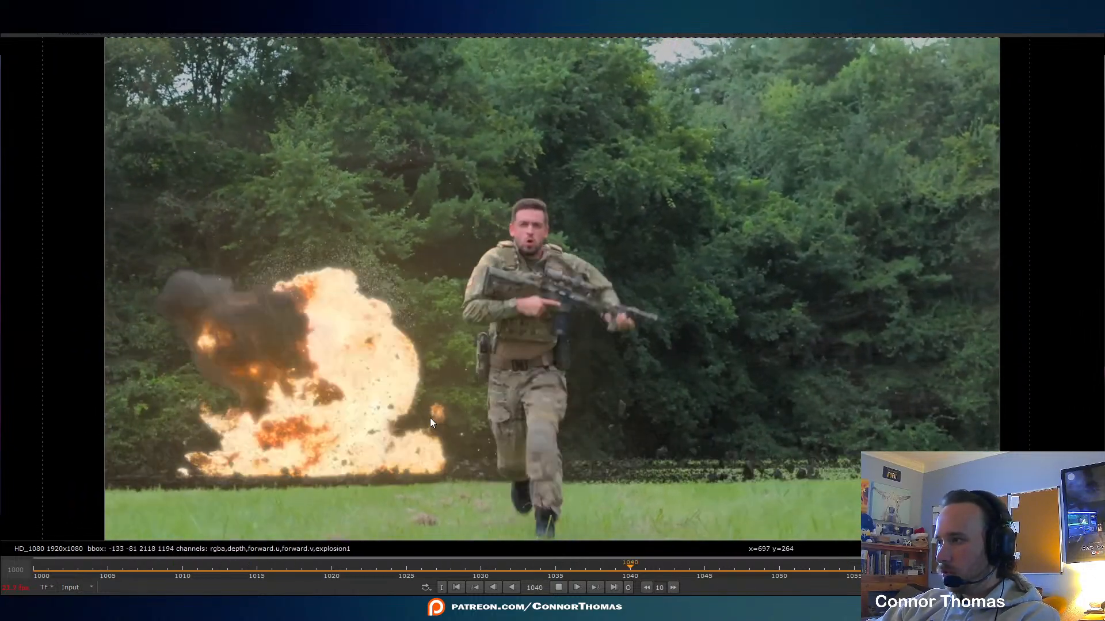
Stop playback and scrub through the full shot to review the explosion and flying debris
key(k)
drag(32, 575, 154, 575)
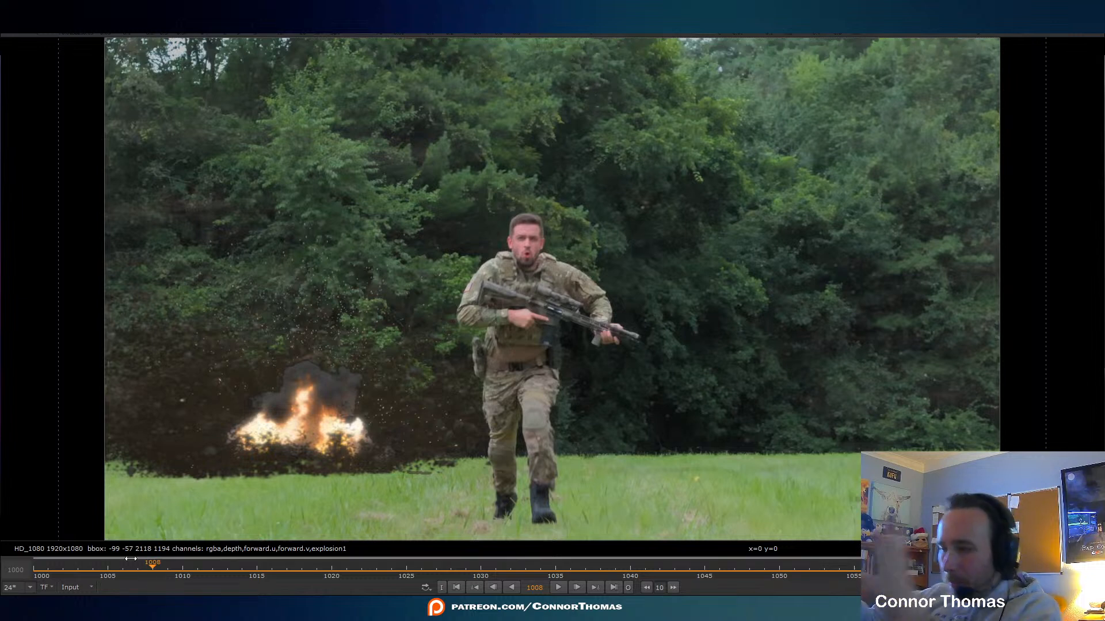
drag(159, 574, 196, 579)
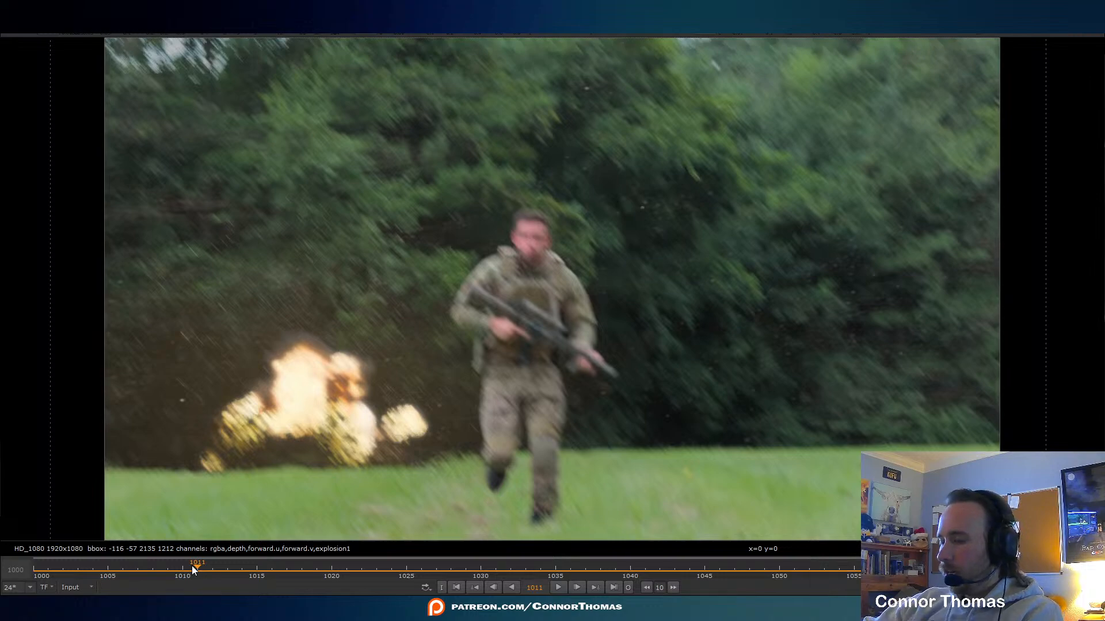
drag(192, 565, 448, 585)
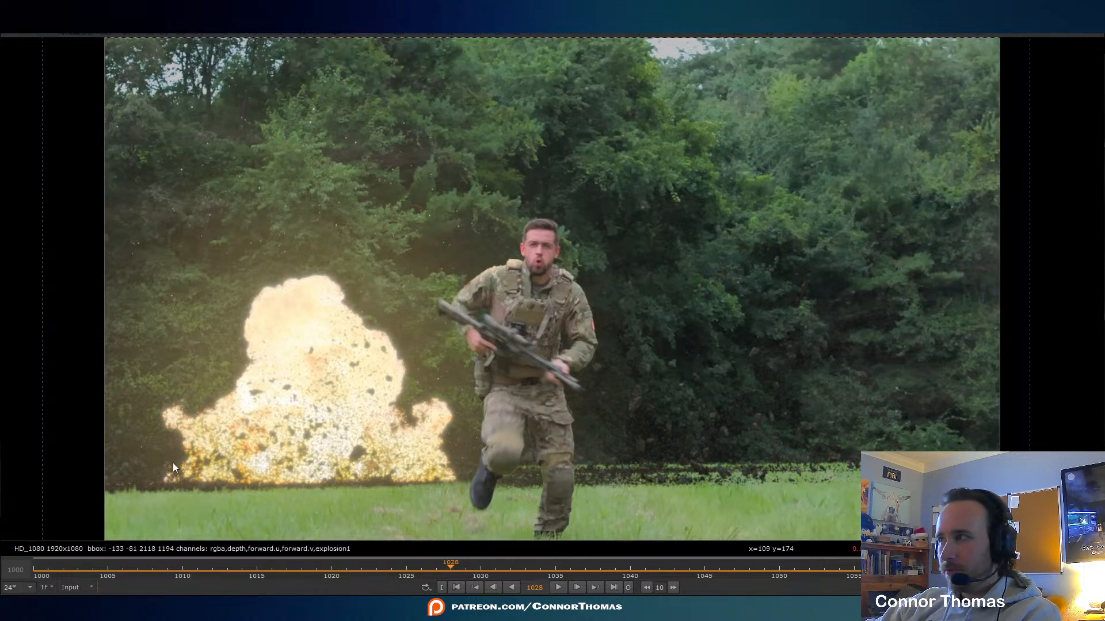
drag(315, 576, 529, 557)
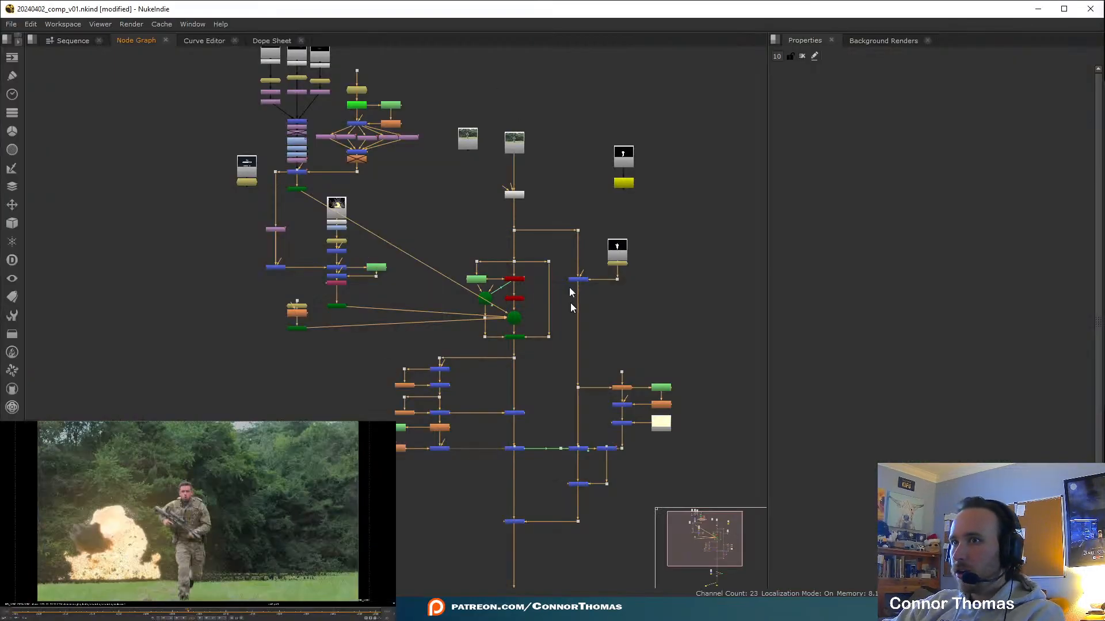
Look over the node graph and inspect a flying debris piece up close for motion blur
scroll(476, 322, up, 3)
middle_drag(409, 277, 426, 208)
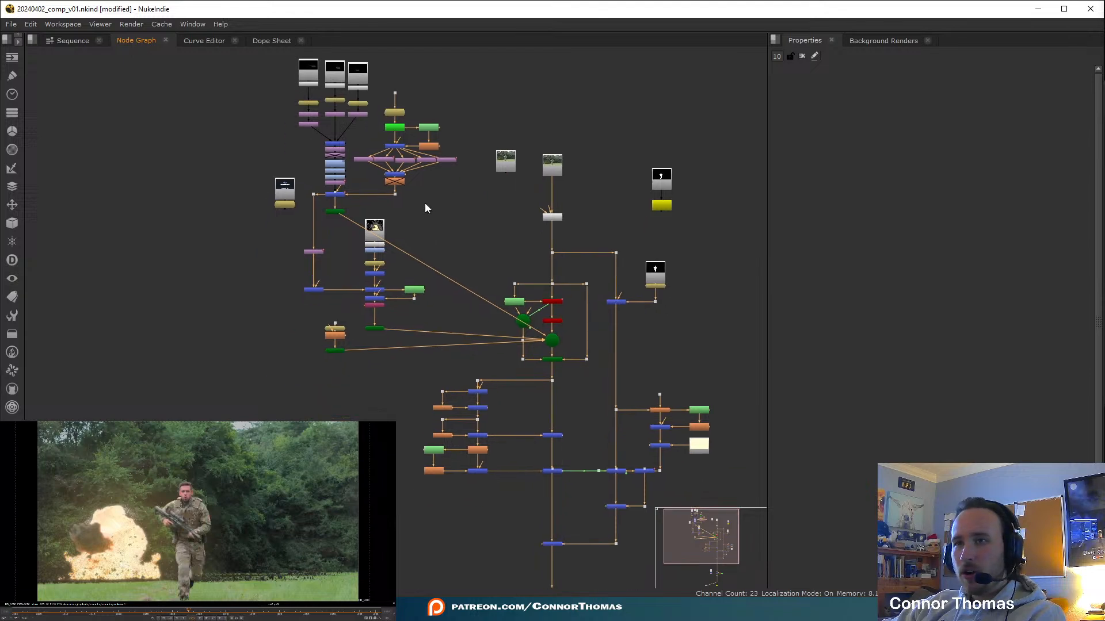
mouse_move(477, 236)
middle_down()
mouse_move(514, 368)
mouse_move(489, 308)
middle_up()
middle_drag(568, 362, 524, 262)
middle_drag(551, 368, 540, 239)
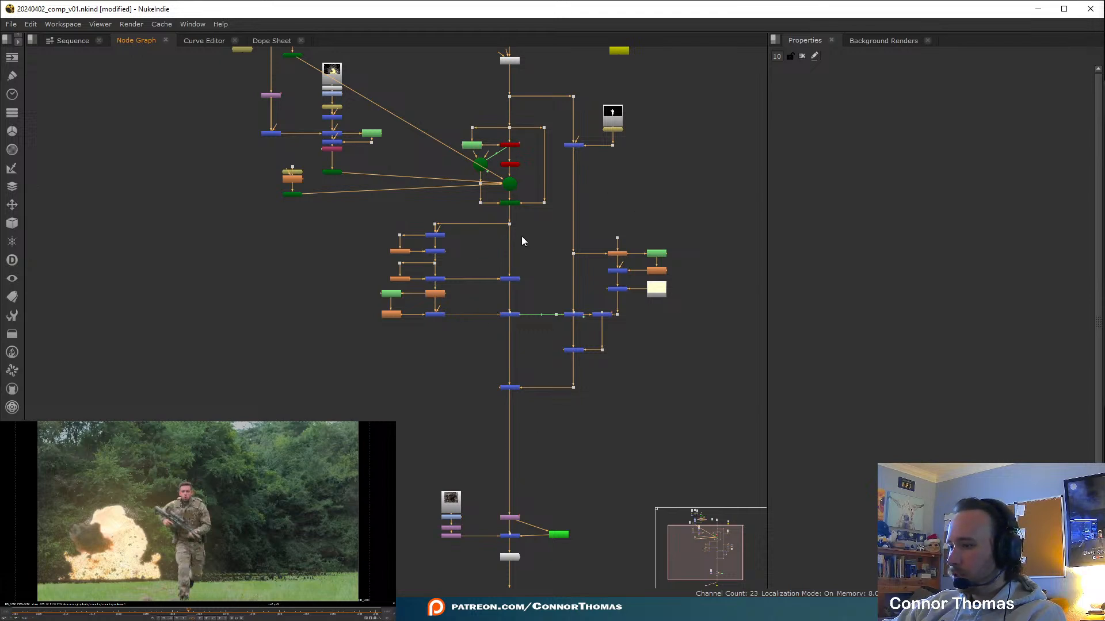
drag(152, 614, 127, 616)
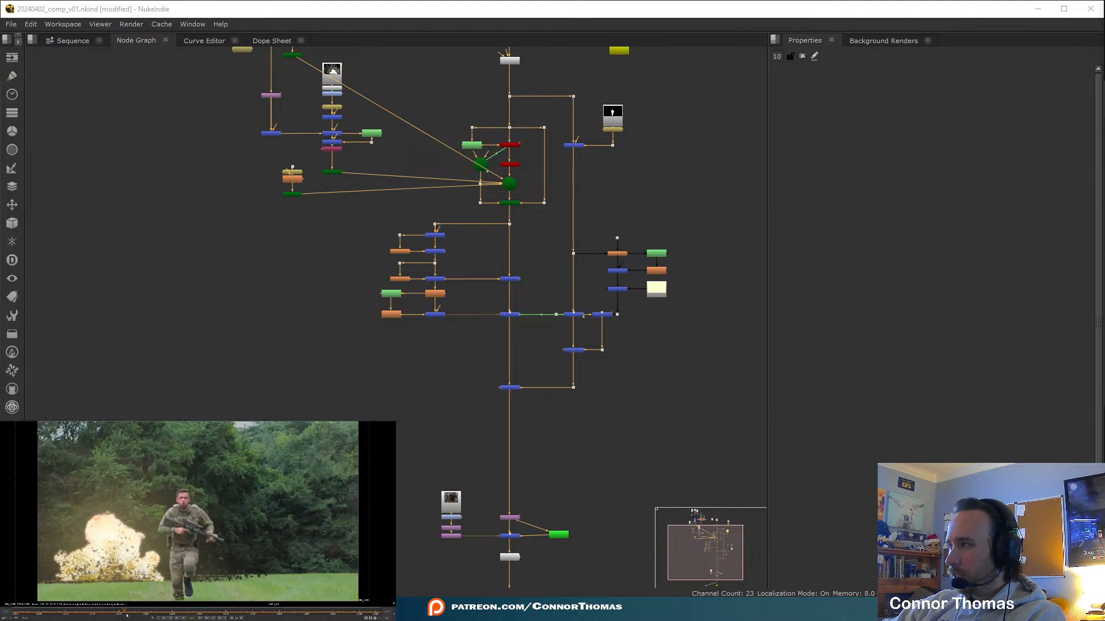
scroll(218, 511, up, 8)
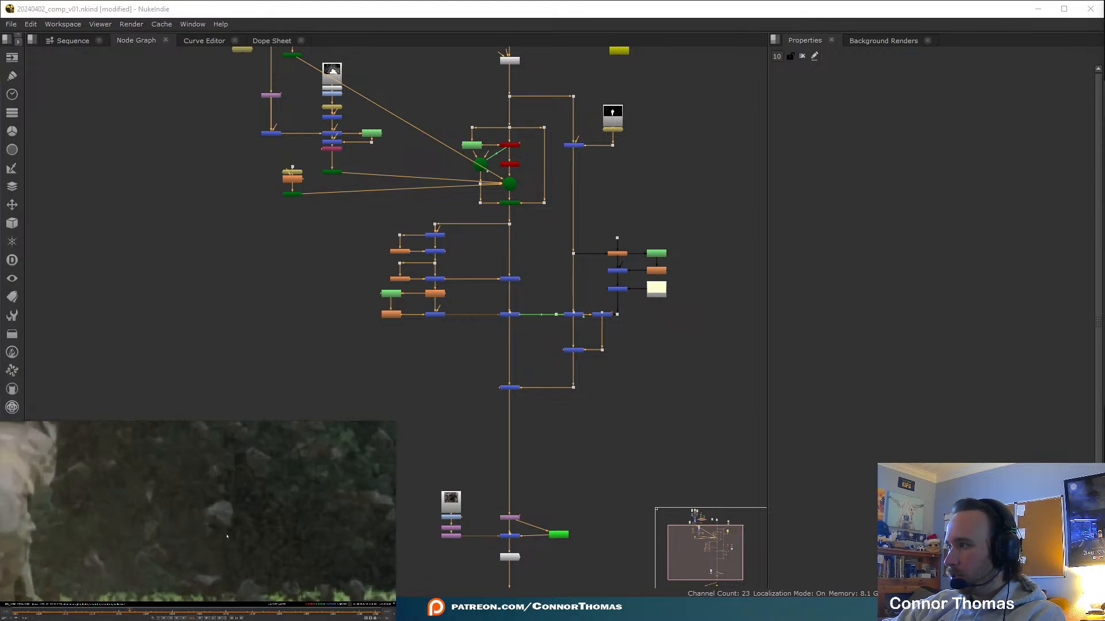
drag(205, 494, 251, 530)
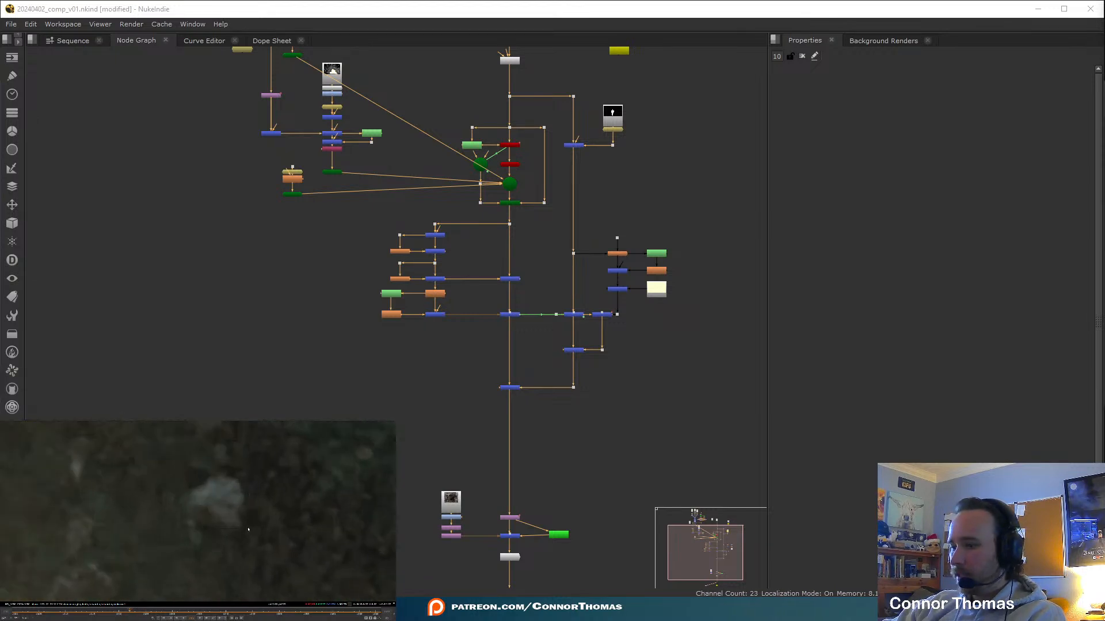
key(f)
Add a MotionBlur node after Transform12 in the debris branch, above Merge5
scroll(374, 259, up, 5)
middle_drag(412, 204, 524, 355)
middle_drag(403, 278, 402, 302)
middle_drag(504, 125, 513, 339)
scroll(469, 286, up, 3)
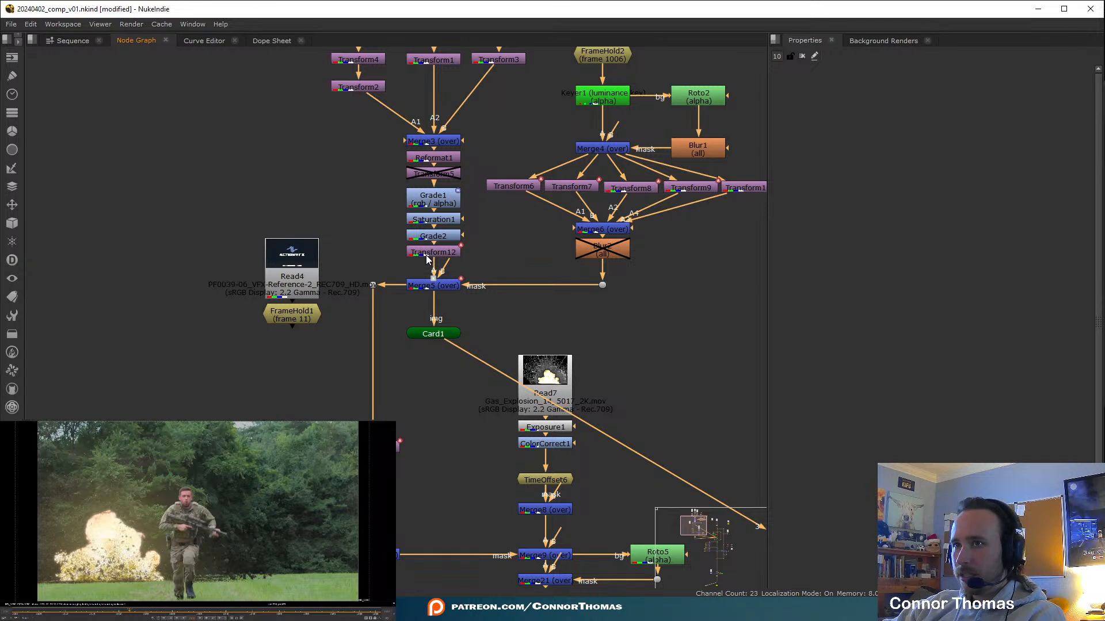
click(427, 257)
key(Tab)
text(m)
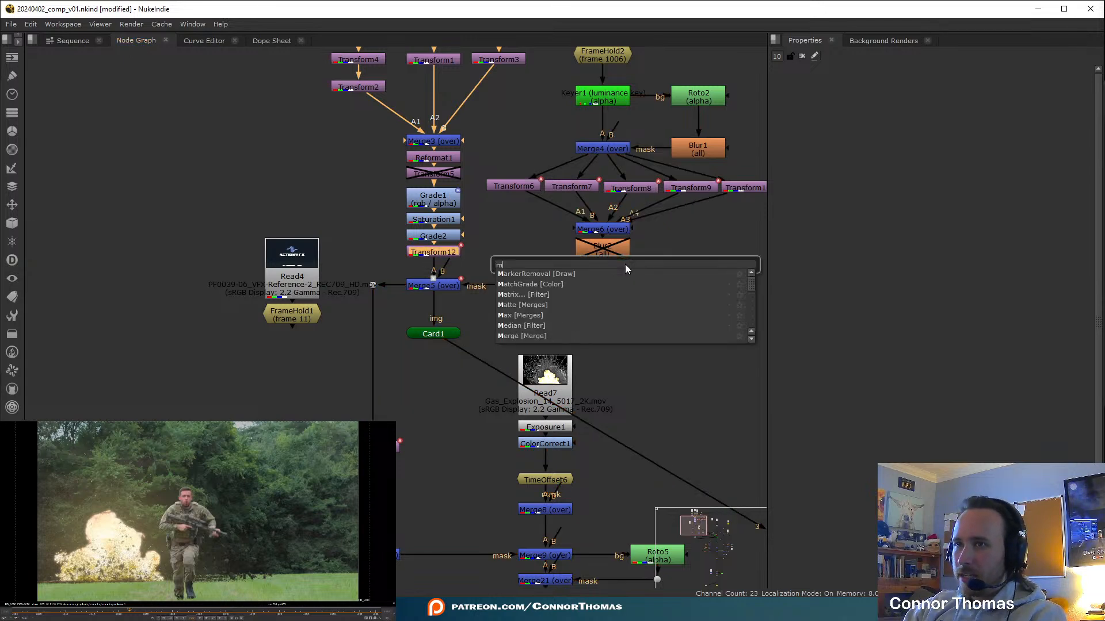
text(oitomotion)
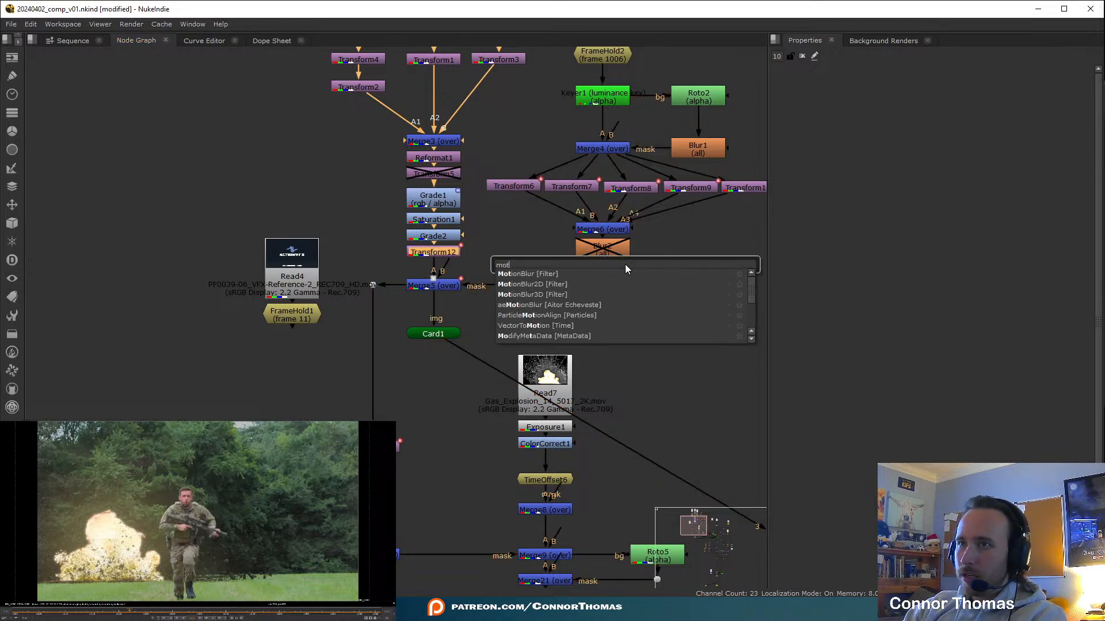
key(Return)
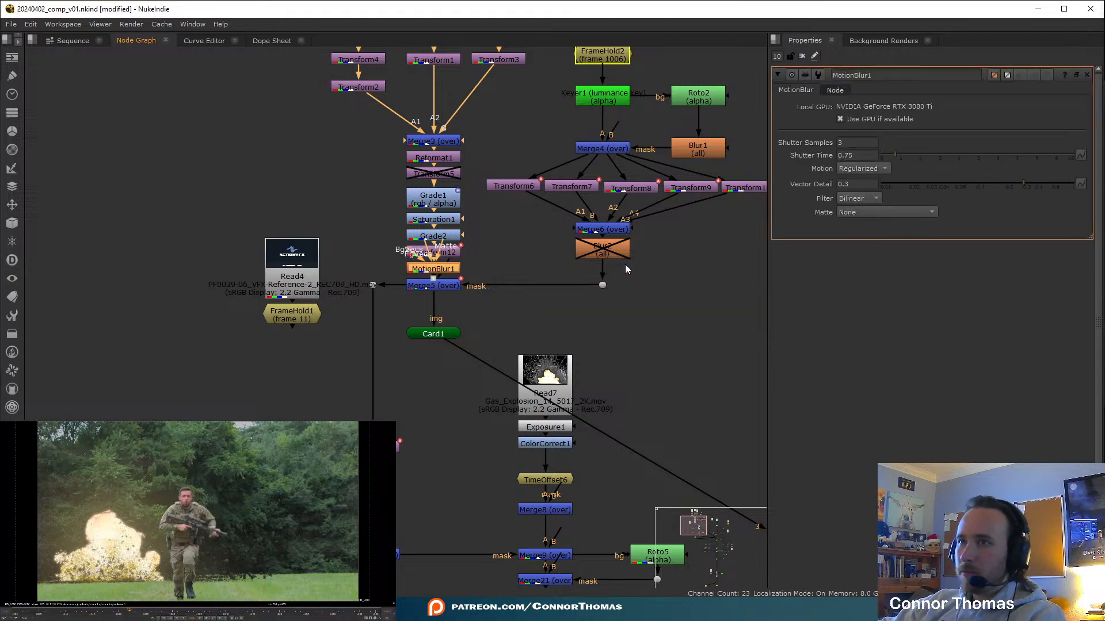
Set MotionBlur1's shutter samples to 10 and compare the debris with the node disabled and enabled
click(856, 142)
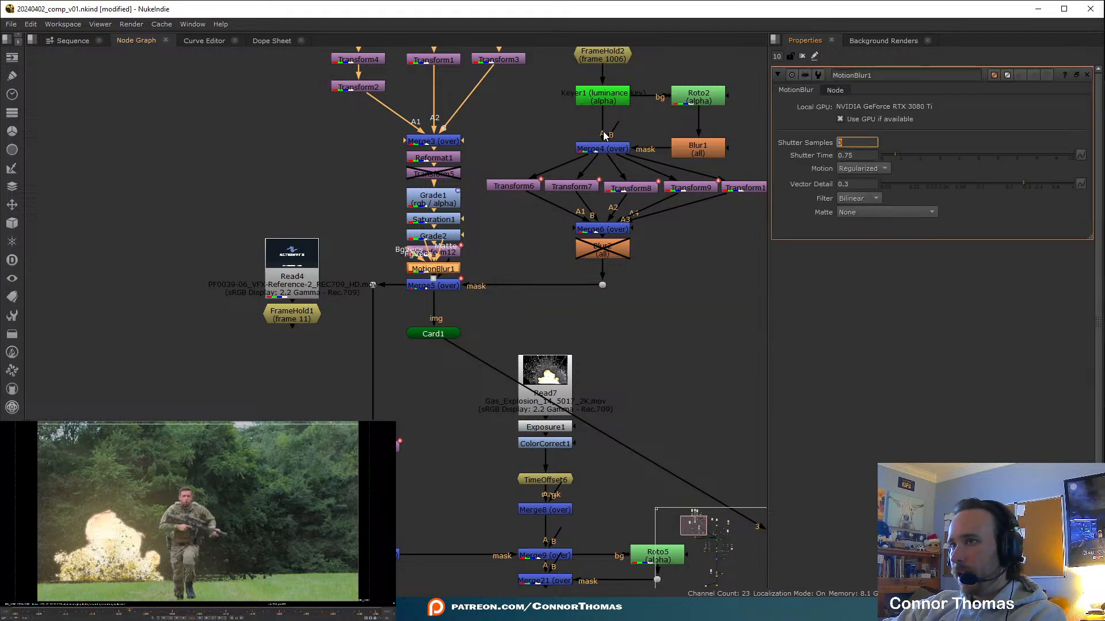
text(10)
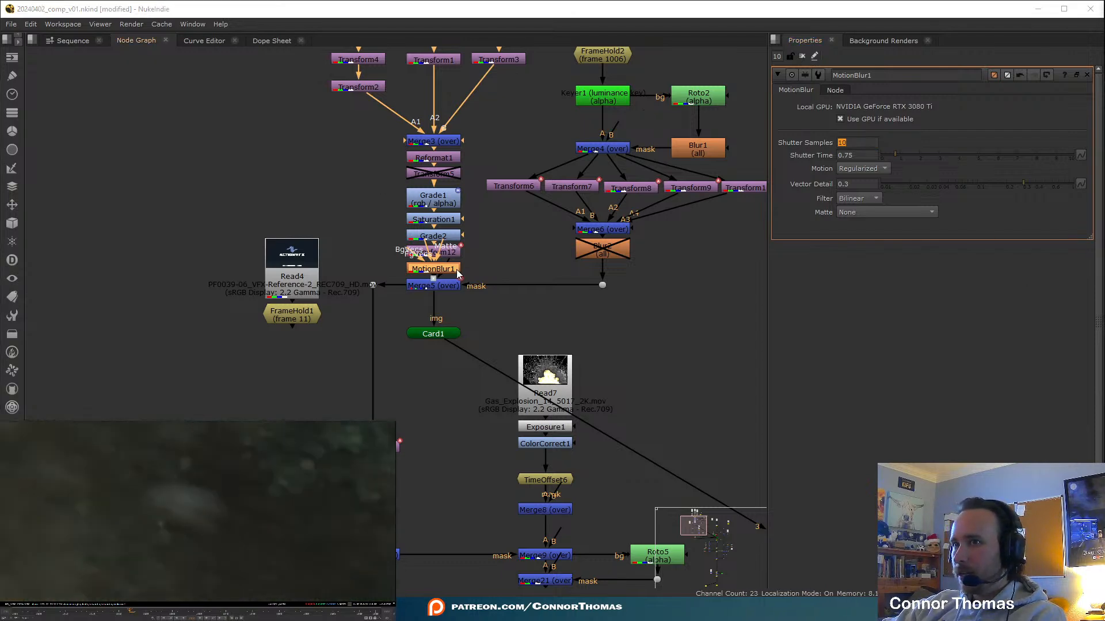
key(d)
key(d)
key(d)
key(d)
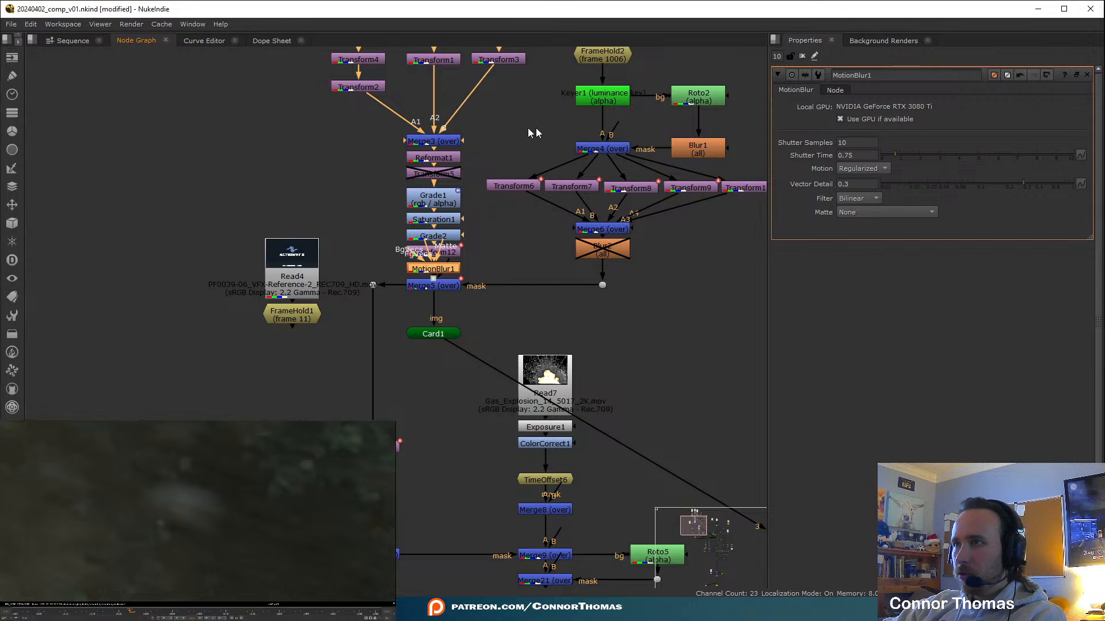
Set MotionBlur1's shutter time to 0.5
click(885, 169)
click(1061, 207)
drag(892, 155, 888, 153)
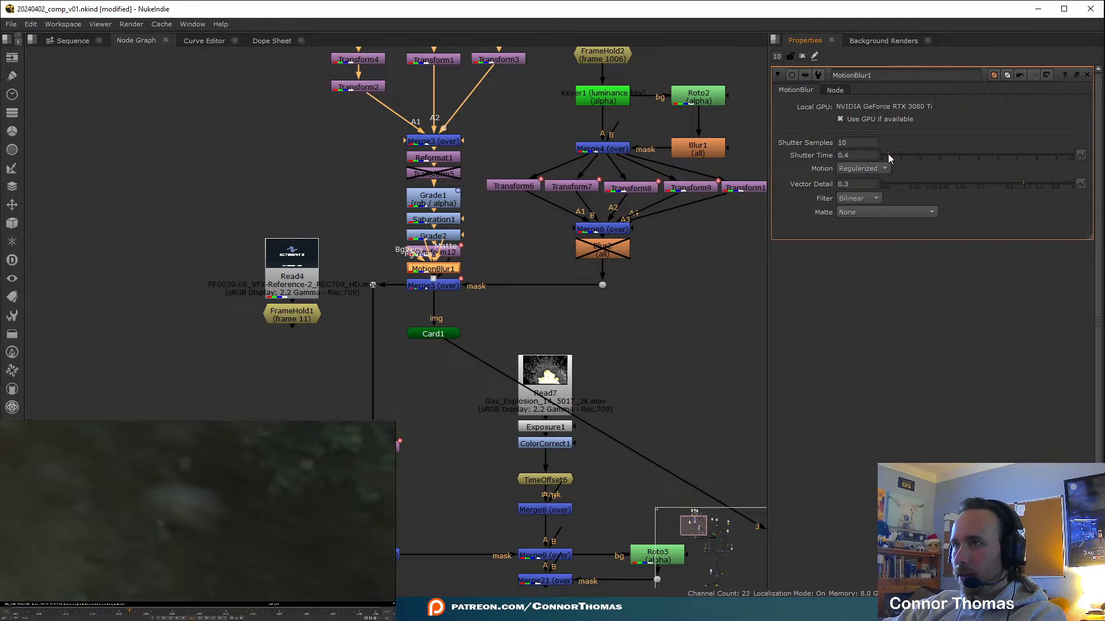
double_click(858, 156)
text(.5)
key(Return)
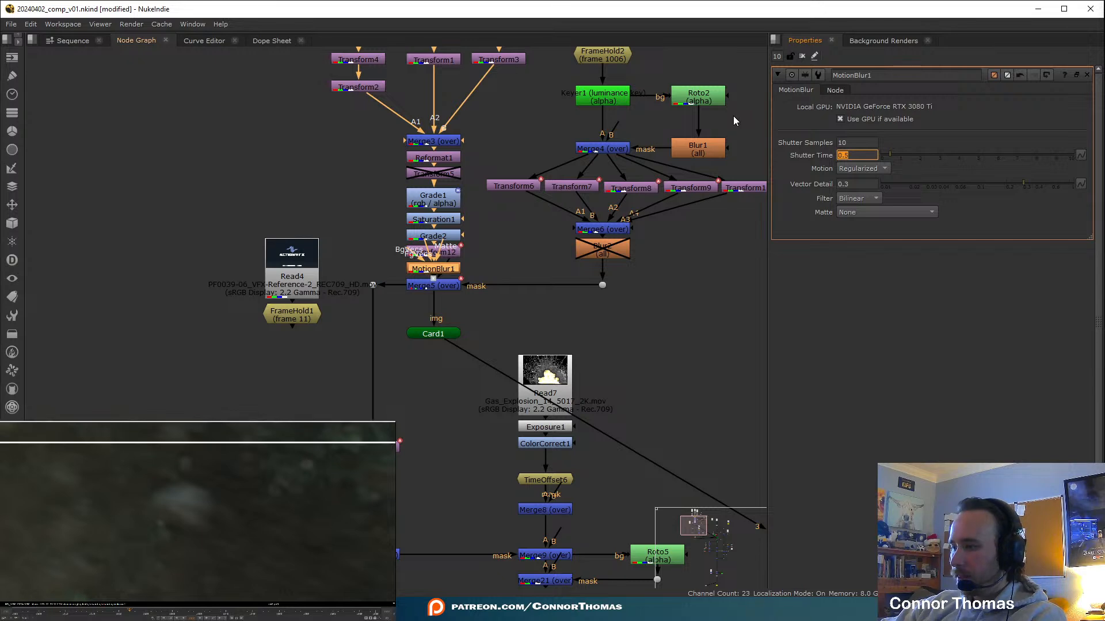
click(719, 274)
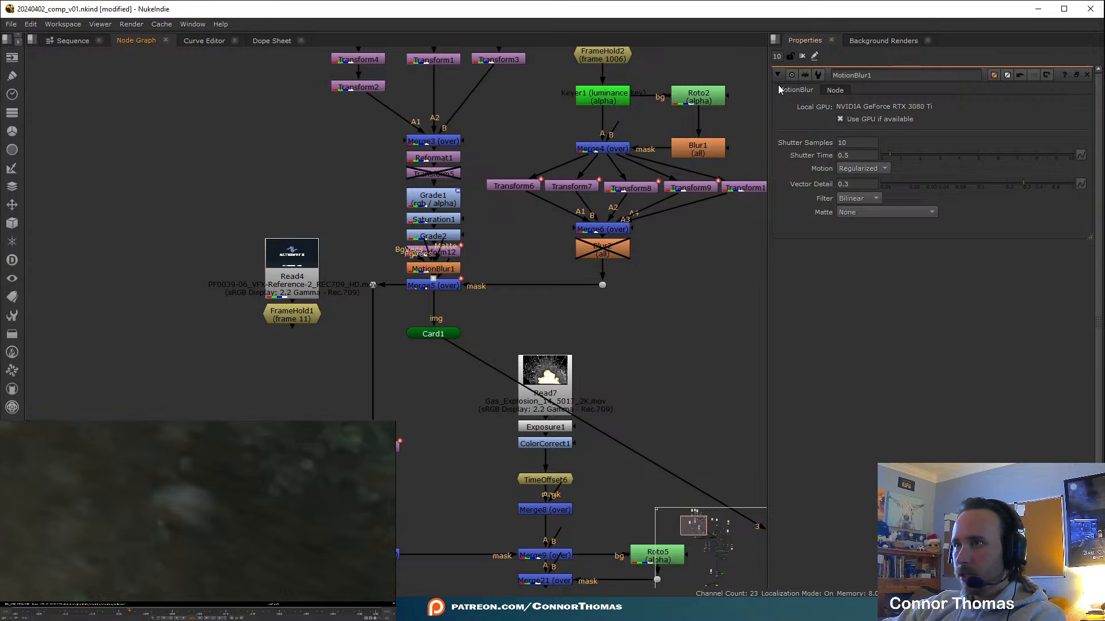
Examine the motion-blurred debris up close against the explosion
key(f)
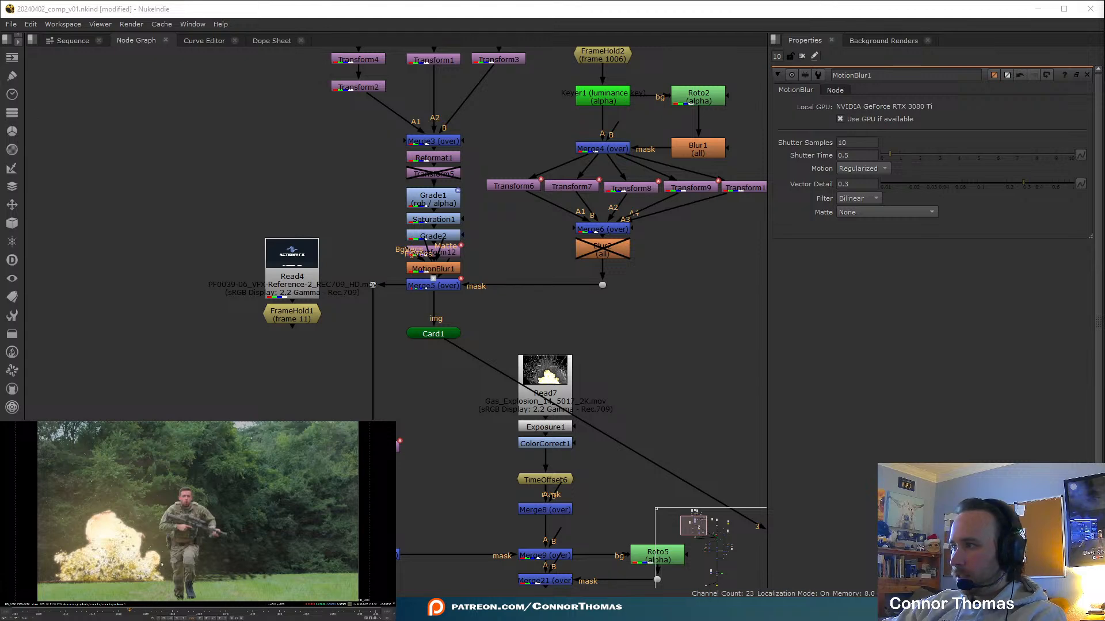
scroll(98, 535, up, 5)
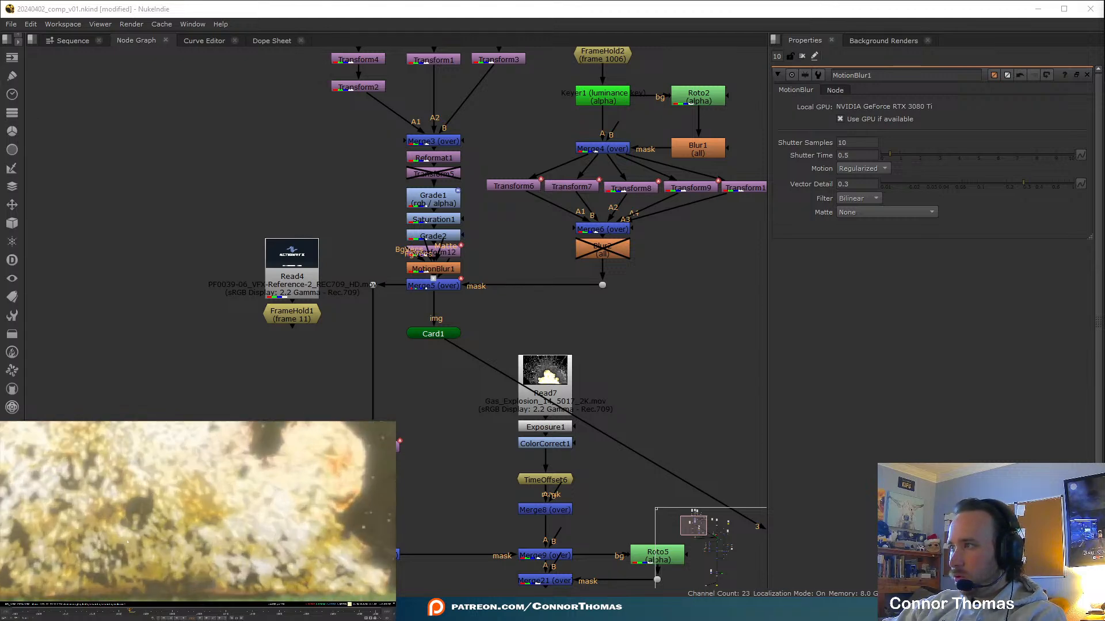
mouse_move(436, 273)
mouse_down()
mouse_move(518, 256)
mouse_move(508, 253)
mouse_move(541, 268)
mouse_move(499, 252)
mouse_move(431, 267)
mouse_up()
scroll(436, 268, down, 5)
scroll(360, 301, up, 2)
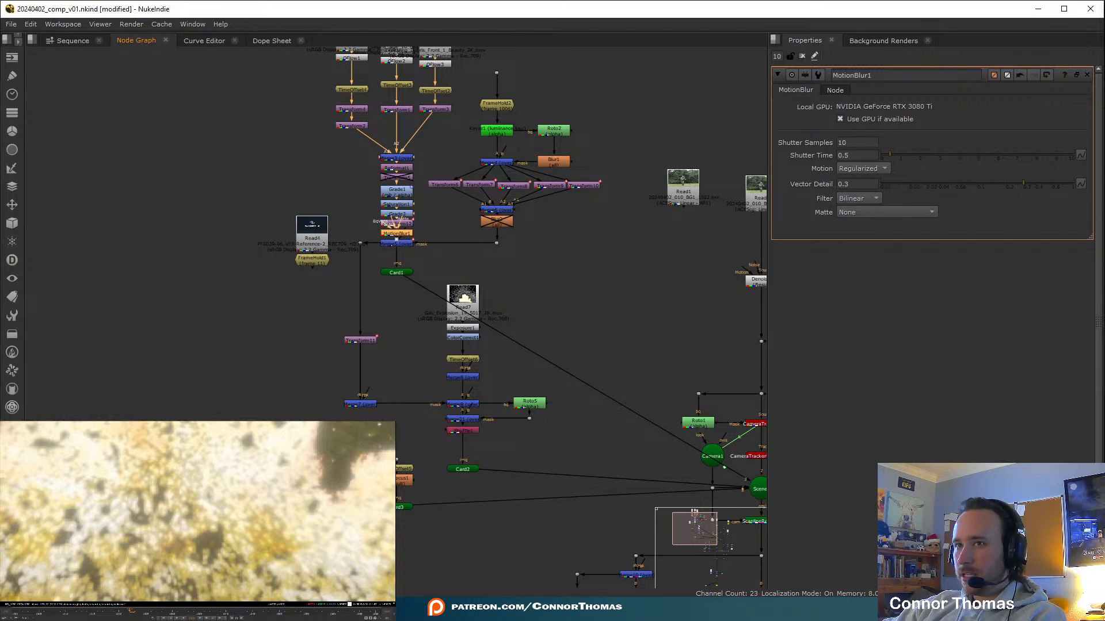
scroll(383, 413, up, 2)
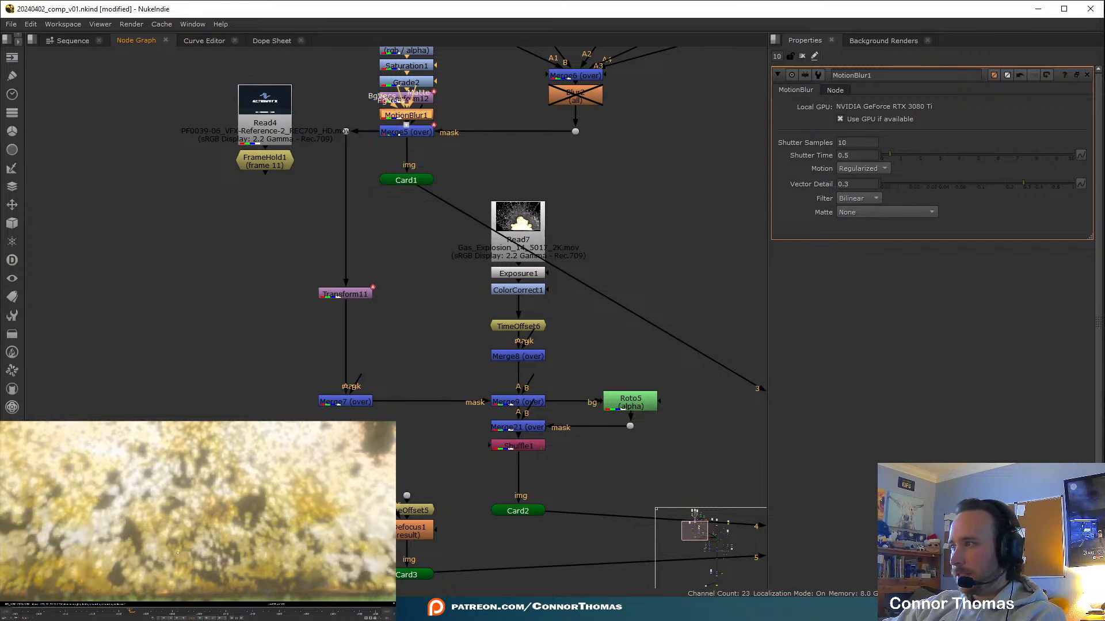
Open the properties of Transform13 above the lens-dirt merge and go to frame 1008
middle_drag(642, 185, 615, 217)
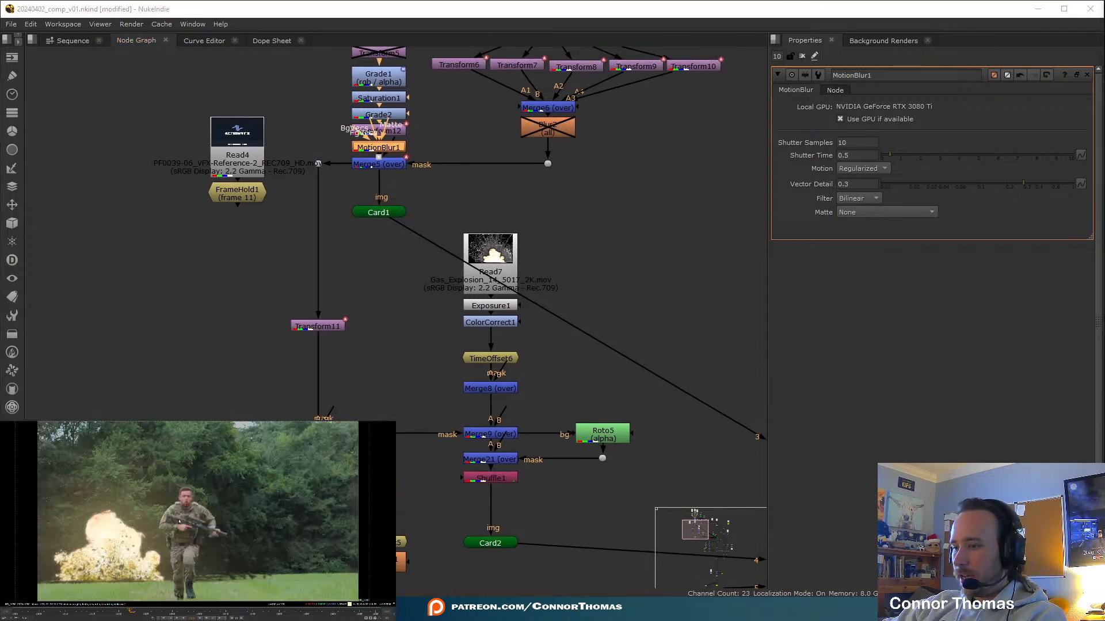
middle_drag(587, 358, 603, 292)
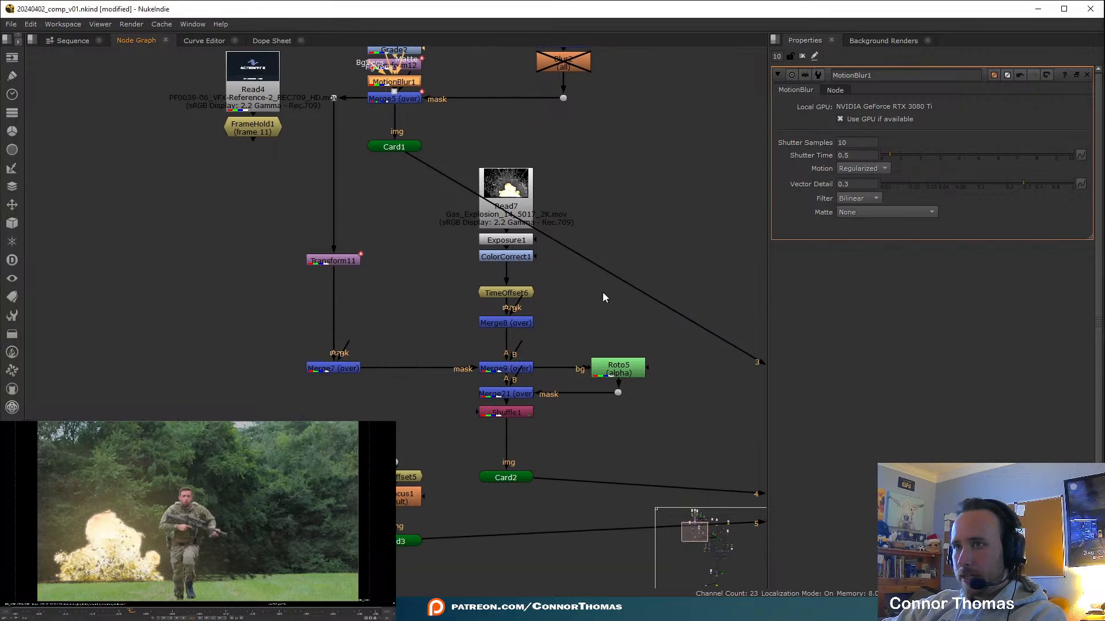
middle_drag(642, 373, 506, 131)
middle_drag(757, 334, 491, 265)
mouse_move(587, 369)
middle_down()
mouse_move(553, 288)
mouse_move(541, 78)
middle_up()
middle_drag(604, 267, 550, 80)
mouse_move(550, 477)
middle_down()
mouse_move(527, 299)
mouse_move(546, 115)
middle_up()
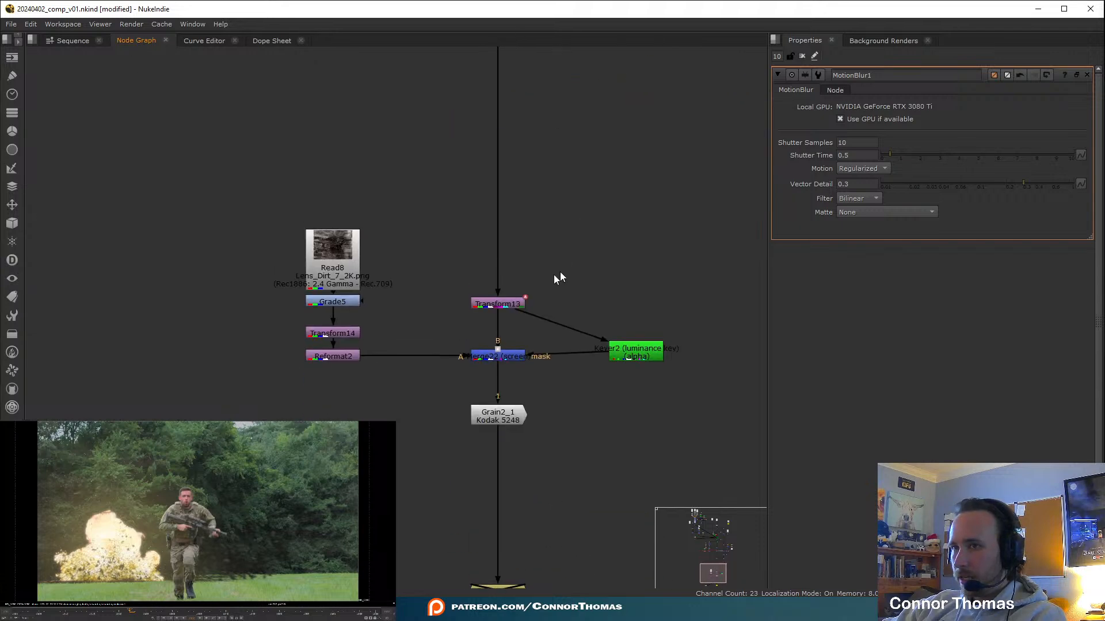
double_click(515, 305)
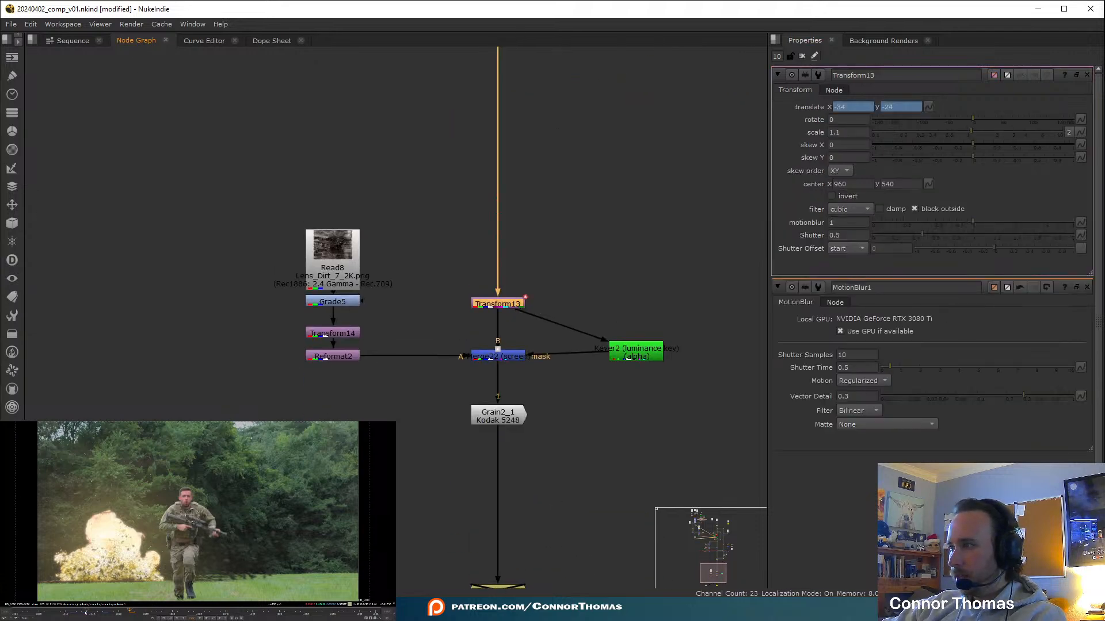
click(54, 613)
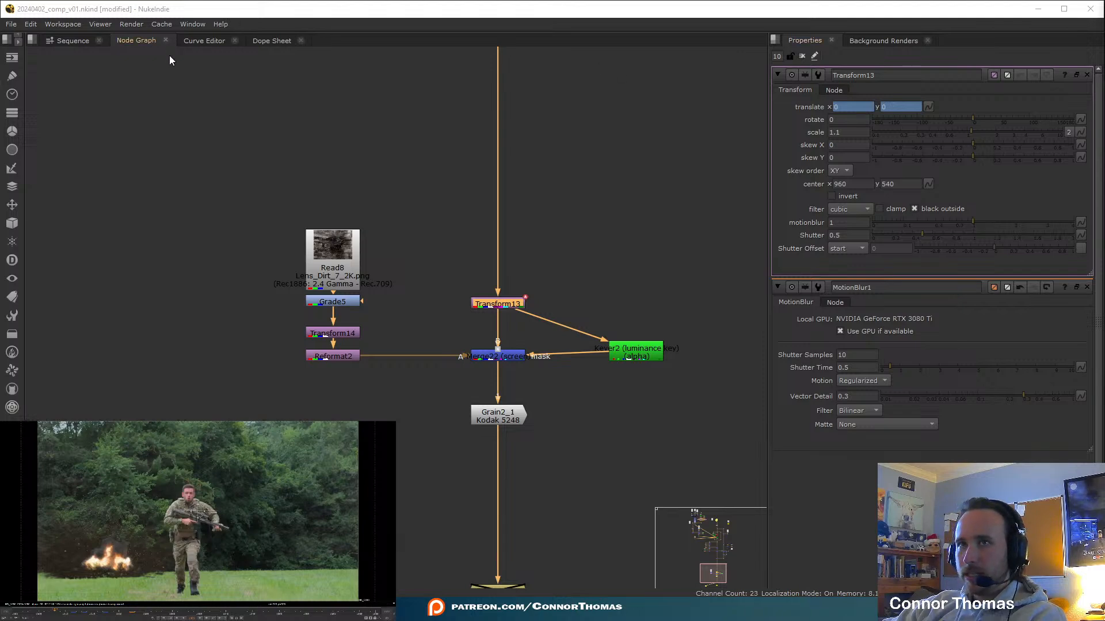
Shift Transform13's translate keyframes earlier in the Dope Sheet so the first one falls on frame 1008
click(270, 40)
scroll(544, 148, up, 10)
scroll(542, 193, up, 4)
drag(516, 167, 650, 37)
drag(545, 95, 512, 95)
click(466, 158)
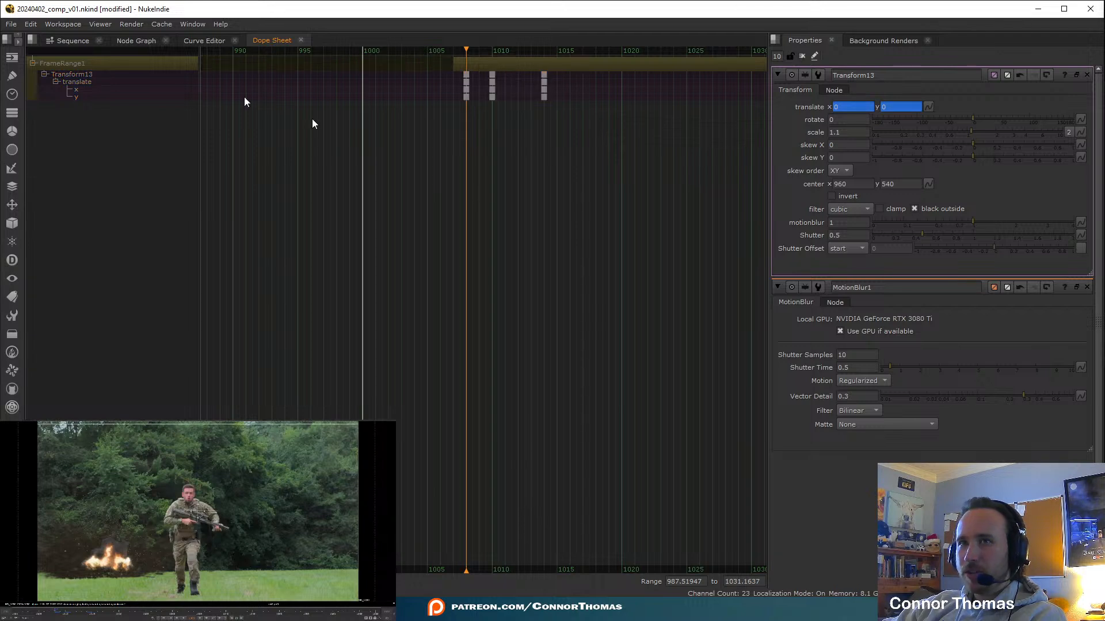
Return to the Node Graph, review the retimed camera shake and close all open node properties
click(135, 41)
click(605, 255)
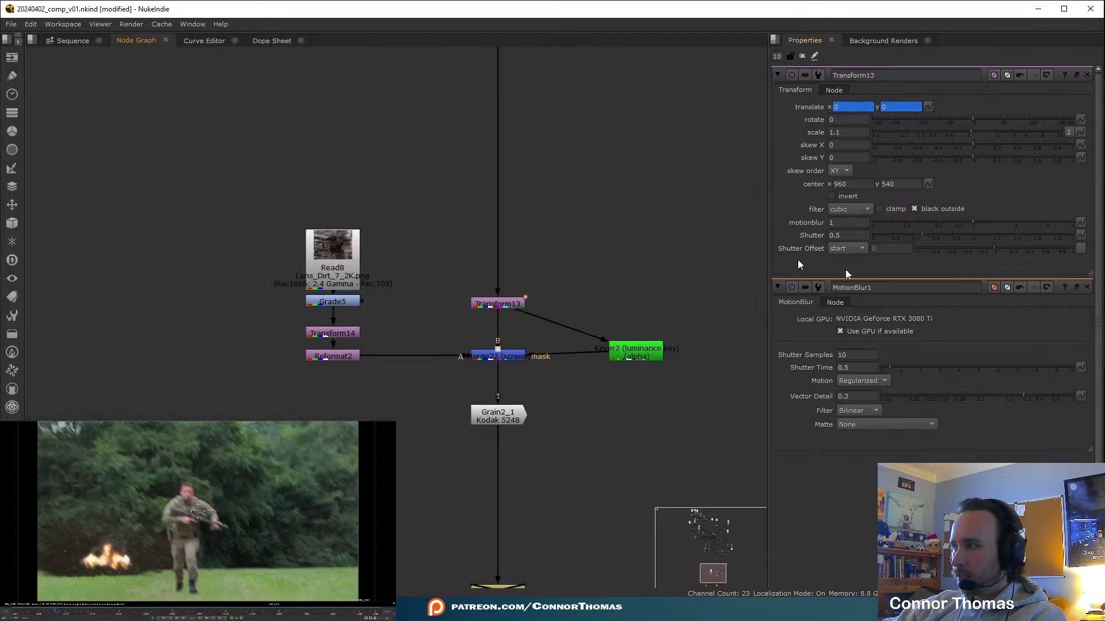
click(59, 615)
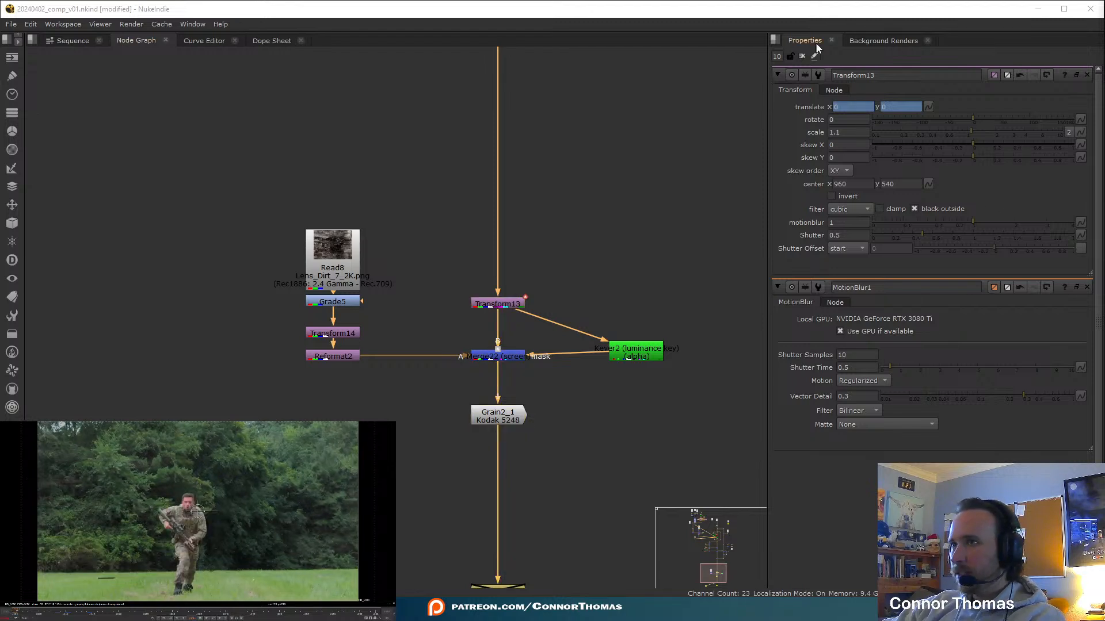
click(801, 56)
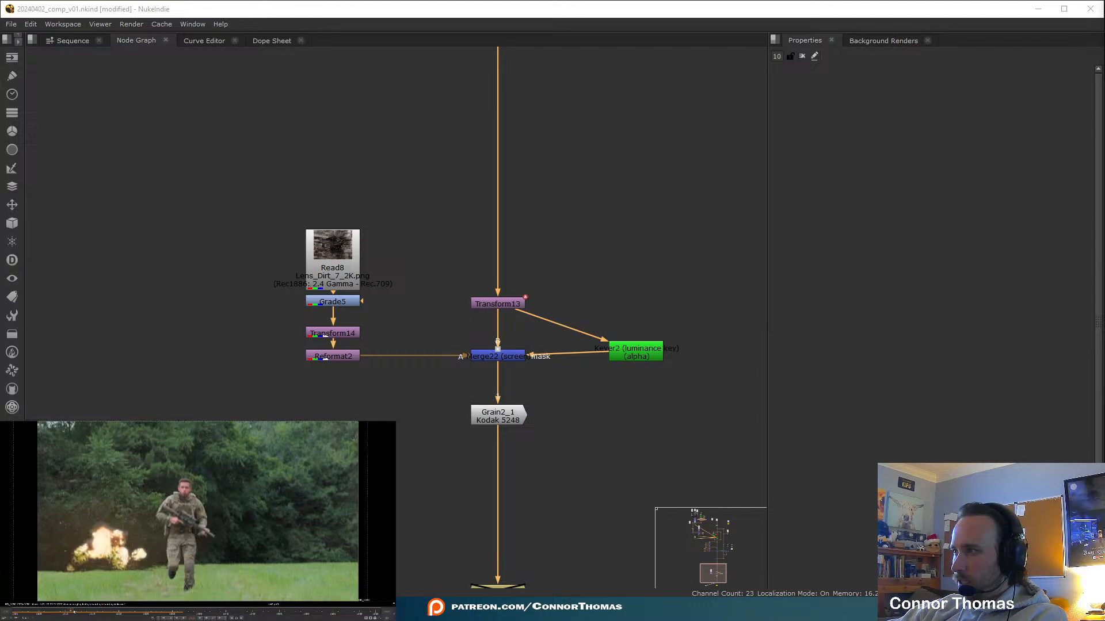
Trace the card branches feeding Scene1, examining the input of the TimeOffset5, ZDefocus1 and Card3 branch
scroll(552, 456, down, 3)
scroll(552, 456, down, 1)
middle_drag(506, 273, 572, 443)
middle_drag(471, 231, 465, 368)
scroll(327, 220, up, 5)
middle_drag(329, 218, 484, 275)
middle_drag(532, 366, 373, 413)
scroll(373, 414, down, 3)
middle_drag(435, 451, 353, 375)
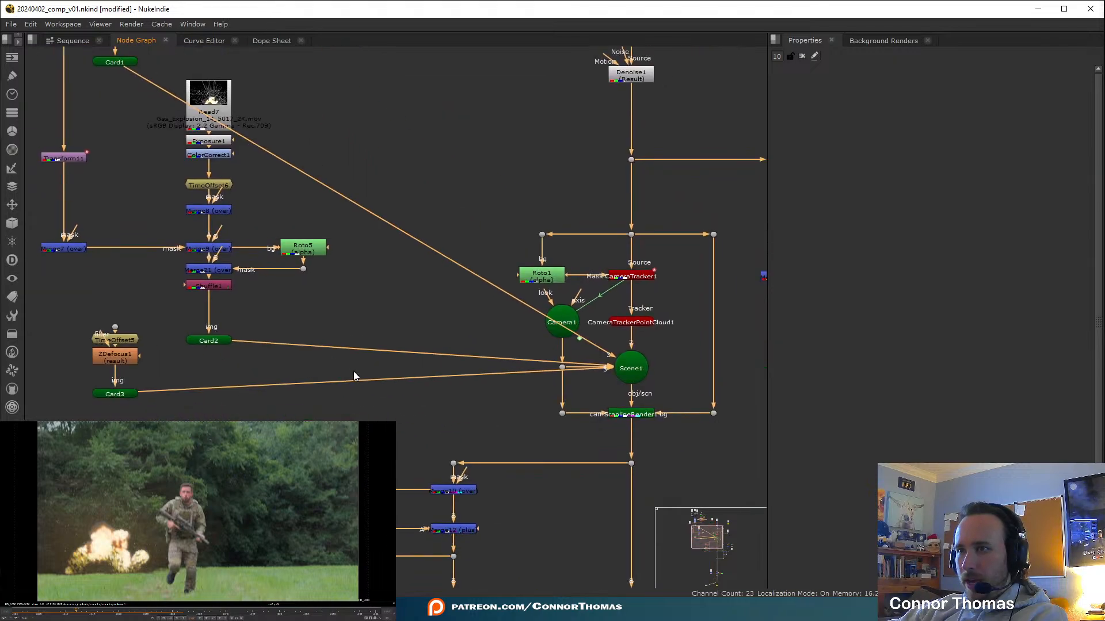
middle_drag(140, 362, 284, 398)
click(256, 360)
mouse_move(410, 252)
middle_down()
mouse_move(500, 435)
mouse_move(619, 531)
mouse_move(451, 240)
mouse_move(403, 244)
middle_up()
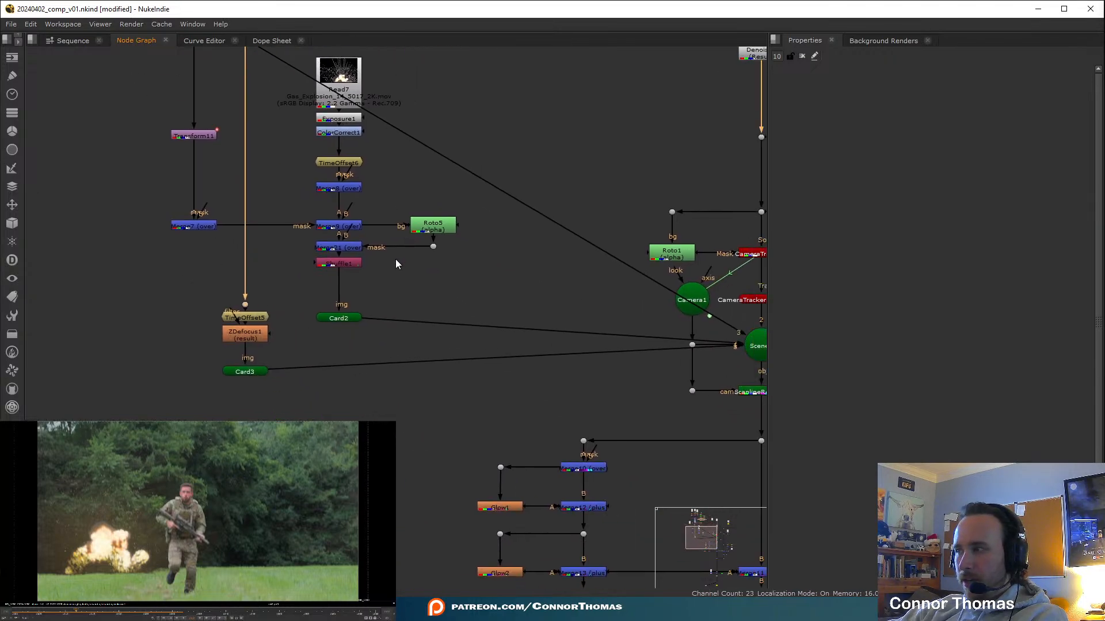
scroll(408, 301, down, 2)
scroll(370, 382, up, 5)
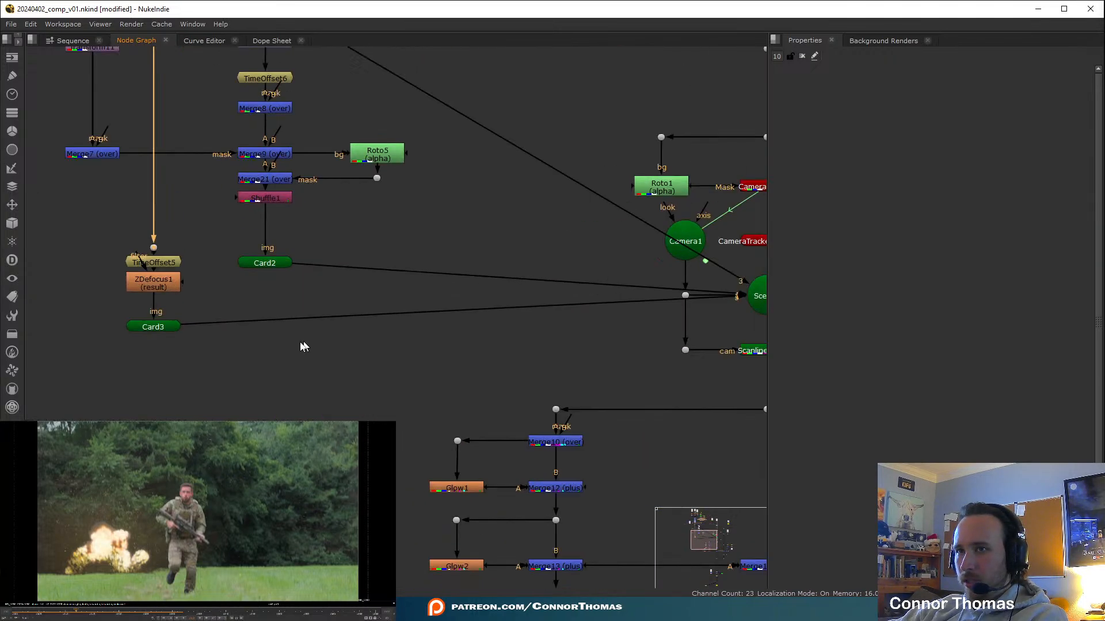
click(246, 351)
key(Tab)
key(Return)
key(ctrl+z)
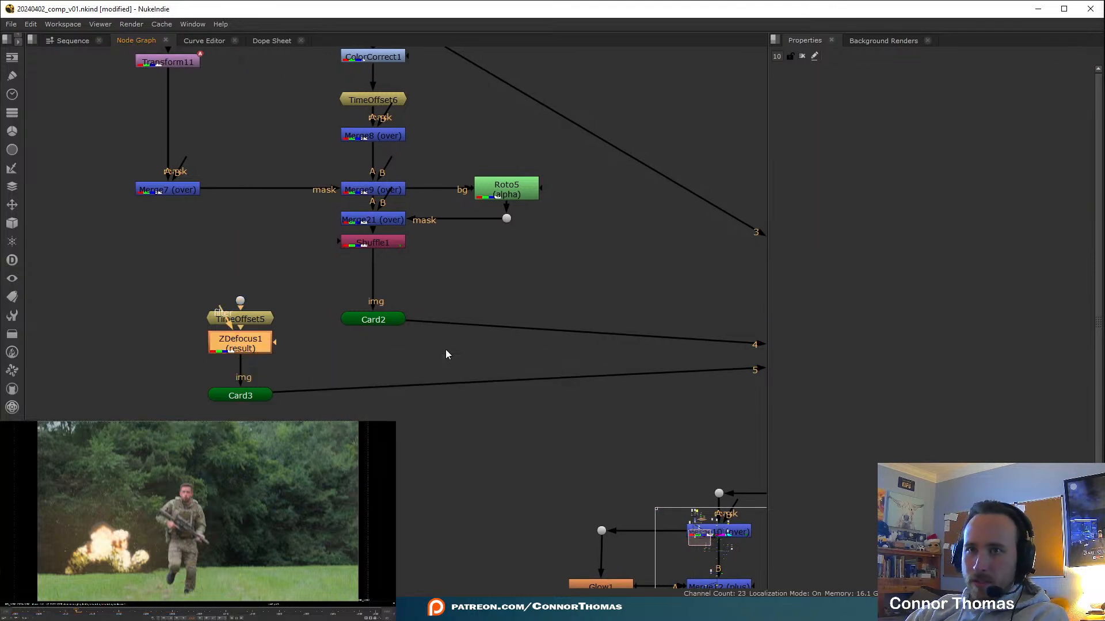
Add an OFlow node after ZDefocus1 on the Card3 branch and set its timing to Frame
key(Tab)
text(oflow)
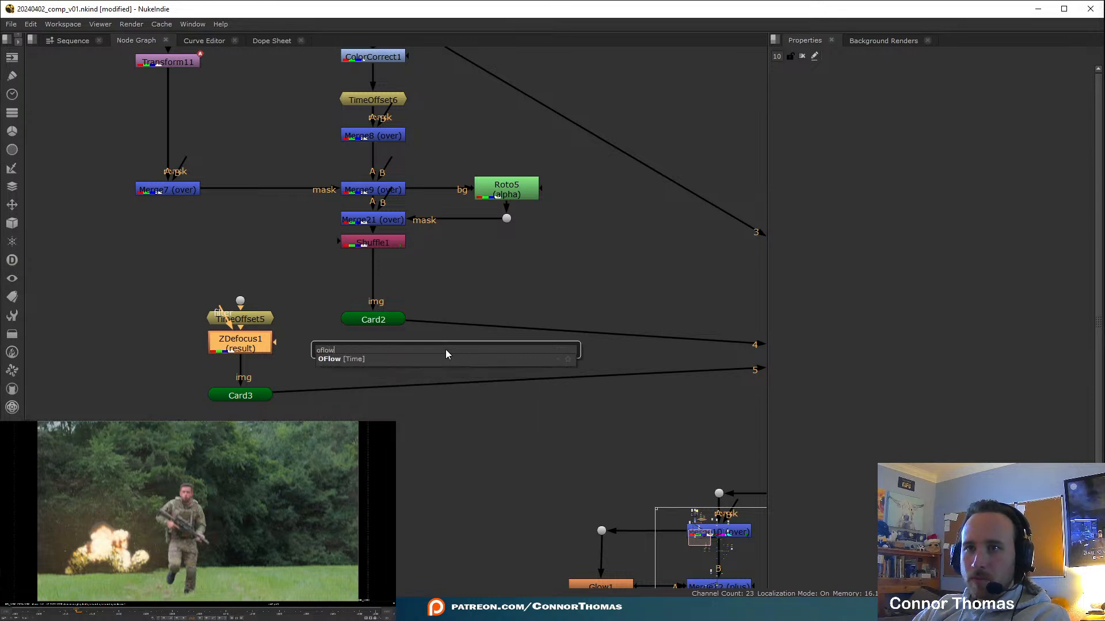
key(Return)
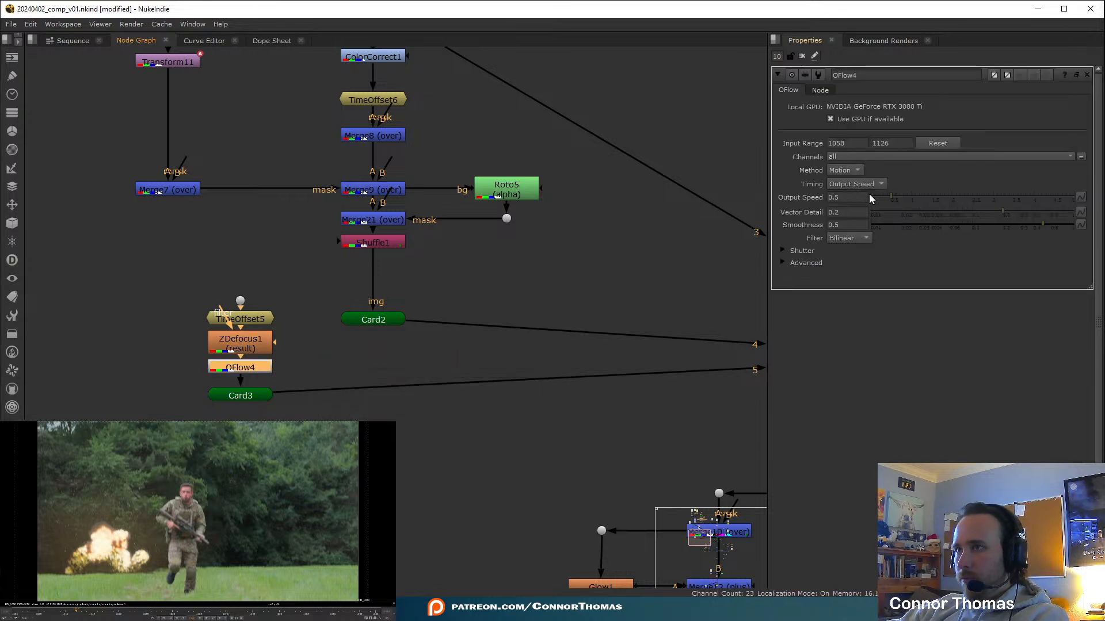
click(864, 183)
click(864, 182)
click(864, 182)
click(872, 192)
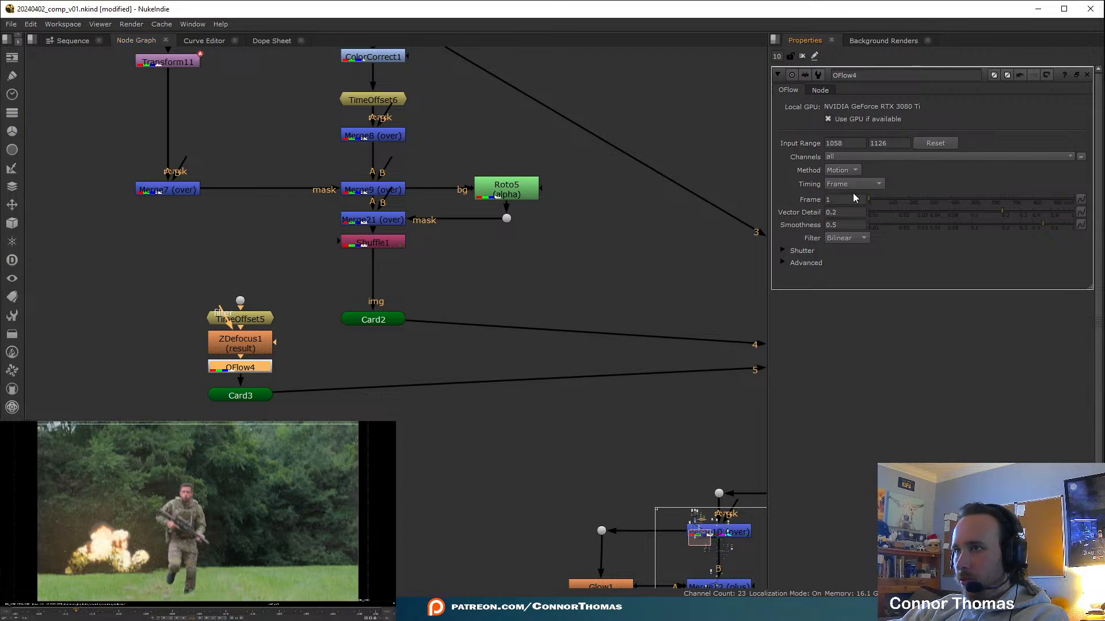
Set the OFlow node's Frame value to 1012 and add a keyframe for it at the current frame
drag(842, 199, 661, 192)
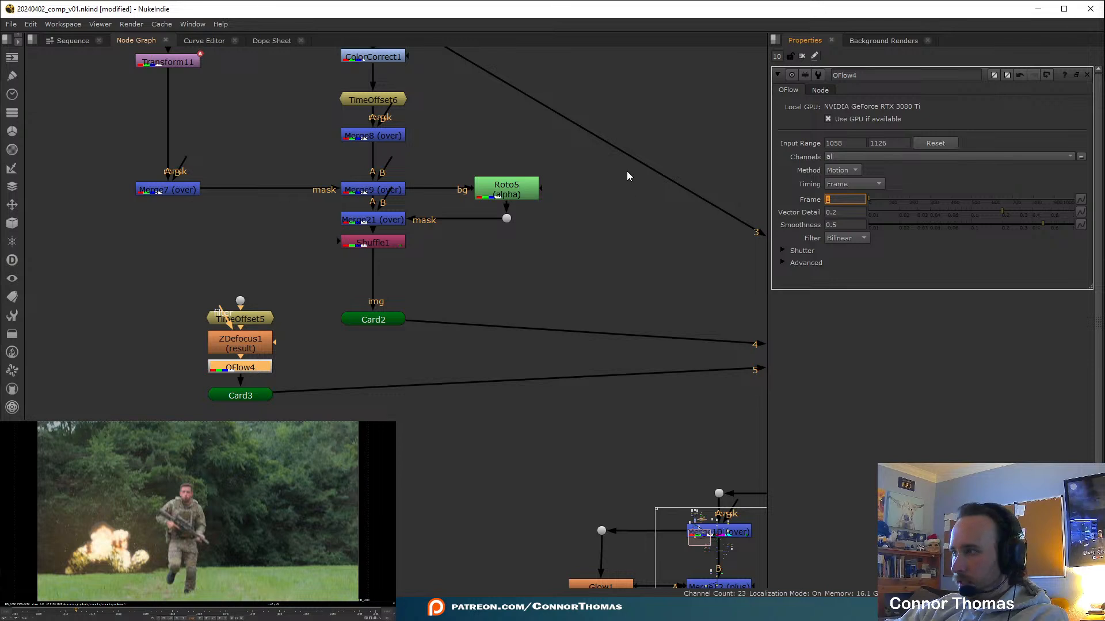
text(012)
key(Return)
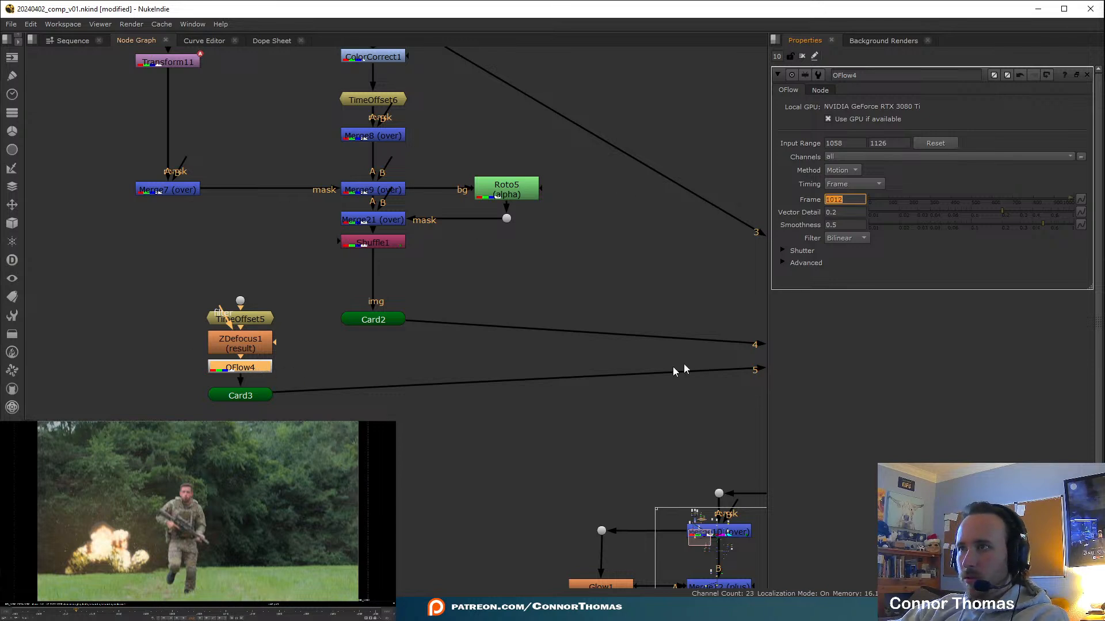
click(705, 226)
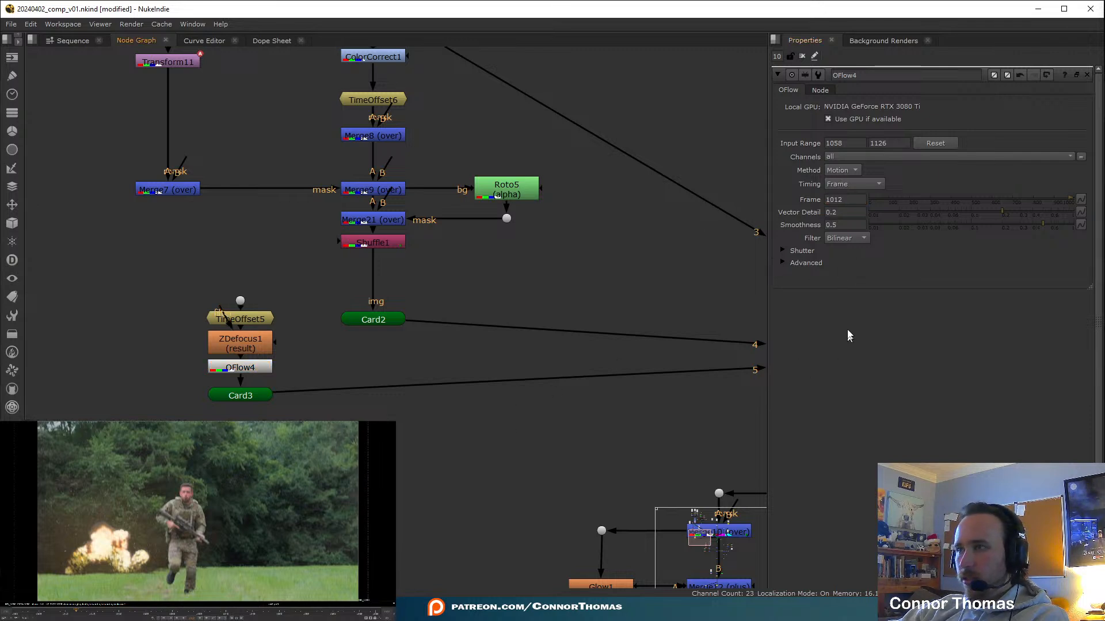
right_click(837, 197)
click(879, 202)
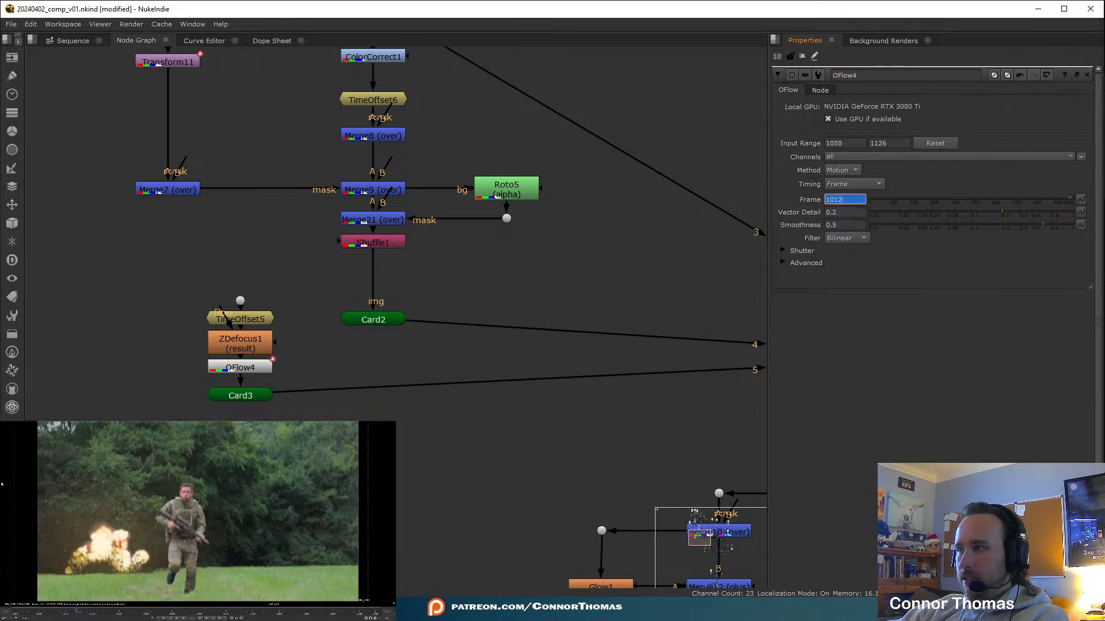
Move to an earlier frame of the shot and key the OFlow's Frame value at 1000
click(66, 614)
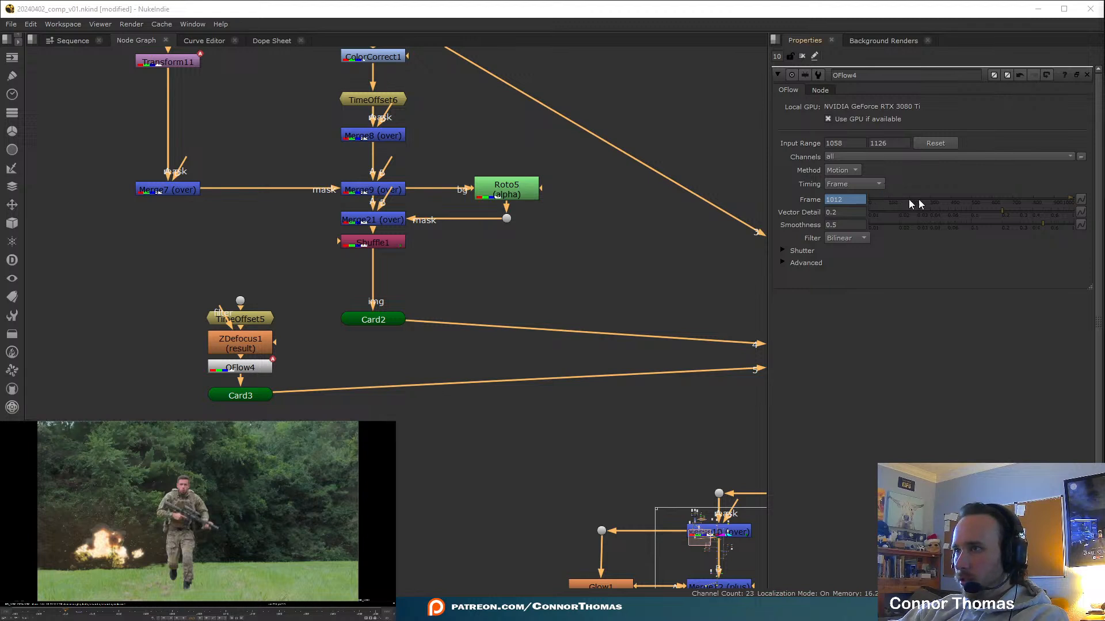
drag(850, 200, 736, 171)
text(1000)
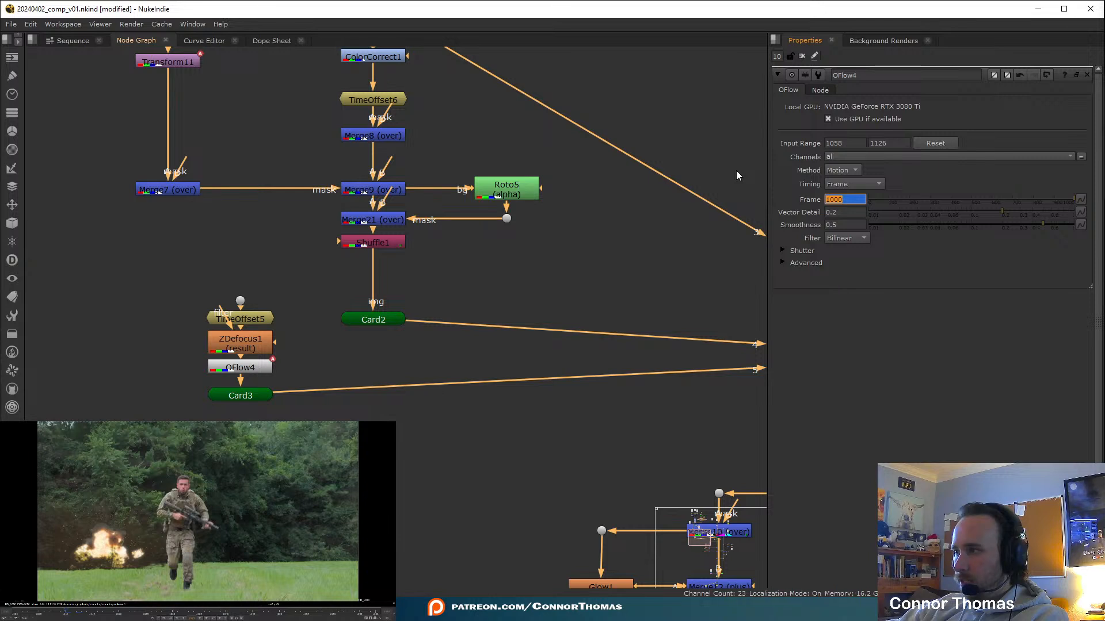
Check the effect of the OFlow node on the Card3 branch by toggling it off and on
click(243, 369)
key(d)
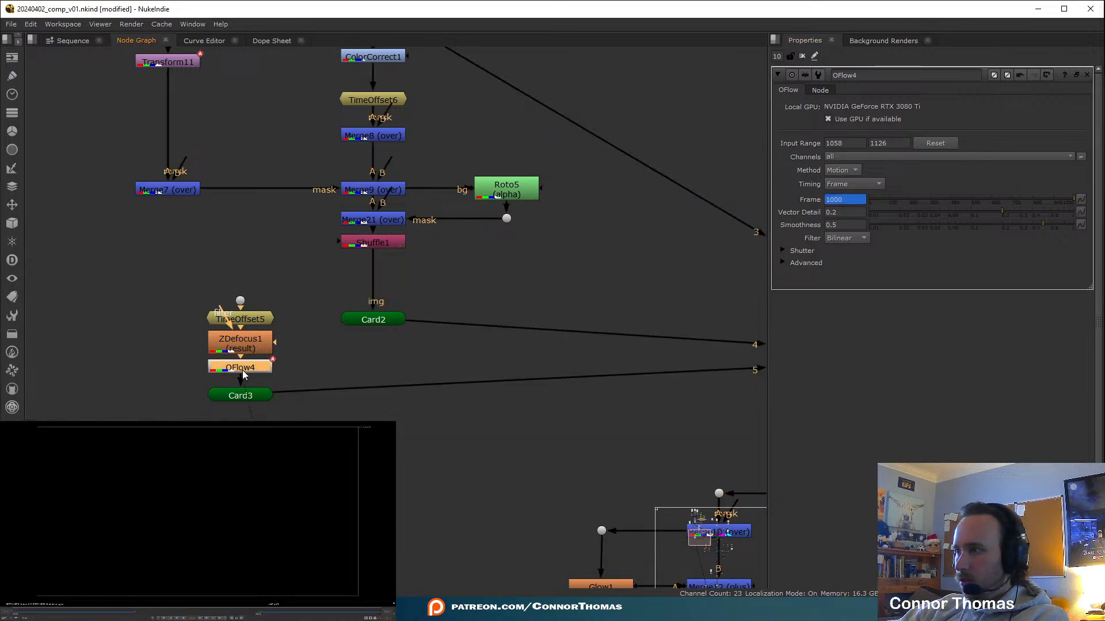
key(d)
key(d)
key(d)
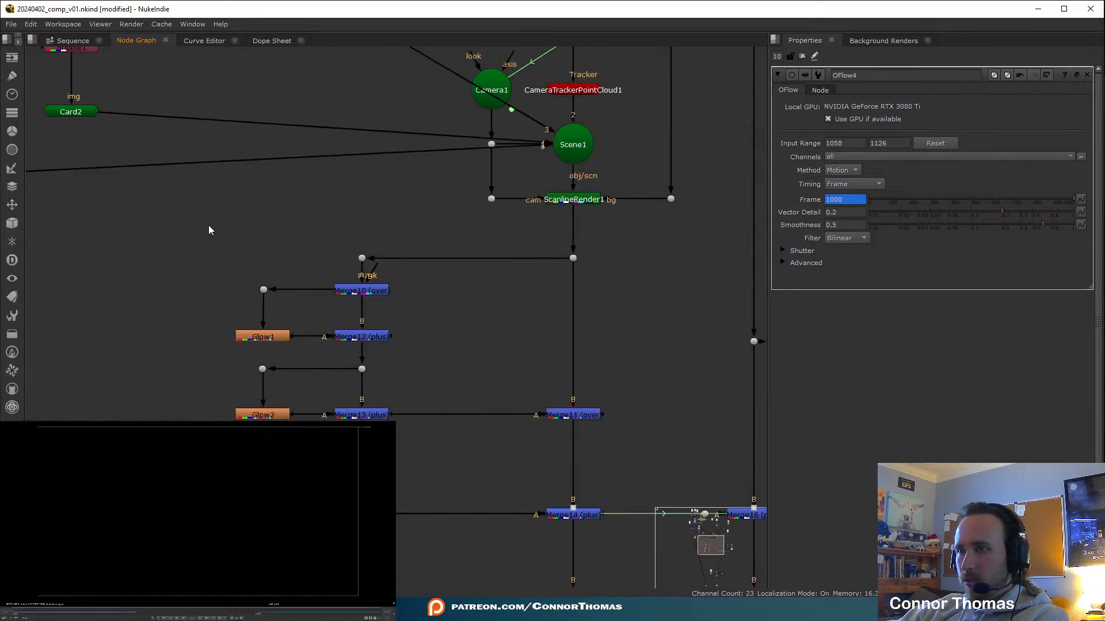
Show the final Write1 output in the viewer and return to the OFlow node on the Card3 branch
middle_drag(528, 578, 546, 224)
click(532, 351)
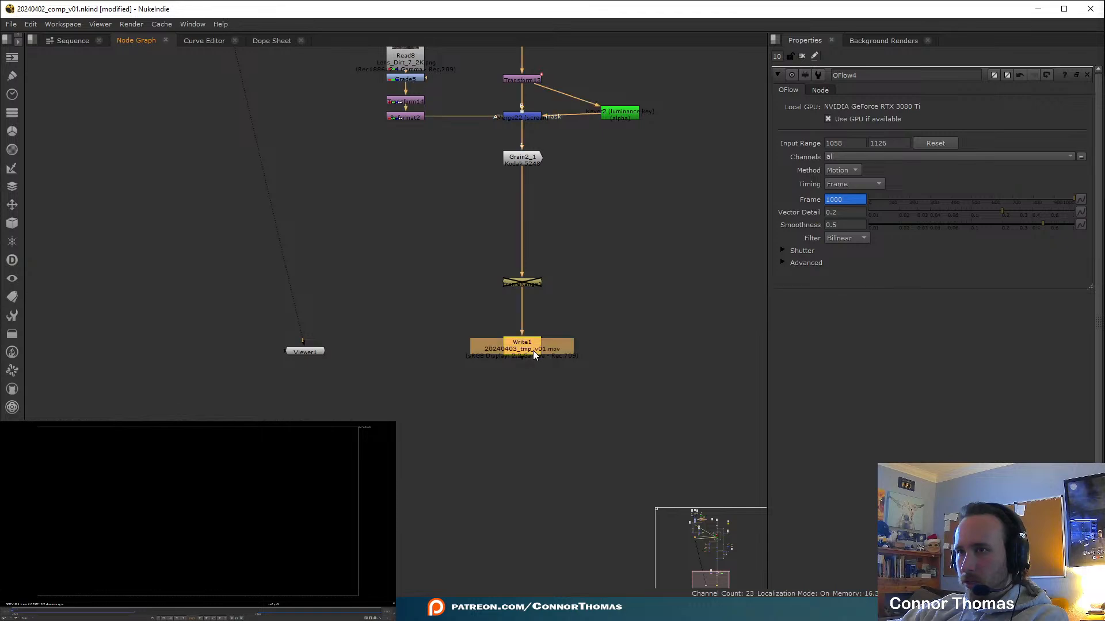
key(1)
middle_drag(380, 140, 570, 367)
middle_drag(435, 157, 449, 439)
middle_drag(405, 65, 441, 392)
scroll(387, 324, up, 3)
middle_drag(562, 254, 604, 312)
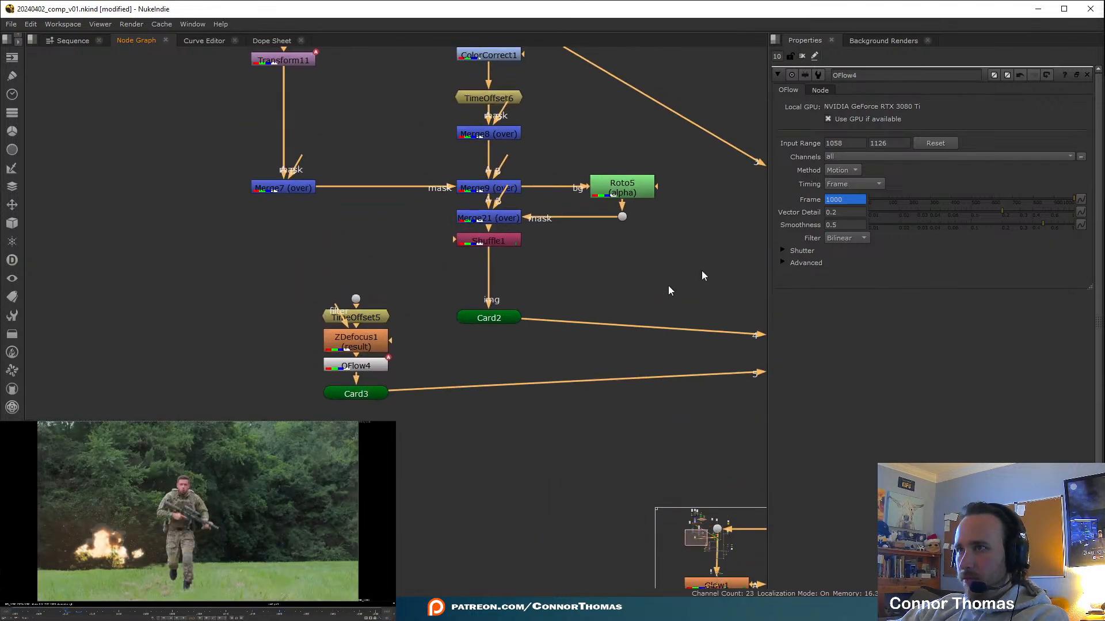
Check the OFlow's shutter settings, go to the end of the shot and key its Frame value at 1068
click(846, 166)
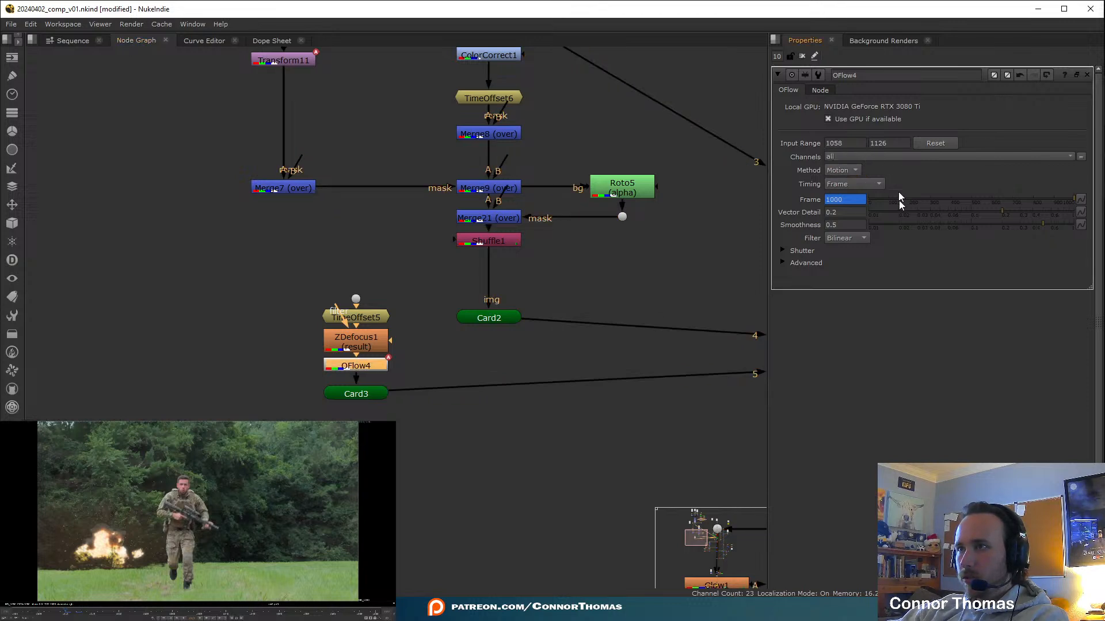
click(792, 251)
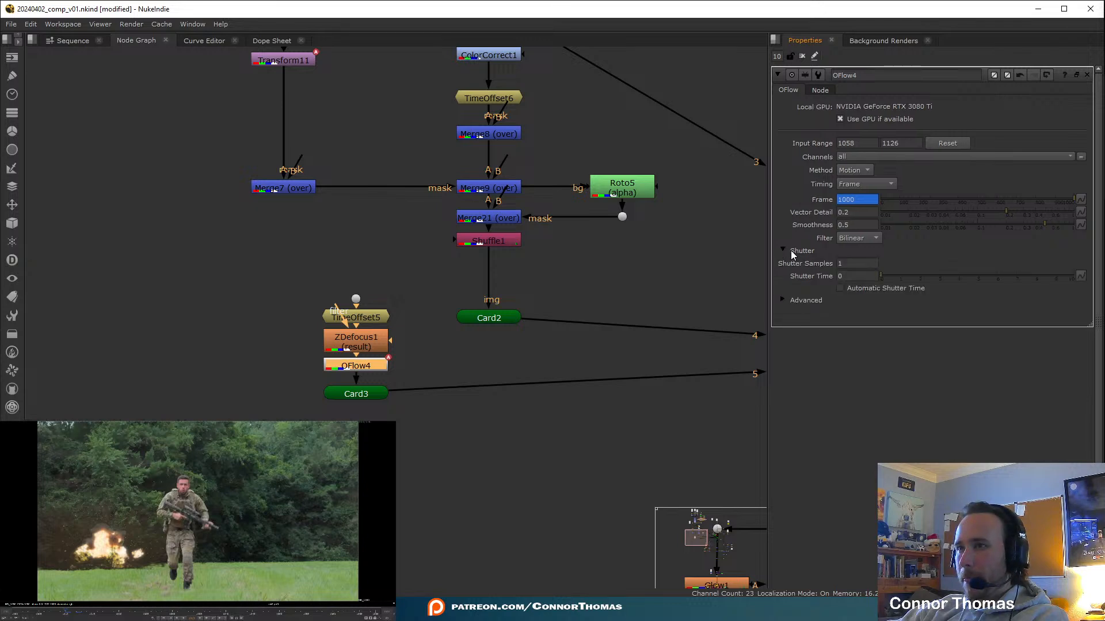
click(793, 253)
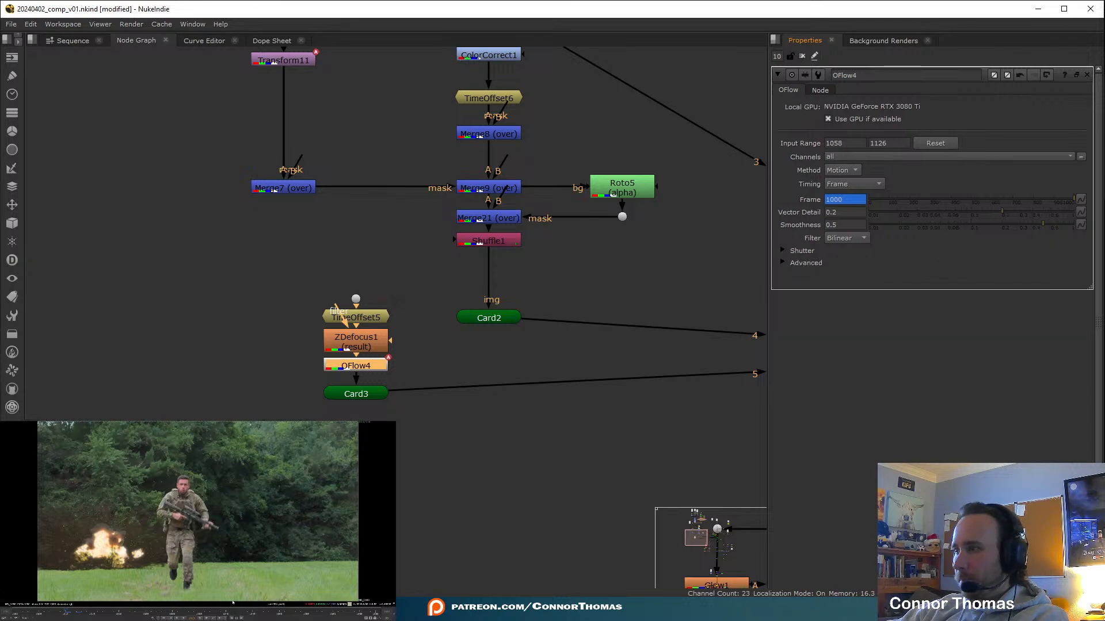
click(375, 612)
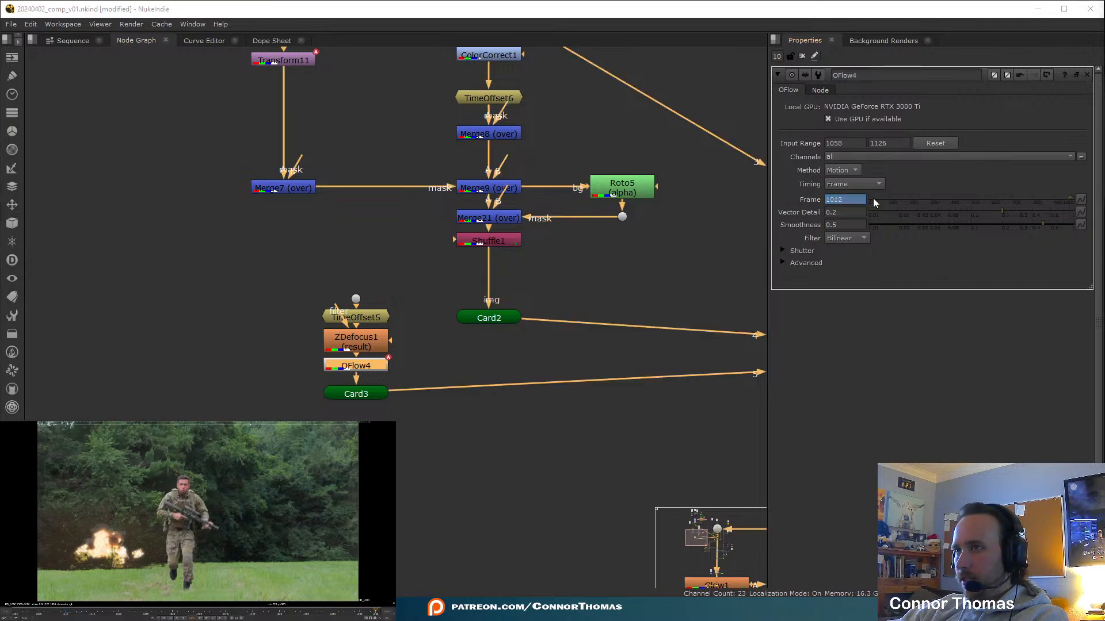
text(1)
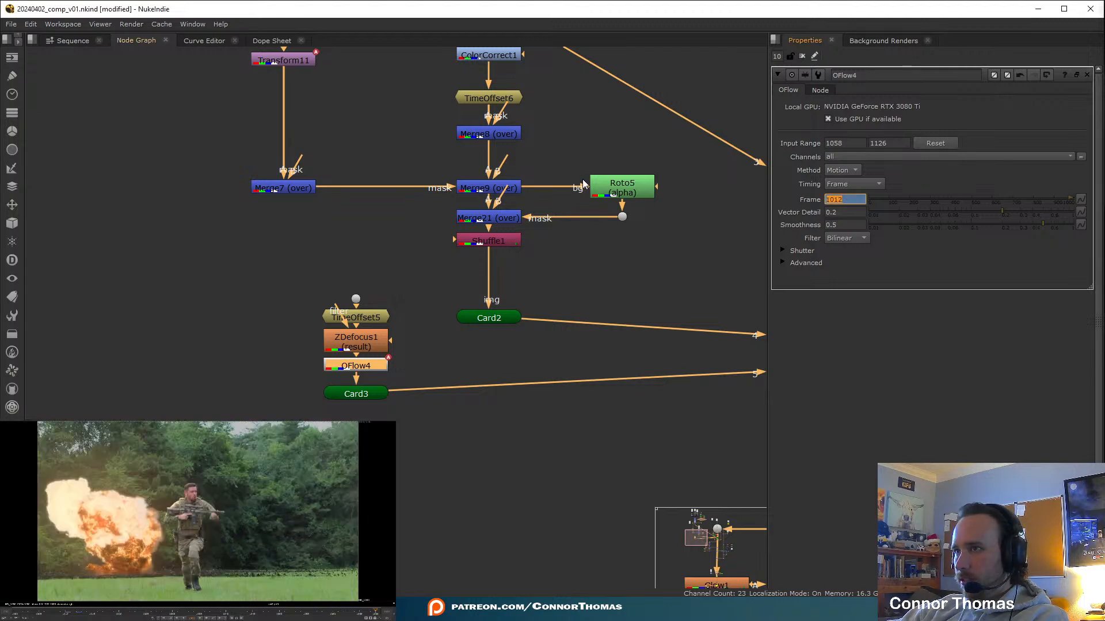
text(068)
key(Return)
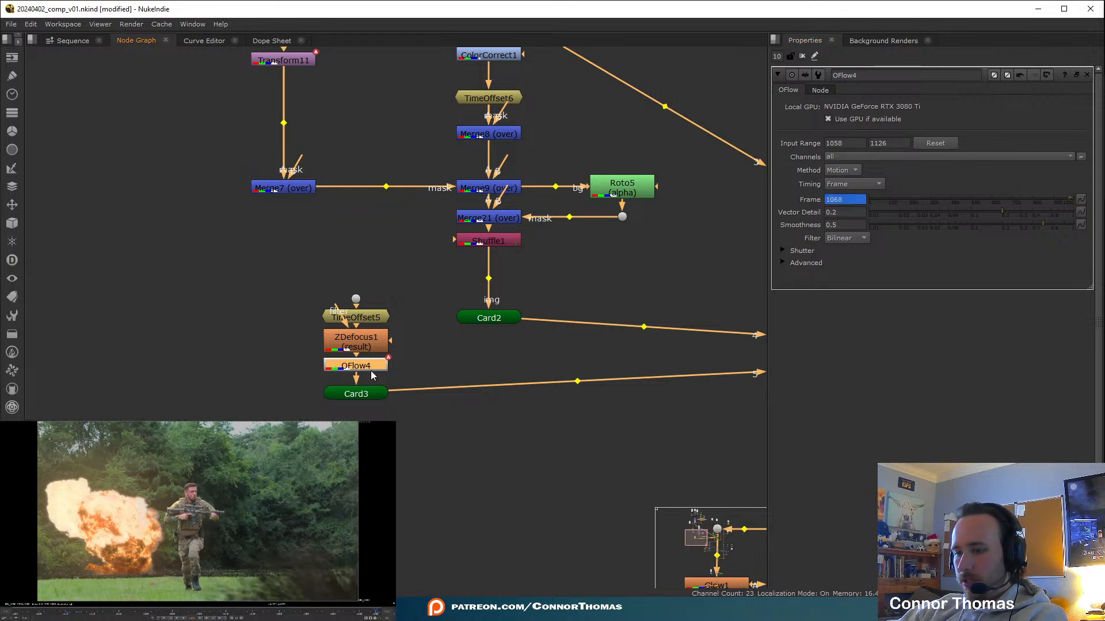
Paste a copy of the keyed OFlow node below Shuffle1 on the Card2 branch and close all open properties
middle_drag(411, 118, 324, 218)
middle_drag(403, 311, 379, 333)
key(ctrl+v)
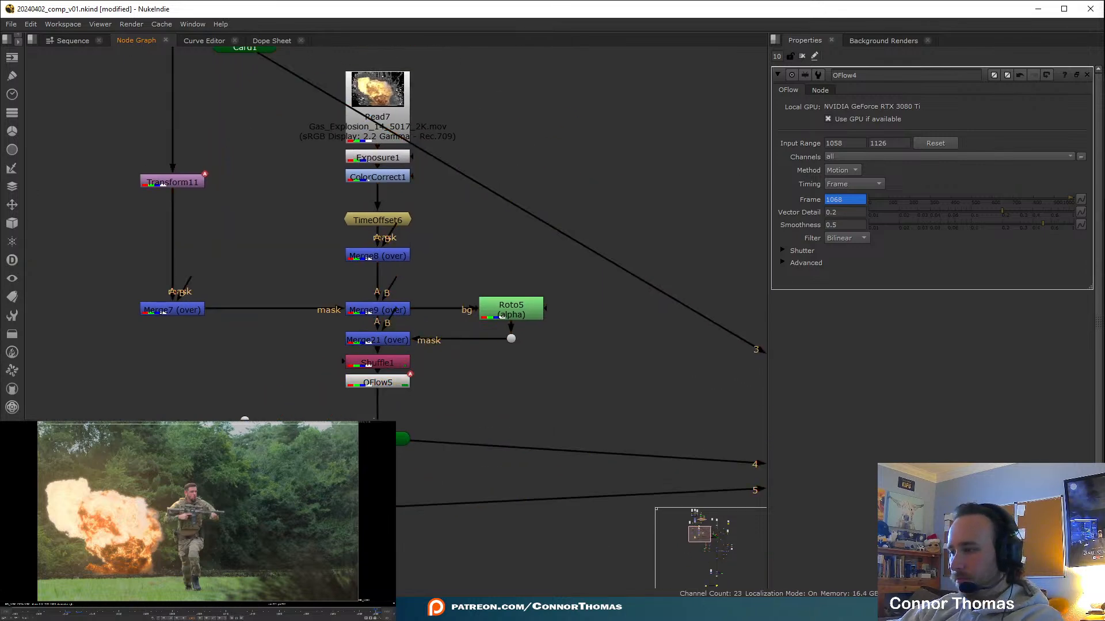
key(ctrl+shift+a)
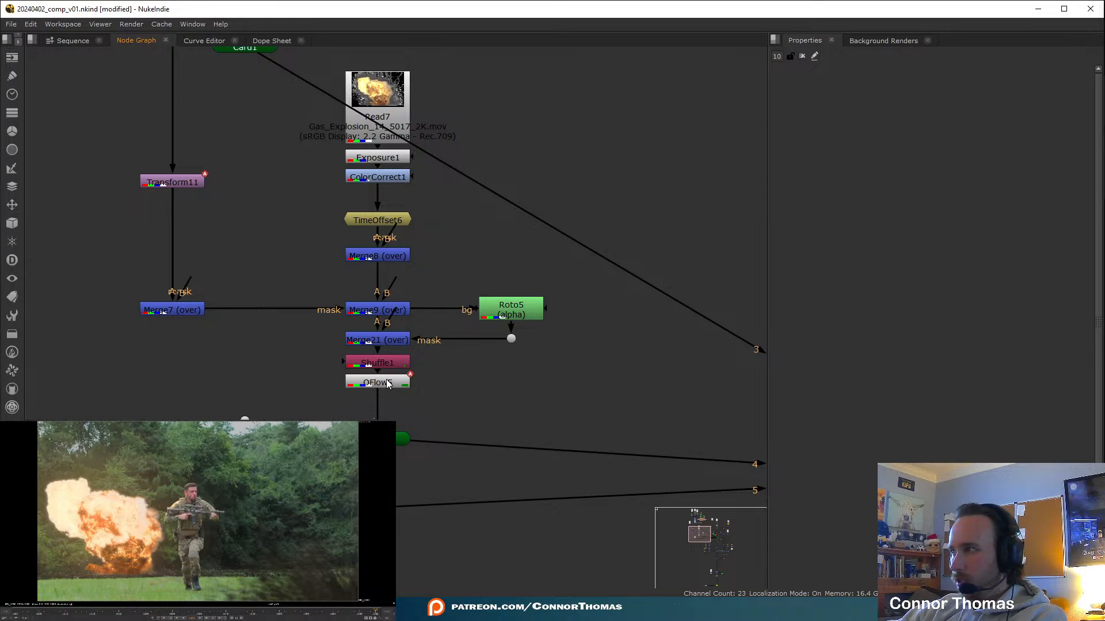
Check the pasted OFlow's effect and settings earlier in the shot, and delete that node from below Shuffle1
click(56, 613)
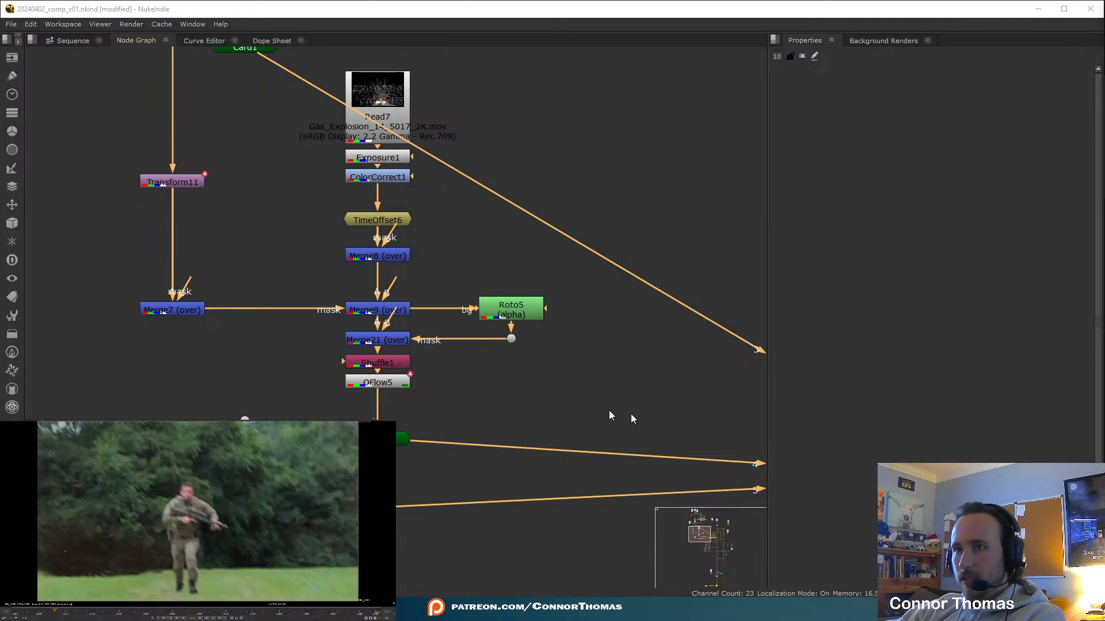
double_click(370, 389)
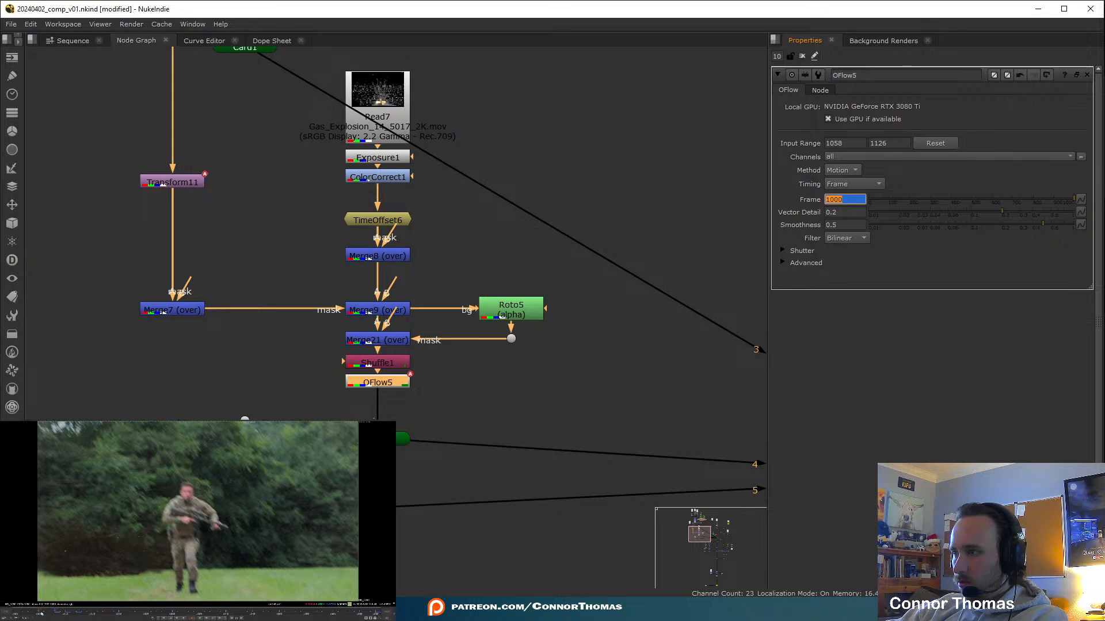
key(Delete)
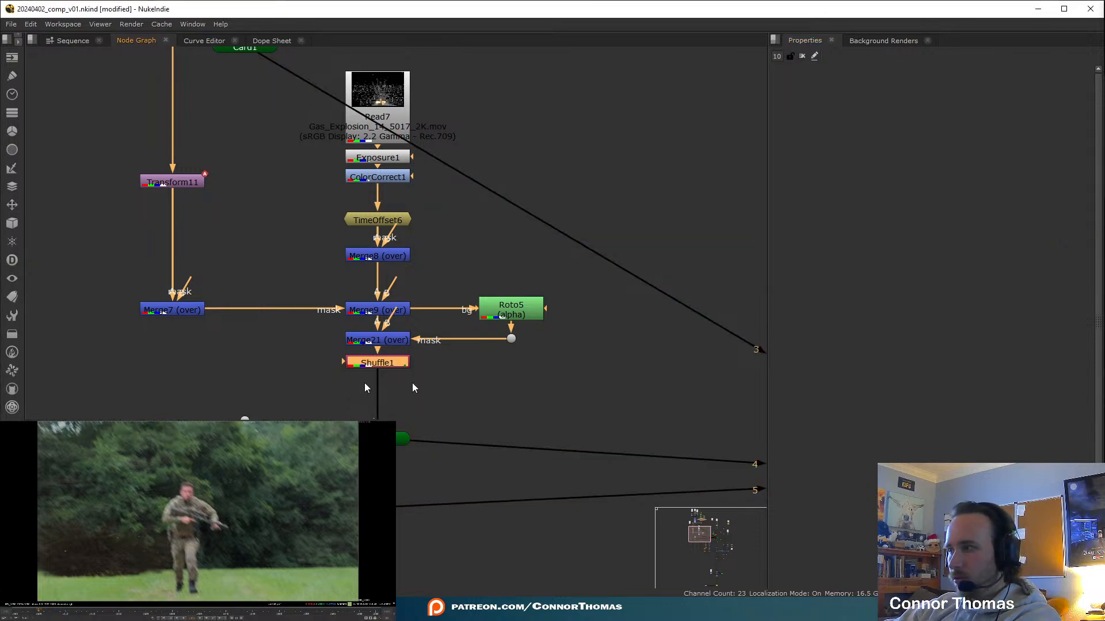
Review the early explosion, insert a new OFlow node below Shuffle1 and set its timing to Frame
click(55, 613)
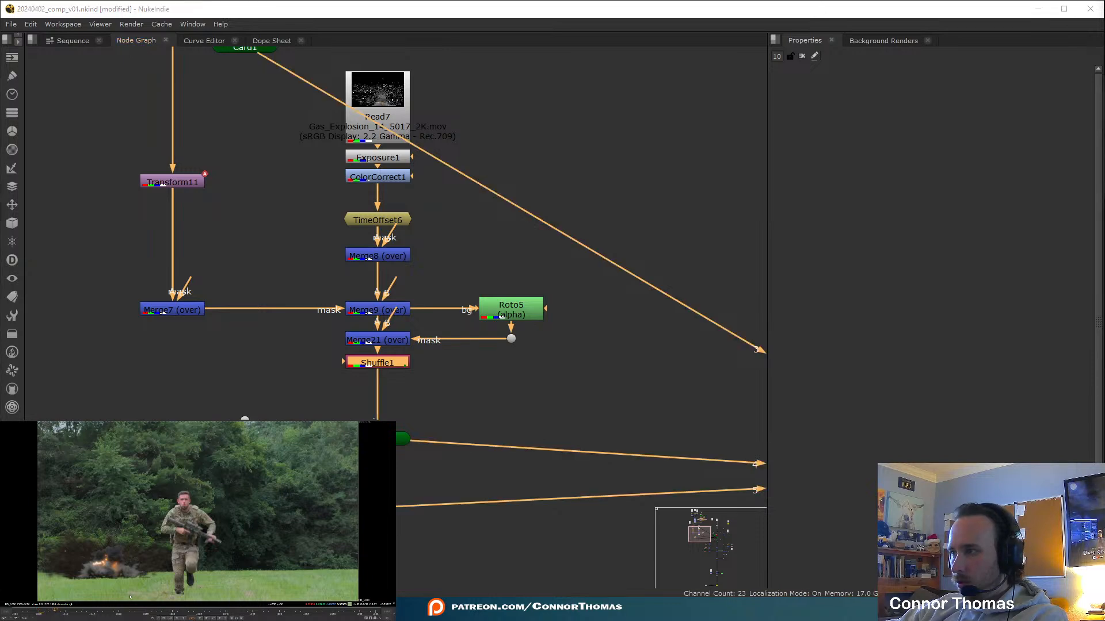
double_click(375, 365)
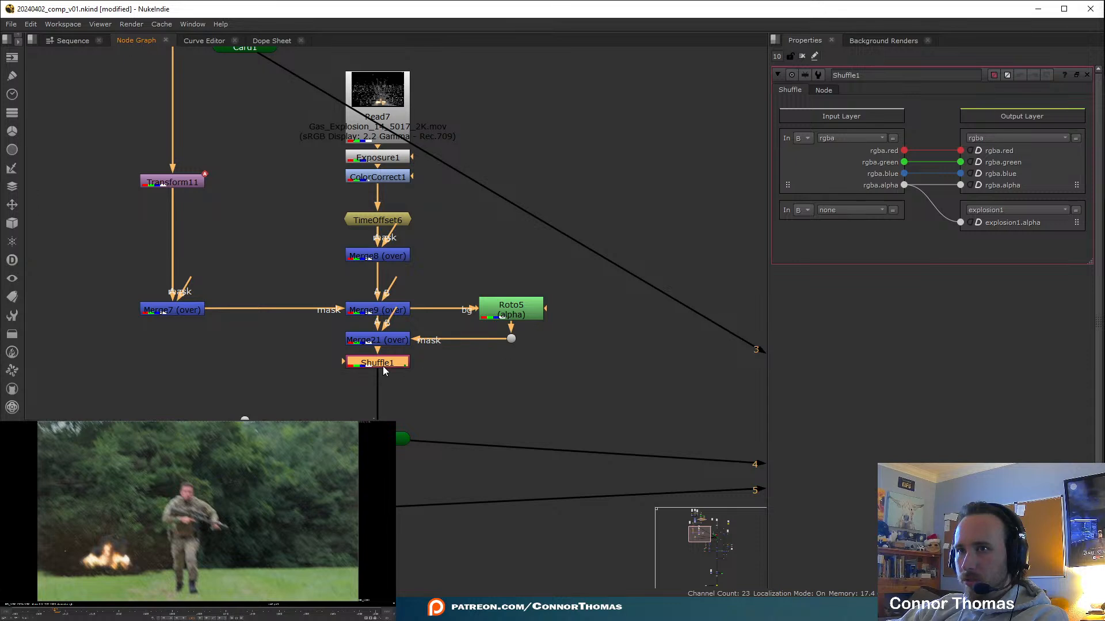
key(Tab)
text(oflow)
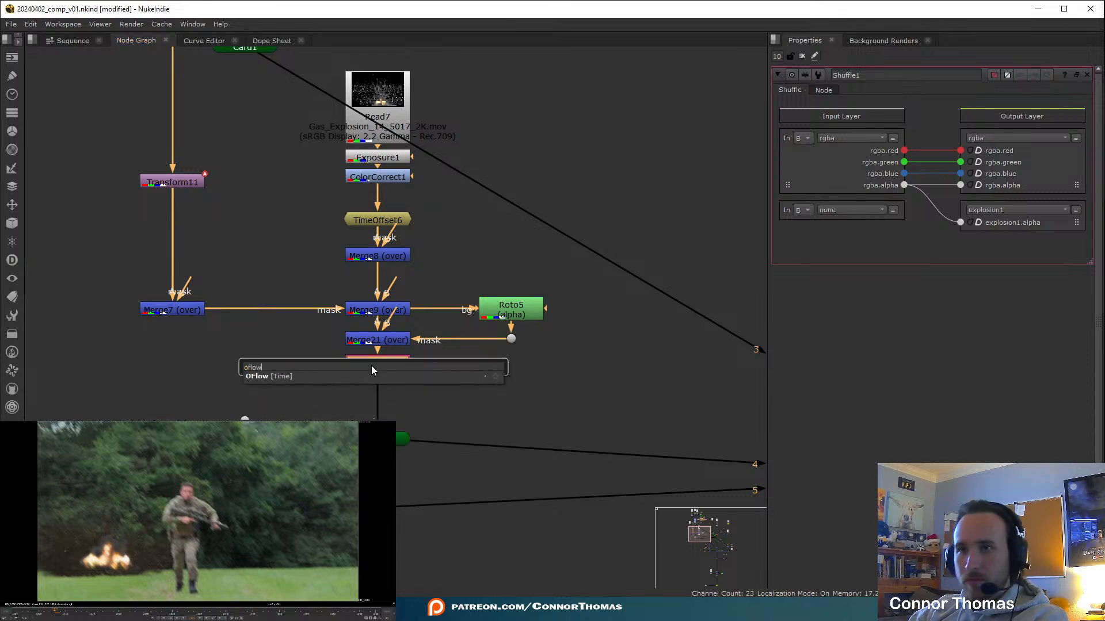
key(Return)
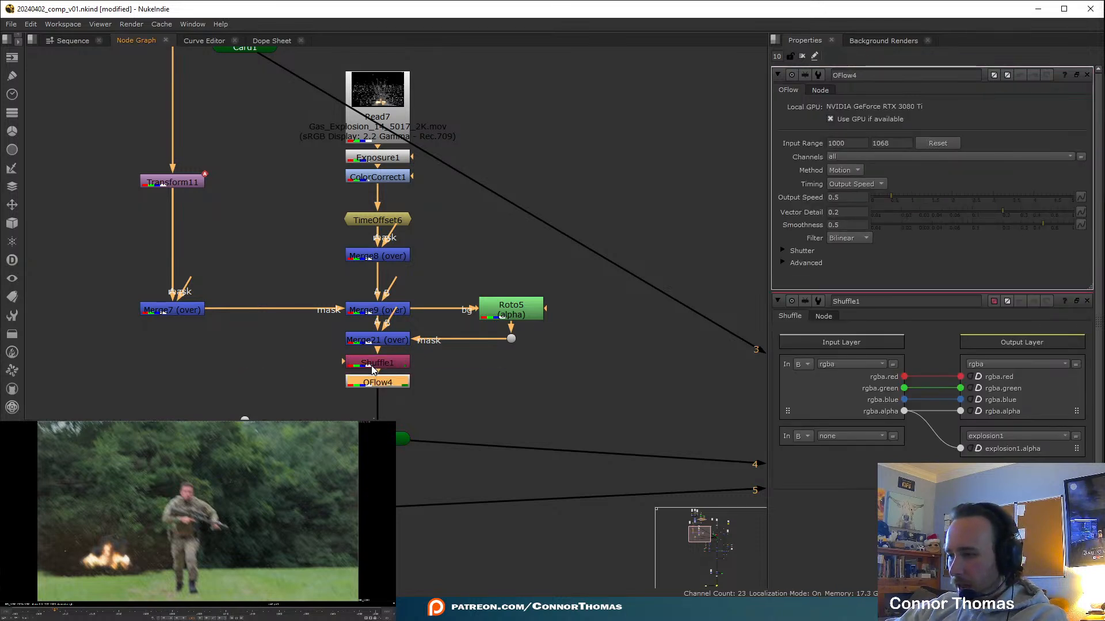
click(848, 184)
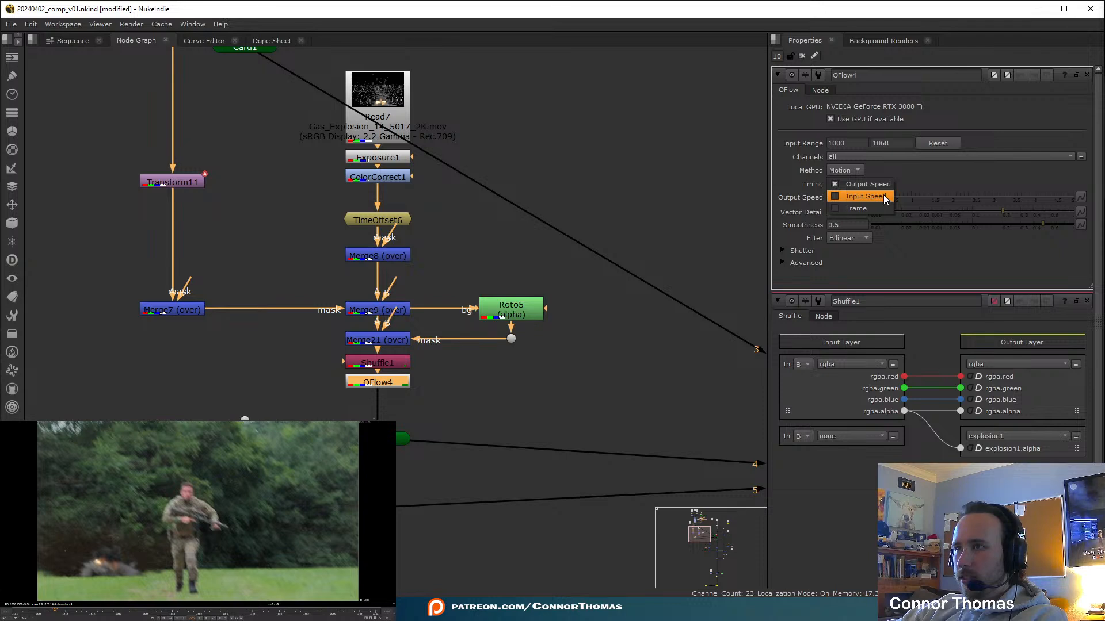
click(874, 208)
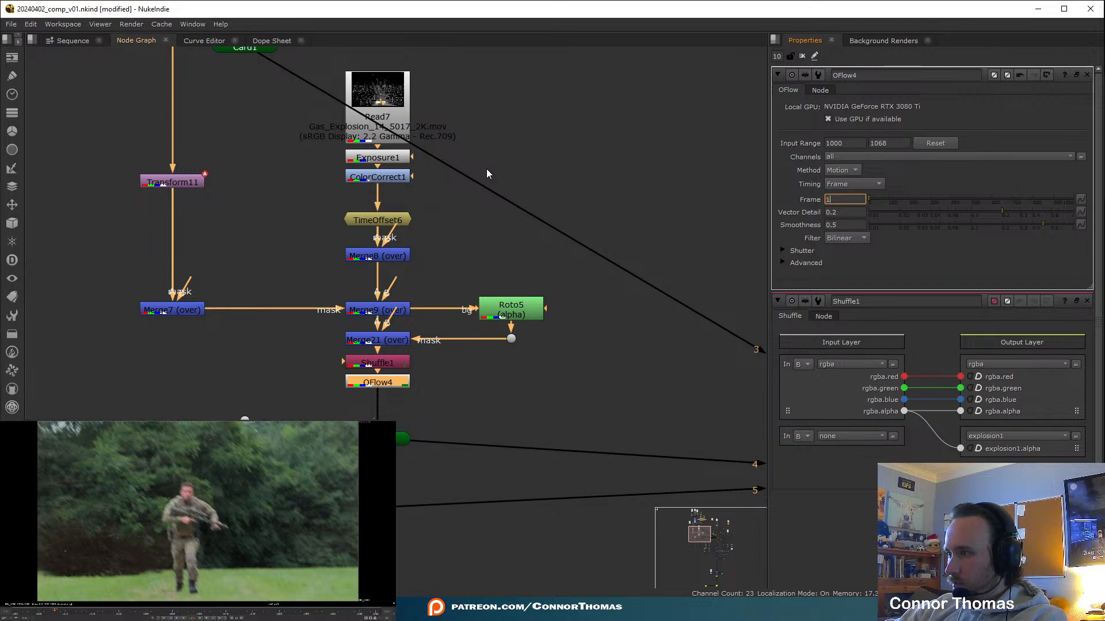
Set the new OFlow's Frame value to 1010 and add a keyframe for it at the current frame
text(01)
key(Return)
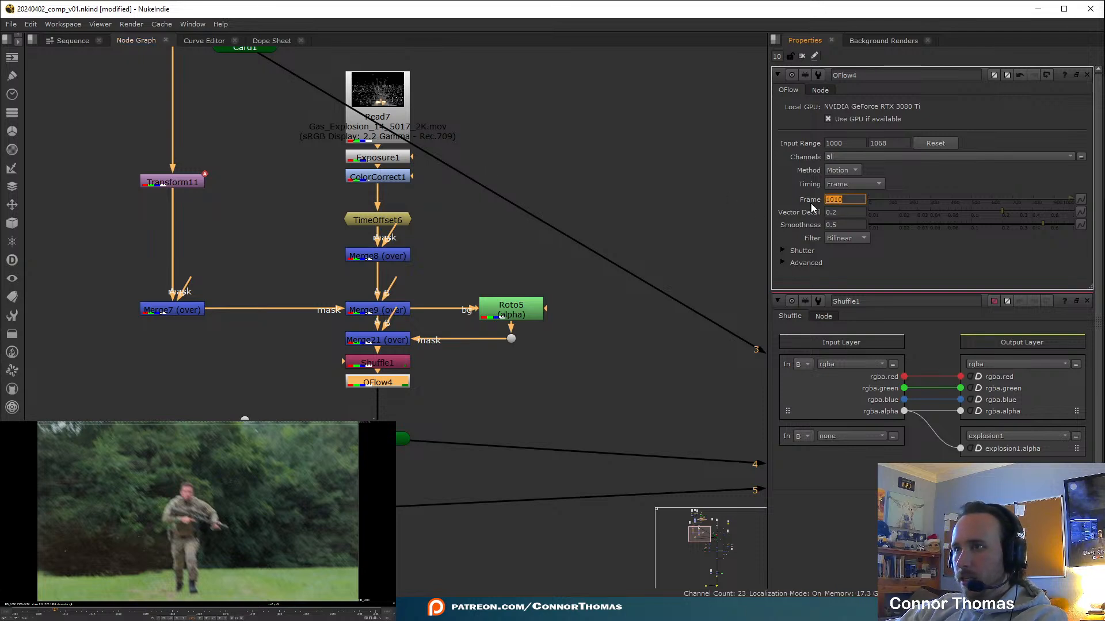
right_click(850, 199)
click(873, 203)
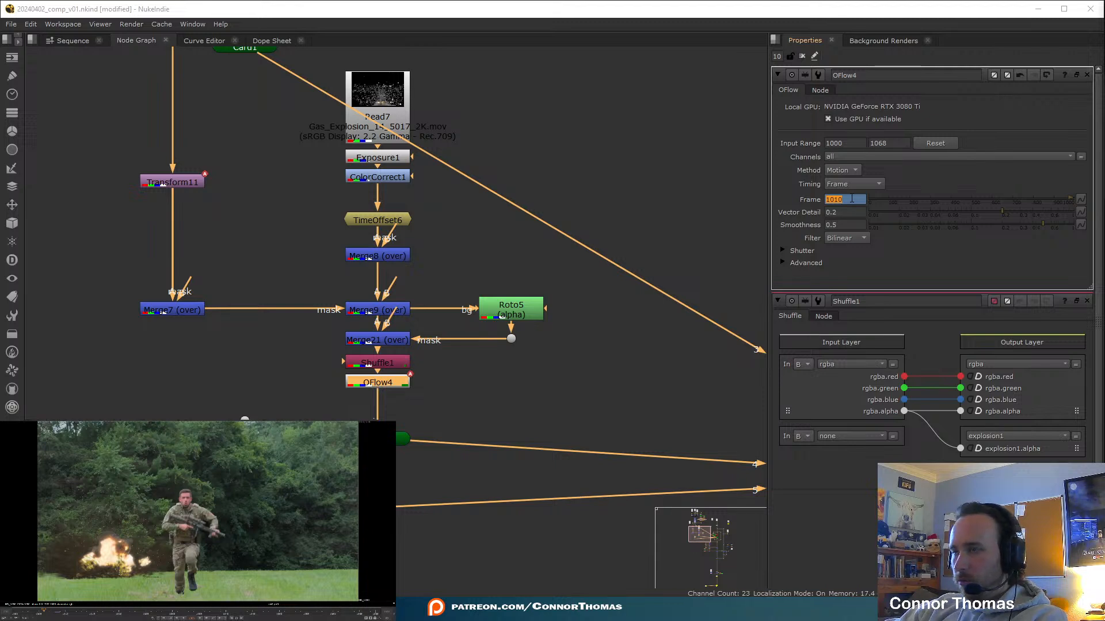
Key OFlow4's Frame value at 1000 on the frame just before the explosion starts
drag(851, 199, 762, 220)
drag(847, 200, 791, 220)
text(1000)
key(Return)
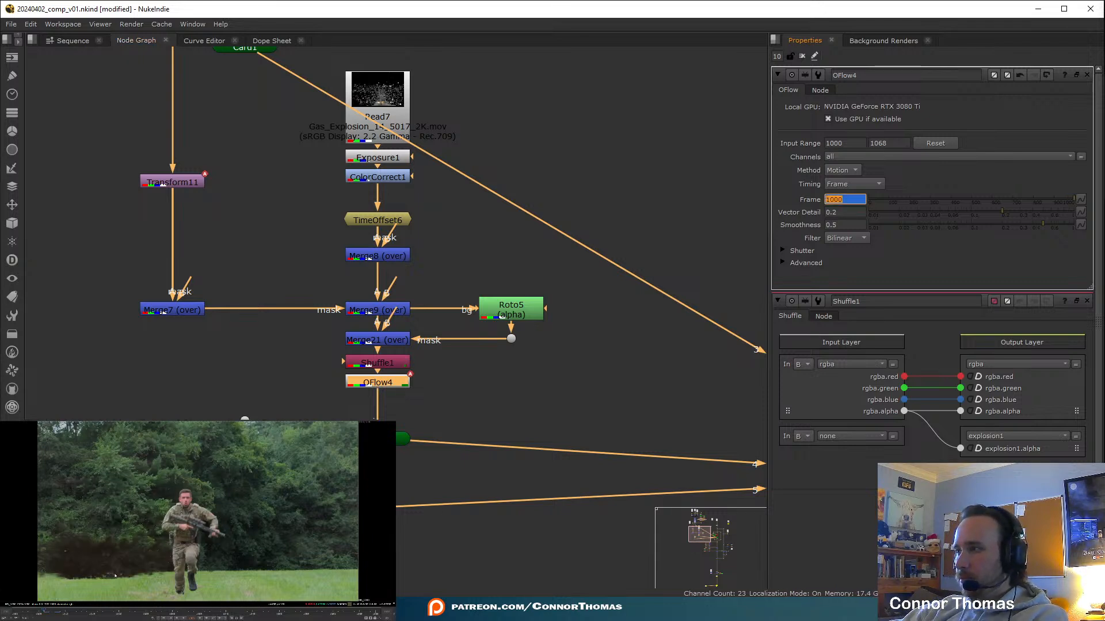
key(BackSpace)
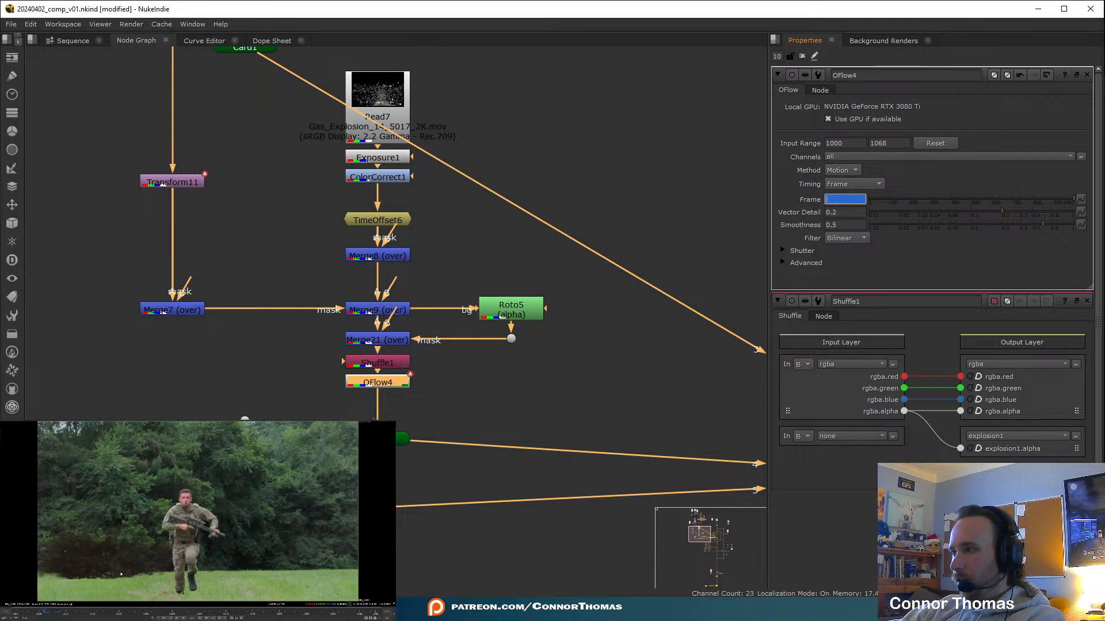
text(1005)
key(Return)
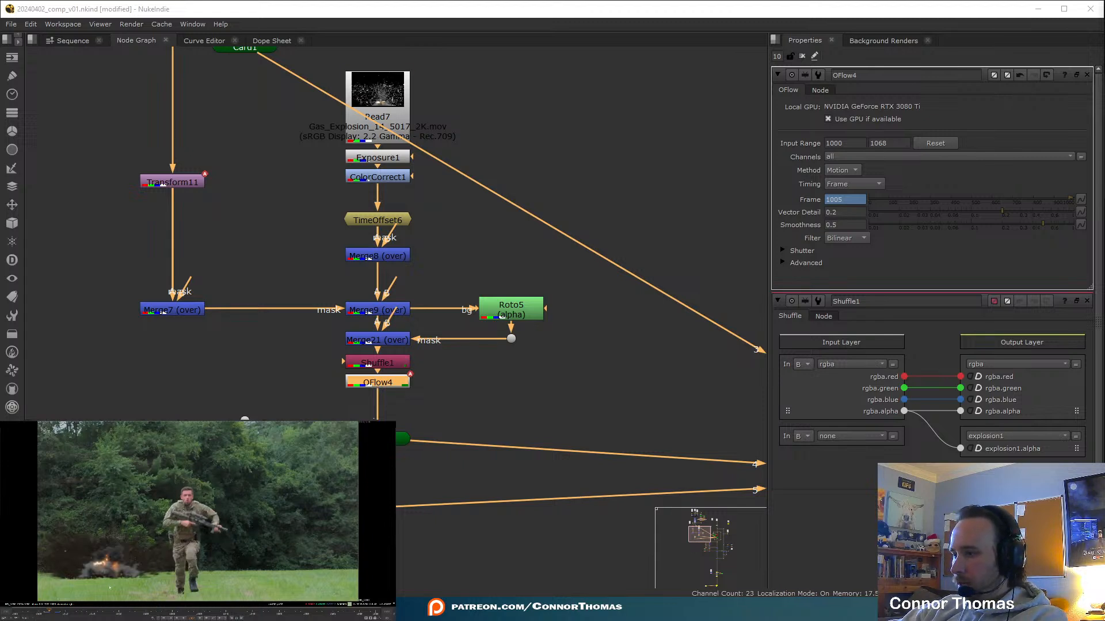
Key OFlow4's Frame value at 1014 on the early frame where the fireball grows, and check the retimed start
click(44, 614)
click(58, 614)
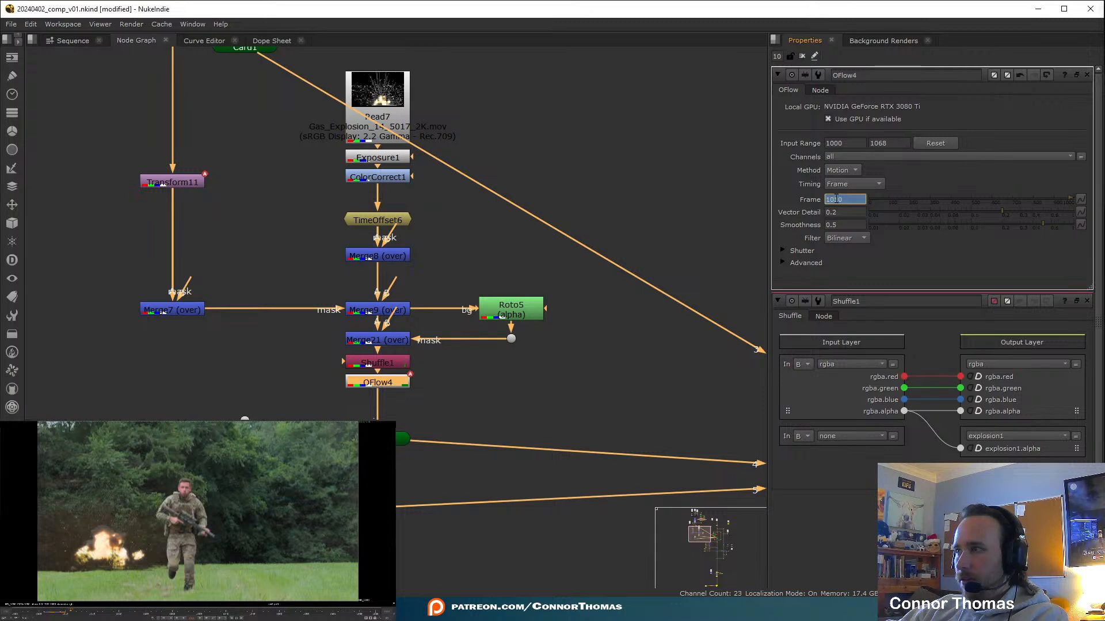
text(1012)
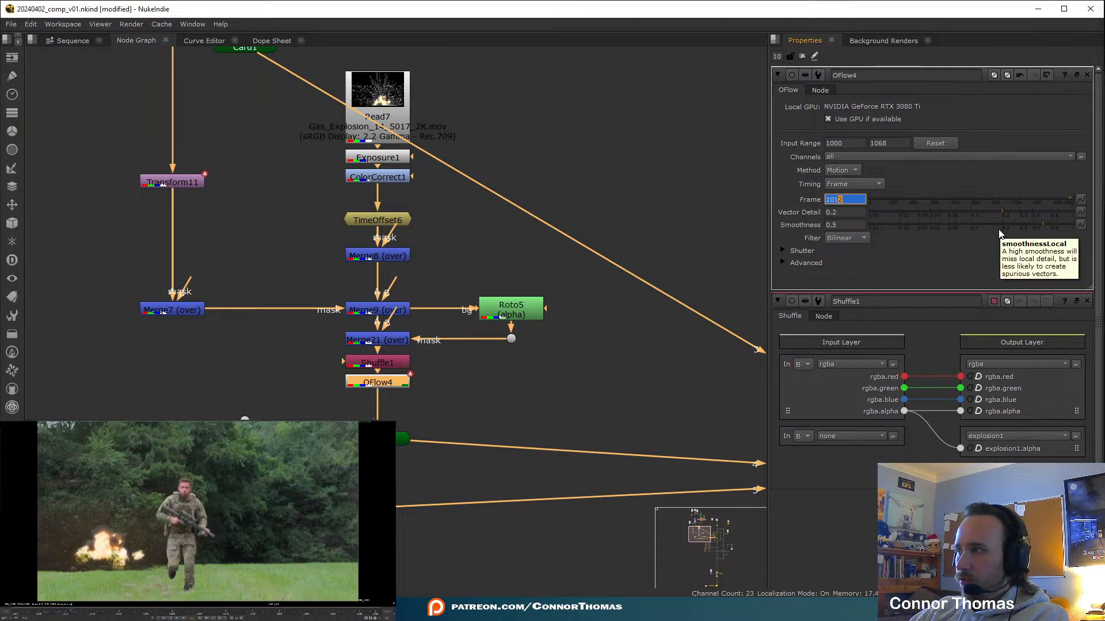
key(Up)
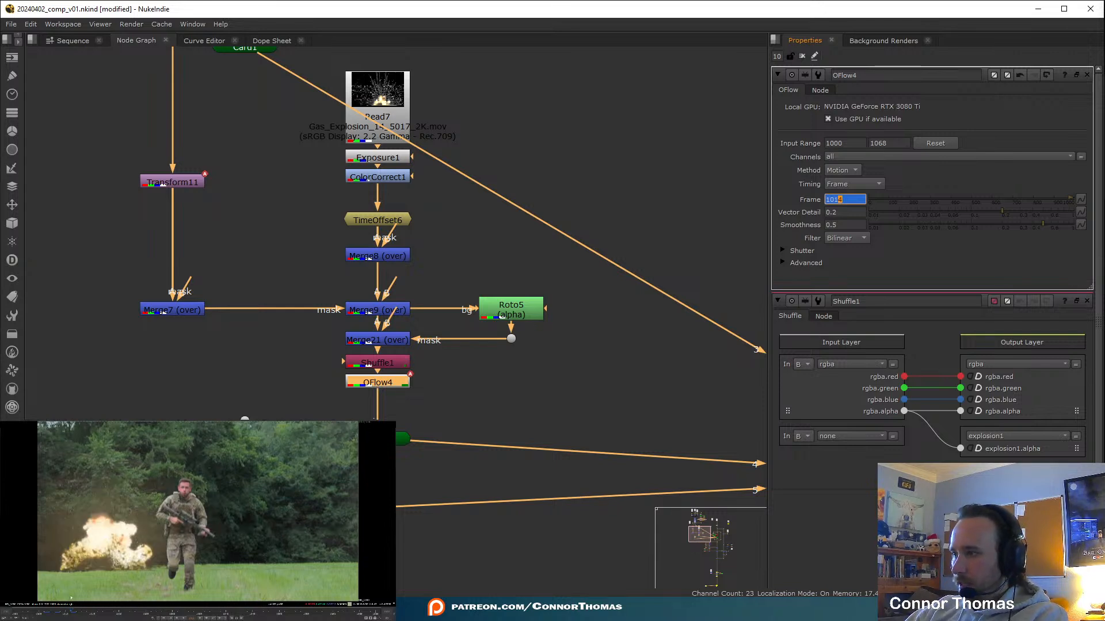
click(64, 614)
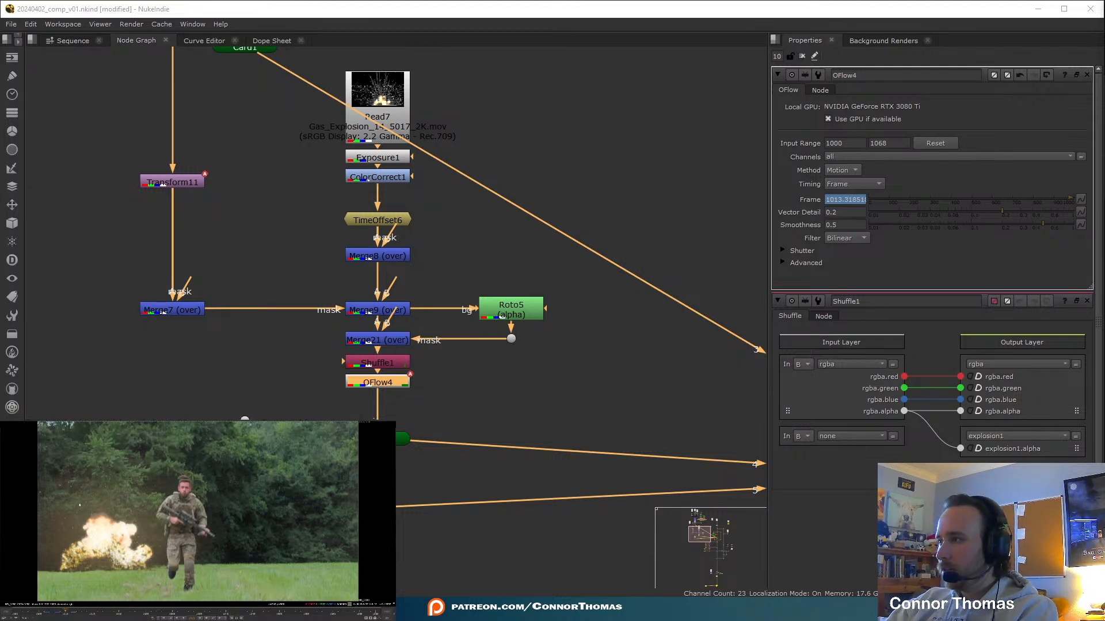
click(43, 613)
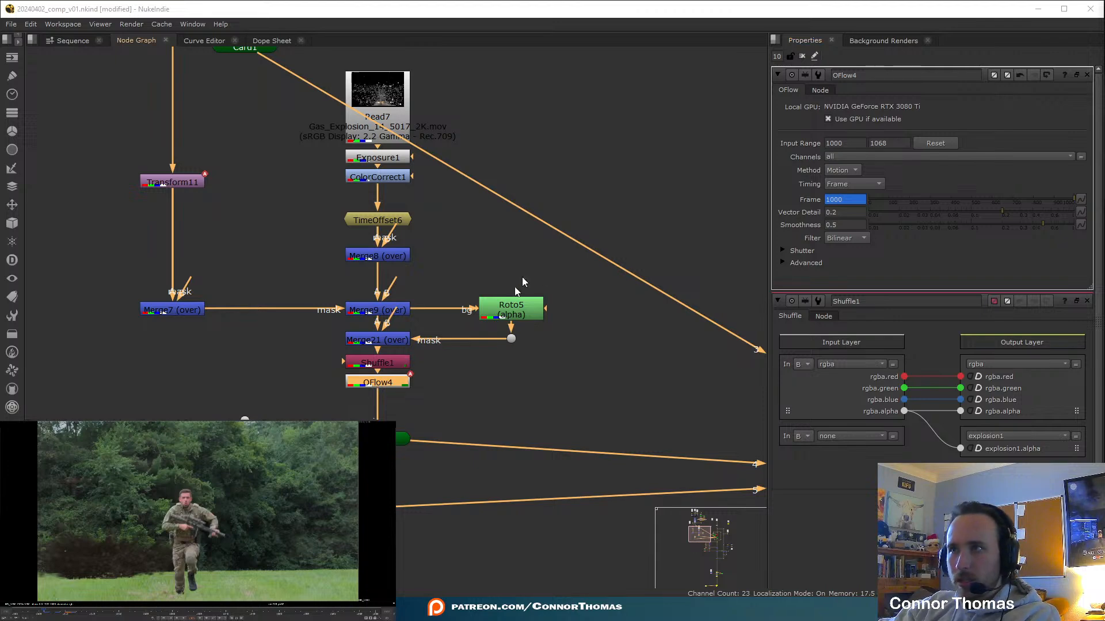
Move MotionBlur1 down to make room and paste a copy of the keyed OFlow node below Transform12 on the Card1 branch
scroll(387, 277, down, 6)
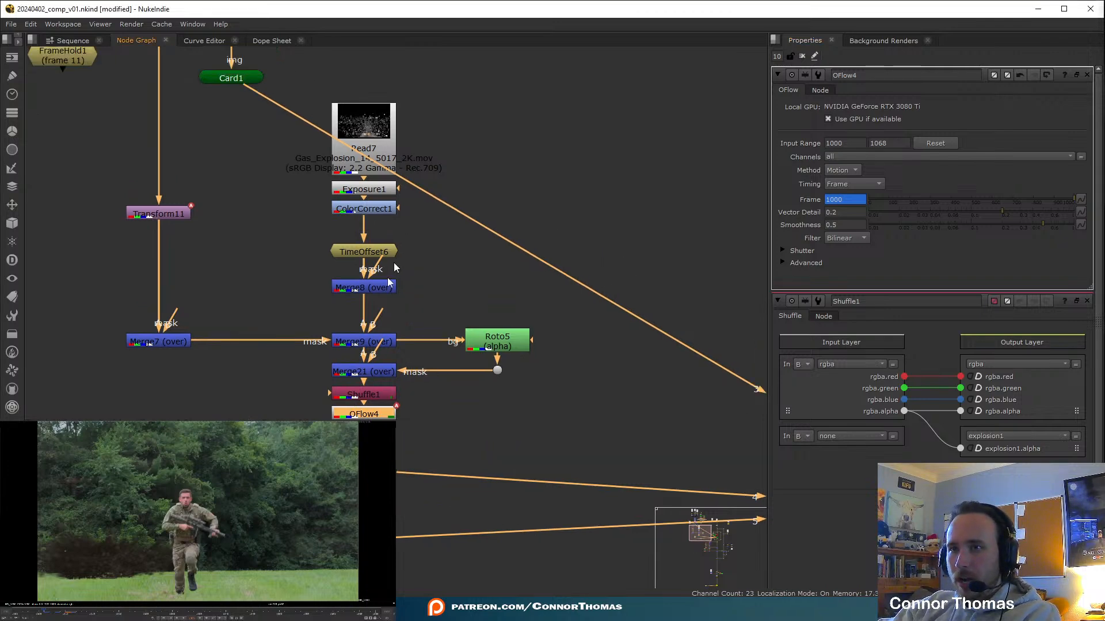
scroll(426, 326, up, 4)
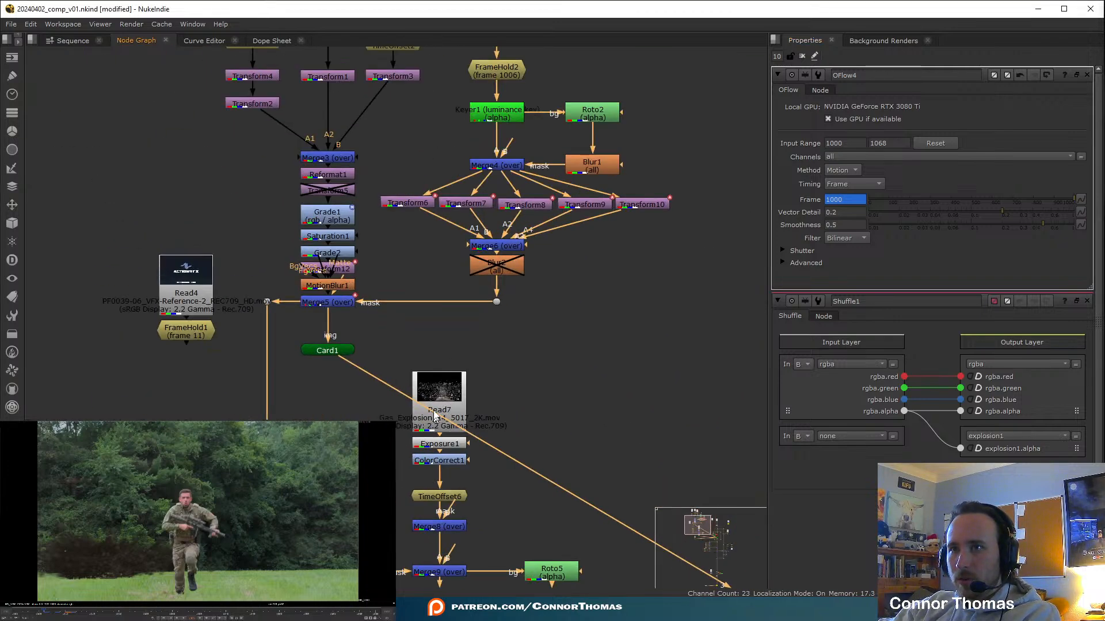
drag(357, 205, 697, 249)
drag(428, 218, 432, 241)
click(493, 215)
drag(442, 200, 444, 226)
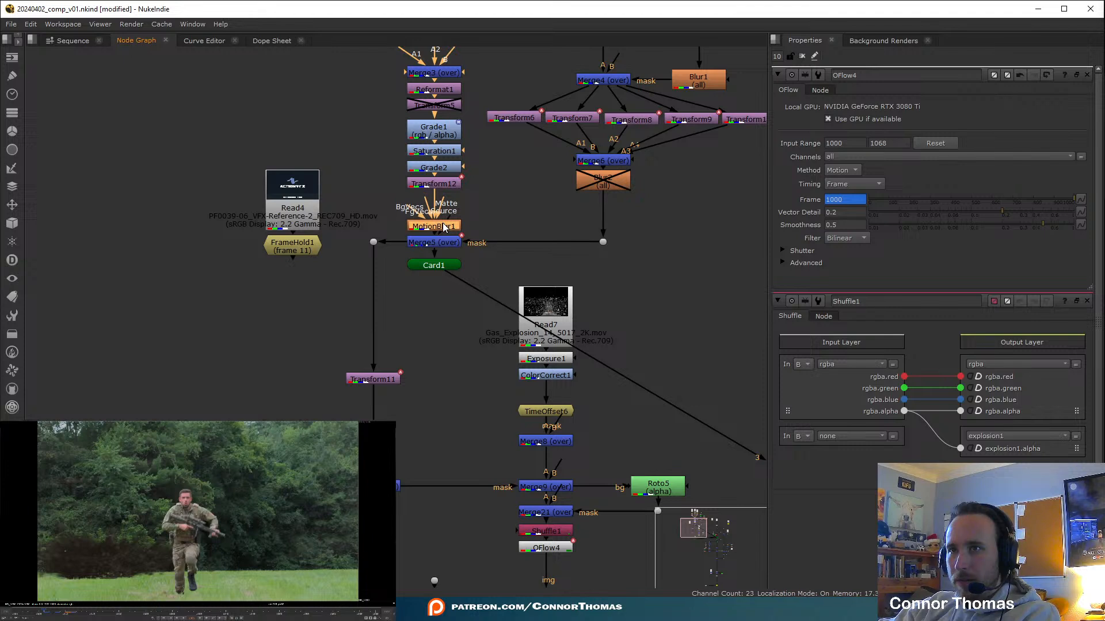
click(440, 186)
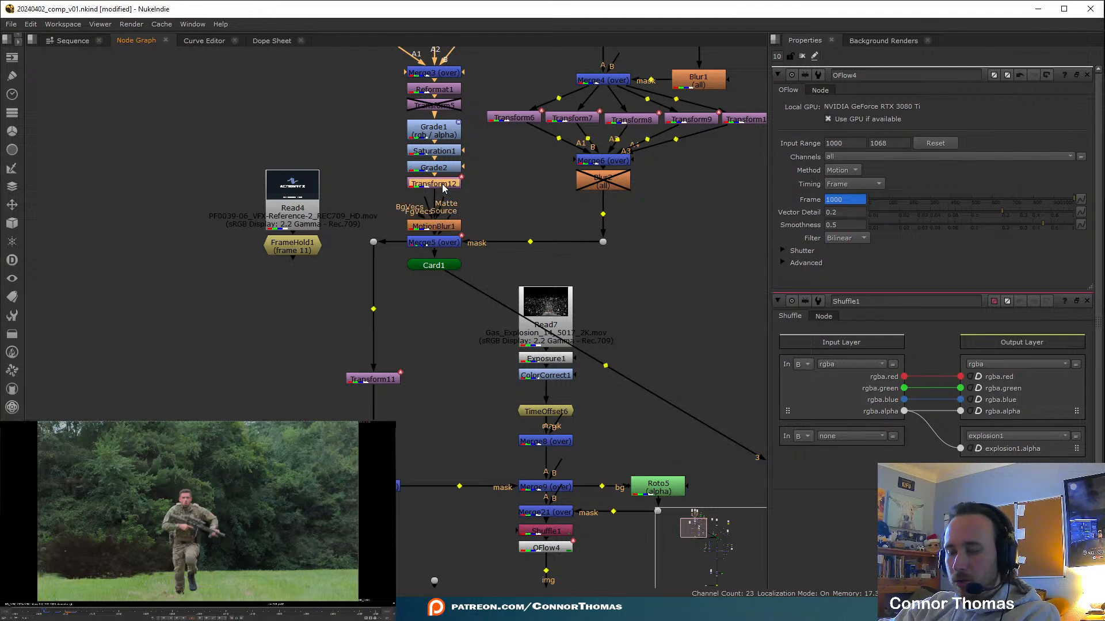
key(ctrl+v)
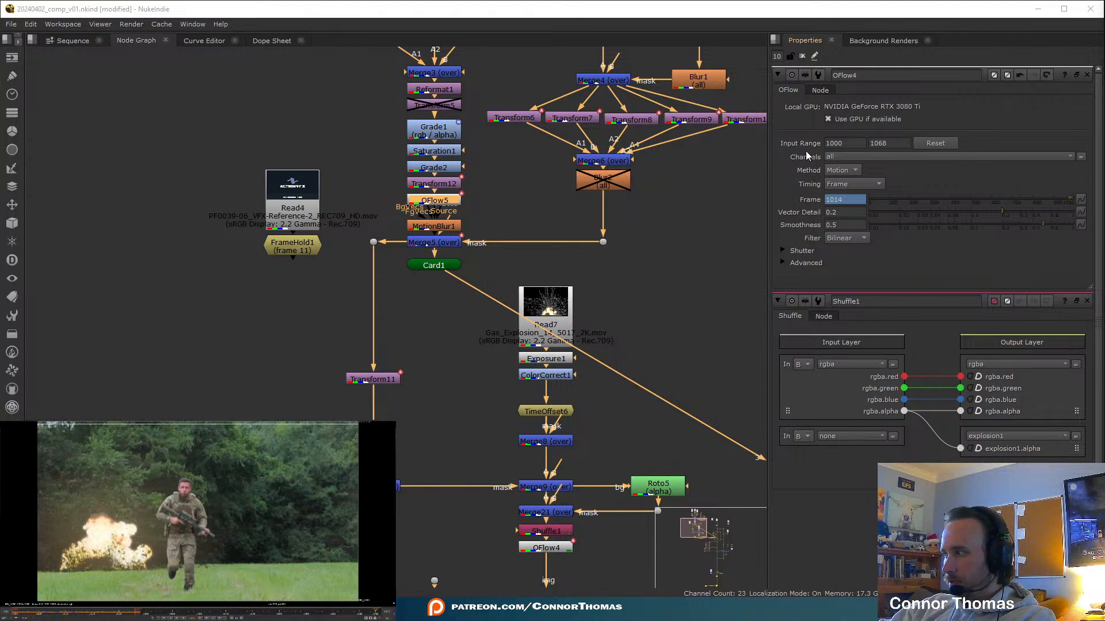
Set OFlow4's Frame value to 1073 at the later frame with the full fireball
drag(855, 201, 666, 189)
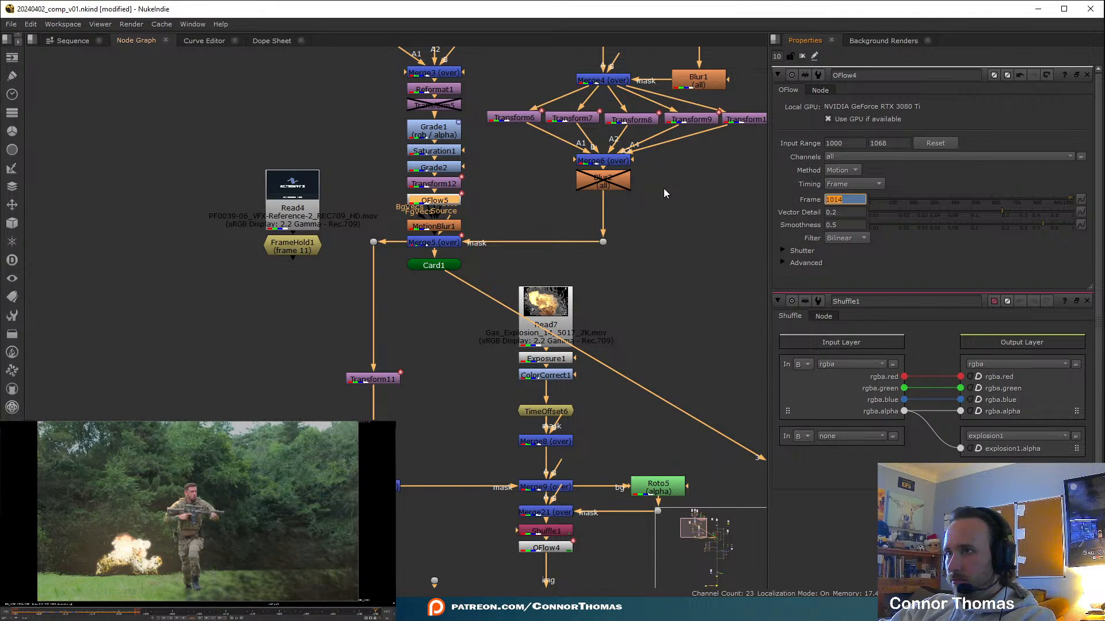
text(1073)
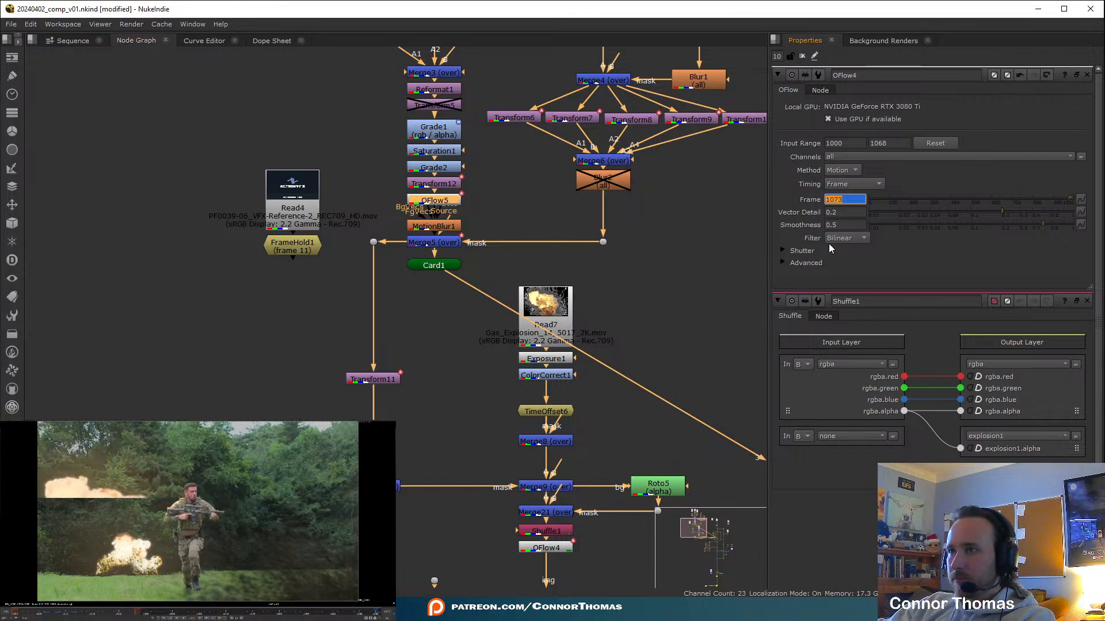
click(719, 303)
middle_drag(638, 387, 567, 382)
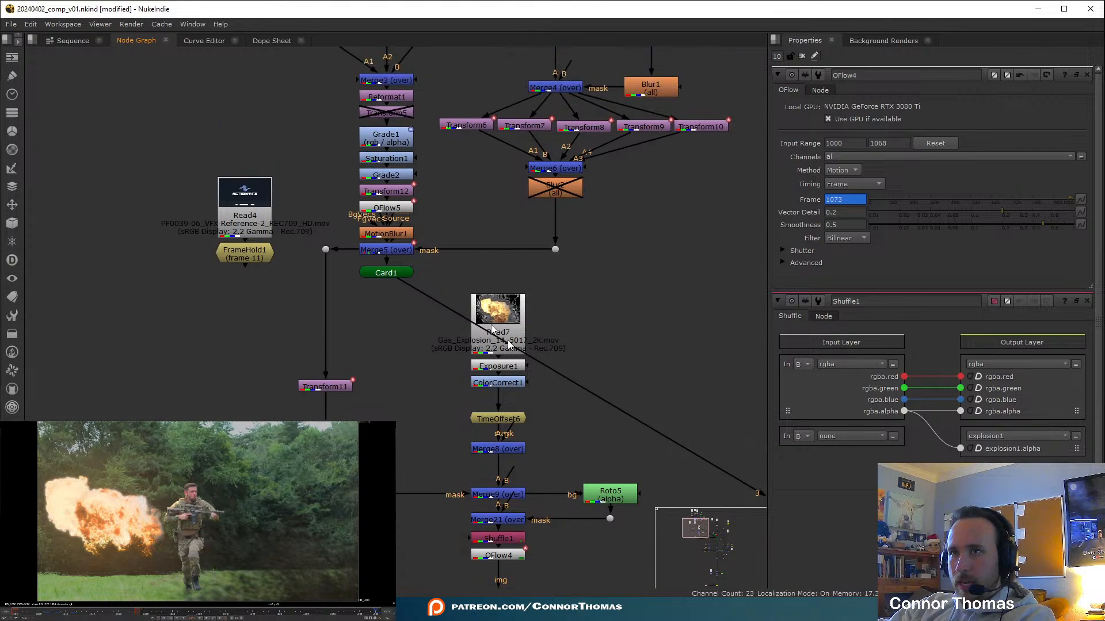
Open the OFlow5 node on the Card1 branch and set its Frame value to 1073 at the same frame
double_click(408, 210)
middle_drag(463, 428, 452, 413)
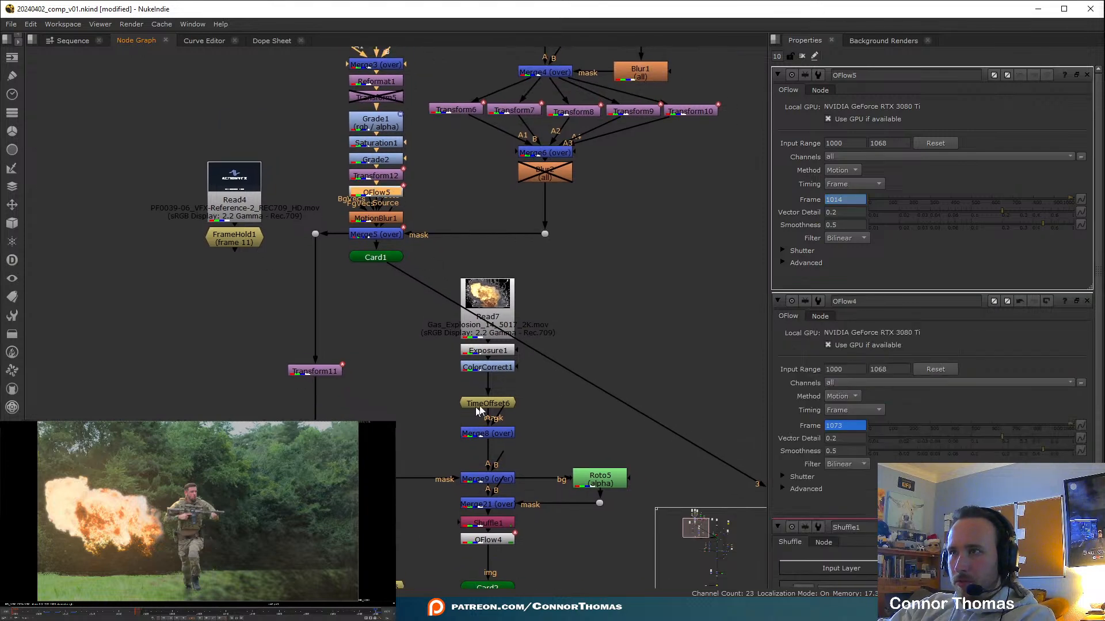
double_click(846, 199)
text(1073)
click(683, 282)
Check OFlow4's matching Frame value, close all open properties and return to the start of the shot for playback
middle_drag(658, 395, 676, 248)
double_click(505, 392)
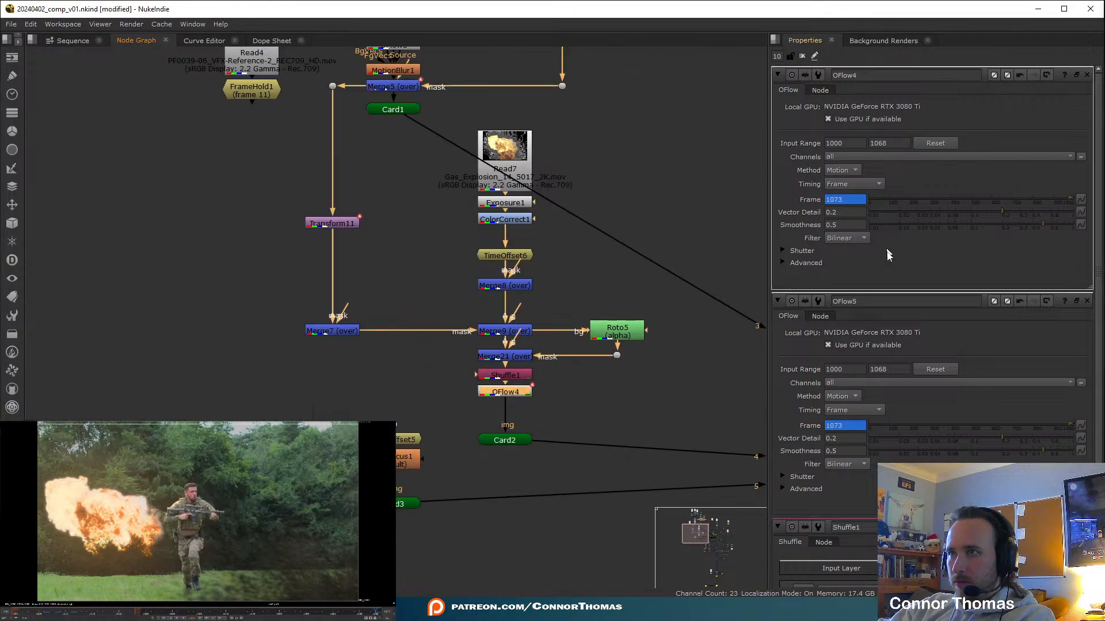
click(802, 55)
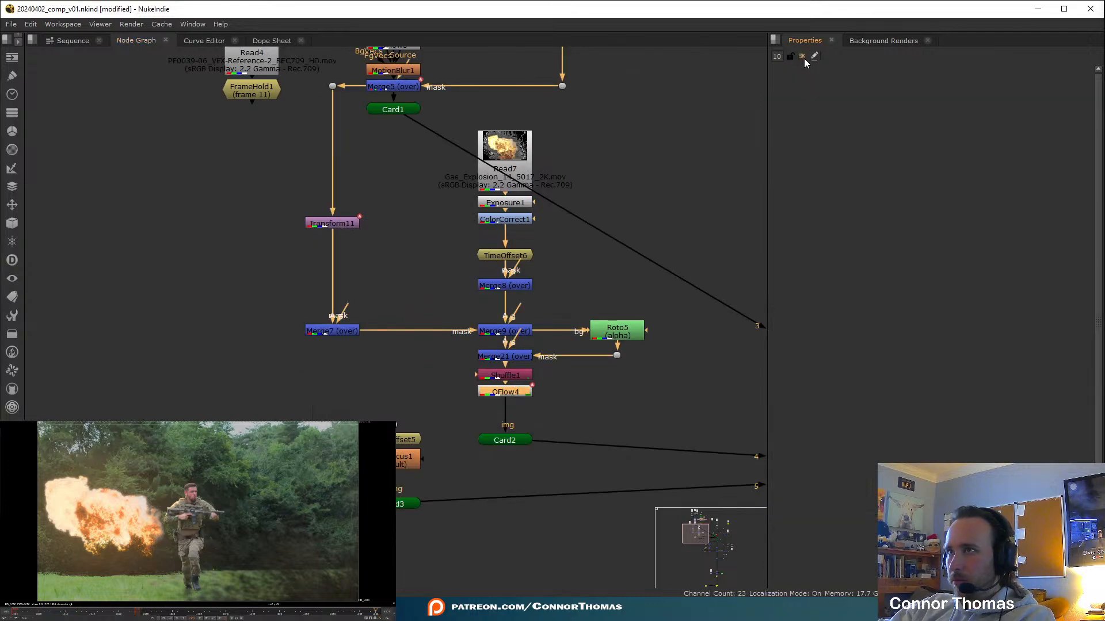
click(16, 612)
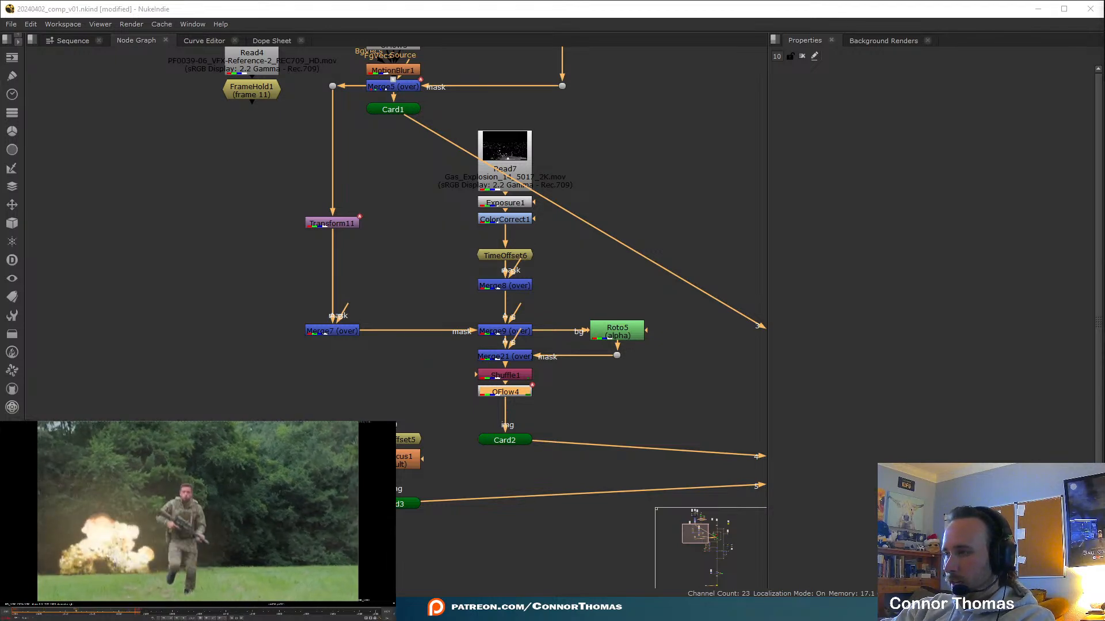
Open the properties of OFlow4 and OFlow5 together and review the retimed explosion frames against their Frame values
double_click(493, 394)
middle_drag(528, 164, 550, 387)
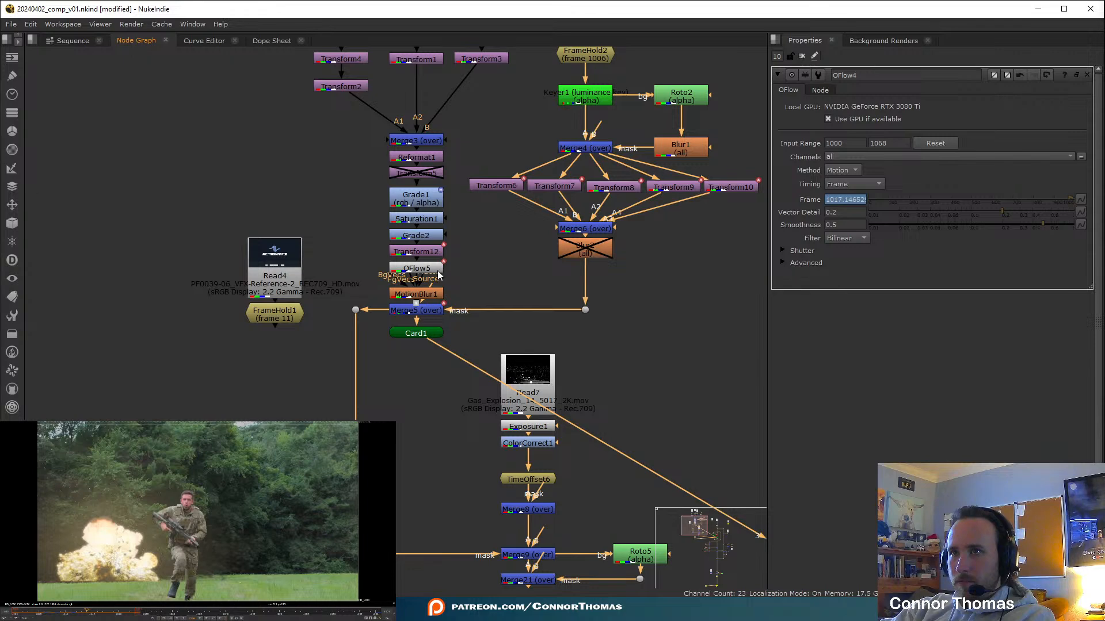
double_click(438, 267)
middle_drag(599, 430, 542, 246)
double_click(483, 432)
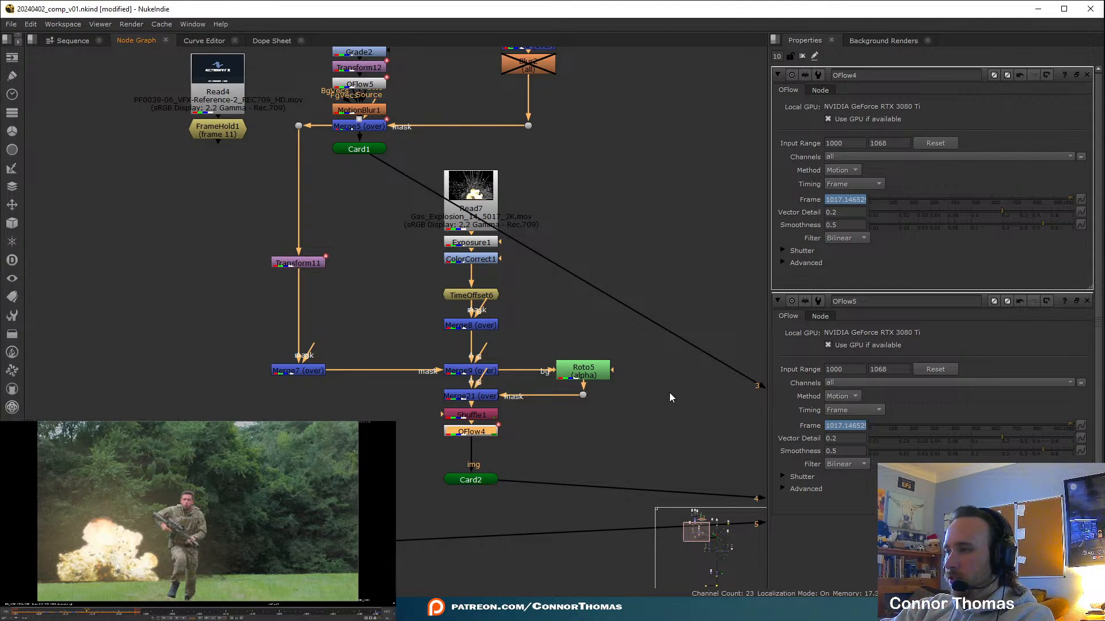
click(70, 612)
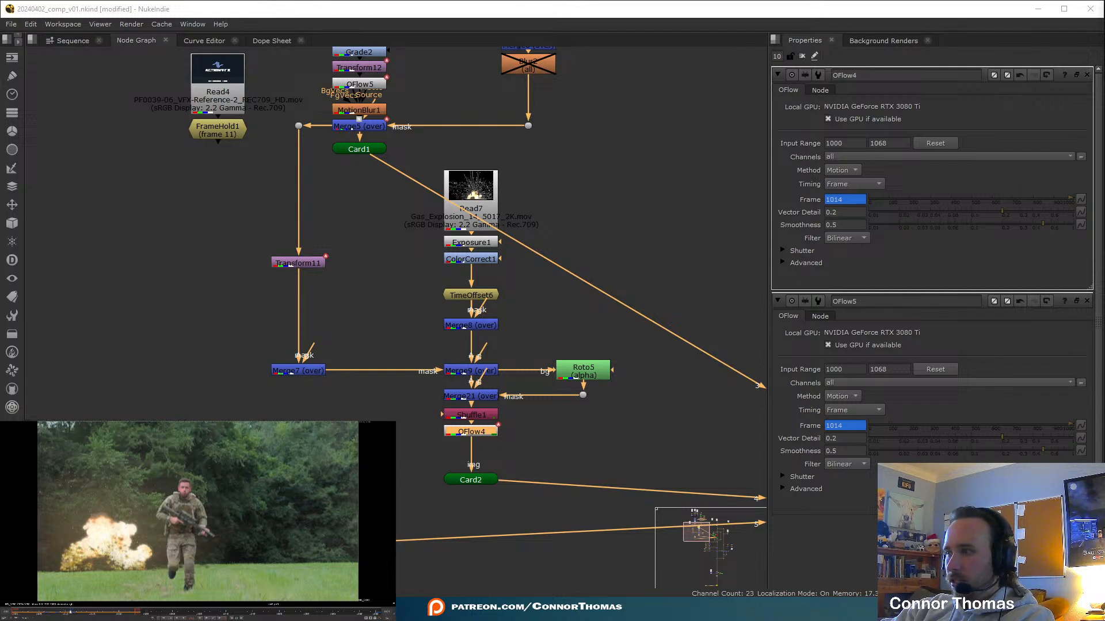
mouse_move(75, 612)
mouse_down()
mouse_move(136, 616)
mouse_move(74, 618)
mouse_up()
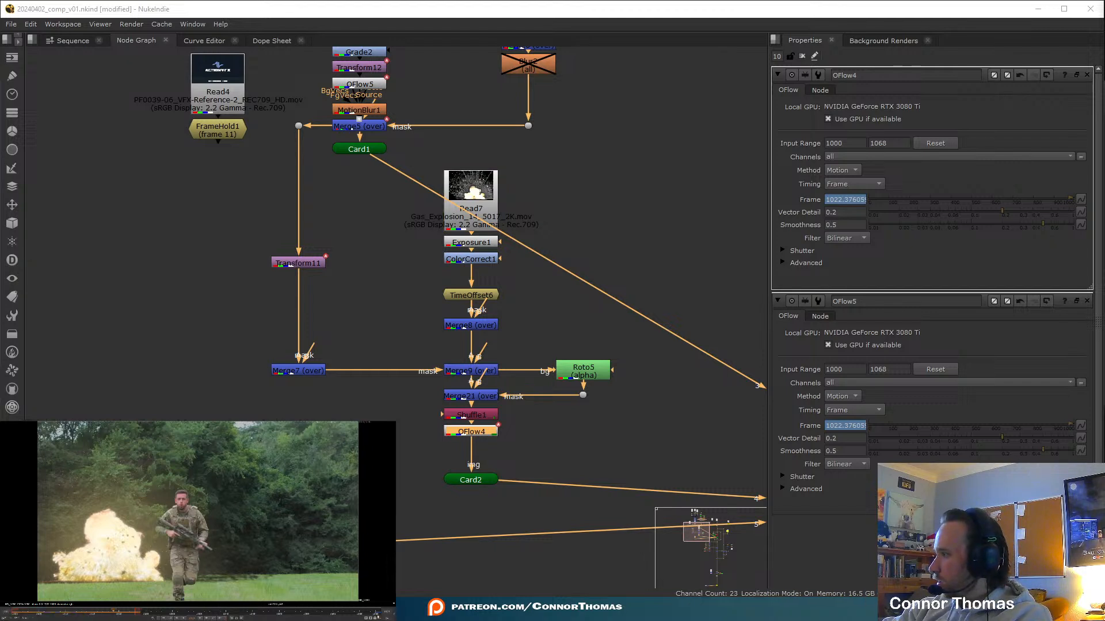
Set the later Frame keyframe to 1072 on both OFlow4 and OFlow5
middle_drag(526, 418, 432, 337)
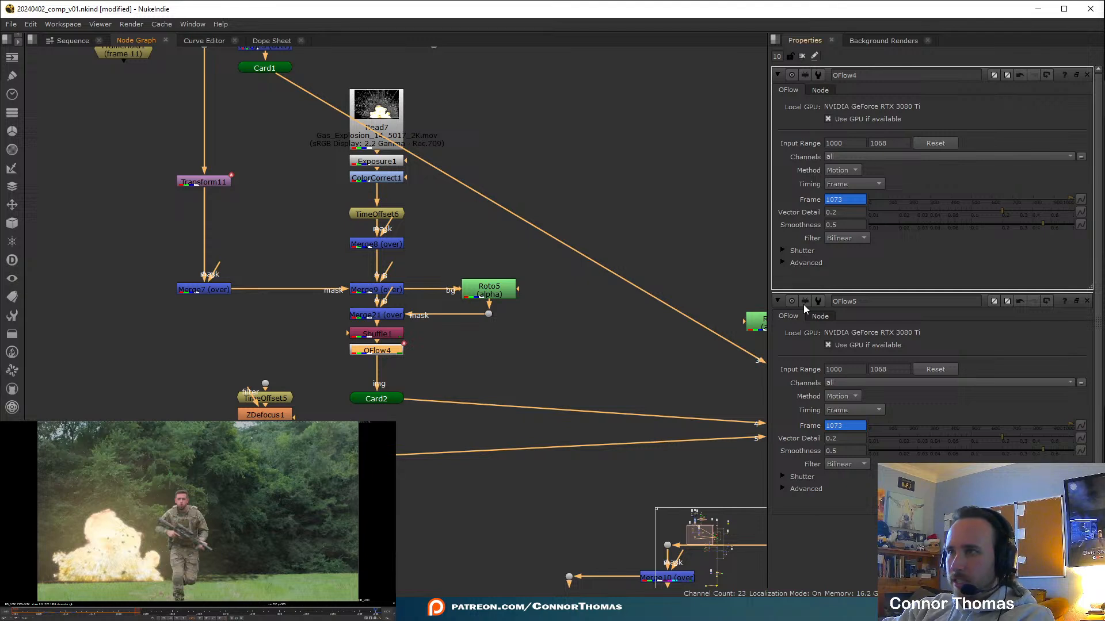
click(845, 199)
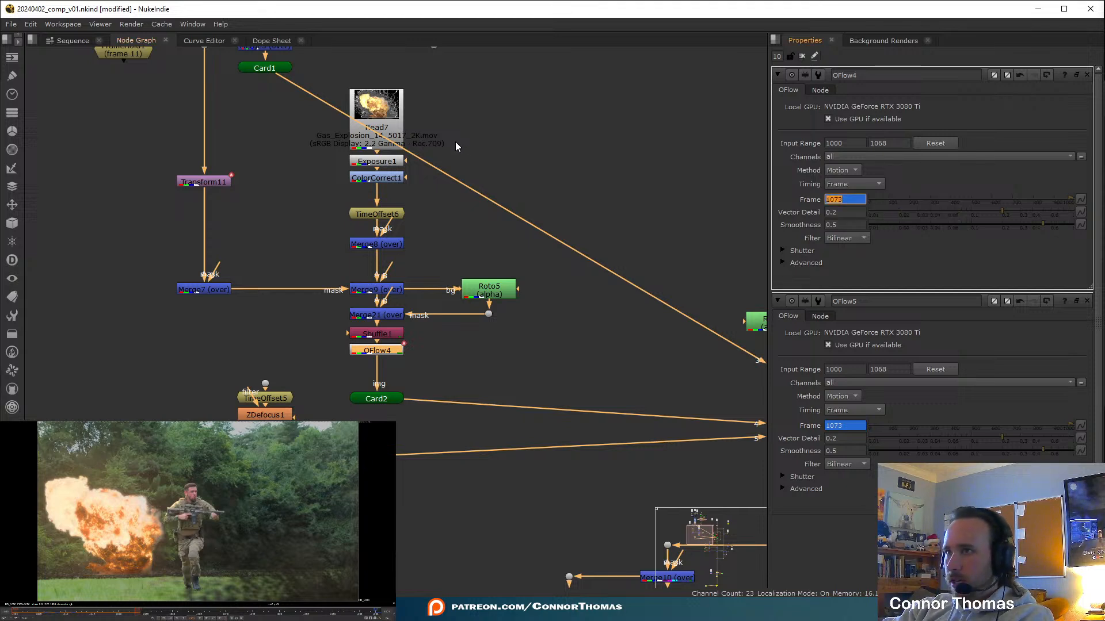
key(Left)
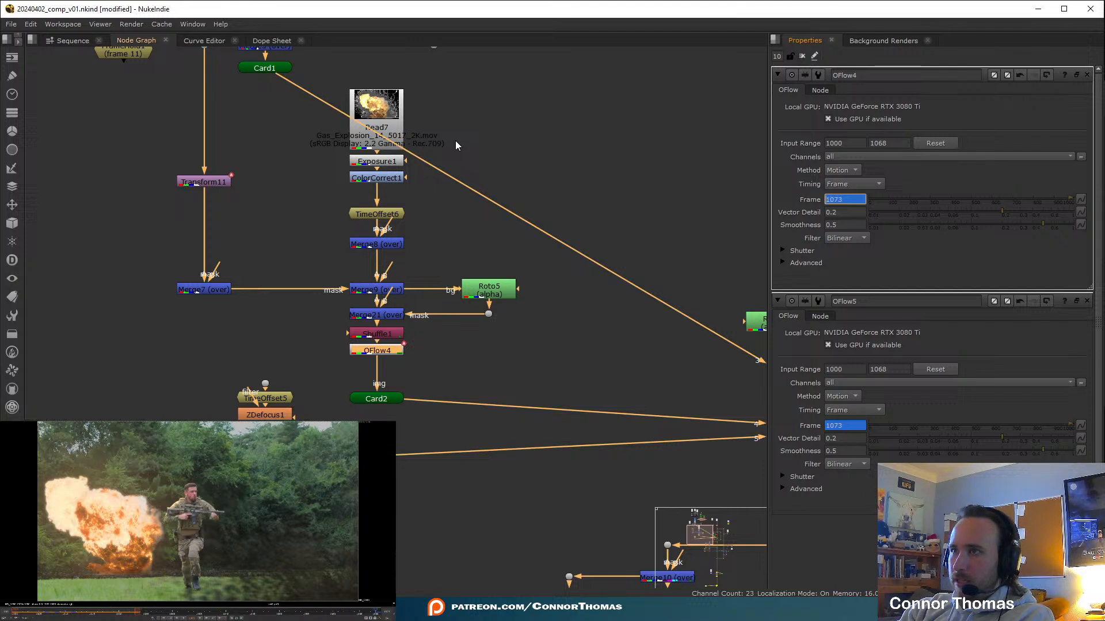
click(455, 144)
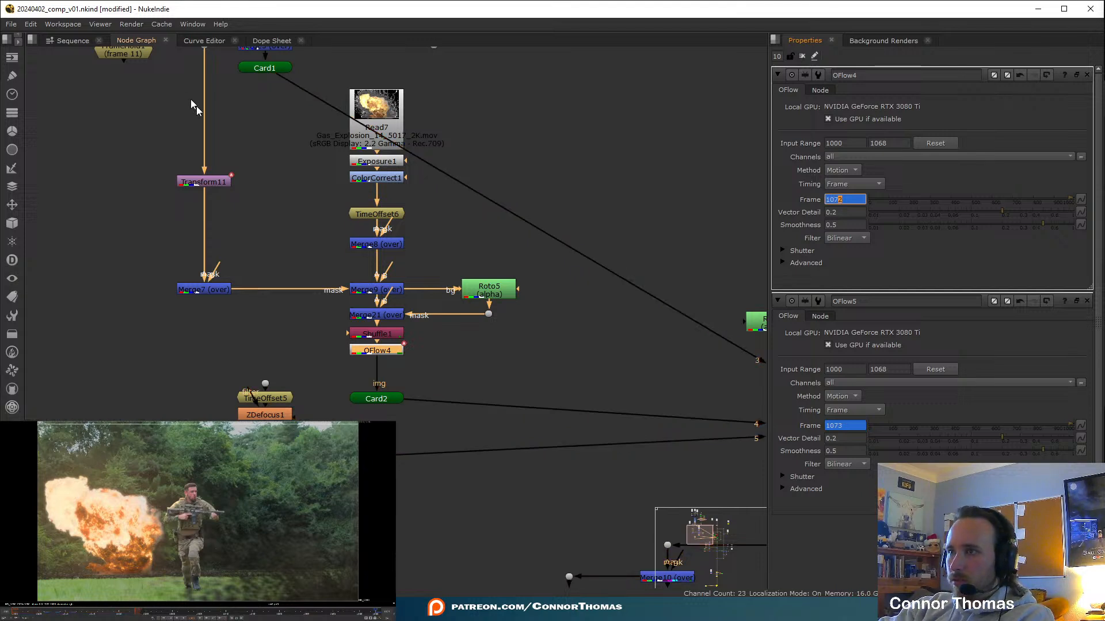
click(842, 425)
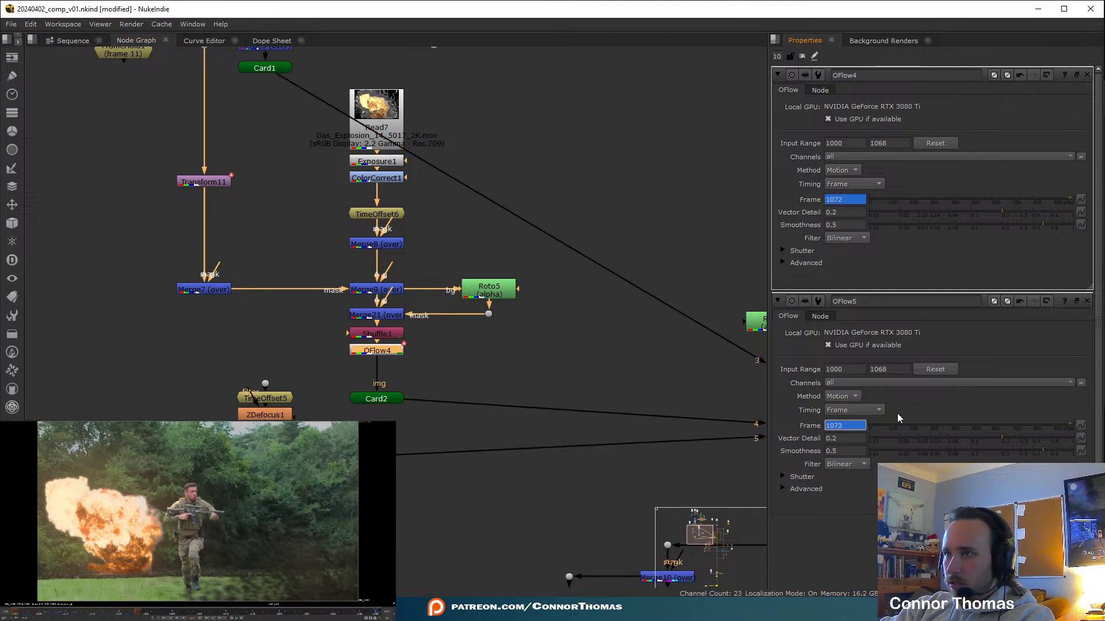
key(Down)
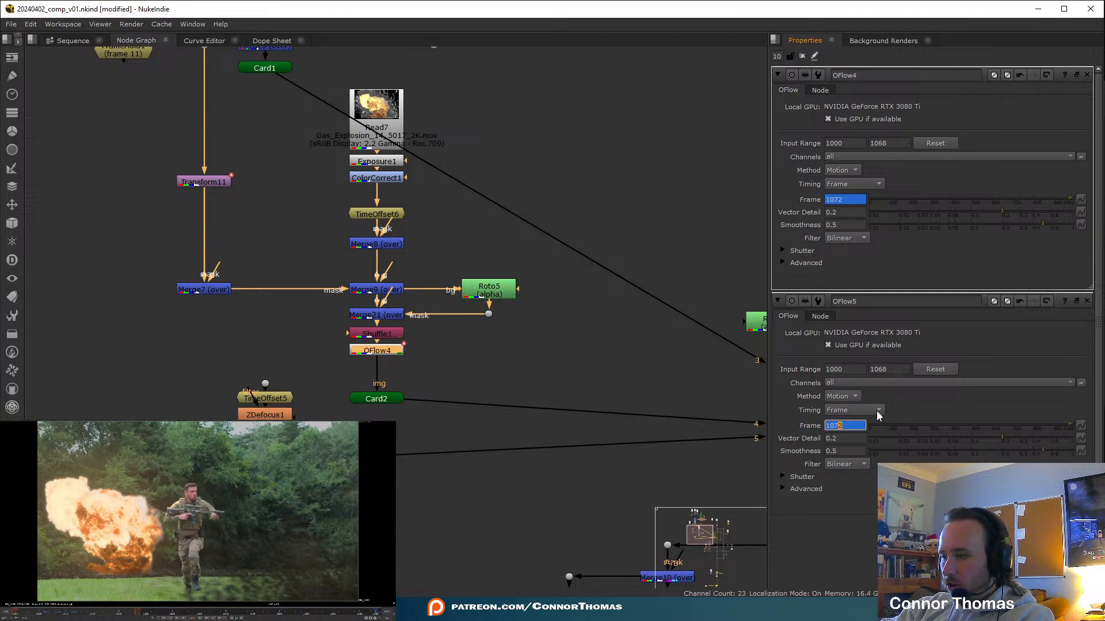
click(654, 306)
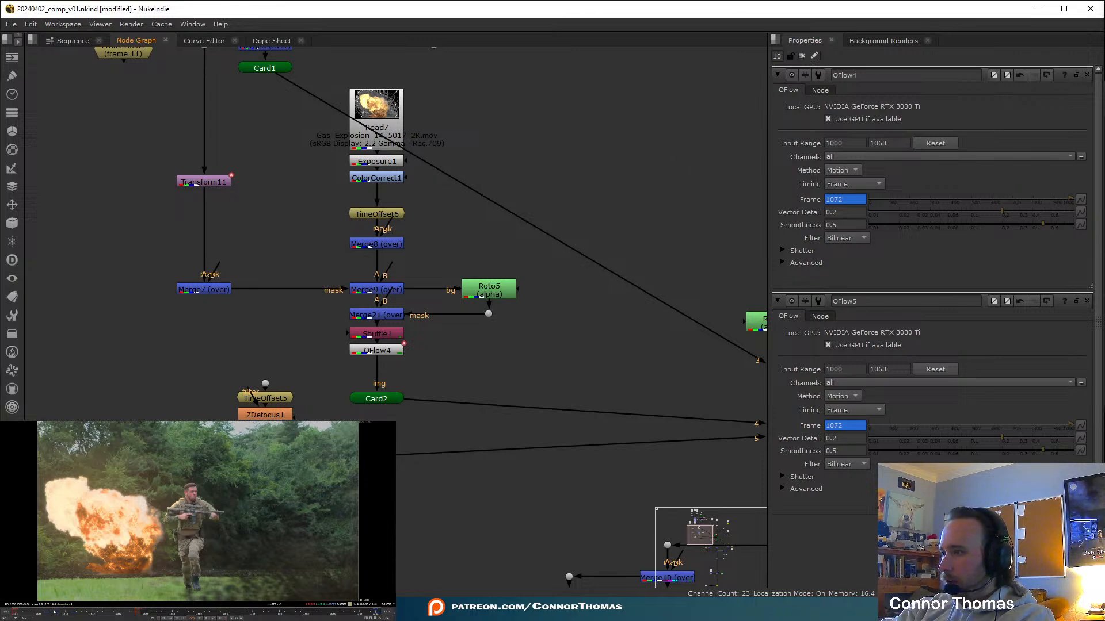
Step through the first frames of the explosion to check its retimed growth
click(46, 612)
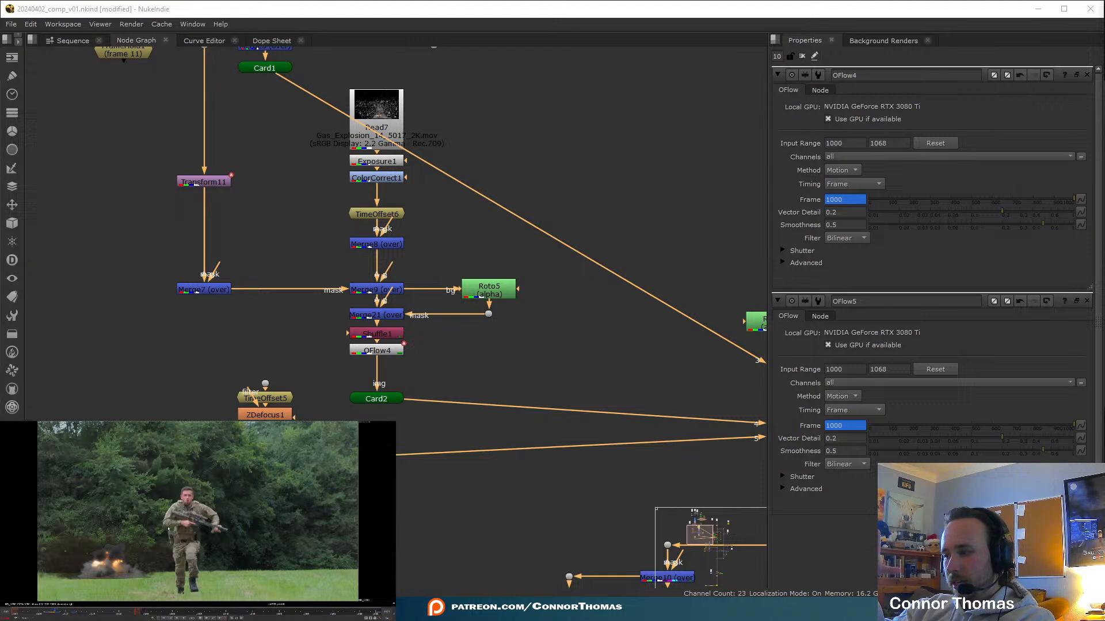
key(Right)
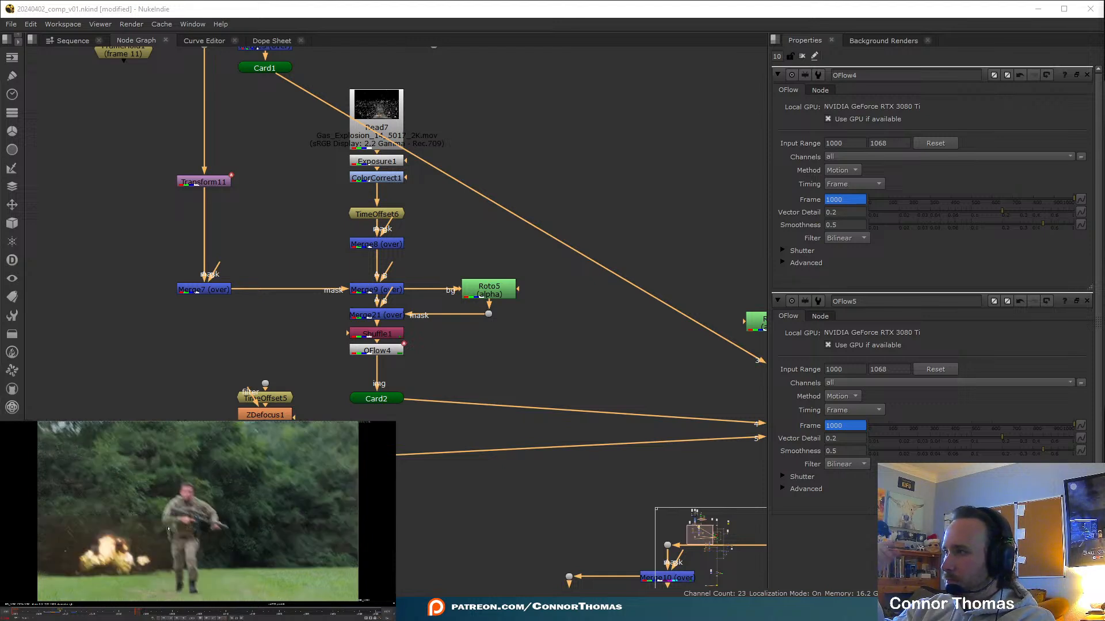
key(Right)
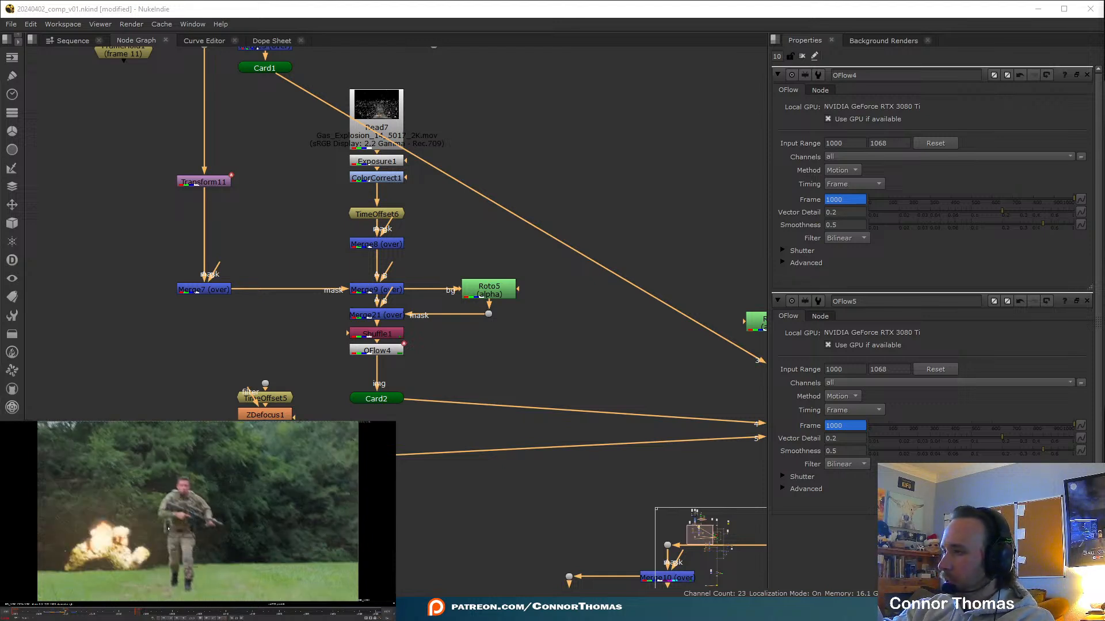
key(Right)
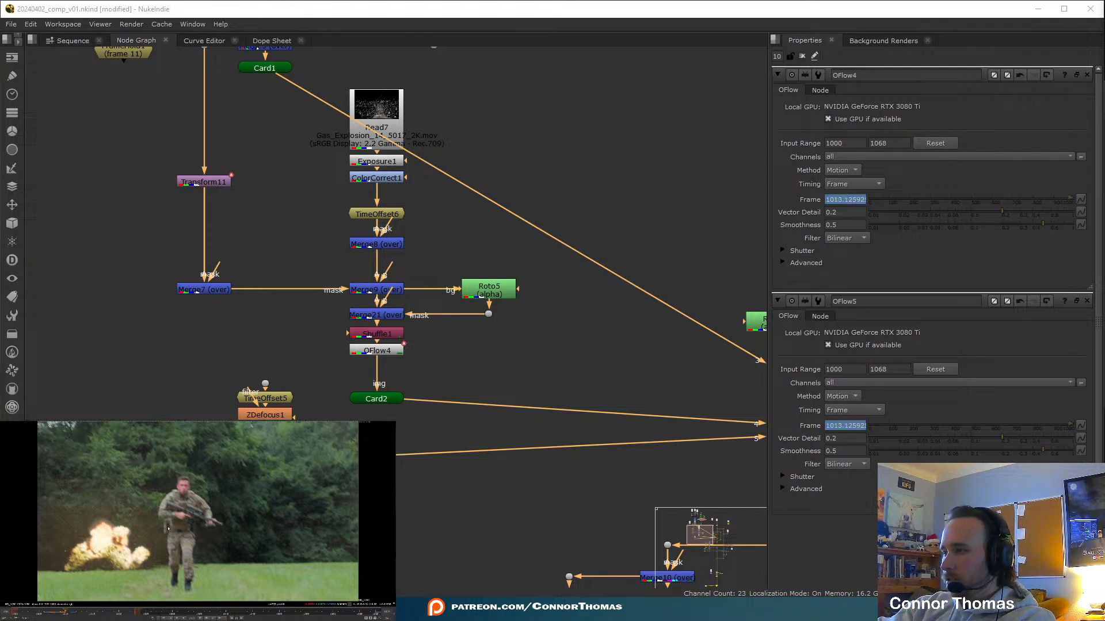
Set the end-of-shot Frame keyframe to 1071 on both OFlow4 and OFlow5, check the retimed explosion and close all open properties
click(72, 611)
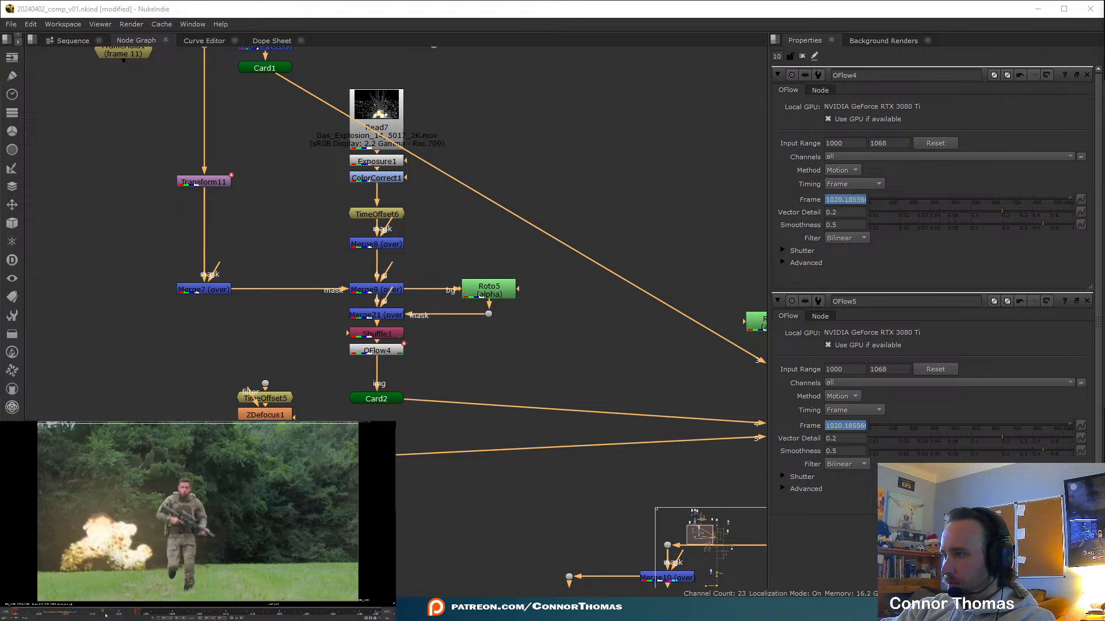
click(72, 614)
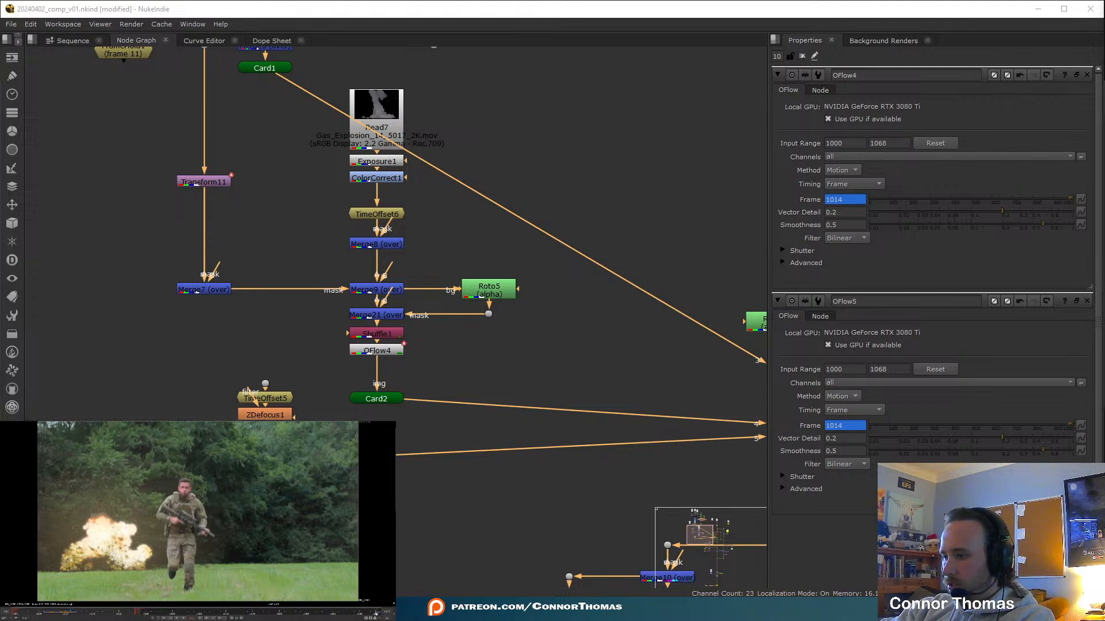
click(375, 613)
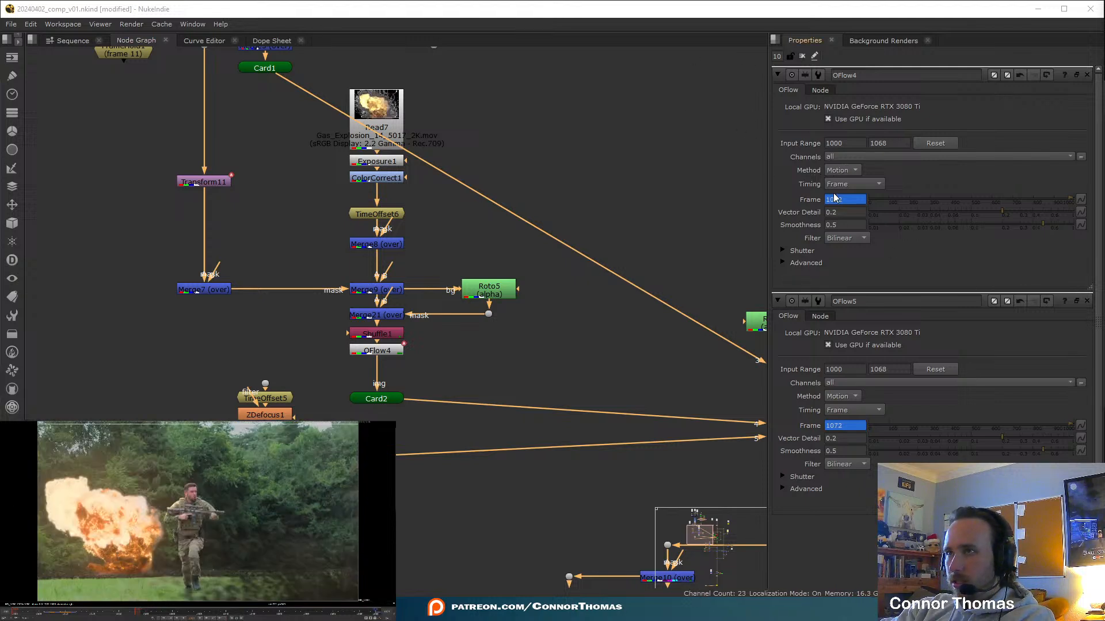
click(835, 200)
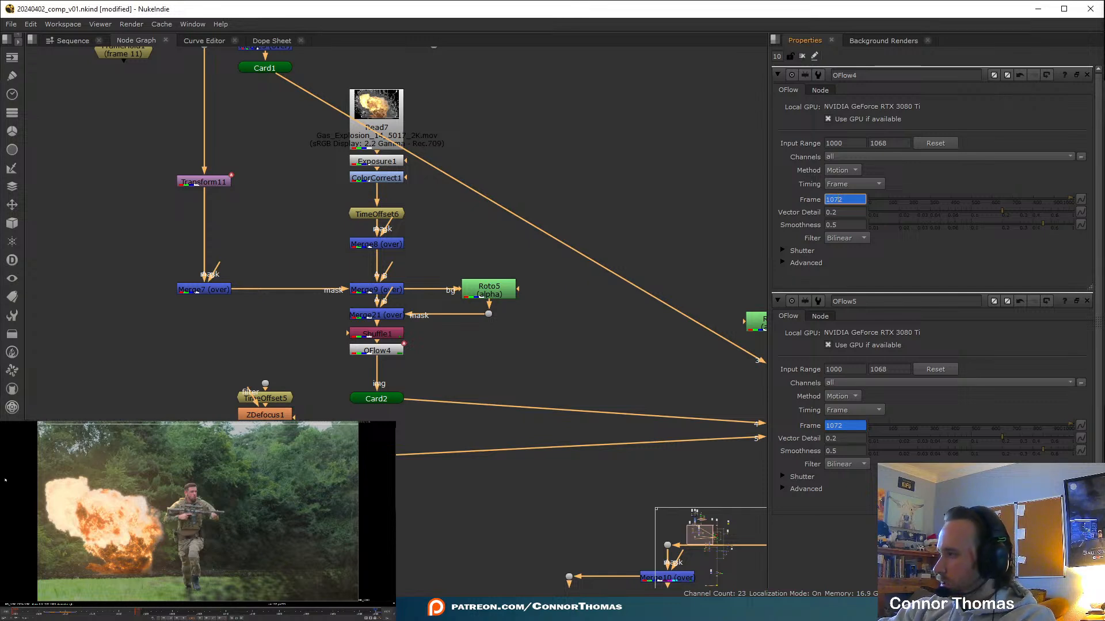
key(Down)
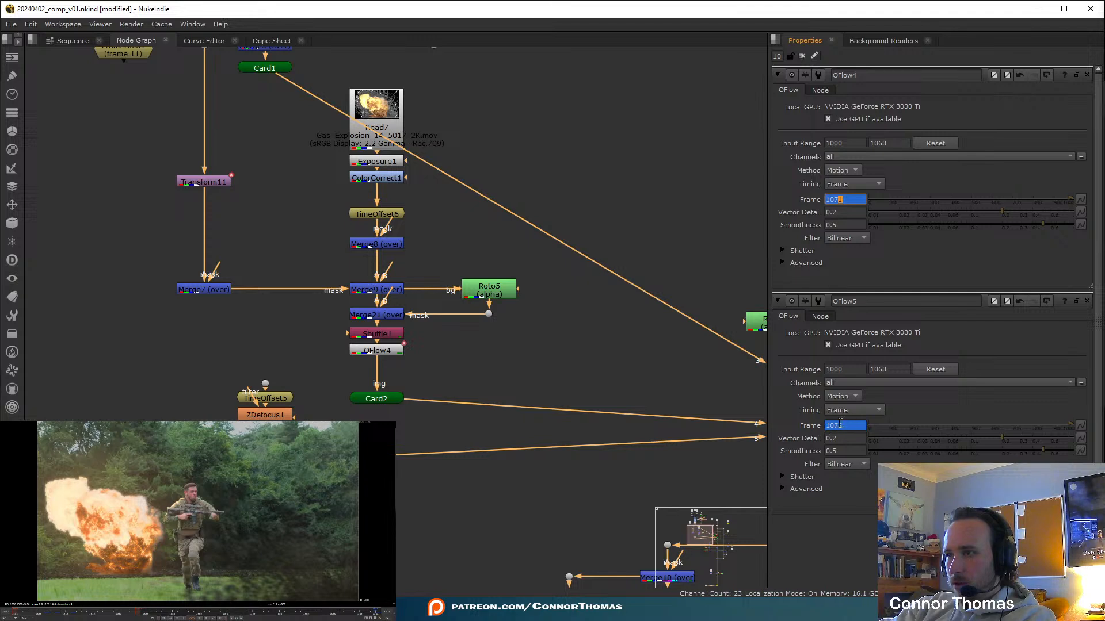
click(829, 426)
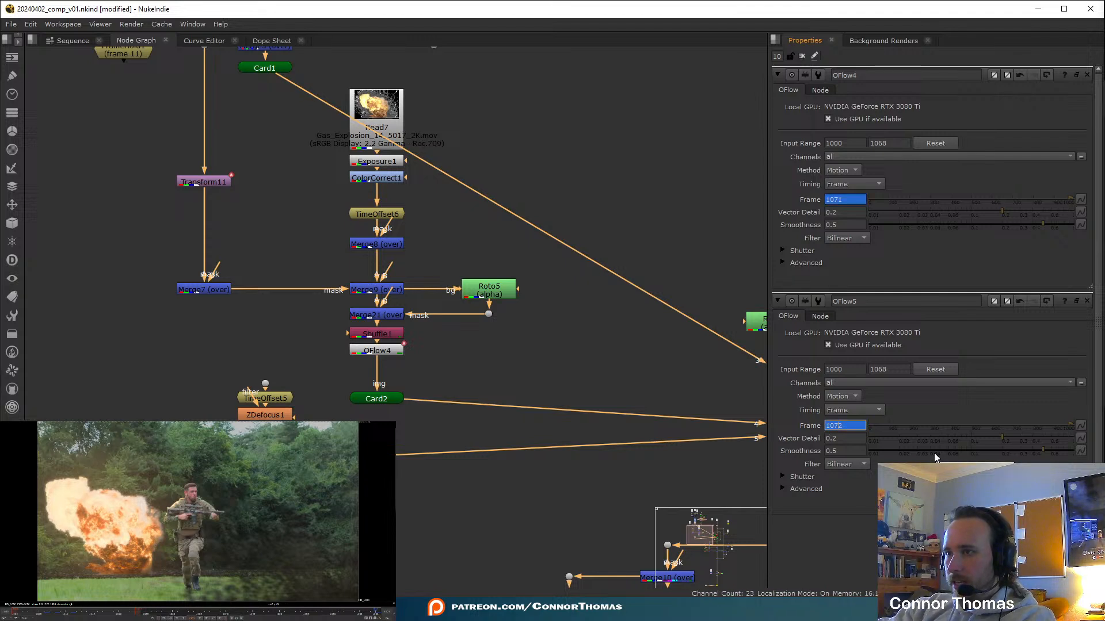
key(Down)
click(118, 612)
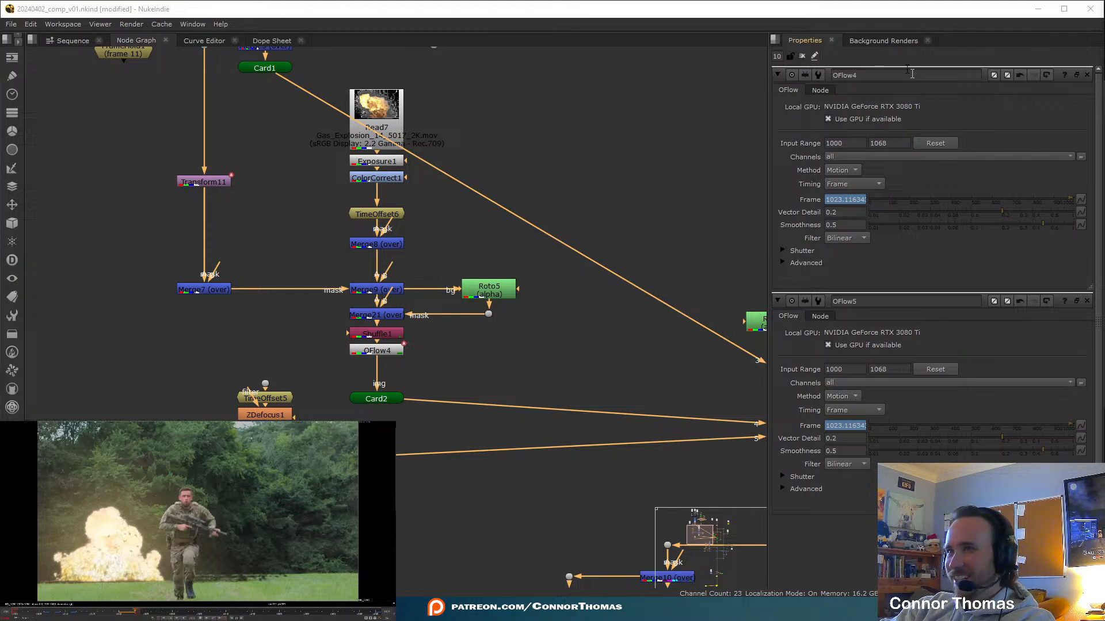
click(801, 56)
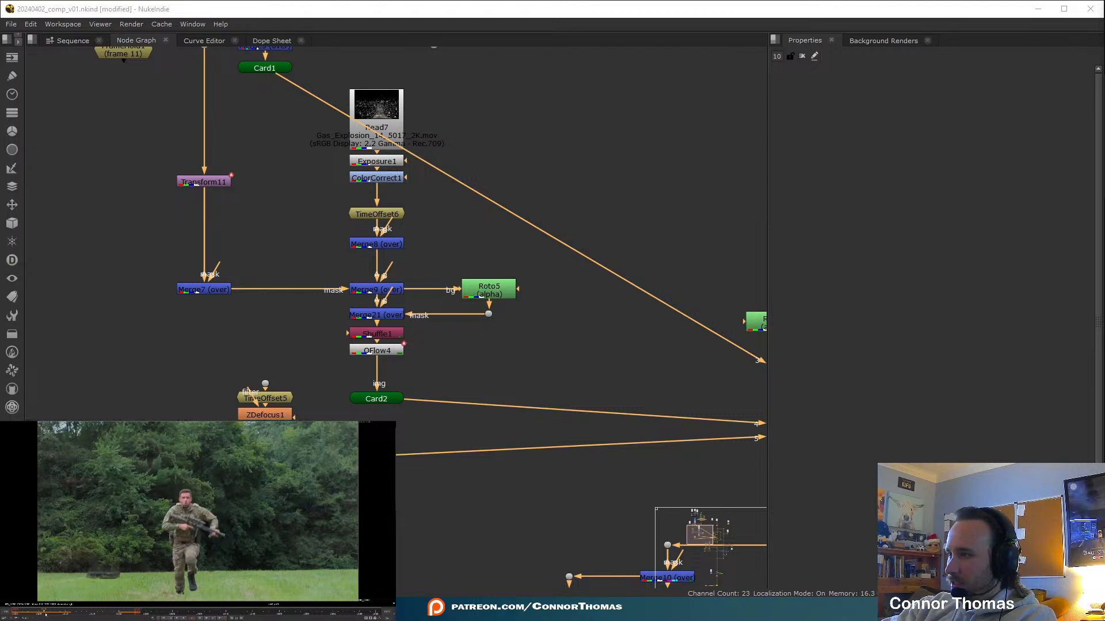
Keyframe Merge21's mix at 1 on the explosion's first visible frame and at 0 on the frame before it
drag(49, 614, 48, 614)
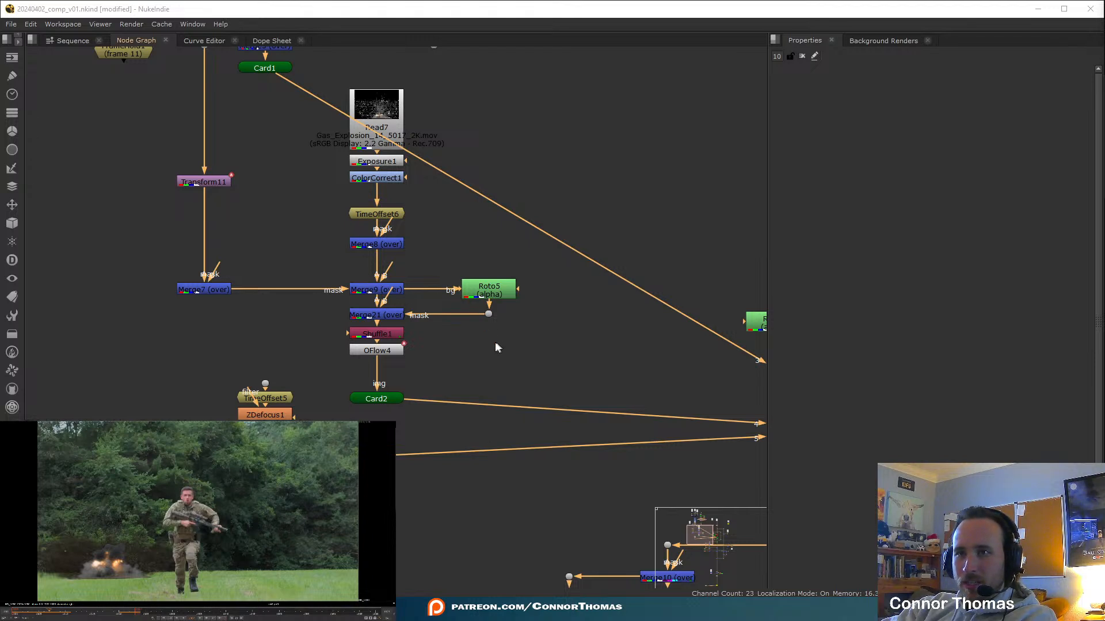
middle_drag(490, 363, 444, 334)
double_click(345, 286)
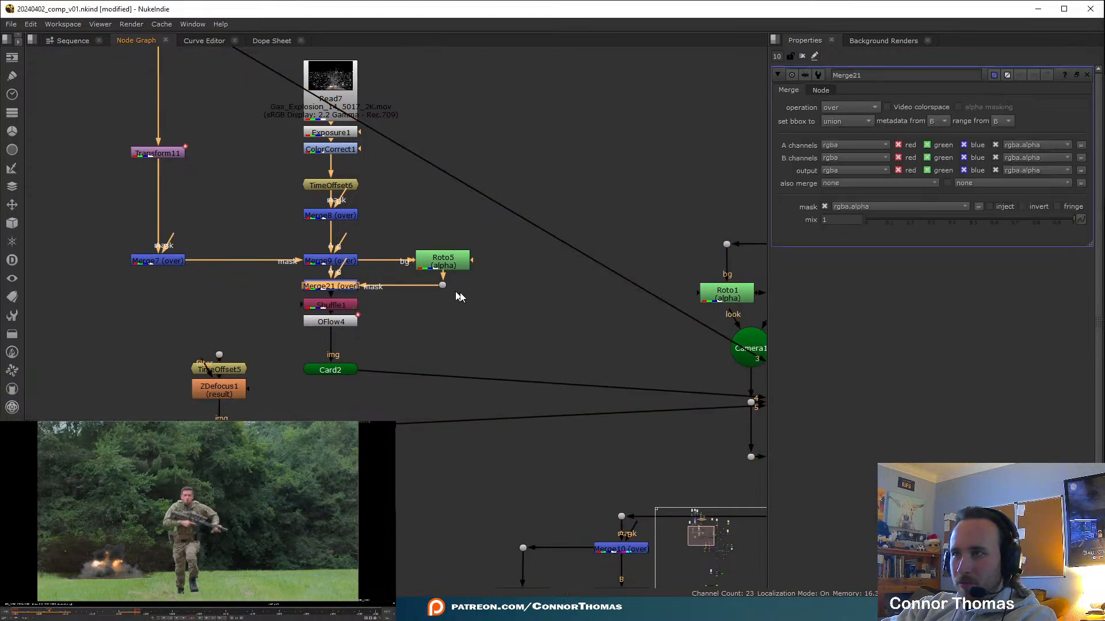
drag(921, 220, 594, 234)
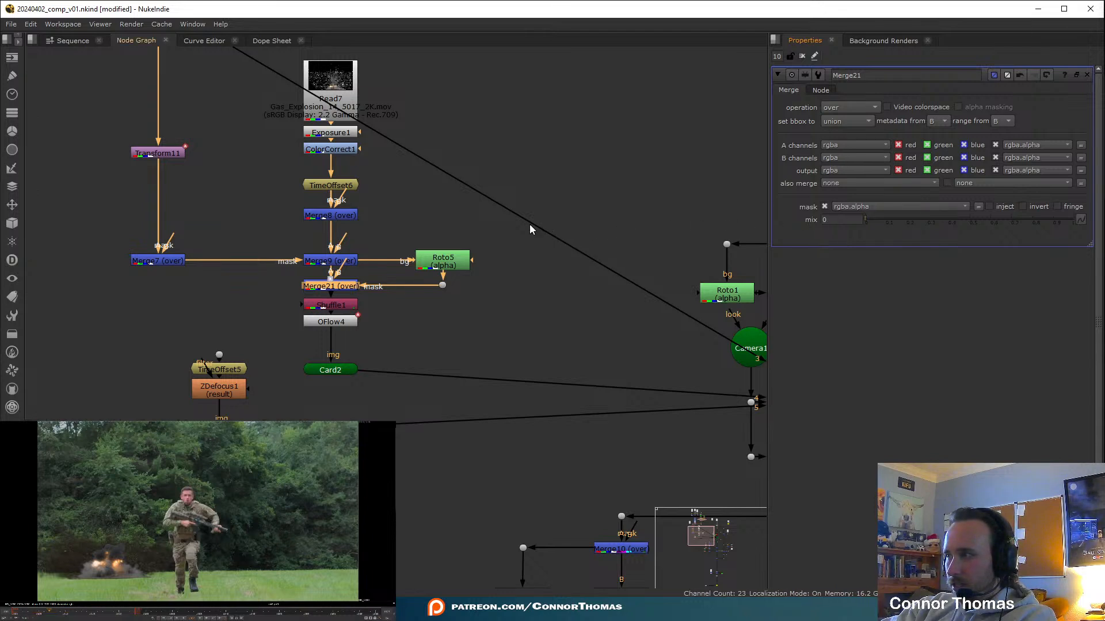
key(ctrl+z)
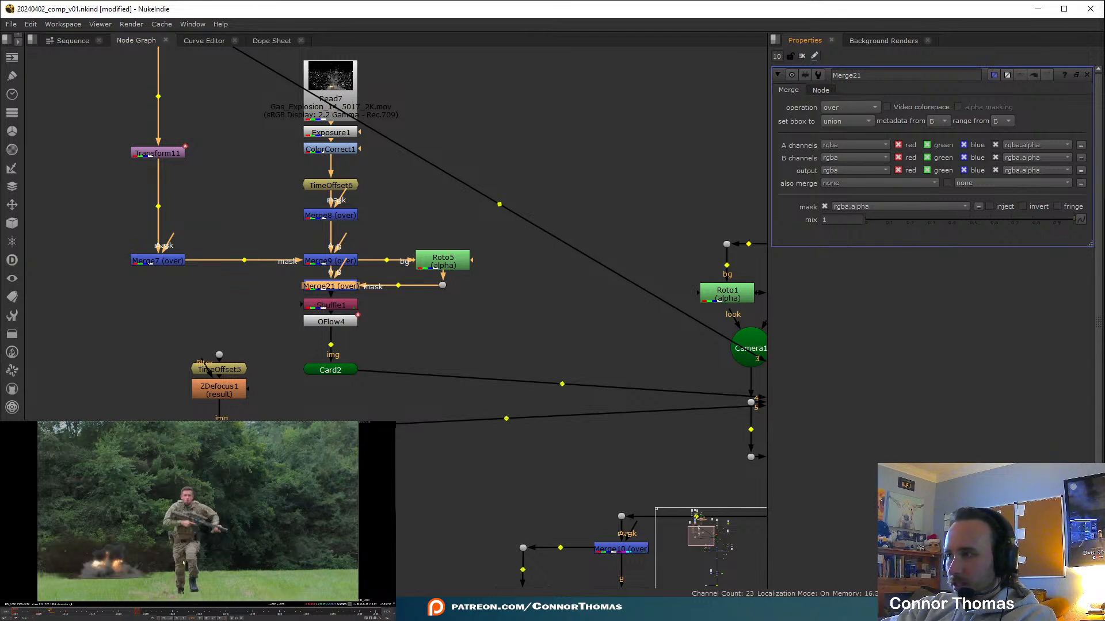
key(Left)
key(Right)
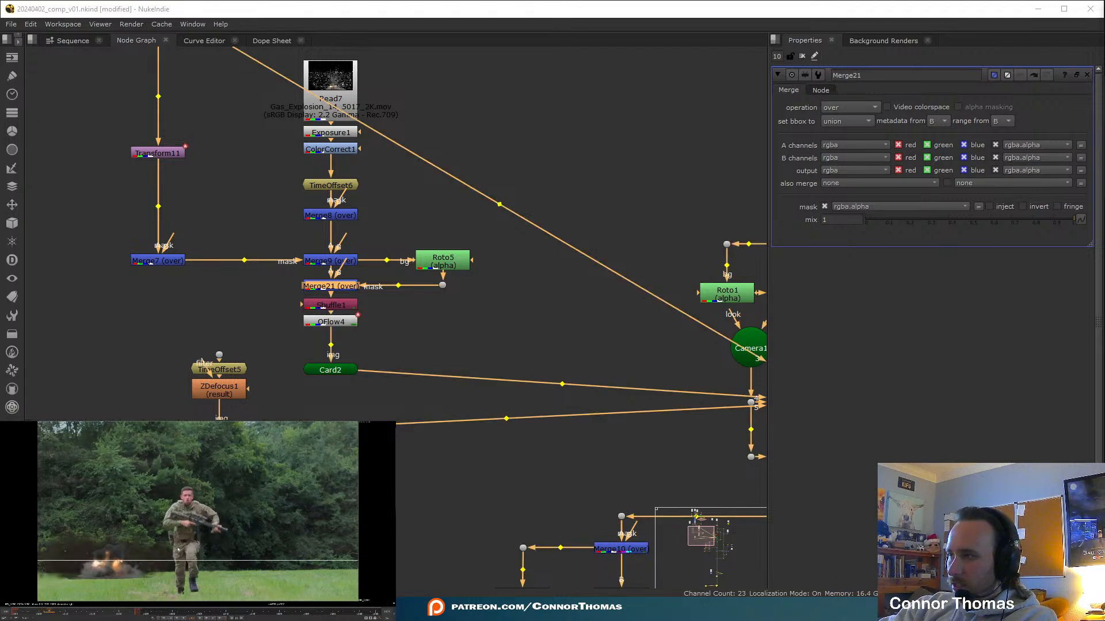
right_click(826, 220)
click(744, 233)
click(842, 220)
right_click(842, 220)
click(879, 224)
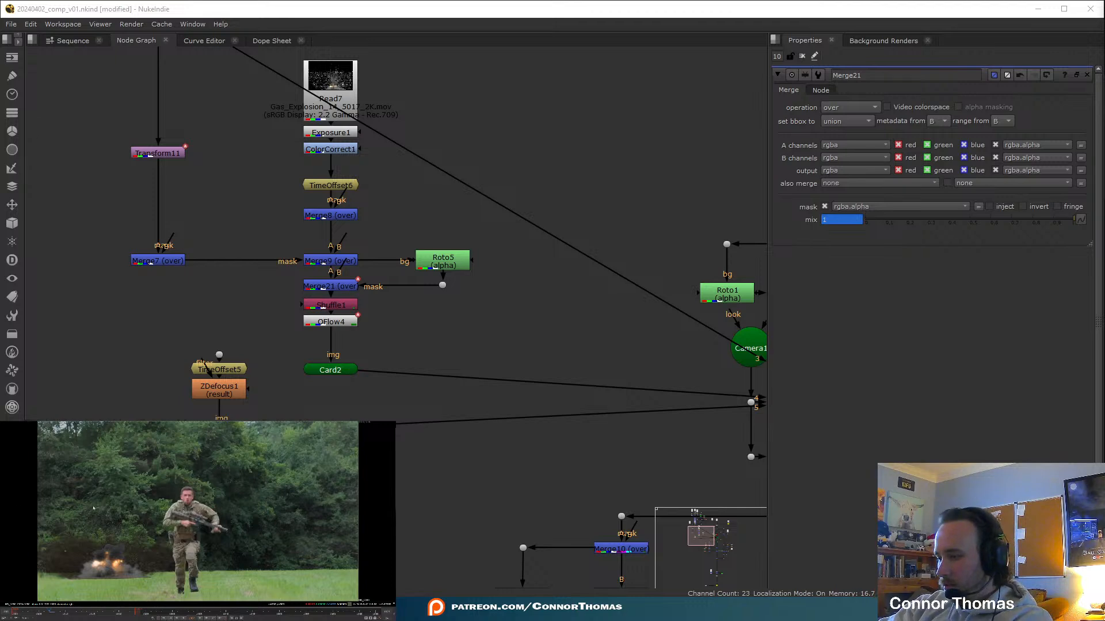
drag(878, 221, 863, 219)
Shift Merge5's two mix keyframes under TimeOffset5 to frames 1068 and 1069 in the Dope Sheet and save the script
middle_drag(400, 149, 471, 423)
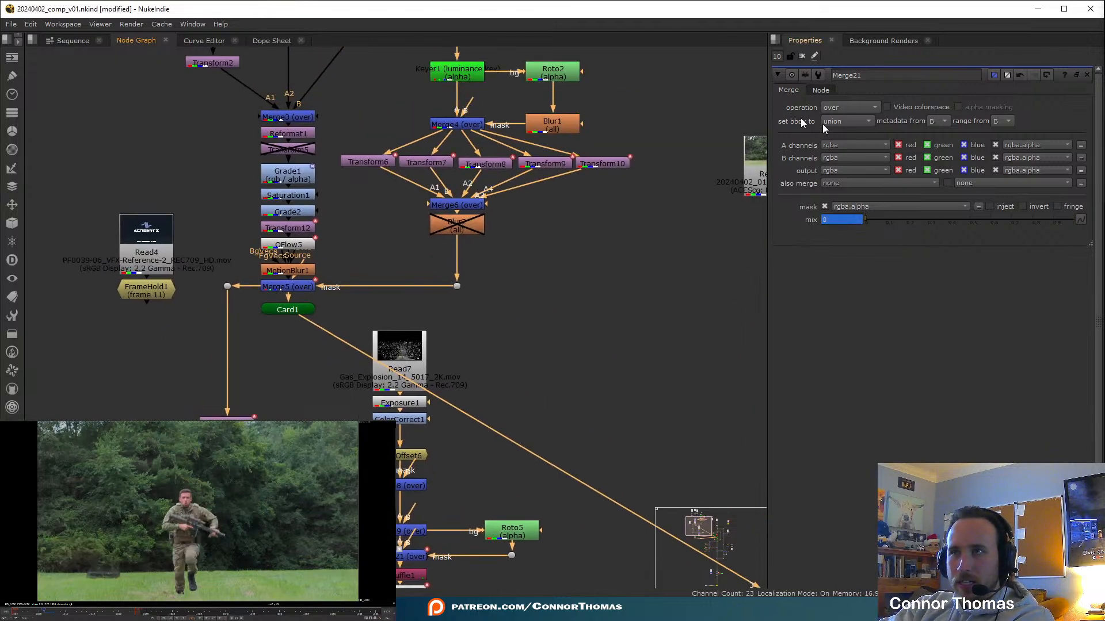
click(614, 313)
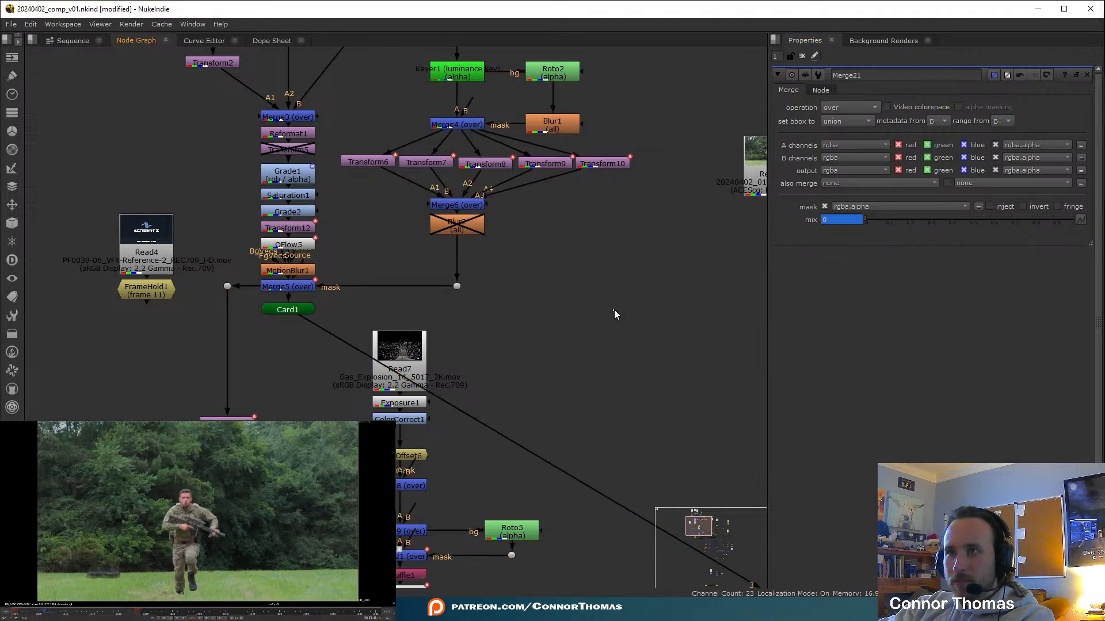
double_click(304, 287)
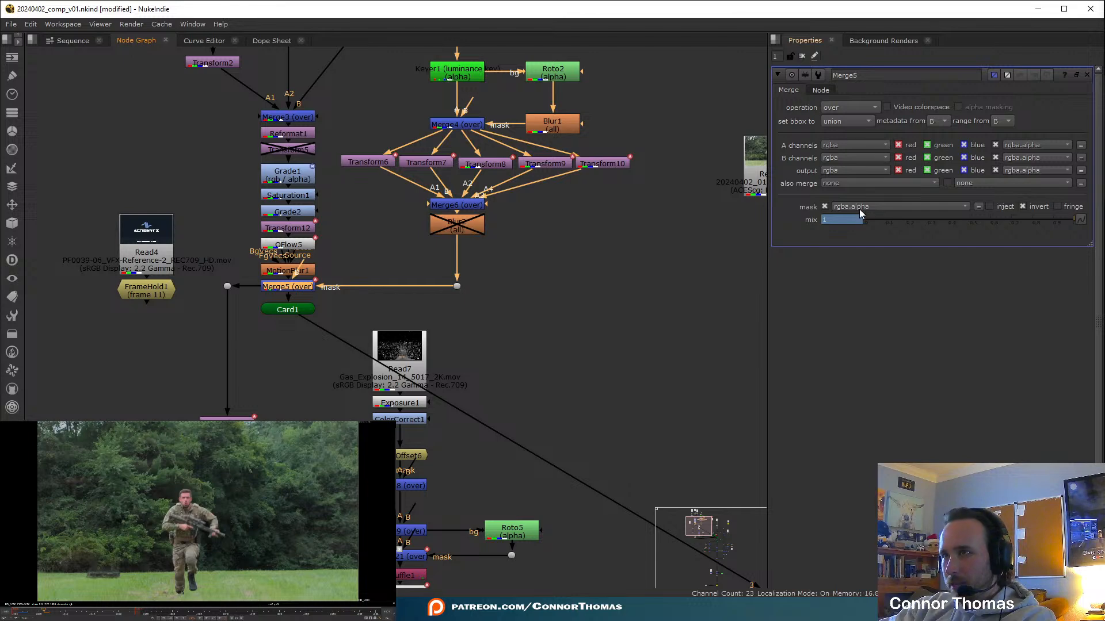
click(266, 41)
scroll(491, 146, up, 4)
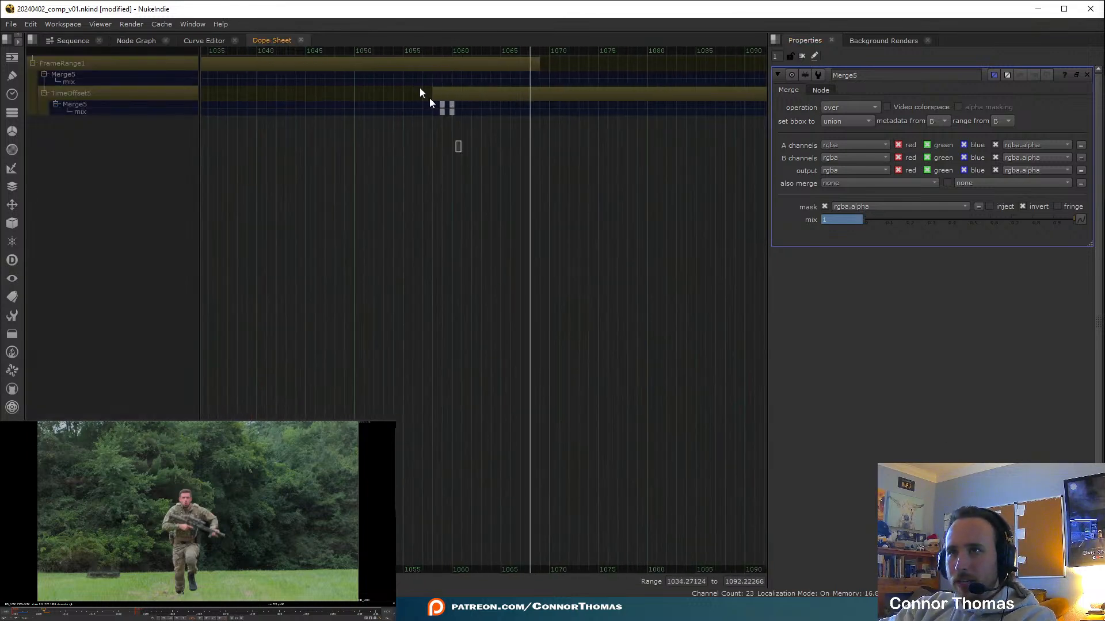
click(447, 108)
drag(447, 112, 534, 125)
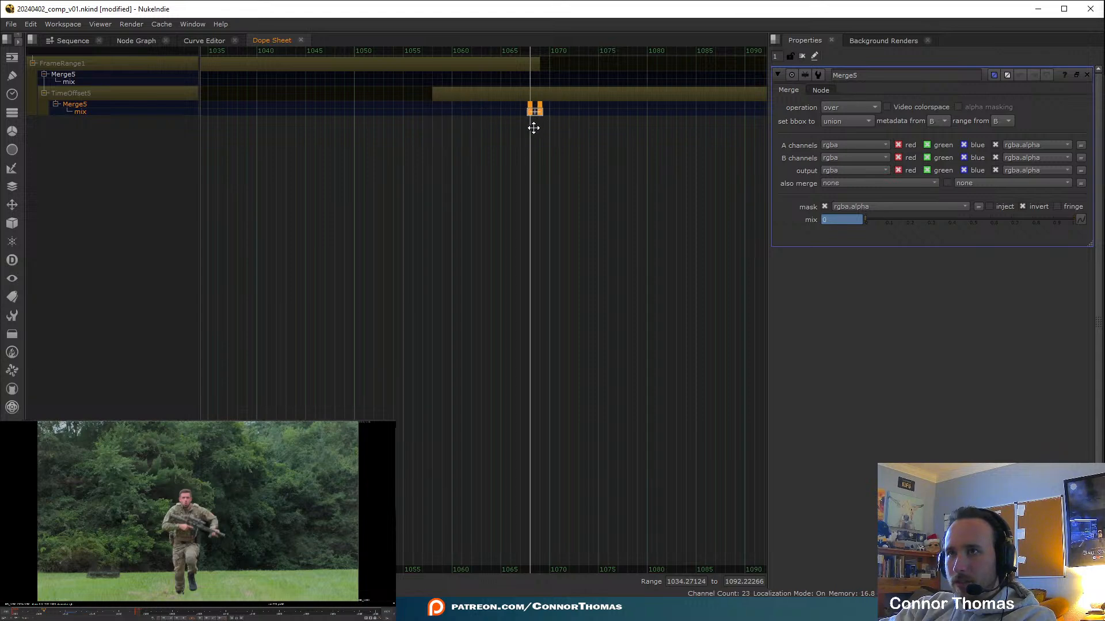
click(138, 40)
key(ctrl+s)
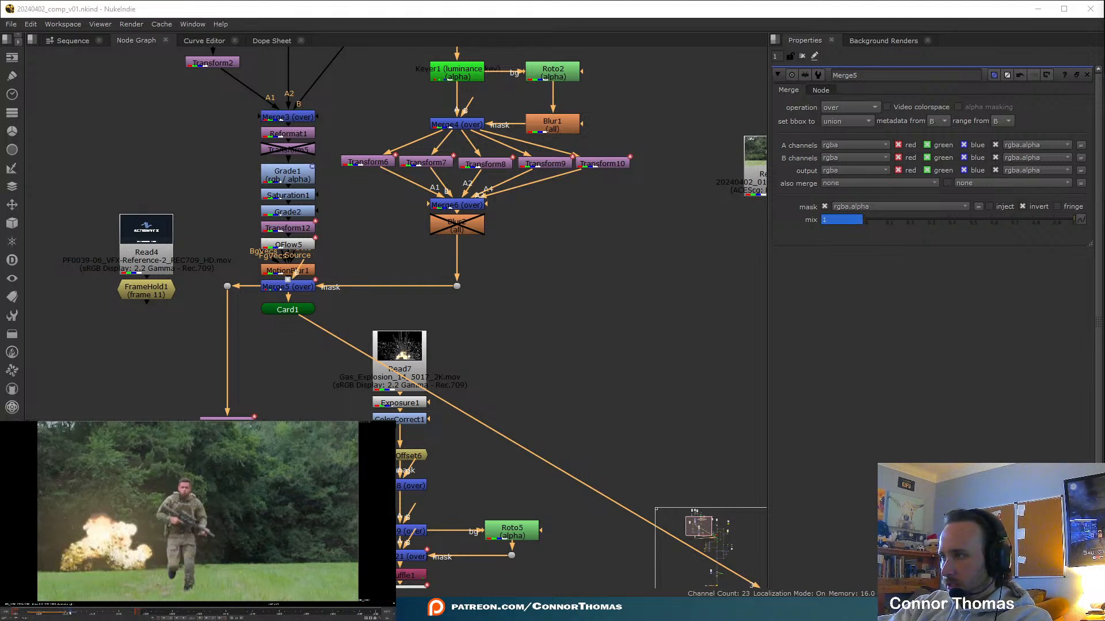
Disable the OFlow5 retime node above MotionBlur1 in the debris branch
middle_drag(488, 511, 509, 339)
middle_drag(499, 248, 487, 429)
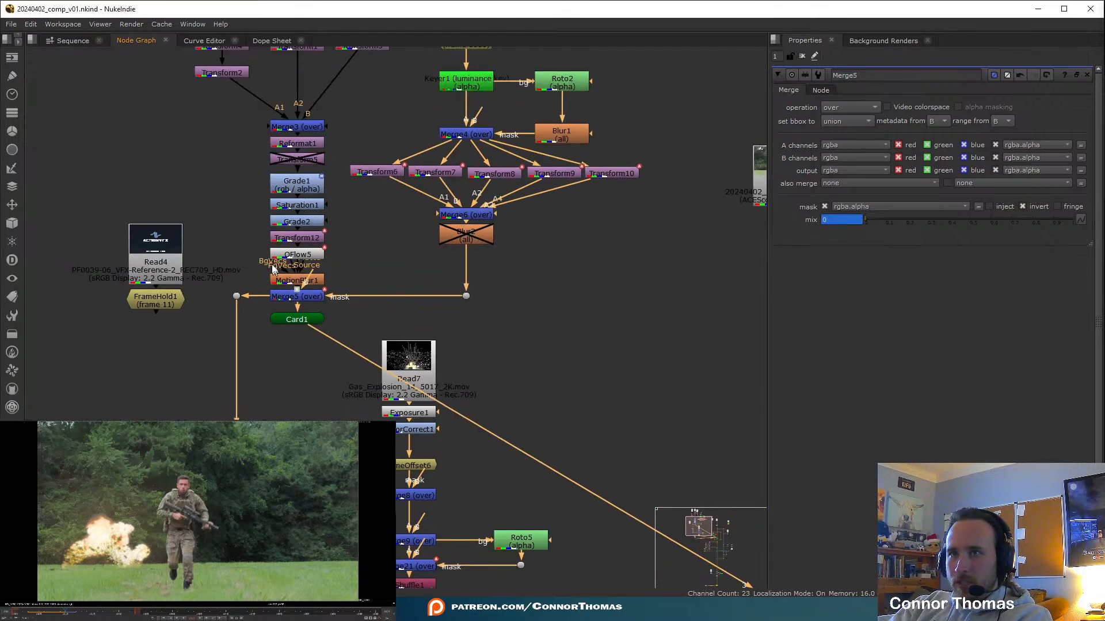
double_click(322, 253)
key(d)
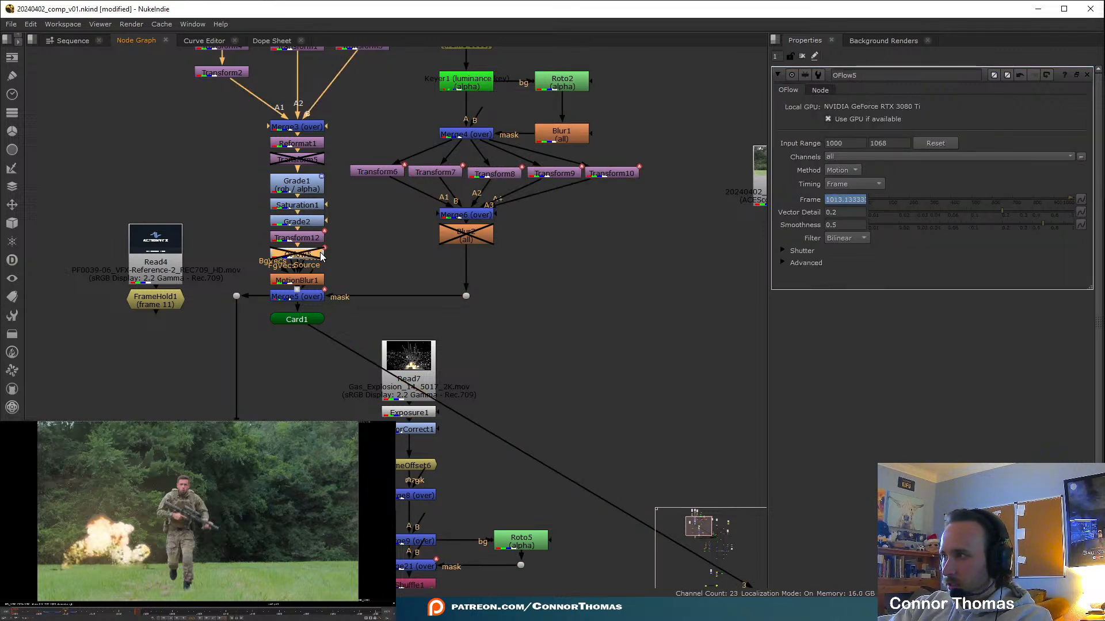
Shift Merge5's two mix keyframes under FrameRange1 to frames 1007 and 1008 in the Dope Sheet and return to the Node Graph
click(301, 301)
double_click(302, 300)
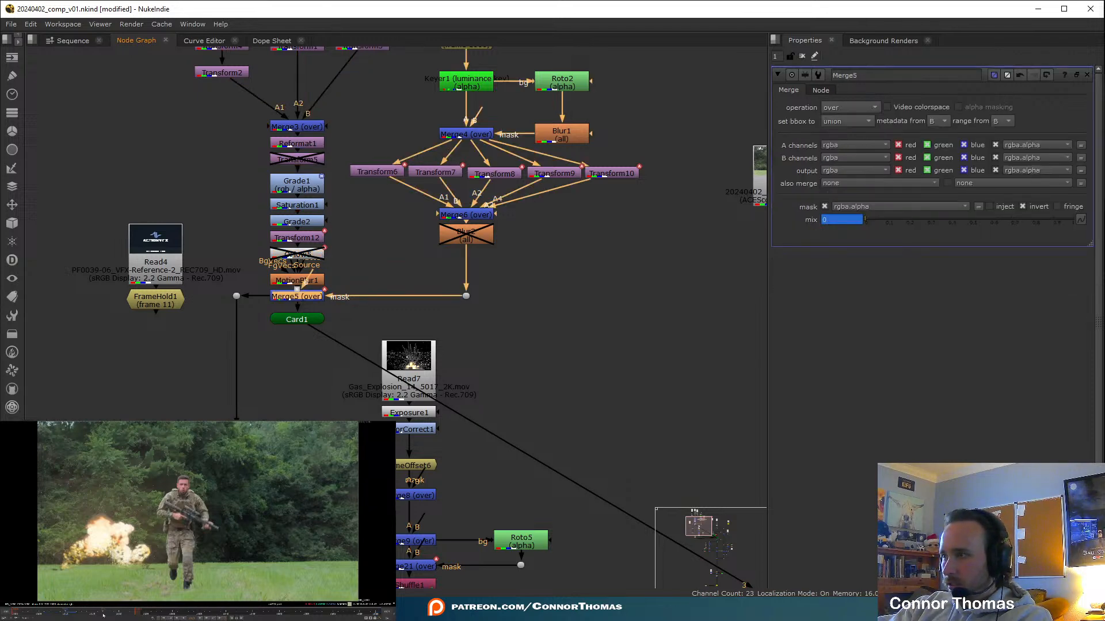
click(271, 40)
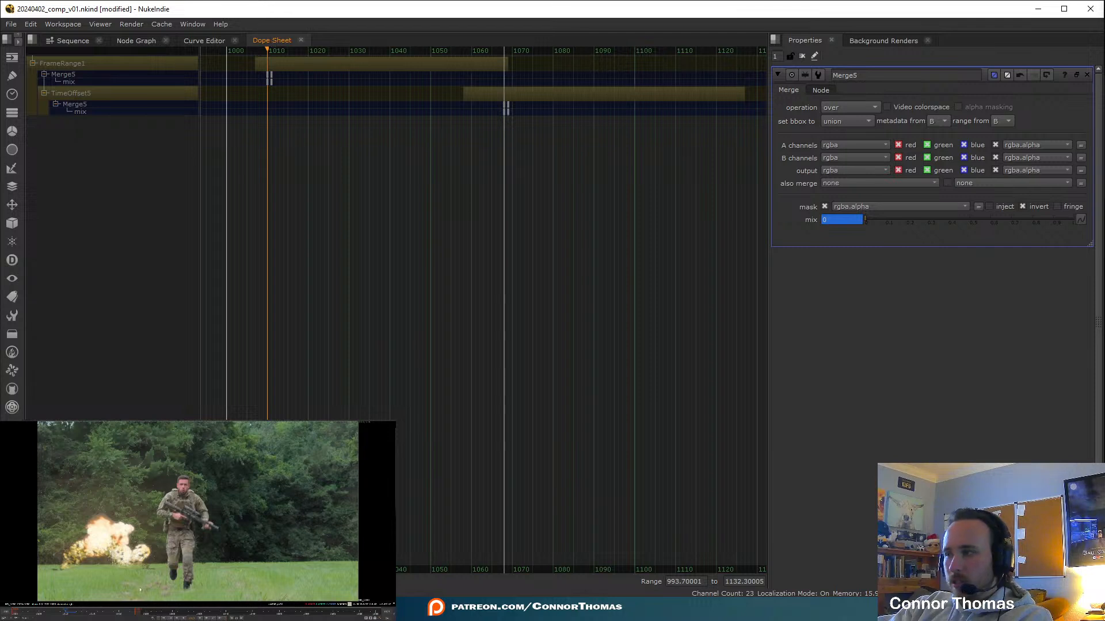
click(57, 615)
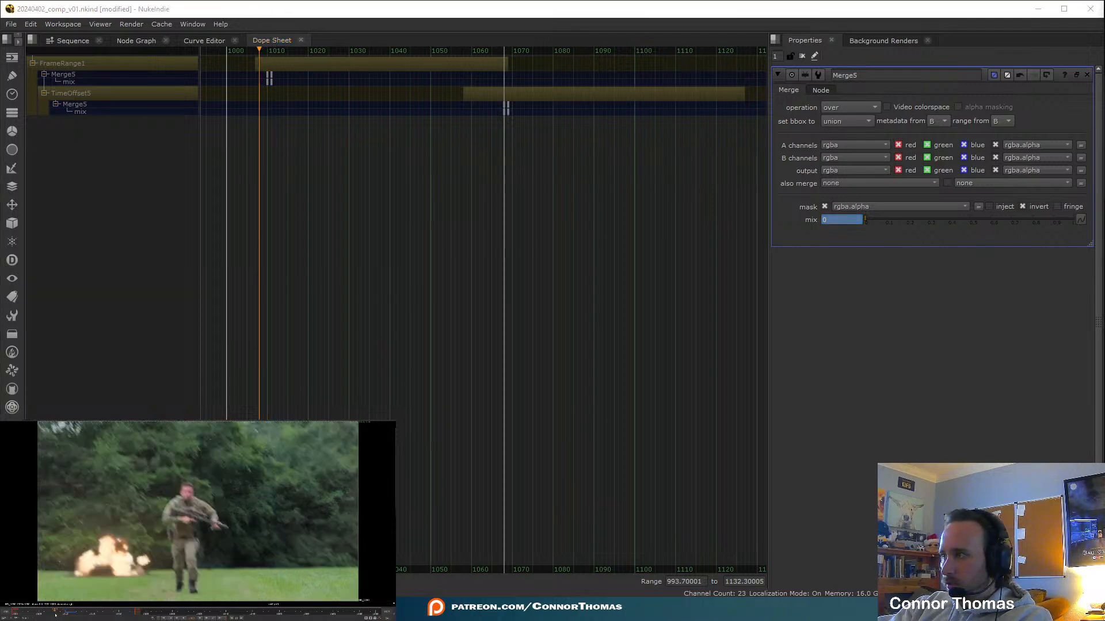
click(50, 614)
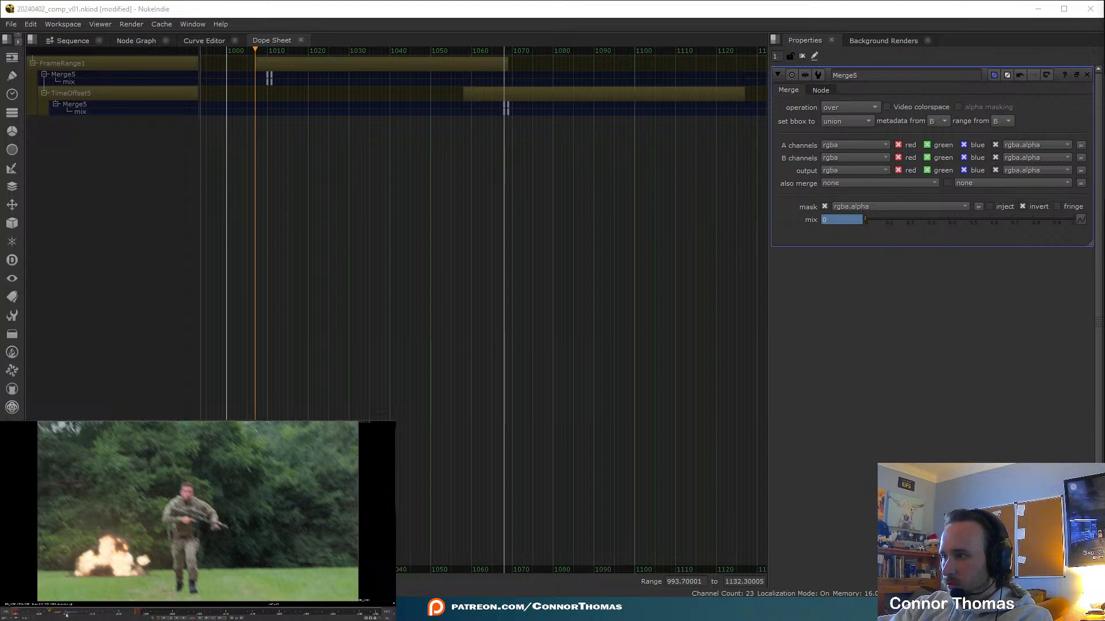
middle_drag(271, 173, 432, 98)
scroll(436, 91, up, 5)
scroll(402, 112, up, 3)
drag(424, 122, 373, 83)
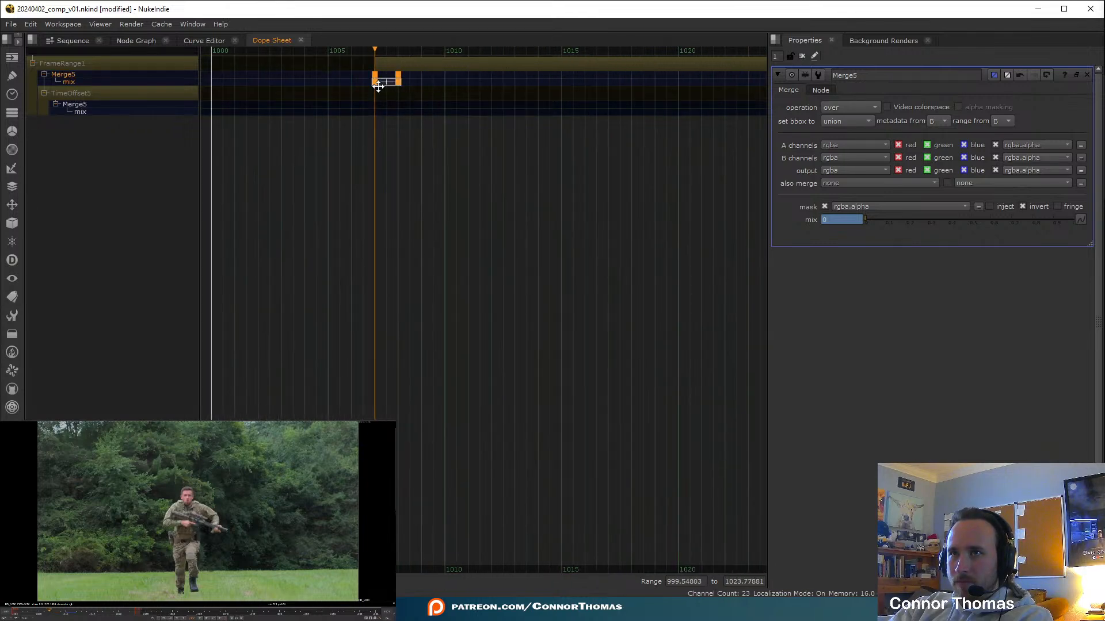
click(424, 175)
click(144, 44)
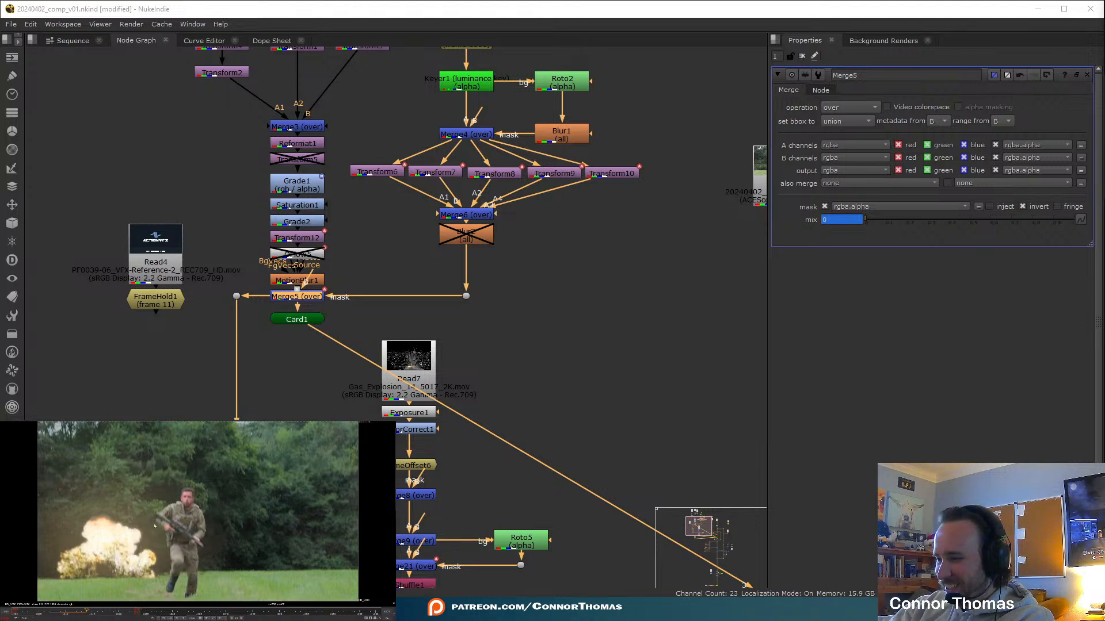
Close all open properties and replace the disabled OFlow5 between Transform12 and MotionBlur1 with a fresh OFlow node
click(802, 56)
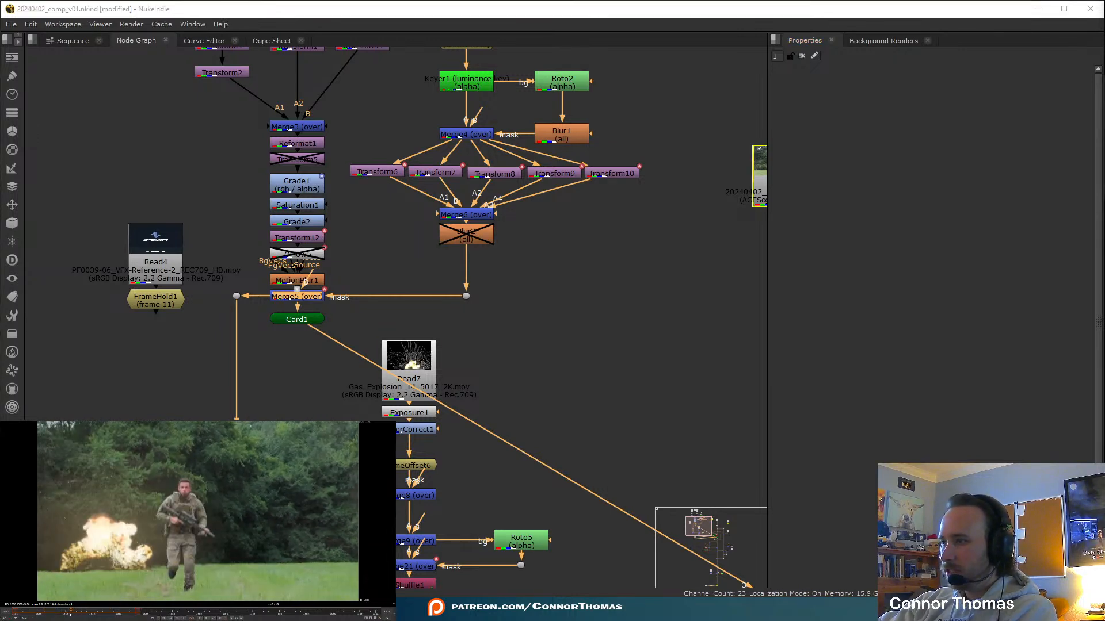
middle_drag(384, 305, 401, 365)
scroll(401, 368, up, 3)
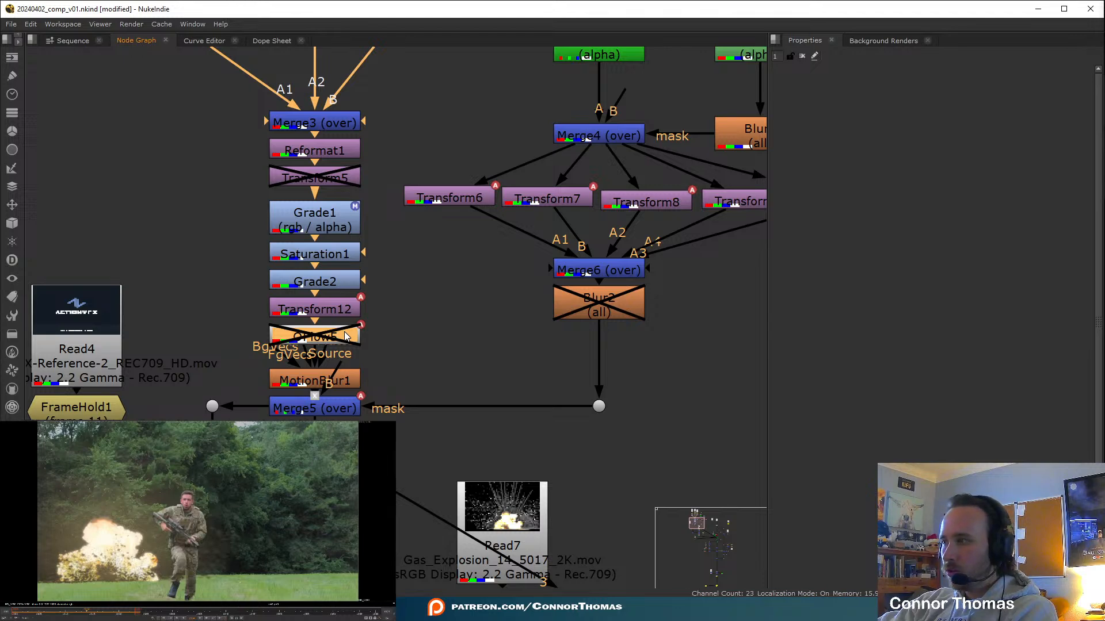
mouse_move(89, 614)
mouse_down()
mouse_move(109, 614)
mouse_move(74, 615)
mouse_up()
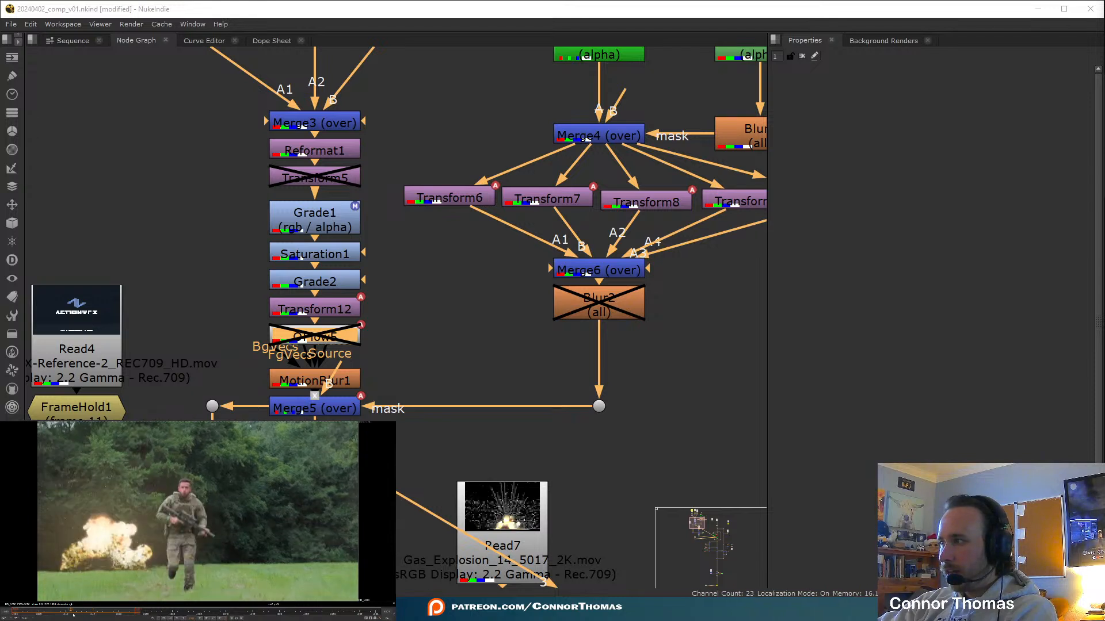
click(315, 334)
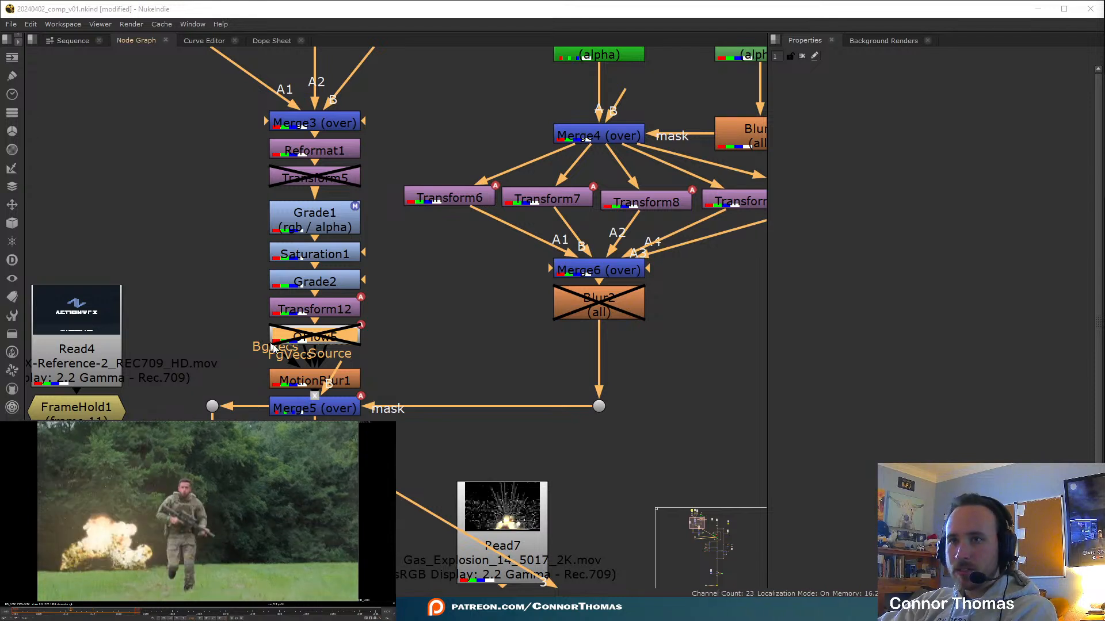
key(Delete)
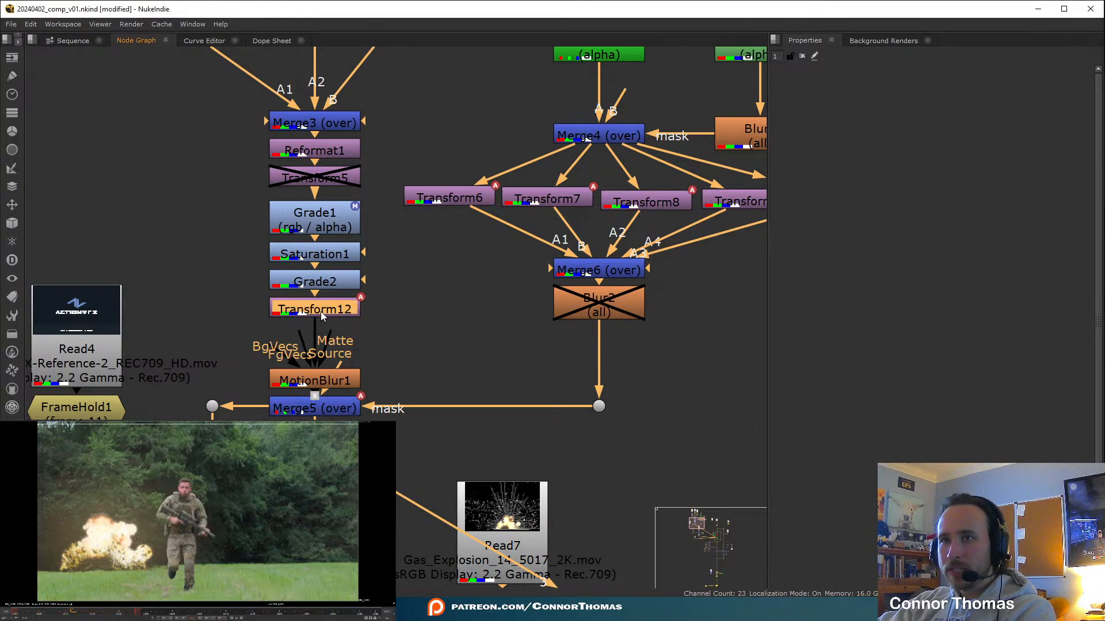
key(Tab)
text(oflo)
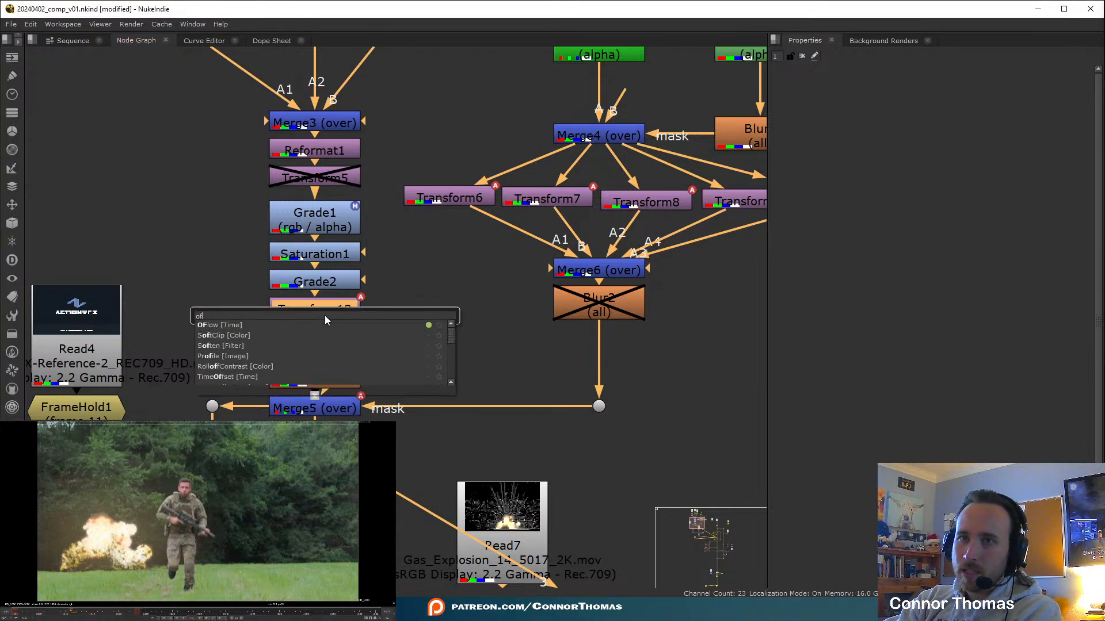
key(Return)
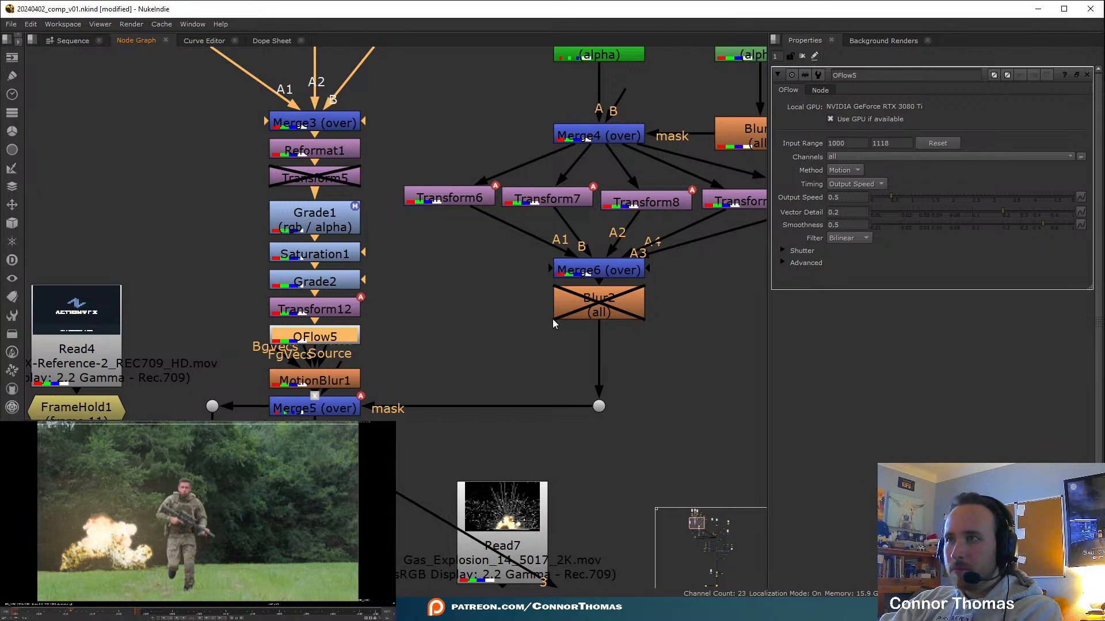
Switch OFlow5's timing to Frame and set a keyframe with the value 1011 on its Frame parameter
click(854, 185)
click(858, 209)
click(827, 198)
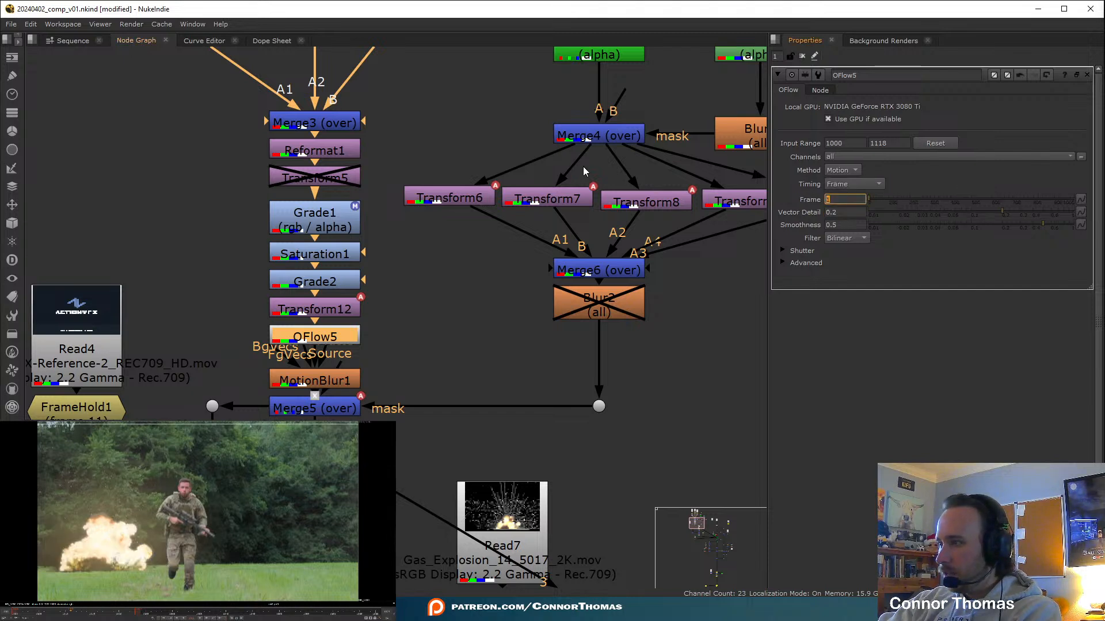
text(1011)
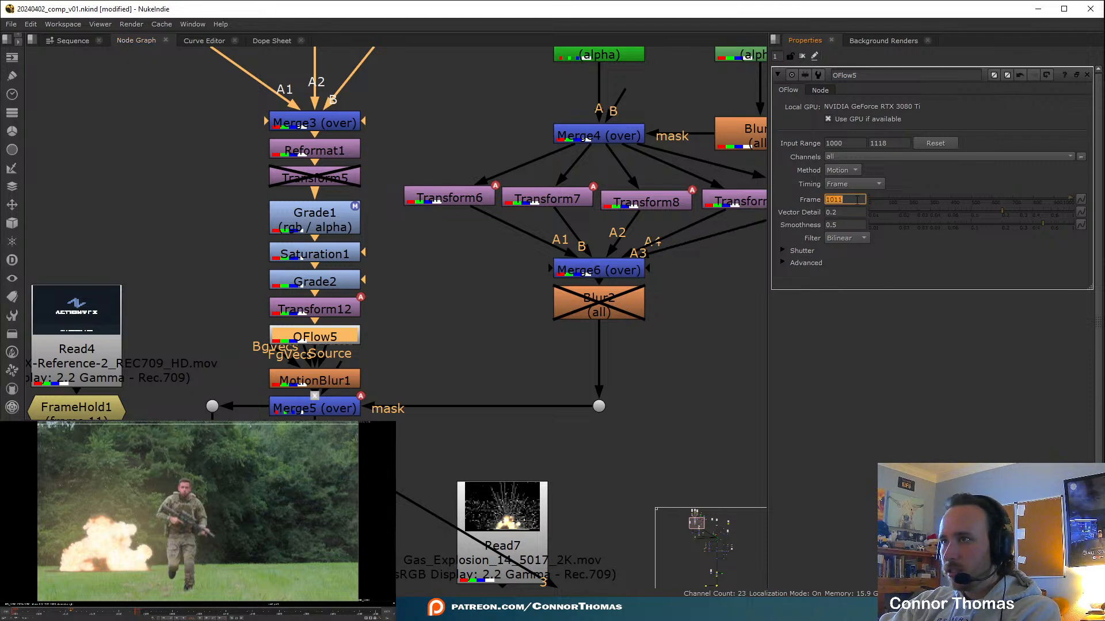
right_click(852, 200)
click(894, 204)
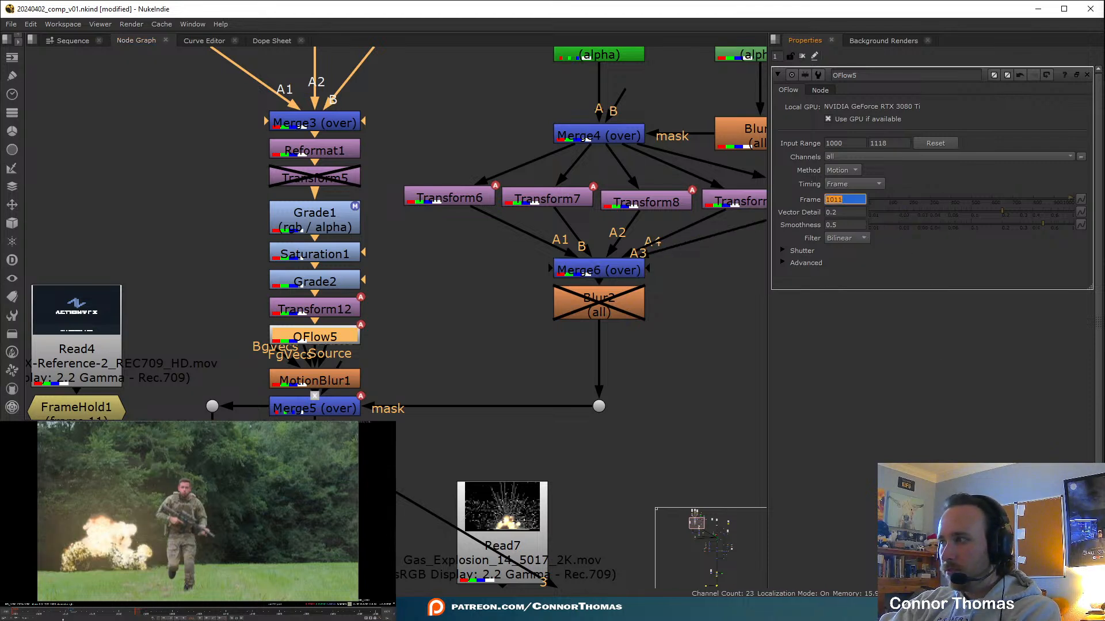
Go to the start of the shot and enter a starting value for OFlow5's Frame parameter
click(16, 615)
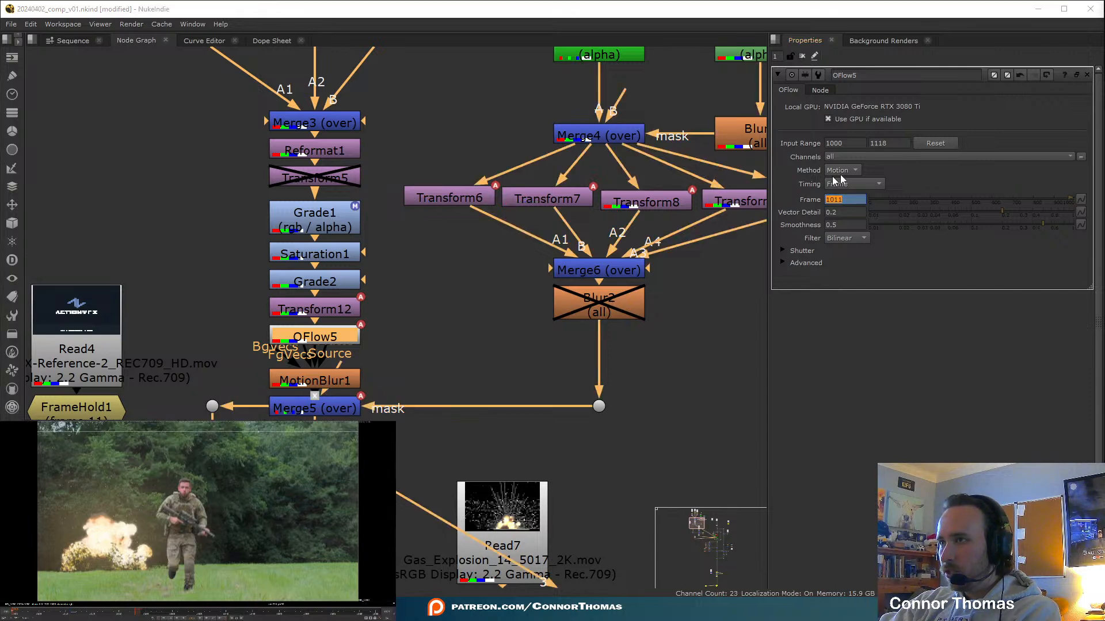
drag(855, 197, 742, 190)
text(1)
key(Return)
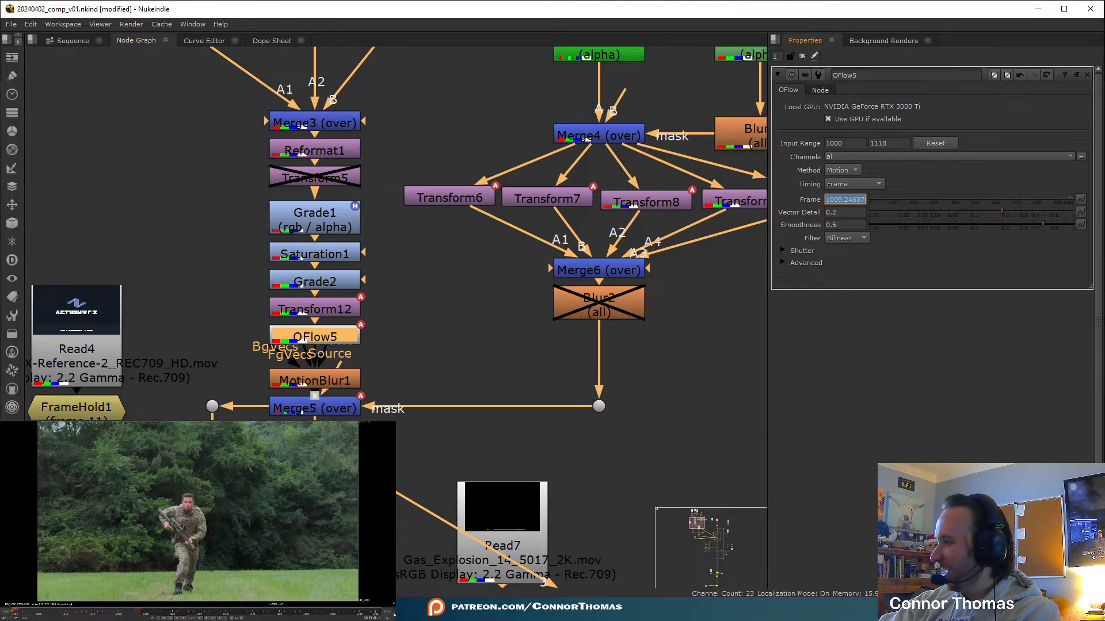
Set OFlow5's Frame value to 1098 near the end of the shot, close all properties and play back the retime
click(377, 614)
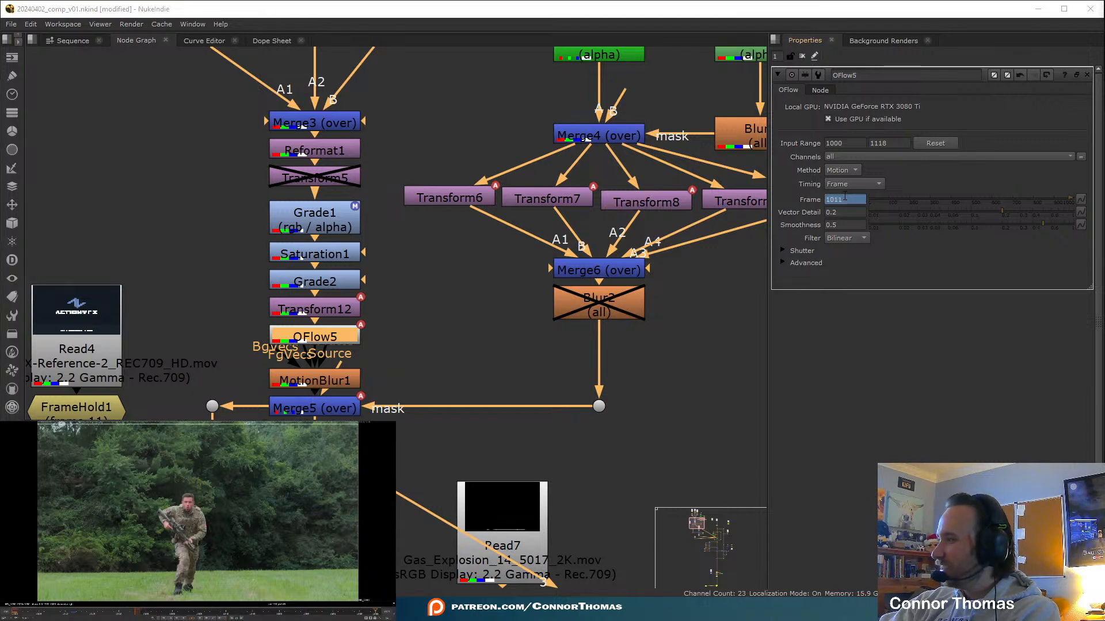
click(87, 614)
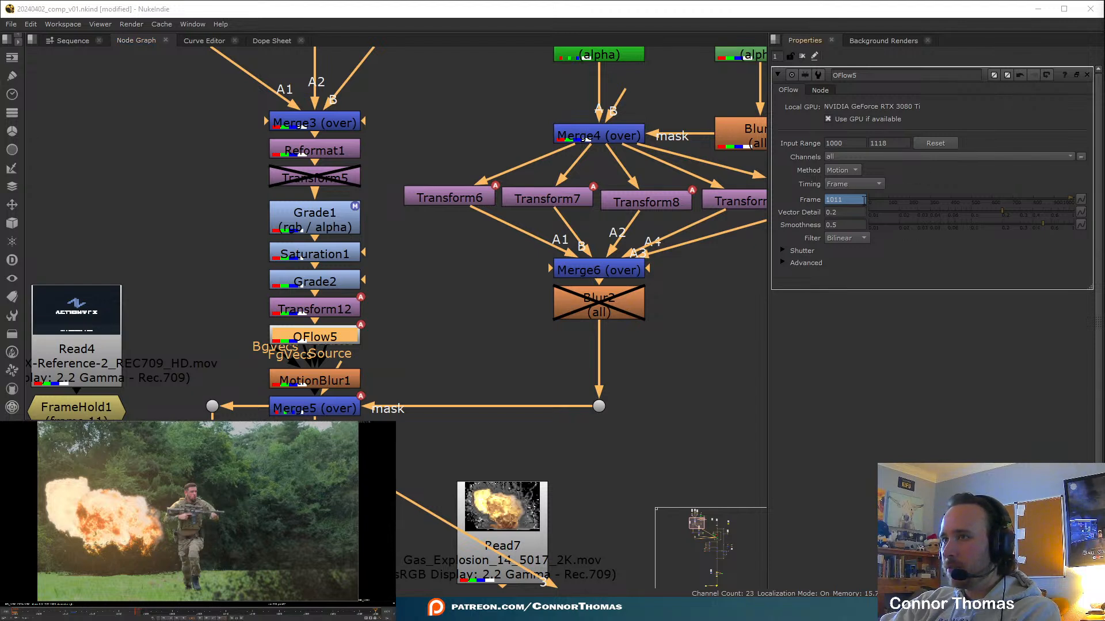
drag(862, 199, 841, 199)
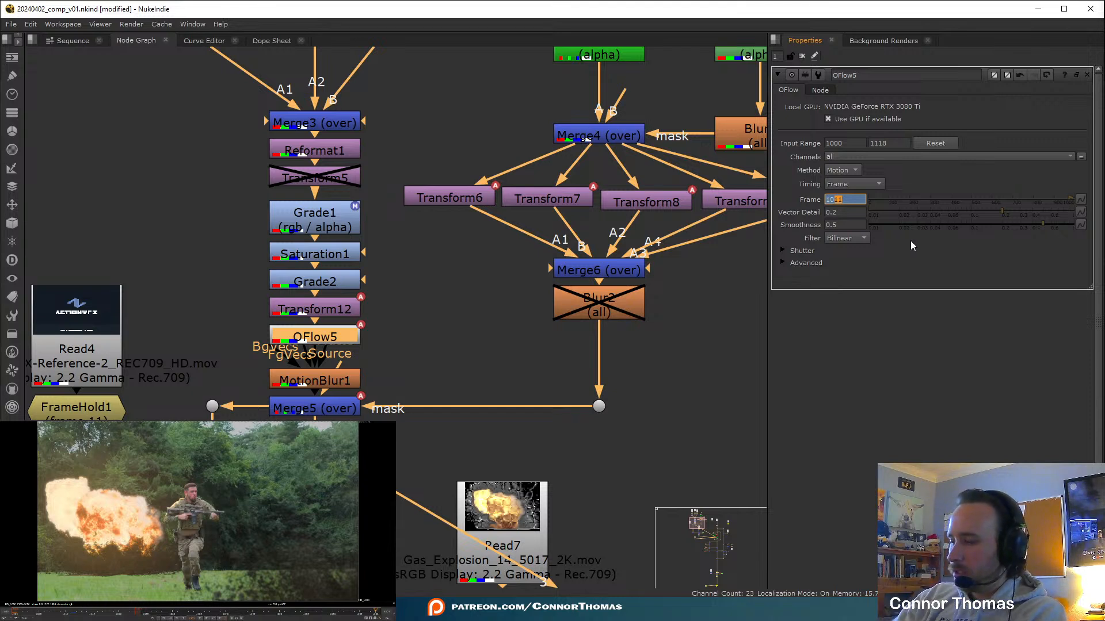
text(68+50)
key(Return)
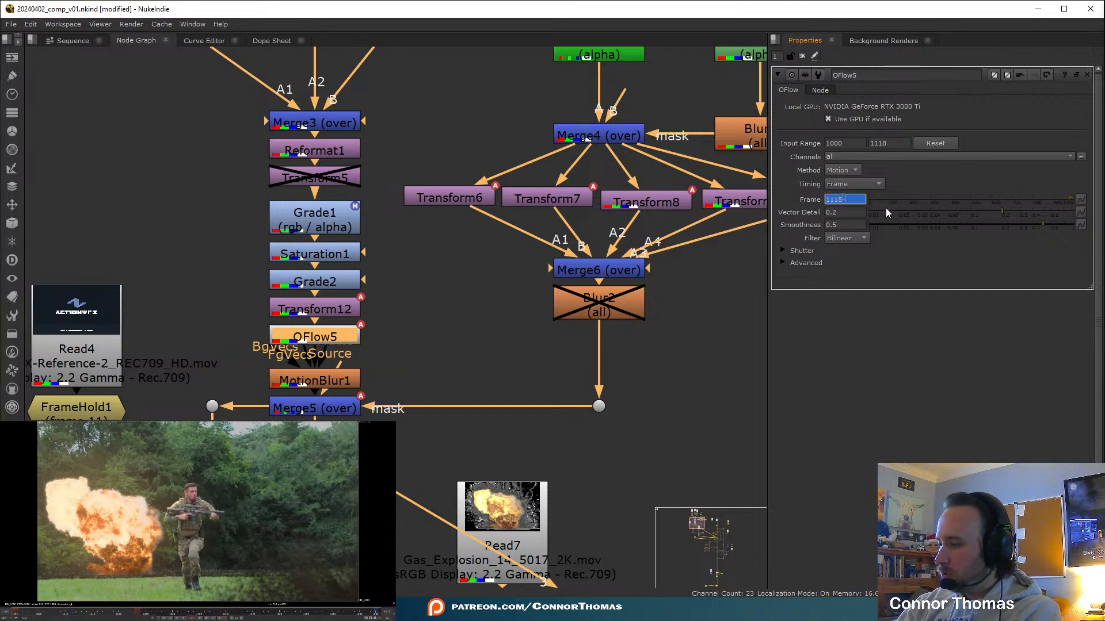
text(1098)
key(Return)
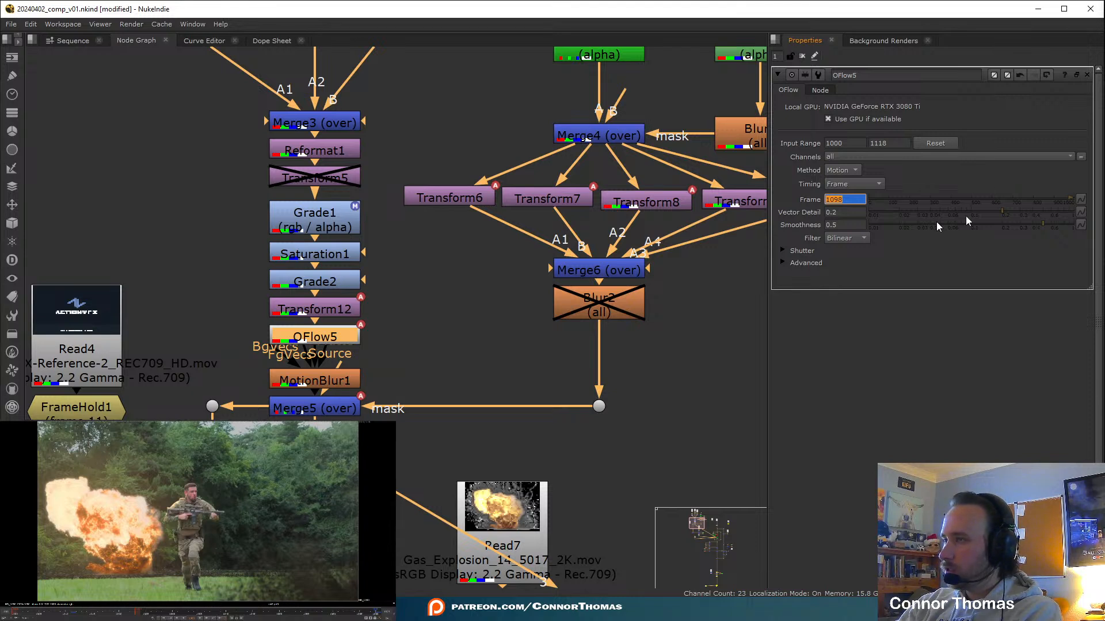
click(802, 55)
click(18, 611)
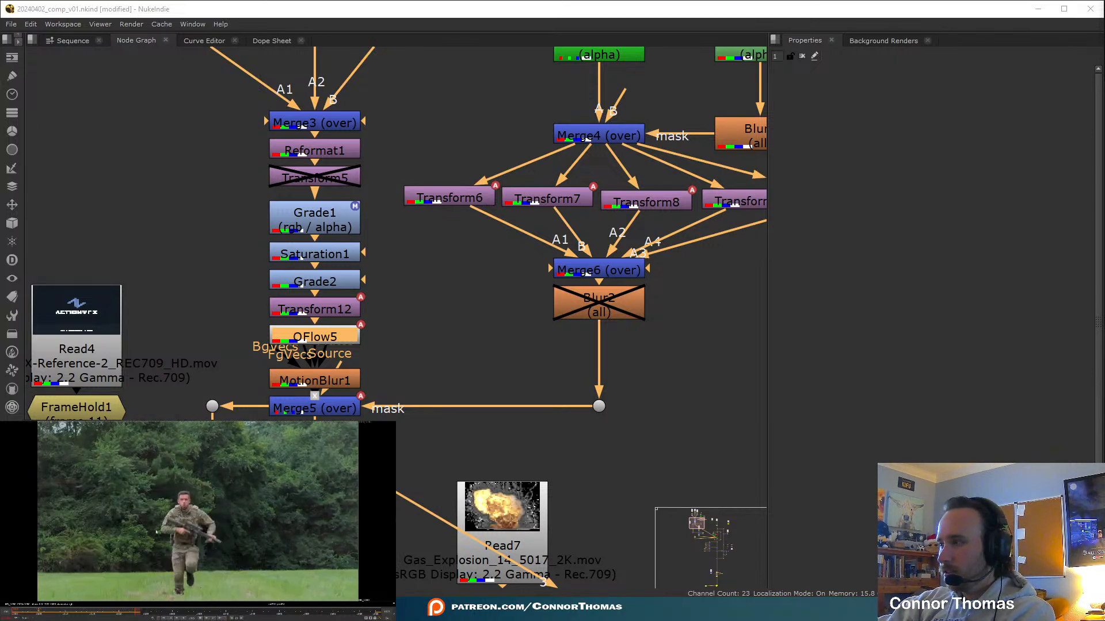
Move the debris branch above MotionBlur1 upward and delete OFlow5 from below Transform12
scroll(427, 205, down, 5)
middle_drag(447, 105, 480, 119)
middle_drag(516, 223, 495, 316)
drag(290, 72, 501, 432)
shift+drag(553, 79, 472, 281)
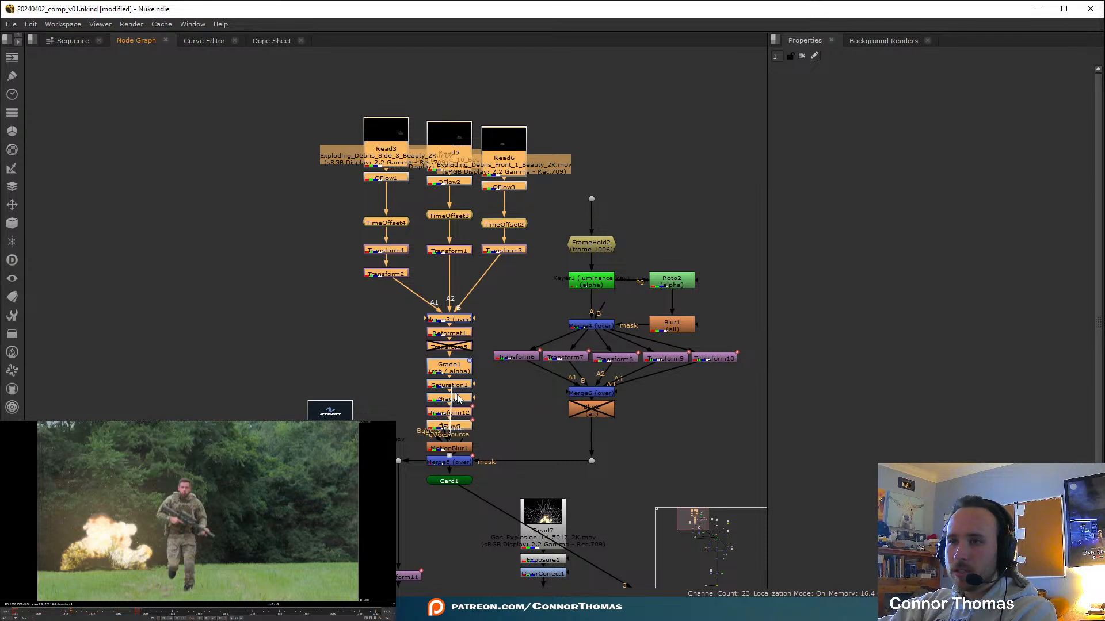
drag(469, 427, 469, 359)
click(469, 359)
key(Delete)
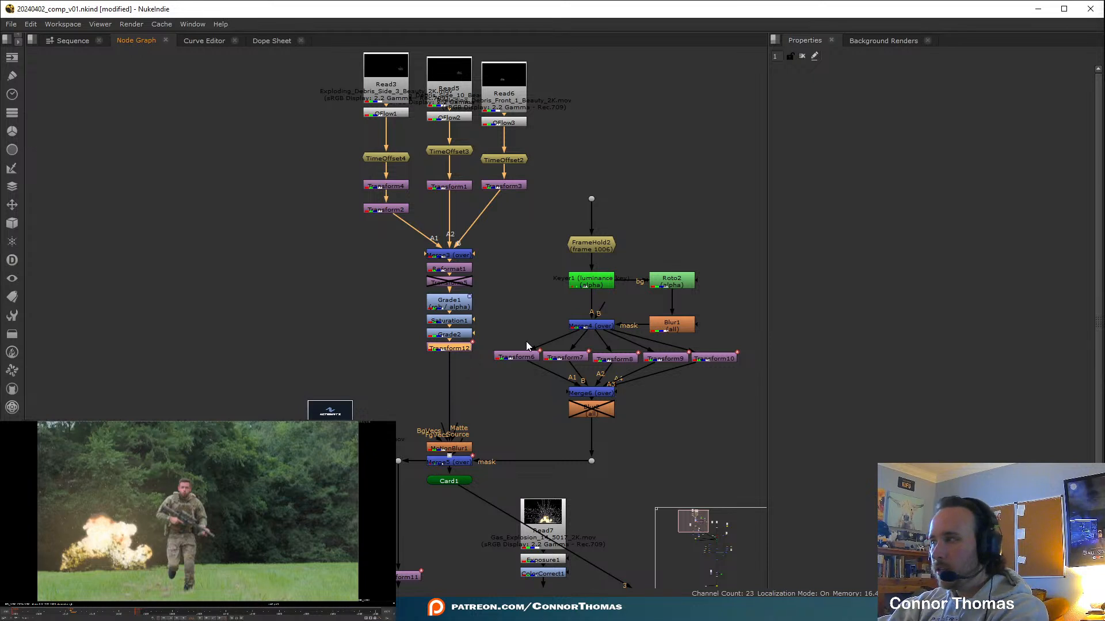
Key OFlow3's Output Speed at 2 on frame 1011 and at 4 on frame 1022
middle_drag(410, 164, 403, 300)
double_click(475, 258)
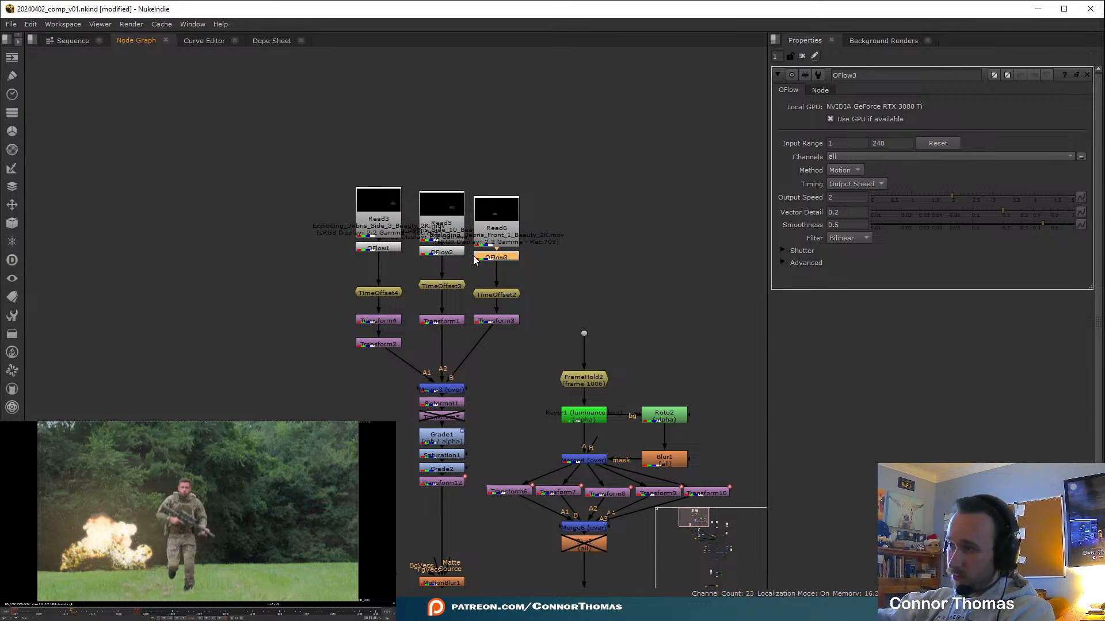
right_click(843, 199)
click(889, 211)
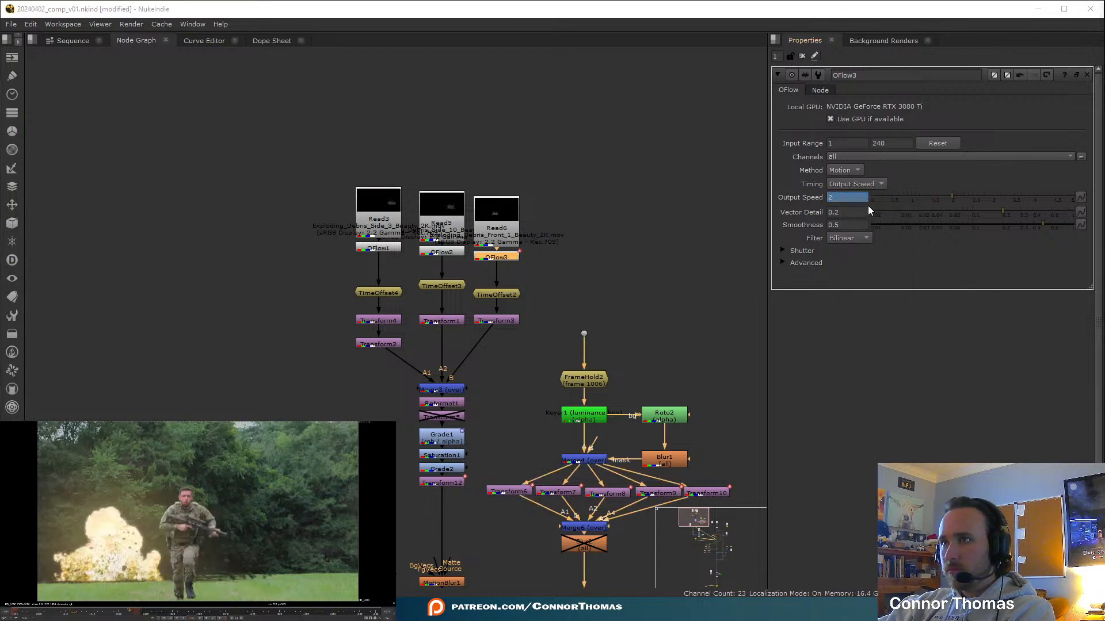
text(4)
key(Return)
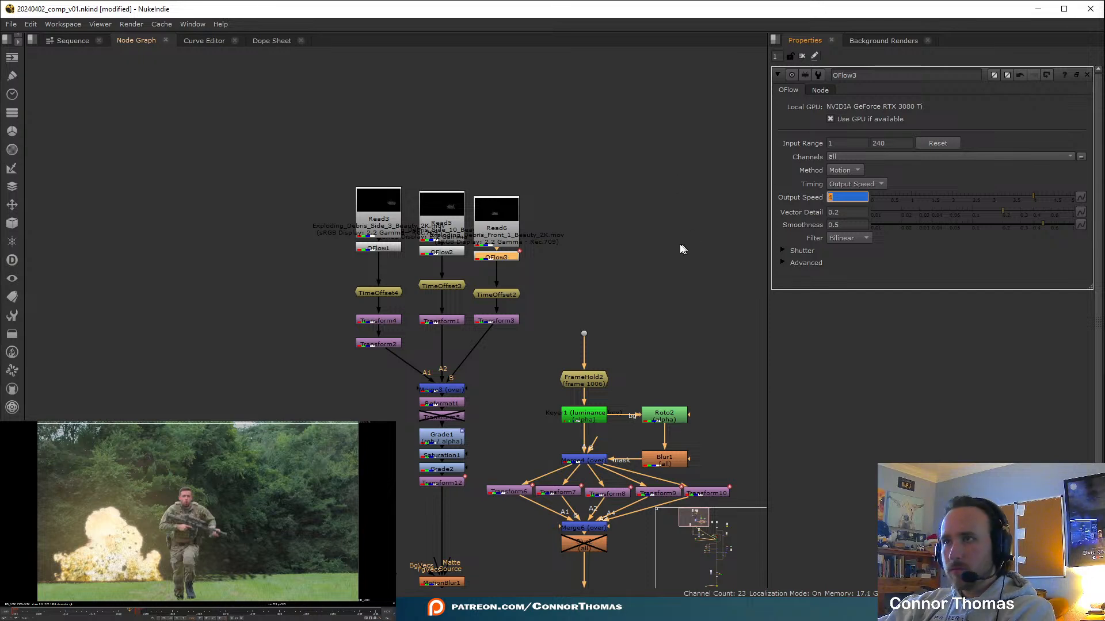
Replace OFlow2 and OFlow1 under the other two debris reads with copies of OFlow3 and review the playback
click(638, 261)
click(493, 258)
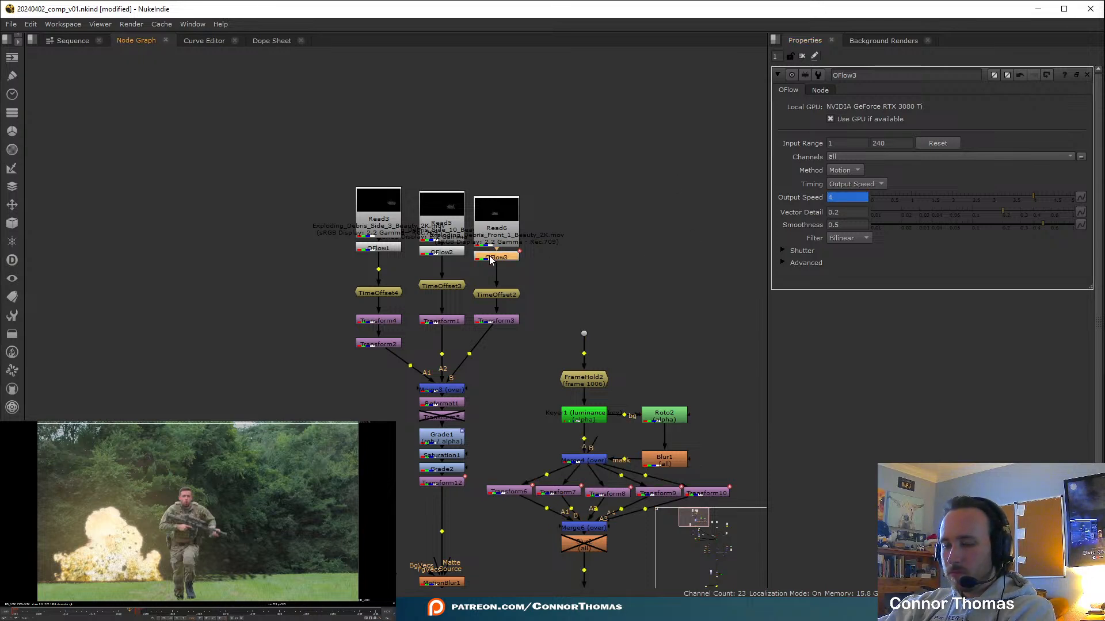
click(448, 252)
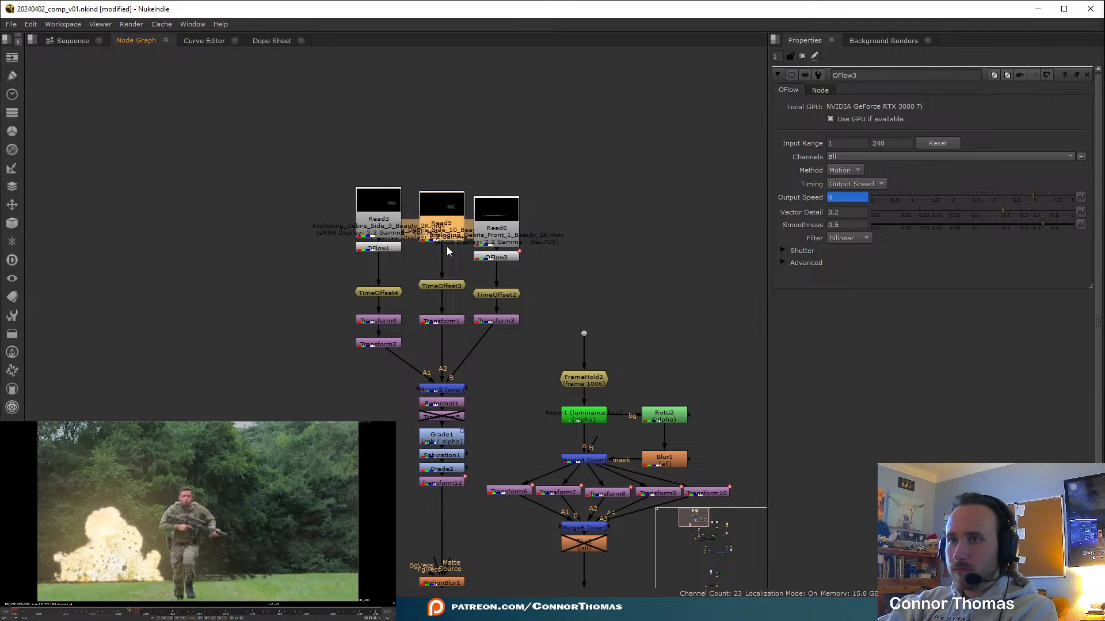
click(393, 248)
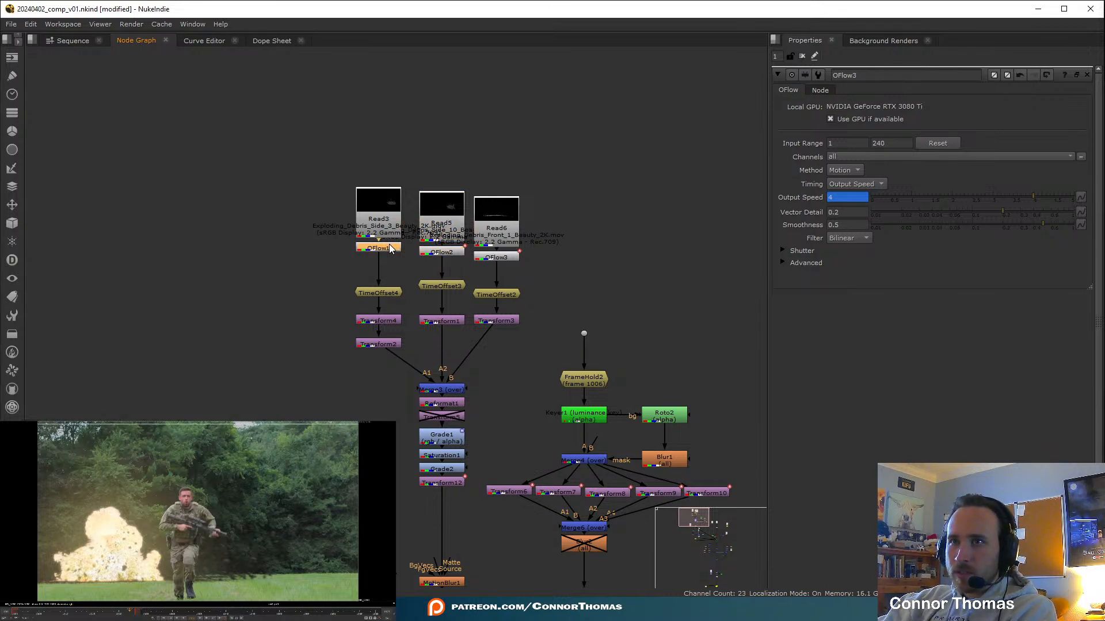
click(691, 234)
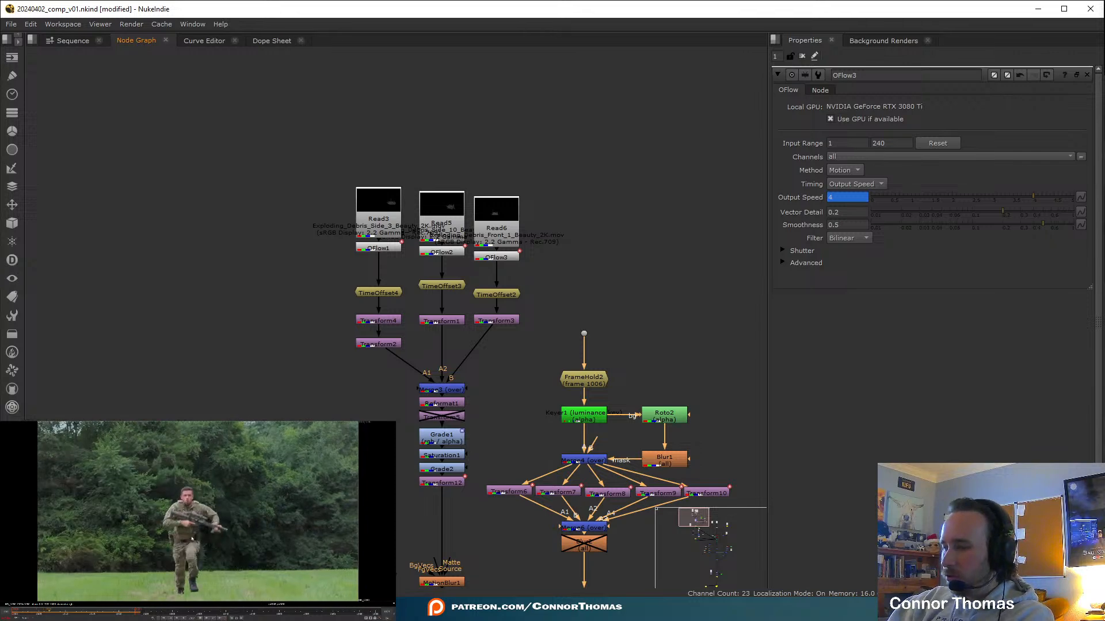
key(k)
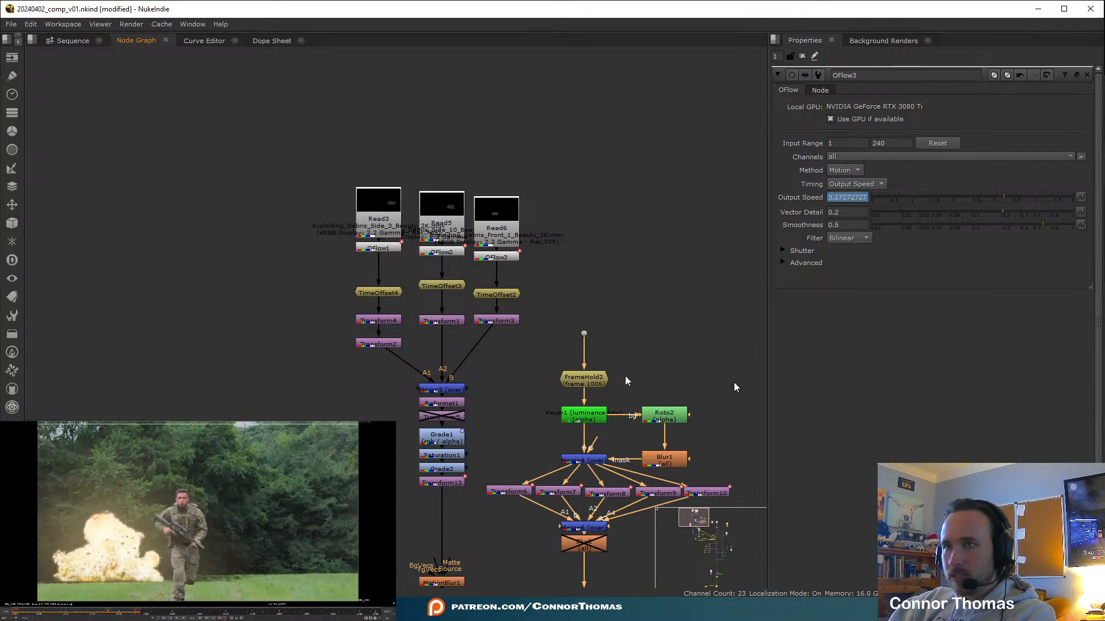
Delete OFlow3's first timingOutputSpeed keyframe under TimeOffset5, at frame 1069, in the Dope Sheet
scroll(474, 239, up, 5)
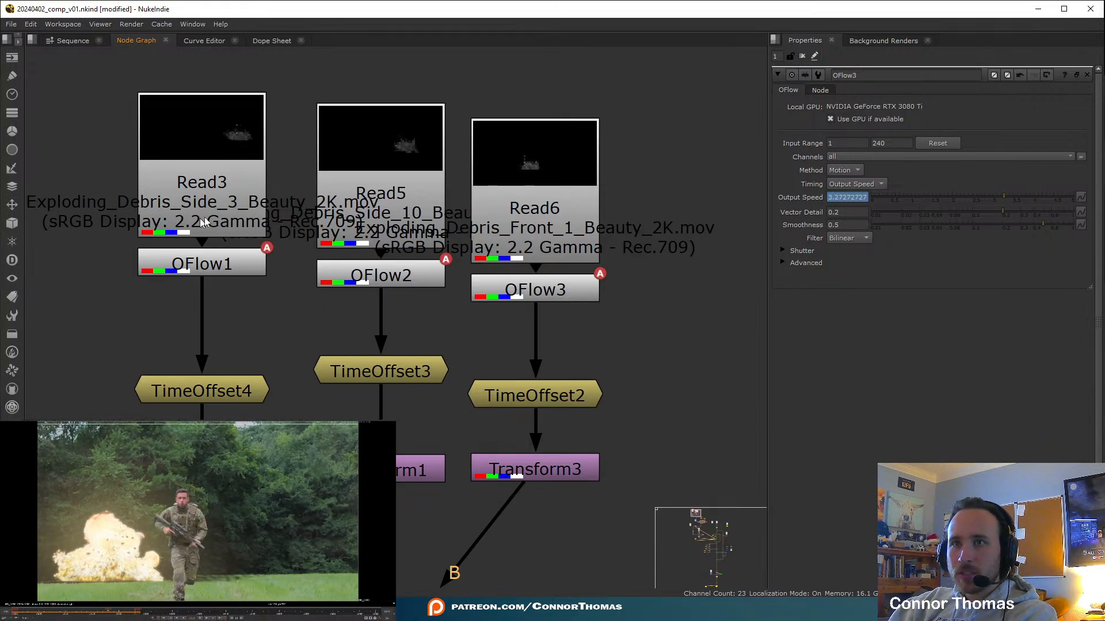
middle_drag(601, 367, 559, 305)
click(498, 233)
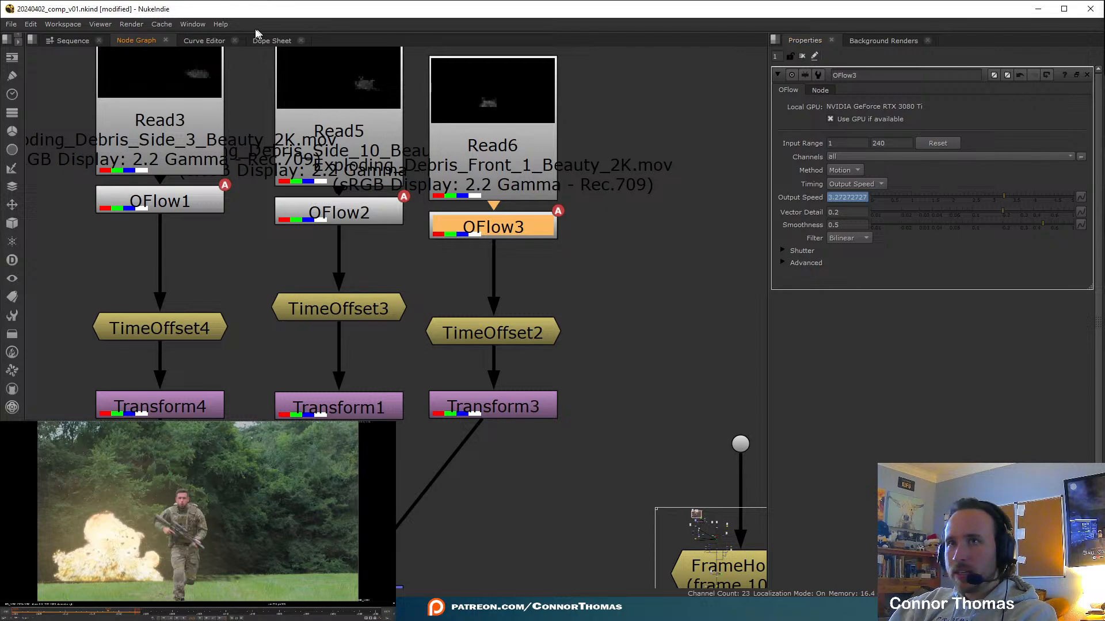
click(271, 41)
scroll(707, 127, up, 3)
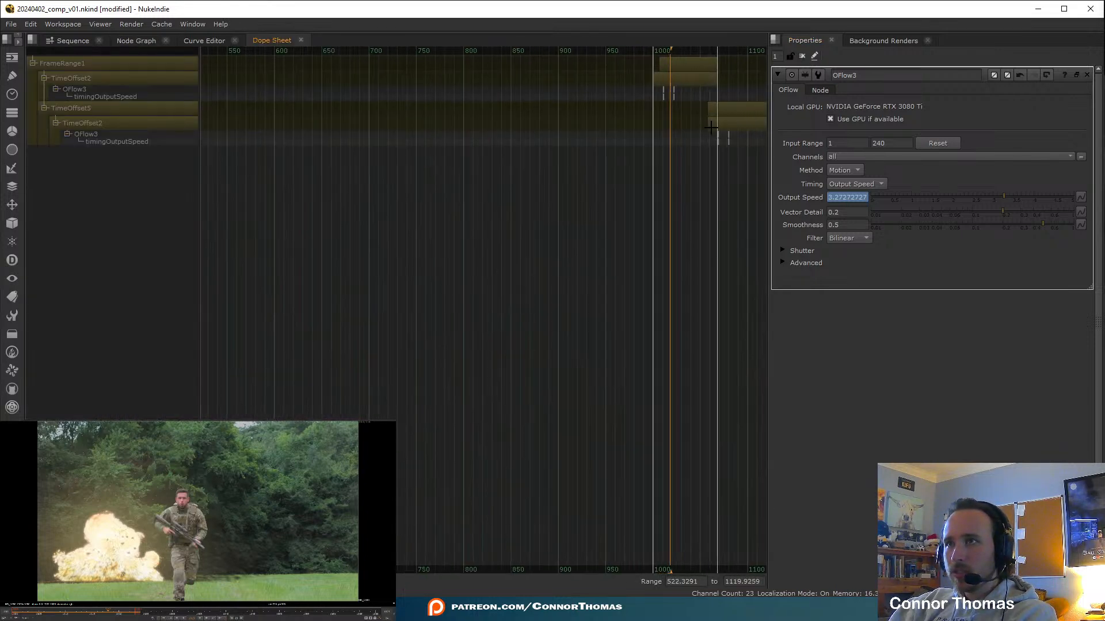
scroll(694, 137, up, 10)
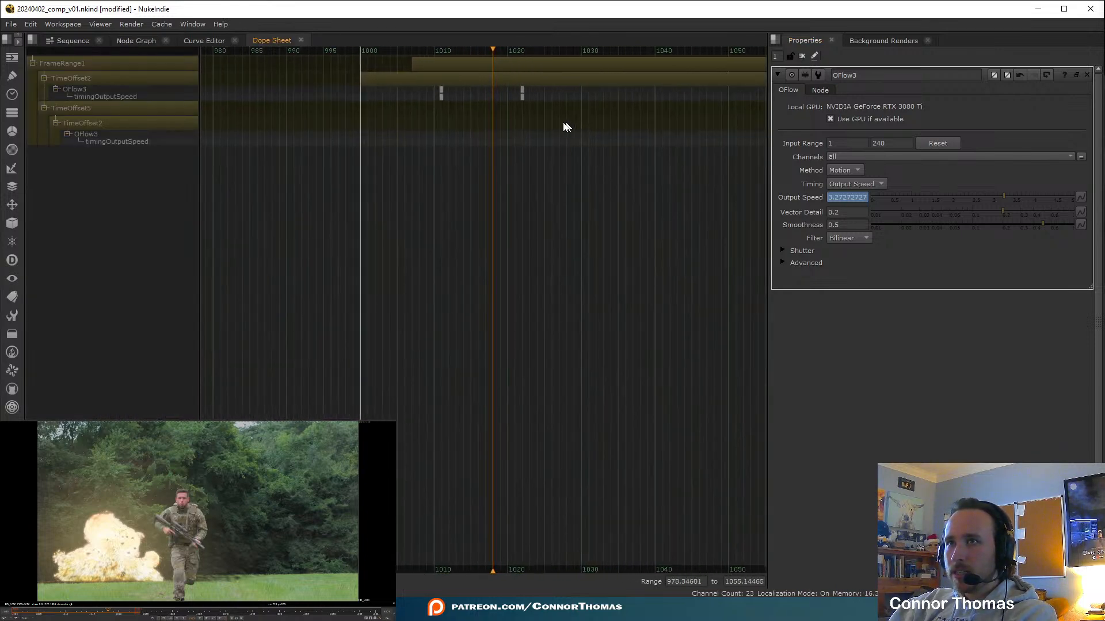
scroll(533, 131, down, 4)
middle_drag(616, 152, 420, 164)
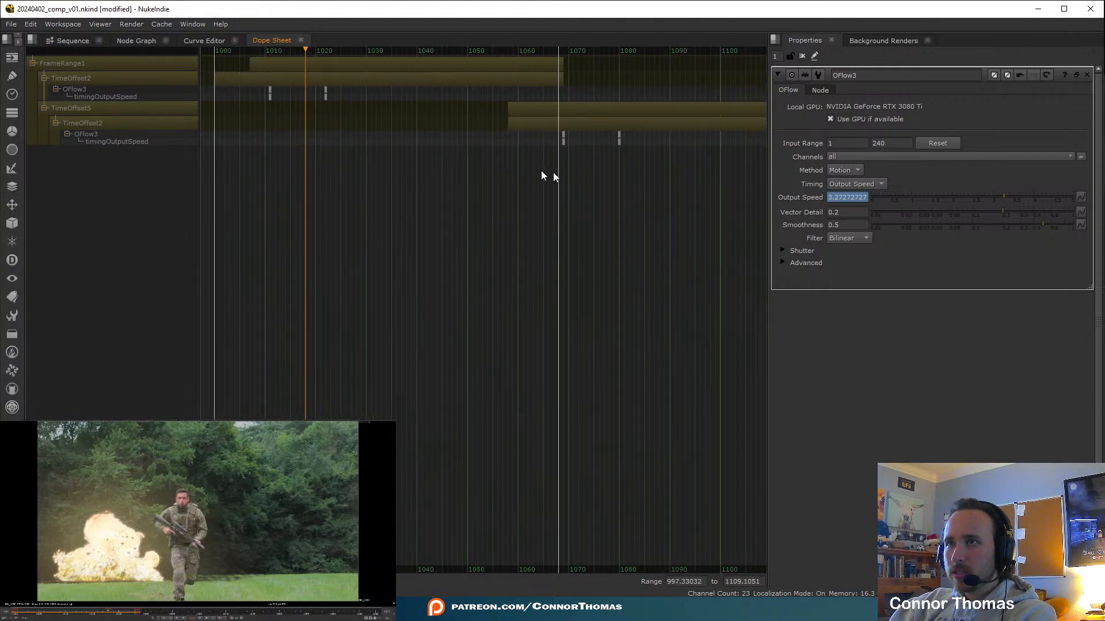
middle_drag(588, 179, 511, 195)
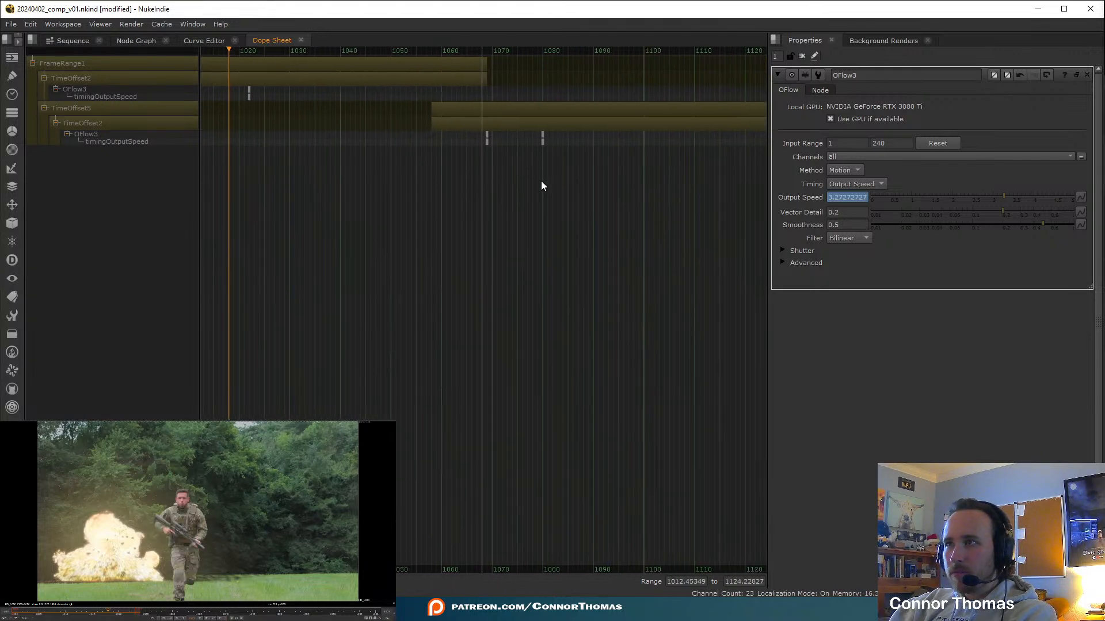
click(488, 51)
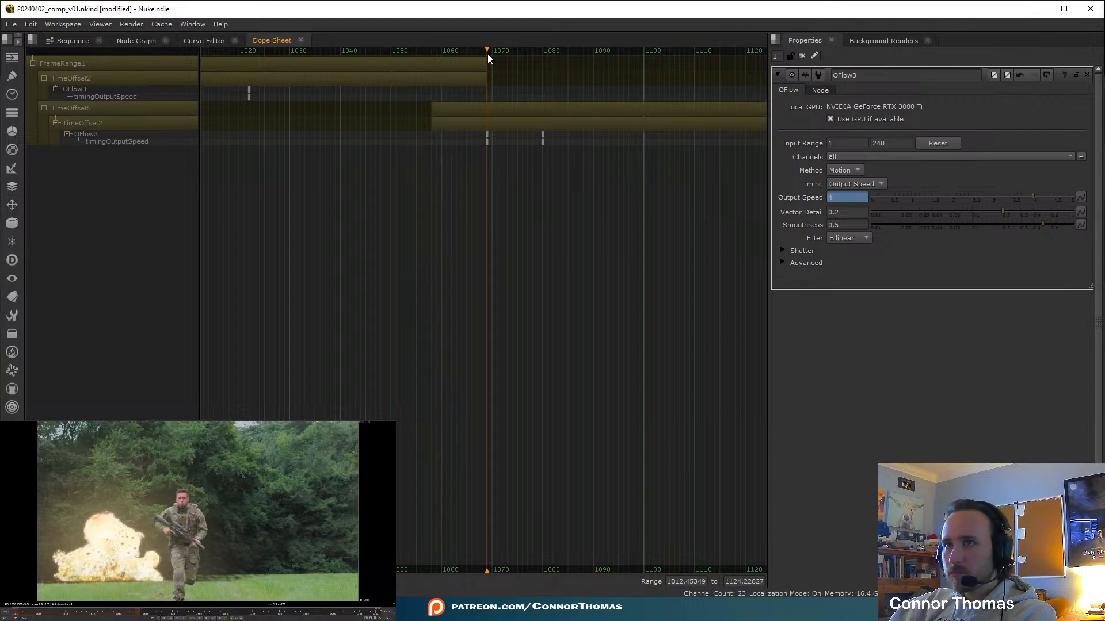
scroll(484, 147, up, 4)
scroll(490, 154, up, 1)
drag(548, 197, 457, 106)
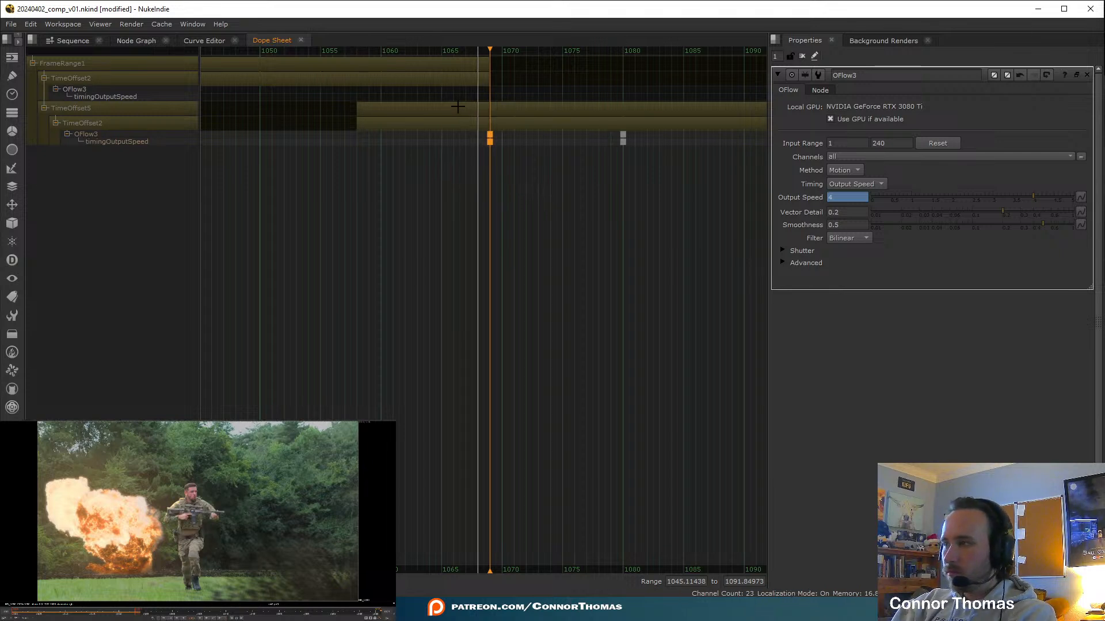
key(Delete)
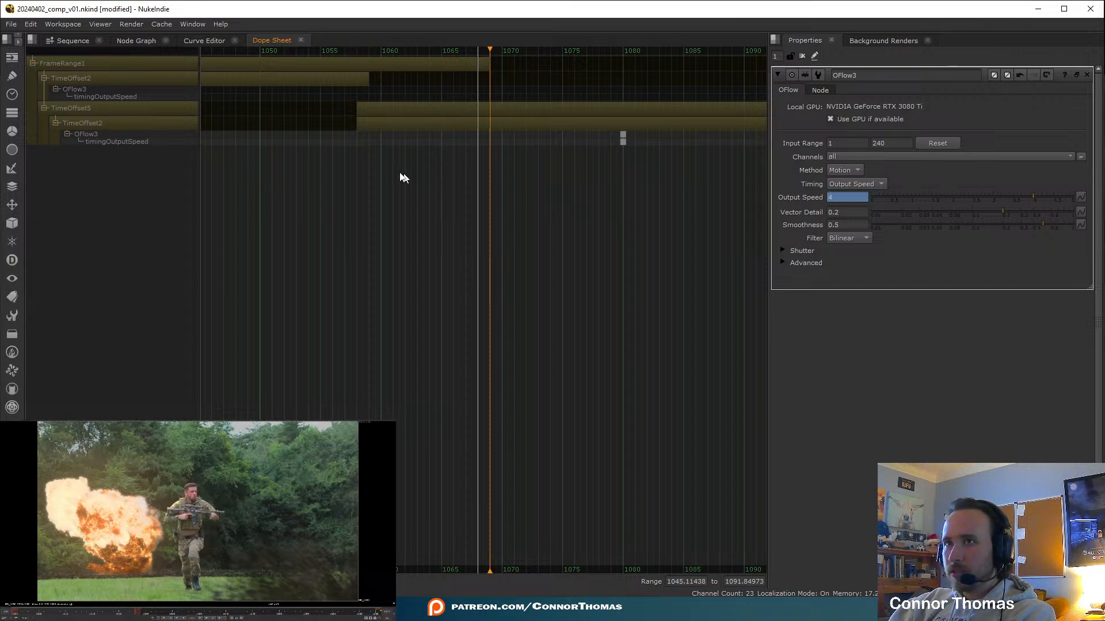
Return to the Node Graph, inspect the debris in the composite and view OFlow3's output on its own
click(134, 41)
scroll(621, 276, down, 4)
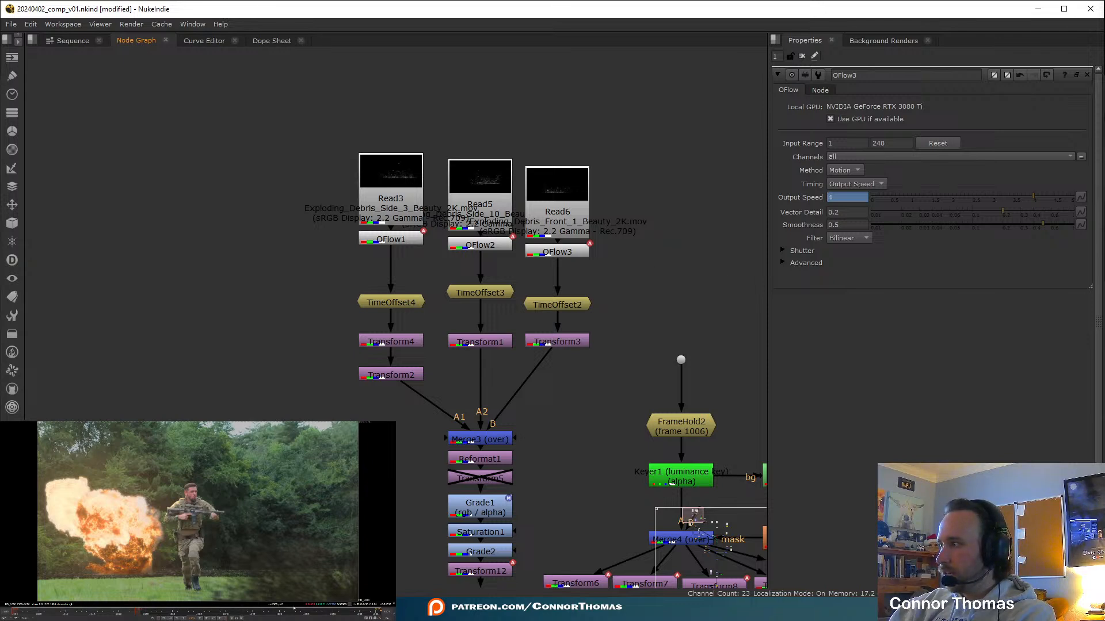
drag(270, 574, 327, 592)
drag(111, 558, 154, 579)
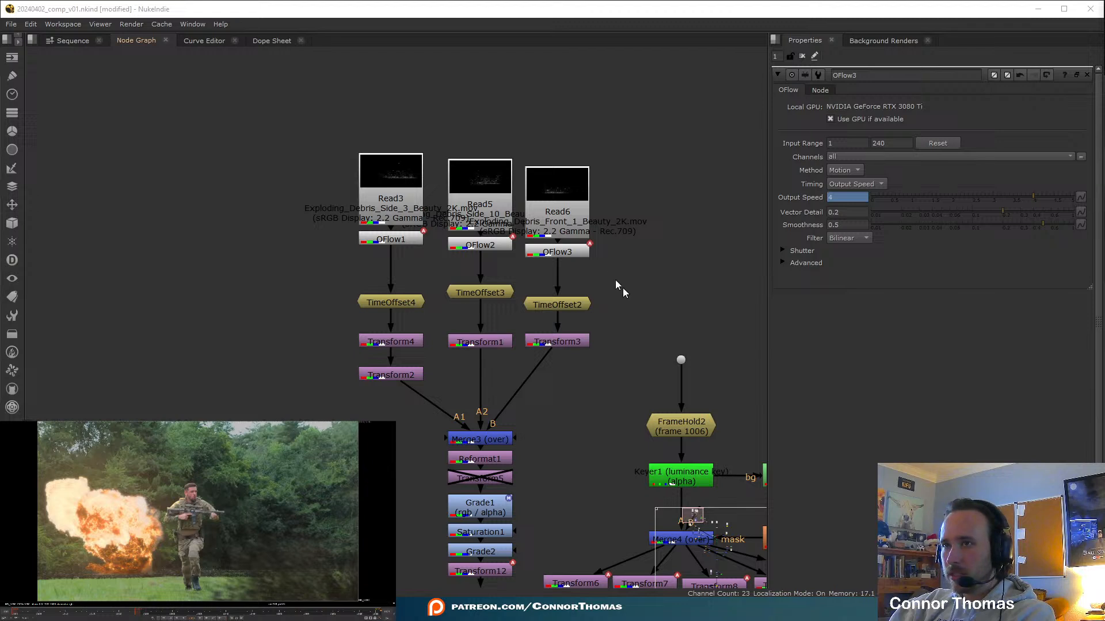
click(555, 253)
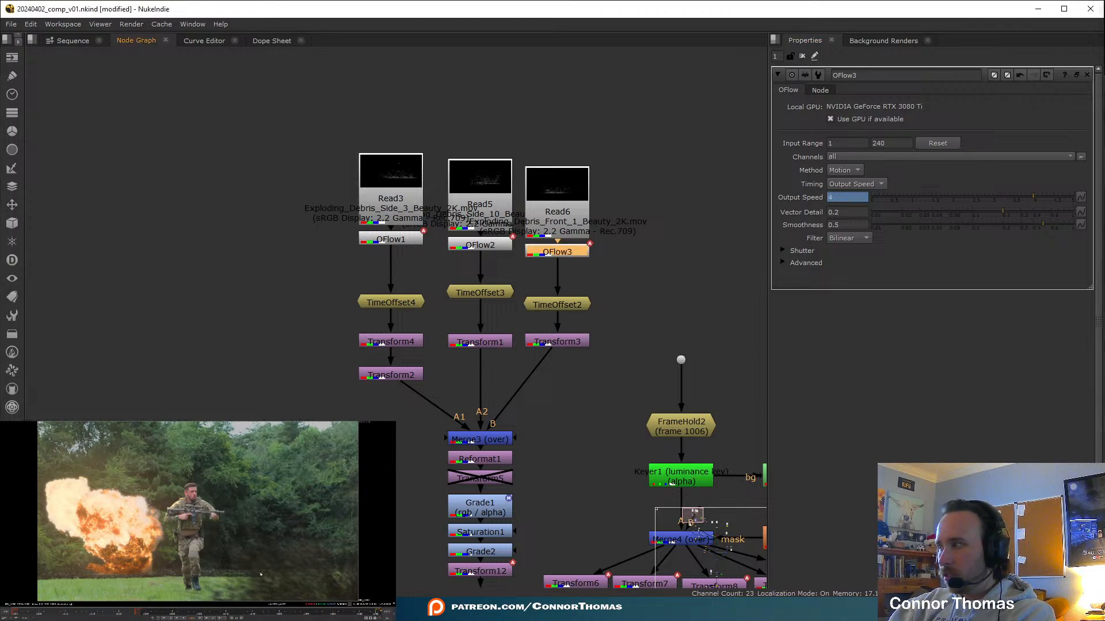
ctrl+shift+click(581, 256)
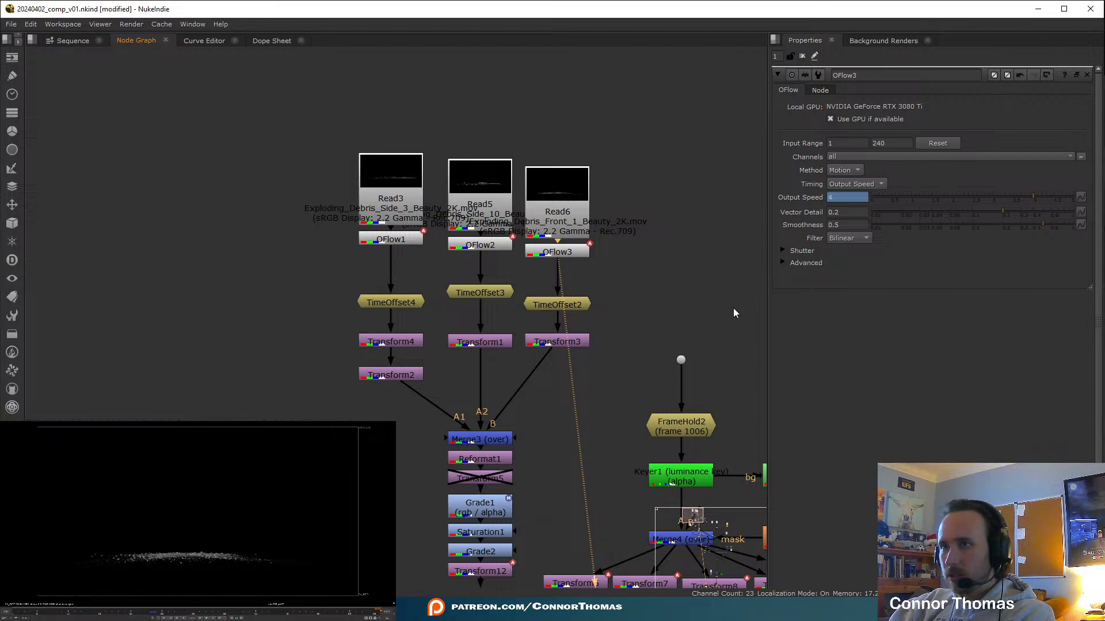
View TimeOffset2's output and go to an earlier frame to check the debris timing
middle_drag(586, 402, 540, 383)
scroll(477, 379, down, 1)
ctrl+shift+click(498, 321)
click(68, 613)
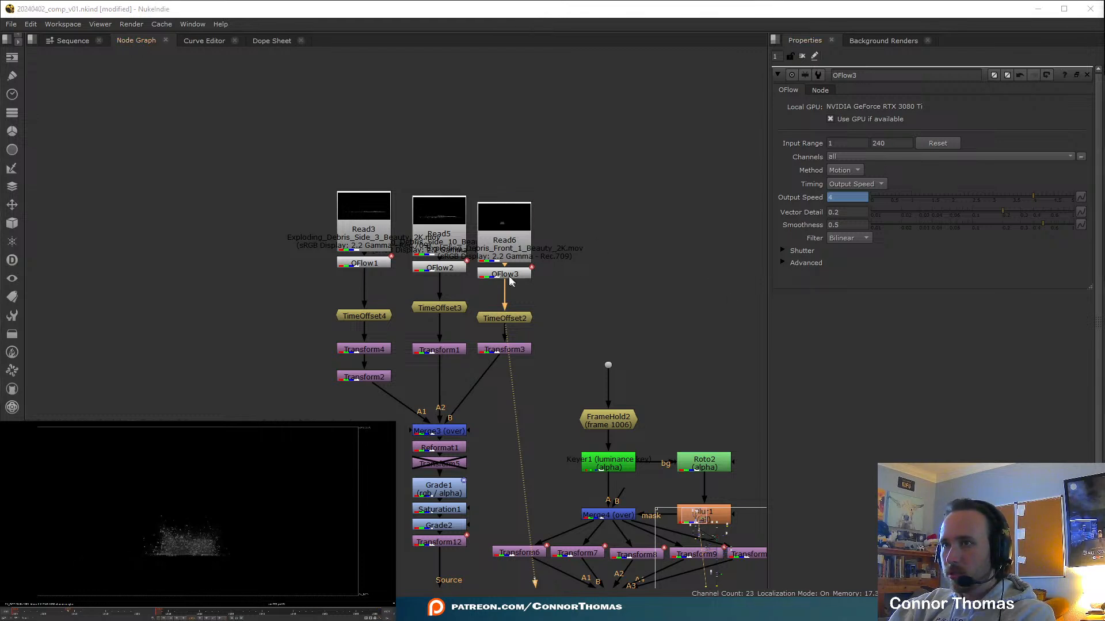
Open the Dope Sheet on OFlow3's timingOutputSpeed keyframes under TimeOffset2
click(274, 42)
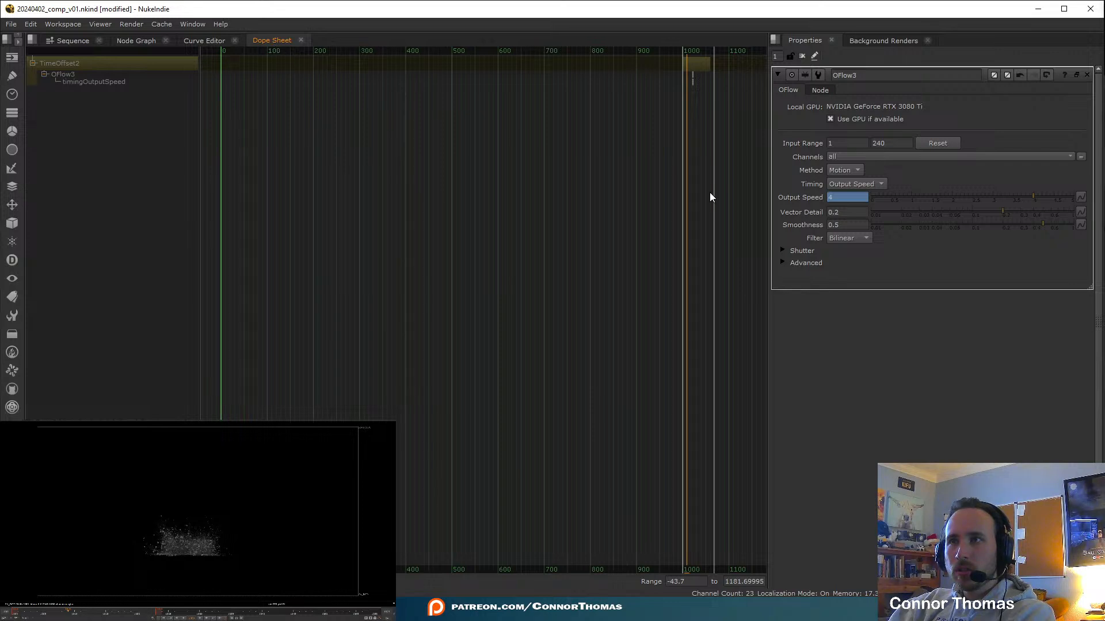
scroll(697, 188, up, 13)
drag(682, 106, 706, 61)
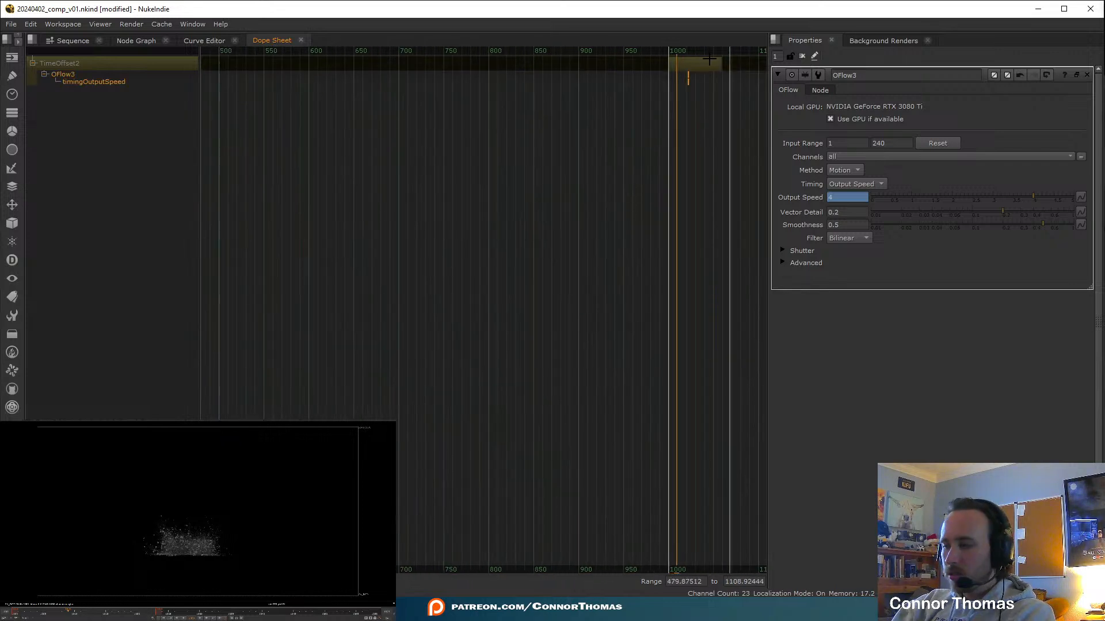
key(Delete)
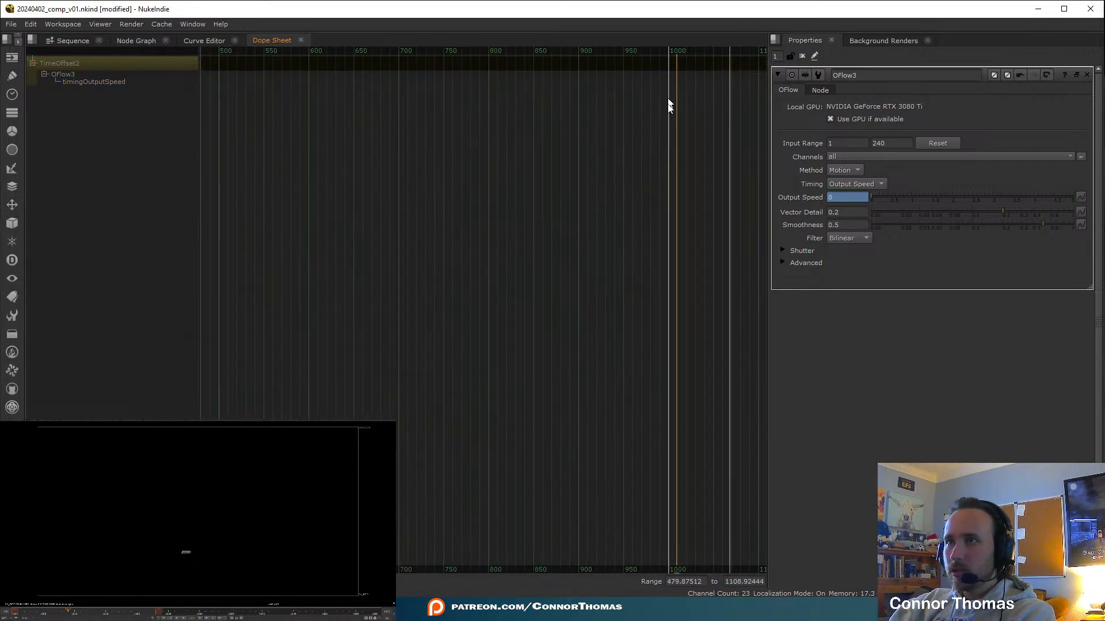
key(ctrl+z)
Delete only OFlow3's second timingOutputSpeed keyframe under TimeOffset2 in the Dope Sheet
middle_drag(691, 183, 469, 136)
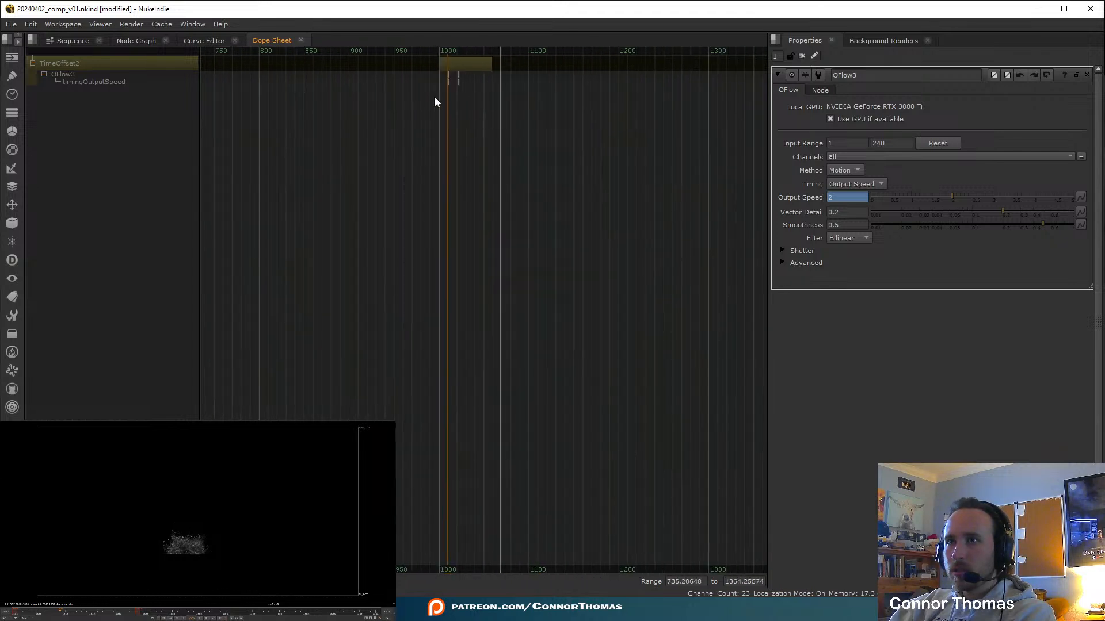
drag(448, 94, 455, 96)
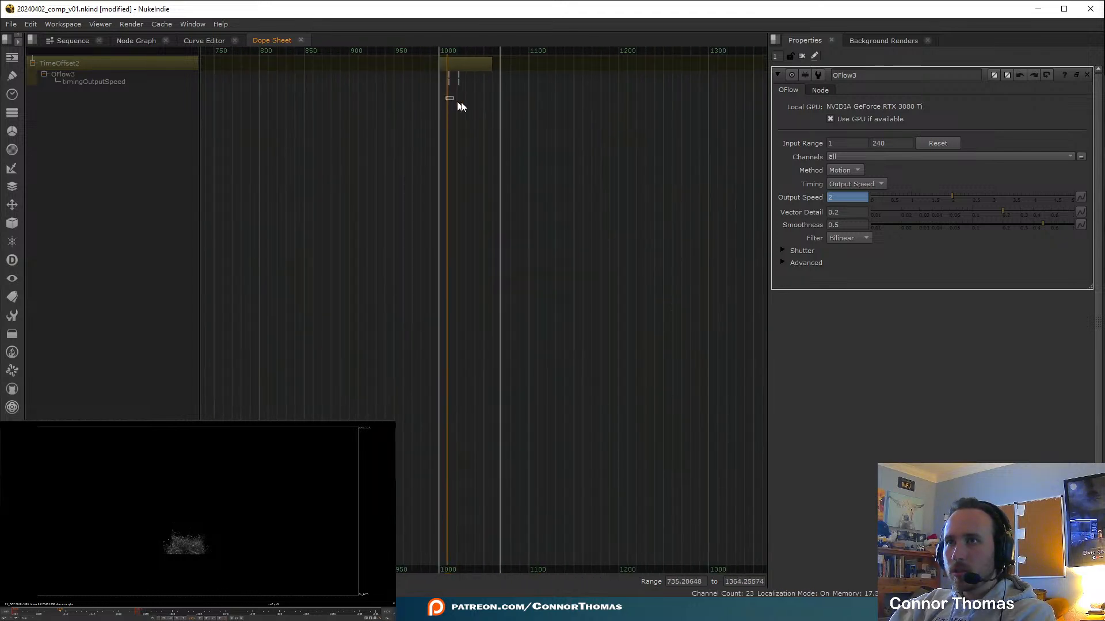
drag(437, 50, 461, 60)
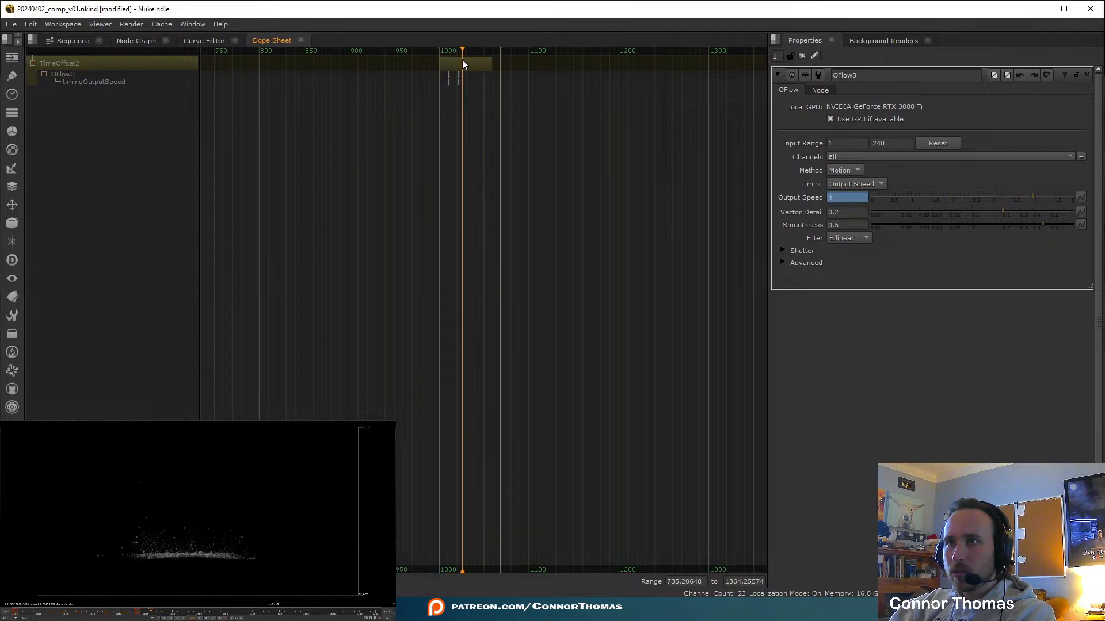
drag(486, 102, 456, 53)
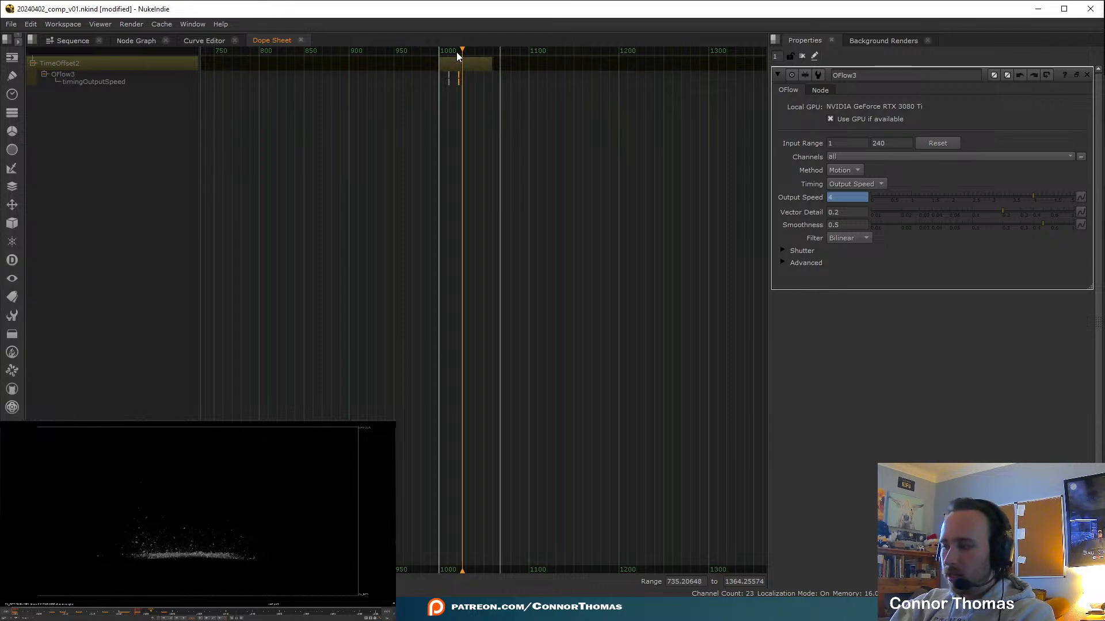
key(Delete)
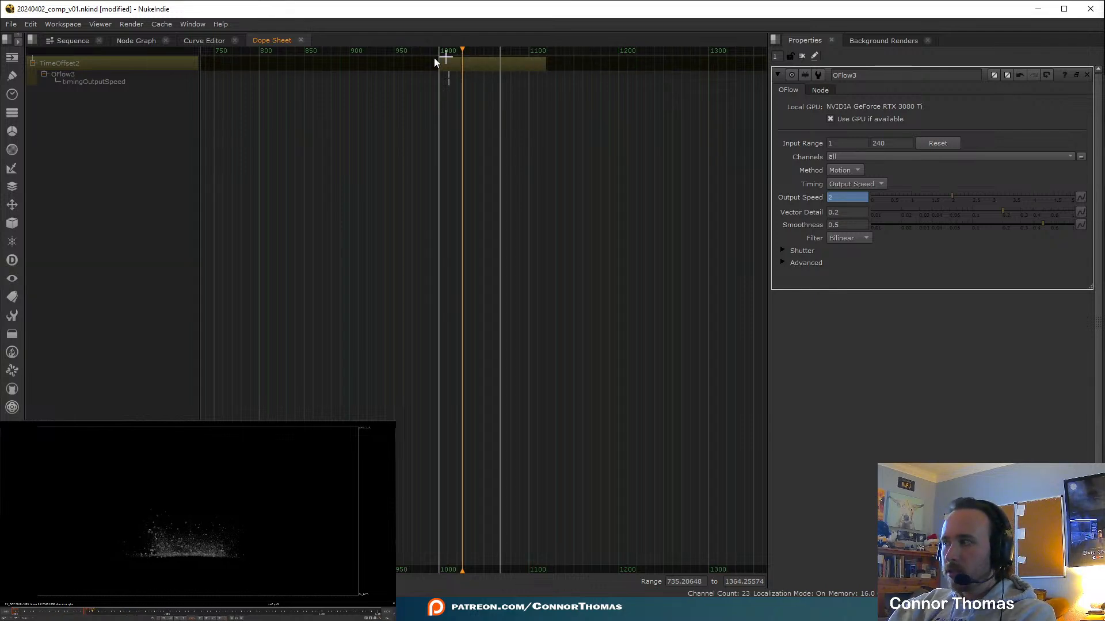
Return to the Node Graph, close the open node properties and view the output of Write1 at the end of the tree
click(151, 42)
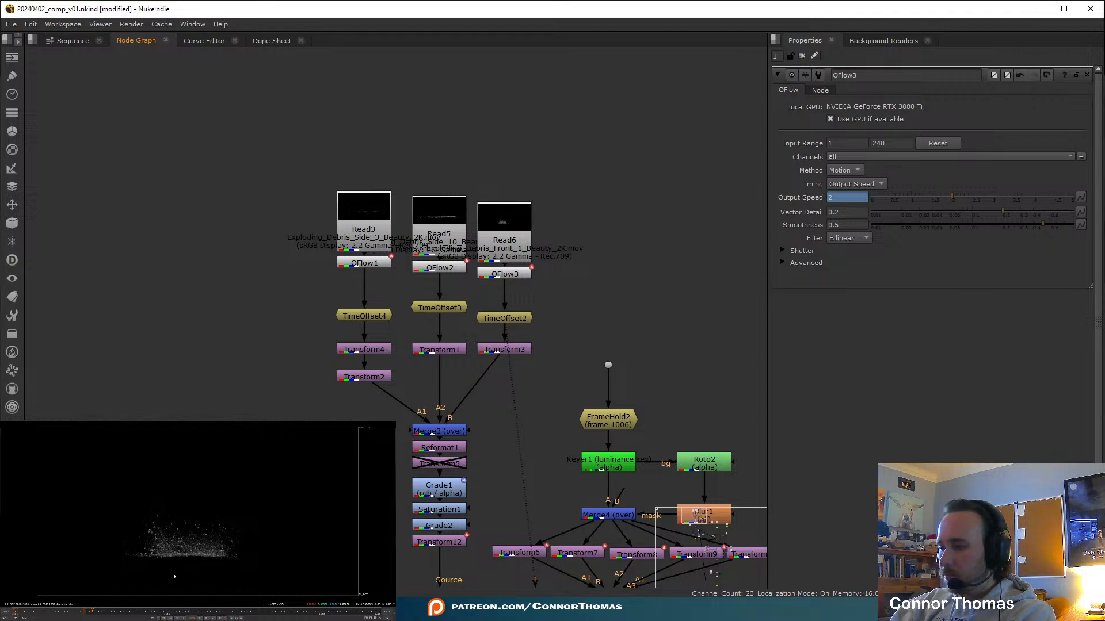
click(800, 57)
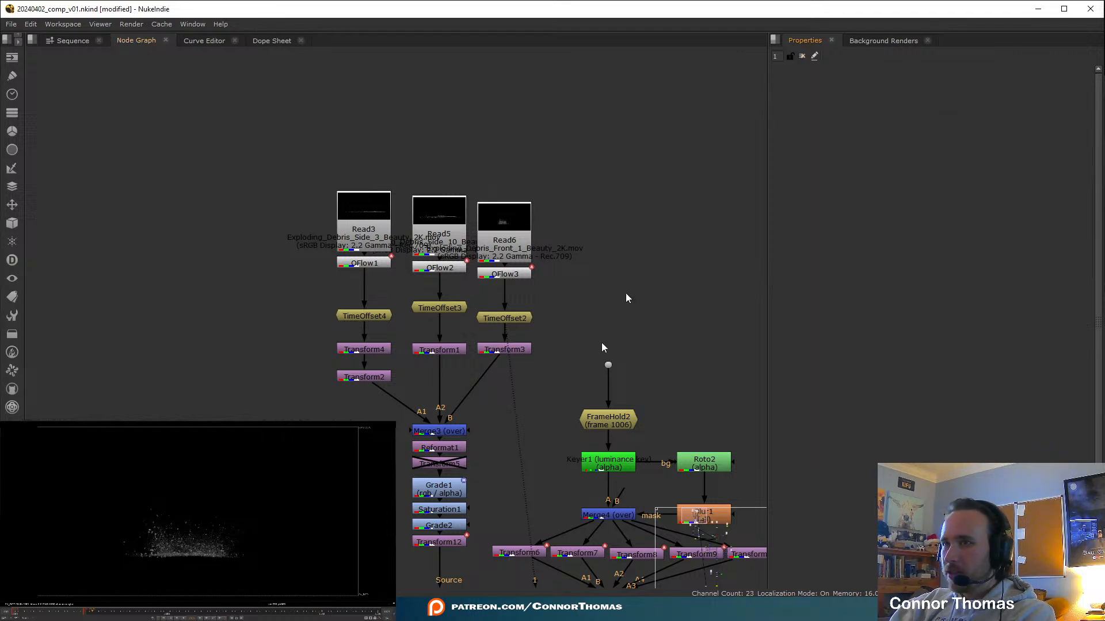
middle_drag(667, 575, 582, 365)
middle_drag(616, 576, 596, 182)
middle_drag(610, 405, 655, 115)
middle_drag(726, 455, 345, 93)
middle_drag(639, 561, 485, 134)
middle_drag(515, 552, 597, 383)
click(530, 458)
key(1)
Delete the disabled node between Grain2_1 and Write1
middle_drag(512, 138, 538, 356)
middle_drag(451, 158, 438, 5)
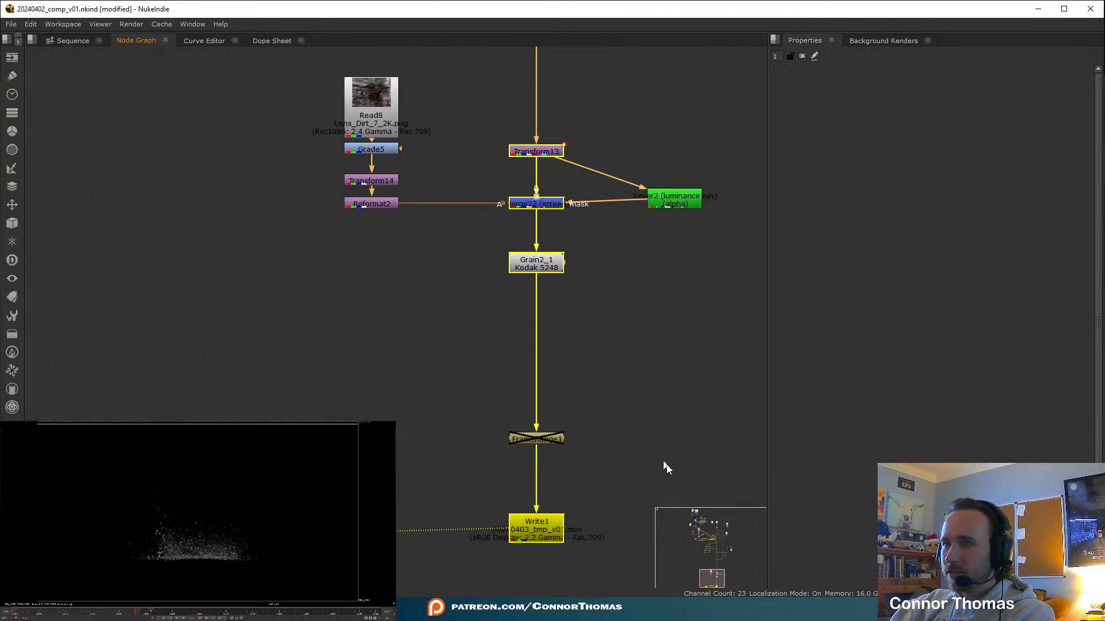
key(Delete)
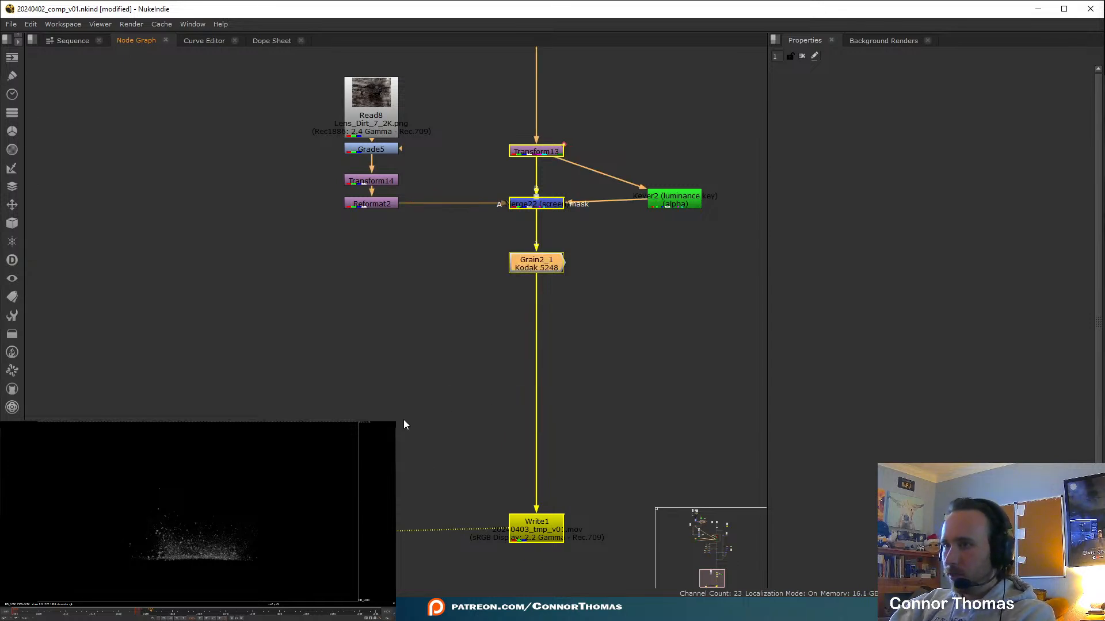
Play back the full composite to check the explosion and debris timing, and stop on a frame with the explosion
middle_drag(480, 219, 579, 506)
middle_drag(451, 234, 335, 66)
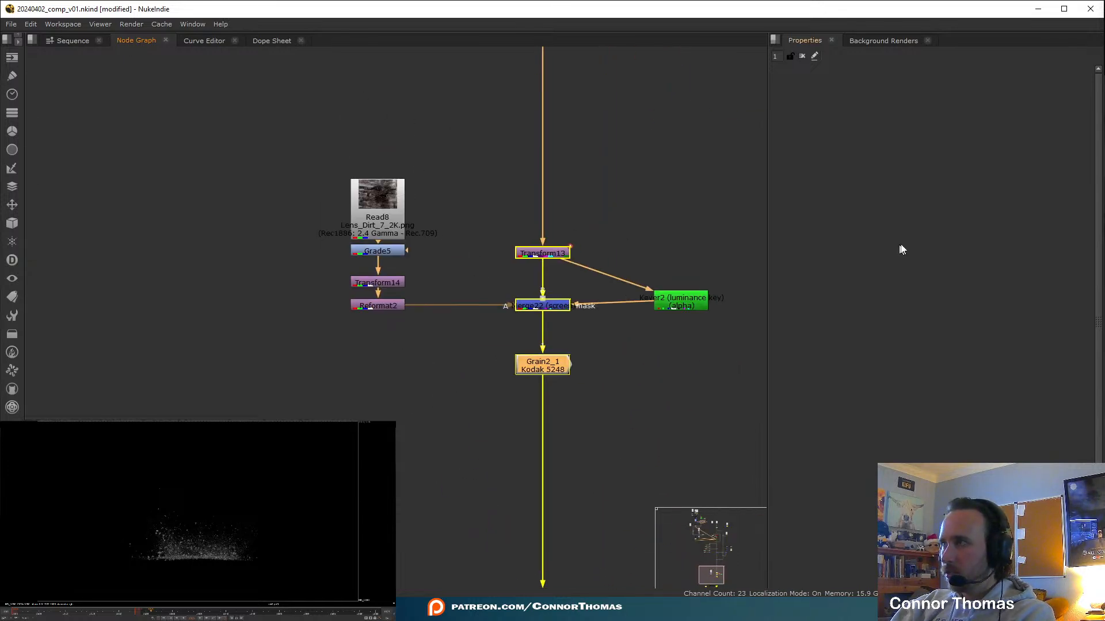
middle_drag(574, 441, 473, 157)
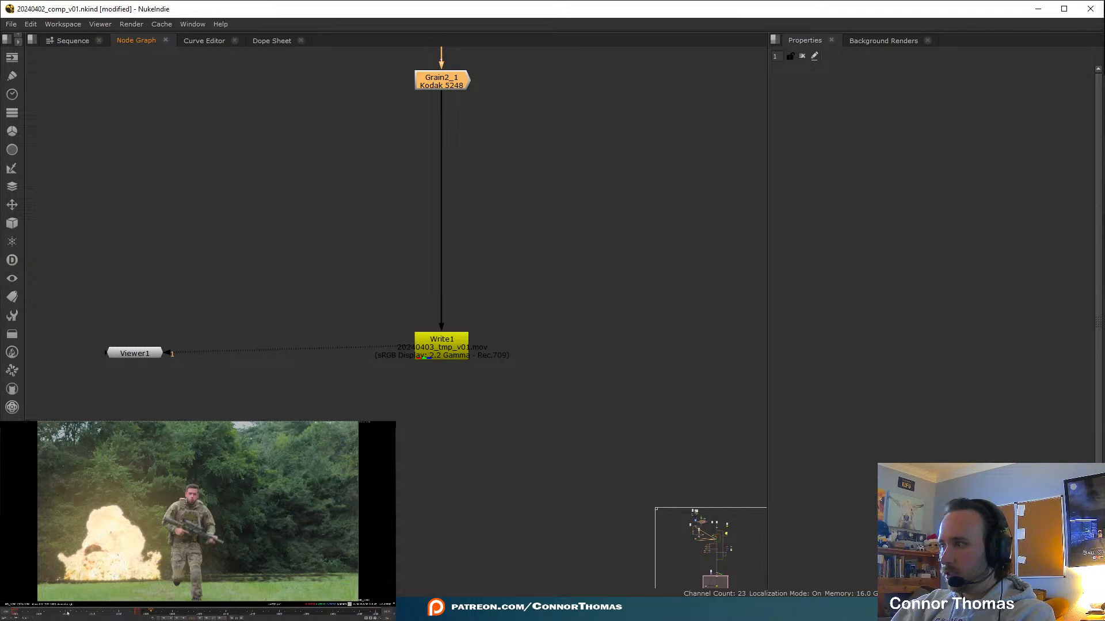
click(23, 614)
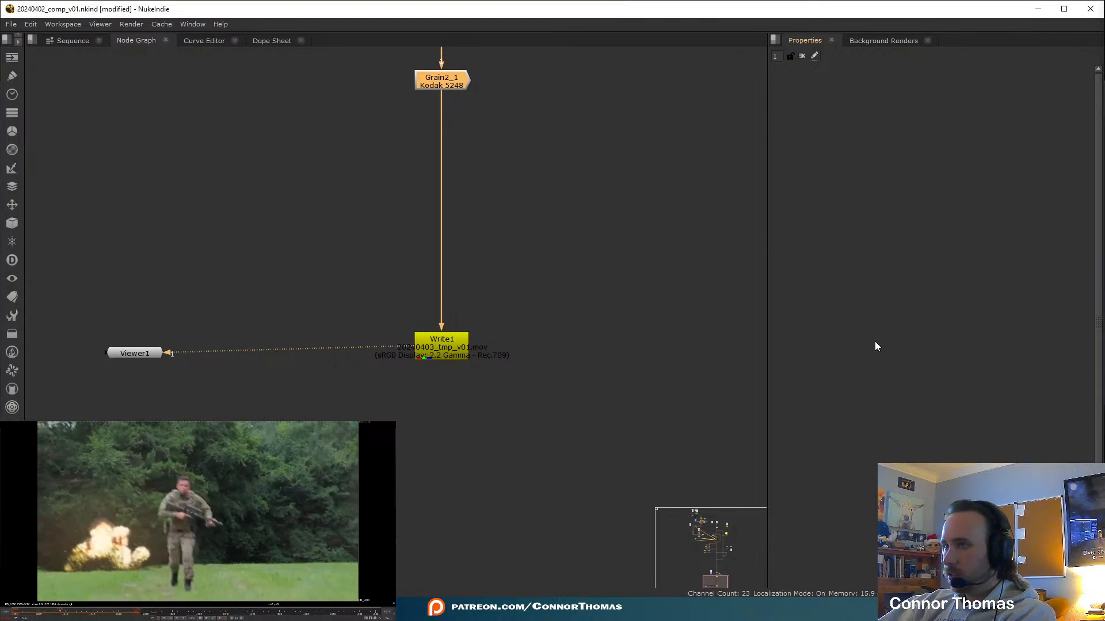
key(k)
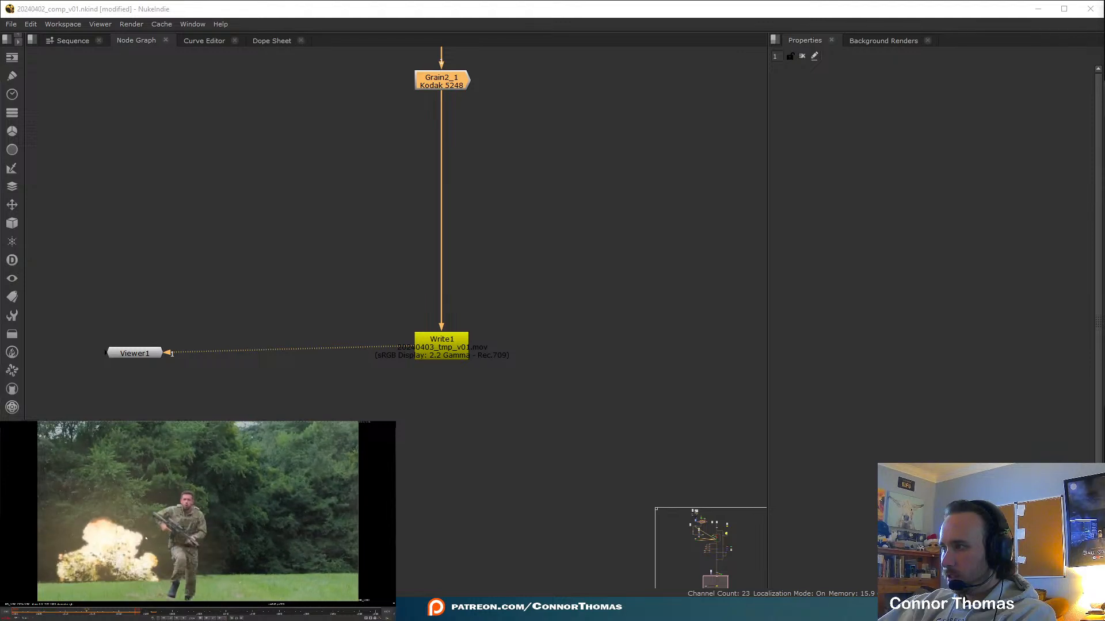
Set the mix of Merge15, the masked merge below Blur3, to 0.365
middle_drag(489, 138, 596, 278)
middle_drag(461, 57, 509, 371)
scroll(477, 201, down, 3)
middle_drag(491, 145, 454, 303)
scroll(466, 144, up, 3)
middle_drag(430, 112, 455, 276)
scroll(435, 320, up, 1)
middle_drag(433, 320, 476, 275)
click(345, 364)
double_click(345, 364)
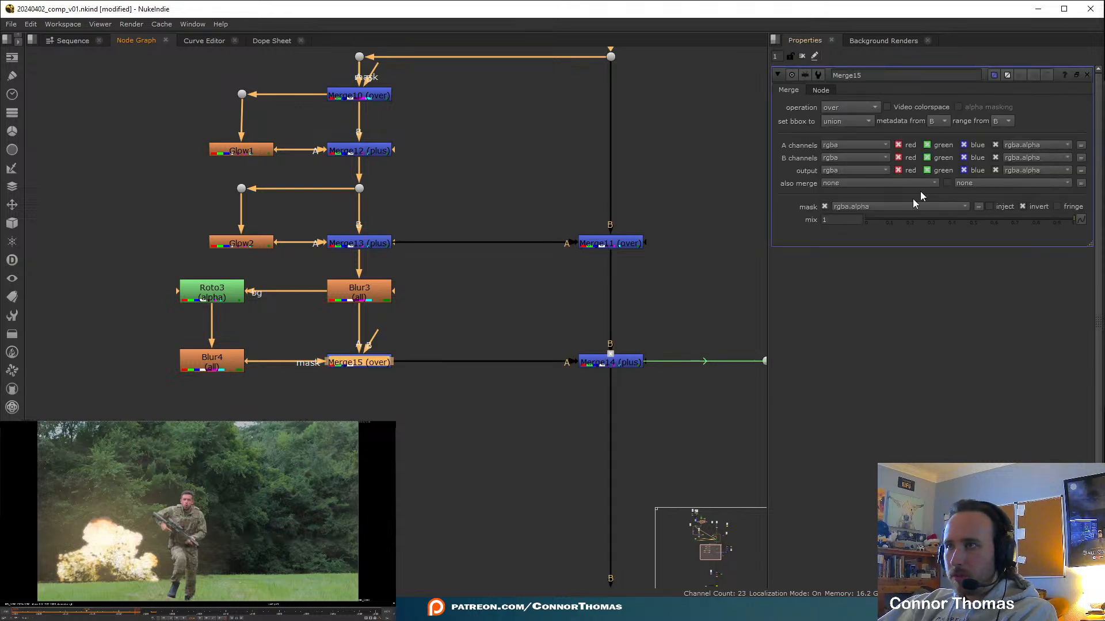
click(944, 220)
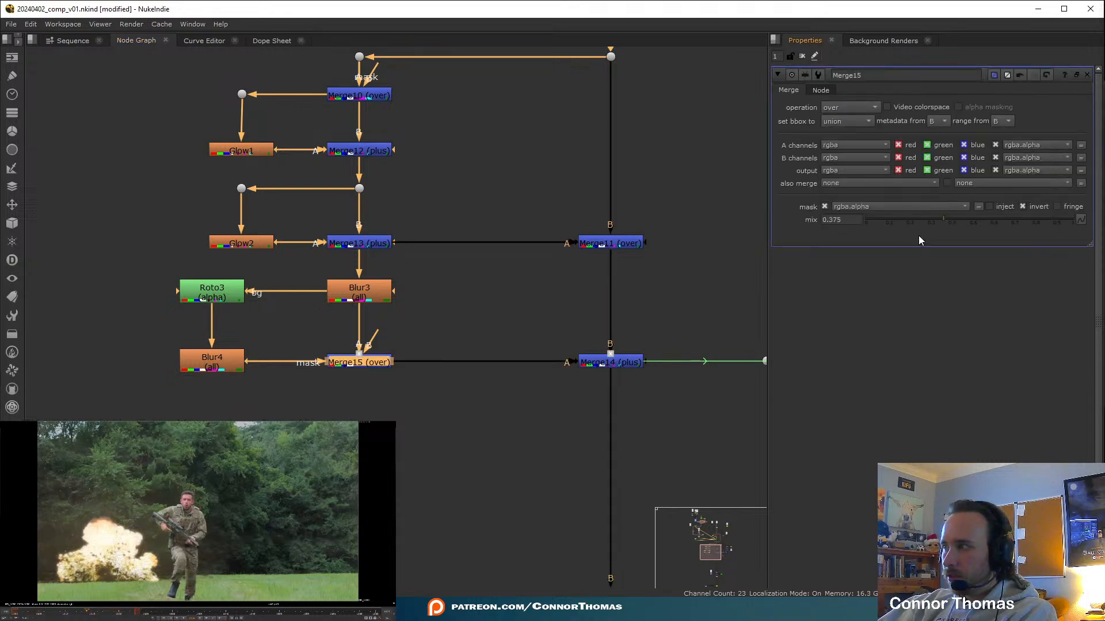
click(957, 220)
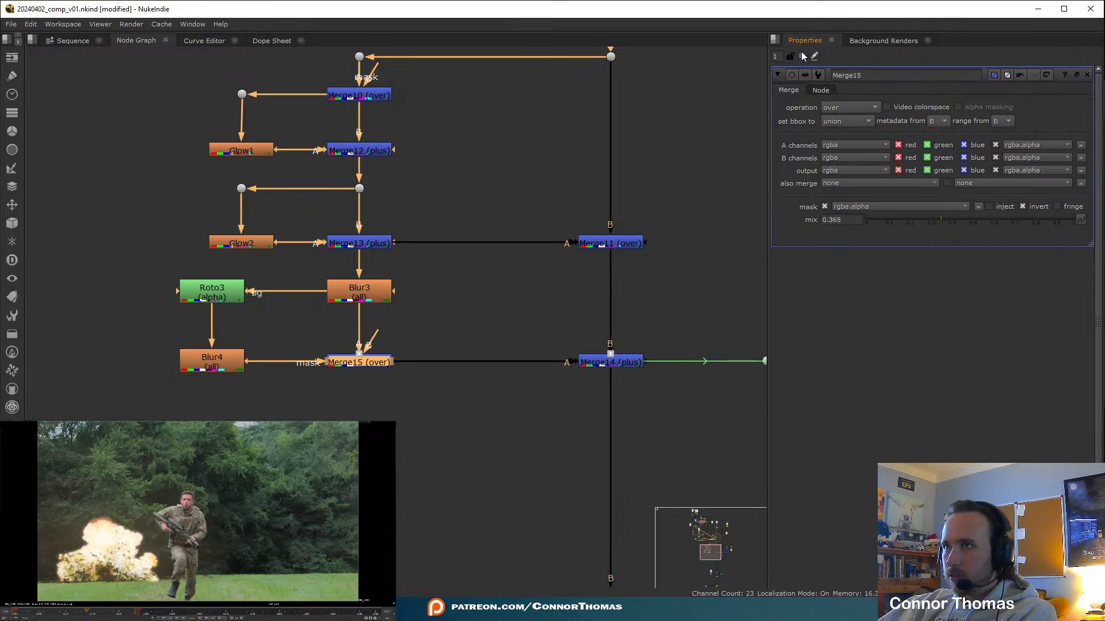
Check the properties of Merge14, the plus merge fed by Merge15, and close them
middle_drag(555, 311, 365, 240)
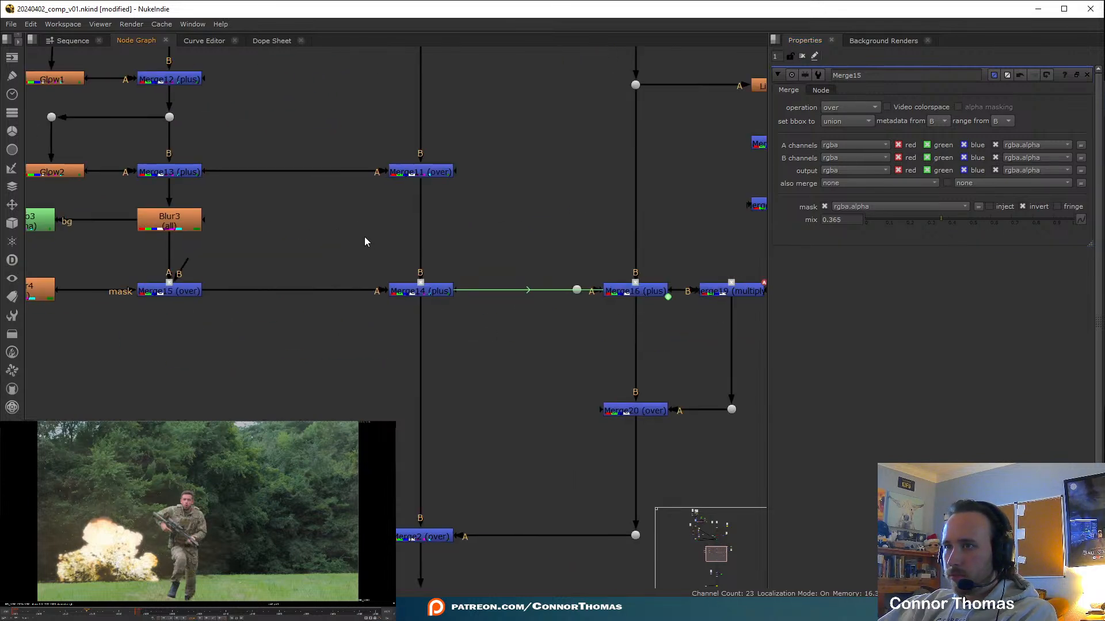
click(443, 295)
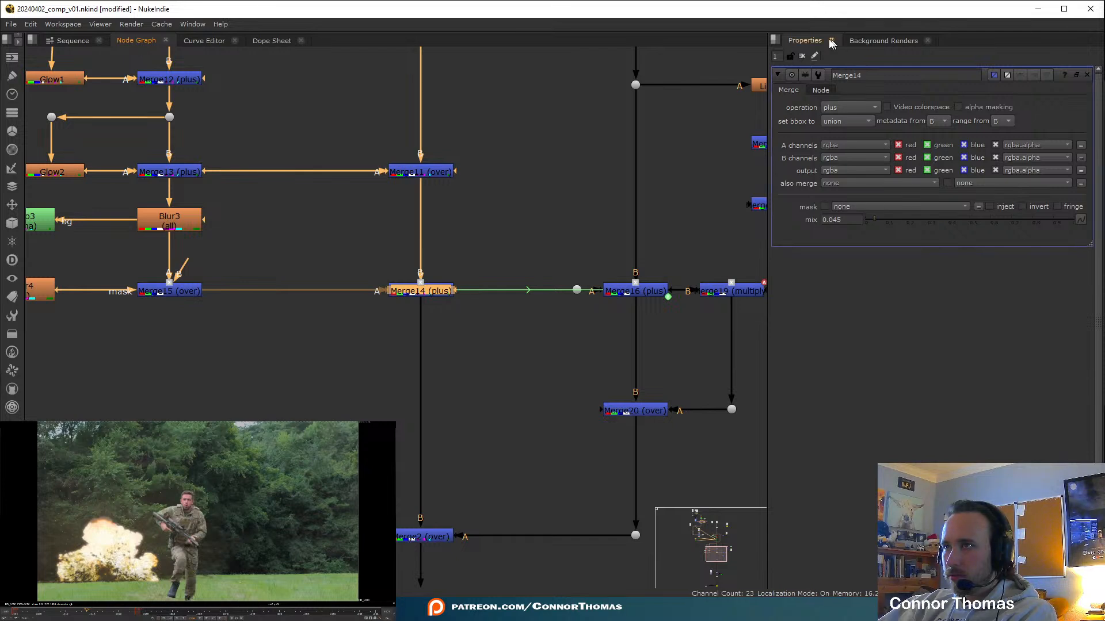
click(802, 56)
Move Card2 down in the Read7 gas explosion branch to make room below OFlow4
middle_drag(369, 253, 495, 282)
middle_drag(521, 154, 504, 319)
middle_drag(477, 192, 545, 461)
scroll(545, 454, down, 3)
middle_drag(438, 384, 414, 235)
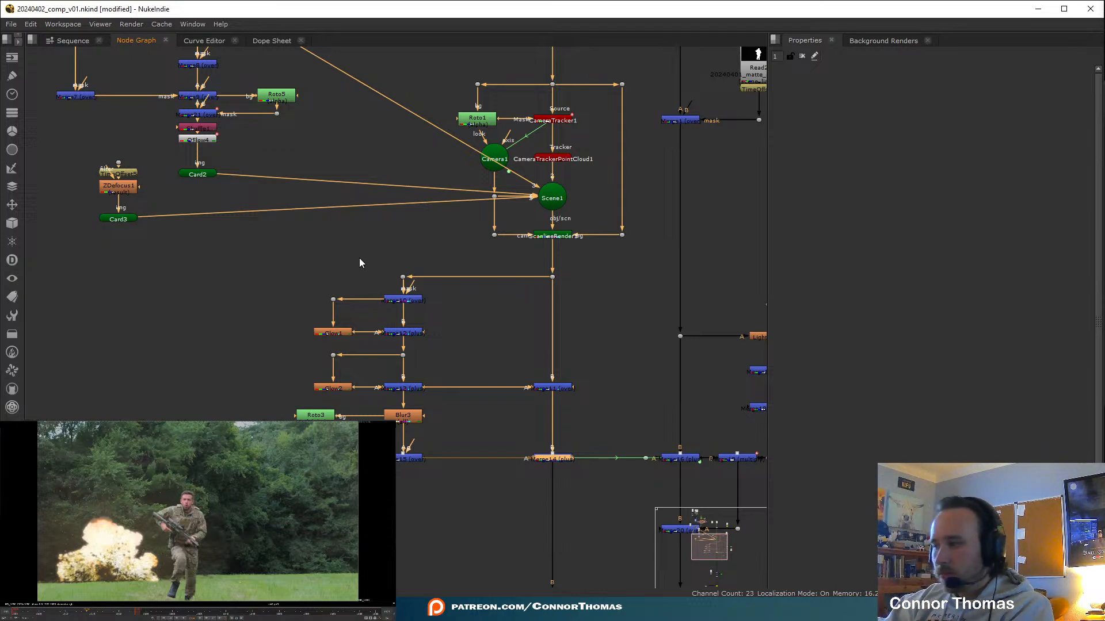
middle_drag(314, 192, 490, 436)
scroll(374, 415, up, 3)
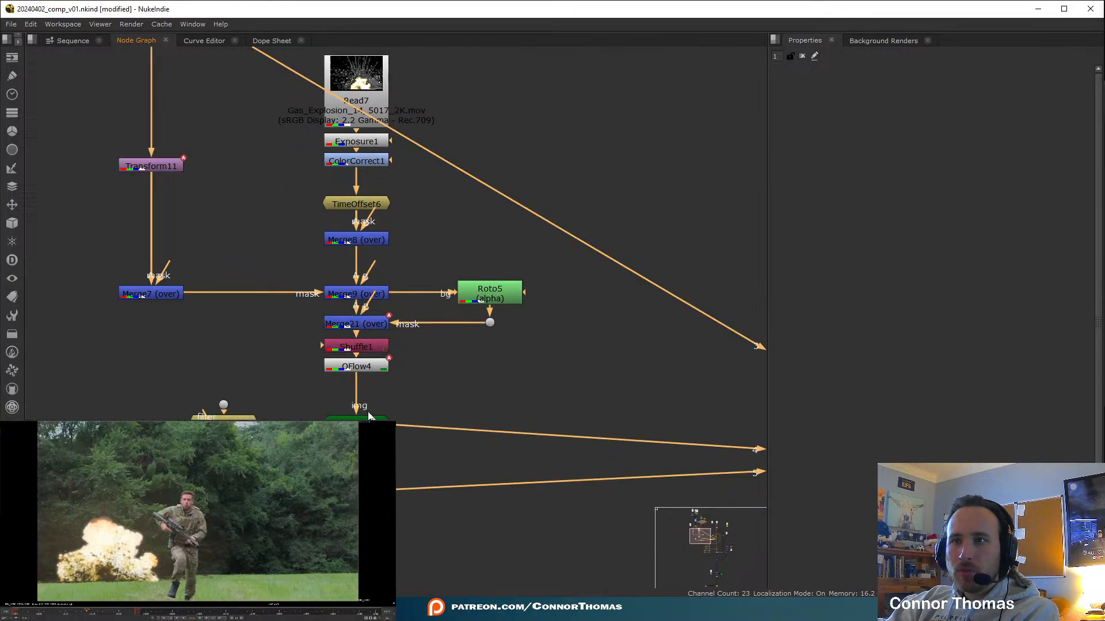
click(363, 370)
drag(362, 425, 362, 459)
Add a Blur node after OFlow4 and set its size to 9
click(374, 367)
key(Tab)
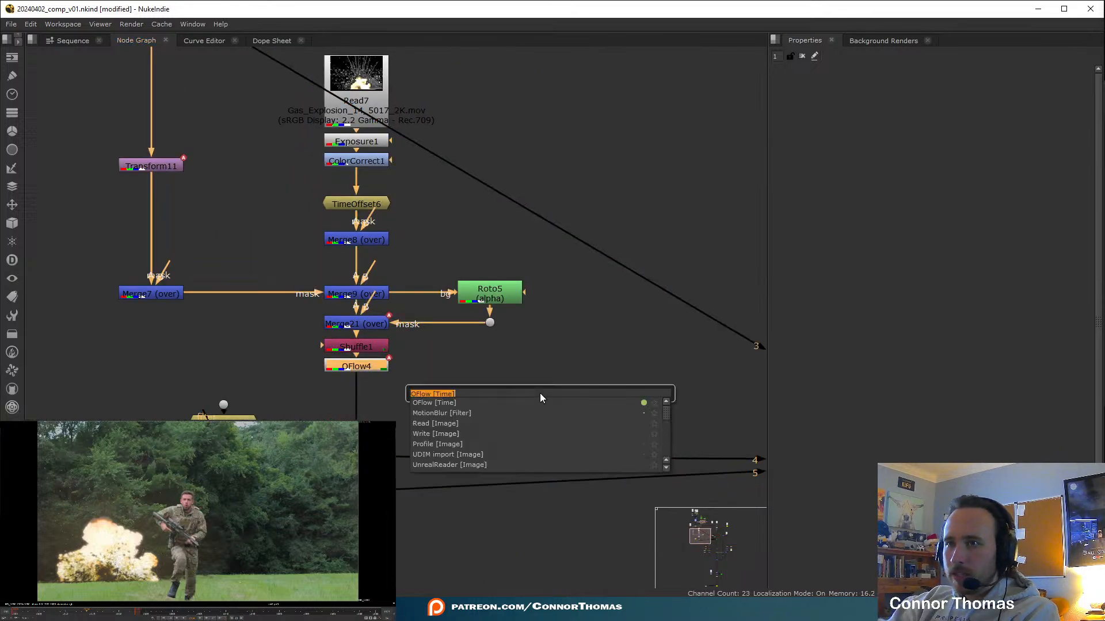
text(blur)
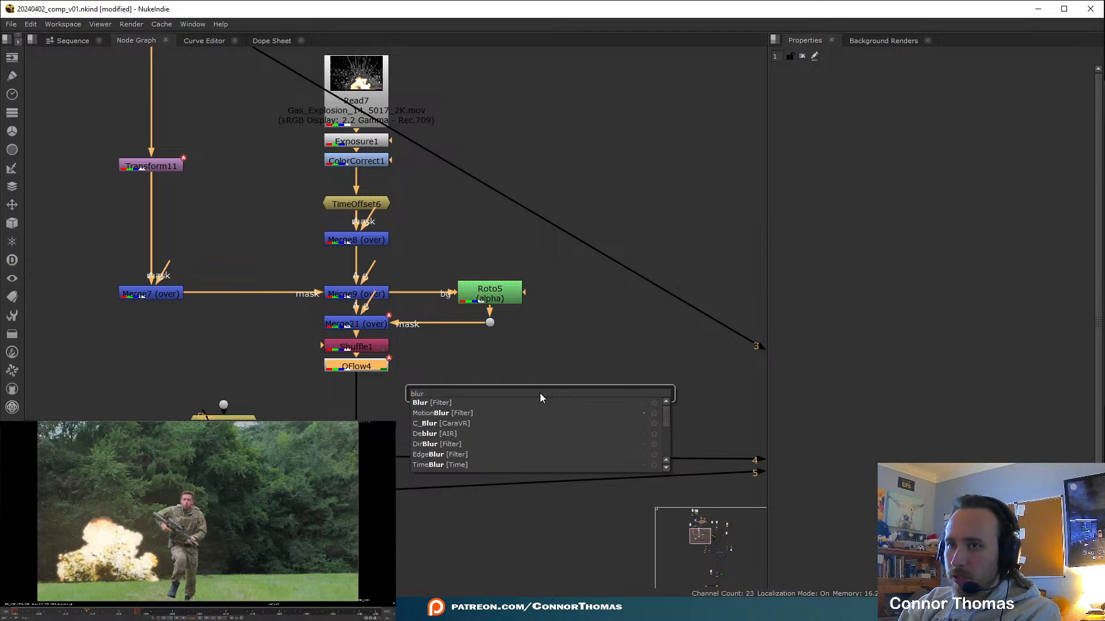
key(Return)
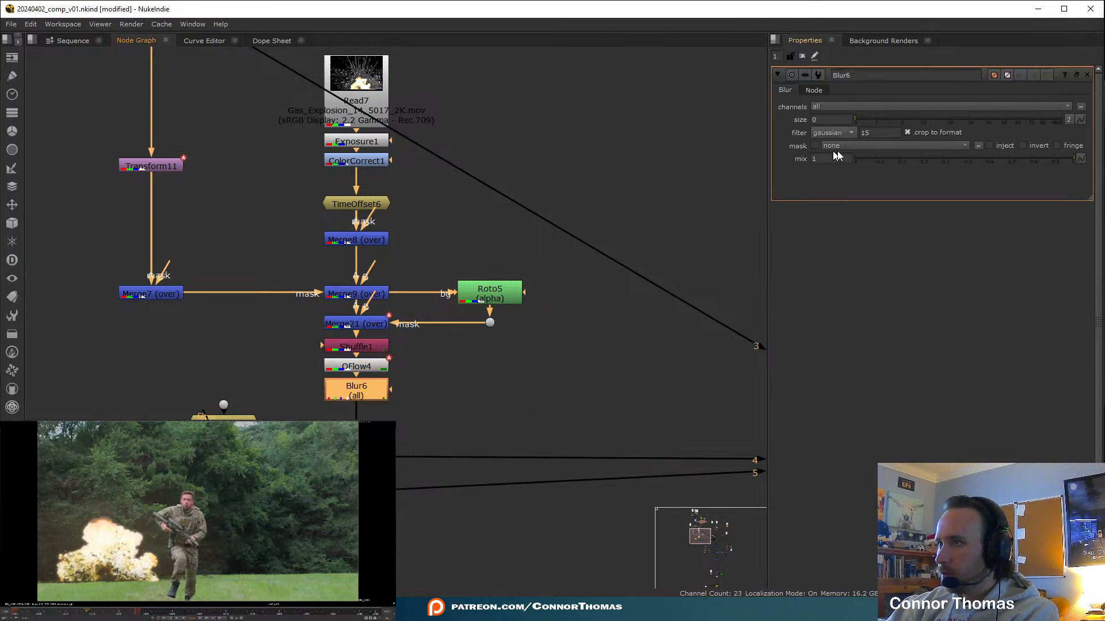
click(911, 119)
click(907, 119)
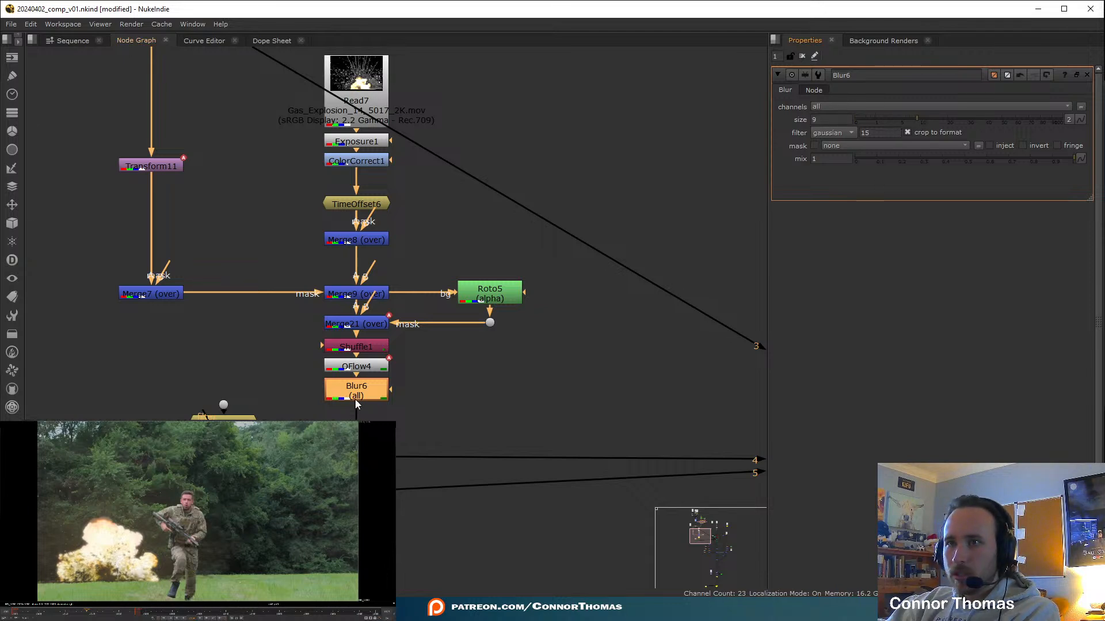
Add an EdgeBlur node after Blur6 and align it beneath that node
key(Tab)
text(edge)
key(Return)
drag(661, 354, 323, 413)
click(319, 415)
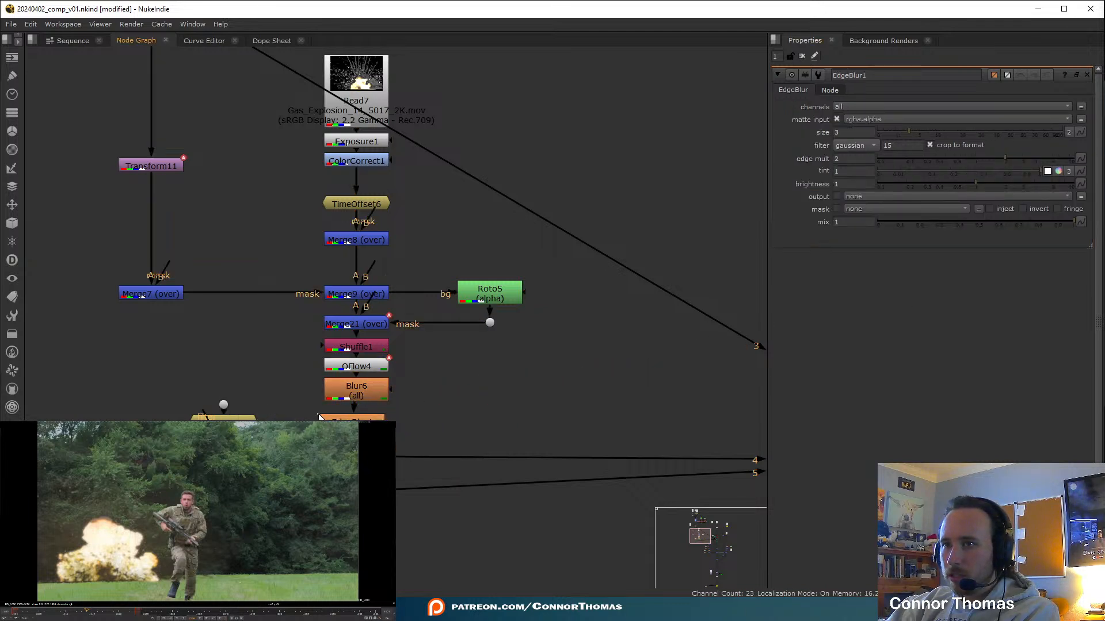
Set EdgeBlur1's size to 4 and its brightness to 1.12
click(943, 133)
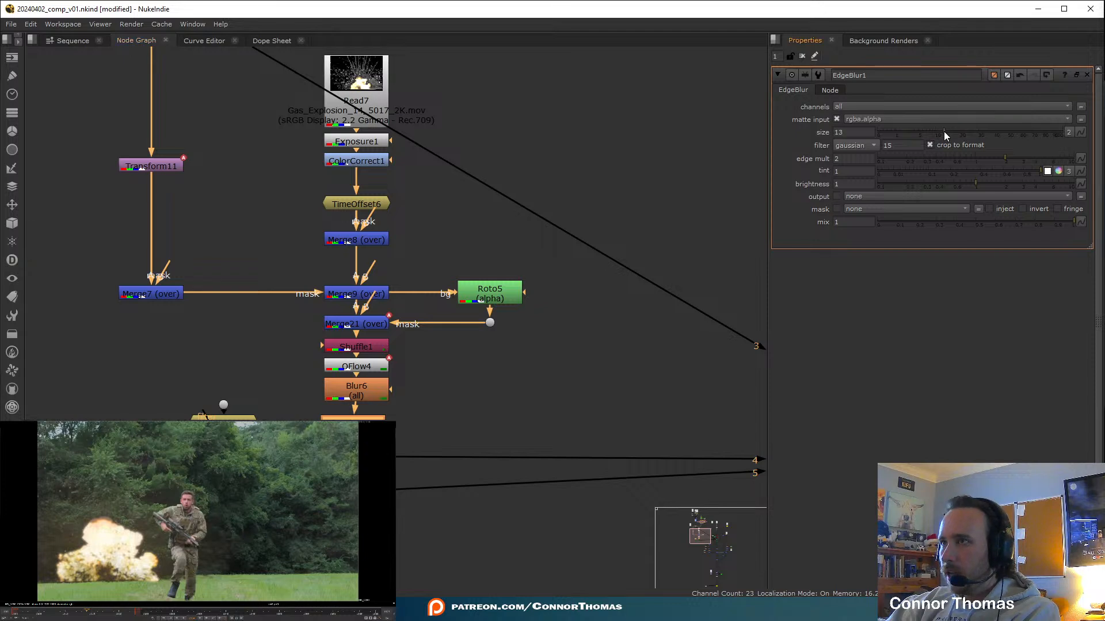
click(914, 132)
click(886, 131)
click(913, 133)
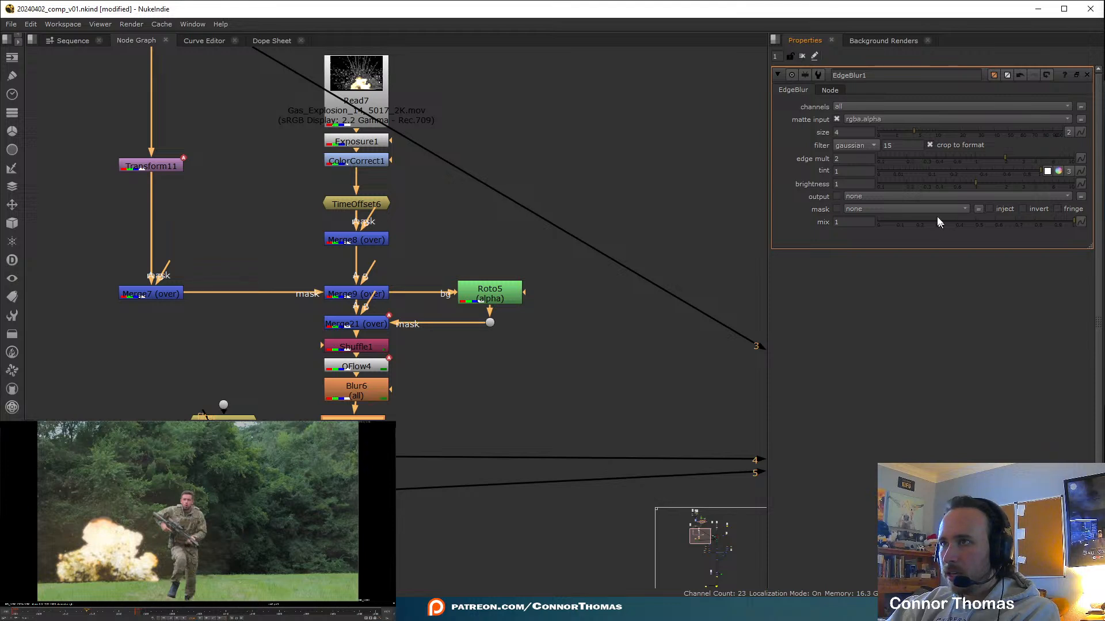
click(982, 185)
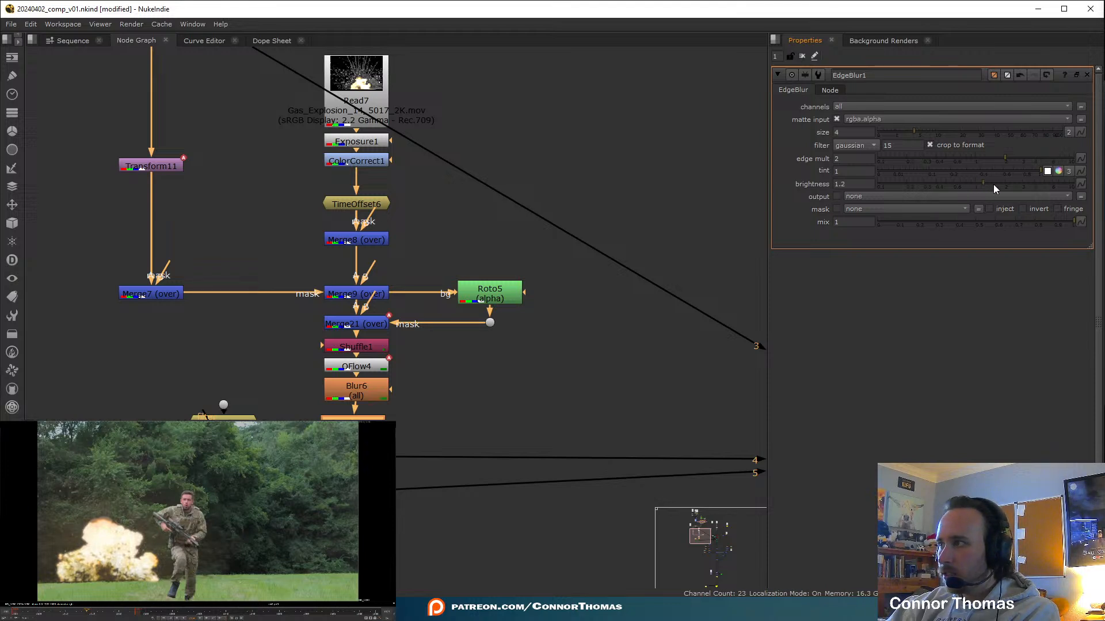
mouse_move(995, 184)
mouse_down()
mouse_move(1008, 184)
mouse_move(979, 185)
mouse_up()
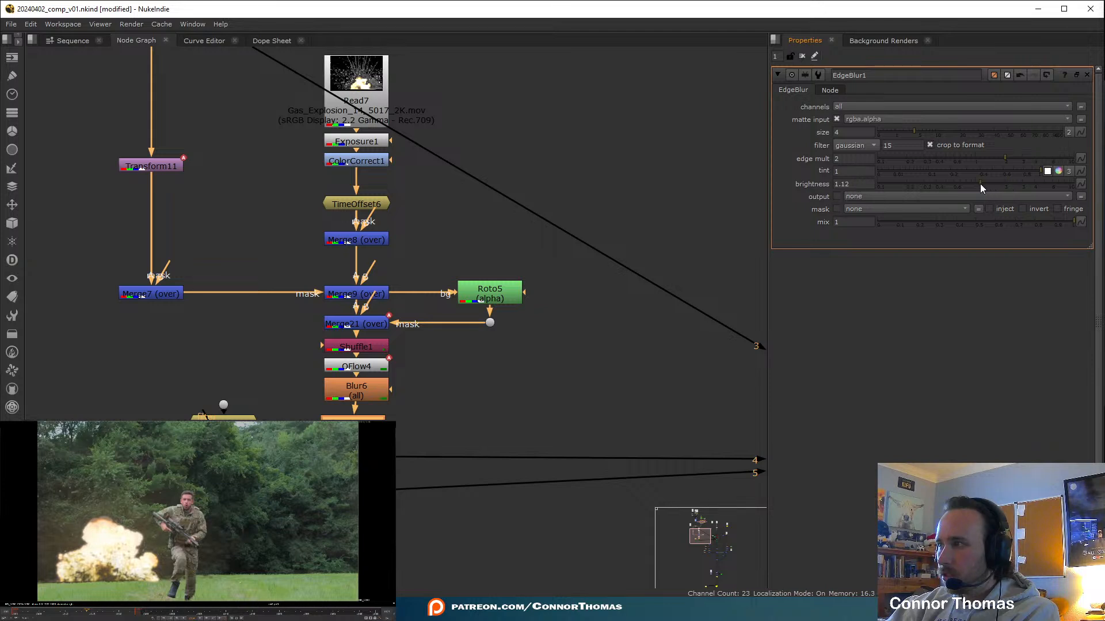
Disable Blur6 and toggle EdgeBlur1's disabled state to compare the explosion's edges
click(359, 391)
key(d)
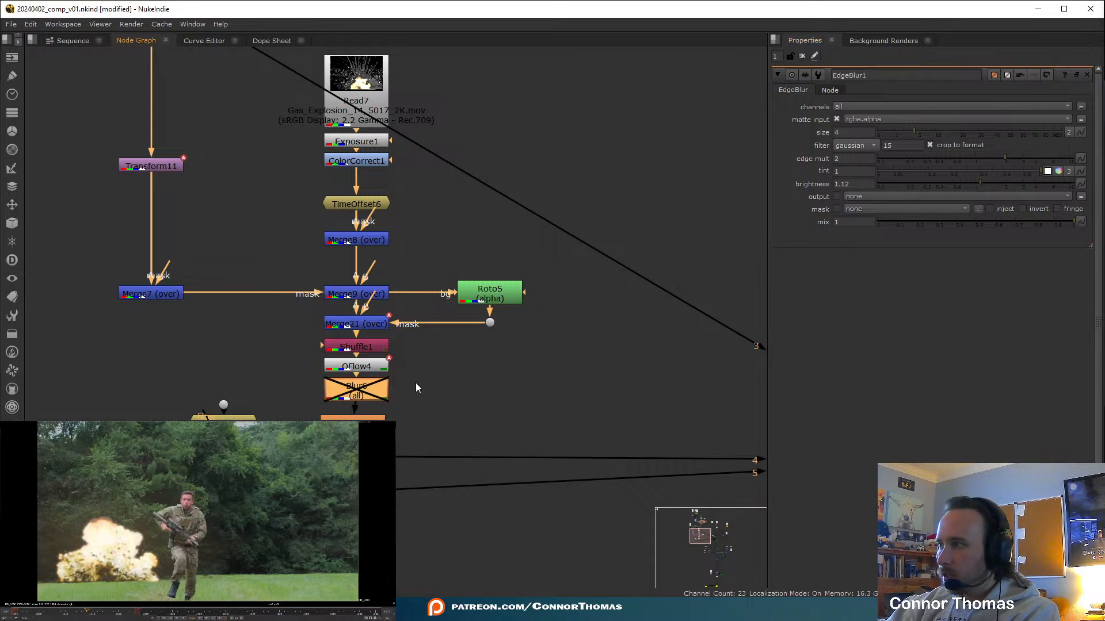
click(716, 405)
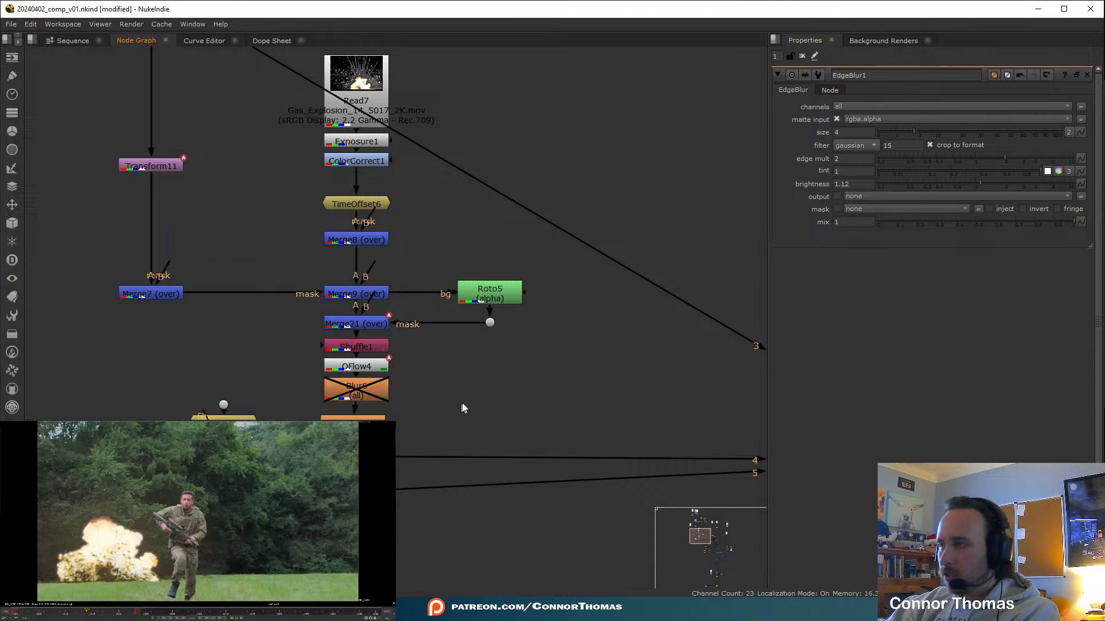
click(353, 427)
key(d)
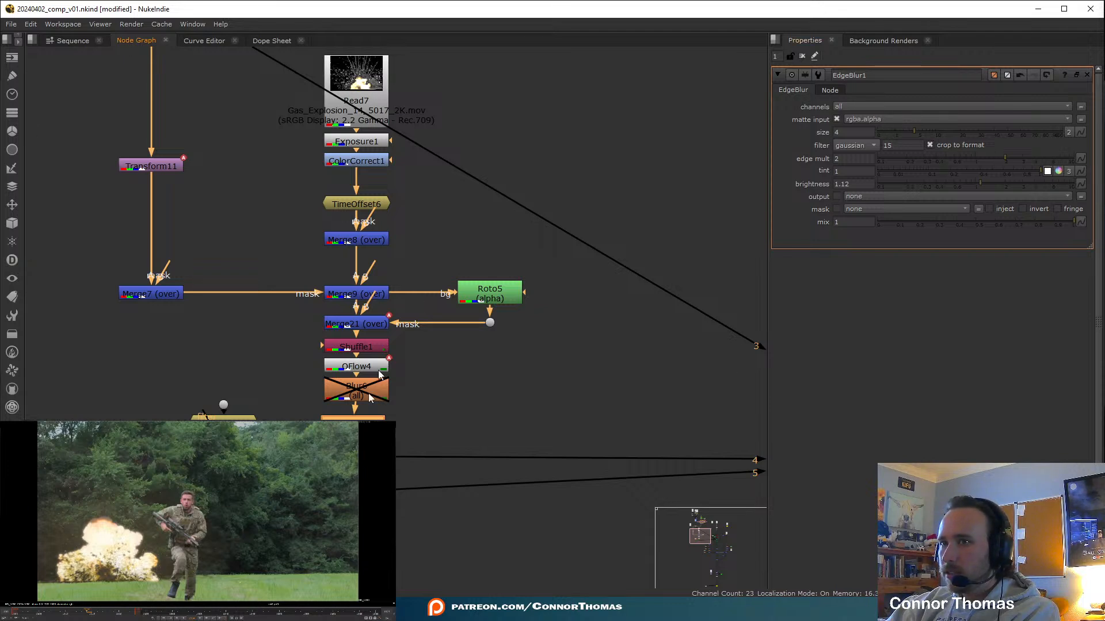
Set EdgeBlur1's size to 4.6 and its brightness to 1.6
drag(914, 131, 917, 130)
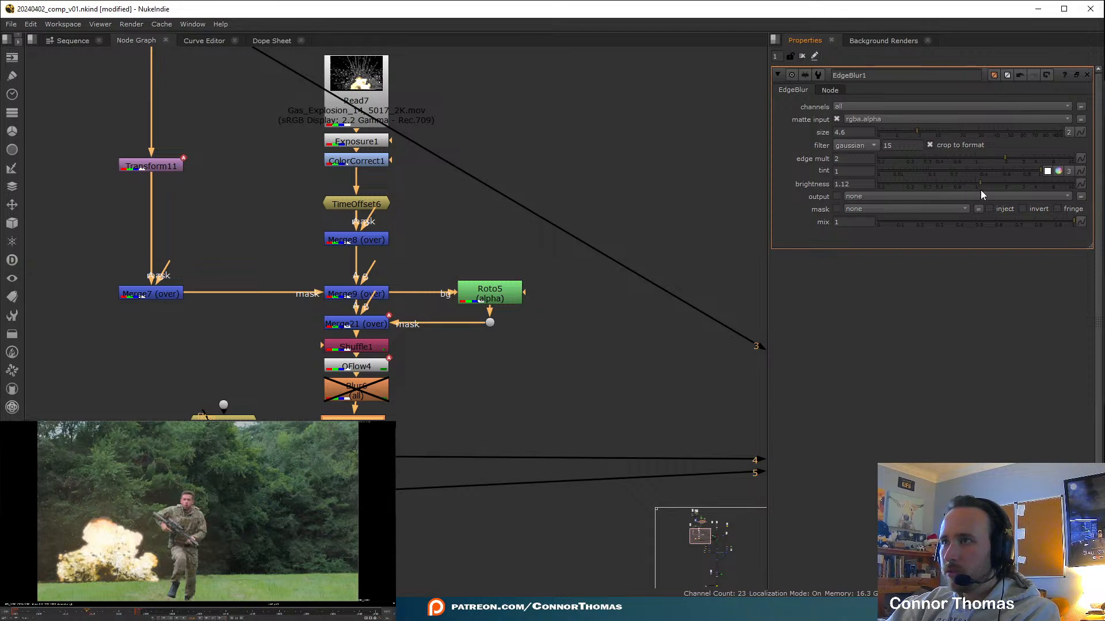
drag(993, 181, 995, 179)
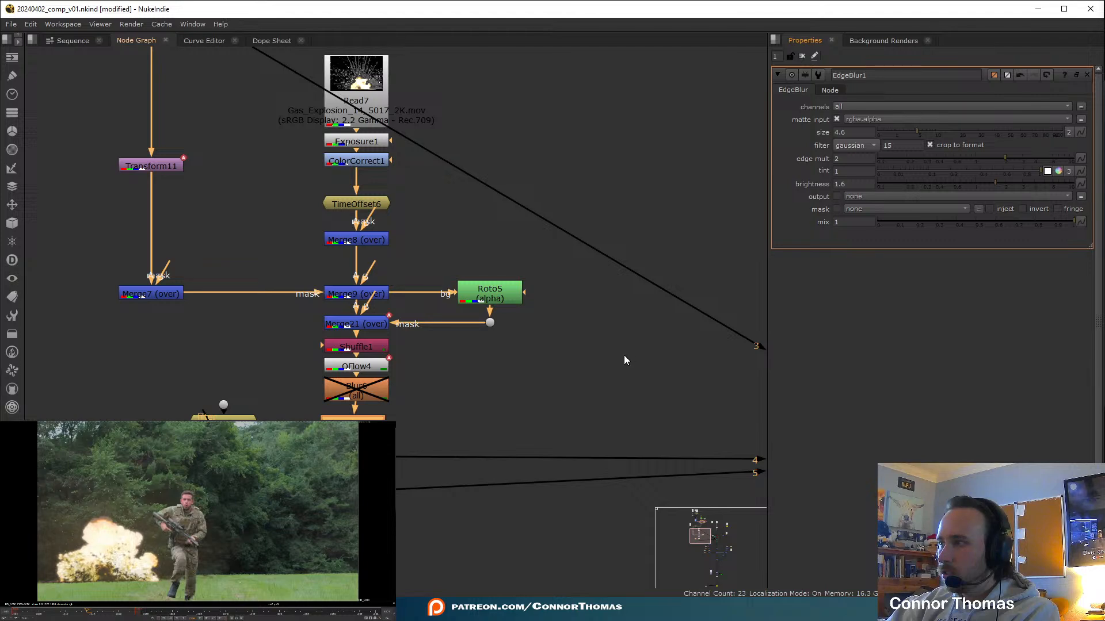
Compare the explosion's detail close up between viewer inputs 1 and 2, and review the full shot from its start
scroll(70, 568, up, 5)
middle_drag(70, 568, 126, 534)
key(1)
key(2)
key(1)
key(2)
key(1)
key(2)
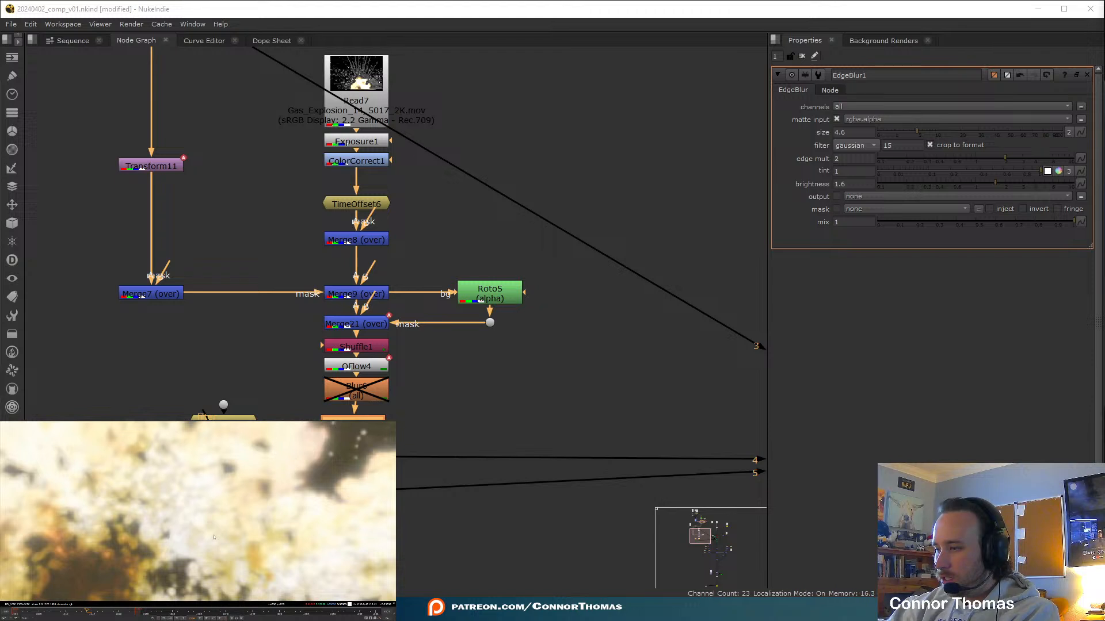
key(f)
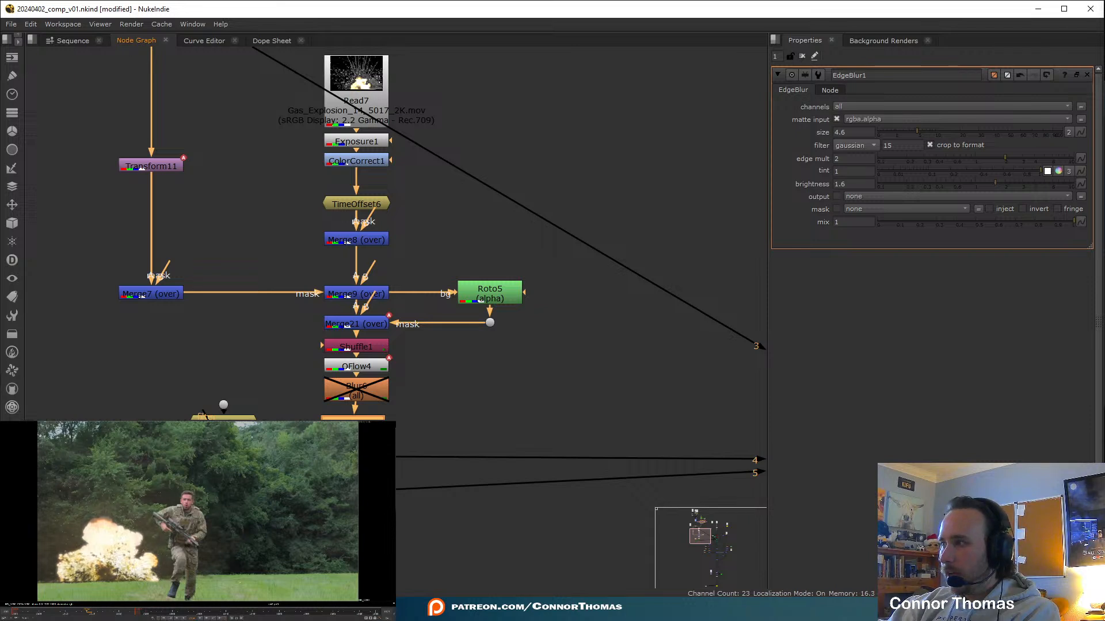
click(18, 613)
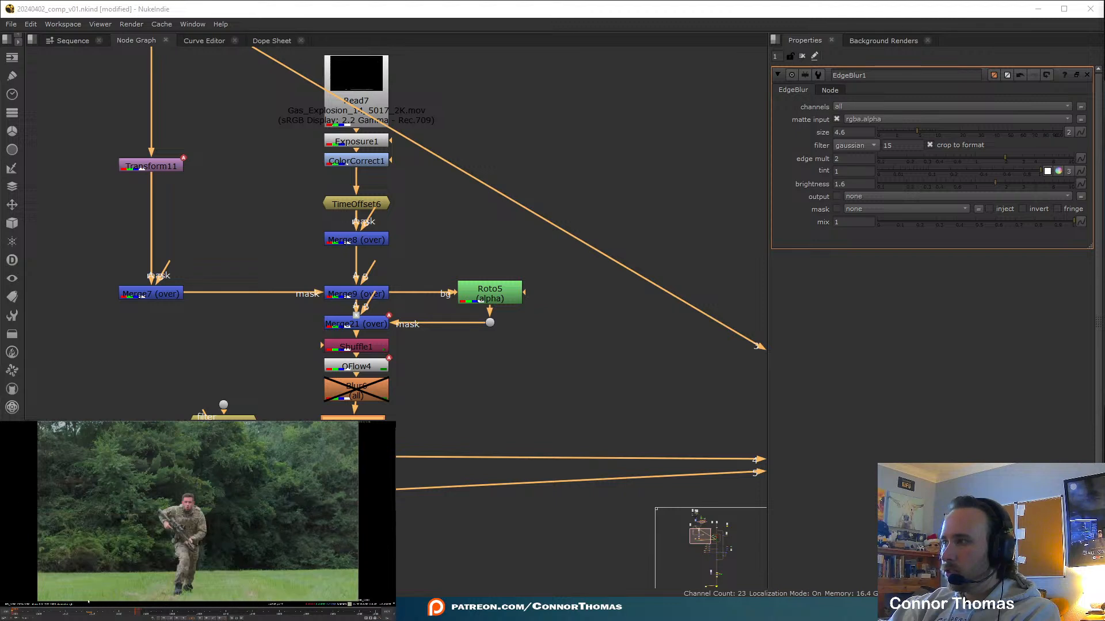
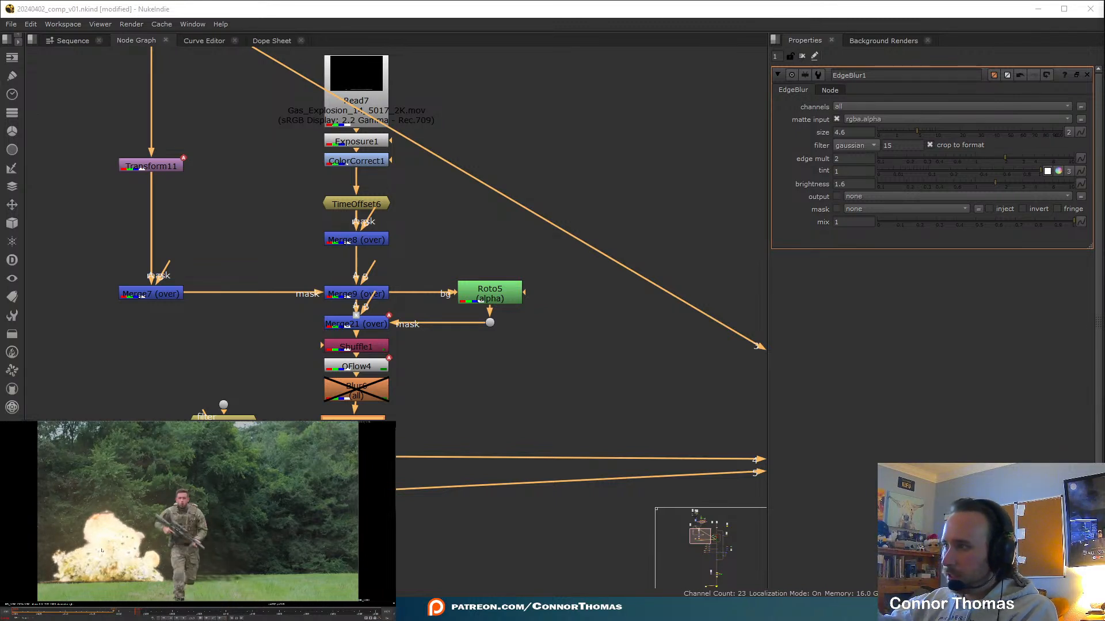
Close the open node properties, delete the disabled Blur6 node and move EdgeBlur1 up into its place
click(802, 56)
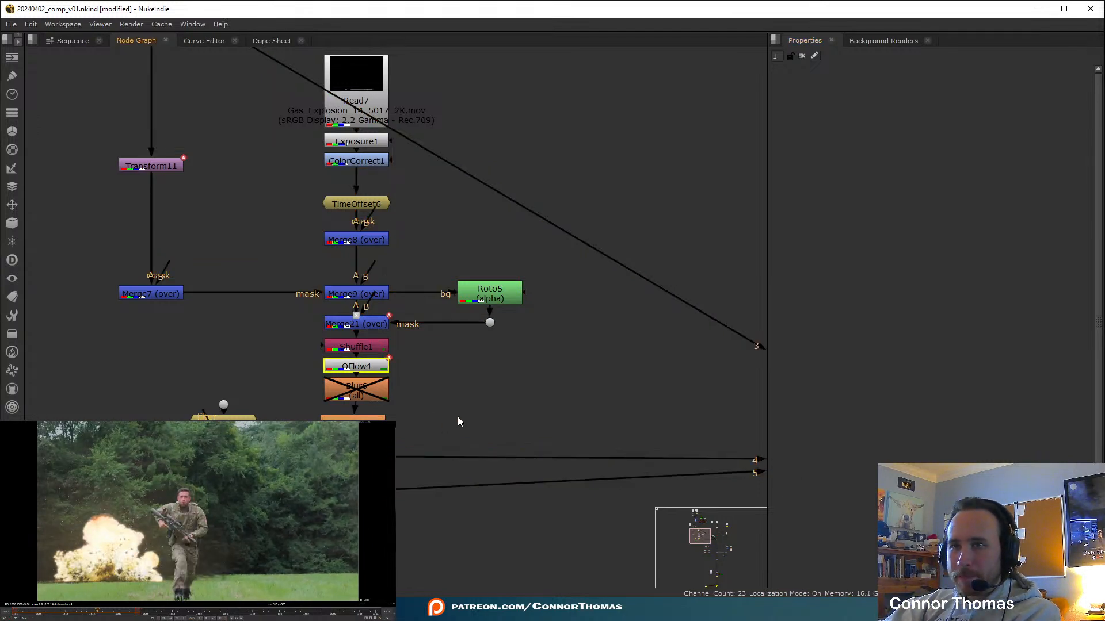
click(356, 394)
key(Delete)
drag(362, 430, 366, 408)
click(481, 394)
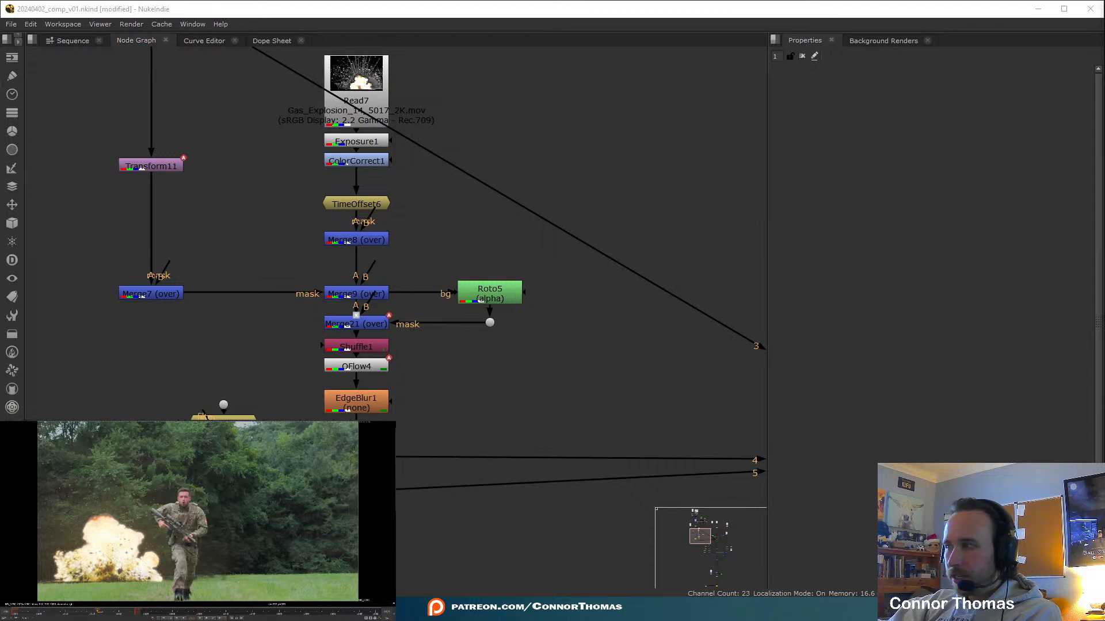
Place EdgeBlur1 directly beneath OFlow4 and save the script
click(202, 413)
mouse_move(38, 614)
mouse_down()
mouse_move(64, 615)
mouse_move(42, 615)
mouse_up()
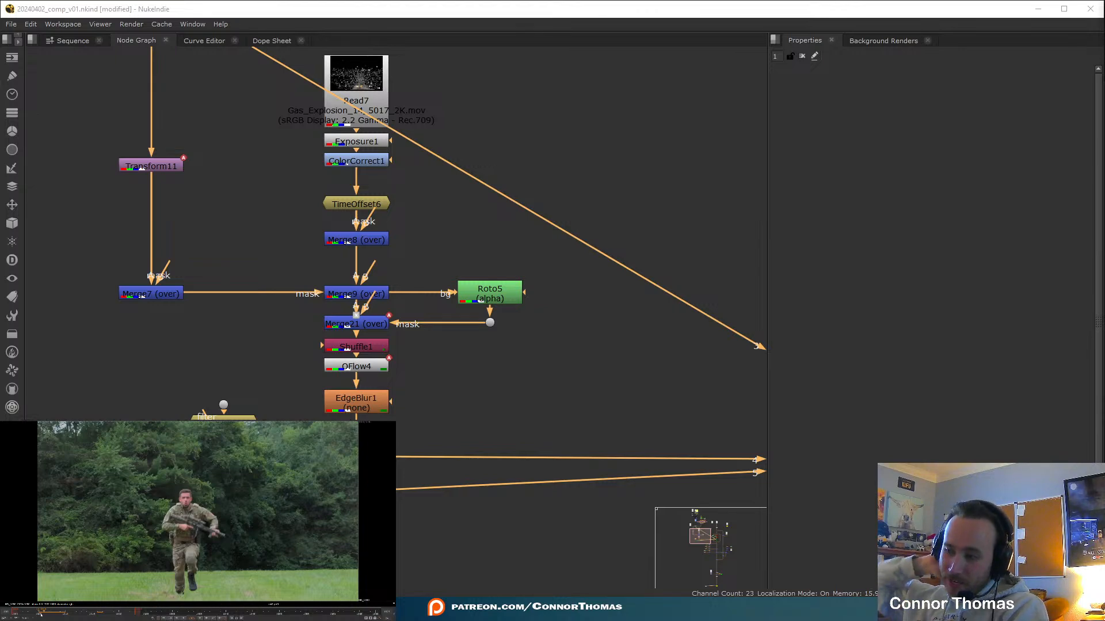
click(613, 385)
scroll(586, 135, down, 2)
middle_drag(578, 138, 545, 290)
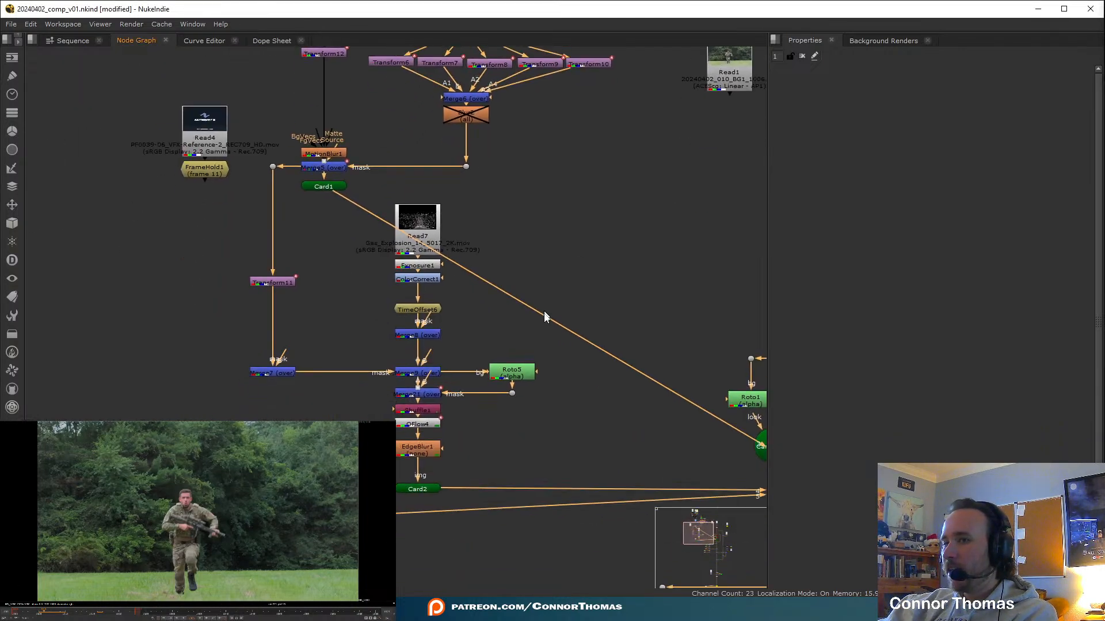
middle_drag(481, 453, 459, 429)
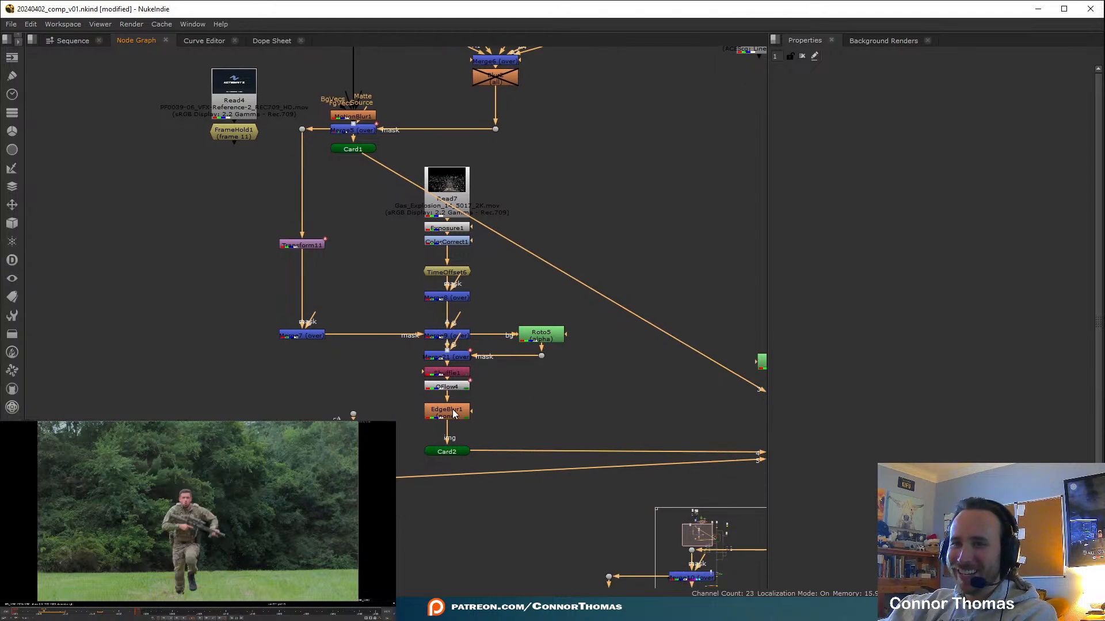
drag(452, 409, 457, 402)
key(ctrl+s)
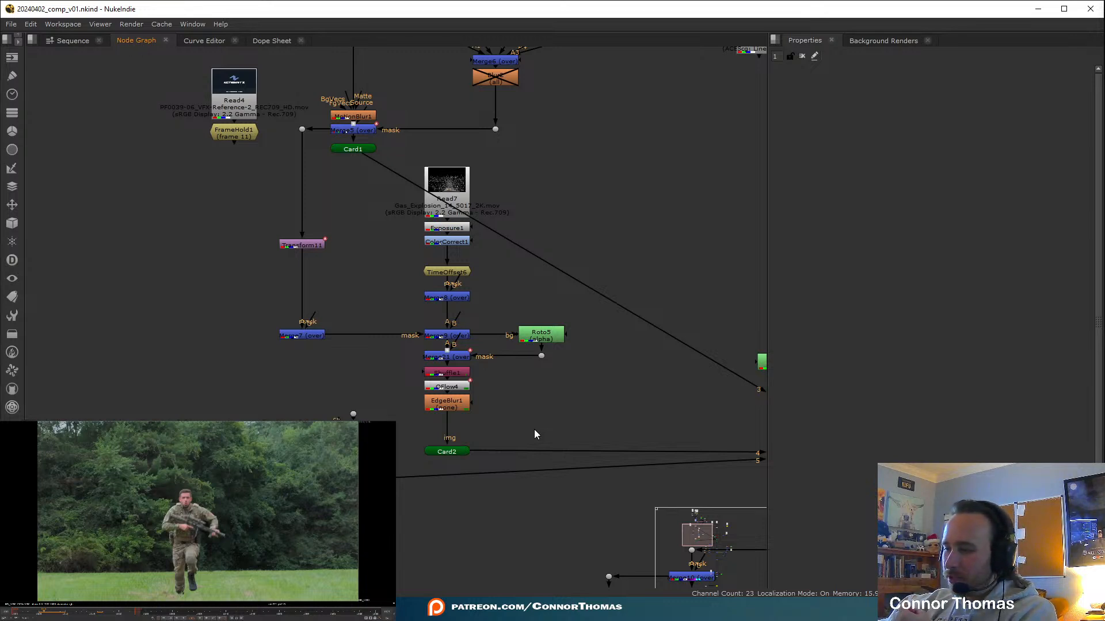
Move the Merge21 to EdgeBlur1 nodes up closer beneath Merge9 and align the dot under Roto5 with Merge21
alt+middle_drag(434, 404, 550, 435)
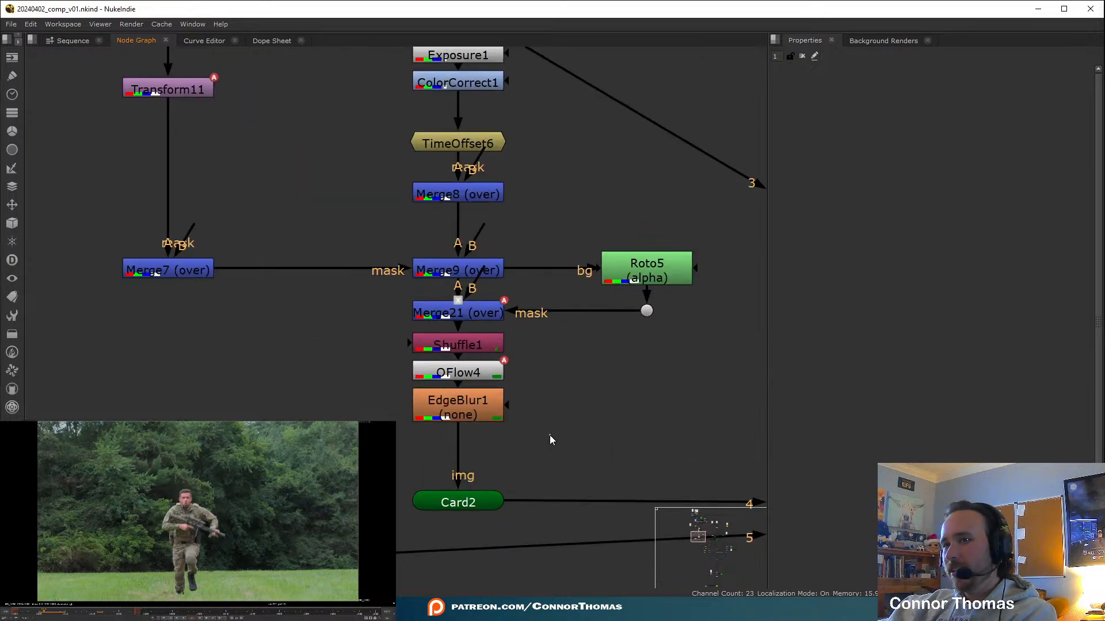
middle_drag(584, 388, 555, 430)
alt+middle_drag(555, 431, 511, 420)
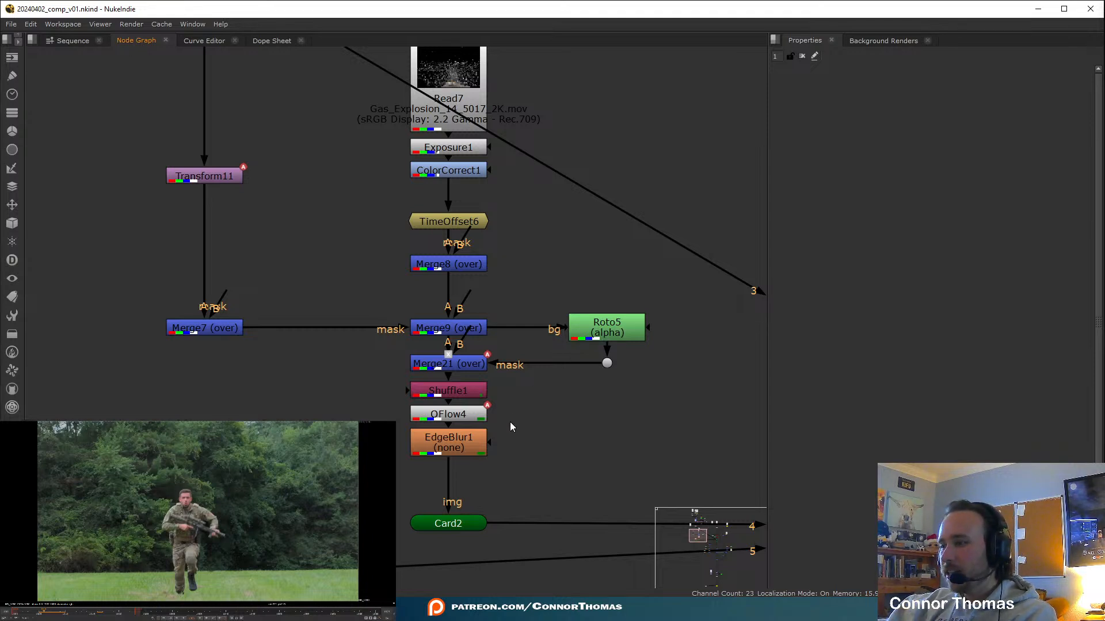
scroll(502, 350, down, 3)
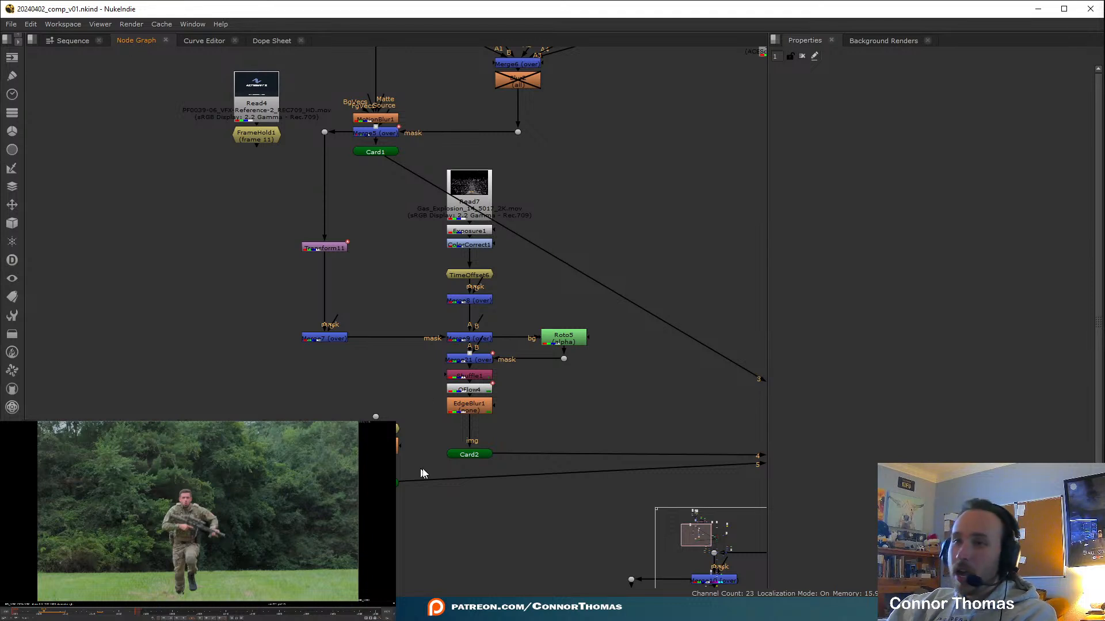
scroll(486, 426, up, 3)
drag(535, 432, 364, 299)
drag(462, 314, 462, 306)
click(603, 382)
drag(616, 312, 616, 306)
click(584, 379)
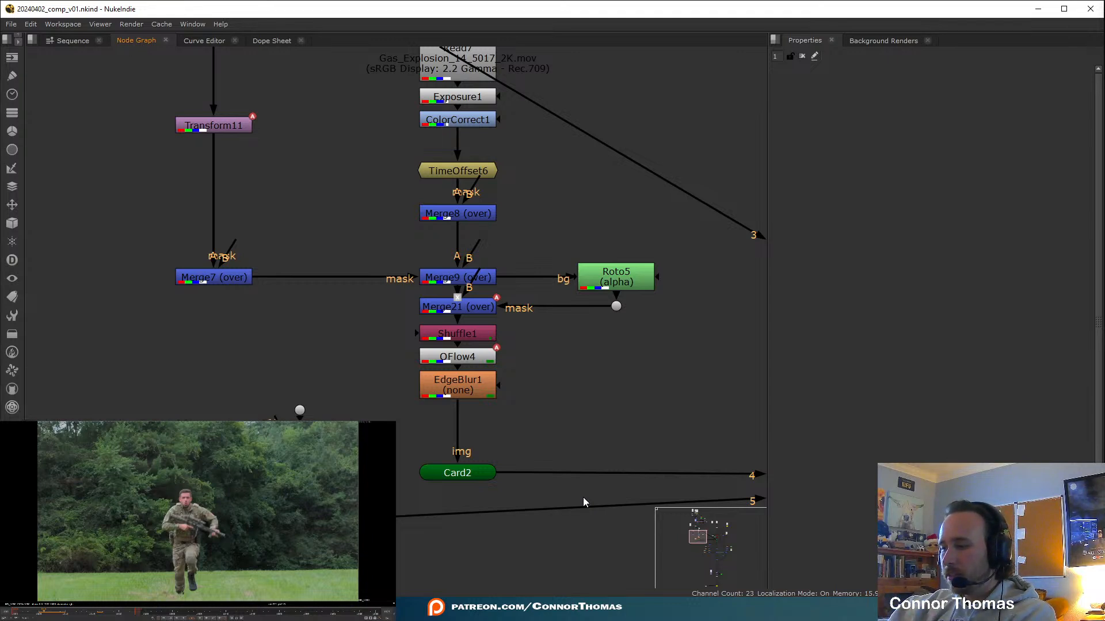
key(ctrl+a)
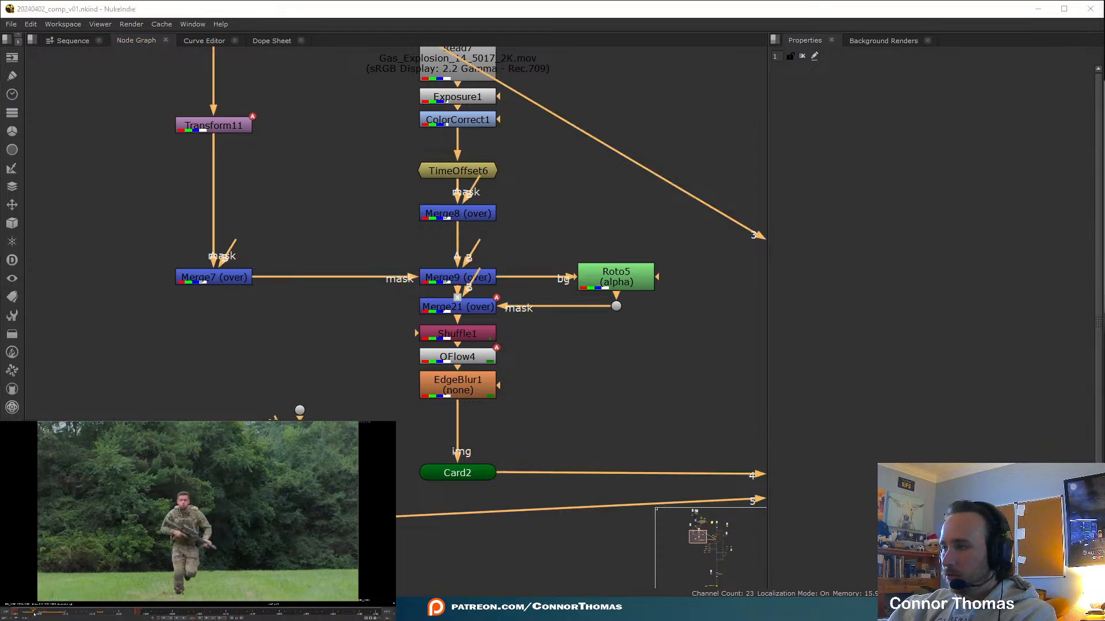
key(f)
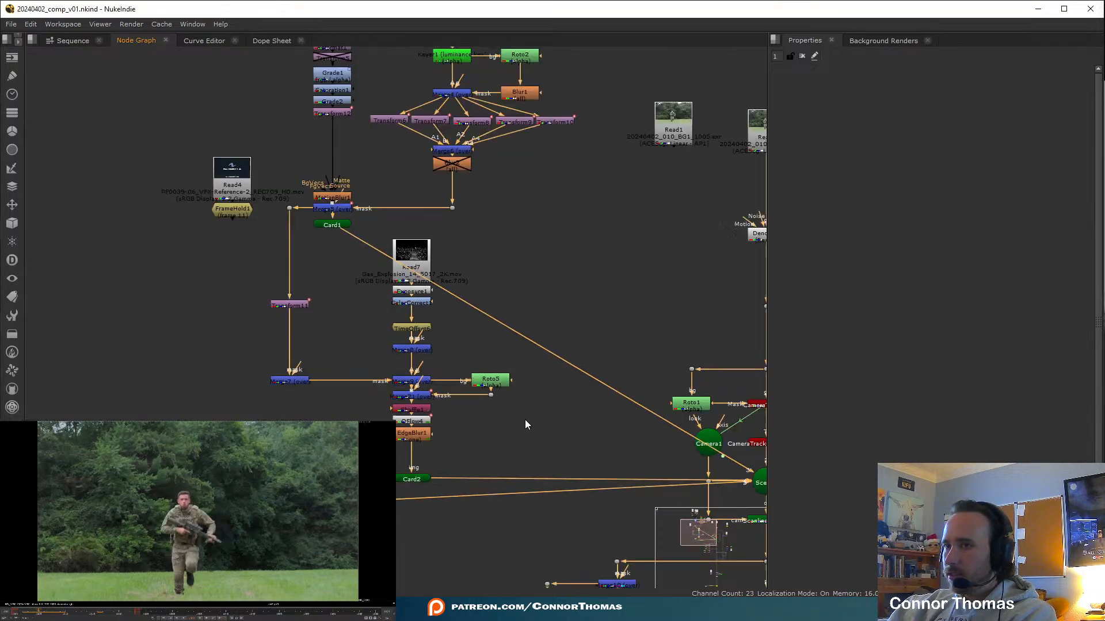
middle_drag(733, 443, 530, 266)
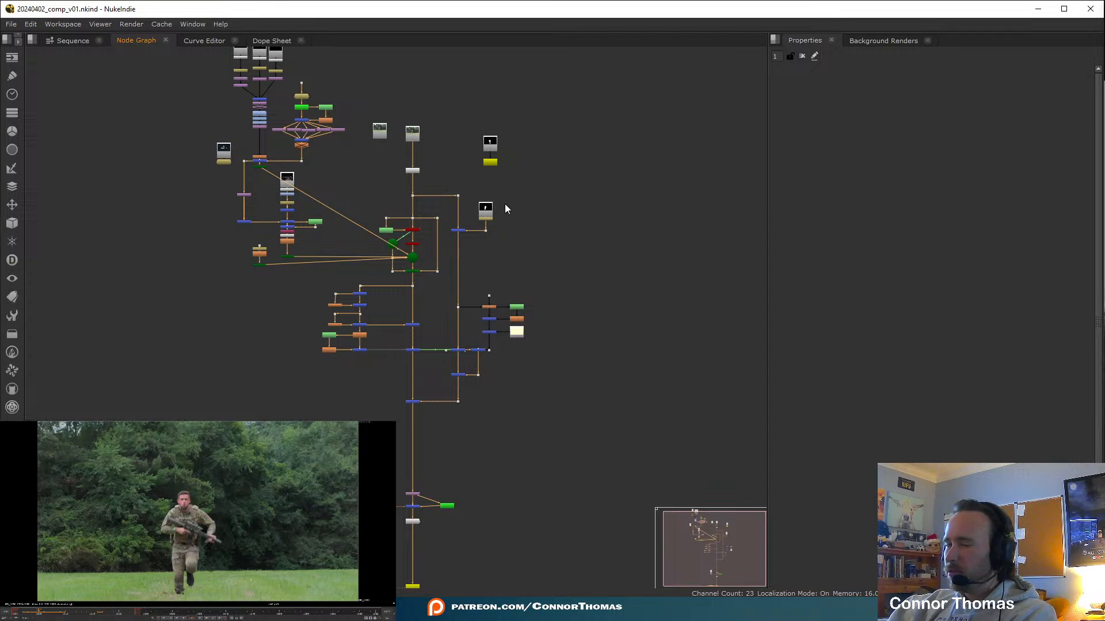
scroll(462, 207, up, 5)
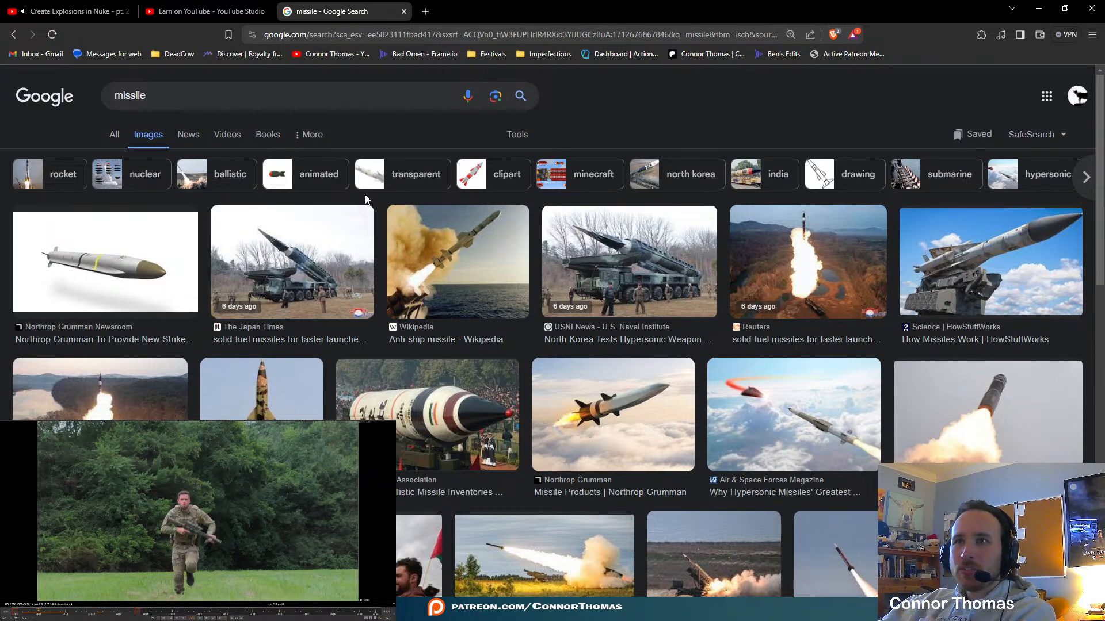
In the browser's missile image results, open the Scientific American launch photo and save it to Downloads as a WEBP file
scroll(377, 279, down, 3)
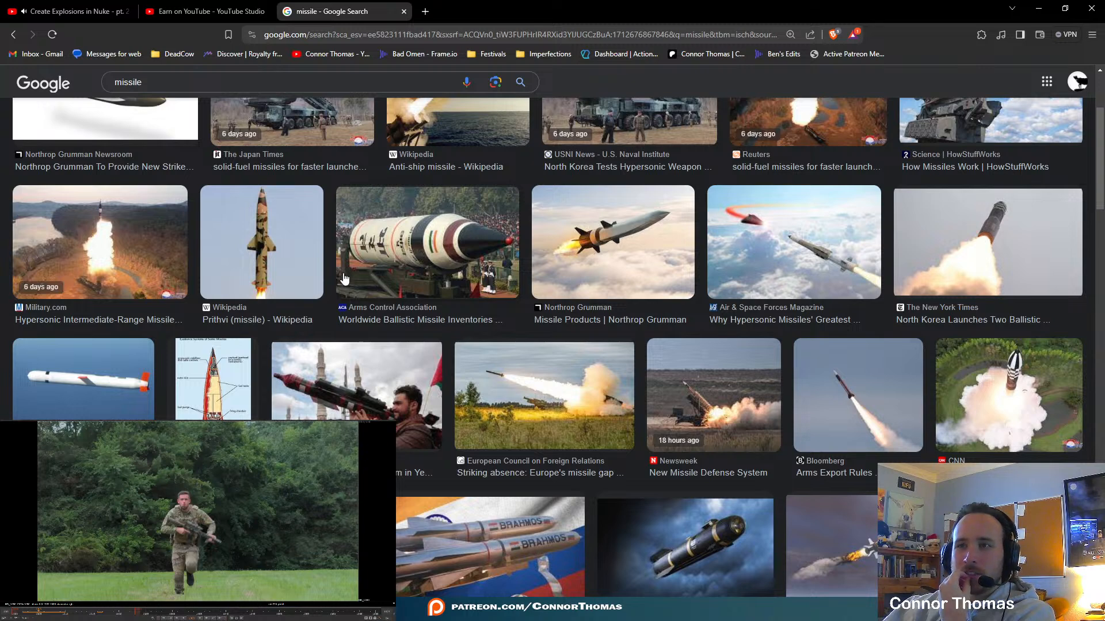
scroll(344, 279, down, 1)
click(544, 369)
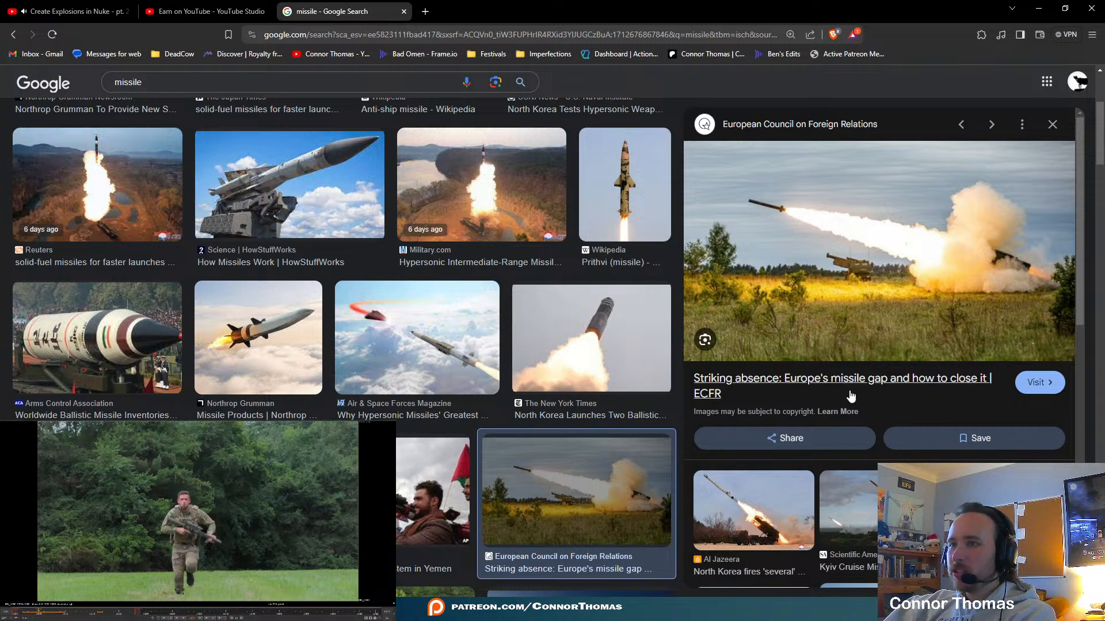
click(897, 499)
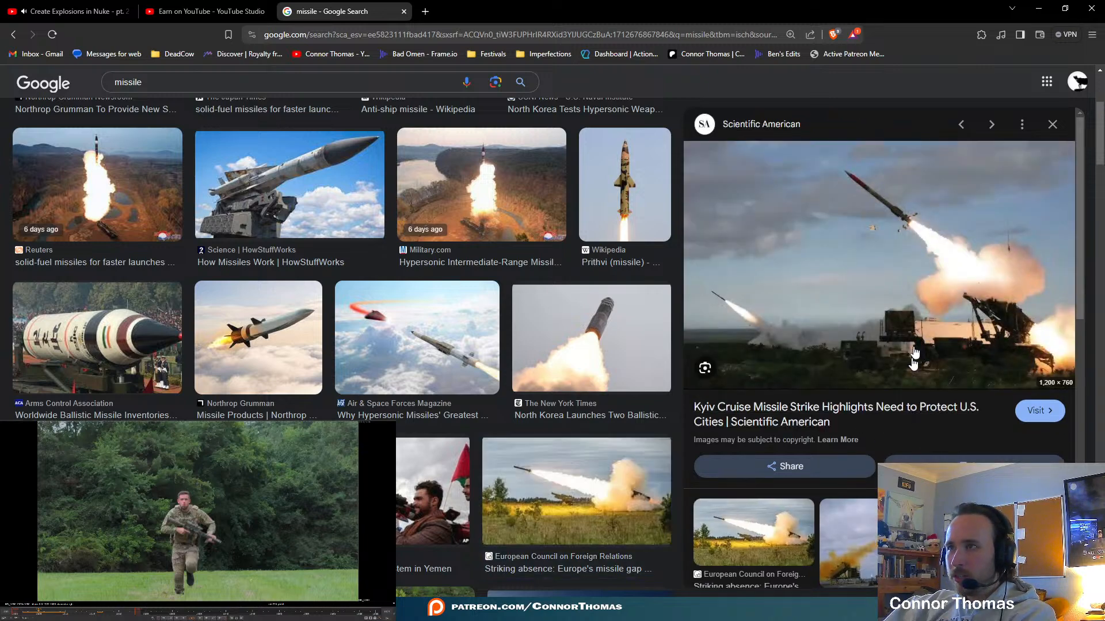
right_click(923, 223)
click(986, 371)
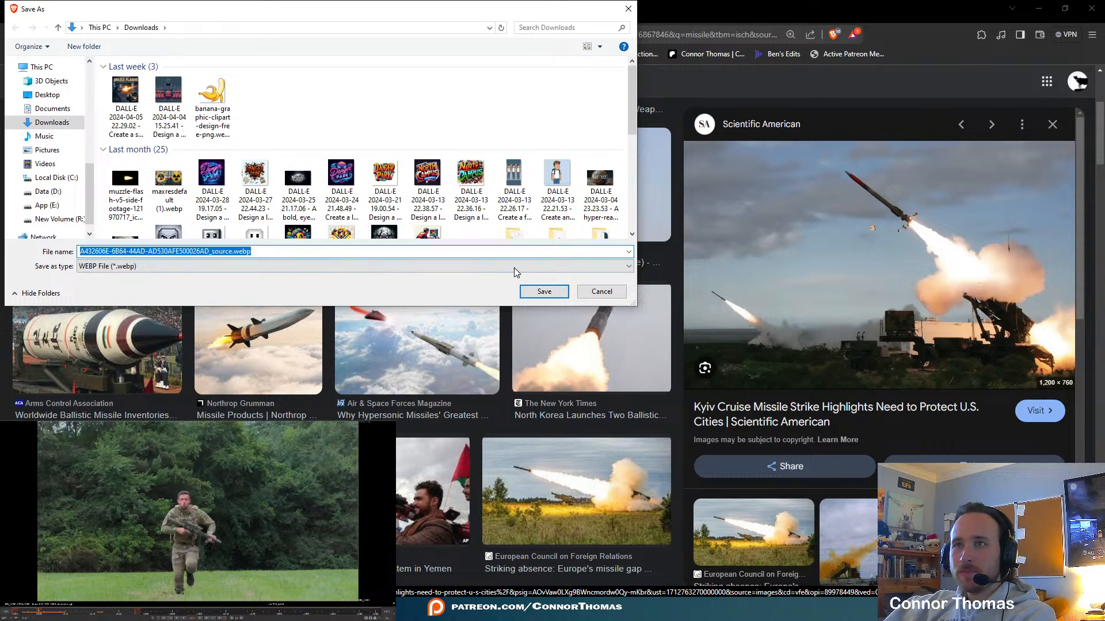
click(543, 291)
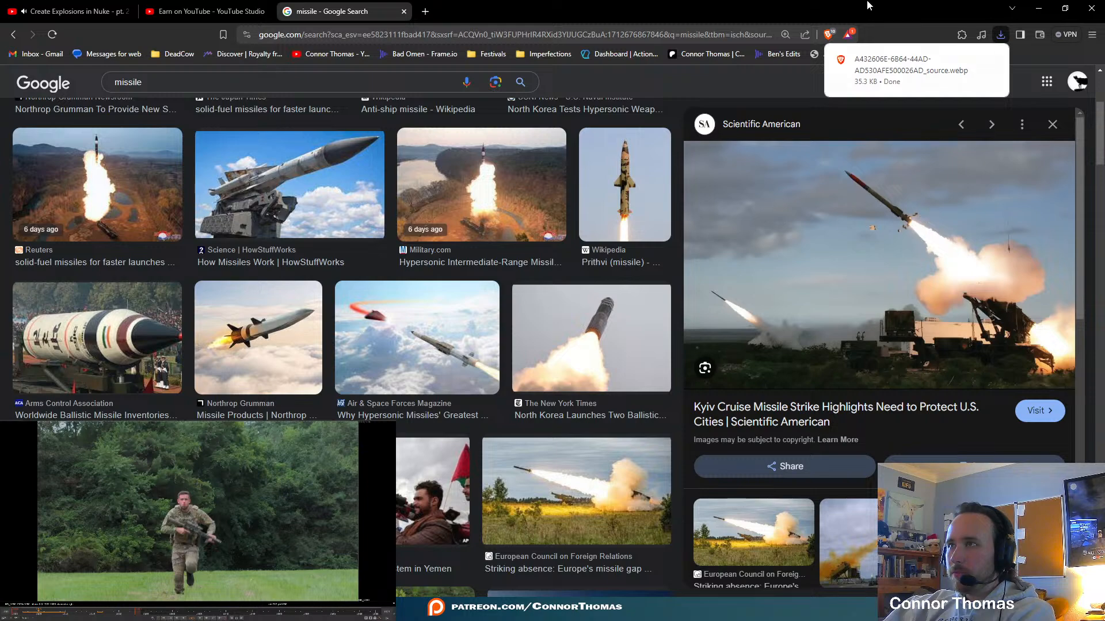
Capture a rectangular screen snip of the large airborne missile in the Scientific American photo
key(super+shift+s)
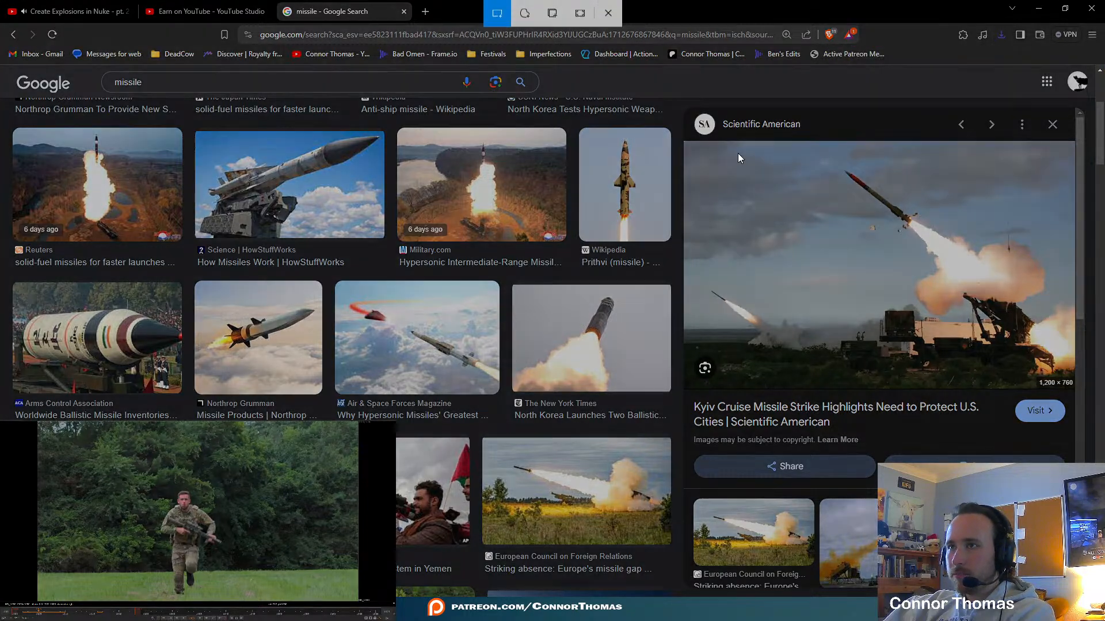
drag(828, 154, 944, 261)
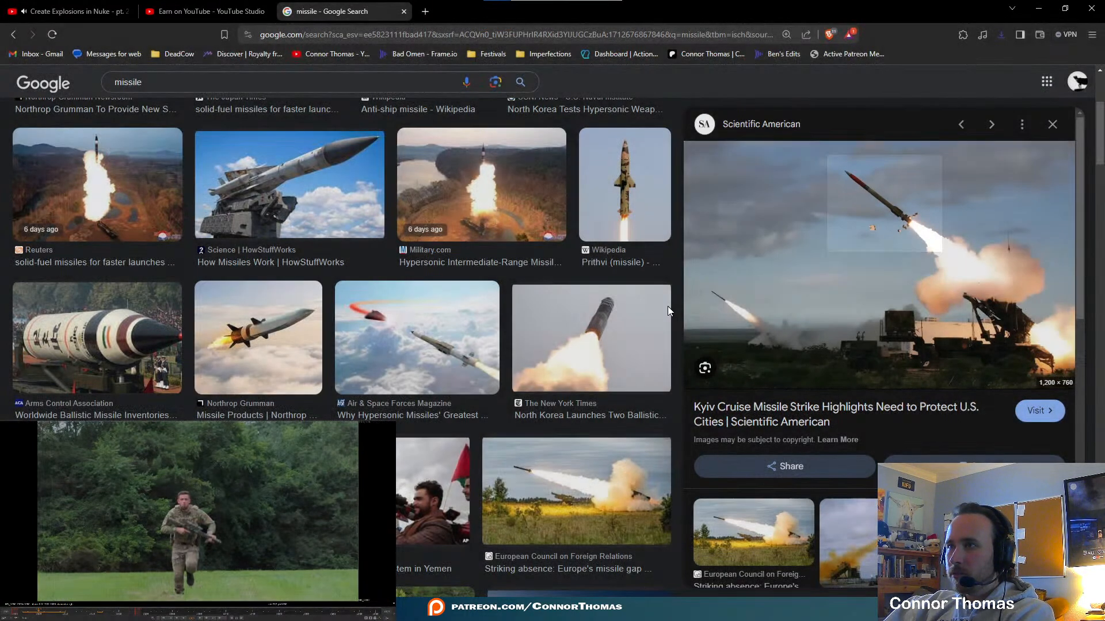
Open Paint, paste the missile snip and crop the canvas to it
key(super)
text(paint)
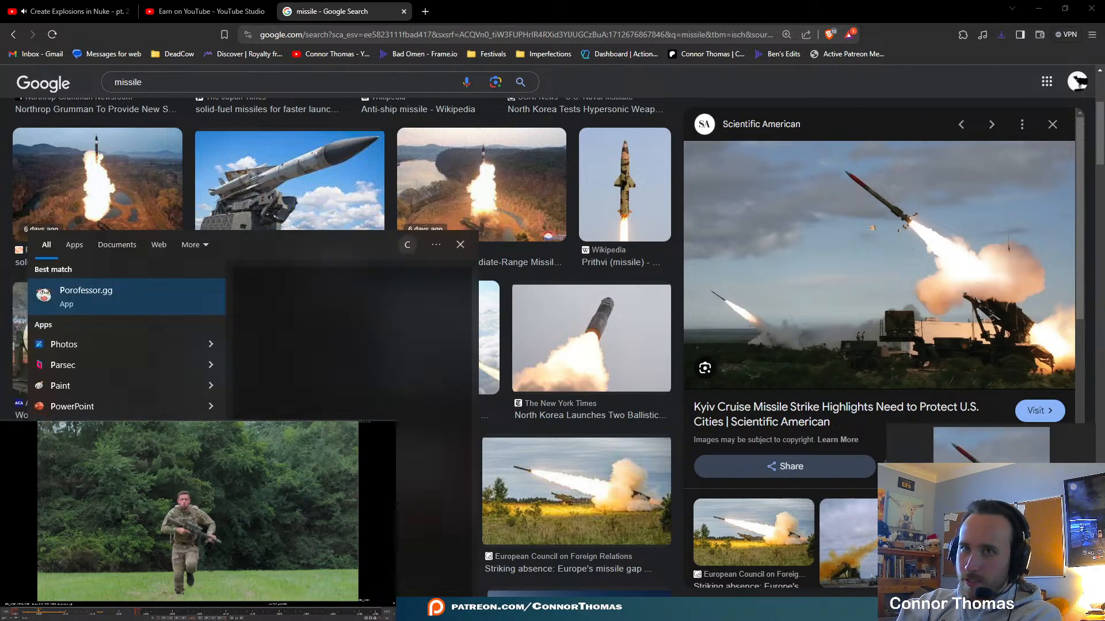
key(Return)
key(ctrl+v)
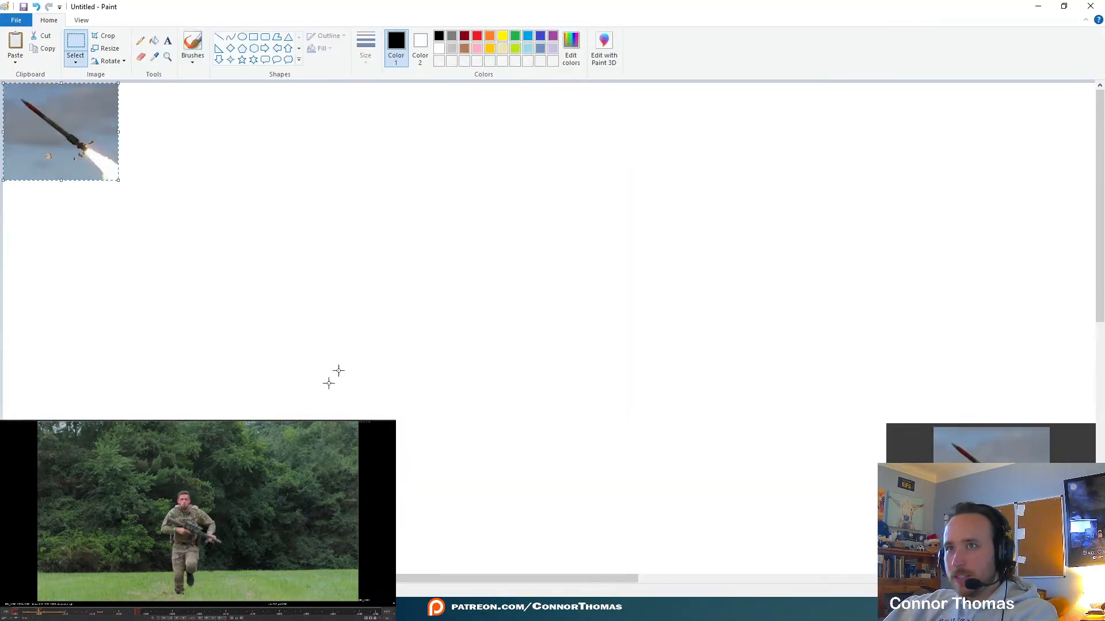
click(104, 36)
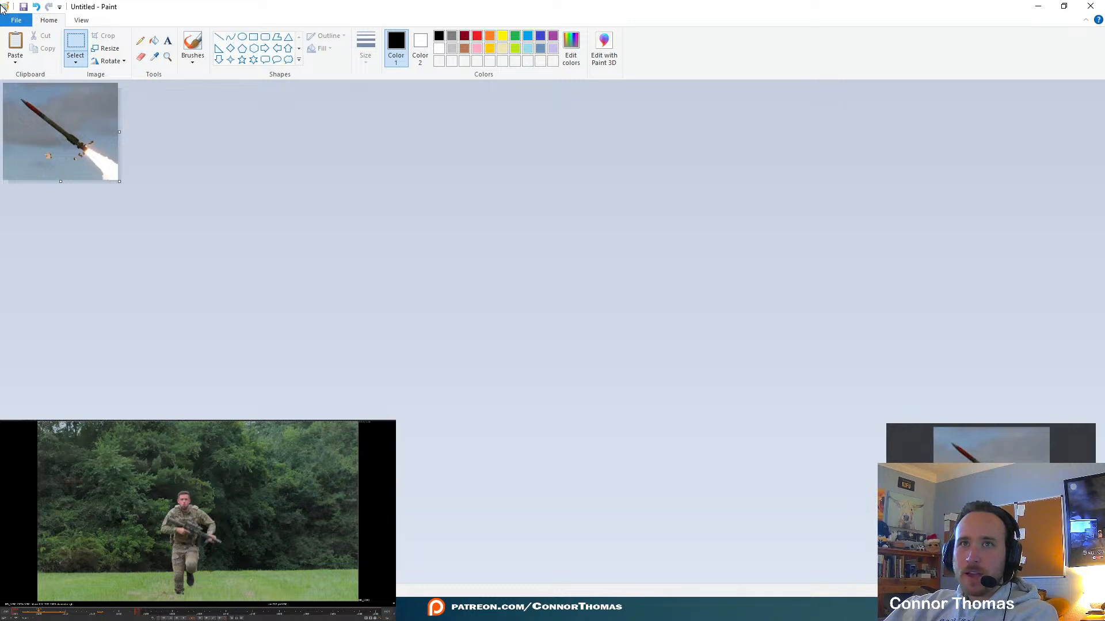
Start saving the missile picture as a new file and browse to D:\Projects\Livestream\streams\20240402\VFX_material
click(15, 17)
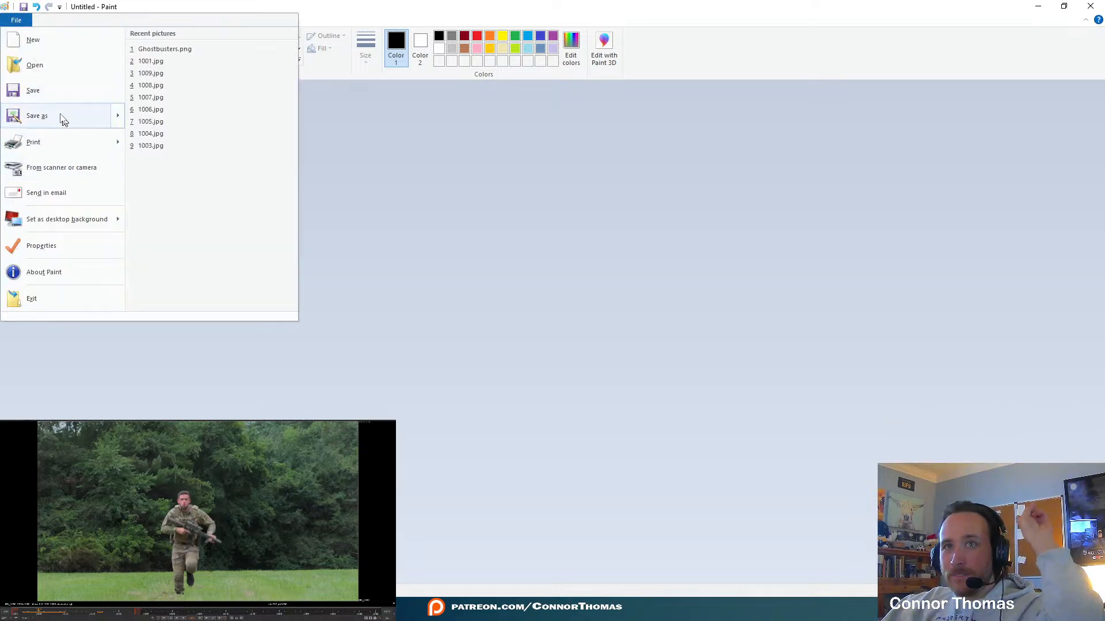
click(54, 97)
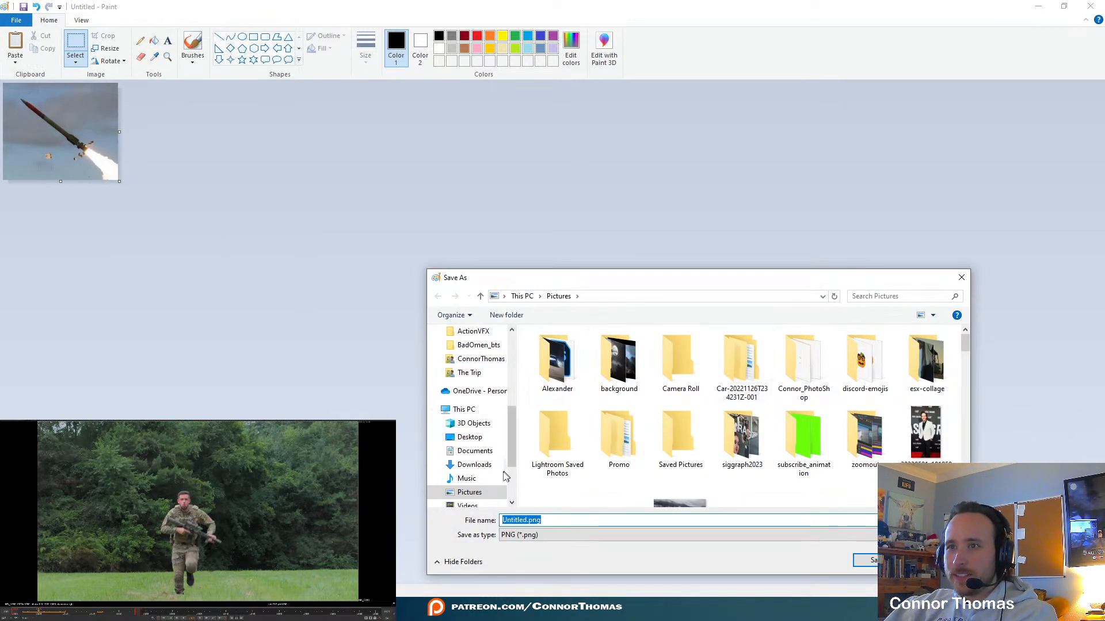
click(487, 479)
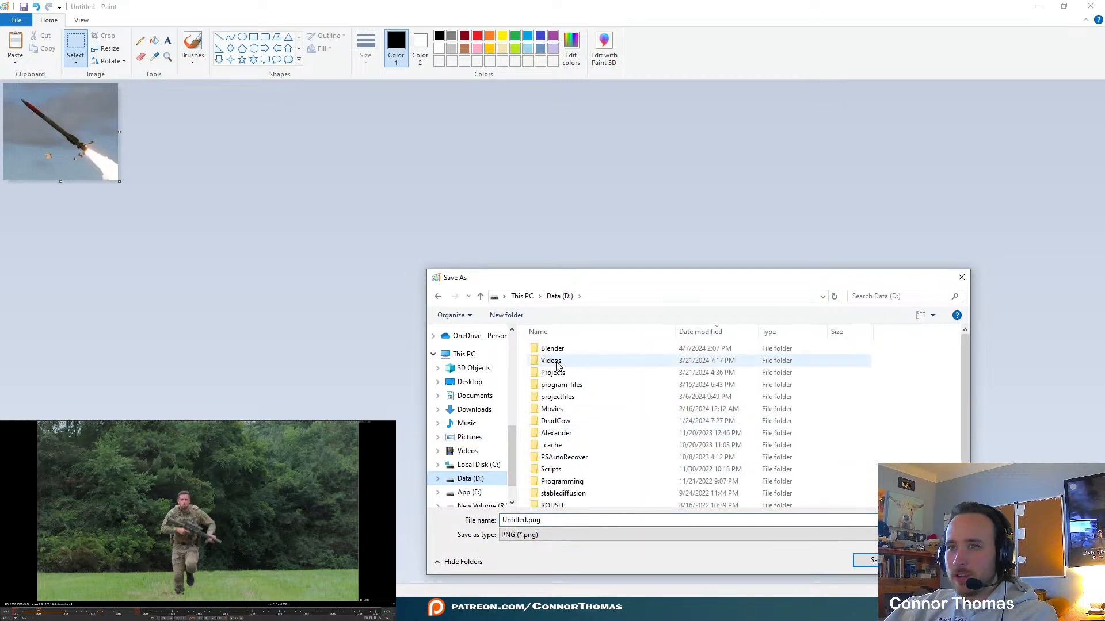
double_click(563, 373)
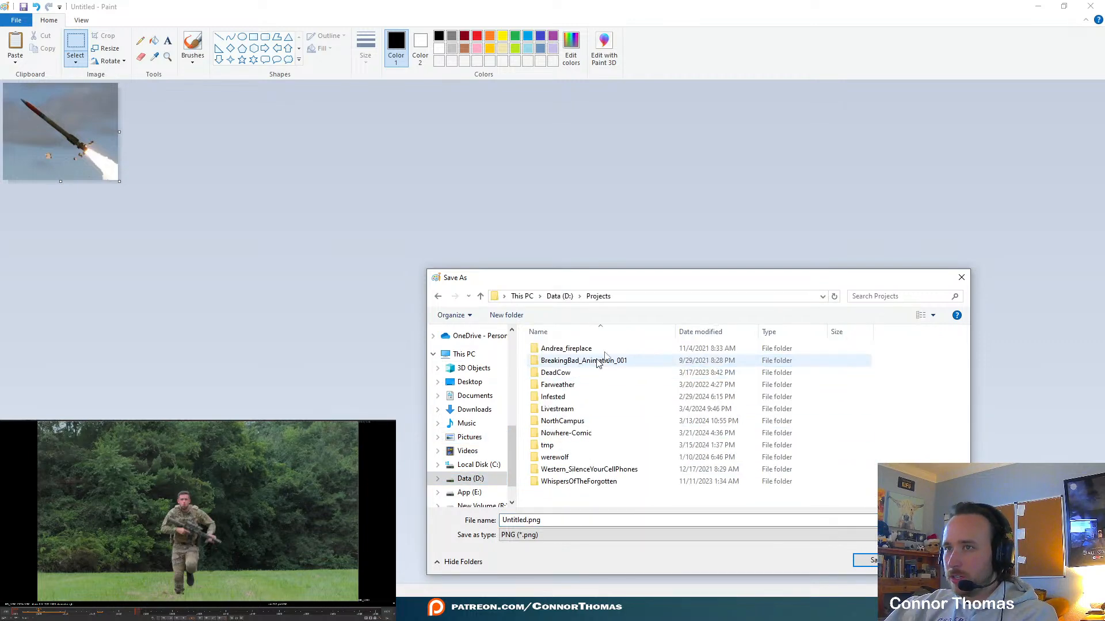
double_click(555, 409)
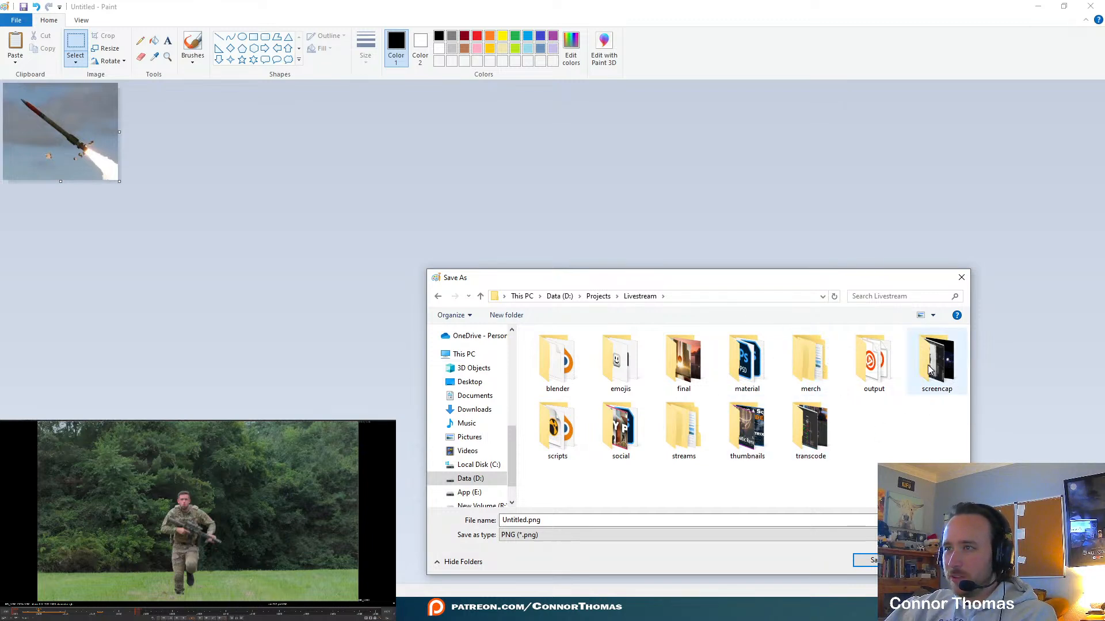
double_click(694, 435)
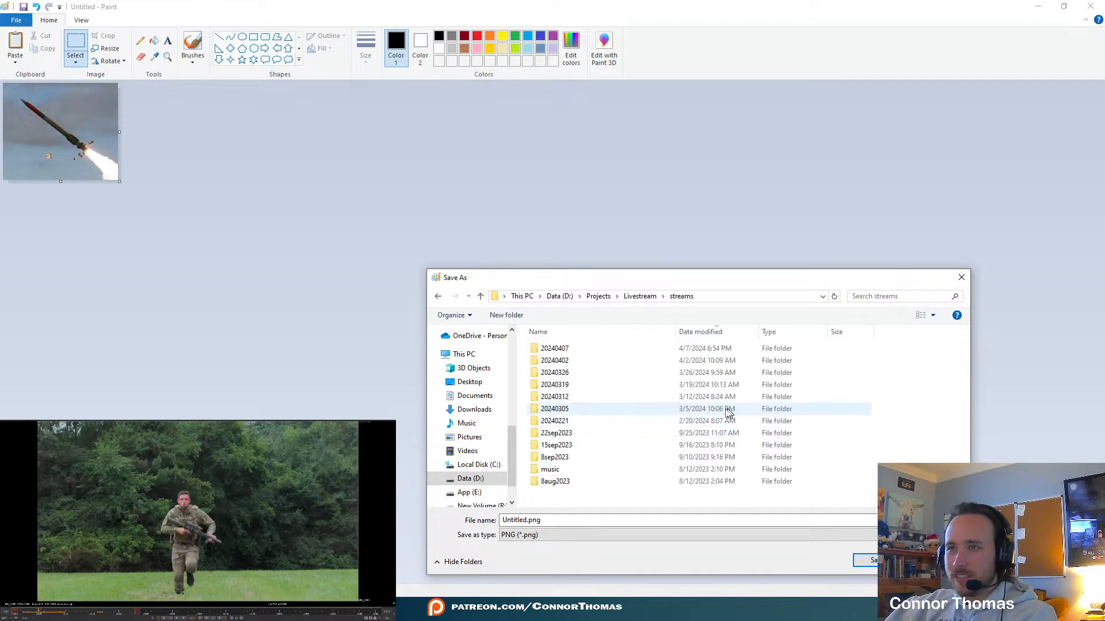
click(578, 361)
double_click(578, 361)
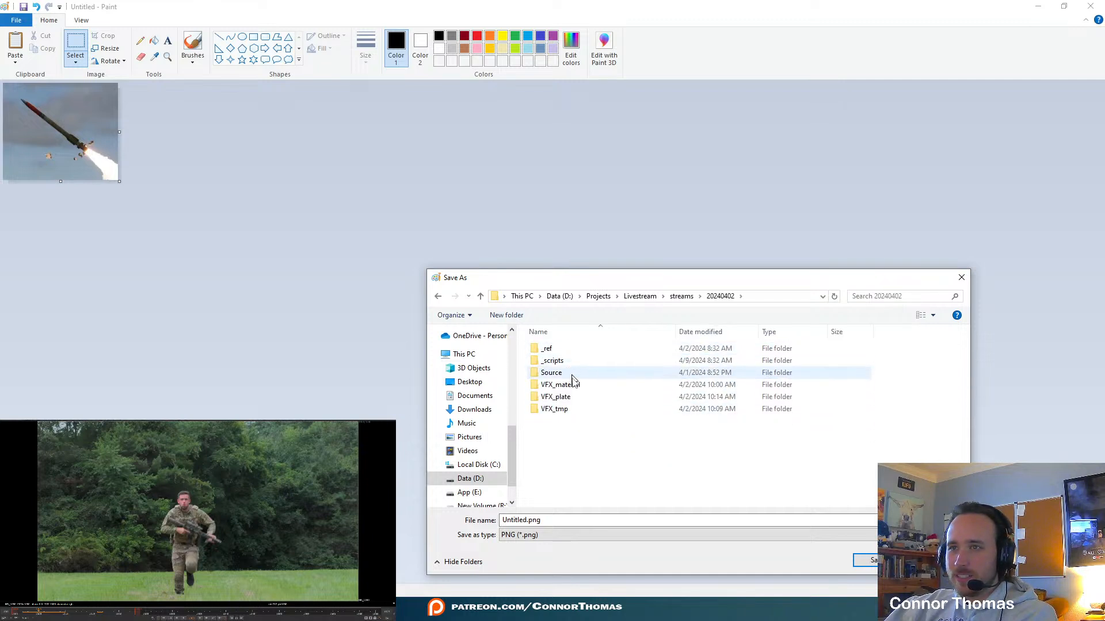
double_click(581, 385)
Name the picture missile_uncut.png, save it and close Paint
click(521, 520)
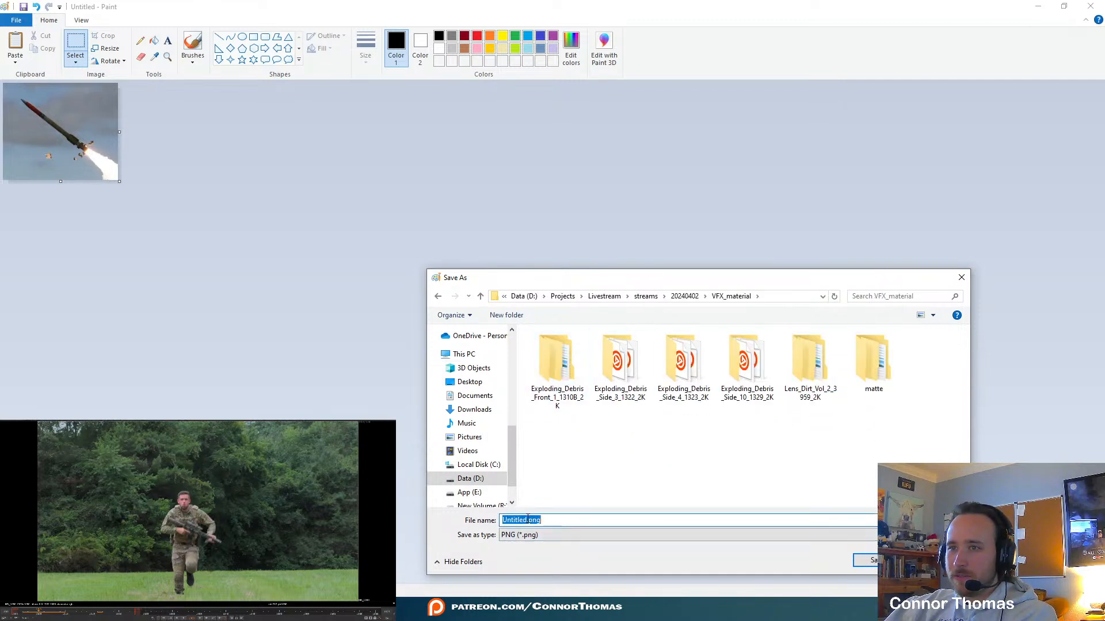
drag(523, 520, 504, 520)
key(BackSpace)
key(Delete)
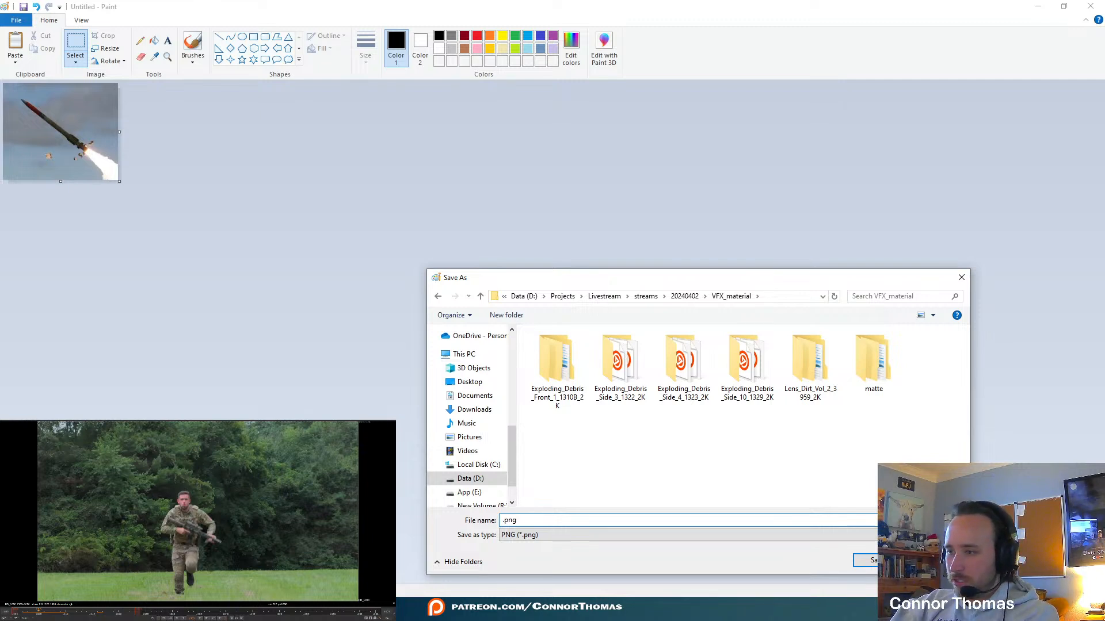
text(missile_)
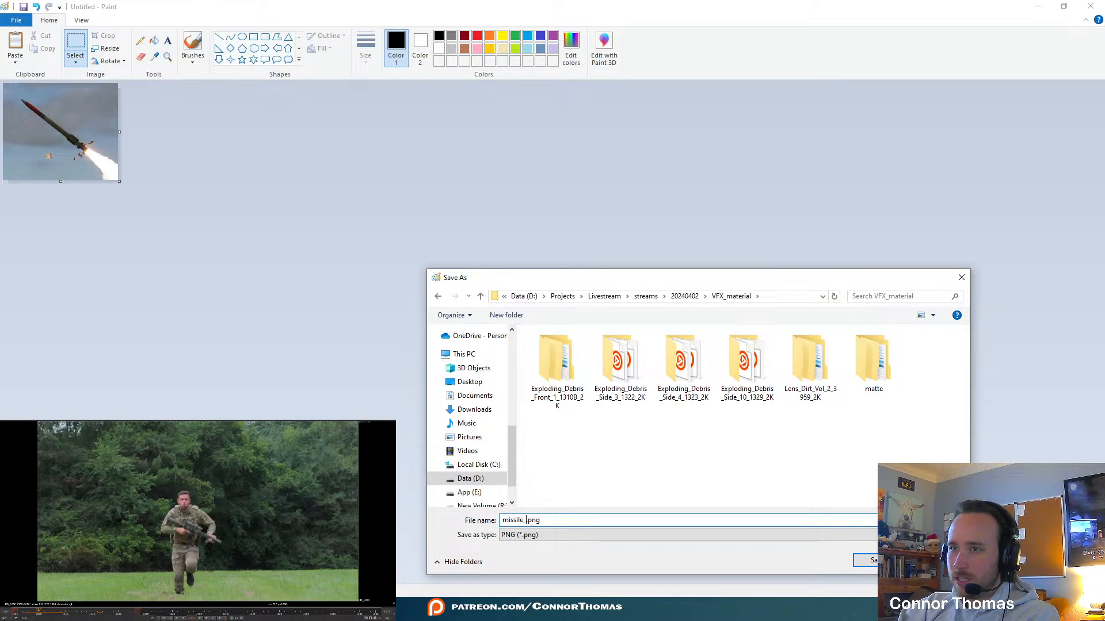
text(uncut)
key(Return)
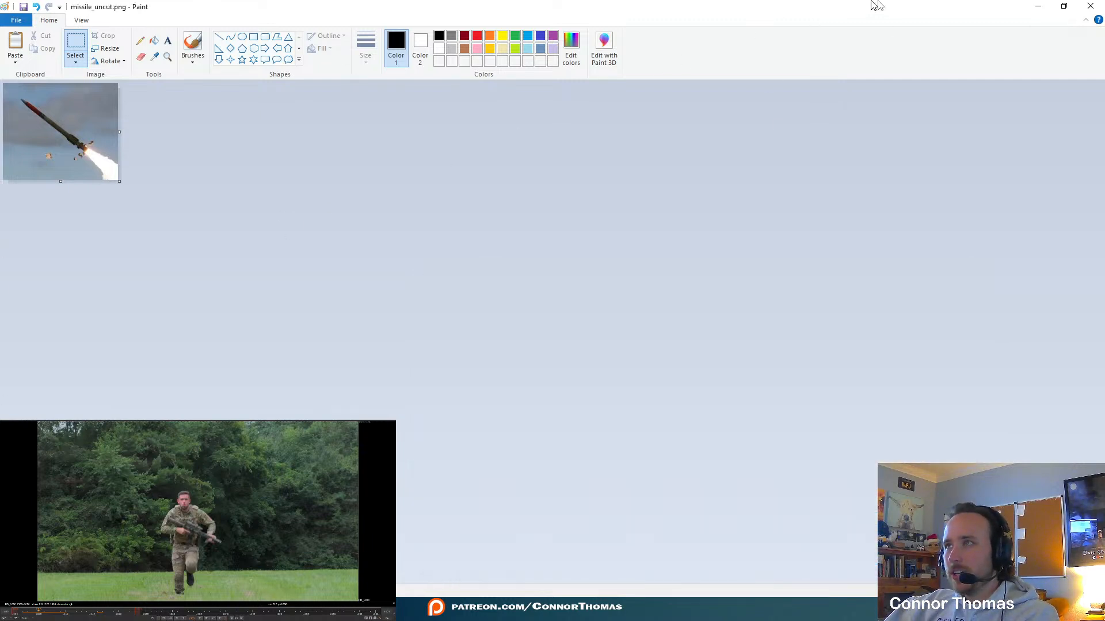
click(1089, 7)
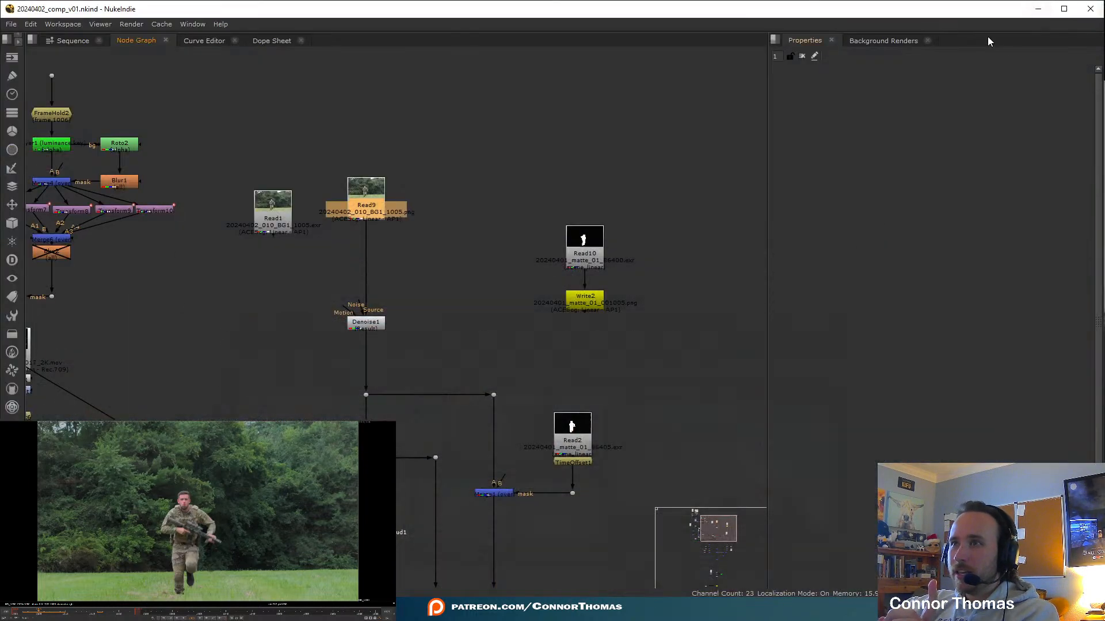
Import missile_uncut.png from its folder into Nuke's node graph, place it between Read9 and Read10, and view it
click(1038, 8)
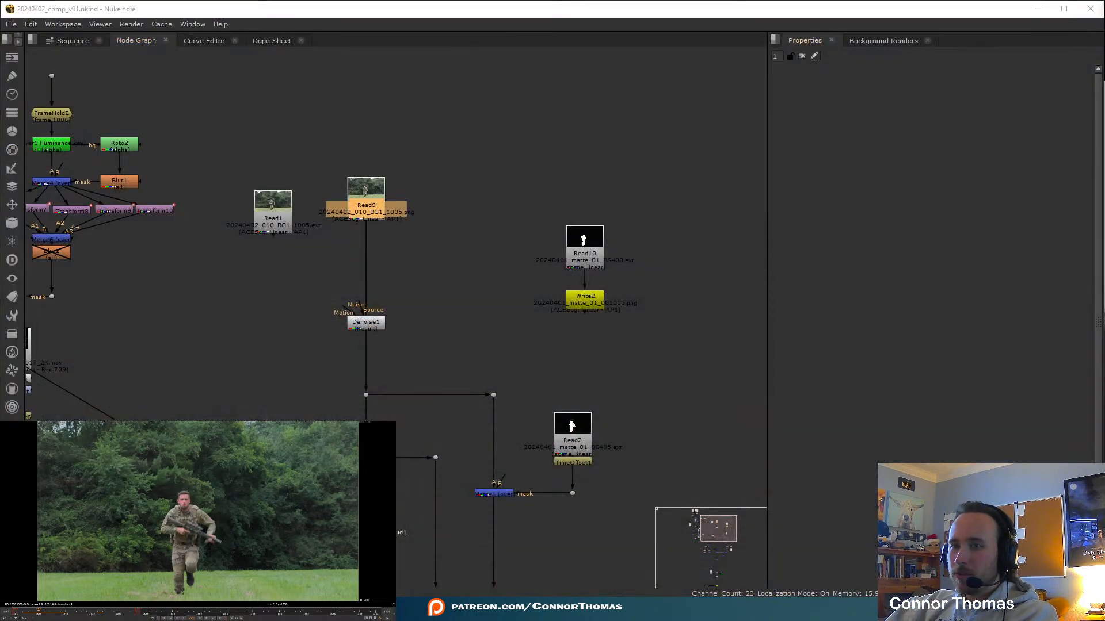
key(alt+Tab)
drag(249, 483, 375, 213)
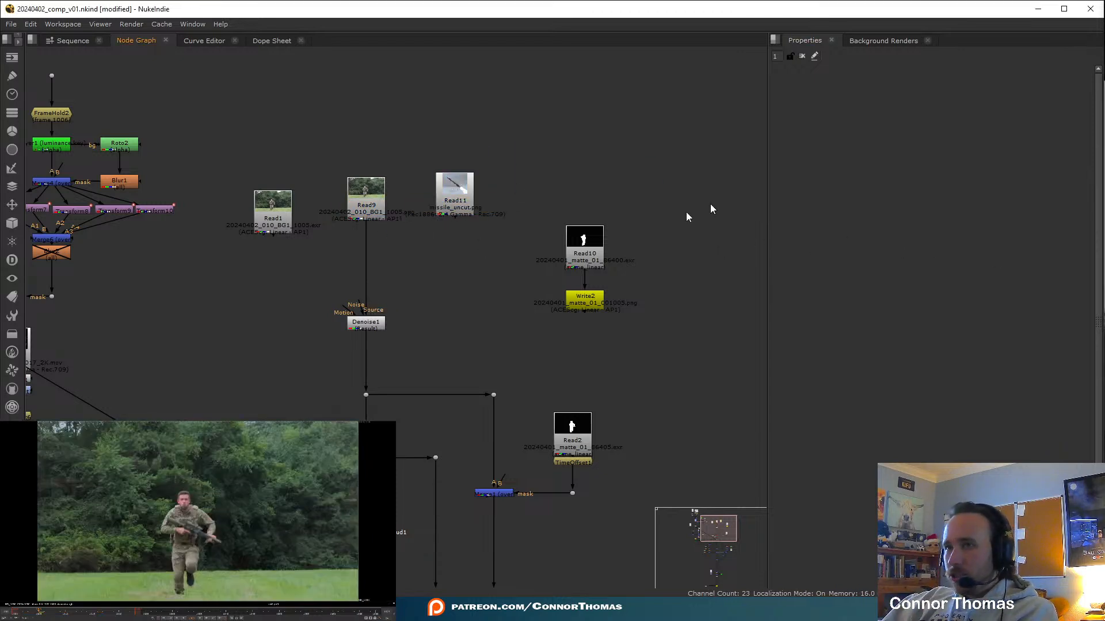
drag(456, 195, 503, 192)
key(1)
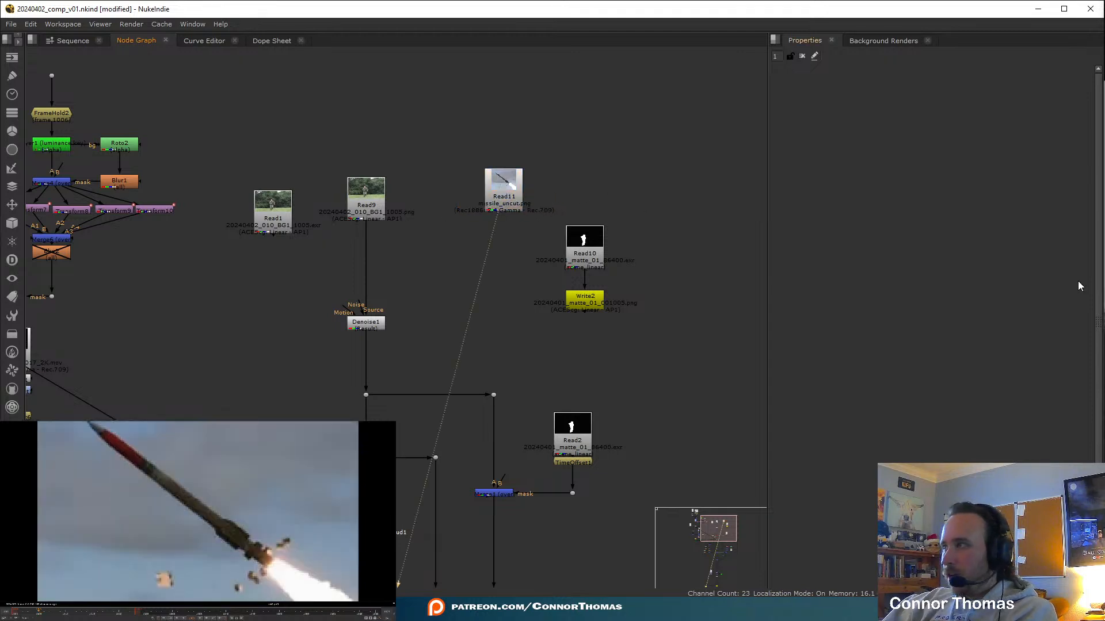
Delete the Read10 matte node together with the Write2 node beneath it
scroll(220, 521, down, 3)
drag(627, 199, 533, 322)
drag(577, 264, 660, 224)
key(Delete)
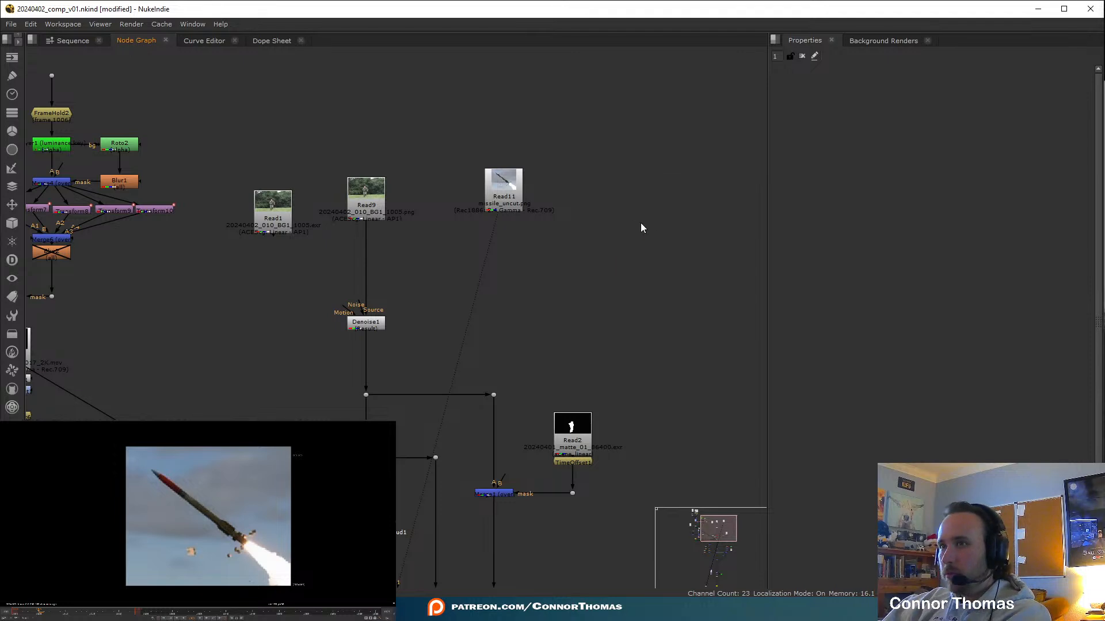
Add a Merge node directly below Read11, with the missile image feeding its A input
key(m)
drag(572, 194, 518, 256)
click(569, 232)
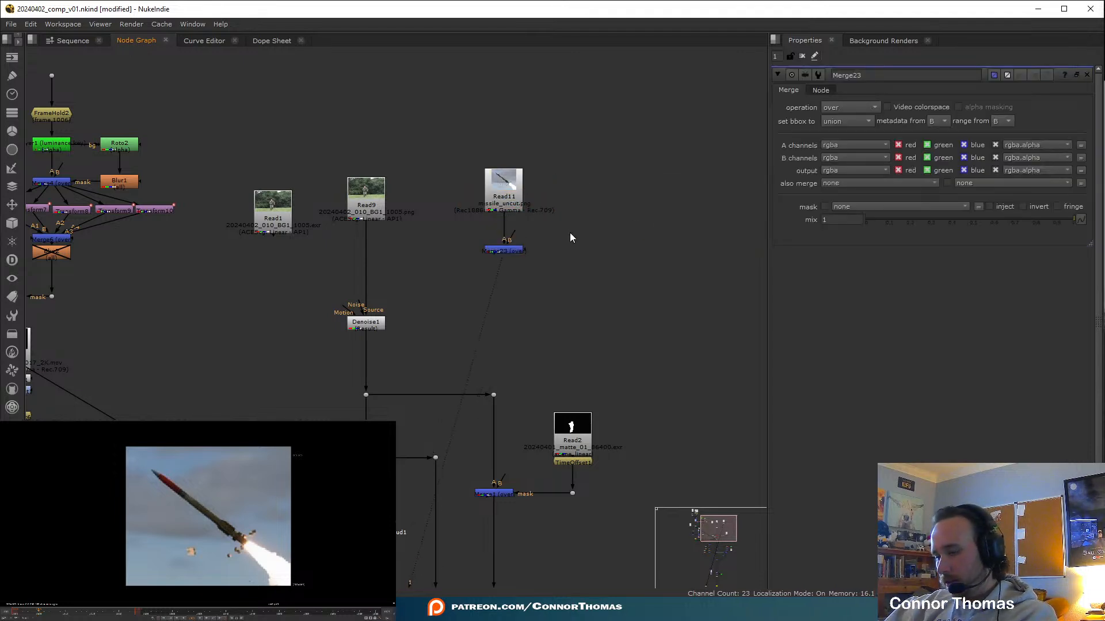
Add a Roto node with Read11 as its background, connect it as Merge23's mask, and view Read11
key(o)
scroll(561, 244, up, 6)
drag(580, 240, 570, 270)
drag(550, 194, 460, 141)
drag(468, 257, 632, 262)
click(431, 145)
key(1)
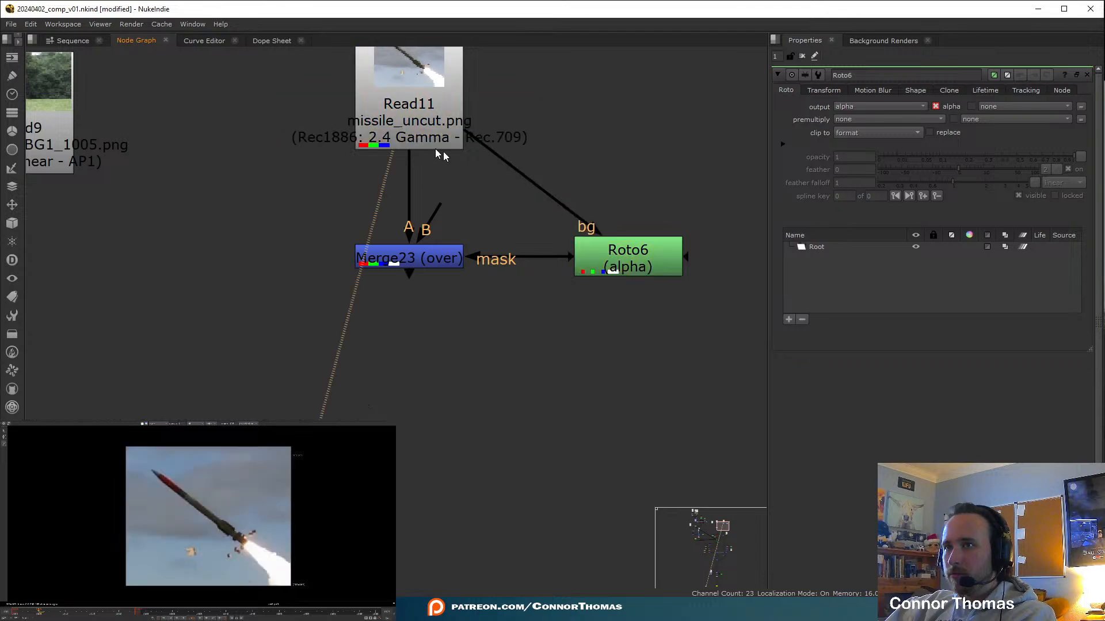
Trace a closed Bezier in Roto6 around the missile from nose to tail, including the start of its exhaust flame
scroll(210, 494, up, 4)
scroll(174, 482, up, 3)
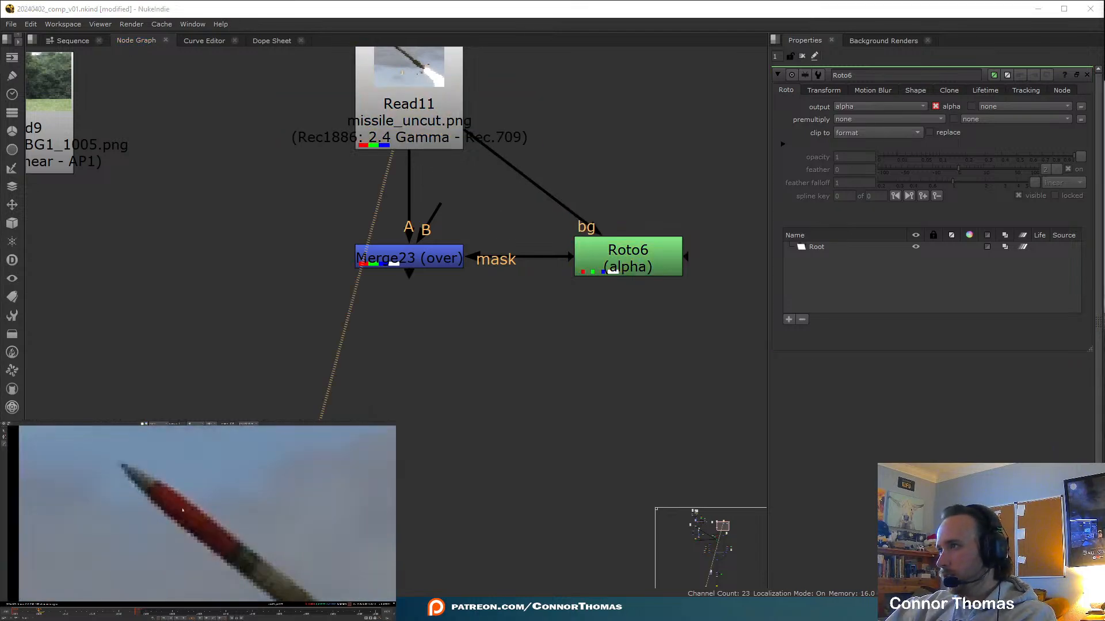
click(111, 457)
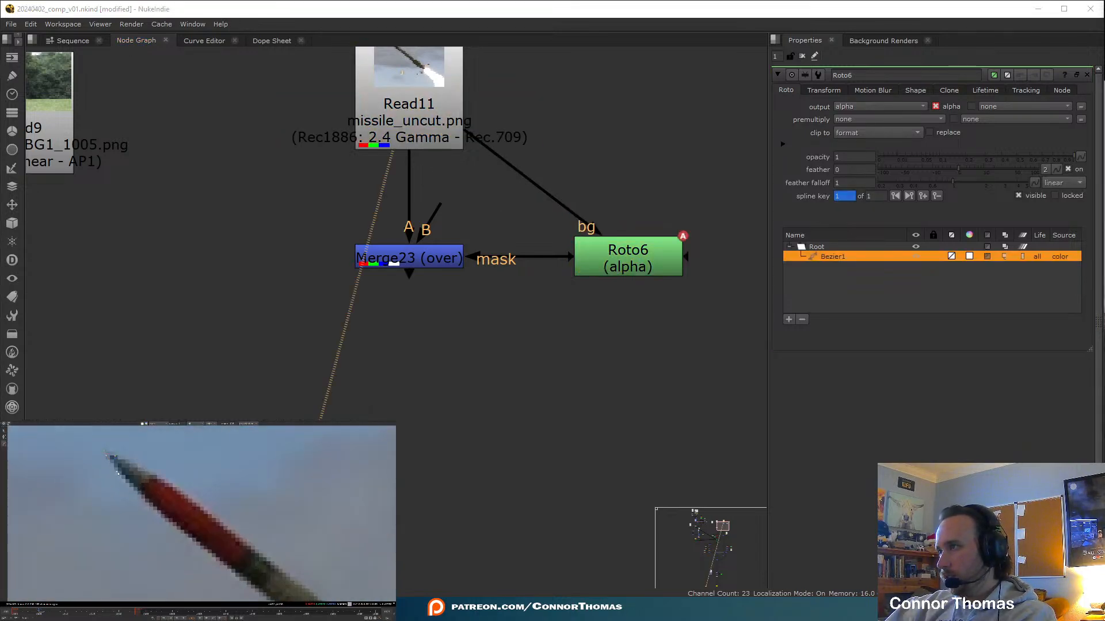
middle_drag(174, 531, 79, 475)
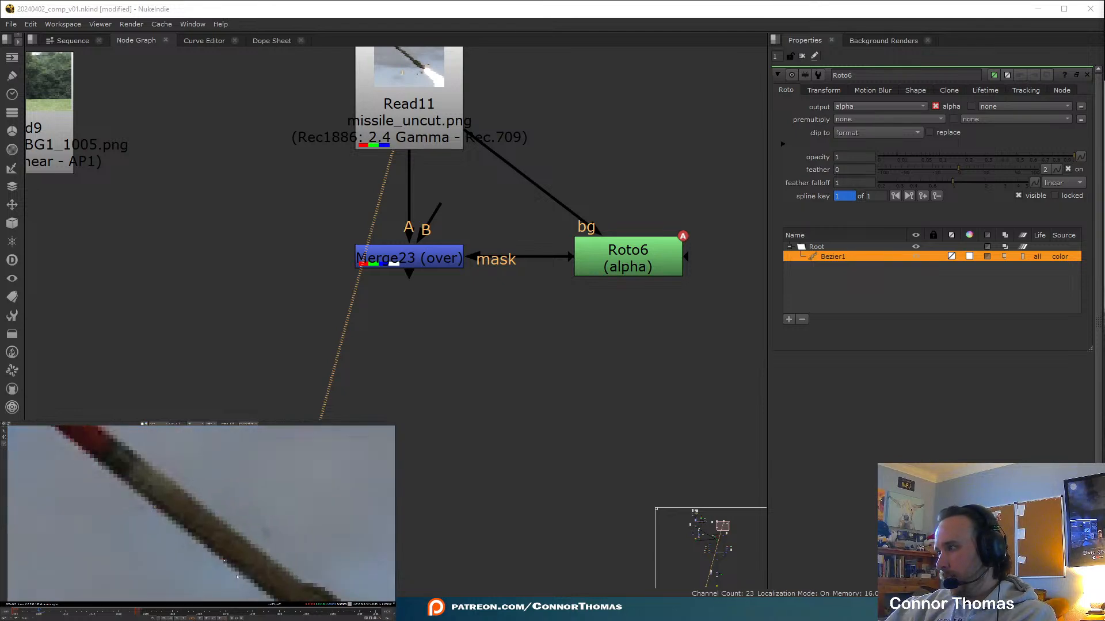
middle_drag(225, 561, 125, 508)
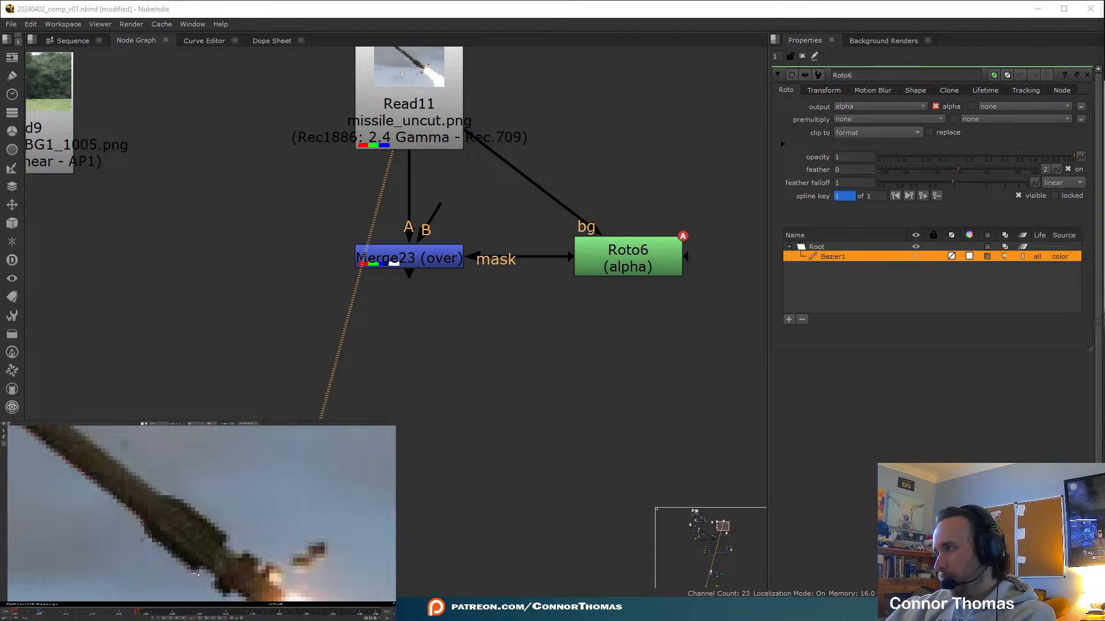
middle_drag(214, 573, 210, 540)
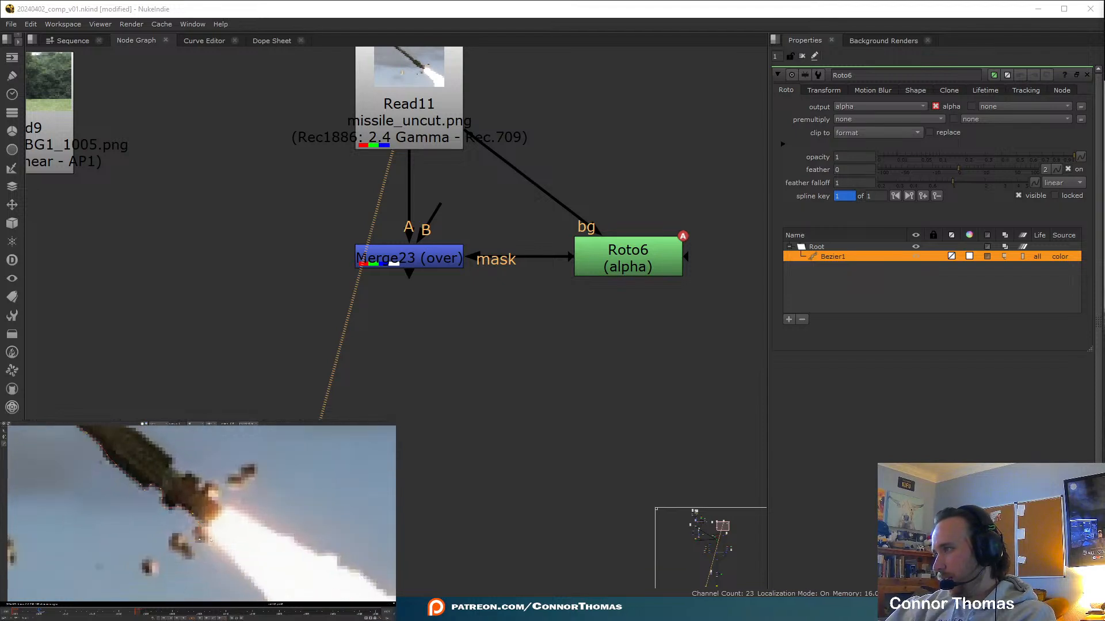
scroll(148, 512, down, 3)
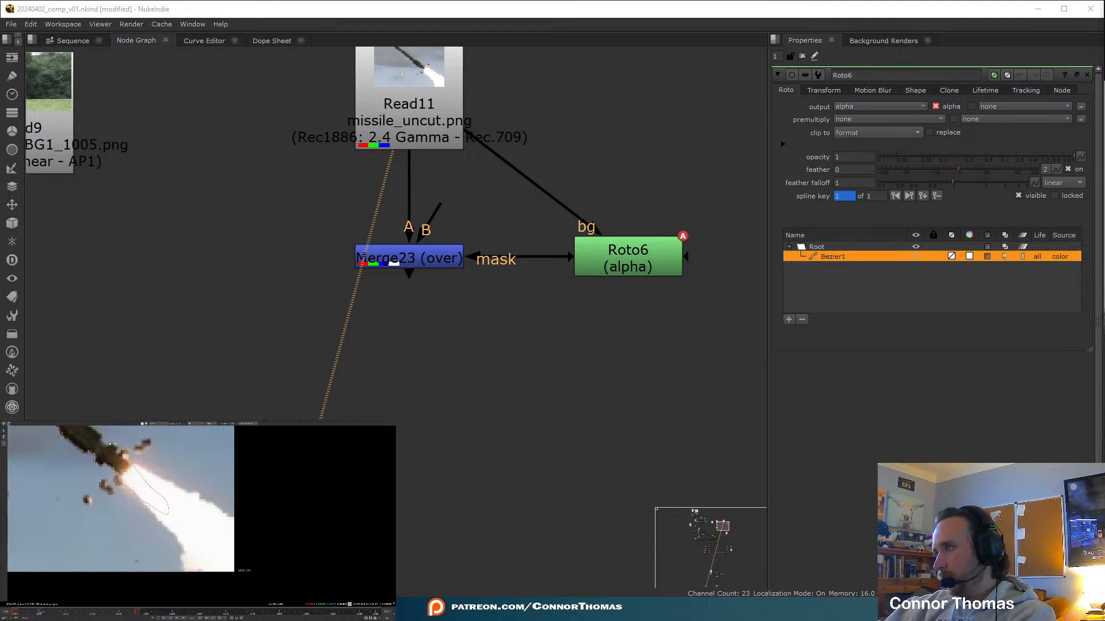
middle_drag(140, 449, 175, 496)
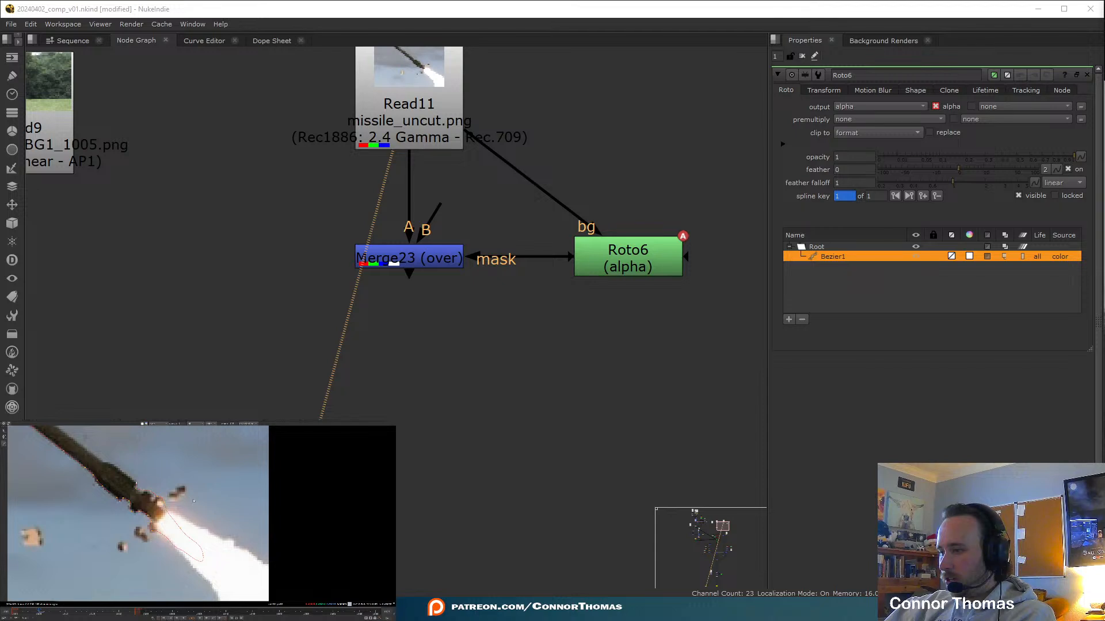
scroll(161, 495, up, 2)
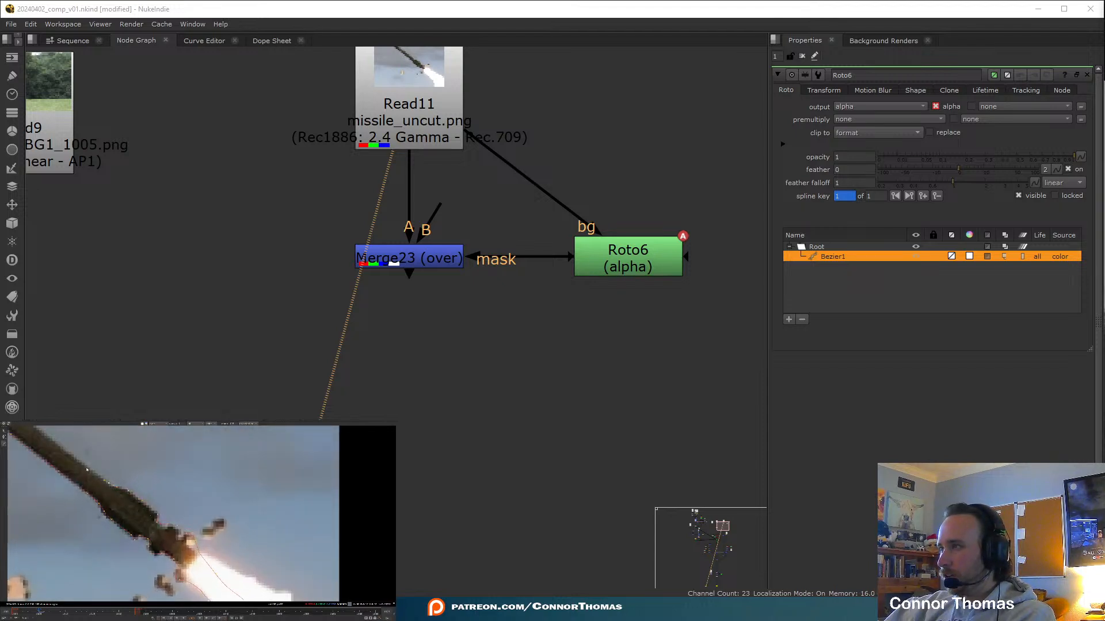
scroll(80, 470, up, 2)
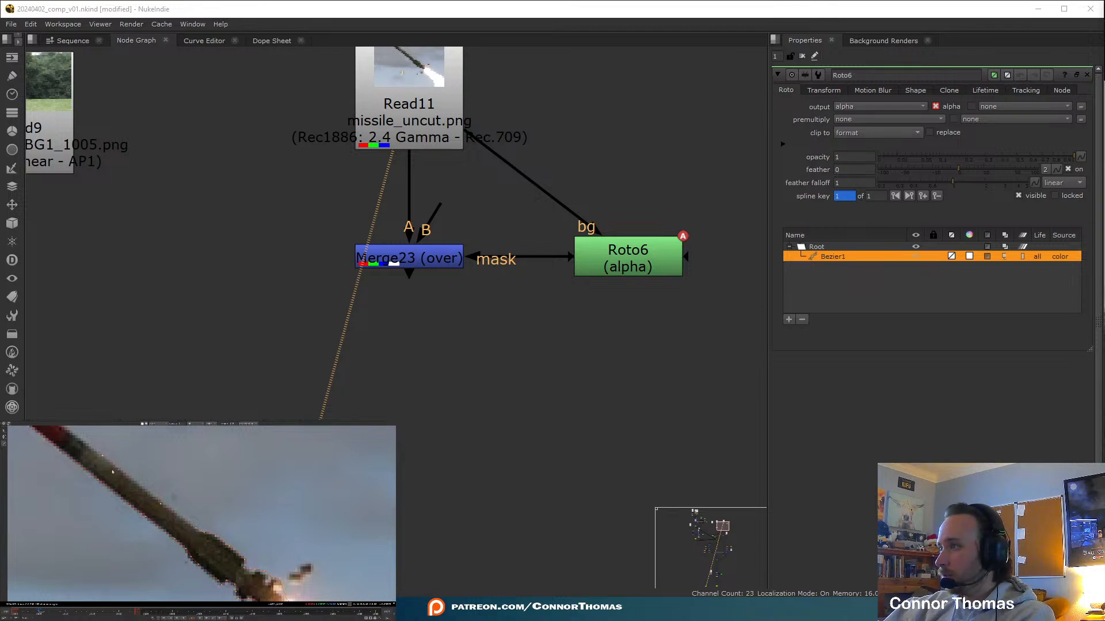
middle_drag(127, 481, 199, 513)
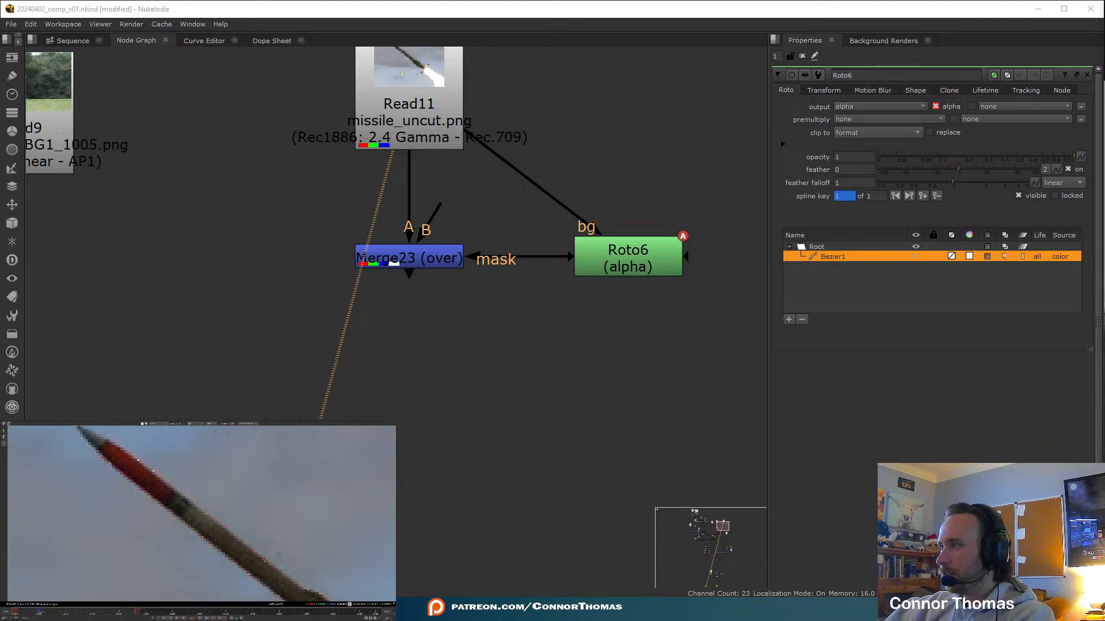
middle_drag(137, 462, 174, 510)
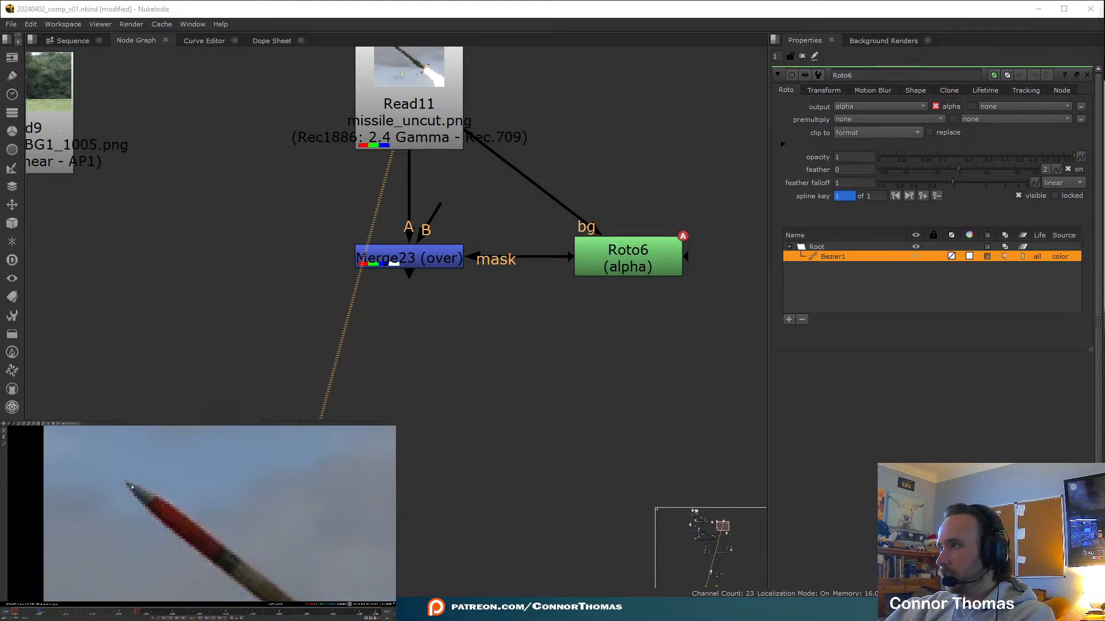
key(f)
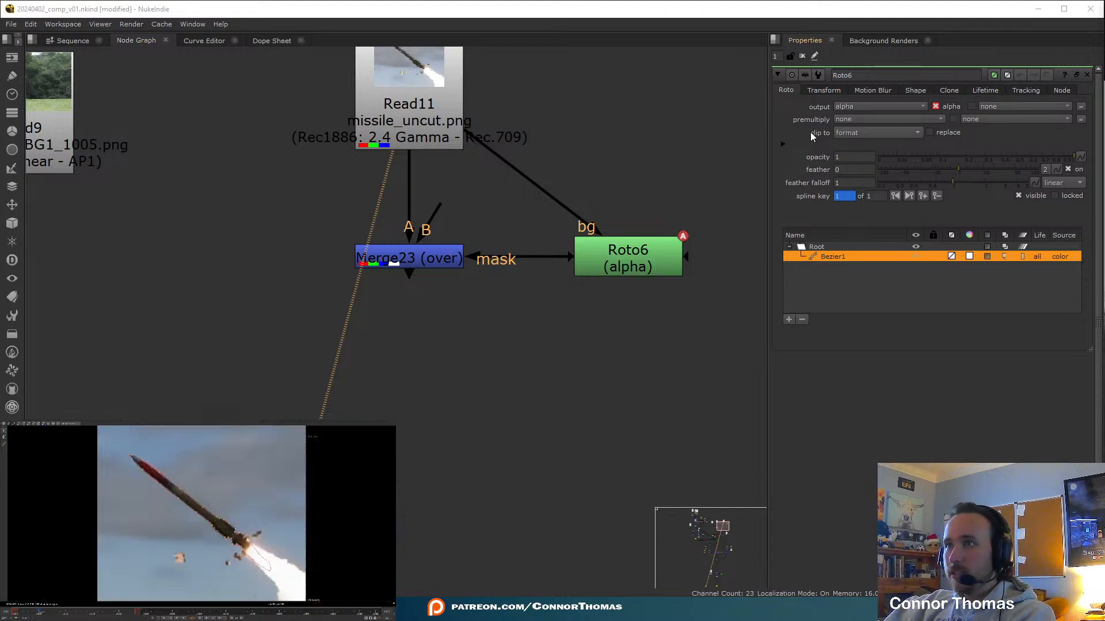
Set Roto6's premultiply to rgba and view the cut-out missile at Merge23
click(838, 120)
click(857, 156)
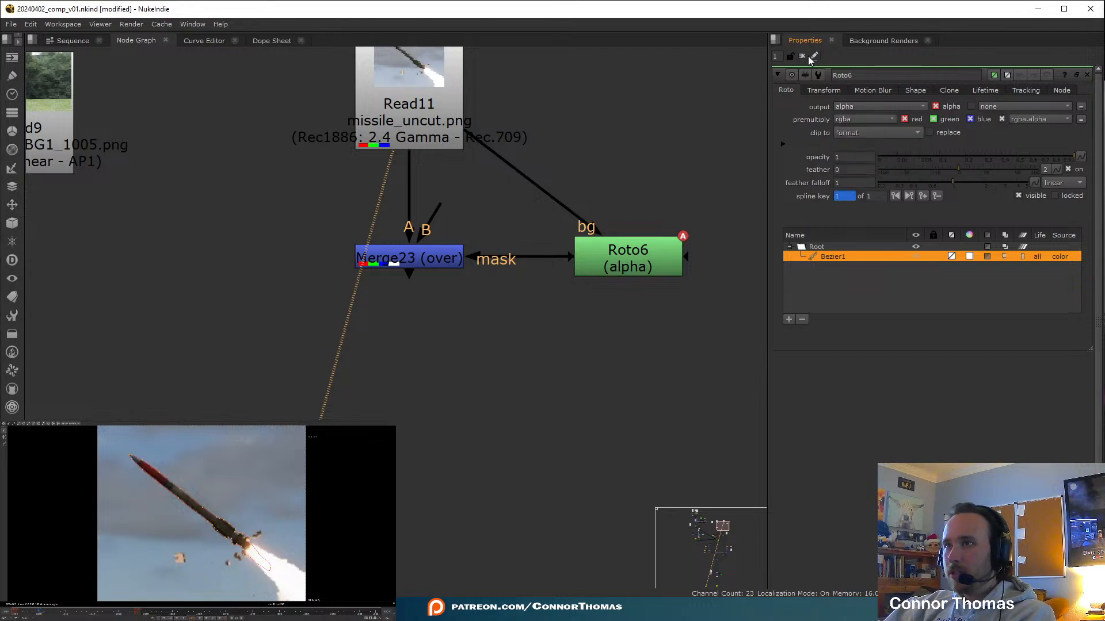
click(649, 144)
click(384, 259)
key(1)
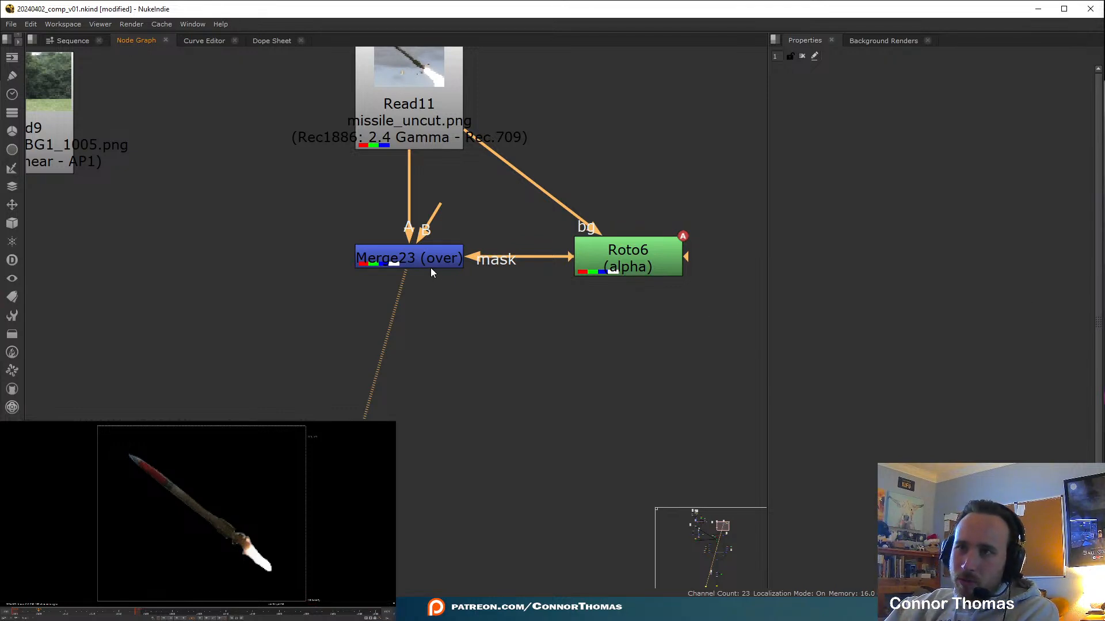
Add a Transform node below Merge23 and rotate the missile about 125.6 degrees so its nose points straight down
key(t)
drag(428, 326, 429, 345)
drag(240, 512, 170, 493)
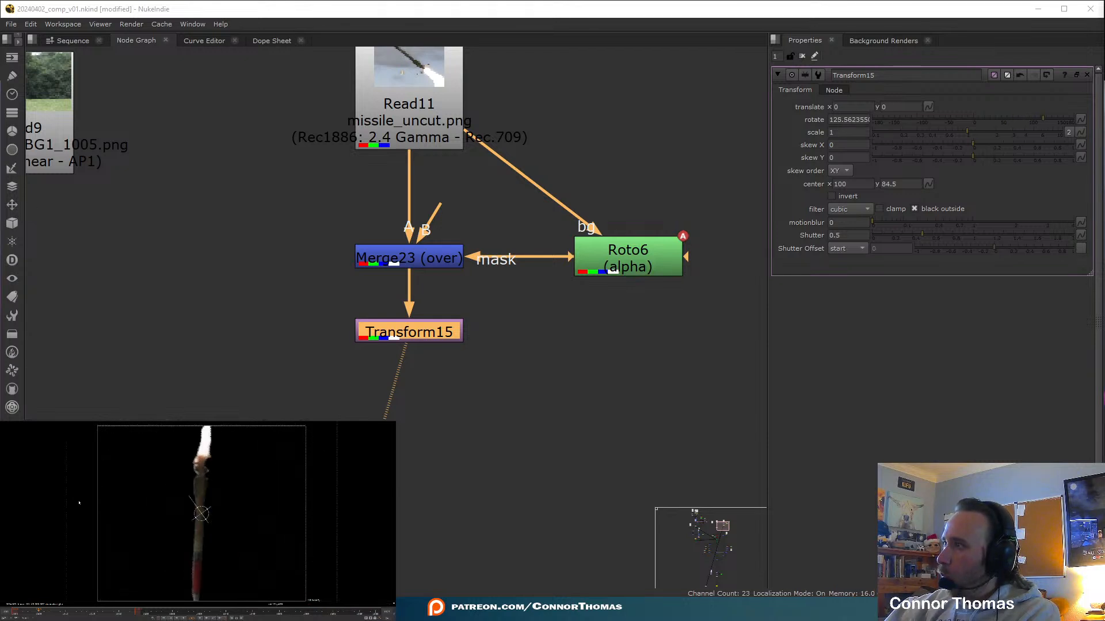
Merge Transform15's missile over the Read9 background plate with a new Merge node placed between Read9 and Denoise1
scroll(346, 383, down, 5)
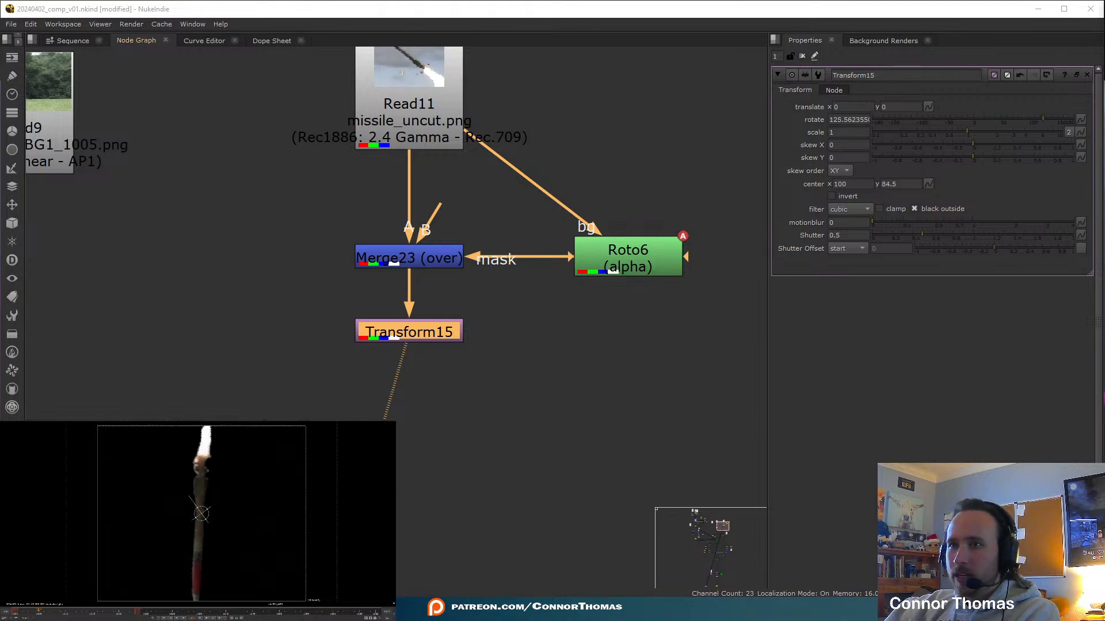
middle_drag(358, 377, 498, 318)
key(m)
drag(574, 322, 300, 319)
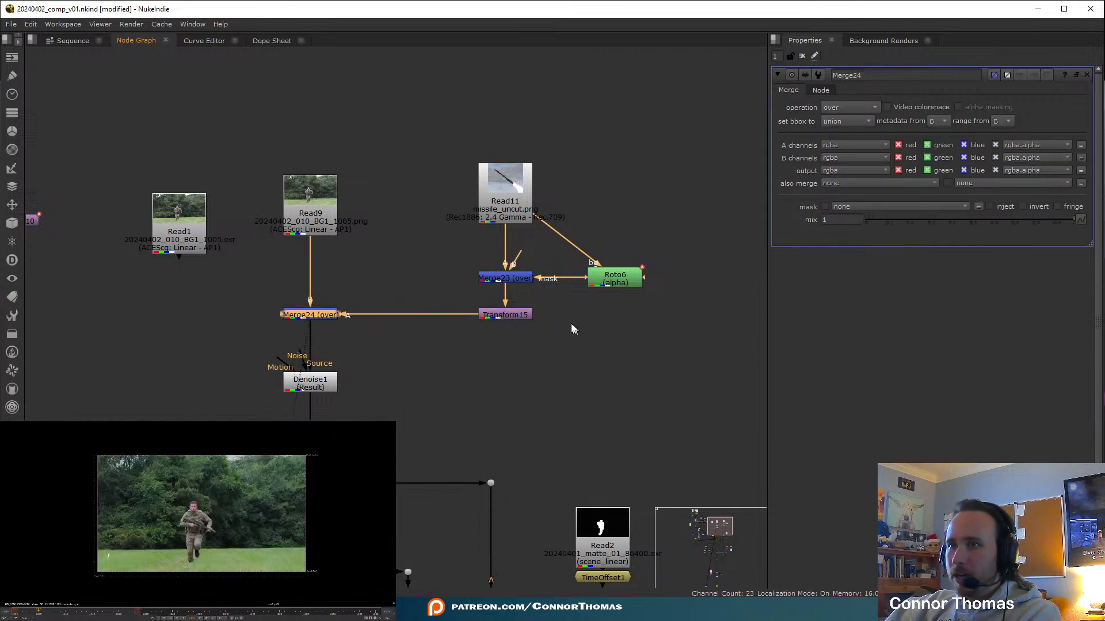
Select Transform15 and move the missile into the trees beside the soldier, at translate about 514, 656
click(524, 316)
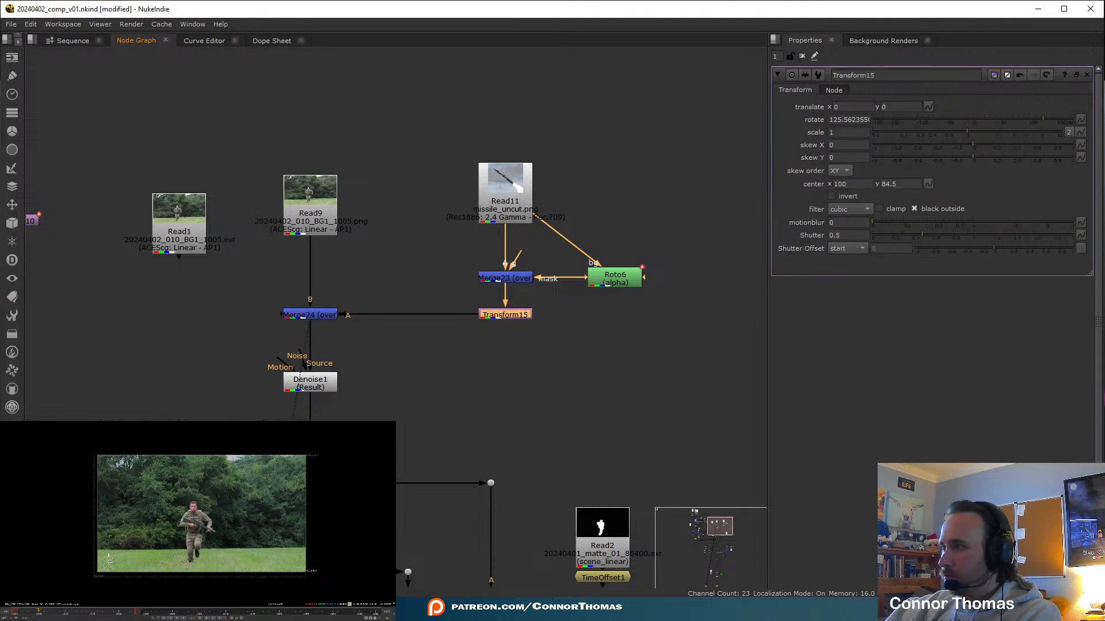
drag(162, 492, 164, 491)
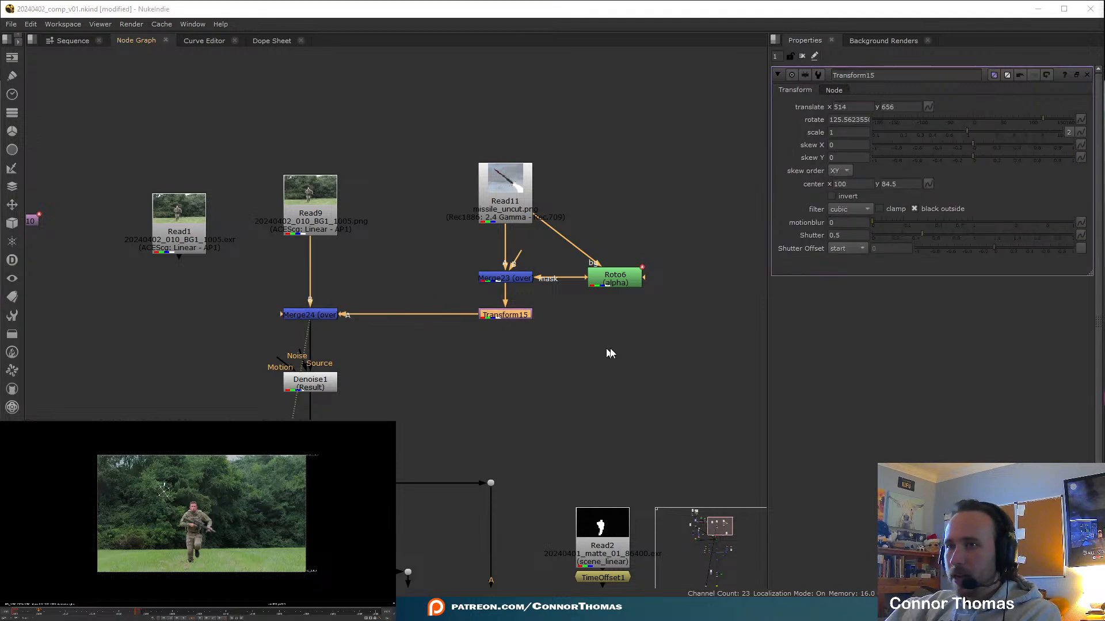
Enable Auto Alpha on the Read11 missile image and close all open node properties
click(581, 324)
double_click(514, 179)
click(1040, 230)
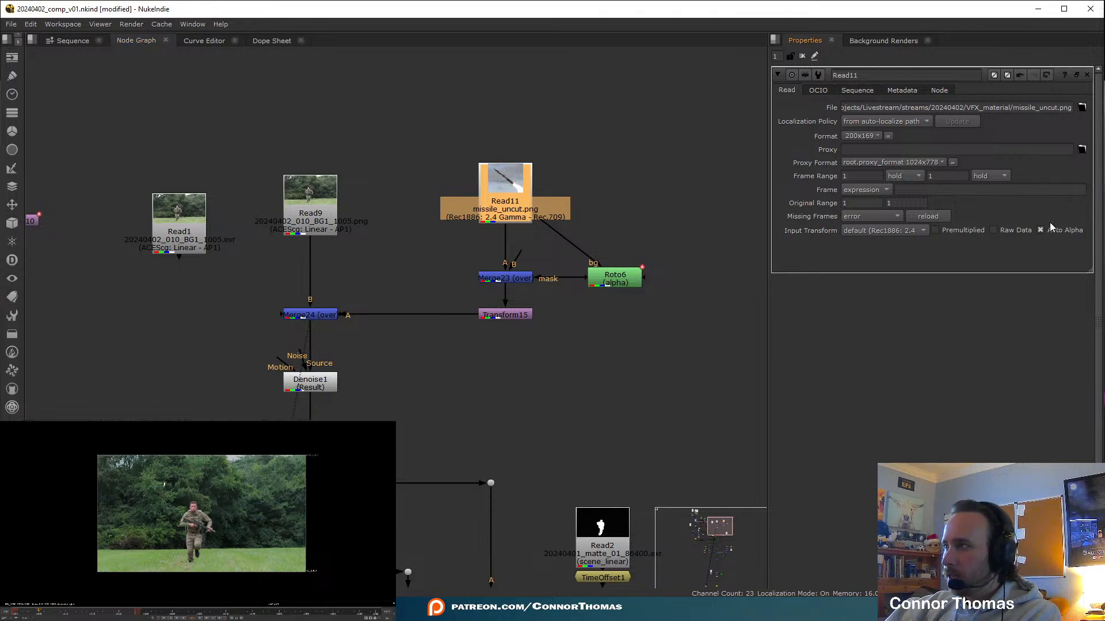
click(803, 56)
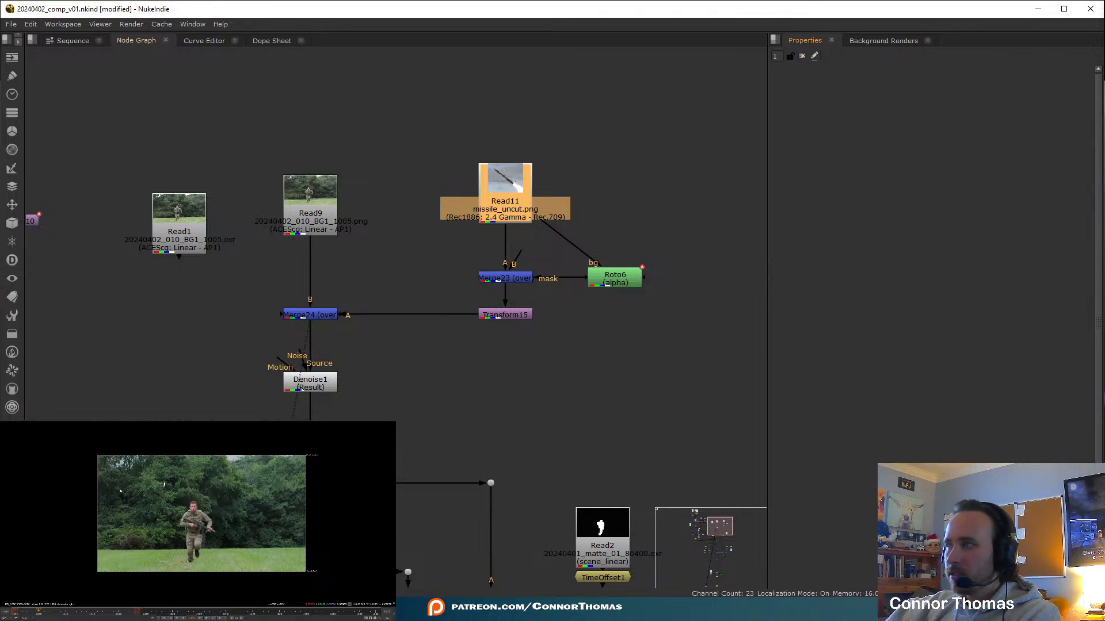
Reopen Transform15 and set the missile to scale 1.7, rotation about 112 degrees and translate about 525, 677
double_click(336, 315)
click(507, 346)
click(512, 316)
double_click(512, 316)
drag(968, 133, 1001, 124)
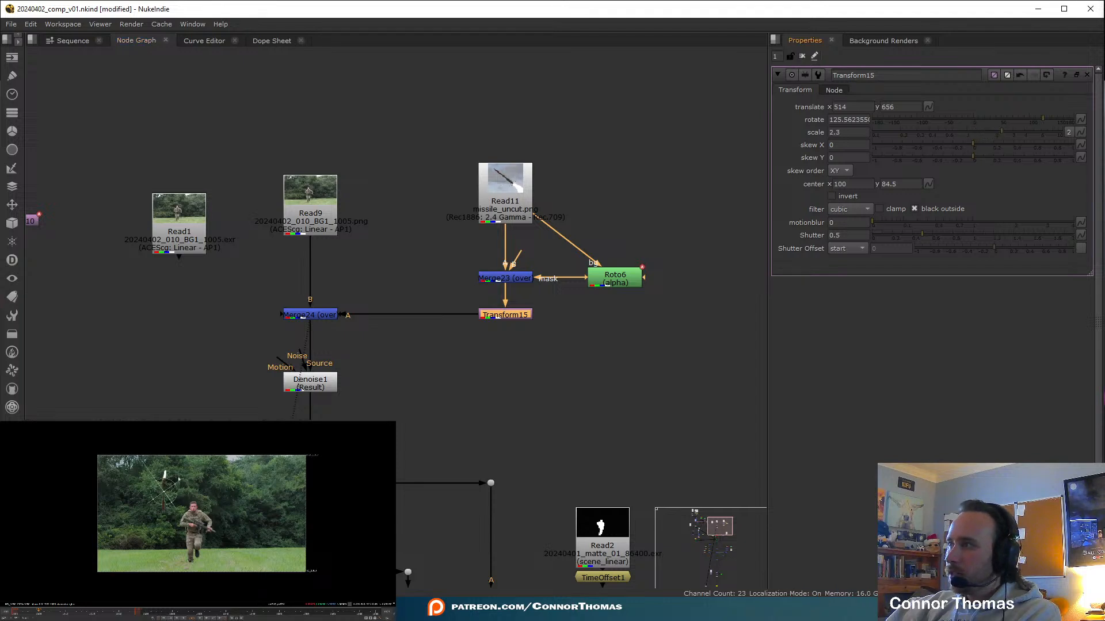
drag(151, 468, 166, 489)
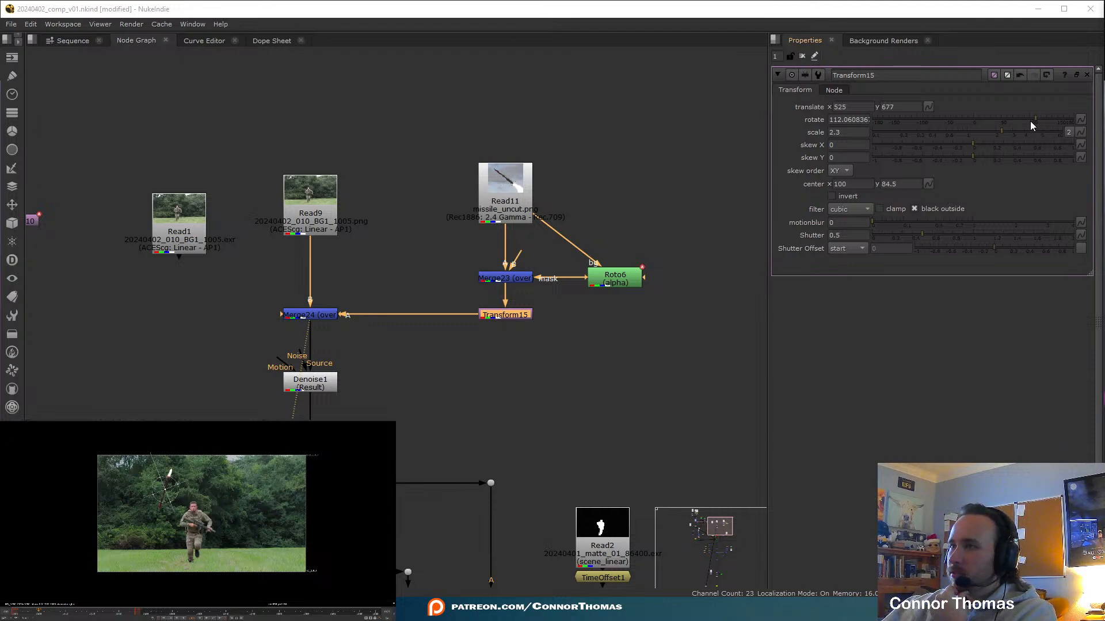
drag(999, 133, 991, 134)
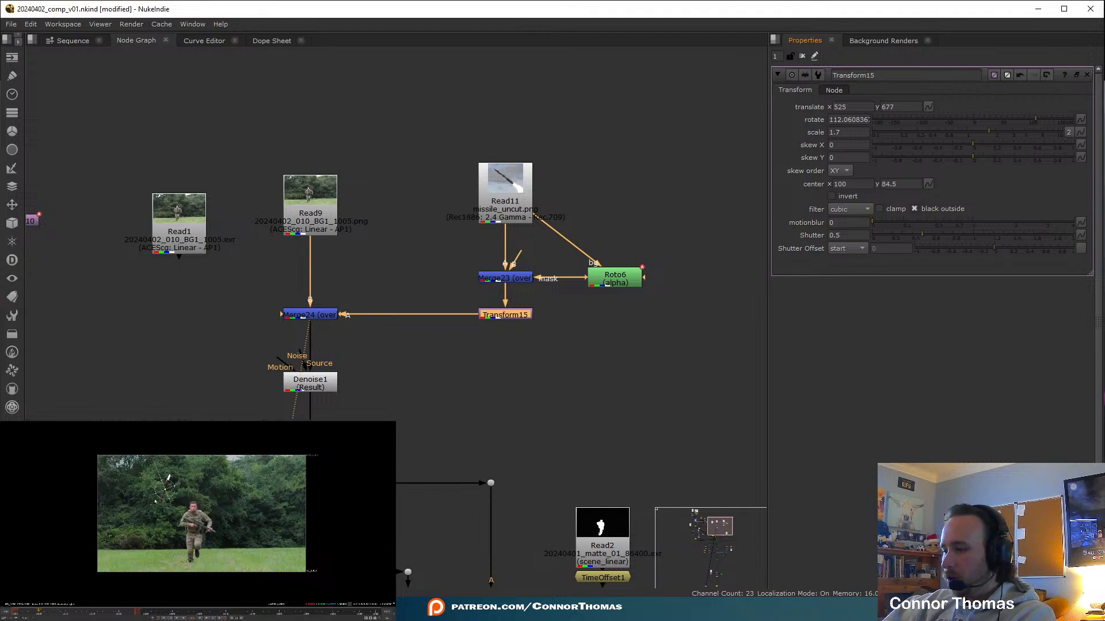
Step forward through the shot from frame 1005 to 1016 to check the missile against the soldier's run
key(Right)
key(Right)
key(Right)
key(Right)
key(Right)
key(Right)
key(Right)
key(Right)
key(Right)
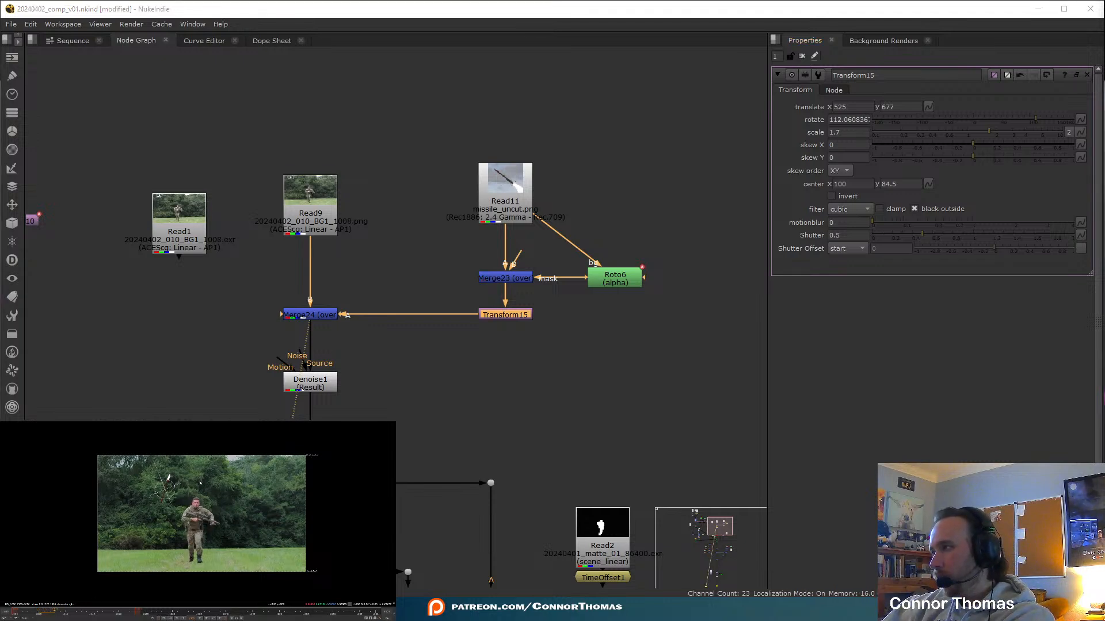
key(Right)
key(Right)
key(Right)
key(Right)
key(Right)
key(Right)
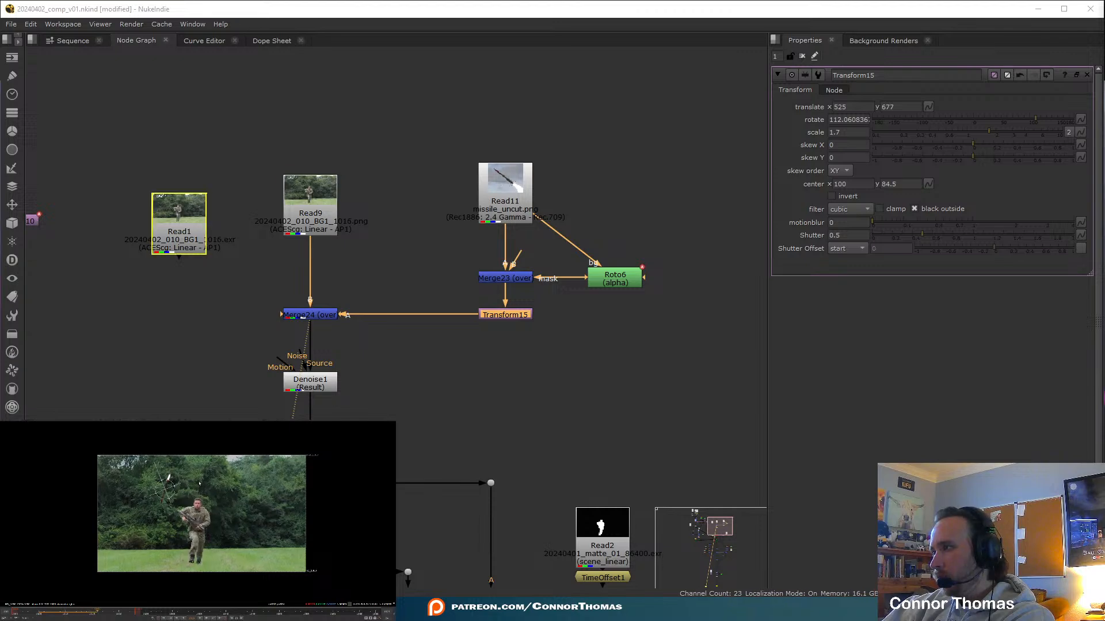
View the final comp output and step back through the explosion to the last frame before it ignites
middle_drag(460, 416, 498, 196)
scroll(498, 195, down, 3)
middle_drag(512, 451, 526, 109)
scroll(526, 109, down, 1)
middle_drag(516, 512, 561, 223)
click(482, 420)
key(1)
click(81, 613)
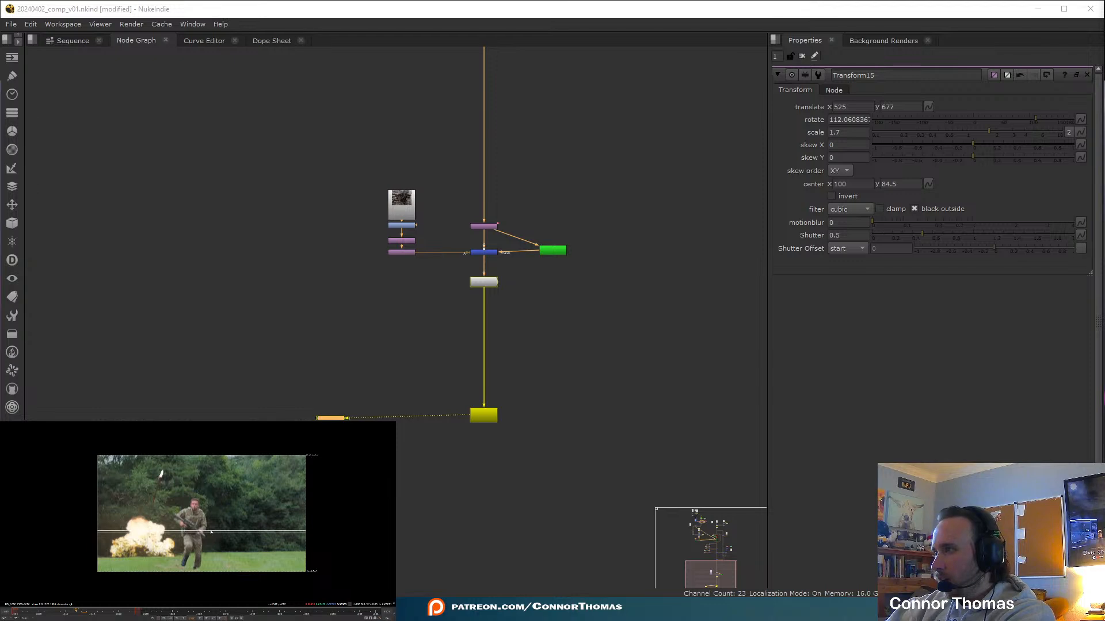
key(Left)
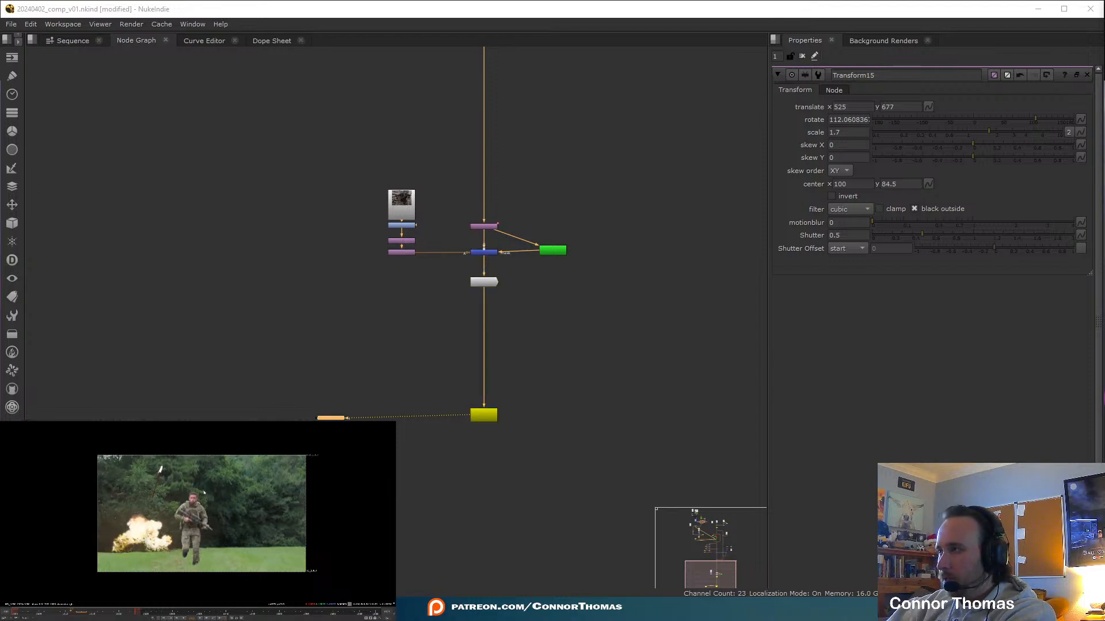
key(Left)
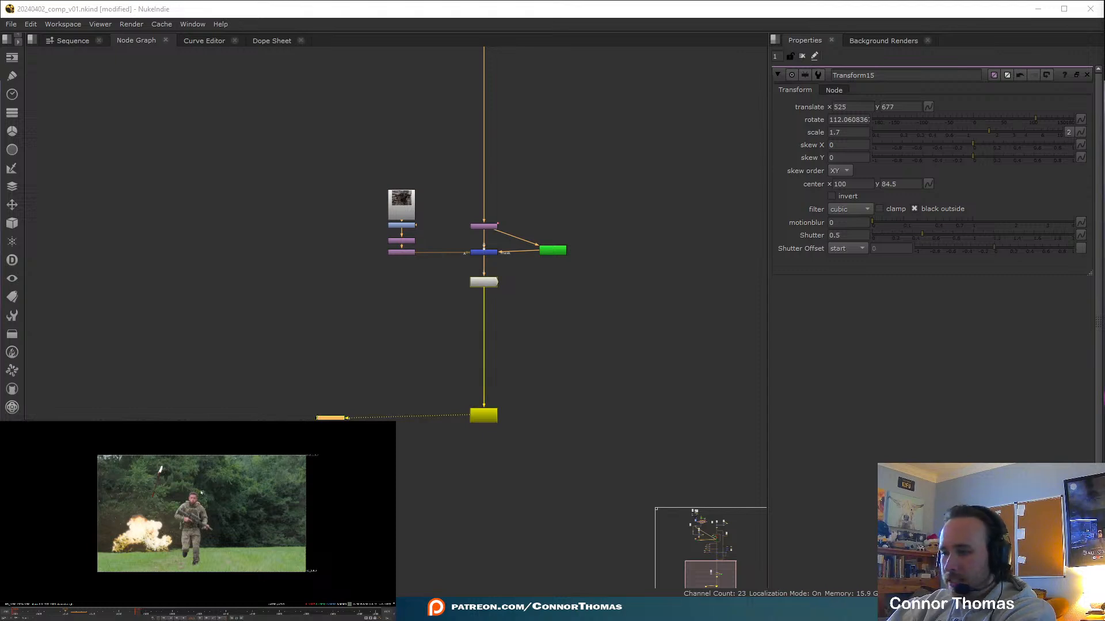
key(Left)
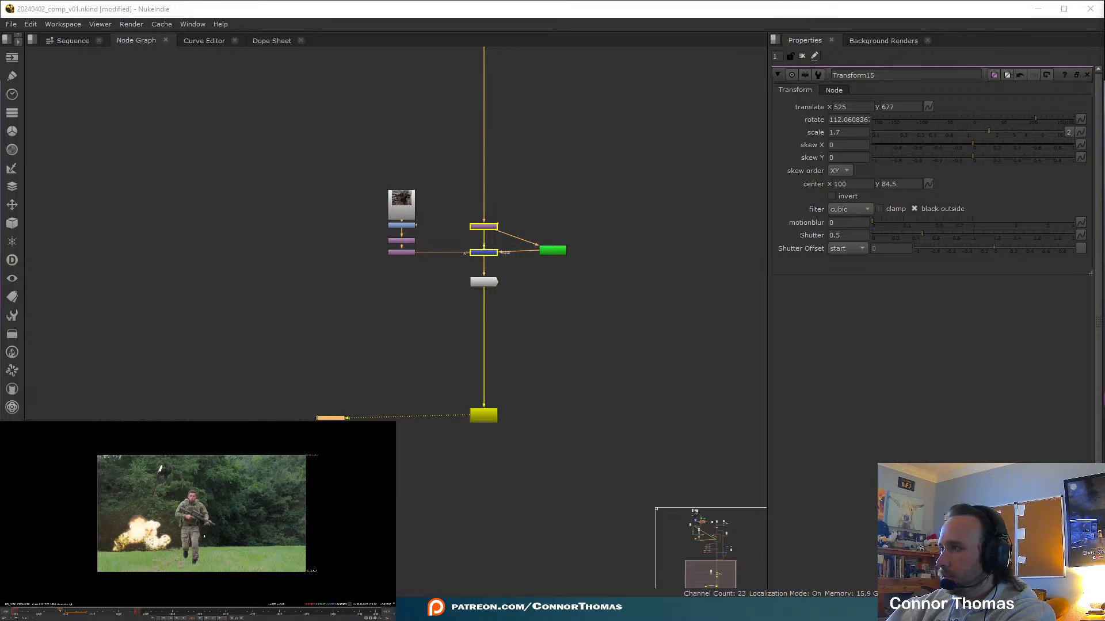
key(Left)
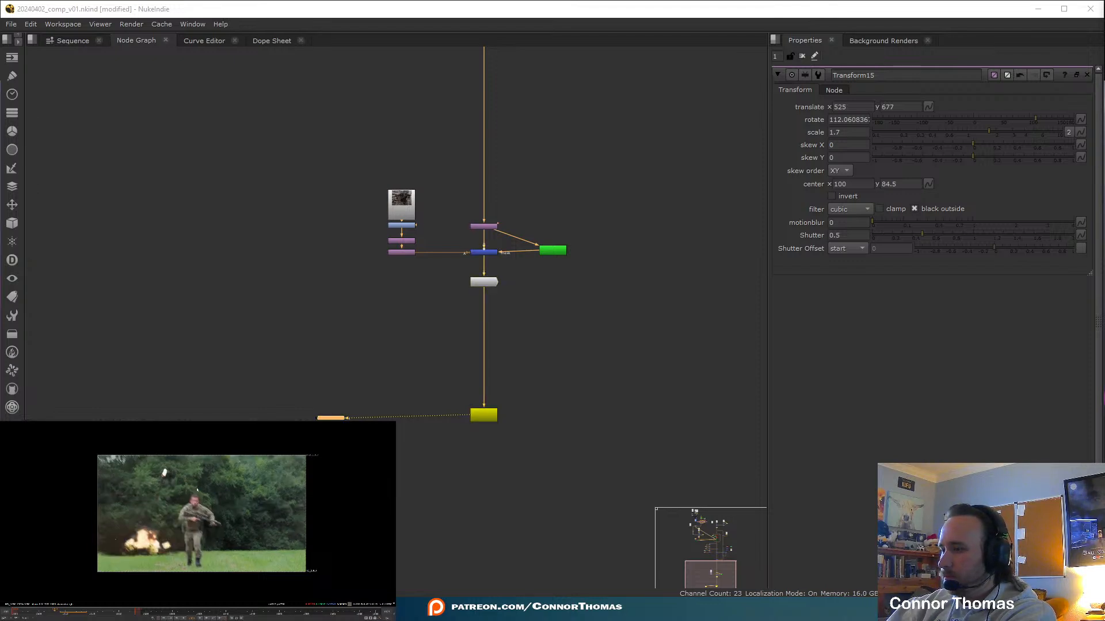
key(Left)
key(Left)
key(Right)
key(Right)
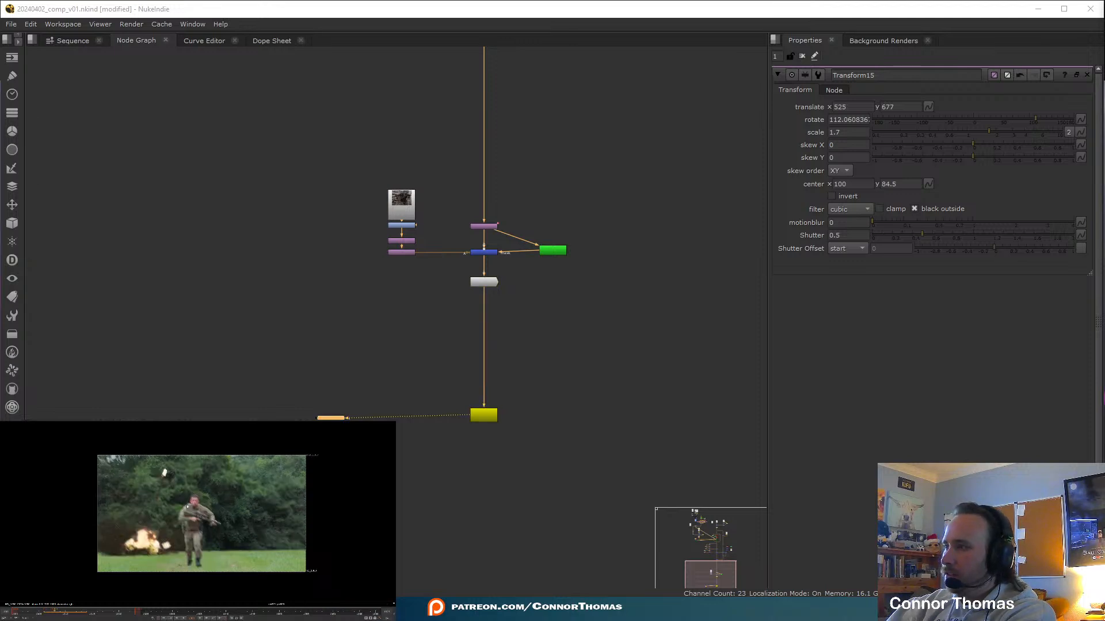
key(Left)
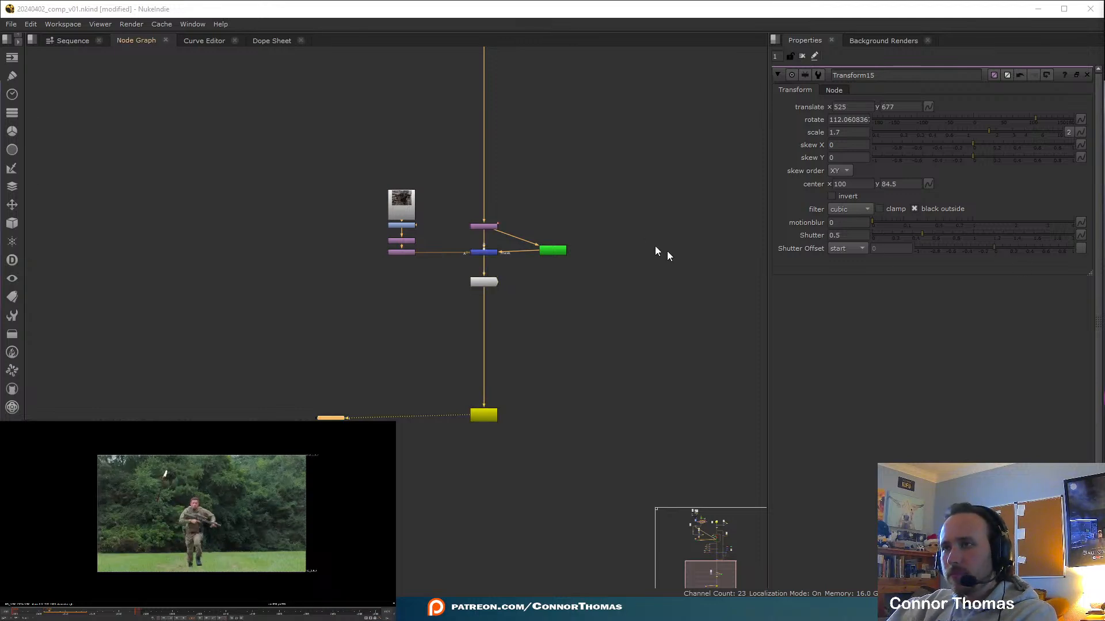
View Merge24 and, at frame 1008, move the missile down to the ground at translate about 387, -38
middle_drag(590, 163, 582, 301)
middle_drag(587, 194, 664, 416)
middle_drag(651, 79, 545, 420)
scroll(534, 289, down, 3)
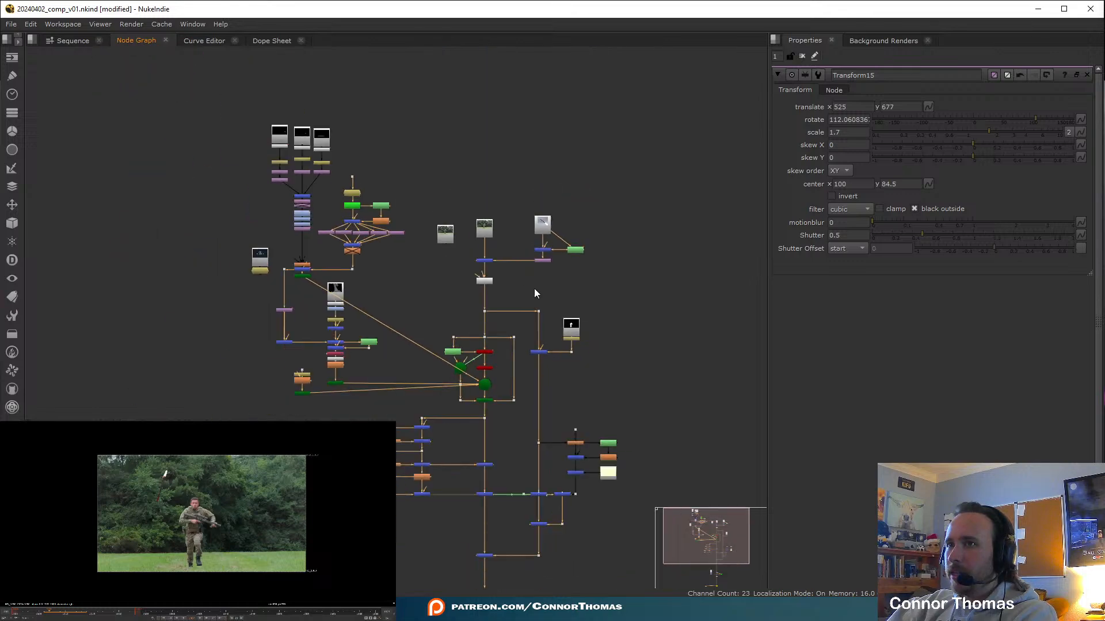
scroll(527, 273, up, 5)
click(582, 249)
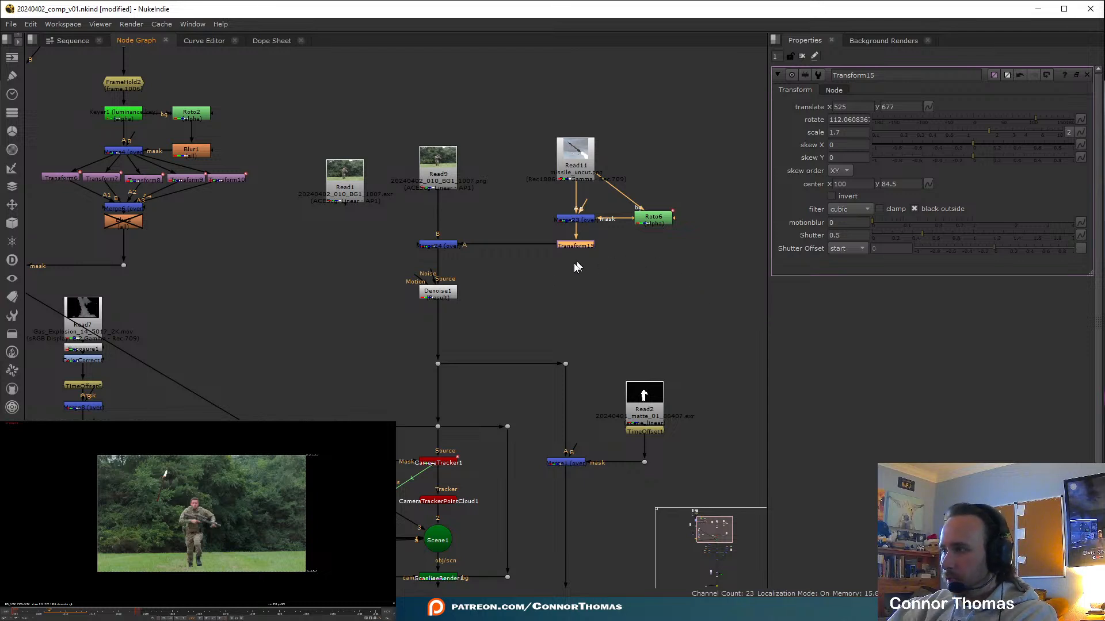
click(440, 246)
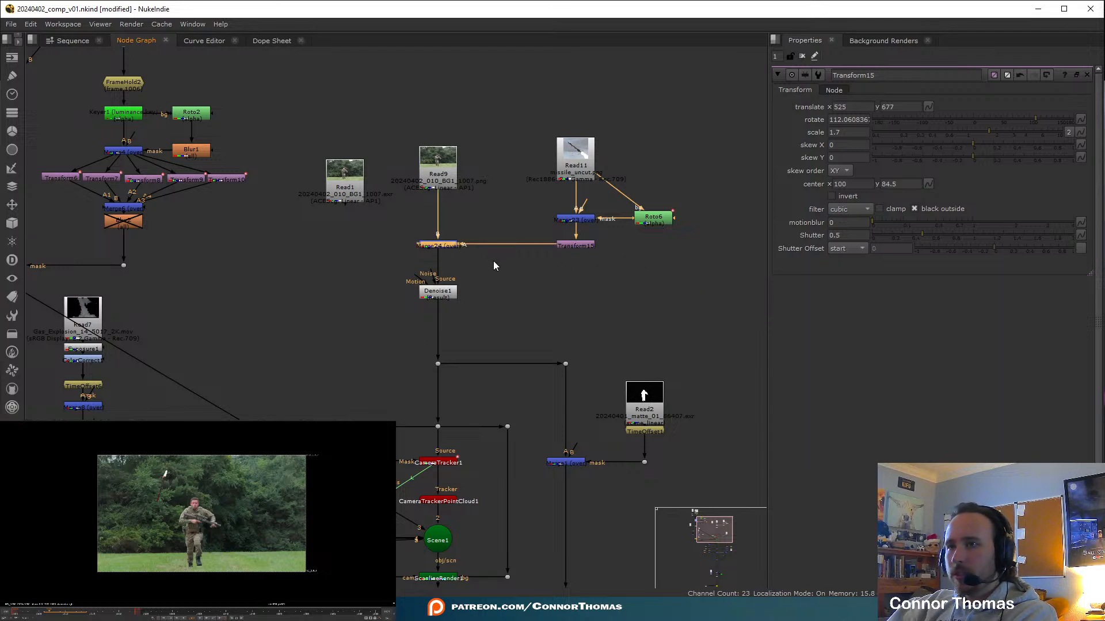
key(1)
drag(156, 496, 151, 541)
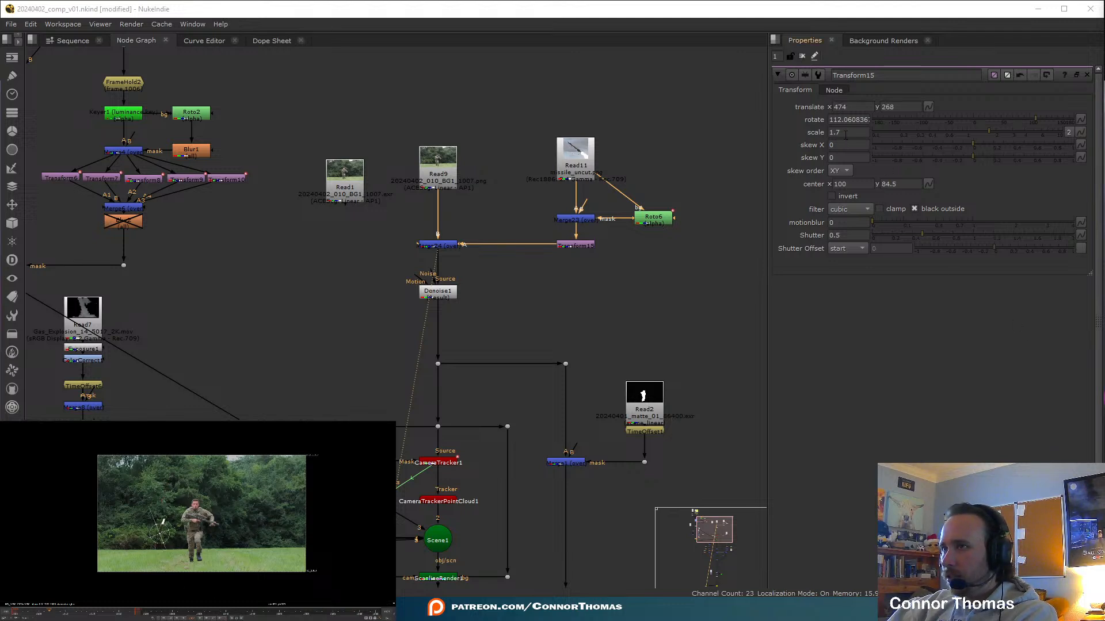
click(56, 610)
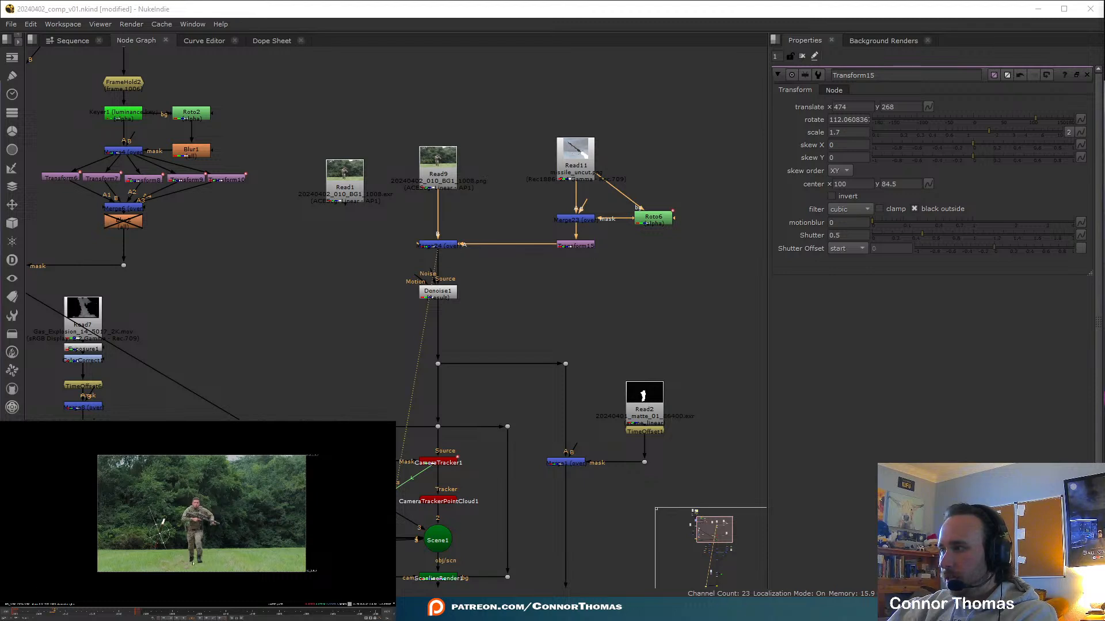
drag(160, 536, 150, 569)
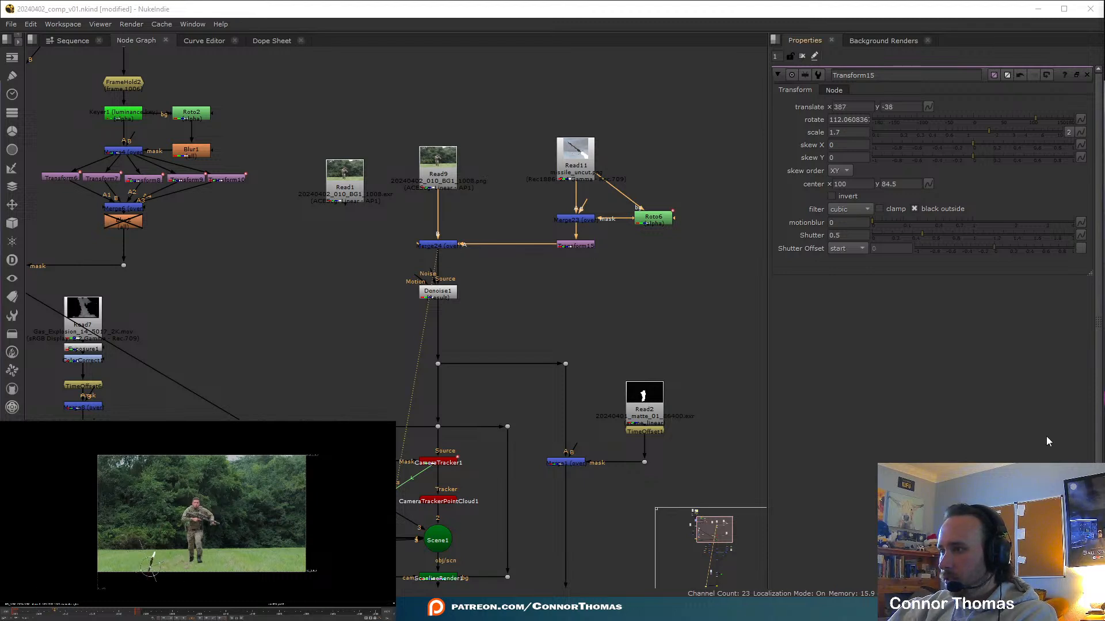
Set keyframes on Transform15's translate x and y at frame 1008
right_click(850, 109)
click(870, 111)
right_click(883, 107)
click(903, 112)
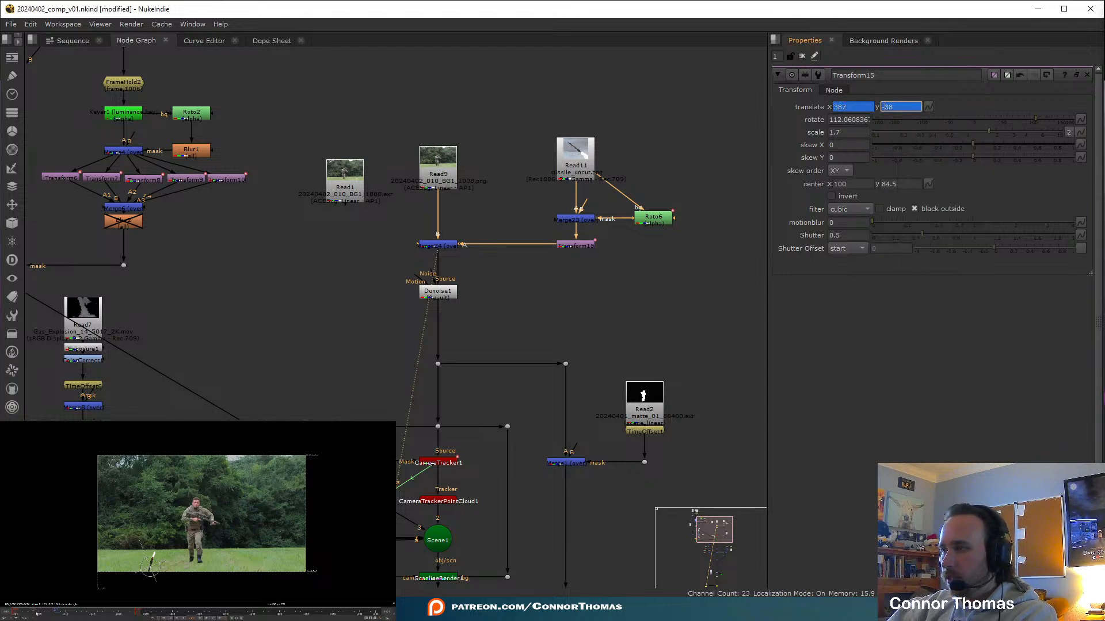
At frame 1005, key the missile above the picture at translate about 828, 1339, and show it mid-fall at frame 1007
click(39, 614)
drag(150, 568, 191, 423)
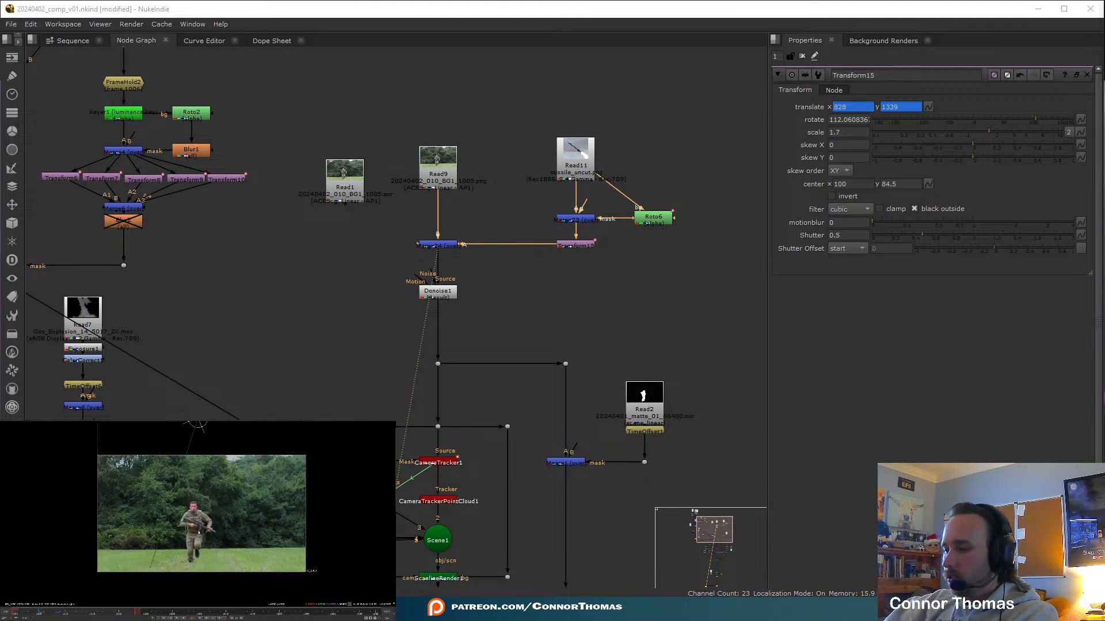
drag(198, 426, 151, 566)
key(Left)
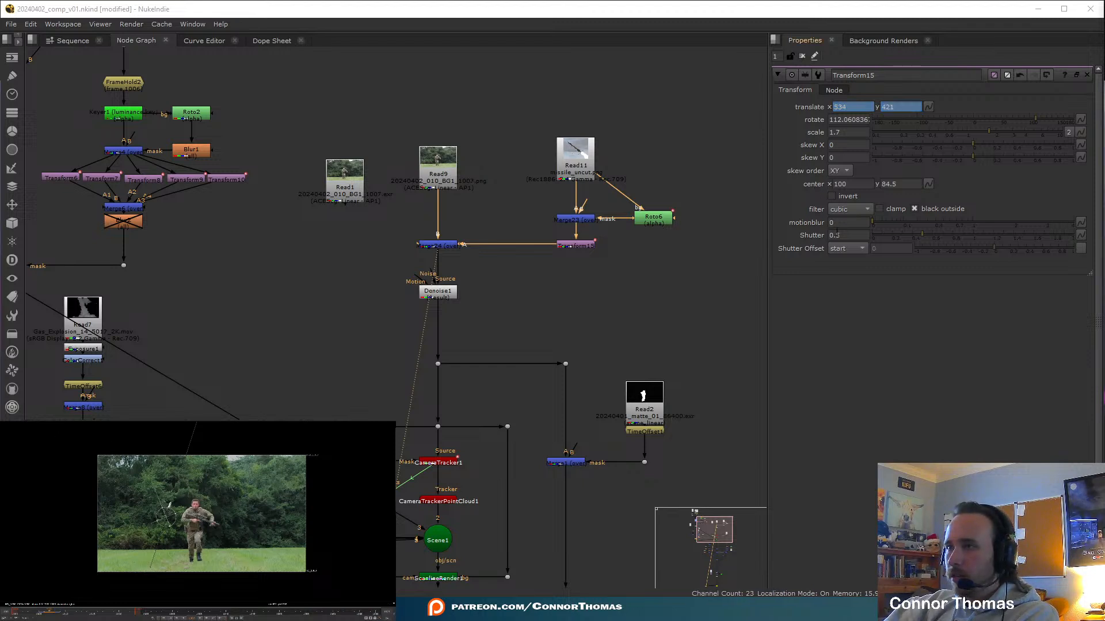
Set Transform15's motionblur to 1 and its shutter offset to centred
drag(836, 221, 683, 252)
text(1)
key(Return)
click(841, 249)
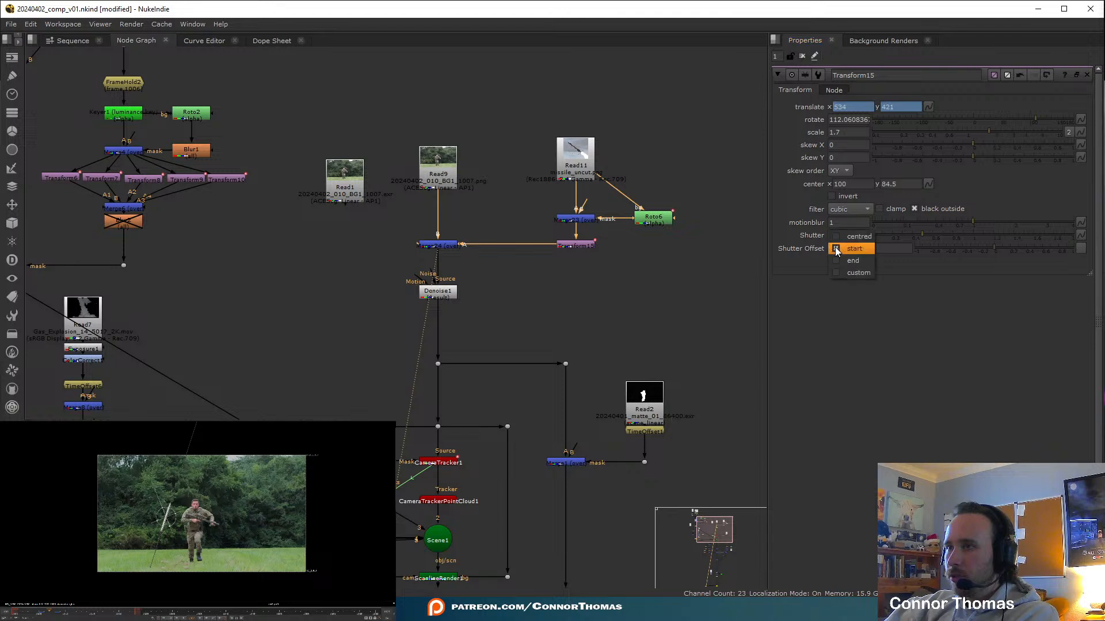
click(857, 236)
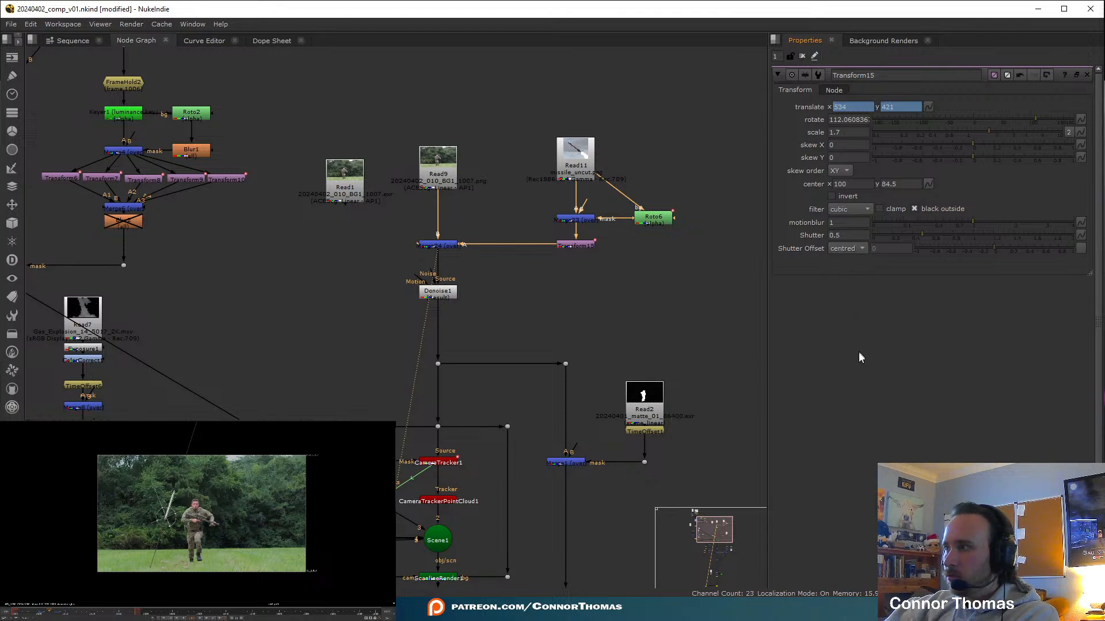
Remove the exhaust flame from the missile cut-out by deleting its surrounding points from the Roto6 shape
click(803, 57)
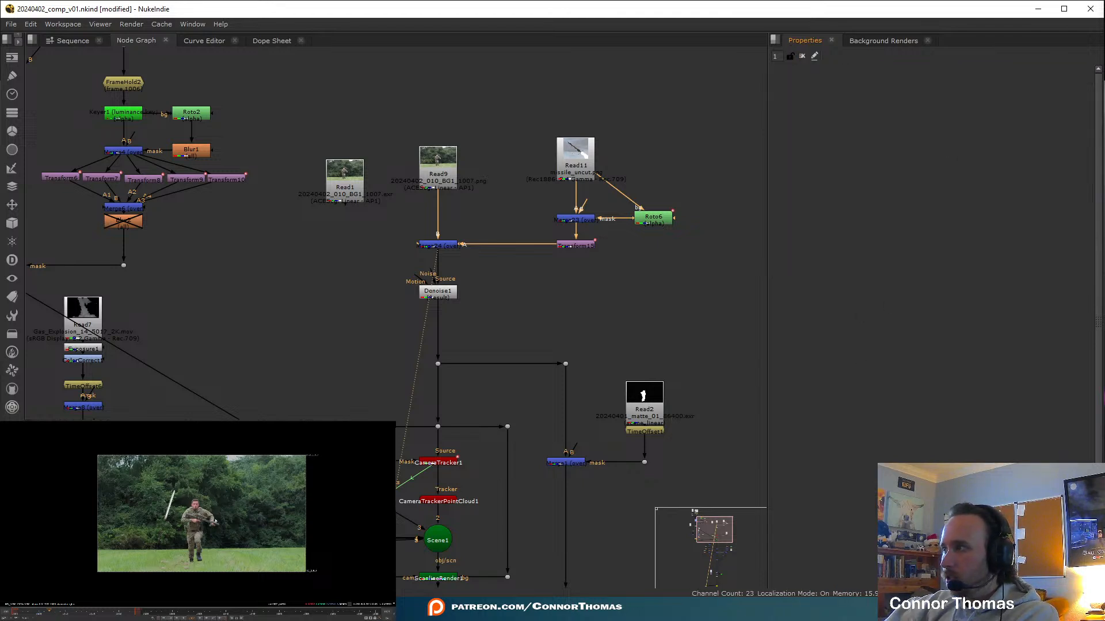
scroll(653, 237, up, 4)
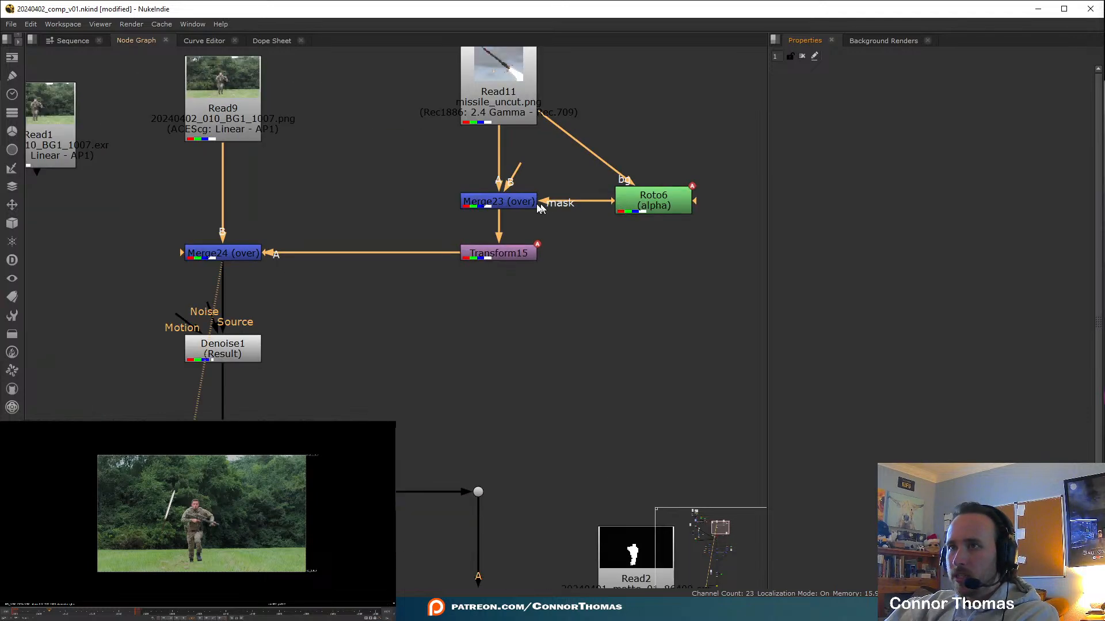
click(524, 206)
key(2)
double_click(647, 206)
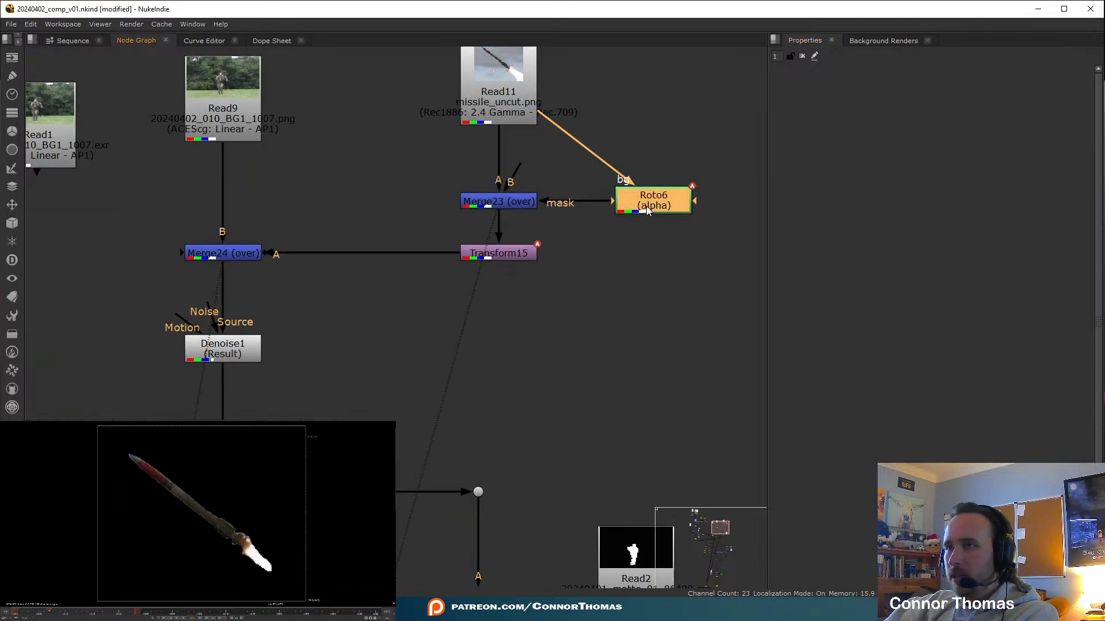
click(240, 570)
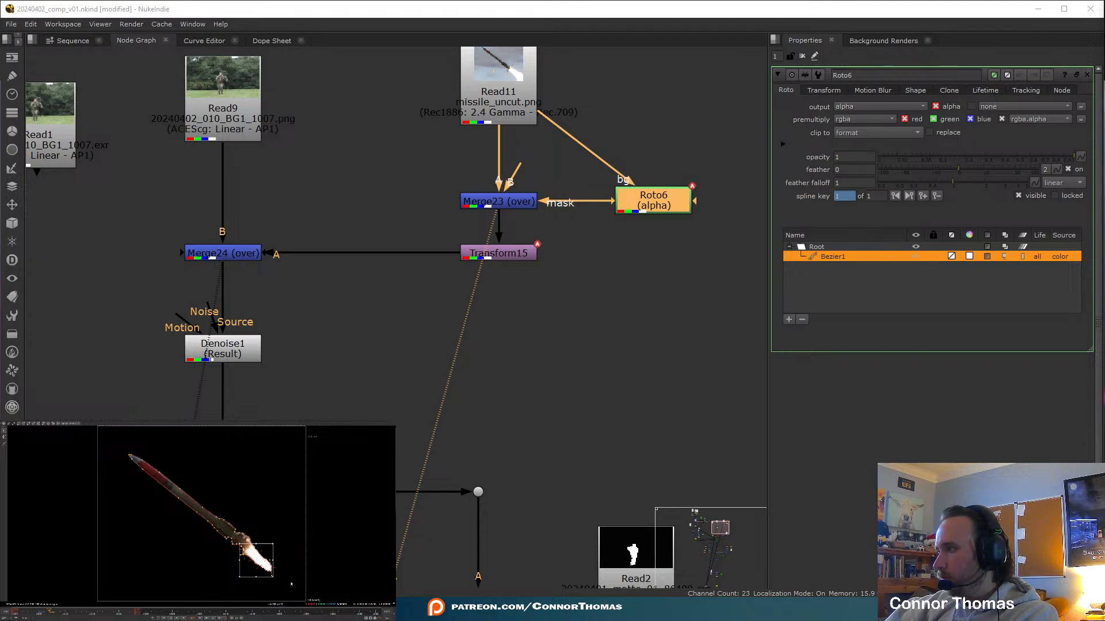
drag(292, 551, 253, 543)
key(Delete)
key(Delete)
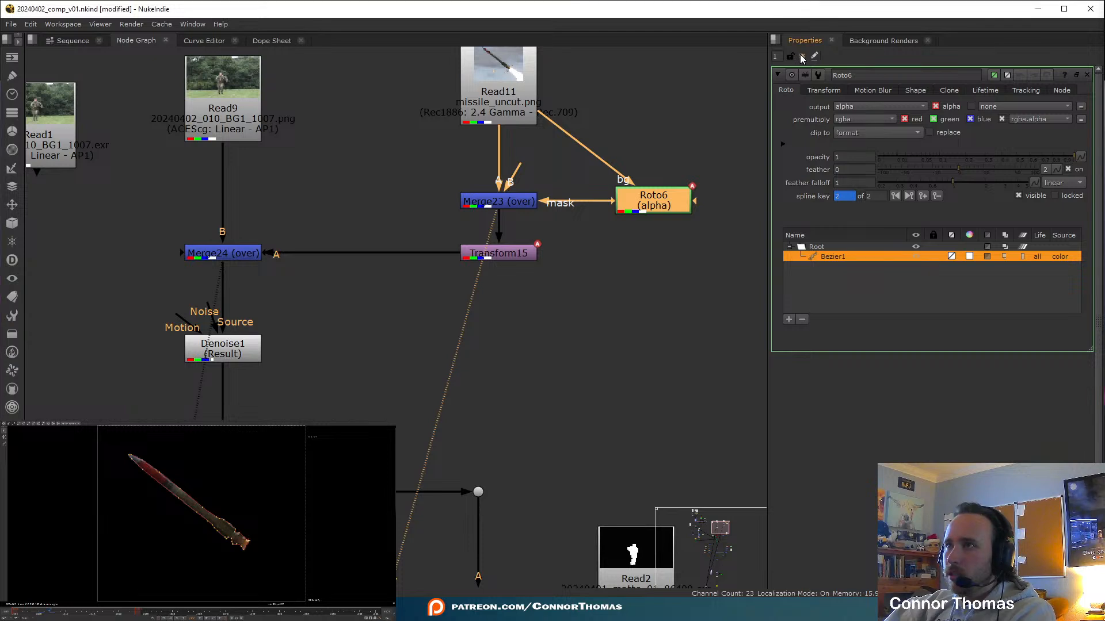
click(802, 56)
Display the Merge24 composite in the viewer and enlarge the frame
middle_drag(311, 264, 368, 206)
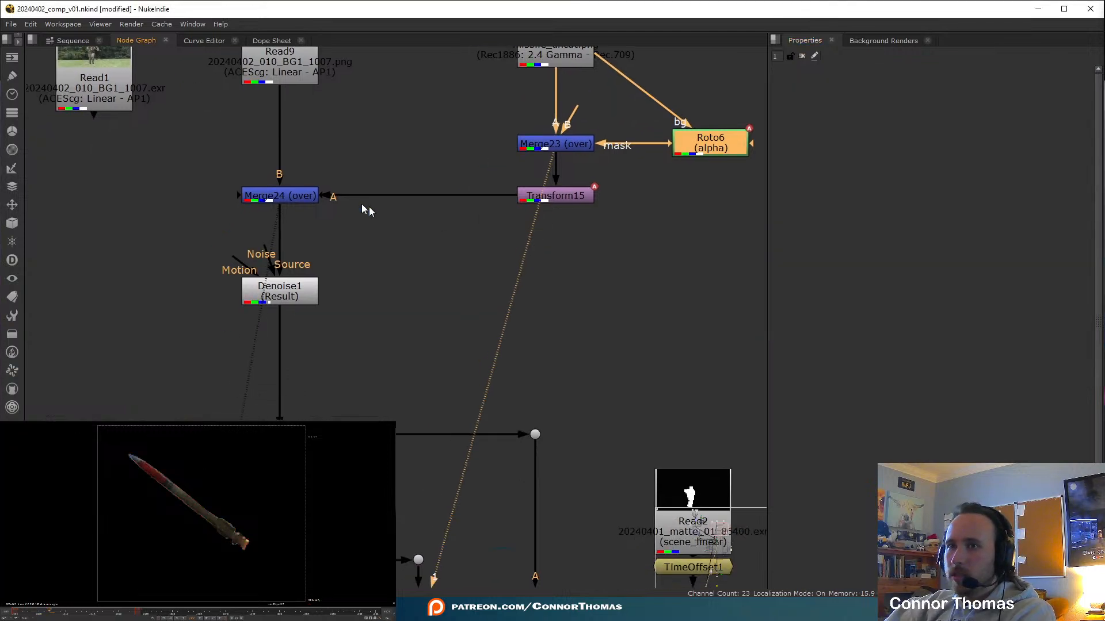
click(311, 194)
key(1)
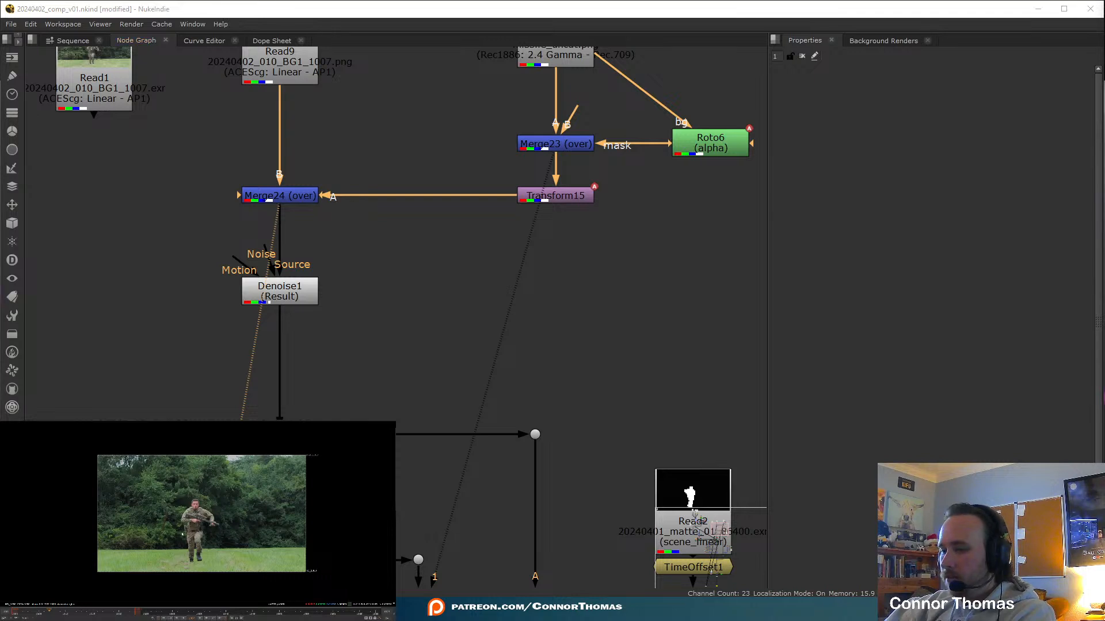
scroll(182, 534, up, 2)
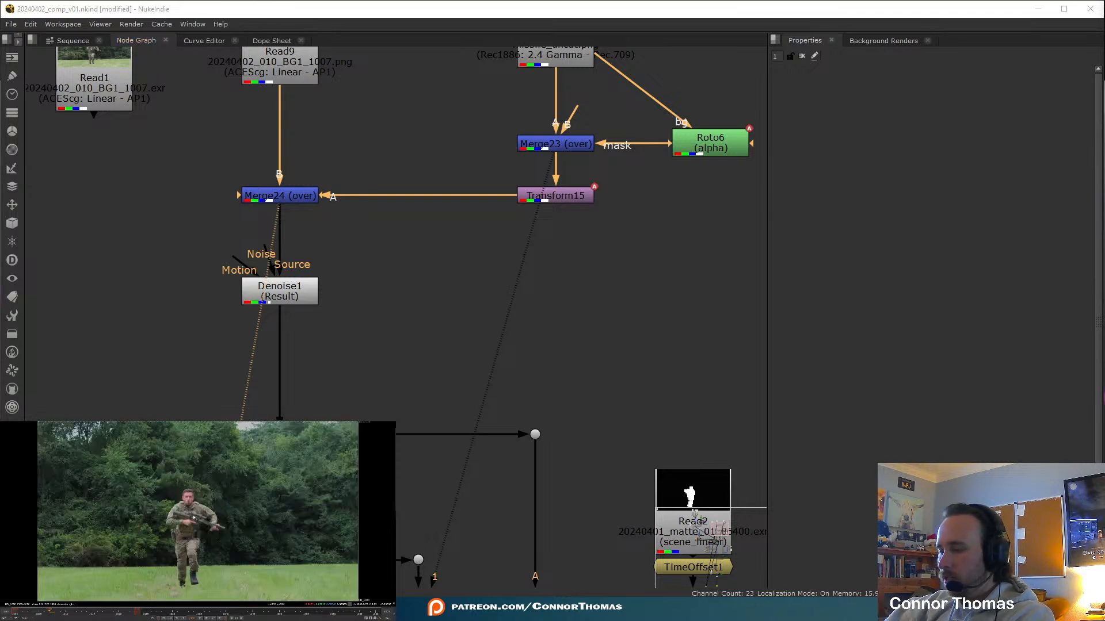
Keyframe Merge23's mix at 1 on frame 1007 and at 0 on frame 1008
click(301, 198)
click(543, 199)
double_click(550, 143)
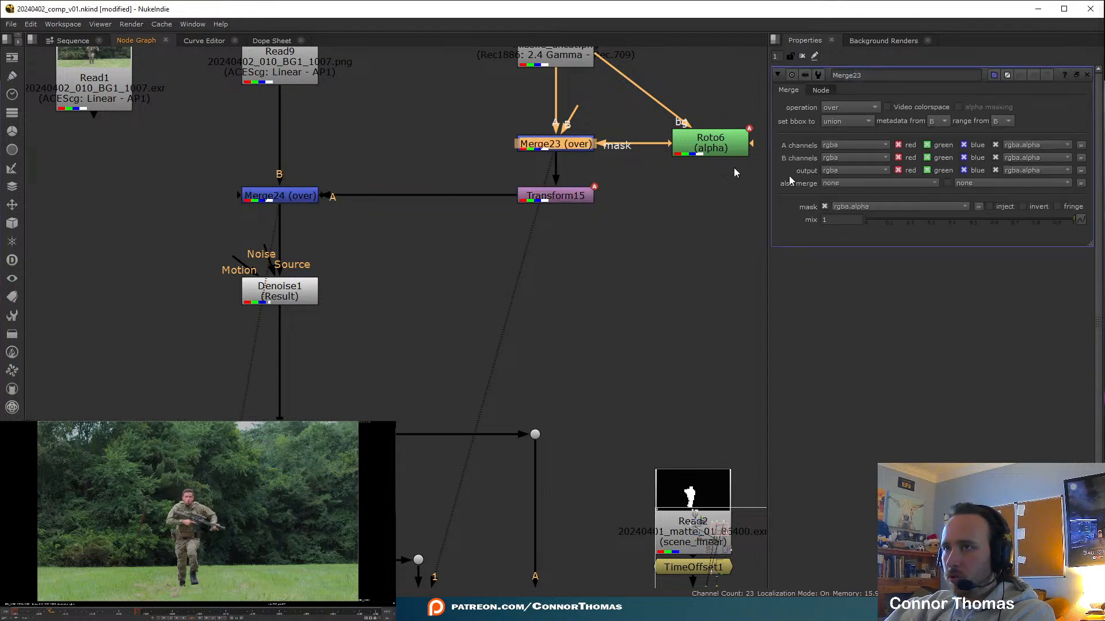
key(Right)
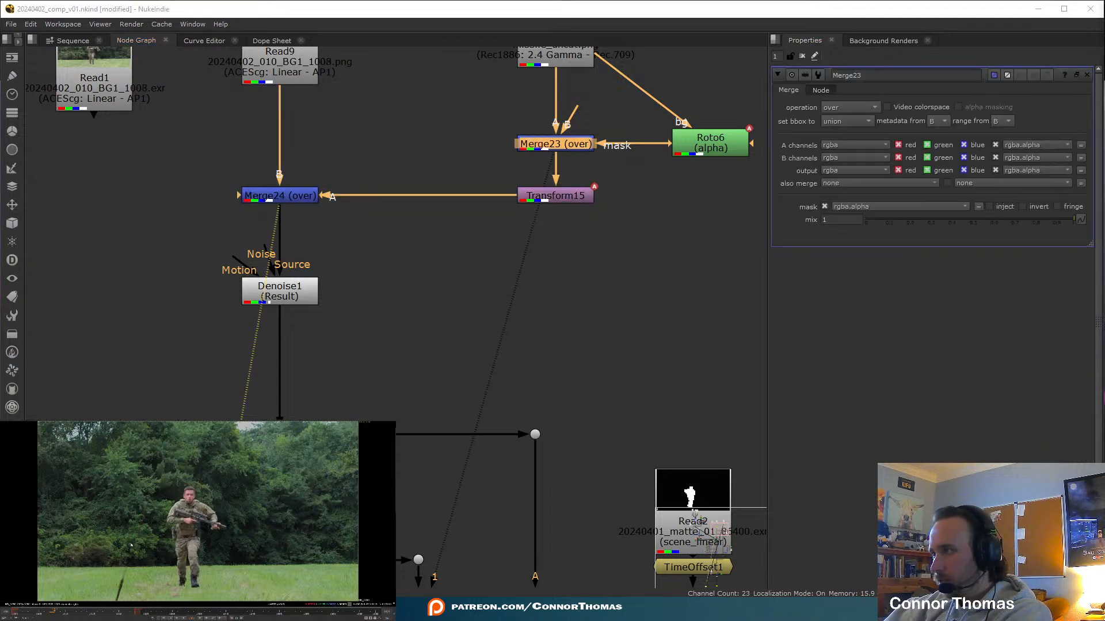
key(Left)
click(865, 219)
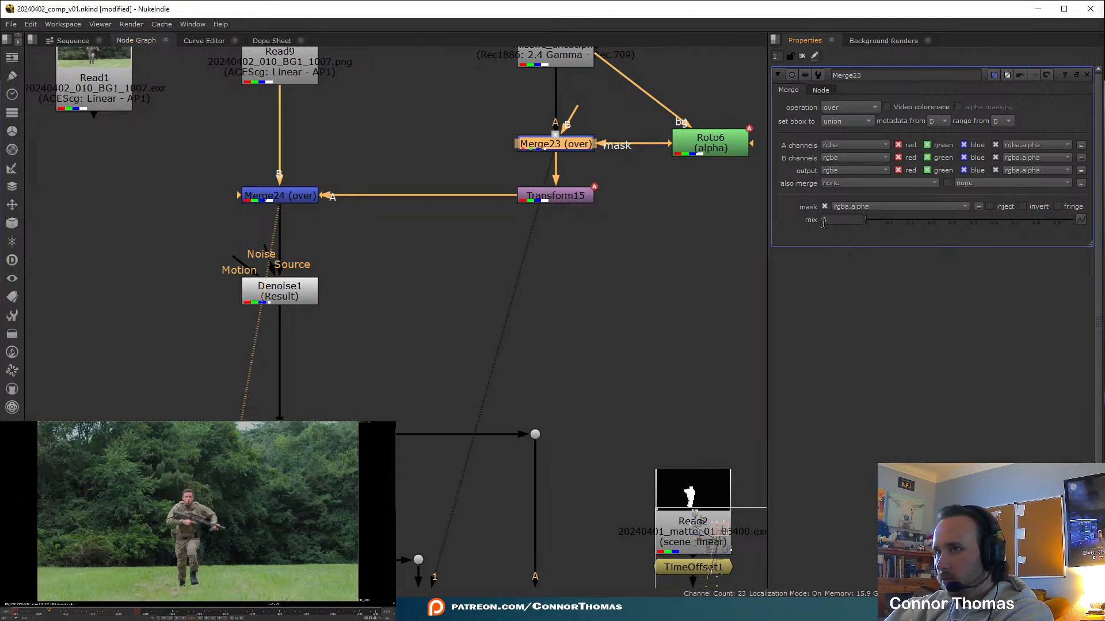
key(ctrl+z)
right_click(842, 219)
click(863, 221)
key(Right)
drag(898, 218, 455, 169)
click(802, 56)
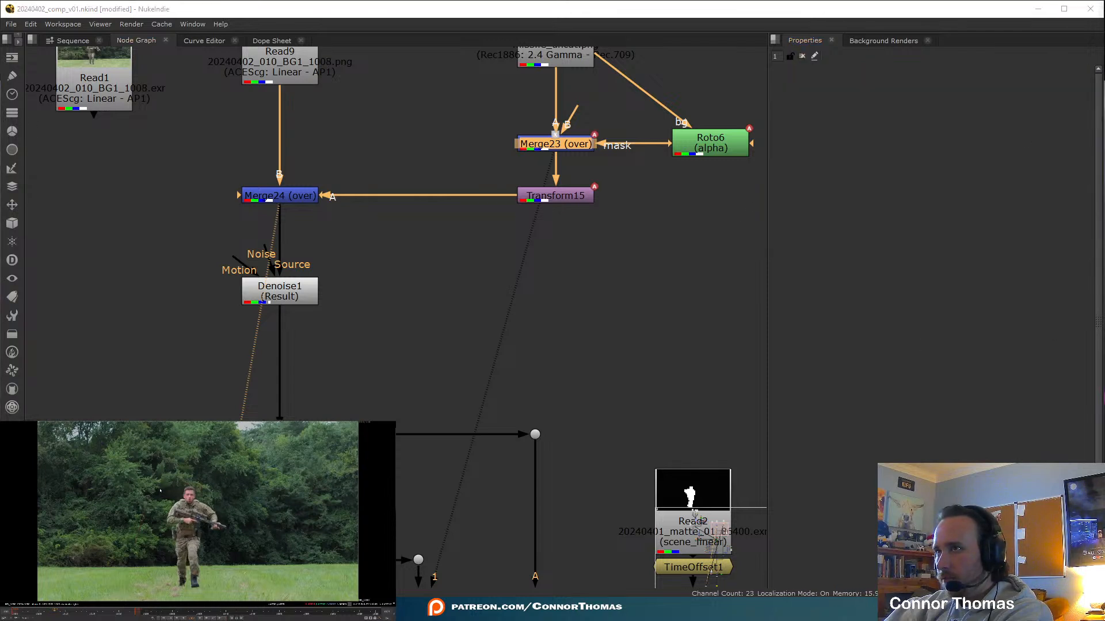
Play the shot back and reduce the missile's scale in Transform15 to 1.26
key(l)
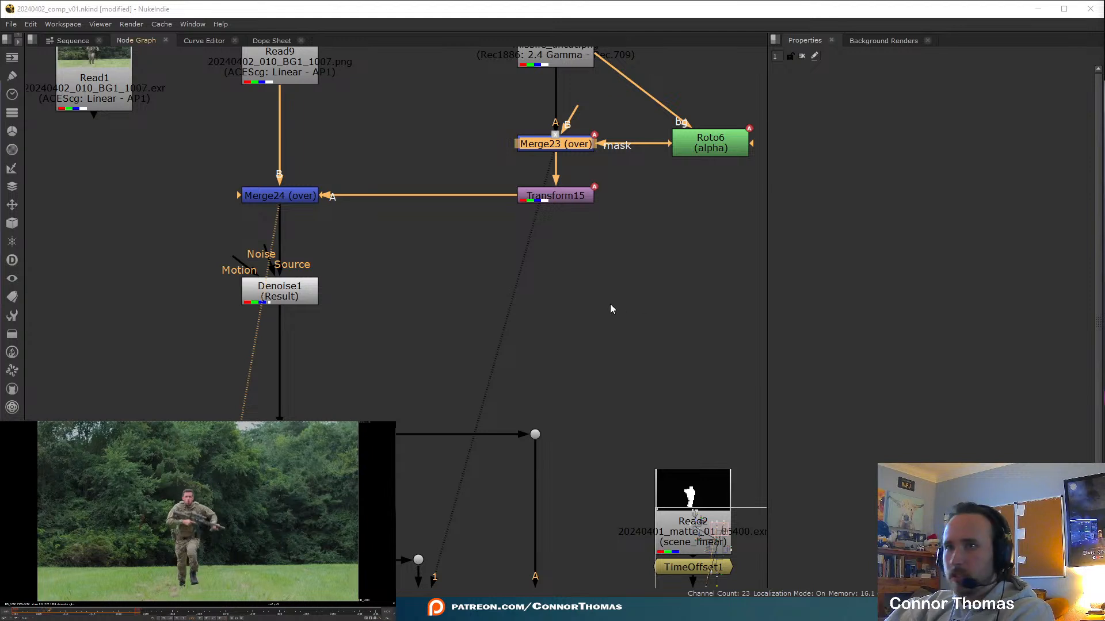
double_click(558, 201)
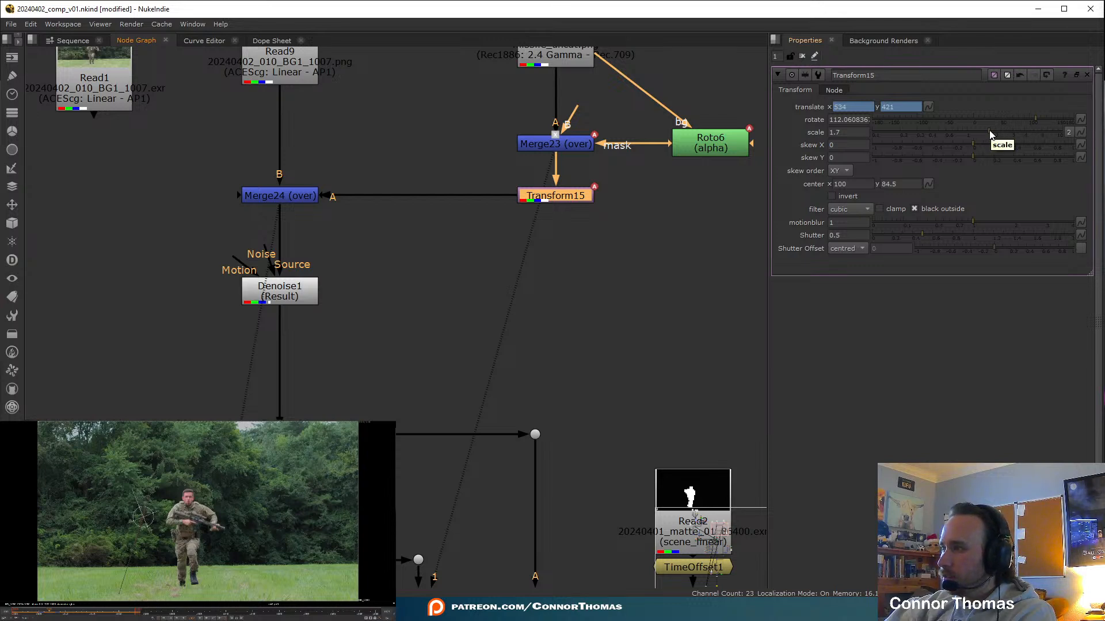
drag(989, 130, 981, 135)
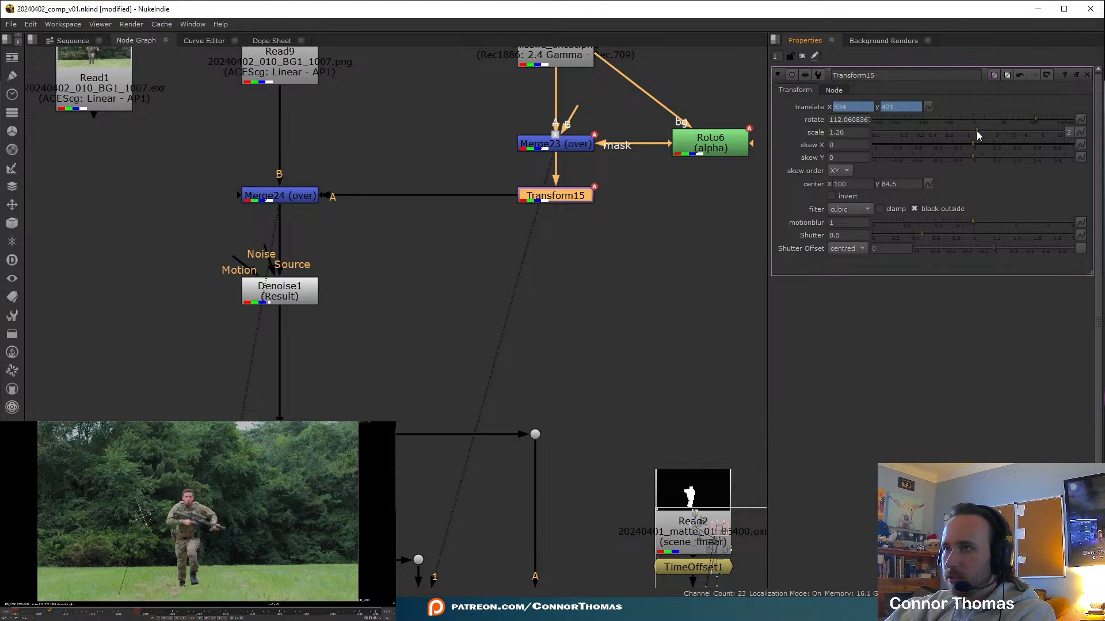
click(802, 57)
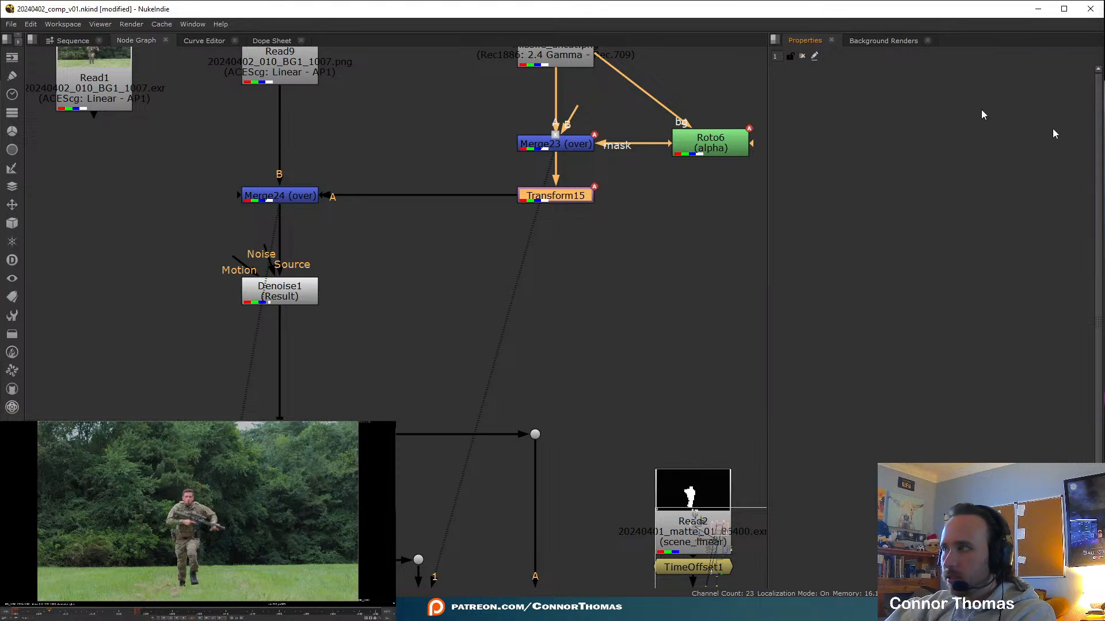
Stop playback and set Merge23's mix to 0 on frame 1008
click(180, 486)
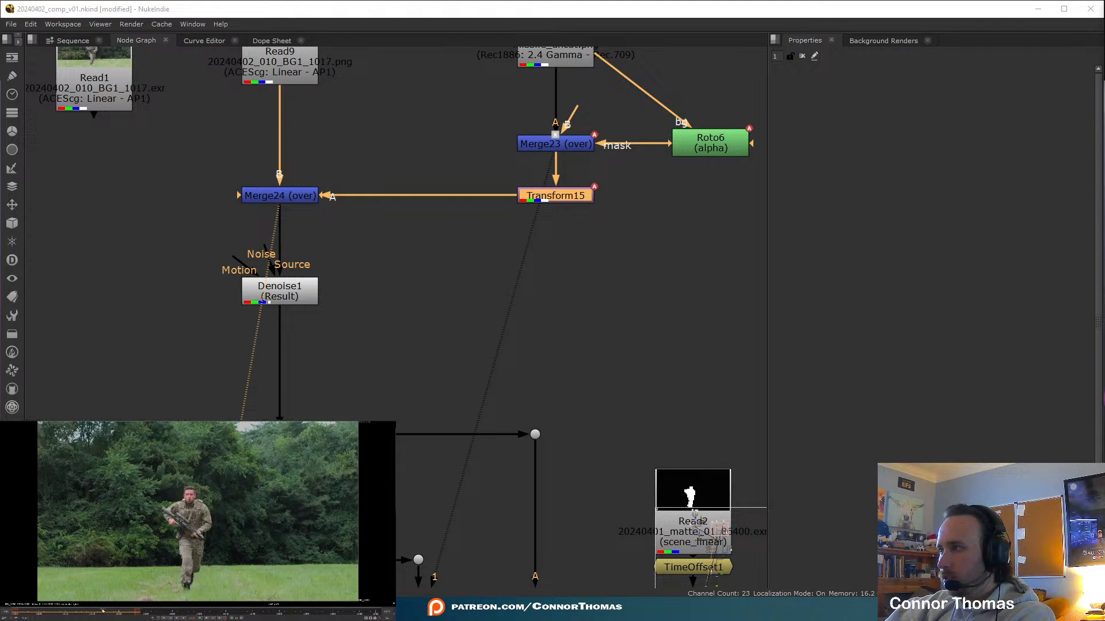
double_click(586, 145)
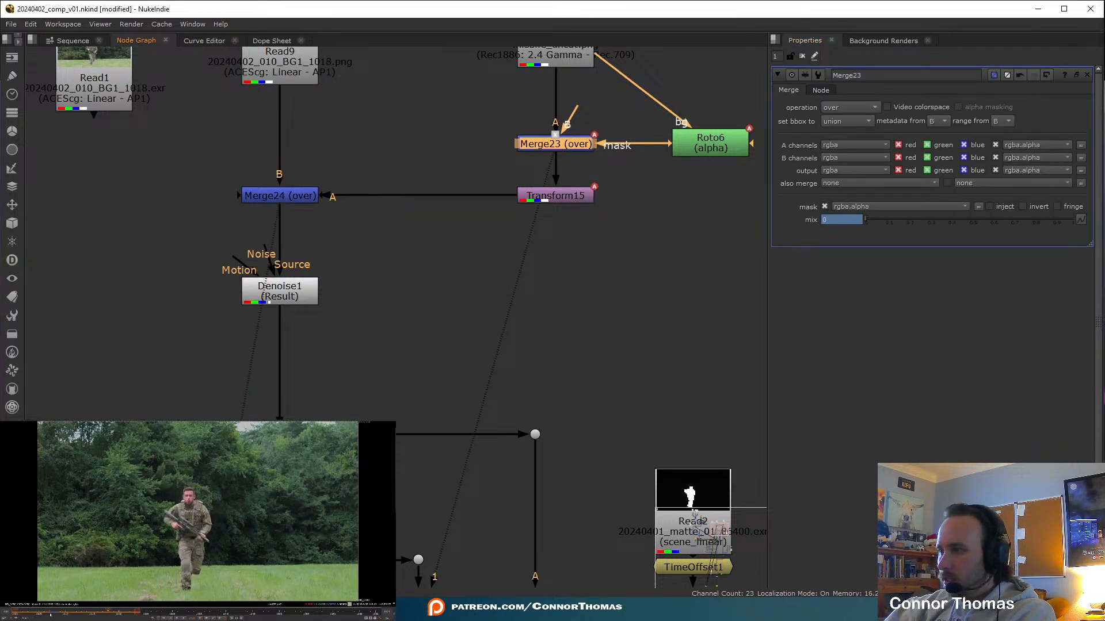
click(55, 614)
drag(891, 220, 516, 259)
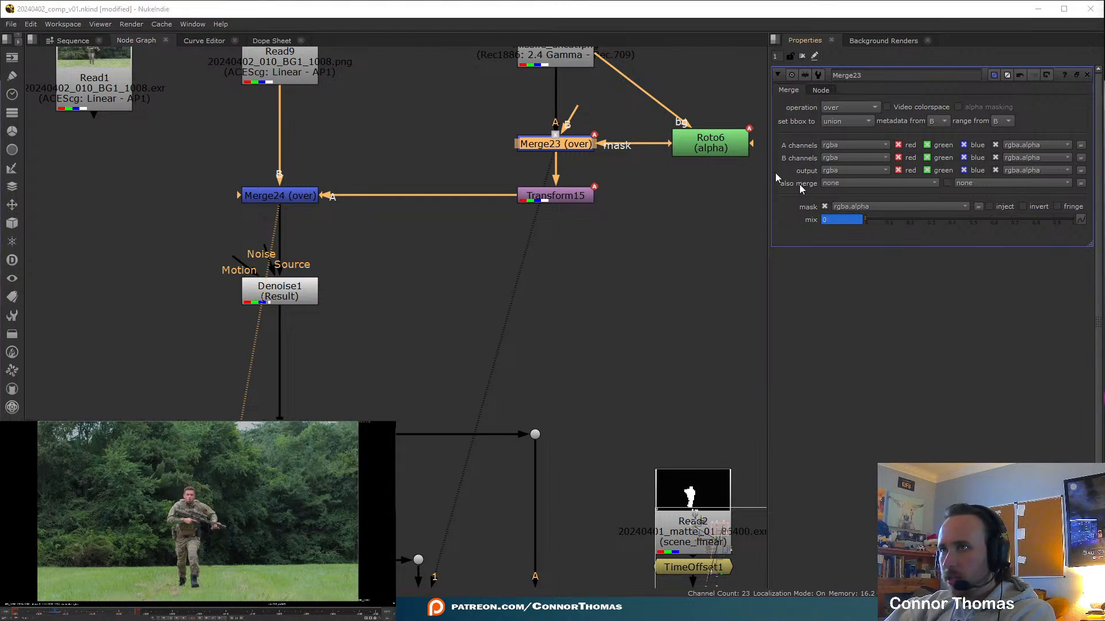
Reposition the missile with Transform15 to about 505, 331 on frame 1007 and about 606, 668 on frame 1006
double_click(565, 198)
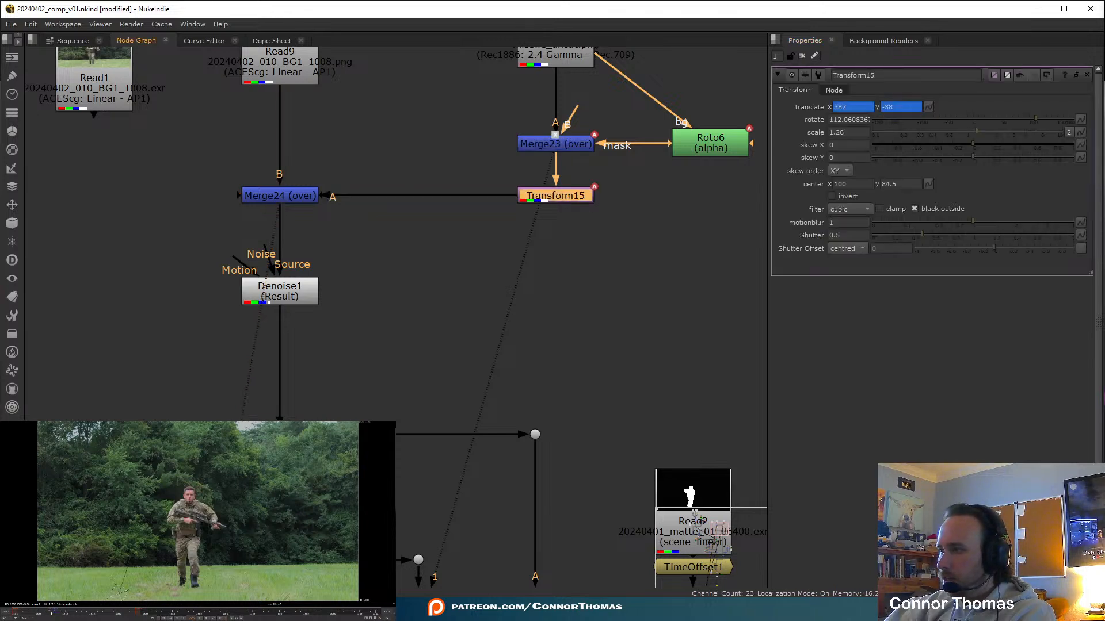
key(Left)
drag(118, 590, 139, 530)
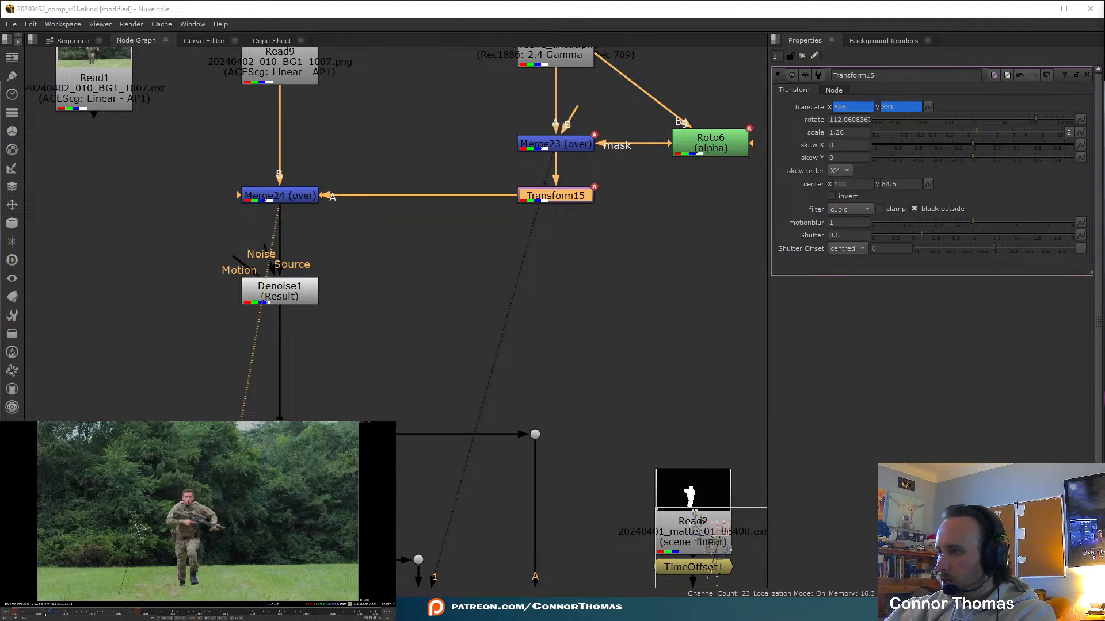
key(Left)
drag(138, 531, 154, 475)
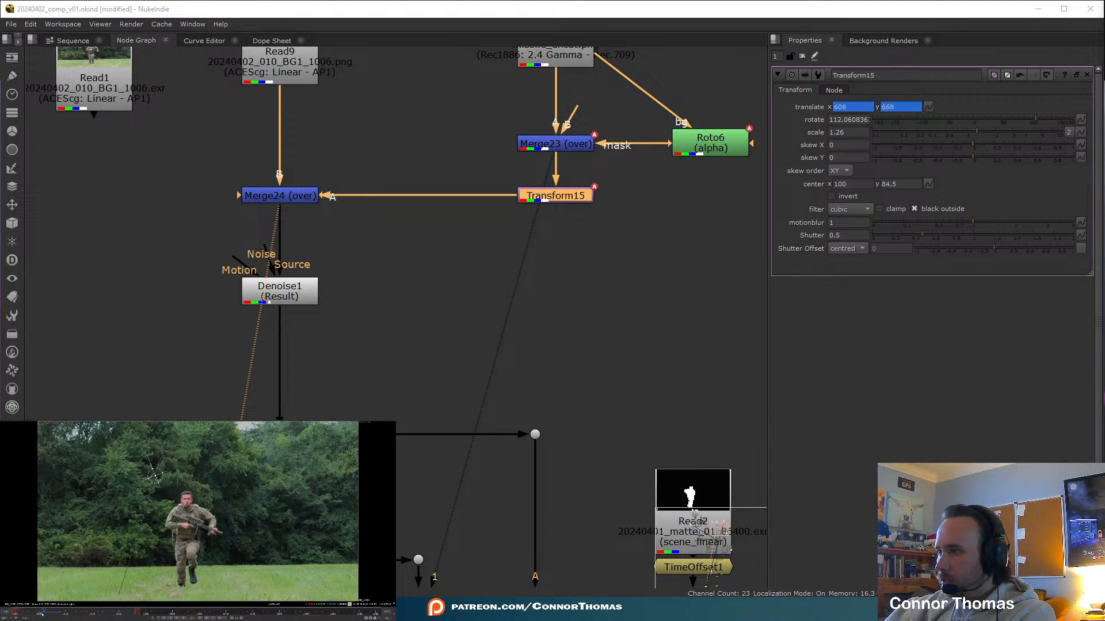
Move the missile to about 734, 1050 on frame 1005 and higher above the picture on frame 1004 in Transform15
key(Left)
drag(169, 448, 157, 483)
scroll(164, 481, up, 5)
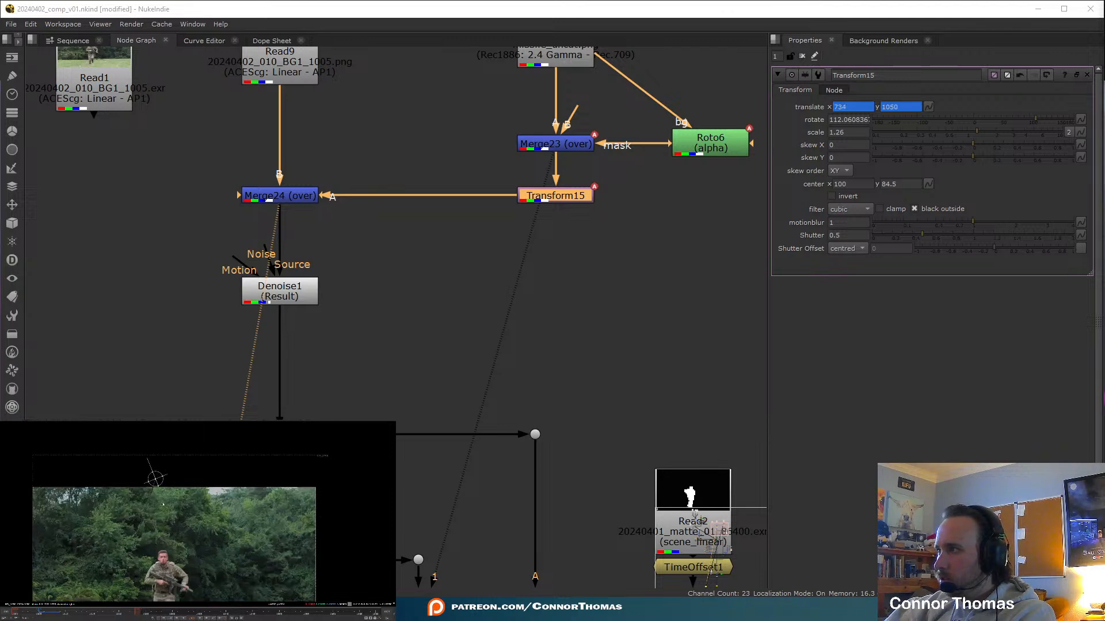
key(Left)
scroll(164, 489, down, 3)
drag(156, 505, 175, 441)
key(f)
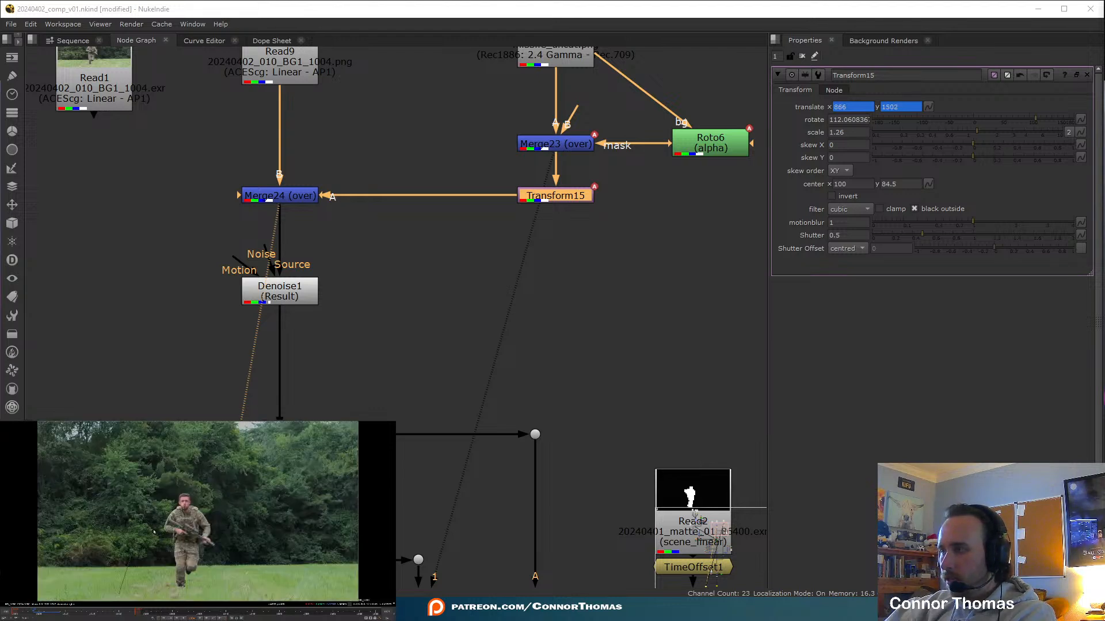
click(804, 53)
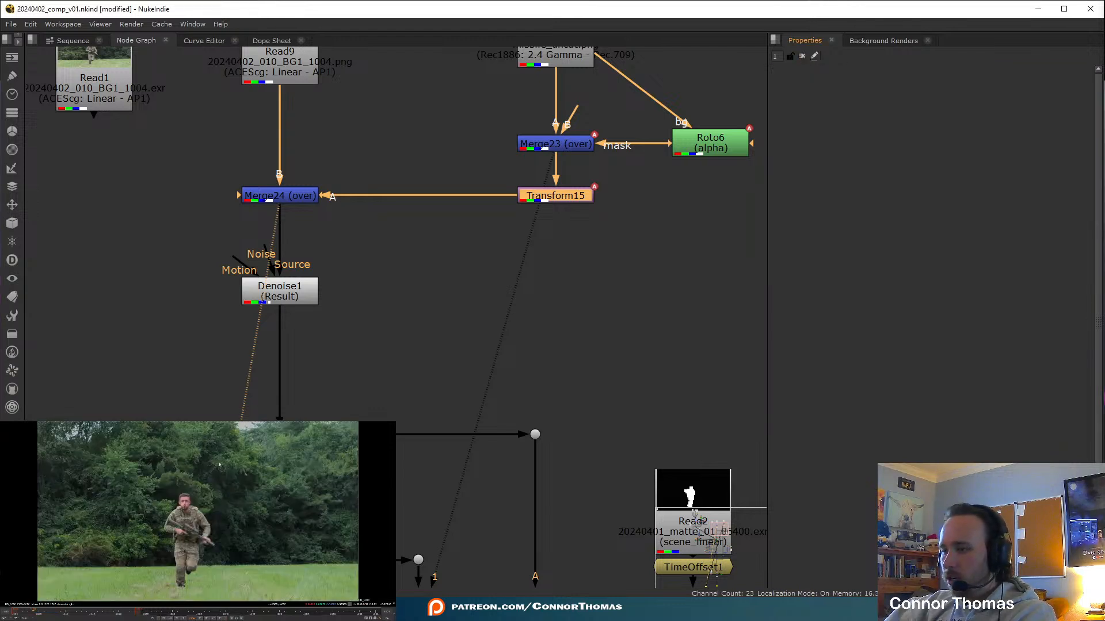
Play back the missile's descent and display the Write1 output in the viewer
key(l)
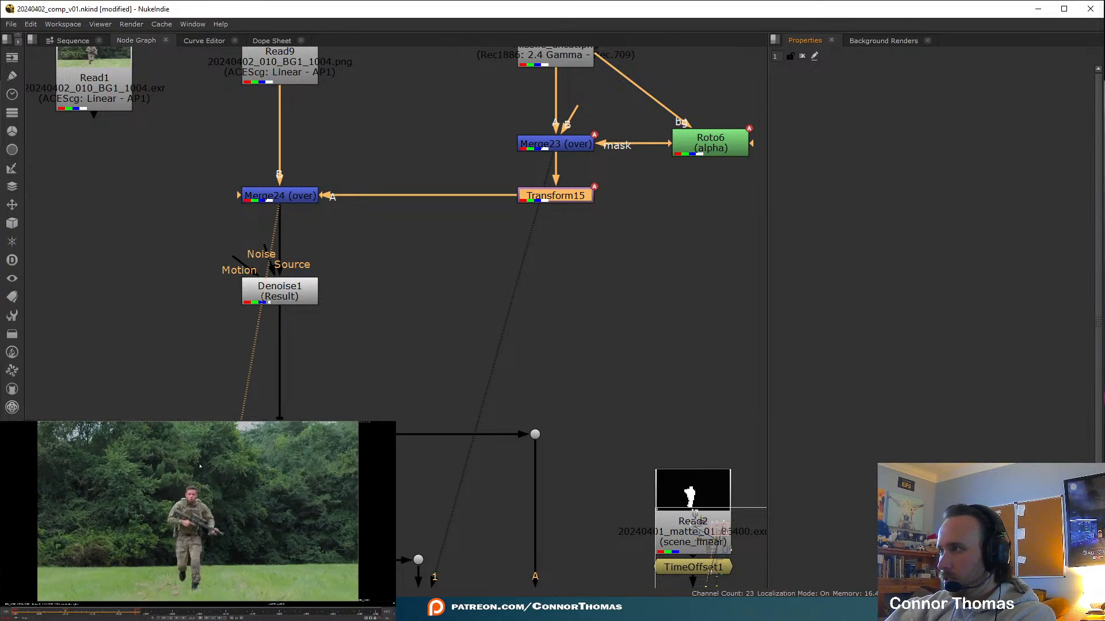
drag(33, 614, 39, 616)
middle_drag(523, 405, 483, 240)
scroll(484, 240, down, 1)
middle_drag(484, 506, 509, 135)
middle_drag(460, 575, 518, 58)
middle_drag(504, 563, 461, 75)
click(384, 218)
key(1)
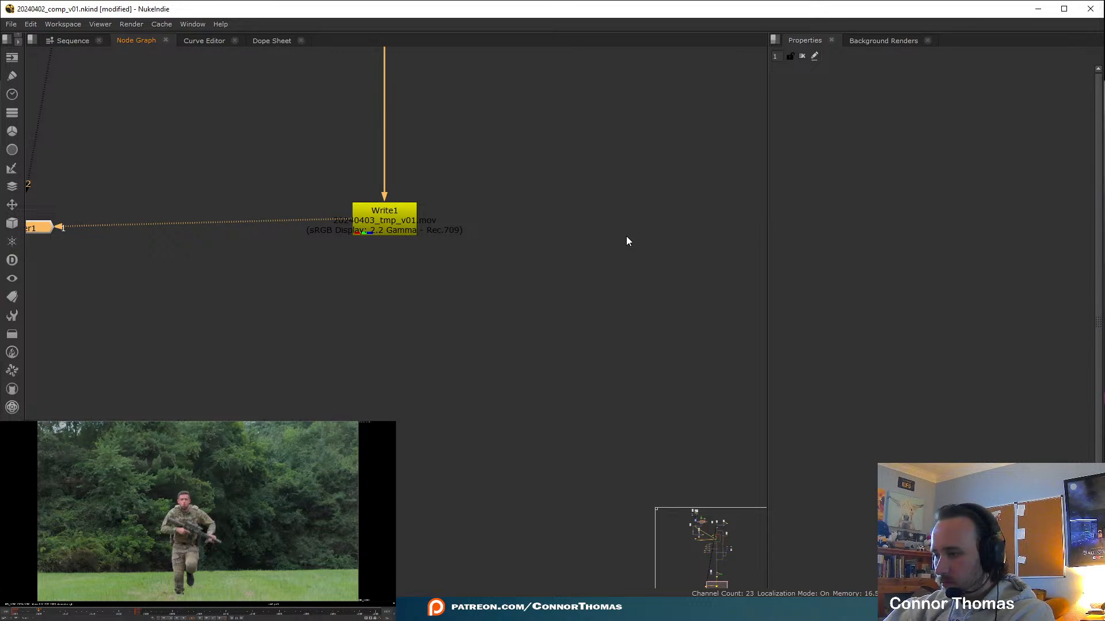
Display the Grain2_1 result in the viewer and review the explosion through playback and scrubbing
middle_drag(448, 116, 527, 264)
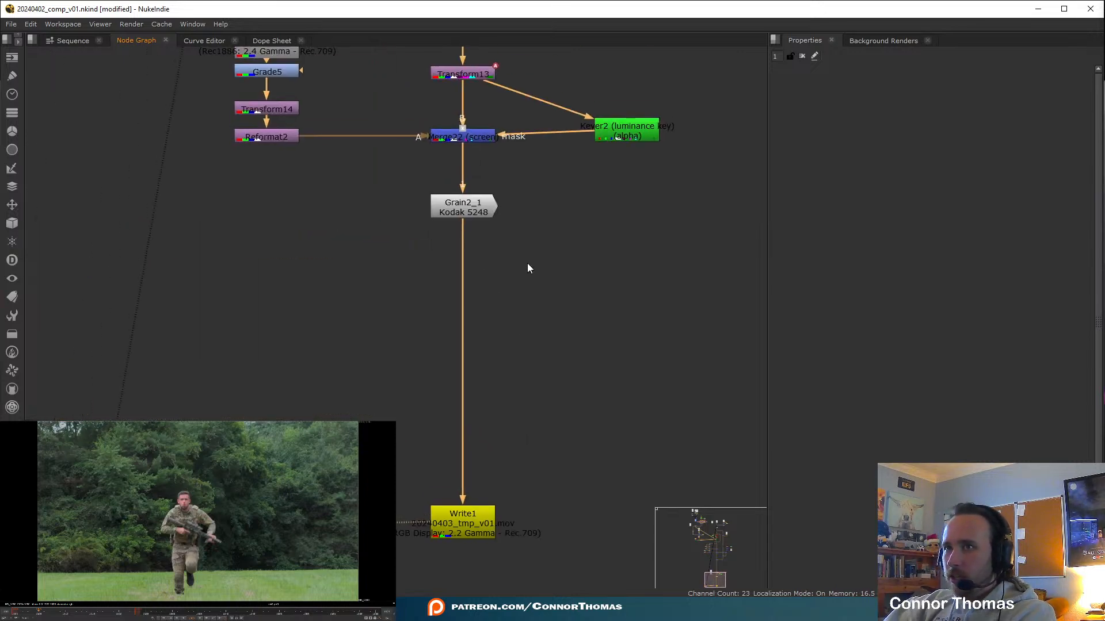
click(465, 209)
key(1)
click(154, 485)
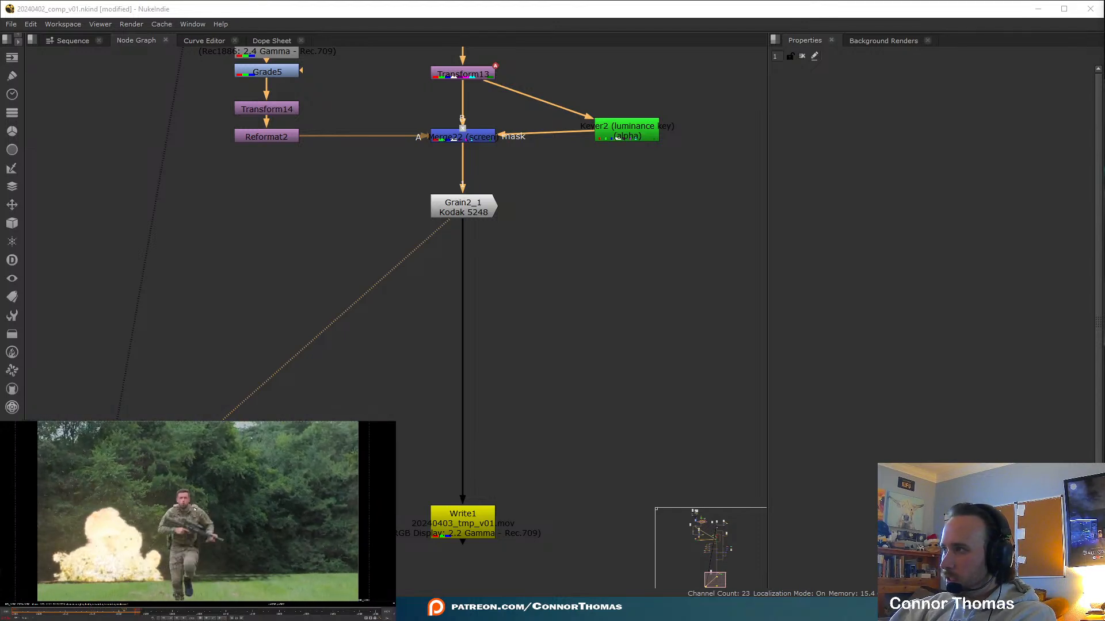
click(462, 207)
mouse_move(75, 614)
mouse_down()
mouse_move(51, 614)
mouse_move(87, 613)
mouse_up()
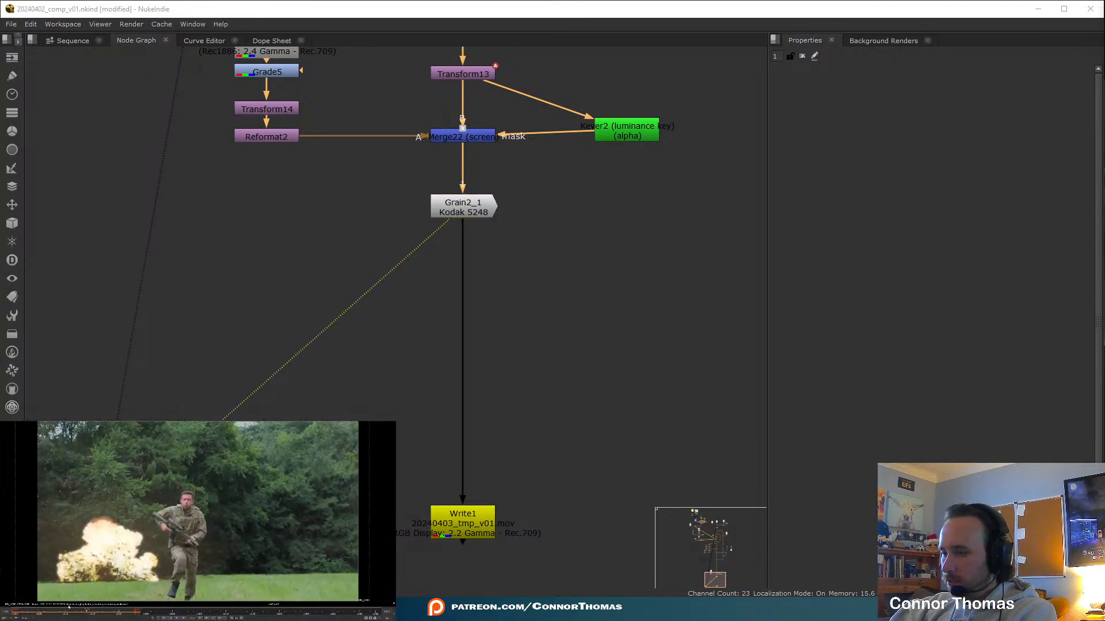
Move the Grain2_1 node down the main pipe, closer to Write1
middle_drag(530, 308, 554, 373)
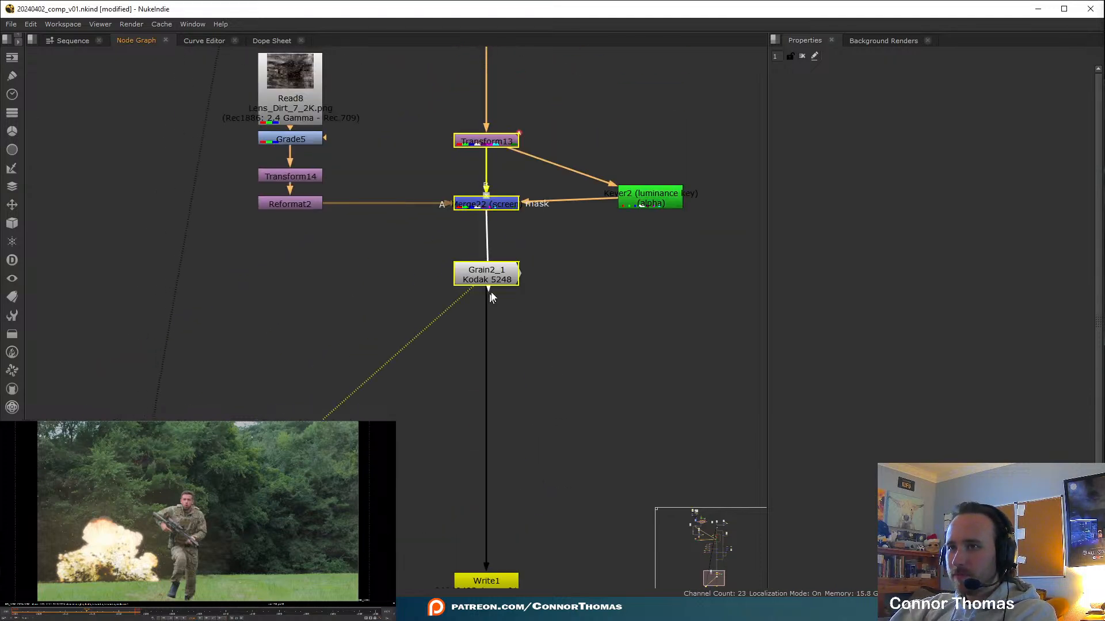
drag(503, 275, 504, 433)
click(349, 365)
Examine the explosion and the running soldier in the enlarged viewer, scrubbing back from frame 1014
key(alt+Tab)
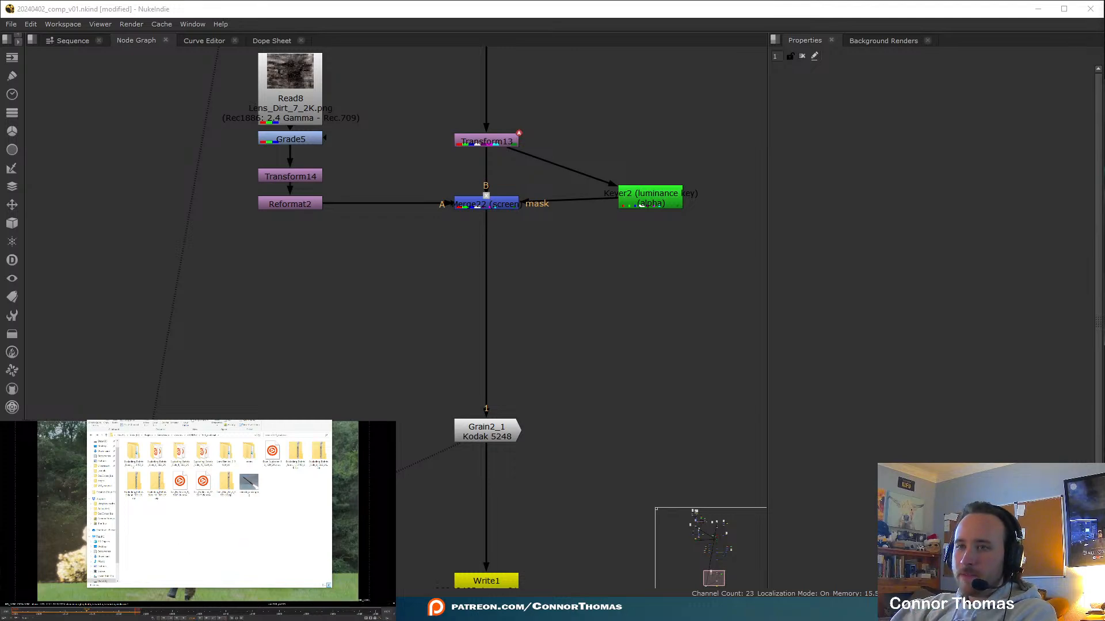
mouse_move(435, 610)
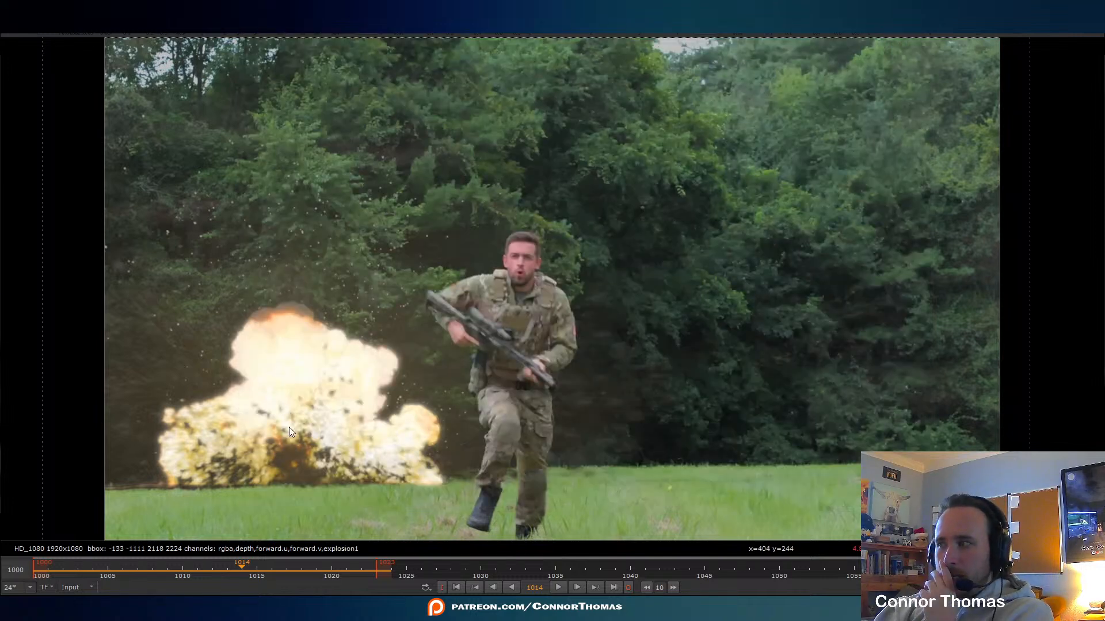
middle_drag(454, 460, 488, 388)
drag(247, 572, 179, 574)
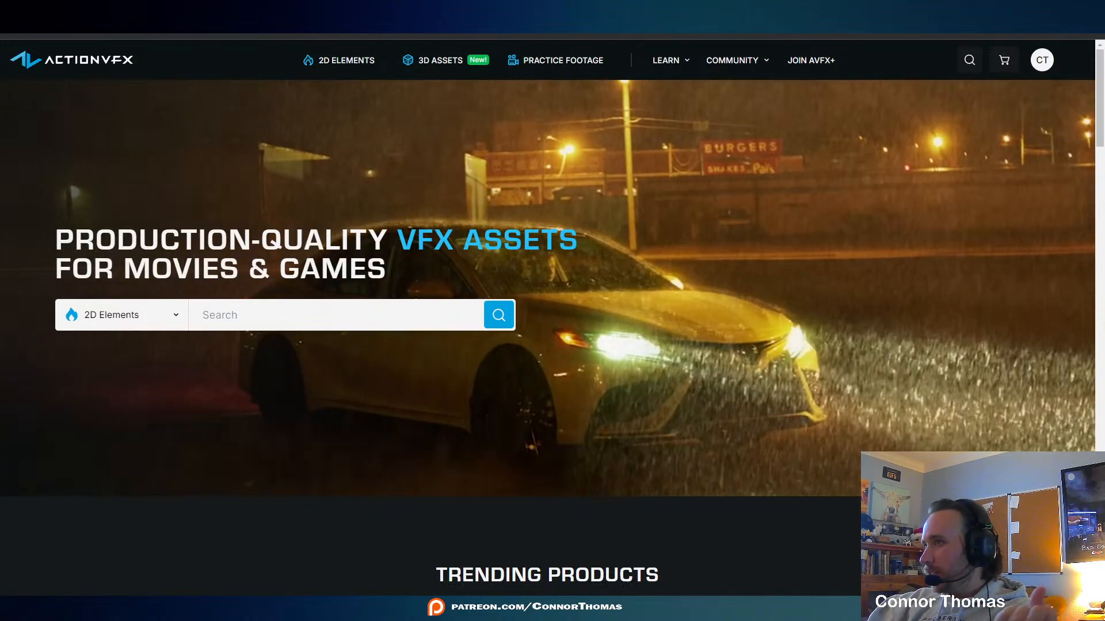
Switch to the browser's YouTube page "Create Explosions in Nuke - pt. 2" and view its description
click(267, 35)
scroll(267, 276, down, 7)
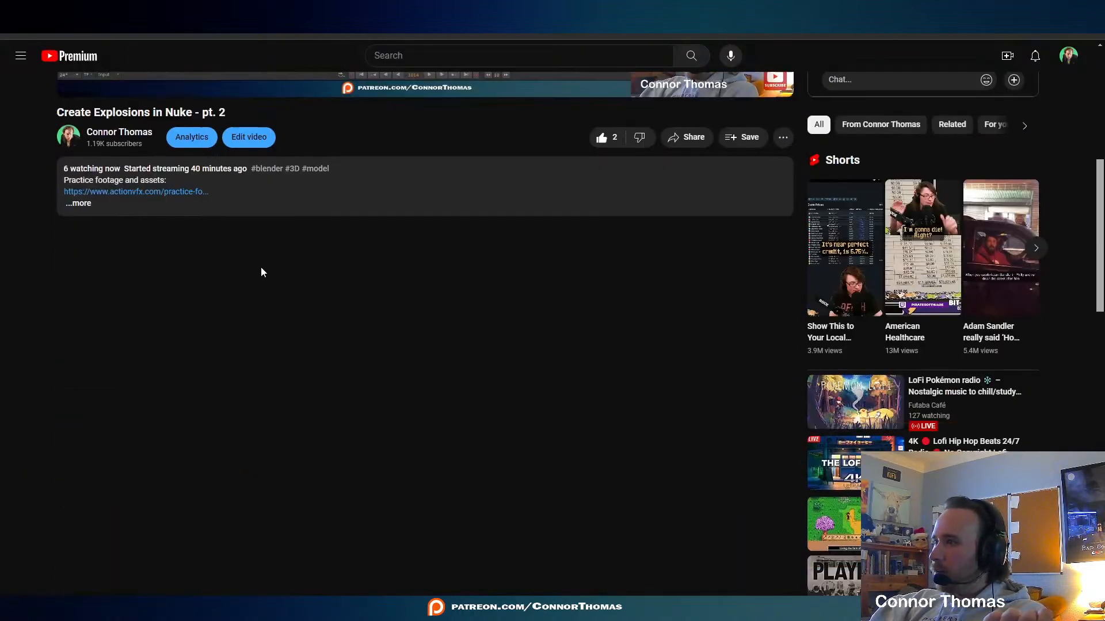
Open the practice footage link from the full video description and look through the Soldier Running Through Field clips and suggested assets
click(79, 203)
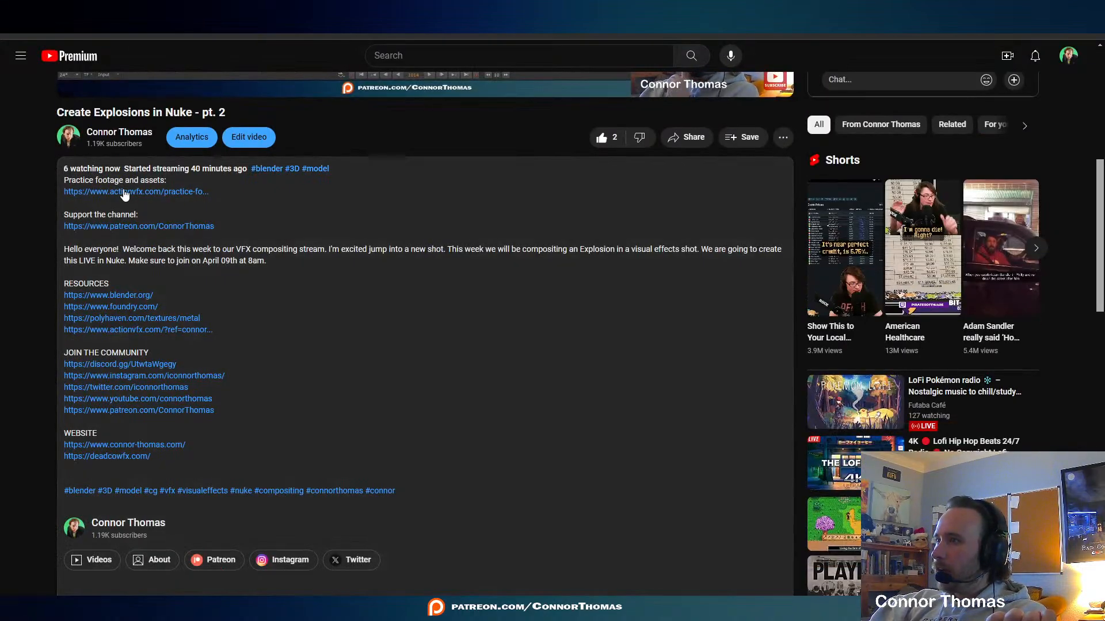
click(176, 198)
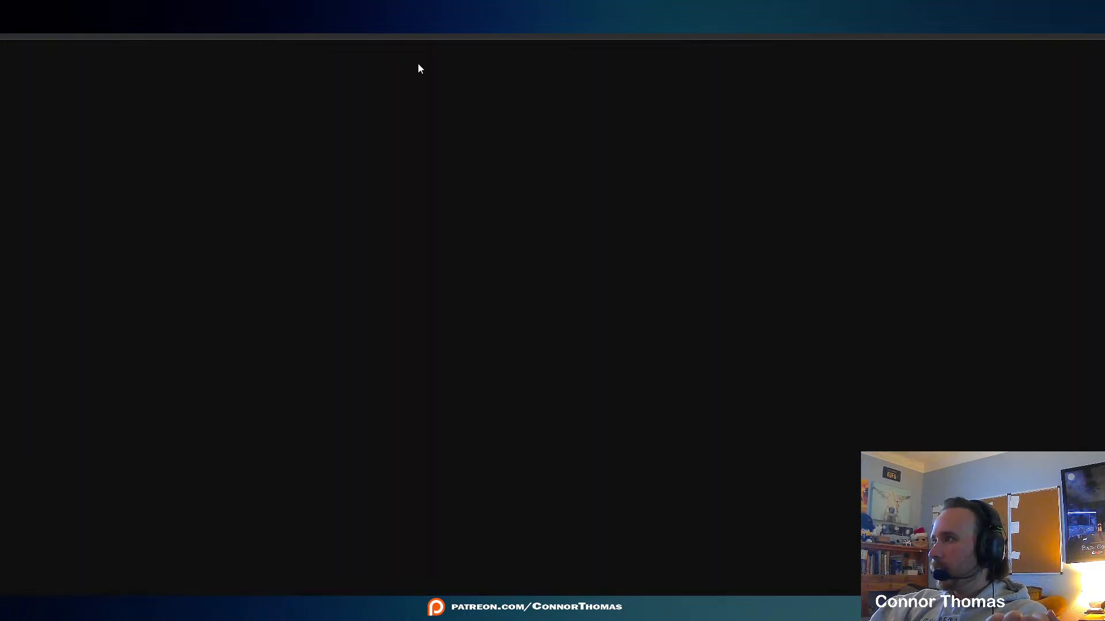
scroll(385, 342, down, 8)
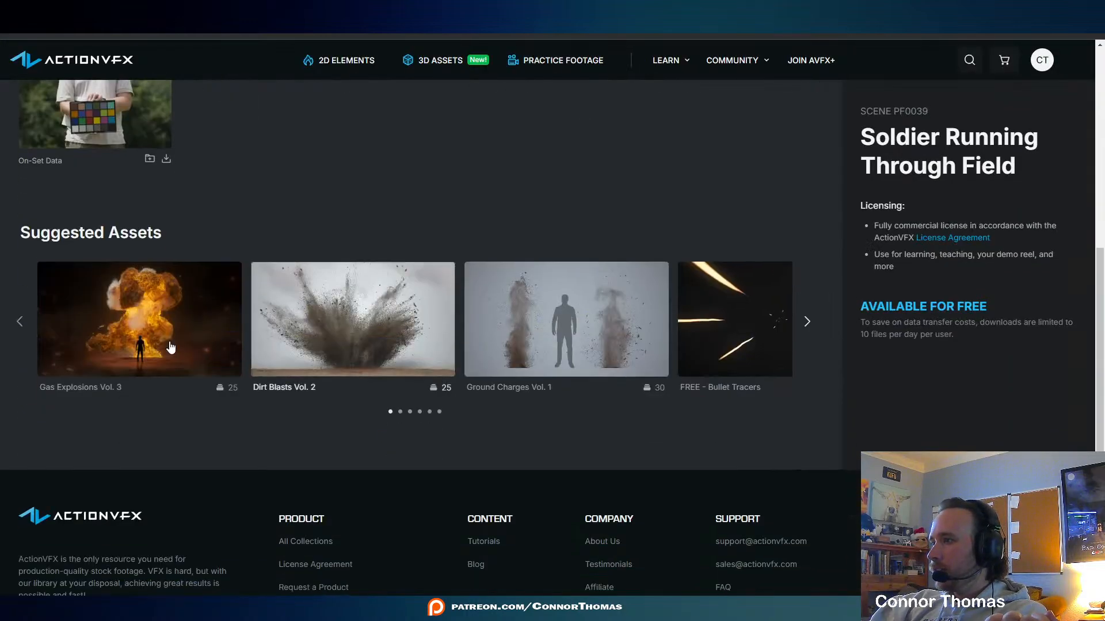
scroll(396, 166, up, 10)
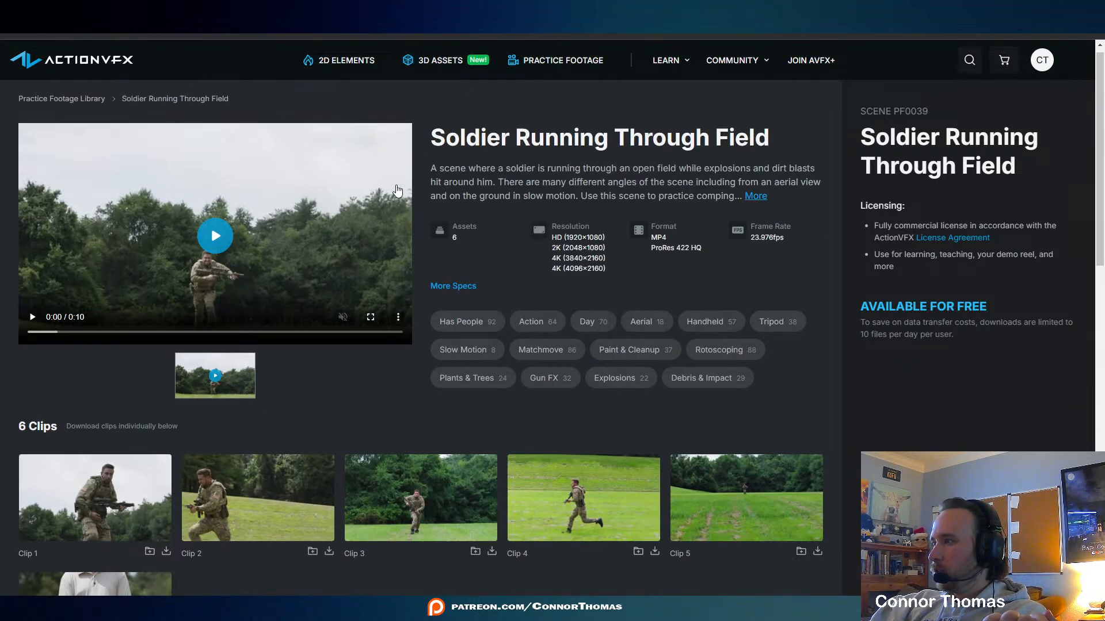
scroll(562, 327, down, 5)
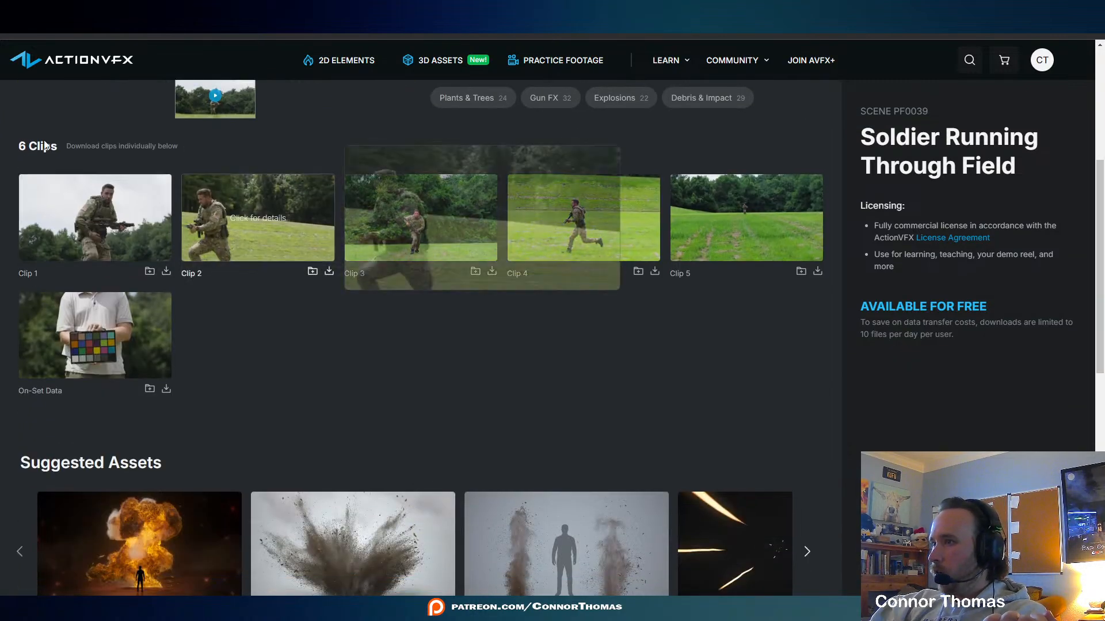
scroll(489, 308, down, 4)
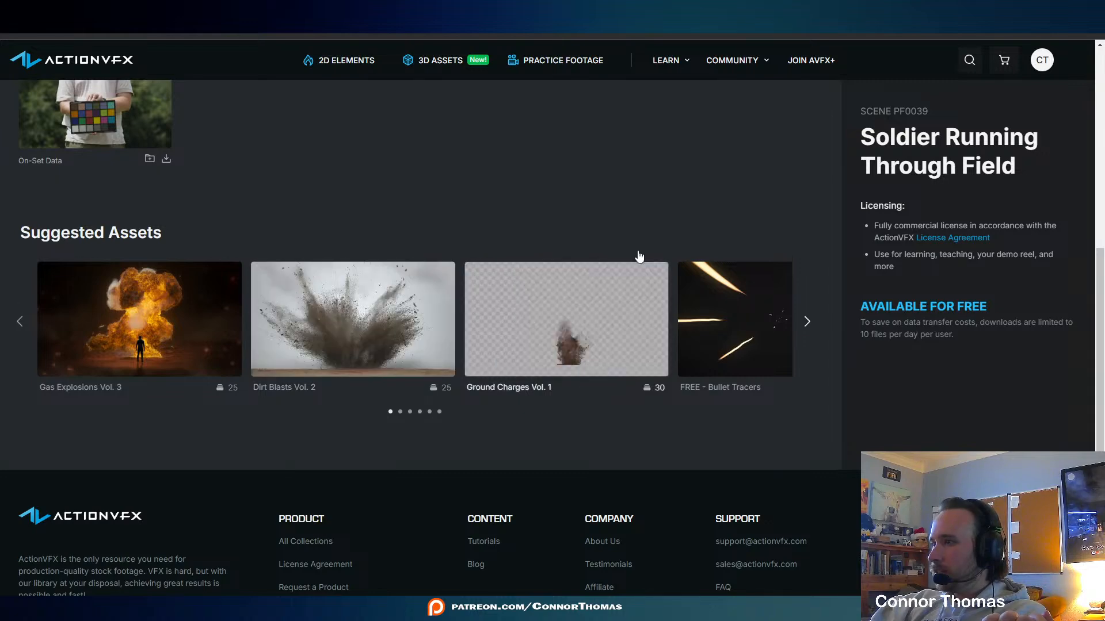
scroll(598, 248, up, 10)
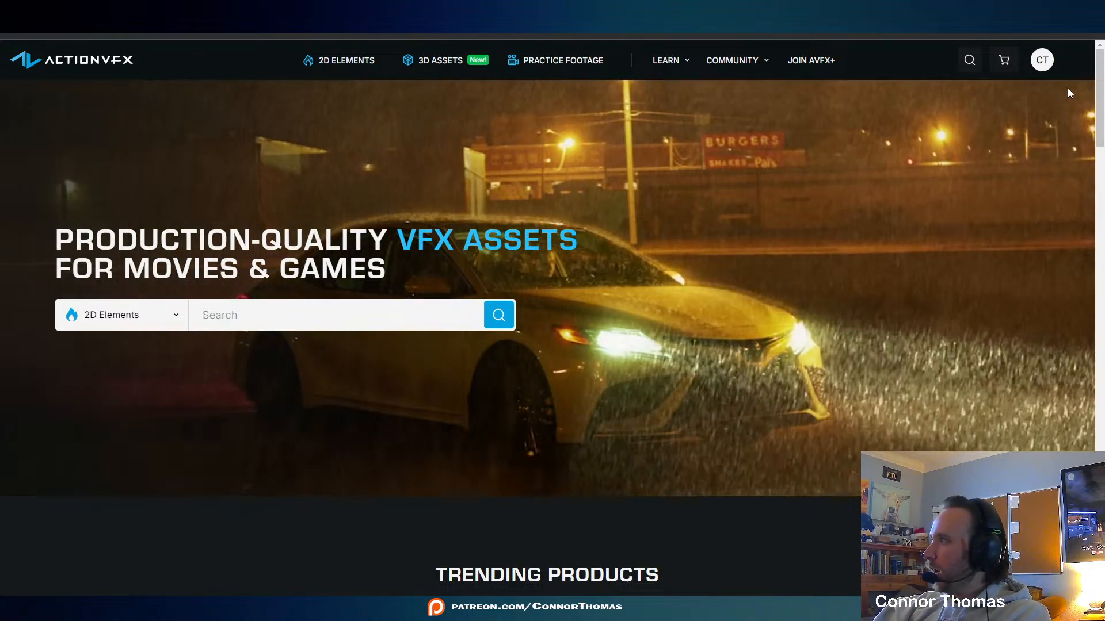
Open the ActionVFX account's downloads and find the Energy Shockwaves collection
click(1042, 60)
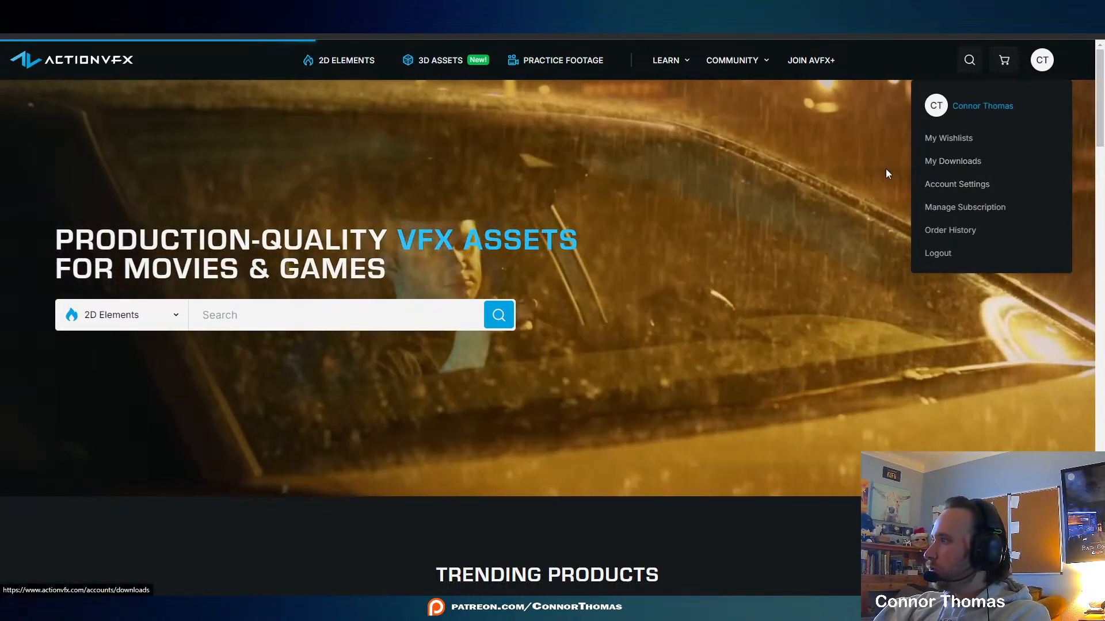
click(950, 161)
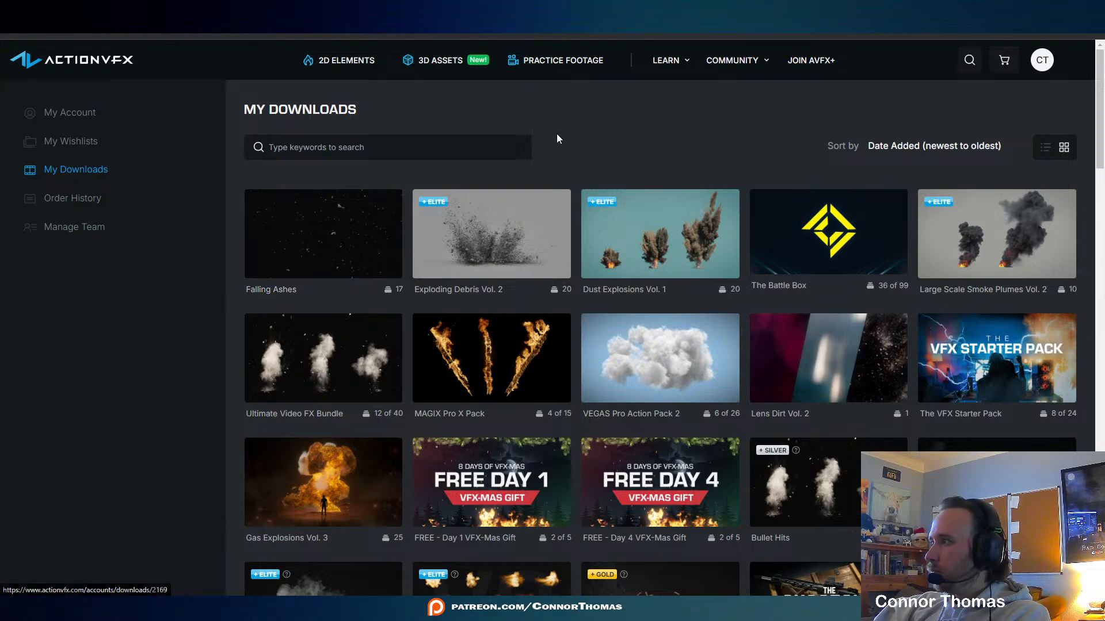
scroll(562, 115, down, 15)
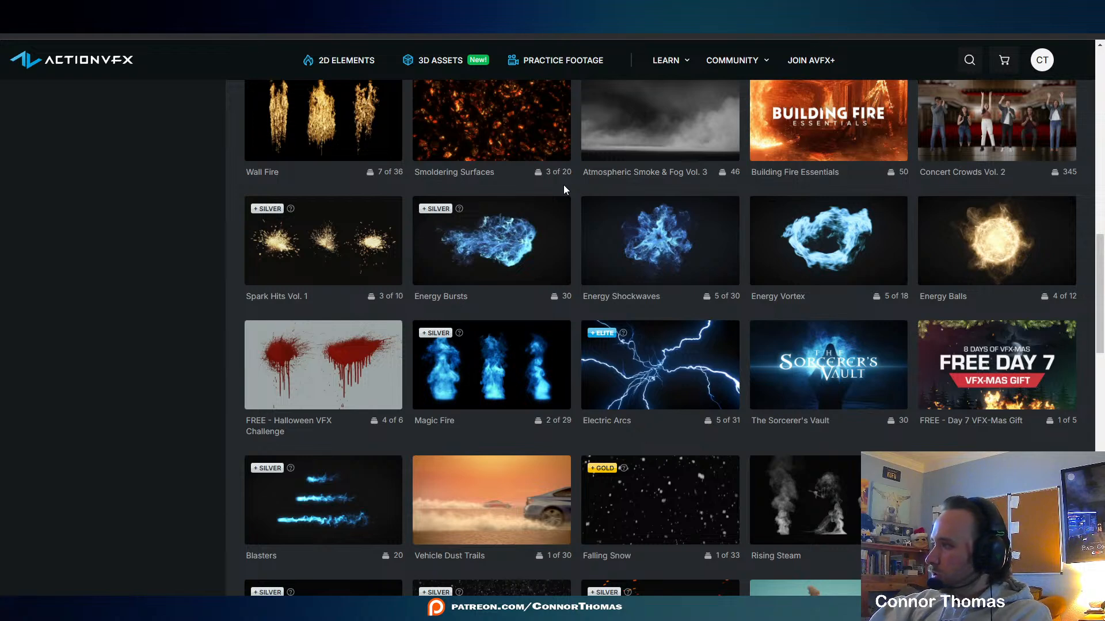
click(690, 284)
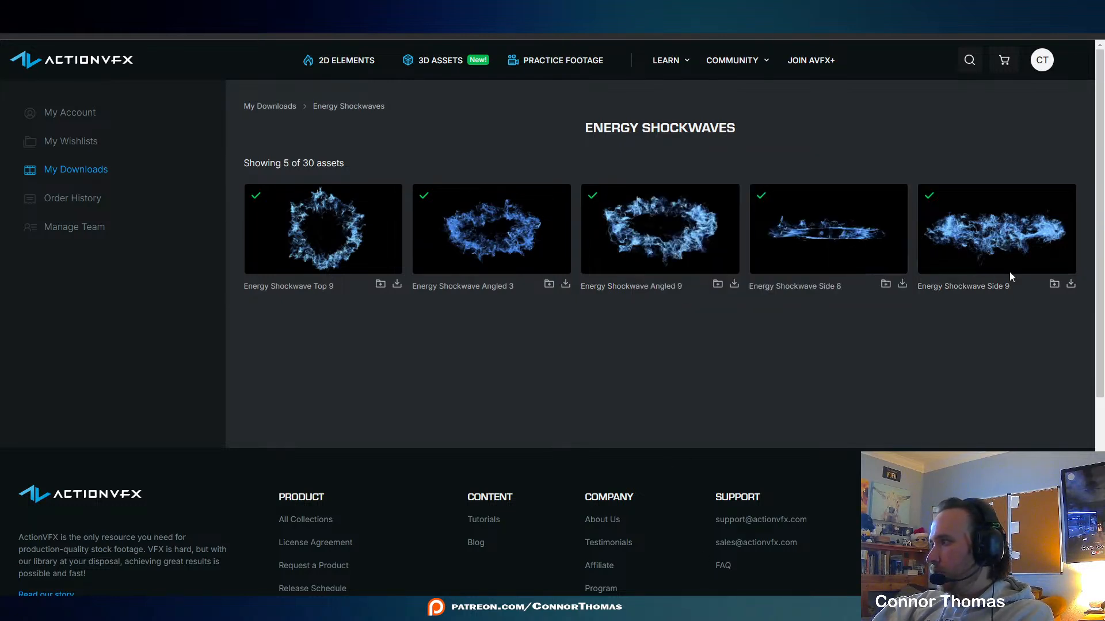
Download Energy Shockwave Side 9 as 2K ProRes and save it in the Livestream project's 20240402 VFX_material folder on Data (D:)
click(1070, 284)
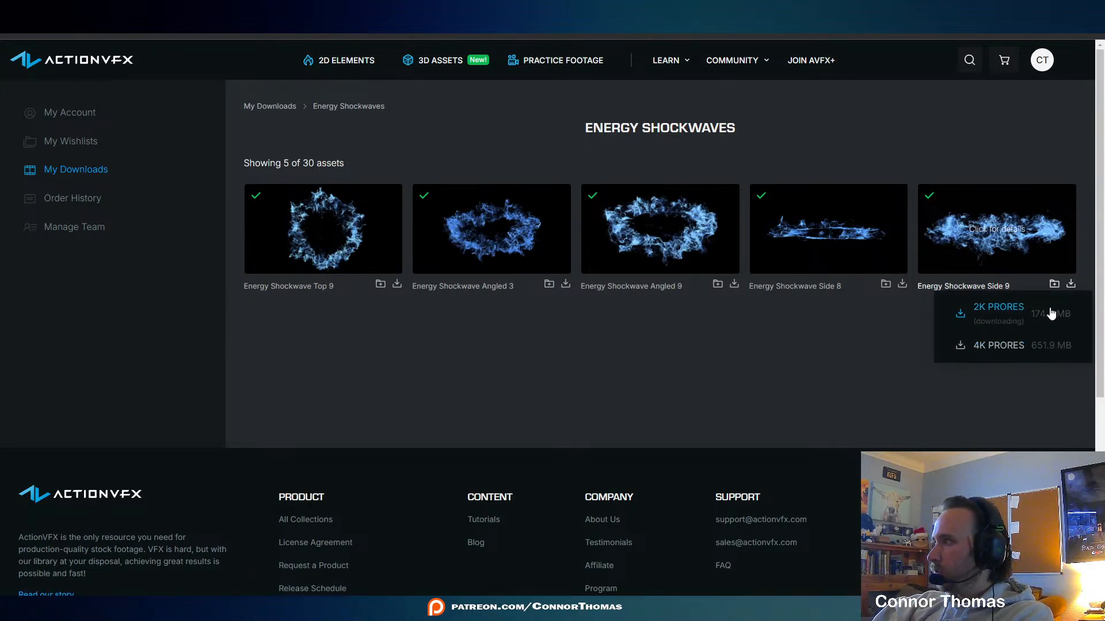
click(1046, 310)
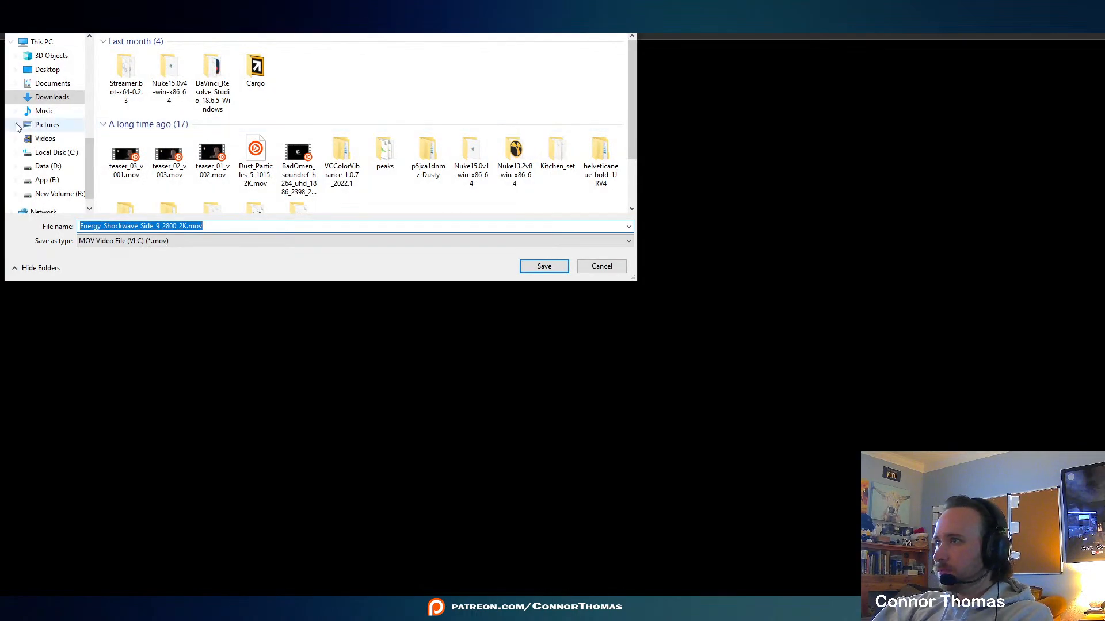
click(48, 166)
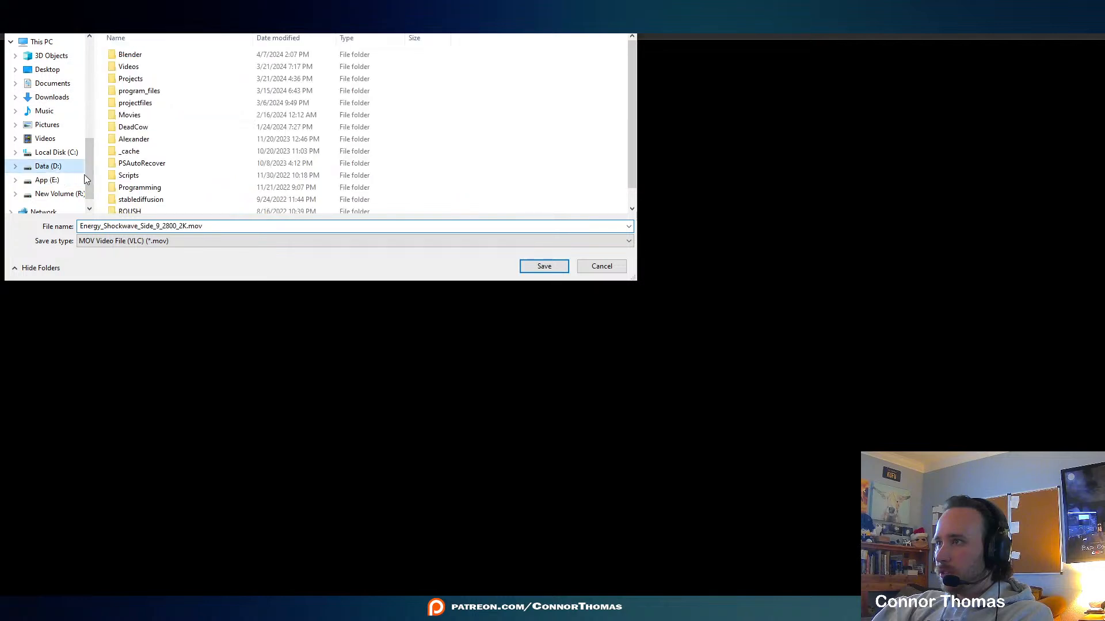
double_click(138, 79)
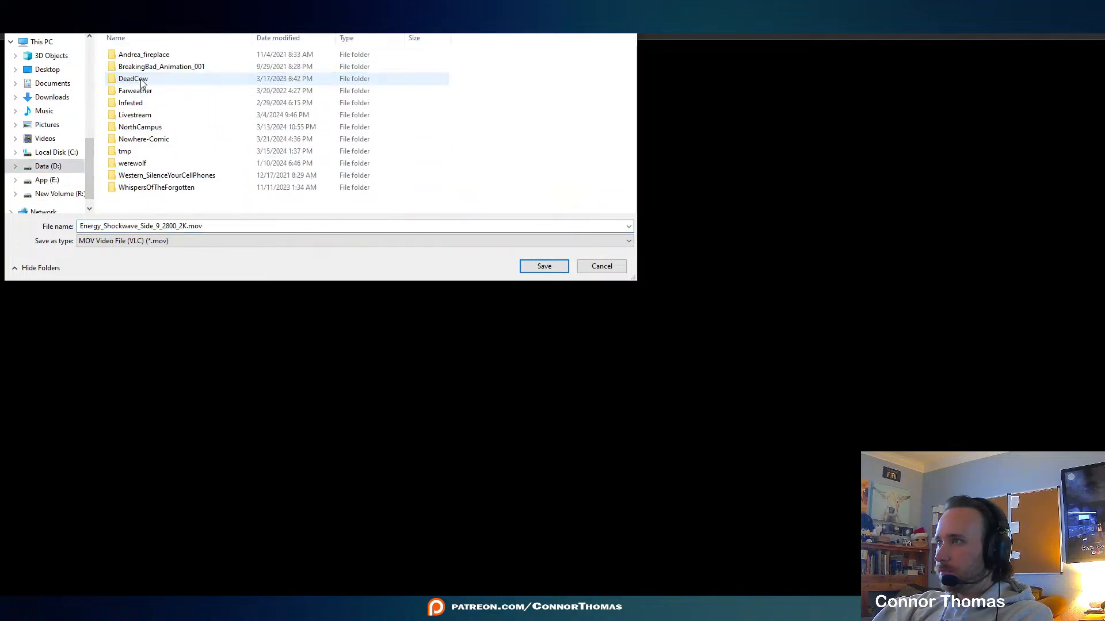
double_click(144, 114)
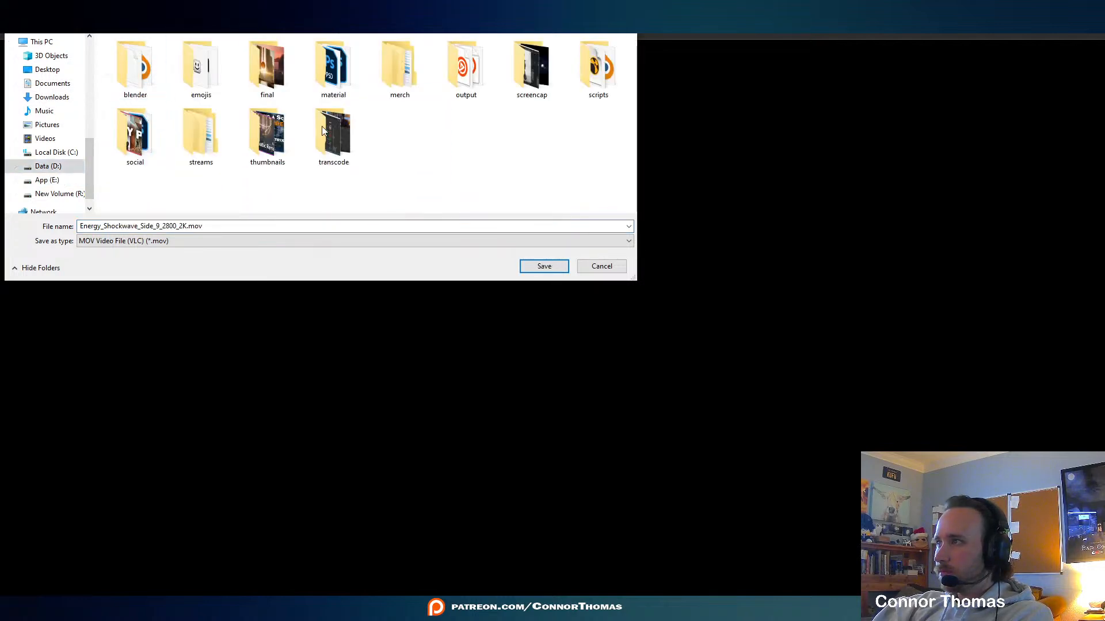
double_click(193, 150)
click(146, 70)
double_click(147, 71)
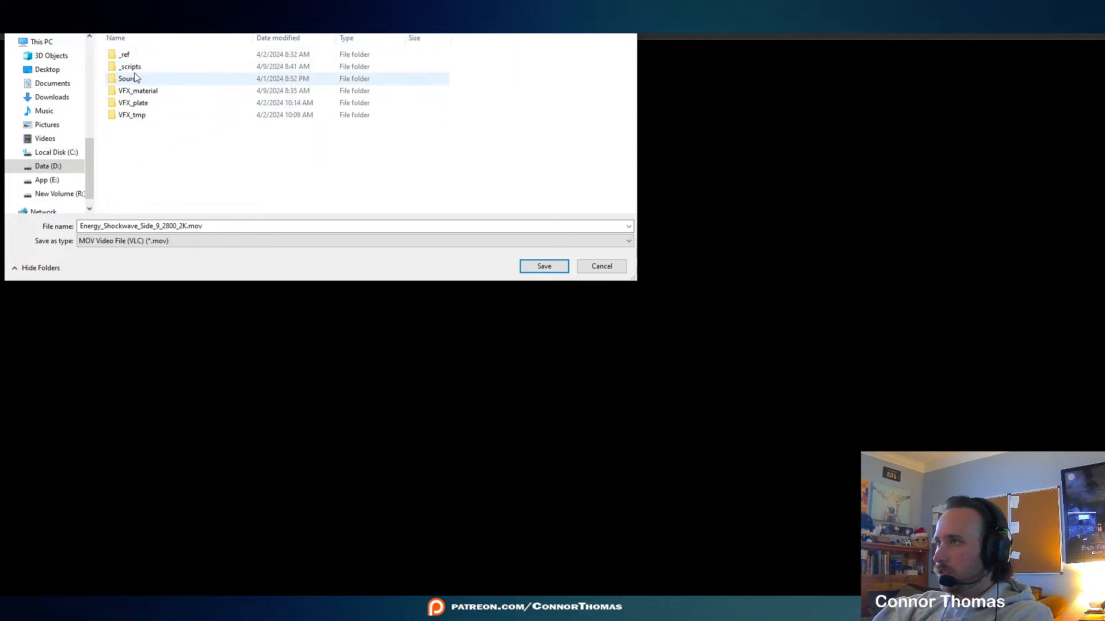
double_click(155, 90)
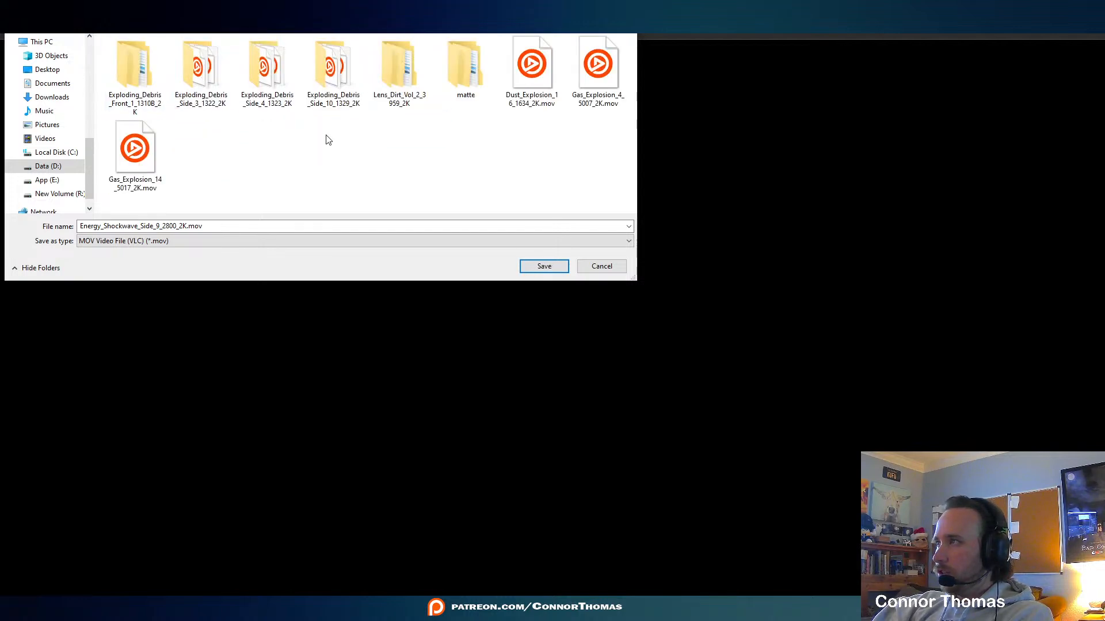
click(544, 265)
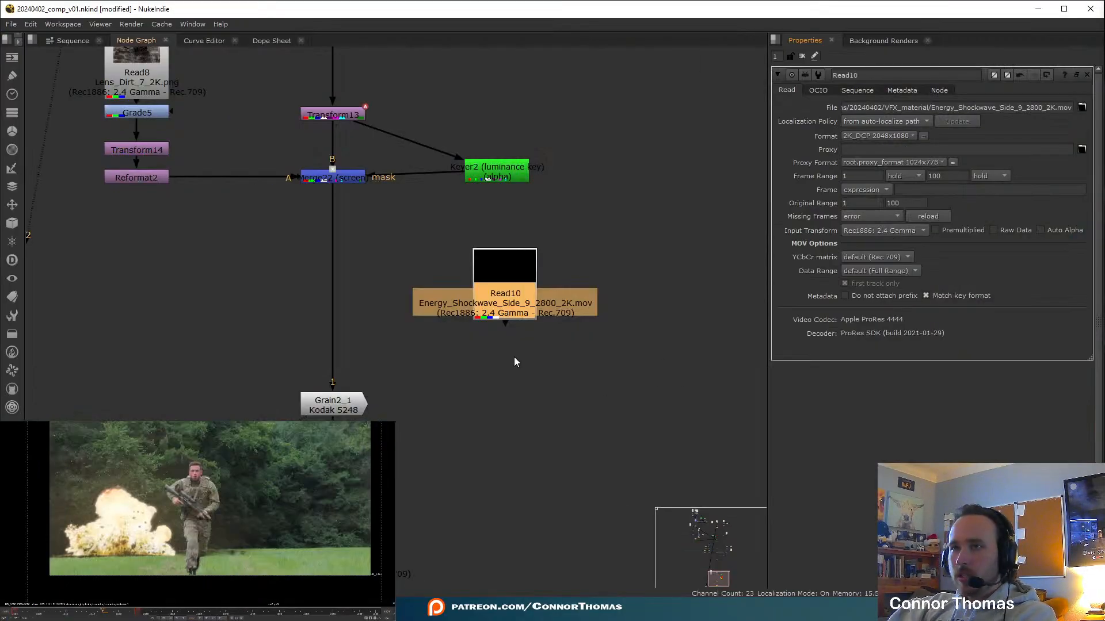
In Nuke, move the Read10 shockwave clip farther from the main pipe and display it in the viewer
drag(505, 303, 584, 282)
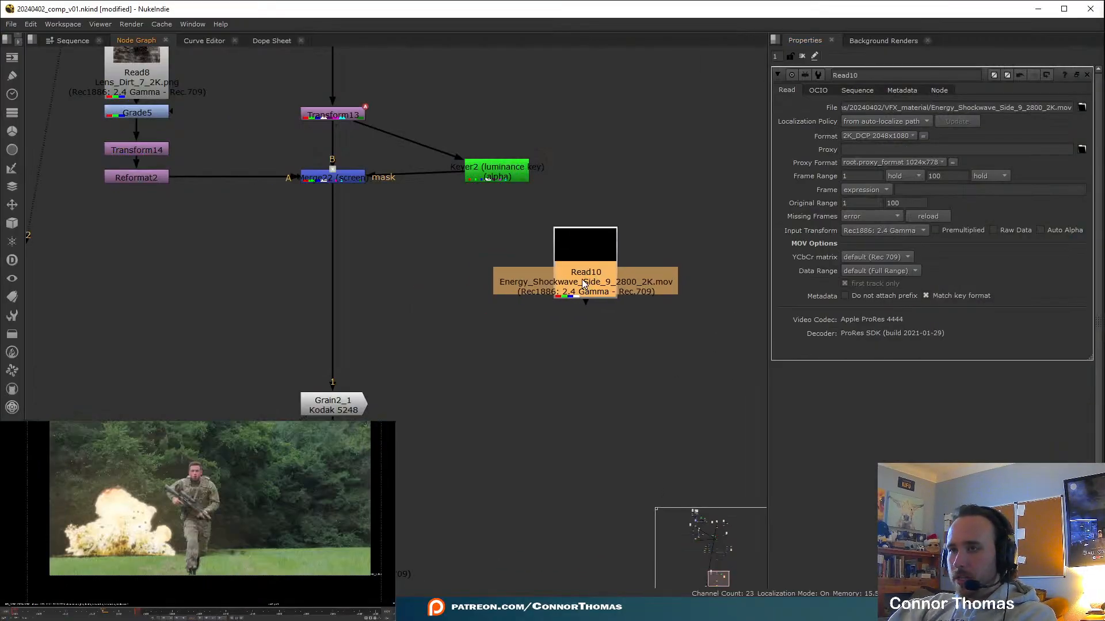
click(523, 427)
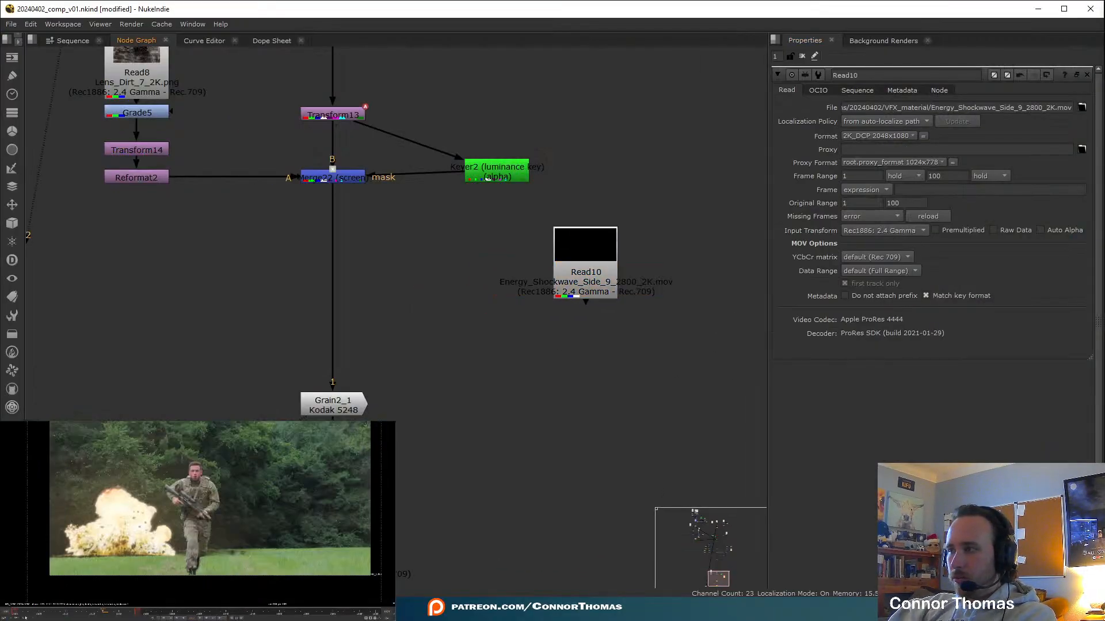
click(587, 266)
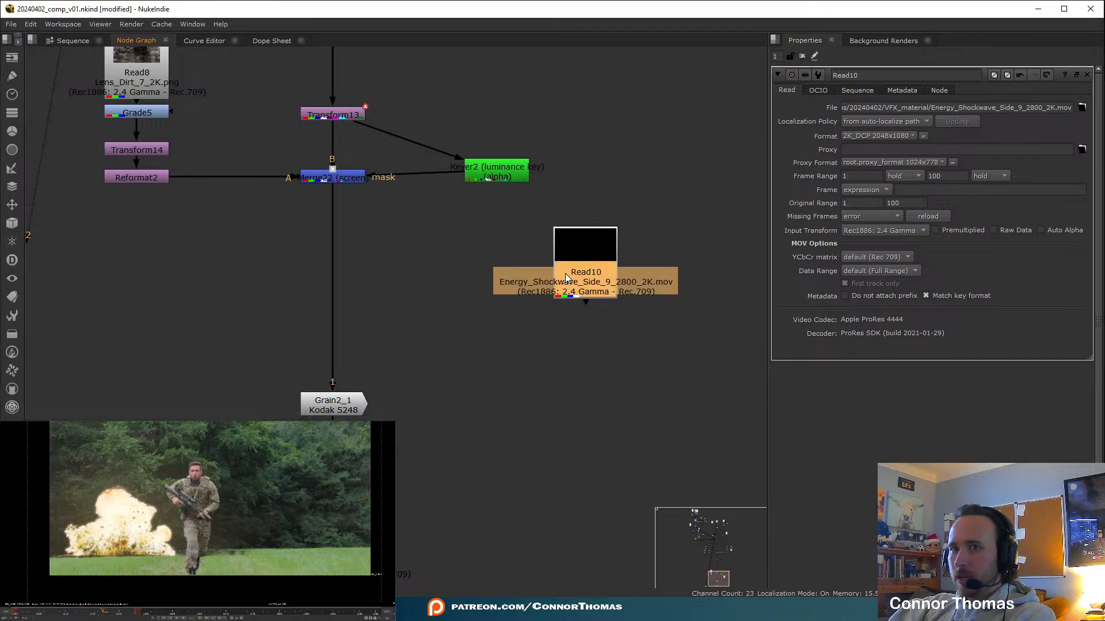
key(1)
click(666, 313)
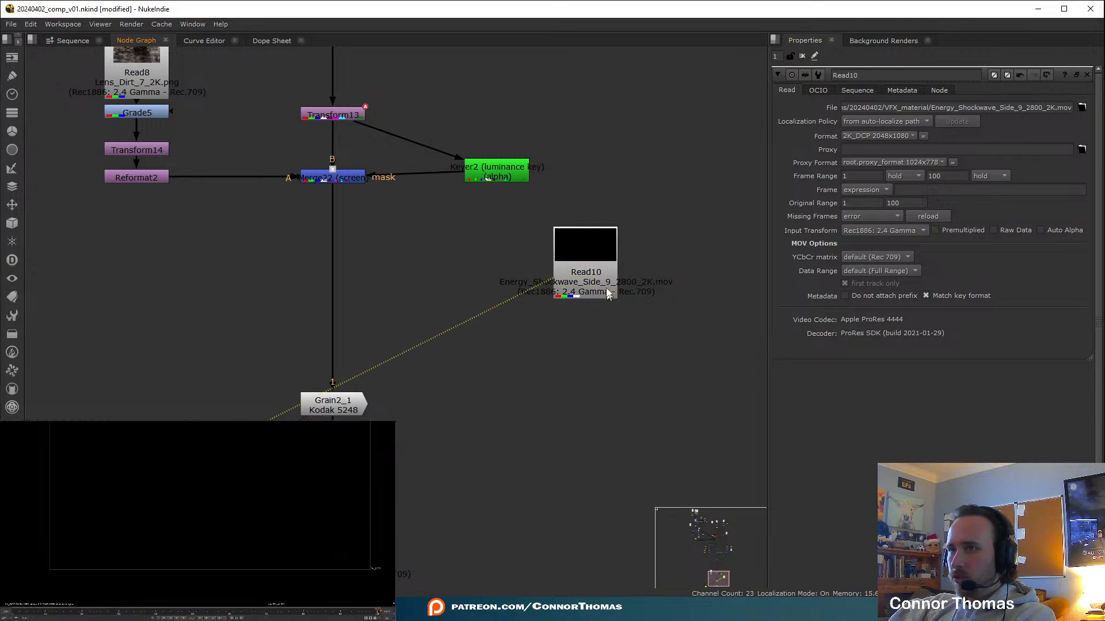
Add a Reformat node directly after the Read10 shockwave clip
click(583, 270)
key(Tab)
text(ref)
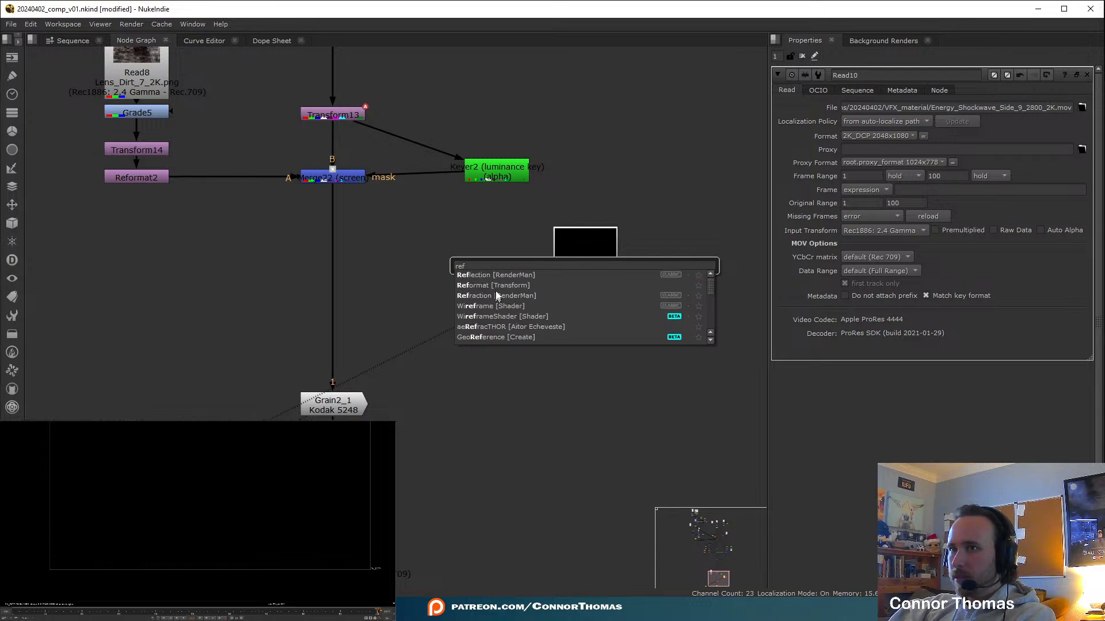
click(494, 285)
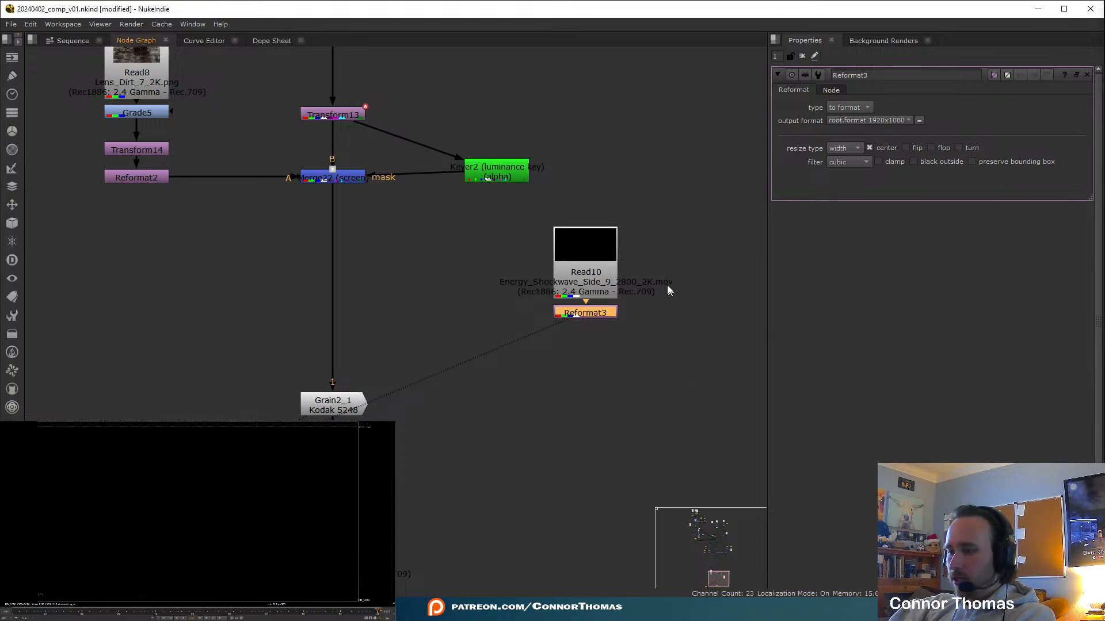
key(m)
drag(672, 316, 339, 326)
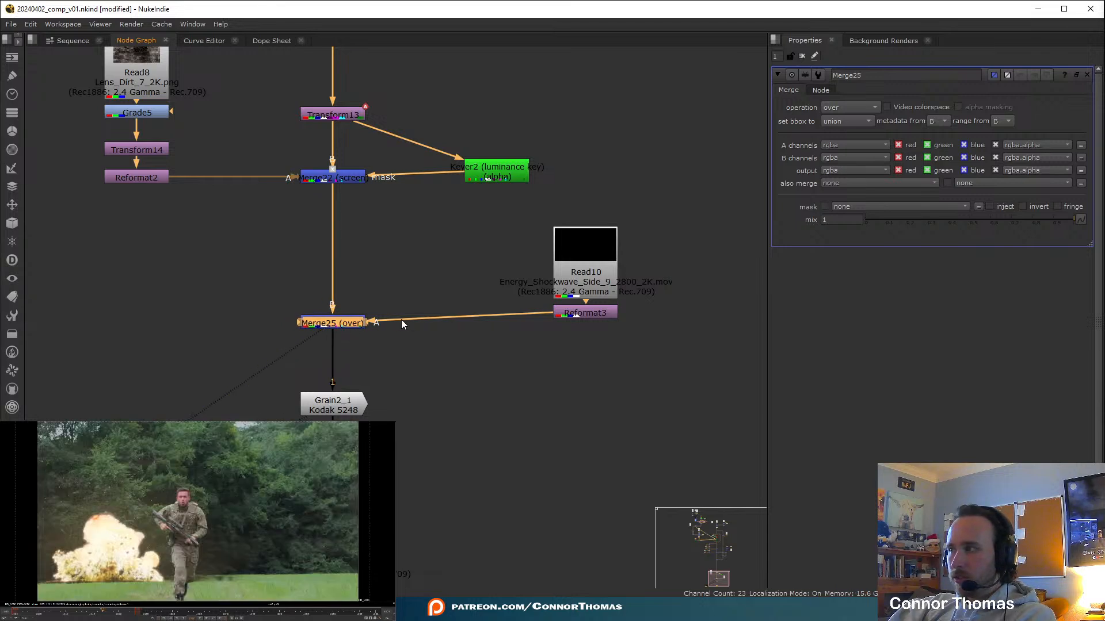
scroll(403, 322, down, 3)
drag(474, 441, 571, 433)
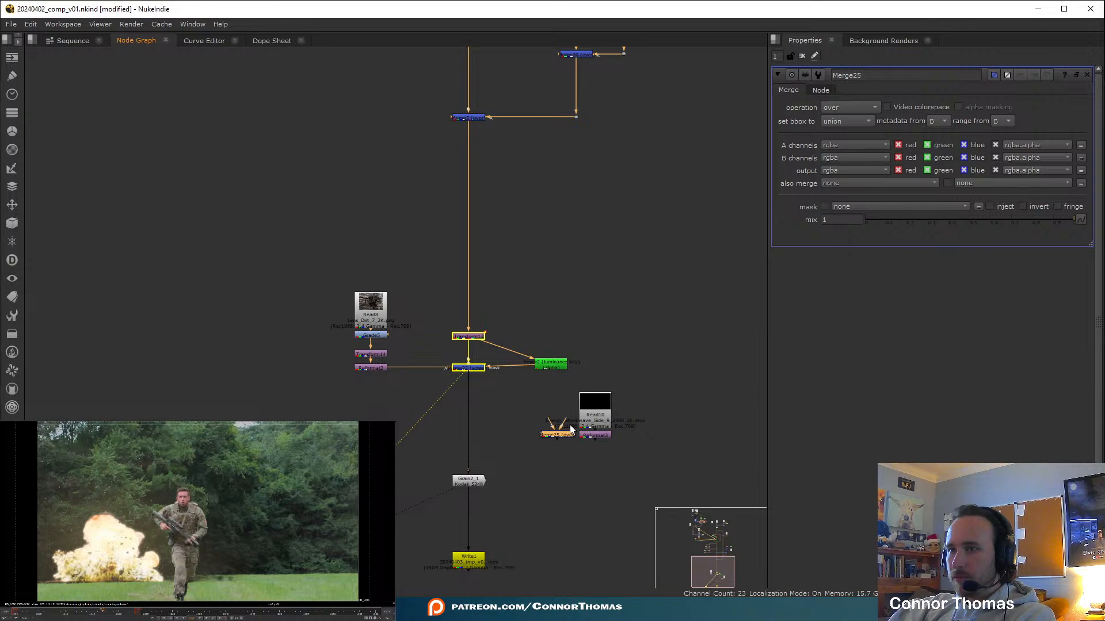
scroll(562, 440, up, 2)
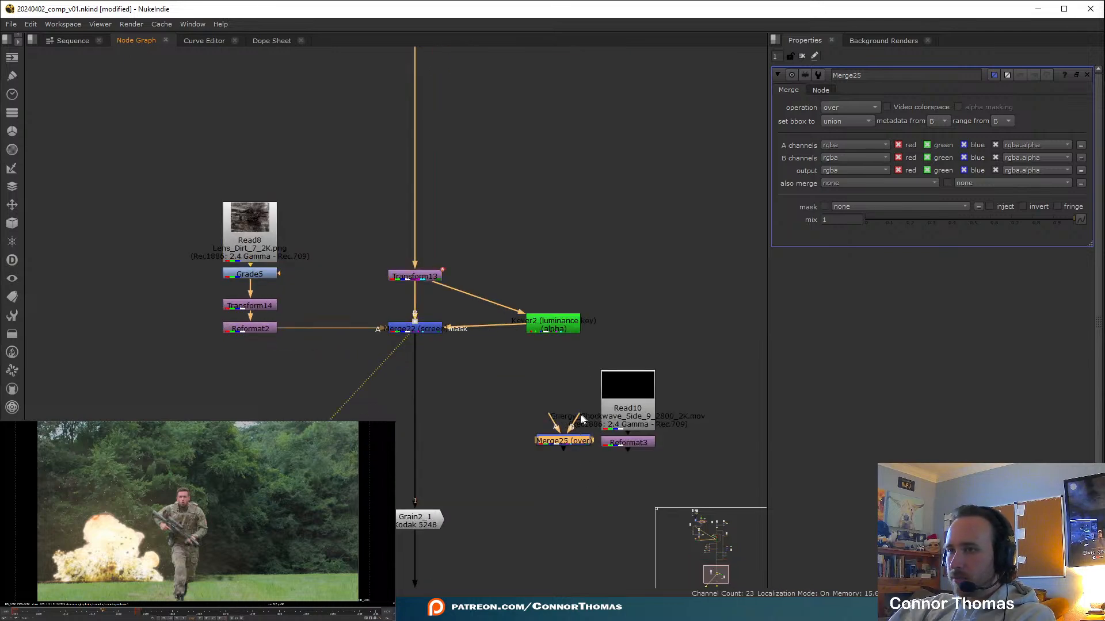
drag(574, 441, 610, 487)
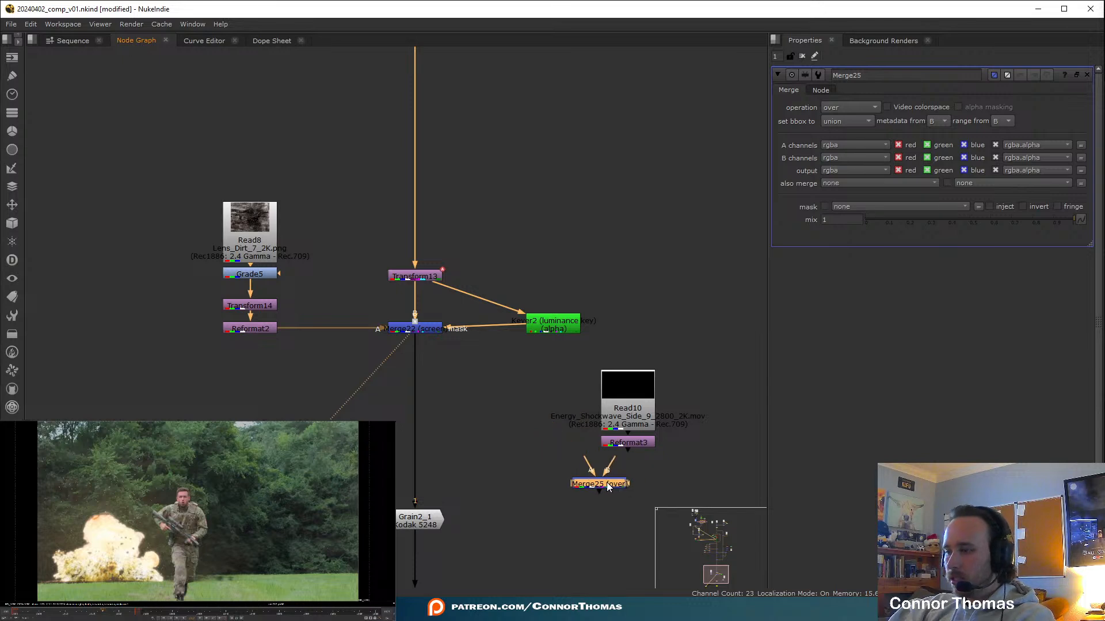
key(Delete)
Merge the reformatted shockwave over the main pipe between Merge22 and Grain2_1, and add a Transform after Reformat3
key(m)
drag(699, 446, 406, 447)
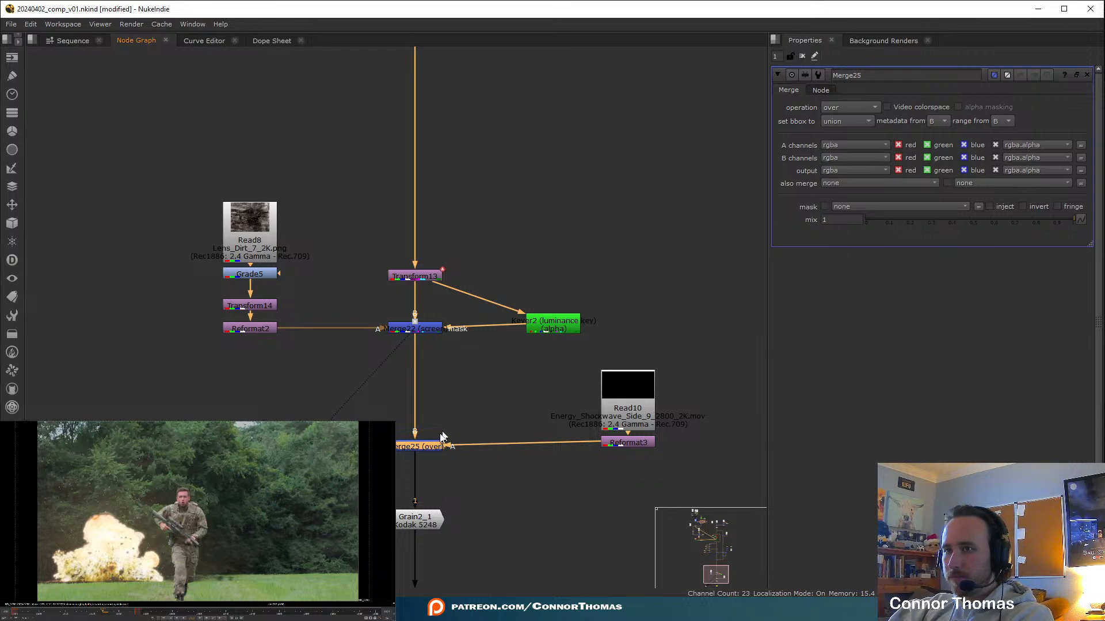
click(627, 443)
key(t)
Move the shockwave branch nodes up and place Transform16 below them, level with Merge25
drag(667, 464, 550, 347)
drag(615, 395, 626, 349)
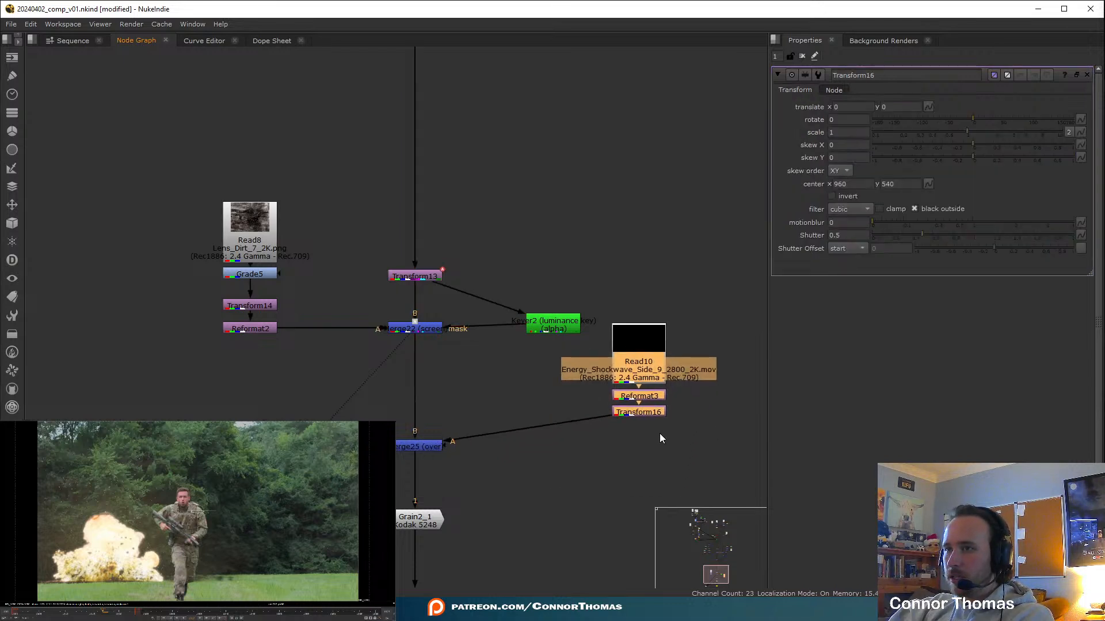
click(642, 412)
drag(642, 411, 643, 446)
click(650, 408)
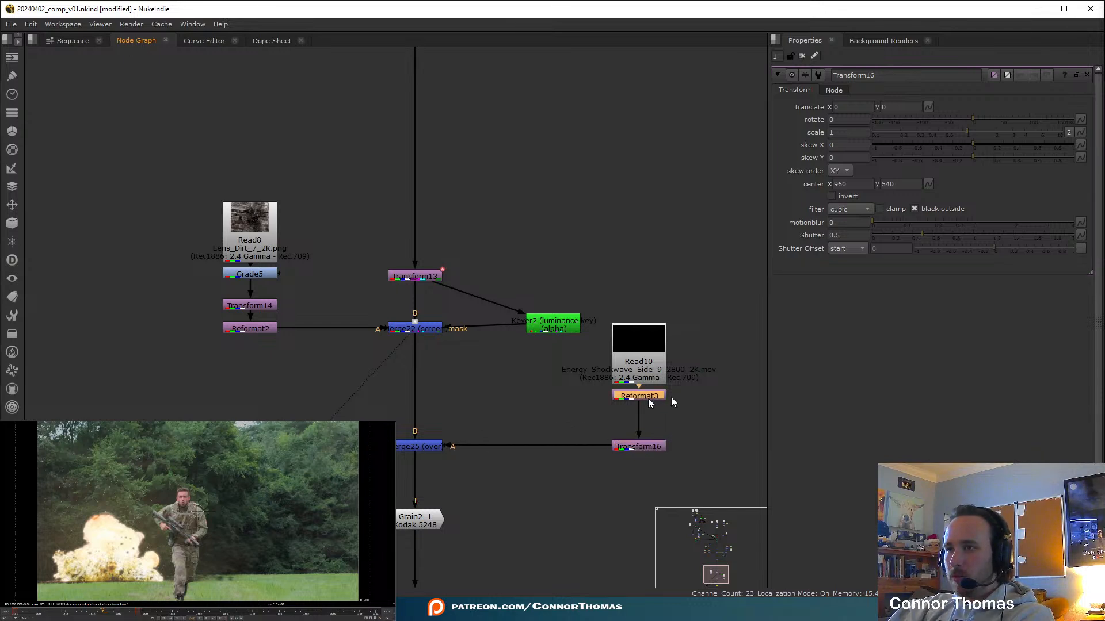
key(Tab)
text(ol)
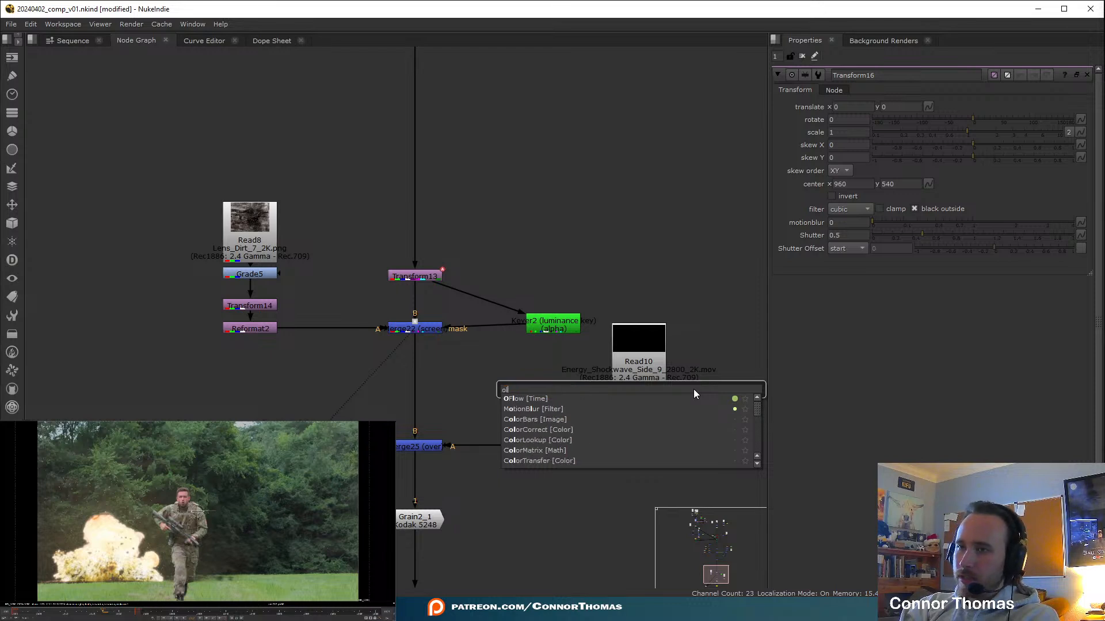
key(ctrl+a)
key(BackSpace)
click(669, 425)
Move the Read10 shockwave clip up and insert a TimeOffset node between it and Reformat3
drag(653, 364, 654, 340)
key(Tab)
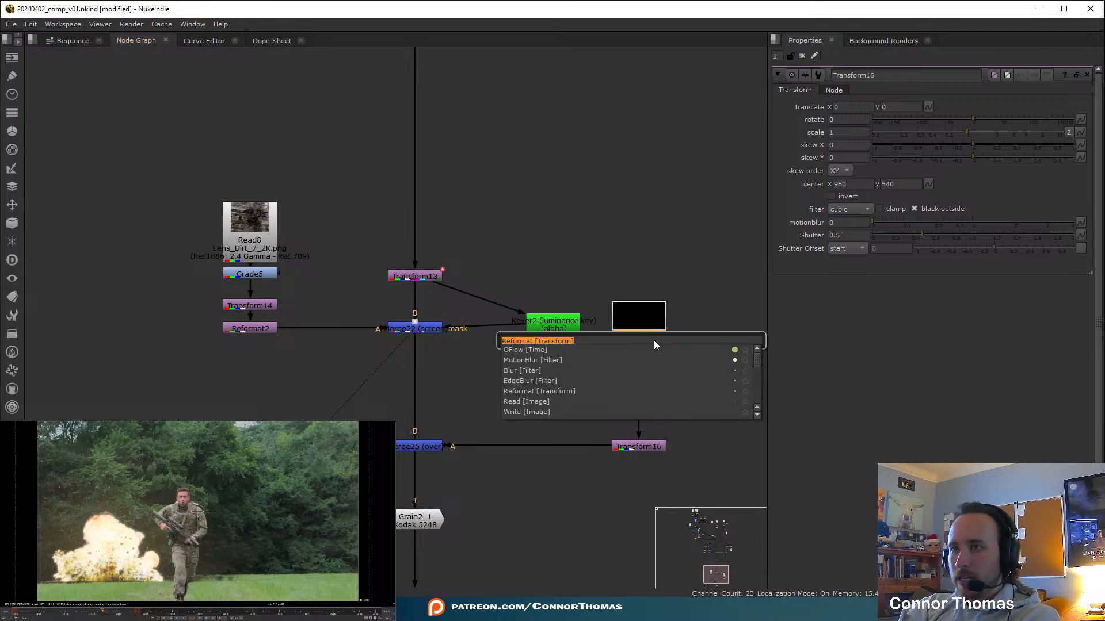
text(time)
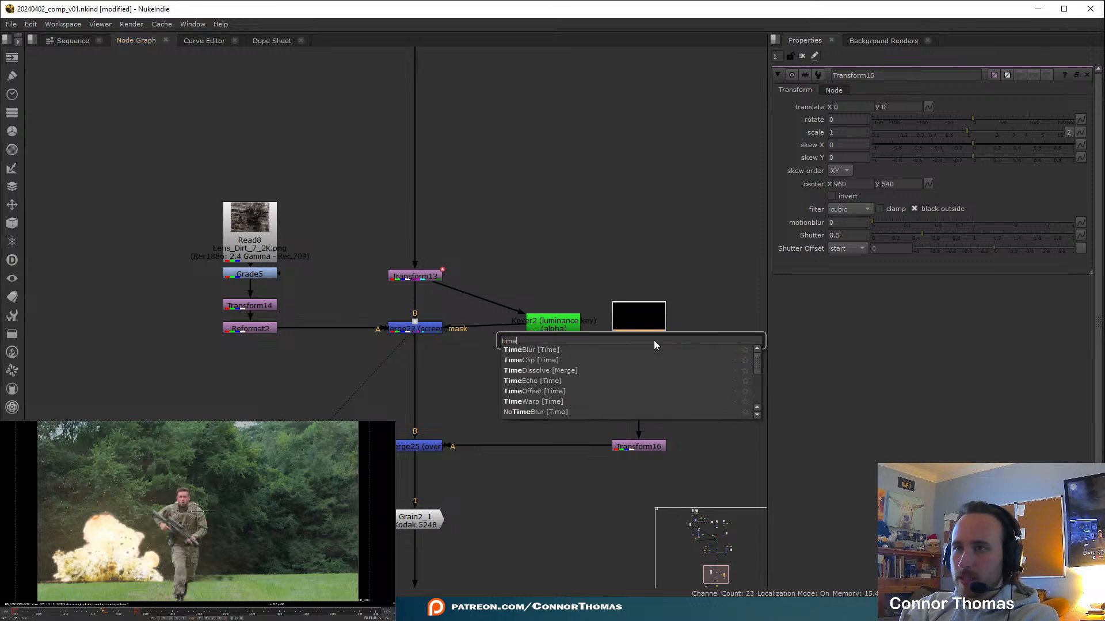
text(off)
key(Return)
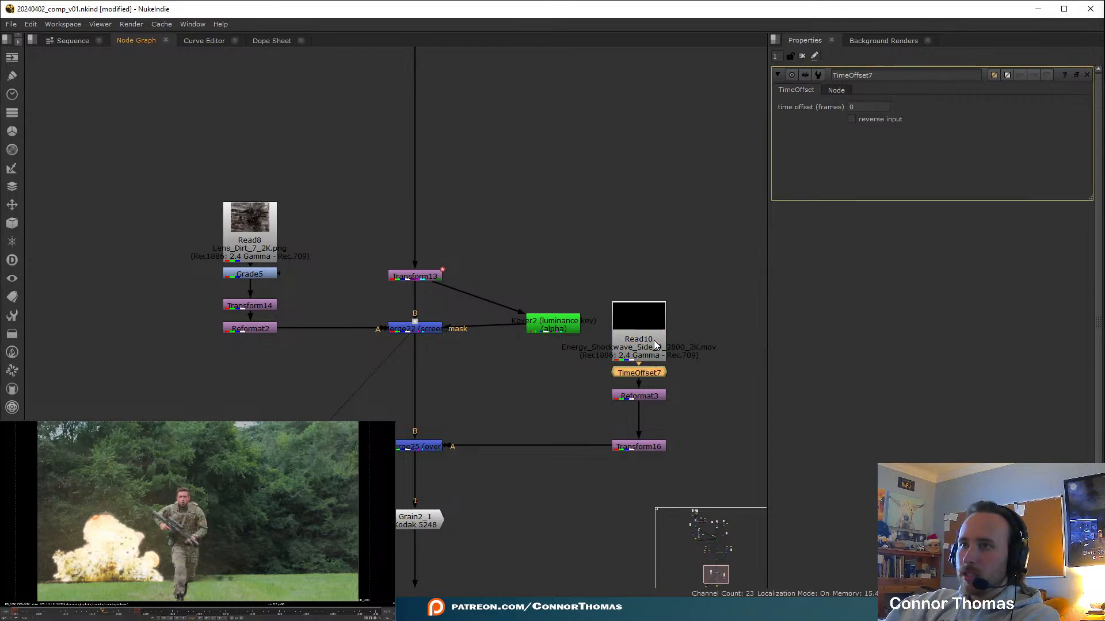
Set the shockwave's time offset to 1009 frames
click(865, 105)
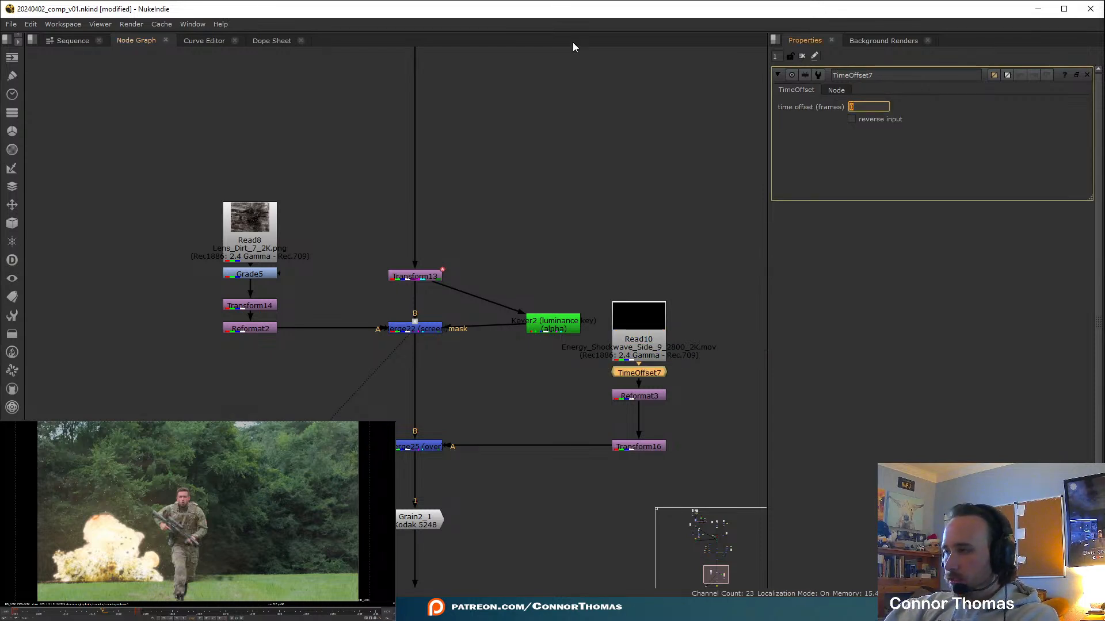
text(100)
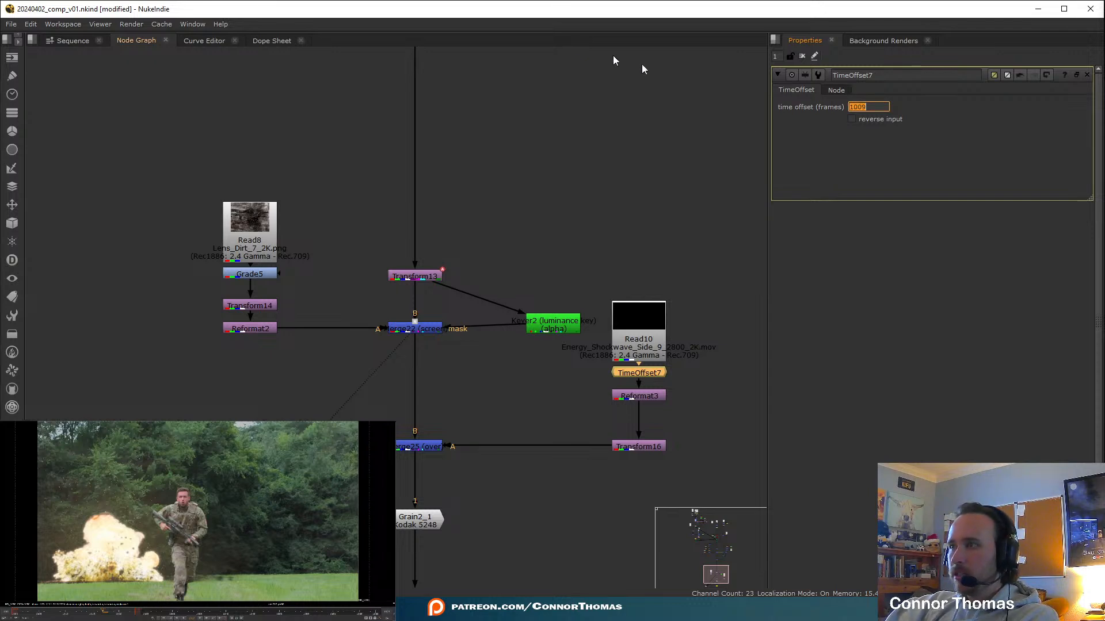
text(9)
key(Return)
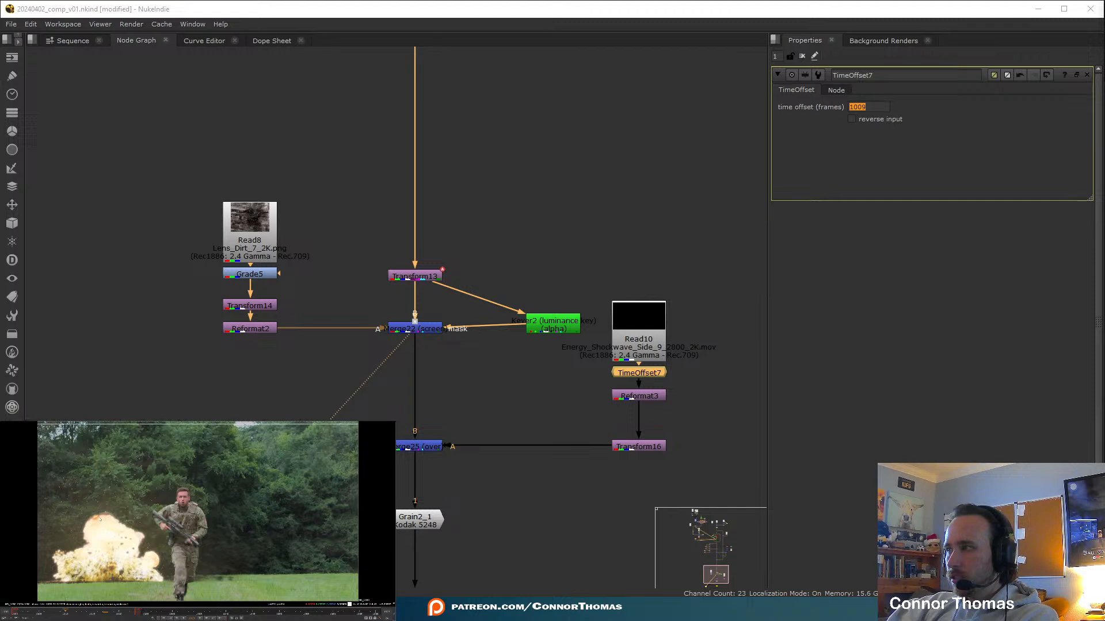
Review the shockwave timing in the Merge25 composite and on its own from Transform16
click(430, 447)
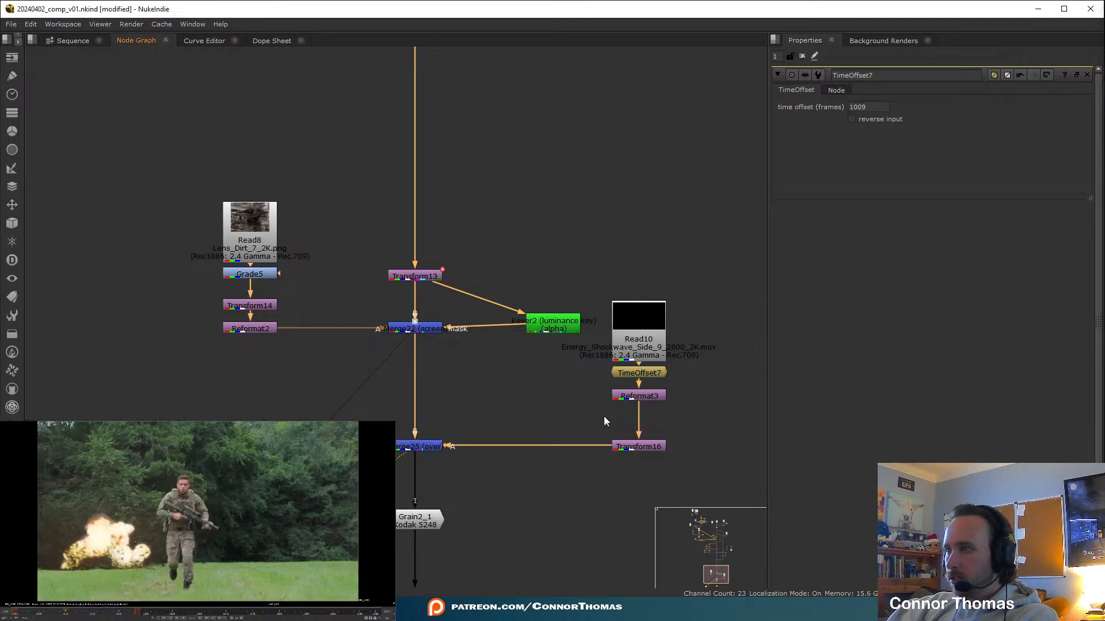
click(642, 447)
key(1)
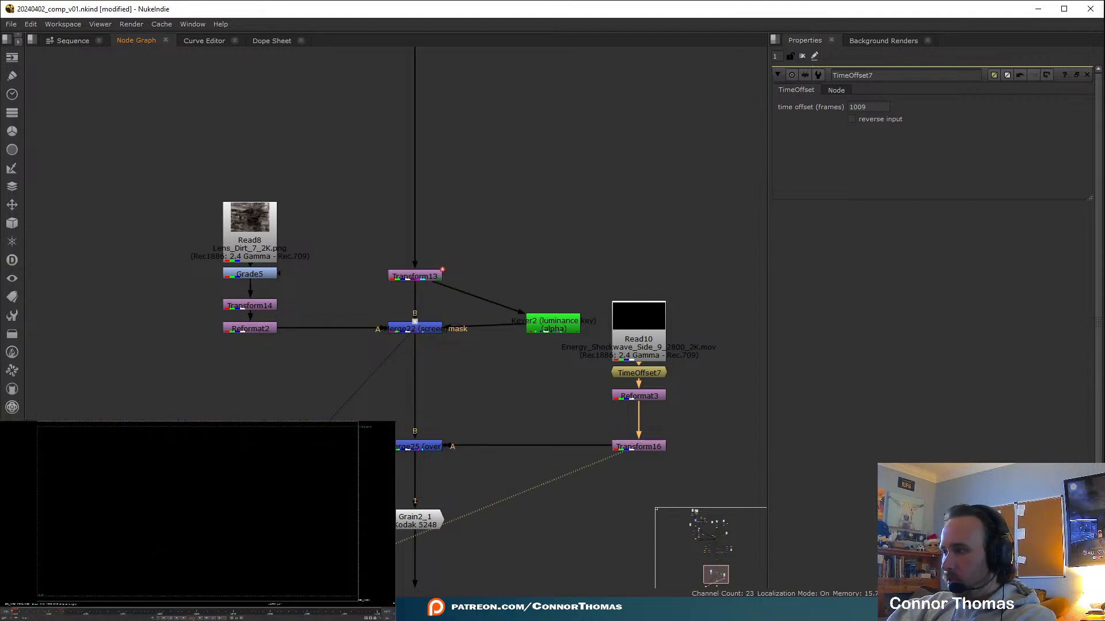
click(157, 618)
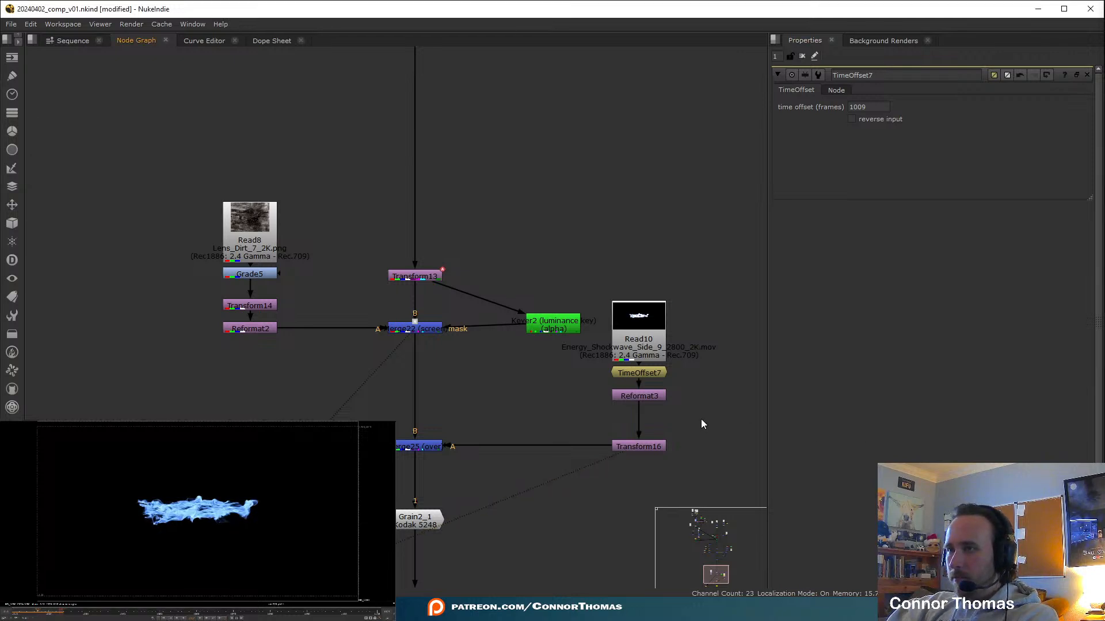
Shift Read10 and TimeOffset7 up to make room and insert an OFlow node directly after Read10
drag(581, 262, 679, 352)
drag(684, 392, 593, 228)
mouse_move(631, 354)
mouse_down()
mouse_move(631, 323)
mouse_move(650, 364)
mouse_up()
click(666, 369)
click(644, 302)
key(Tab)
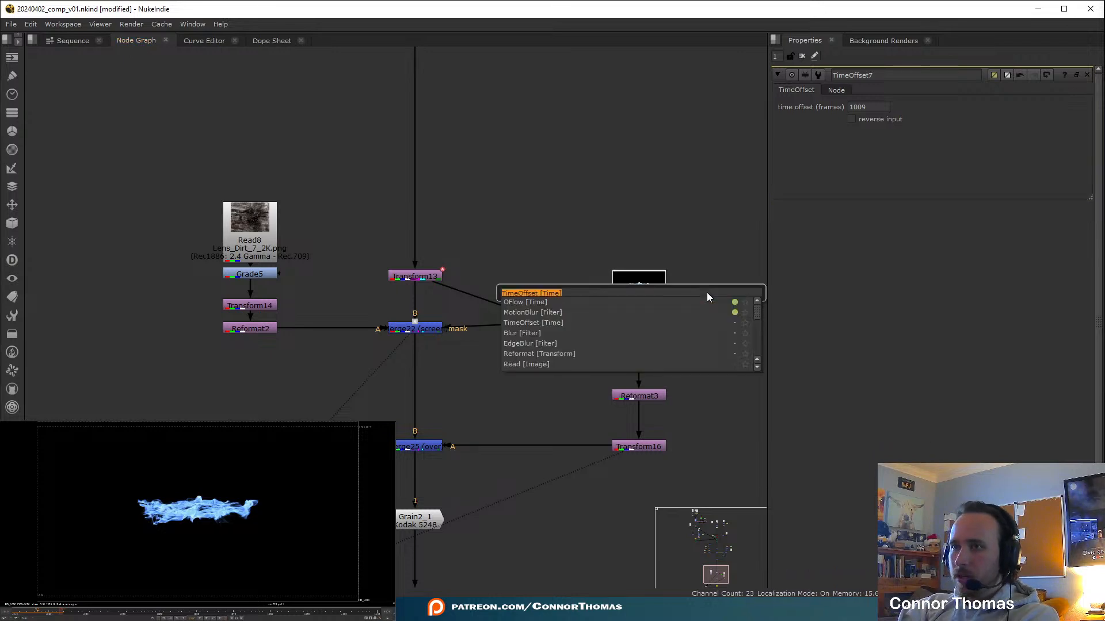
key(Down)
key(Return)
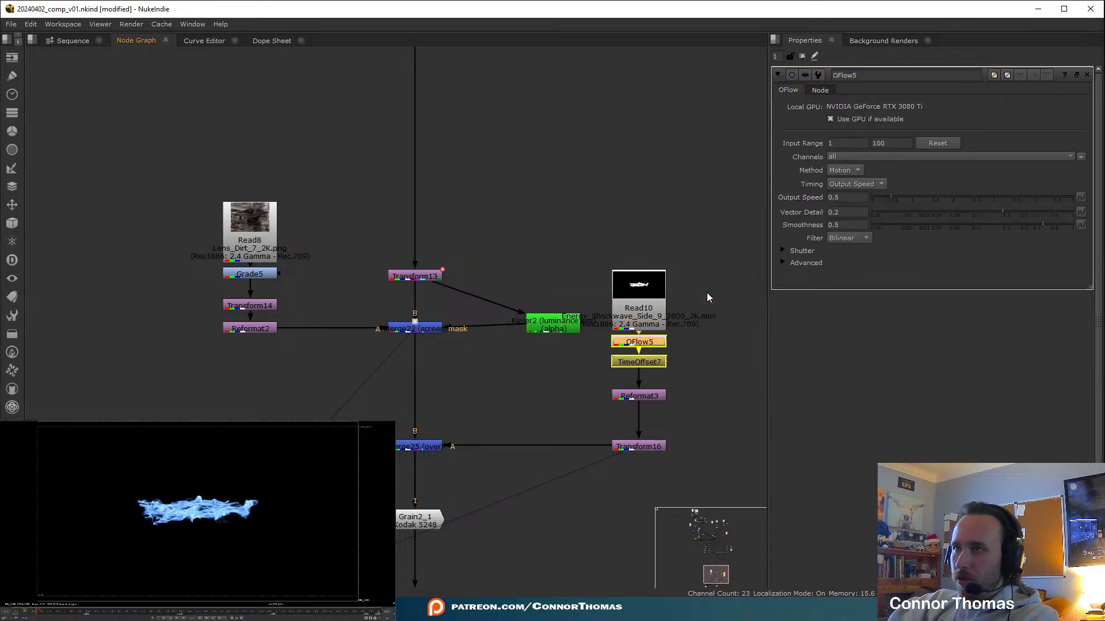
Set the OFlow output speed to 2 to speed up the shockwave clip
double_click(834, 197)
text(2)
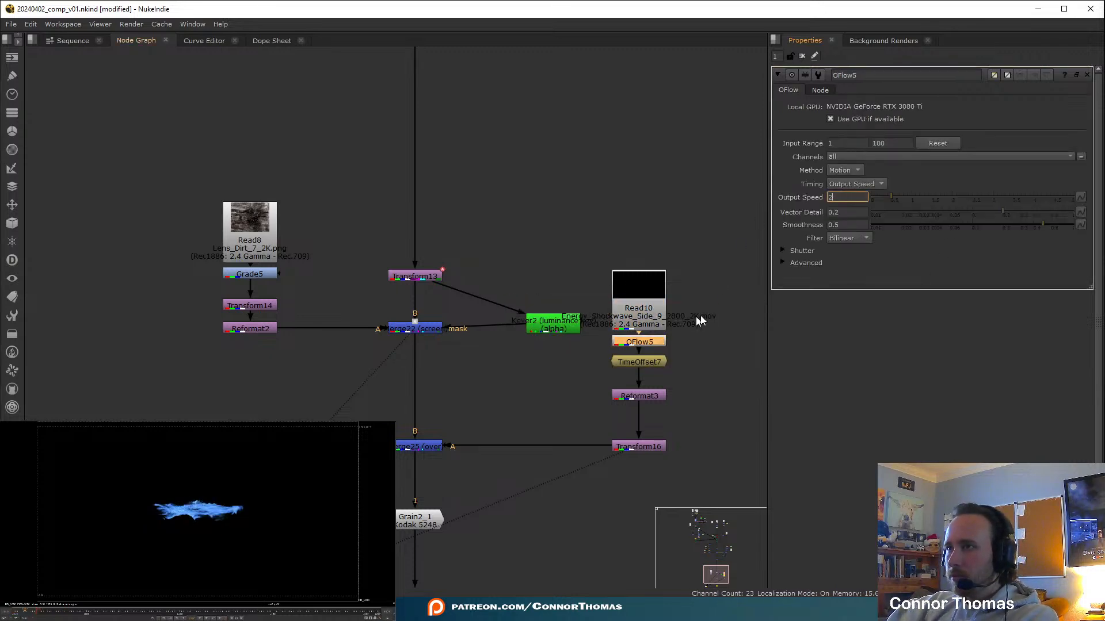
click(685, 183)
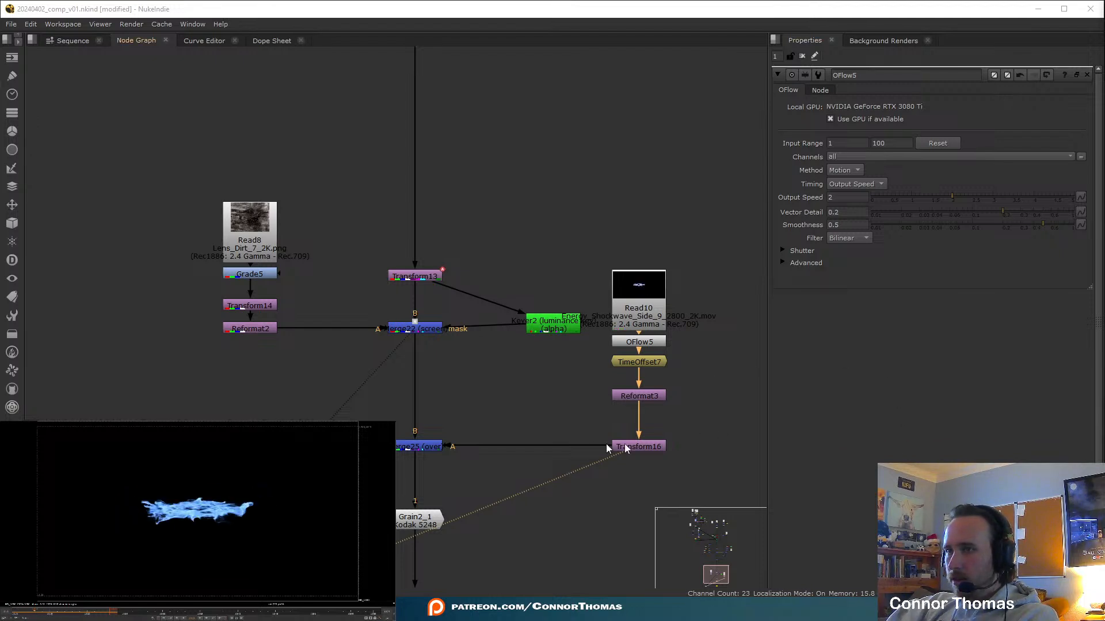
Check the Merge25 composite near the blast and lower TimeOffset7's offset to 1007 frames
click(413, 449)
click(14, 612)
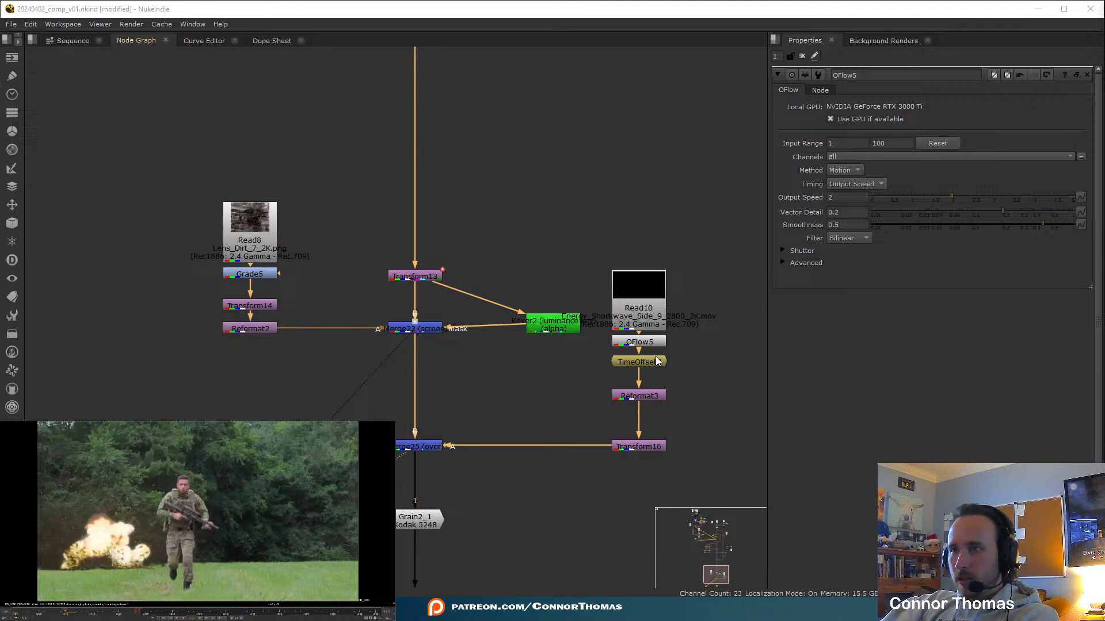
double_click(655, 361)
click(867, 107)
key(Down)
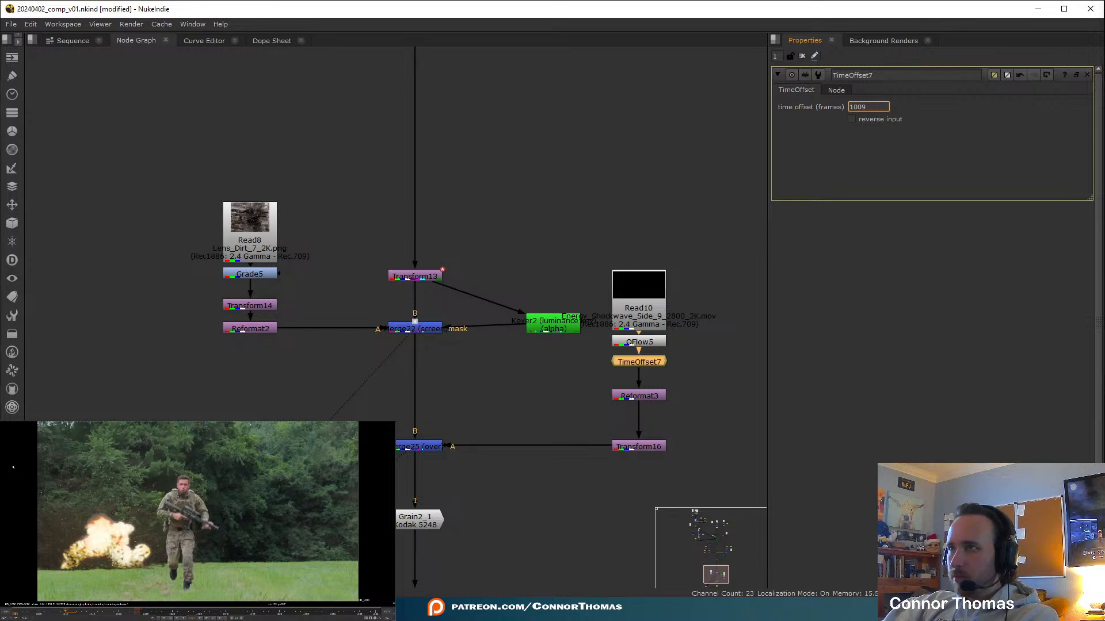
key(Down)
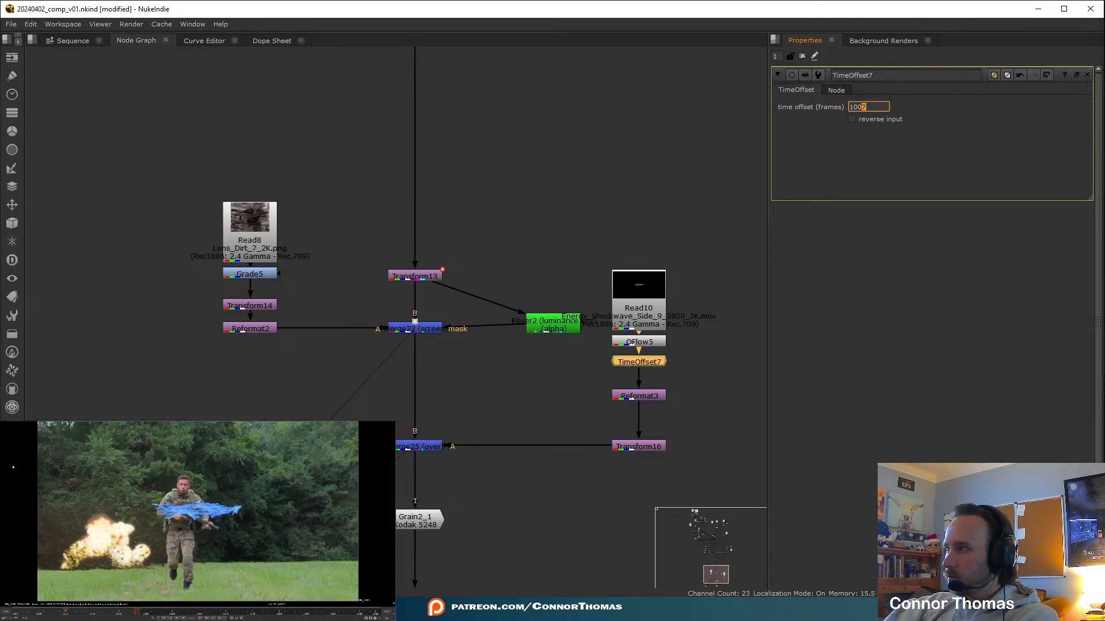
click(179, 481)
key(Left)
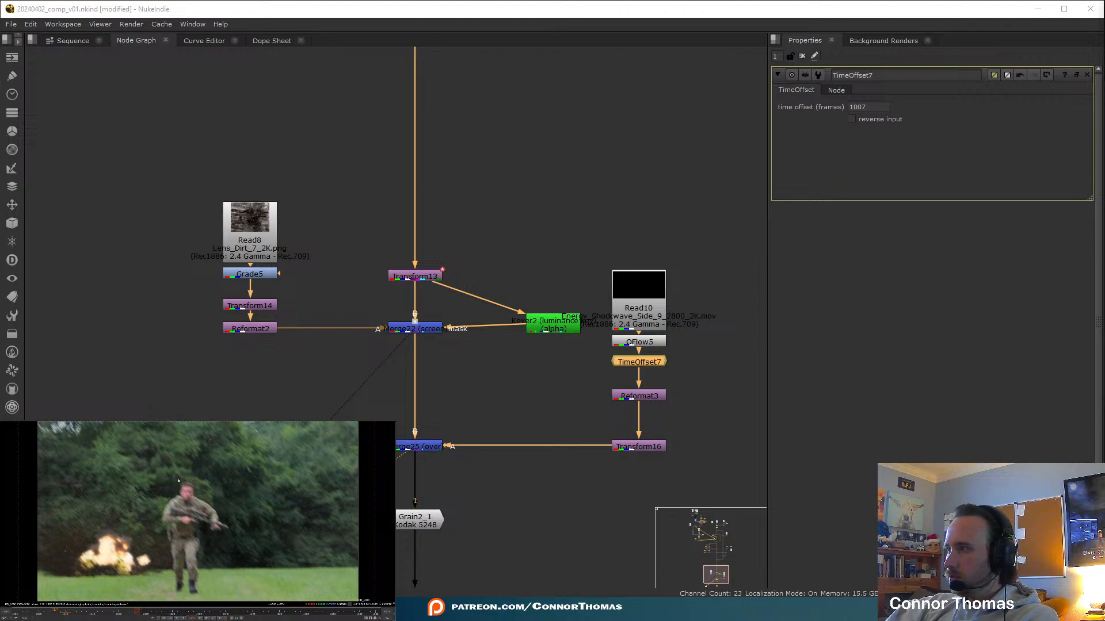
Fine-tune TimeOffset7 to 1006 frames so the shockwave starts with the explosion
click(860, 107)
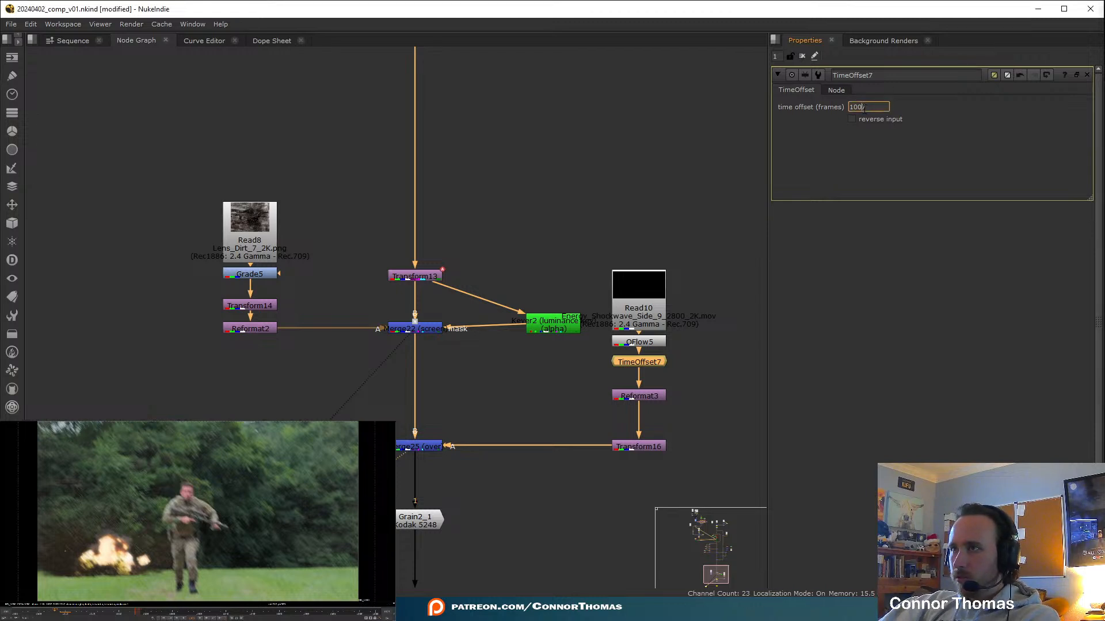
key(Down)
key(Down)
click(203, 446)
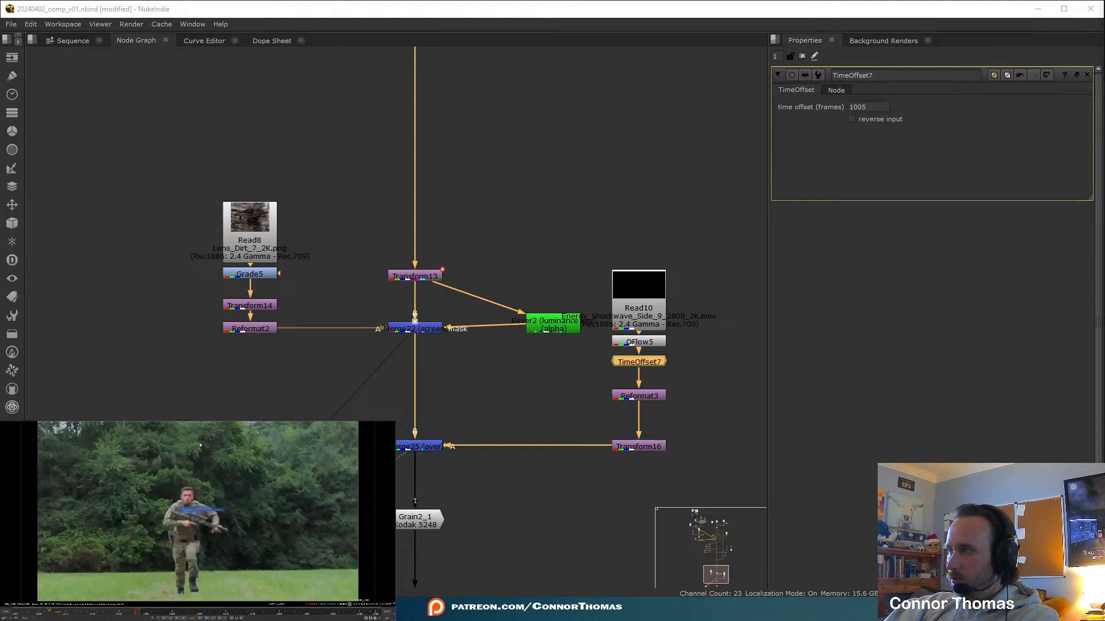
click(919, 137)
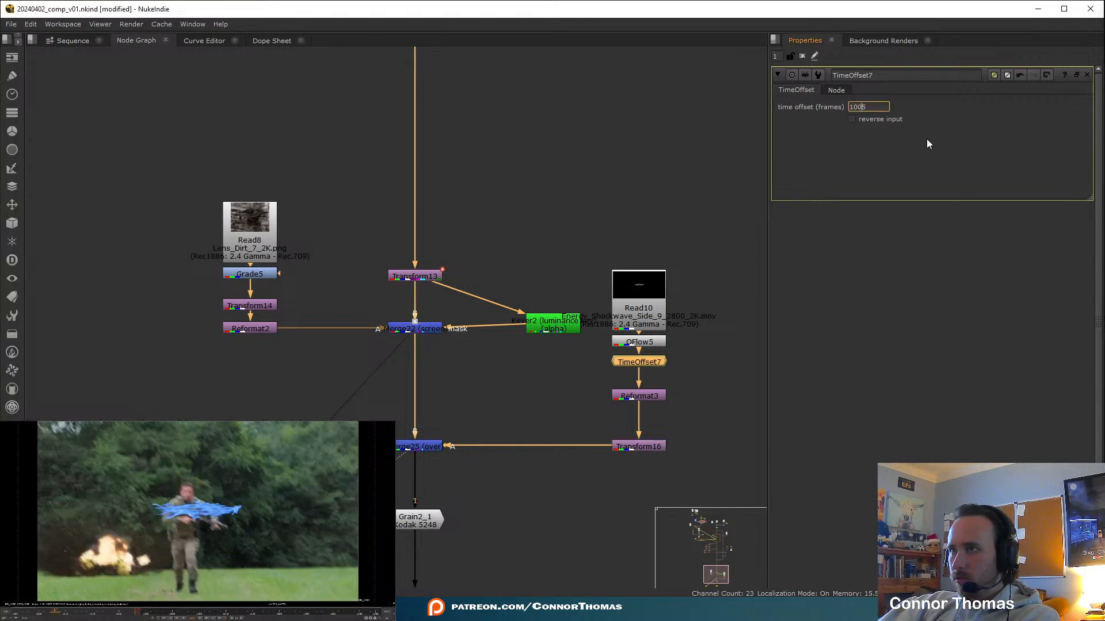
key(Up)
click(199, 469)
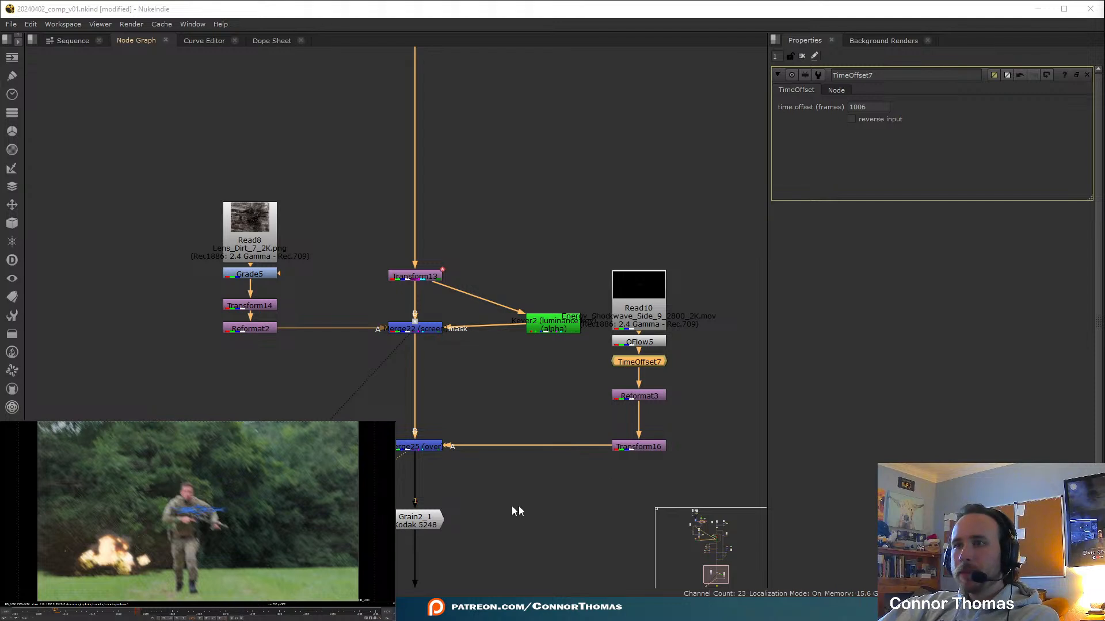
Place the shockwave over the explosion with Transform16 at translate x -537, y -348, and keyframe its scale at 2.15
double_click(642, 449)
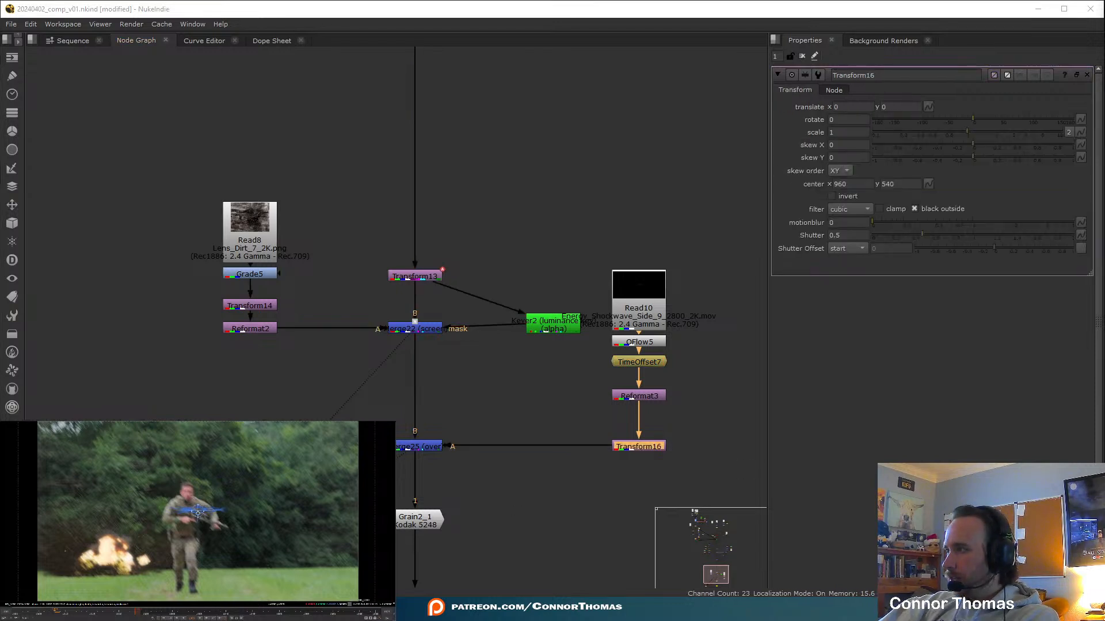
drag(105, 566, 109, 571)
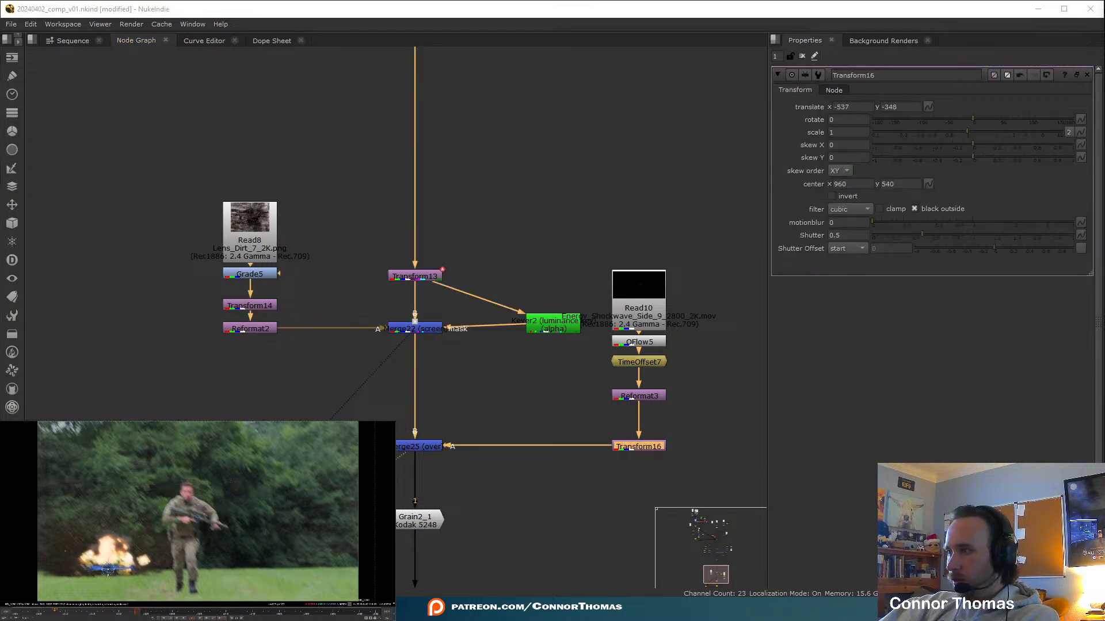
drag(968, 134, 999, 132)
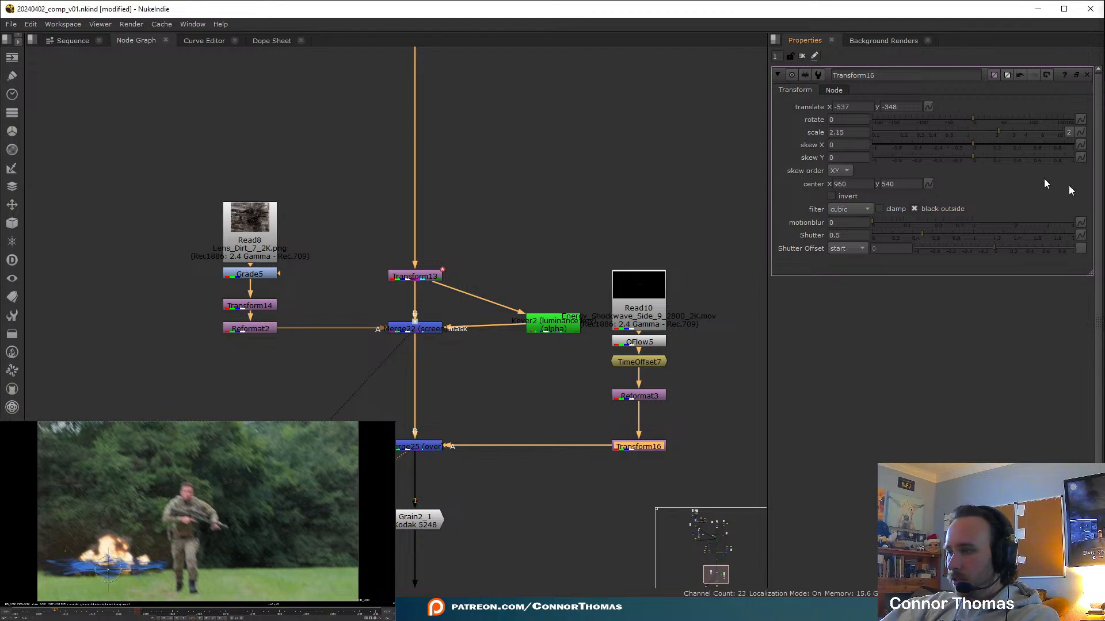
right_click(851, 133)
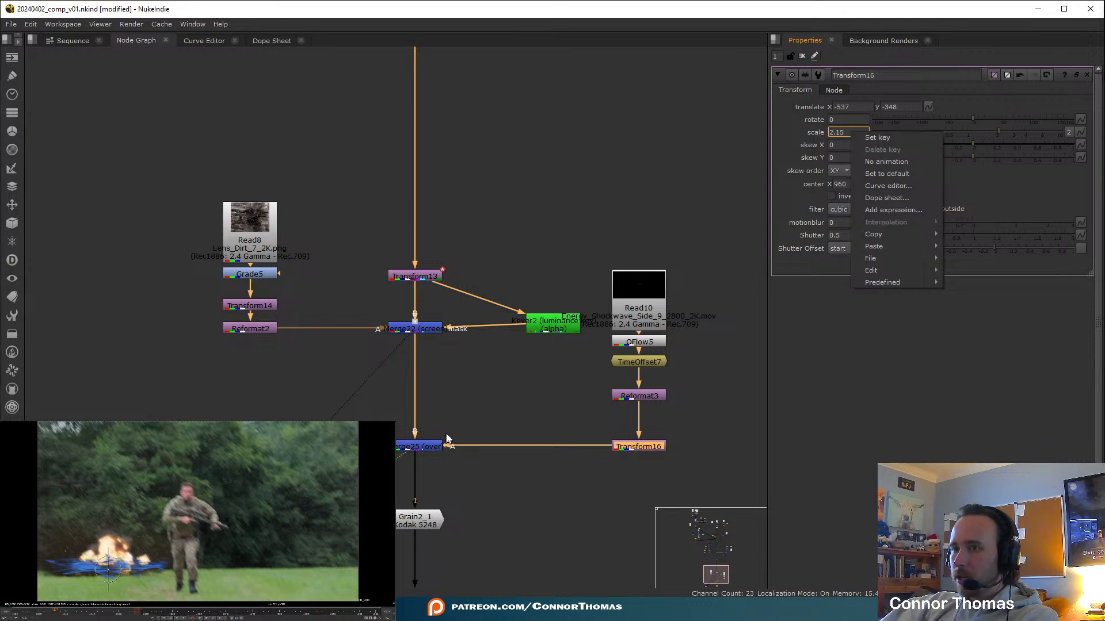
click(879, 138)
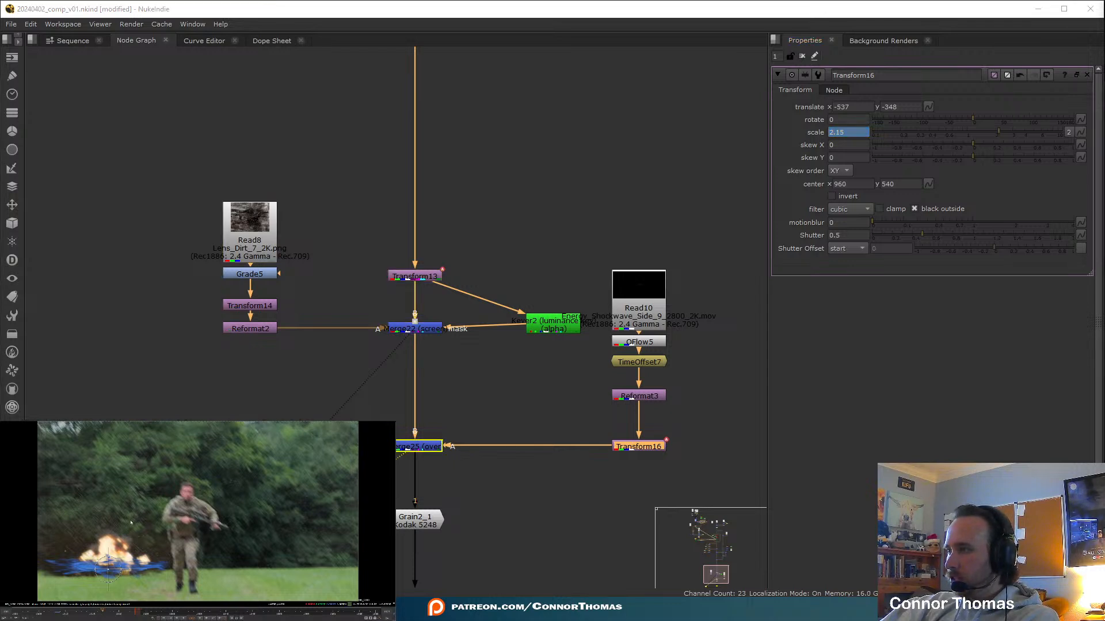
Set Read10 to show black after its last frame and clear the open node properties
click(654, 312)
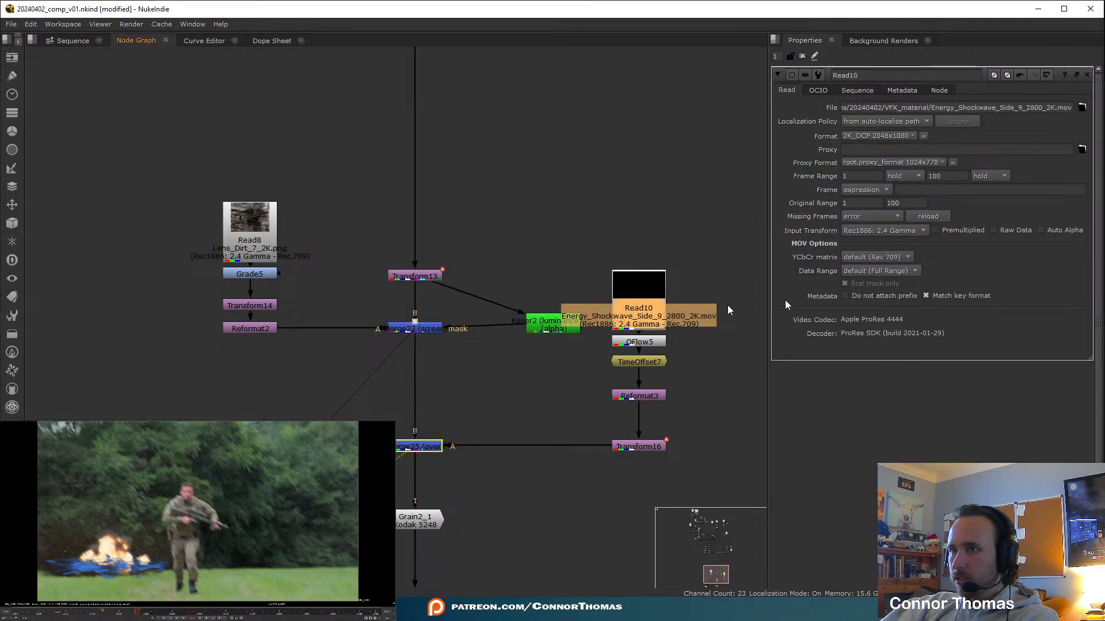
click(1001, 212)
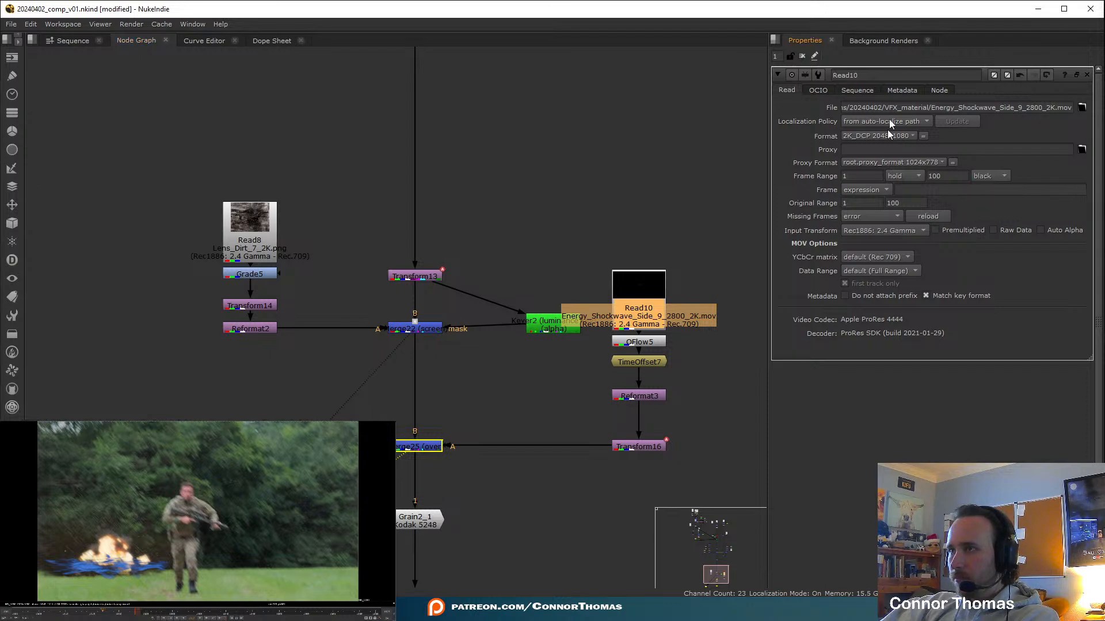
click(633, 136)
click(802, 56)
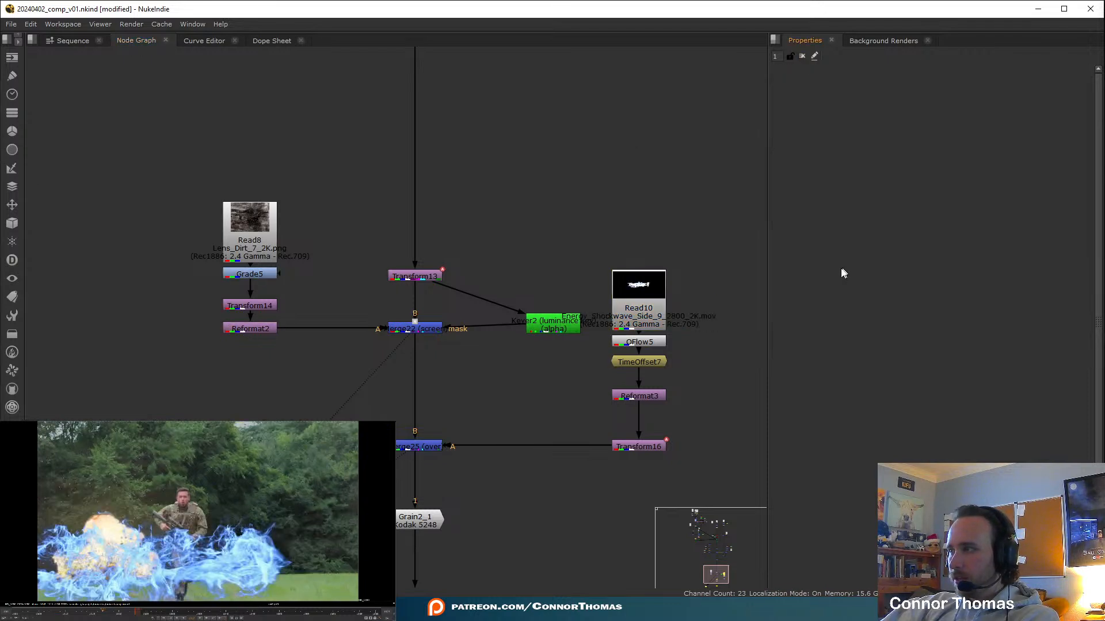
Keyframe Transform16's scale at 2.65 on a frame where the shockwave has expanded
double_click(635, 448)
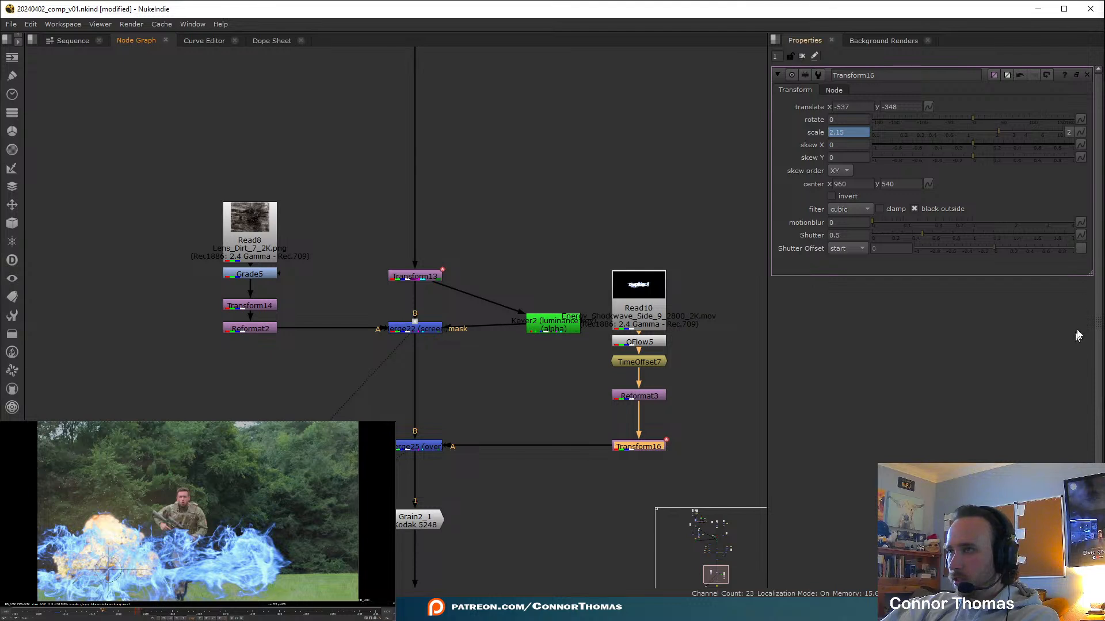
click(1007, 136)
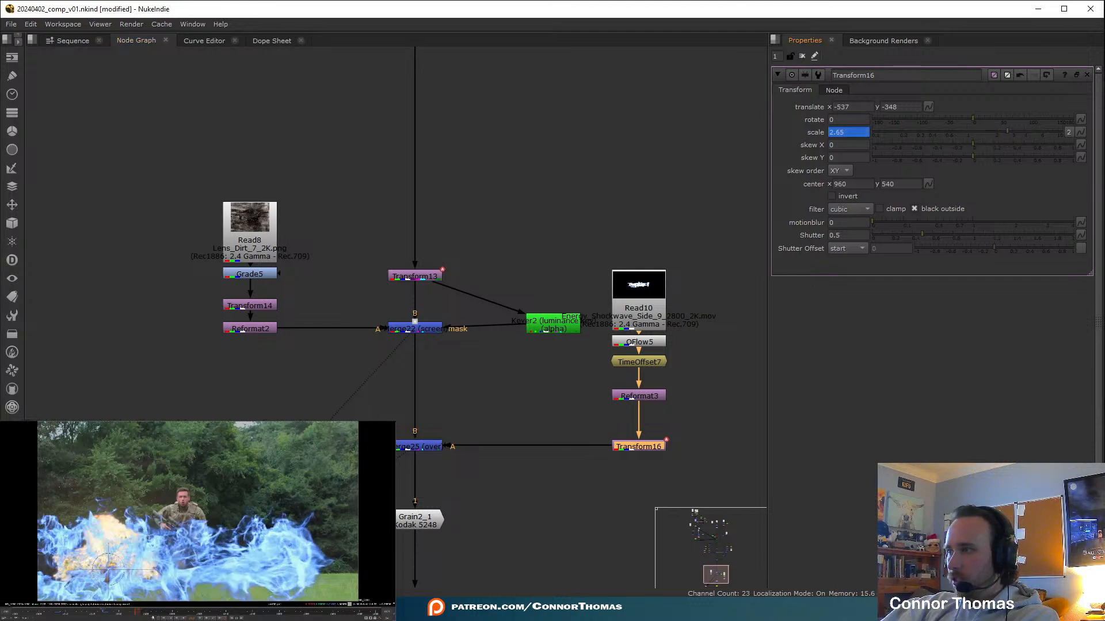
click(68, 487)
key(Left)
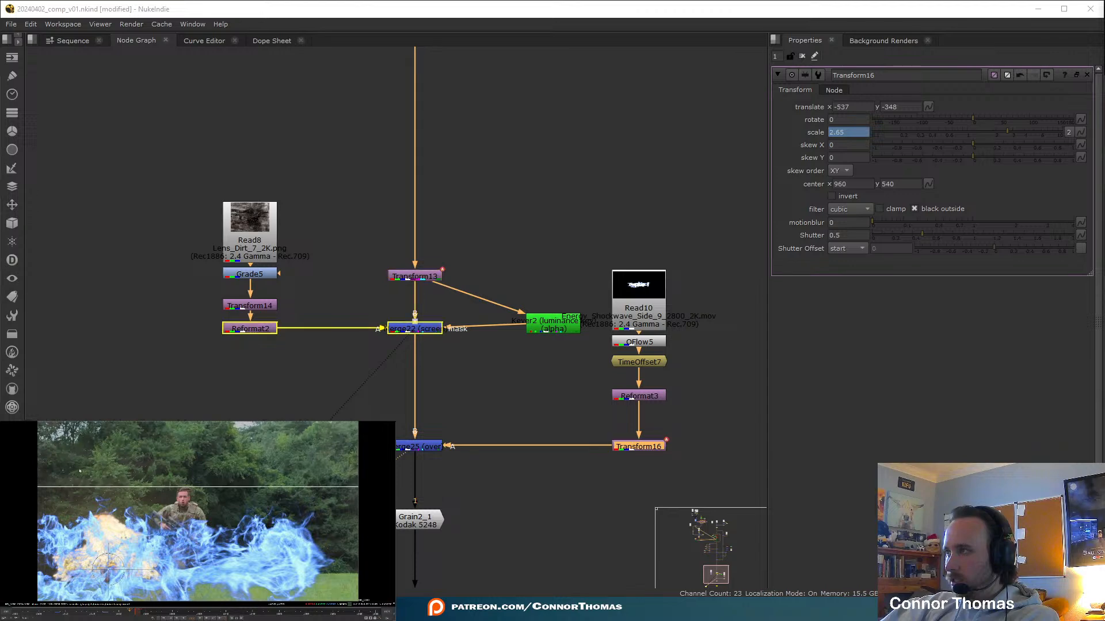
Enlarge the shockwave in Transform16 to scale 4.1 and on to 5.8, shifting it to translate x -558, y -447
click(1024, 133)
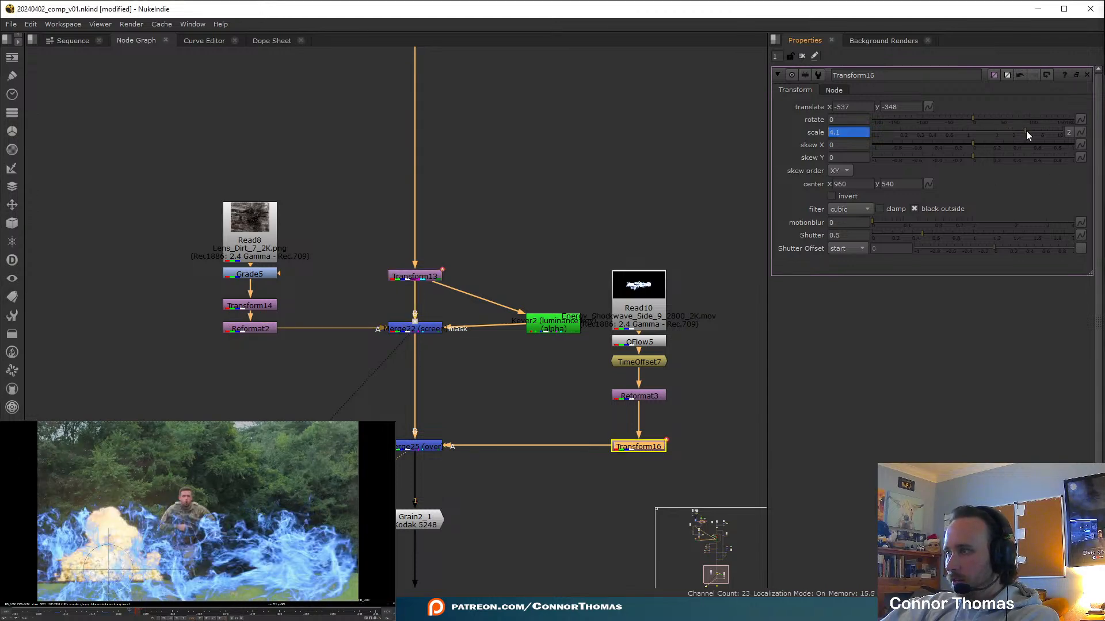
drag(109, 570, 103, 584)
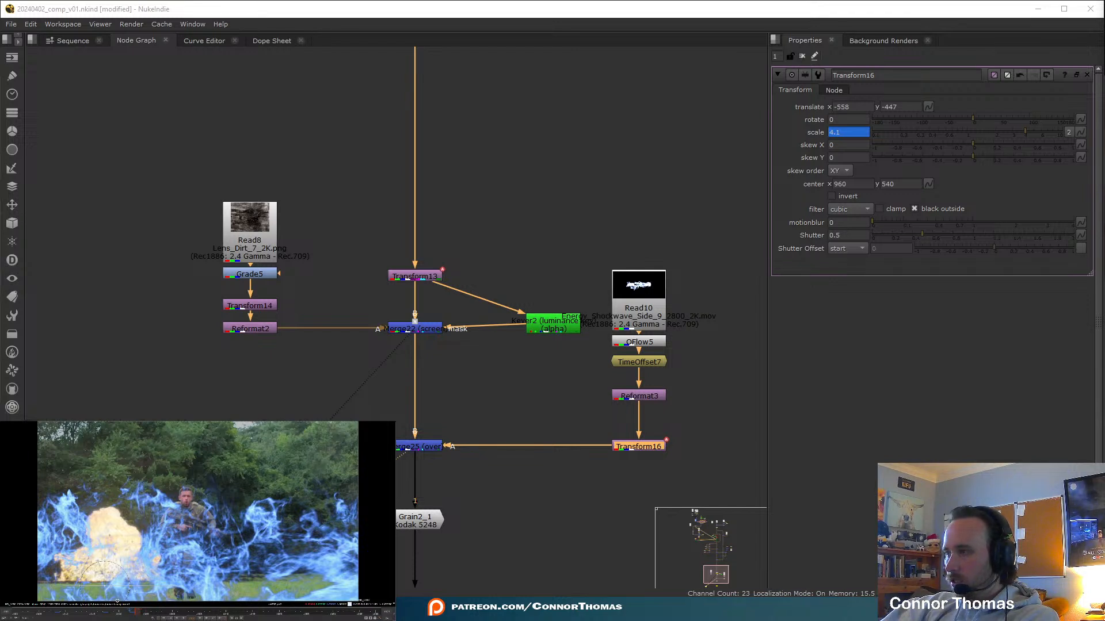
click(1041, 134)
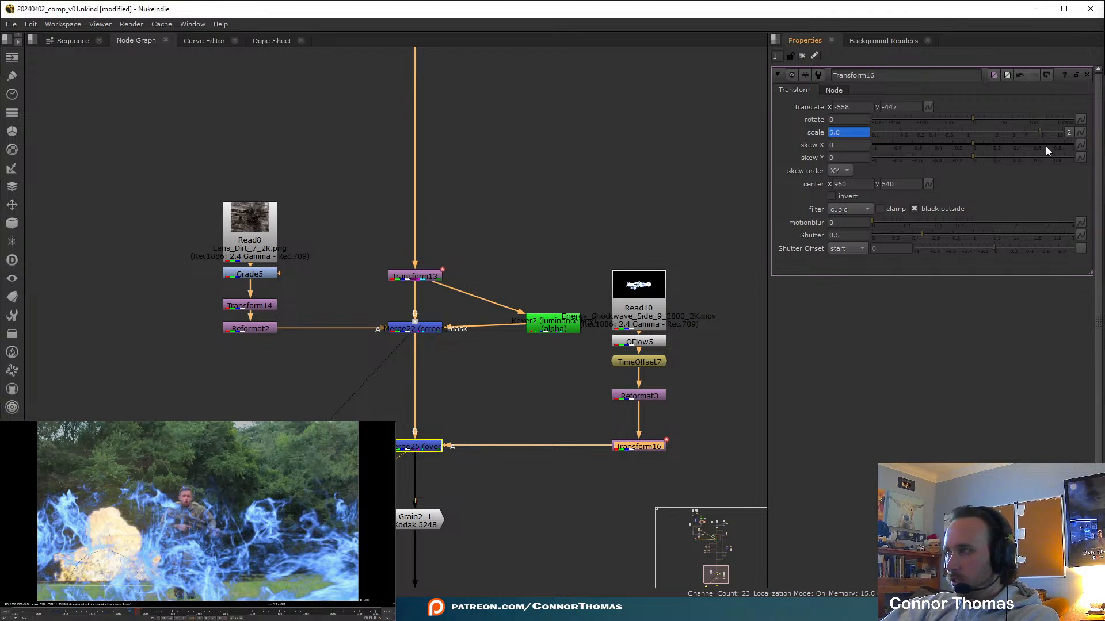
Keyframe Transform16's translate at x -558, y -447 on the expanded shockwave frame where its scale is 2.65
drag(139, 589, 122, 590)
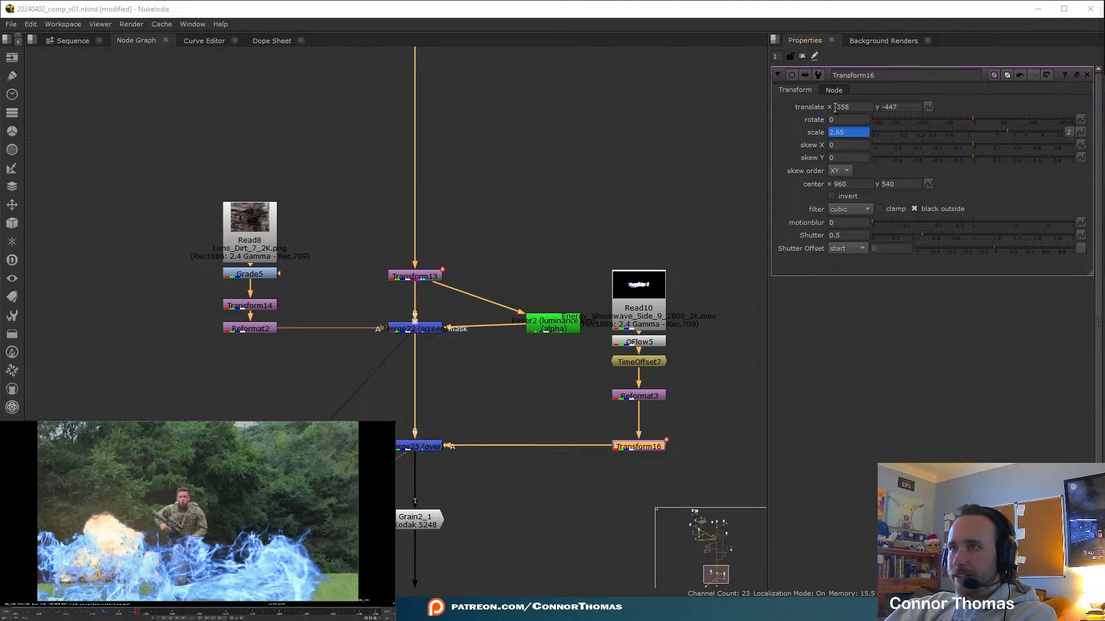
click(57, 614)
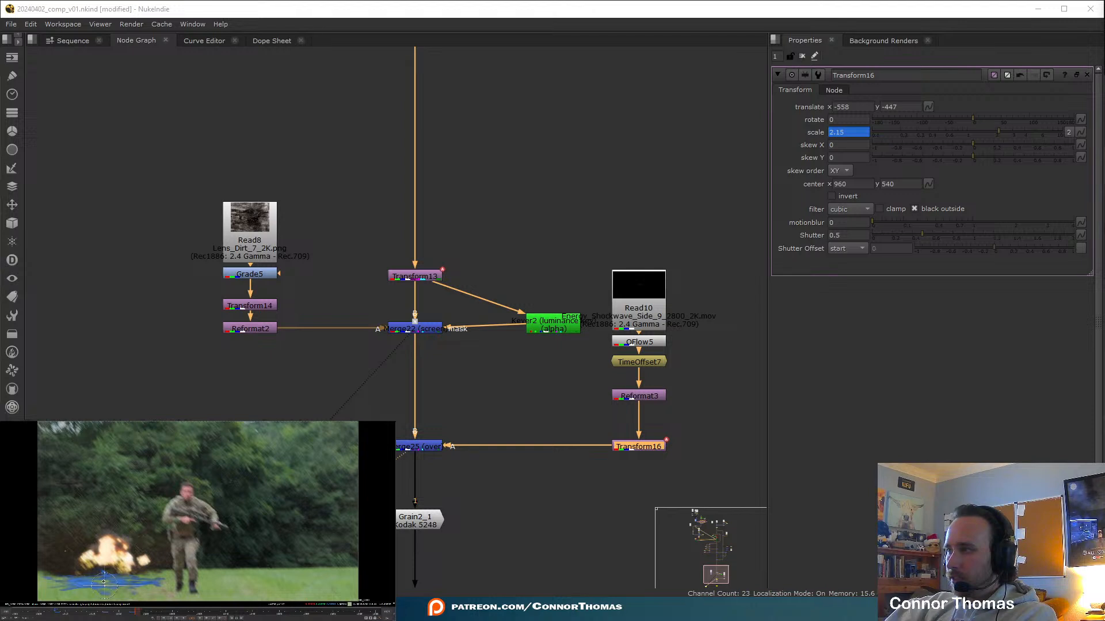
click(106, 614)
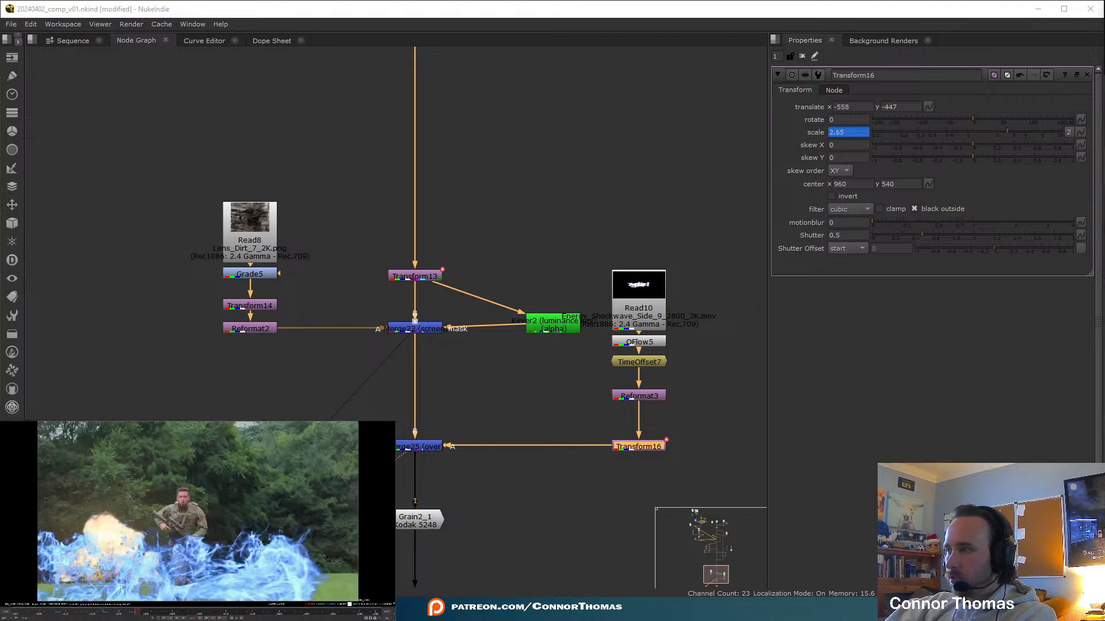
right_click(870, 105)
click(883, 112)
right_click(911, 108)
click(932, 115)
Move the shockwave to translate x -537, y -372 on an early explosion frame and clear the open node properties
click(53, 610)
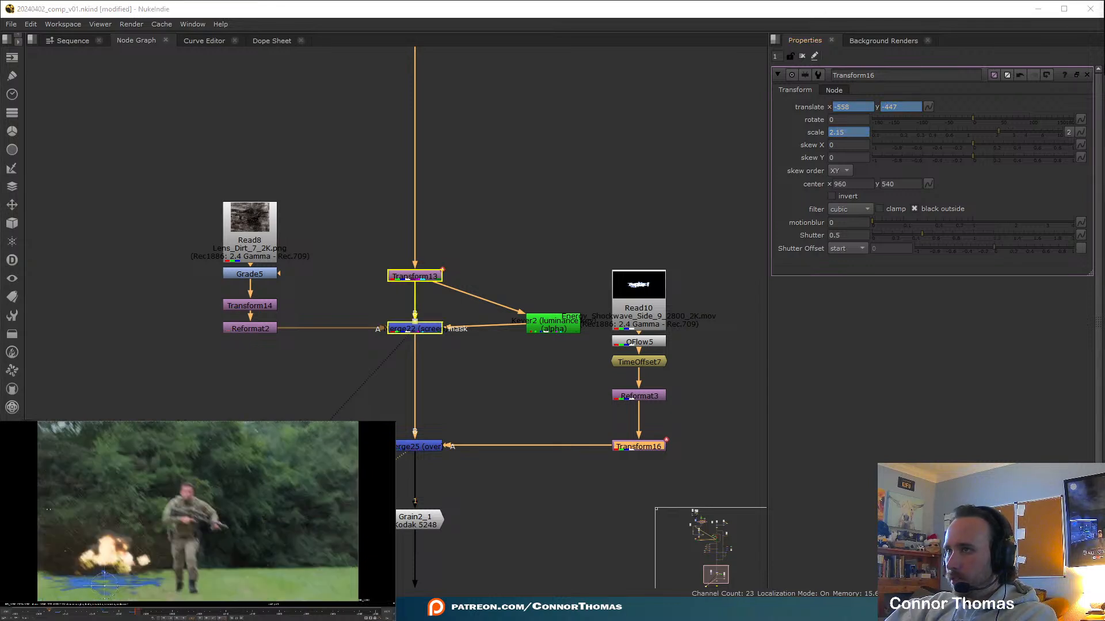
key(Left)
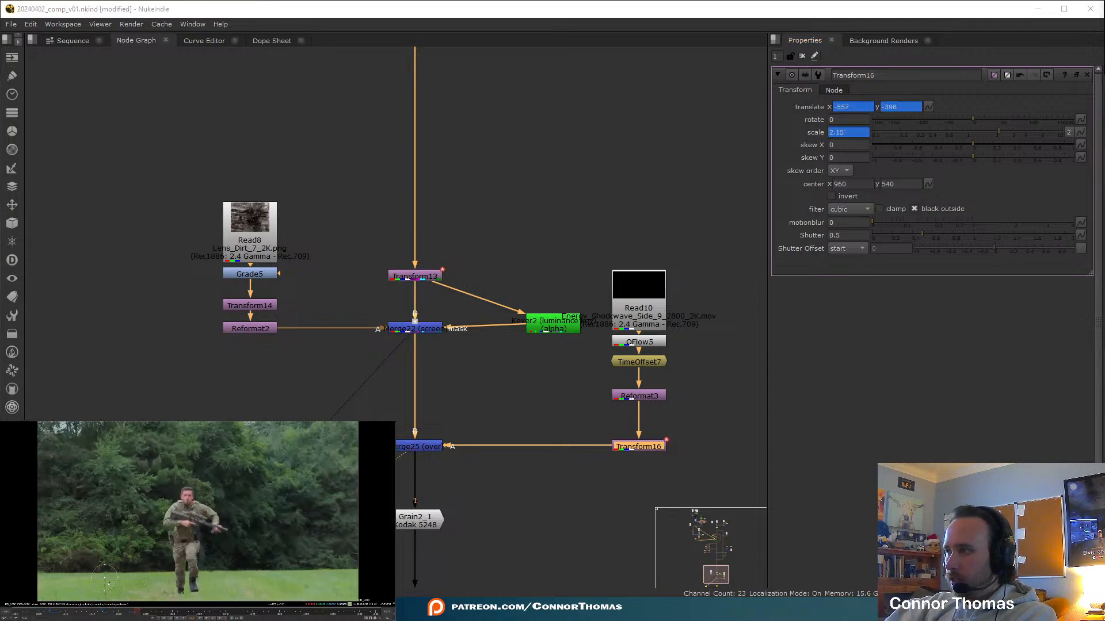
click(61, 615)
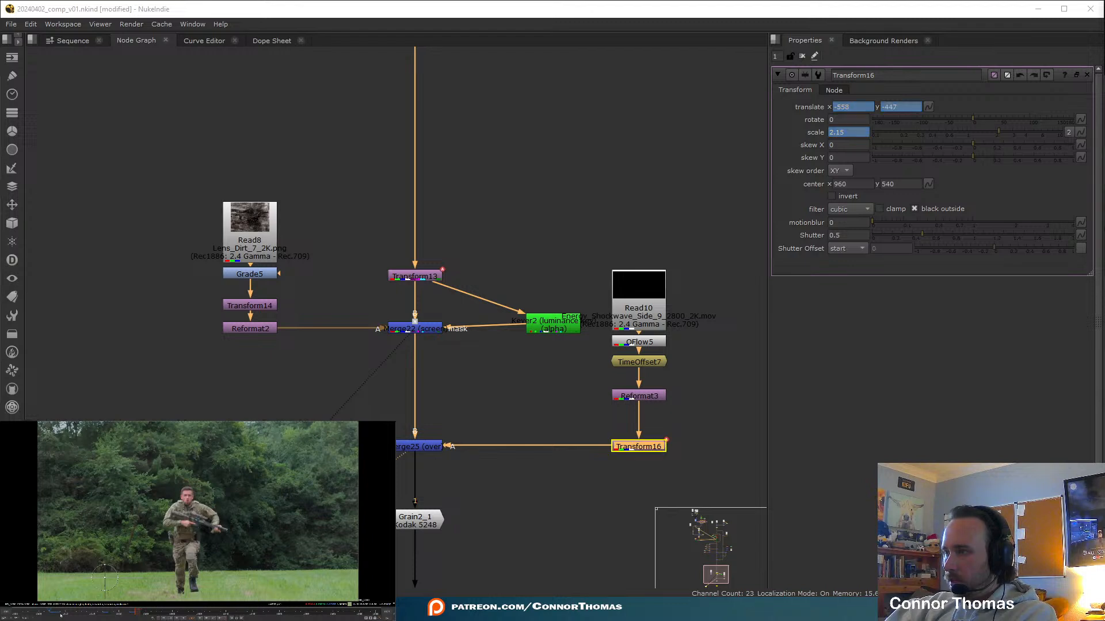
key(Right)
drag(107, 586, 109, 574)
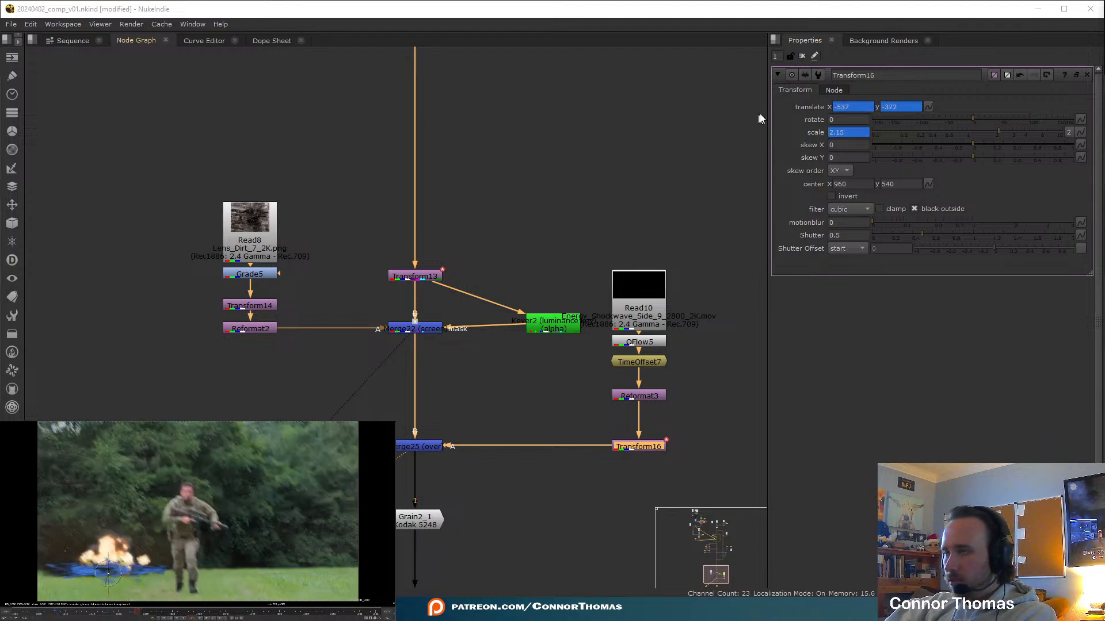
click(802, 56)
Disconnect Transform16 from Merge25 and delete the merge node
middle_drag(562, 399, 561, 270)
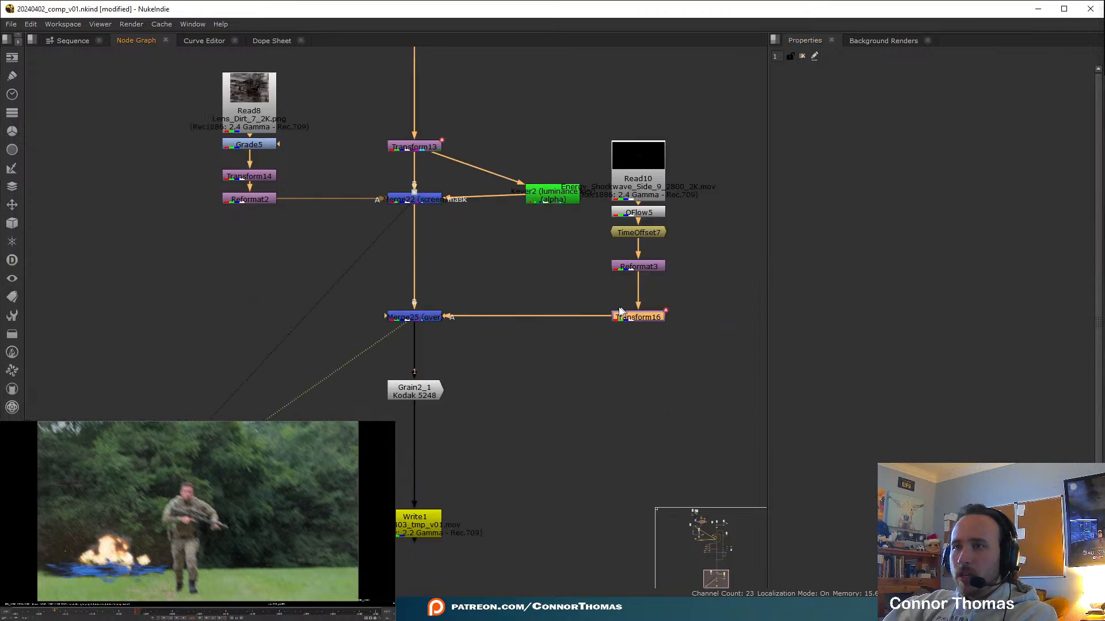
drag(607, 319, 431, 333)
click(424, 324)
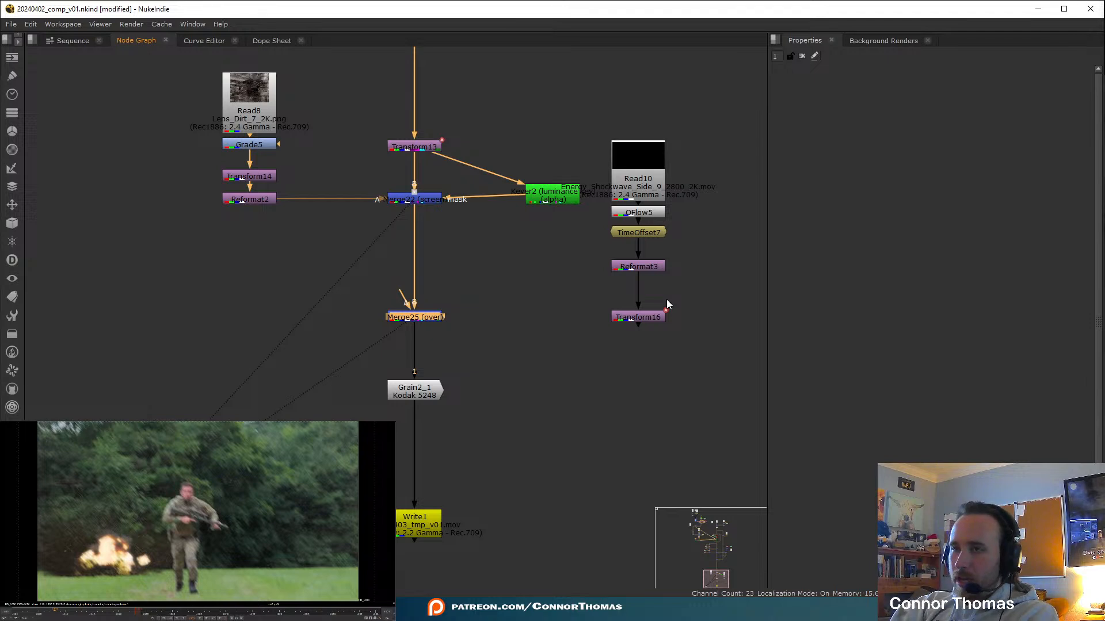
key(Delete)
Insert an IDistort node after Merge22 and place it just above Grain2_1
key(Tab)
text(idis)
key(Return)
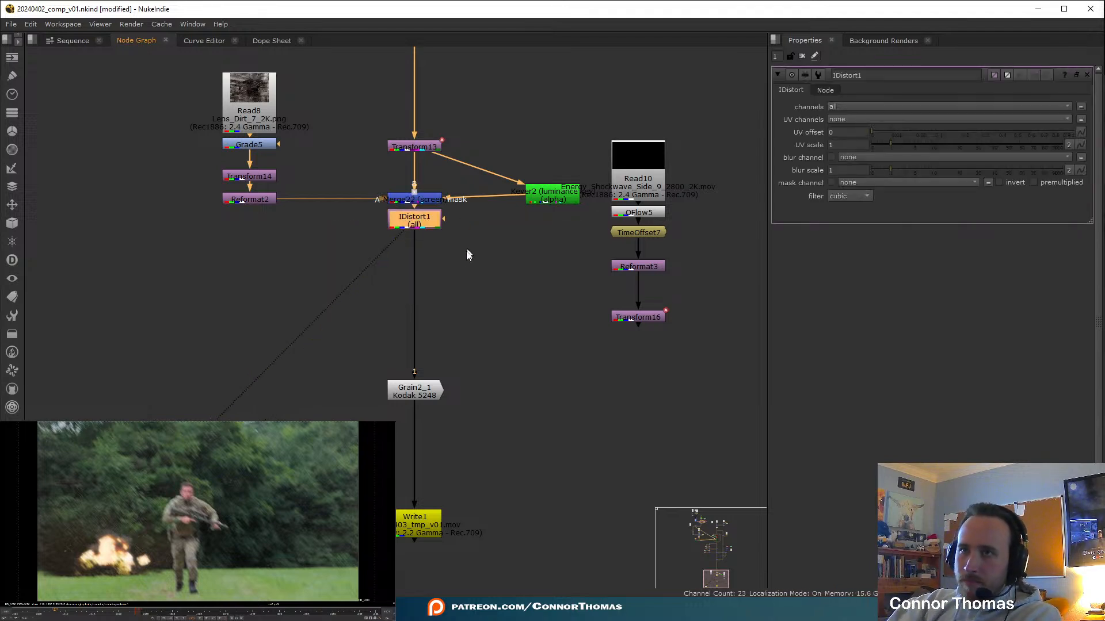
drag(414, 220, 414, 343)
click(474, 282)
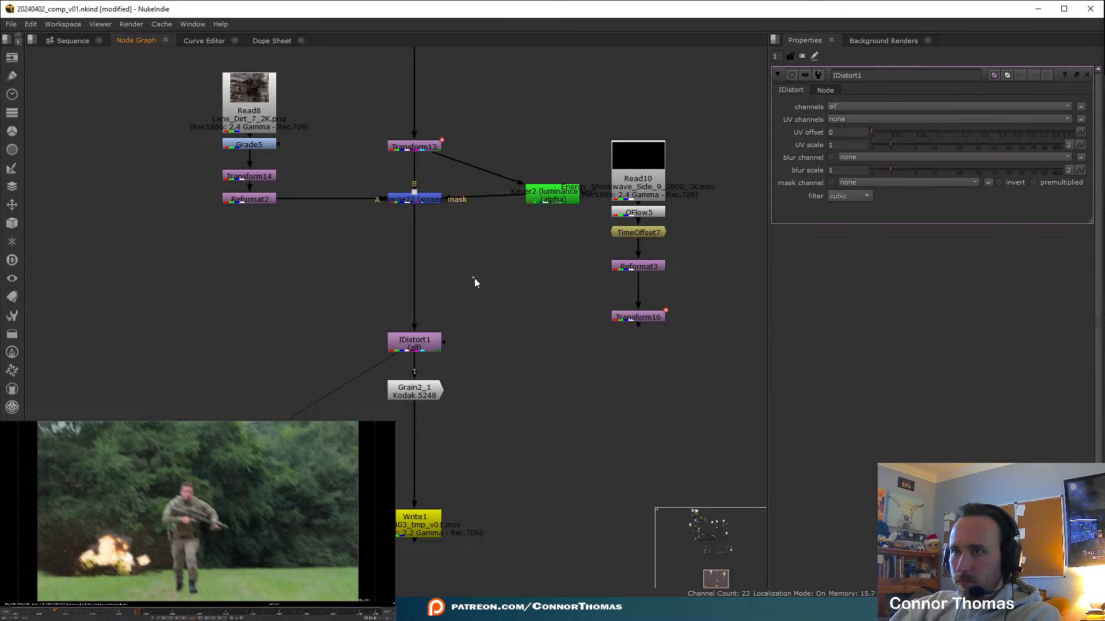
Insert a Shuffle node between Merge22 and IDistort1, feed Transform16 into its A input, and connect the Shuffle to the viewer
key(Tab)
text(shuf)
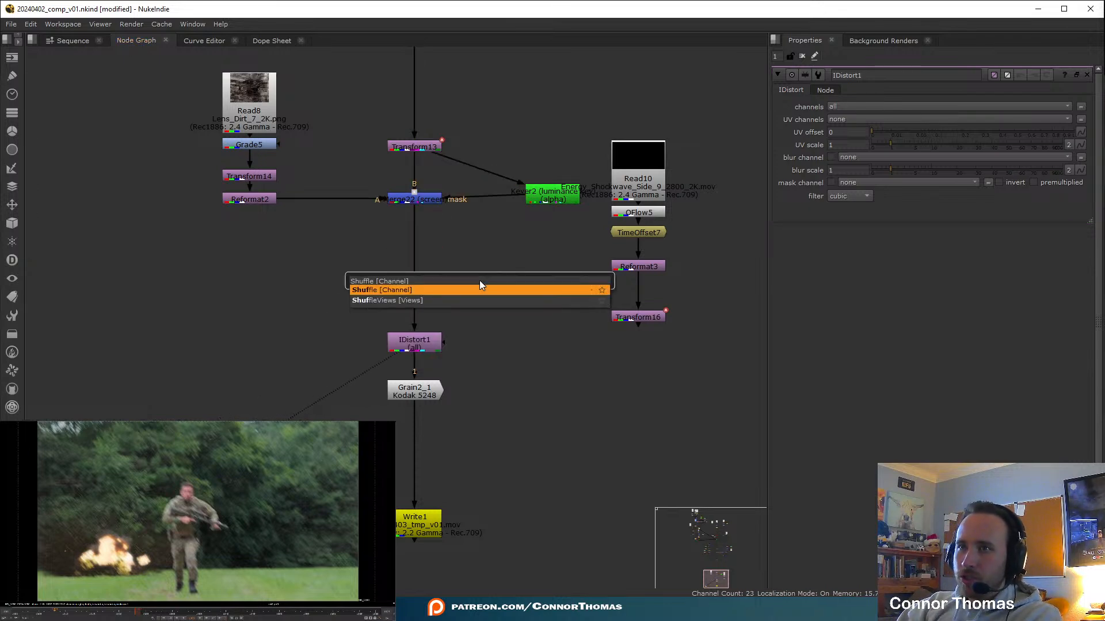
key(Return)
drag(478, 280, 640, 304)
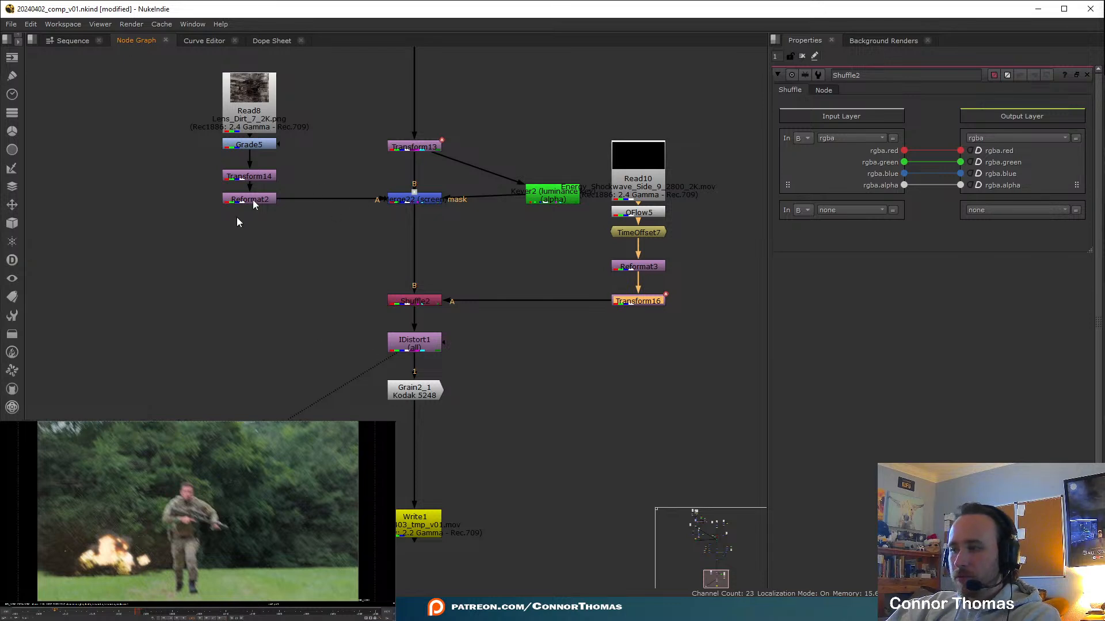
click(428, 304)
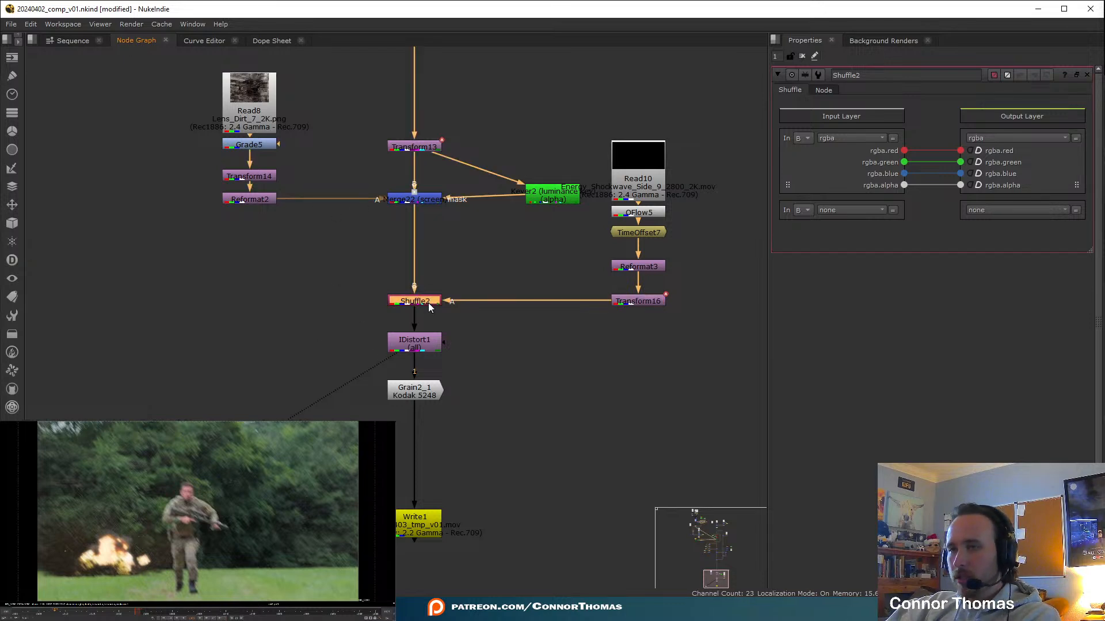
key(2)
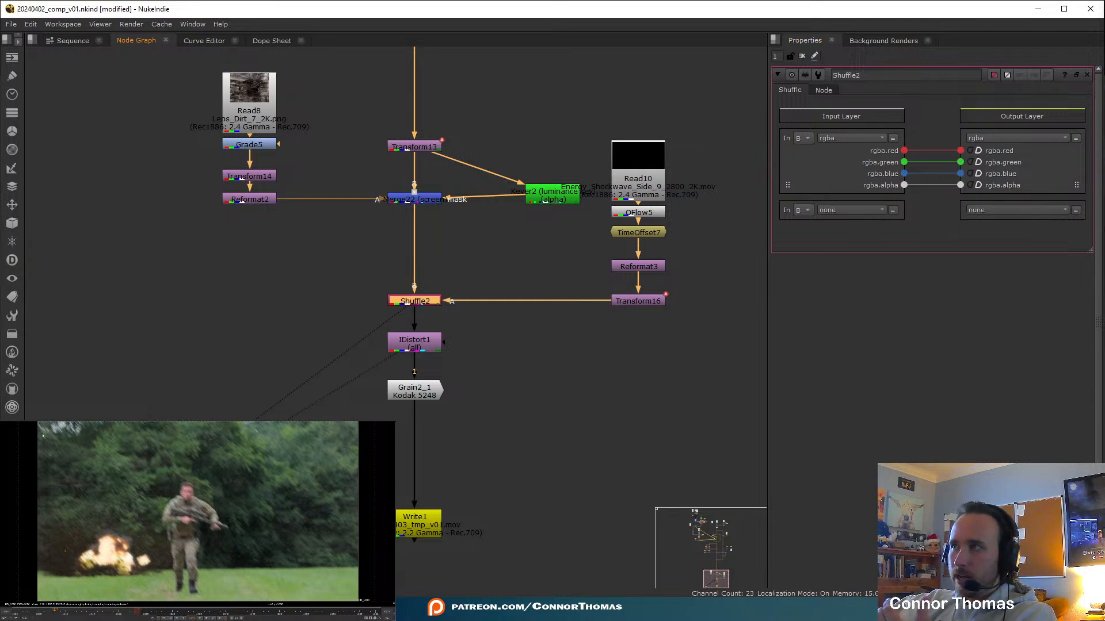
Set Shuffle2's second input layer to read rgba from input A
click(804, 210)
click(809, 220)
click(840, 211)
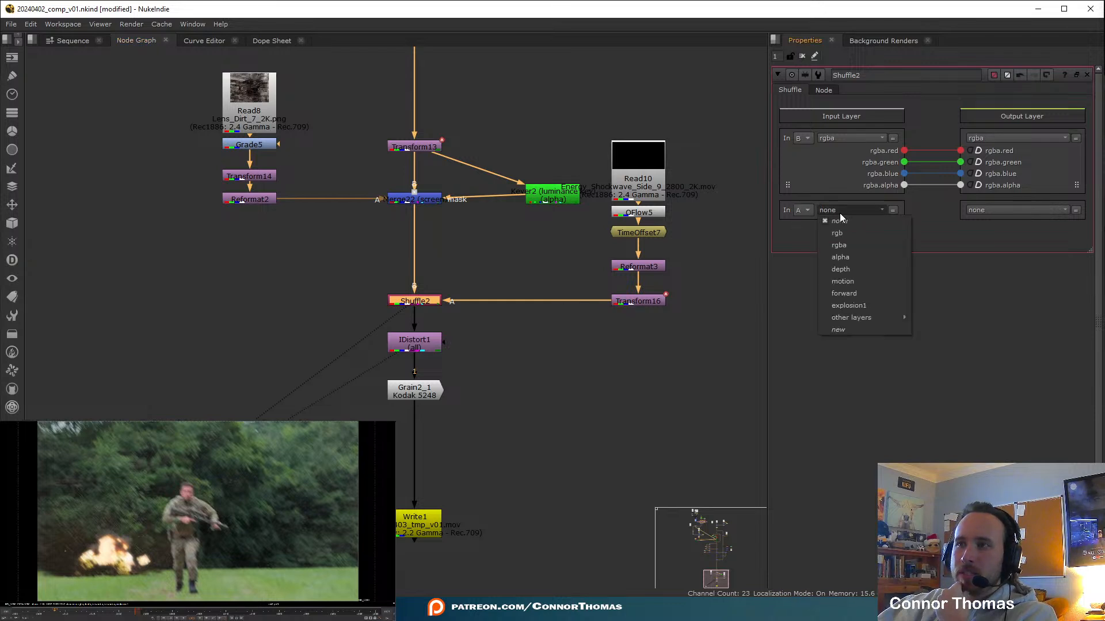
click(846, 246)
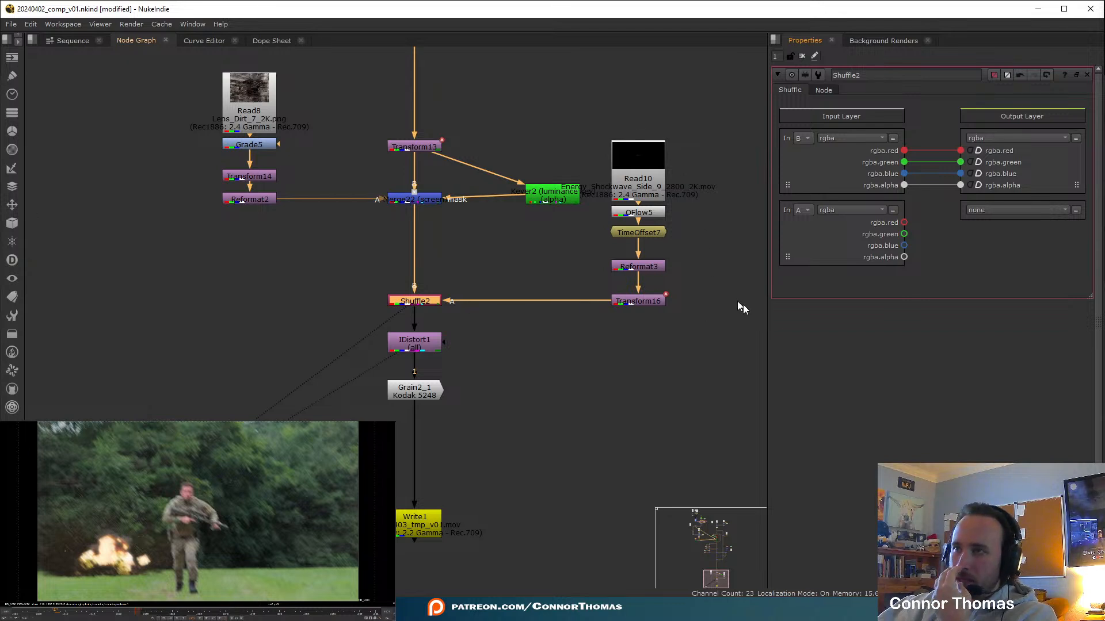
Create an rgba layer named heat1 as Shuffle2's second output and route input A's red, green, blue and alpha into it
click(985, 209)
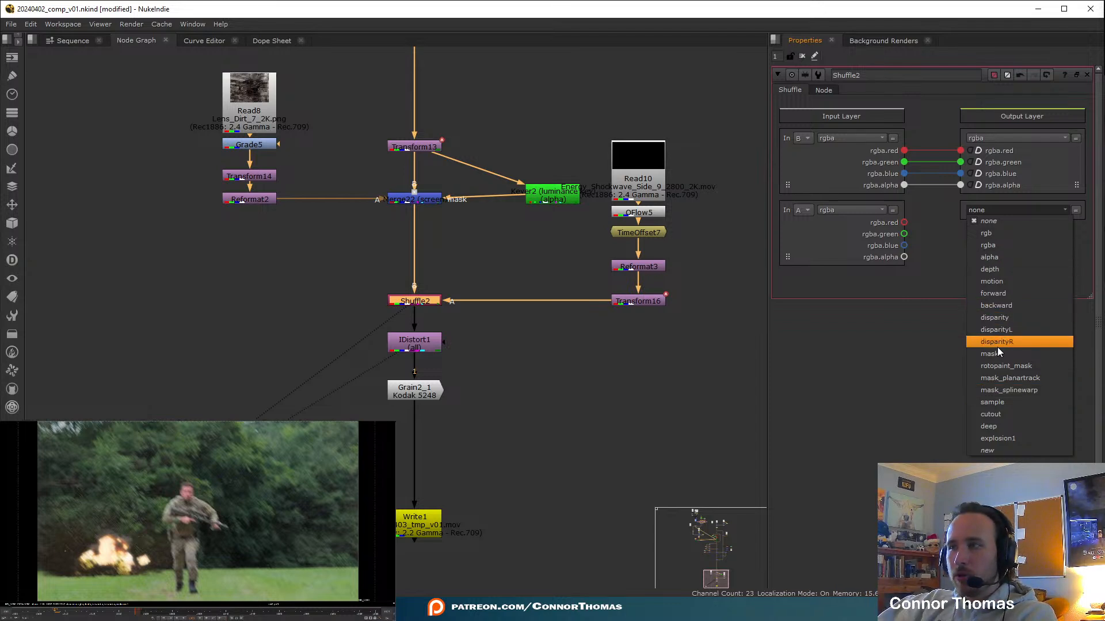
click(913, 330)
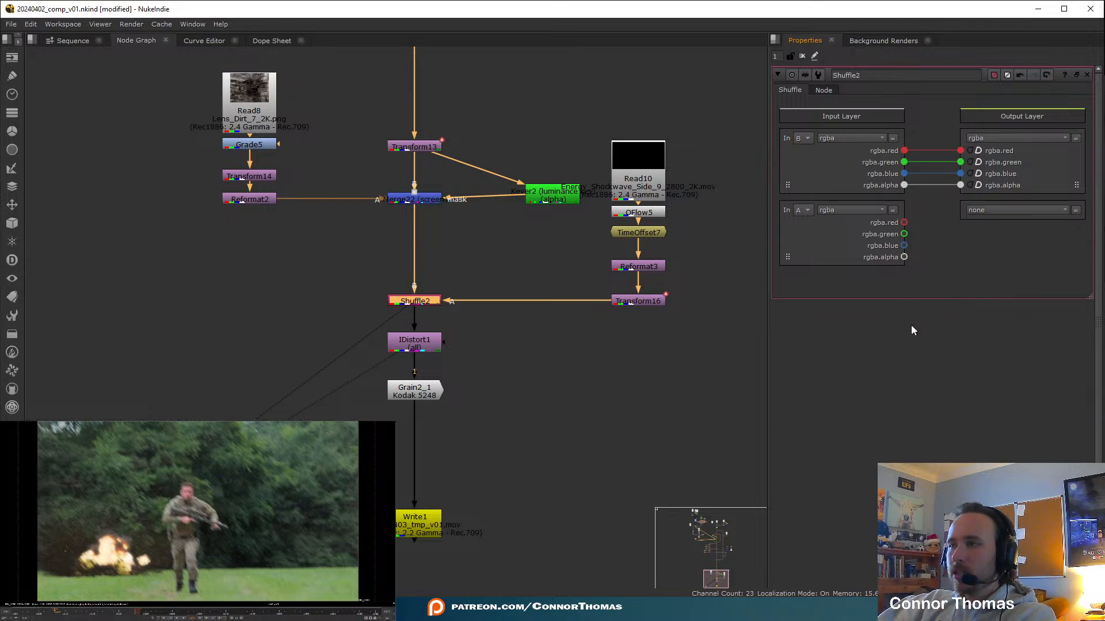
click(985, 208)
click(996, 450)
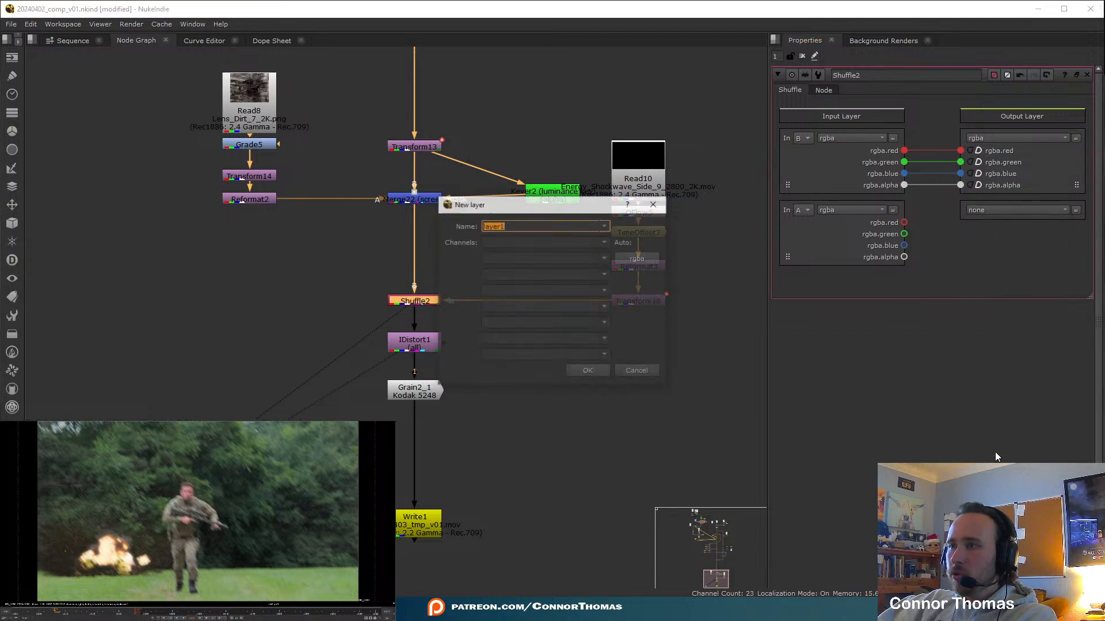
text(ghbe)
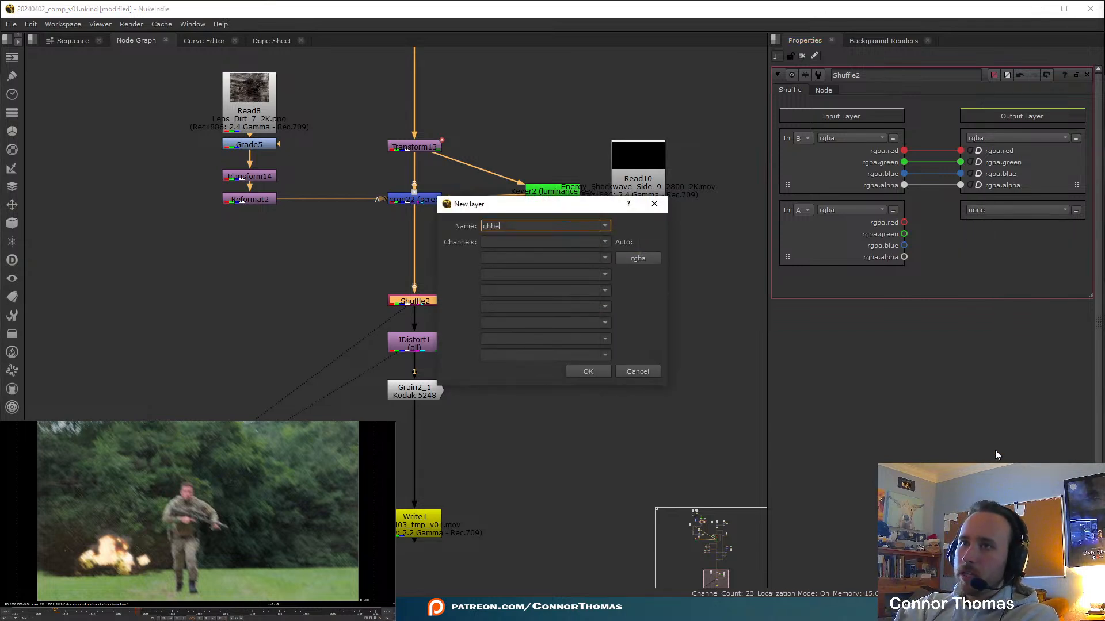
key(BackSpace)
key(BackSpace)
key(BackSpace)
text(heat1)
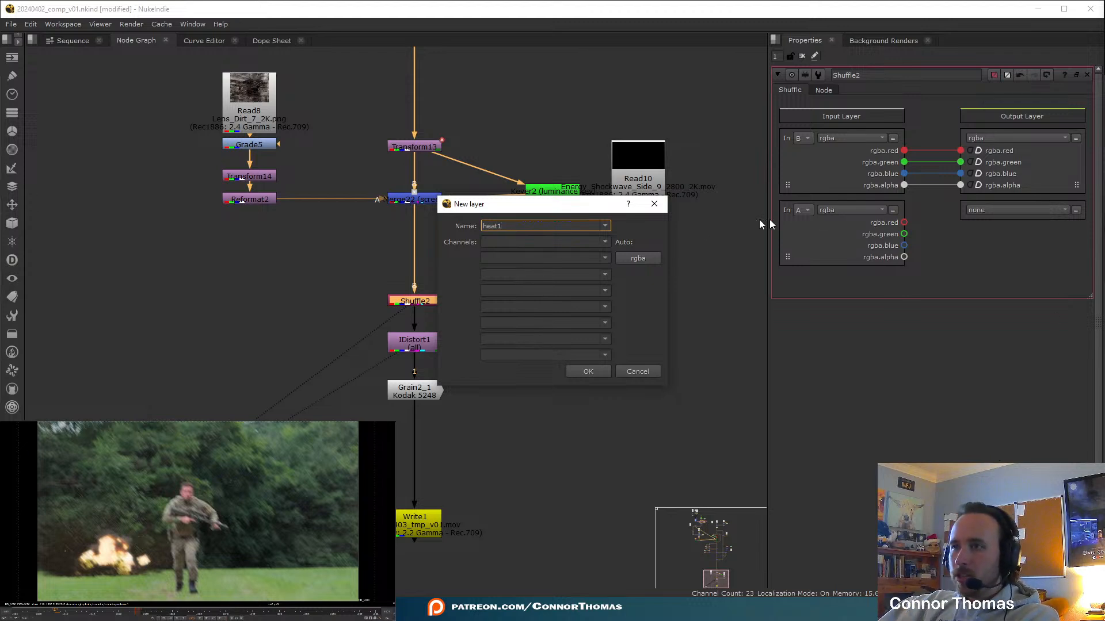
click(646, 260)
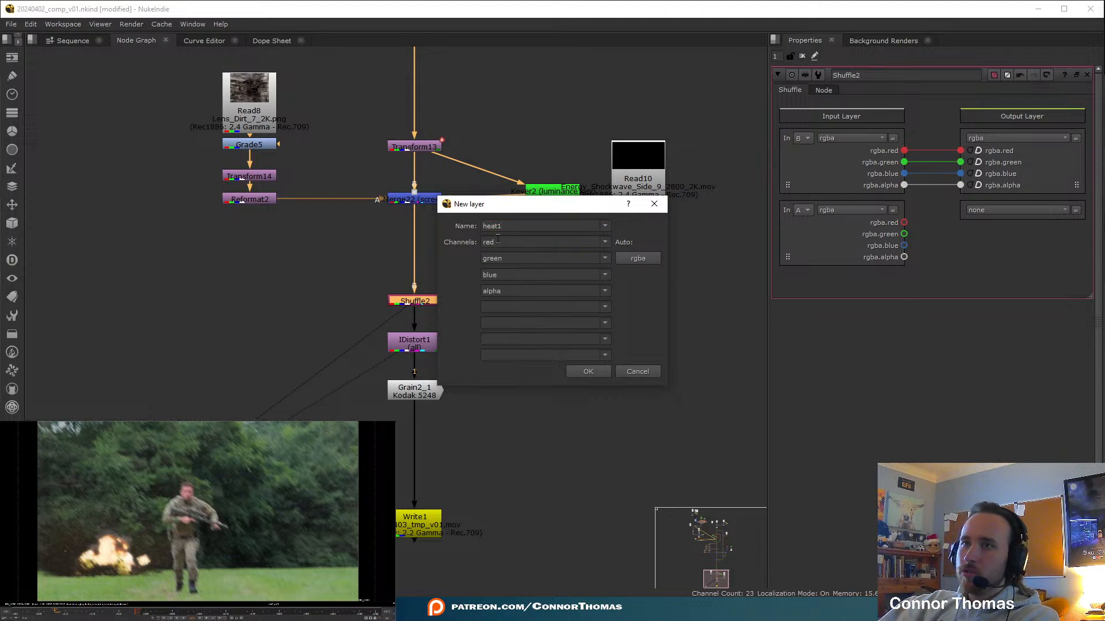
click(595, 372)
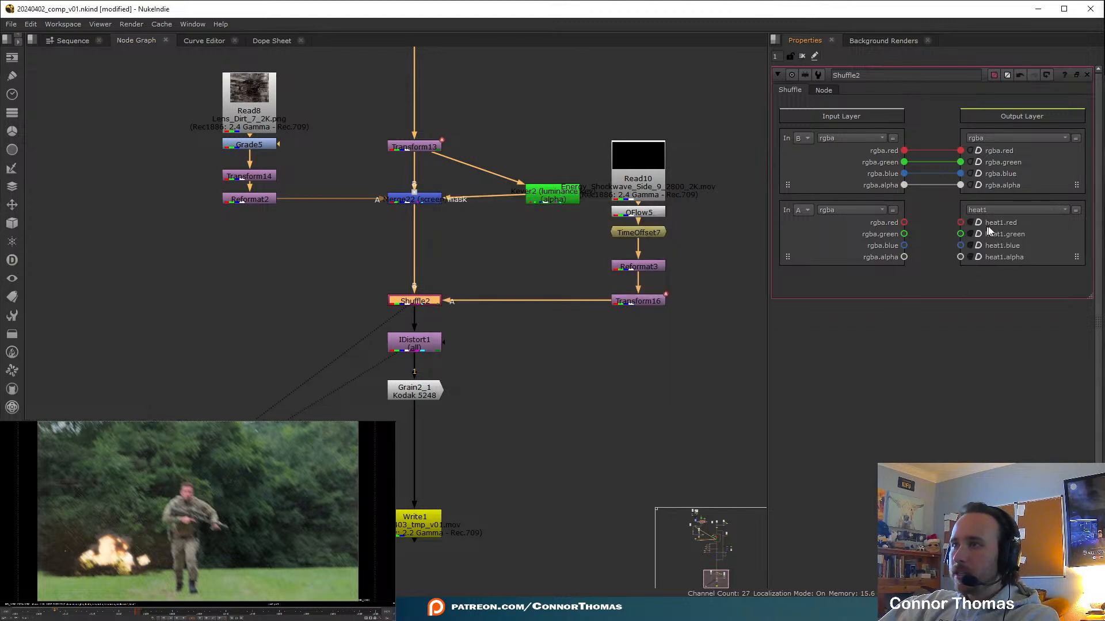
drag(904, 223, 960, 223)
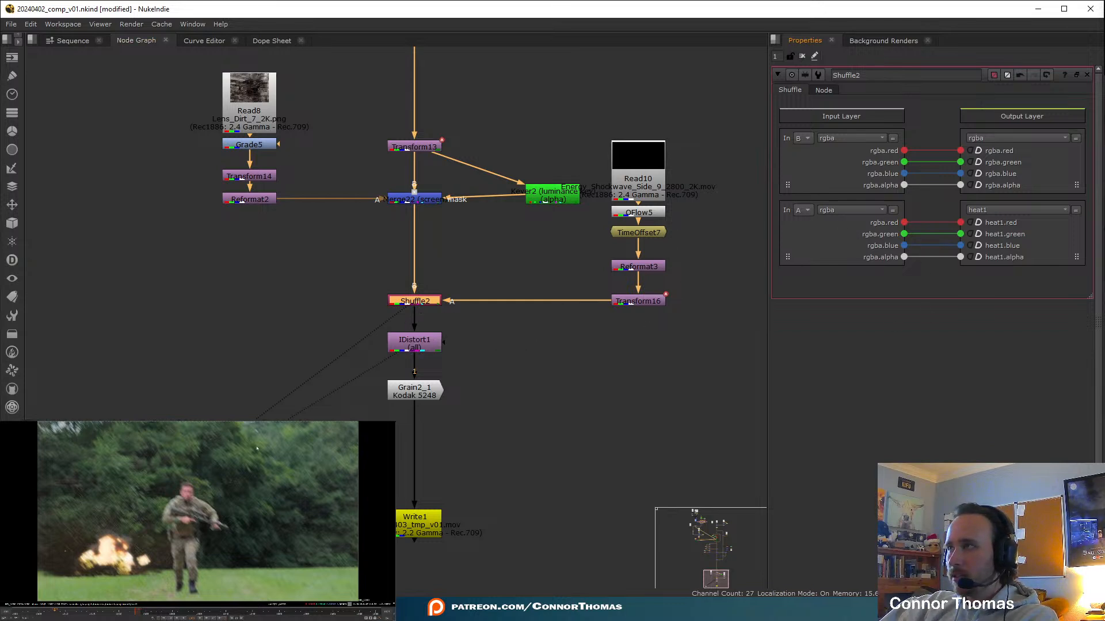
Inspect the heat1 layer in the viewer on an expanded shockwave frame and return the display to rgba
click(88, 613)
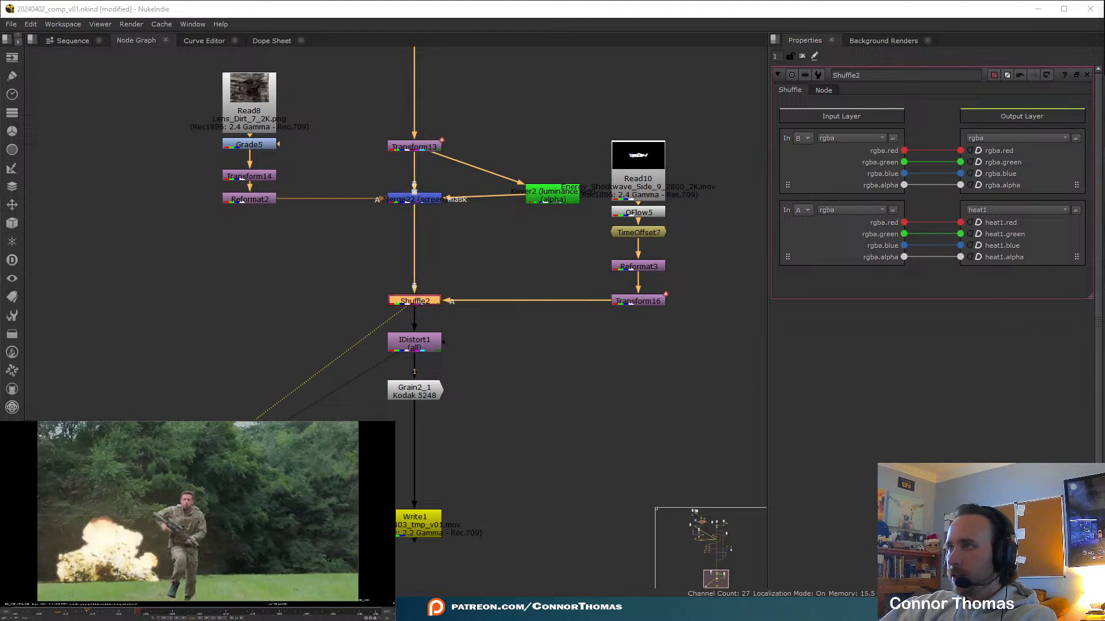
click(11, 423)
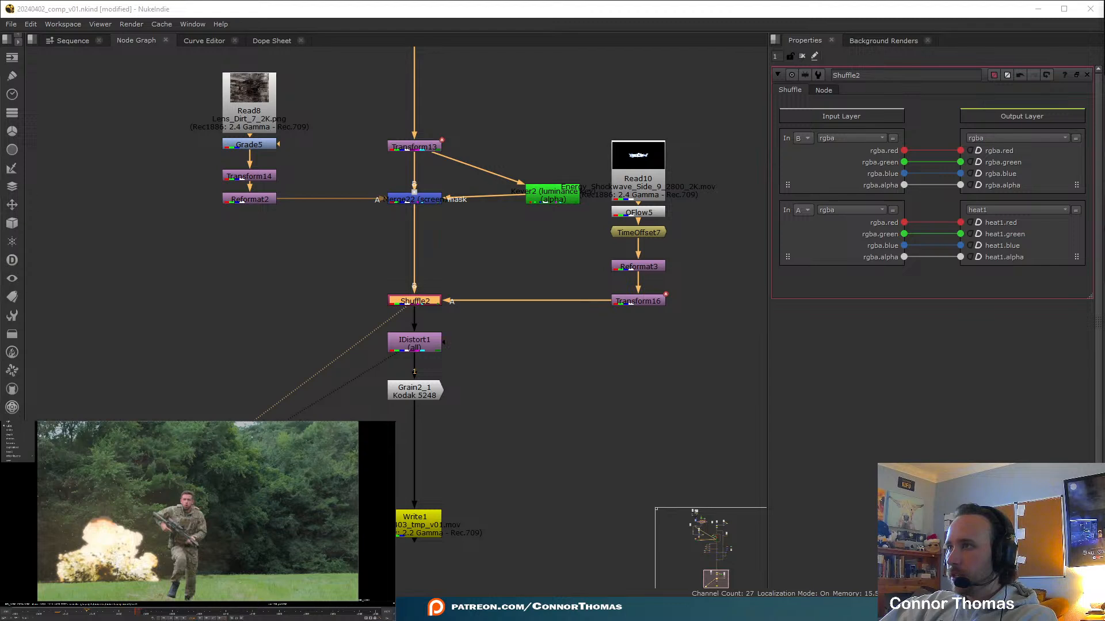
click(16, 453)
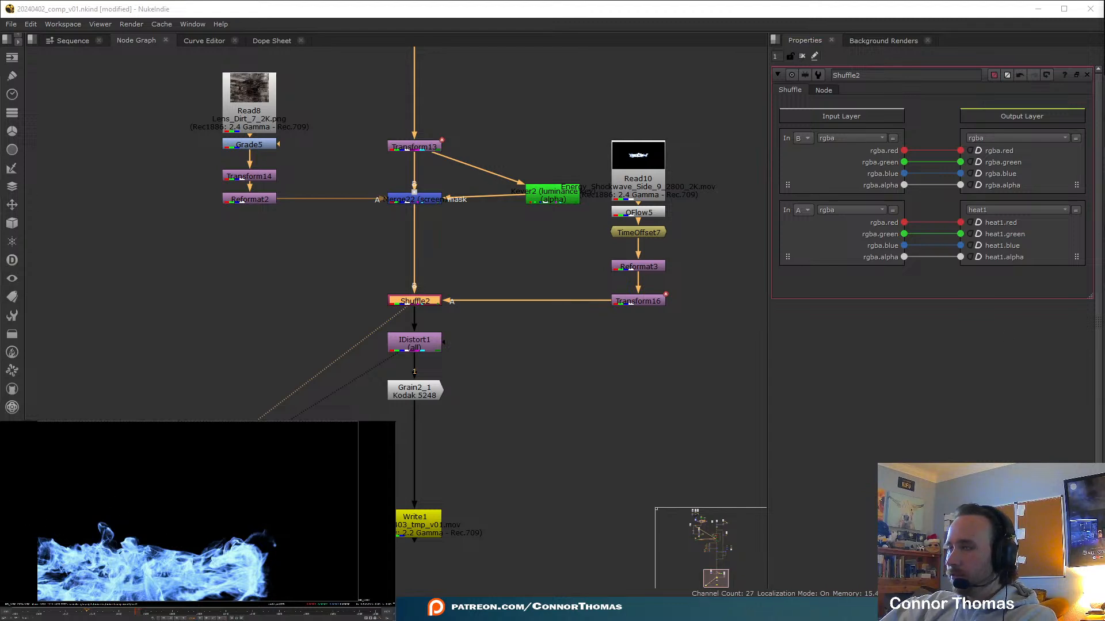
click(14, 422)
click(16, 428)
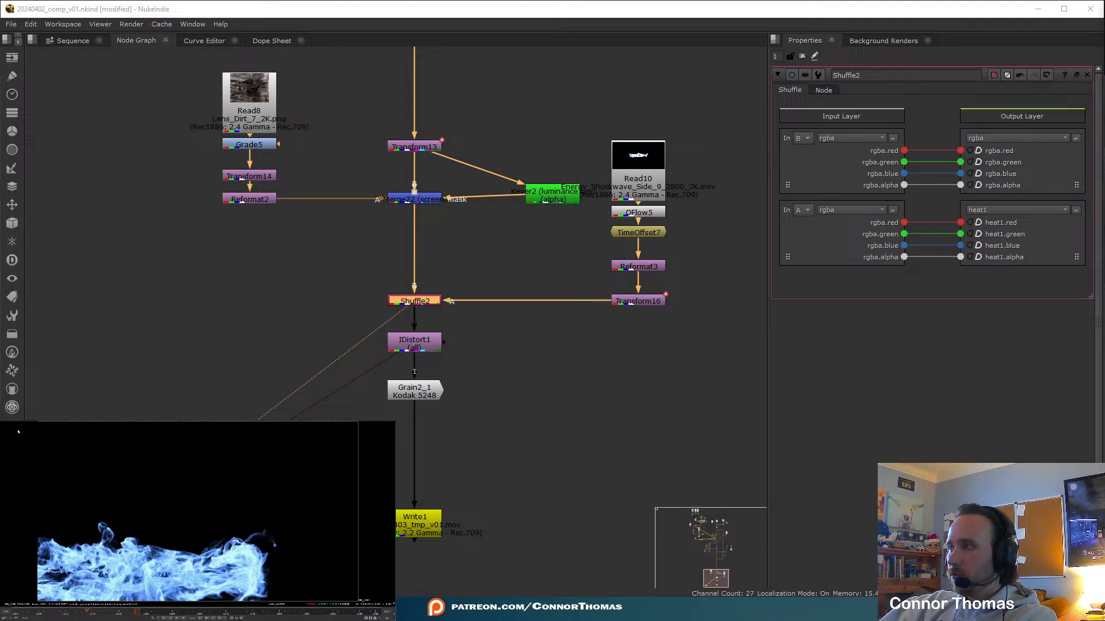
Space IDistort1 and Grain2_1 further below Shuffle2, open IDistort1's properties, and view its output
middle_drag(428, 404, 413, 382)
drag(402, 373, 401, 448)
drag(412, 325, 412, 350)
double_click(412, 347)
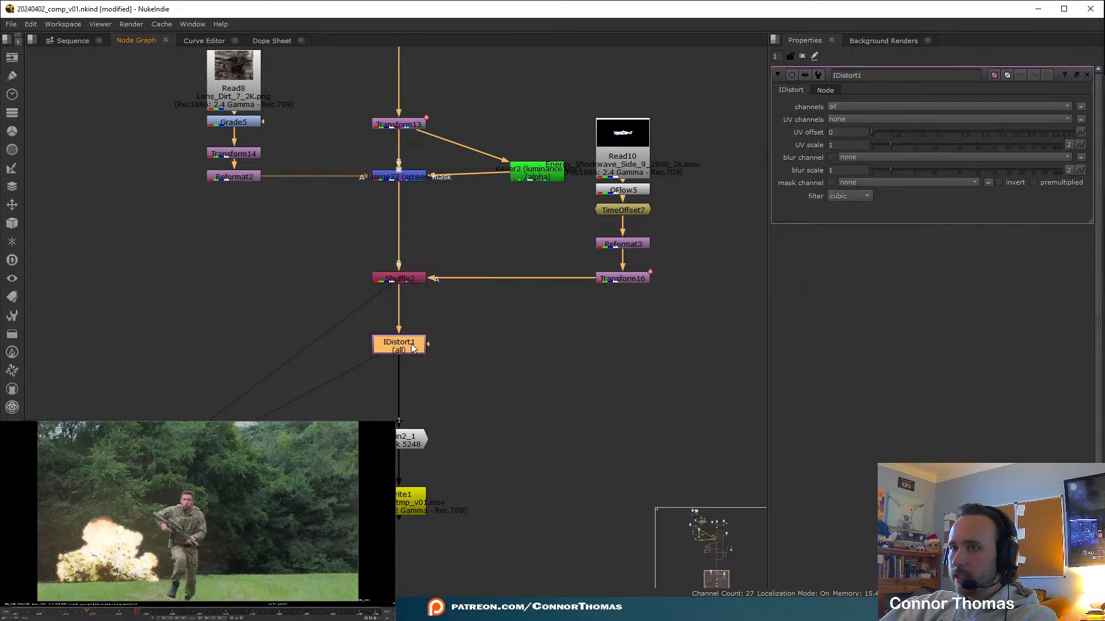
click(368, 380)
drag(369, 364, 373, 380)
click(397, 339)
key(1)
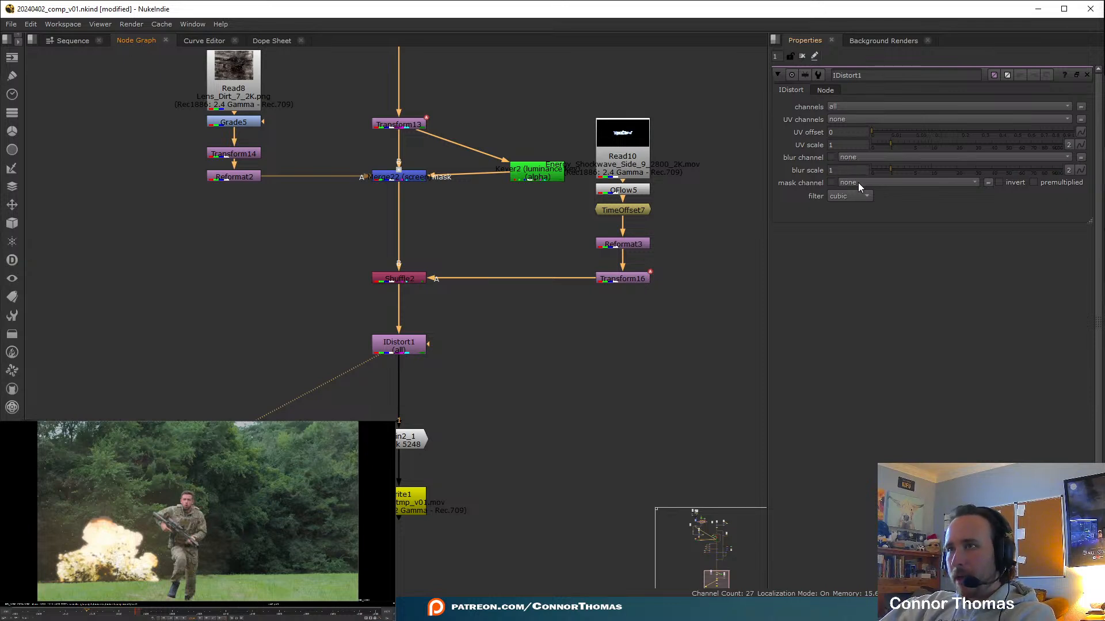
Set IDistort1's UV channels to heat1 and raise its UV offset to 0.22
click(847, 120)
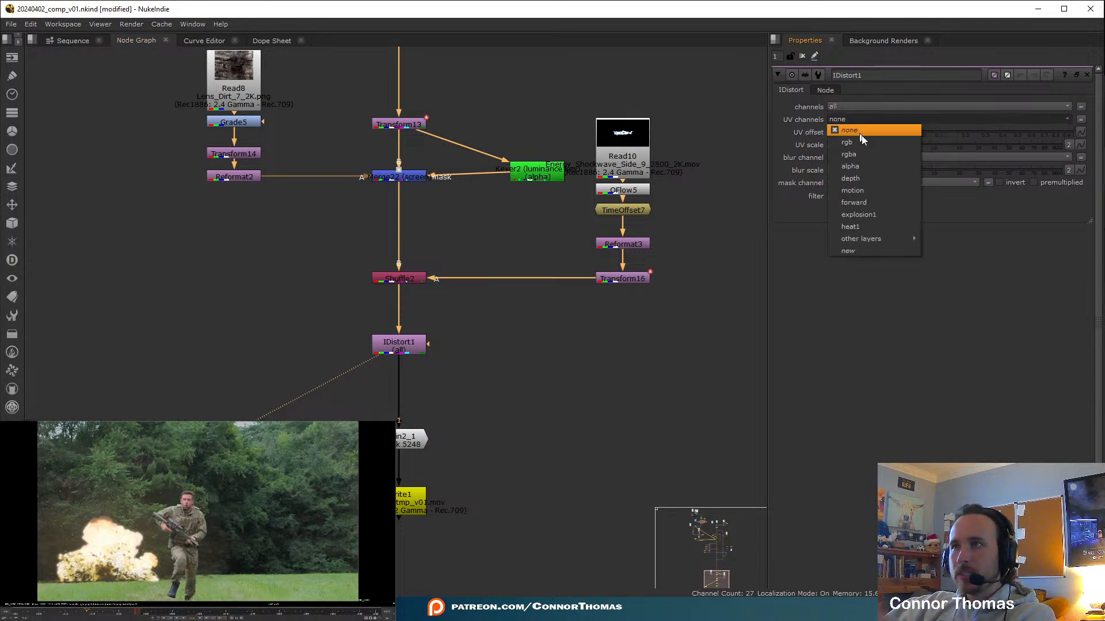
click(862, 228)
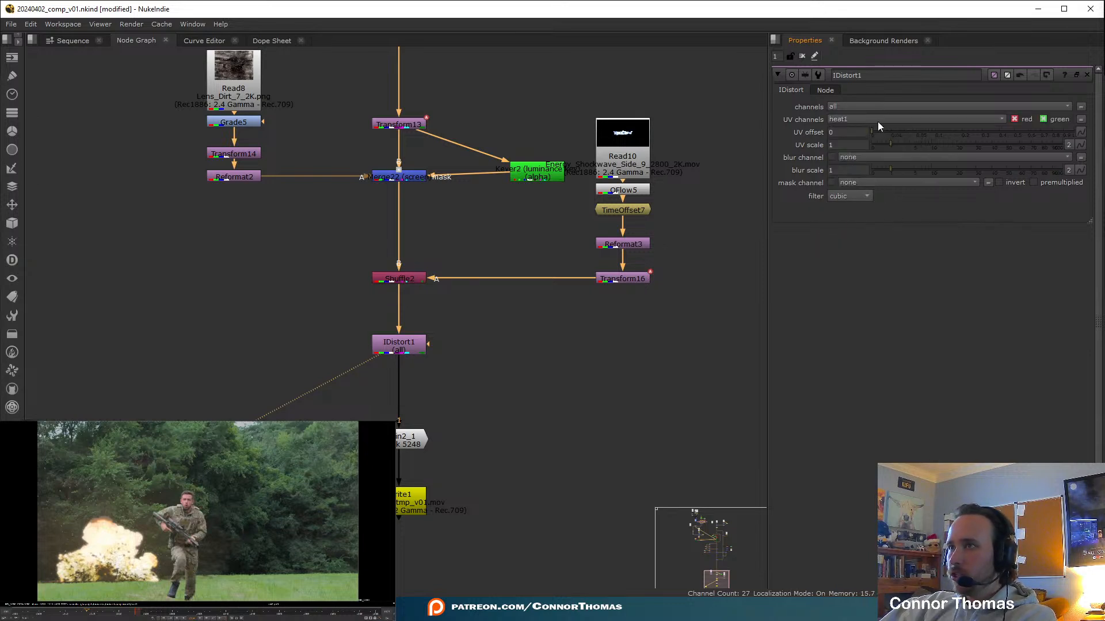
click(896, 133)
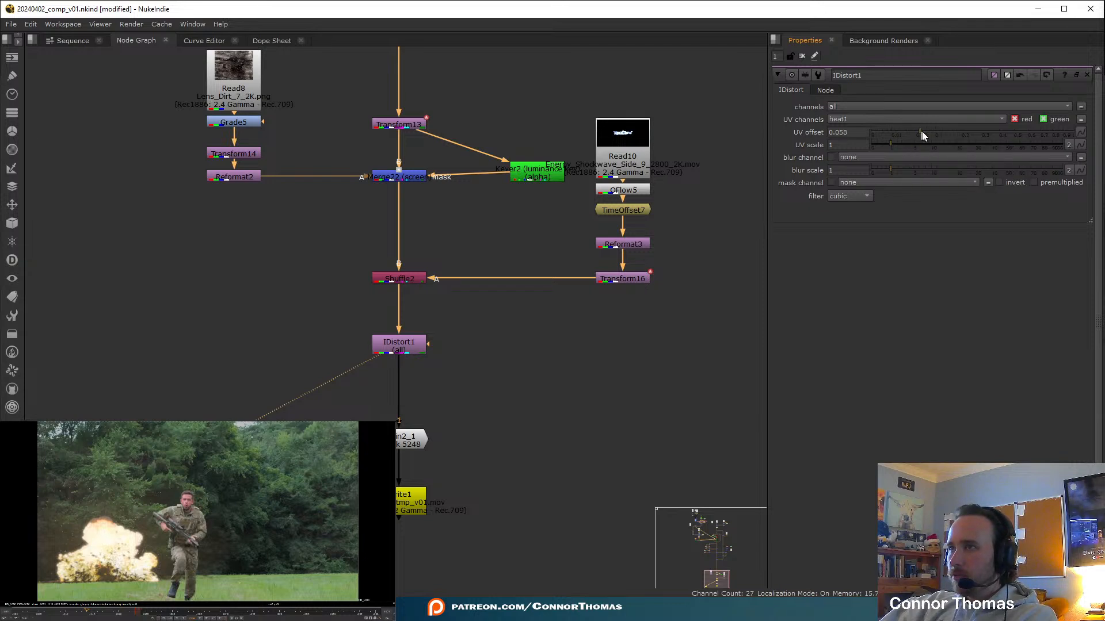
click(971, 134)
mouse_move(984, 143)
mouse_down()
mouse_move(1099, 157)
mouse_move(967, 155)
mouse_up()
Set IDistort1's UV channels to none and its mask channel to heat1.alpha
click(880, 119)
click(872, 130)
click(864, 182)
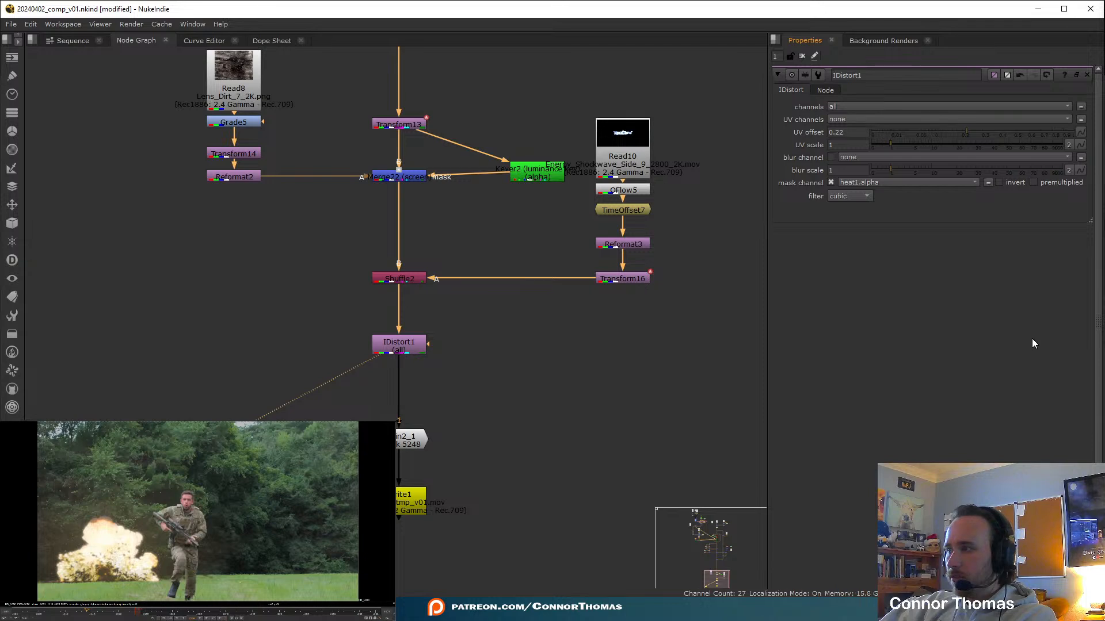
Compare the shot with IDistort1 disabled and enabled, and try a UV offset of 0.086 with a UV scale of 75
click(403, 348)
key(d)
key(d)
key(d)
key(d)
key(d)
key(d)
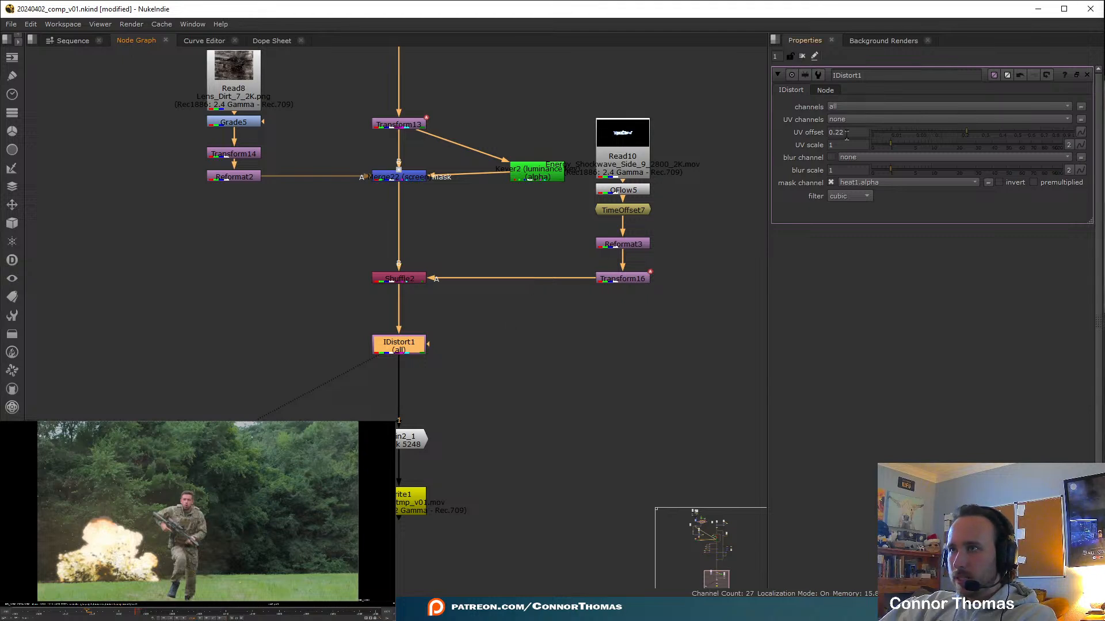
drag(966, 134, 1034, 161)
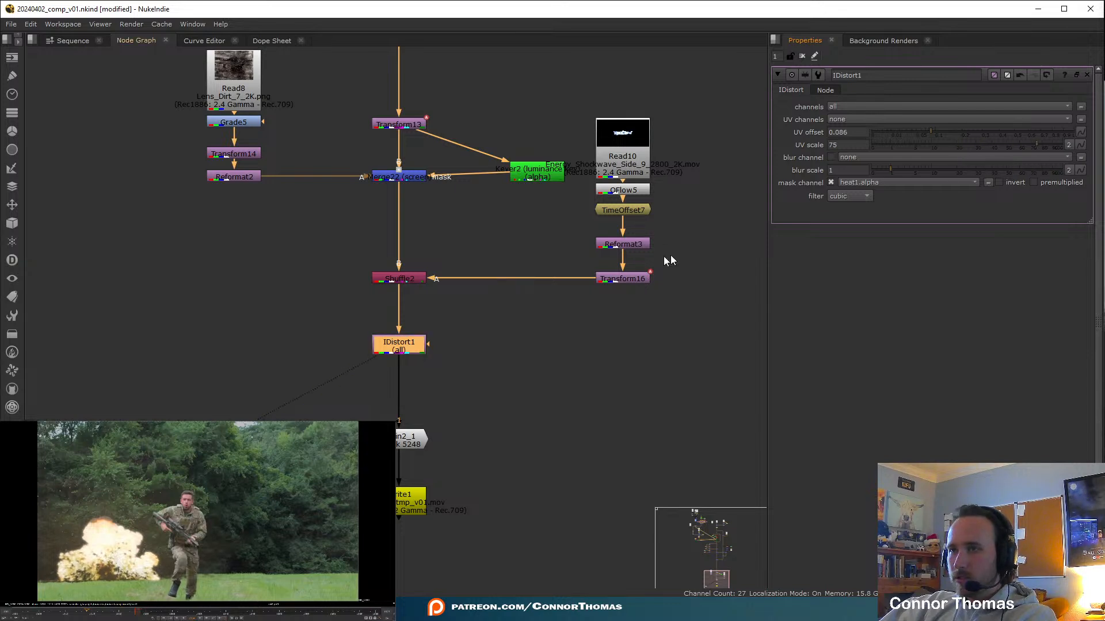
Check Transform16's output, then set IDistort1's mask channel to none and its UV channels to heat1
click(615, 280)
key(1)
key(1)
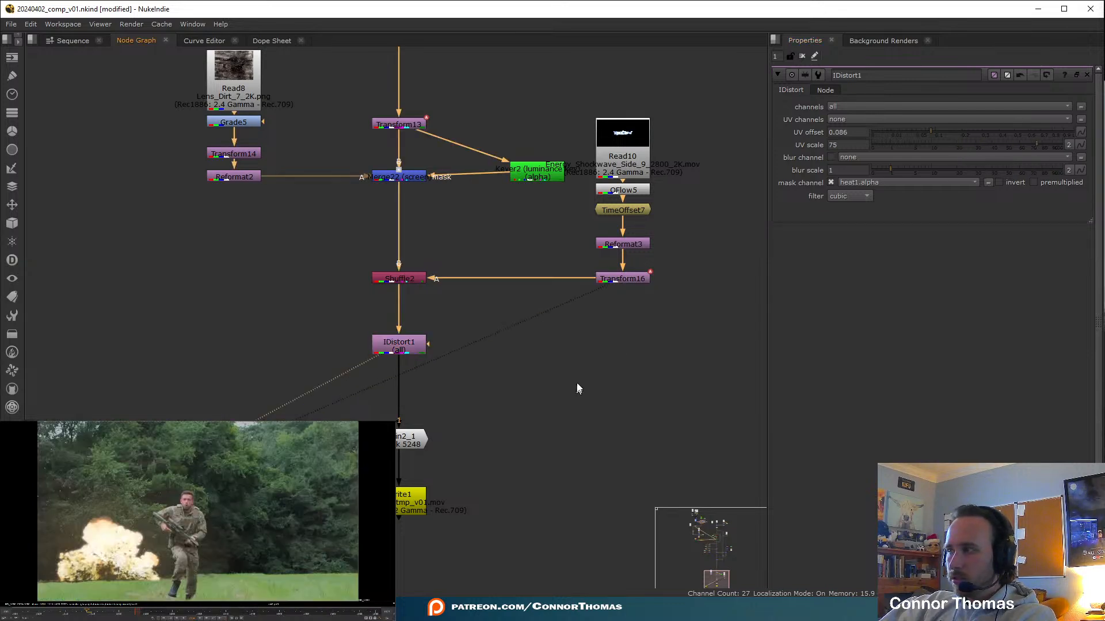
click(856, 183)
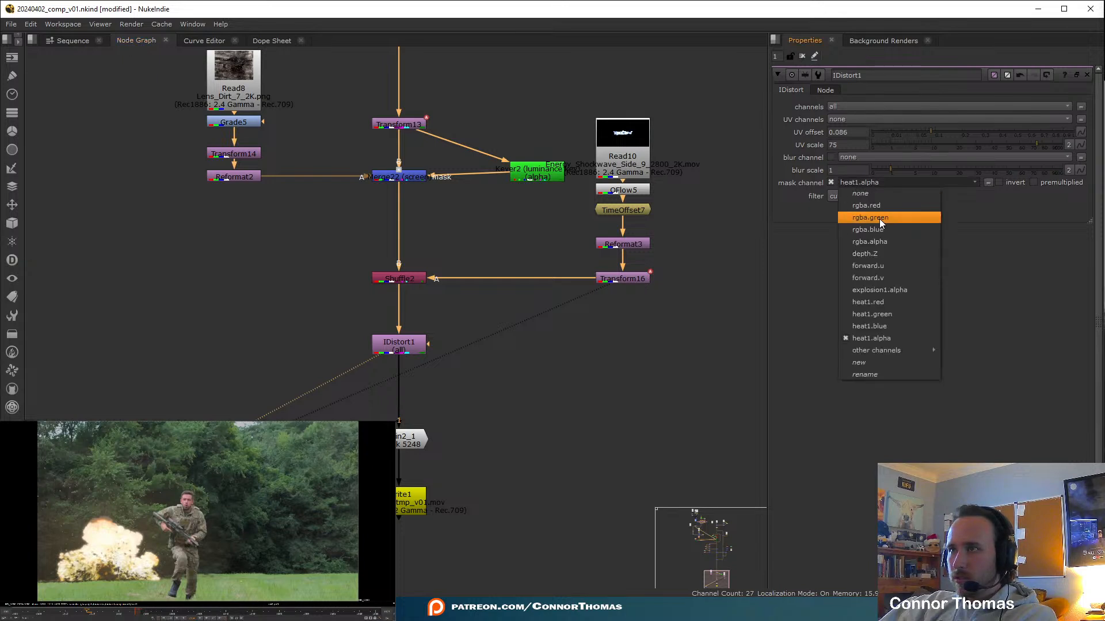
click(888, 193)
click(850, 117)
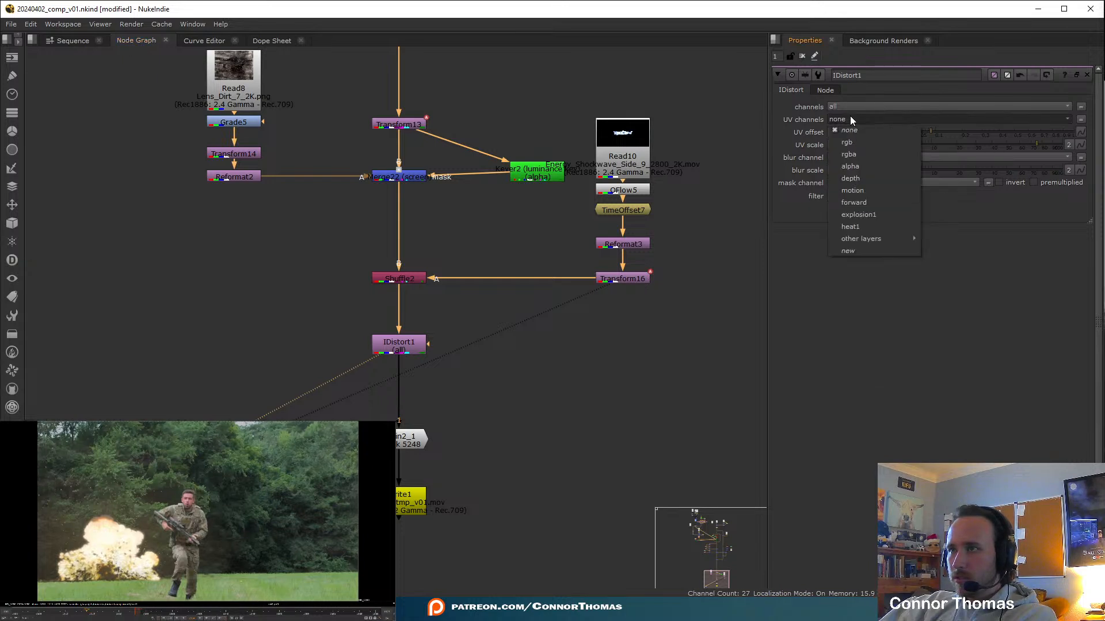
click(879, 236)
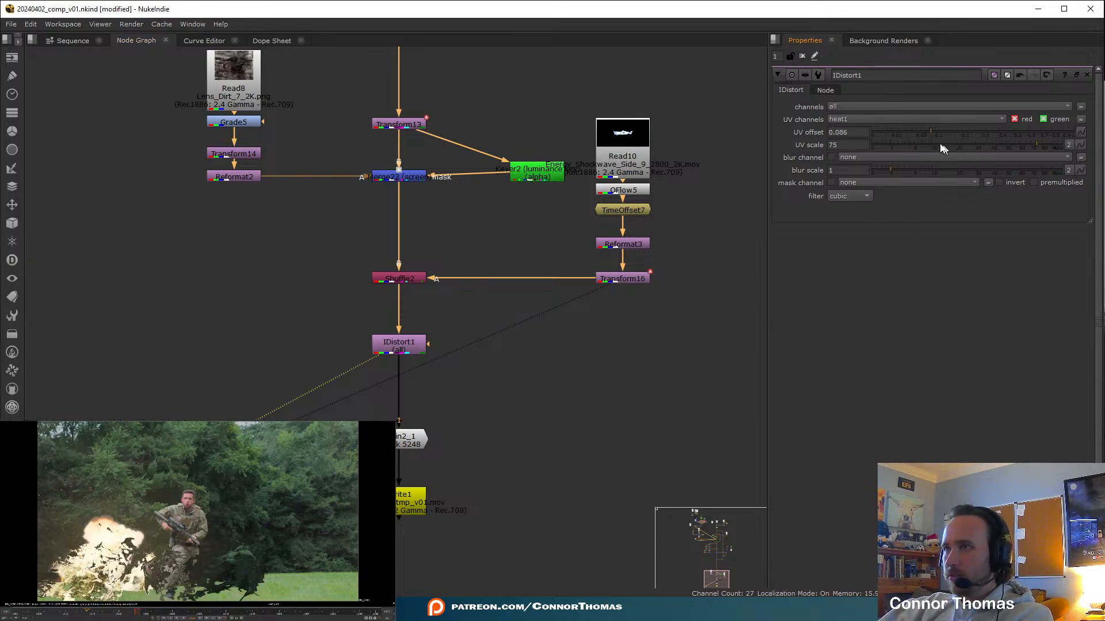
Set IDistort1's UV offset to 0 and its UV scale to 1.2
drag(898, 133, 799, 150)
drag(1043, 147, 921, 159)
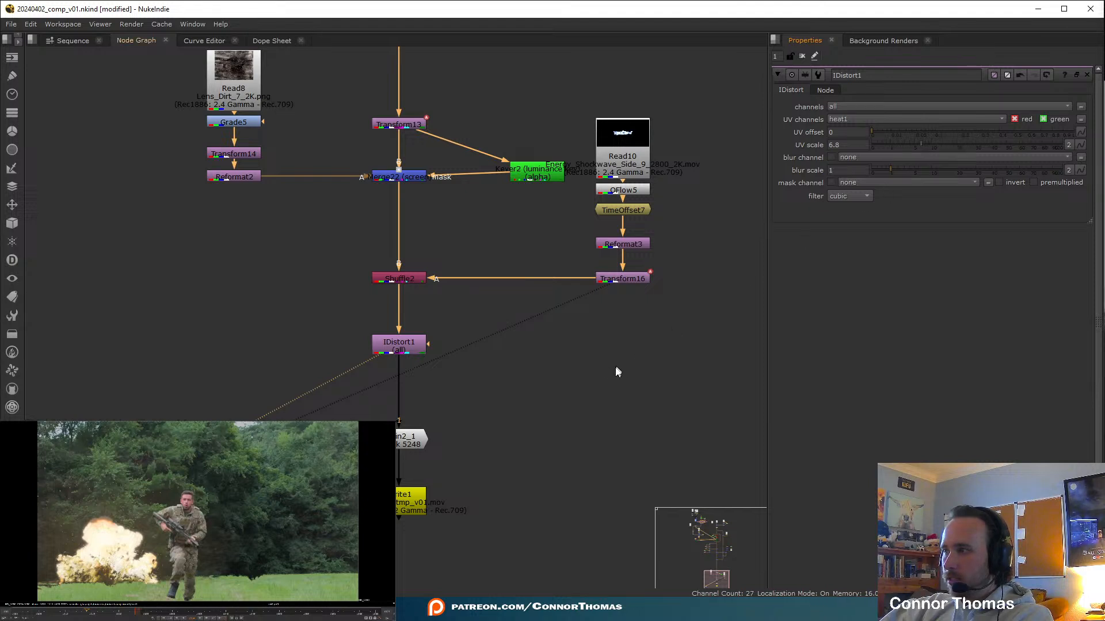
click(884, 144)
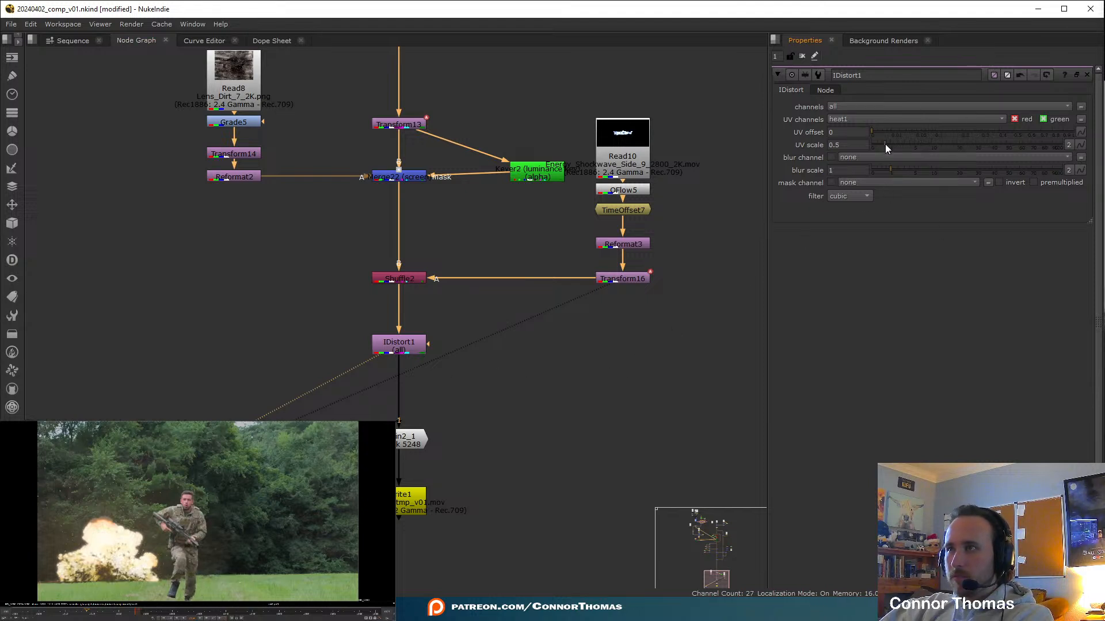
click(394, 349)
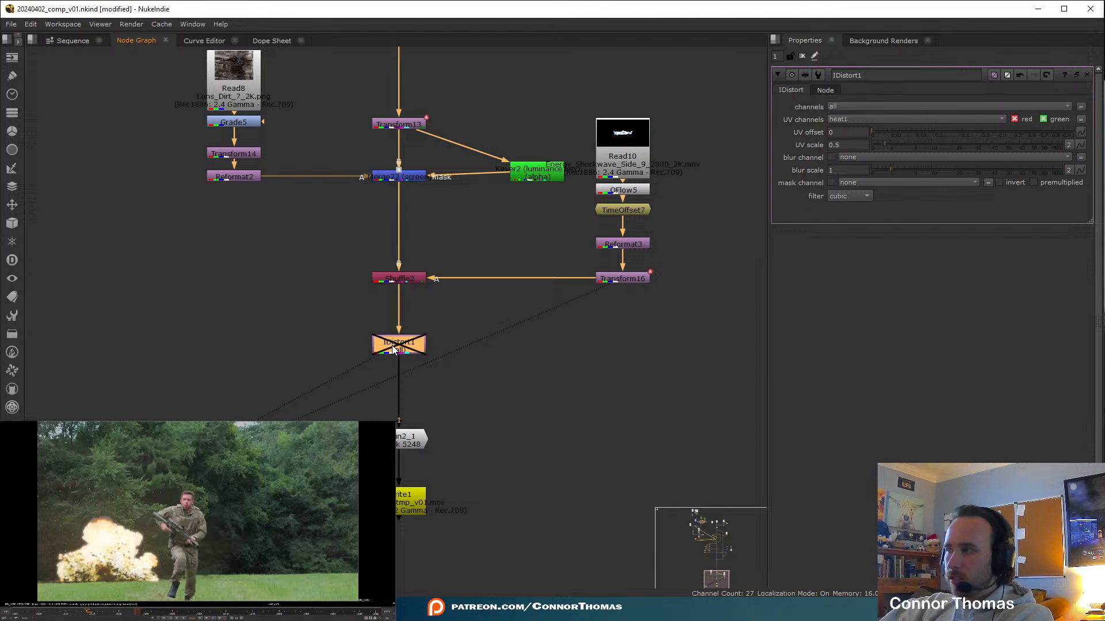
click(892, 145)
Compare the shot with IDistort1 bypassed and active to judge the distortion around the blast
key(d)
key(d)
key(d)
key(d)
key(d)
key(d)
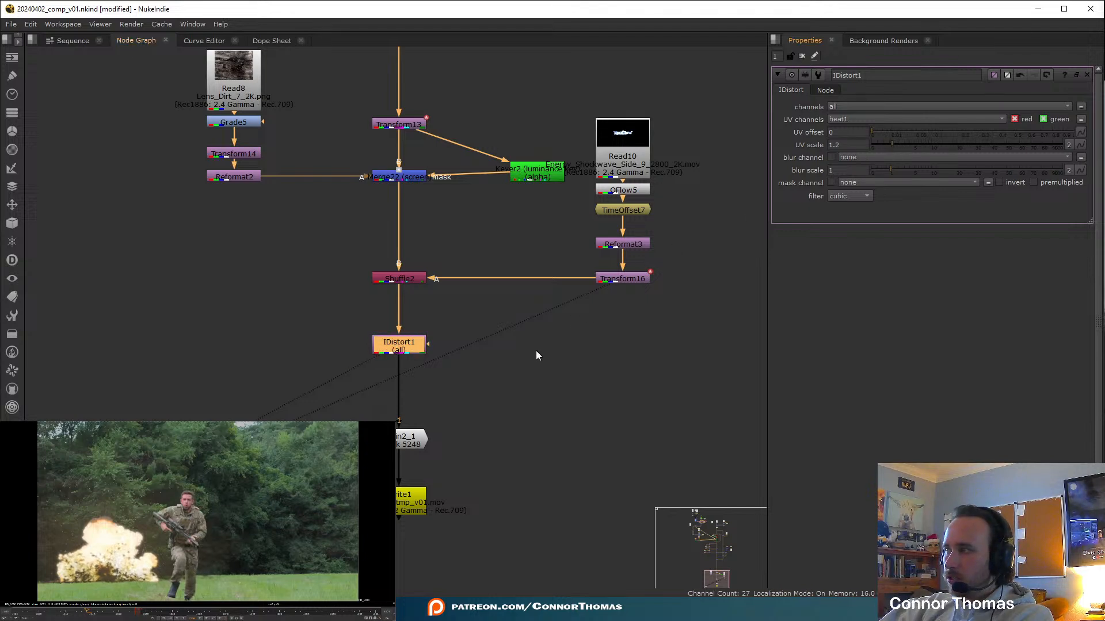
key(d)
key(d)
key(d)
key(d)
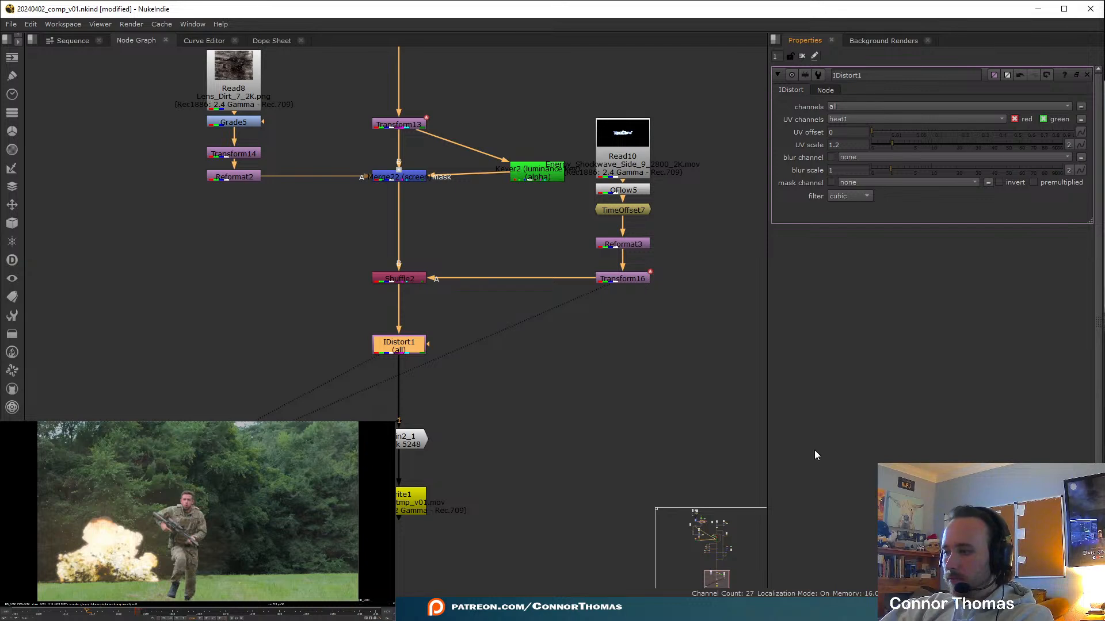
Open OFlow5's properties and play the shockwave element from TimeOffset7's output to check its speed
middle_drag(696, 331, 665, 464)
middle_drag(629, 391, 625, 409)
double_click(596, 340)
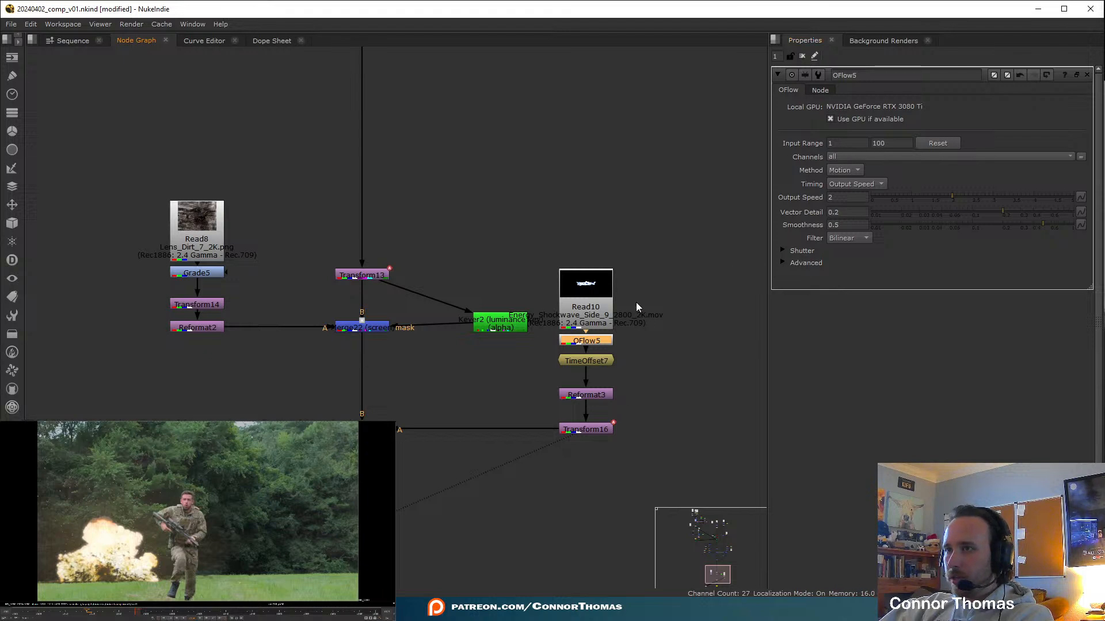
click(599, 360)
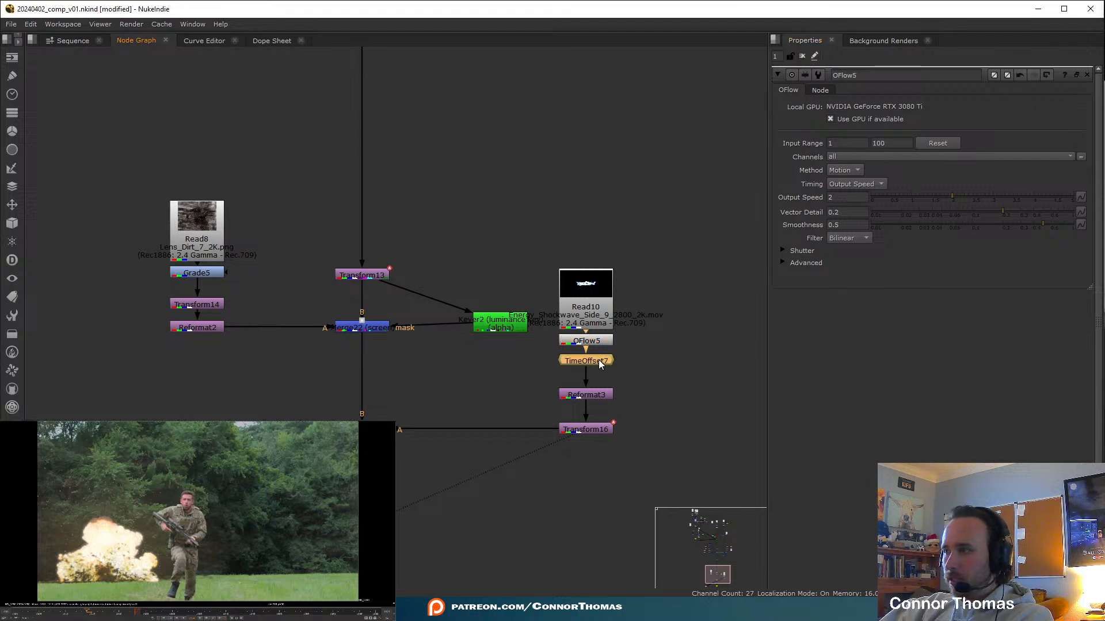
key(1)
click(225, 619)
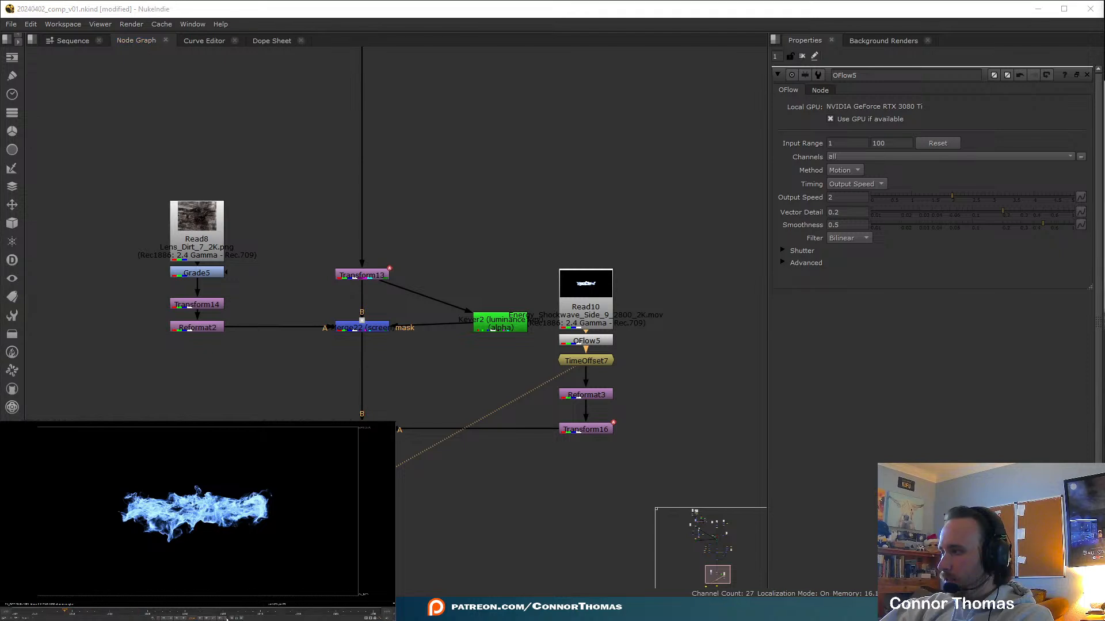
click(229, 615)
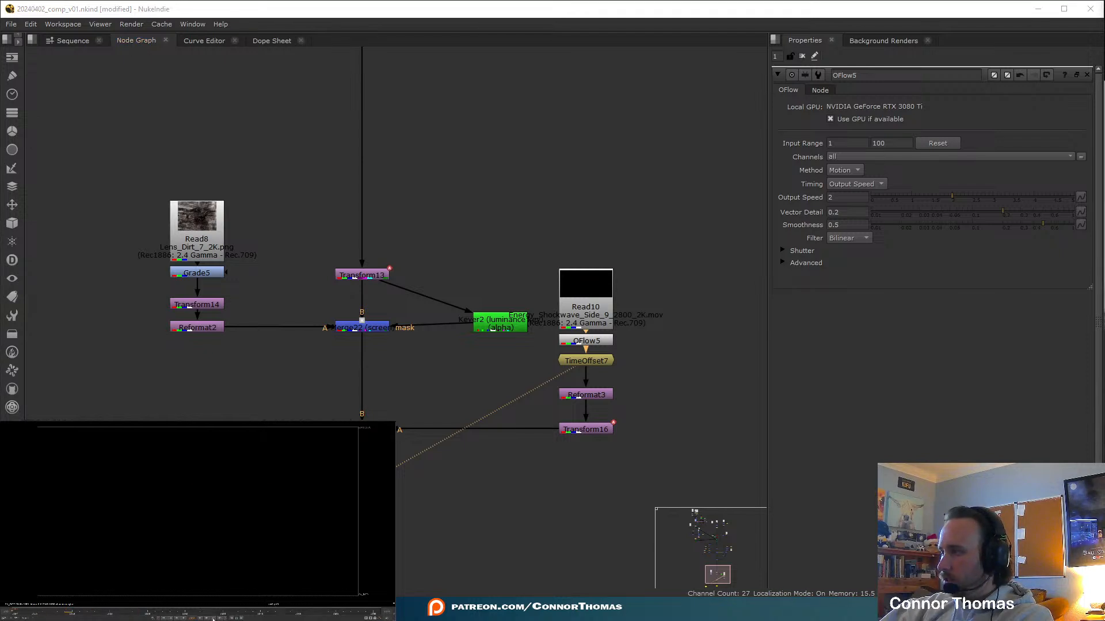
click(202, 618)
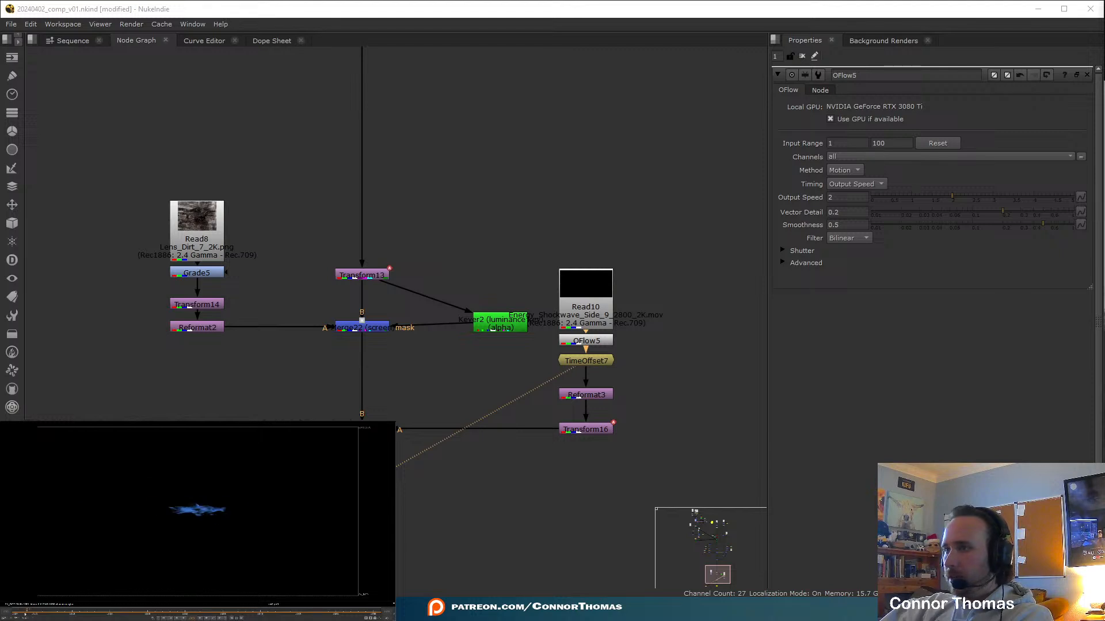
Set OFlow5's output speed to 4 and replay the shockwave element
click(844, 196)
text(4)
key(Return)
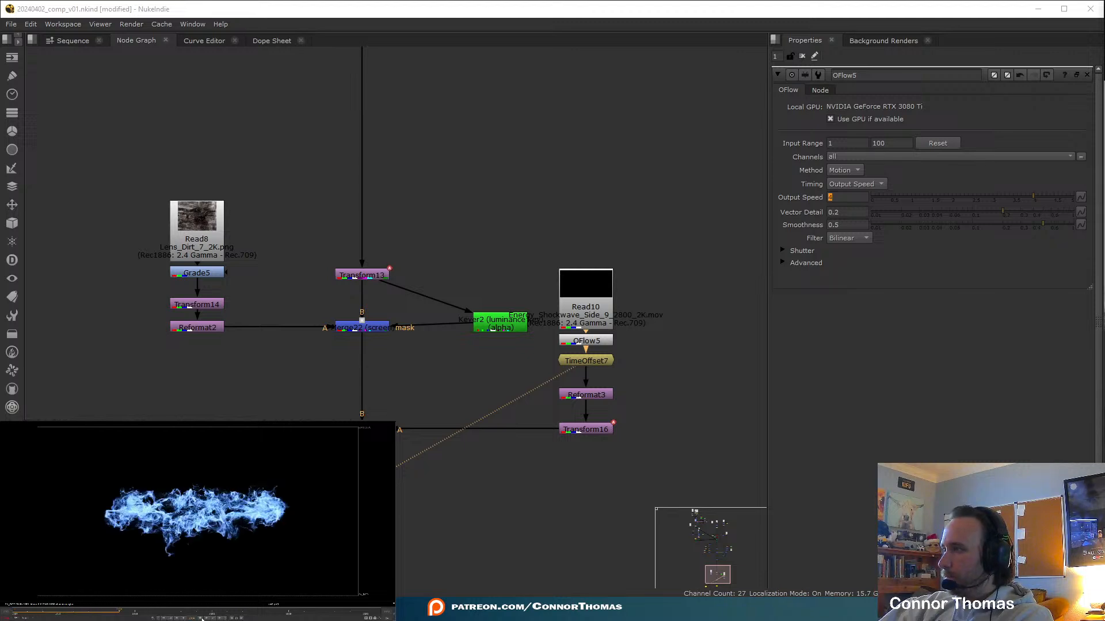
click(200, 619)
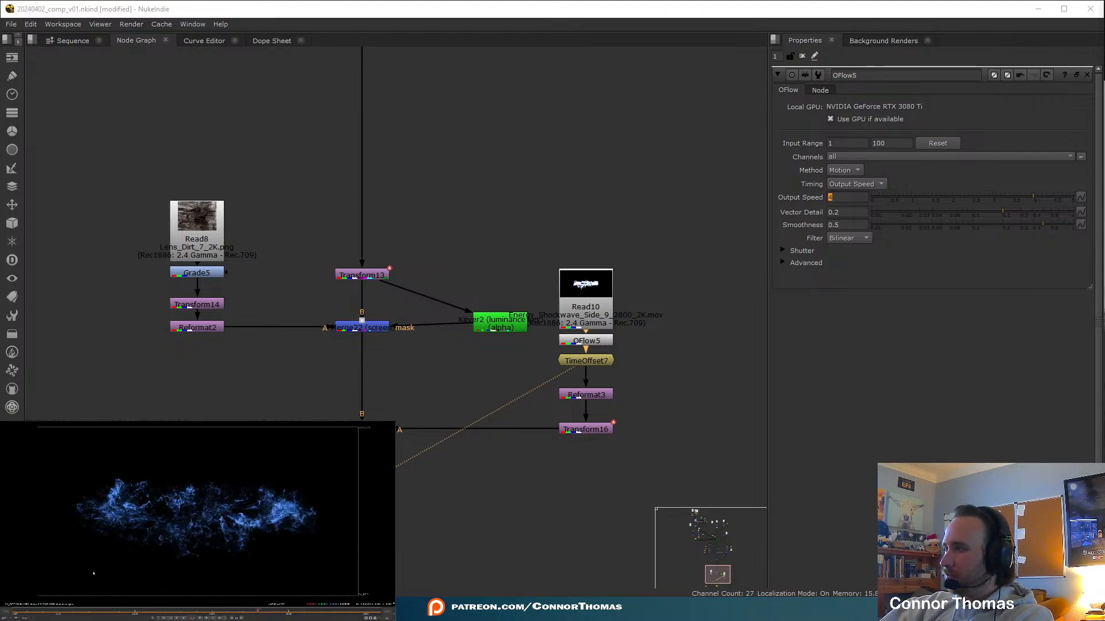
View IDistort1's output, disconnect the leftover viewer pipe from TimeOffset7, and play back the composite
middle_drag(488, 540, 569, 280)
click(457, 235)
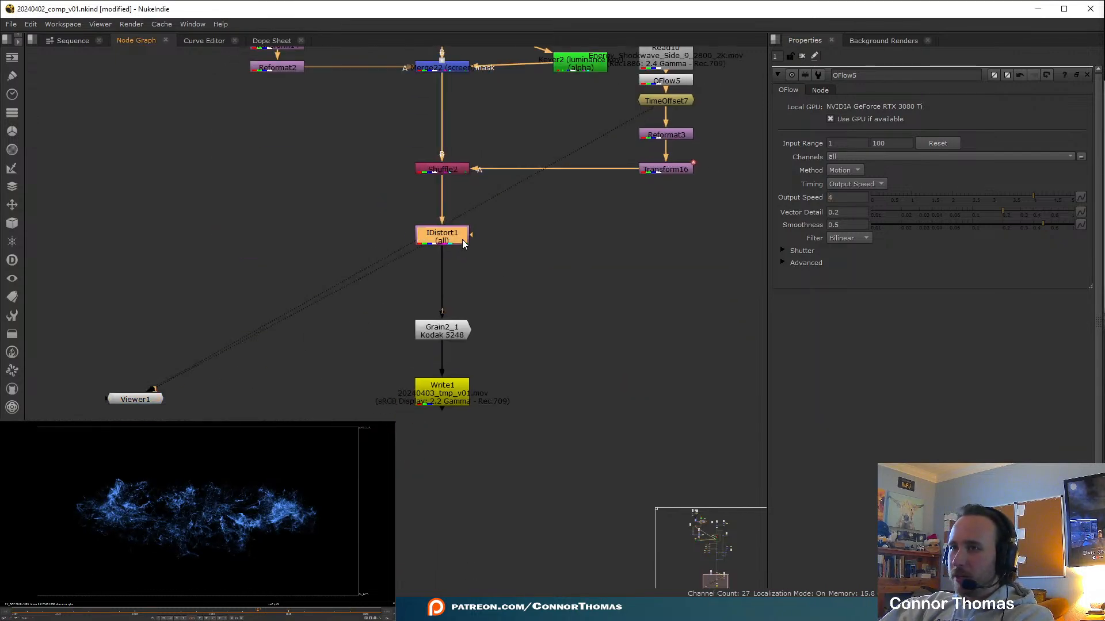
key(1)
middle_drag(617, 151, 600, 189)
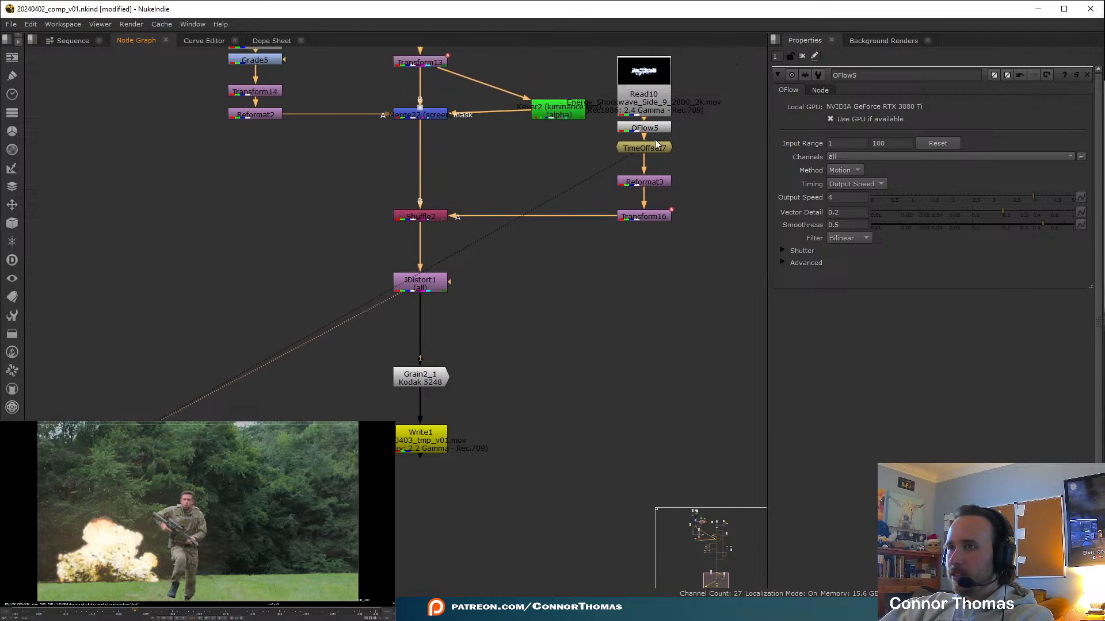
drag(631, 158, 140, 233)
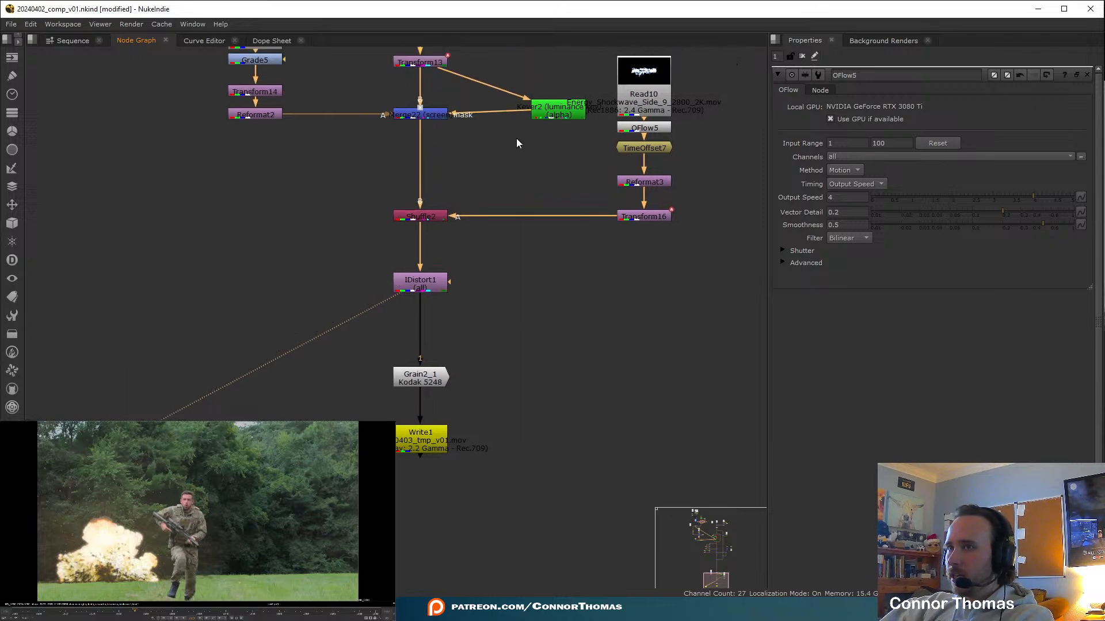
scroll(464, 254, down, 10)
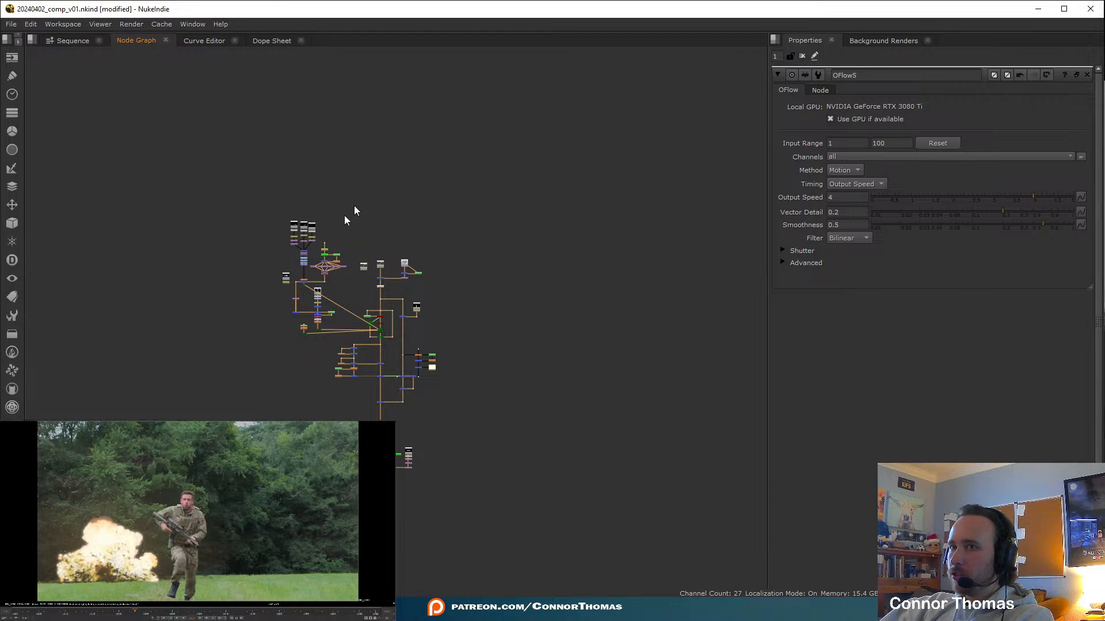
scroll(437, 244, up, 10)
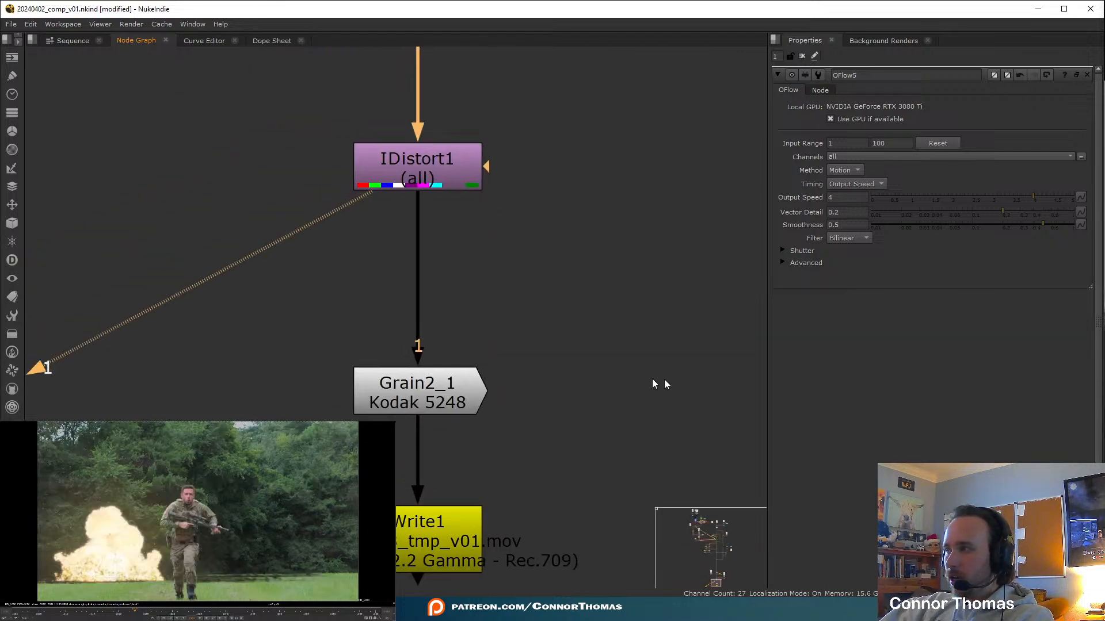
click(14, 611)
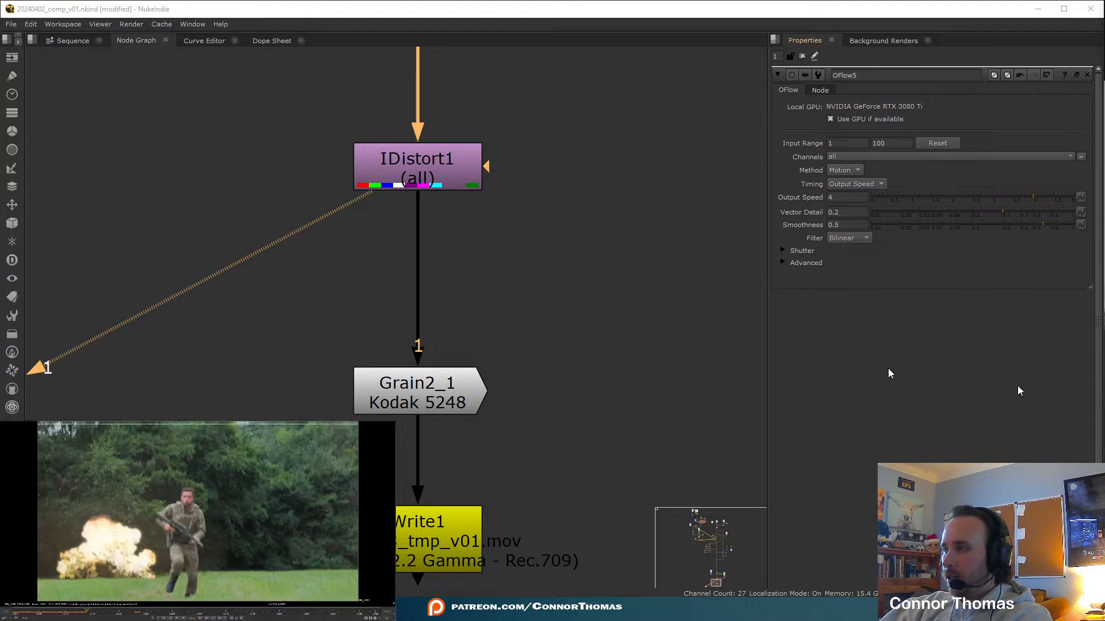
Inspect Transform16's shockwave on a second viewer input and return to the composite
middle_drag(672, 224, 664, 378)
scroll(716, 253, down, 2)
middle_drag(716, 253, 495, 343)
scroll(495, 343, down, 1)
click(648, 295)
key(2)
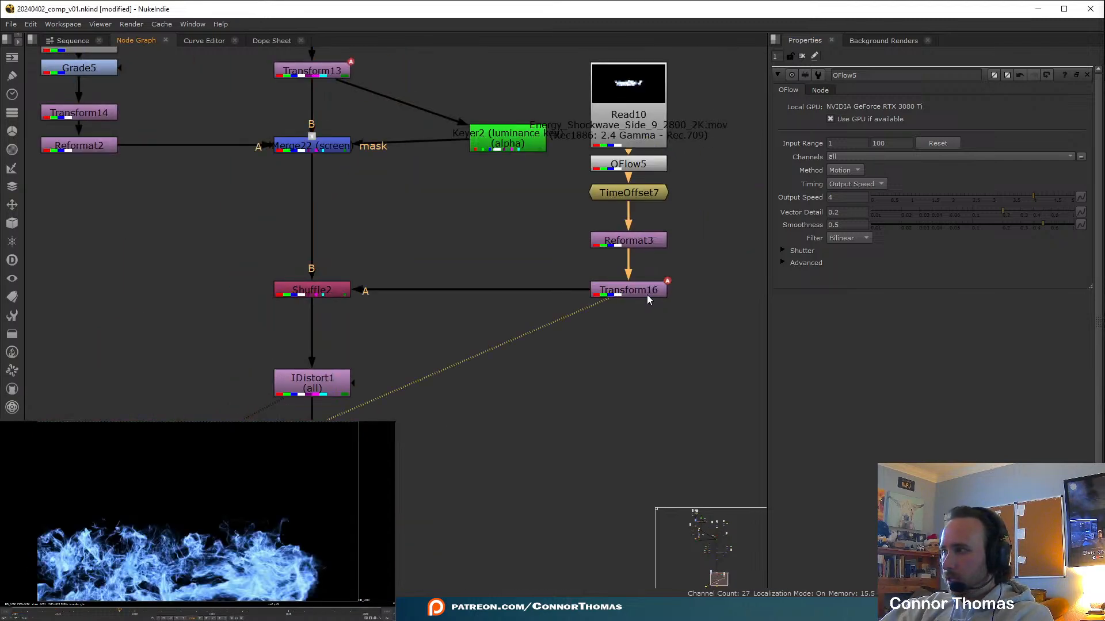
key(1)
Add a Blur node after IDistort1, mask it with heat1.alpha, and set its size to 8
middle_drag(321, 397, 353, 362)
click(353, 361)
key(b)
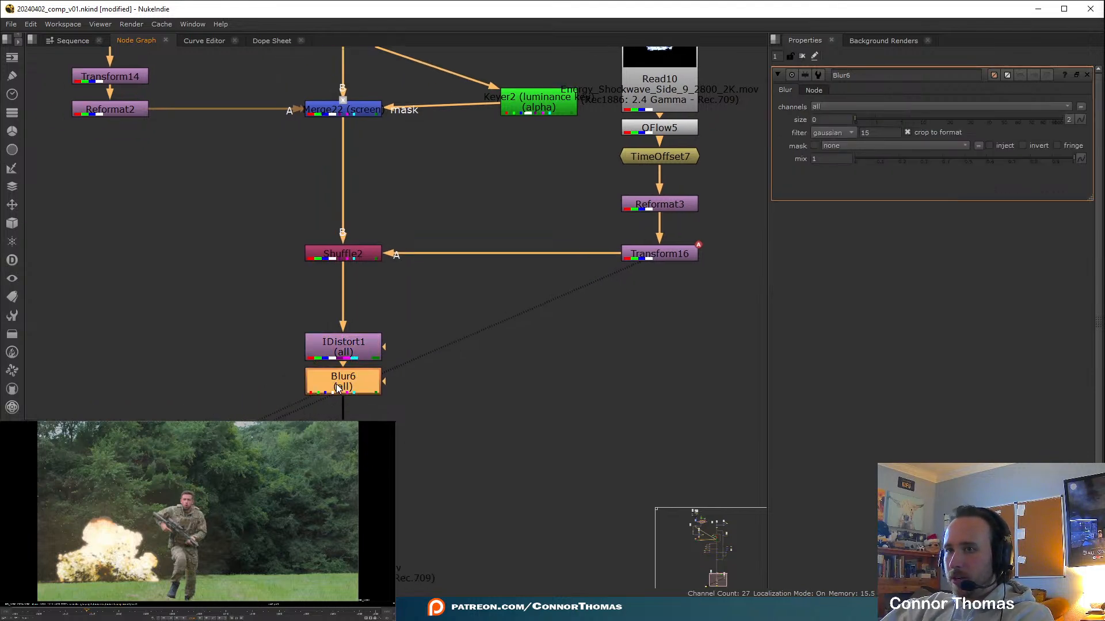
click(839, 147)
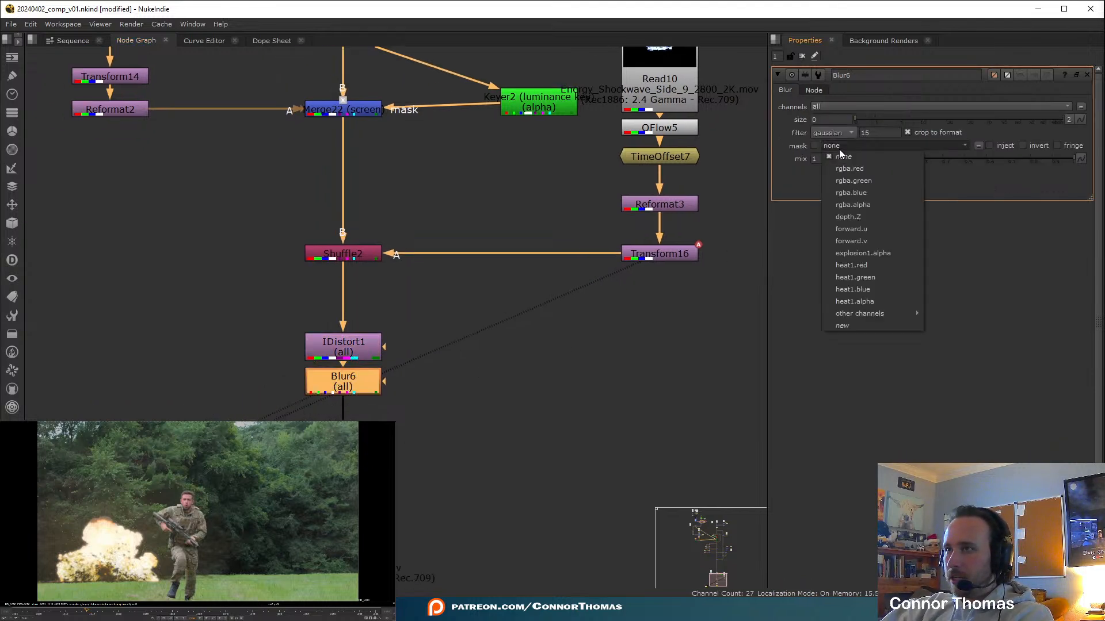
click(871, 306)
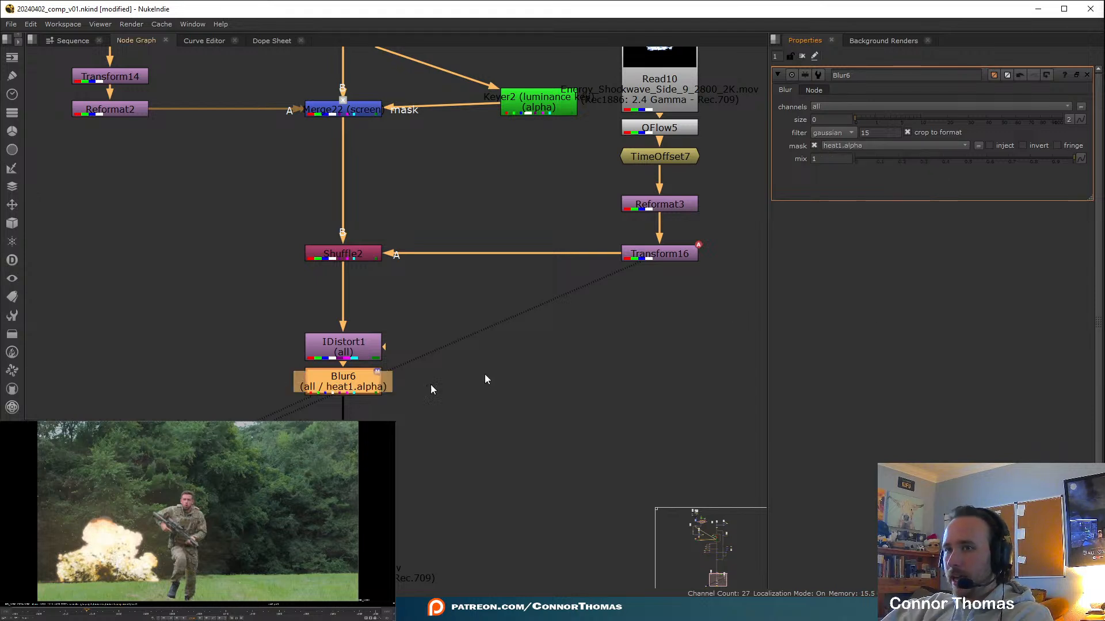
drag(886, 120, 904, 146)
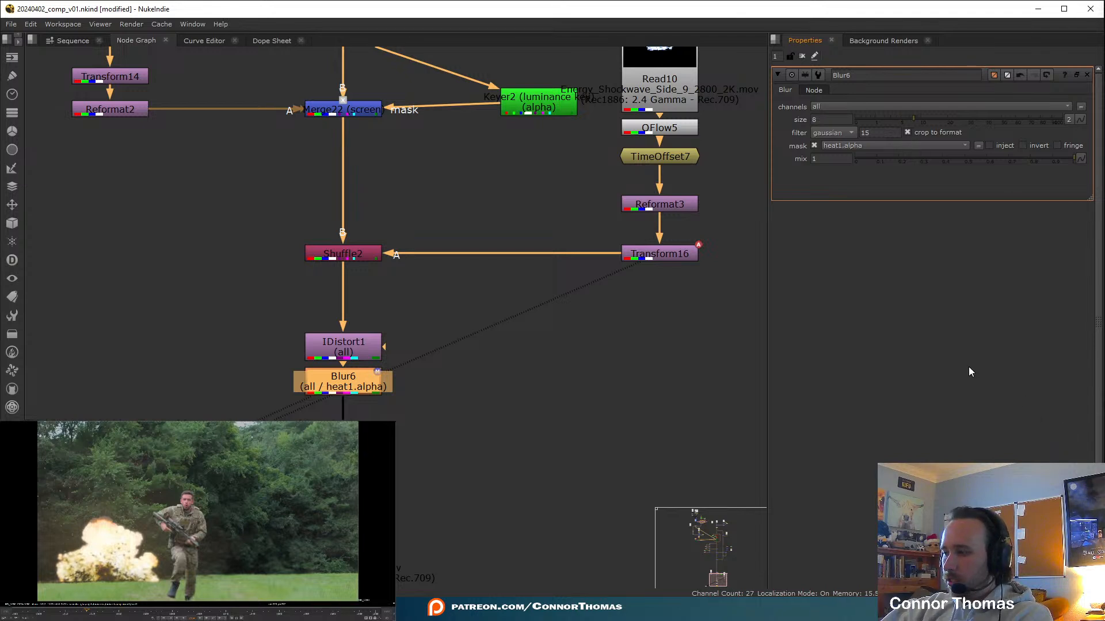
Close all open node properties, recheck Blur6's settings, and play back the composite with the masked blur
click(801, 56)
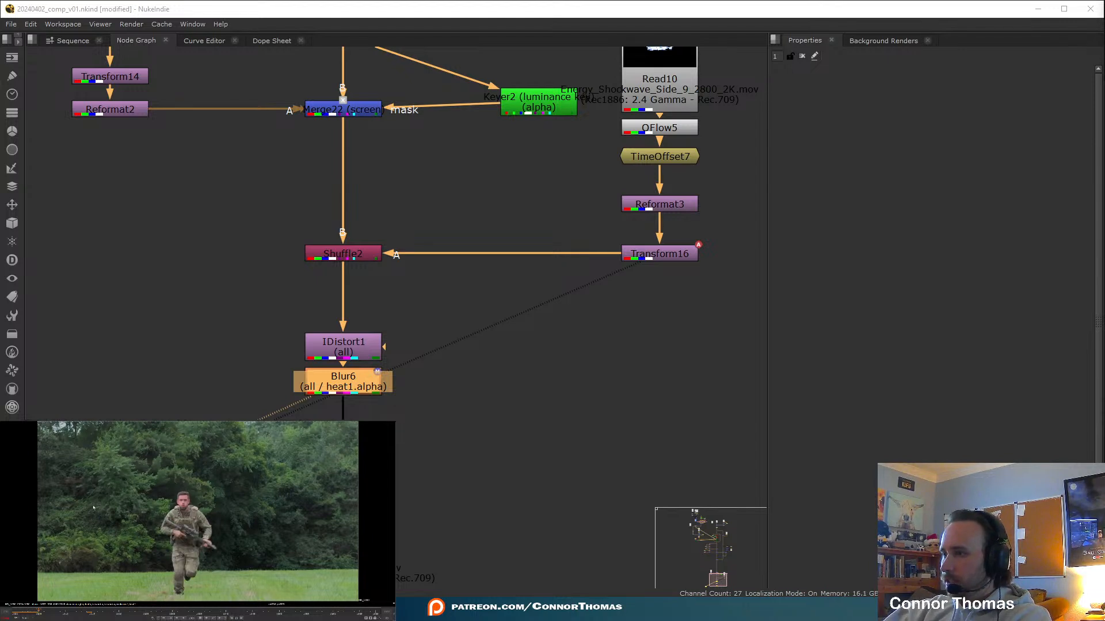
double_click(334, 379)
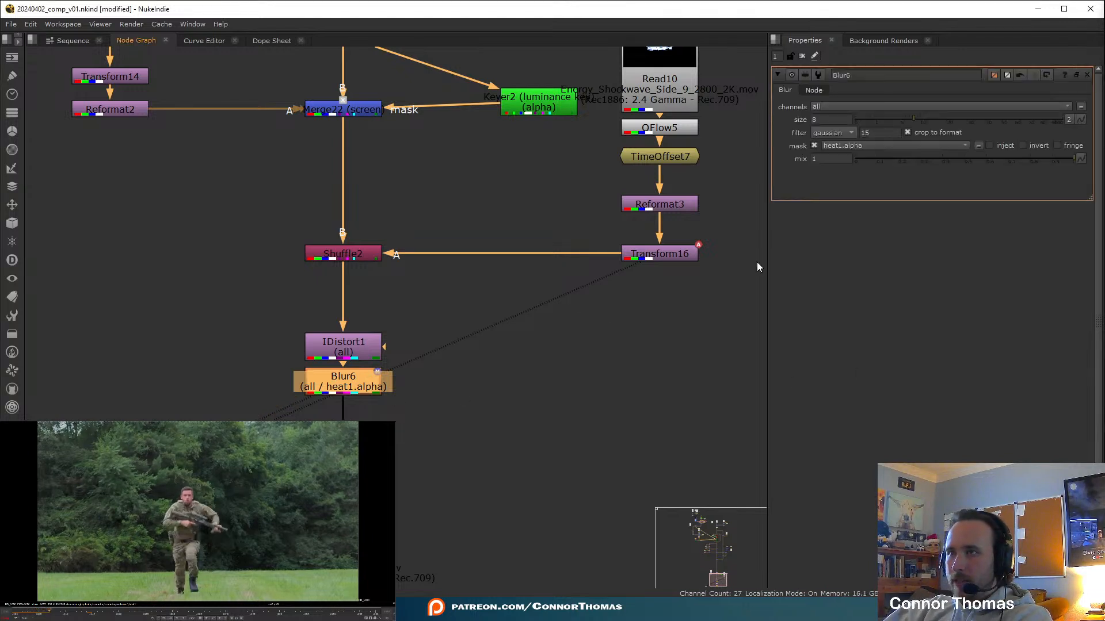
click(806, 55)
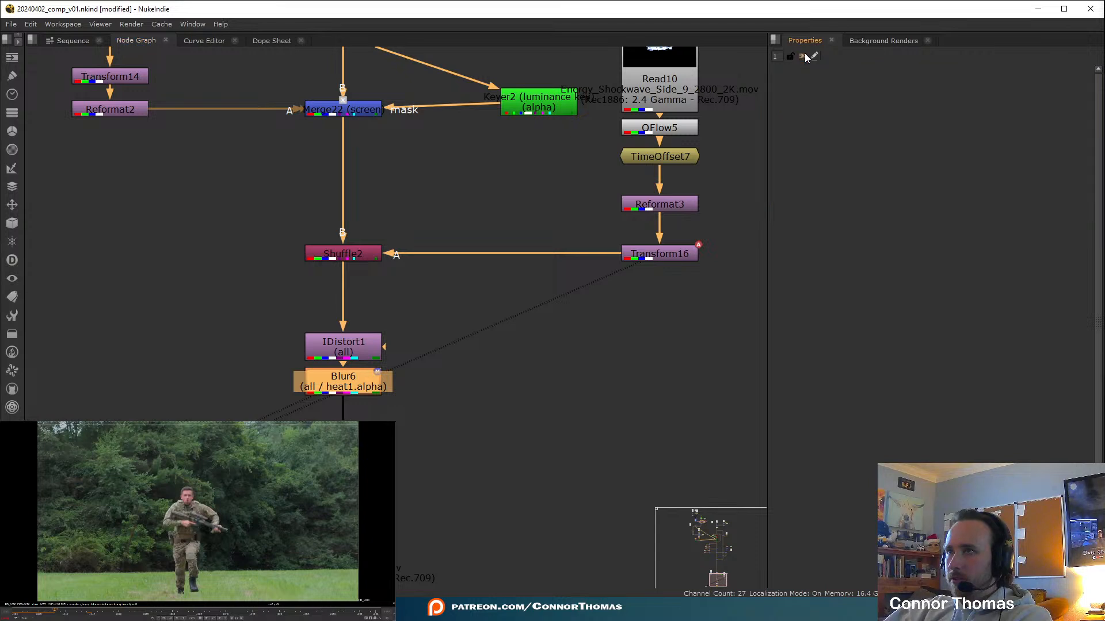
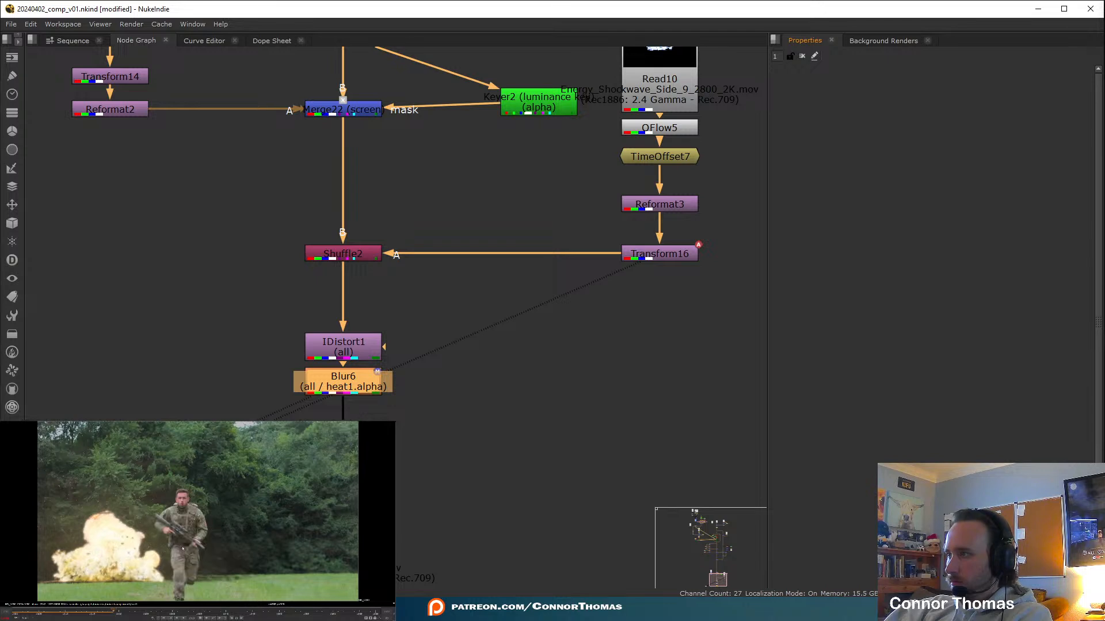
click(14, 615)
key(l)
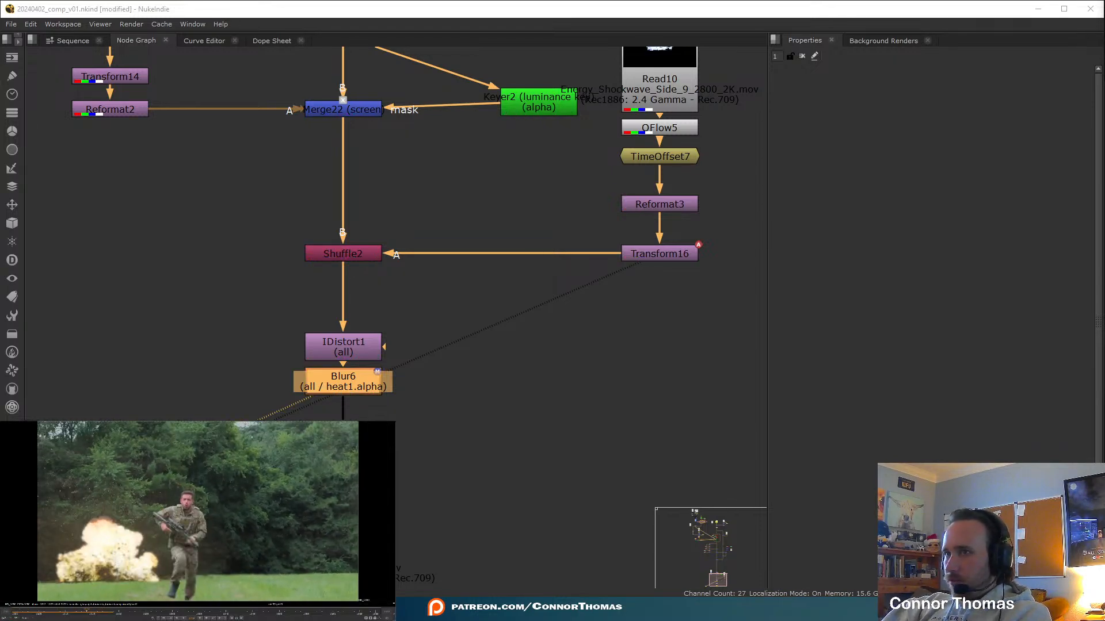
middle_drag(562, 446, 613, 292)
scroll(575, 288, down, 3)
middle_drag(524, 213, 501, 274)
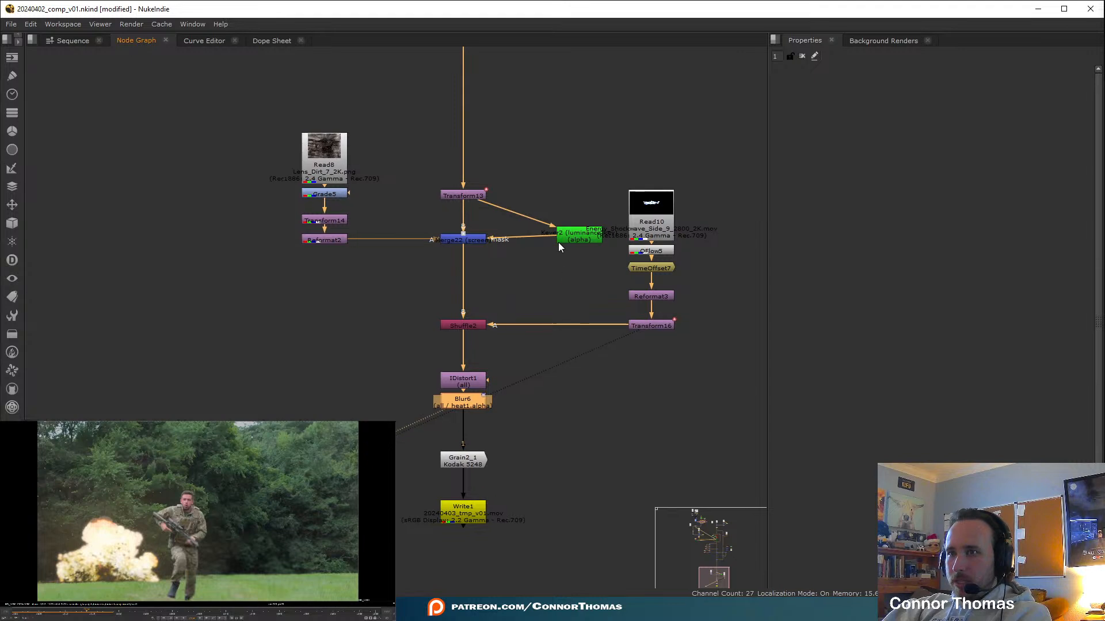
Delete the lens dirt branch along with its screen Merge and the luminance Keyer below Transform13
middle_drag(509, 332, 493, 352)
drag(408, 369, 523, 396)
middle_drag(443, 276, 466, 343)
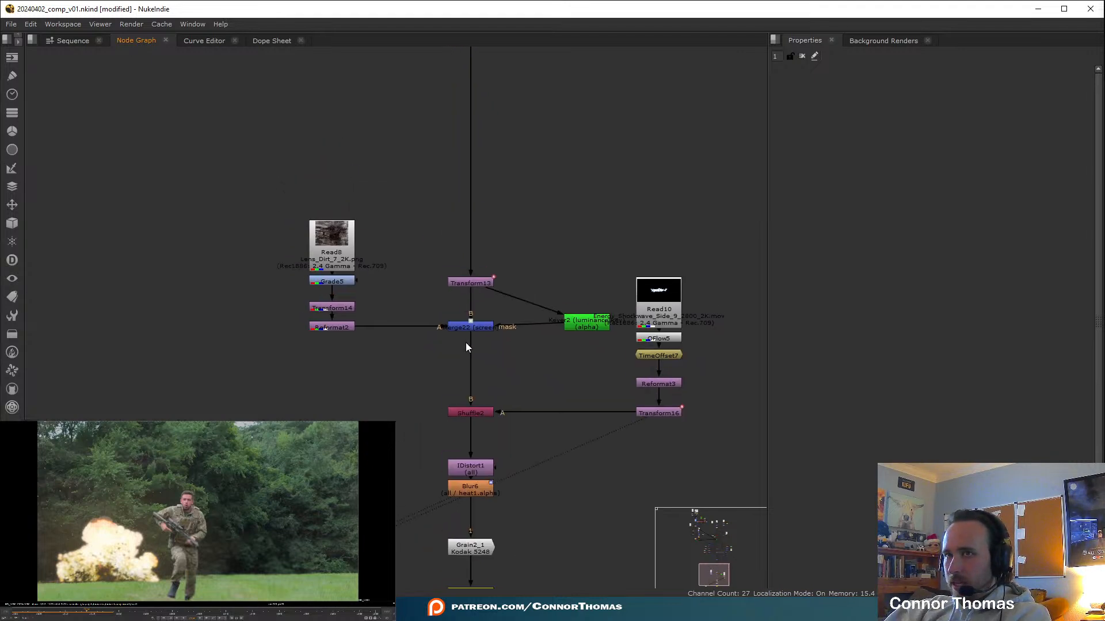
drag(225, 164, 387, 348)
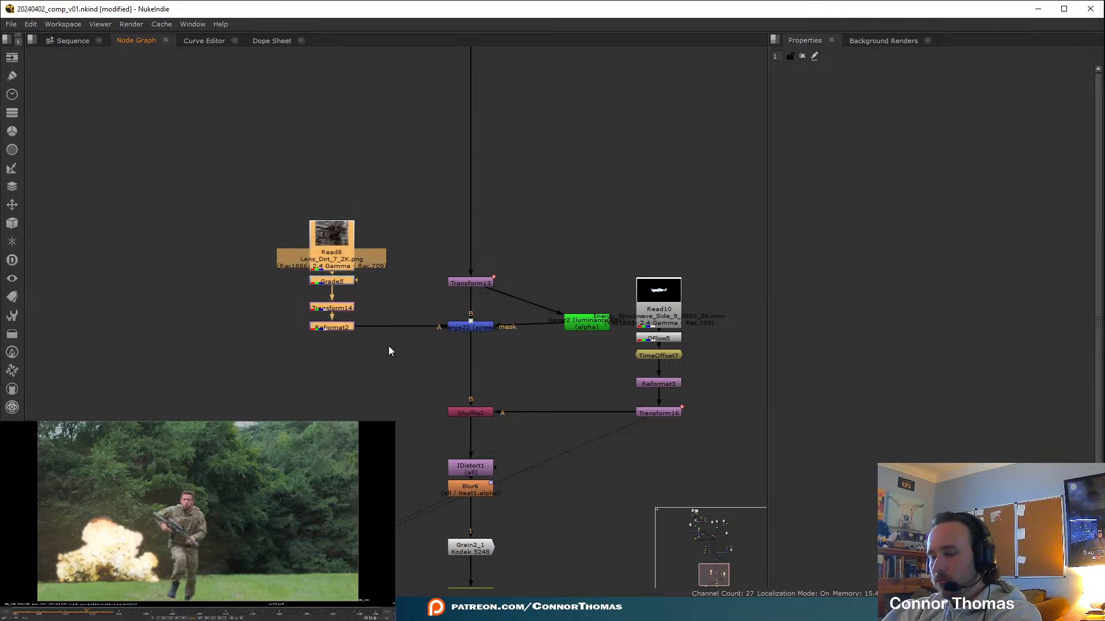
key(Delete)
drag(434, 375, 619, 306)
key(Delete)
key(Delete)
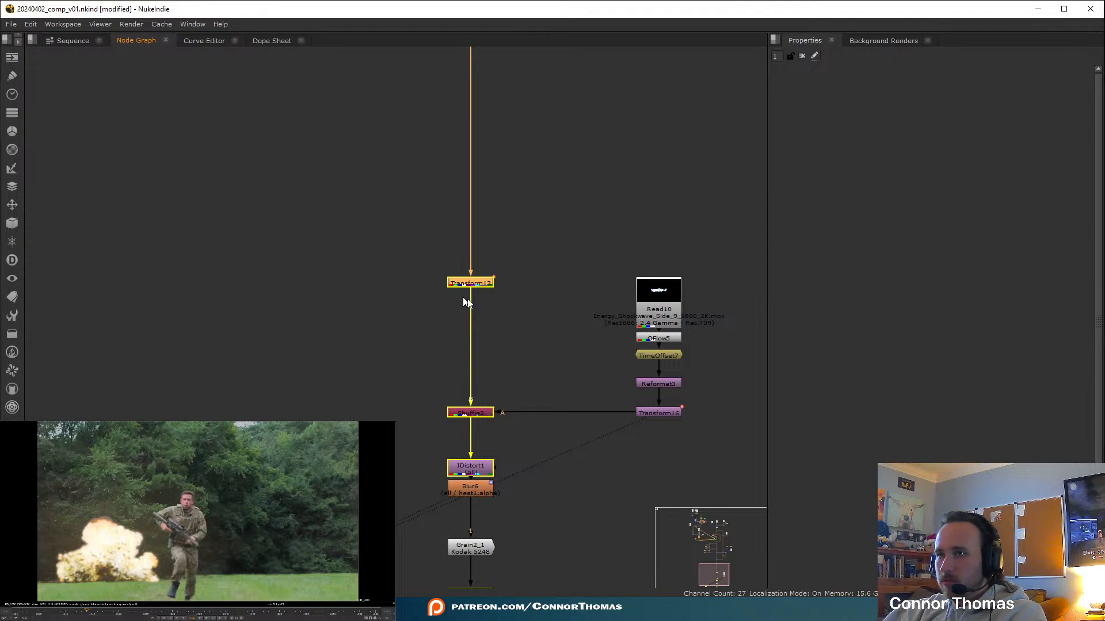
Import Dust_Explosion_16_1634_2K.mov from the VFX material folder as an unconnected Read node in an empty part of the node graph
middle_drag(554, 232, 558, 366)
scroll(559, 366, down, 2)
middle_drag(593, 459, 620, 251)
mouse_move(640, 369)
middle_down()
mouse_move(569, 219)
mouse_move(606, 402)
middle_up()
middle_drag(592, 110, 593, 350)
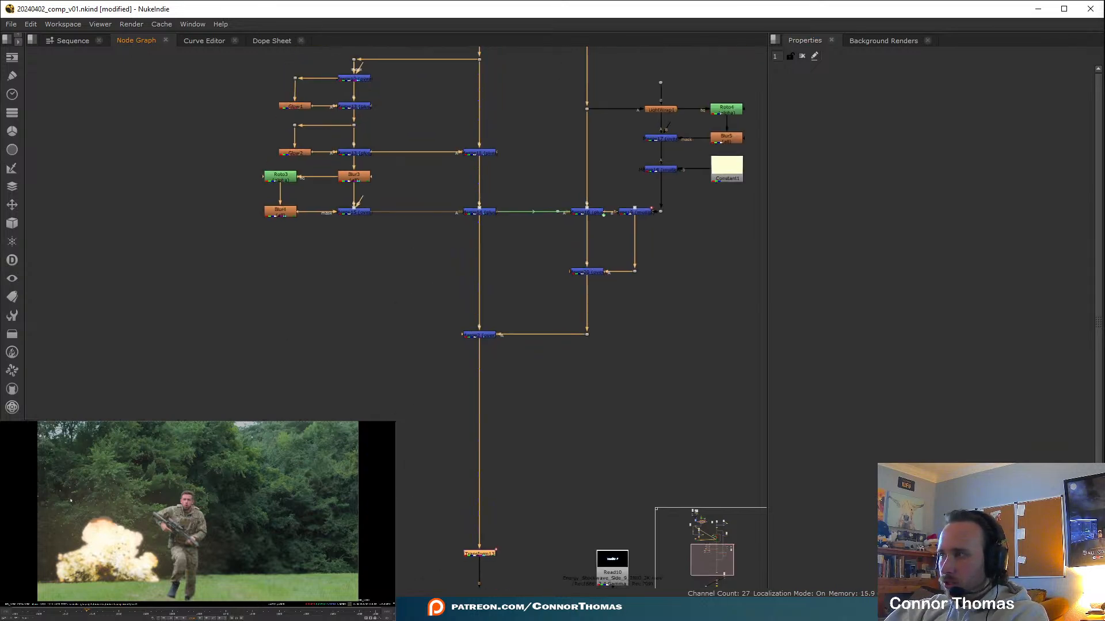
middle_drag(479, 261, 431, 466)
scroll(398, 247, down, 2)
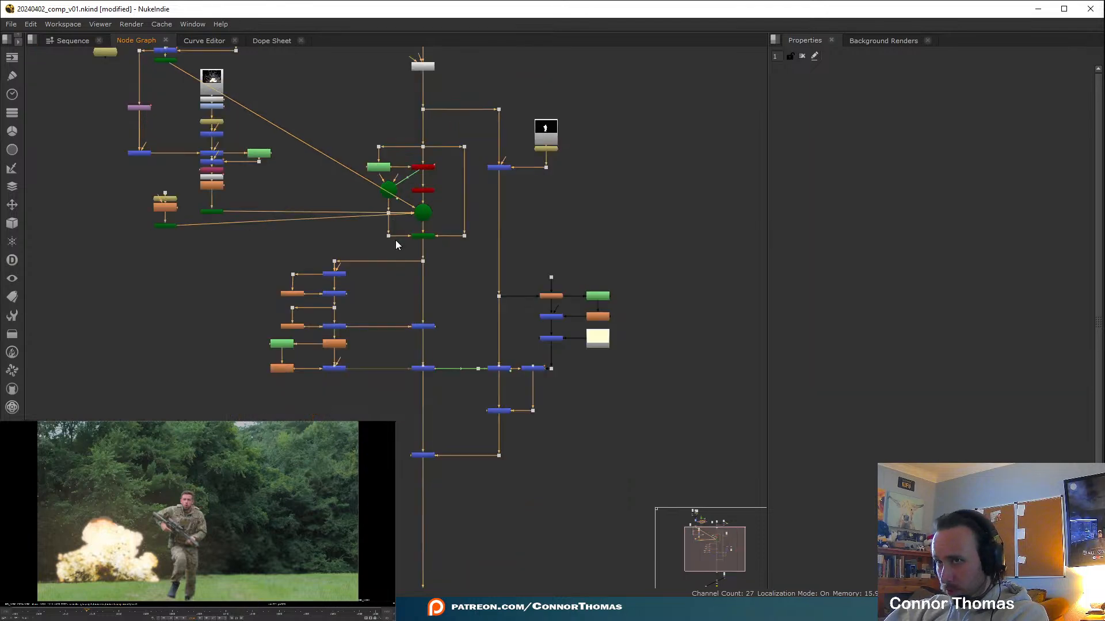
middle_drag(408, 276, 464, 323)
key(alt+Tab)
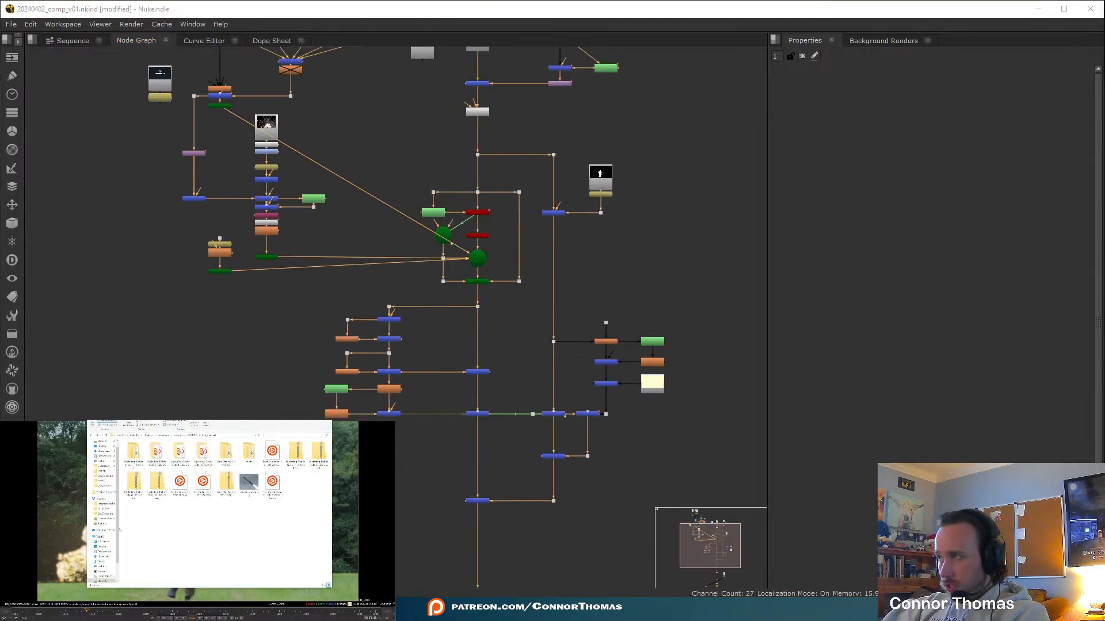
drag(204, 513, 286, 551)
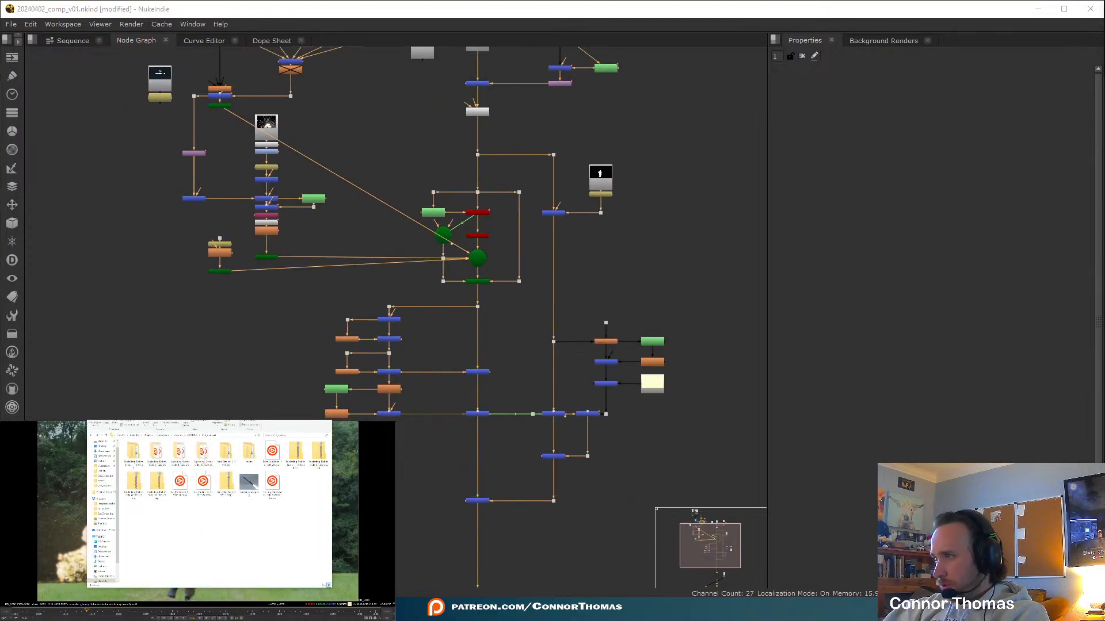
key(alt+Tab)
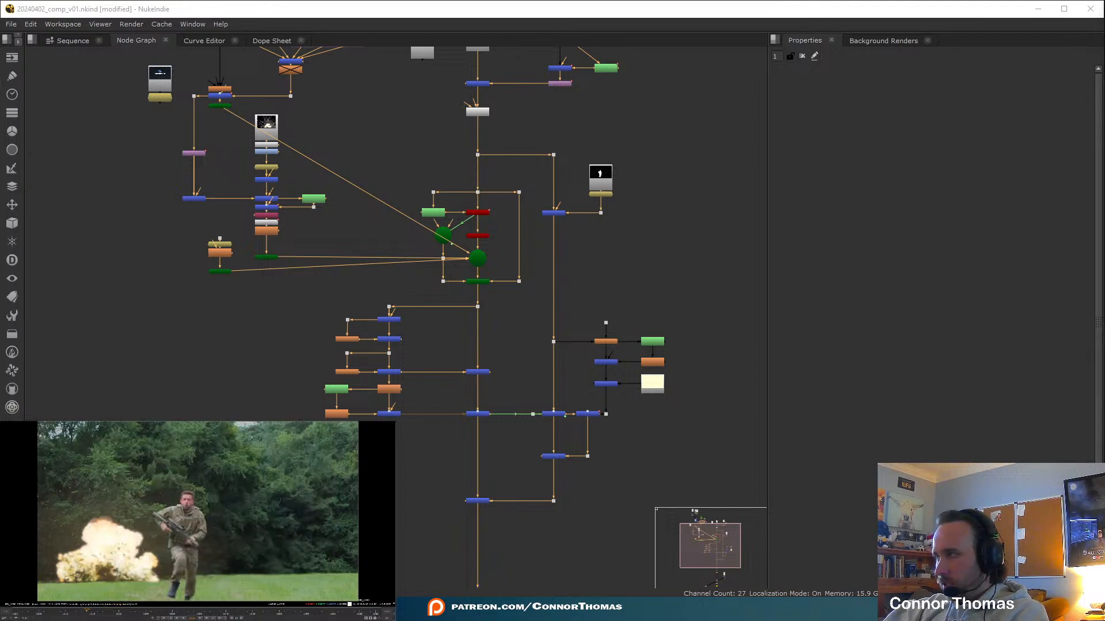
key(alt+Tab)
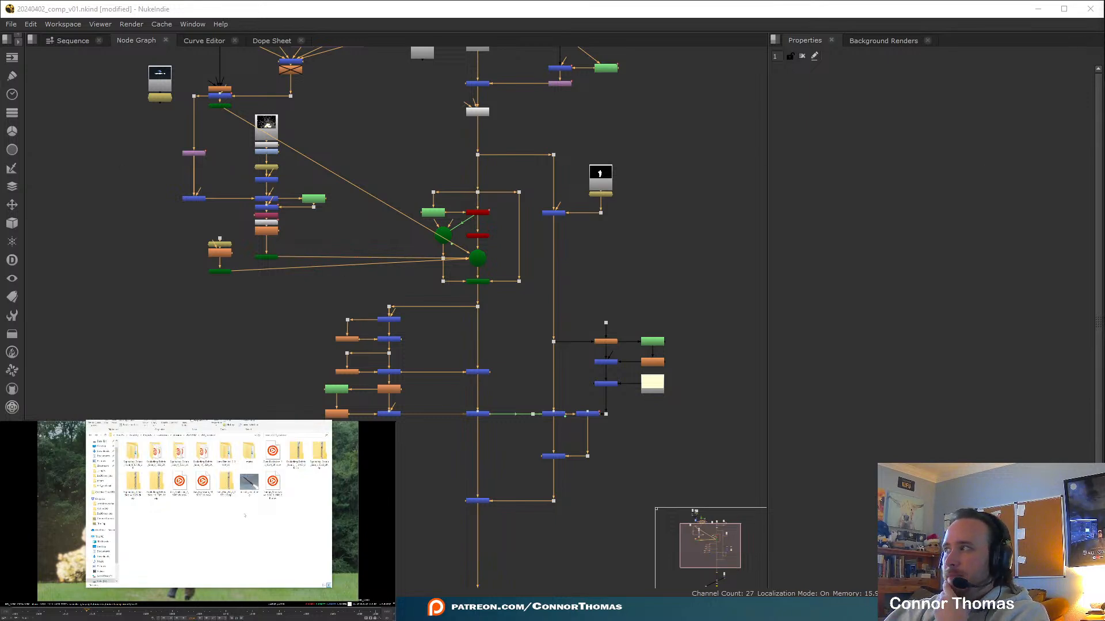
drag(273, 451, 726, 245)
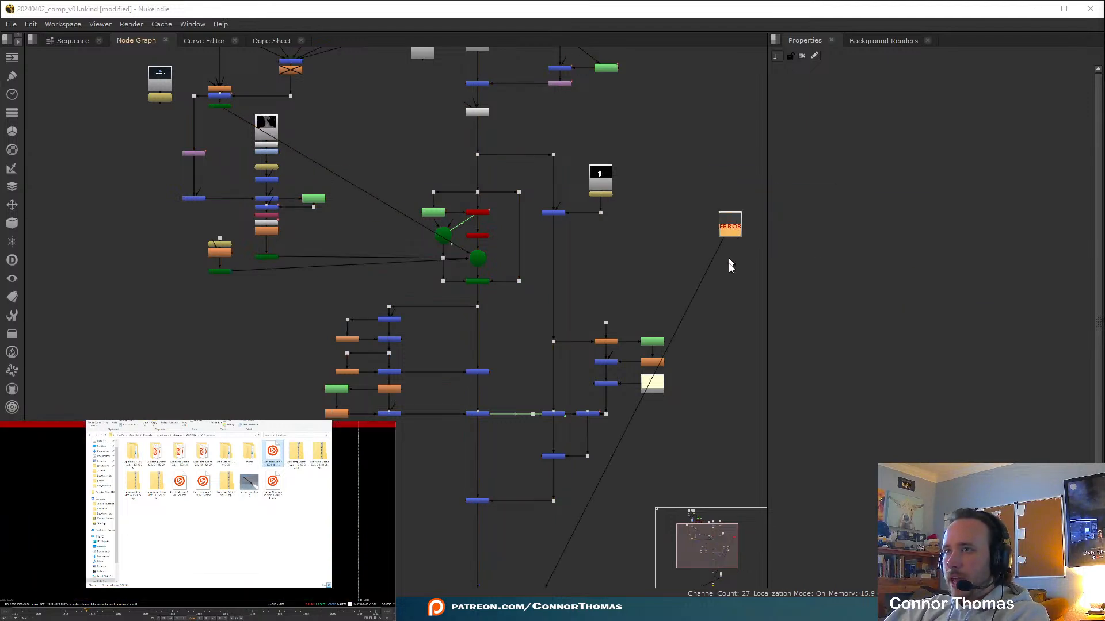
key(Delete)
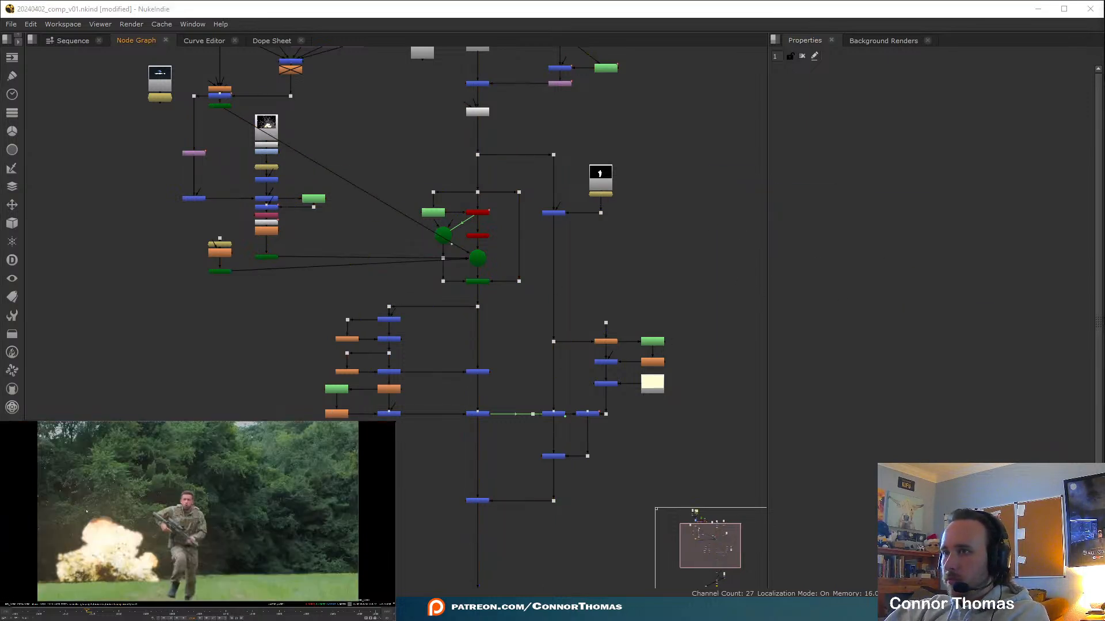
drag(273, 451, 159, 401)
middle_drag(258, 404, 463, 387)
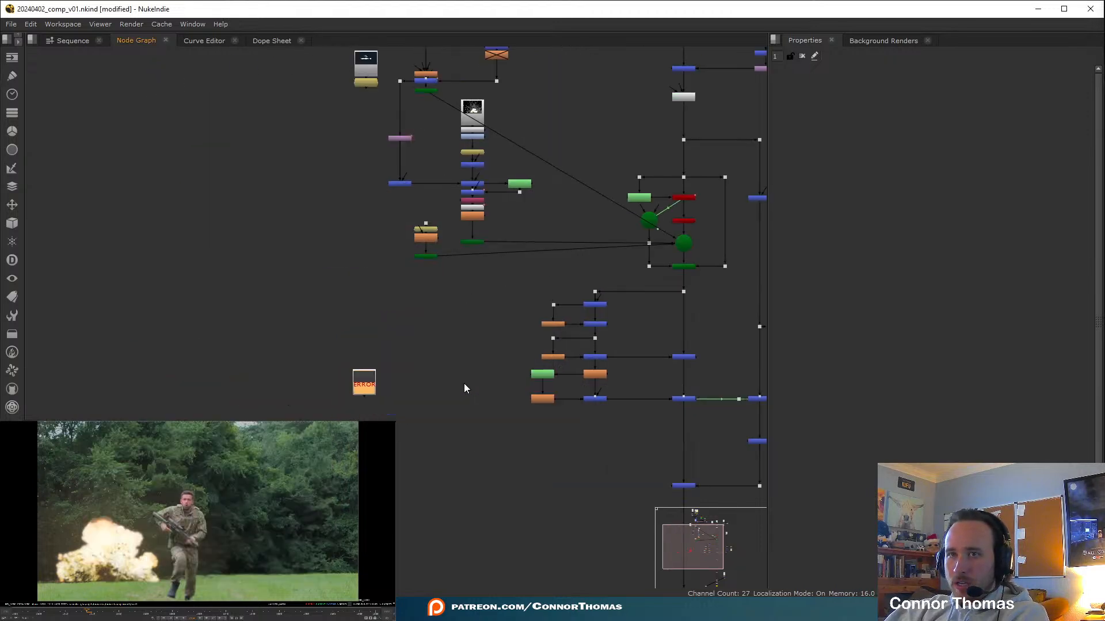
Set the dust explosion clip's input transform to the display-referred colorspace Rec1886: 2.4 Gamma - Rec.709
scroll(460, 388, up, 4)
double_click(243, 372)
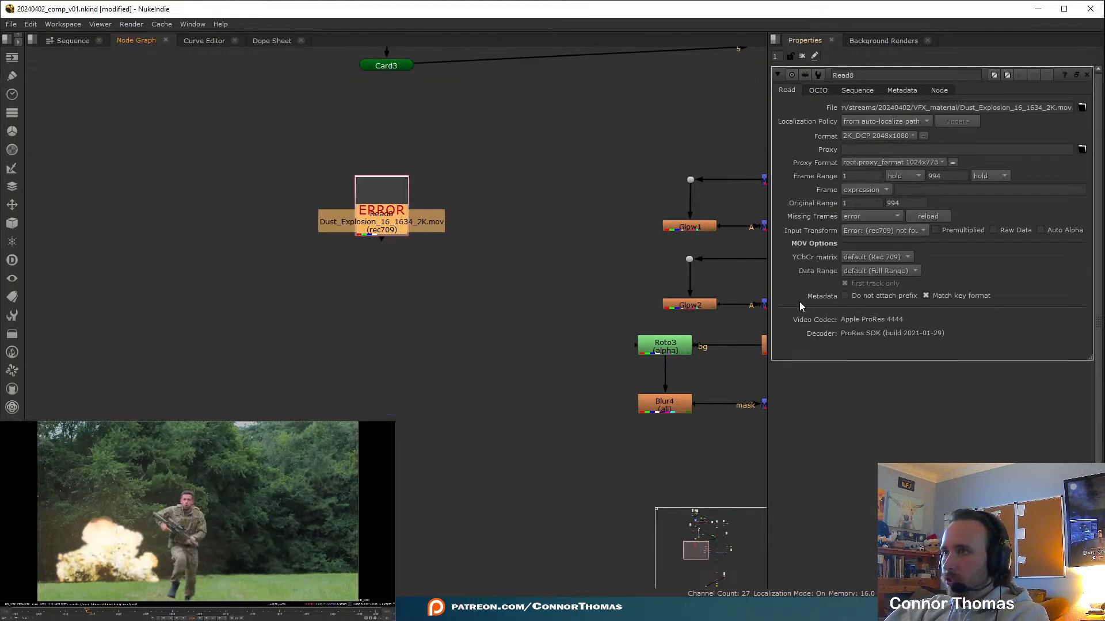
click(863, 231)
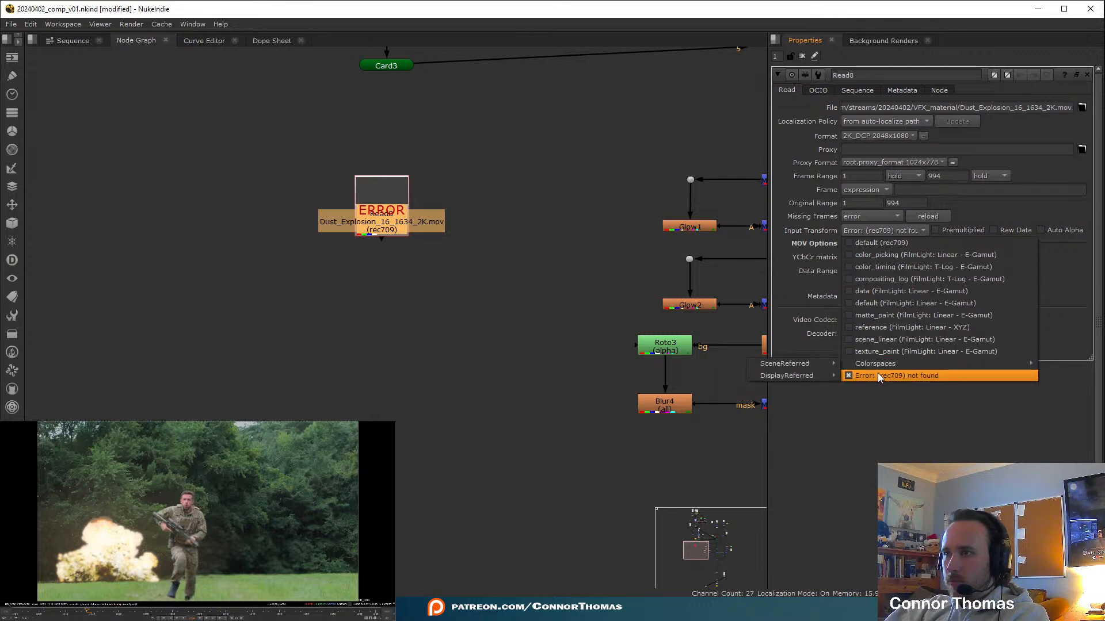
mouse_move(878, 373)
mouse_move(802, 367)
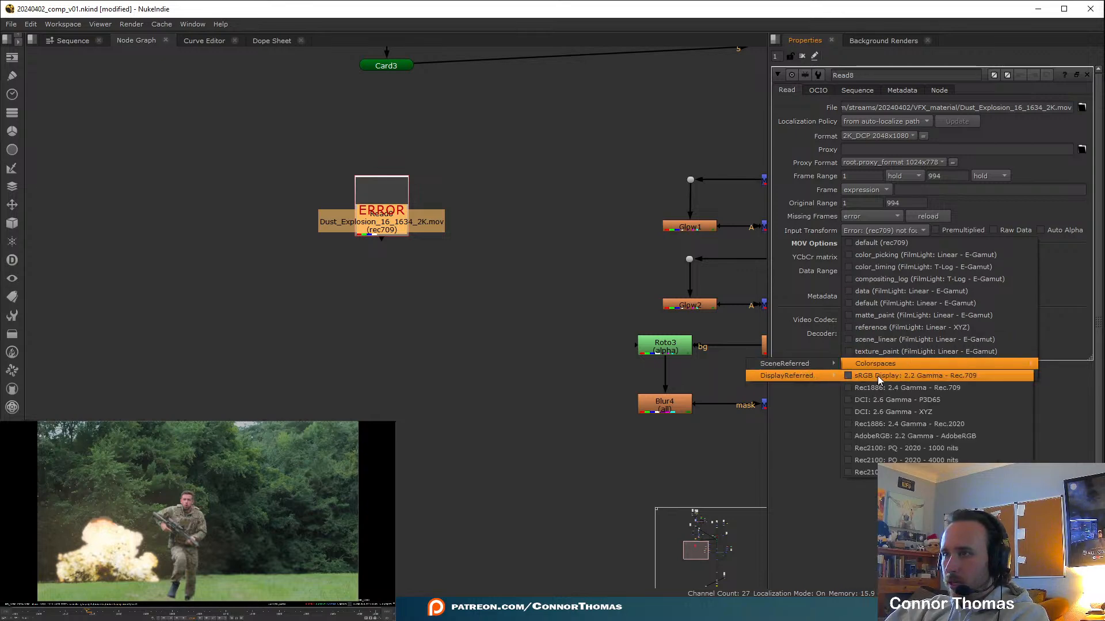
click(869, 389)
Move the dust explosion clip beside the reference clip Read4, view it, and play it from the start of the timeline
scroll(433, 407, down, 6)
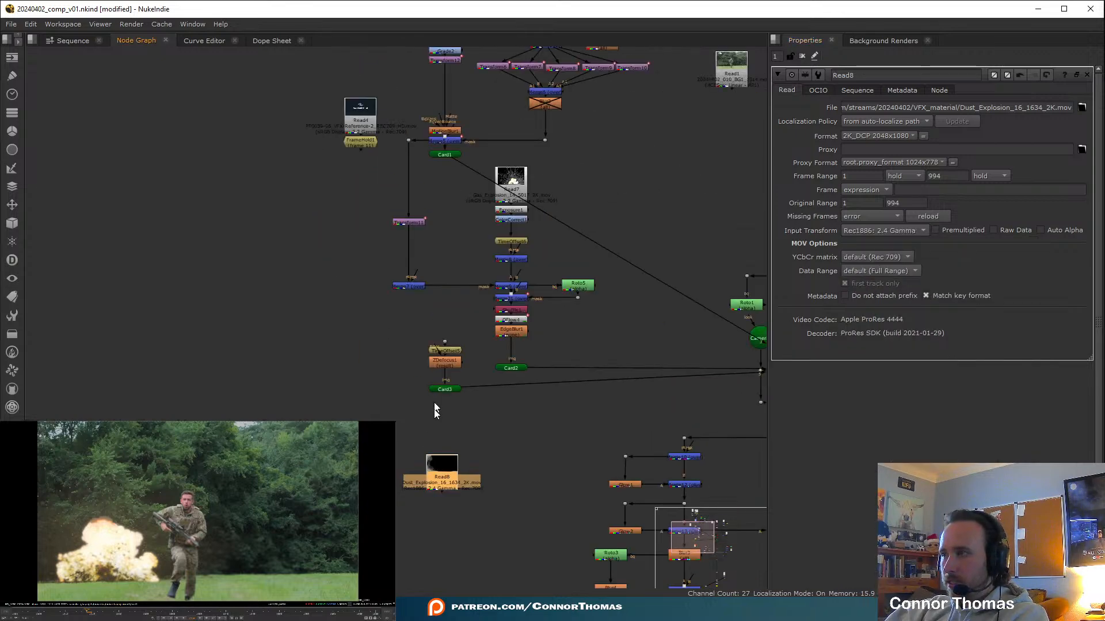
drag(456, 520, 323, 214)
key(1)
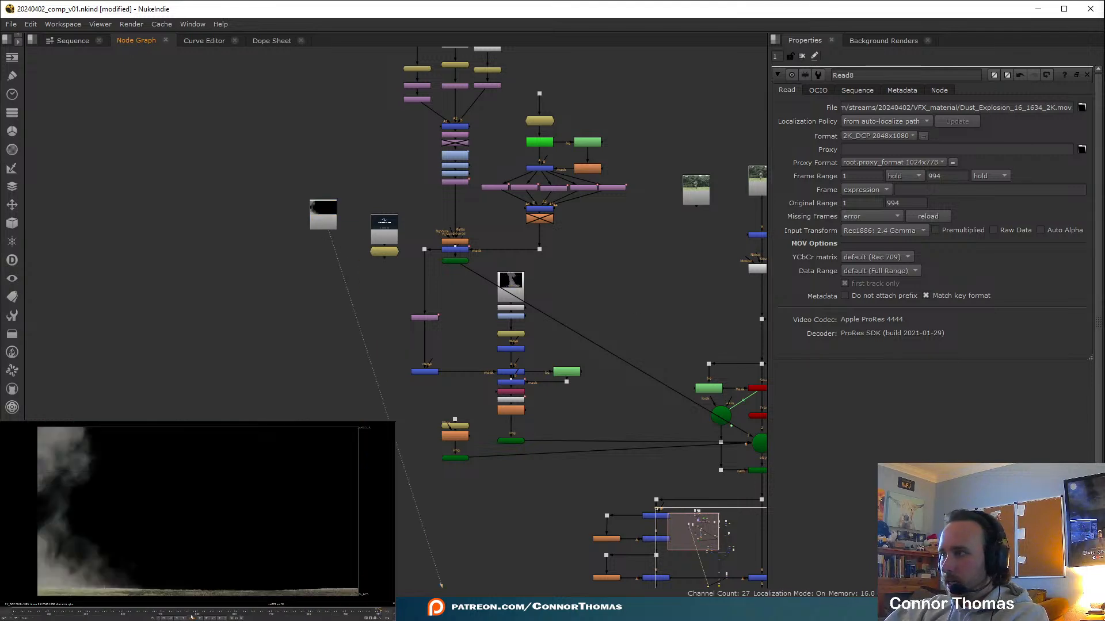
click(12, 611)
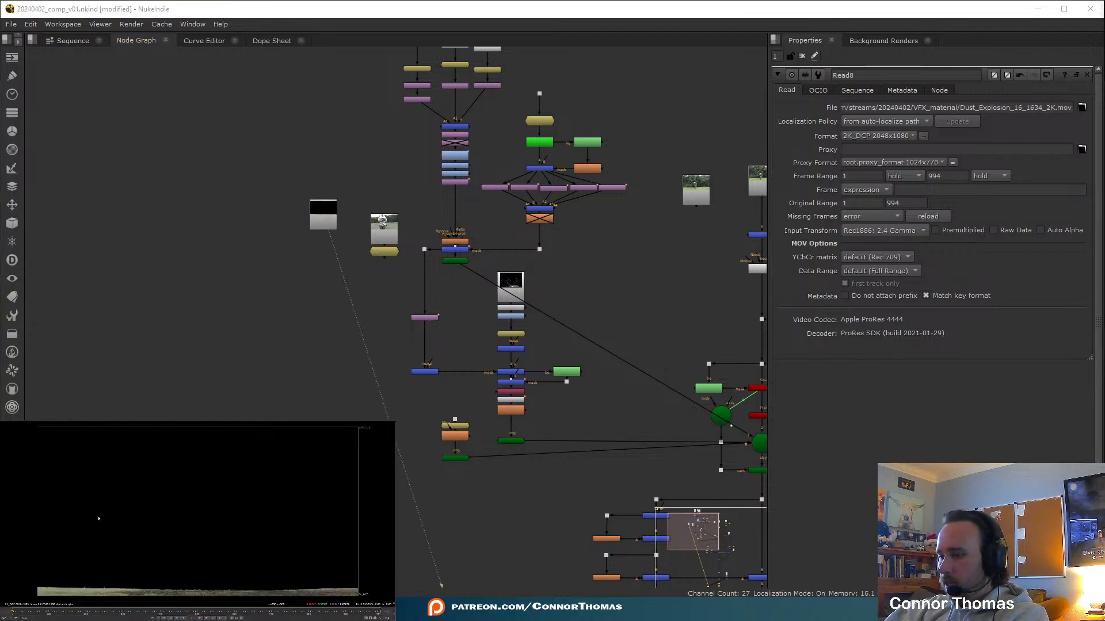
key(l)
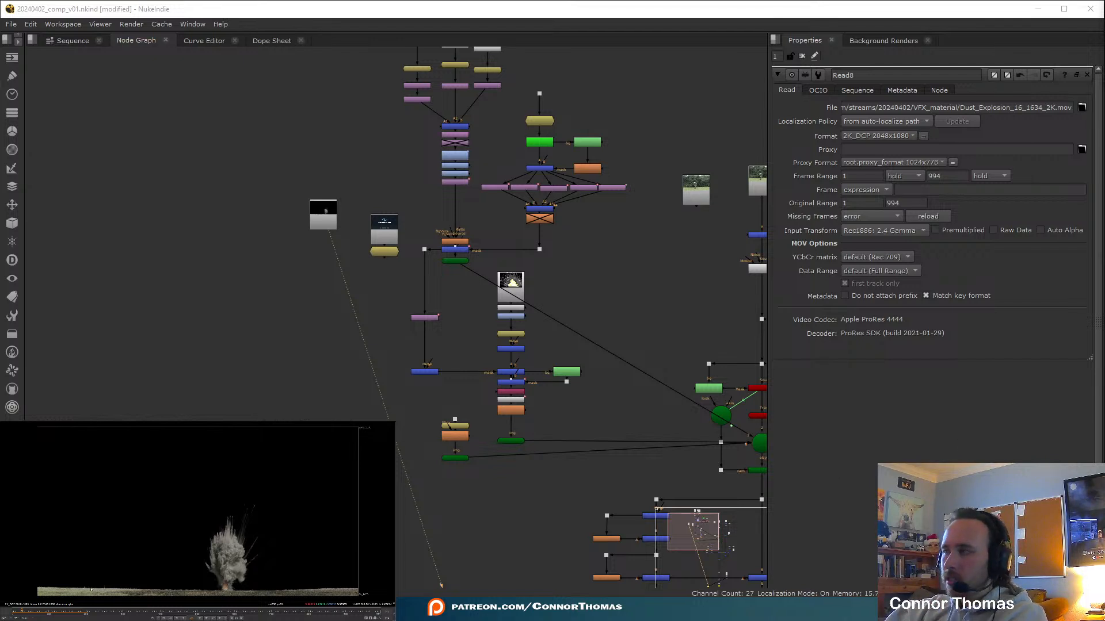
key(l)
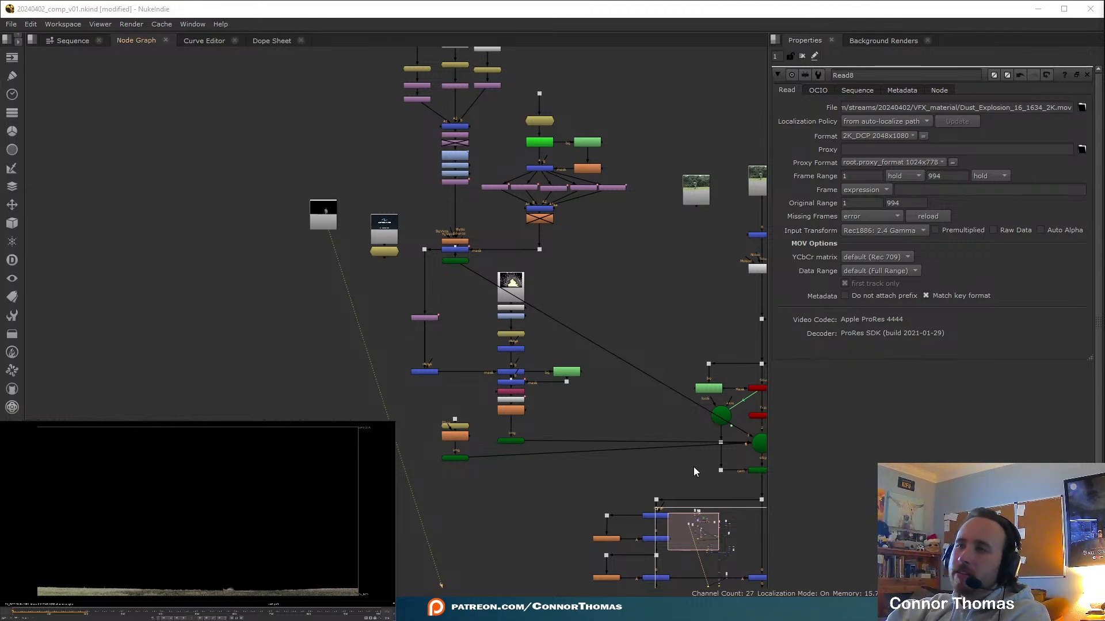
Move the Read4 reference clip with FrameHold1 above the background plates, and reposition the dust explosion clip in the freed area
scroll(305, 349, up, 6)
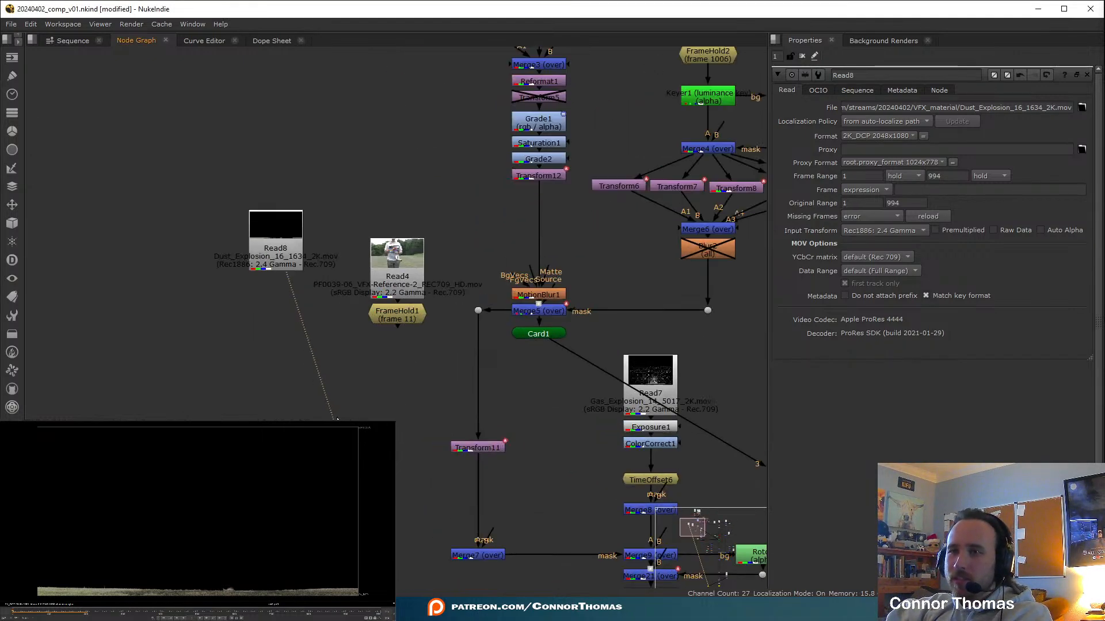
drag(361, 381, 440, 163)
scroll(448, 226, down, 6)
middle_drag(449, 226, 427, 323)
drag(375, 299, 452, 391)
click(412, 295)
drag(385, 288, 447, 367)
drag(427, 321, 747, 184)
click(357, 417)
scroll(439, 326, up, 3)
drag(309, 315, 323, 219)
middle_drag(348, 211, 280, 180)
scroll(280, 180, down, 3)
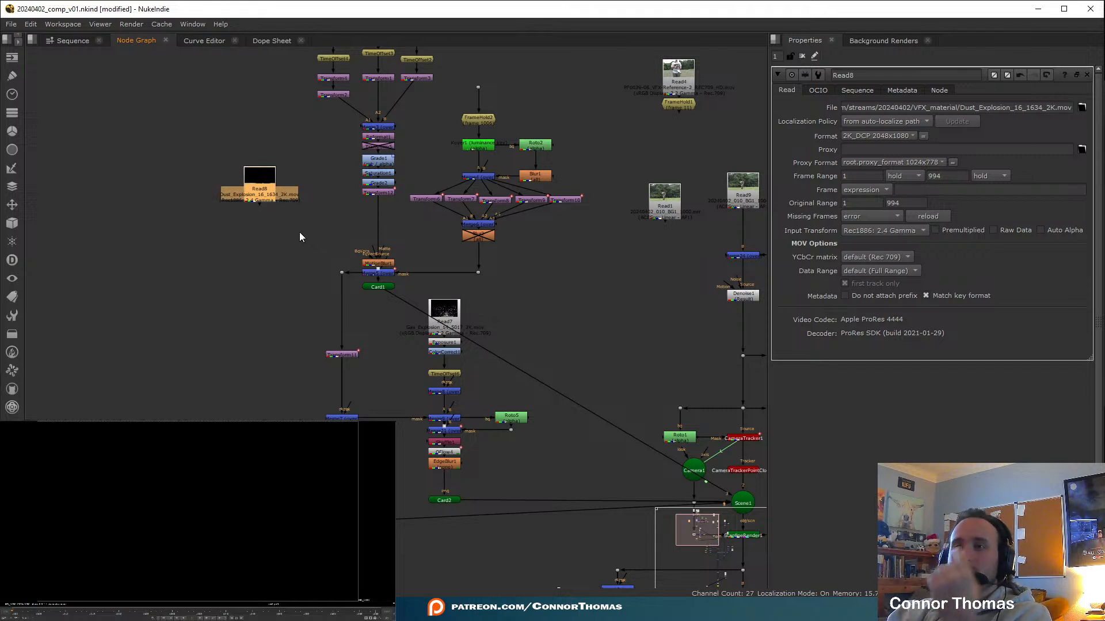
Place the dust explosion clip next to the Read7 gas explosion branch and view Merge8's output
middle_drag(475, 351, 407, 299)
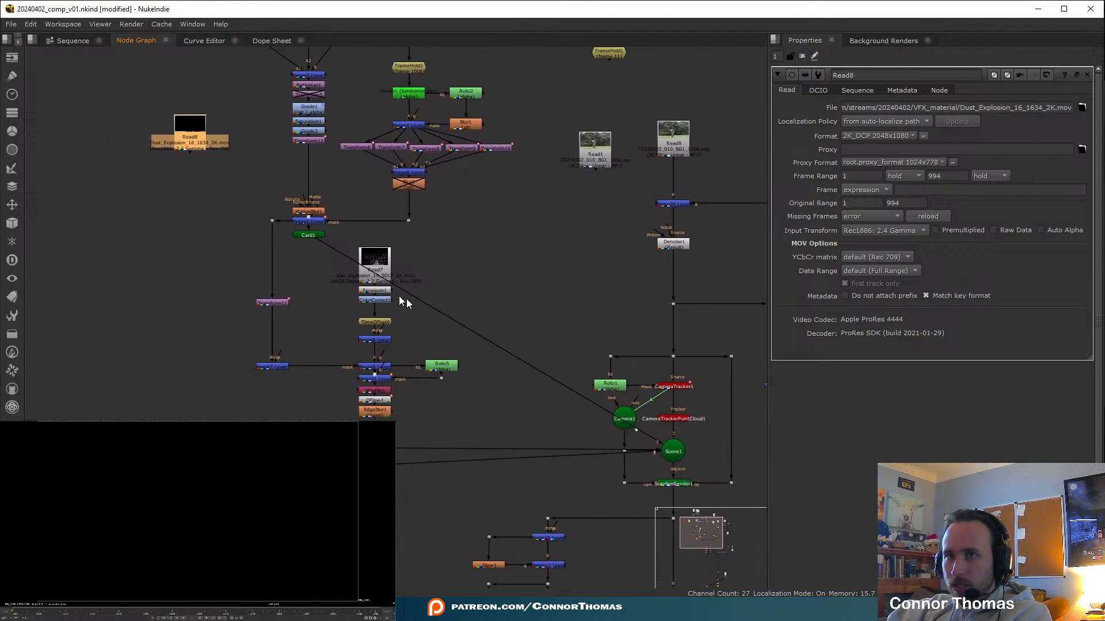
drag(203, 137, 553, 258)
middle_drag(646, 374, 669, 446)
scroll(453, 425, up, 3)
middle_drag(471, 363, 452, 267)
click(358, 312)
key(1)
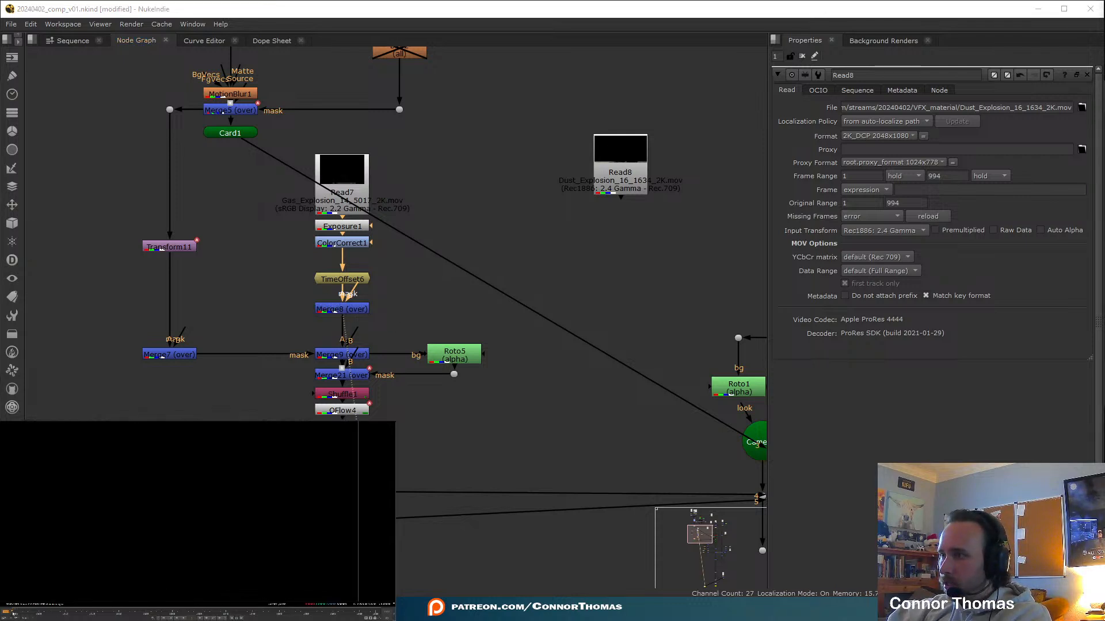
Copy TimeOffset6 from the gas explosion branch and attach the copy below the dust explosion clip
click(339, 280)
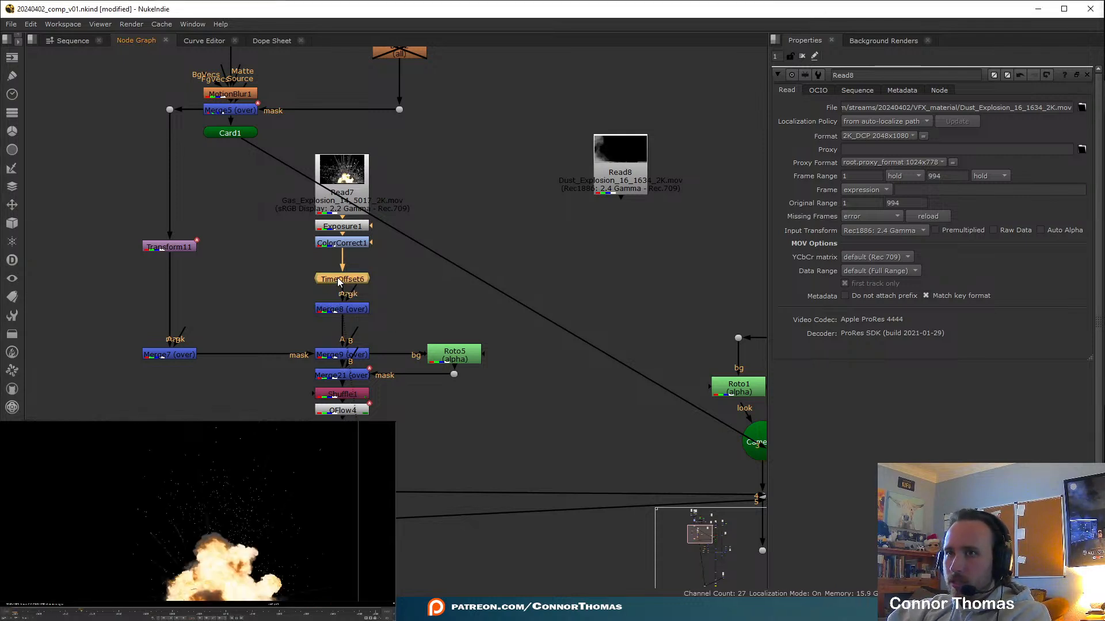
click(620, 167)
key(ctrl+v)
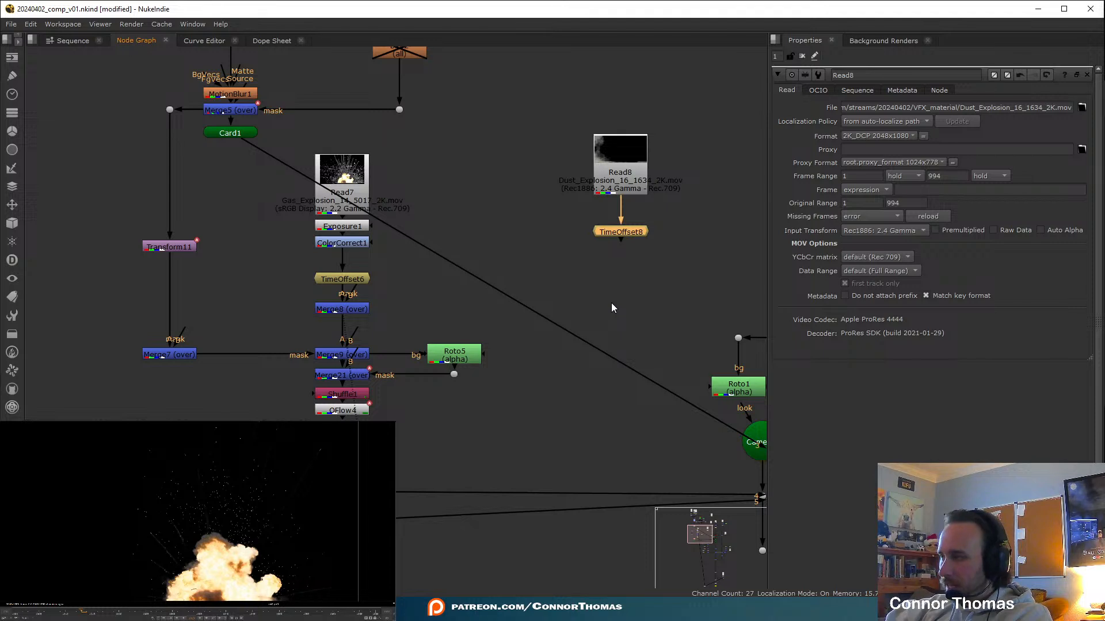
click(505, 323)
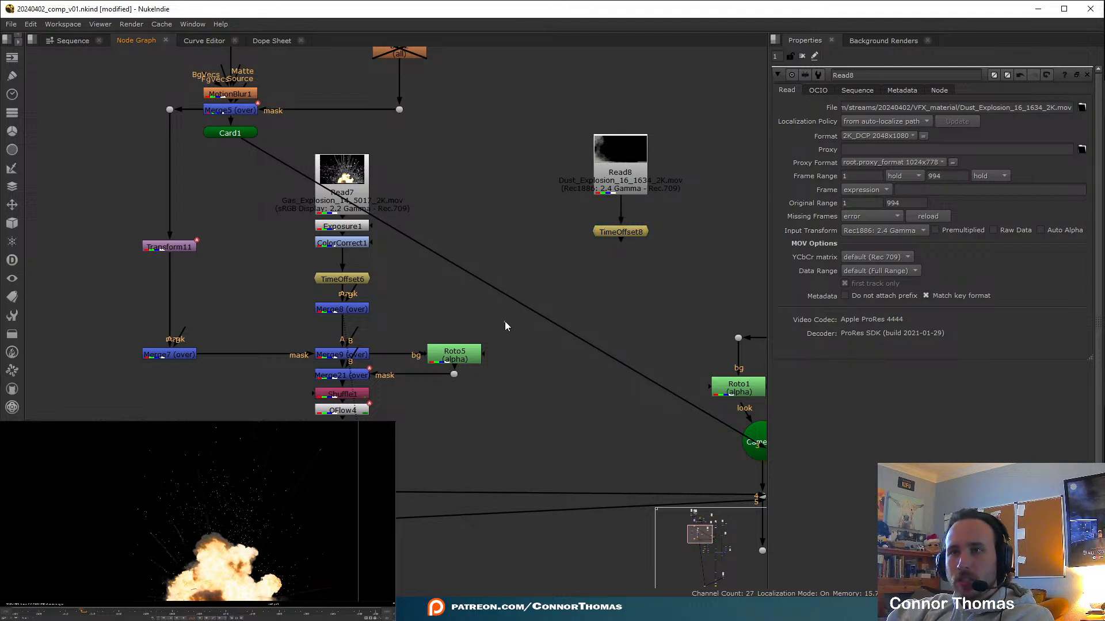
View Merge9's output and compare its alpha channel with its color
click(333, 356)
key(1)
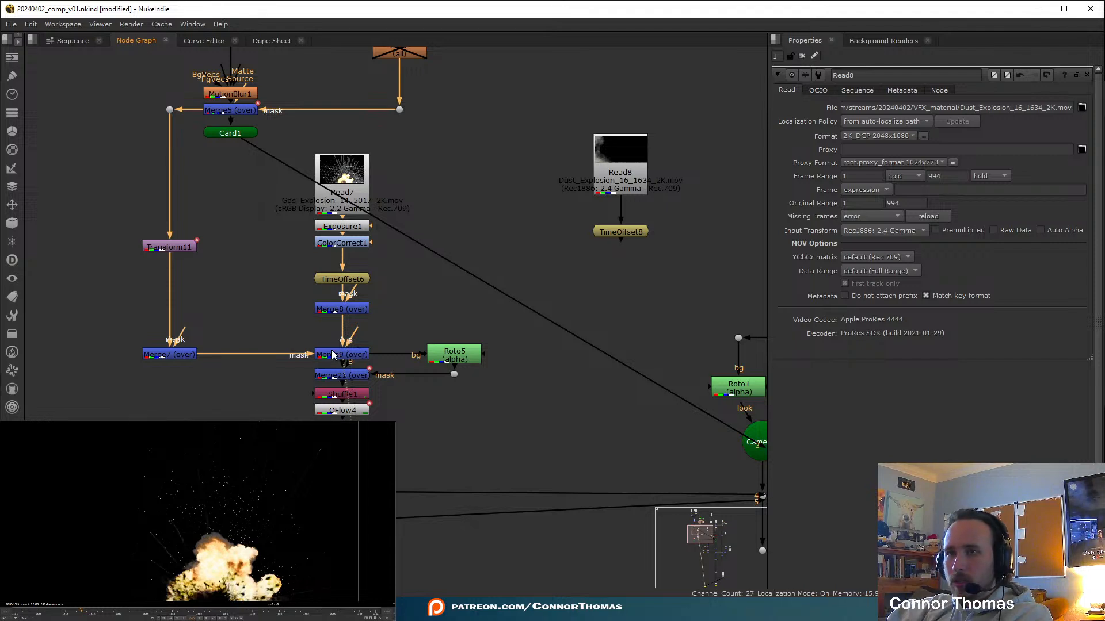
key(a)
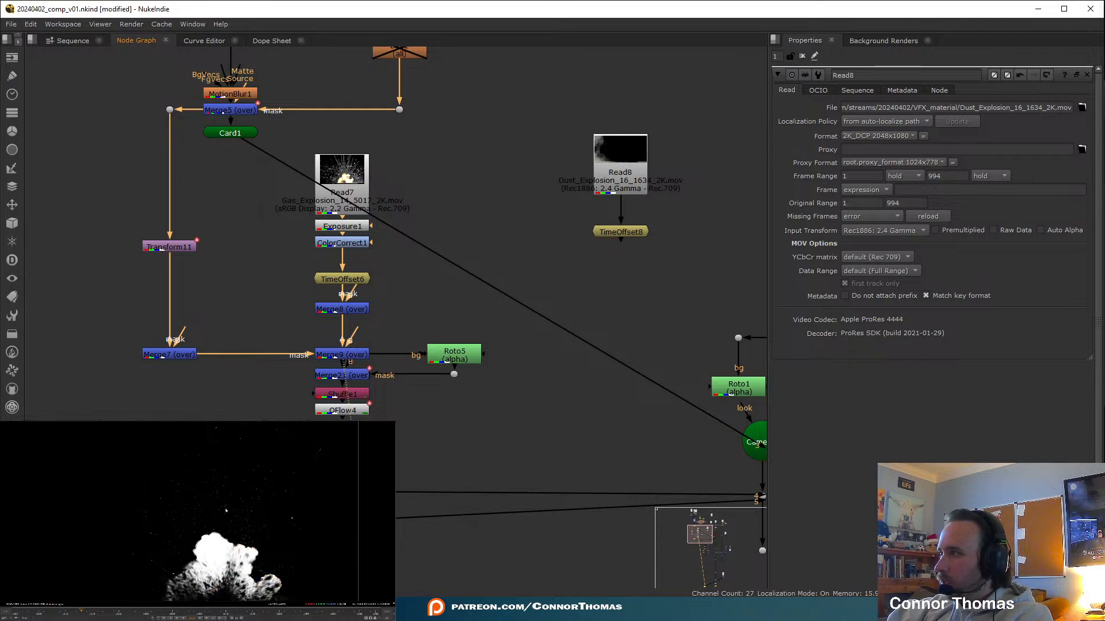
key(a)
key(a)
key(a)
key(a)
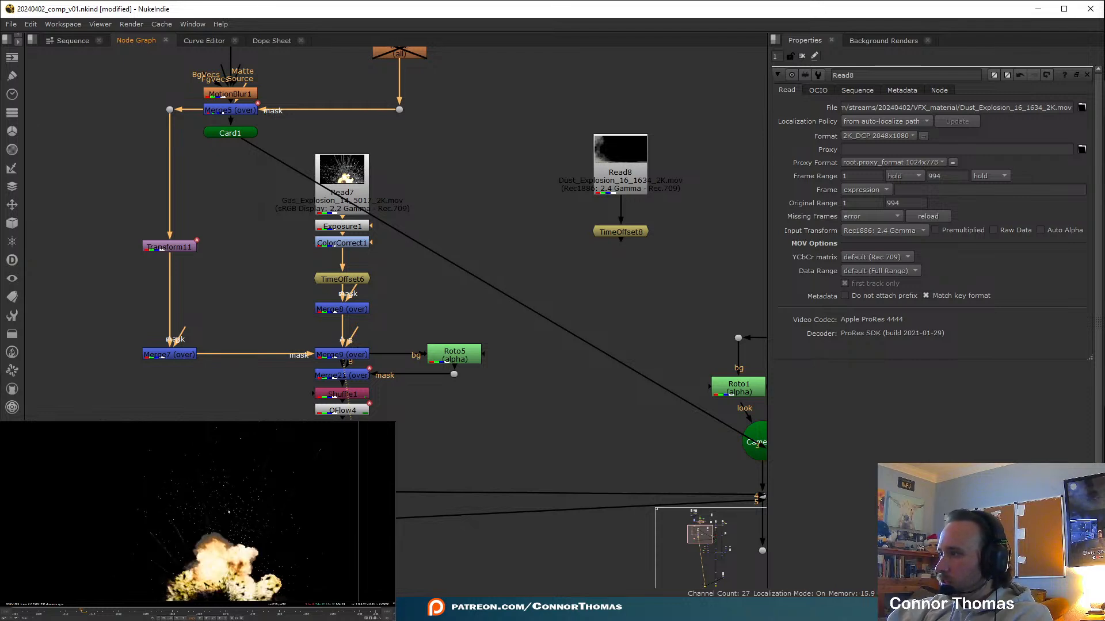
key(a)
Move Merge21 with its downstream nodes and Roto5 lower to open space beneath Merge9
middle_drag(475, 357, 473, 258)
drag(121, 490, 535, 265)
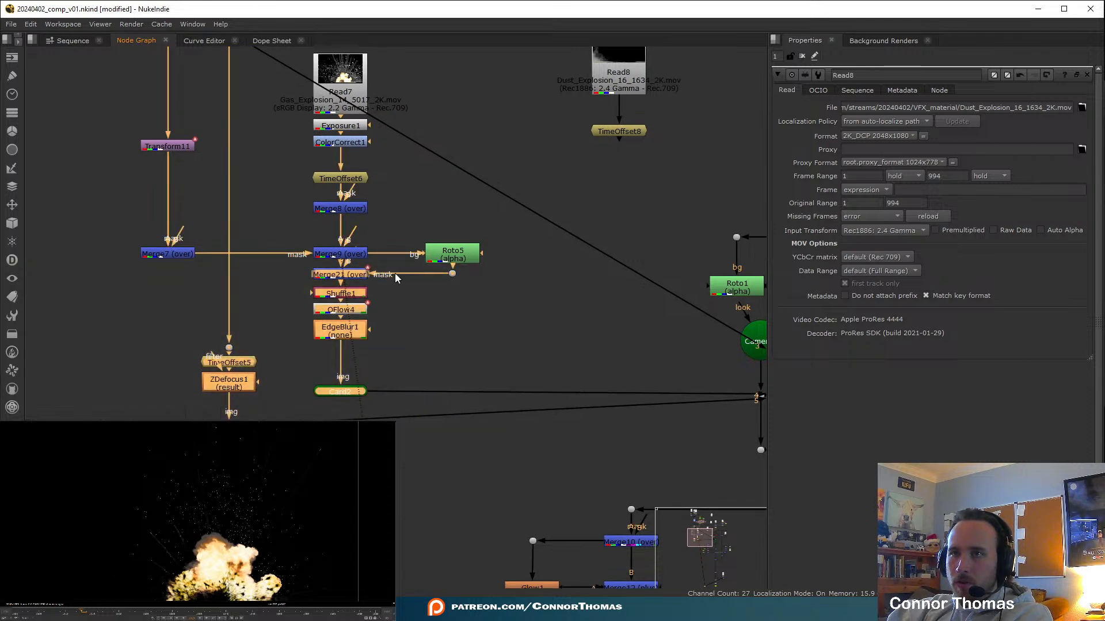
drag(370, 276, 359, 408)
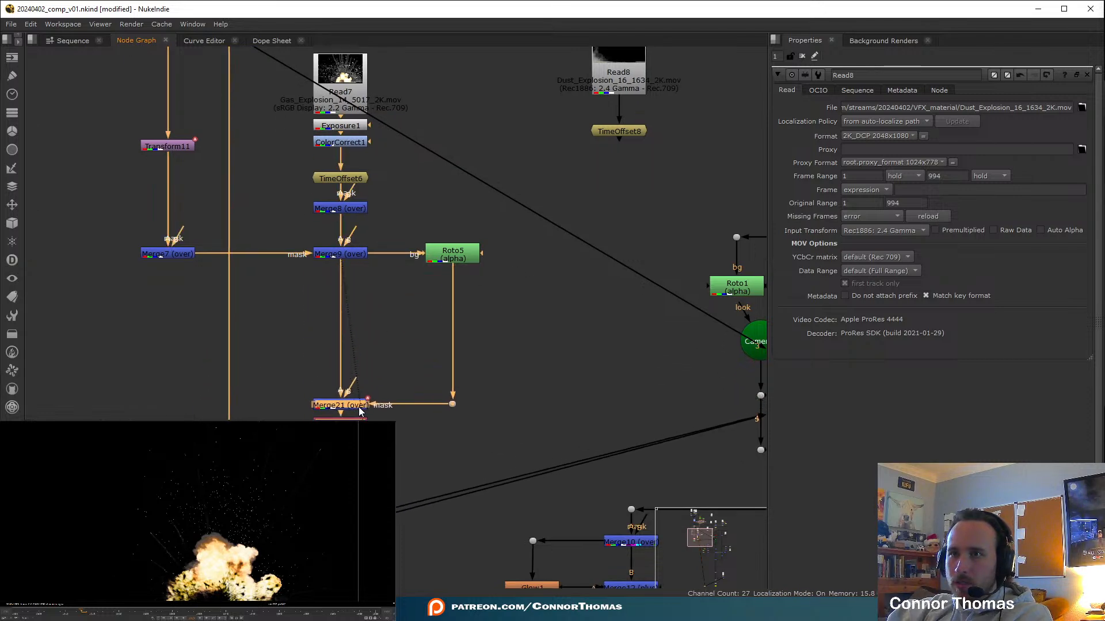
click(545, 338)
drag(460, 261, 460, 362)
Insert a Dot directly below Merge9, feeding both Merge21 and Roto5
click(340, 254)
key(Tab)
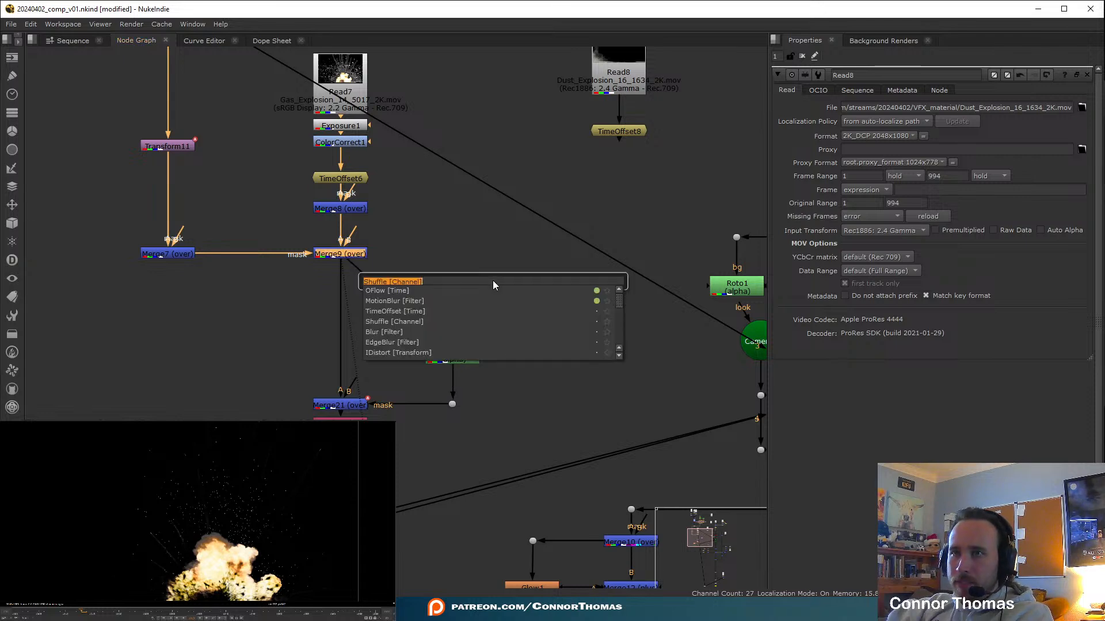
text(dot)
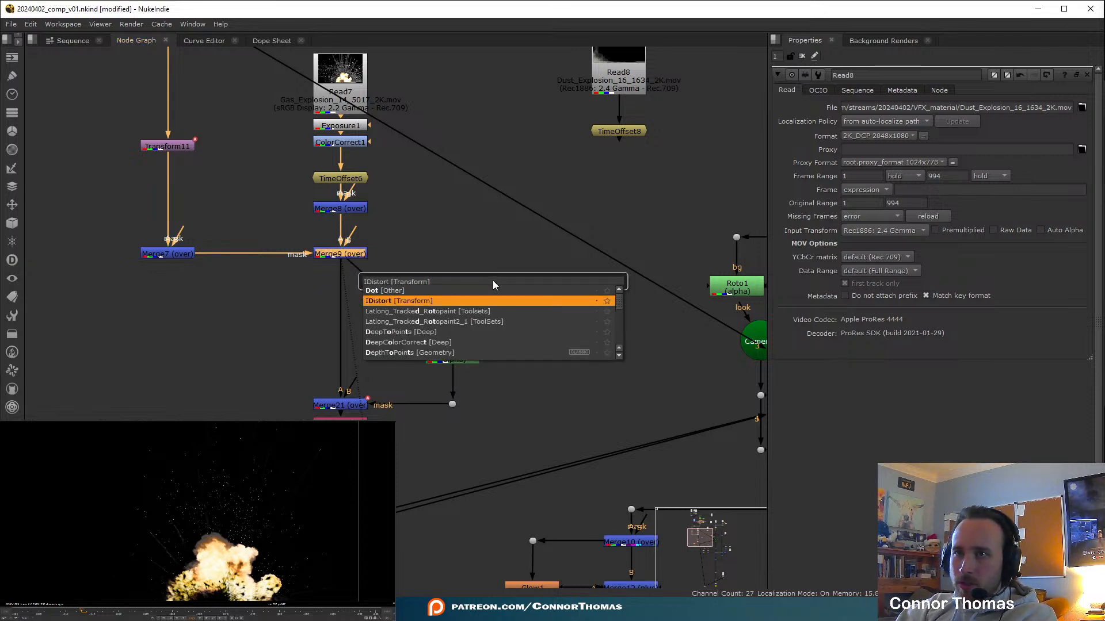
key(Return)
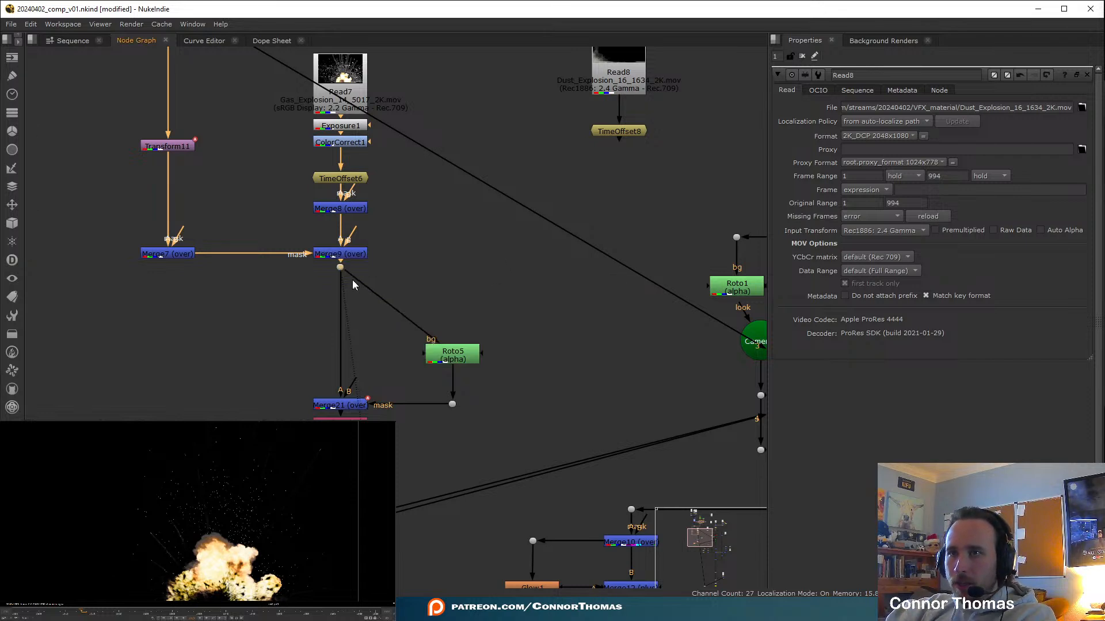
Lower the Dot below Merge9 level with Roto5, and move Read8 with TimeOffset8 closer beside the Merge9 branch
drag(342, 272, 342, 357)
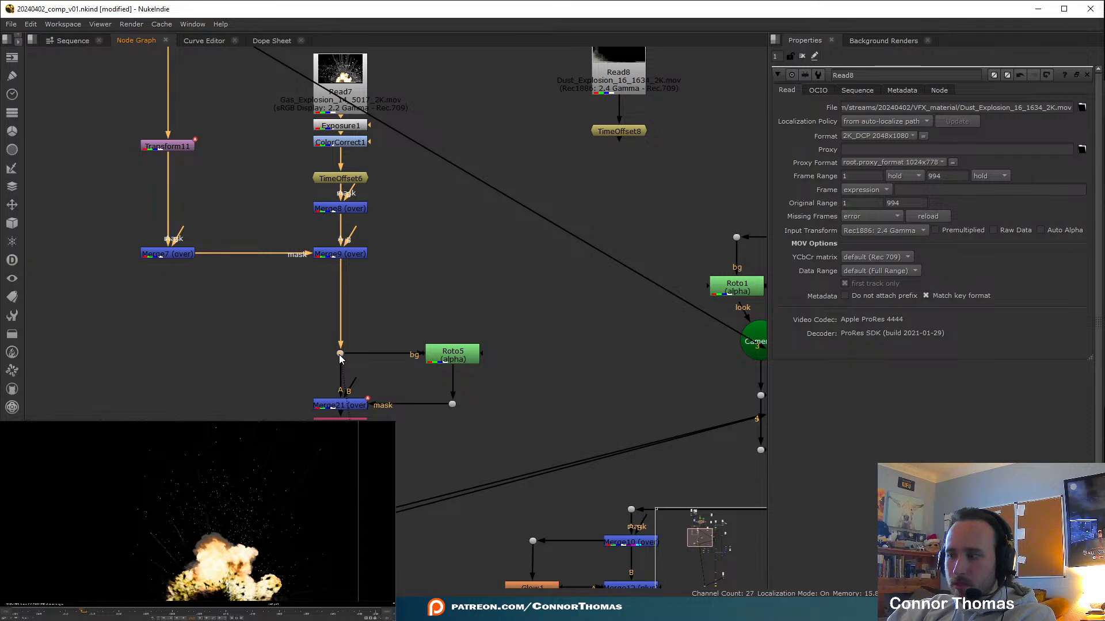
click(438, 284)
middle_drag(431, 244, 435, 293)
drag(547, 62, 685, 214)
drag(630, 183, 500, 359)
click(563, 365)
click(340, 303)
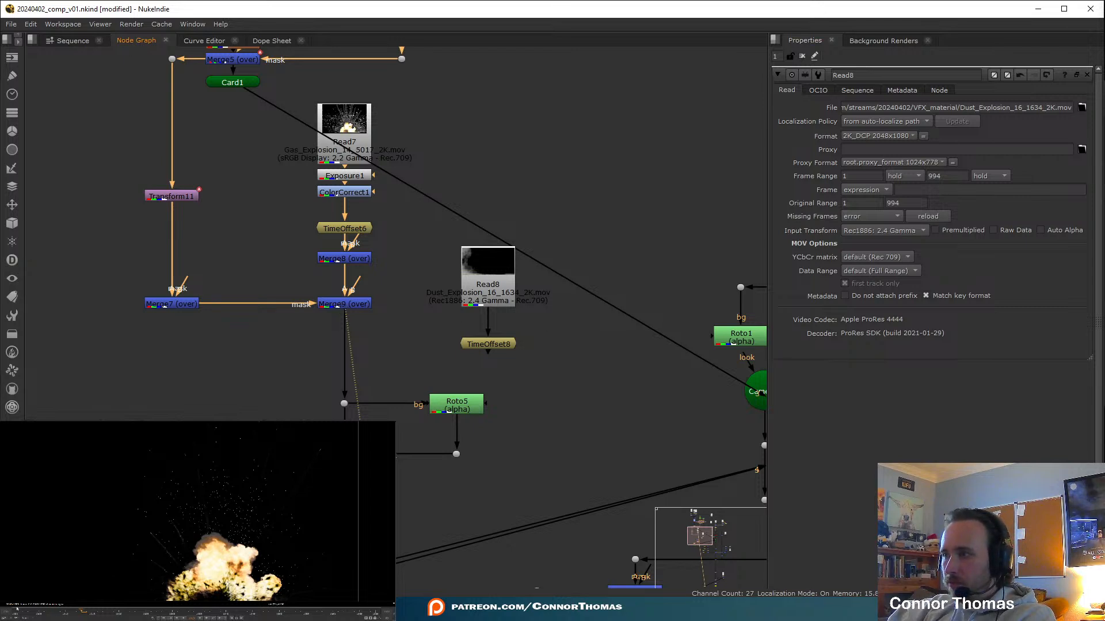
View TimeOffset8 and add a Reformat below it with the 2048x1350 output format
click(478, 344)
key(1)
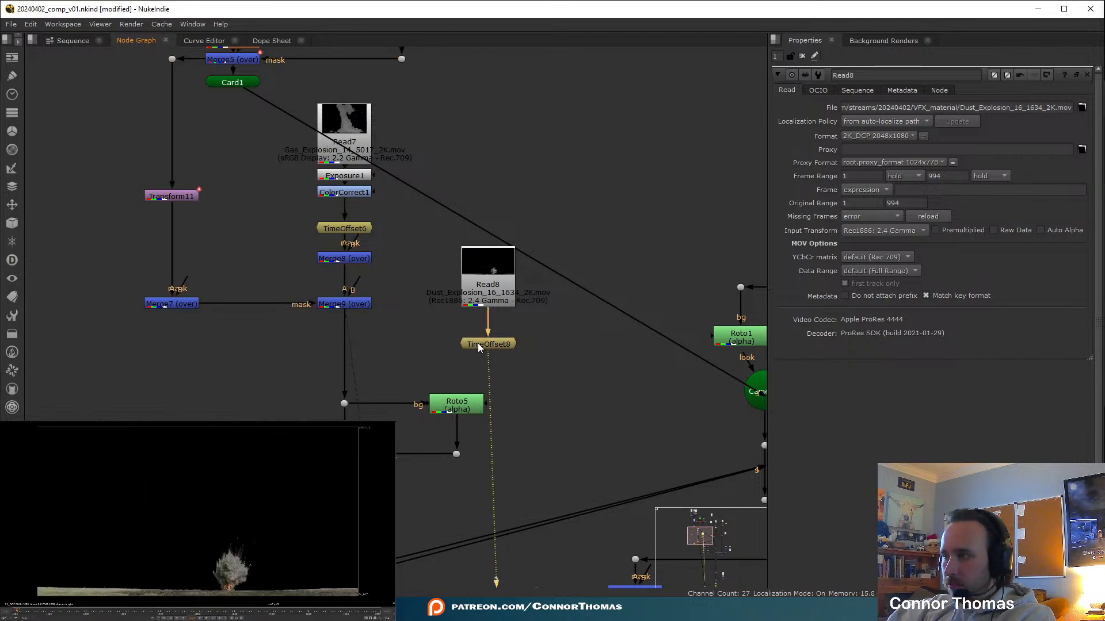
click(477, 344)
key(Tab)
text(ref)
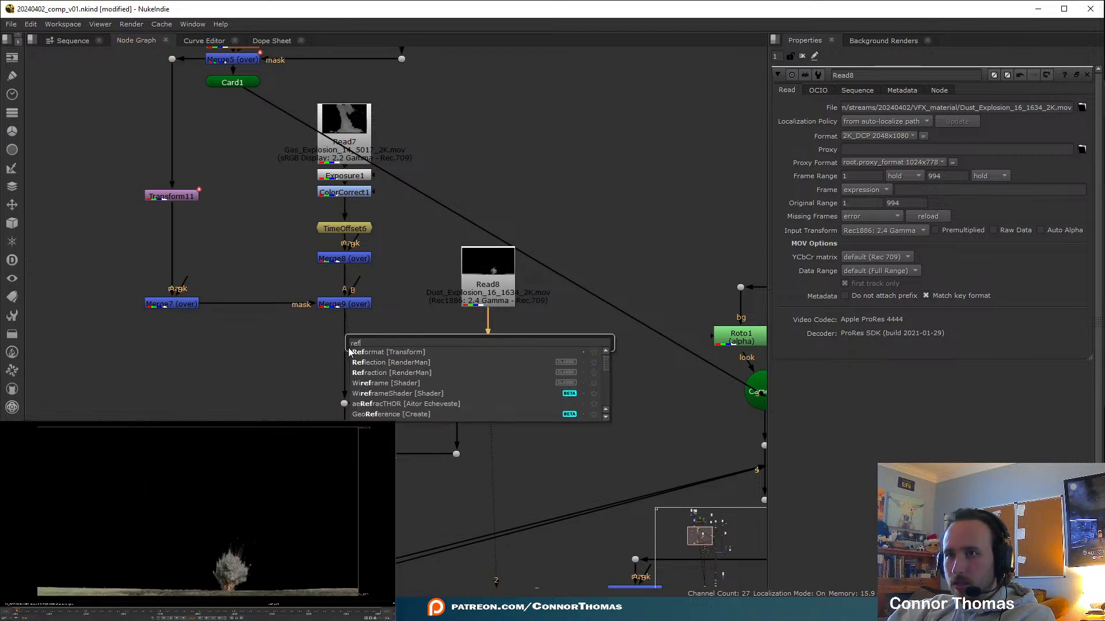
click(352, 351)
click(875, 122)
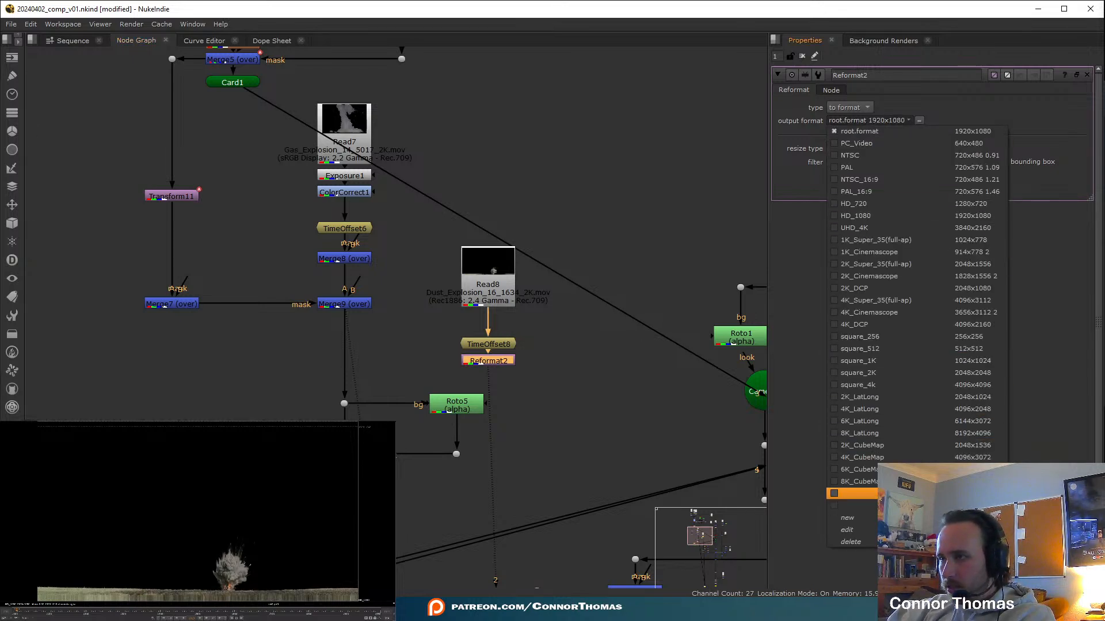
click(852, 505)
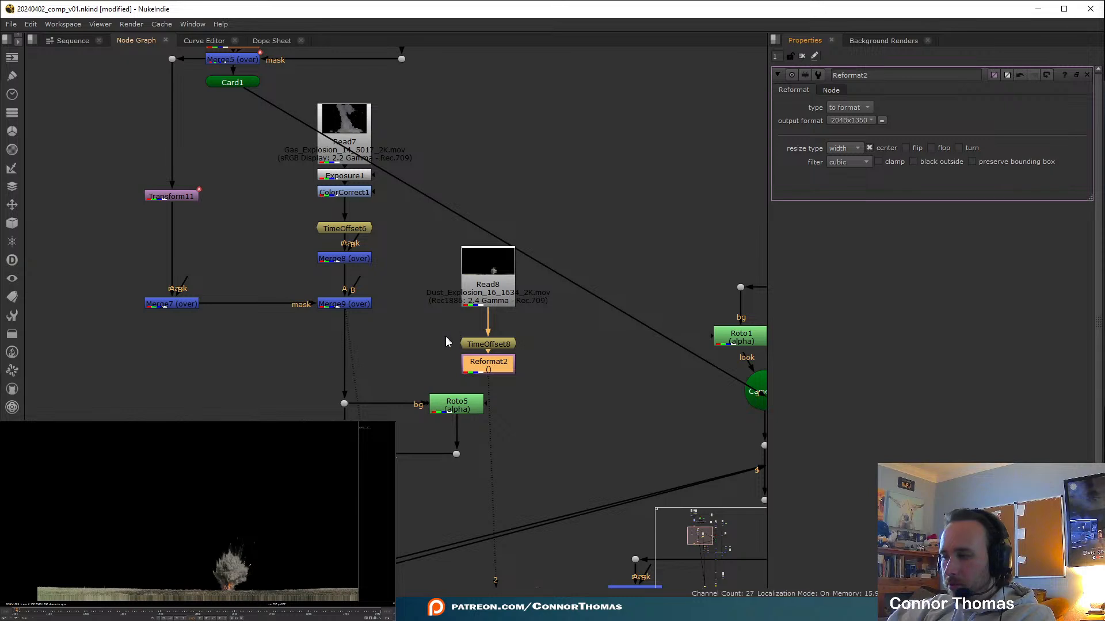
Set Reformat2's resize type to height, compare it disabled and enabled, and move TimeOffset8 up to leave a gap above it
click(539, 380)
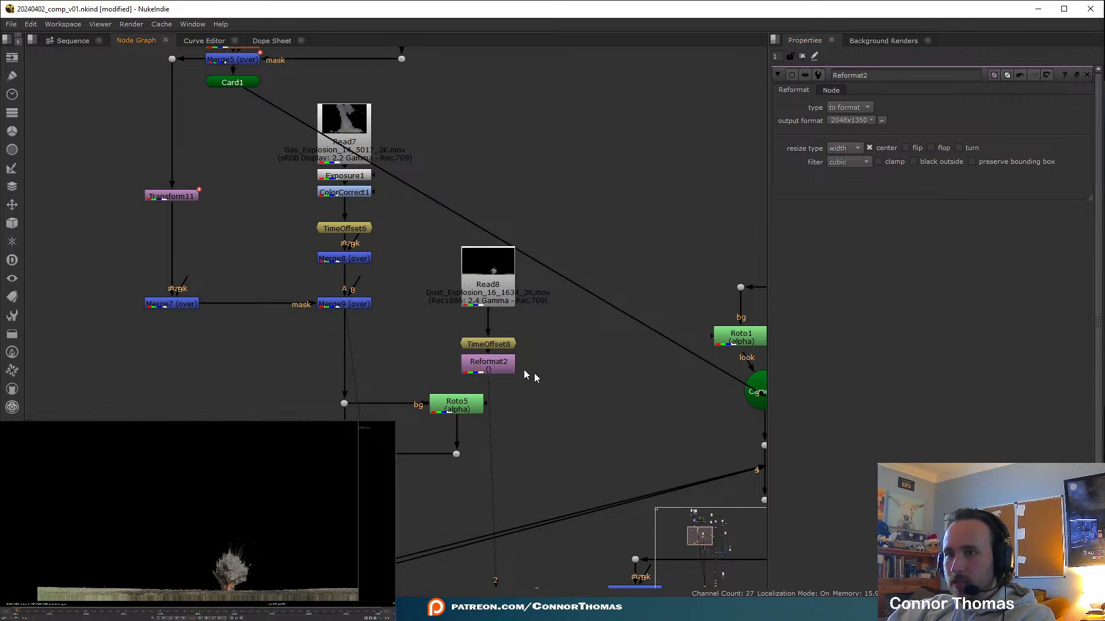
click(484, 363)
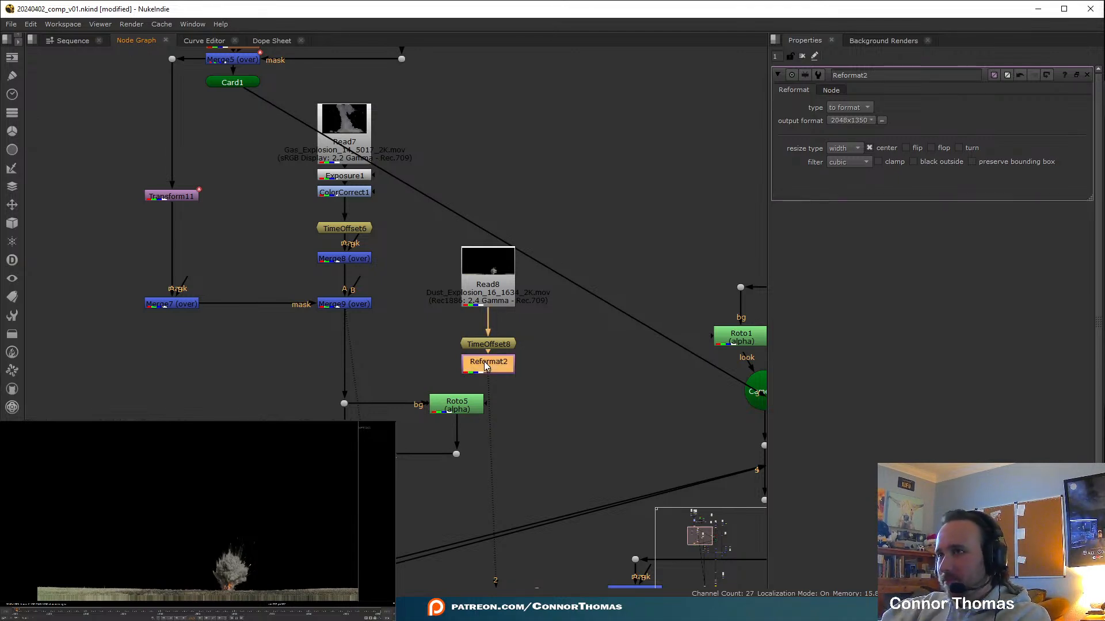
click(844, 149)
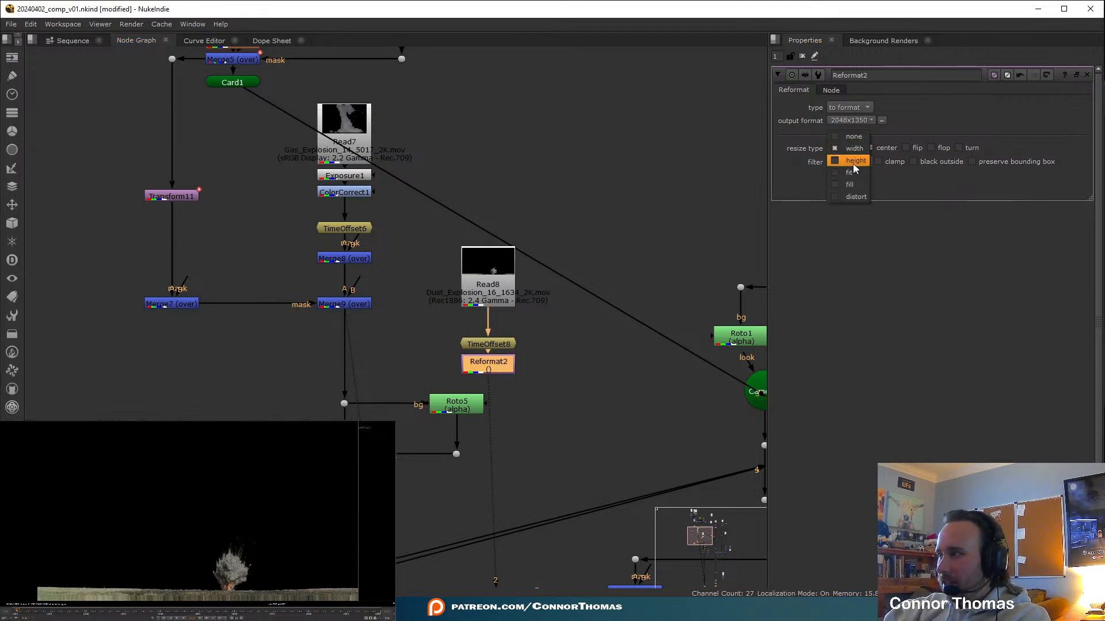
click(854, 164)
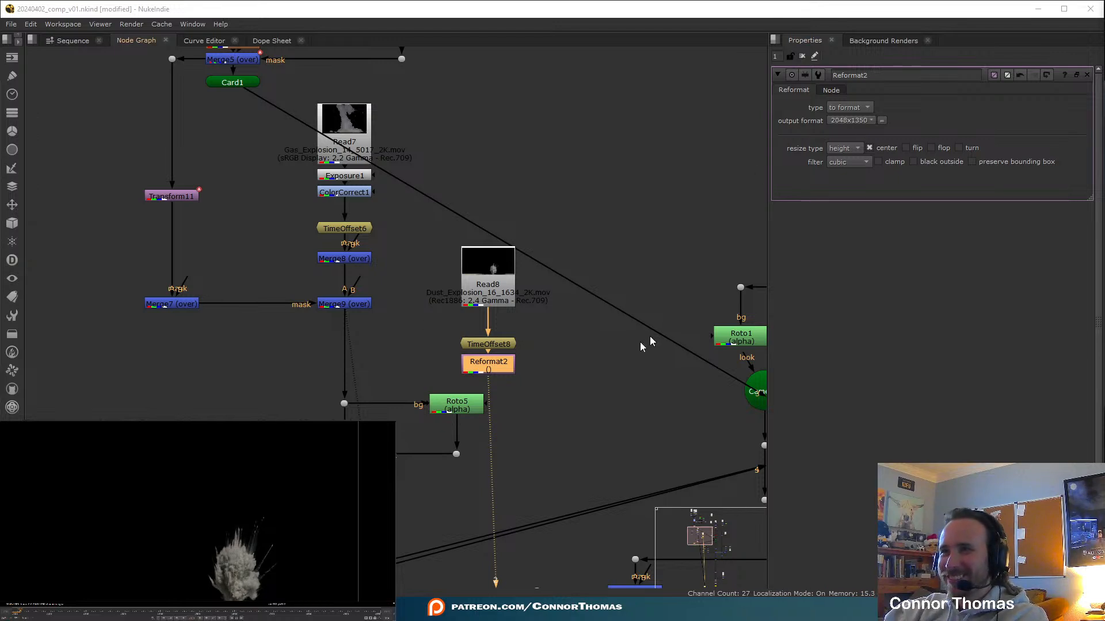
key(d)
key(d)
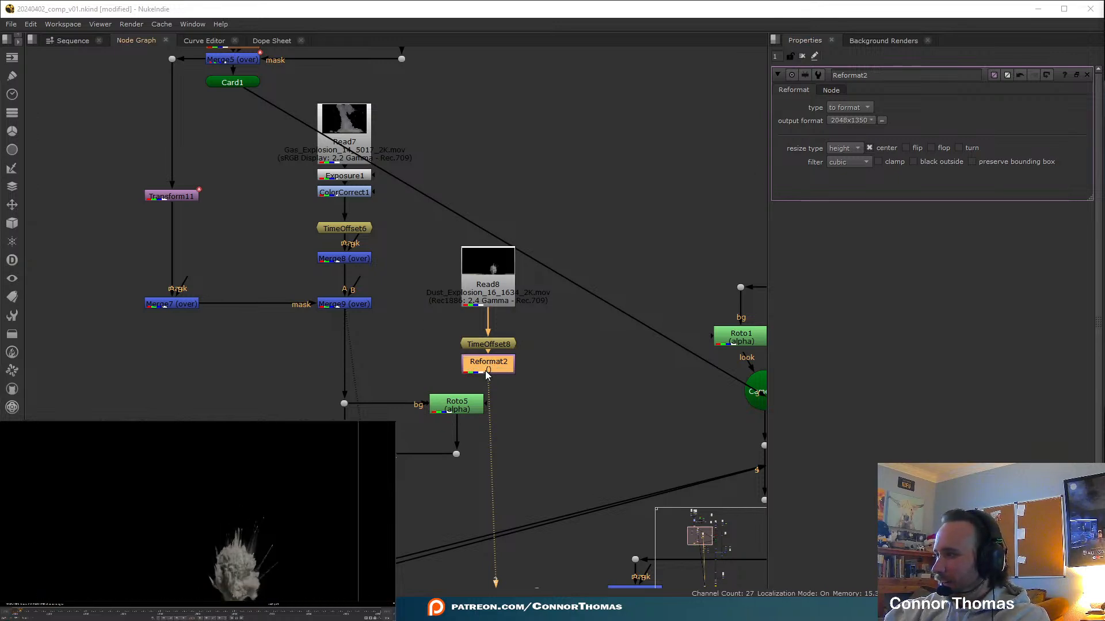
drag(499, 346, 498, 332)
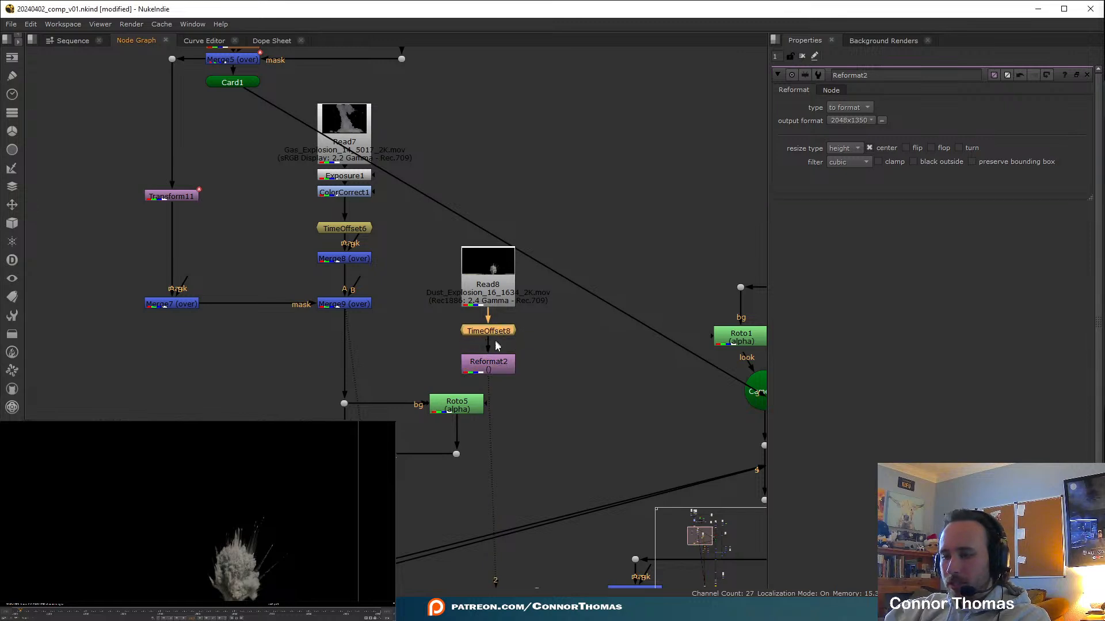
key(t)
drag(197, 511, 197, 504)
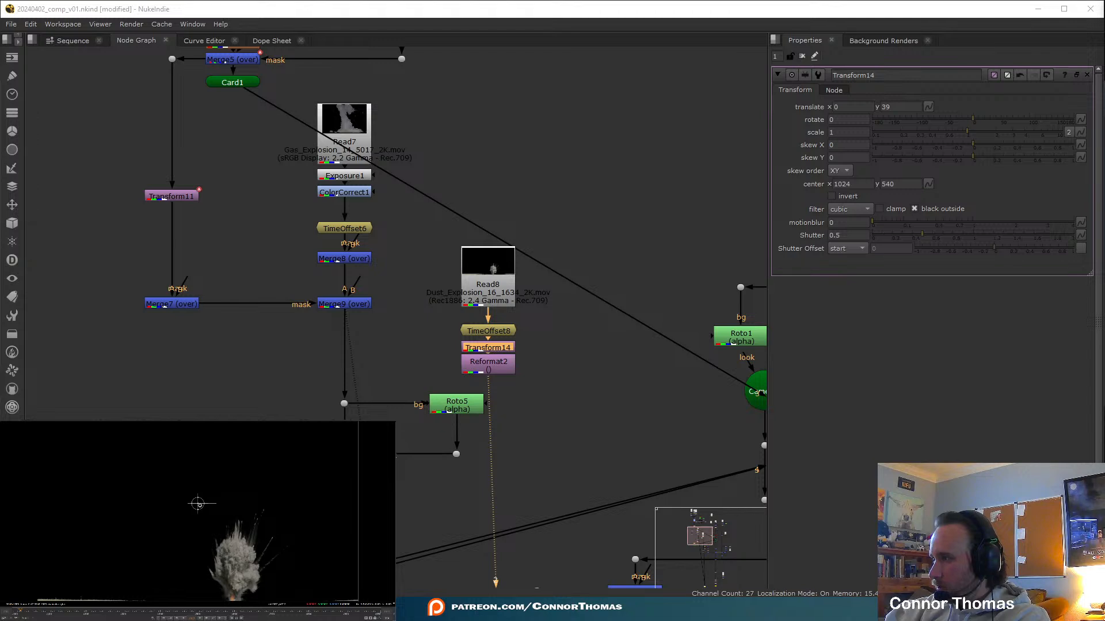
key(f)
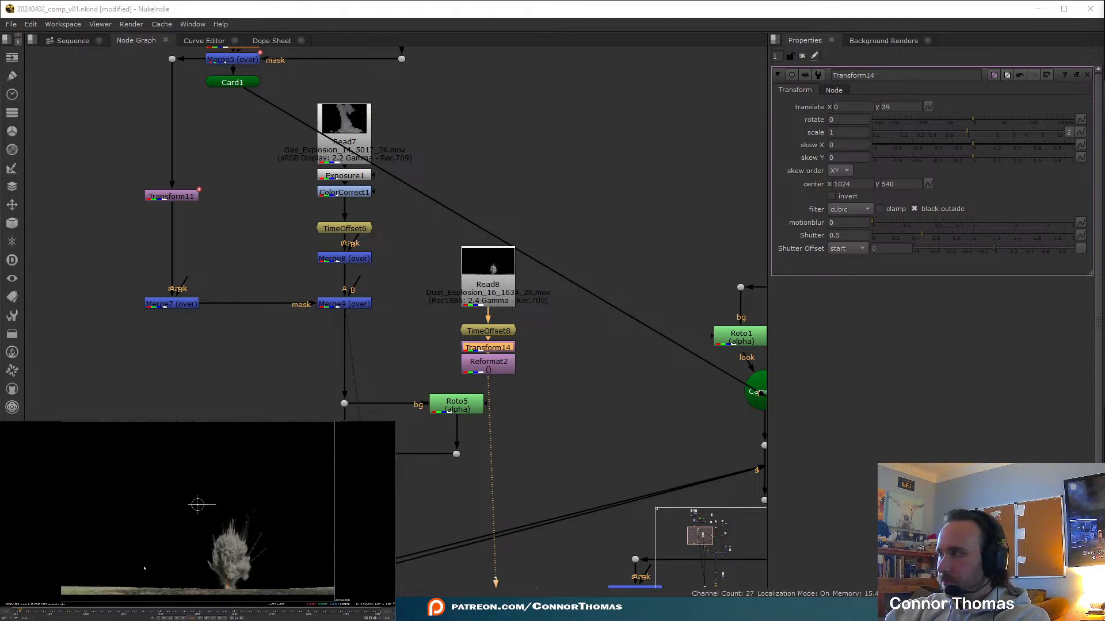
key(ctrl+z)
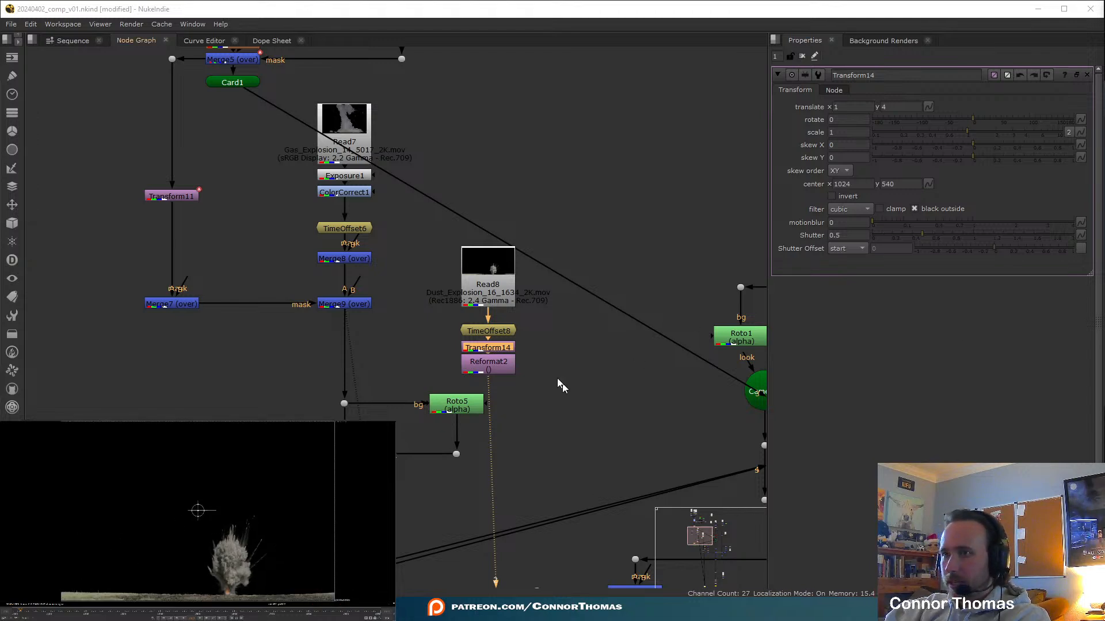
key(Delete)
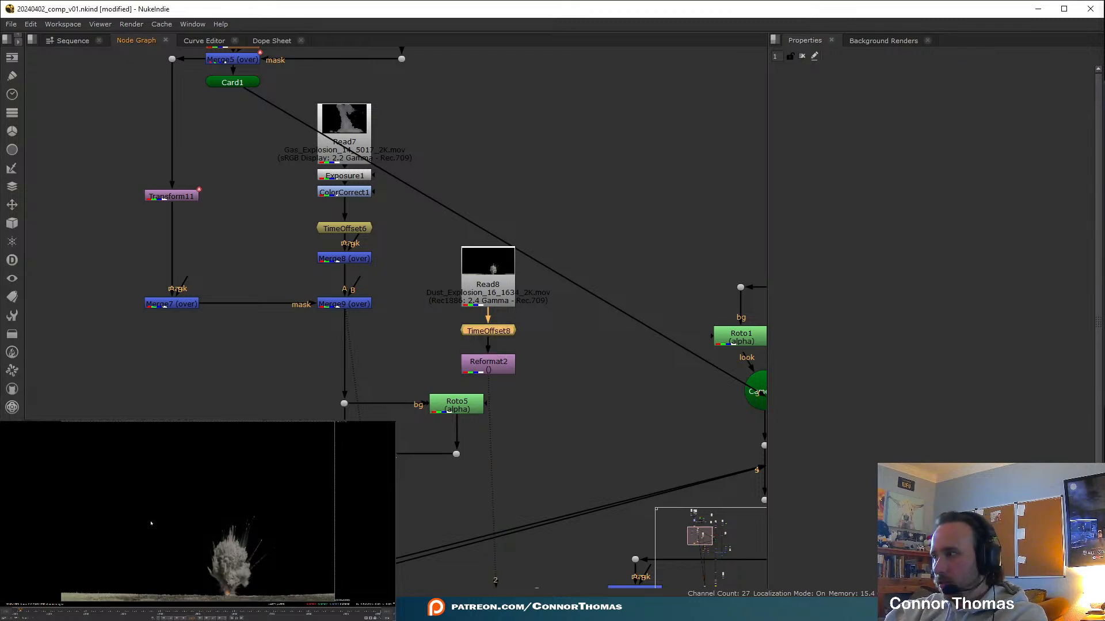
Merge Reformat2's dust explosion into the main branch between Merge9 and the Dot, swapping the inputs so the dust feeds B
scroll(146, 523, up, 2)
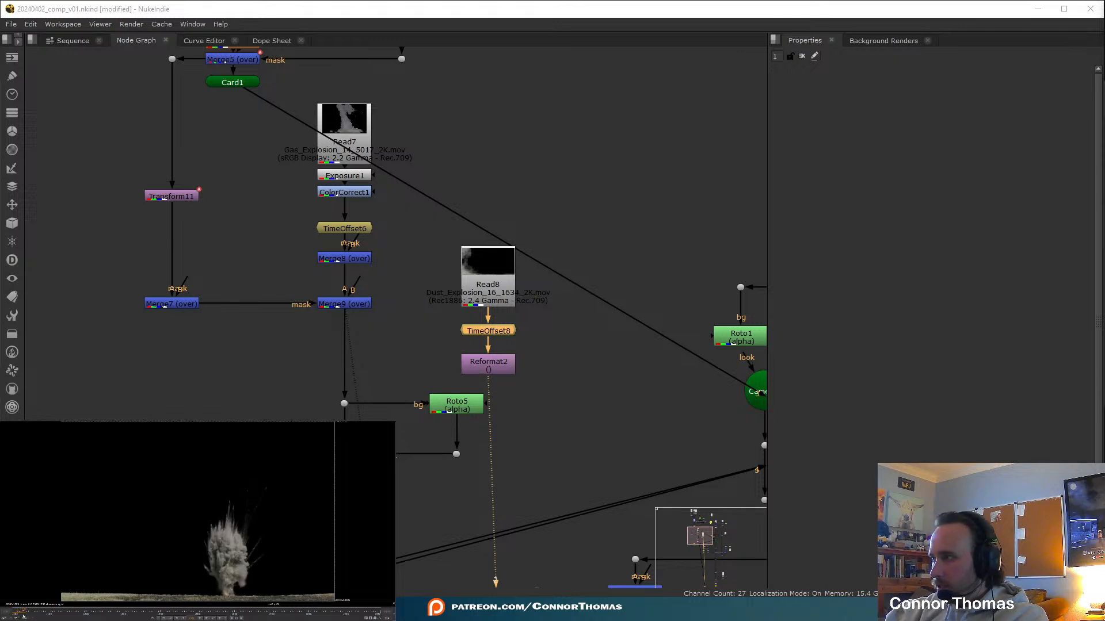
click(479, 366)
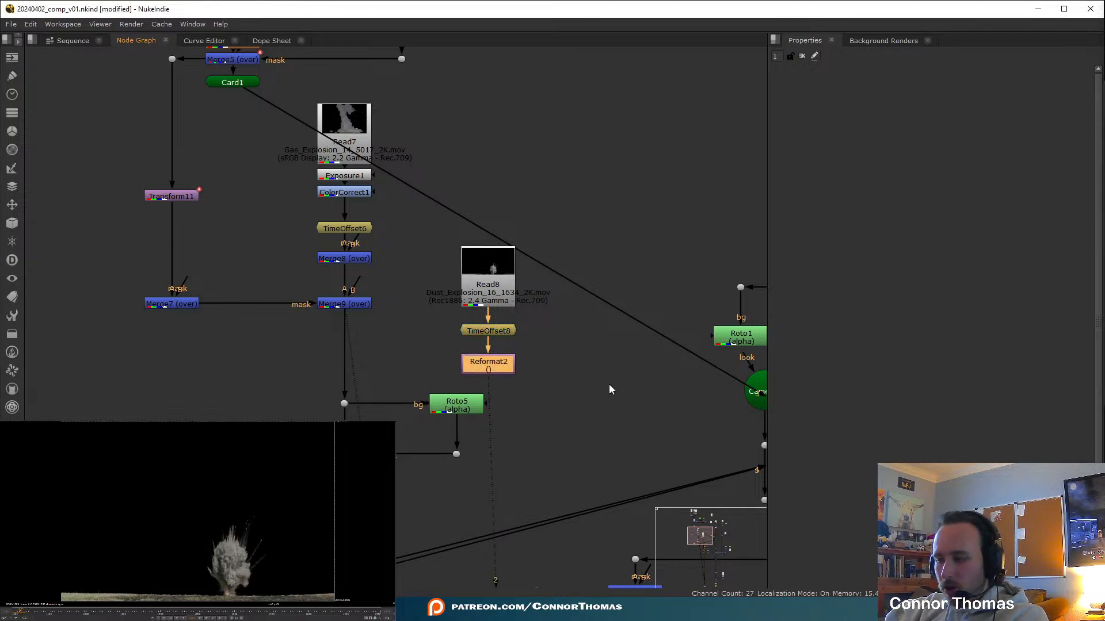
key(m)
drag(563, 368, 346, 371)
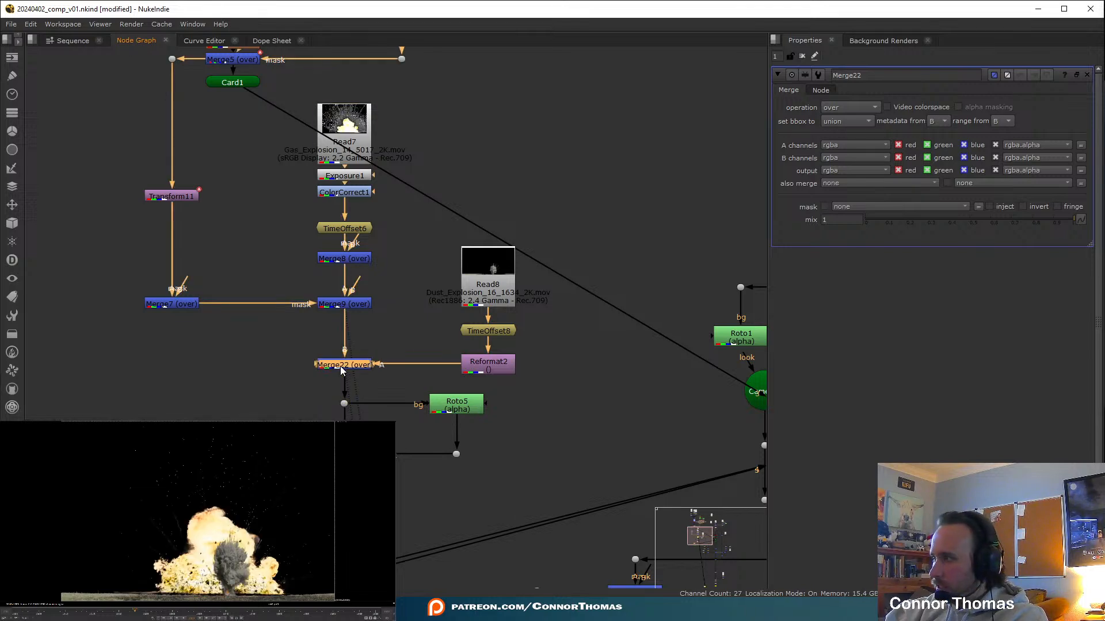
key(shift+x)
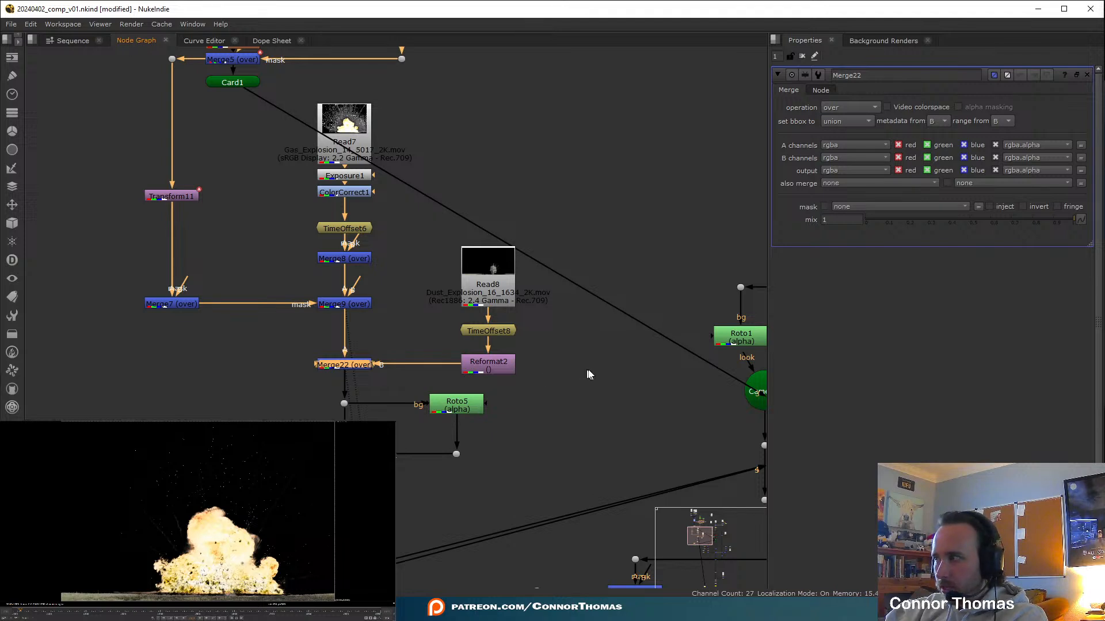
click(16, 614)
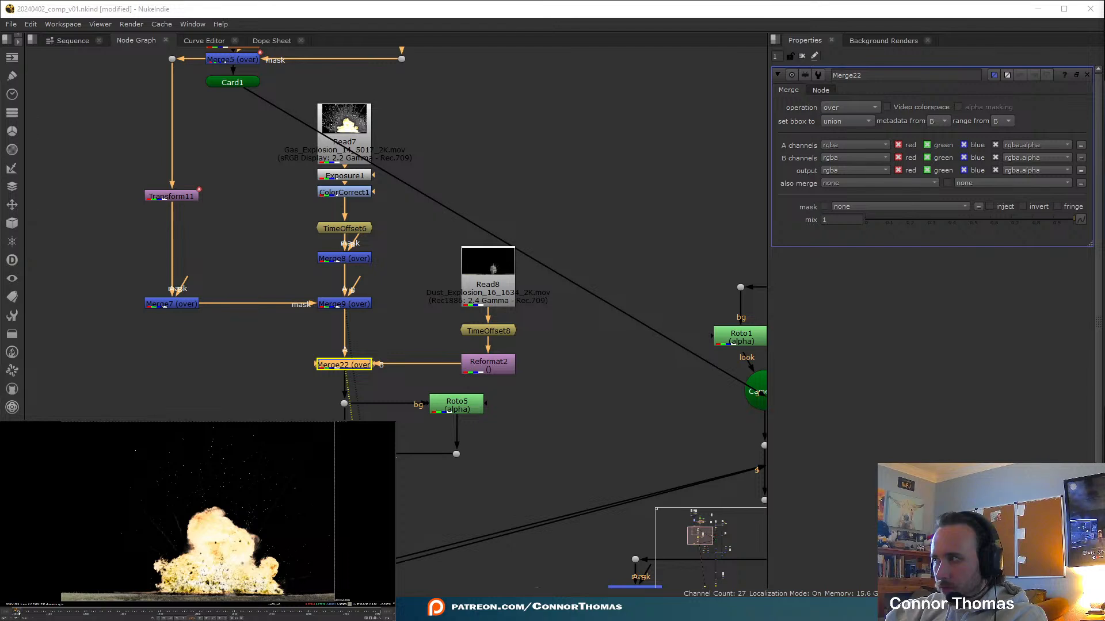
Insert a Transform between TimeOffset8 and Reformat2 with scale 1.36 and translate x -206, y 265 to align the dust with the fire
click(523, 389)
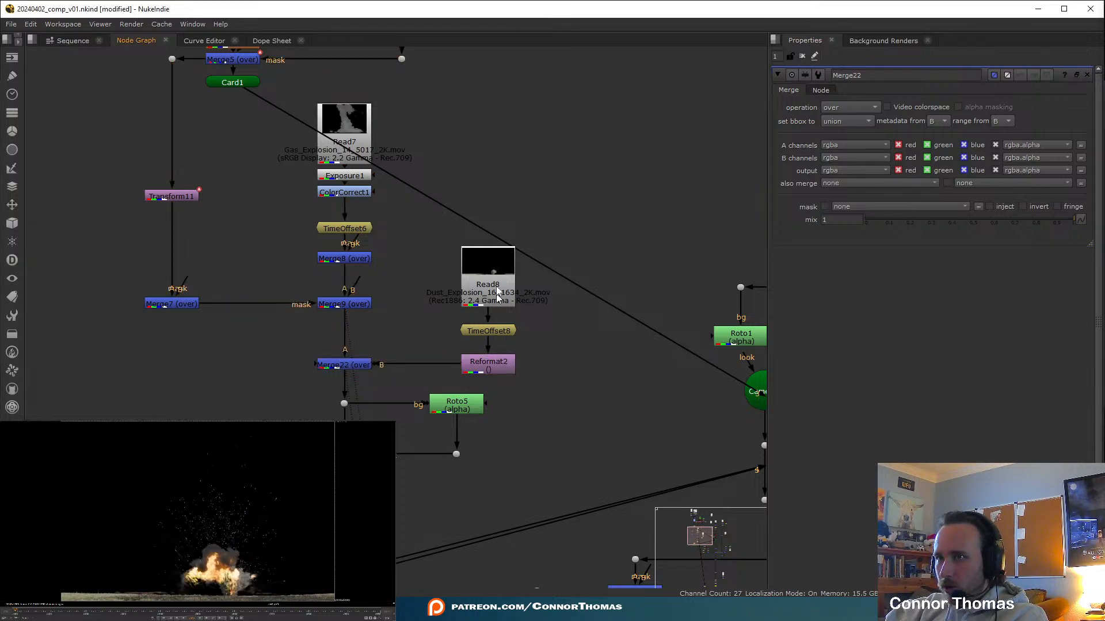
drag(417, 219, 588, 365)
drag(501, 323, 501, 294)
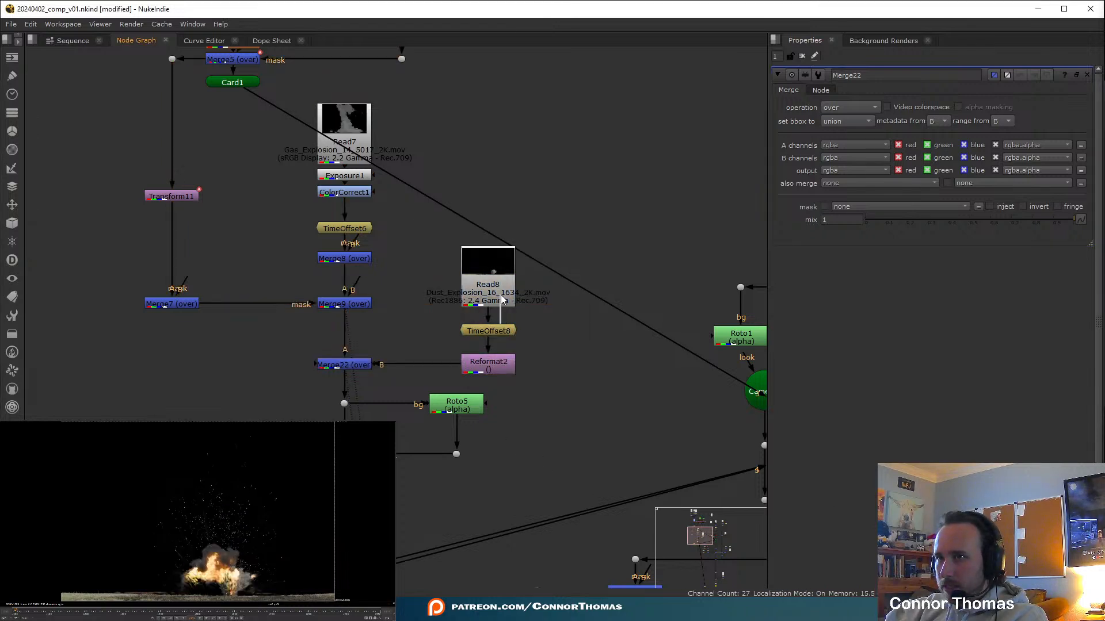
key(t)
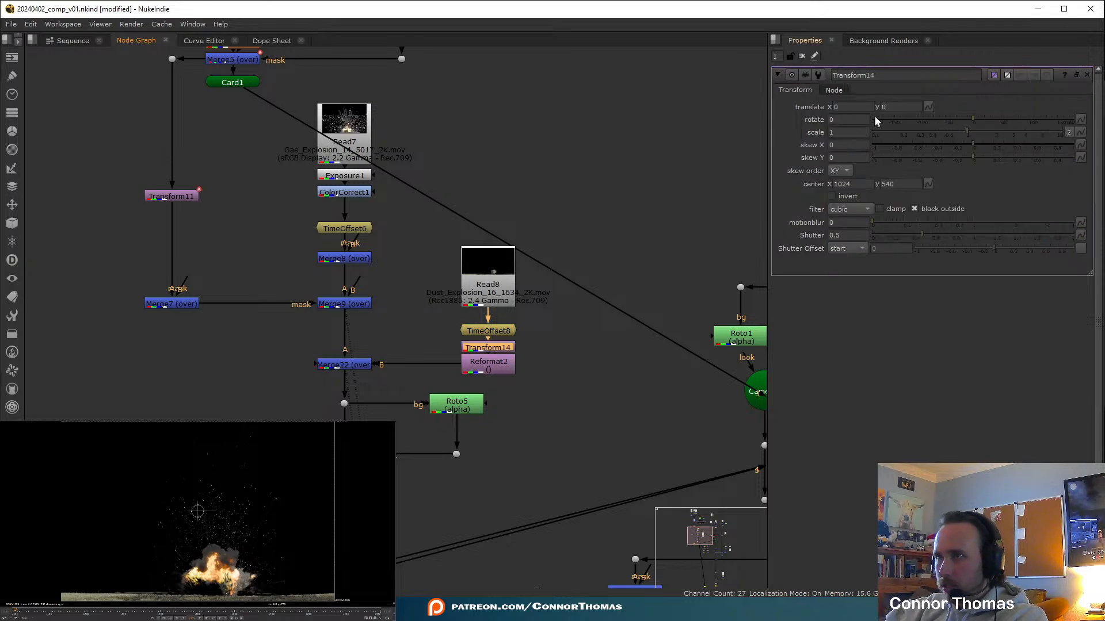
click(979, 132)
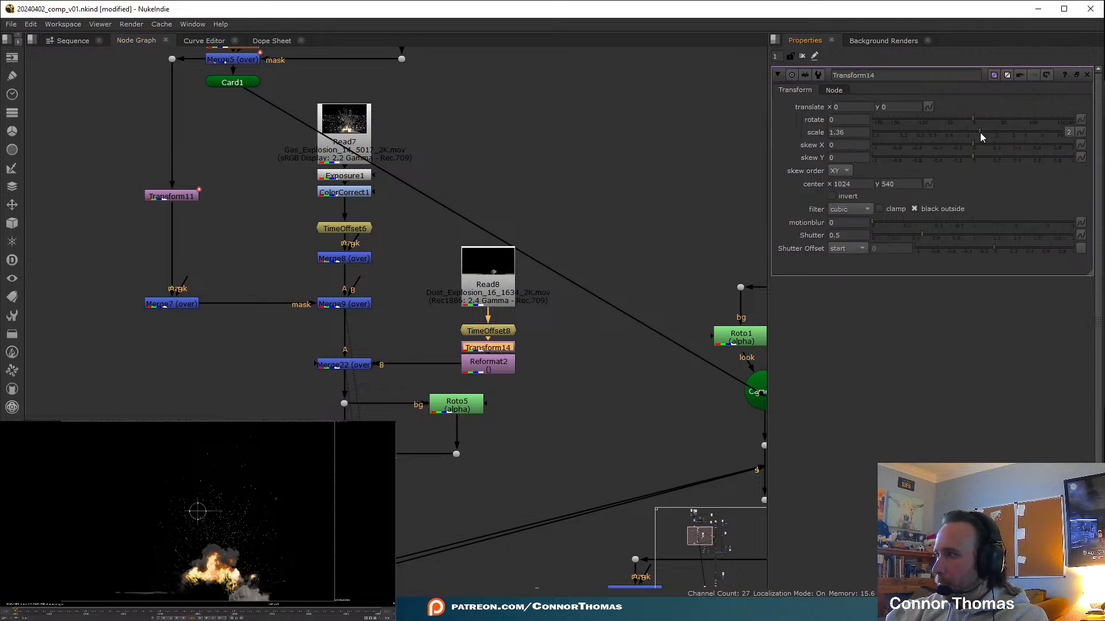
drag(197, 511, 164, 467)
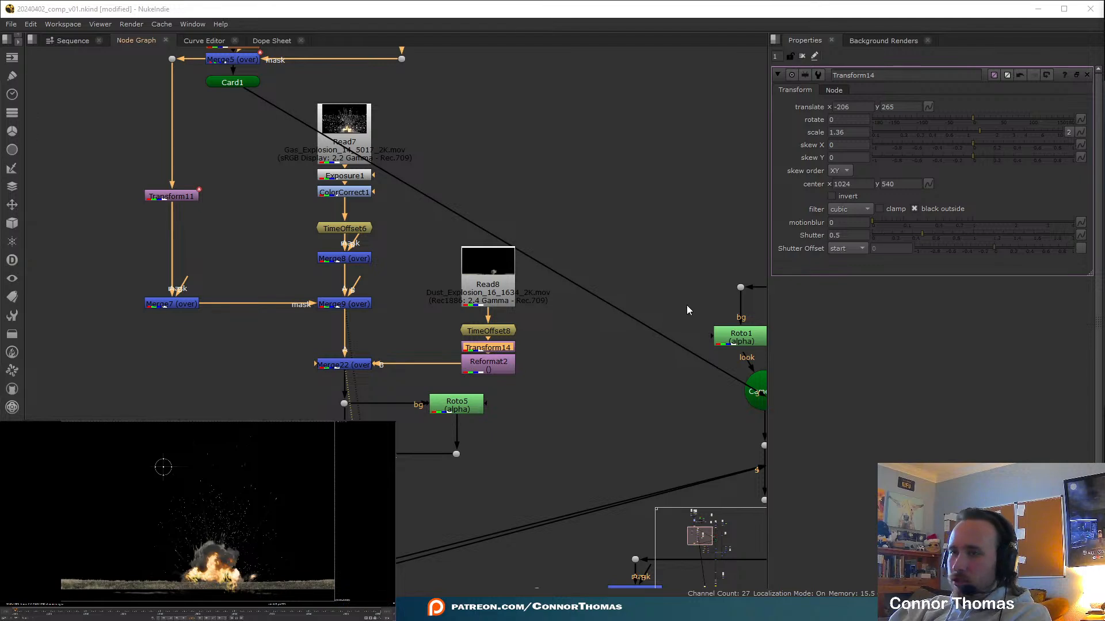
View the dust branch alone, raise Read8, insert a Merge (over) beneath it, and create a Roto beside that merge
drag(488, 372, 496, 582)
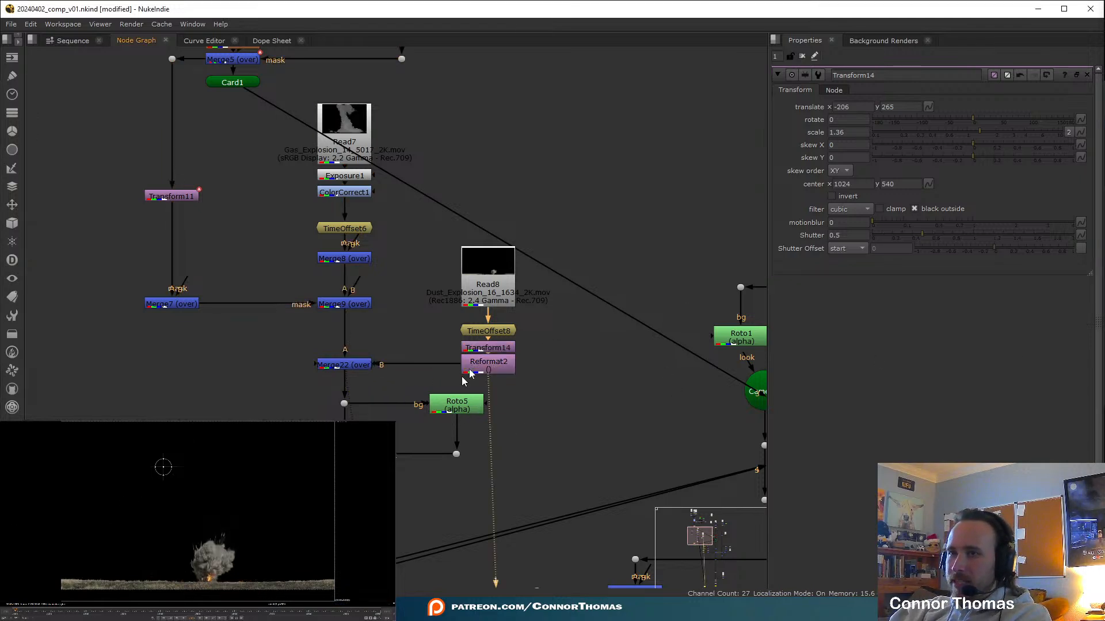
drag(486, 296, 486, 256)
key(m)
click(616, 250)
key(o)
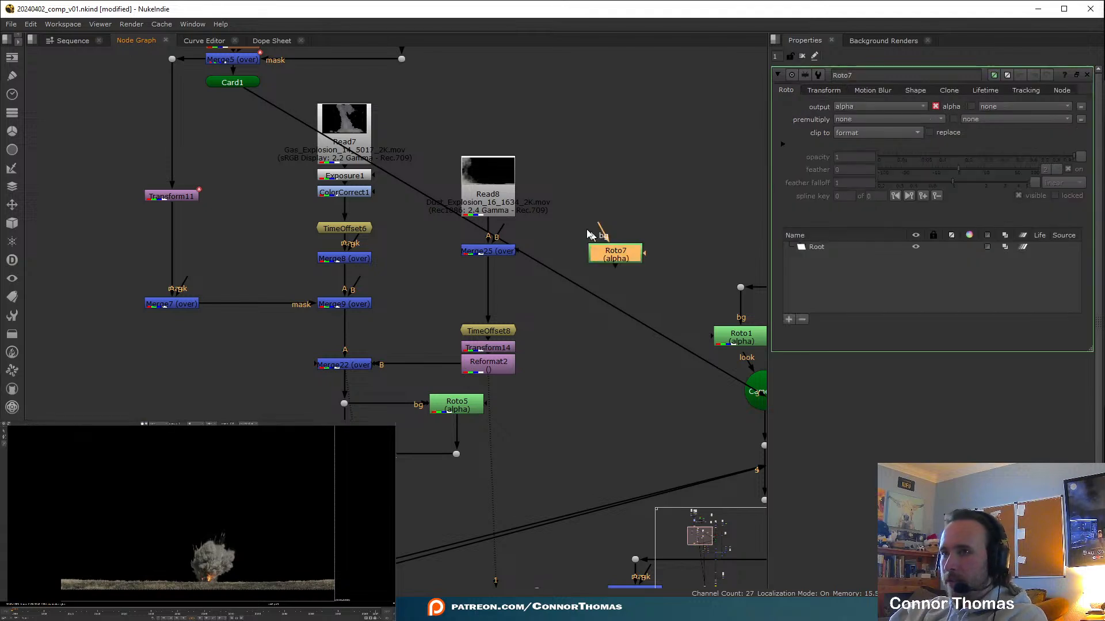
Feed Read8 into Roto7's bg and Roto7 into Merge25's mask, then move TimeOffset8 up between Read8 and Merge25
drag(599, 222, 501, 188)
drag(523, 251, 589, 260)
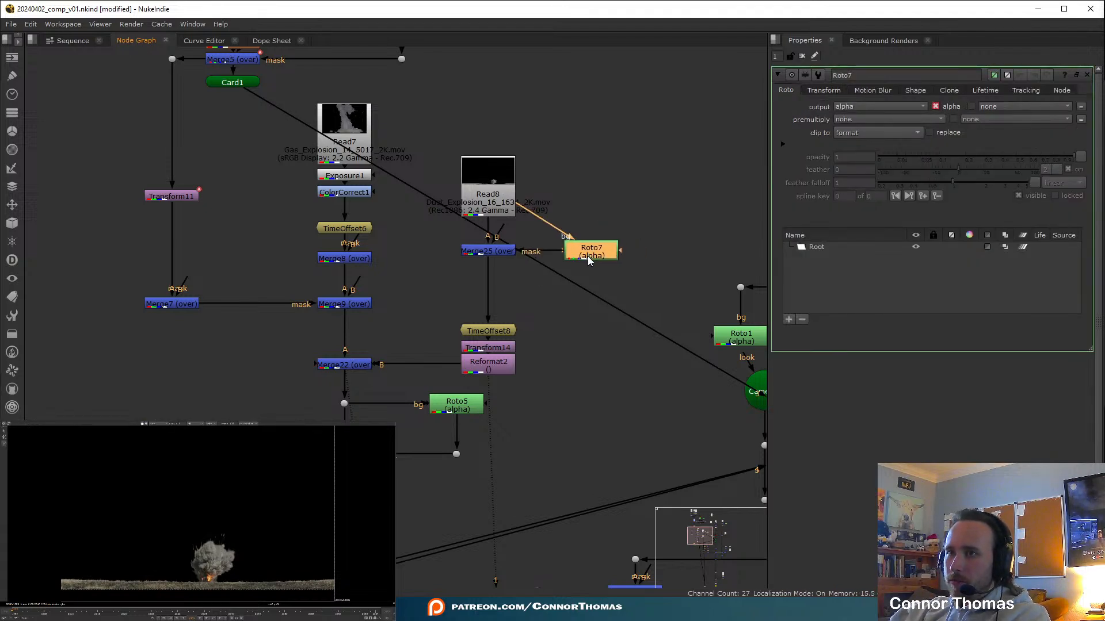
click(489, 255)
key(1)
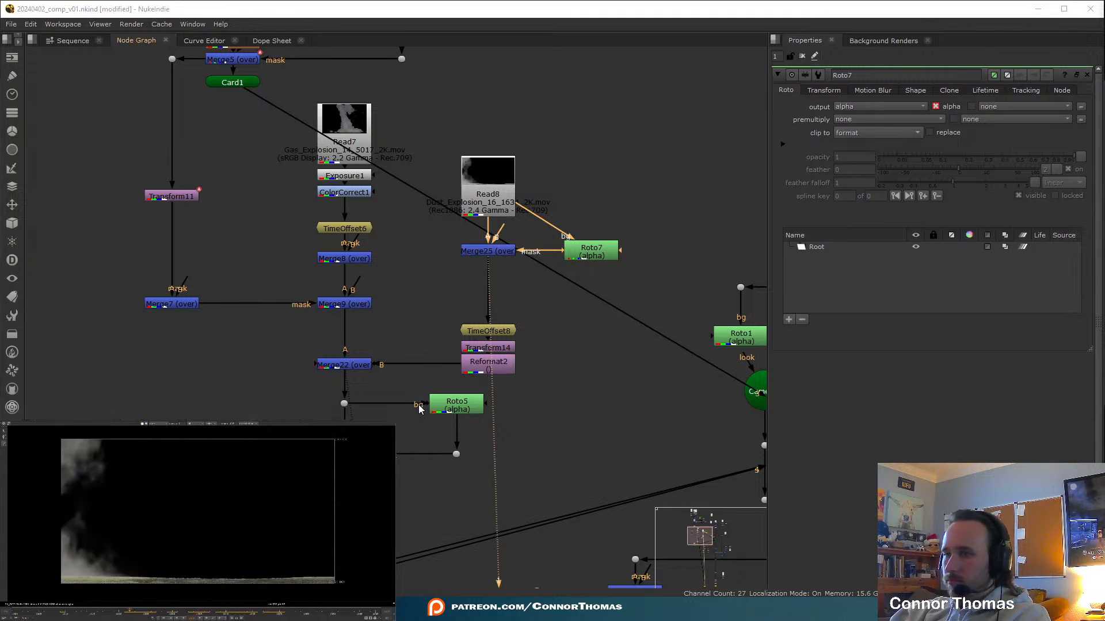
drag(506, 334, 472, 234)
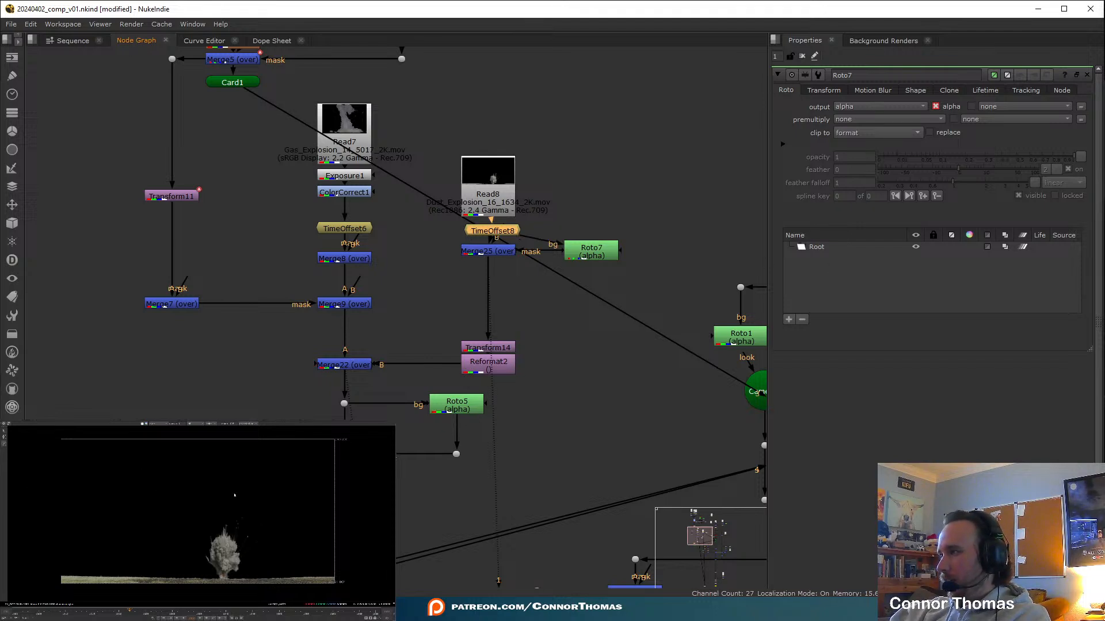
Draw a closed Bezier in Roto7 around the dust explosion above the ground, set premultiply to rgba, and close the node's properties
click(222, 577)
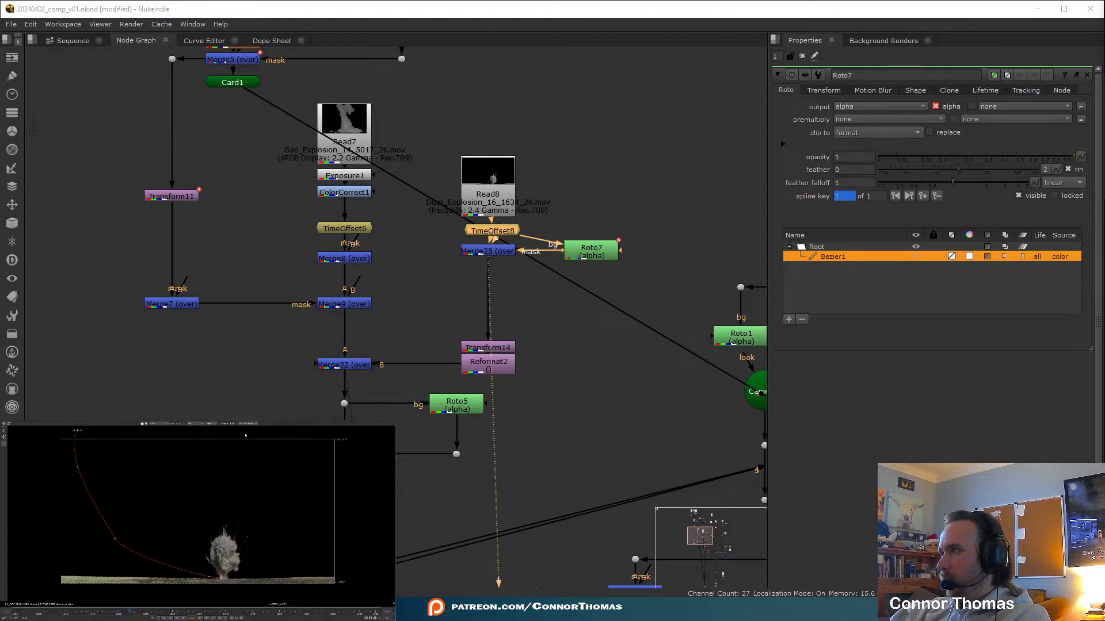
click(357, 436)
click(346, 490)
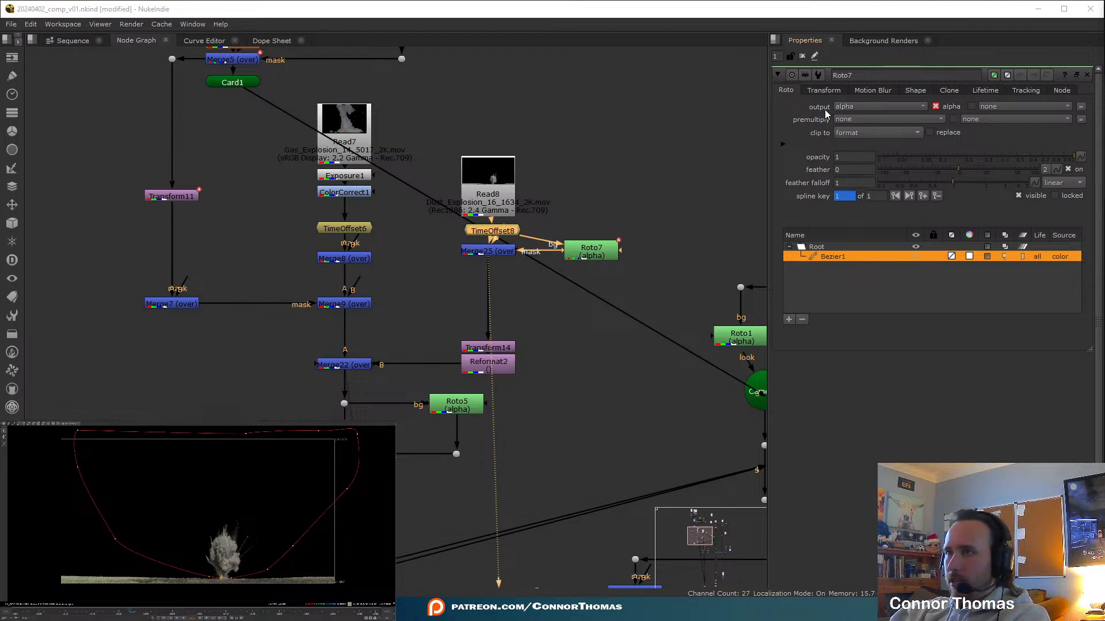
click(854, 122)
click(859, 158)
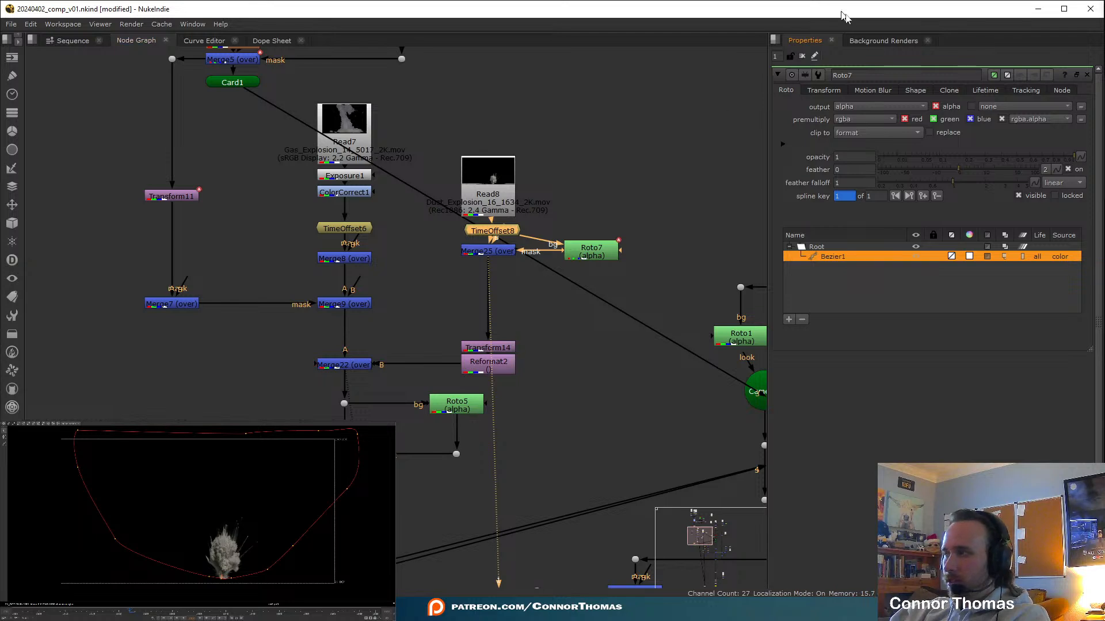
click(801, 57)
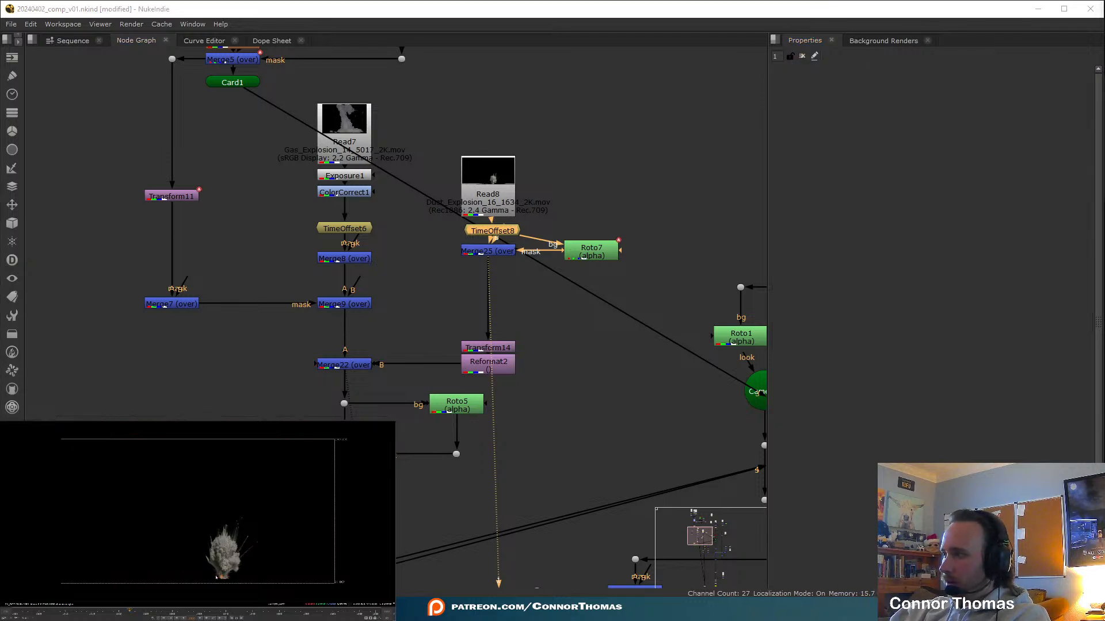
Move Transform14 up to sit between Merge25 and Reformat2, and view the fire and dust combination at Merge22
click(482, 367)
drag(485, 347, 481, 311)
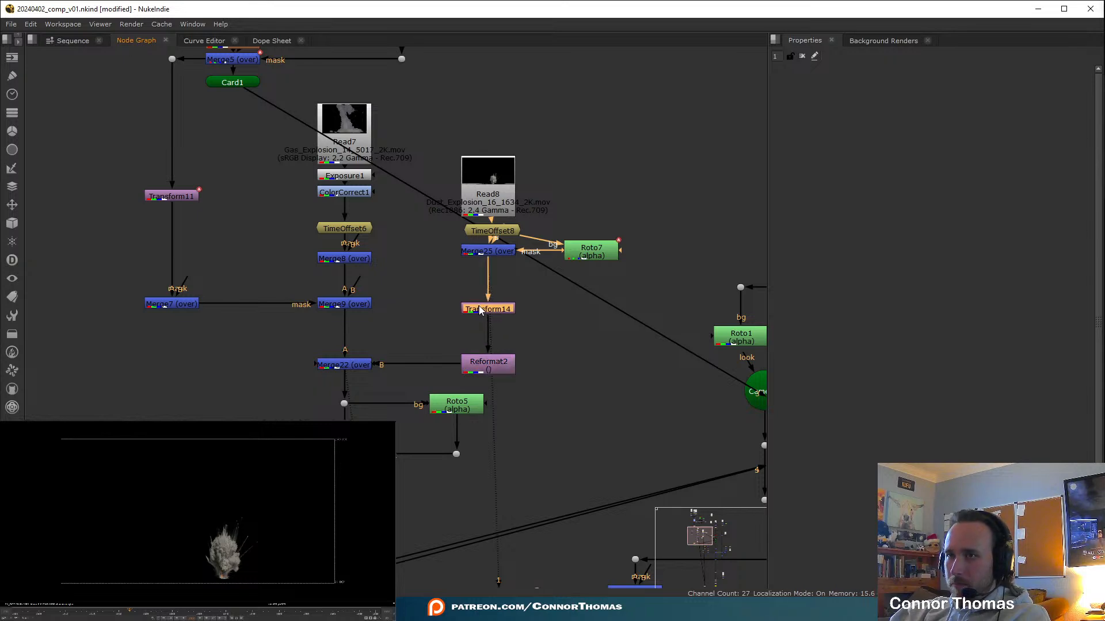
click(360, 366)
key(1)
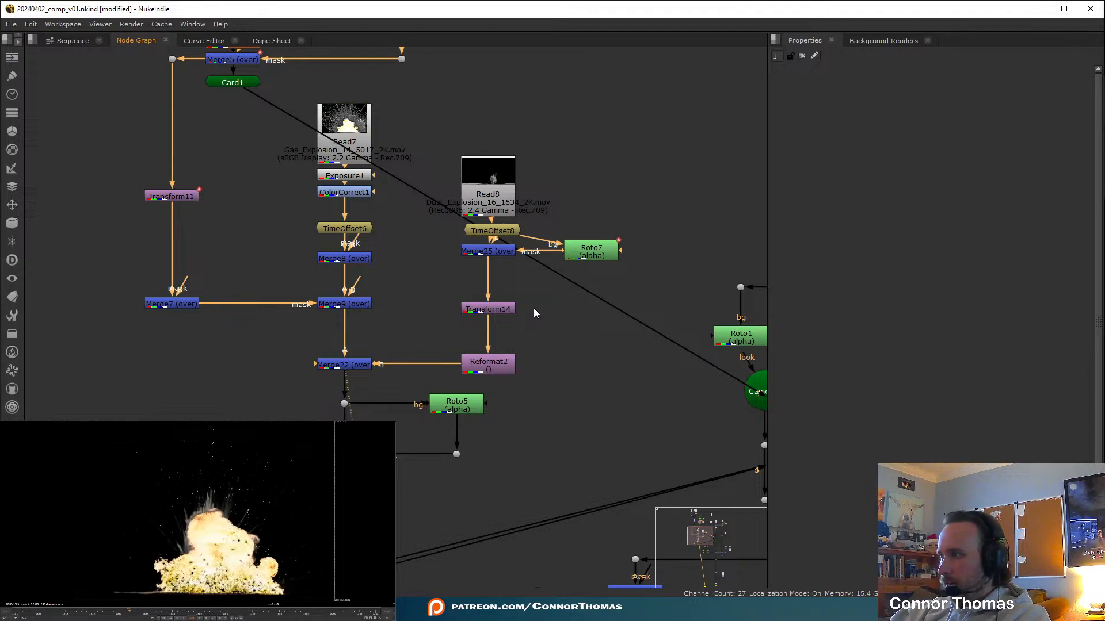
Try stepping TimeOffset8's time offset down frame by frame to start the dust earlier, and restore it to 999
double_click(496, 231)
click(856, 107)
key(Down)
key(Down)
key(Down)
key(Down)
key(Down)
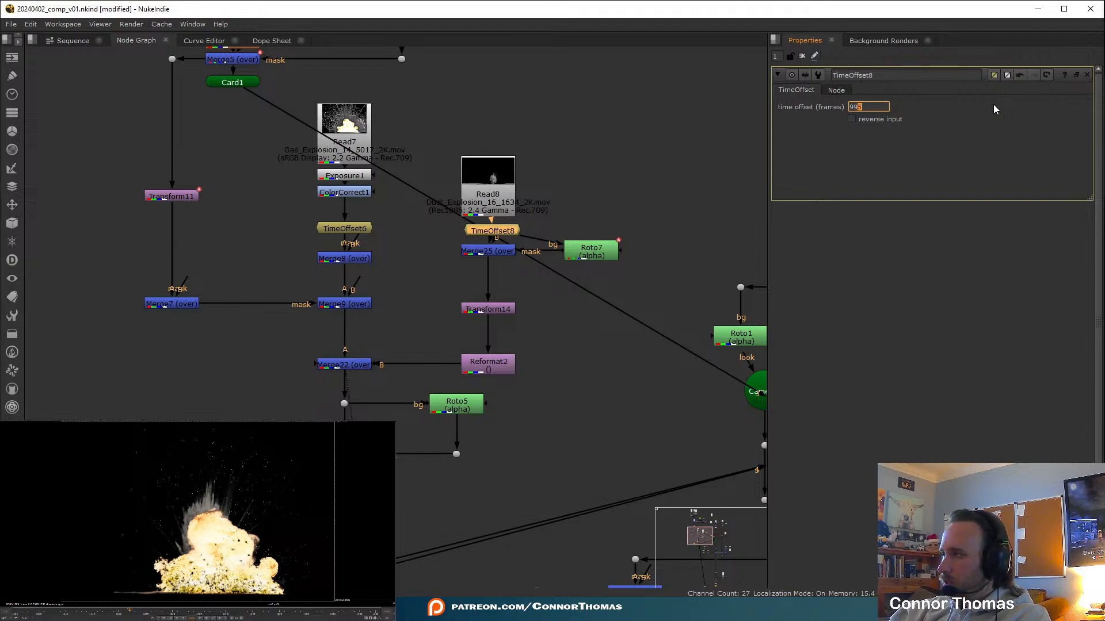
key(Down)
key(Down)
key(Down)
key(Down)
key(Down)
key(Down)
key(Down)
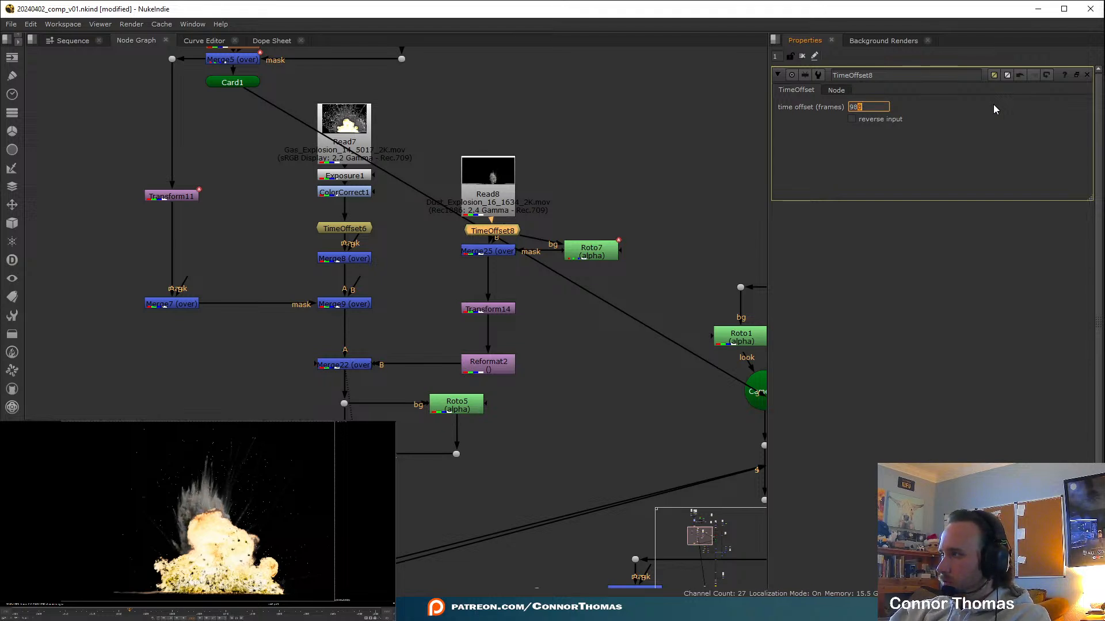
key(Down)
key(Down)
key(Down)
key(Down)
key(Down)
key(Down)
key(Down)
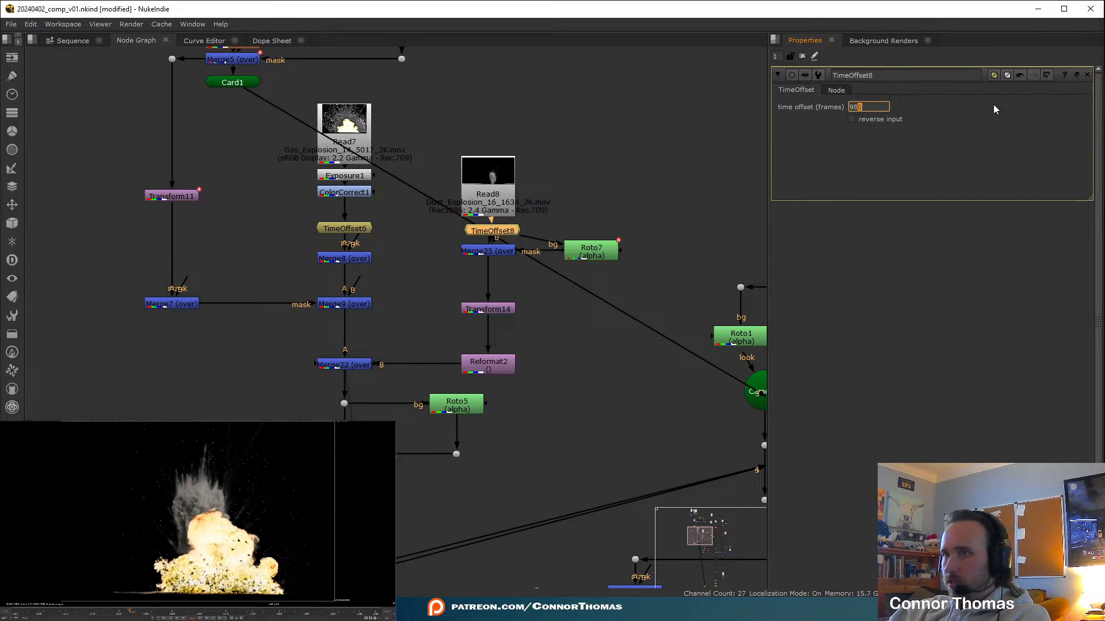
key(ctrl+z)
click(619, 264)
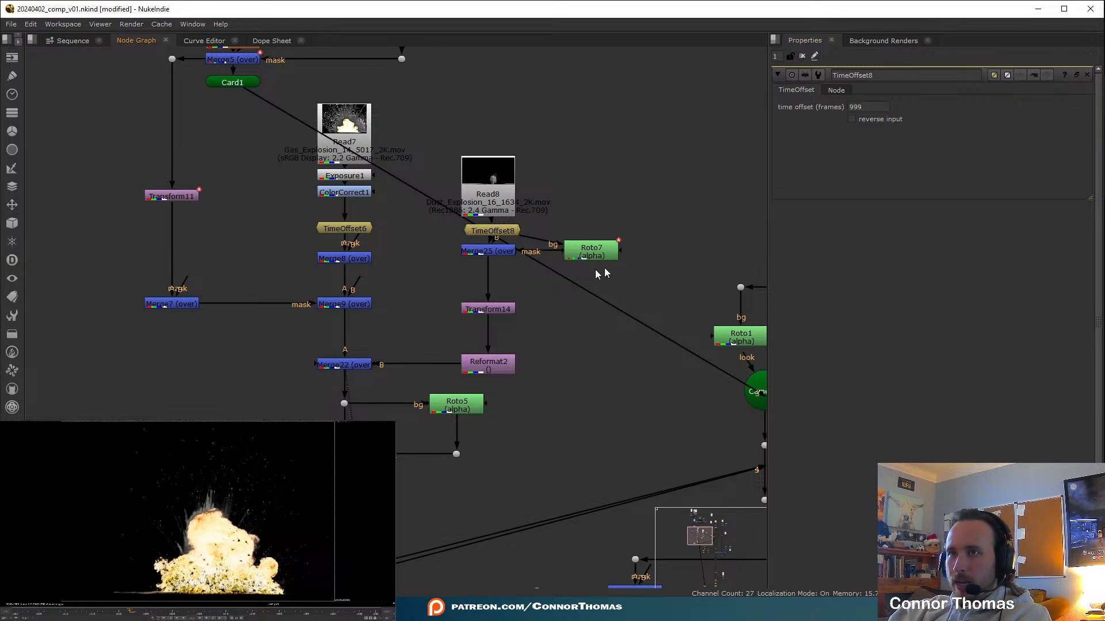
Enlarge the dust with Transform14 at scale 3.7 and translate x -600, y 1372, and check it at earlier frames
double_click(502, 309)
drag(984, 132, 1021, 122)
drag(163, 467, 101, 436)
scroll(140, 502, down, 5)
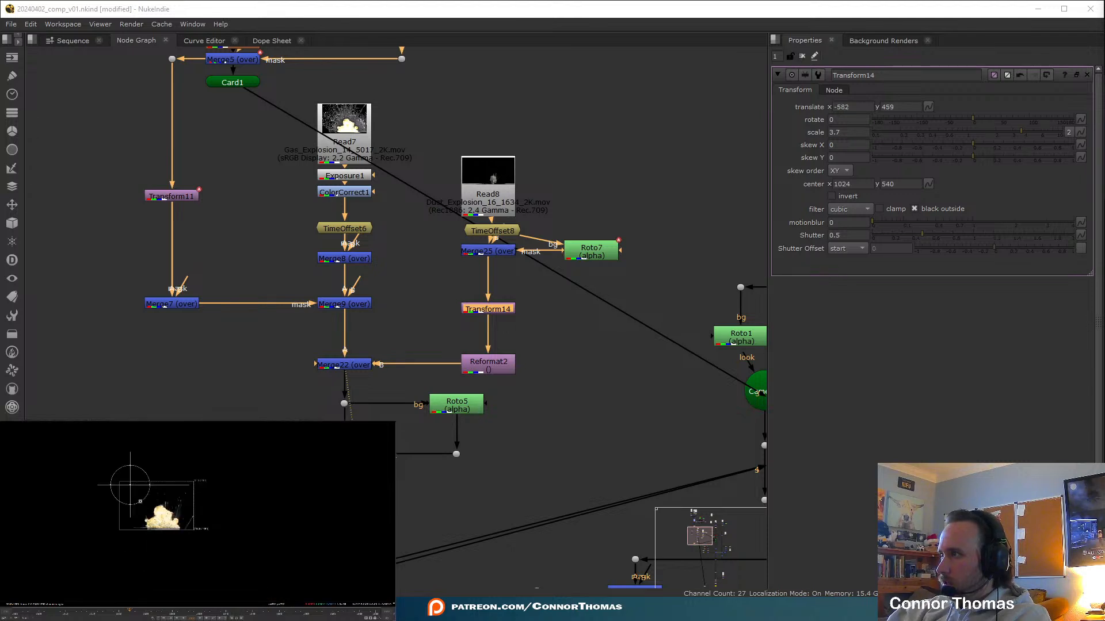
drag(130, 484, 128, 443)
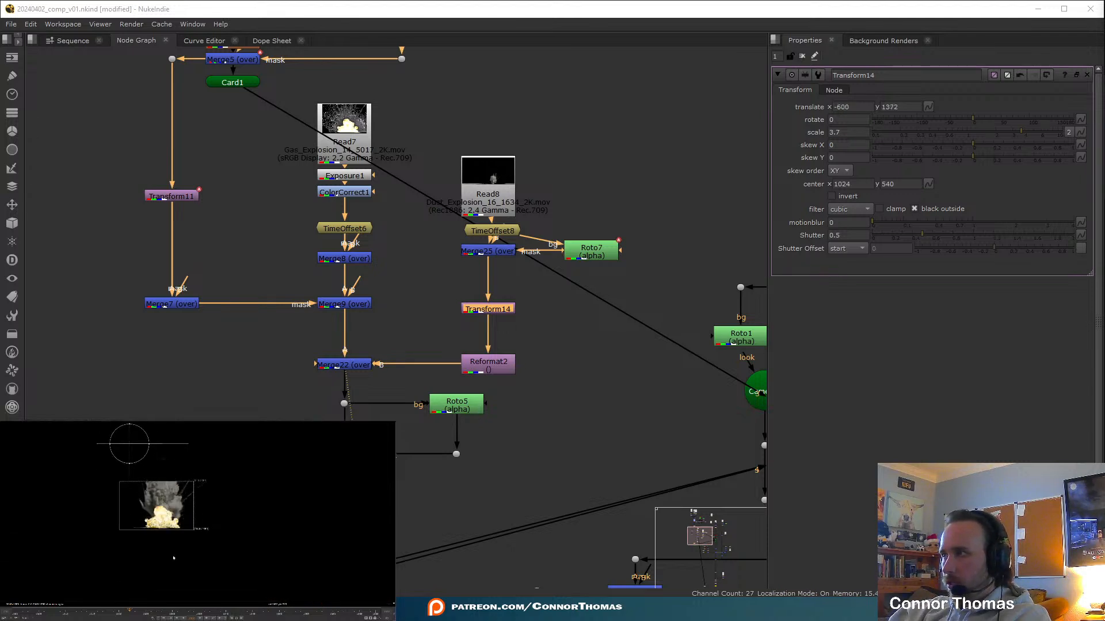
scroll(157, 528, up, 2)
click(95, 613)
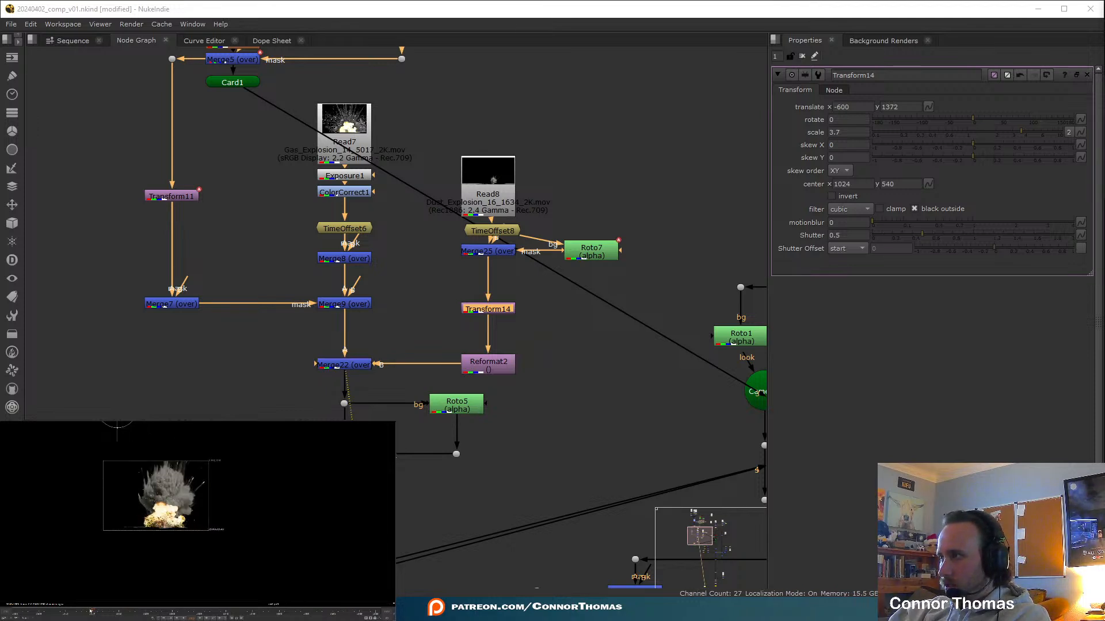
click(67, 611)
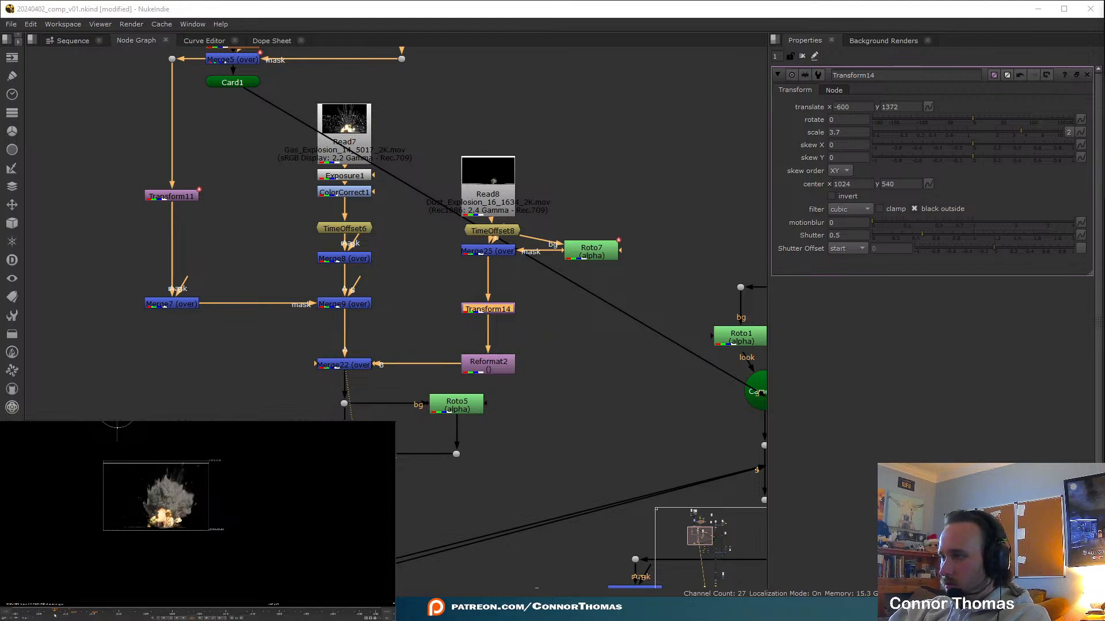
scroll(160, 541, up, 3)
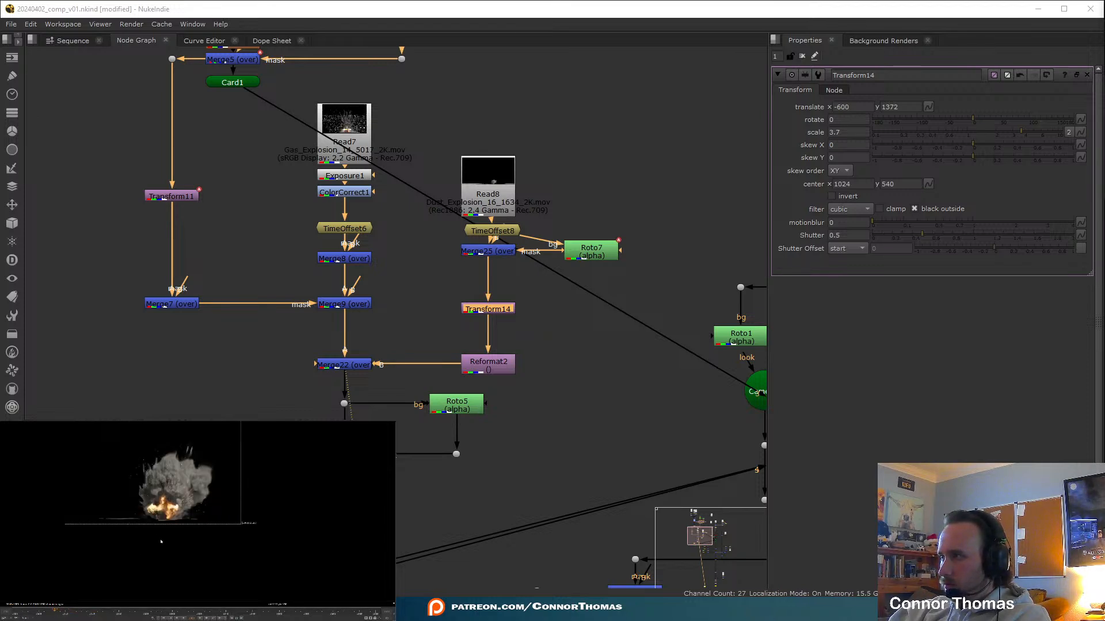
scroll(160, 540, up, 2)
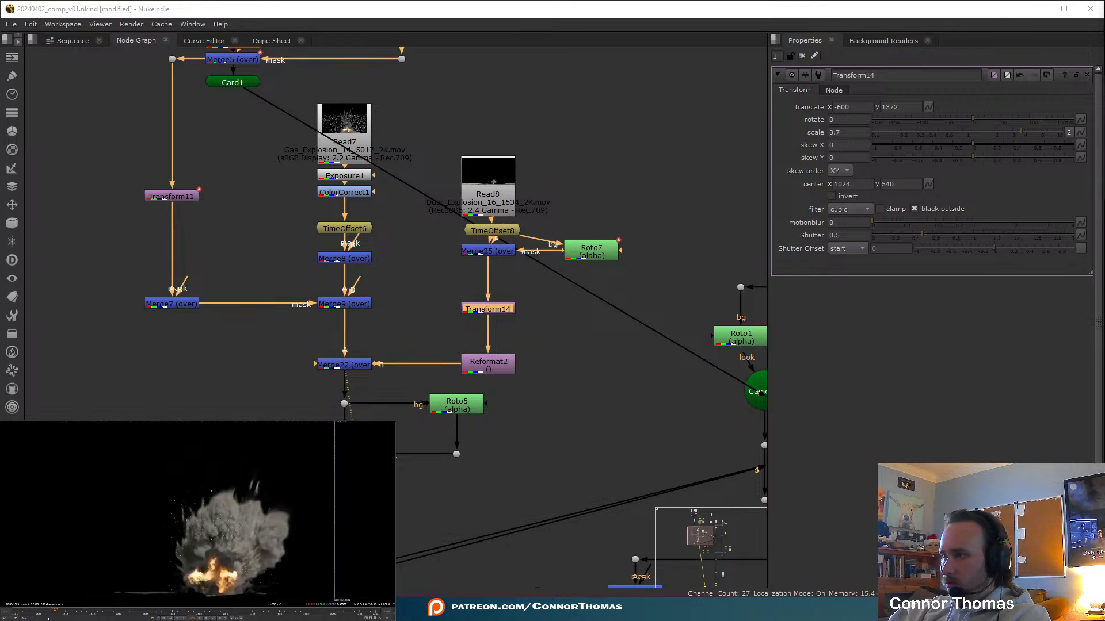
Set Transform14's scale to 3, reposition the dust to translate x -500, y 1090, and scrub through the explosion
double_click(861, 135)
text(32)
key(Return)
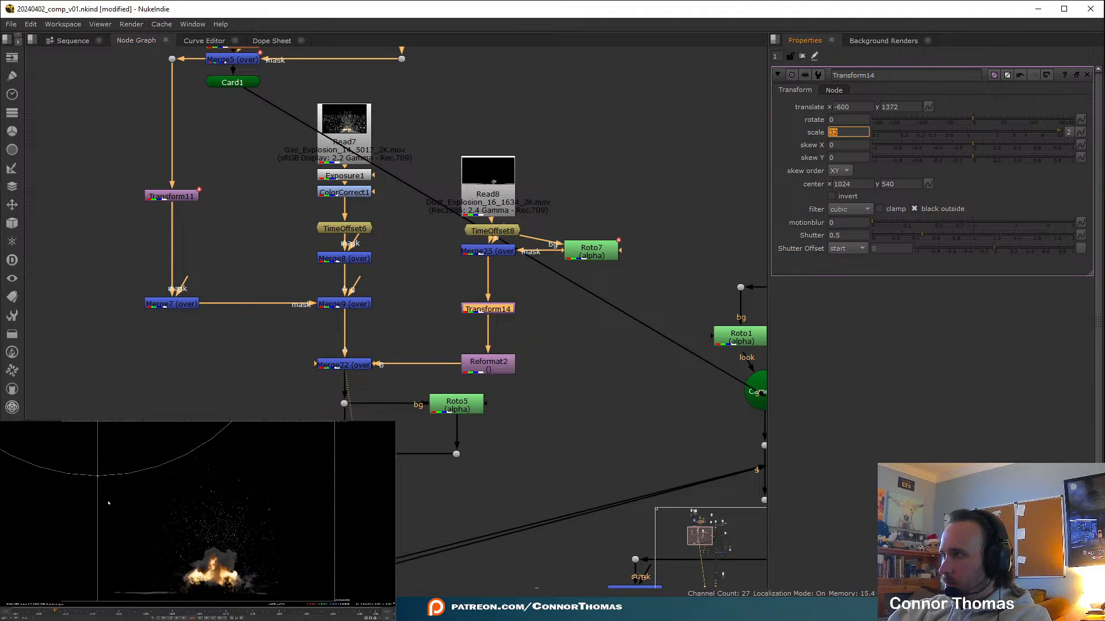
key(ctrl+z)
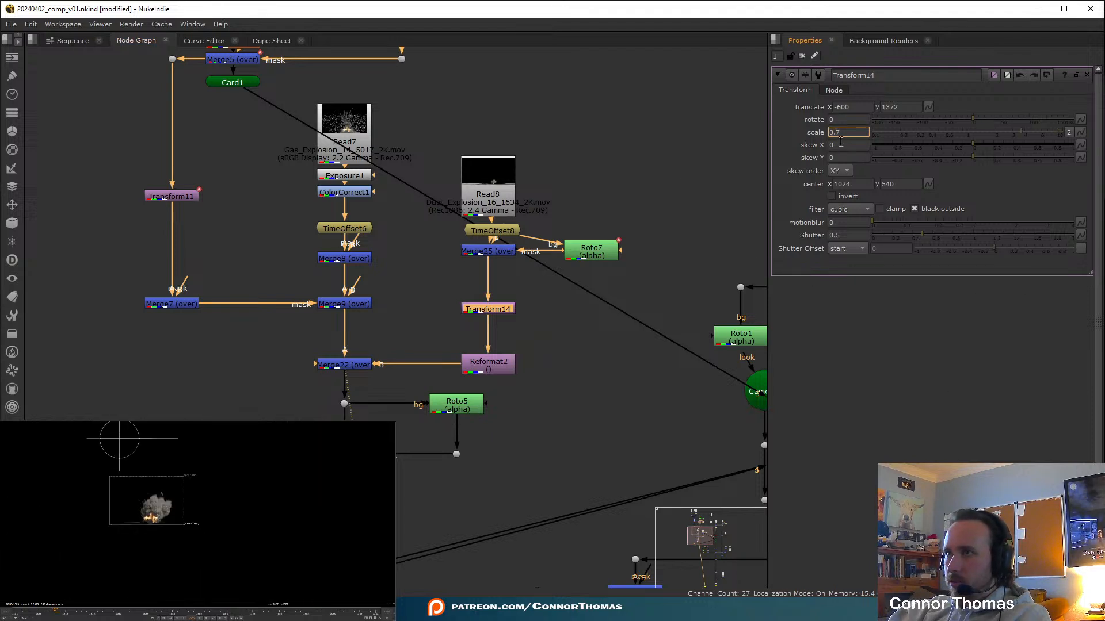
text(3)
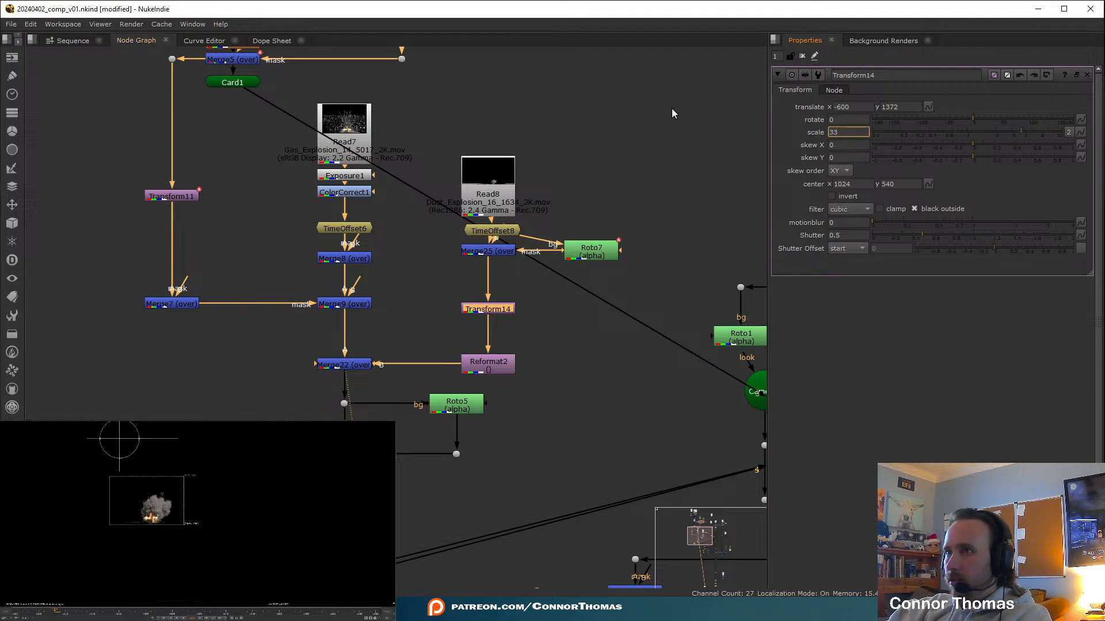
key(Return)
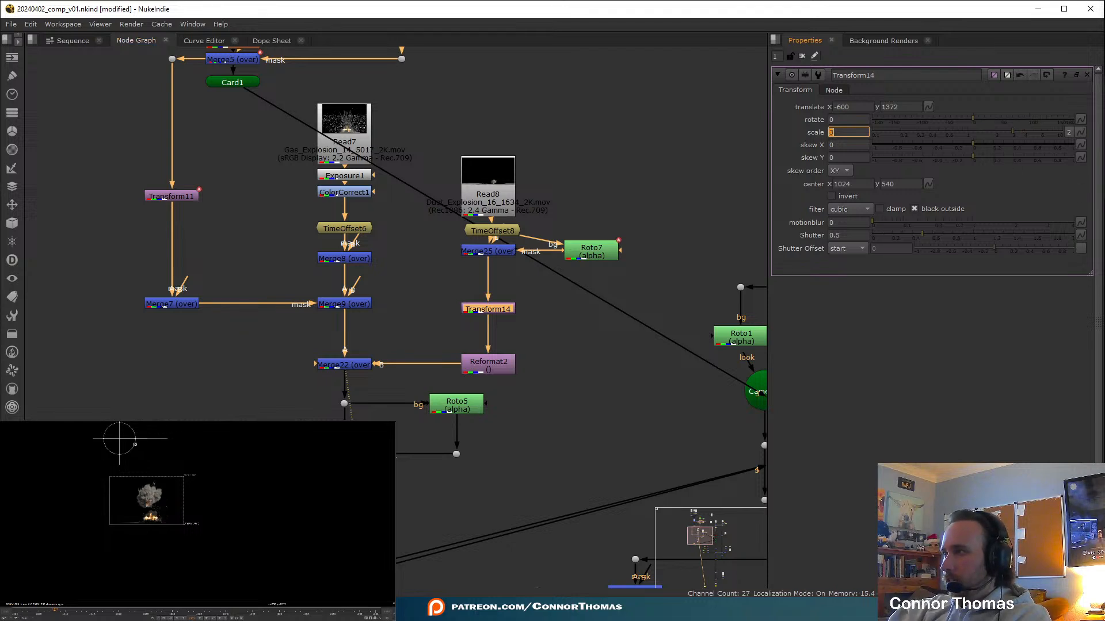
drag(120, 440, 126, 453)
scroll(150, 473, up, 1)
scroll(151, 473, up, 4)
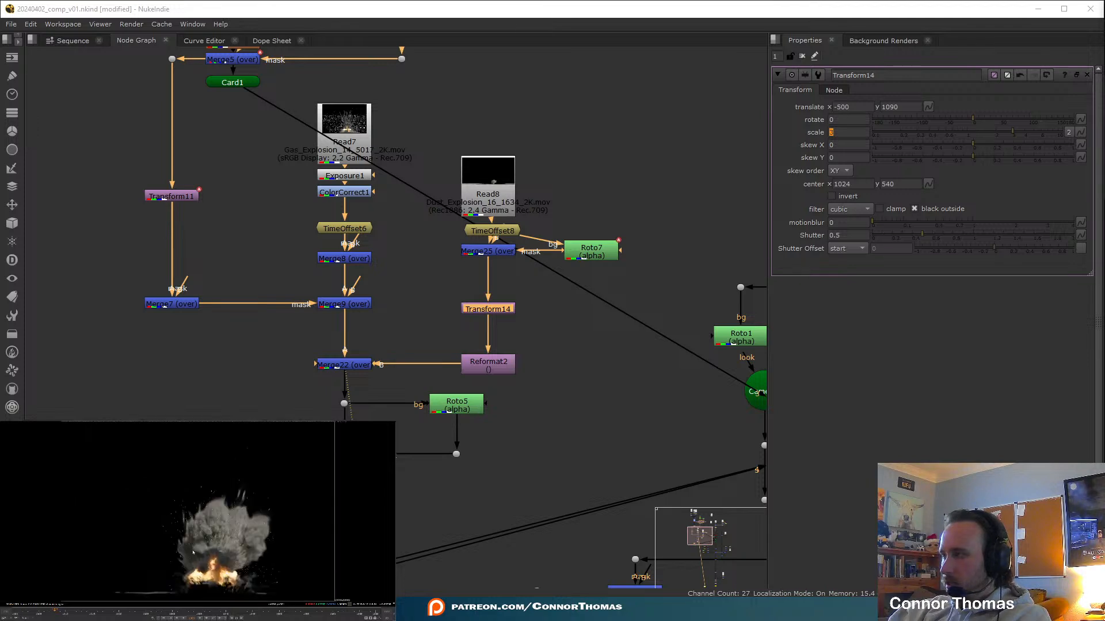
drag(44, 612, 93, 612)
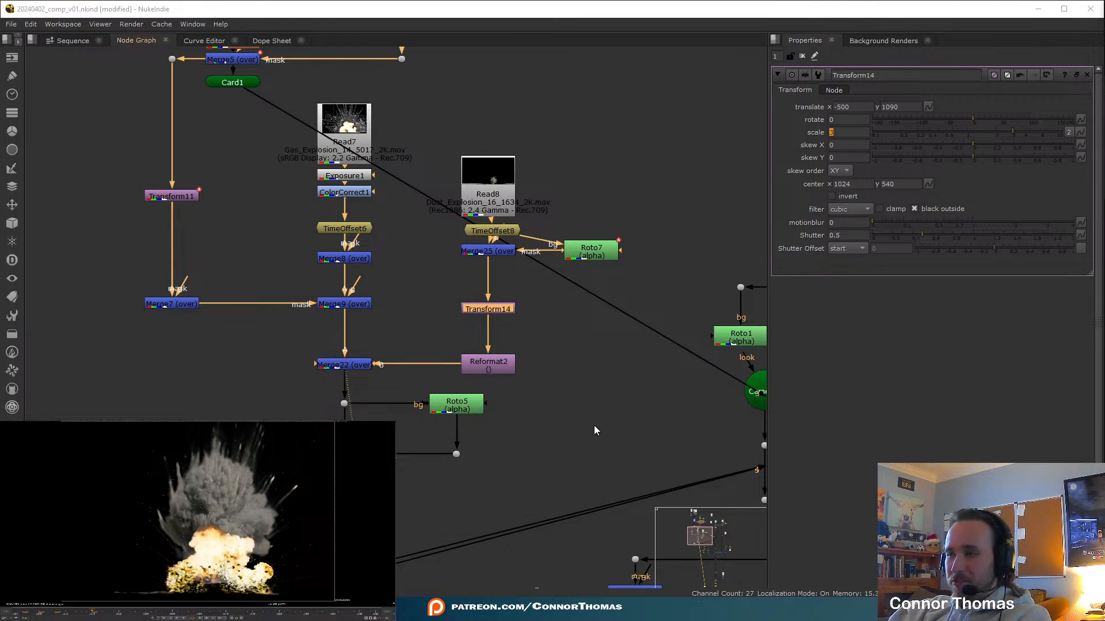
View the final composite through Write1 and close all open node properties
middle_drag(595, 425, 638, 220)
middle_drag(689, 475, 625, 78)
scroll(575, 267, down, 4)
middle_drag(758, 397, 564, 326)
mouse_move(544, 570)
middle_down()
mouse_move(560, 350)
mouse_move(599, 210)
middle_up()
scroll(600, 265, up, 3)
click(464, 372)
key(1)
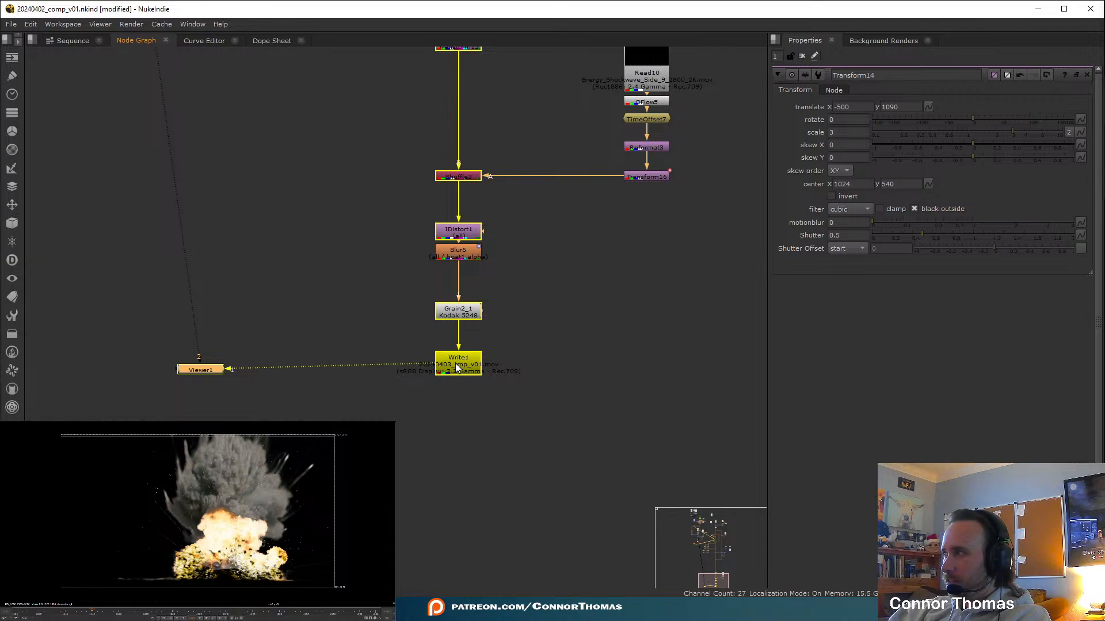
middle_drag(395, 153, 387, 415)
click(802, 56)
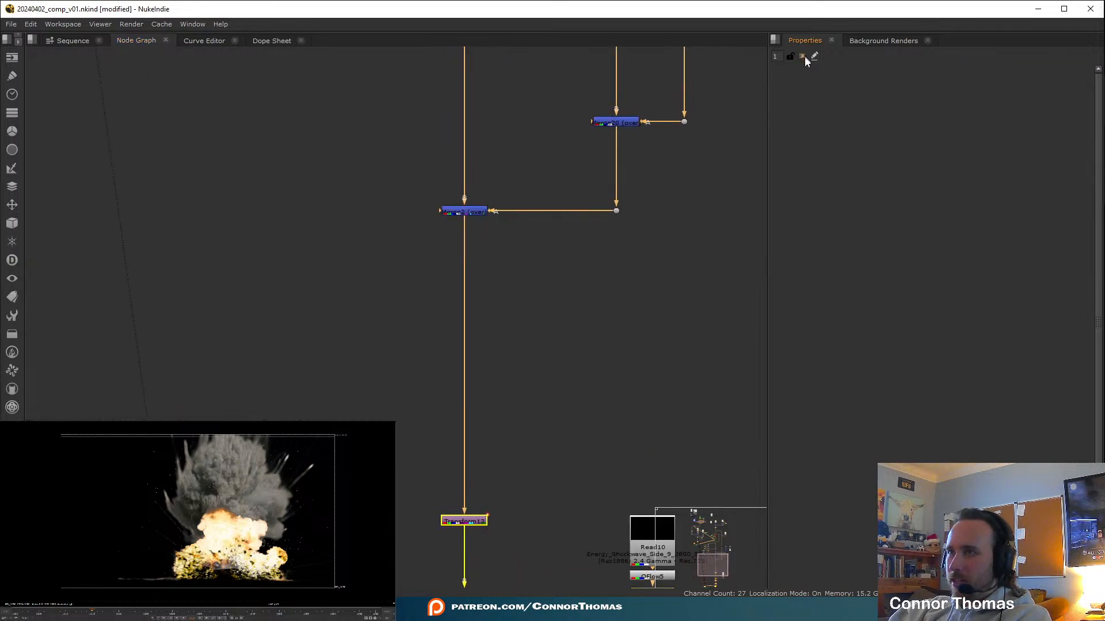
click(546, 278)
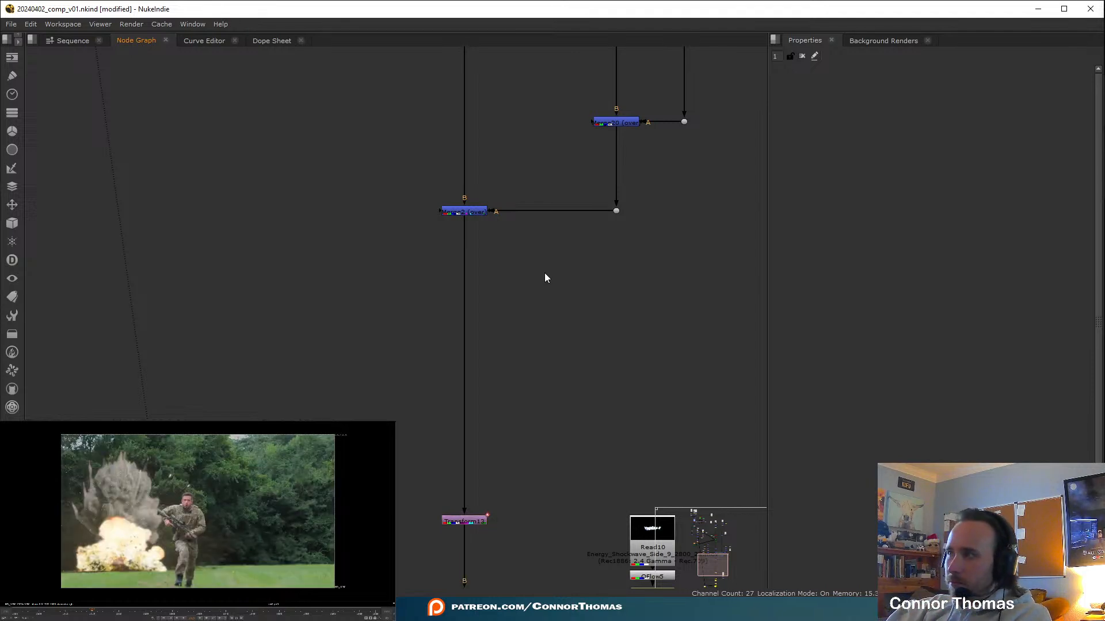
Raise Read8, insert a Grade beneath it, and set its whitepoint to 3.4 to darken the dust
scroll(421, 313, down, 4)
scroll(484, 385, up, 8)
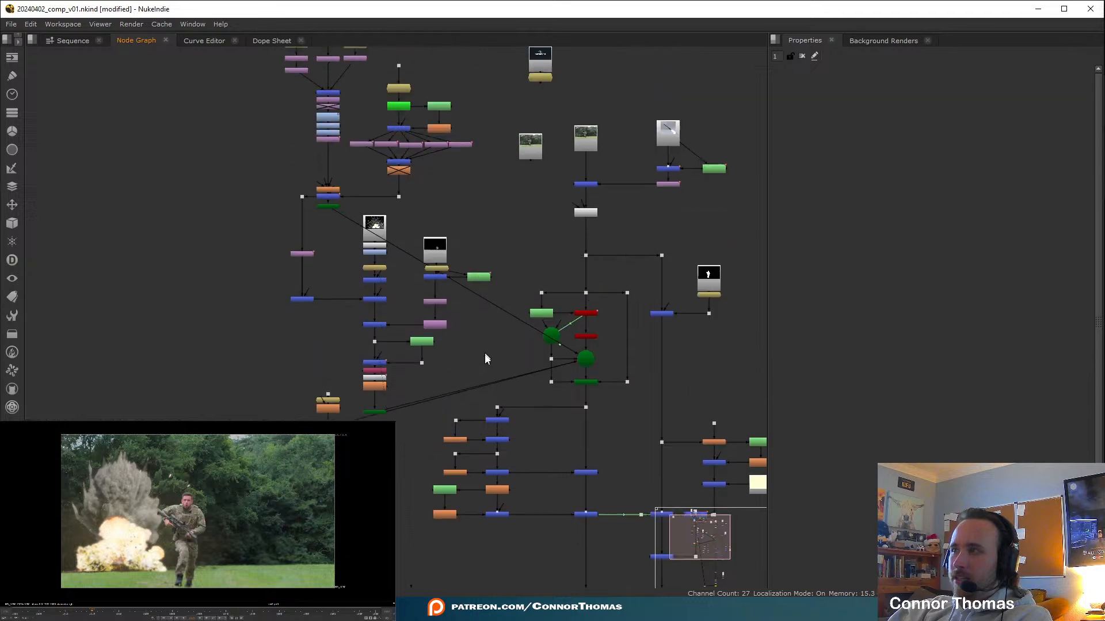
middle_drag(471, 390, 476, 230)
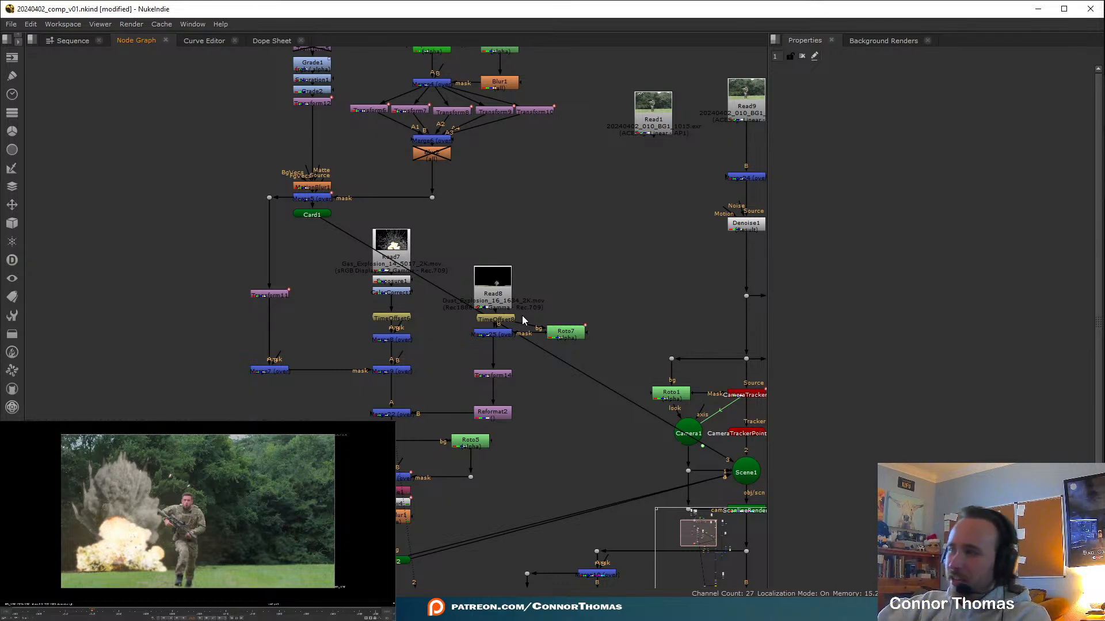
middle_drag(534, 324, 528, 286)
scroll(508, 412, up, 3)
scroll(448, 379, down, 2)
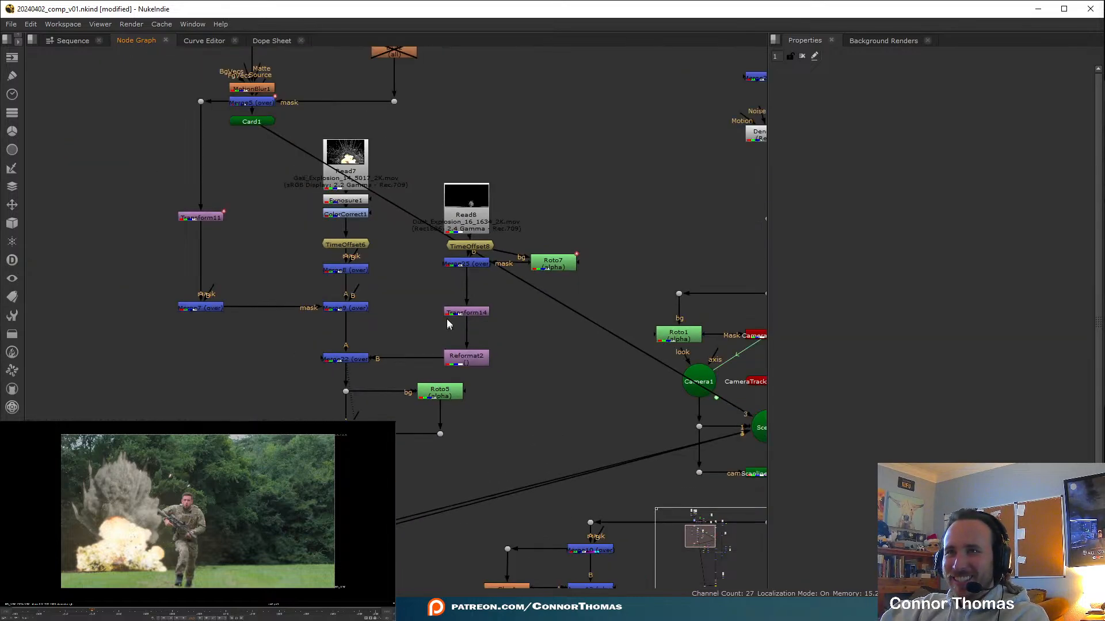
middle_drag(448, 335, 500, 380)
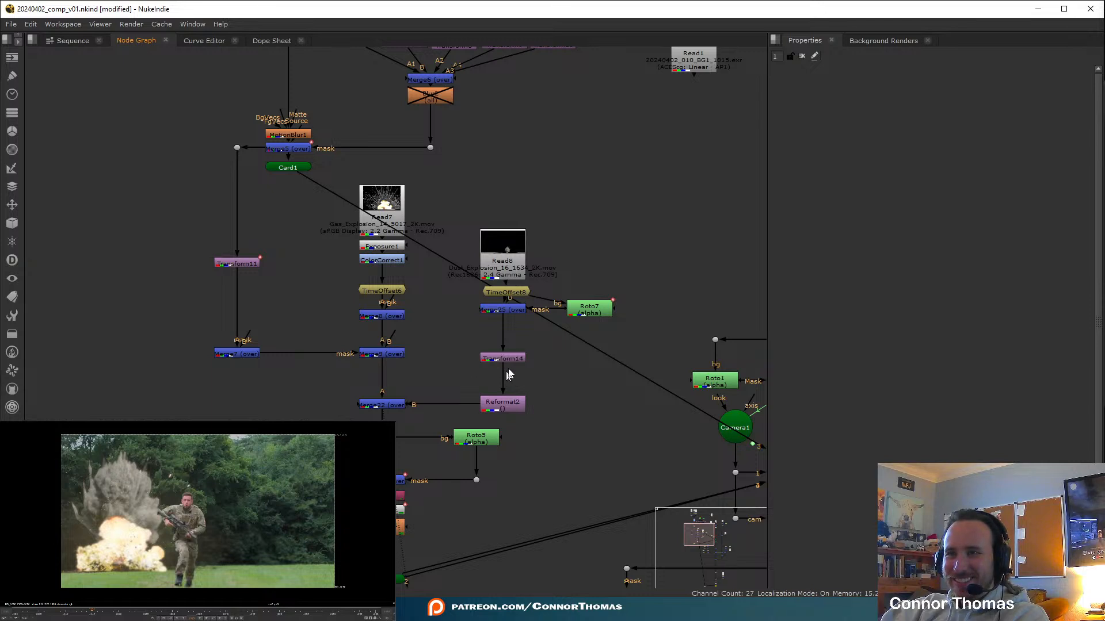
drag(511, 267, 514, 222)
key(g)
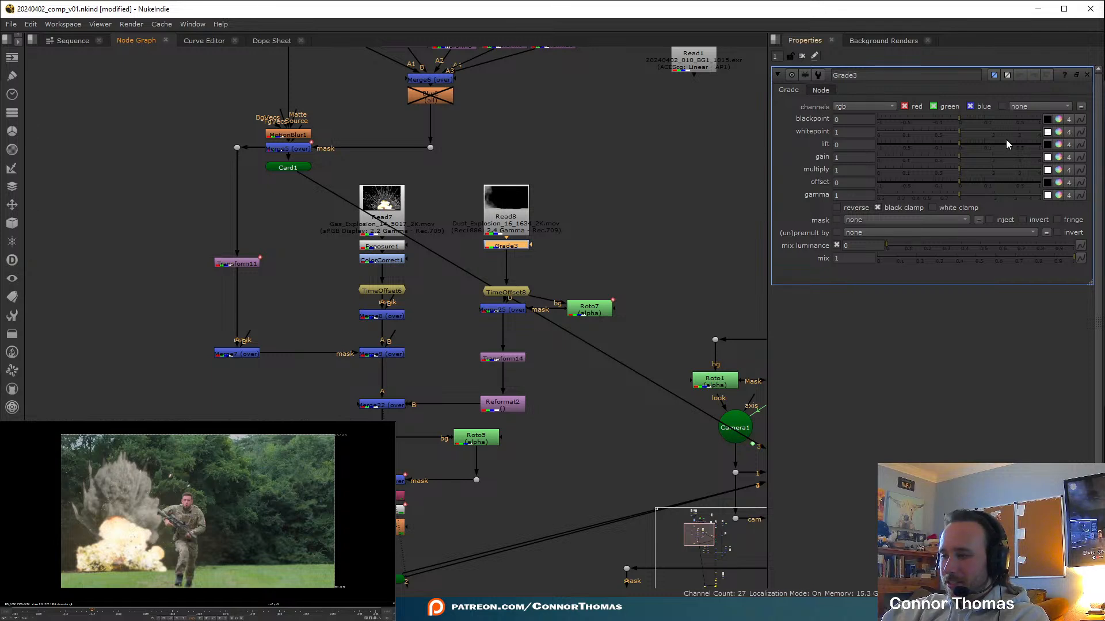
drag(962, 133, 1011, 133)
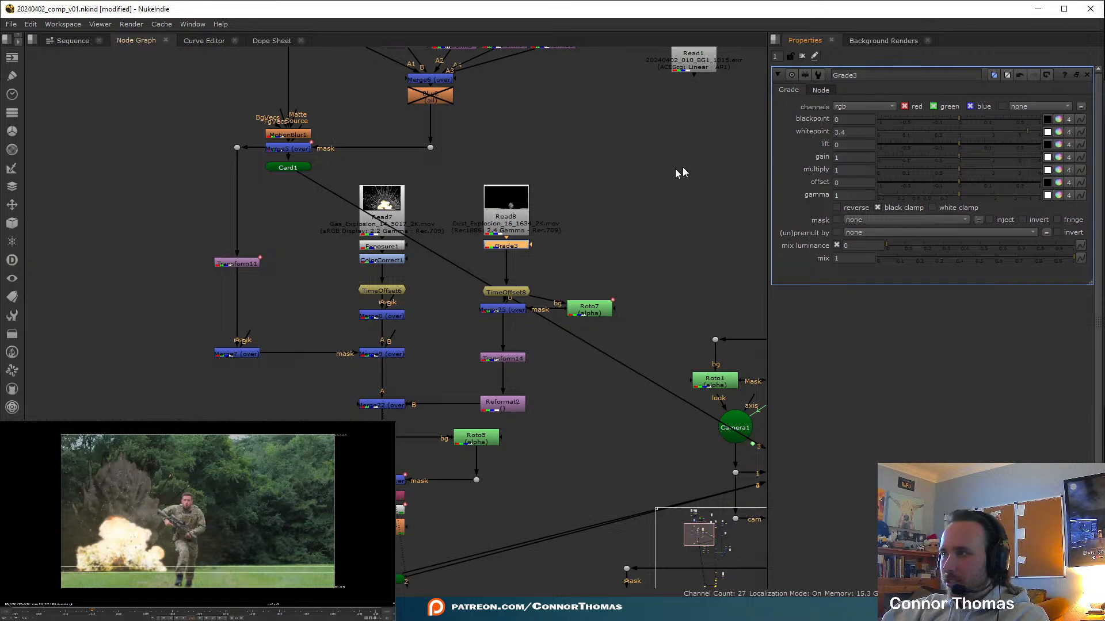
Shift Merge25 slightly down and insert a Merge (over) between Grade3 and TimeOffset8
drag(504, 309, 509, 326)
click(527, 246)
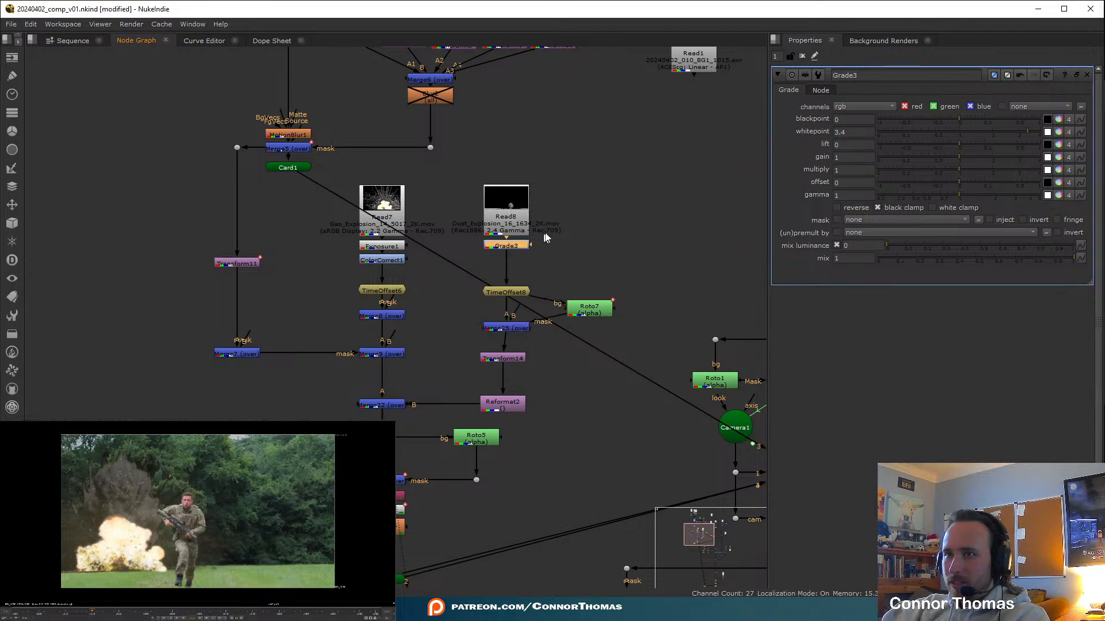
key(m)
drag(501, 287, 508, 248)
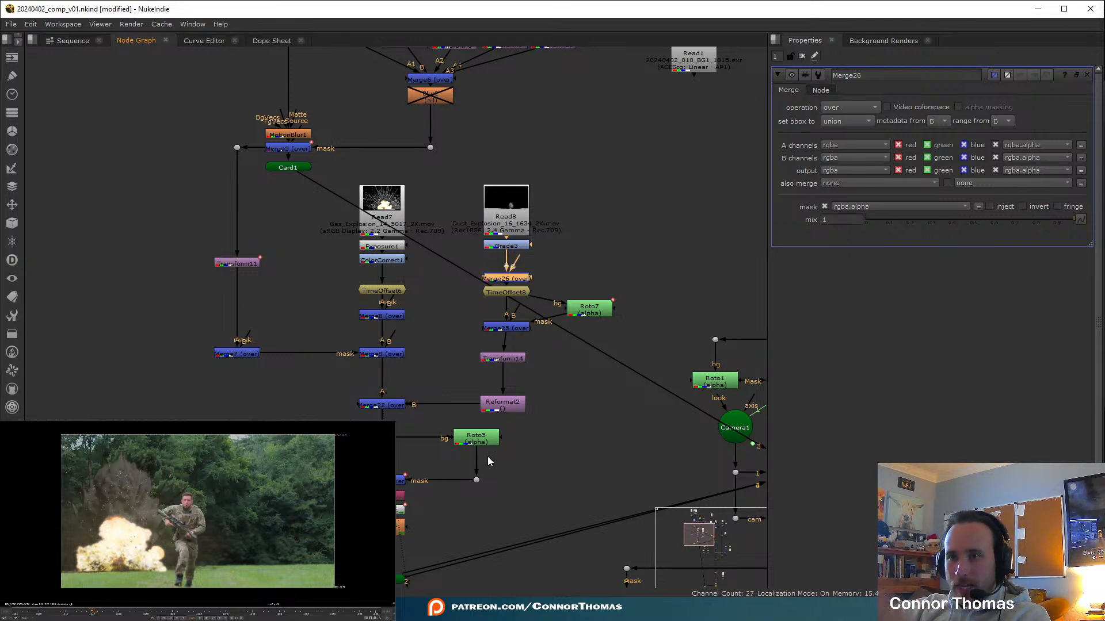
Compare the explosion at Merge22, at the merge masked by Roto5 and at EdgeBlur1, toggling EdgeBlur1 off and on
click(392, 407)
key(1)
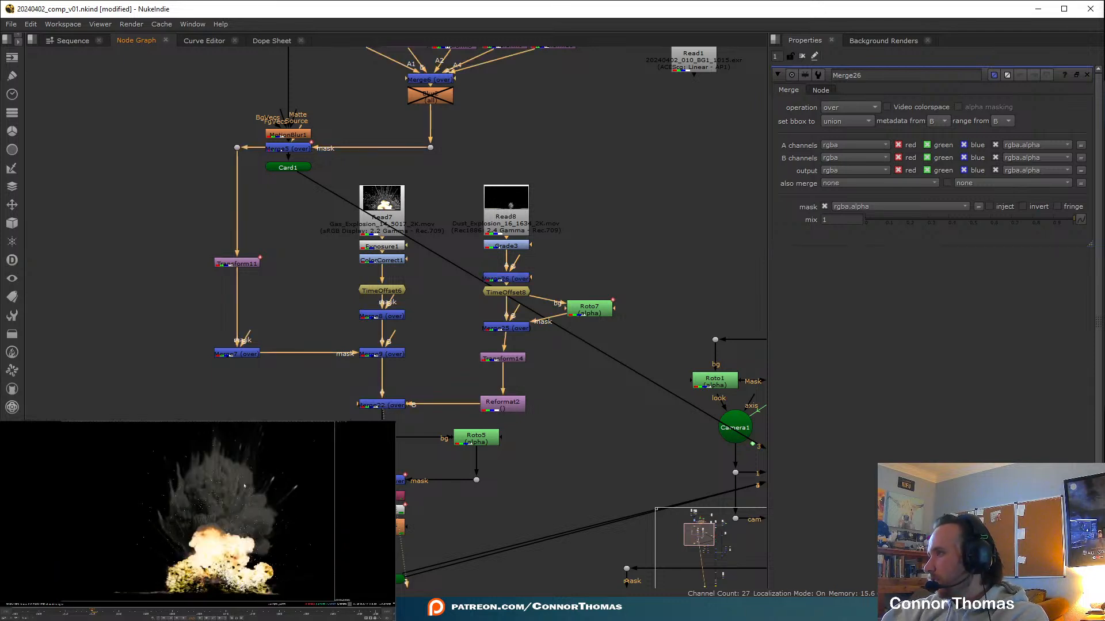
middle_drag(470, 322, 473, 216)
click(389, 375)
key(1)
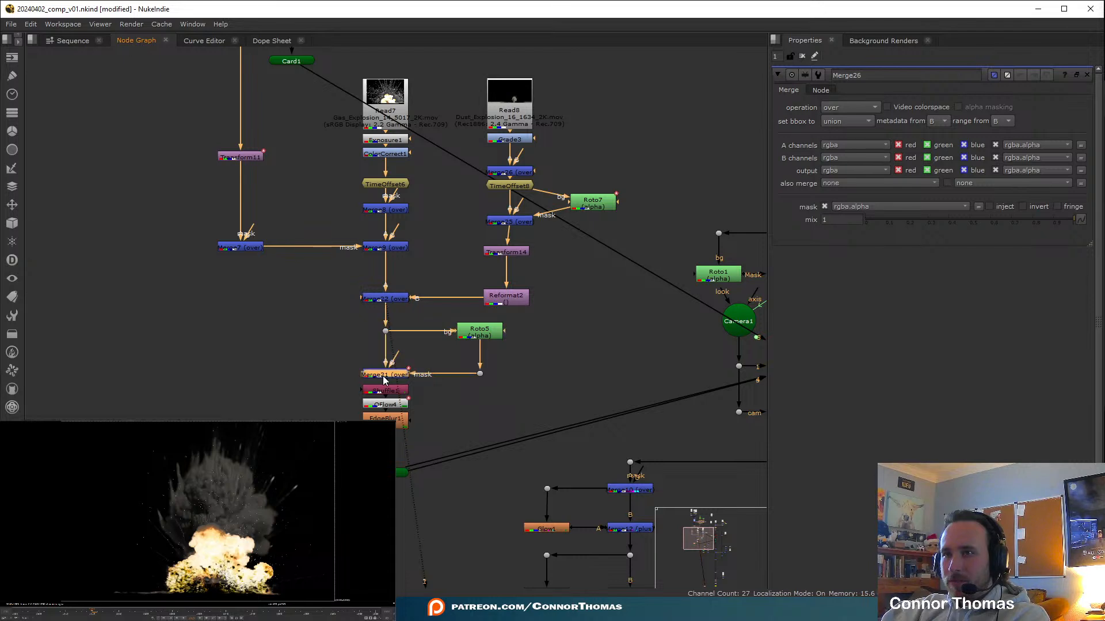
click(392, 473)
click(390, 420)
key(1)
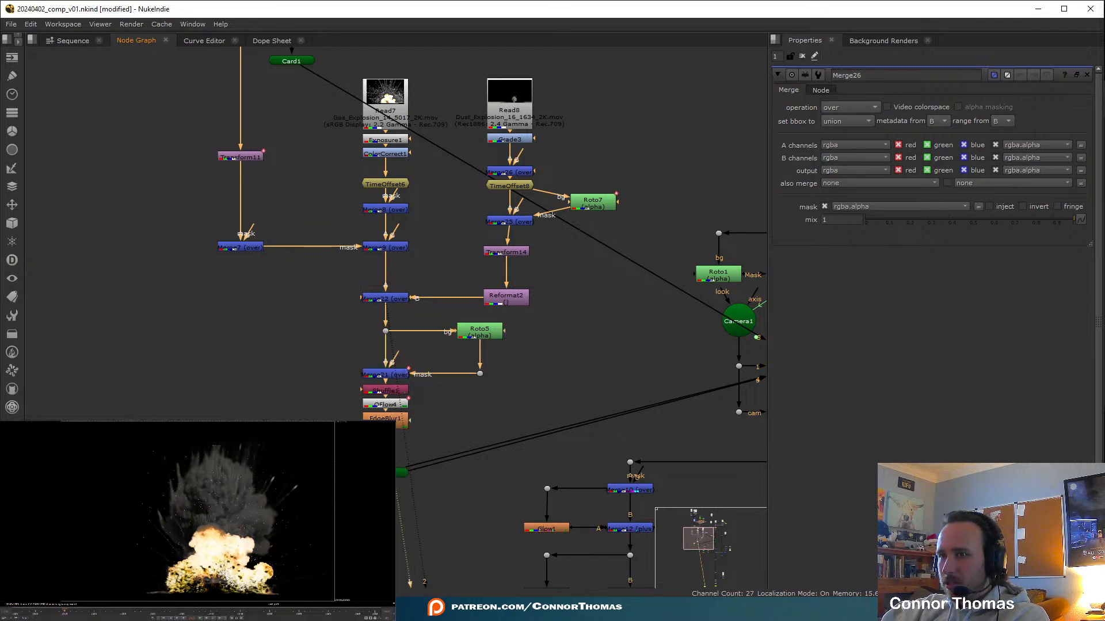
key(d)
key(d)
key(d)
key(d)
View the full composite with the darkened dust behind the soldier
middle_drag(483, 272, 444, 424)
click(473, 293)
key(1)
click(640, 432)
scroll(640, 431, down, 2)
middle_drag(641, 432, 374, 119)
mouse_move(459, 399)
middle_down()
mouse_move(387, 94)
mouse_move(517, 43)
middle_up()
click(471, 289)
key(1)
Move the Read8 dust explosion node higher above Grade3 in the node graph
middle_drag(378, 86, 459, 532)
middle_drag(450, 154, 451, 432)
middle_drag(455, 272, 520, 543)
scroll(461, 381, up, 3)
drag(374, 246, 378, 191)
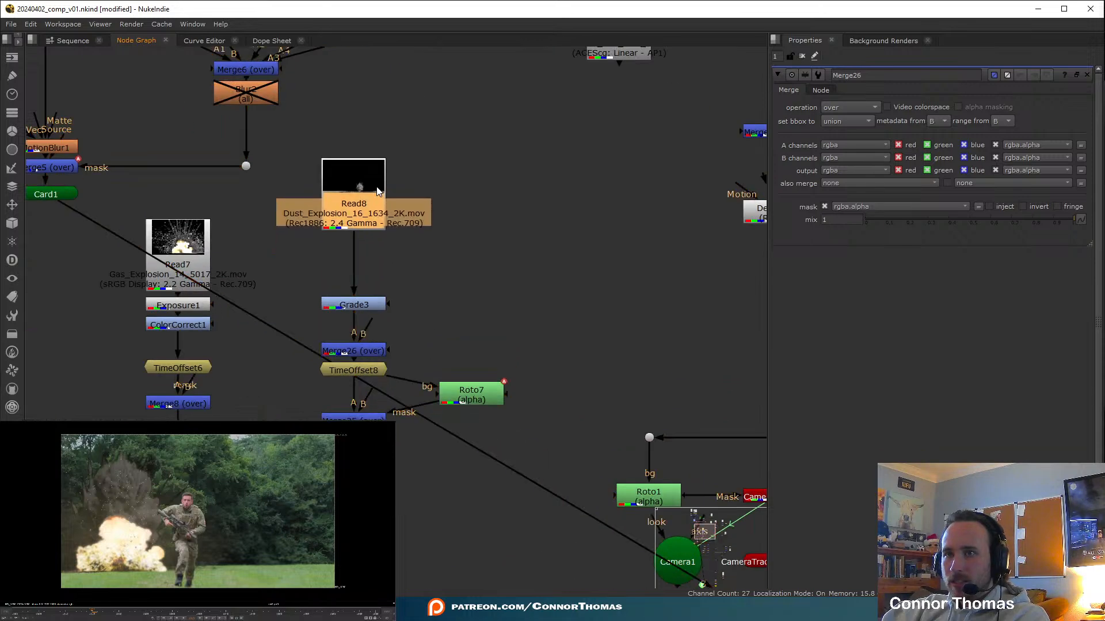
Insert an Erode node for the alpha between Merge25 and Transform14 and set its size to 6
click(371, 424)
key(Tab)
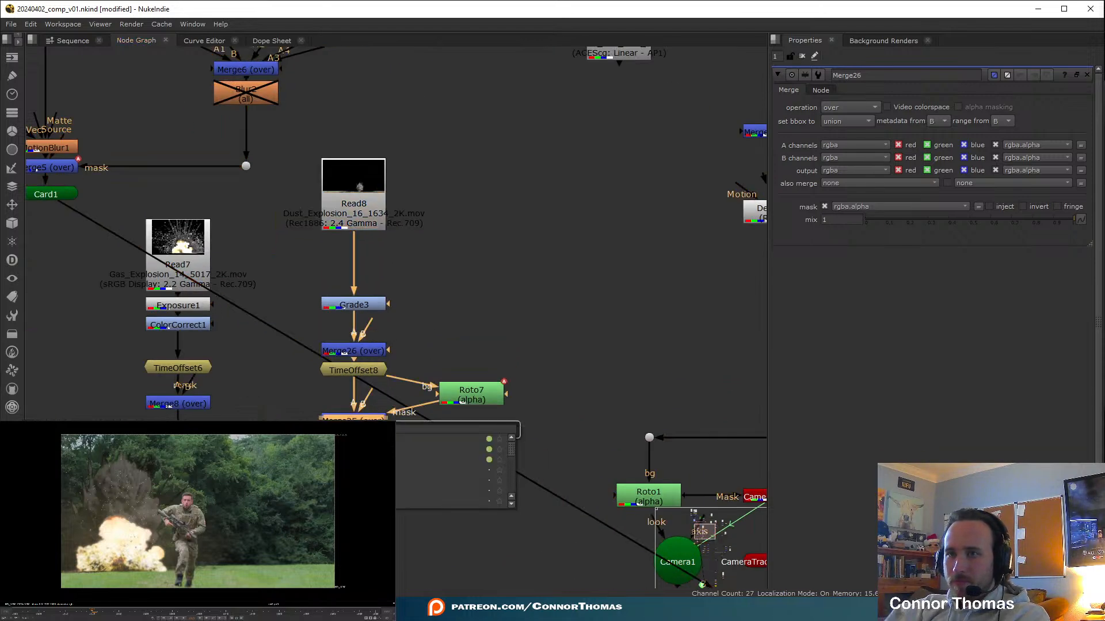
text(glo)
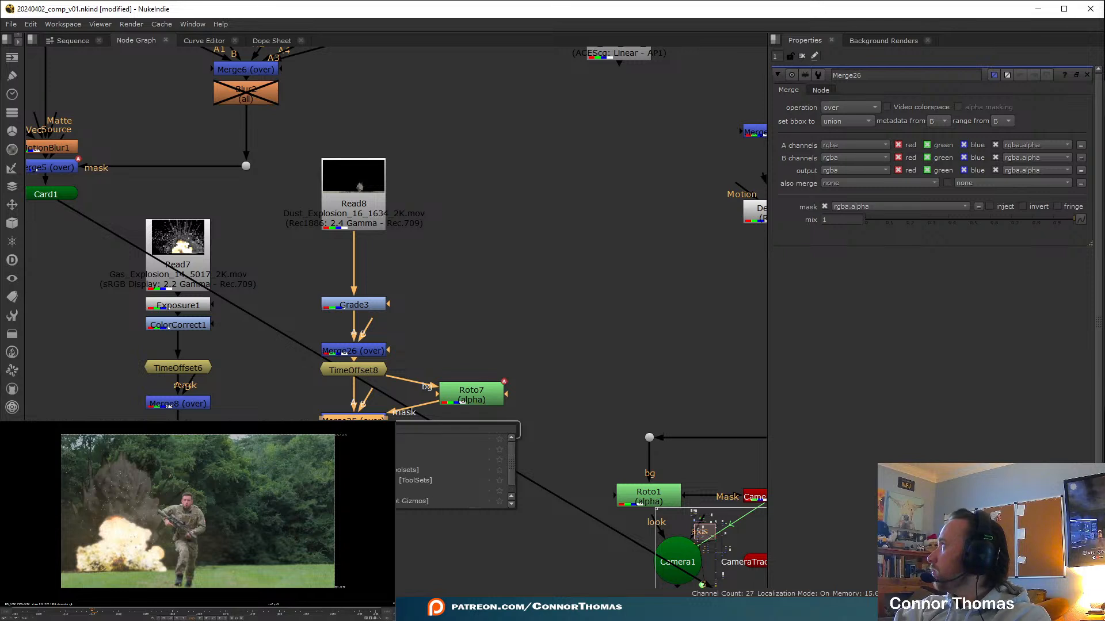
click(373, 439)
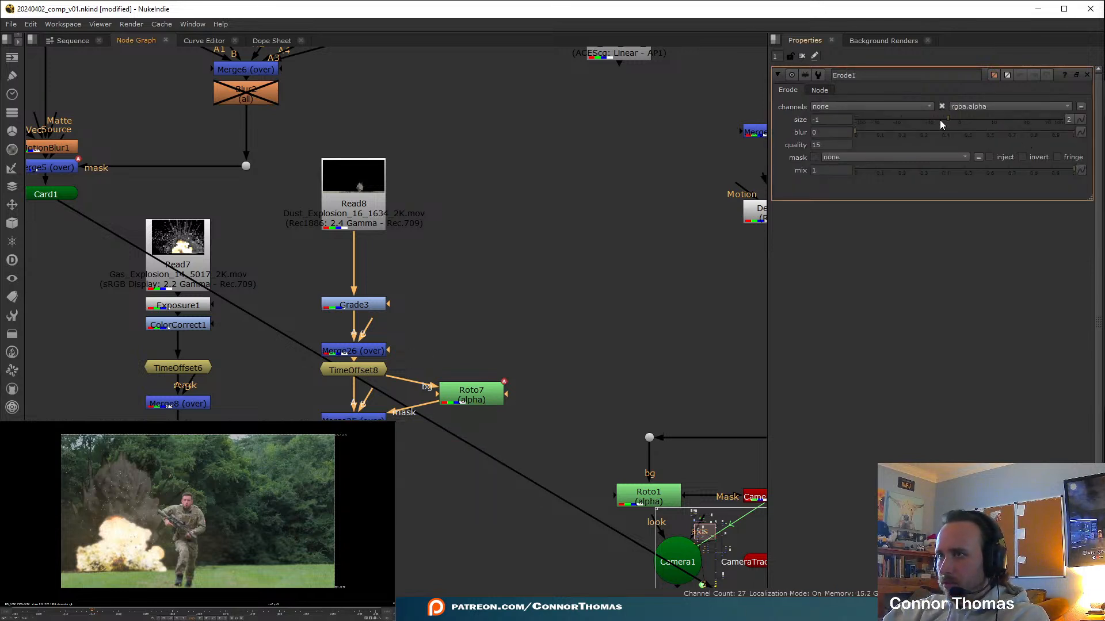
drag(941, 119, 983, 119)
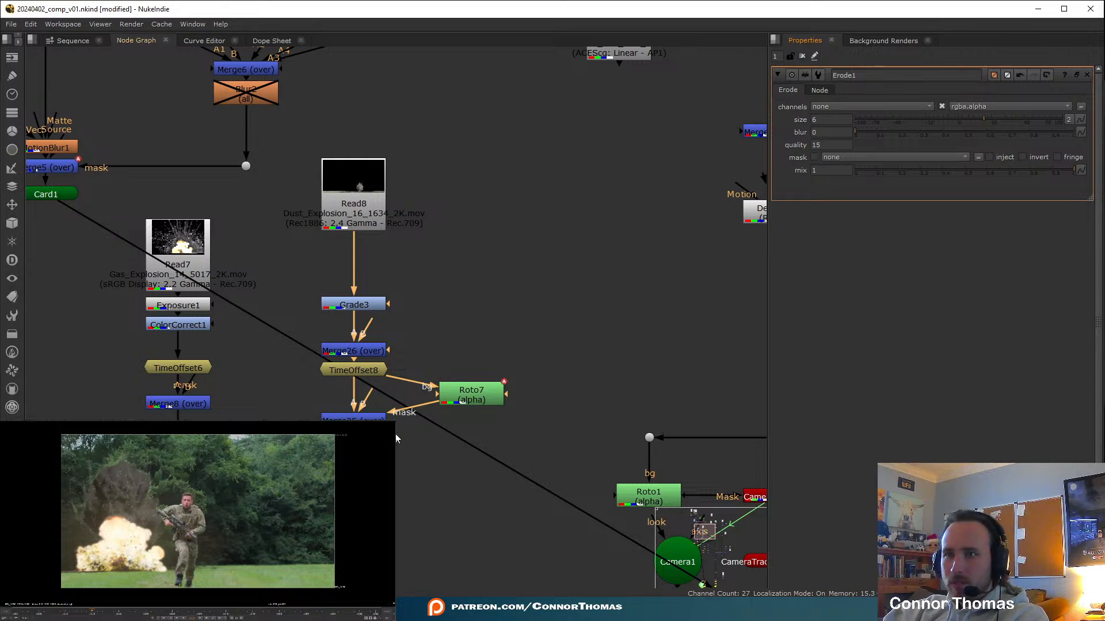
Open the settings of the Read8 dust footage and enable Auto Alpha
middle_drag(367, 391, 475, 185)
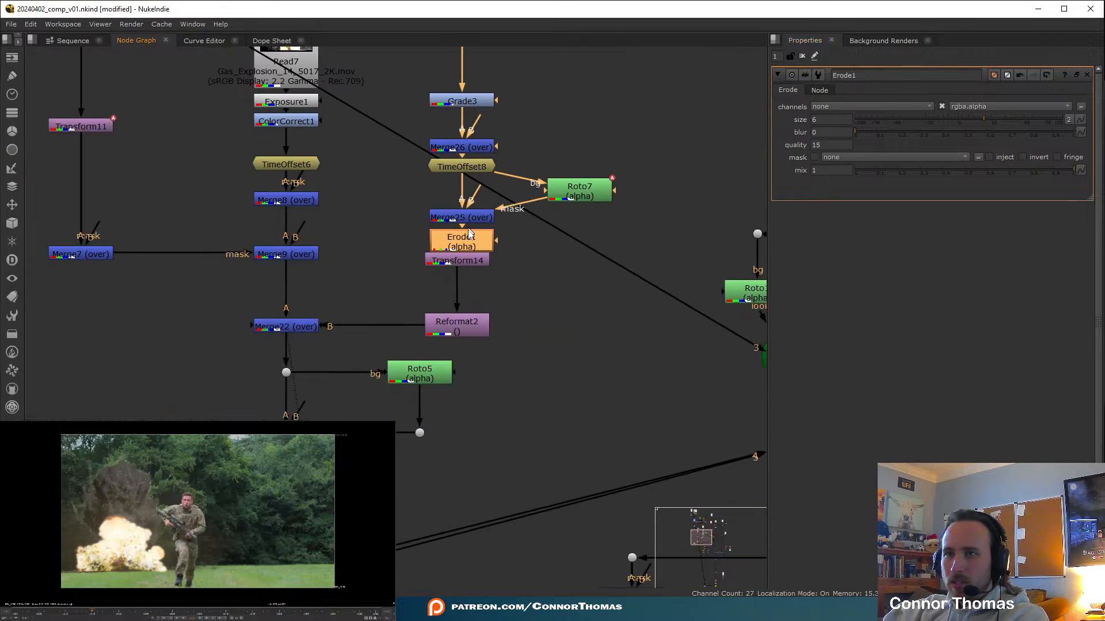
middle_drag(463, 367, 497, 319)
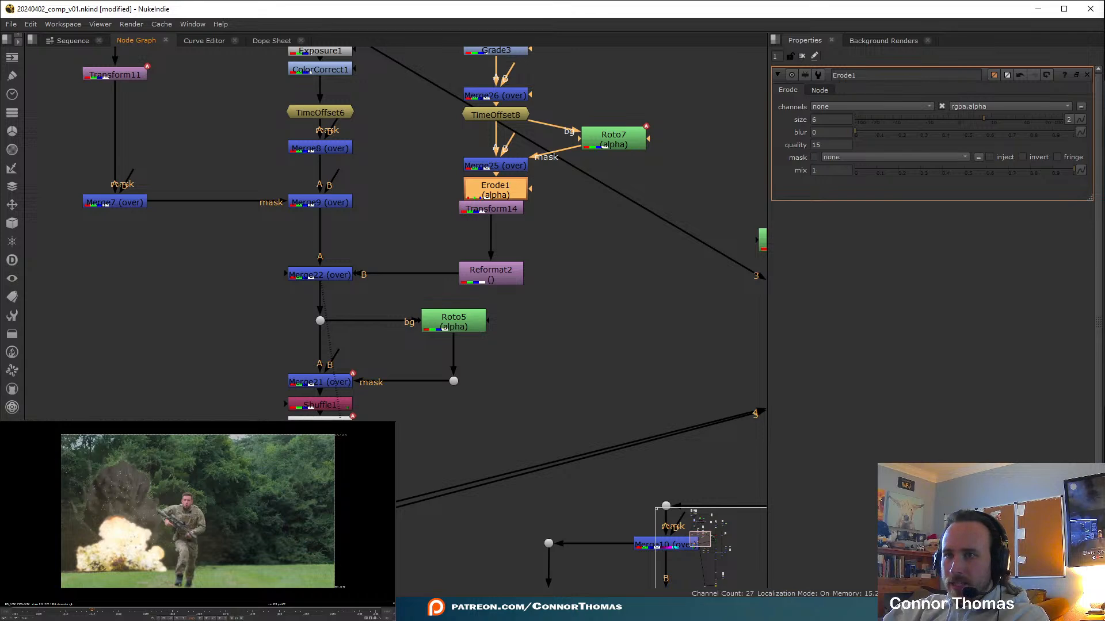
click(324, 396)
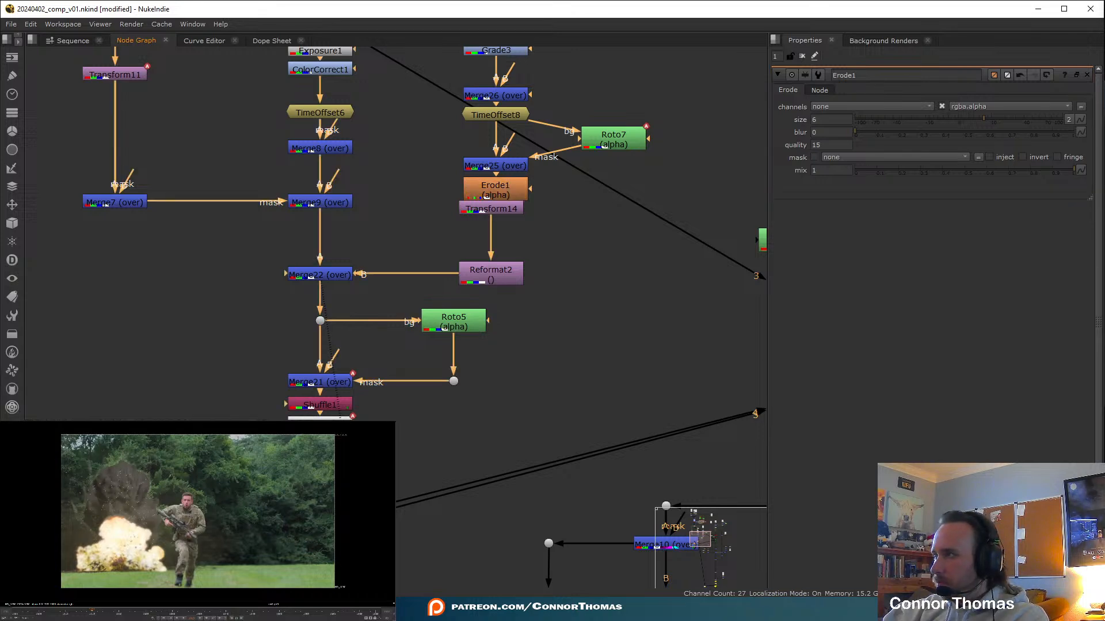
middle_drag(458, 446, 355, 309)
middle_drag(455, 177, 458, 508)
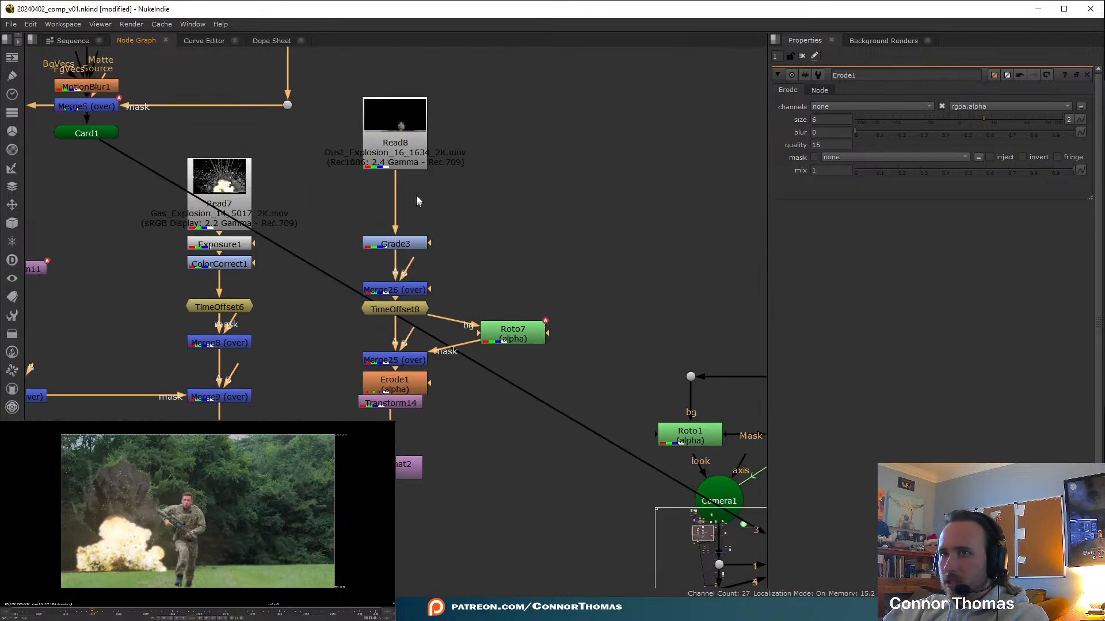
click(401, 132)
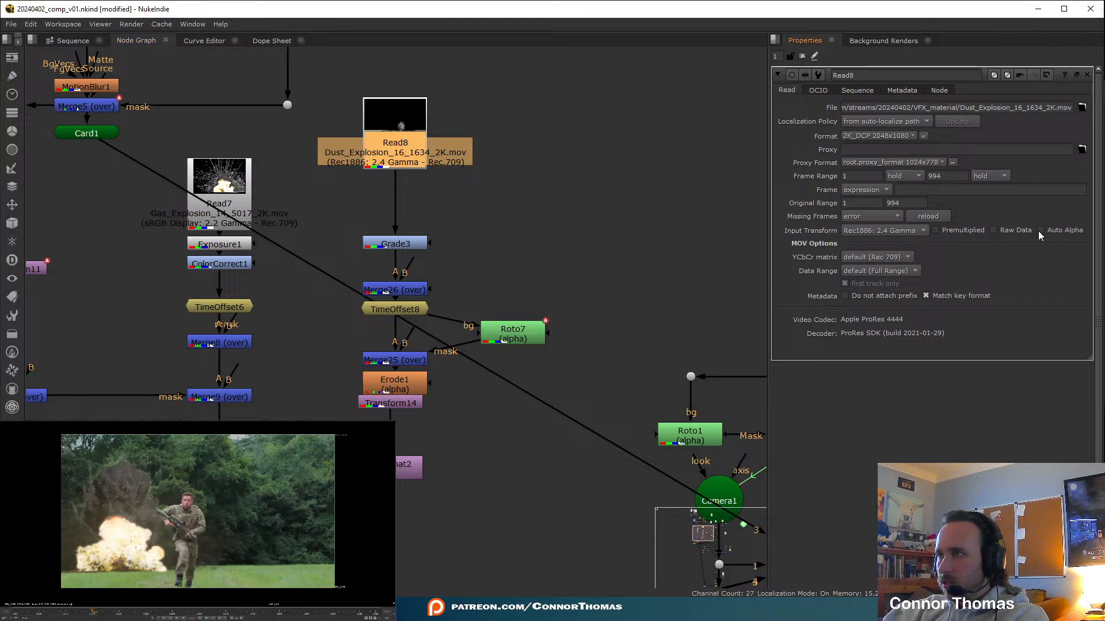
Disable and re-enable Merge11 and Merge14 together several times to compare the composite with and without the explosion glow
middle_drag(513, 554, 435, 311)
middle_drag(556, 521, 385, 322)
middle_drag(649, 305, 736, 254)
middle_drag(629, 364, 498, 498)
mouse_move(516, 310)
middle_down()
mouse_move(526, 163)
mouse_move(509, 107)
middle_up()
drag(457, 285, 570, 478)
key(d)
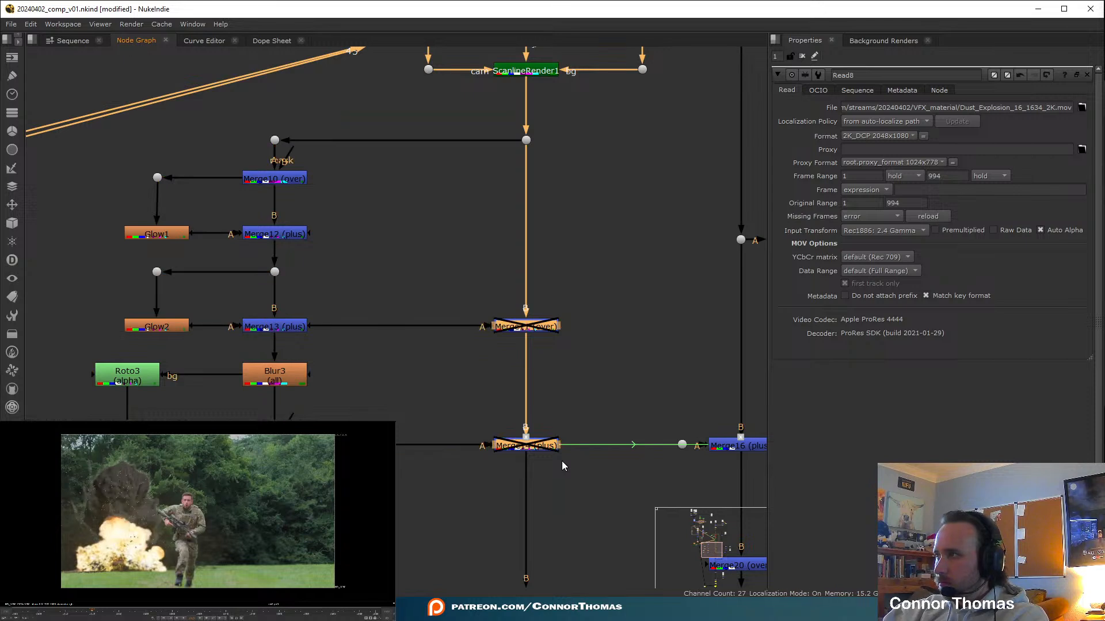
key(d)
key(d)
key(d)
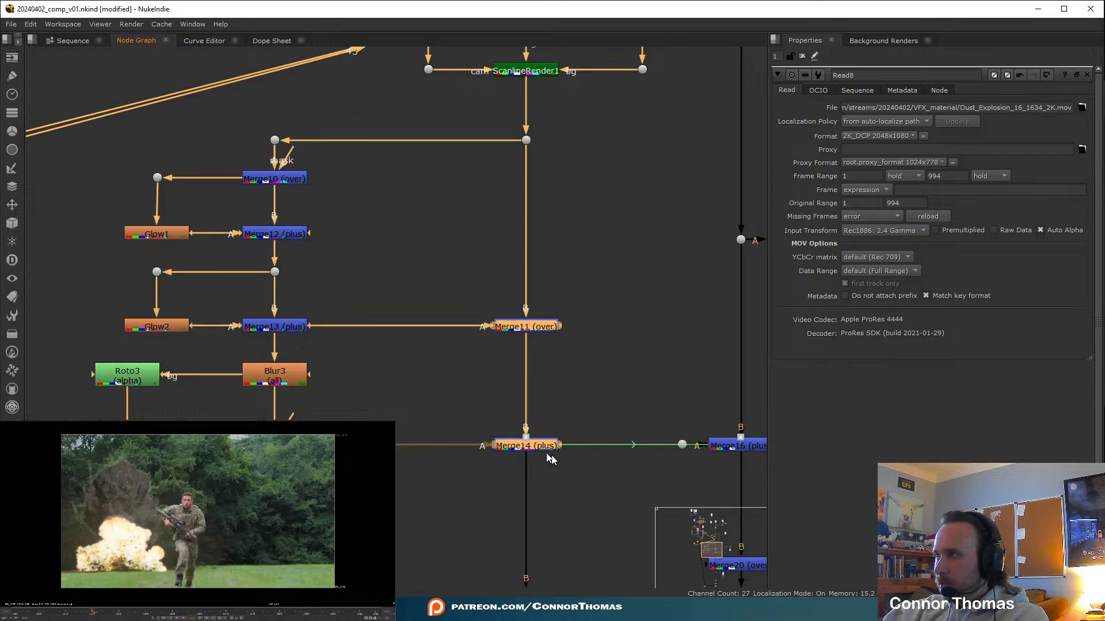
key(d)
key(d)
key(d)
key(d)
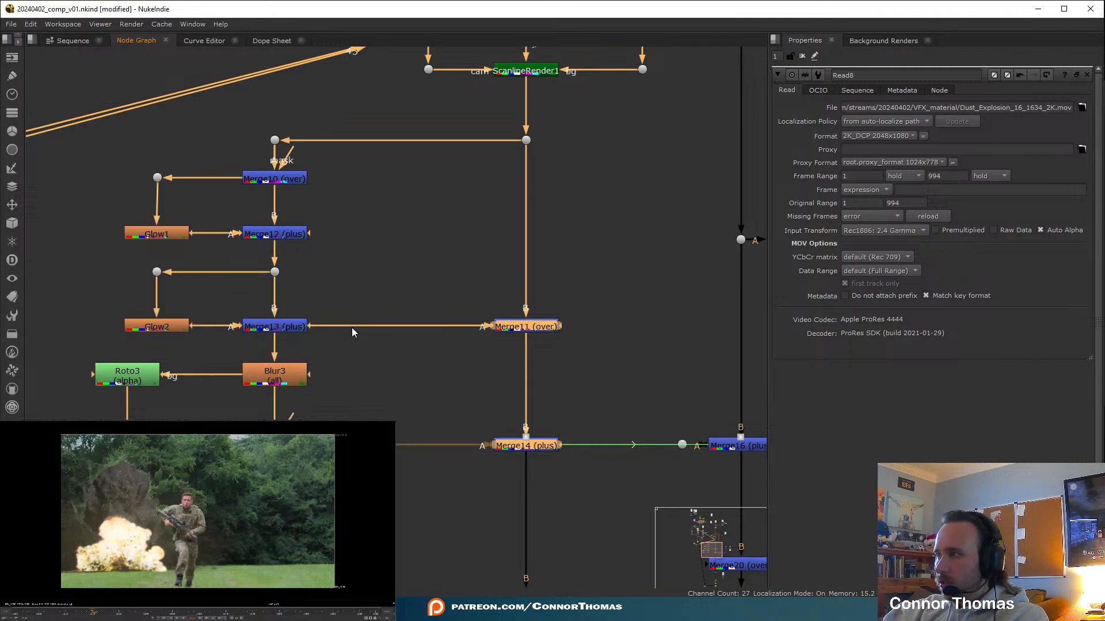
key(d)
key(d)
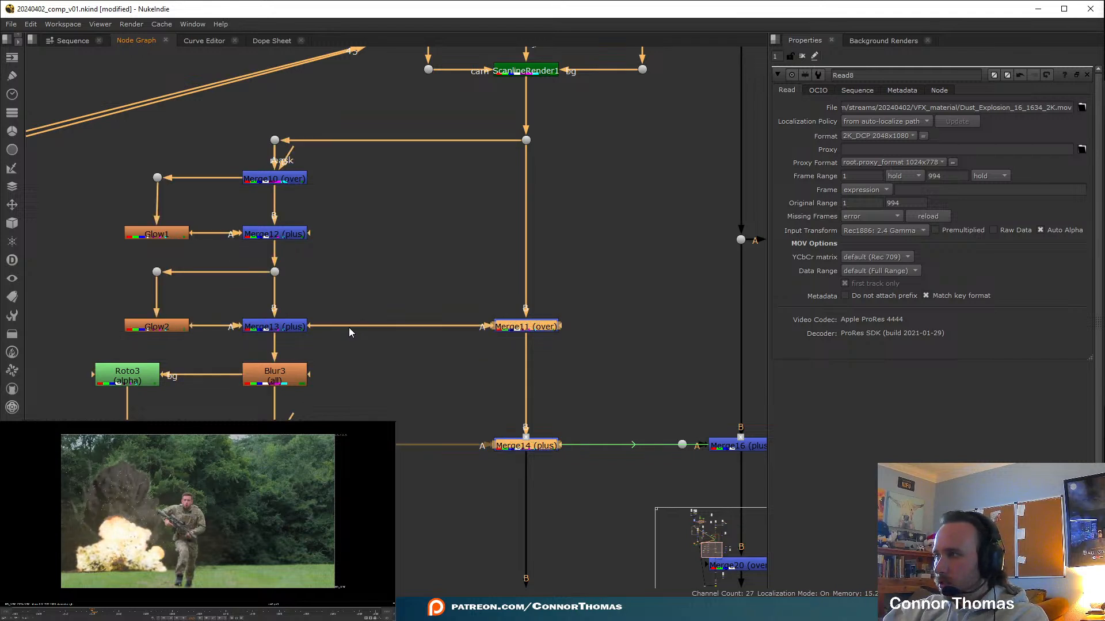
key(d)
key(d)
key(d)
key(d)
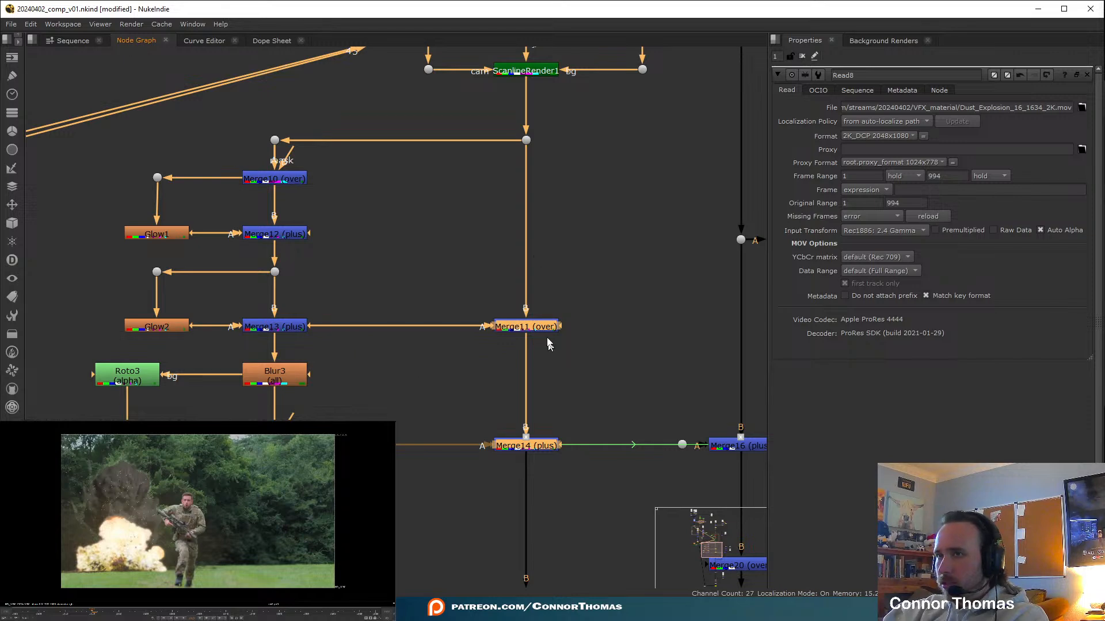
Toggle Merge10 at the start of the glow branch off and on to check its effect on the dust
scroll(518, 276, down, 5)
middle_drag(521, 409, 533, 429)
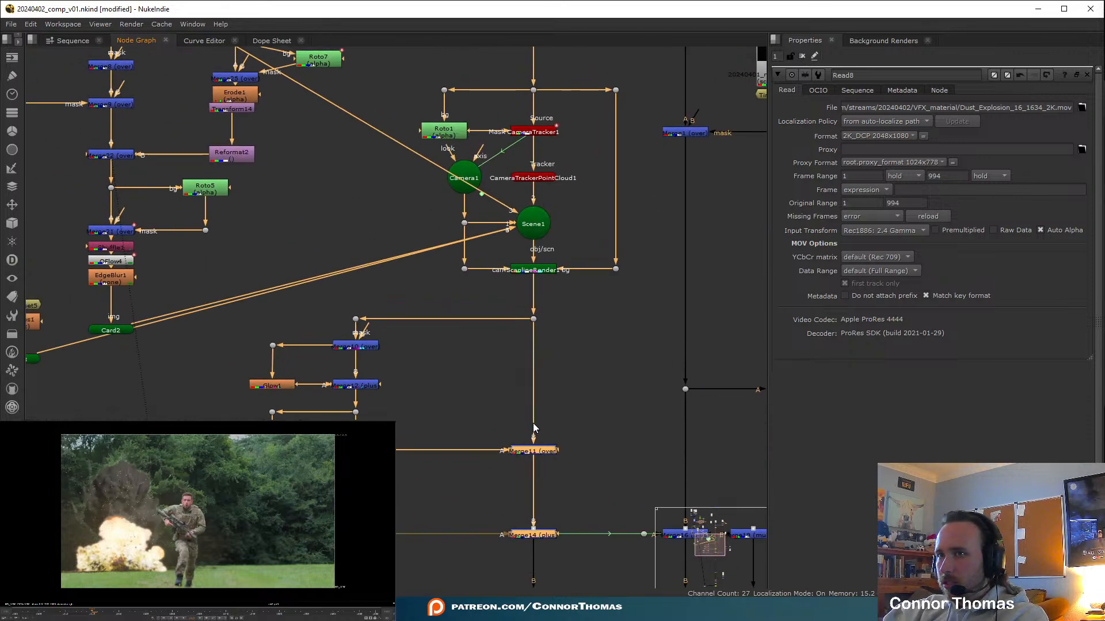
middle_drag(411, 335, 568, 353)
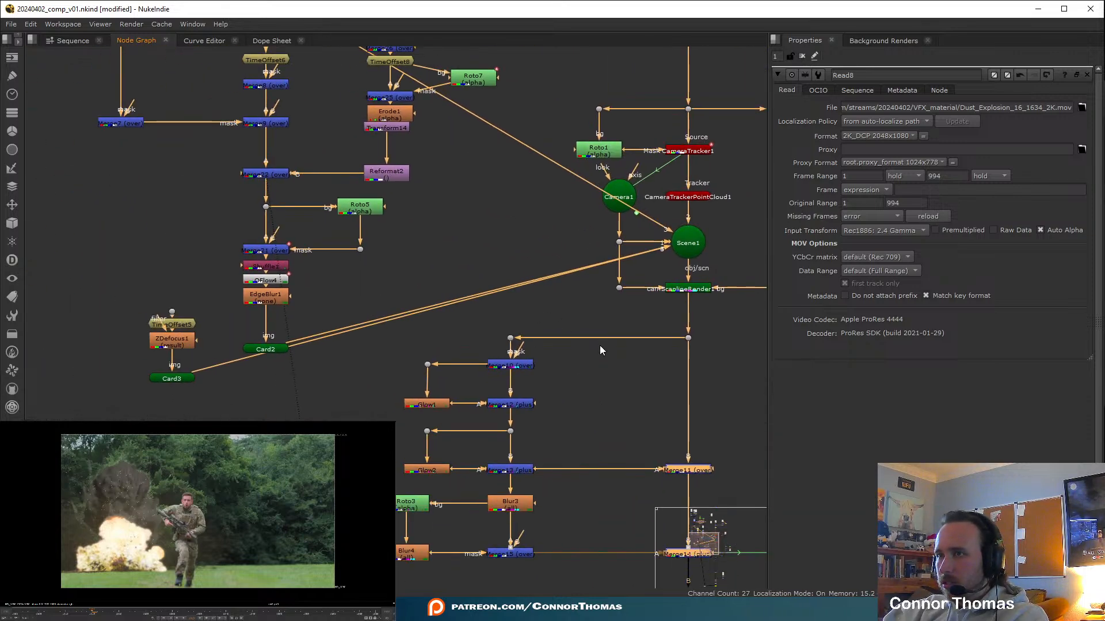
middle_drag(616, 397, 555, 318)
click(464, 282)
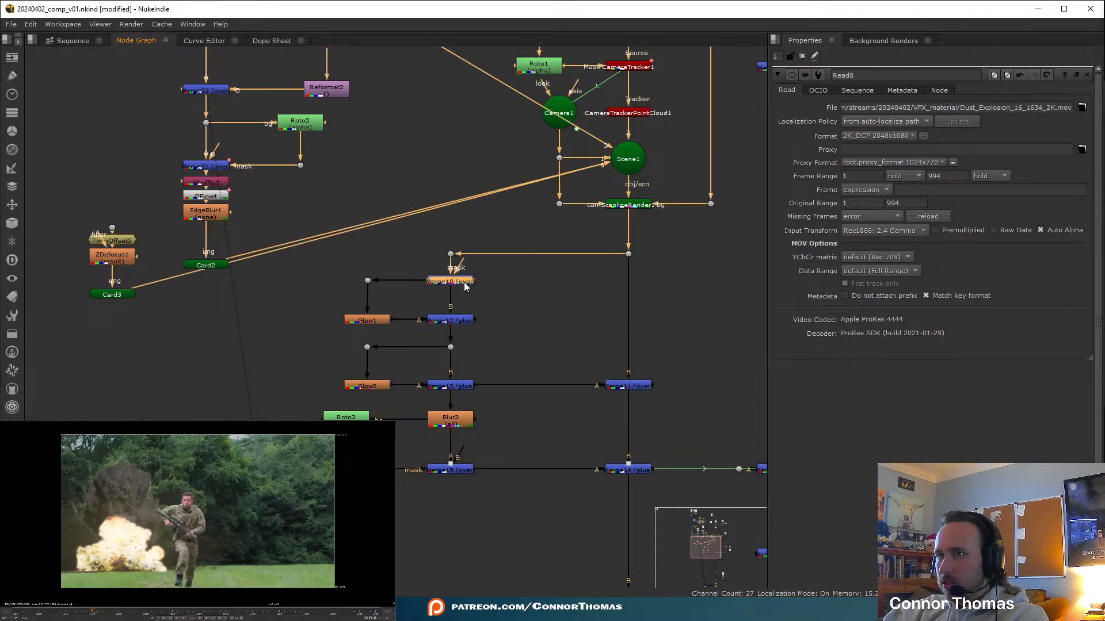
key(d)
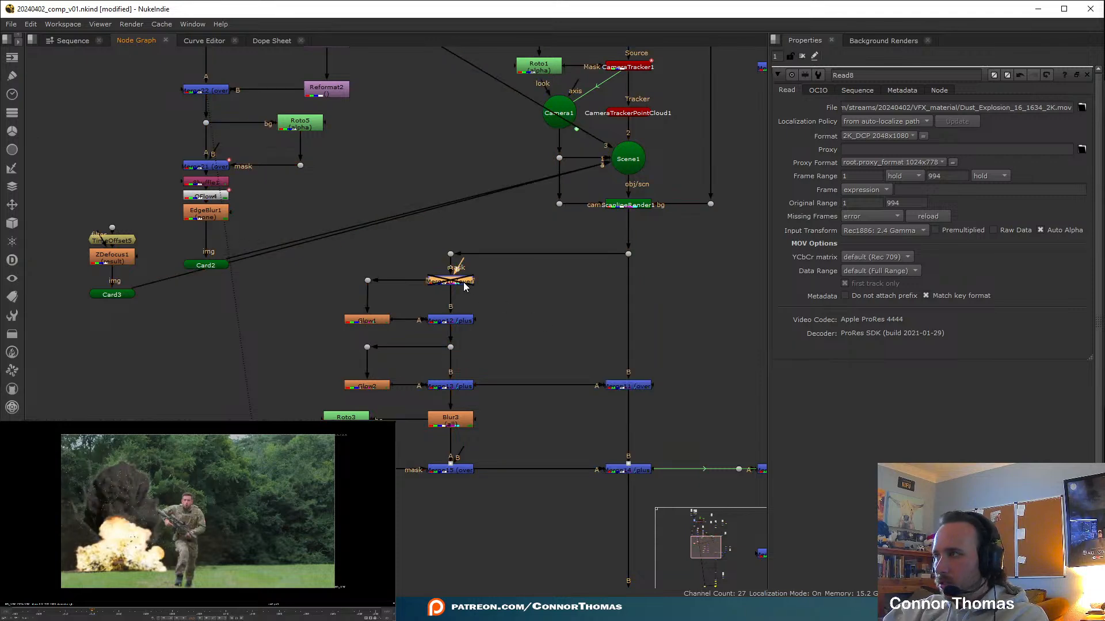
key(d)
key(d)
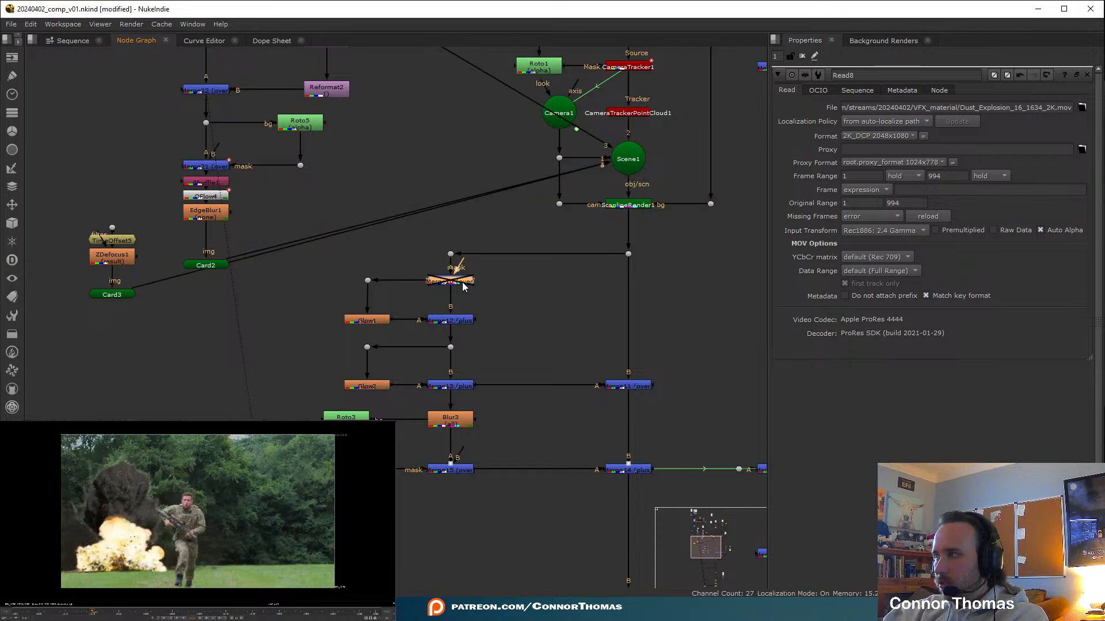
key(d)
key(d)
key(d)
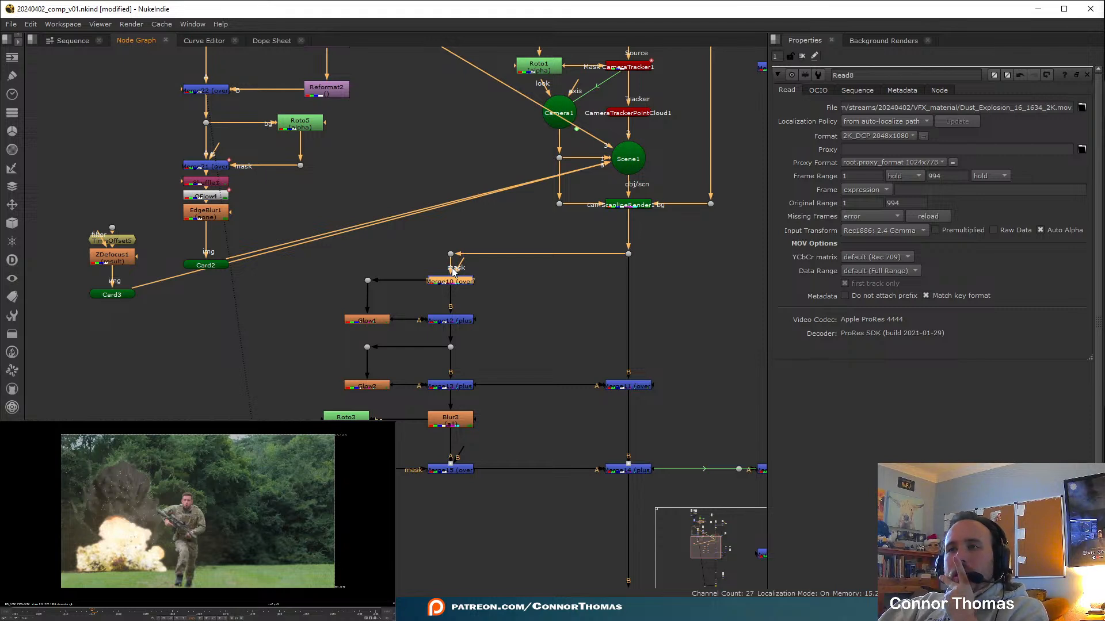
View the ScanlineRender1 output to examine the dust and fire explosion before the glow merges
click(631, 205)
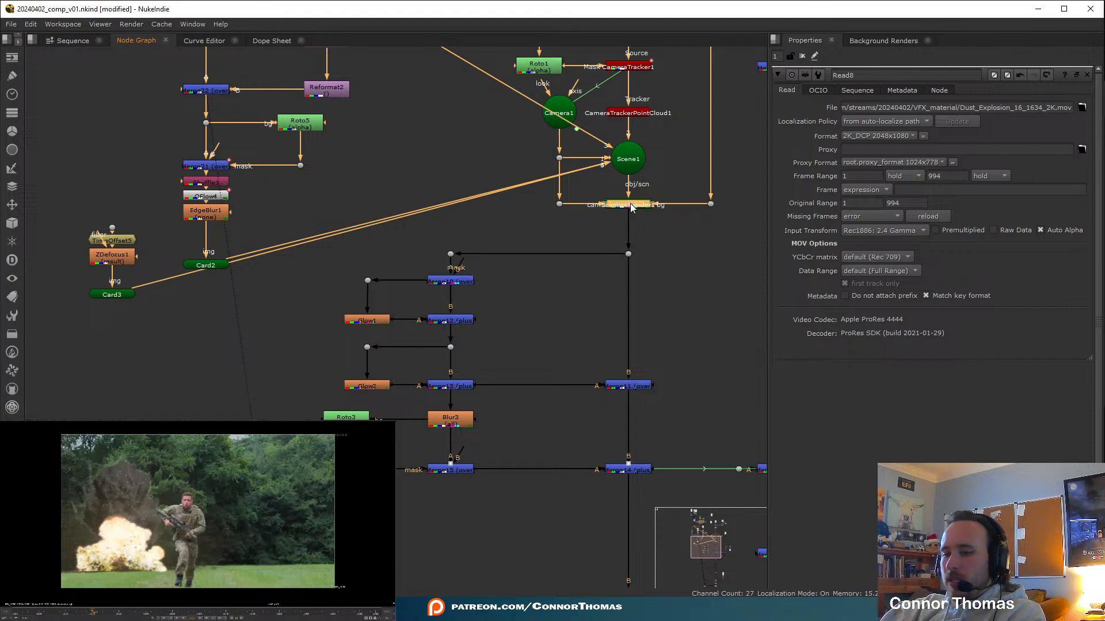
key(1)
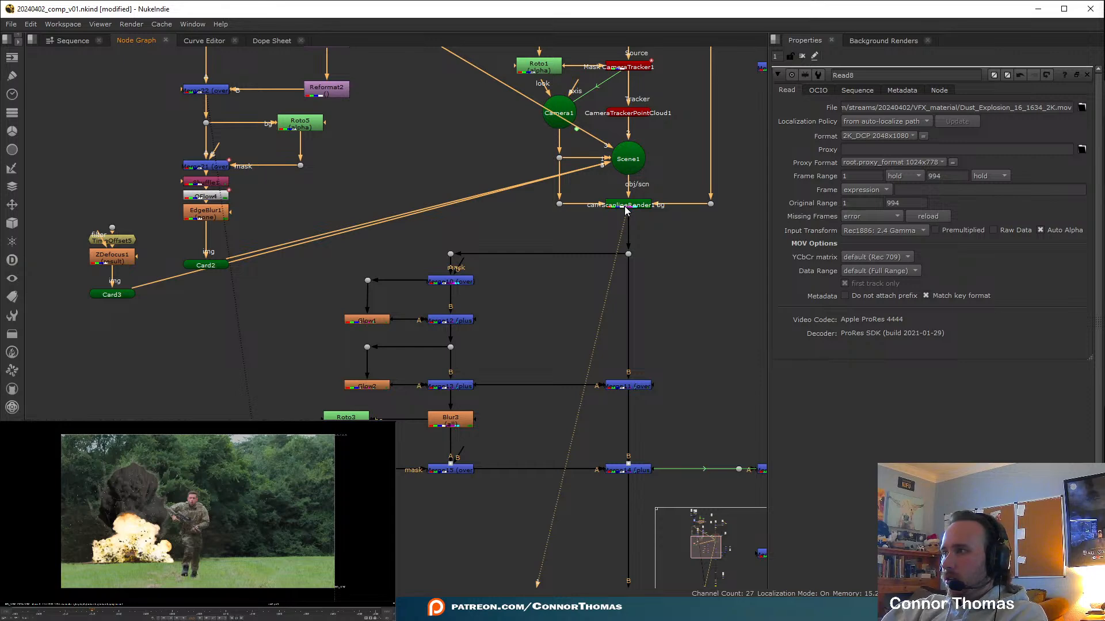
scroll(546, 320, down, 3)
scroll(512, 237, up, 3)
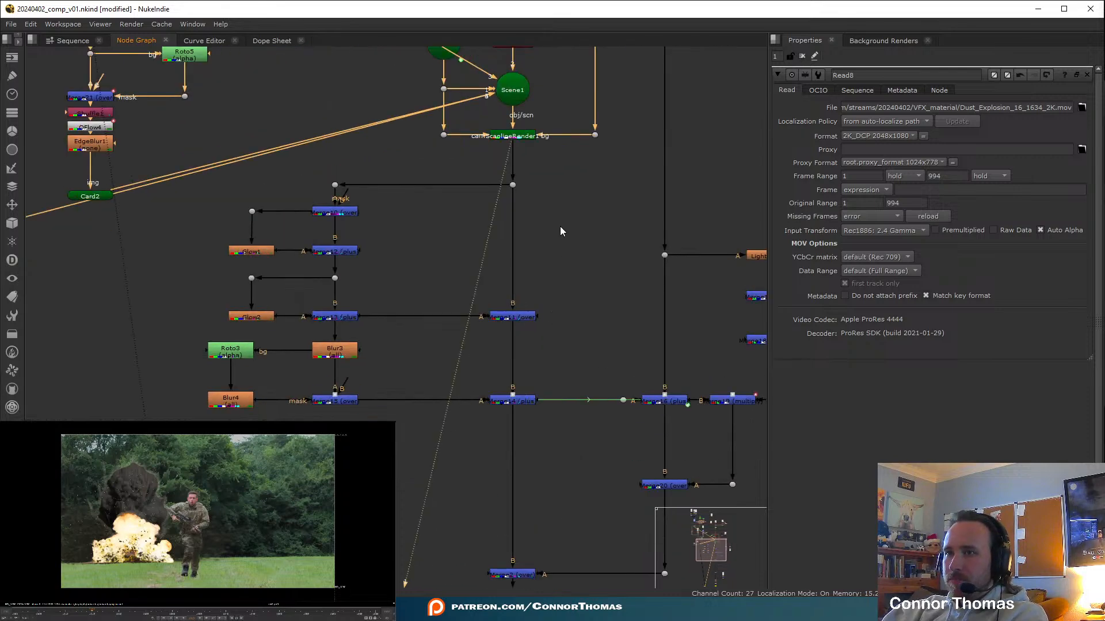
middle_drag(585, 113, 563, 276)
mouse_move(573, 192)
middle_down()
mouse_move(562, 363)
mouse_move(575, 444)
mouse_move(551, 333)
middle_up()
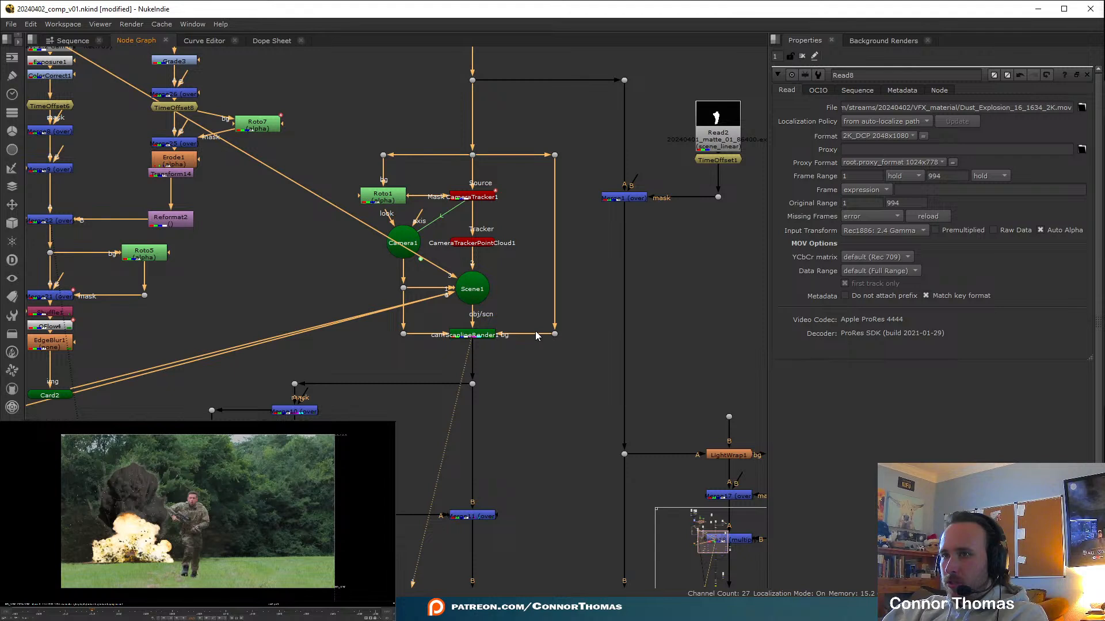
Disconnect the ScanlineRender1 bg input from the dot that carries the background plate
click(536, 336)
click(555, 334)
drag(553, 336, 516, 270)
drag(129, 474, 230, 565)
Disable the EdgeBlur1 node above Card2
middle_drag(358, 198, 620, 230)
scroll(619, 229, down, 1)
scroll(610, 228, down, 1)
scroll(417, 336, up, 1)
click(405, 334)
key(d)
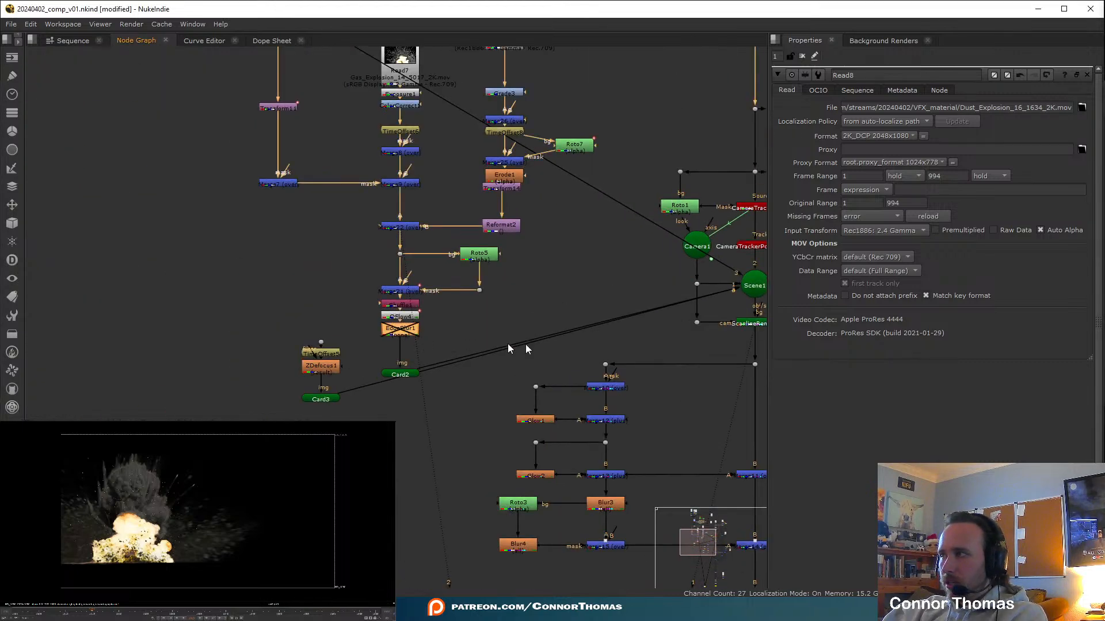
Show the output of Merge14 in the viewer to check the combined explosion and glow elements
middle_drag(719, 317, 543, 269)
mouse_move(635, 248)
middle_down()
mouse_move(542, 267)
mouse_move(537, 285)
middle_up()
drag(112, 447, 205, 526)
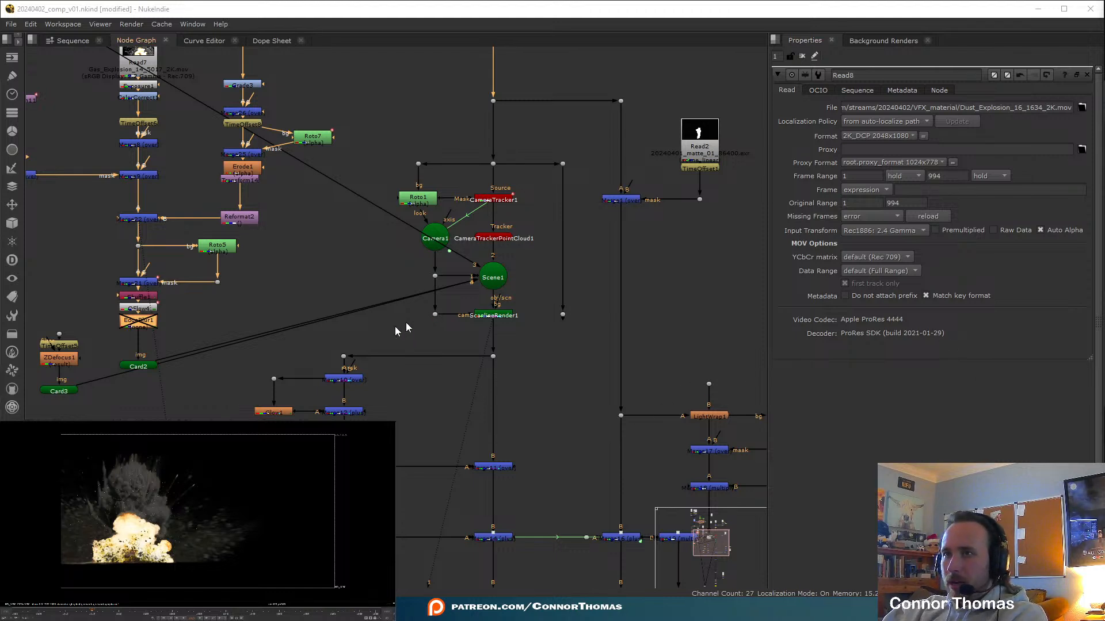
middle_drag(550, 382, 542, 290)
middle_drag(474, 357, 477, 304)
click(483, 335)
click(490, 406)
key(1)
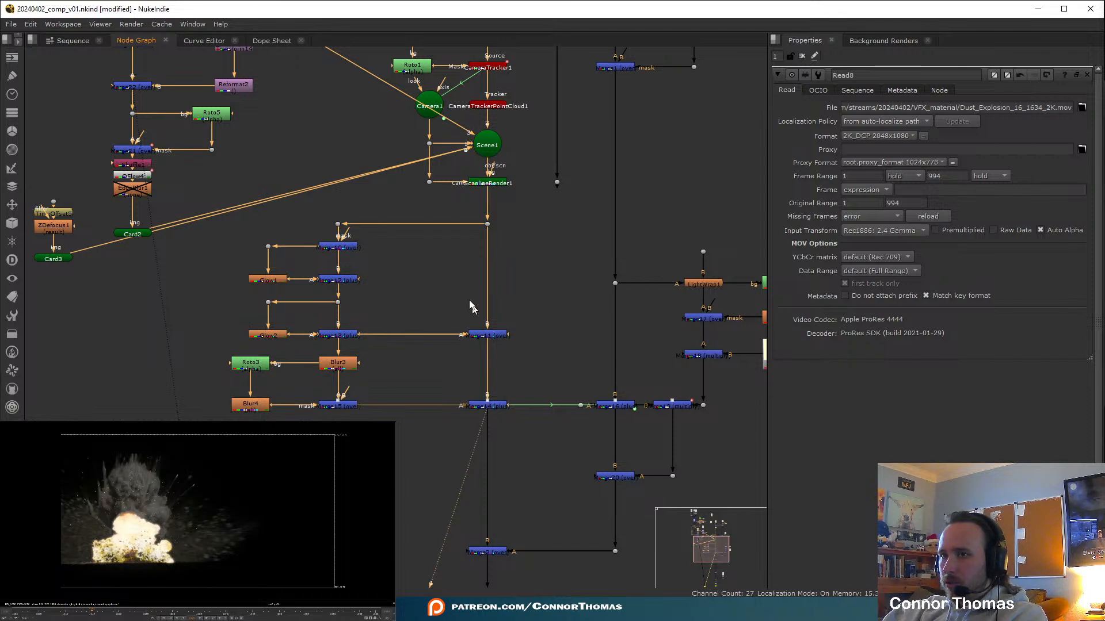
Try deleting Merge10 and reconnecting the Glow1 dot to the dot below ScanlineRender1, and undo both changes
middle_drag(419, 257, 475, 269)
click(405, 263)
key(Delete)
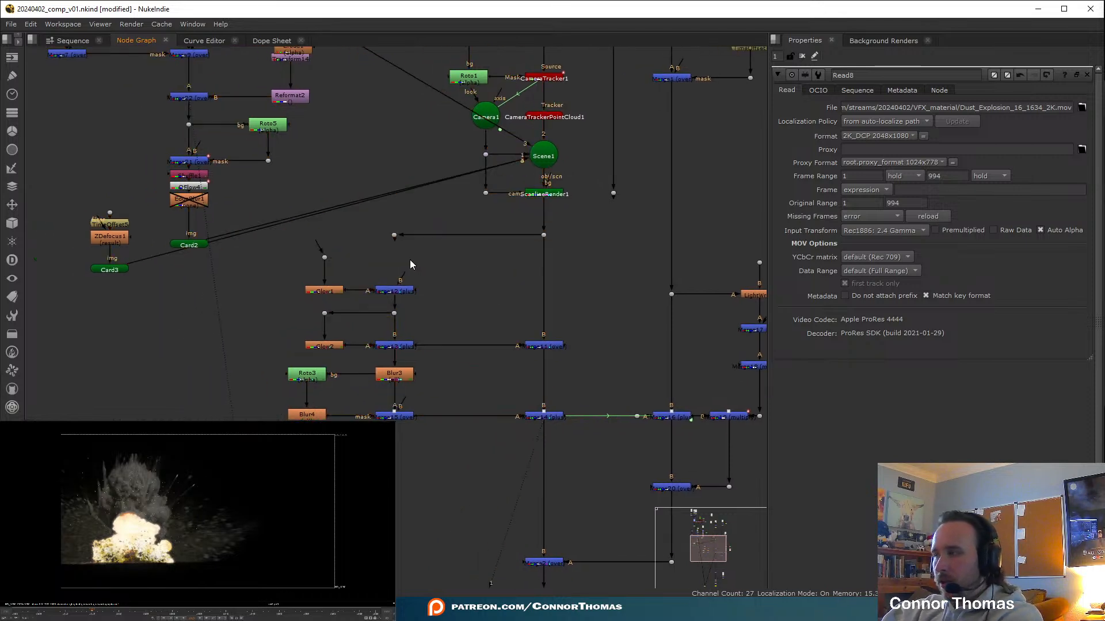
scroll(357, 292, up, 4)
drag(296, 212, 446, 199)
key(ctrl+z)
key(ctrl+z)
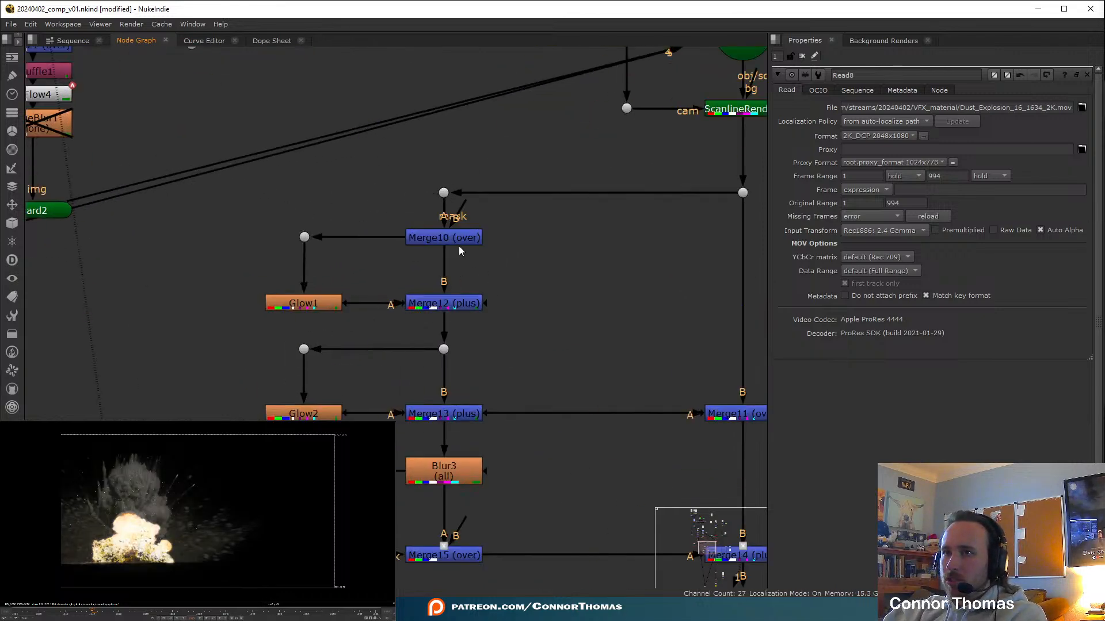
Open the Merge10 properties, repeat the trial of bypassing the node for Glow1, and restore it
double_click(457, 239)
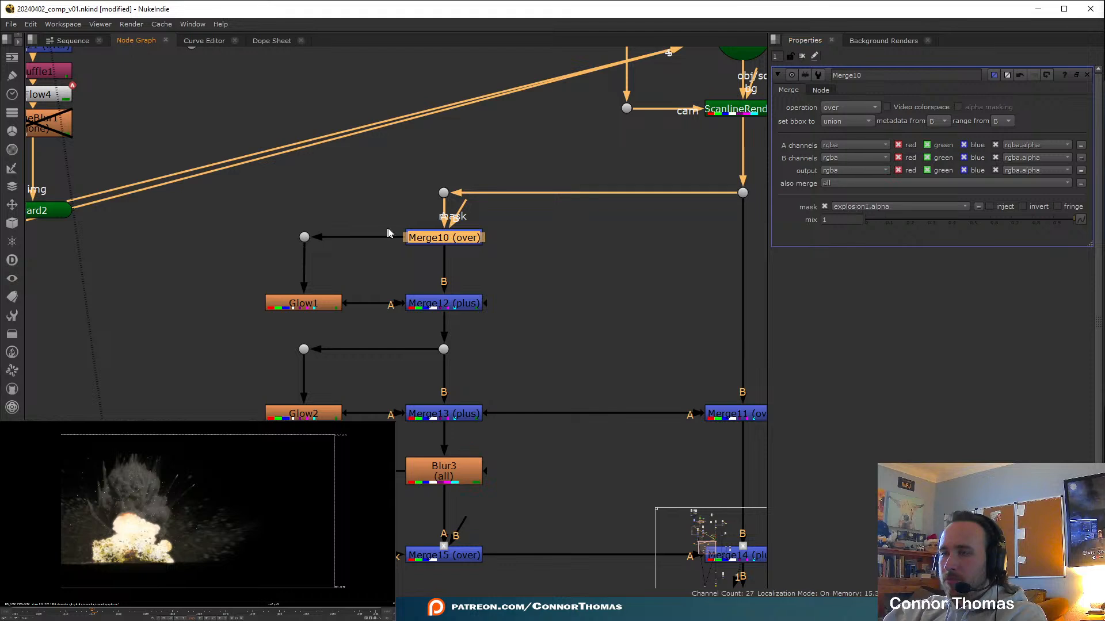
key(Delete)
drag(296, 212, 441, 192)
key(ctrl+z)
key(ctrl+z)
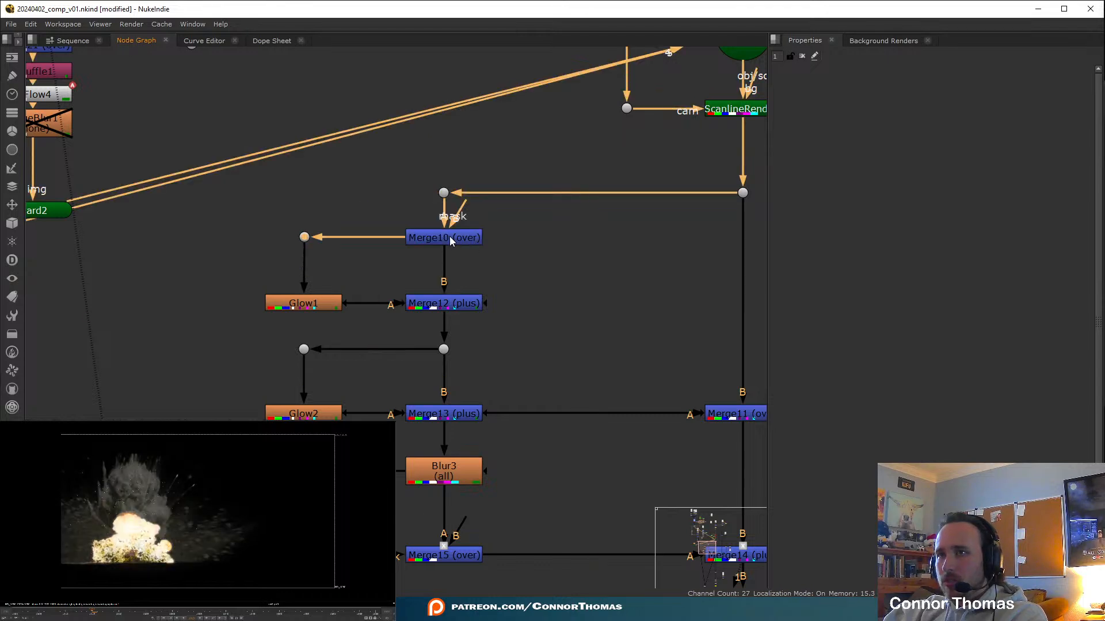
Try a Premult node directly after Merge10 and remove it again
click(450, 237)
key(Tab)
text(prem)
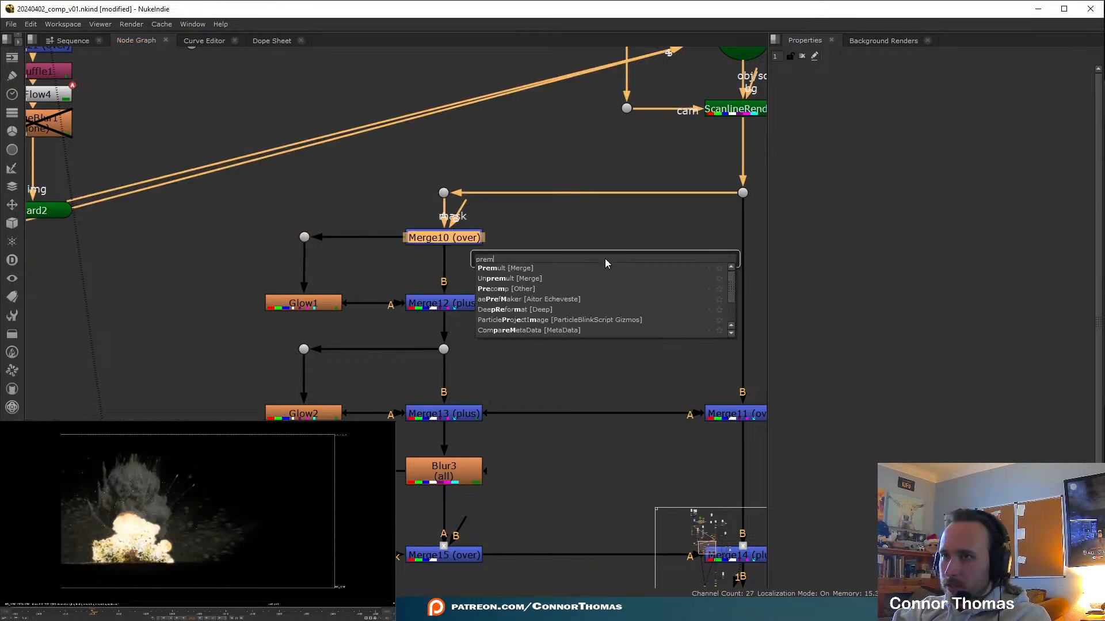
key(Return)
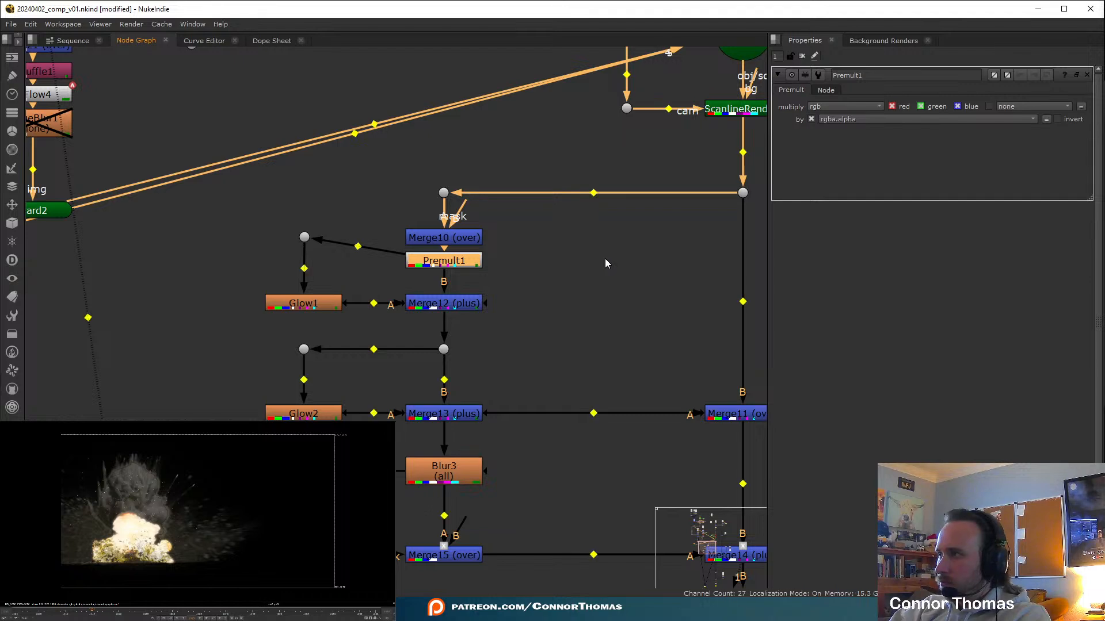
key(Delete)
Try an Unpremult node directly after Merge10 and undo it
click(474, 237)
key(Tab)
text(unm)
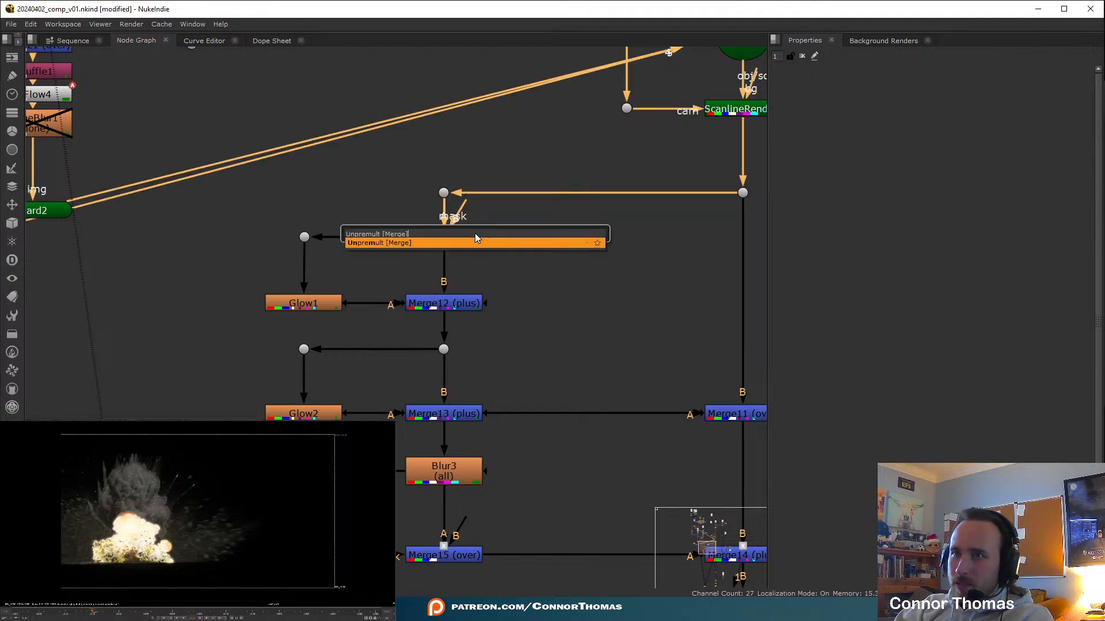
key(Return)
key(ctrl+z)
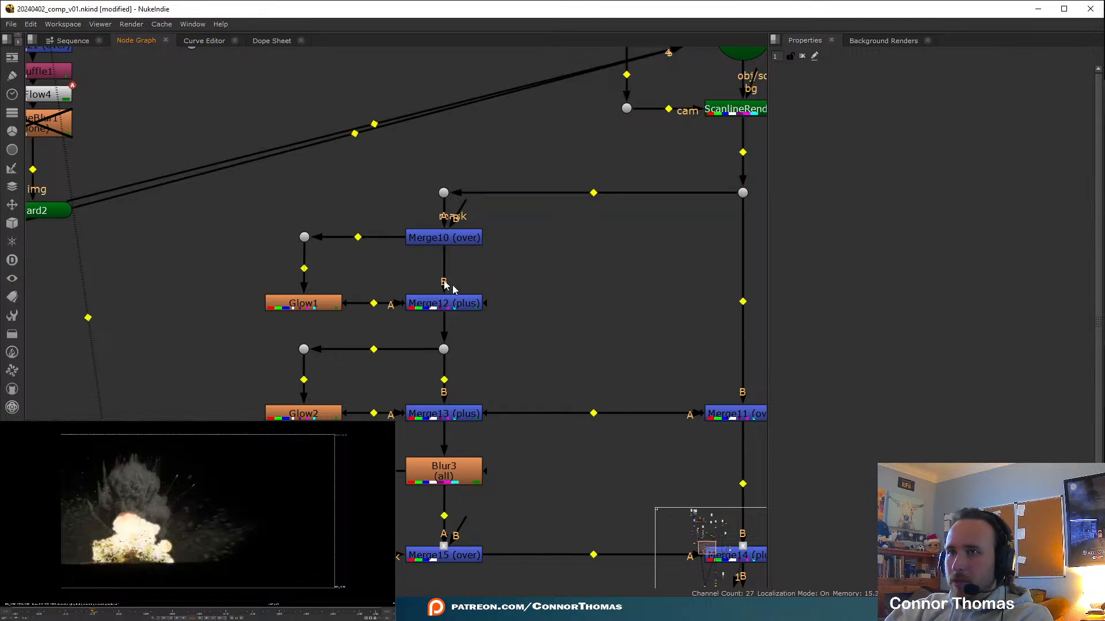
Delete Merge10 and reconnect both the Glow1 dot and the Merge12 B input to the dot that Merge10 was fed from
click(434, 240)
key(Delete)
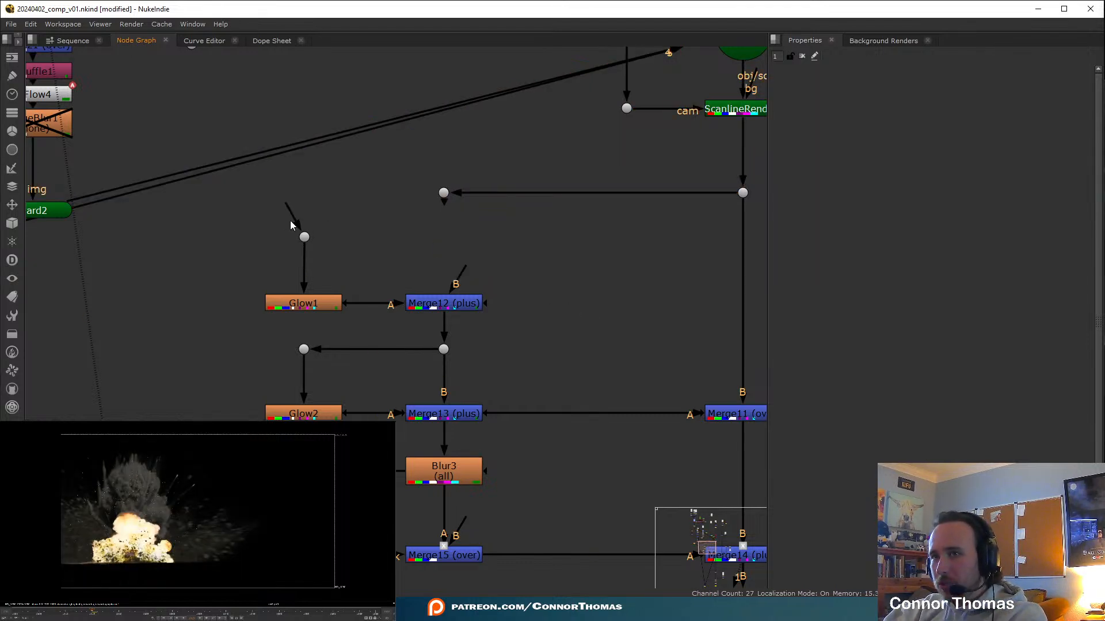
drag(304, 229, 308, 194)
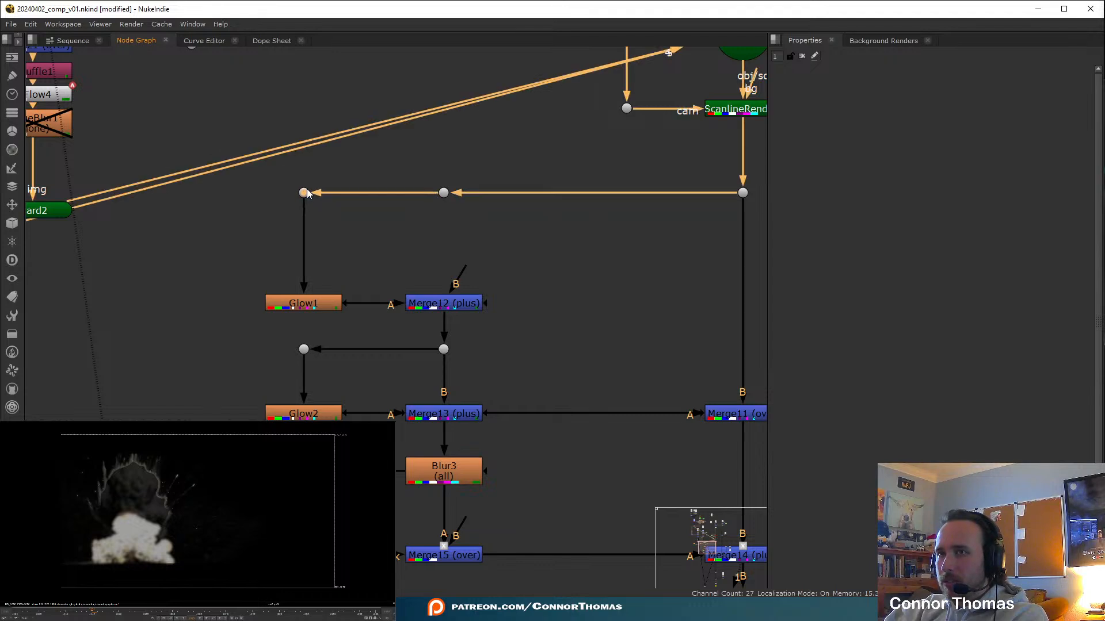
scroll(512, 311, down, 2)
middle_drag(567, 388, 438, 350)
middle_drag(485, 403, 435, 300)
middle_drag(466, 360, 506, 419)
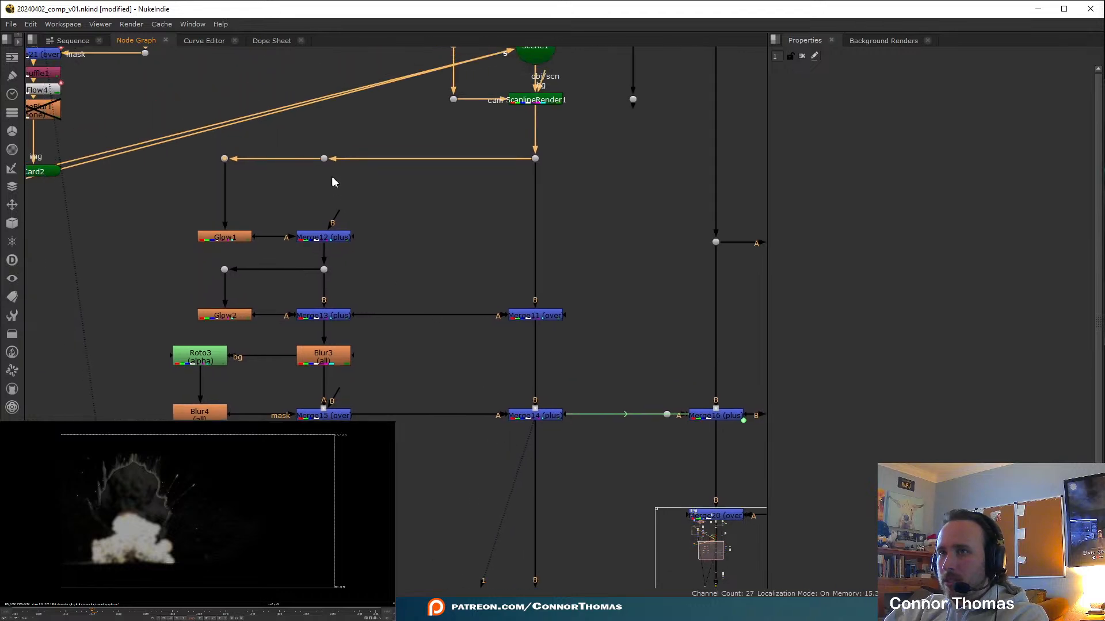
drag(339, 211, 324, 159)
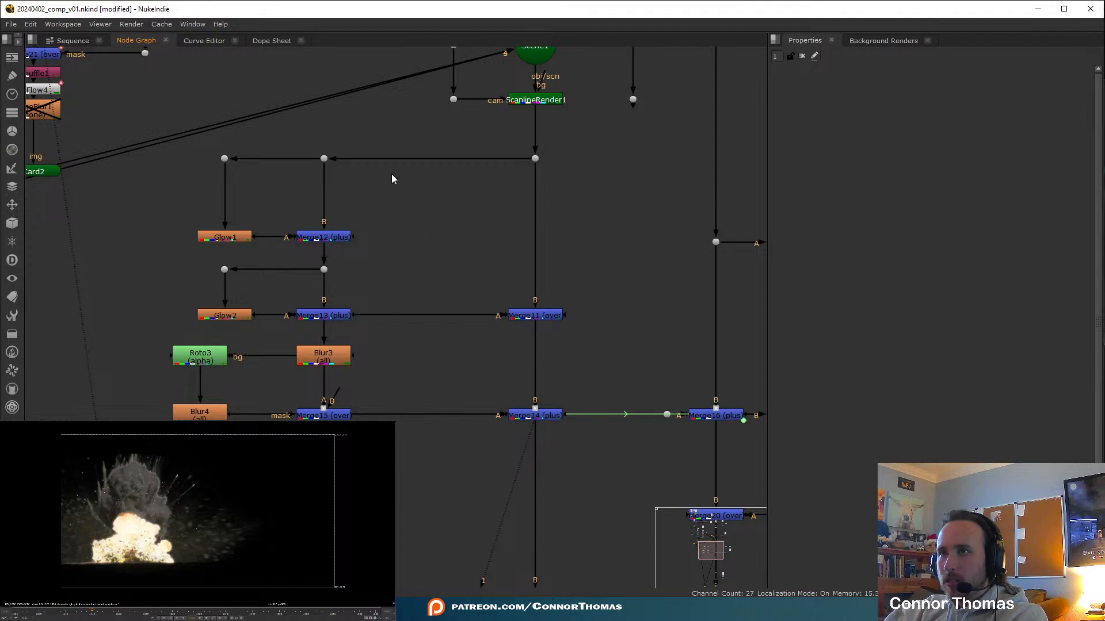
Check the alpha channel of the explosion composite against its colour in the viewer
scroll(402, 198, down, 3)
key(a)
key(a)
key(a)
key(a)
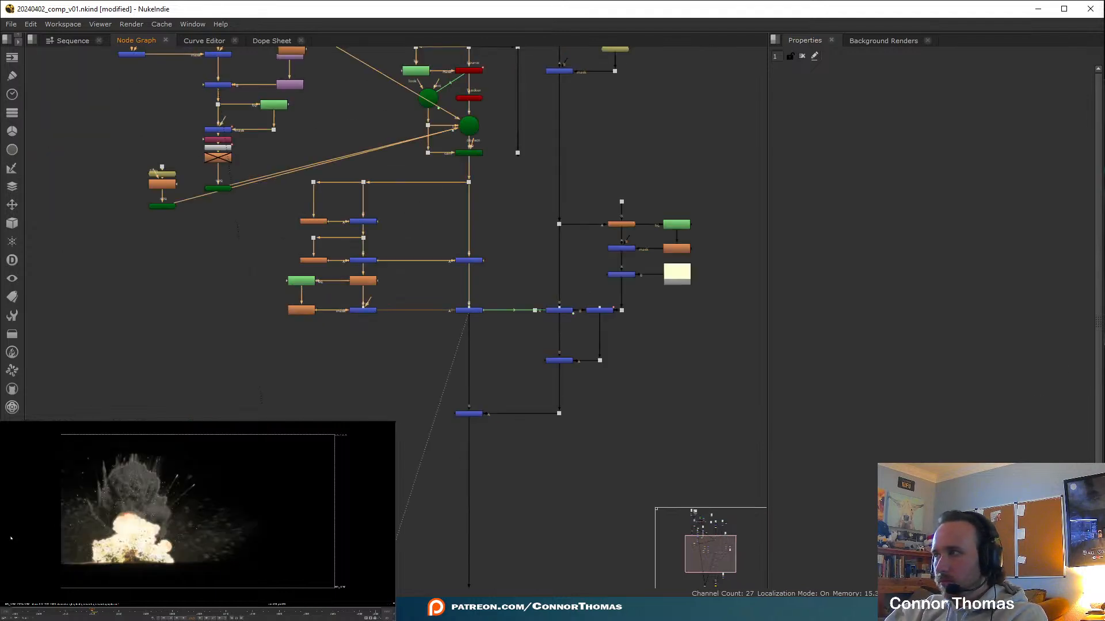
Delete the Erode1 node between Merge25 and Transform14 in the dust explosion branch
scroll(412, 328, up, 5)
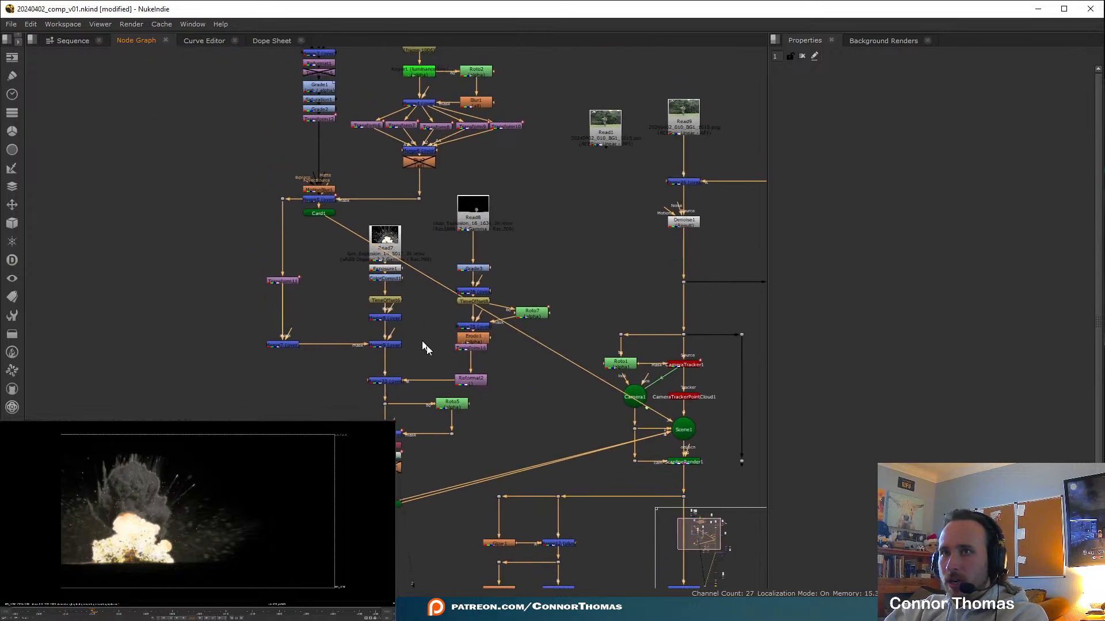
middle_drag(485, 201, 518, 343)
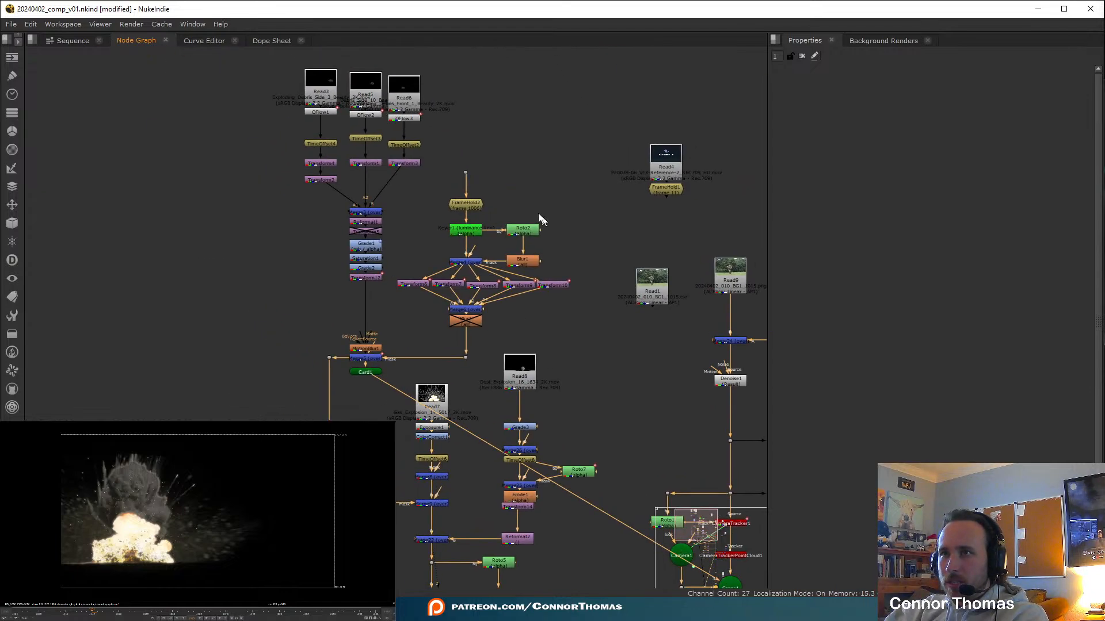
middle_drag(614, 373, 554, 222)
scroll(476, 375, up, 4)
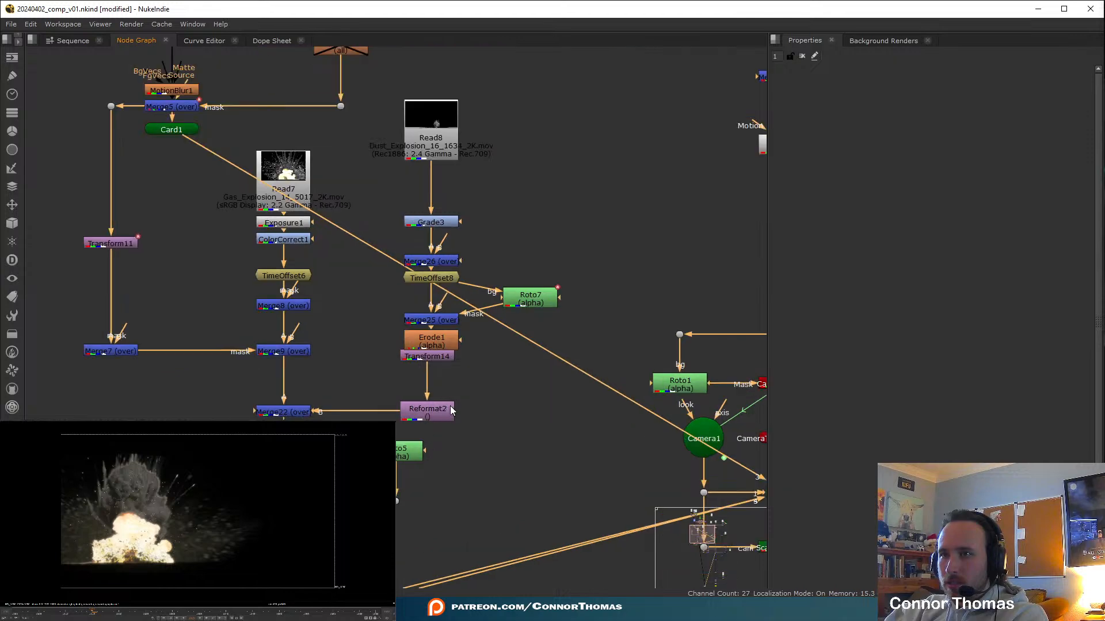
click(433, 340)
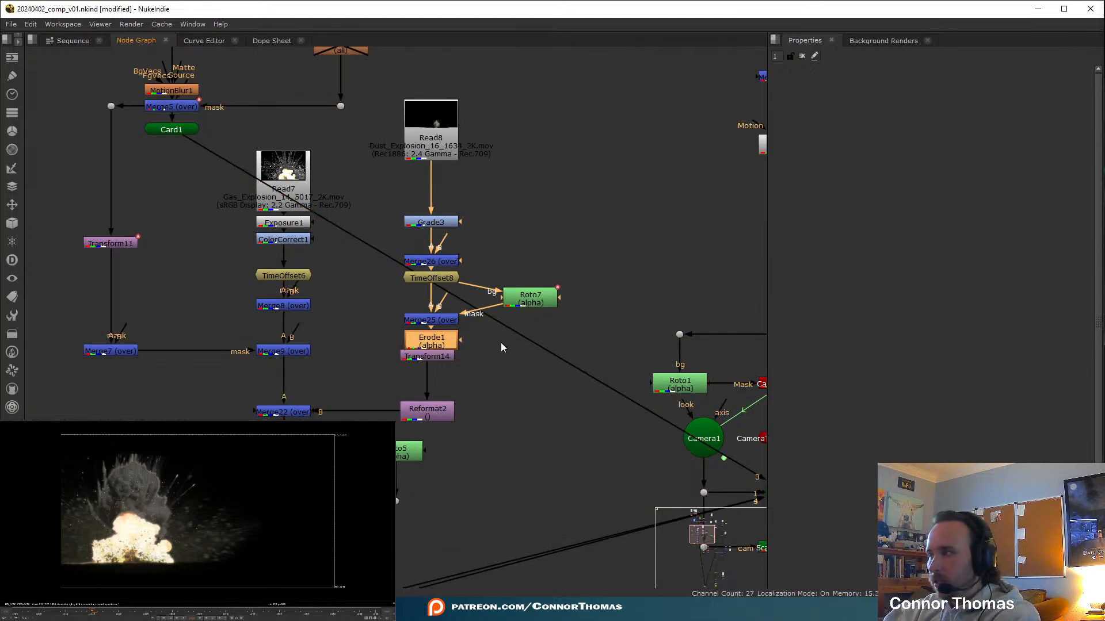
key(Delete)
Add a Merge node set to over below Merge14, with Merge14 feeding its A input
scroll(516, 397, up, 1)
middle_drag(516, 397, 362, 146)
middle_drag(592, 522, 414, 2)
drag(86, 500, 180, 554)
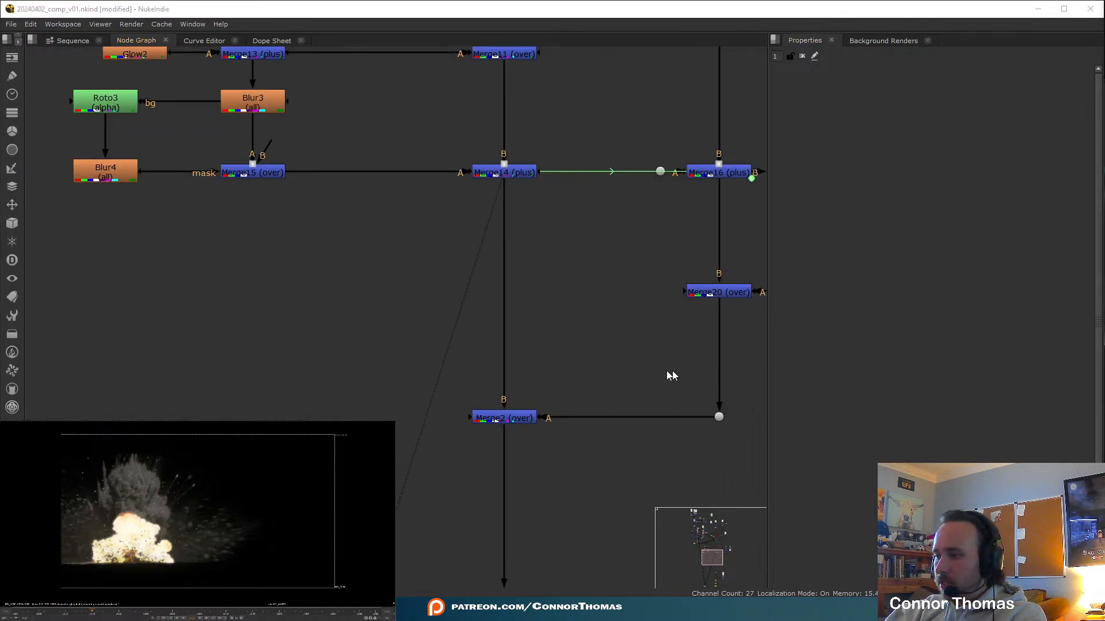
scroll(521, 320, down, 2)
middle_drag(521, 321, 532, 372)
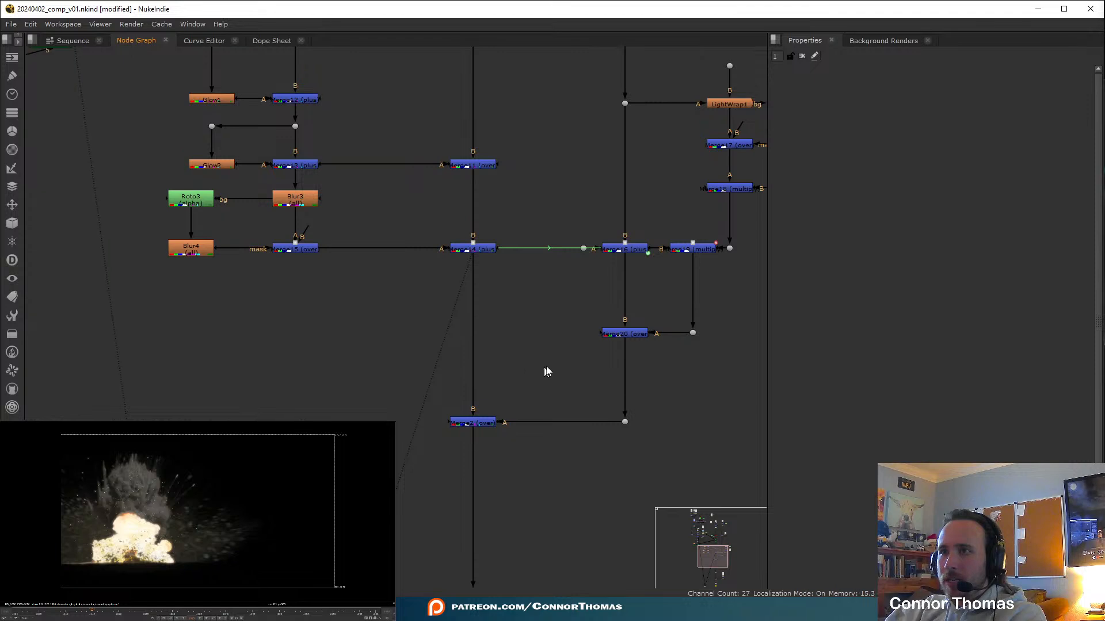
click(484, 252)
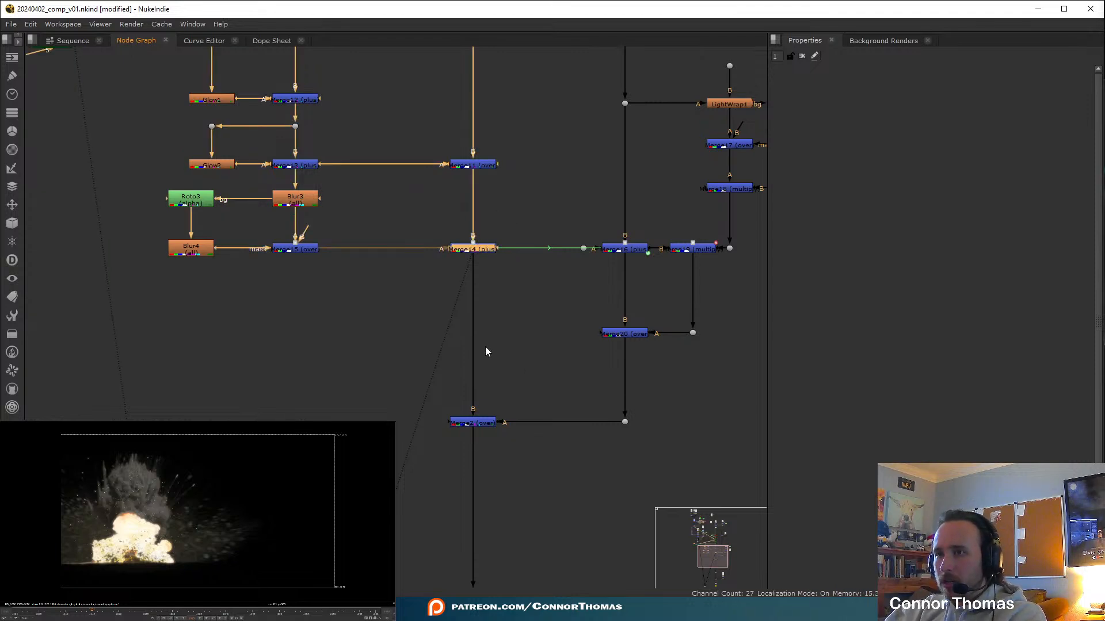
key(m)
drag(529, 247, 466, 309)
Connect the new Merge10 B input to the disconnected background plate dot and move that dot level with the node
scroll(496, 391, down, 5)
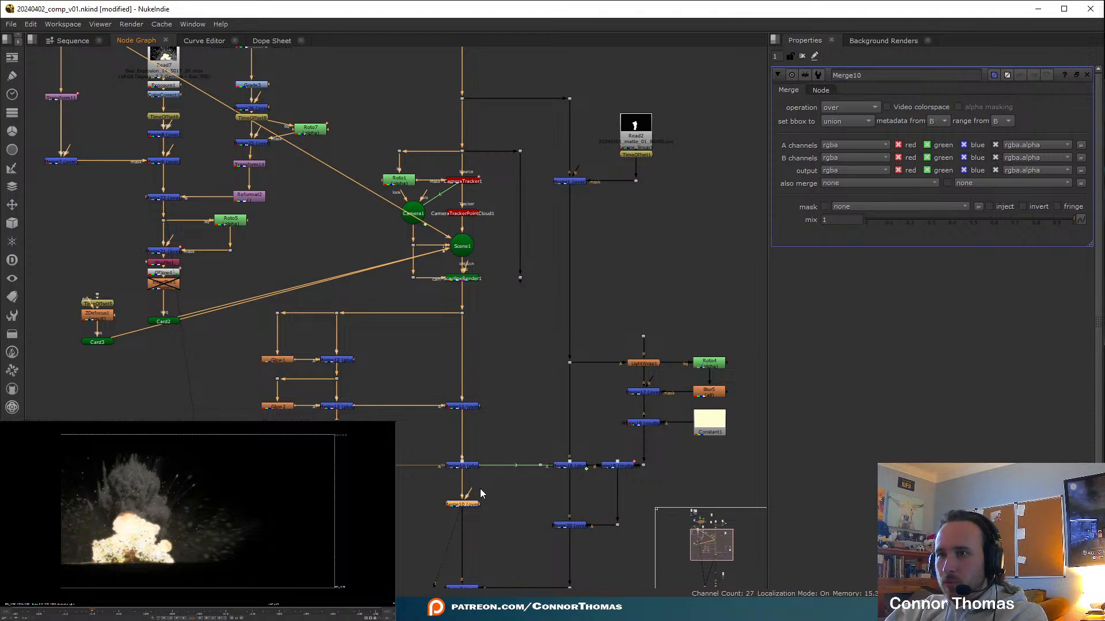
scroll(487, 509, up, 3)
drag(471, 491, 519, 282)
drag(553, 53, 557, 505)
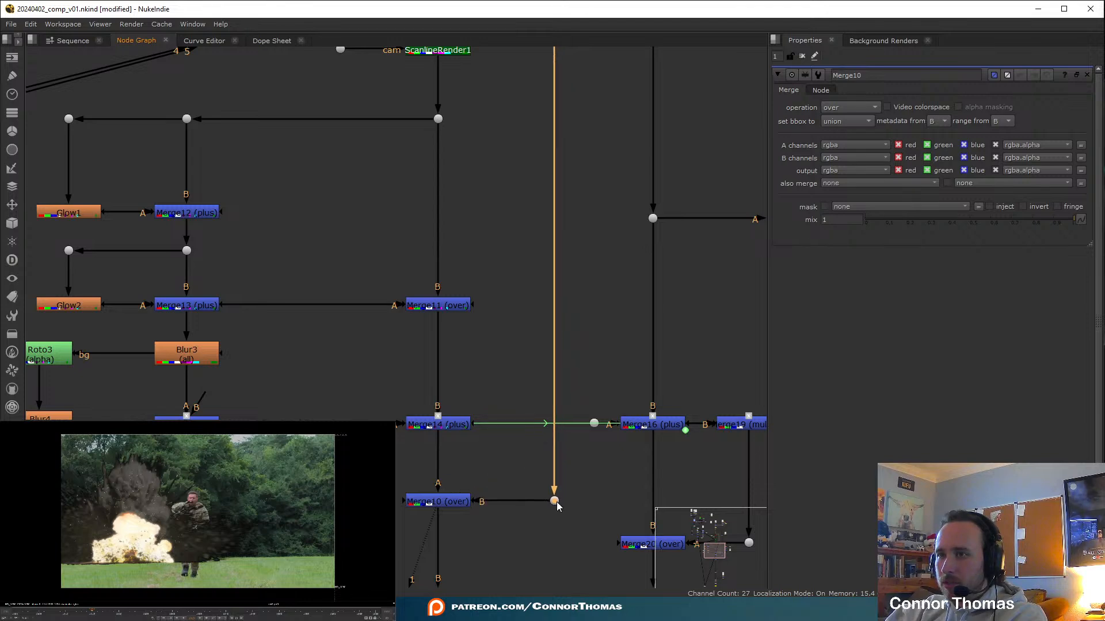
middle_drag(571, 504, 579, 334)
View the Merge14 output and check its alpha channel
click(450, 501)
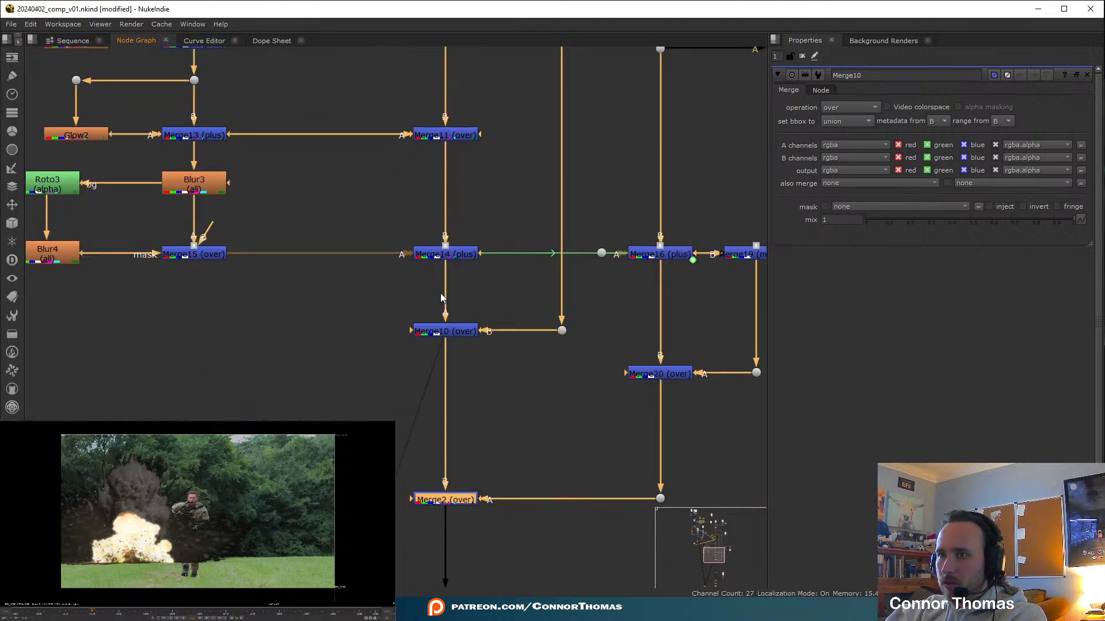
click(444, 256)
key(1)
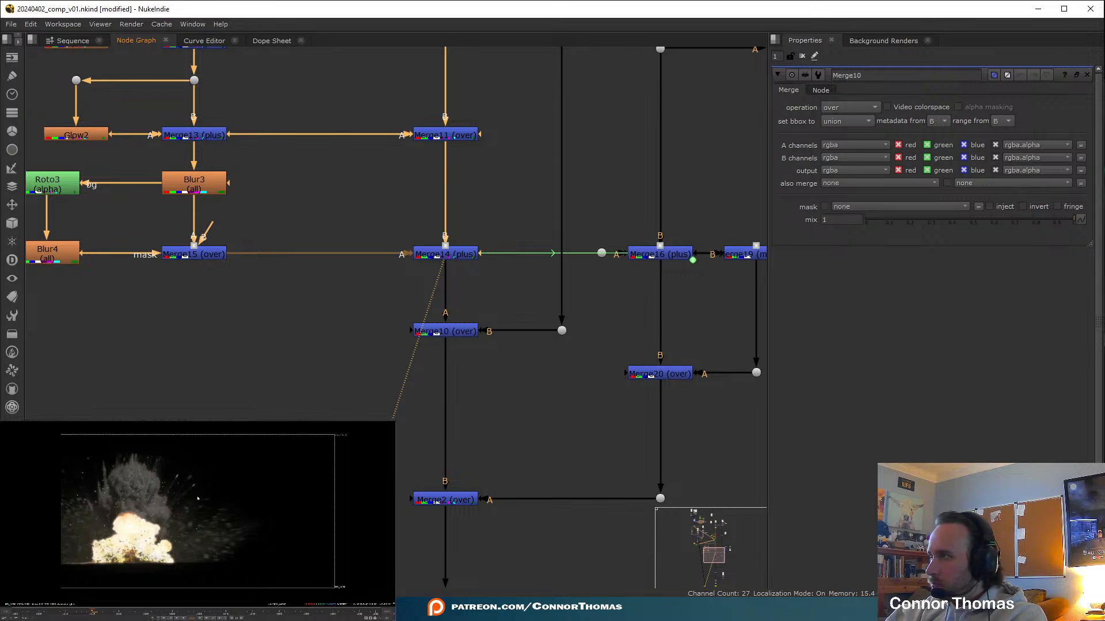
key(a)
key(a)
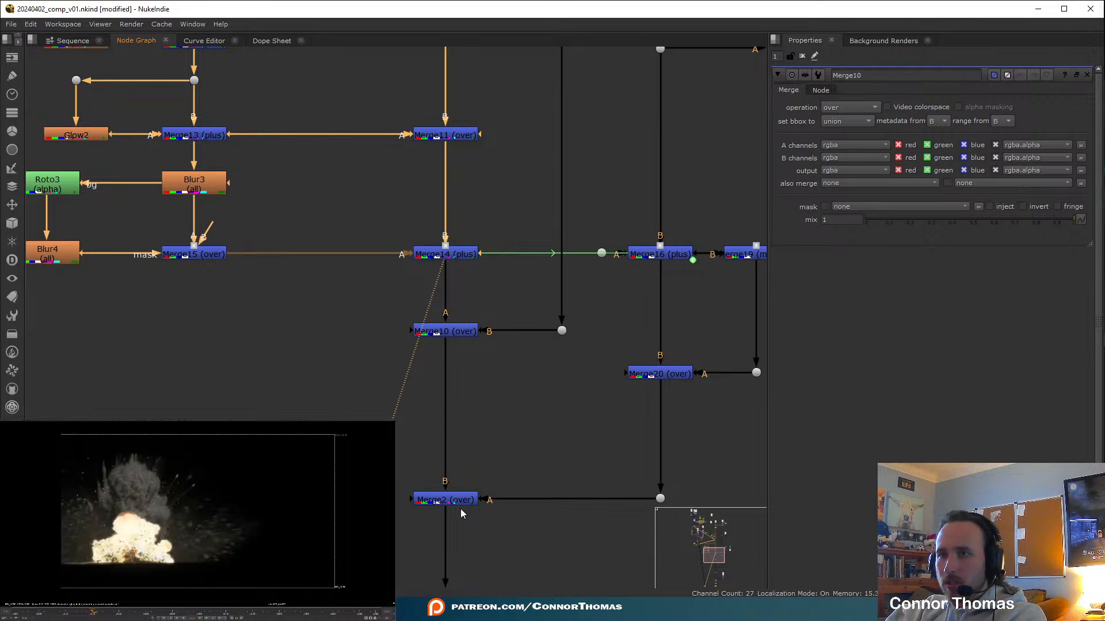
Open the Roto3 properties to inspect its mask shape over the explosion
middle_drag(88, 191, 224, 237)
click(187, 233)
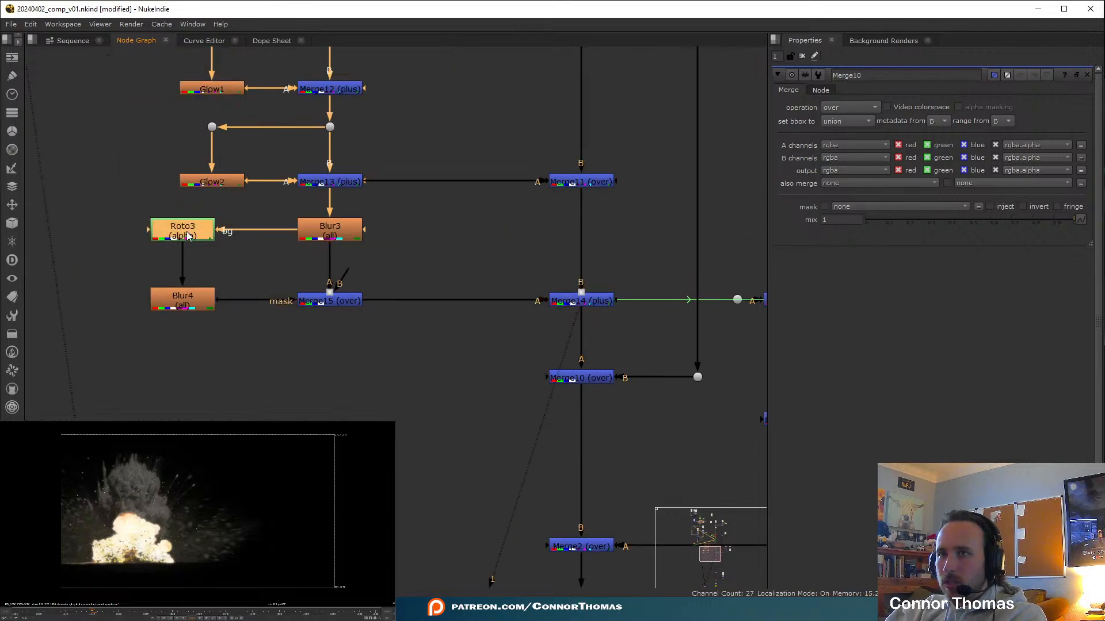
double_click(187, 232)
middle_drag(248, 64, 326, 321)
scroll(438, 373, down, 2)
middle_drag(251, 222, 325, 372)
Open Roto5 and raise the upper point of Bezier1 well above the explosion's smoke at two frames
double_click(296, 290)
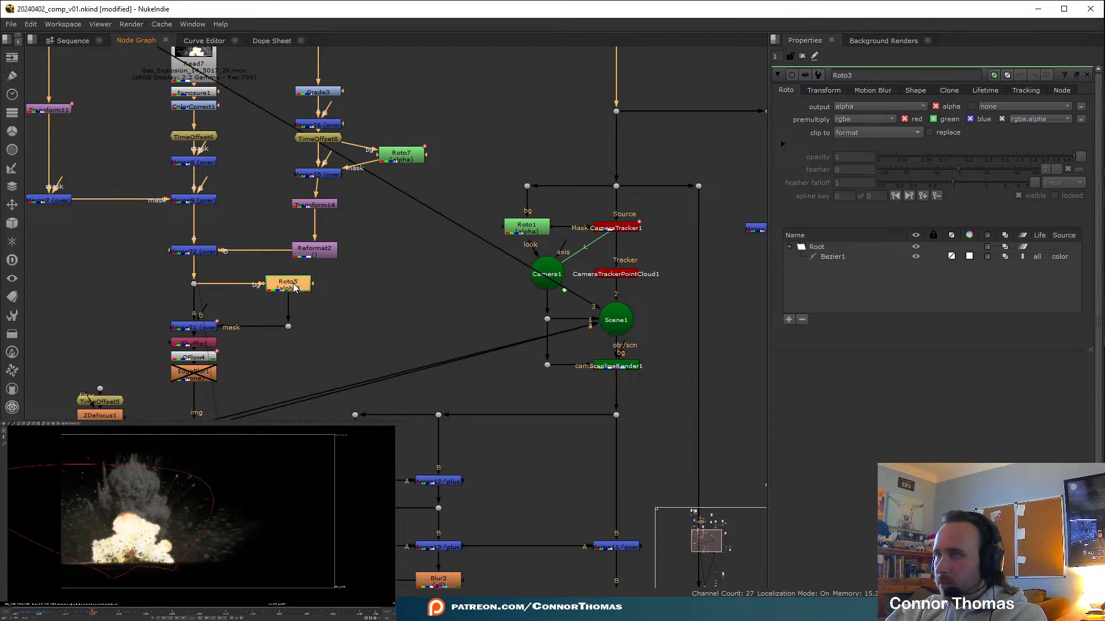
click(157, 469)
middle_drag(157, 469, 173, 505)
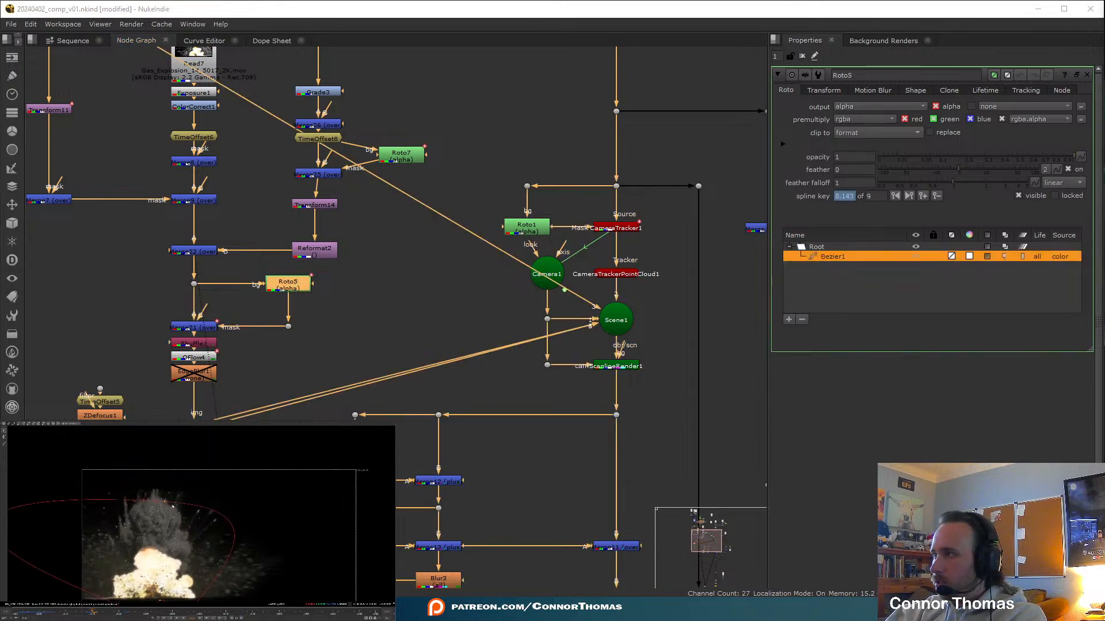
drag(165, 503, 167, 445)
middle_drag(178, 571, 179, 522)
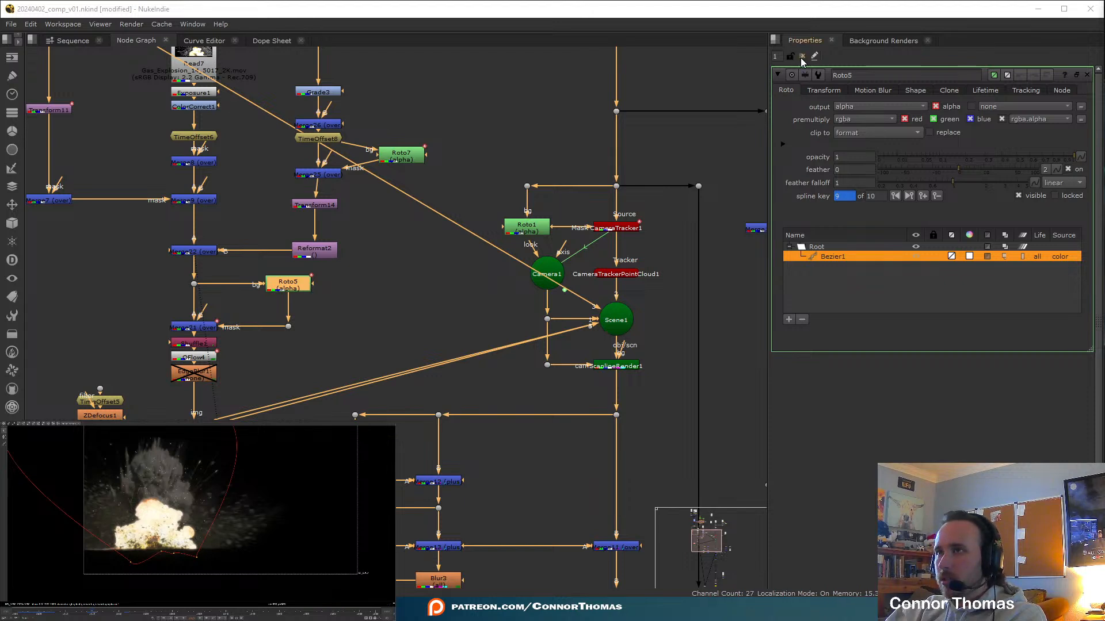
click(88, 614)
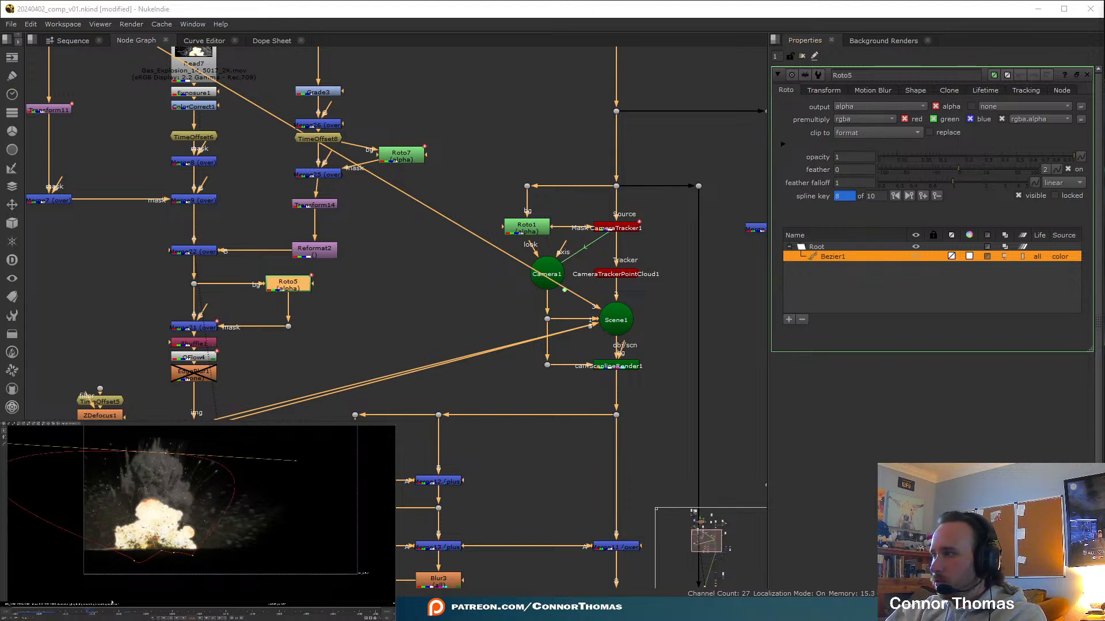
middle_drag(161, 448, 164, 499)
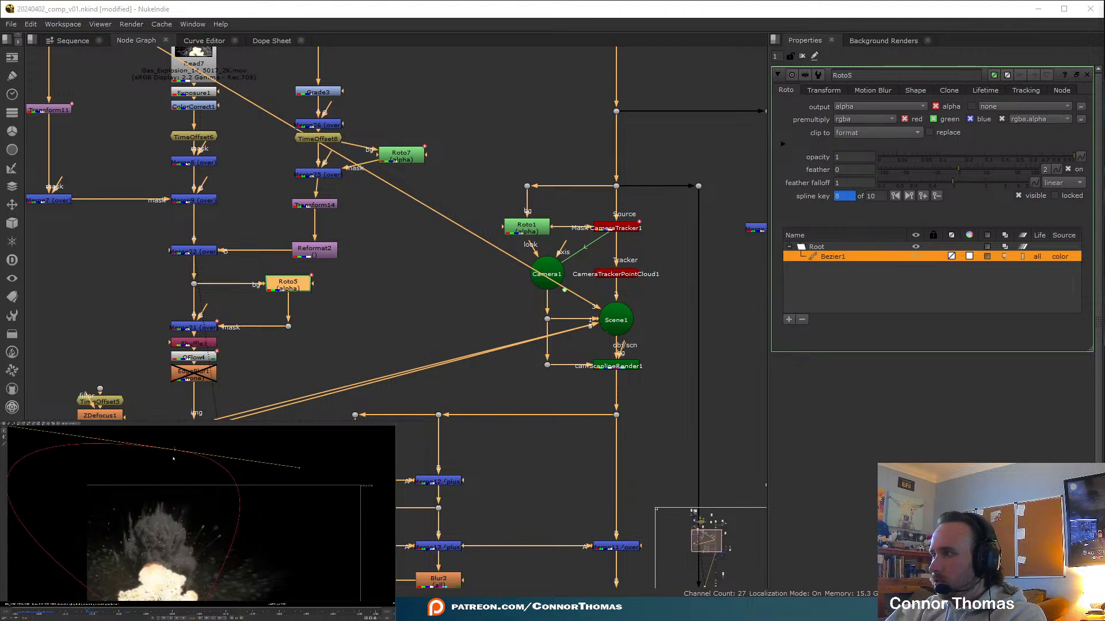
middle_drag(166, 544, 153, 458)
key(f)
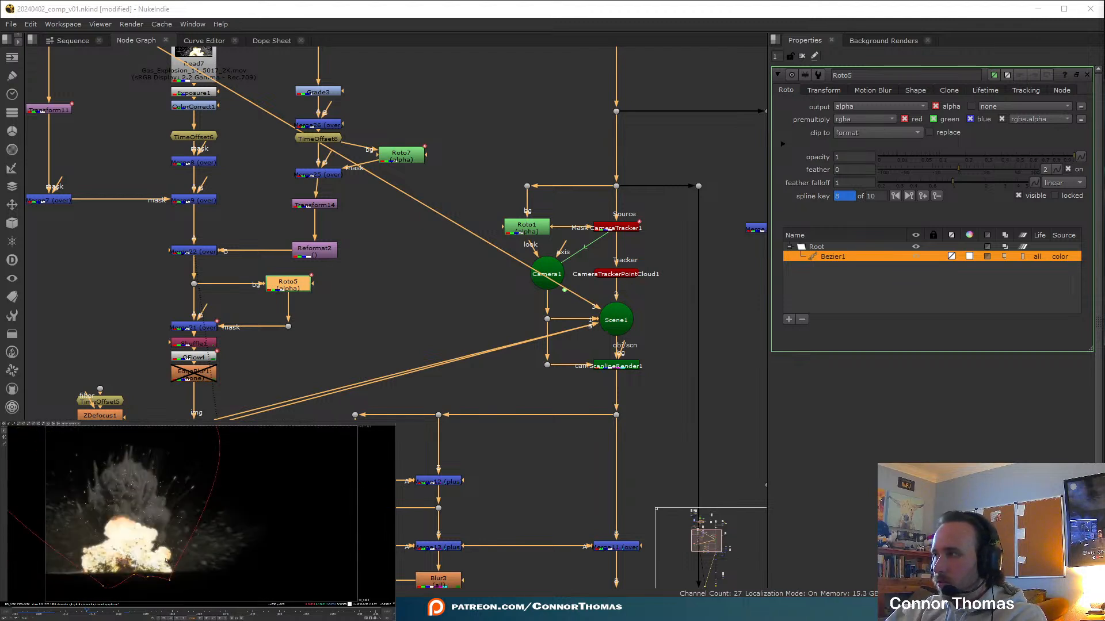
Close the Roto5 properties and check the explosion's alpha channel in the viewer
click(802, 56)
middle_drag(472, 382, 427, 316)
key(a)
key(a)
key(a)
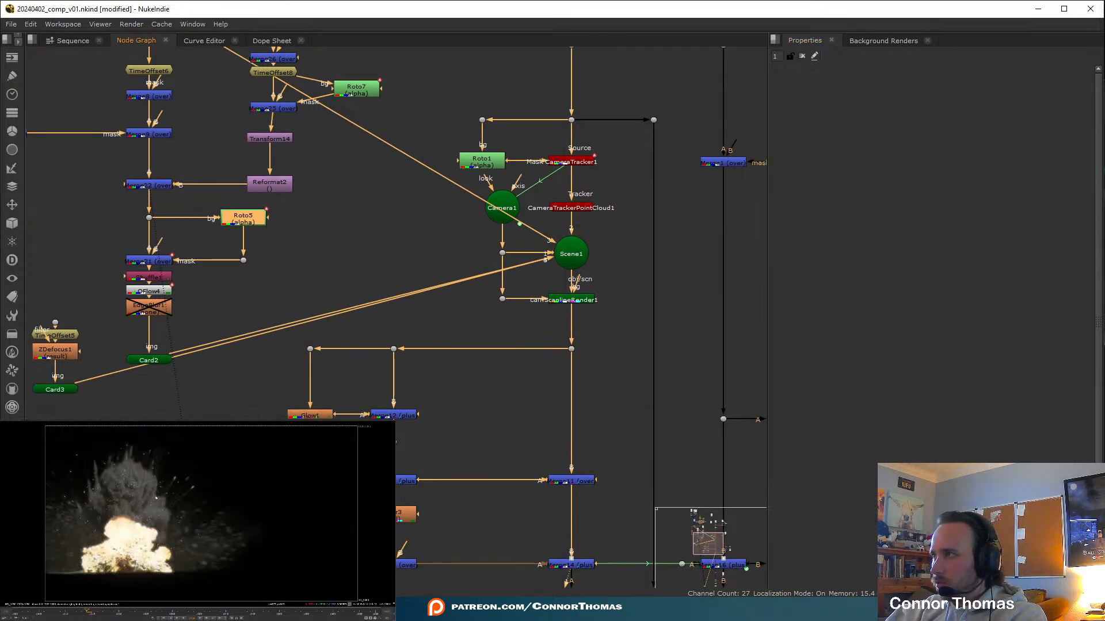
View the Merge10 output, where the explosion is composited with the background plate
middle_drag(641, 585, 550, 251)
click(493, 280)
key(1)
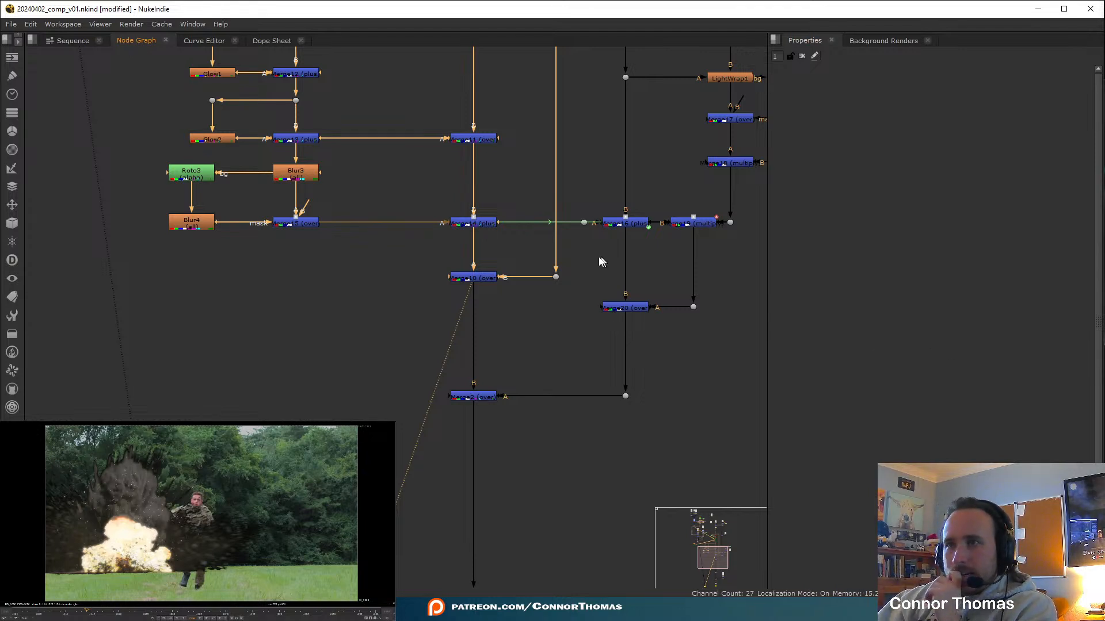
Try the plus operation on Merge10, undo it, and consult the description of the merge operations
scroll(474, 334, up, 4)
double_click(482, 308)
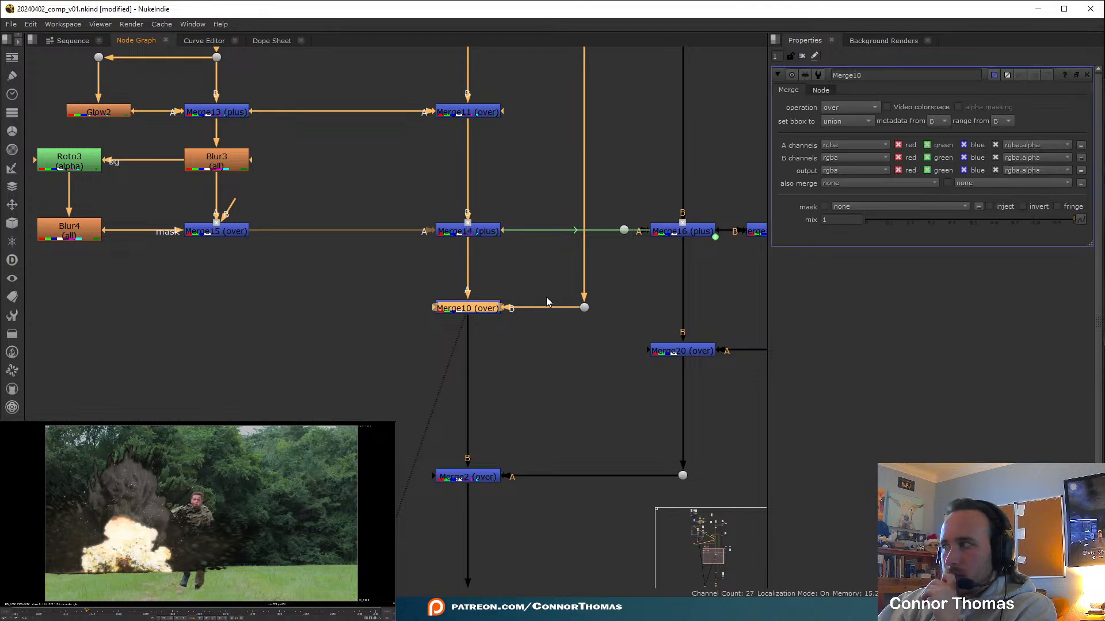
click(838, 111)
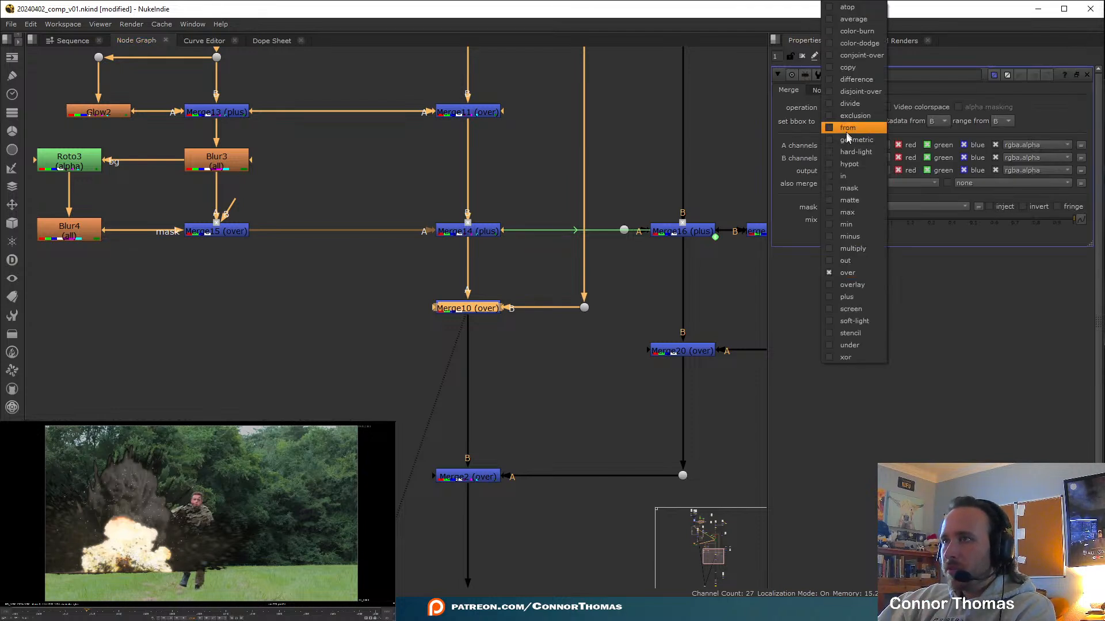
click(855, 298)
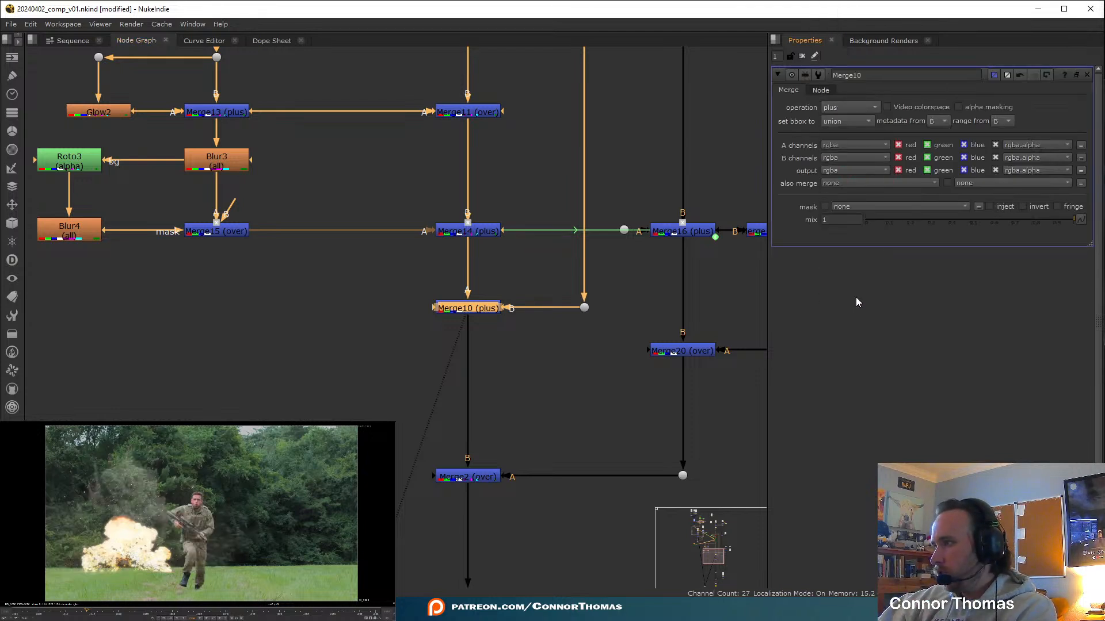
key(ctrl+z)
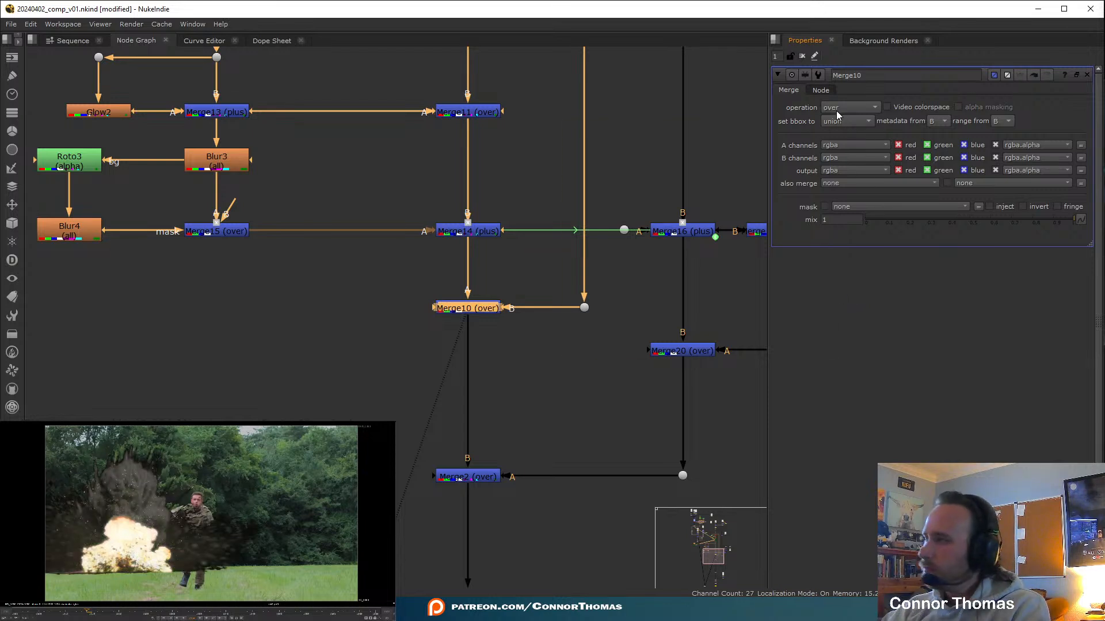
mouse_move(836, 111)
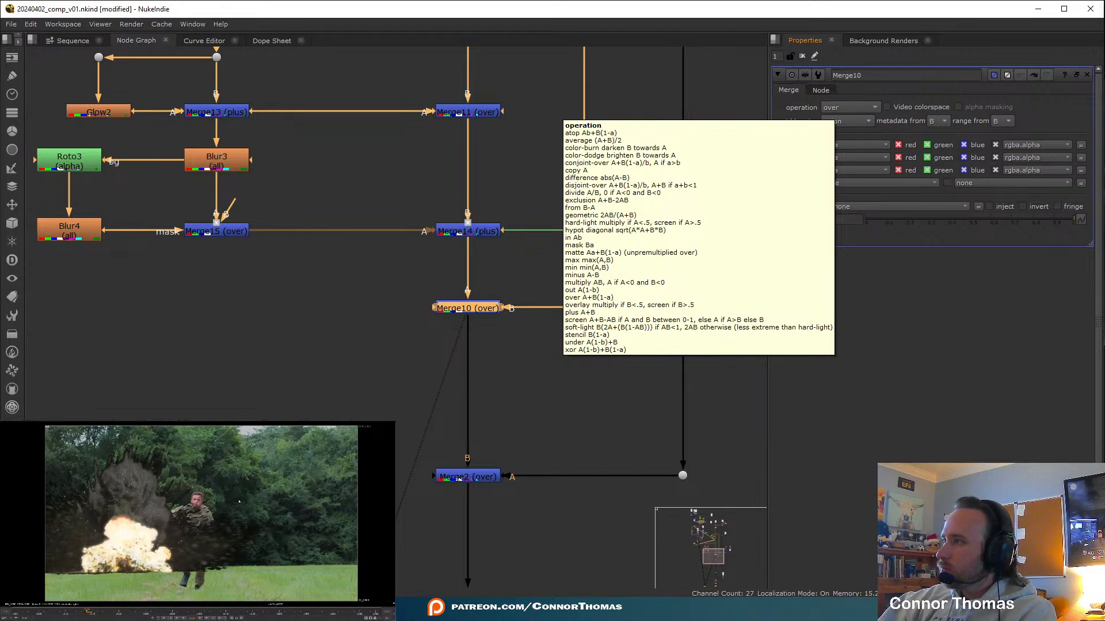
Disable the MotionBlur1 node above Card1 to test its influence on the composite
scroll(488, 224, down, 1)
middle_drag(488, 224, 598, 371)
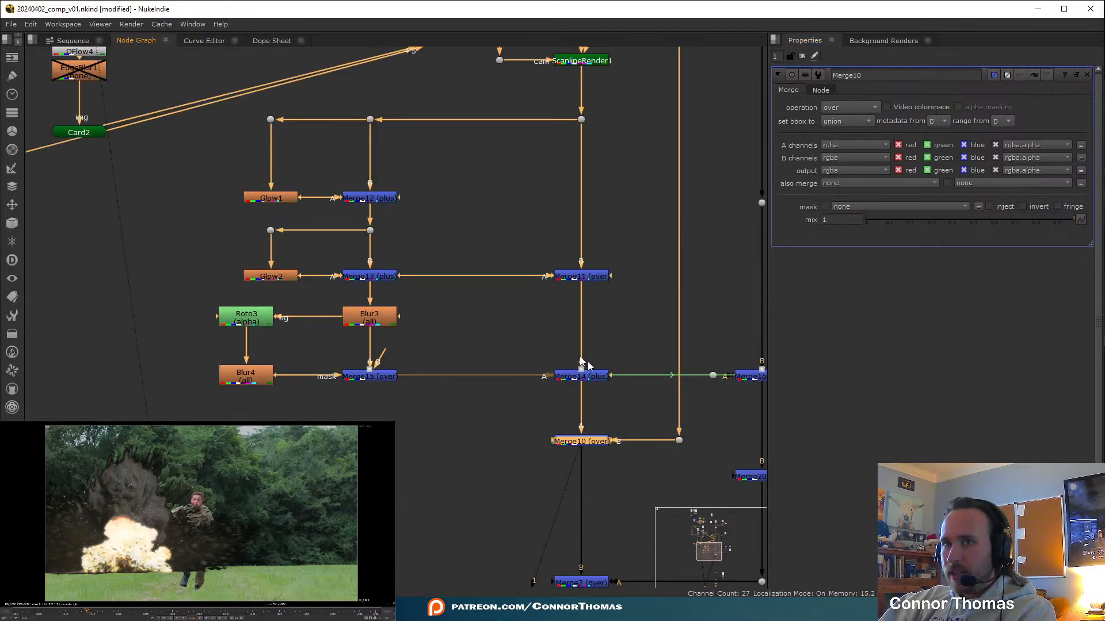
middle_drag(443, 250, 422, 323)
middle_drag(449, 204, 484, 311)
mouse_move(158, 159)
middle_down()
mouse_move(280, 277)
mouse_move(373, 322)
mouse_move(347, 356)
mouse_move(294, 387)
middle_up()
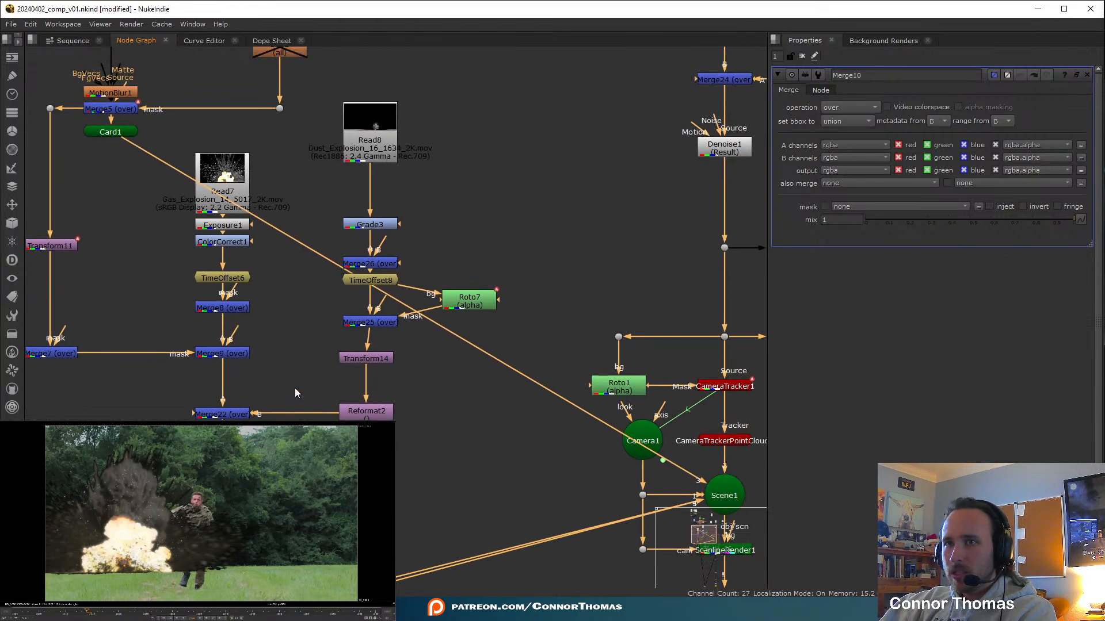
middle_drag(181, 167, 271, 347)
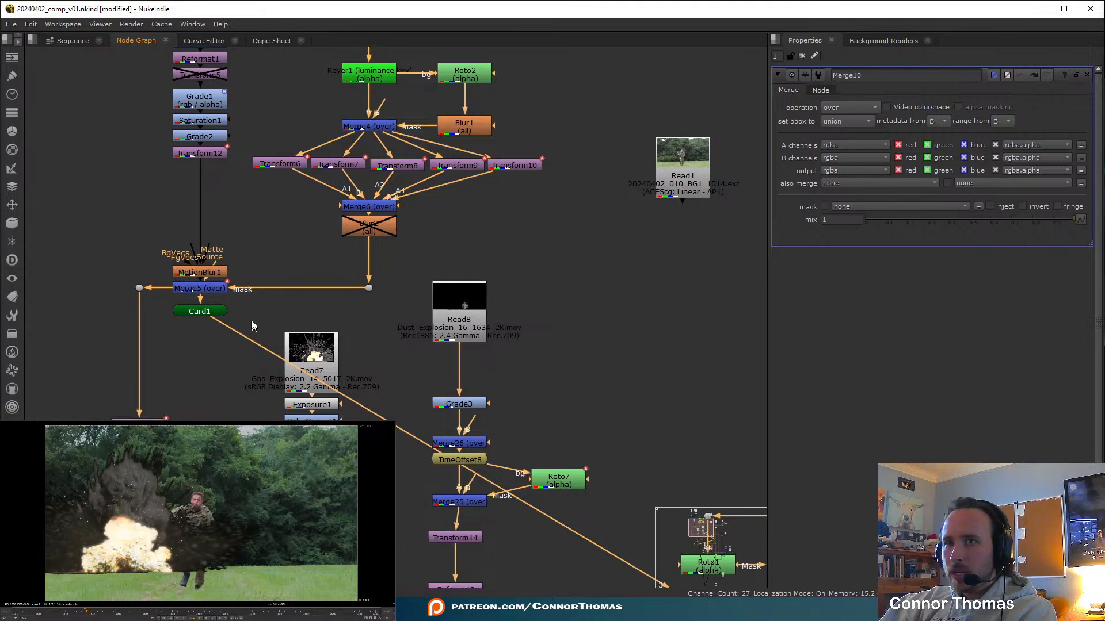
click(199, 273)
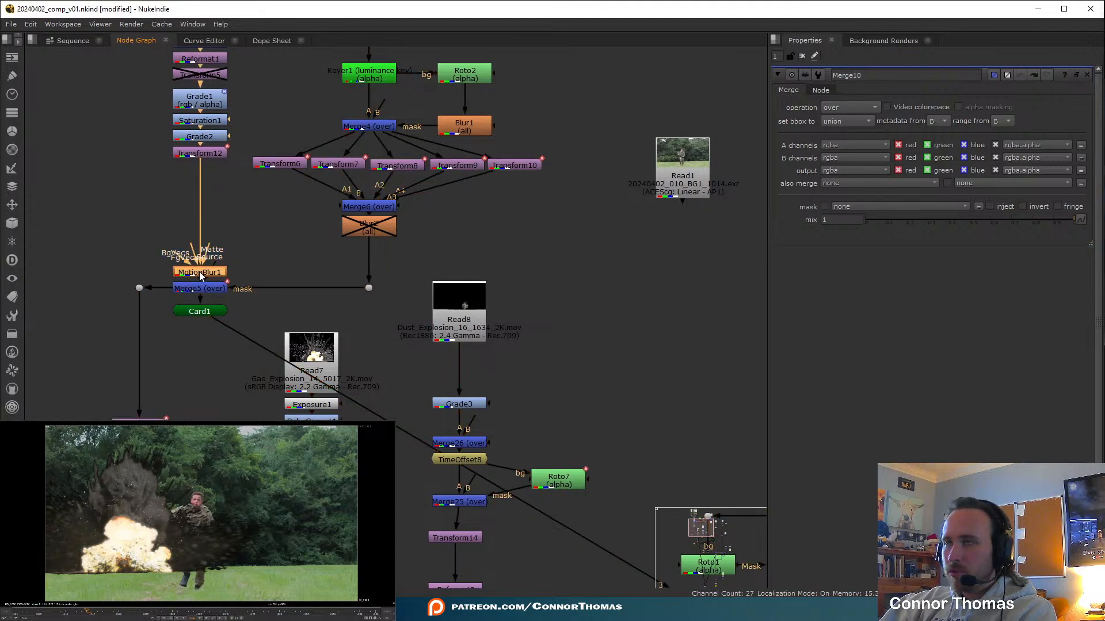
key(d)
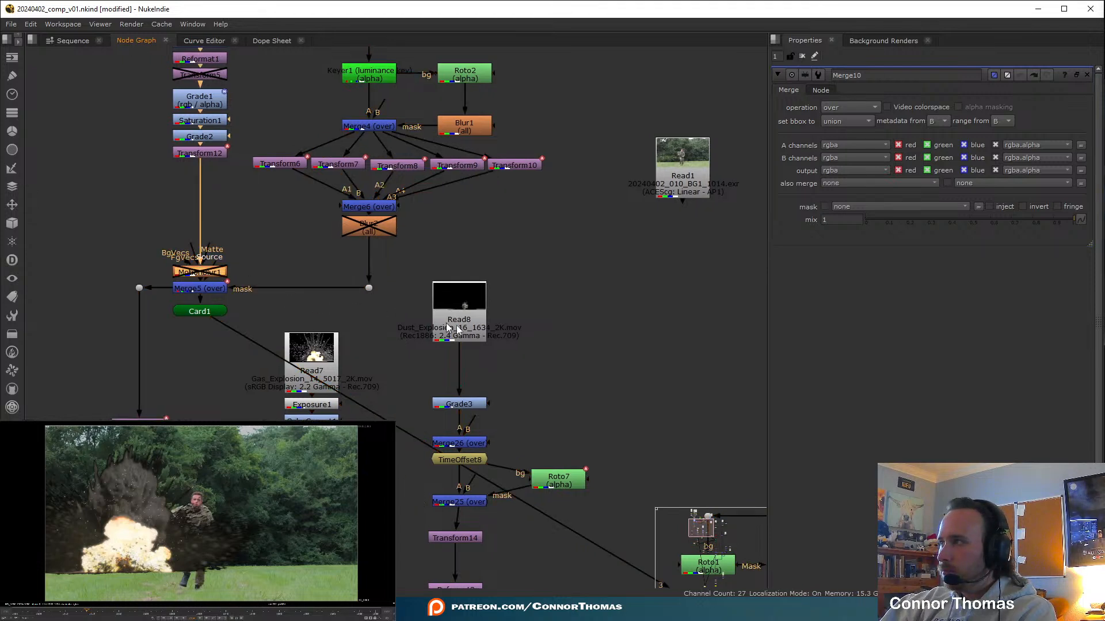
Examine the upstream debris, keyer, dust and plate branches, and turn MotionBlur1 back on
middle_drag(579, 395, 492, 343)
middle_drag(392, 194, 463, 349)
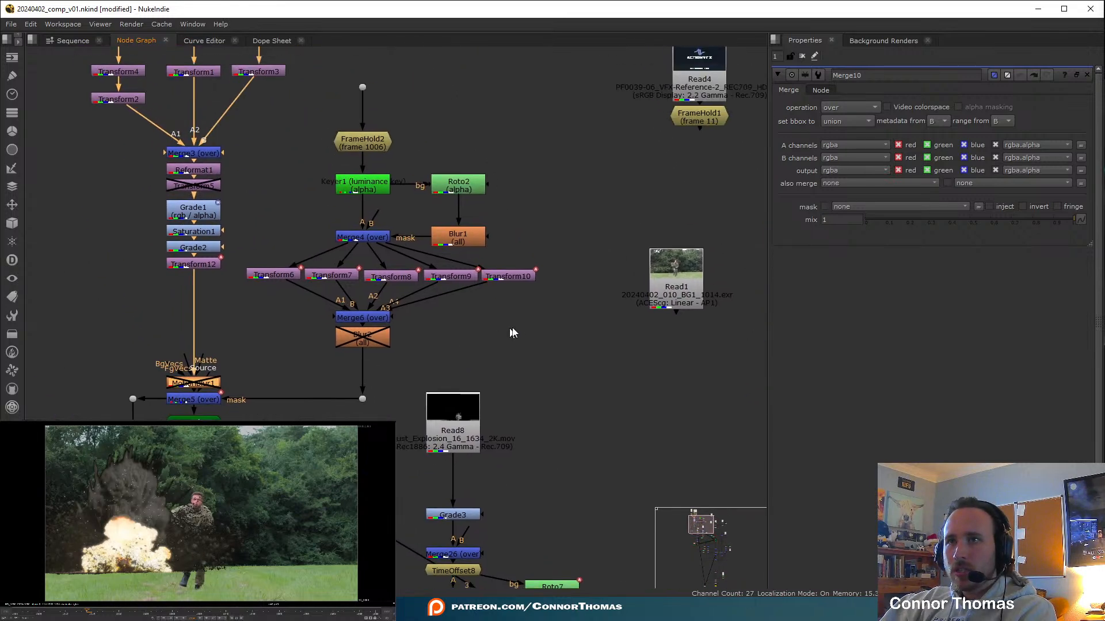
middle_drag(501, 424, 414, 217)
scroll(413, 396, down, 2)
middle_drag(412, 368, 413, 240)
middle_drag(335, 445, 305, 302)
middle_drag(380, 354, 350, 304)
middle_drag(449, 253, 357, 374)
middle_drag(504, 192, 695, 525)
middle_drag(419, 291, 447, 361)
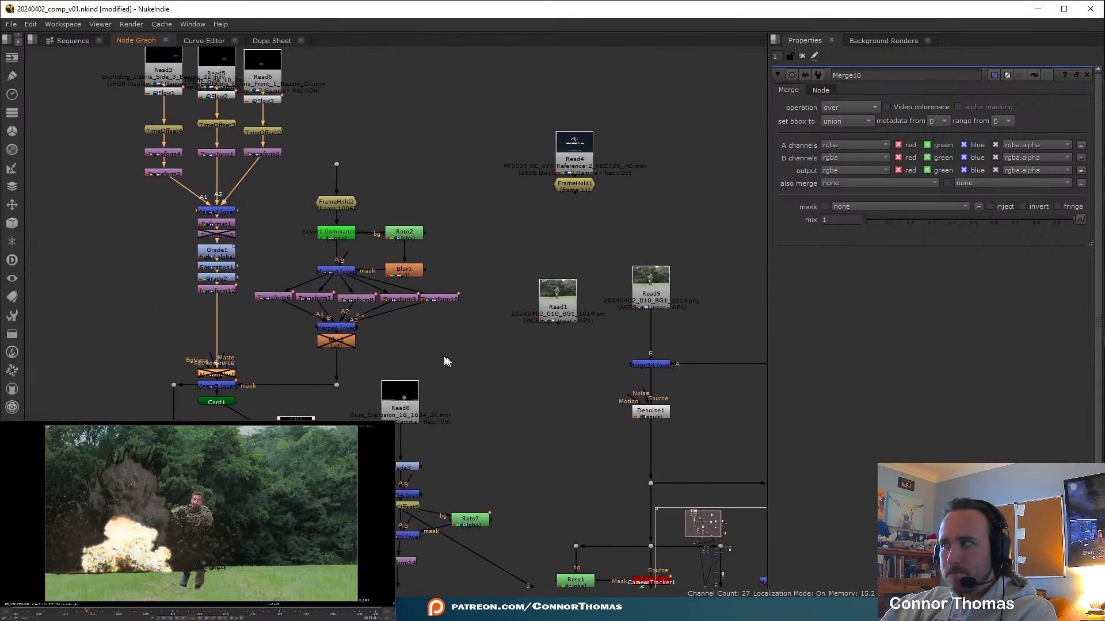
middle_drag(472, 463, 482, 238)
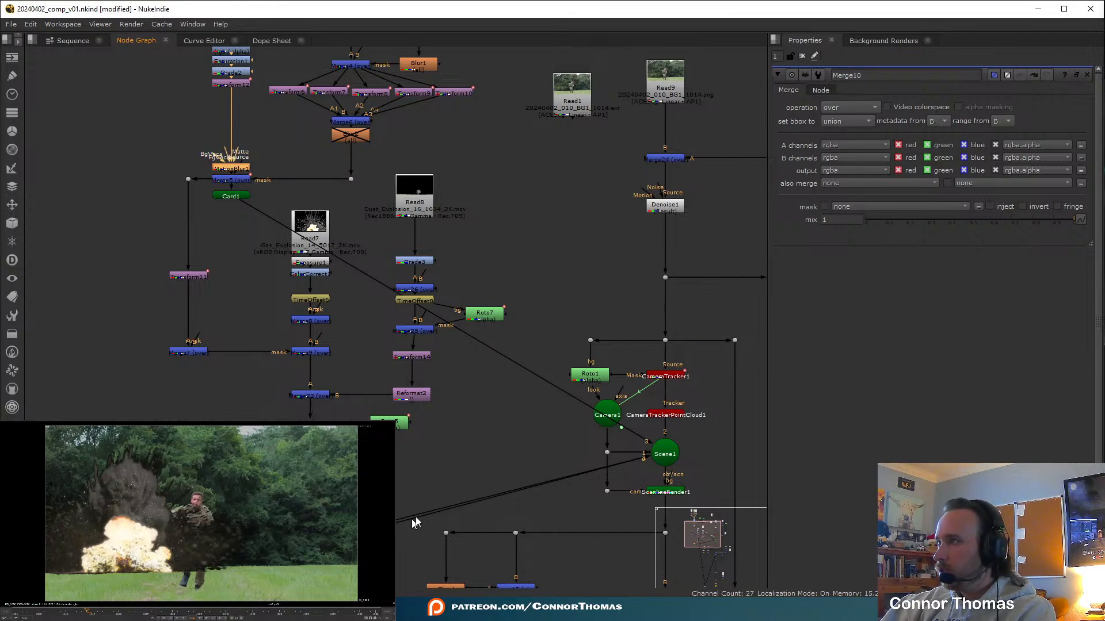
Toggle the OFlow4 node above Card2 off and on to compare the composite
middle_drag(413, 522, 403, 408)
scroll(340, 376, up, 3)
click(278, 382)
key(d)
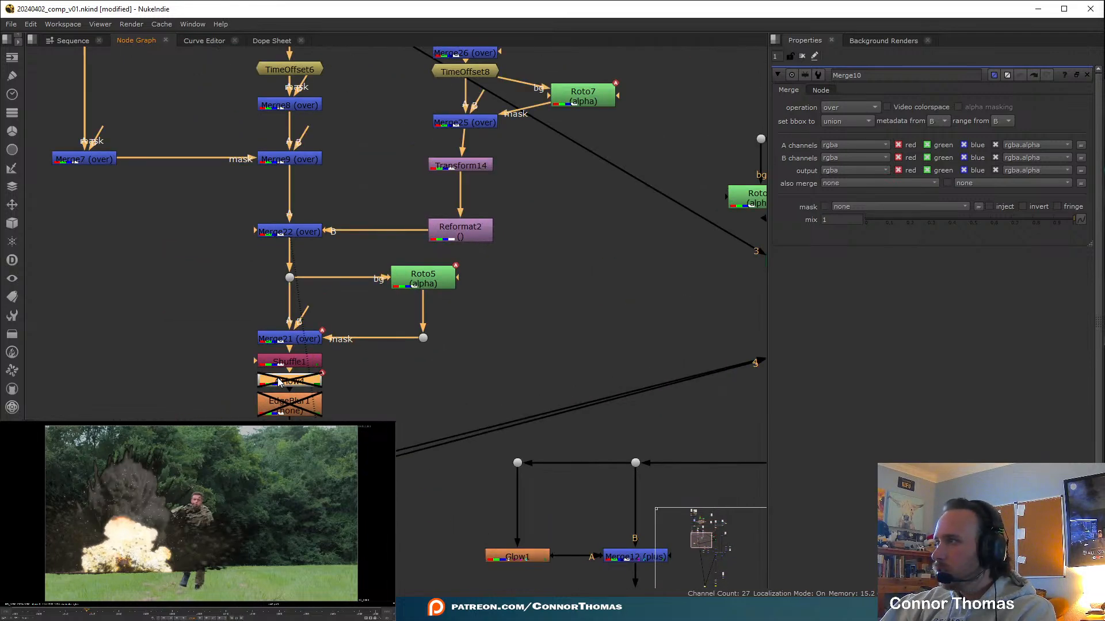
key(d)
key(d)
key(d)
Toggle EdgeBlur1 above Card2 repeatedly to compare the composite, and leave it enabled
middle_drag(296, 402, 294, 377)
click(294, 378)
key(d)
key(d)
key(d)
key(d)
key(d)
key(d)
key(d)
key(d)
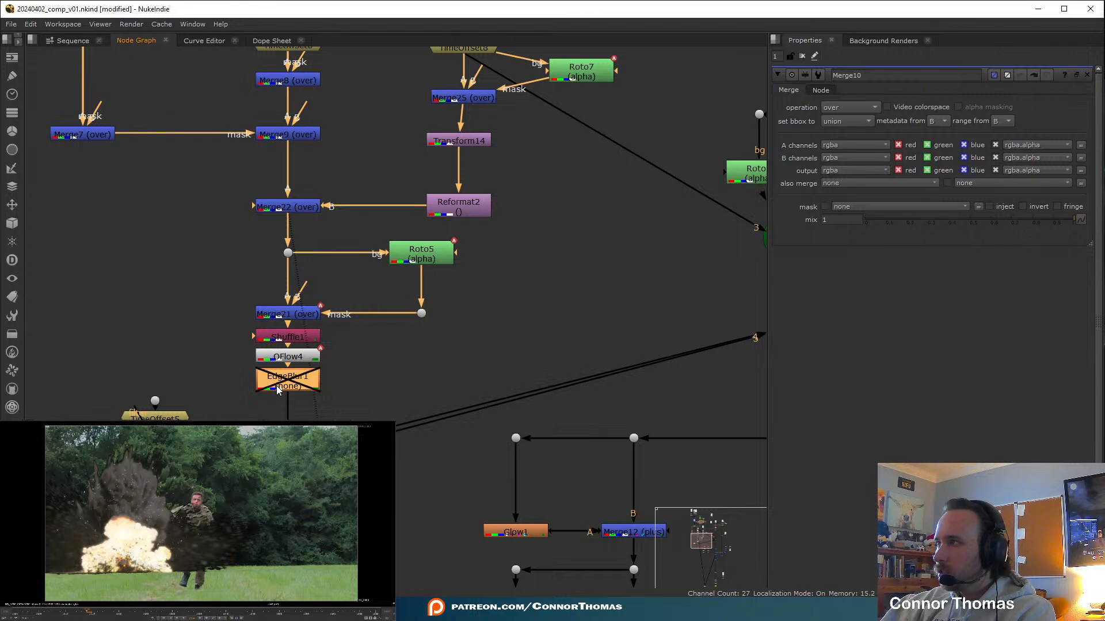
middle_drag(447, 394, 280, 258)
key(d)
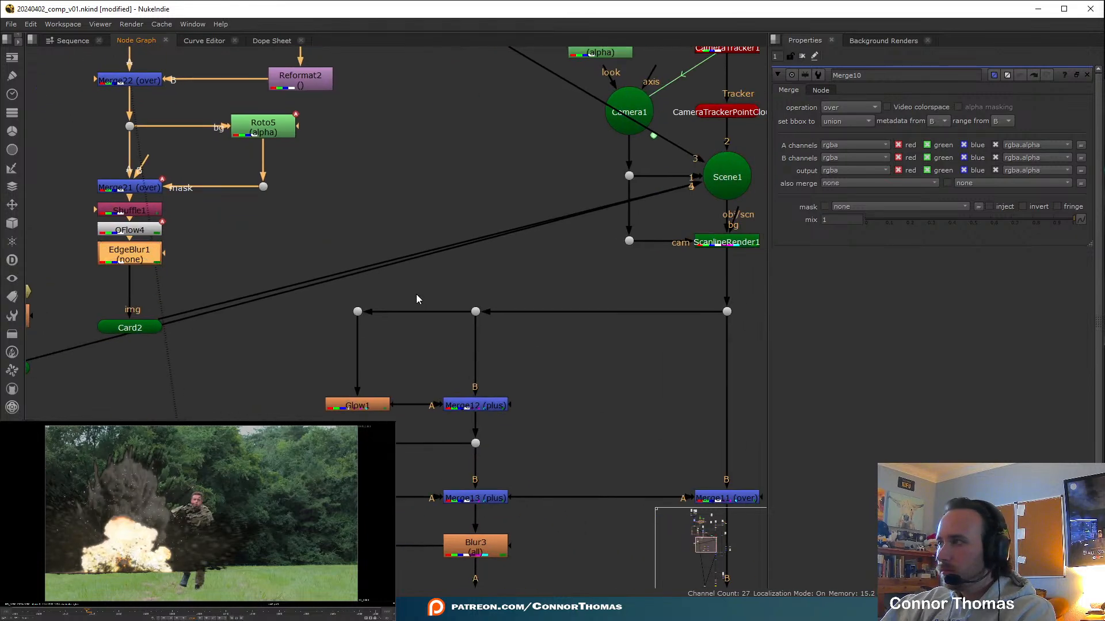
key(d)
key(d)
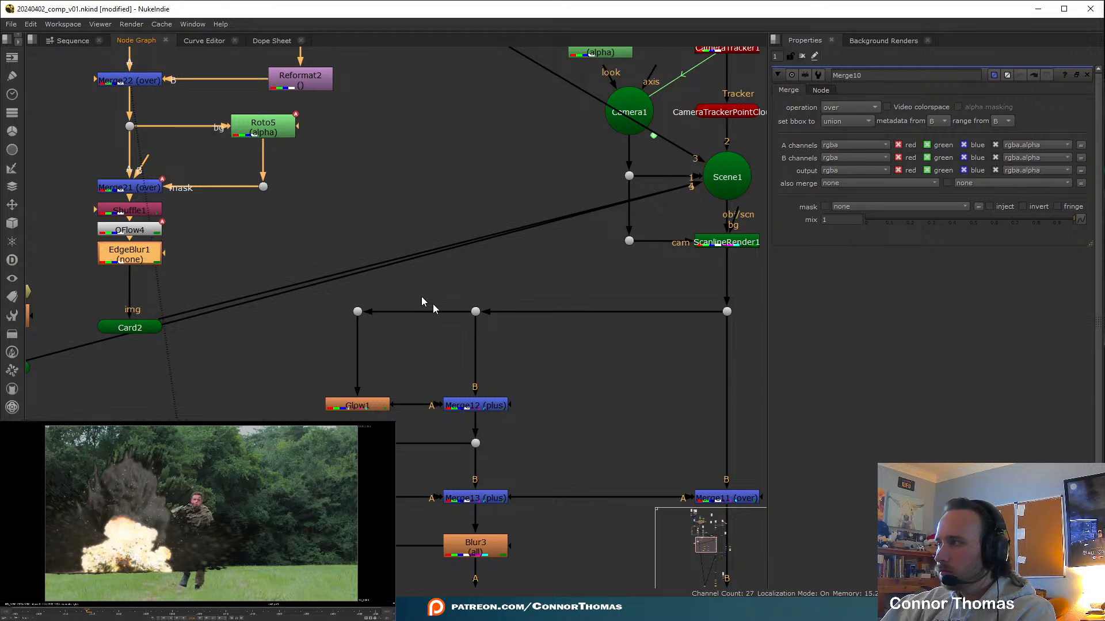
View the ScanlineRender1 output, add an over Merge after it, try joining it to the background plate pipe, and undo that connection
middle_drag(402, 250, 273, 352)
click(581, 347)
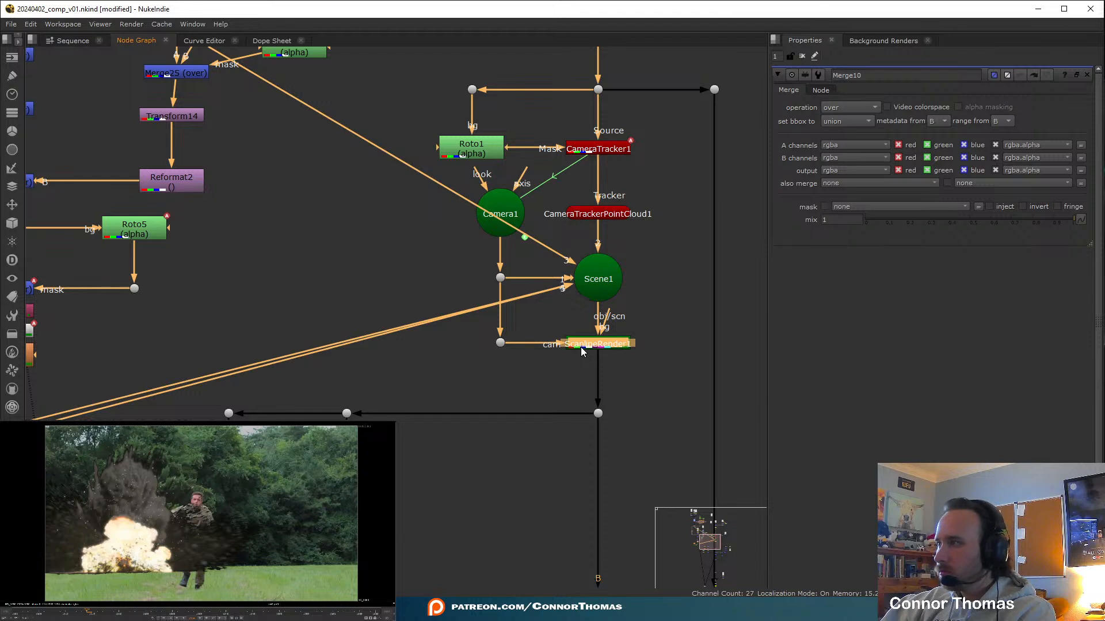
key(1)
middle_drag(634, 413, 439, 415)
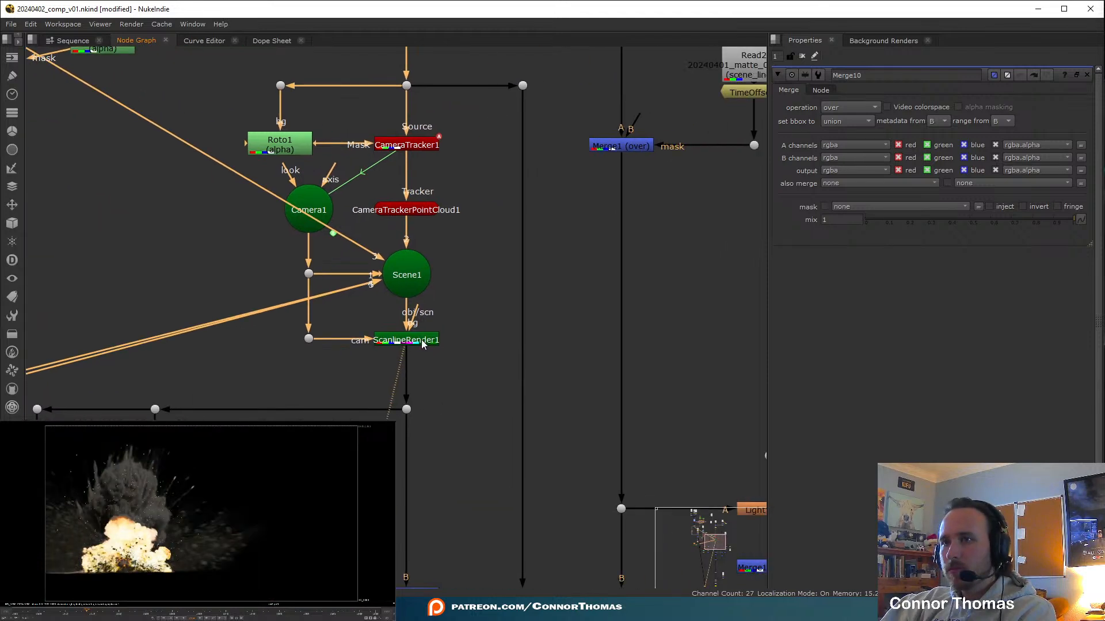
key(m)
drag(493, 340, 523, 343)
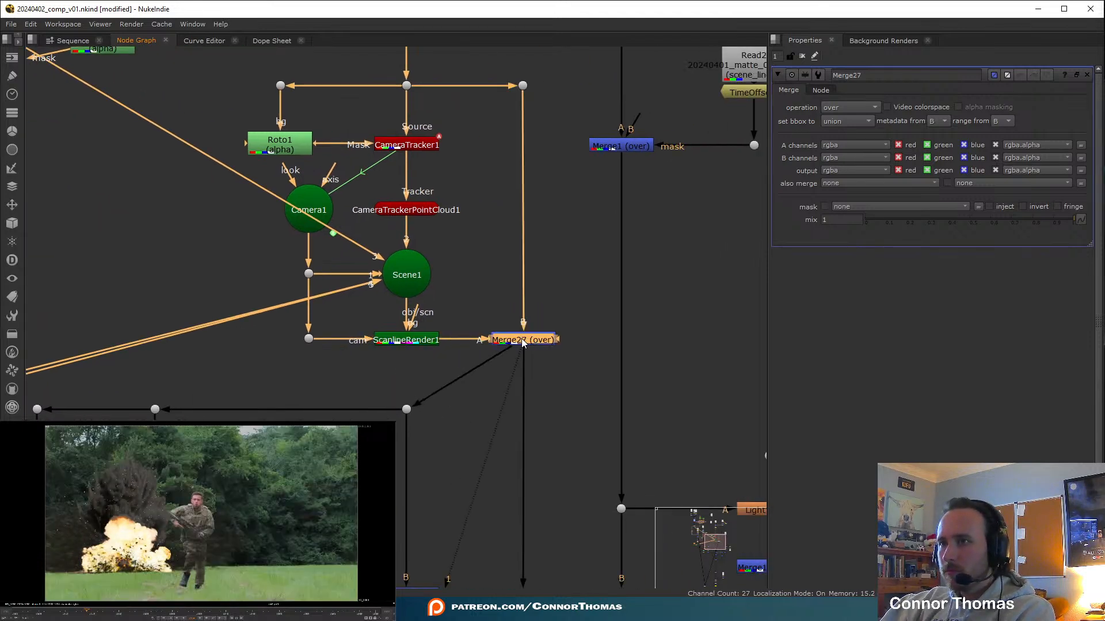
key(ctrl+z)
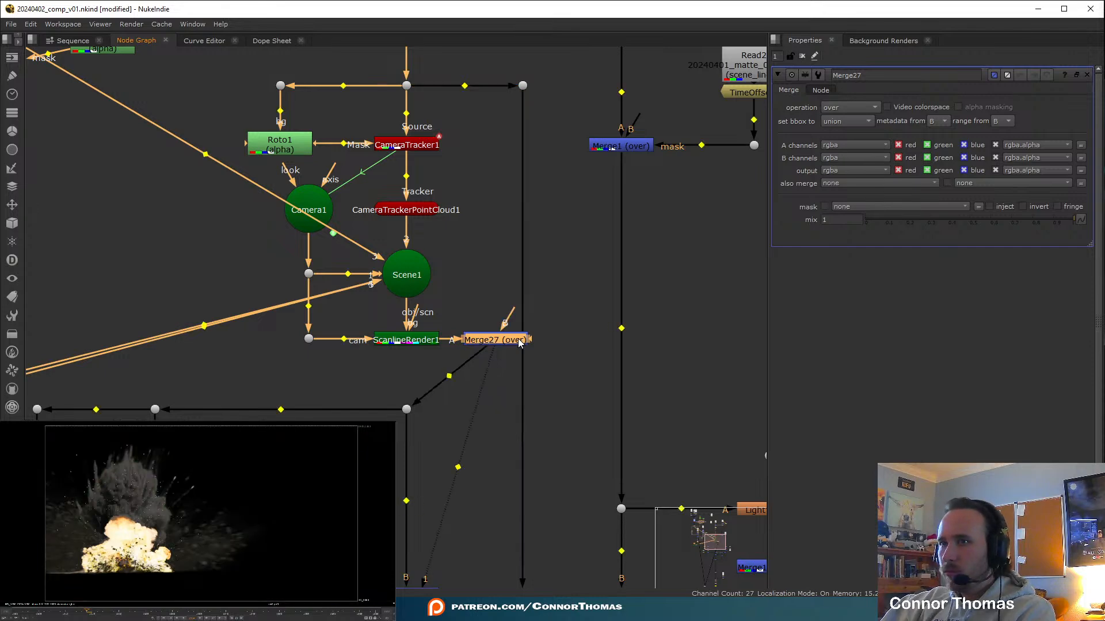
Detach the new Merge from the ScanlineRender1 output and insert it between Merge11 and Merge14
drag(497, 343, 468, 407)
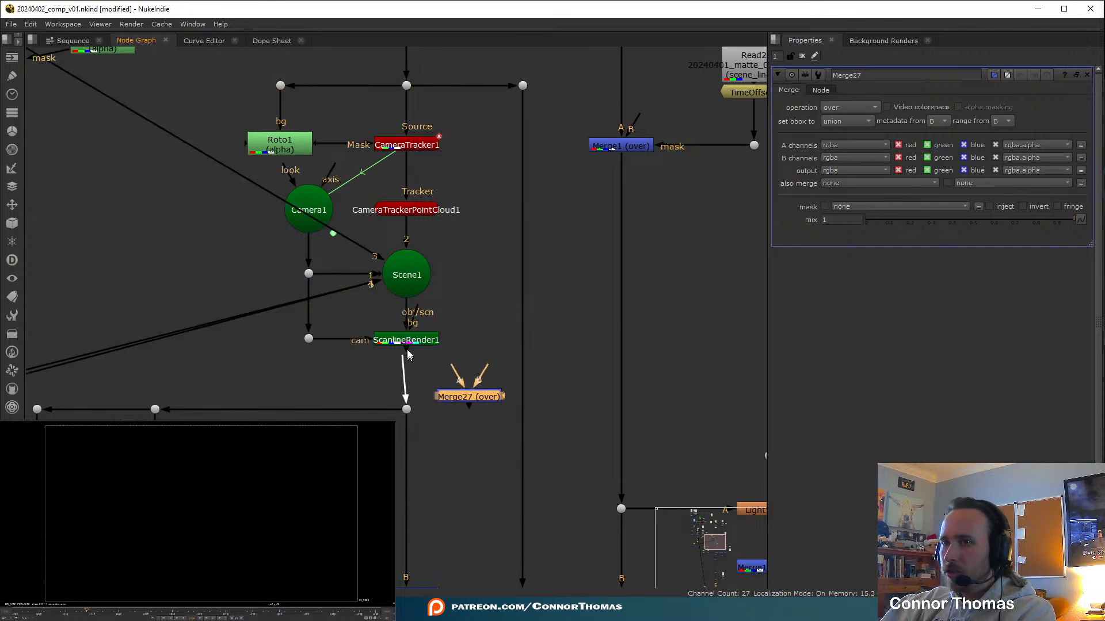
scroll(424, 379, down, 5)
scroll(467, 250, up, 3)
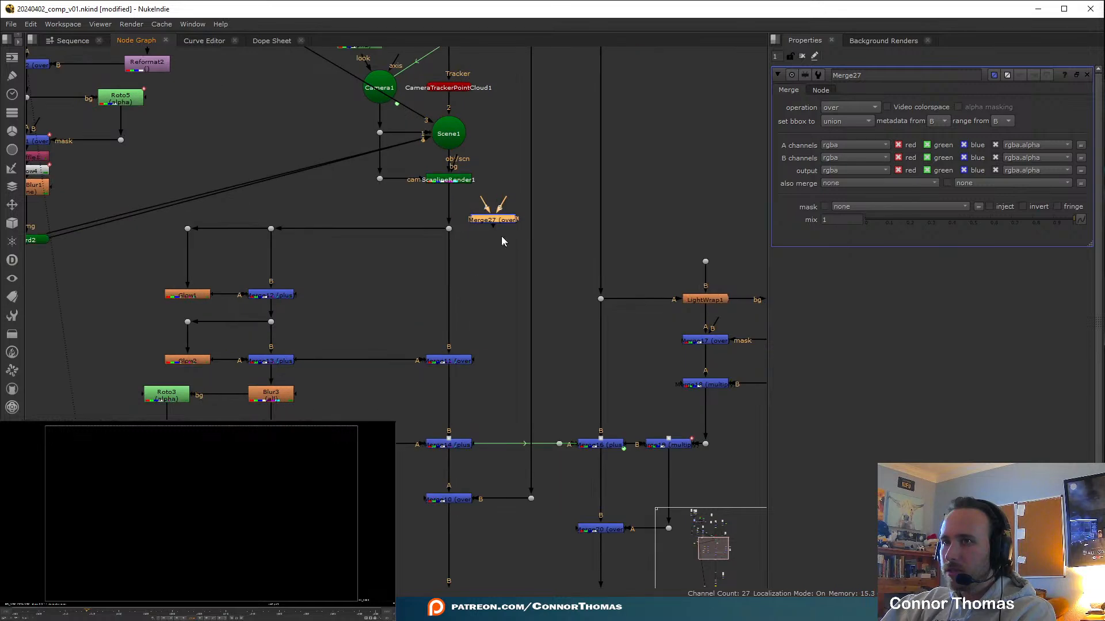
drag(500, 229, 444, 403)
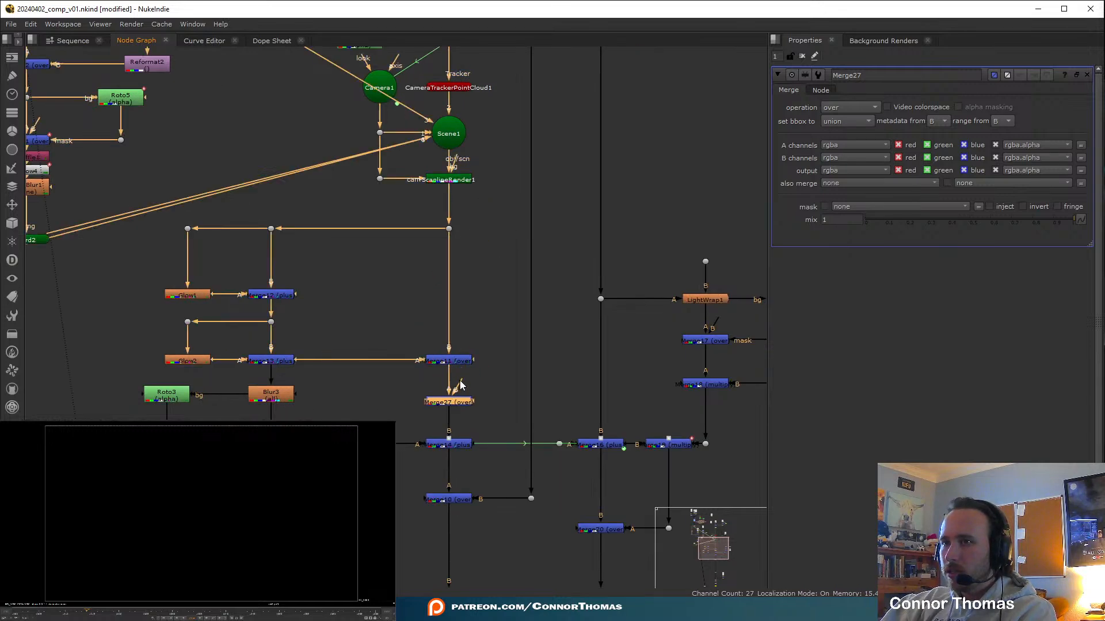
Add a dot to the background plate pipe, connect the B input of Merge27 to it, and view the merge
key(ctrl)
ctrl+click(530, 280)
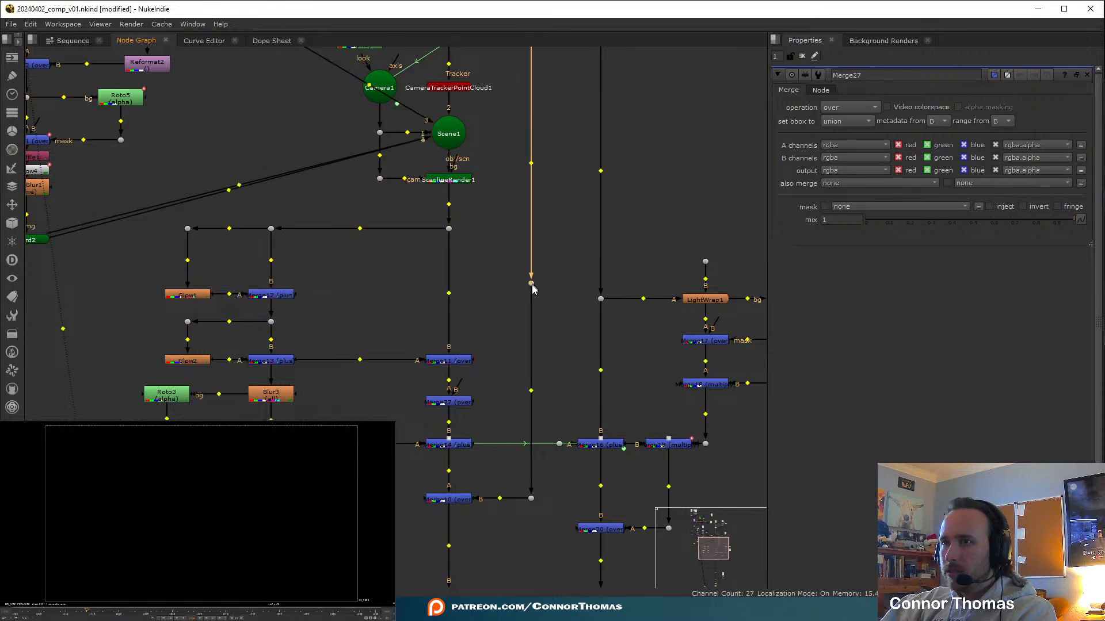
drag(458, 384, 530, 288)
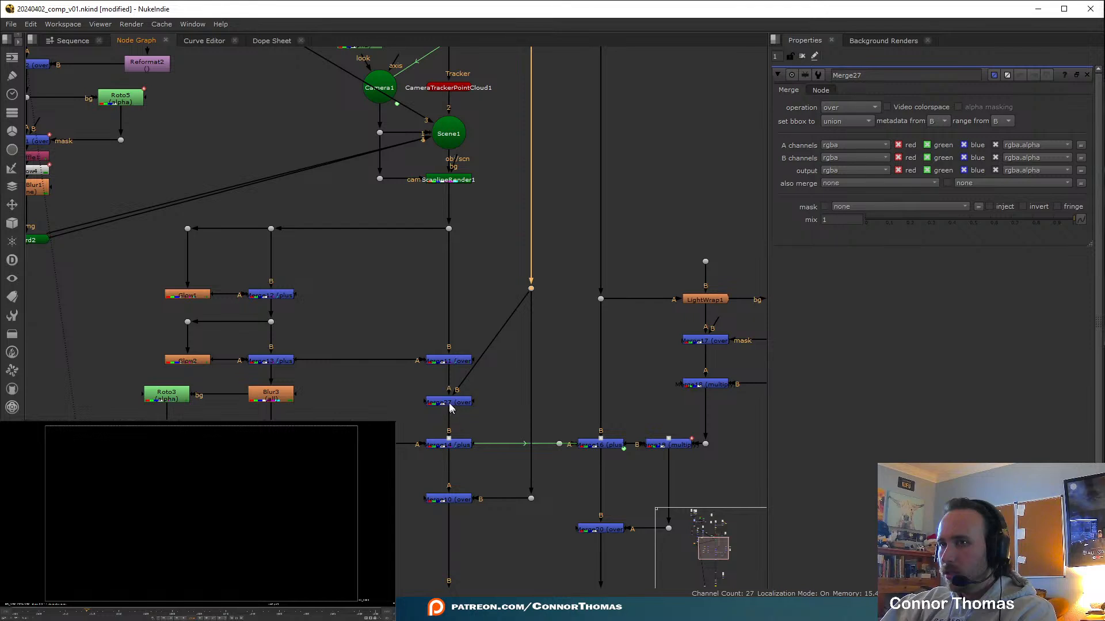
key(1)
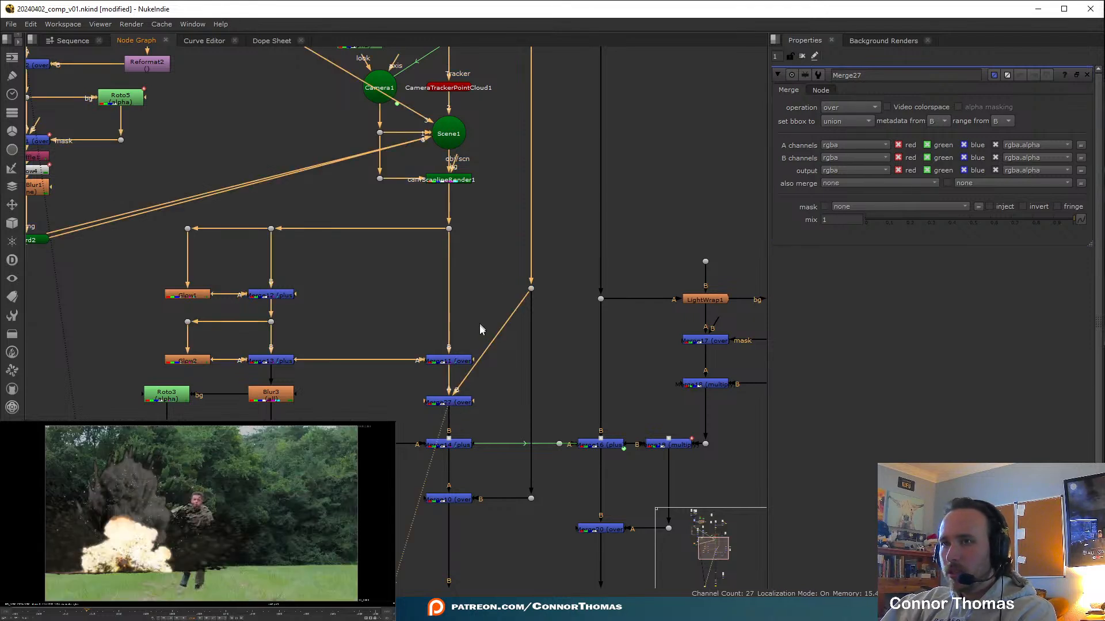
Try the plus operation on Merge11 and undo it
click(449, 362)
double_click(448, 362)
scroll(460, 365, up, 3)
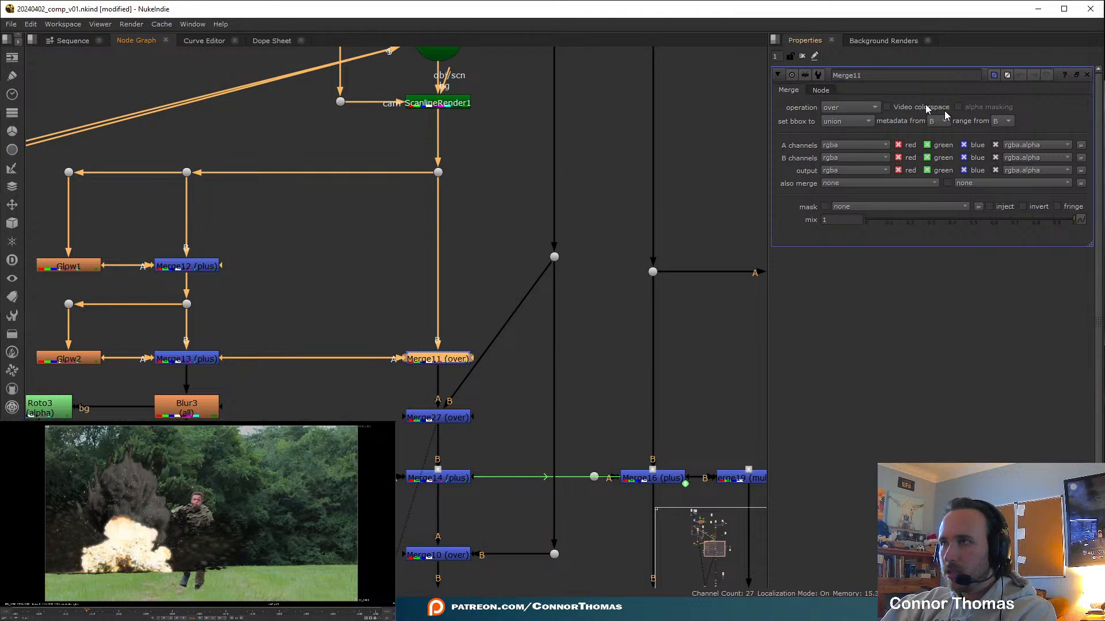
click(844, 109)
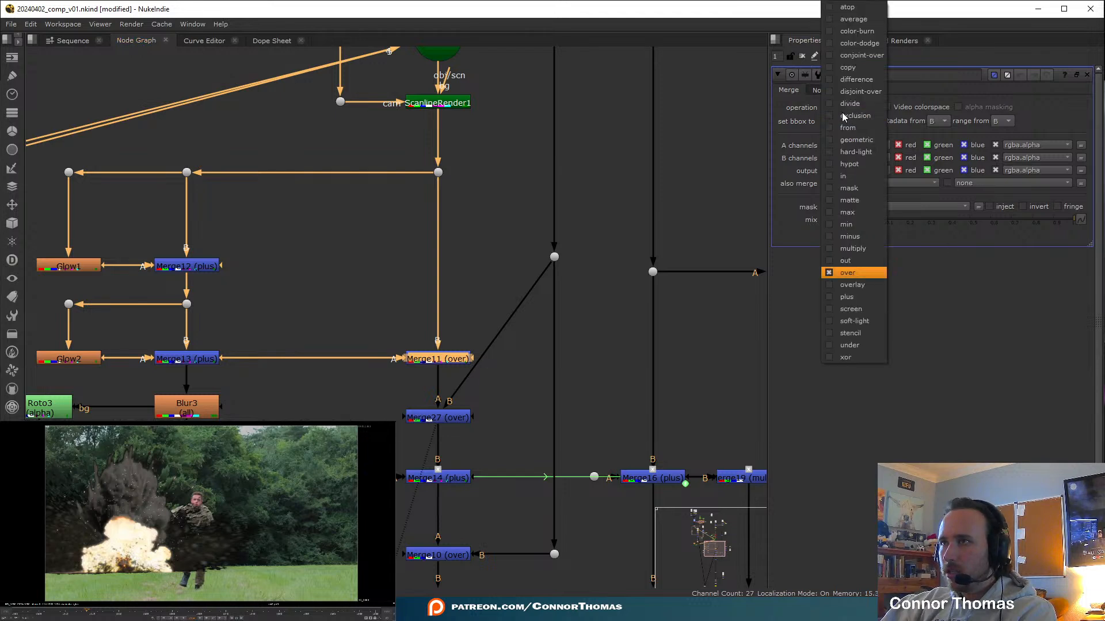
click(869, 296)
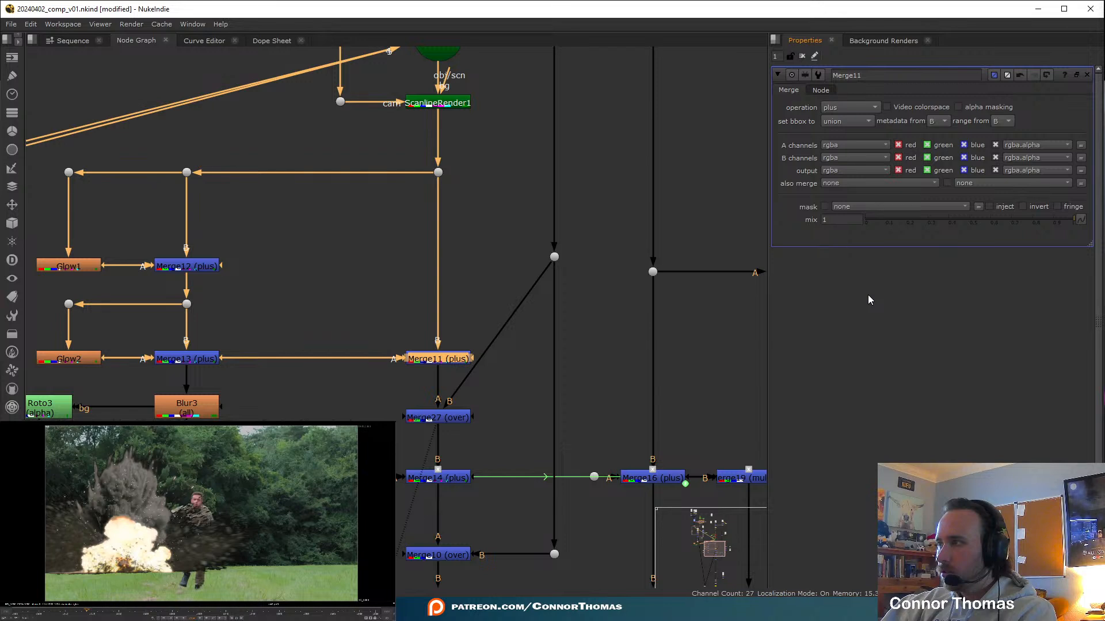
key(ctrl+z)
Toggle the Merge13 glow merge off and on to compare the composite
middle_drag(406, 353, 427, 286)
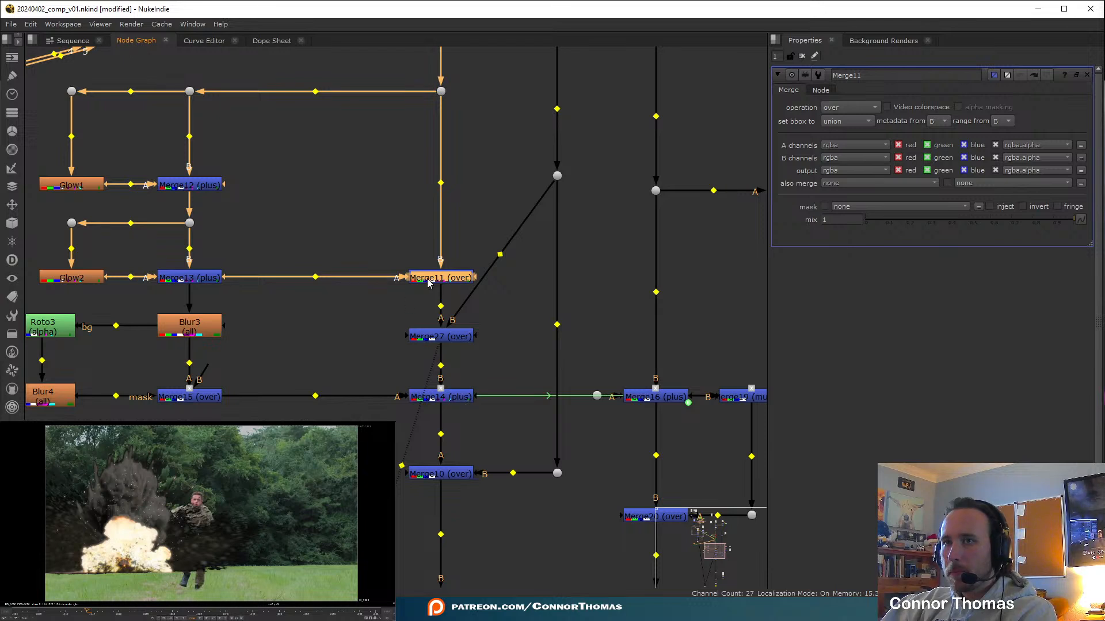
click(181, 279)
key(d)
middle_drag(240, 278, 440, 312)
key(d)
key(d)
key(d)
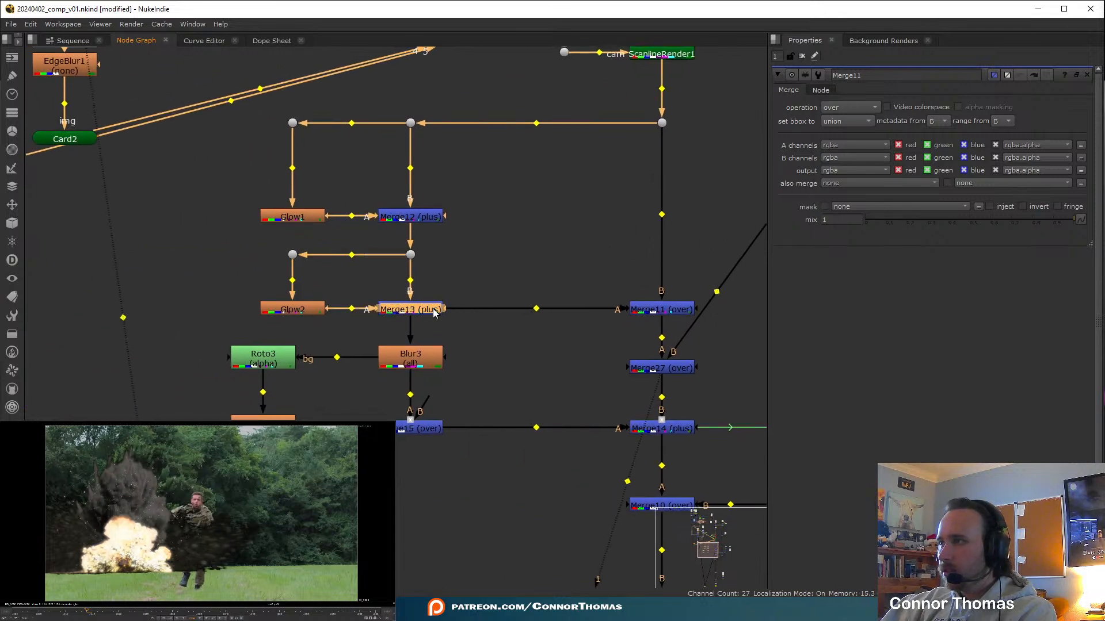
Toggle the Merge12 glow merge off and on to compare the composite
click(404, 216)
key(d)
key(d)
key(d)
key(d)
middle_drag(538, 234, 499, 233)
middle_drag(394, 230, 344, 223)
middle_drag(539, 312, 440, 314)
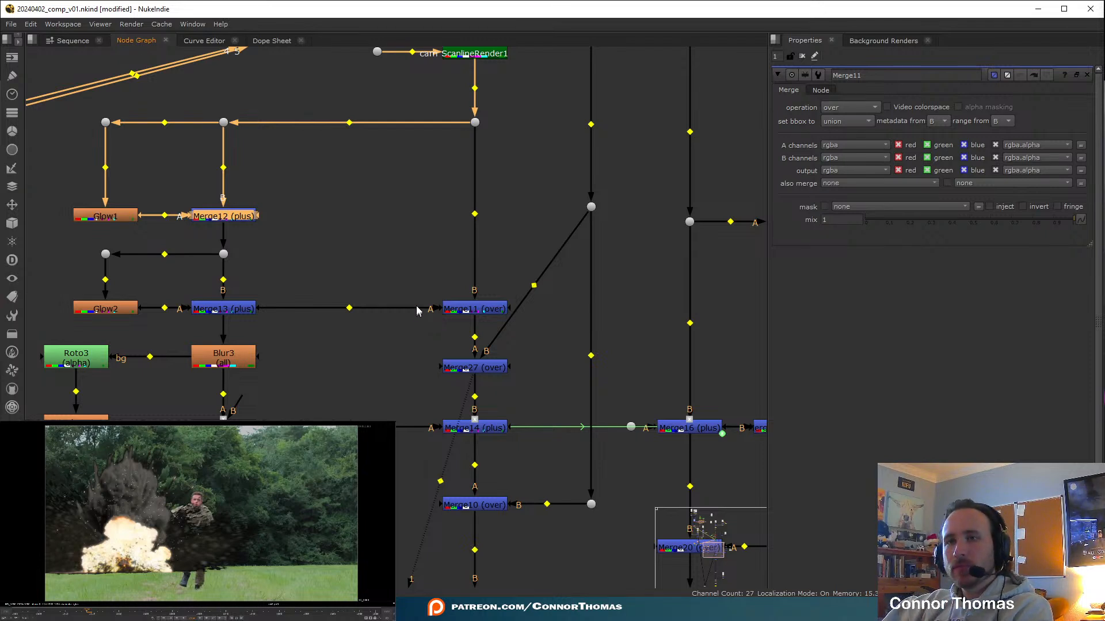
Delete Merge27 and reconnect the B input of Merge14 to Merge11
click(485, 372)
key(Delete)
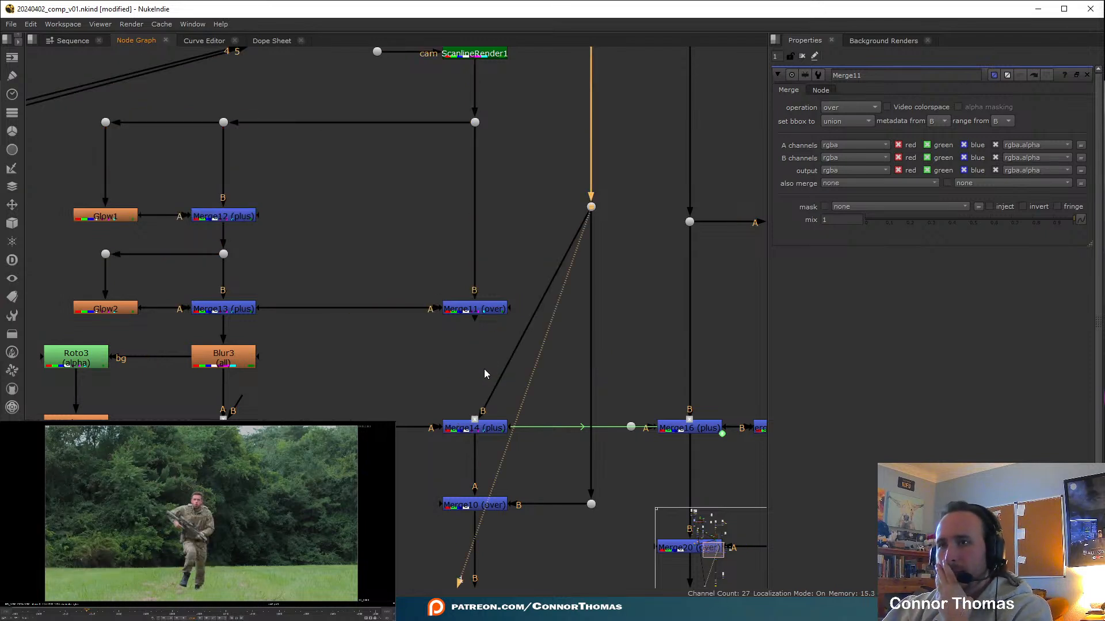
drag(575, 221, 507, 307)
mouse_move(513, 297)
middle_down()
mouse_move(524, 443)
mouse_move(512, 392)
mouse_move(534, 434)
mouse_move(513, 239)
mouse_move(507, 311)
middle_up()
Extract Merge10 from below Merge14 and insert it between ScanlineRender1 and the dot beneath it
click(456, 457)
key(ctrl+shift+x)
drag(457, 451, 515, 220)
drag(556, 473, 450, 390)
middle_drag(494, 354, 493, 502)
drag(507, 371, 446, 208)
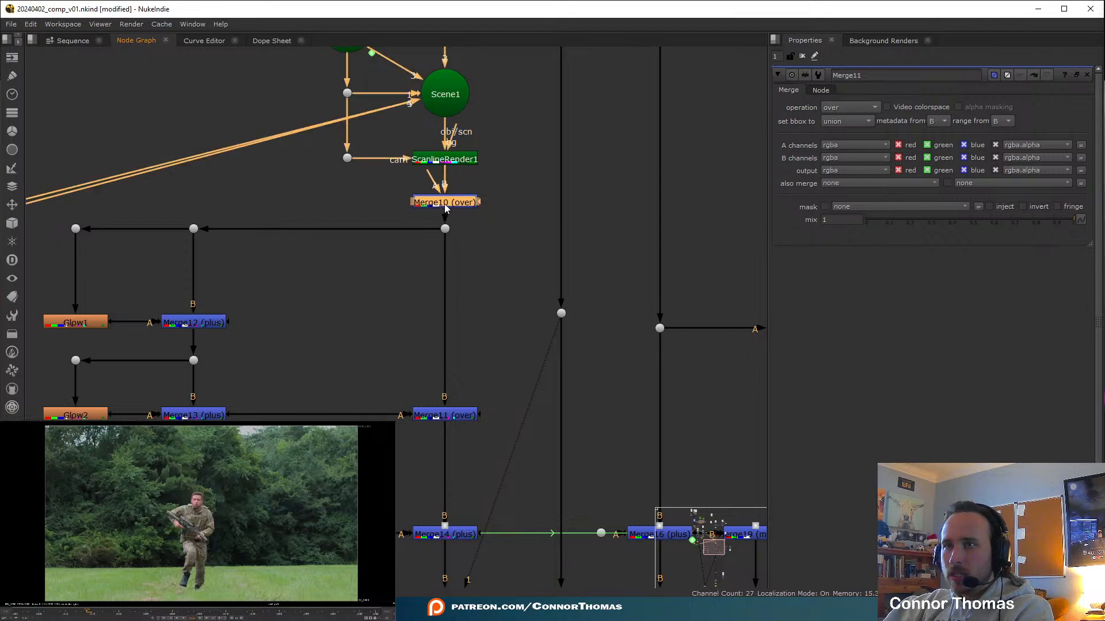
View Merge14, connect the B input of Merge10 to the background plate dot, and align that dot level with the merge
middle_drag(509, 496, 498, 302)
click(412, 342)
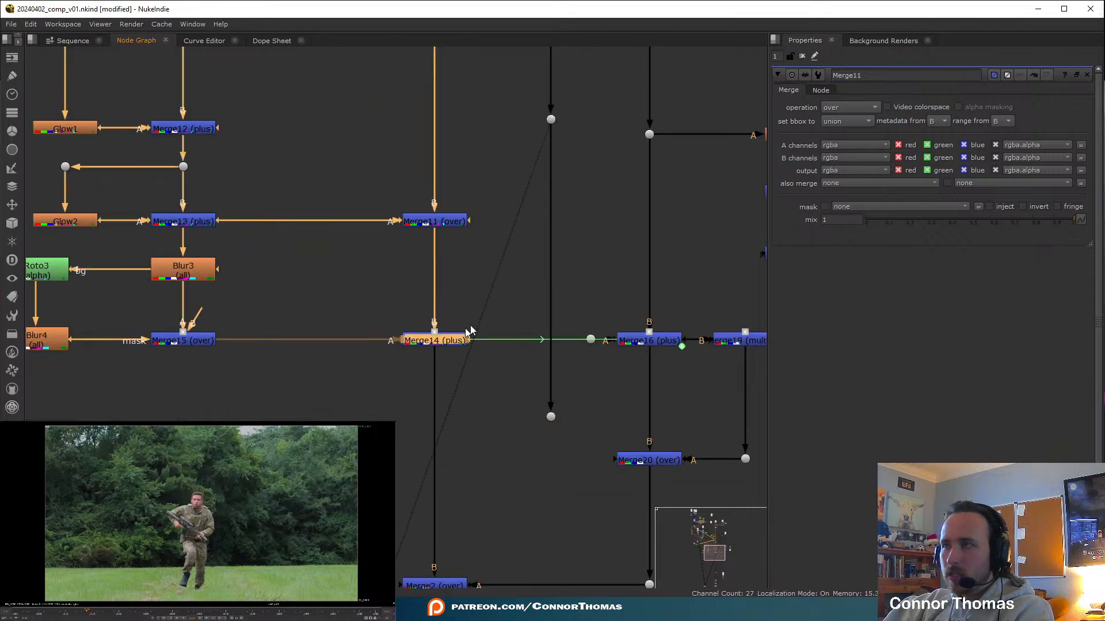
key(1)
middle_drag(451, 149, 464, 365)
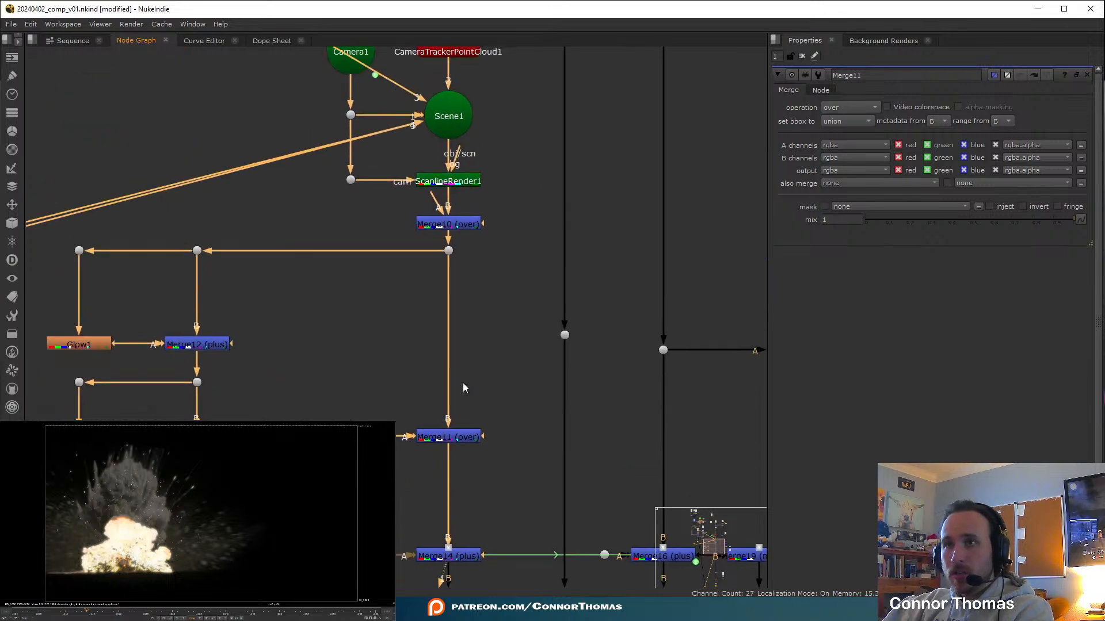
click(446, 224)
drag(459, 205, 564, 335)
drag(564, 335, 565, 224)
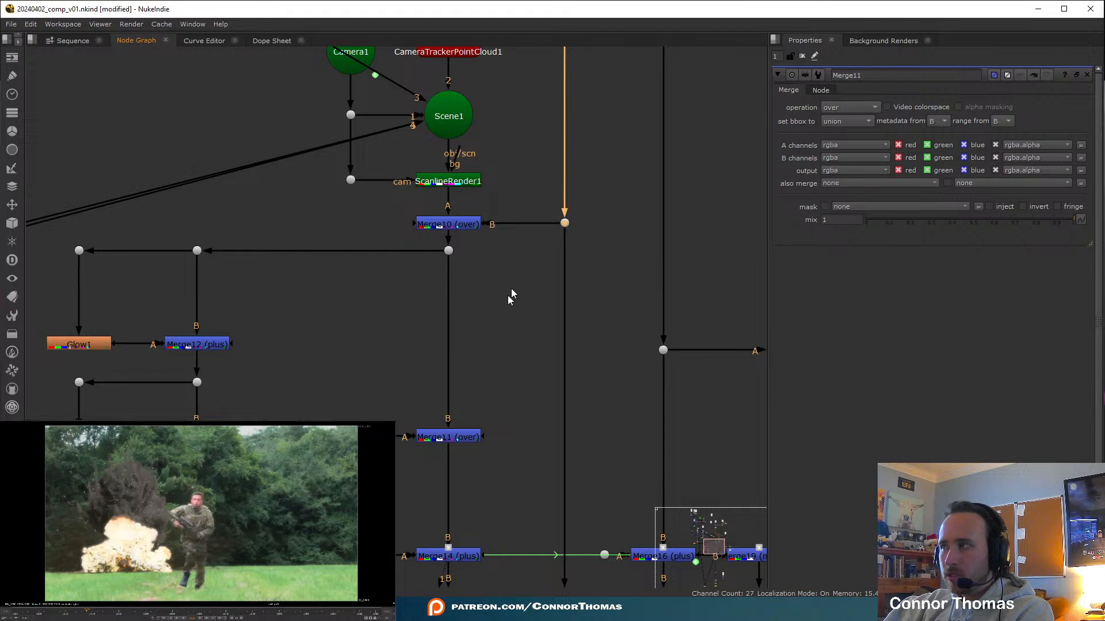
Toggle Merge11 and Merge14 together off and on to compare the composite with and without the glow merges
middle_drag(524, 269, 533, 253)
click(480, 182)
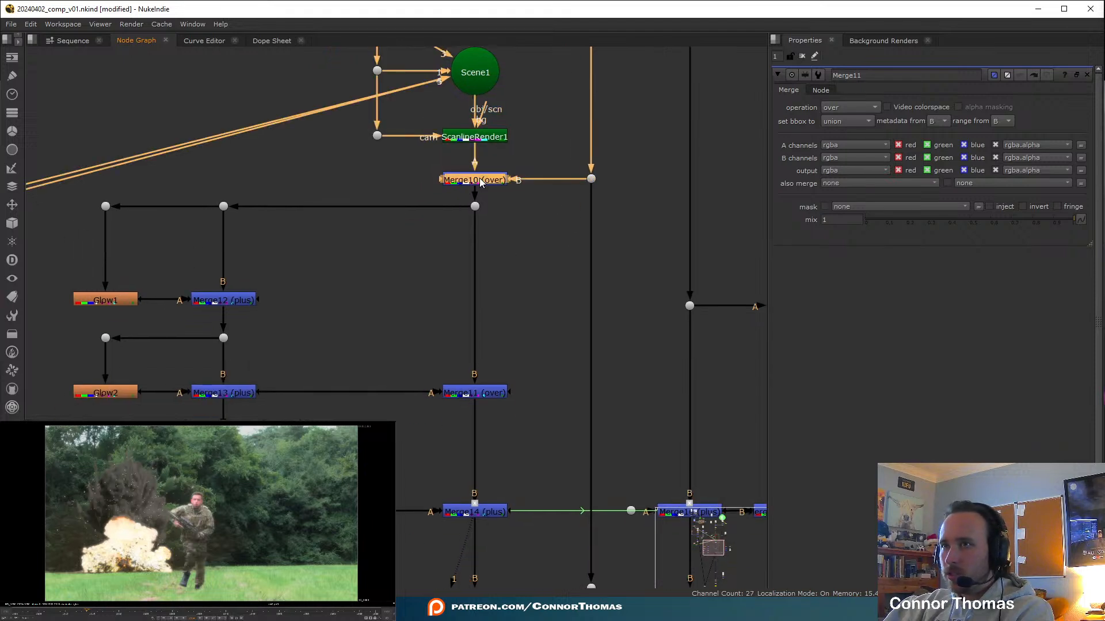
middle_drag(507, 506, 471, 380)
click(456, 360)
drag(526, 403, 402, 215)
key(d)
key(d)
key(d)
key(d)
key(d)
key(d)
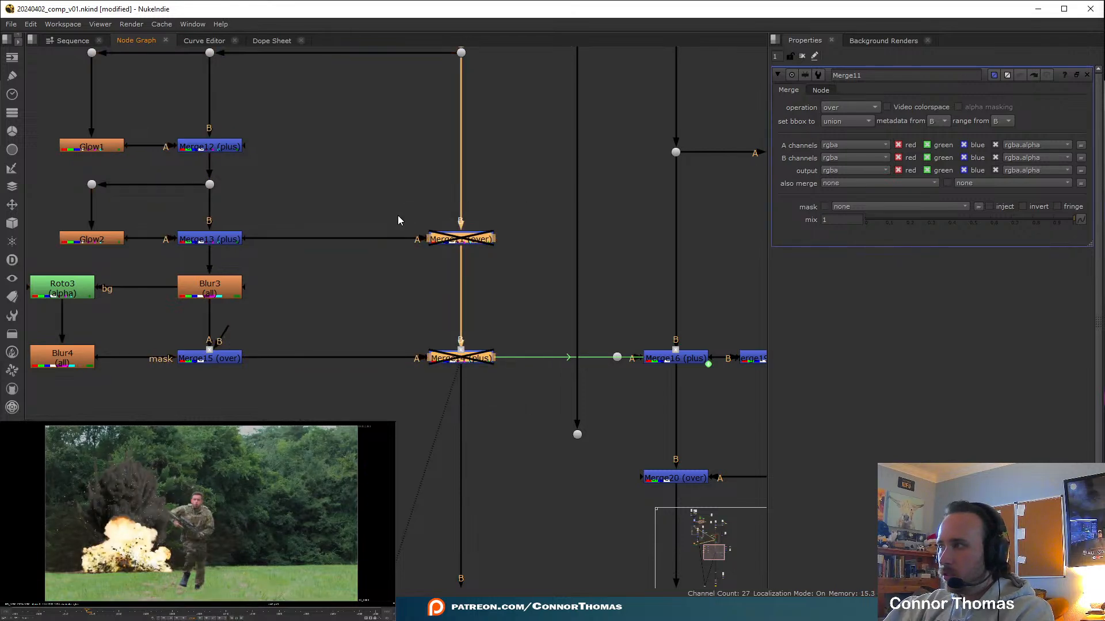
click(398, 221)
Move the Shuffle1 node up between Merge9 and Merge22 and open its channel routing
middle_drag(398, 221, 519, 231)
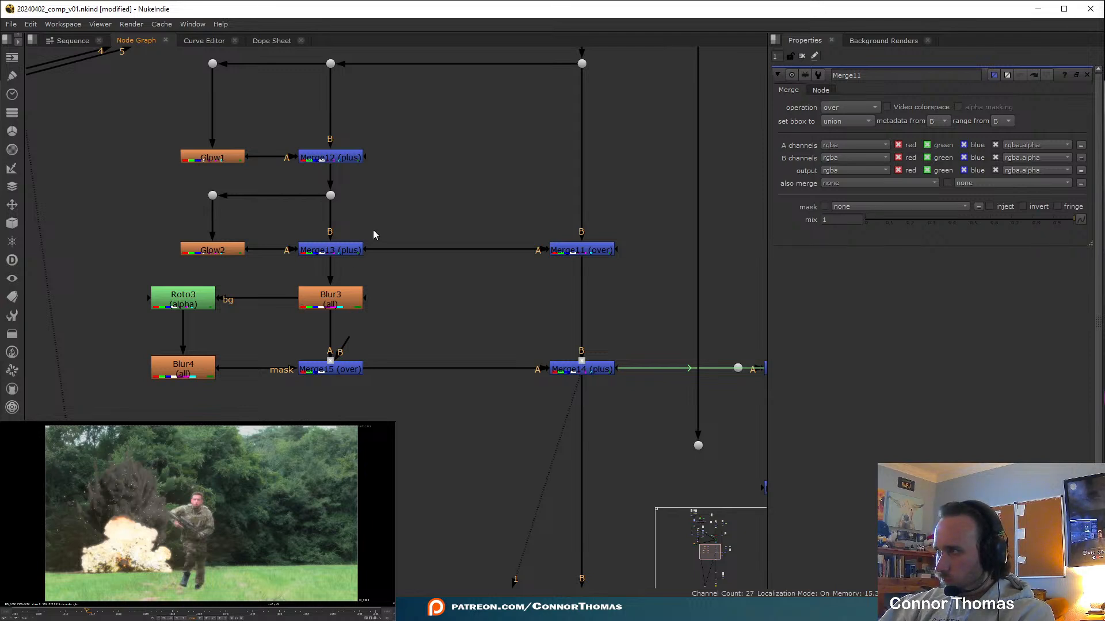
middle_drag(373, 189, 447, 390)
scroll(253, 195, down, 2)
mouse_move(253, 196)
middle_down()
mouse_move(380, 332)
mouse_move(448, 432)
middle_up()
mouse_move(345, 270)
middle_down()
mouse_move(416, 355)
mouse_move(480, 337)
mouse_move(468, 308)
middle_up()
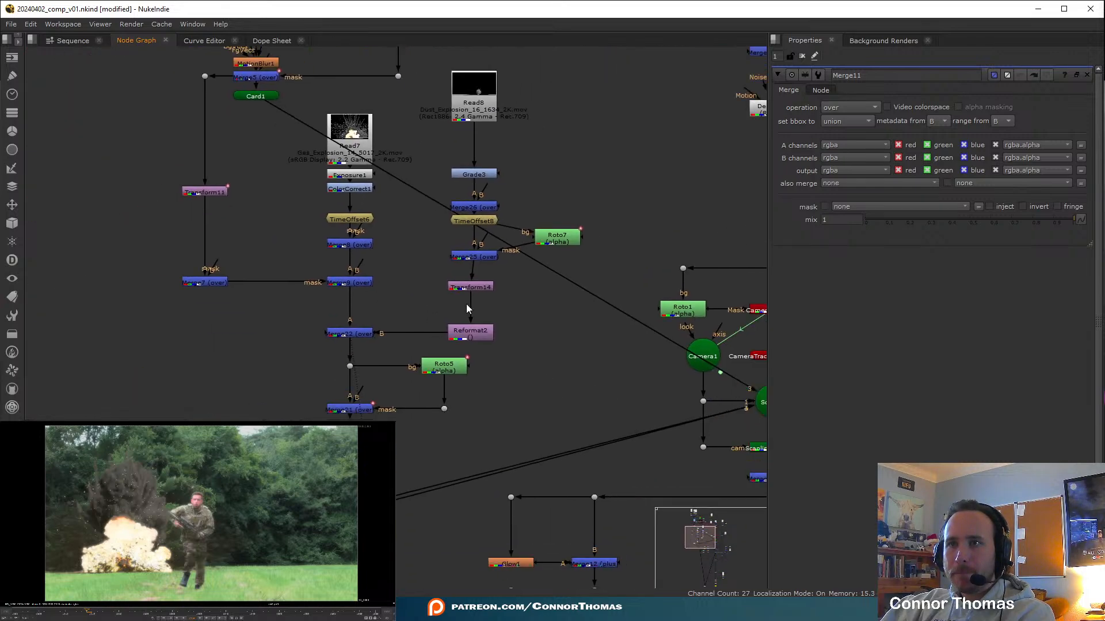
click(367, 410)
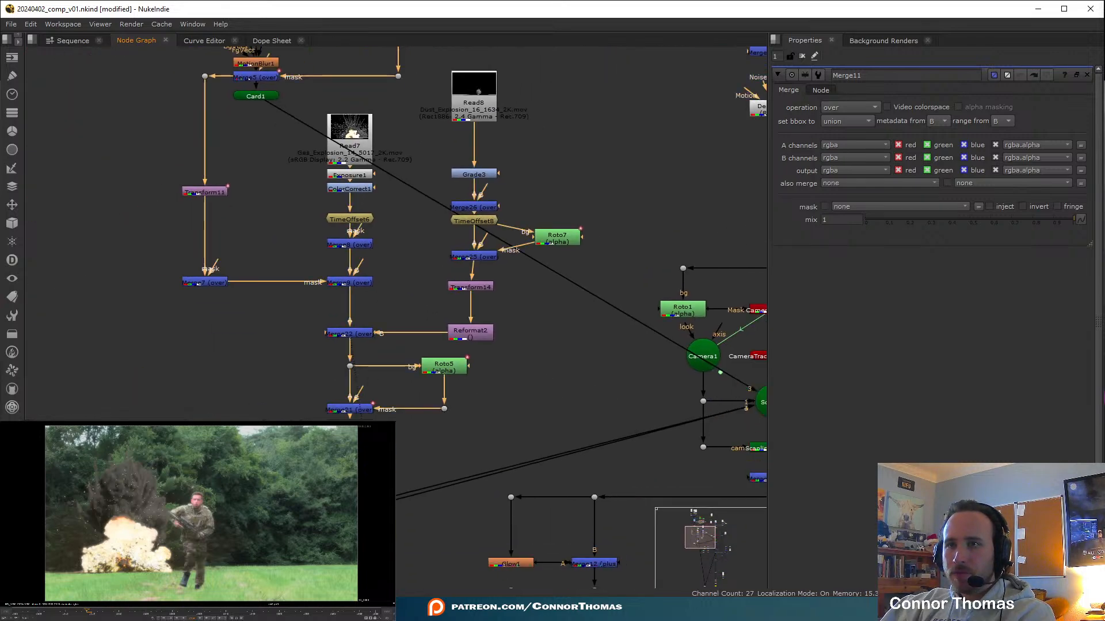
drag(362, 431, 364, 313)
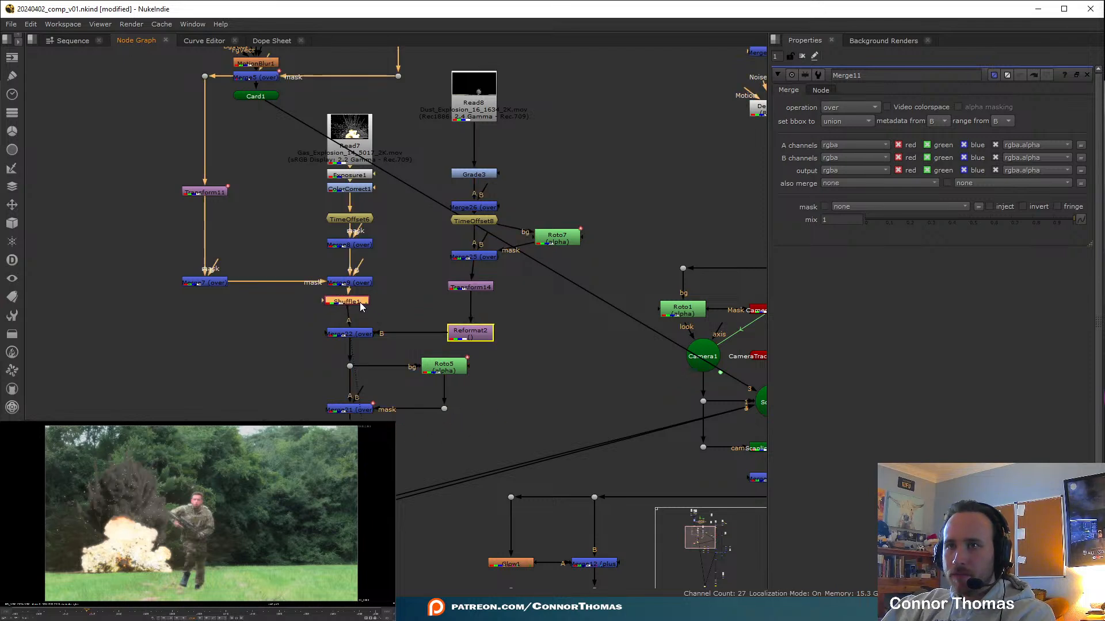
double_click(364, 313)
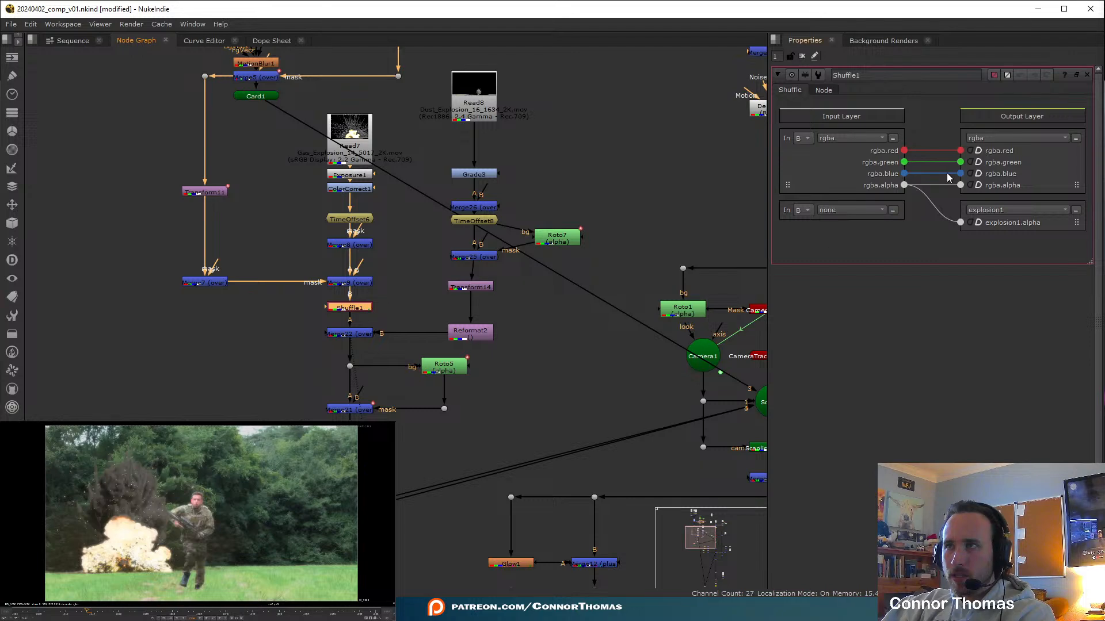
Clear the open node properties and set Merge22 to also merge all channels
click(802, 56)
scroll(425, 338, up, 3)
middle_drag(370, 339, 393, 260)
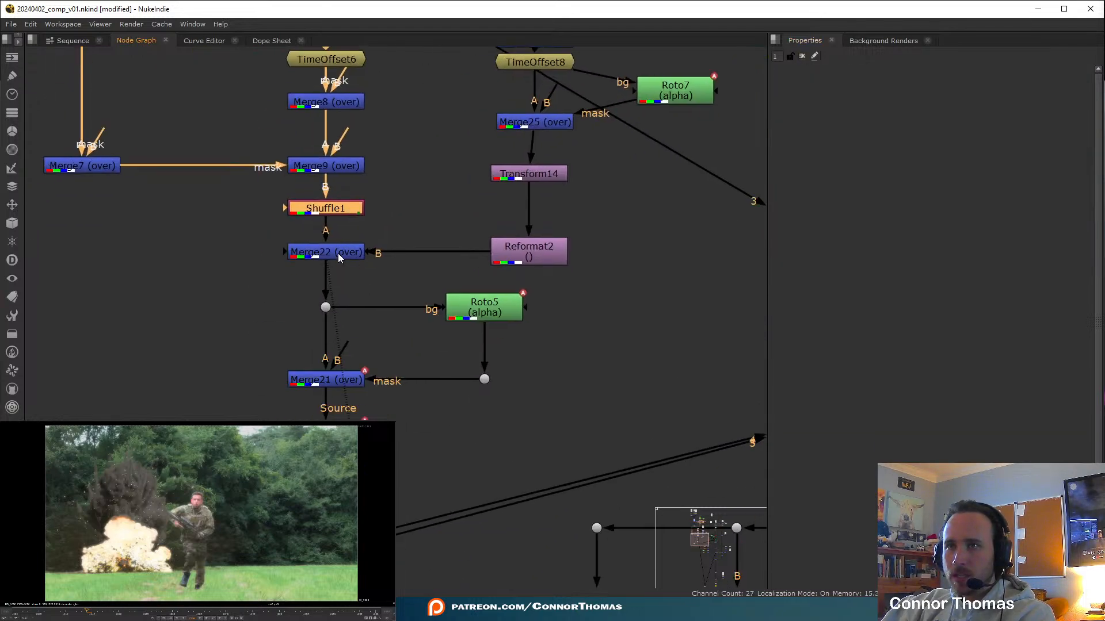
double_click(361, 252)
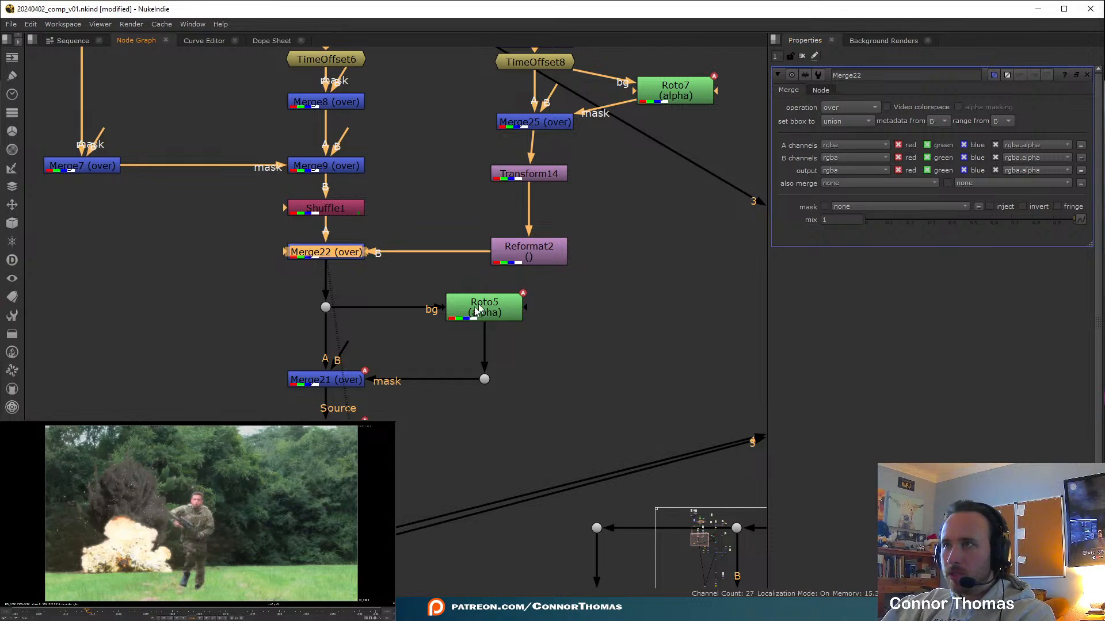
click(331, 210)
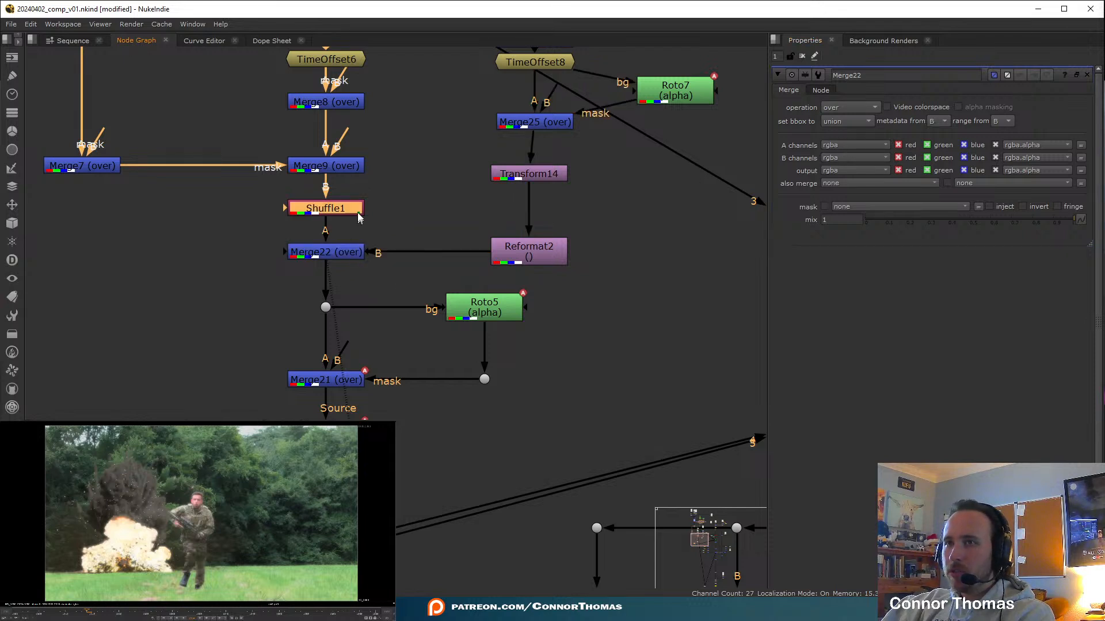
click(327, 256)
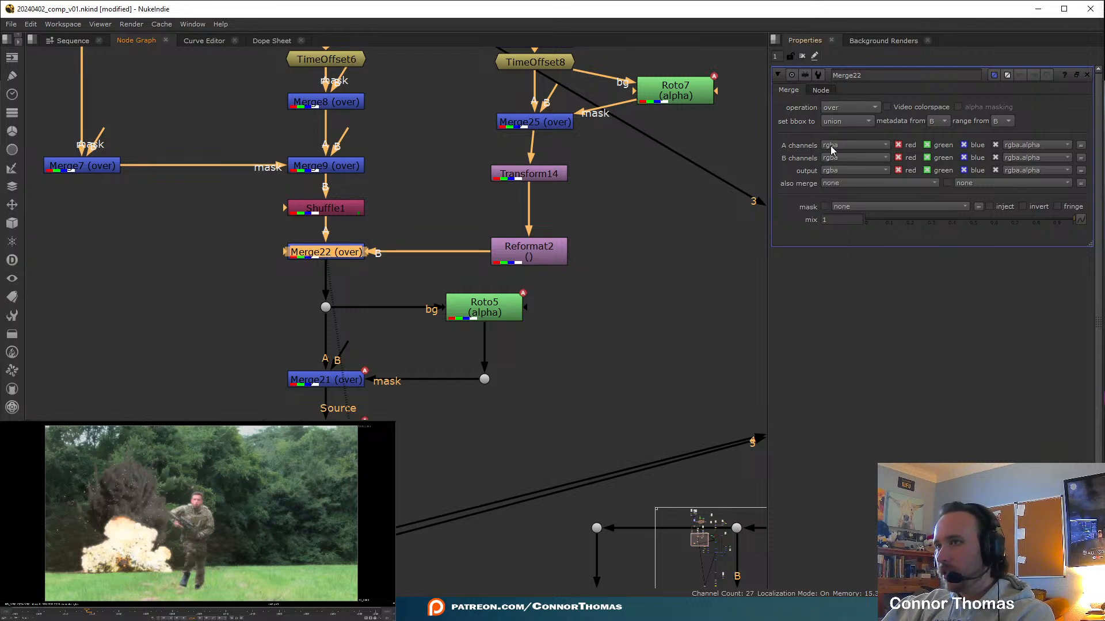
click(858, 183)
click(832, 200)
Set Merge21, the merge masked by Roto5, to also merge all channels
middle_drag(333, 393, 356, 288)
click(359, 280)
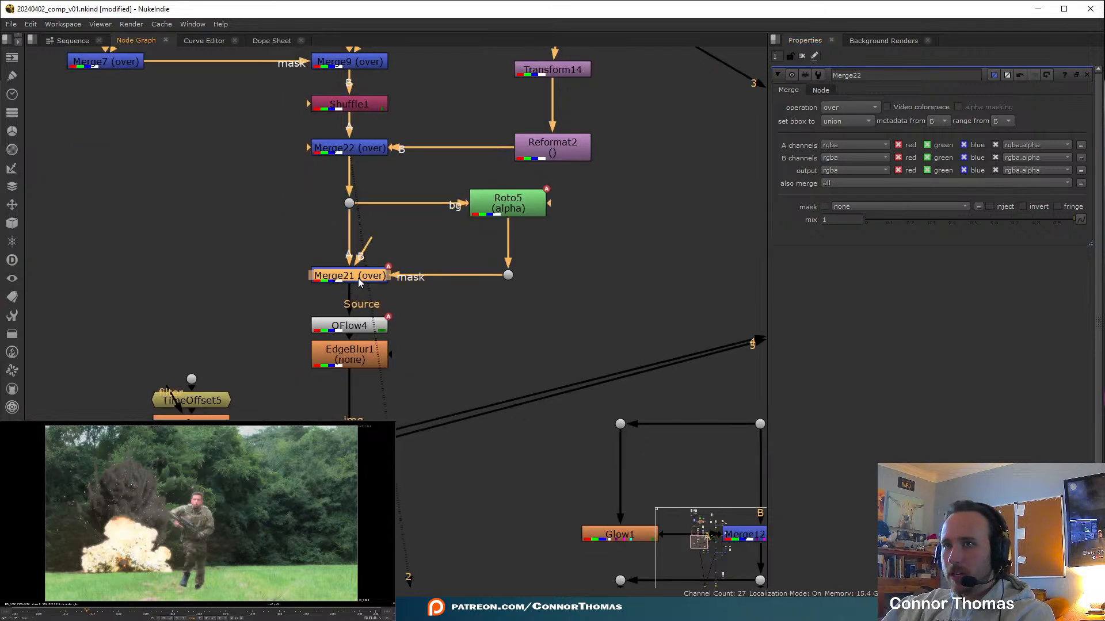
double_click(358, 280)
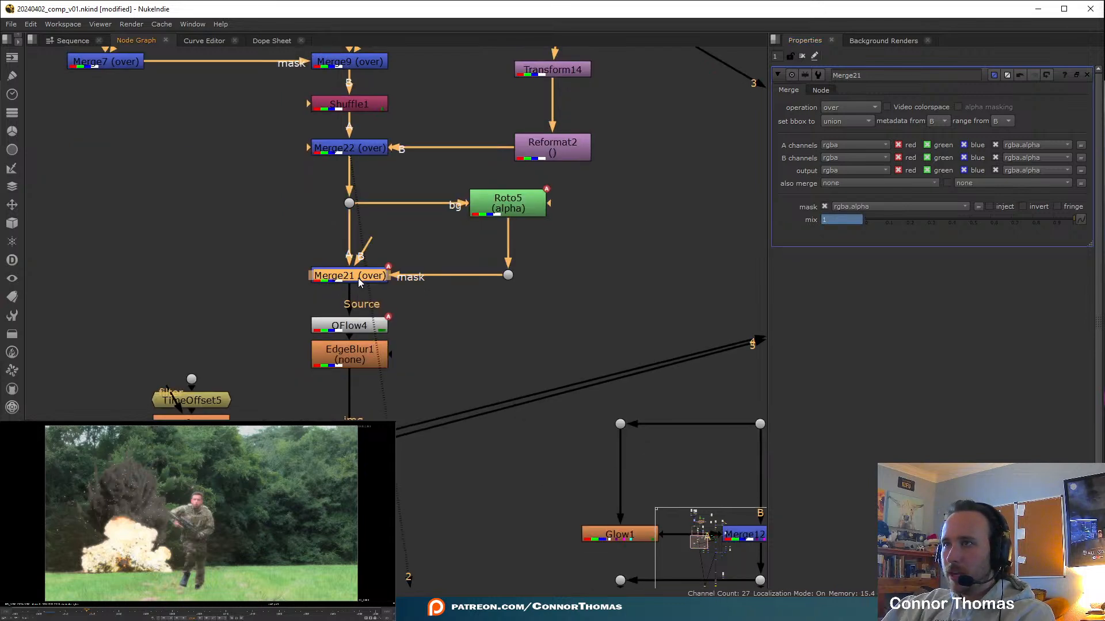
click(837, 182)
click(851, 198)
click(570, 415)
Set Merge10 below ScanlineRender1 to also merge all channels
middle_drag(540, 403, 390, 298)
scroll(390, 297, down, 2)
middle_drag(495, 357, 377, 208)
scroll(377, 208, down, 1)
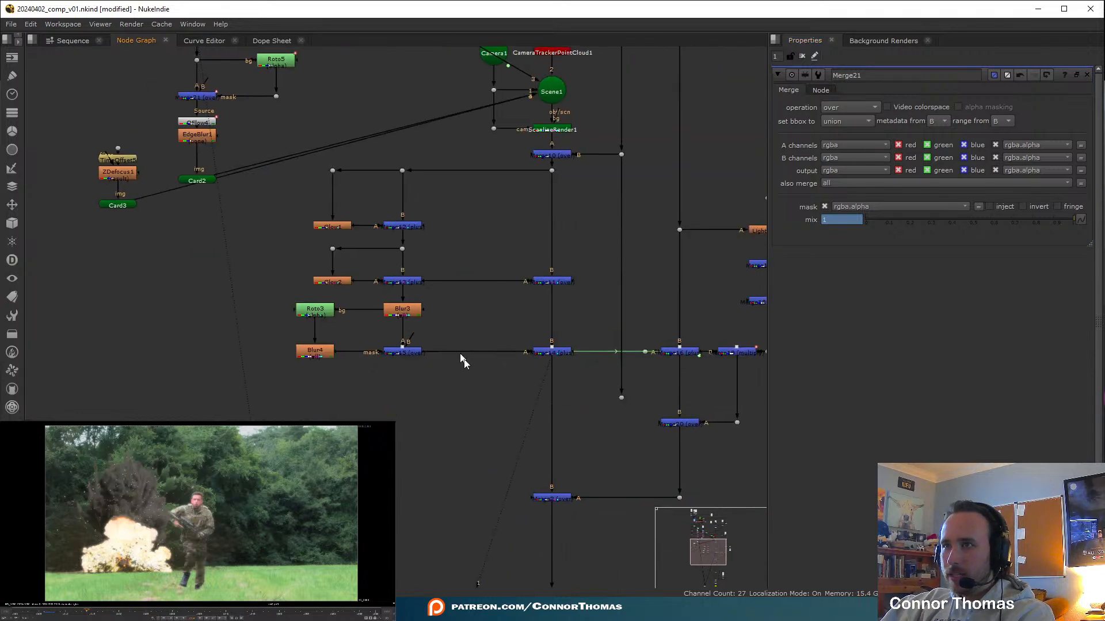
double_click(564, 154)
click(845, 207)
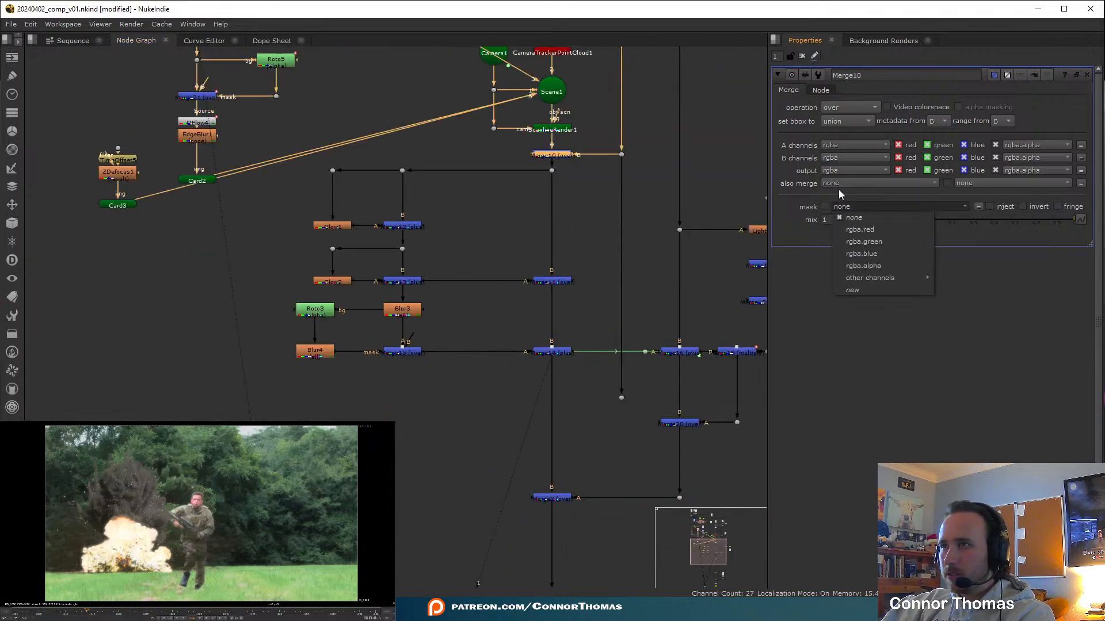
click(838, 183)
click(841, 196)
Insert a new Merge node between the dot below Merge10 and the glow branch dot above Merge12
middle_drag(468, 292, 391, 284)
click(324, 162)
click(395, 189)
key(m)
drag(395, 192, 326, 151)
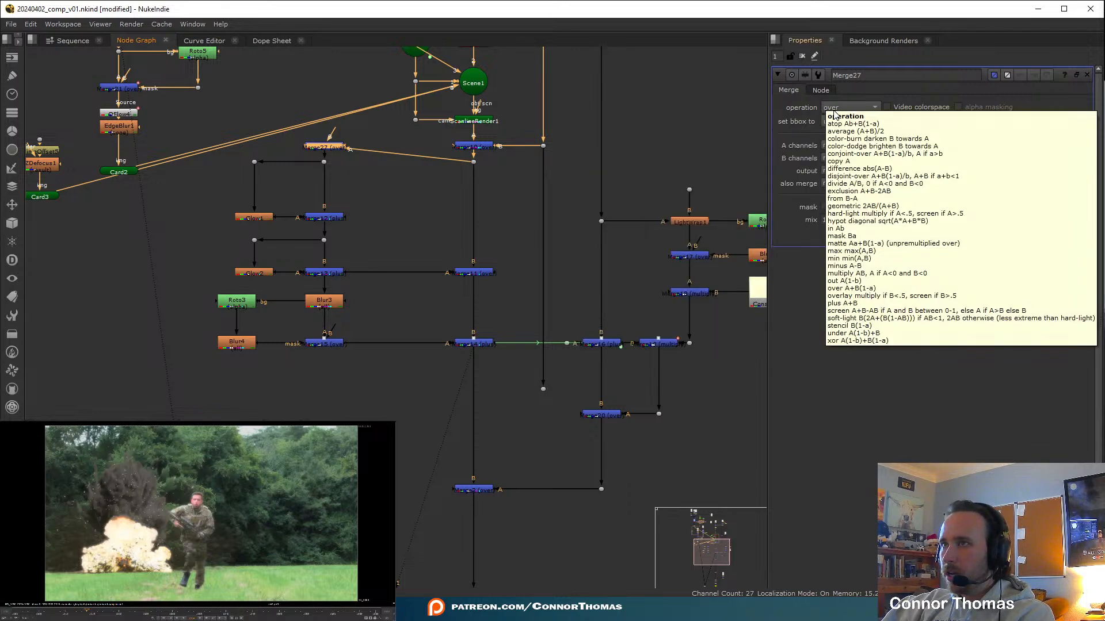
Compare the viewer output of Merge27 and Merge10 and check which mask channels each offers
click(848, 207)
mouse_move(889, 279)
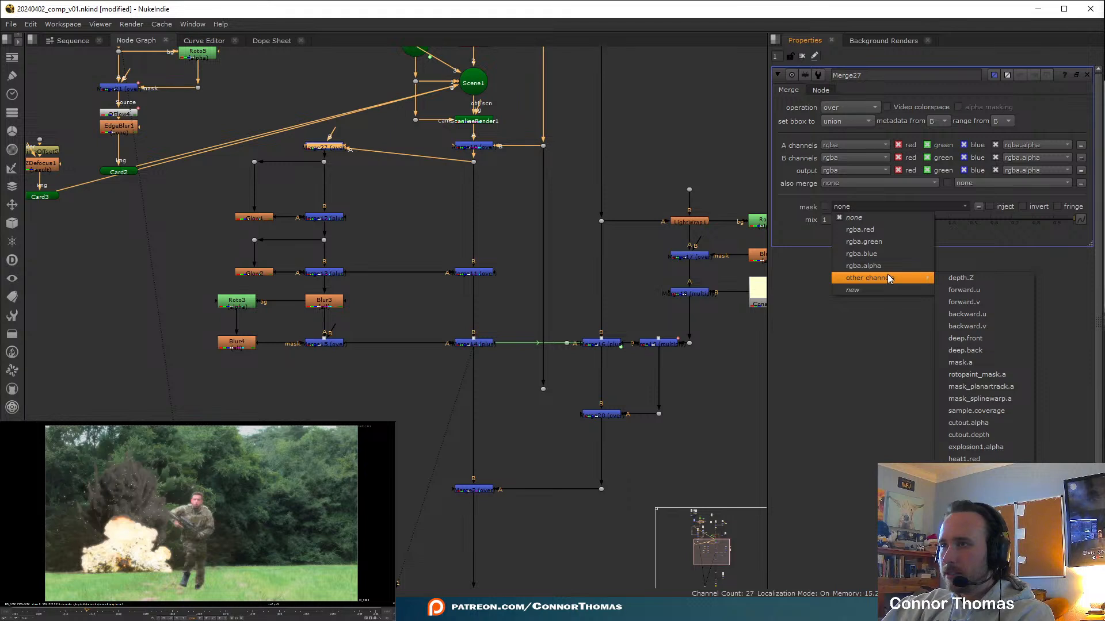
click(502, 170)
click(324, 145)
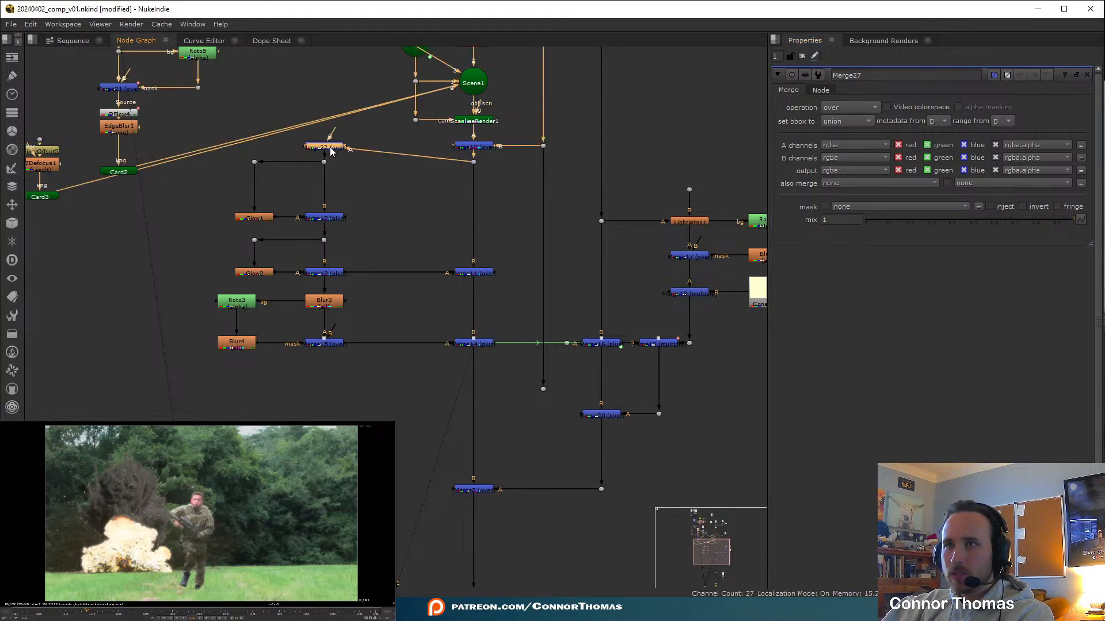
click(851, 205)
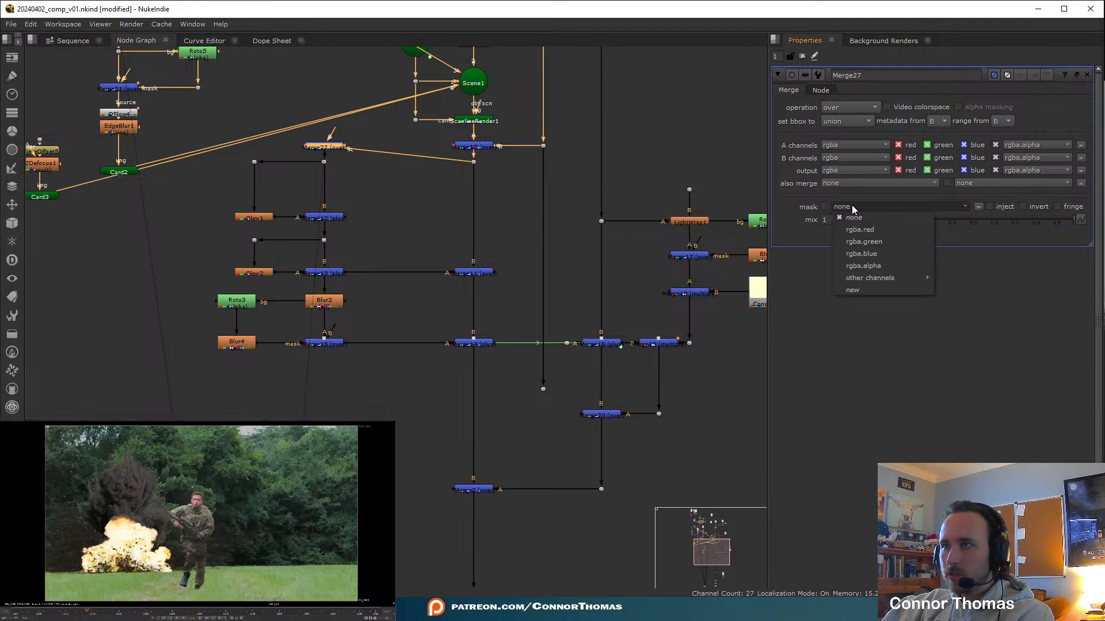
click(834, 205)
click(487, 147)
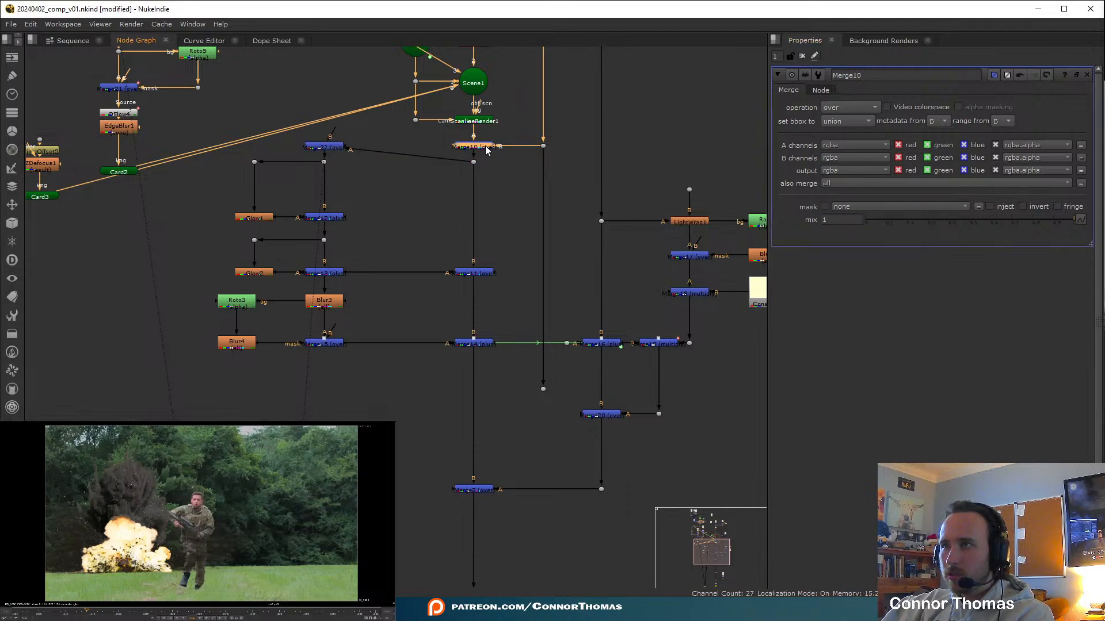
click(512, 155)
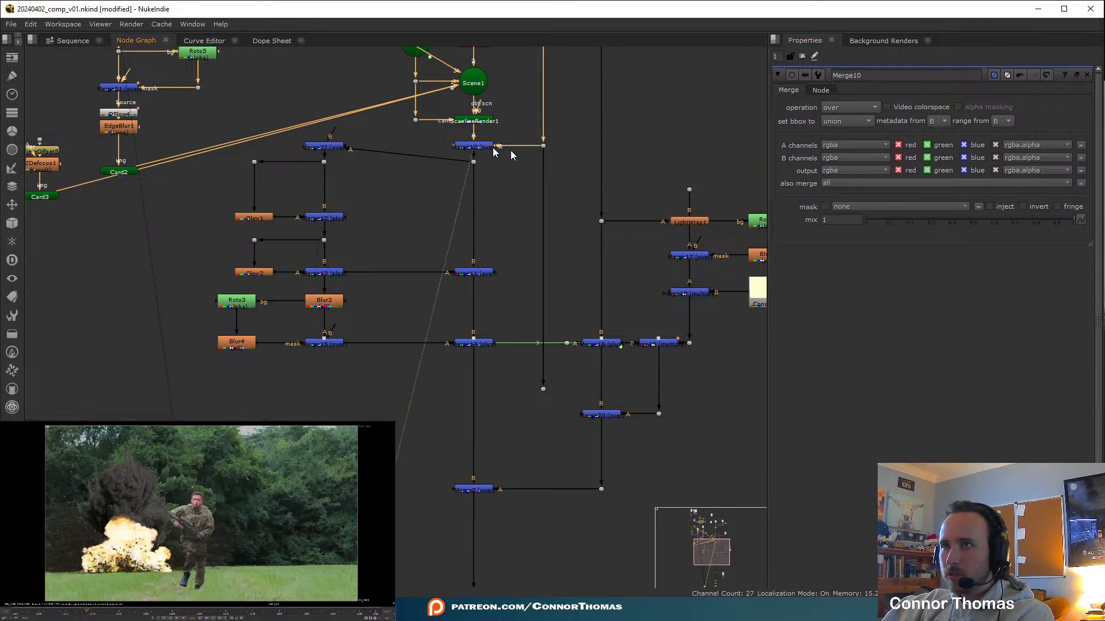
click(861, 209)
click(861, 208)
Move Merge27 below the glow branch dot, above Merge12, and connect its mask input to that dot
scroll(401, 167, up, 5)
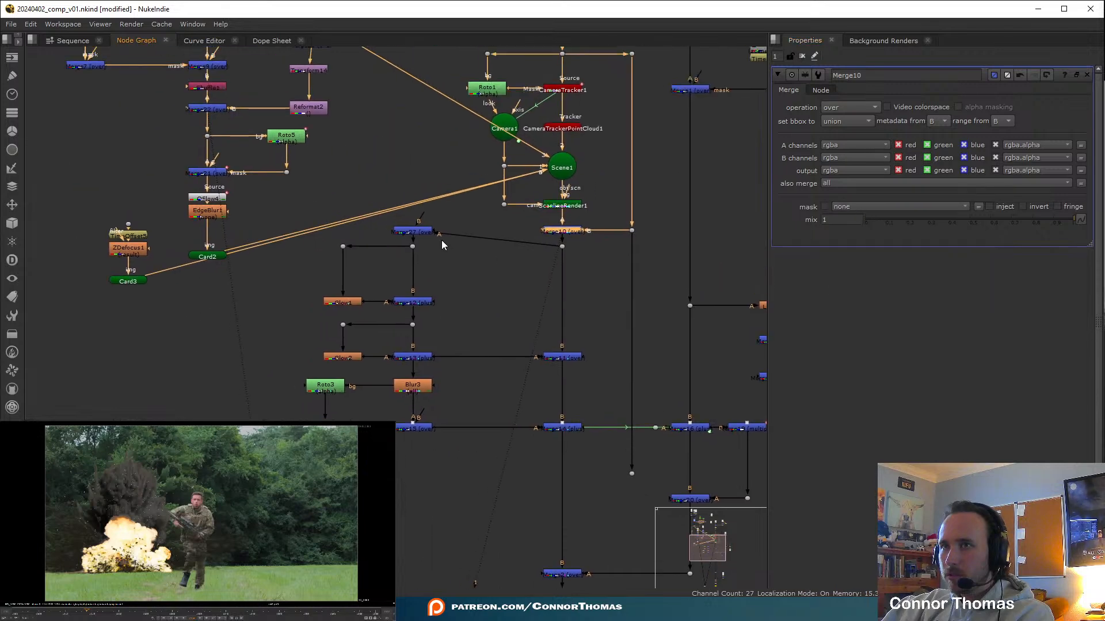
drag(425, 222, 404, 308)
drag(379, 239, 684, 254)
drag(450, 303, 385, 253)
key(shift+x)
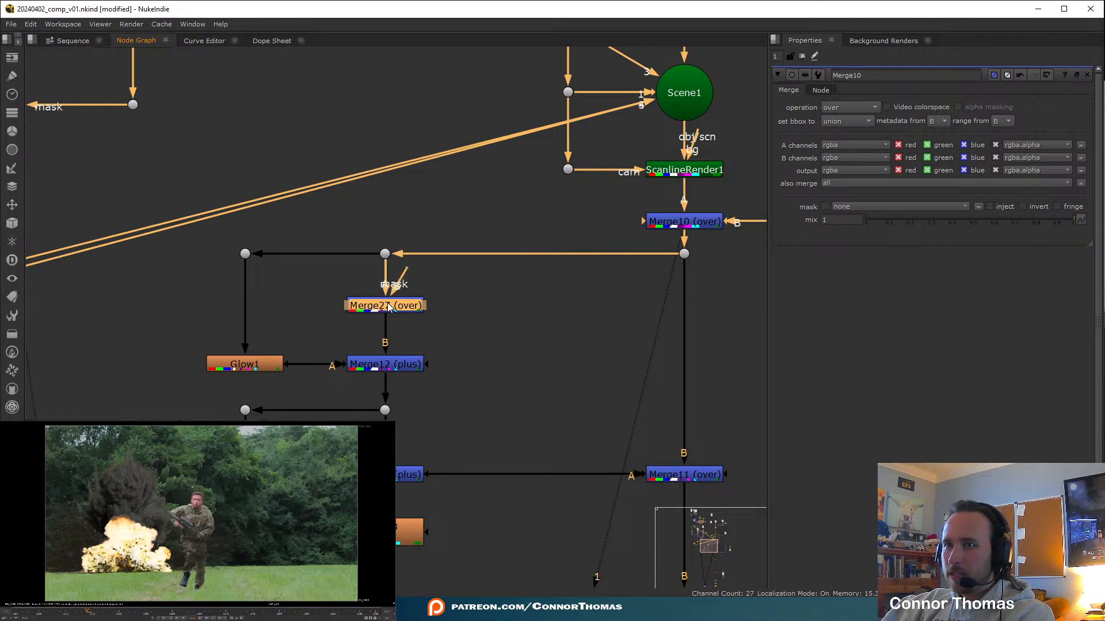
Set the mask channel of Merge27 to explosion1.alpha
double_click(388, 308)
click(849, 206)
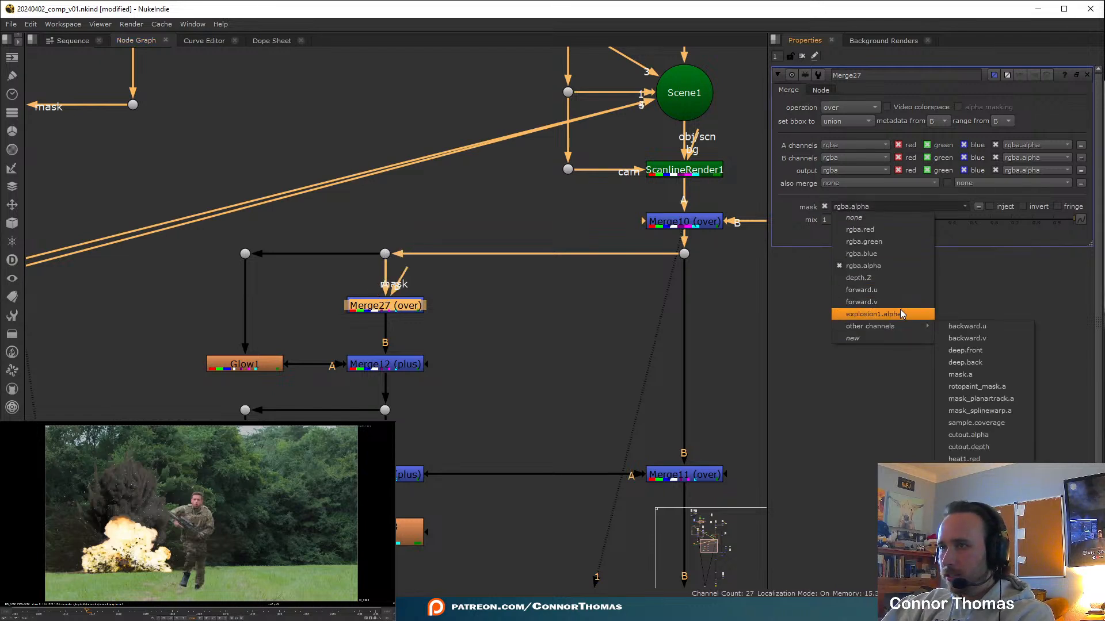
click(897, 314)
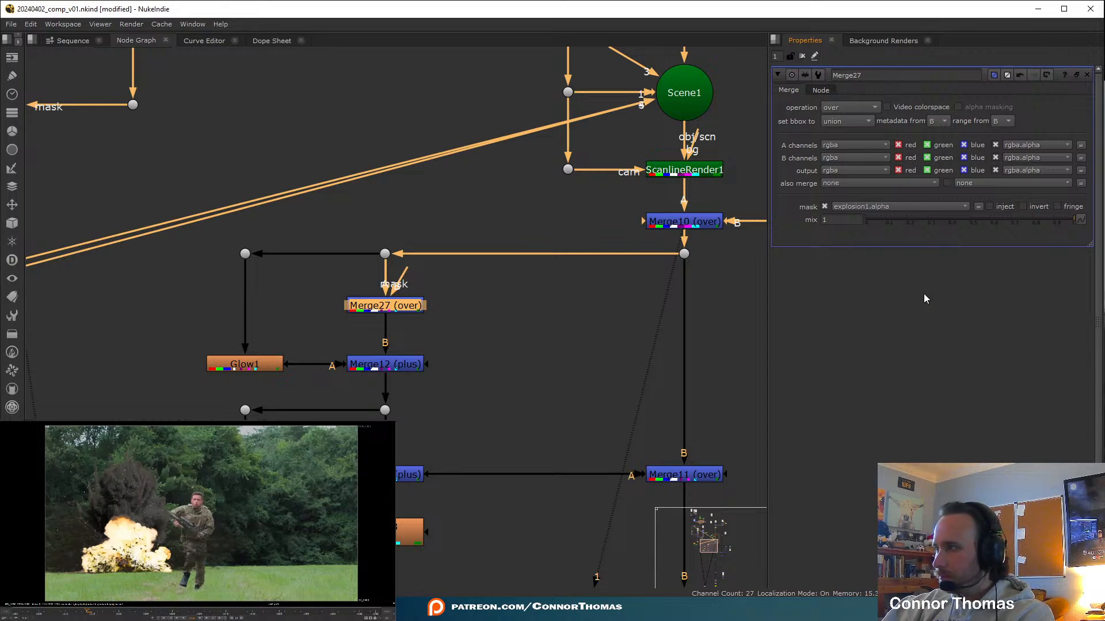
Compare the viewer output of Merge14, Merge10 and the over merge further down where the soldier branch joins
middle_drag(525, 400, 474, 270)
middle_drag(551, 525, 474, 339)
click(546, 301)
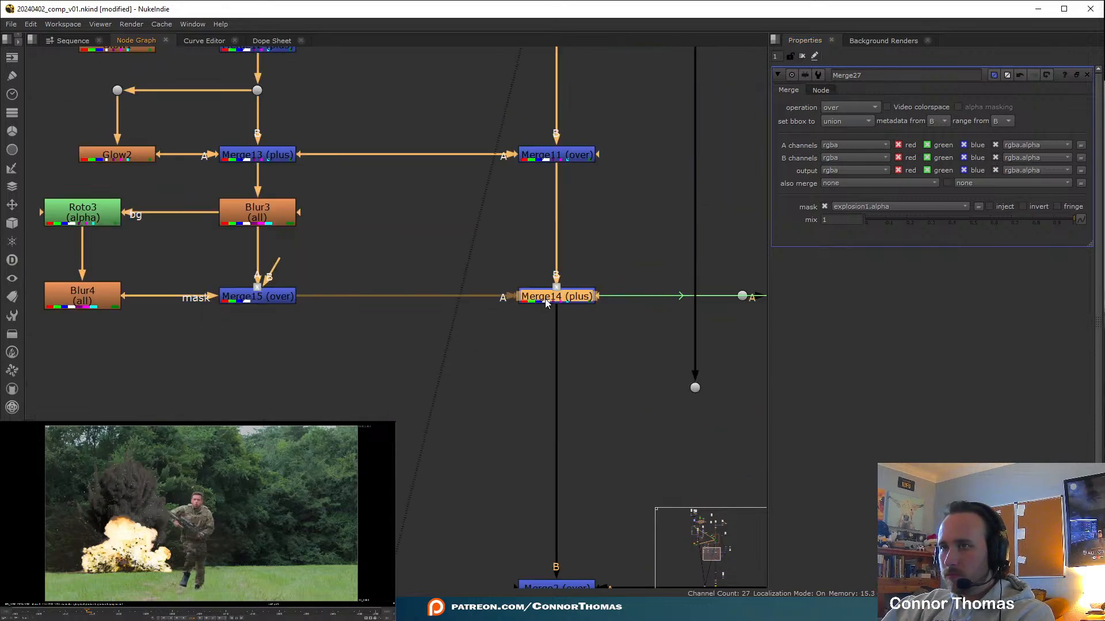
key(1)
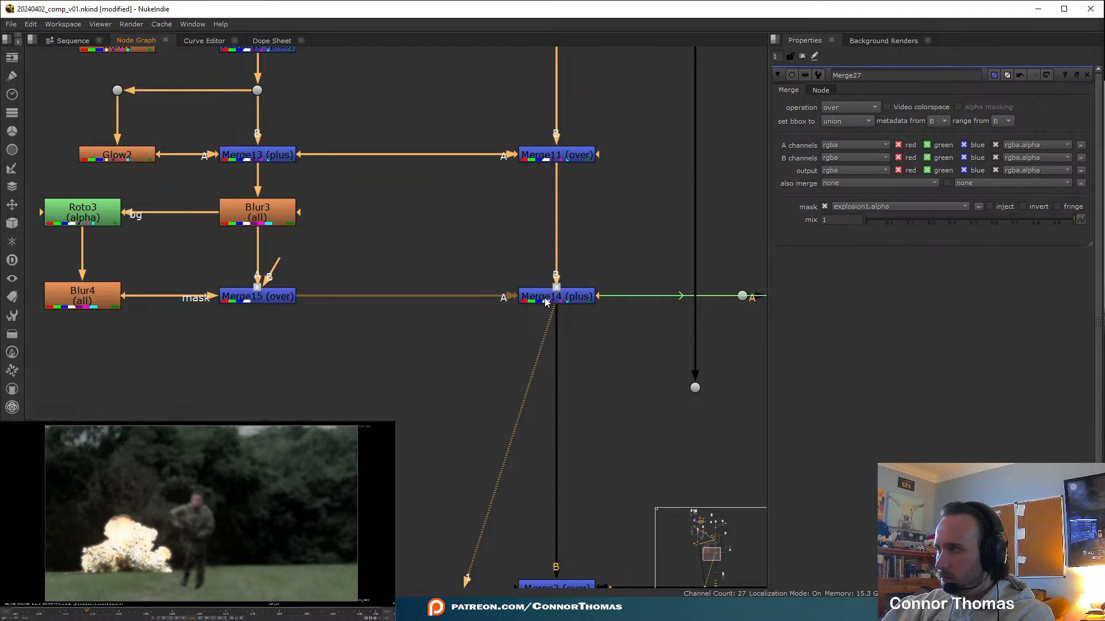
middle_drag(592, 335, 474, 72)
scroll(453, 360, down, 5)
middle_drag(525, 431, 497, 93)
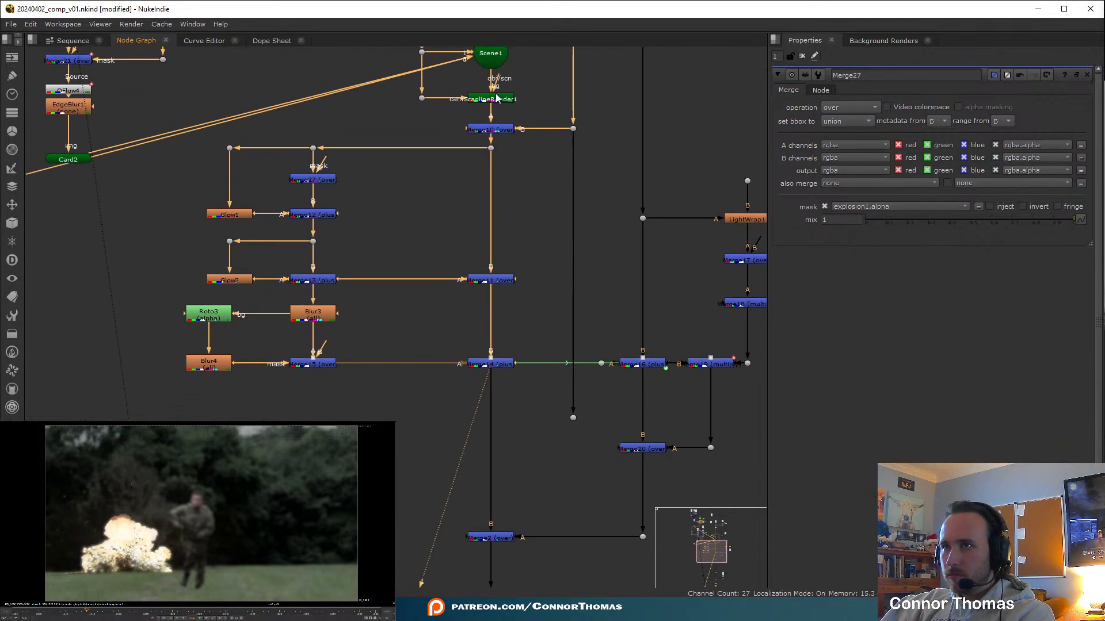
click(490, 131)
key(1)
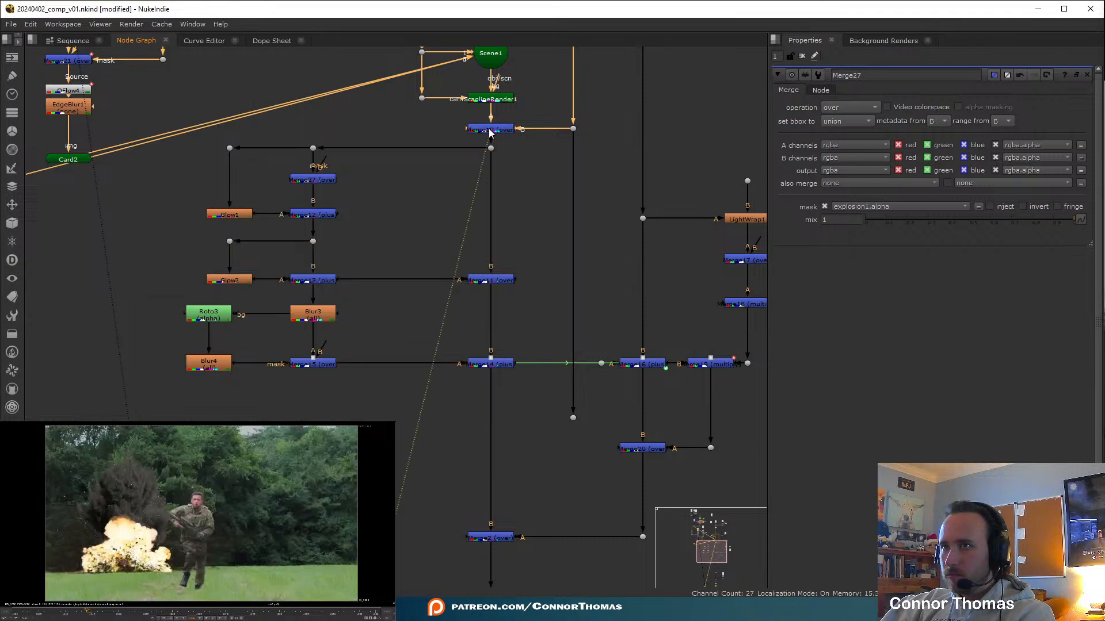
click(501, 540)
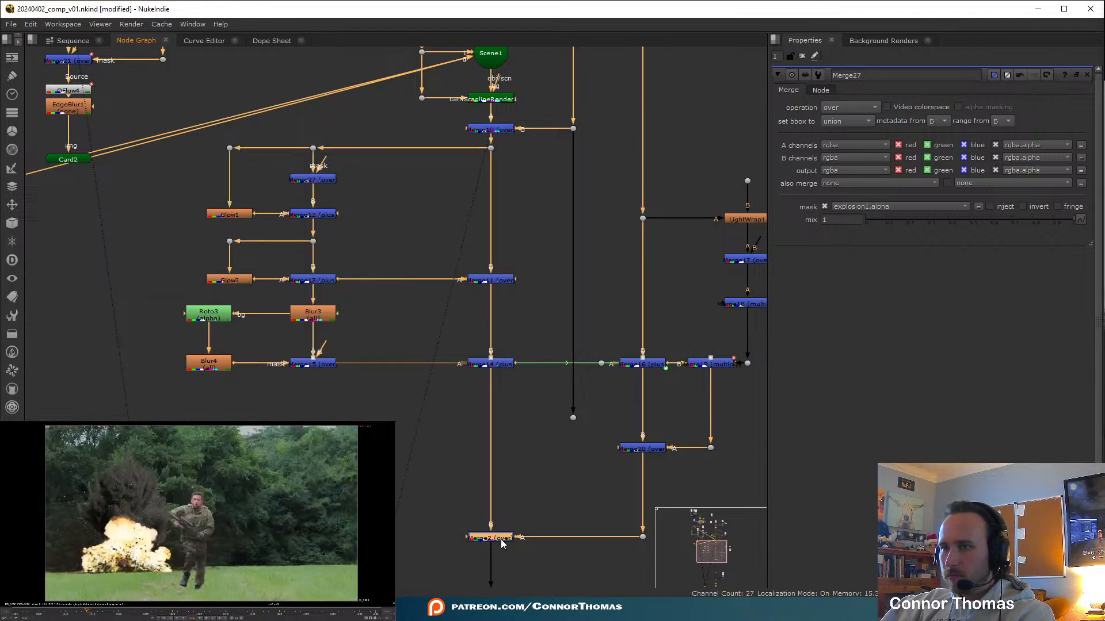
key(1)
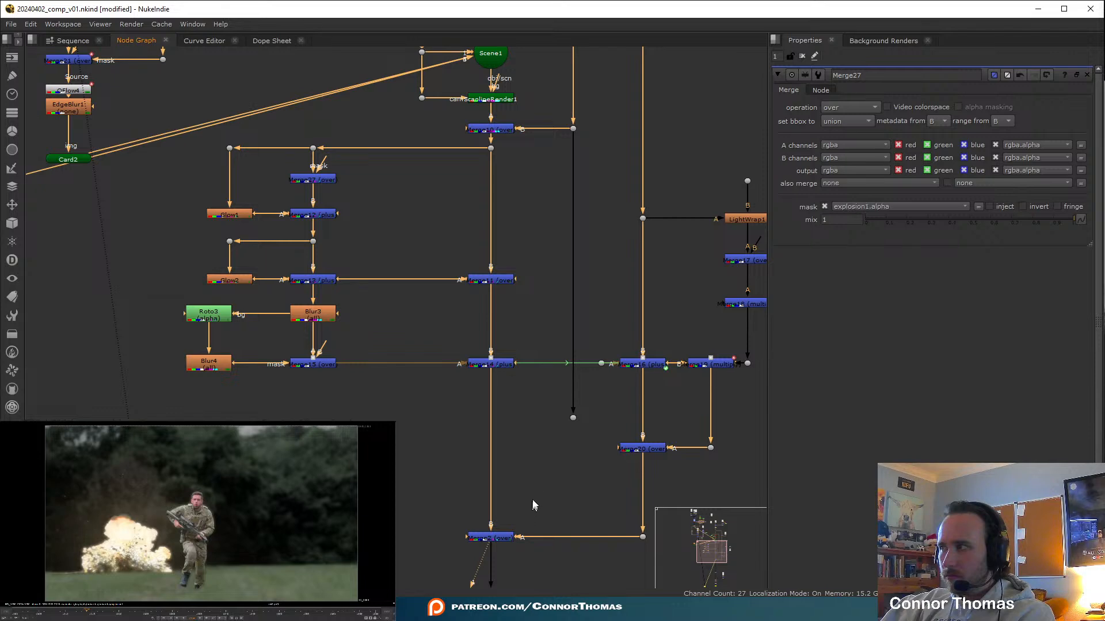
Compare the viewer output of Merge15 with that of Merge14 at the end of the glow branch
middle_drag(529, 505, 538, 380)
scroll(516, 247, up, 2)
middle_drag(514, 250, 552, 391)
click(272, 391)
key(1)
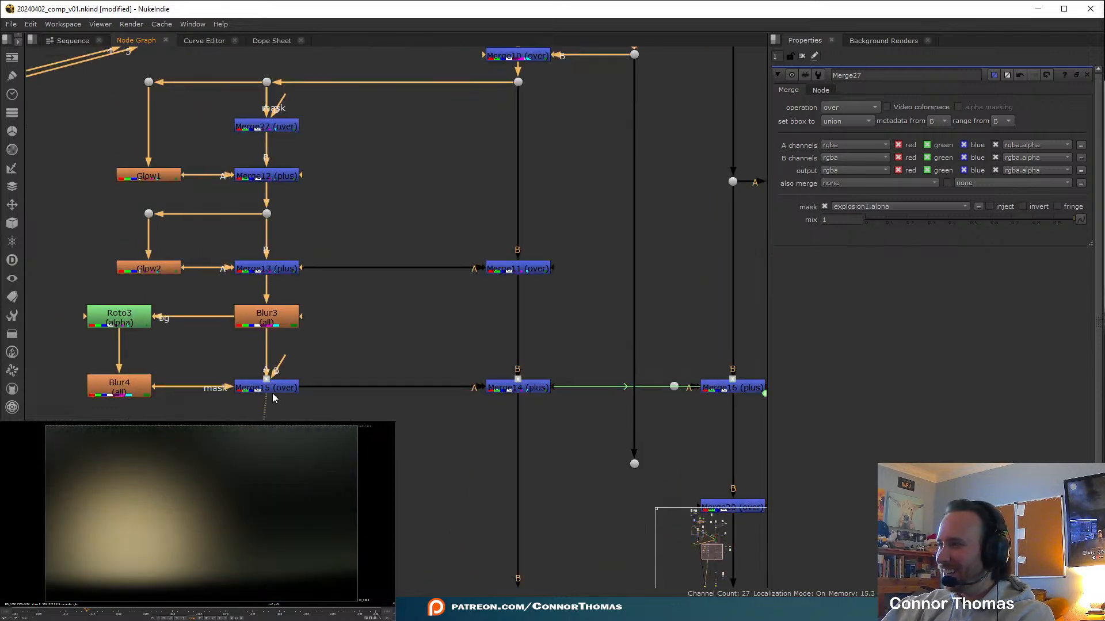
click(519, 390)
key(1)
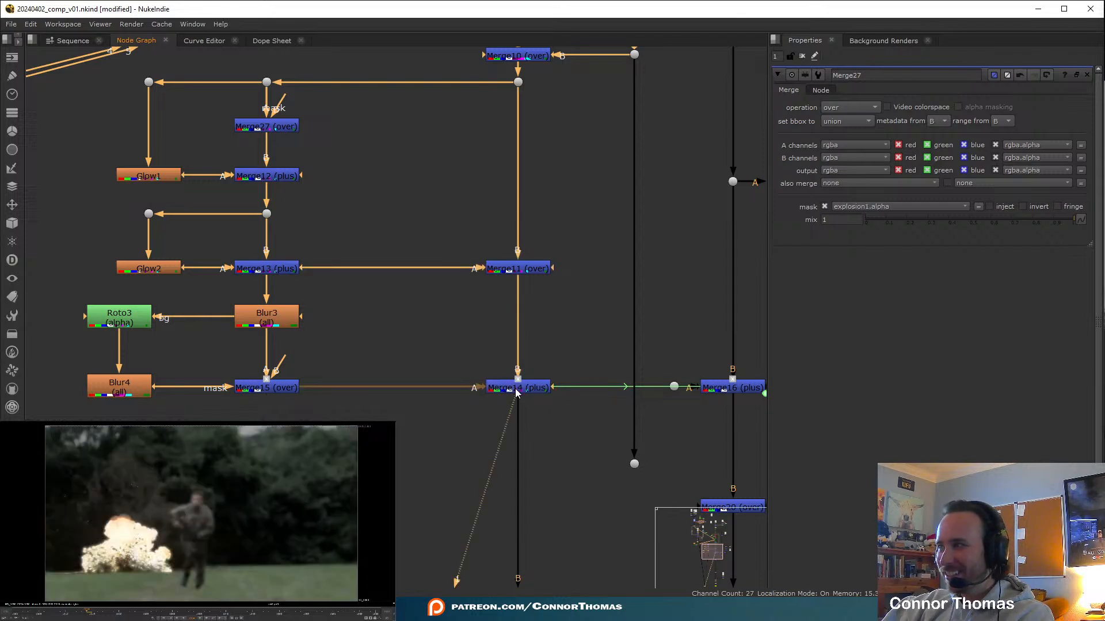
Extract Merge10 from above the glow branches and reinsert it below Merge14, with its B input connected to the plate dot
middle_drag(466, 317, 472, 474)
drag(529, 213, 748, 187)
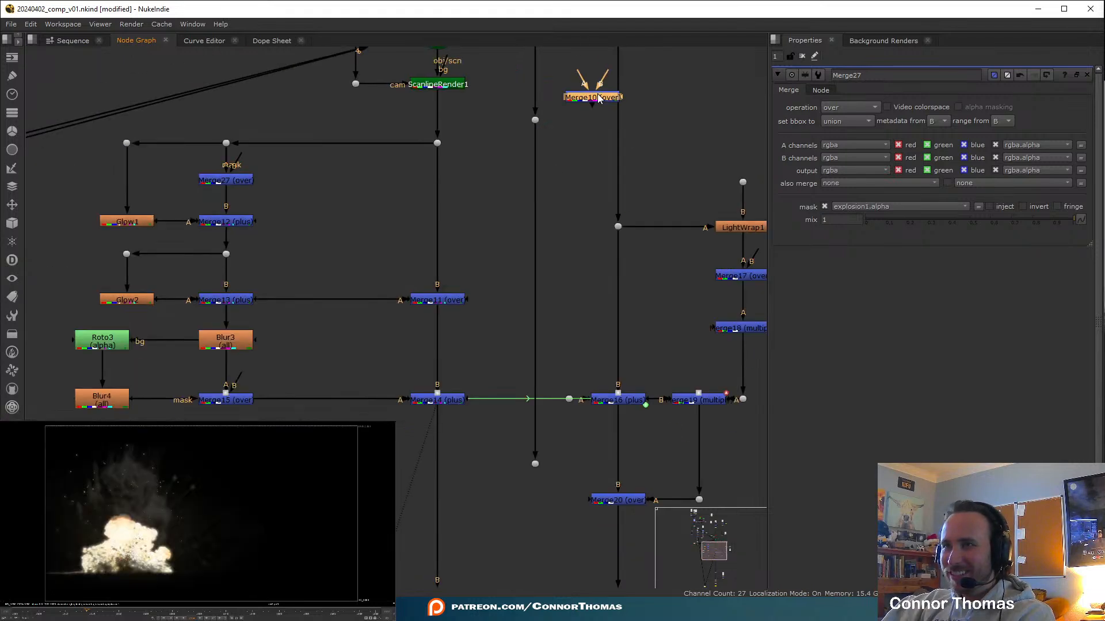
drag(598, 98, 535, 464)
drag(431, 481, 433, 466)
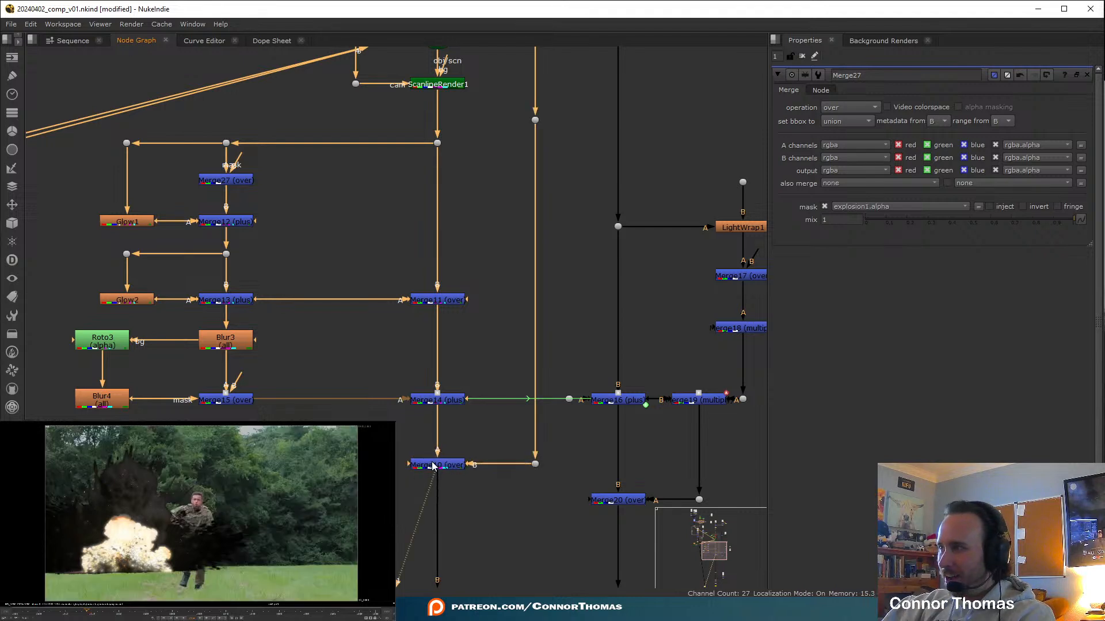
Check the output of ScanlineRender1 and the colour and alpha of Merge27 in the viewer
middle_drag(474, 533, 506, 494)
middle_drag(506, 262, 551, 376)
click(472, 178)
key(1)
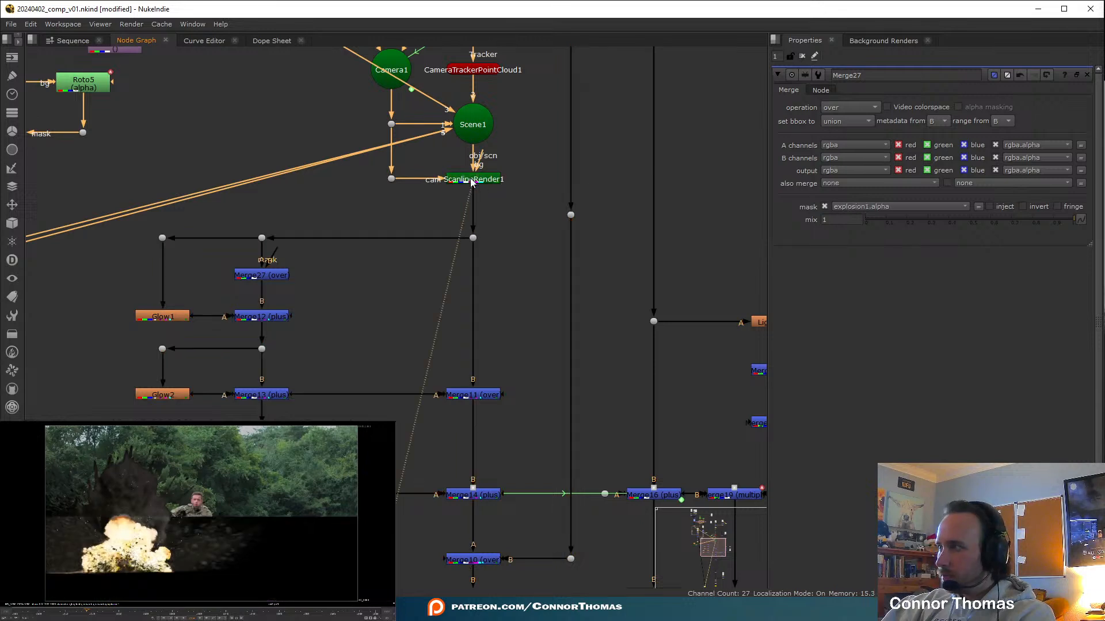
click(273, 277)
key(1)
key(a)
key(a)
key(a)
key(a)
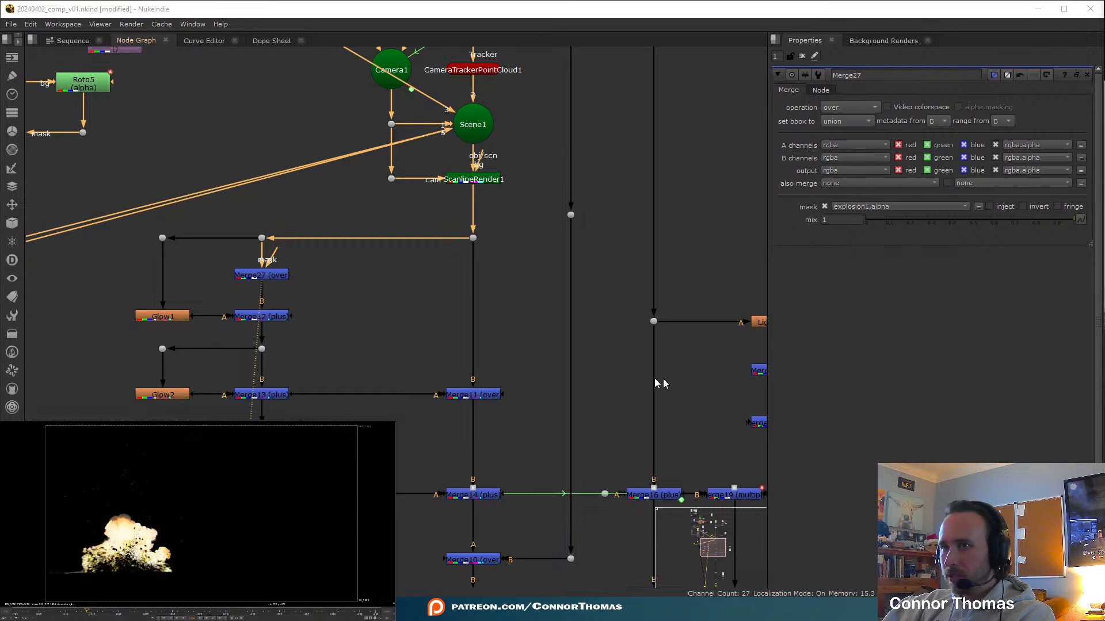
View the outputs of Merge14 and Merge11 and inspect Merge11's alpha channel
middle_drag(545, 352, 523, 260)
click(462, 406)
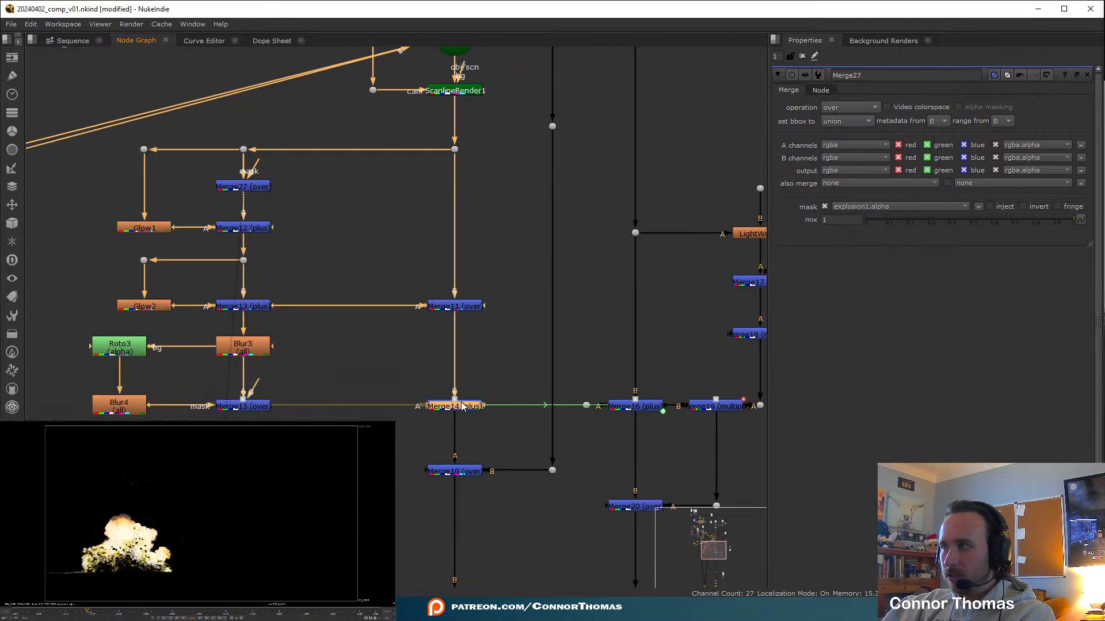
key(1)
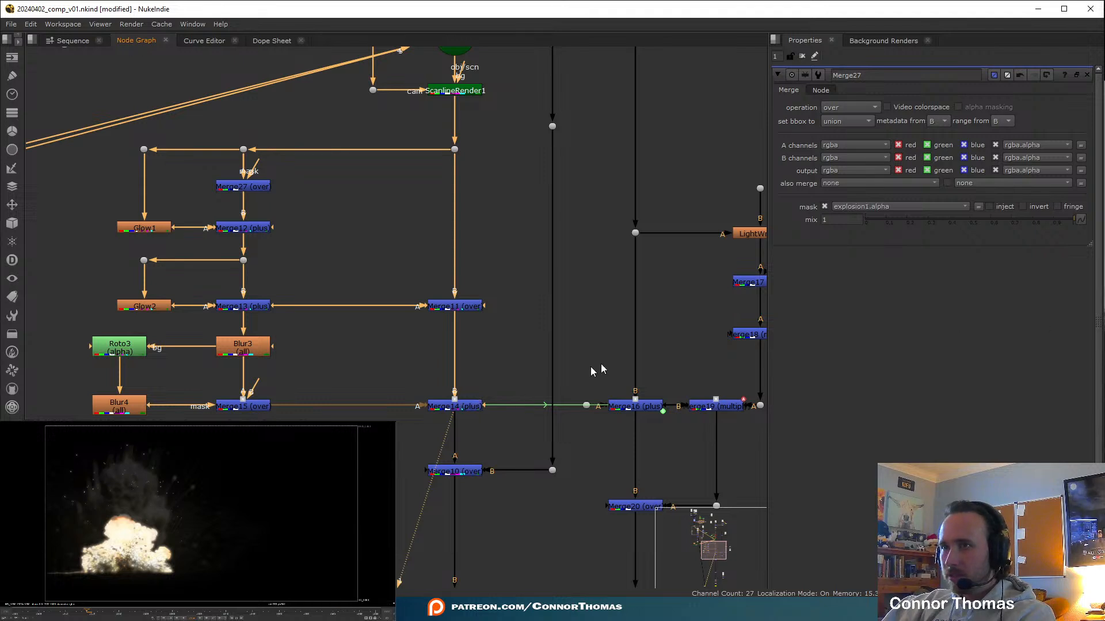
click(458, 307)
key(1)
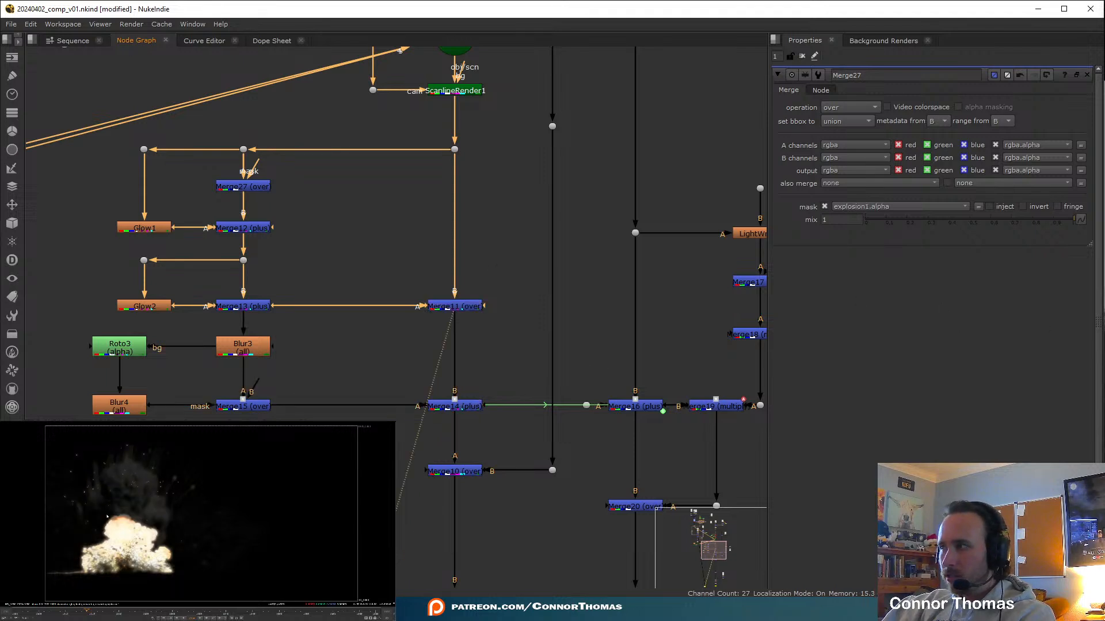
key(a)
key(a)
key(a)
key(a)
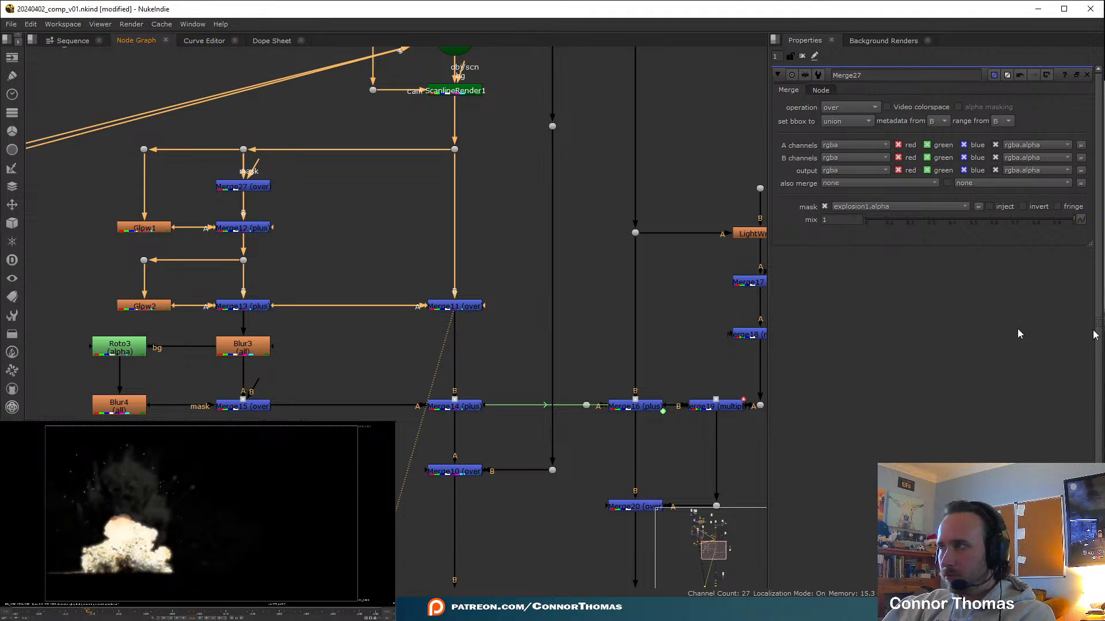
Set Merge14's operation to over and check its output and alpha in the viewer
click(471, 406)
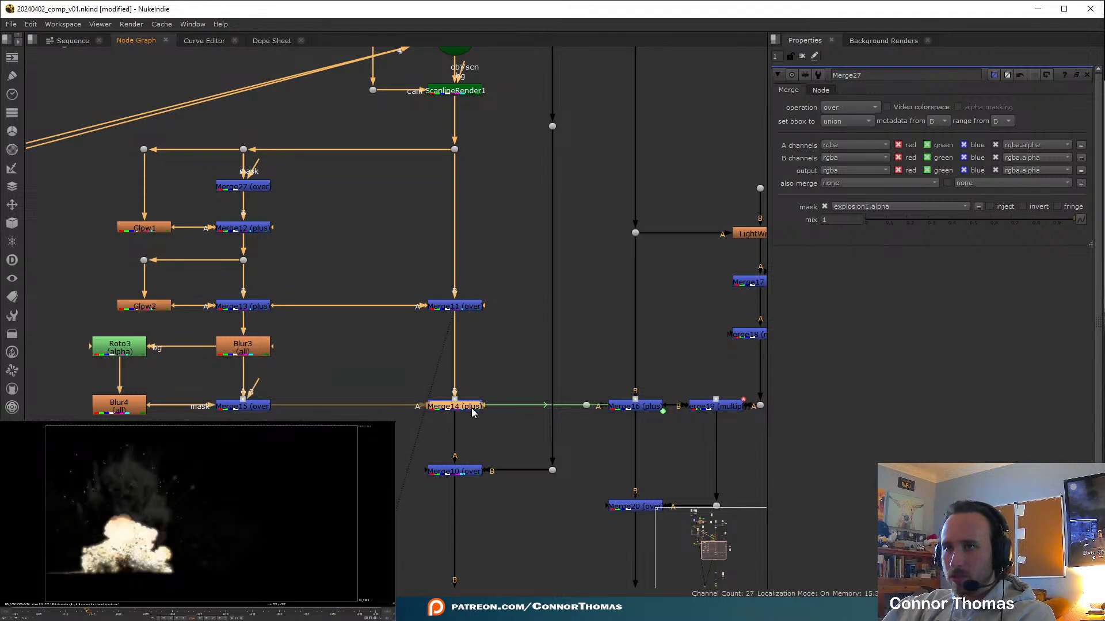
double_click(471, 407)
click(853, 107)
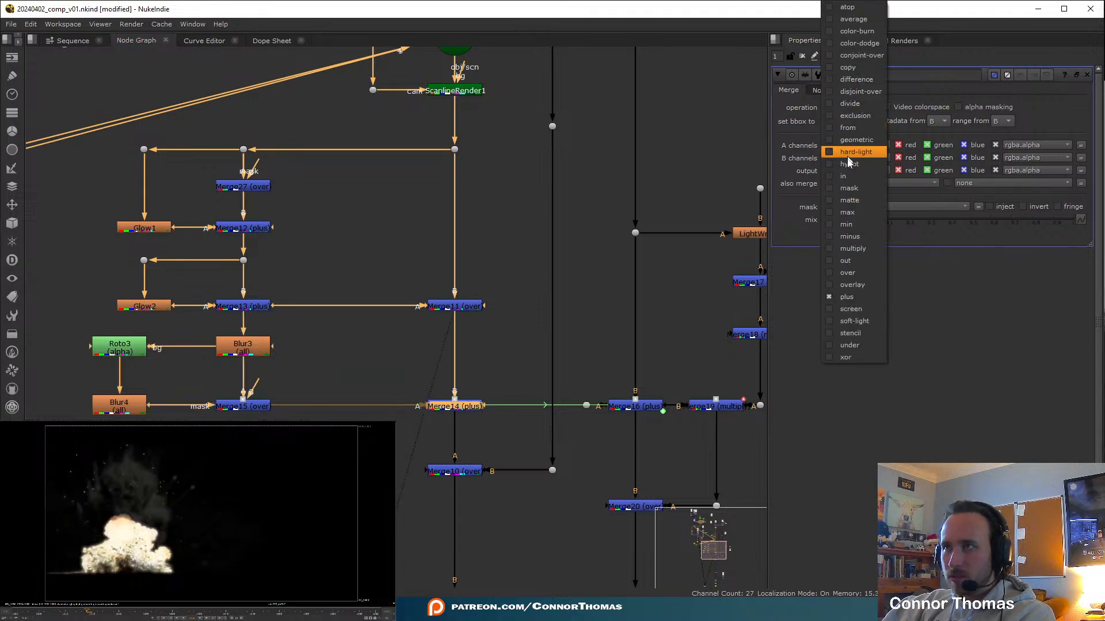
click(843, 282)
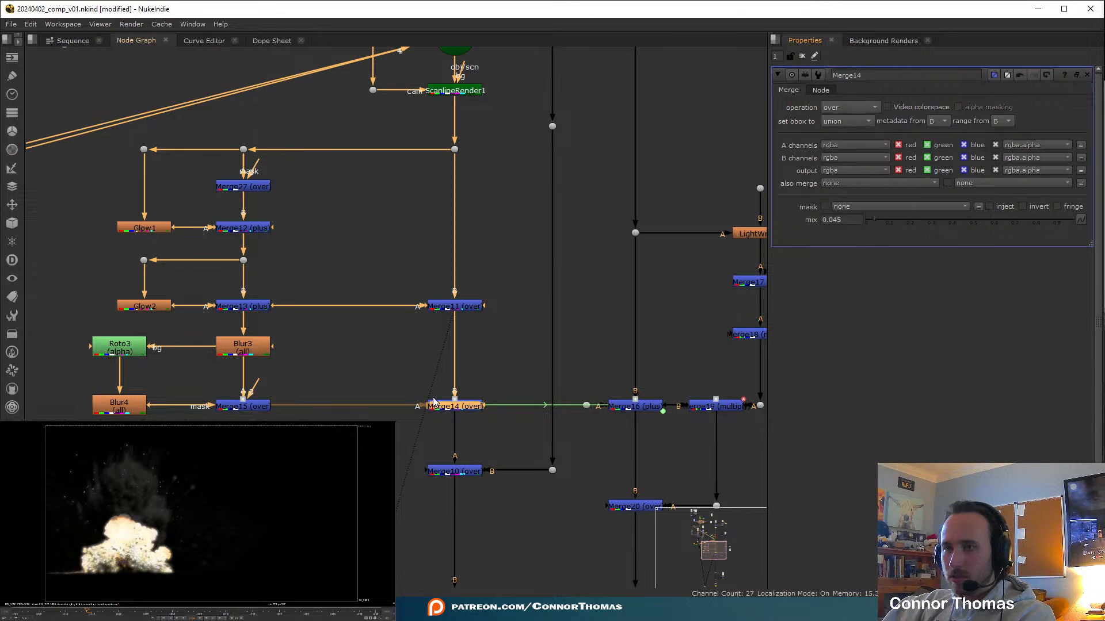
key(1)
key(a)
key(a)
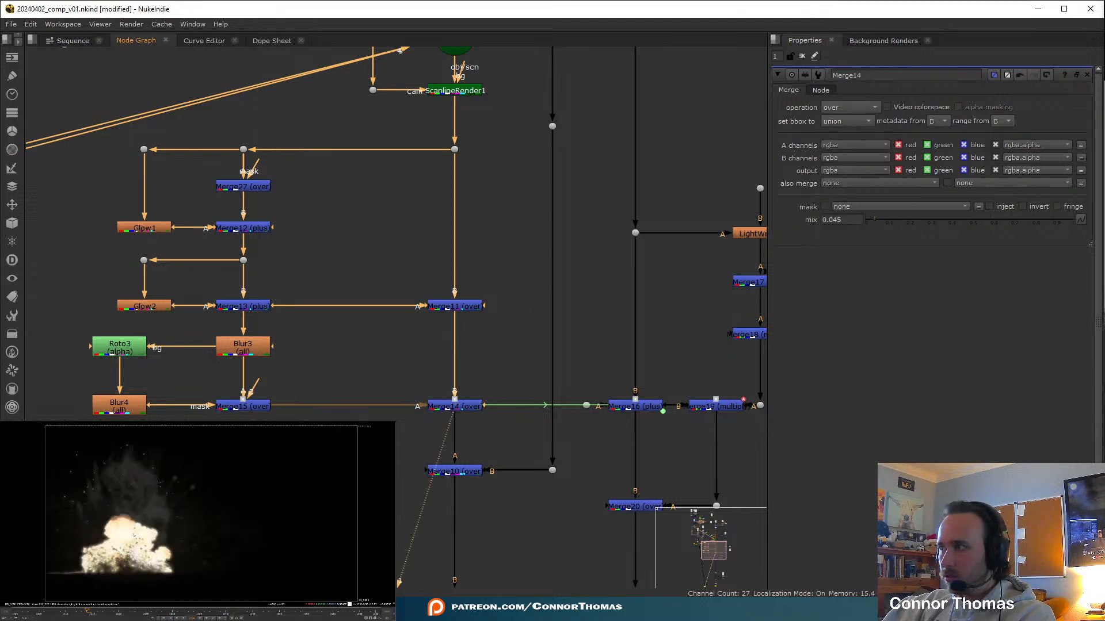
Compare Merge10's output with Merge11 and Merge14 disabled and enabled
click(459, 478)
key(1)
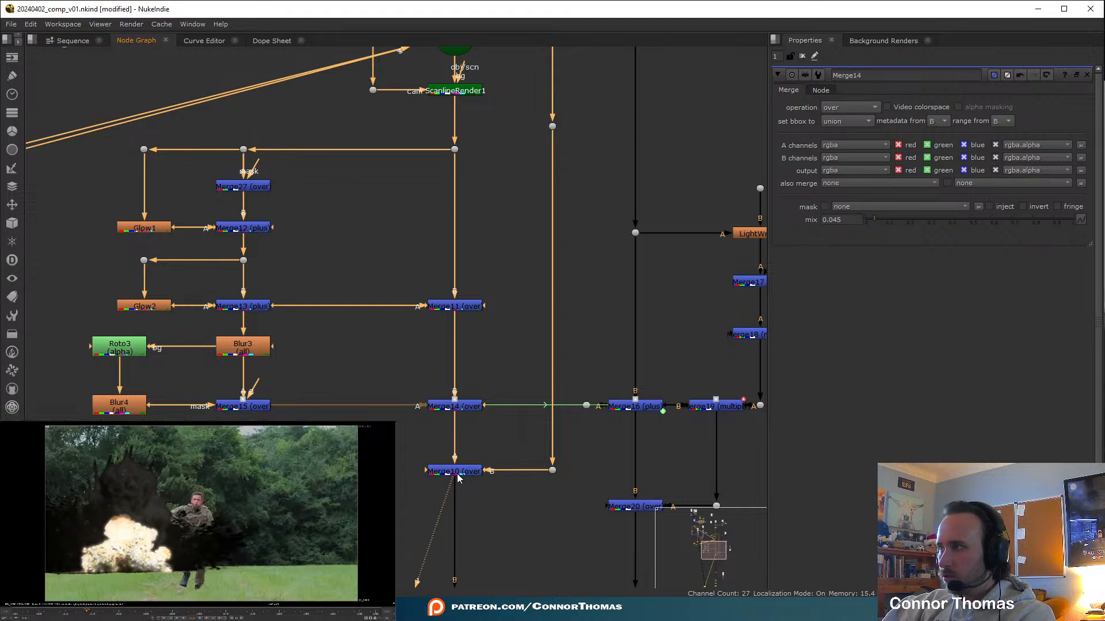
drag(498, 438, 387, 300)
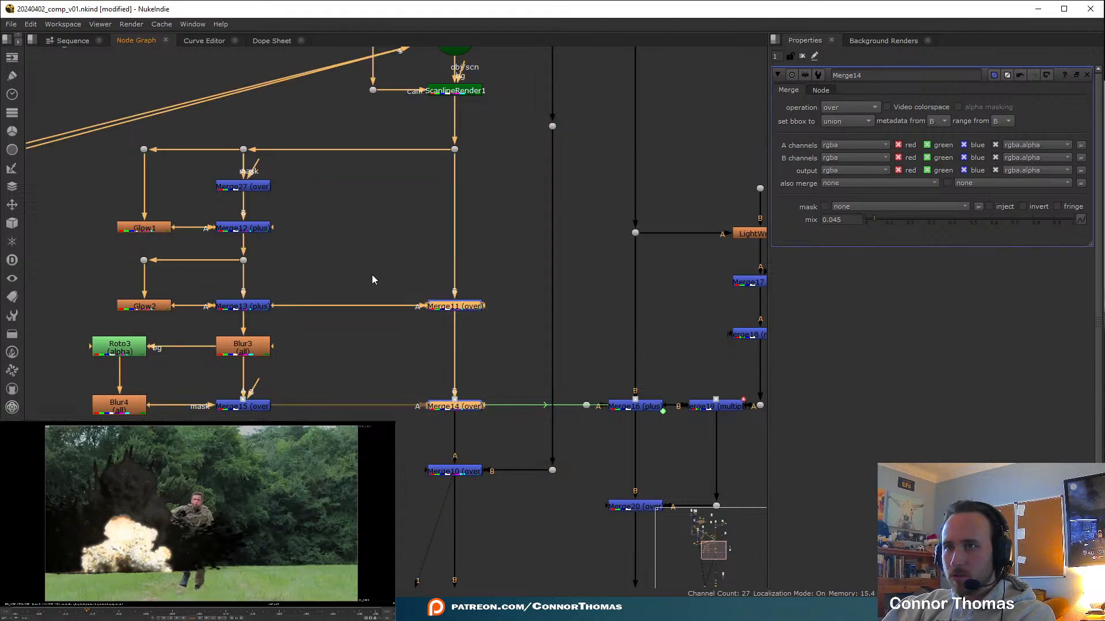
key(d)
key(d)
key(d)
key(d)
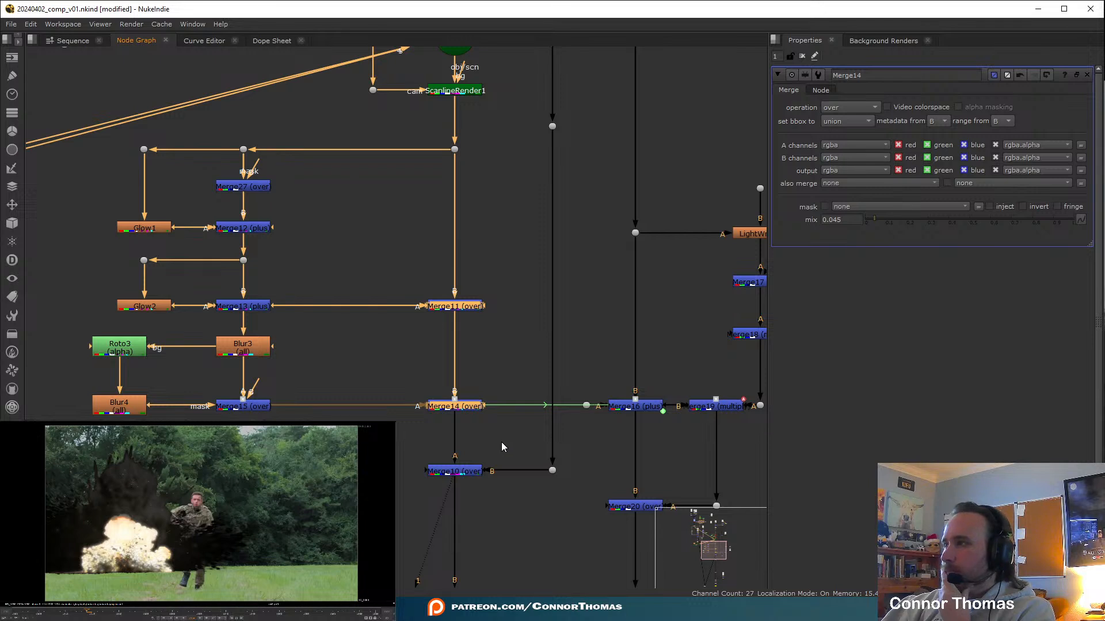
key(d)
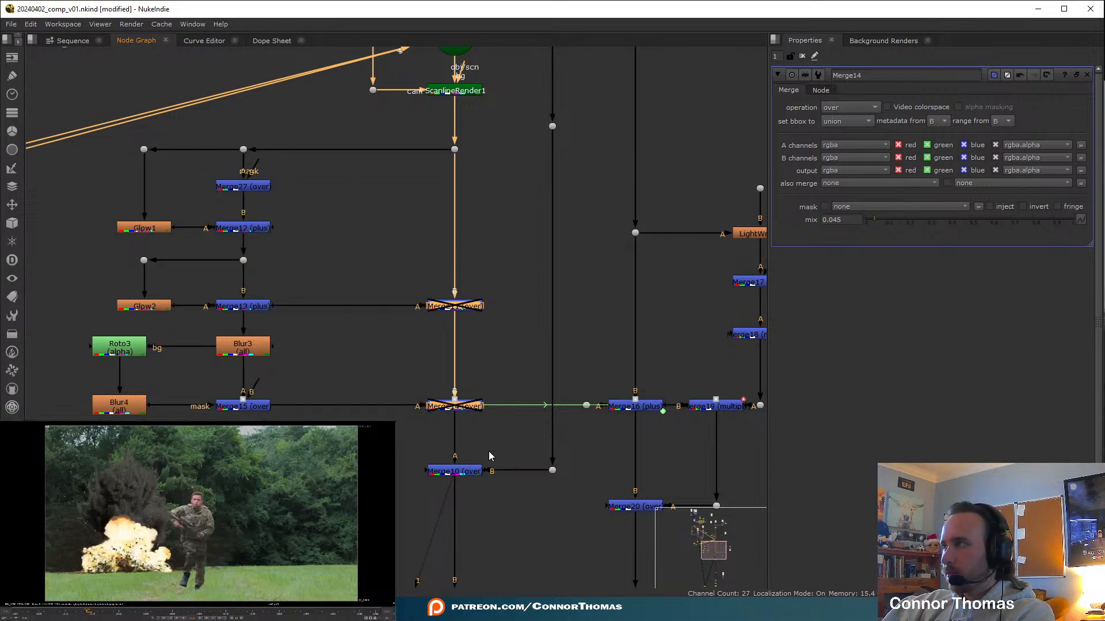
click(486, 453)
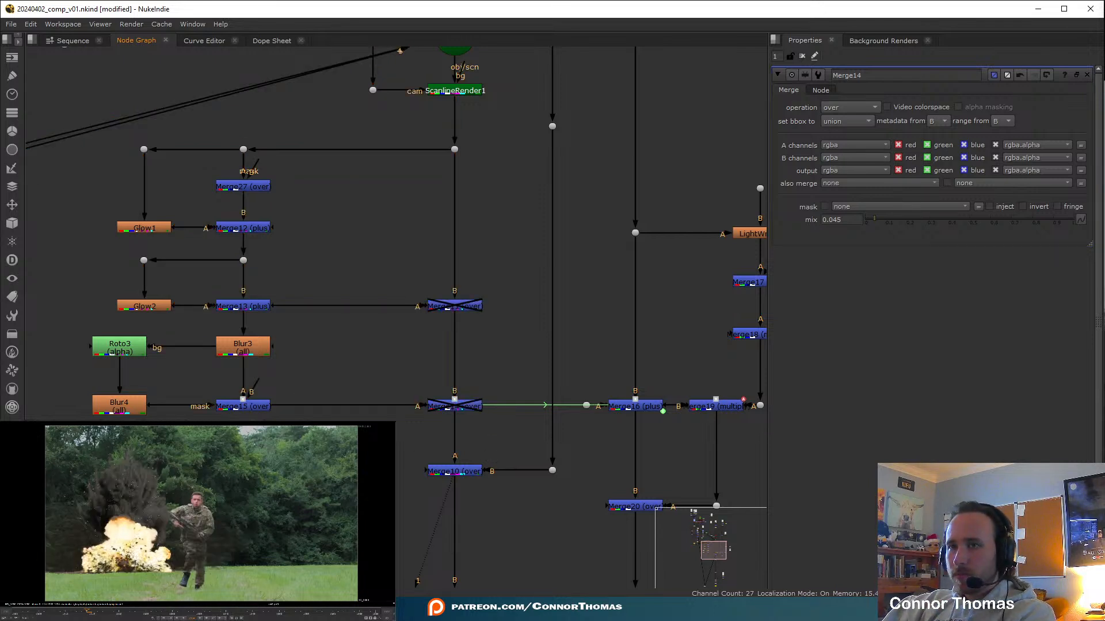
click(468, 474)
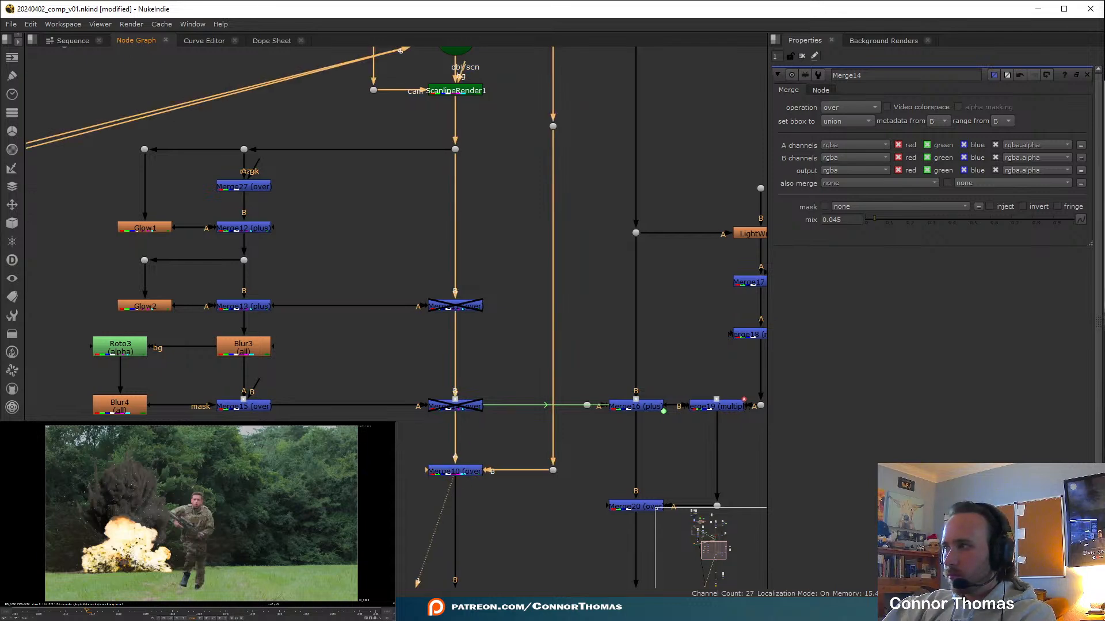
middle_drag(361, 428, 444, 413)
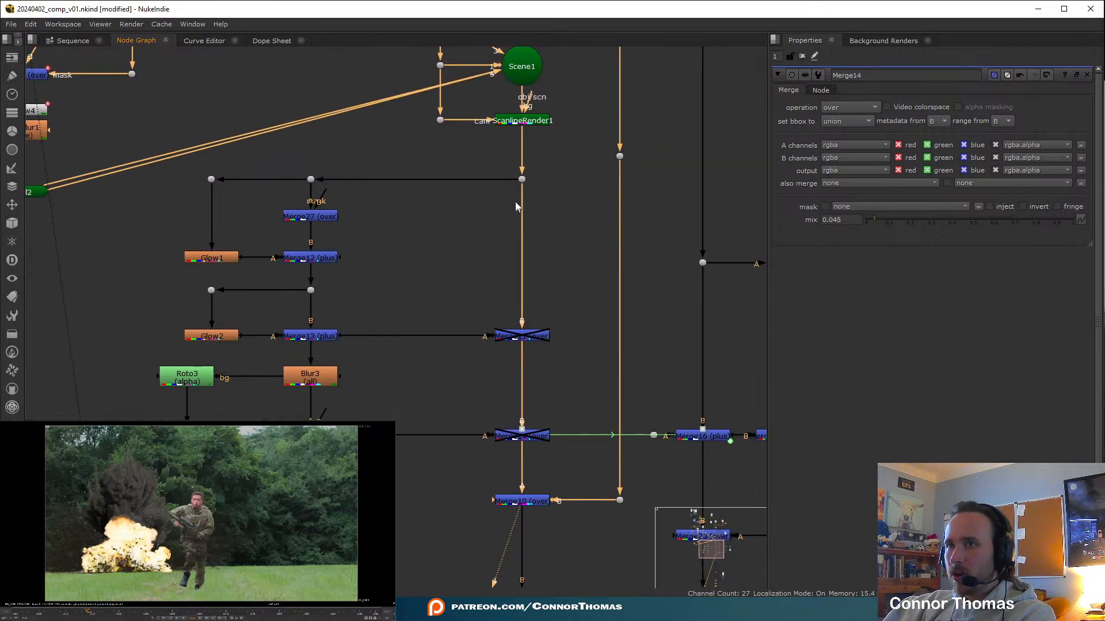
Connect Merge11's B input to Merge27 and re-enable Merge11 and Merge14
drag(524, 188, 325, 218)
click(520, 336)
key(d)
click(521, 435)
key(d)
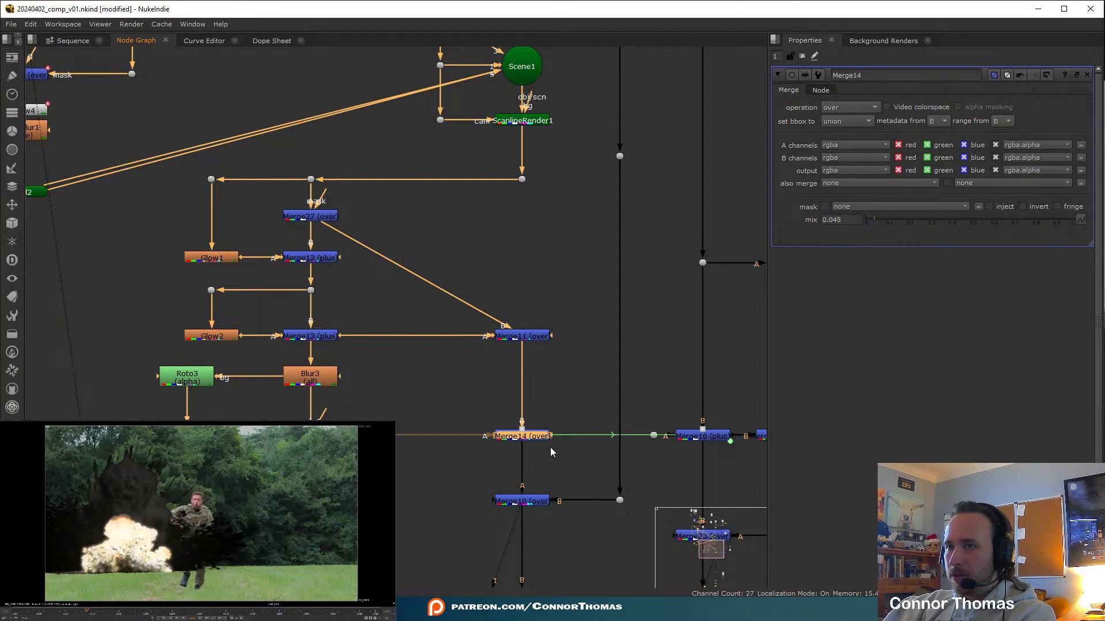
Compare the output of Merge27 with Merge11, including Merge11's alpha channel
click(310, 436)
click(323, 220)
key(1)
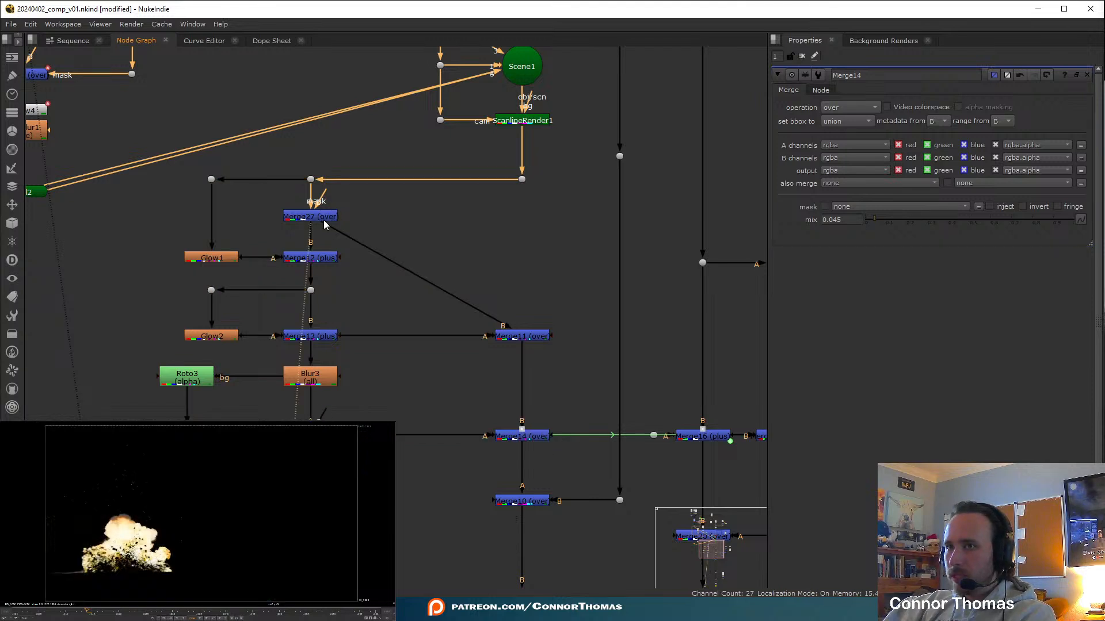
click(543, 339)
key(1)
key(a)
key(a)
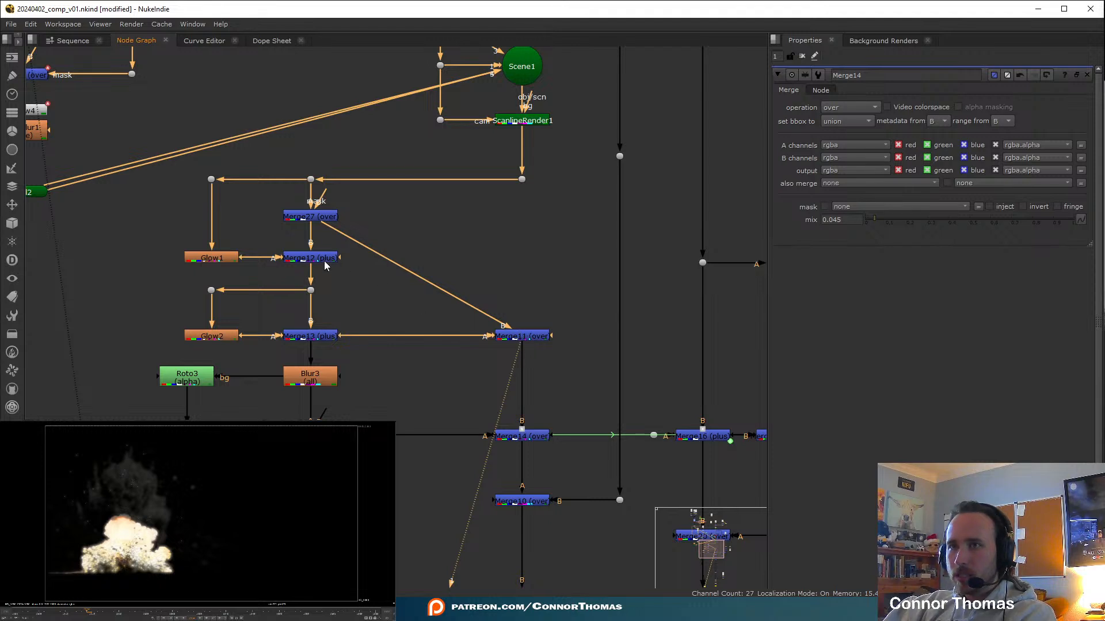
Step the viewer through Merge27, Merge13 and Merge12 and inspect Merge12's alpha channel
key(1)
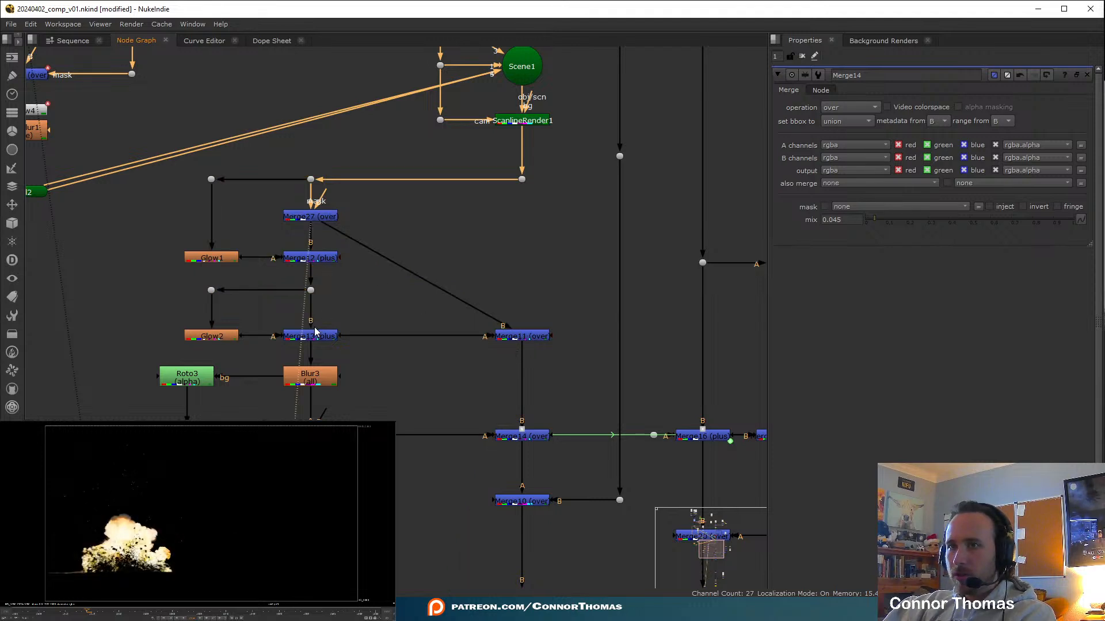
key(1)
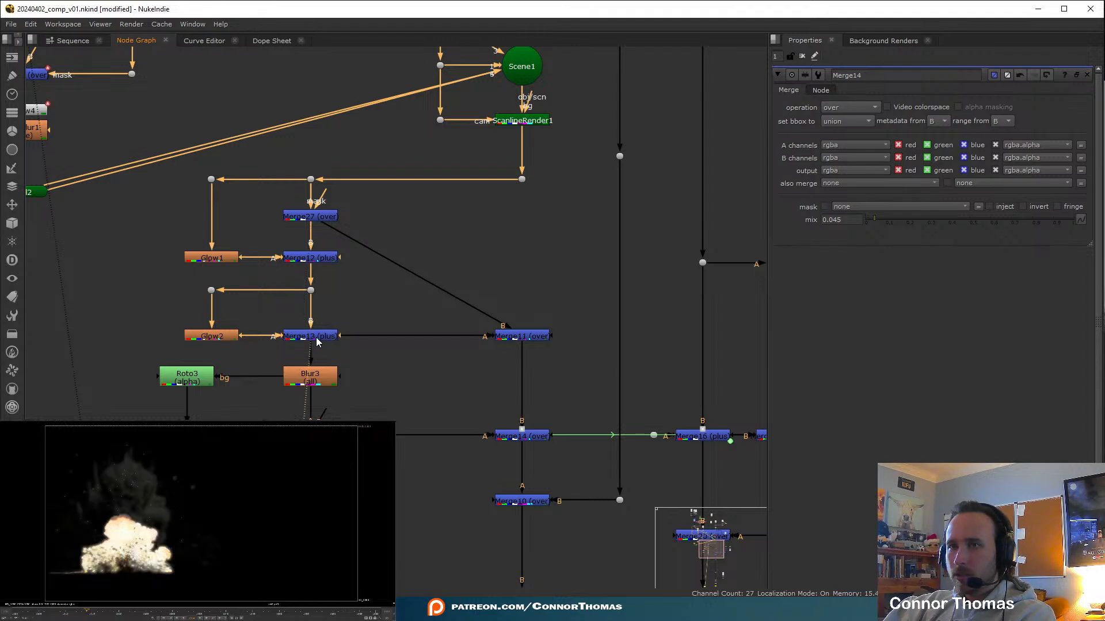
click(332, 258)
key(1)
key(a)
key(a)
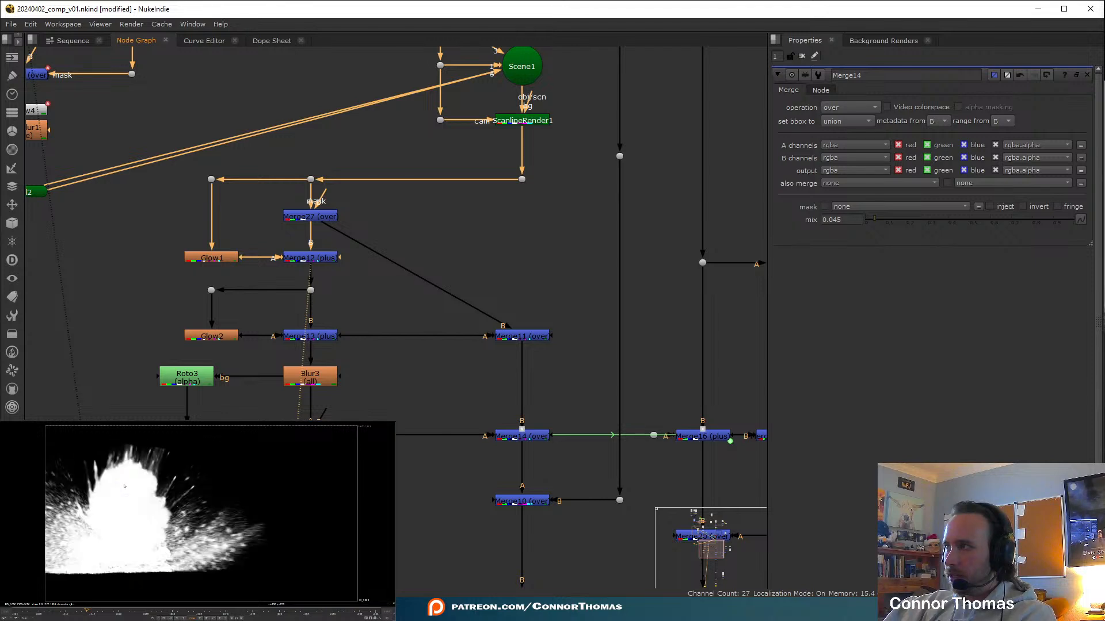
key(a)
Reconnect the dot feeding Glow1 to the output of Merge27 and move it level with that node
click(331, 219)
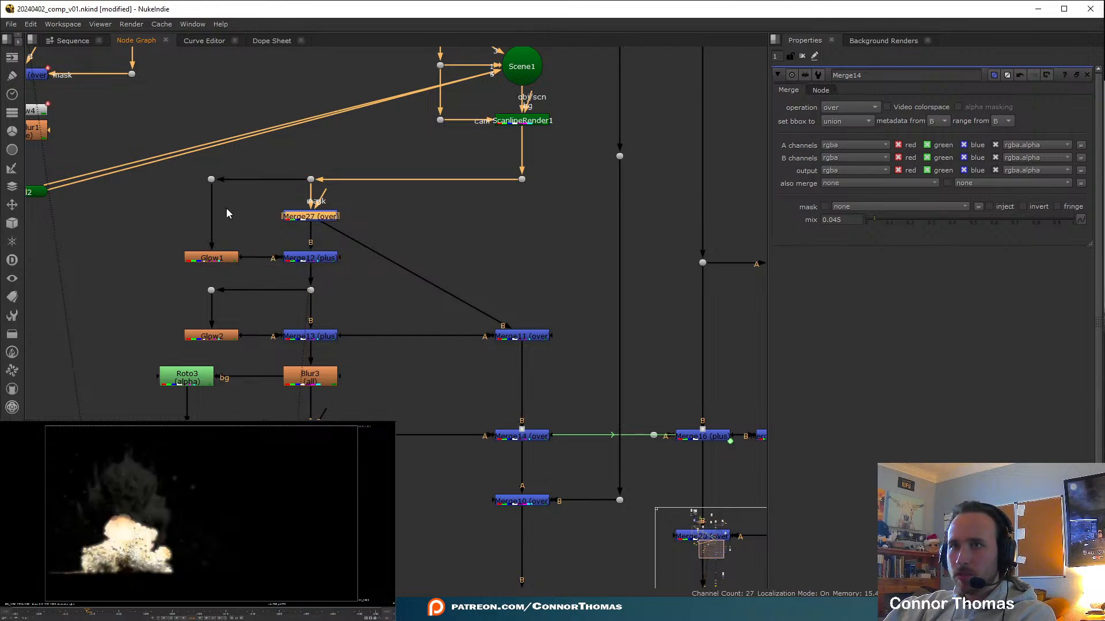
drag(291, 179, 301, 216)
drag(209, 182, 213, 217)
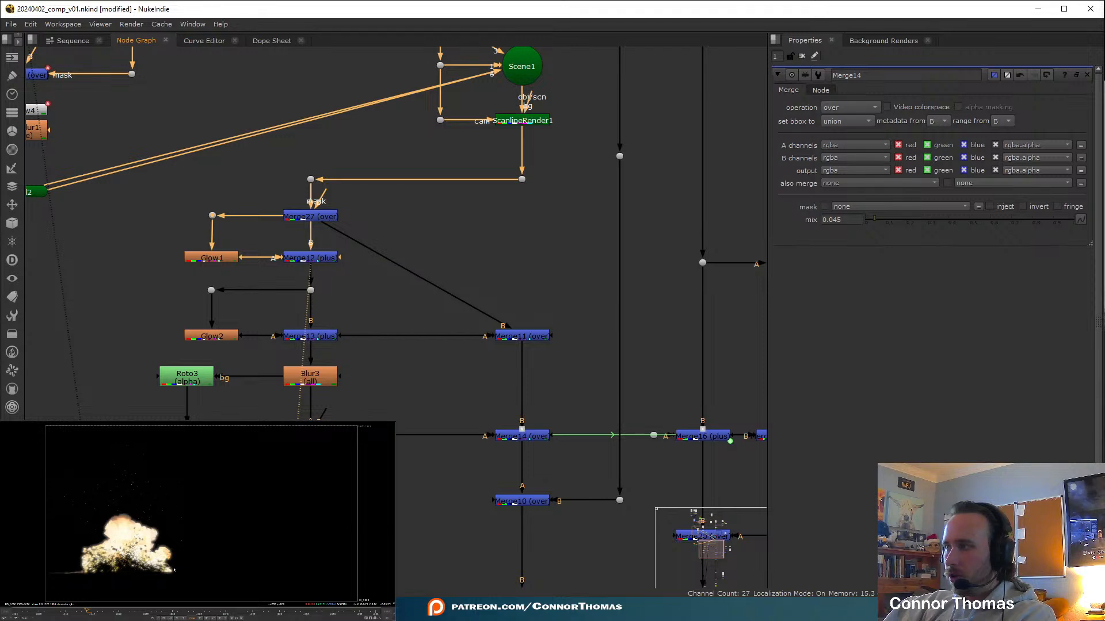
Move Merge11 and Merge14 closer to the glow branch, then add an over Merge combining Merge14 with ScanlineRender1's output, aligned beneath the render
middle_drag(406, 411, 375, 375)
drag(500, 313, 401, 312)
drag(515, 408, 489, 148)
key(m)
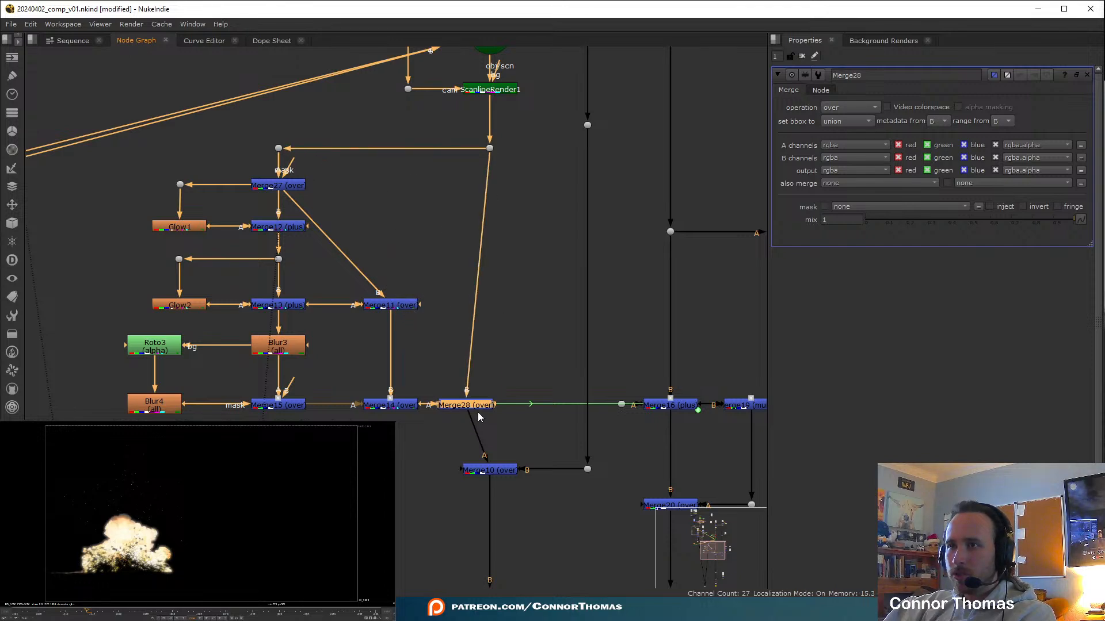
drag(480, 412, 502, 412)
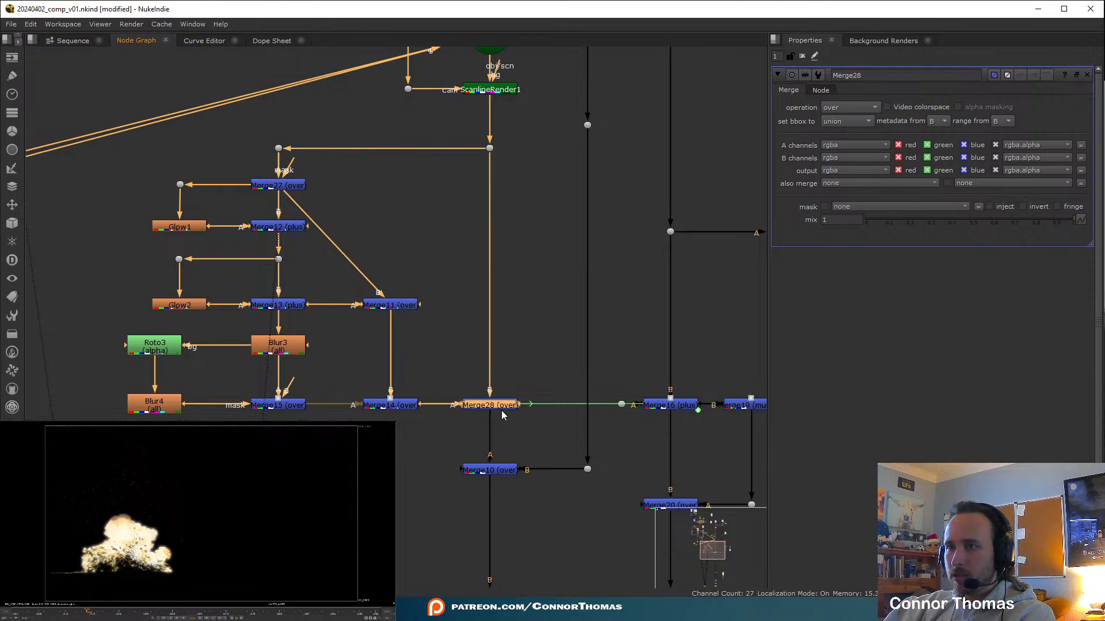
Inspect the output of the new Merge28 and compare it with Merge10 over the plate
click(502, 415)
key(1)
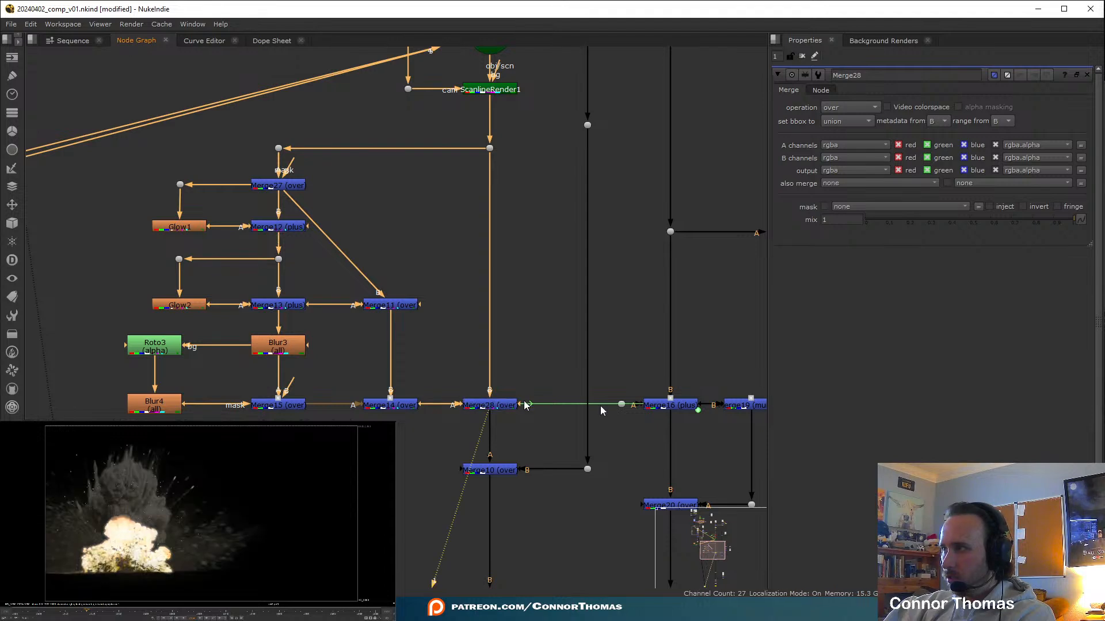
drag(130, 448, 152, 473)
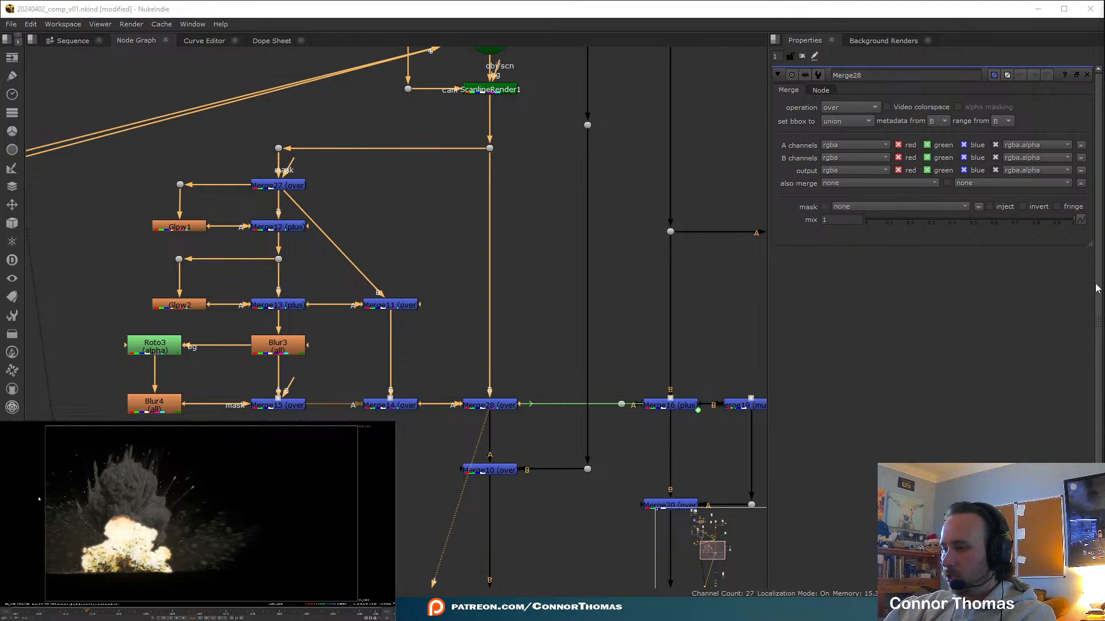
click(507, 471)
key(1)
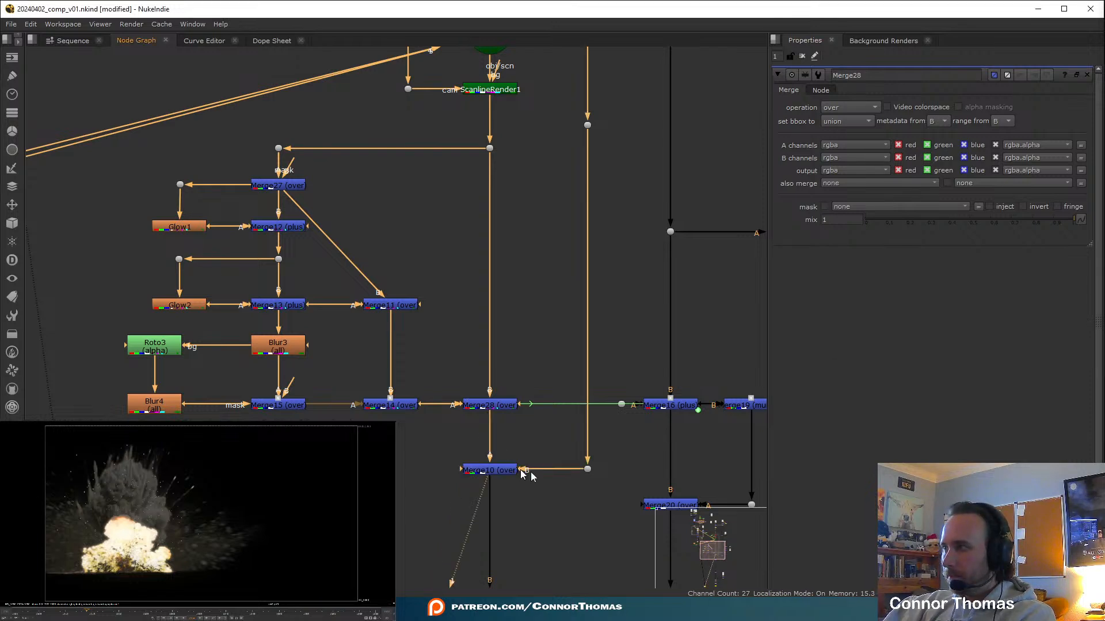
key(1)
Follow the main pipe downstream and inspect the composite at Merge2 and at the final Grain2_1 node
middle_drag(527, 501, 531, 357)
middle_drag(573, 480, 574, 399)
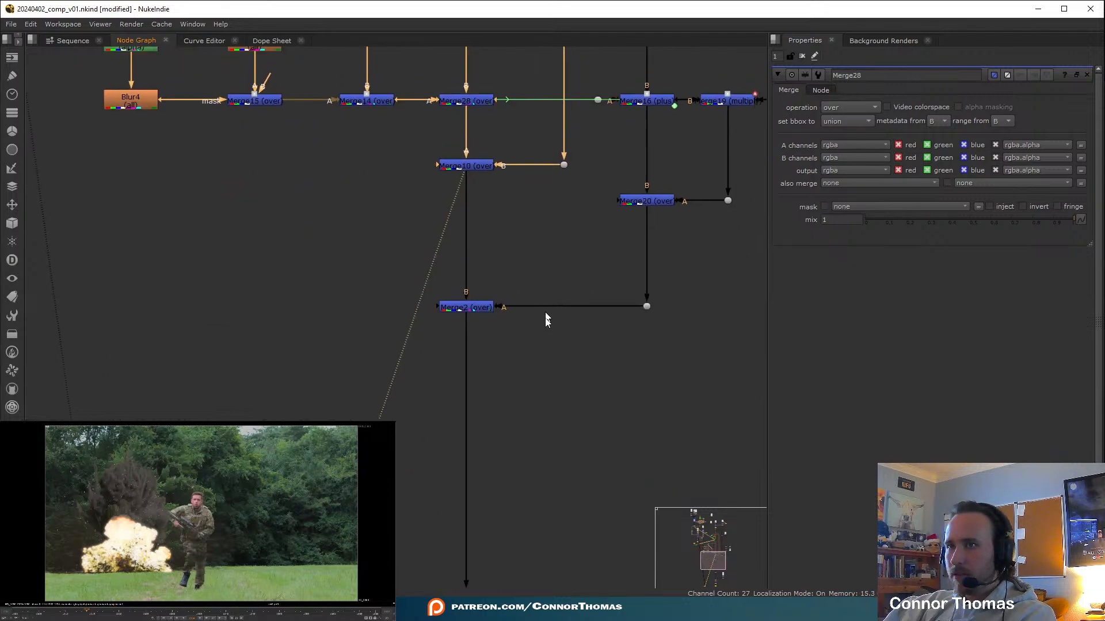
middle_drag(545, 301, 498, 357)
click(483, 355)
key(1)
middle_drag(519, 462, 525, 354)
scroll(525, 353, down, 2)
middle_drag(532, 312, 539, 396)
click(502, 392)
middle_drag(502, 460, 505, 420)
middle_drag(536, 584, 505, 362)
click(474, 407)
key(1)
click(637, 367)
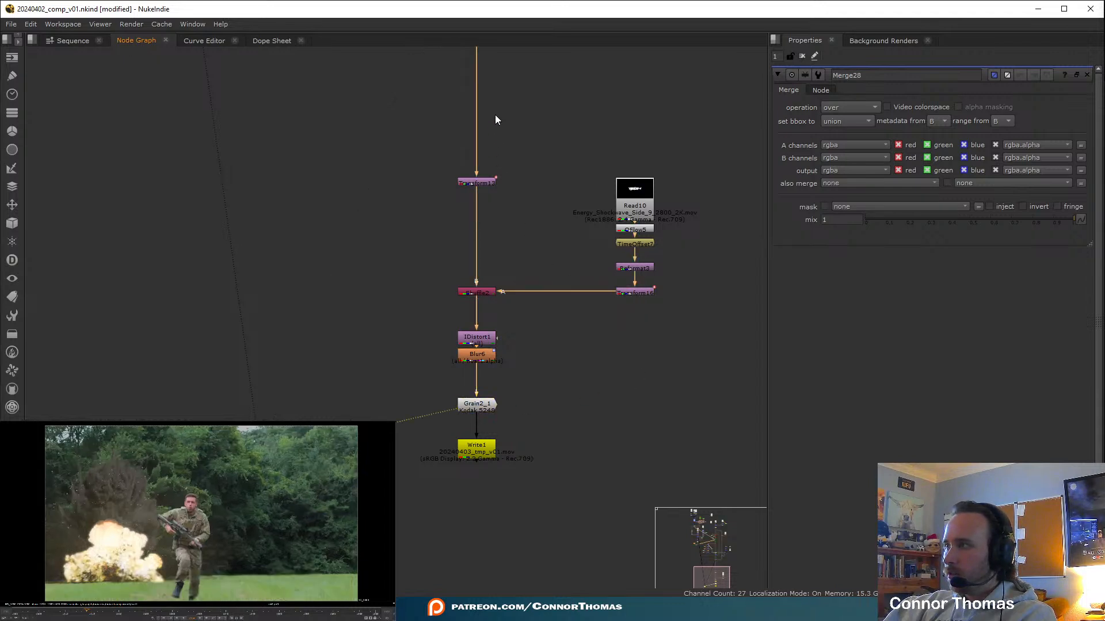
Return to the merge section of the node graph and examine the upper edge of the fireball up close in the final composite
middle_drag(495, 115, 507, 345)
middle_drag(514, 205, 527, 382)
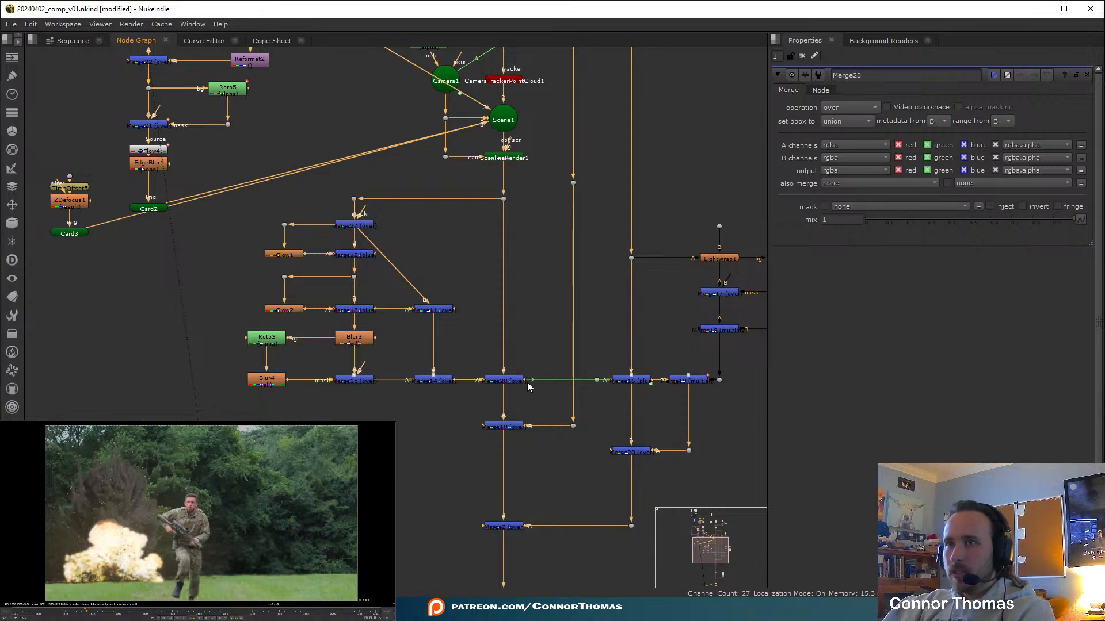
scroll(136, 518, up, 4)
click(136, 517)
scroll(136, 517, up, 4)
drag(135, 509, 148, 517)
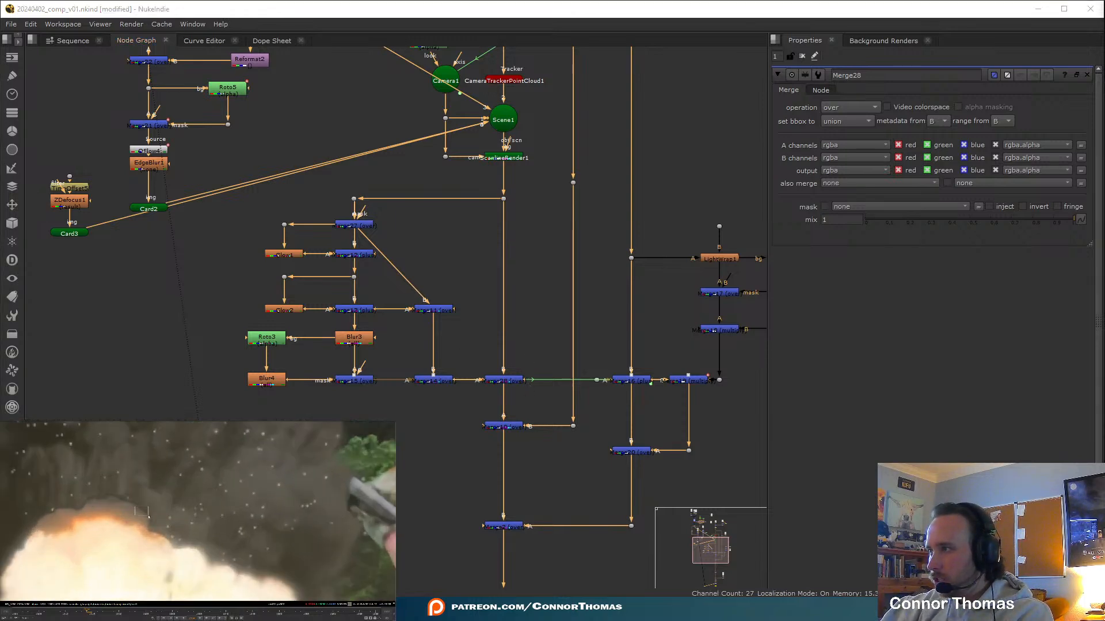
key(f)
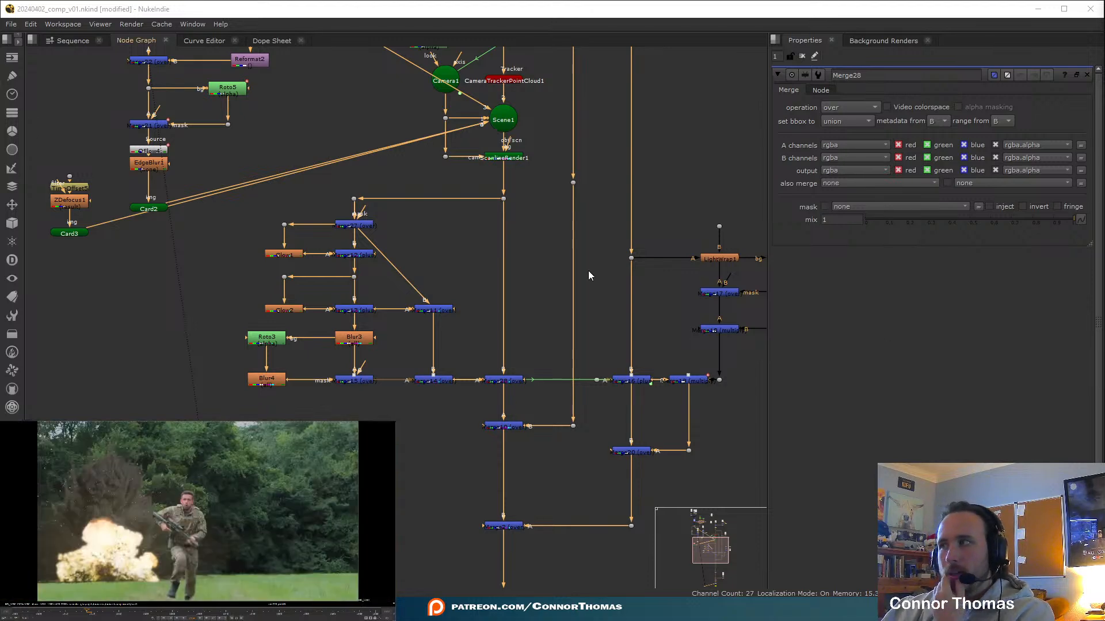
Insert a dot in the connection from Merge27 to Merge11 and align it level with Merge27, directly above Merge11
scroll(391, 311, up, 6)
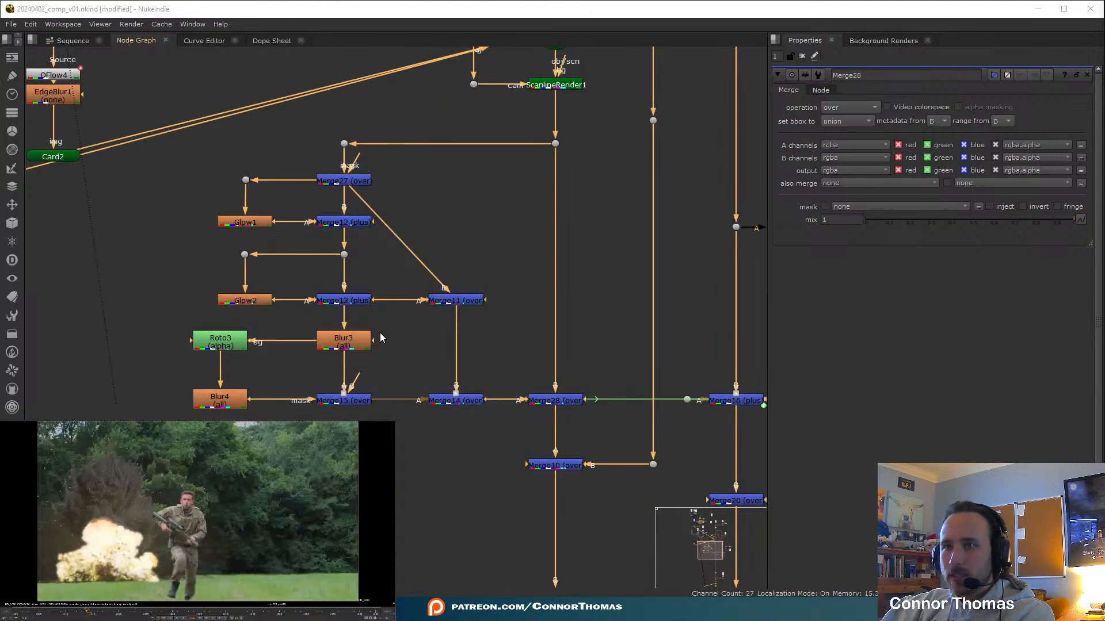
ctrl+drag(395, 248, 473, 171)
click(514, 254)
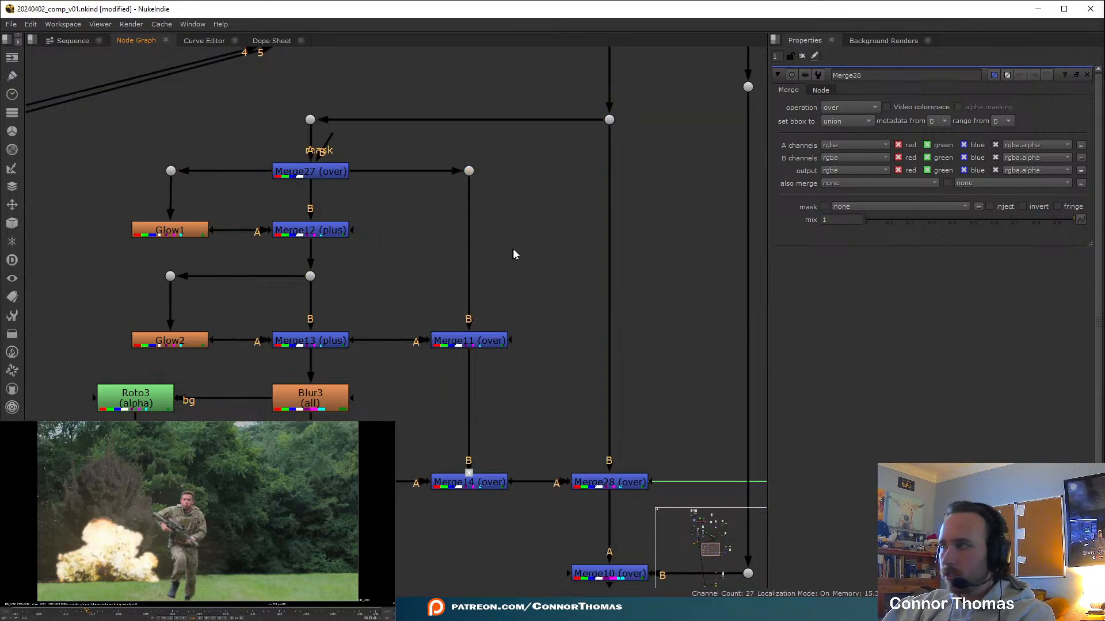
Inspect Merge14's output around the top of the explosion and trace its inputs back to ScanlineRender1
middle_drag(387, 418, 374, 362)
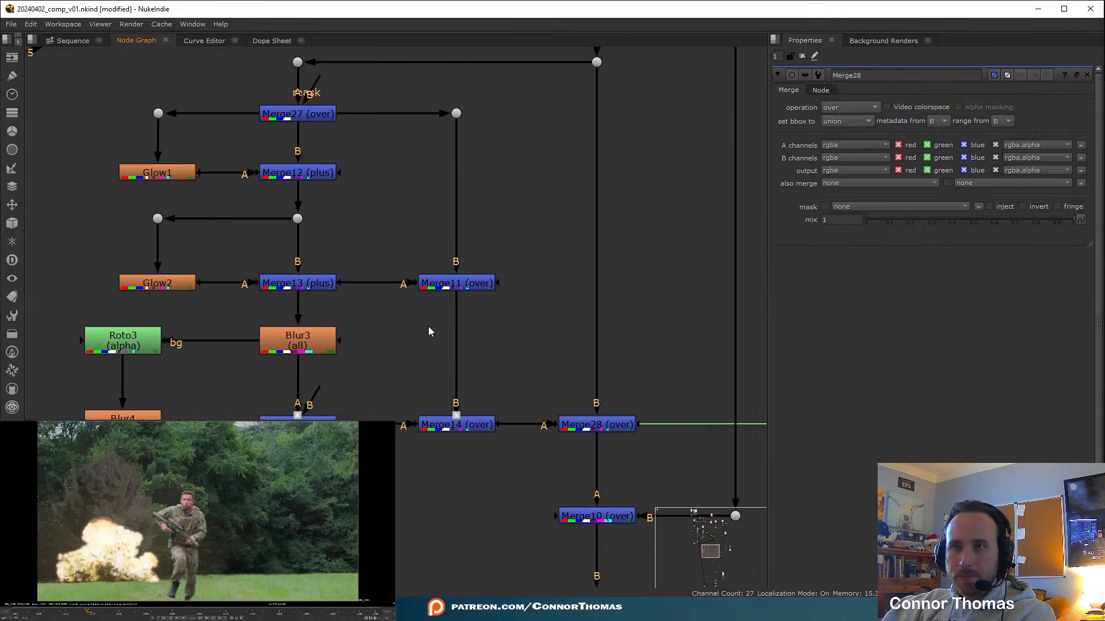
click(457, 429)
key(1)
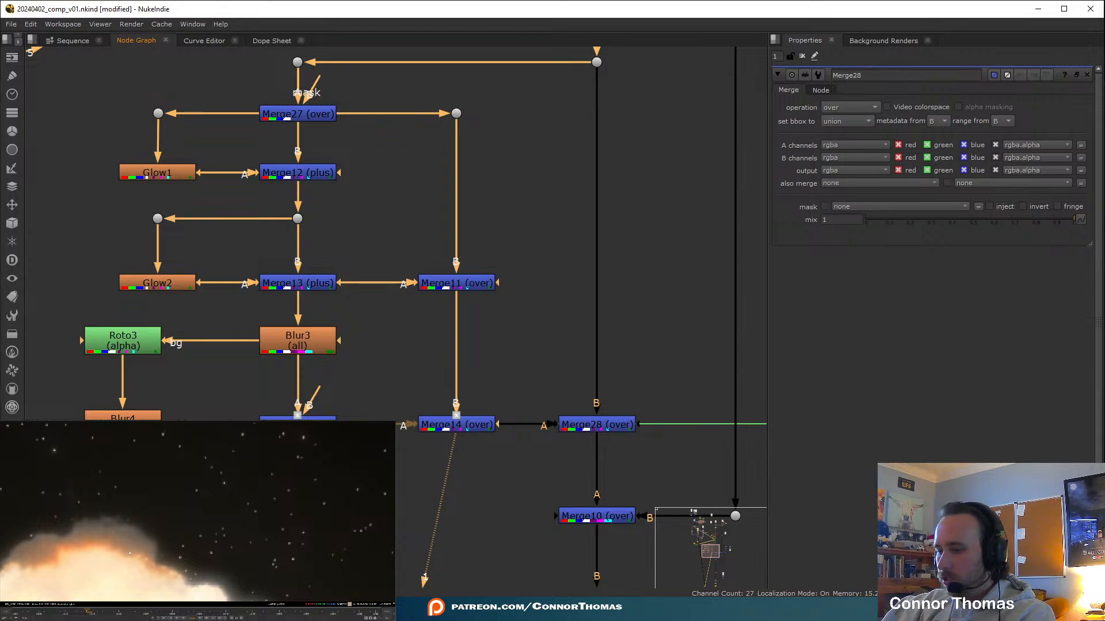
middle_drag(419, 128, 426, 266)
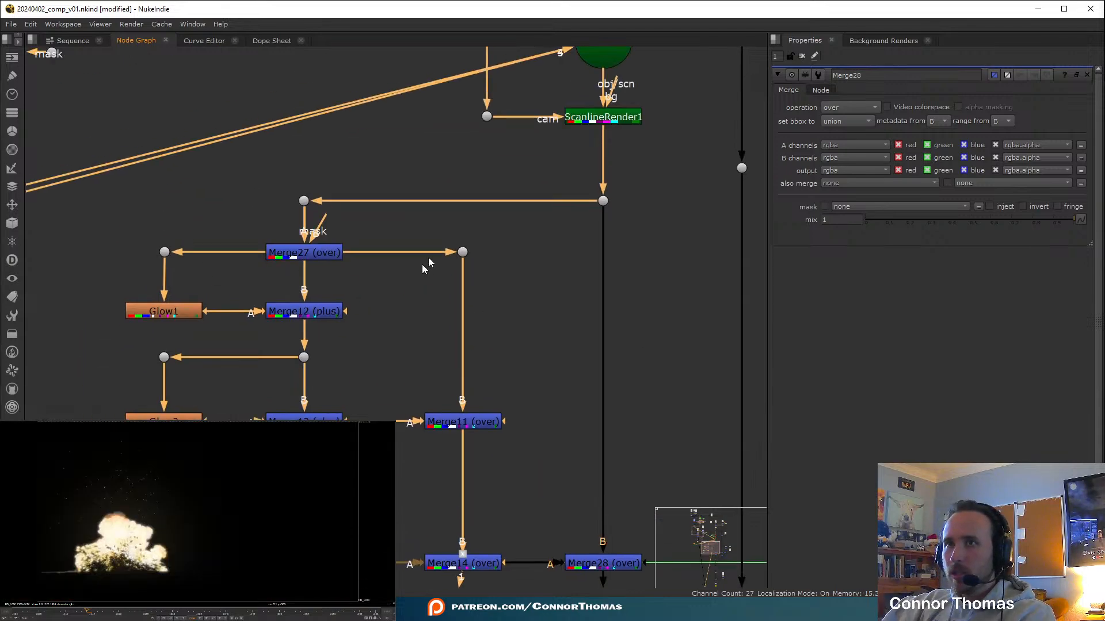
click(530, 237)
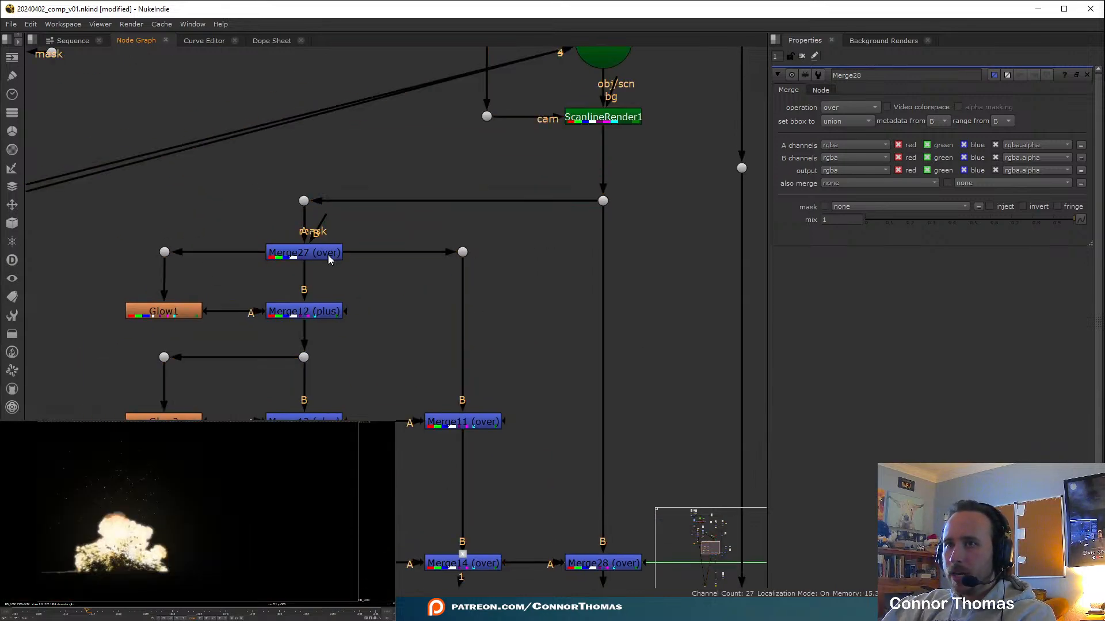
Move the glow and merge nodes below Merge27 down together to make room beneath it
middle_drag(326, 254, 377, 137)
drag(98, 157, 563, 544)
drag(520, 306, 521, 374)
click(580, 237)
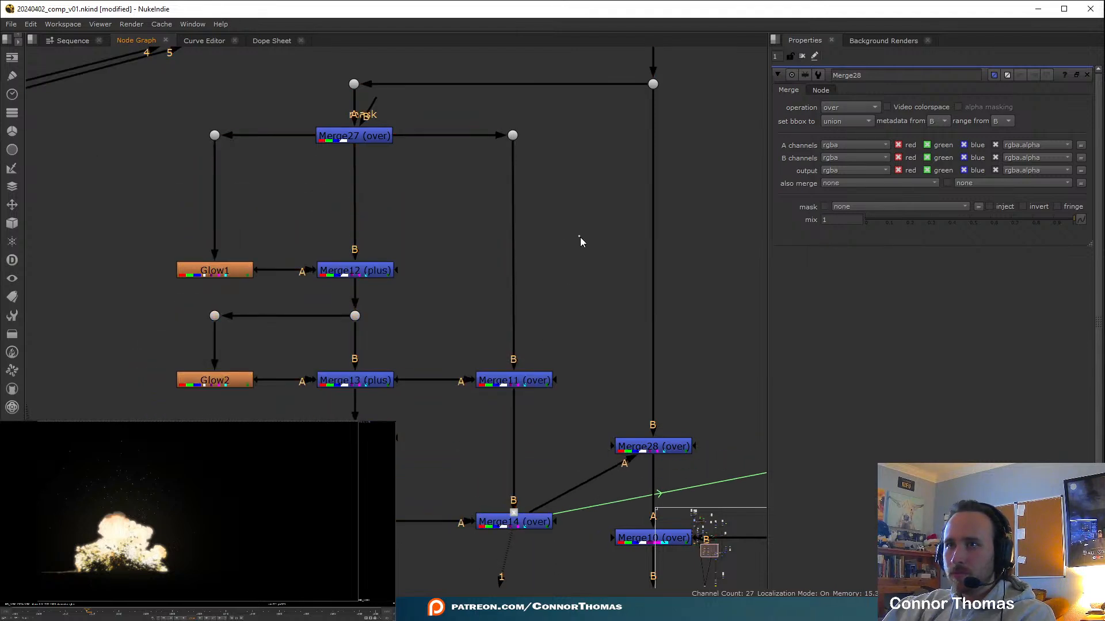
Try an Unpremult node on the pipe feeding Merge27 and view its output
click(345, 137)
key(Tab)
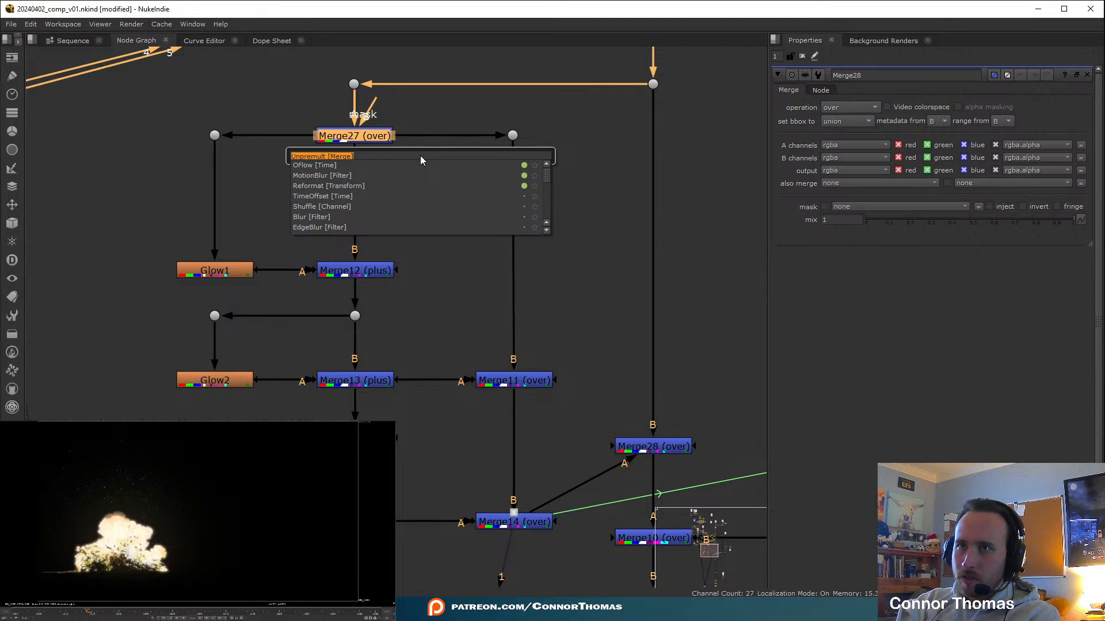
text(unp)
key(Return)
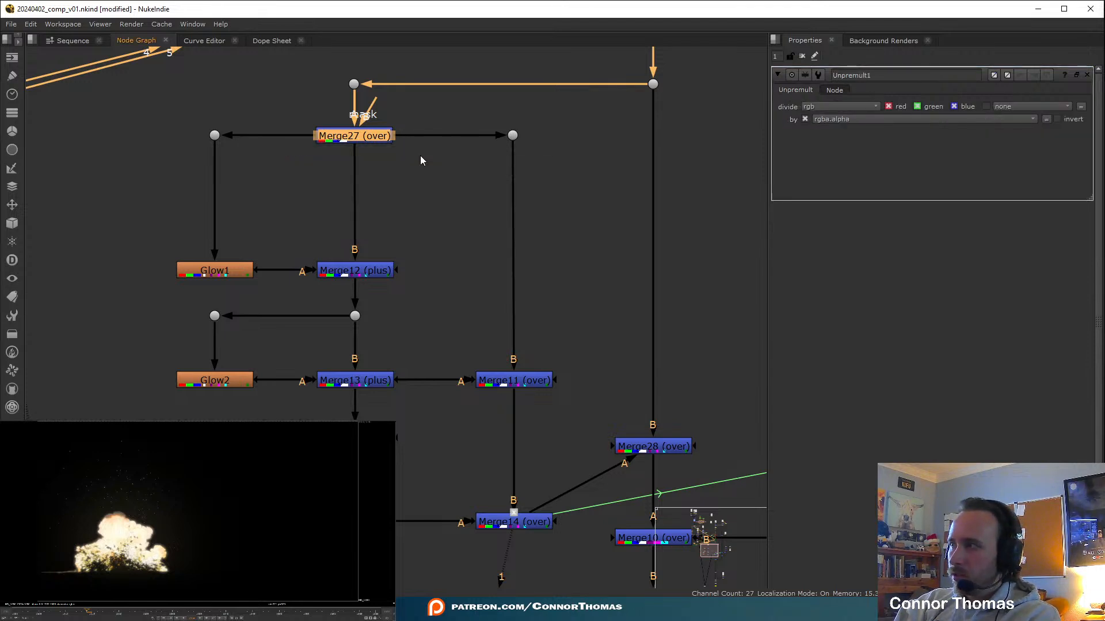
drag(363, 160, 360, 58)
key(1)
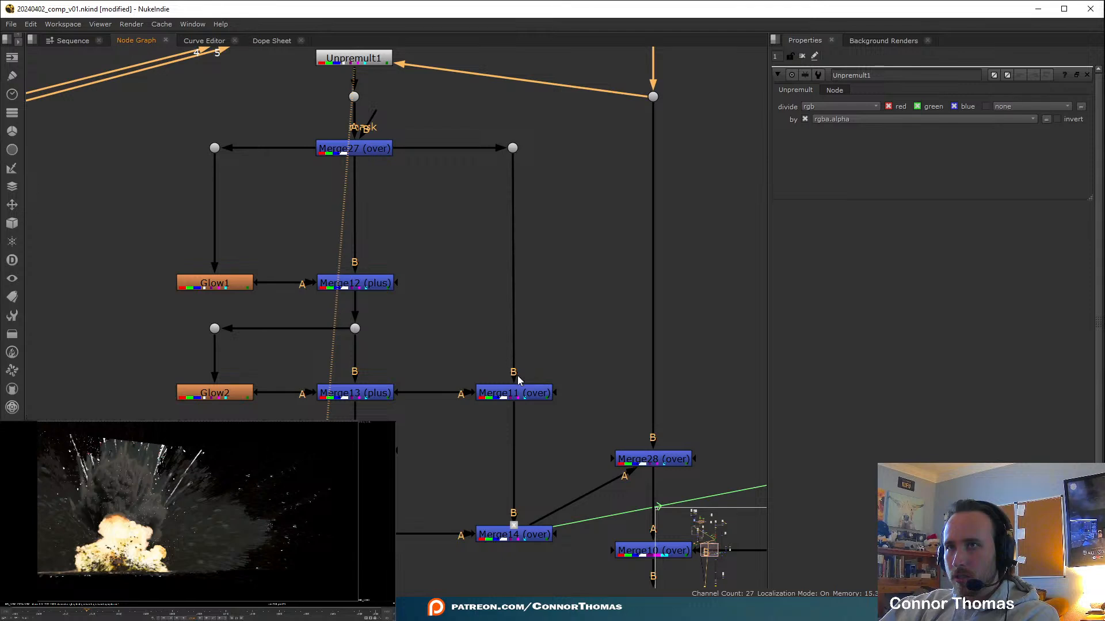
View Merge27's output and move the Unpremult node to directly below Merge27
middle_drag(440, 284, 435, 249)
click(369, 113)
key(1)
middle_drag(576, 360, 503, 188)
middle_drag(393, 101, 499, 292)
drag(386, 95, 385, 223)
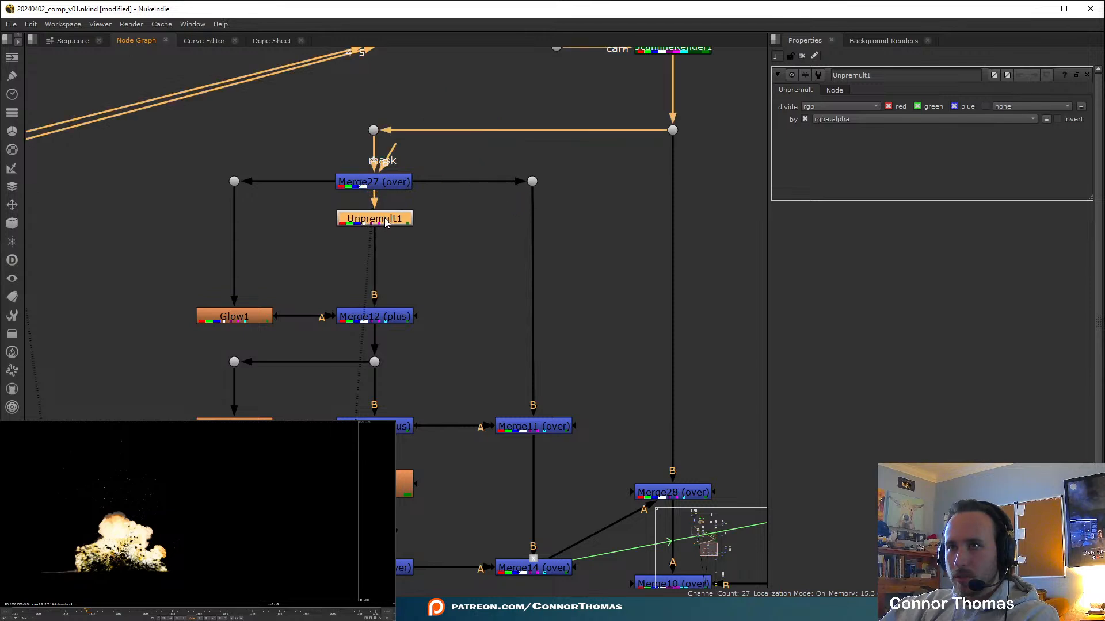
Try a Premult node below Merge27 in place of the Unpremult
key(Delete)
key(Tab)
text(prem)
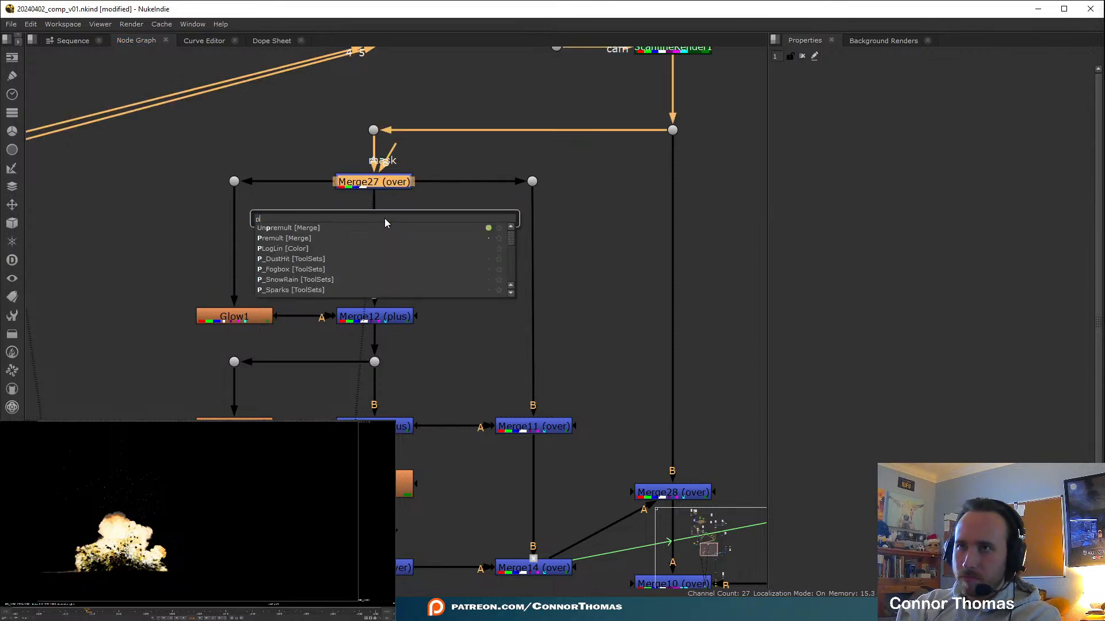
key(Down)
key(Return)
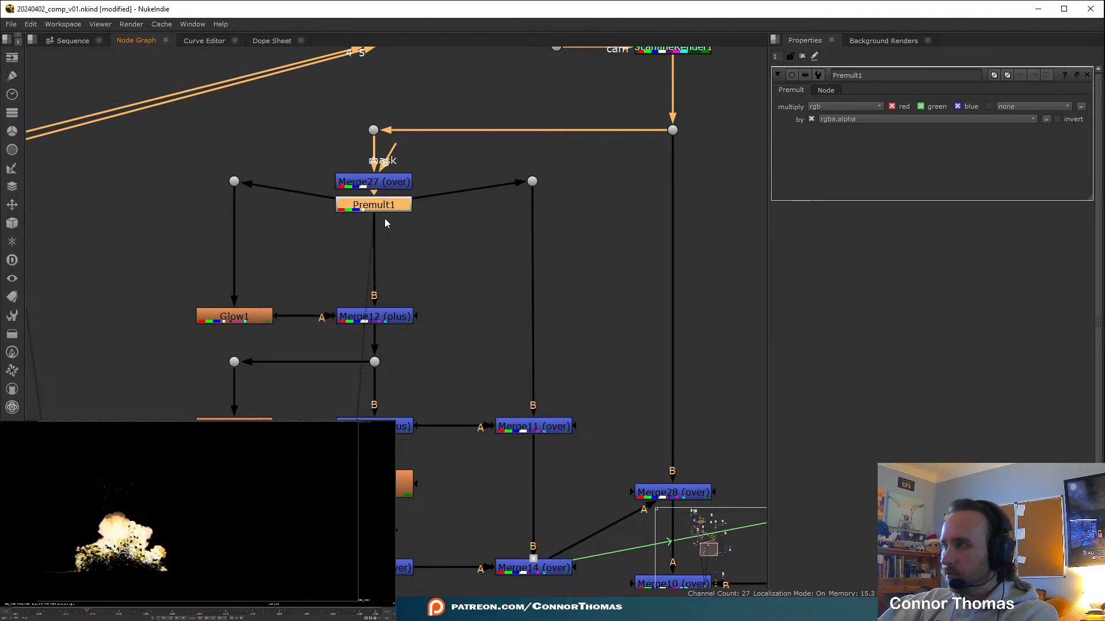
middle_drag(570, 454, 398, 257)
middle_drag(544, 406, 472, 247)
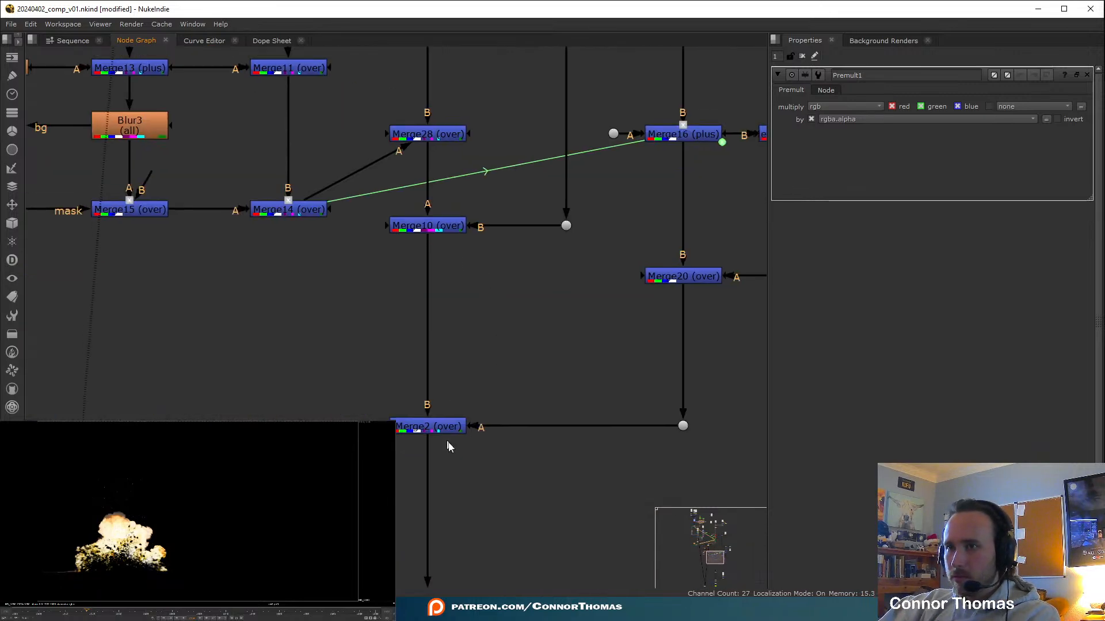
Check the final composite at Grain2_1 with the Premult node applied below Merge27
scroll(446, 444, down, 4)
middle_drag(483, 506, 466, 305)
middle_drag(466, 457, 520, 223)
middle_drag(464, 498, 457, 504)
click(471, 500)
key(1)
click(623, 475)
middle_drag(434, 199, 547, 444)
middle_drag(482, 65, 509, 374)
Remove the Premult node below Merge27, try an Unpremult in its place, and delete that as well
scroll(472, 236, up, 3)
click(470, 316)
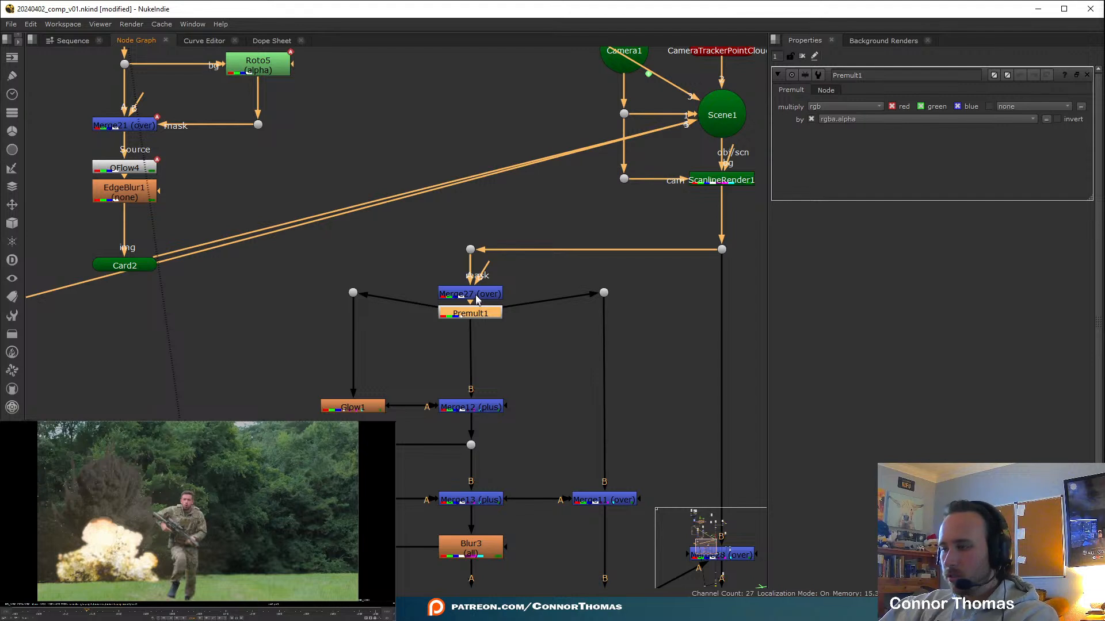
key(Delete)
key(Tab)
text(un)
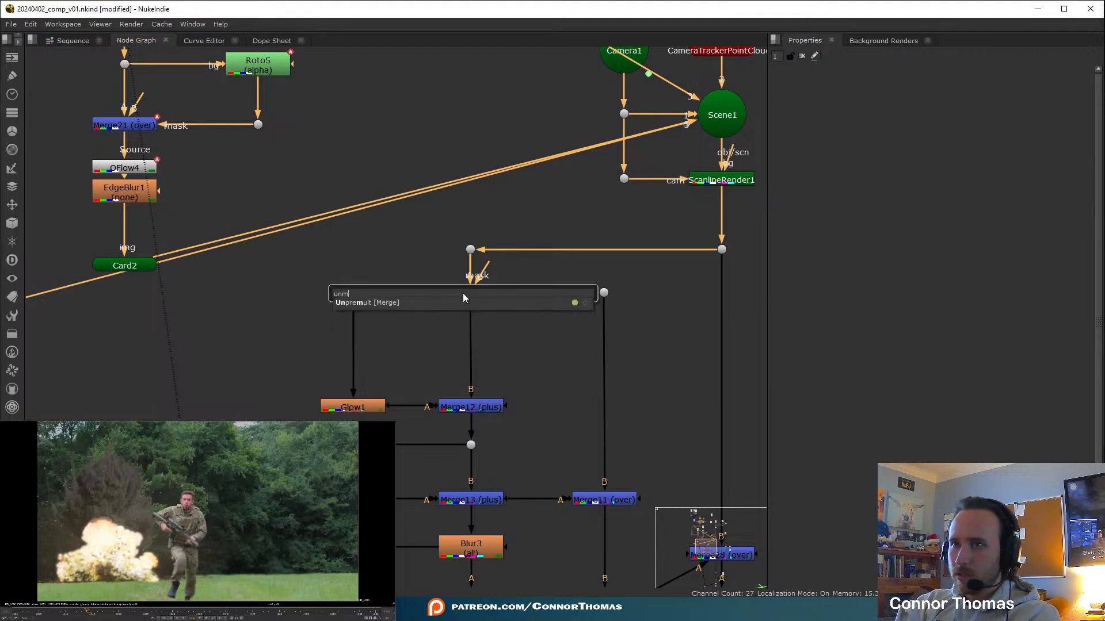
key(Down)
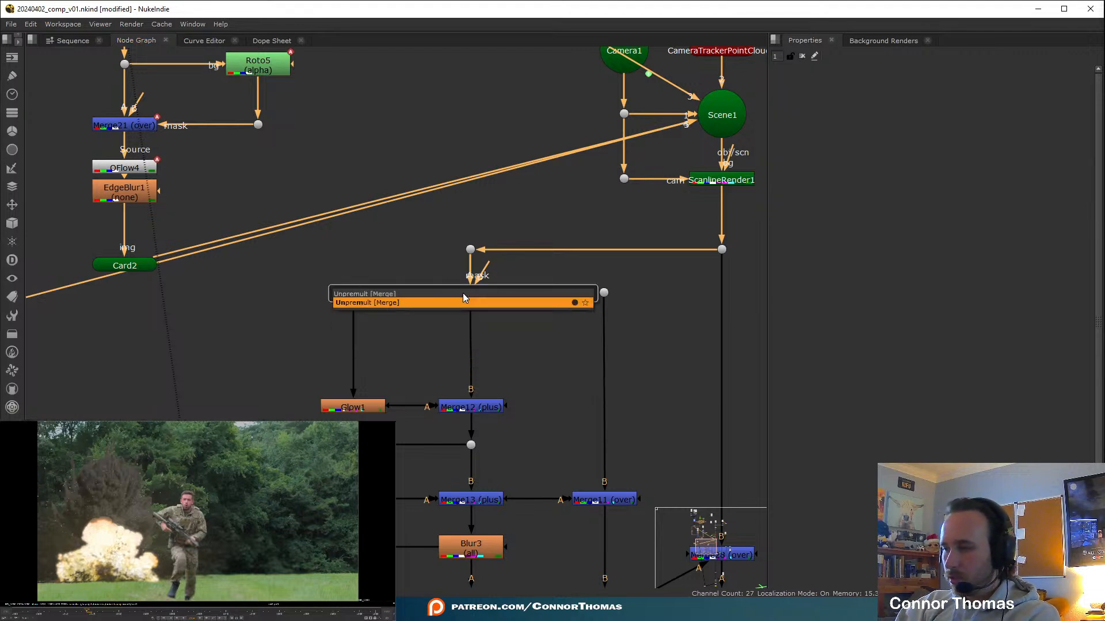
key(Return)
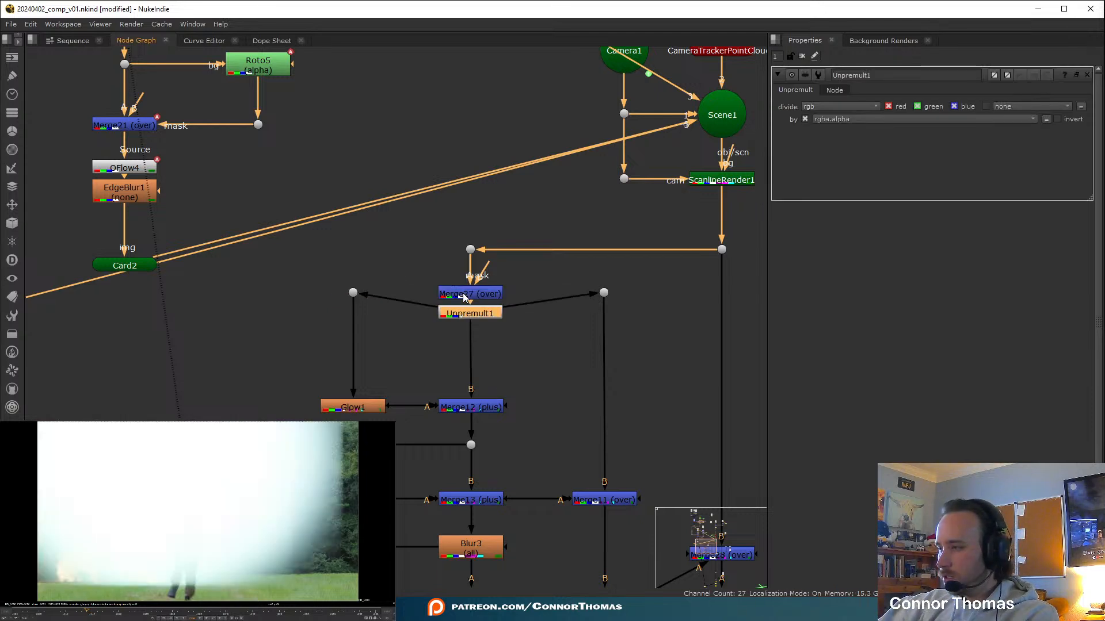
key(Delete)
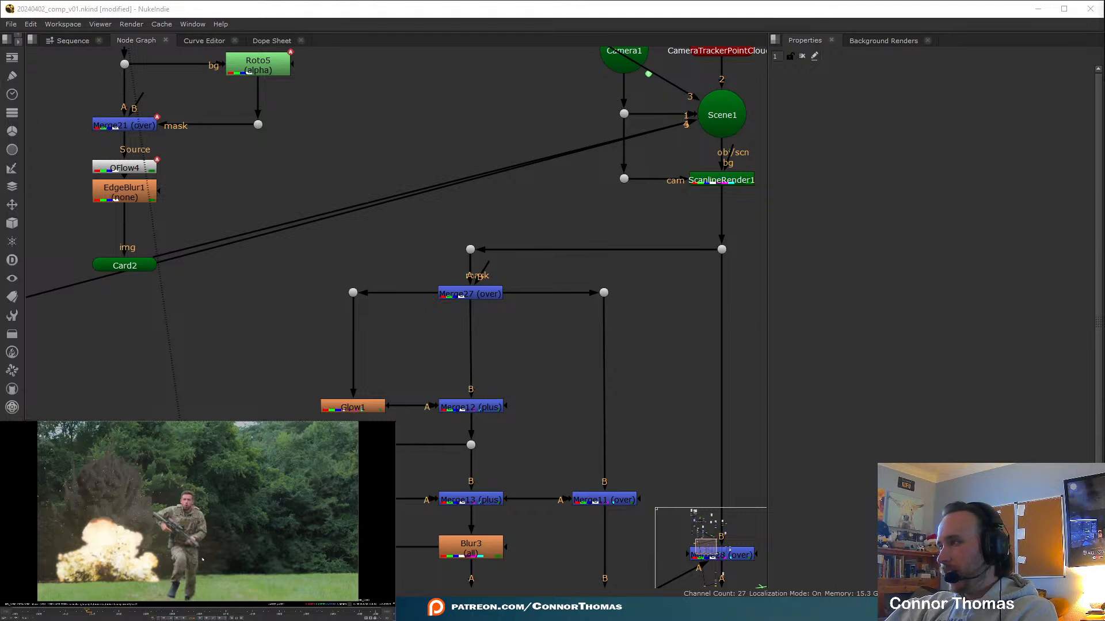
Move Reformat2 in the dust explosion branch up close beneath Transform14 and step the viewer to another frame
middle_drag(635, 202, 570, 383)
scroll(567, 379, down, 3)
middle_drag(402, 225, 536, 386)
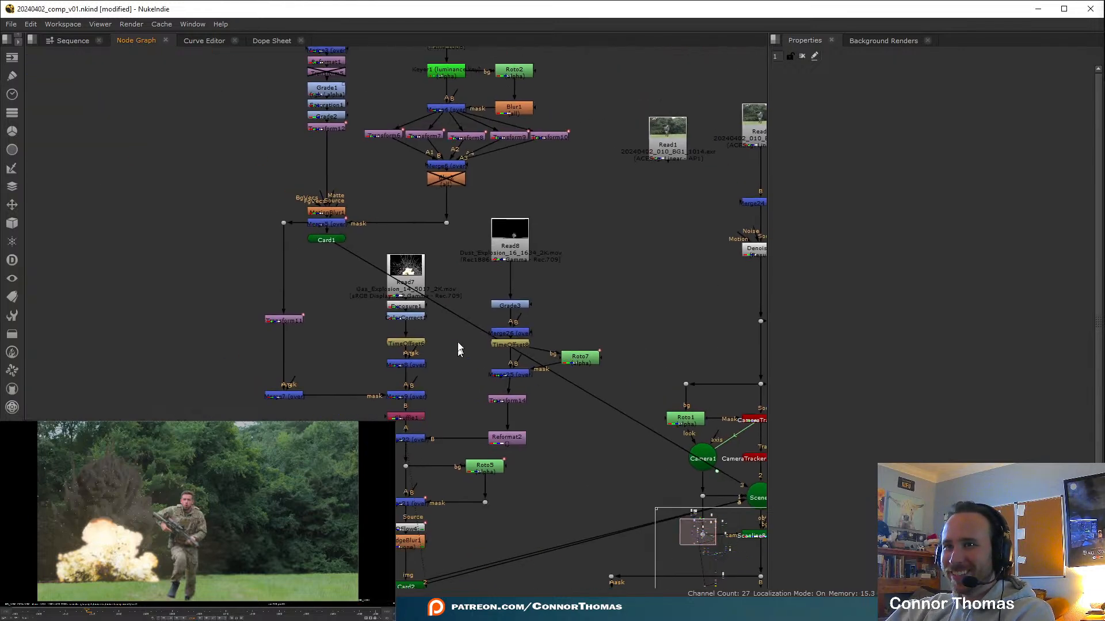
scroll(555, 309, up, 2)
scroll(387, 353, up, 3)
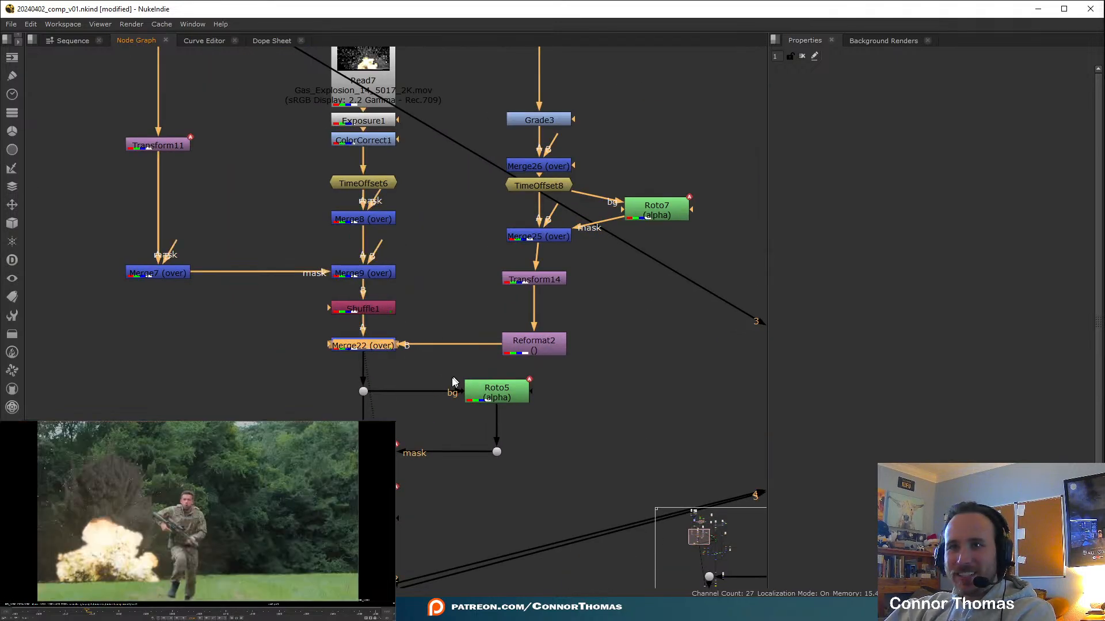
middle_drag(561, 324, 533, 364)
drag(531, 387, 531, 357)
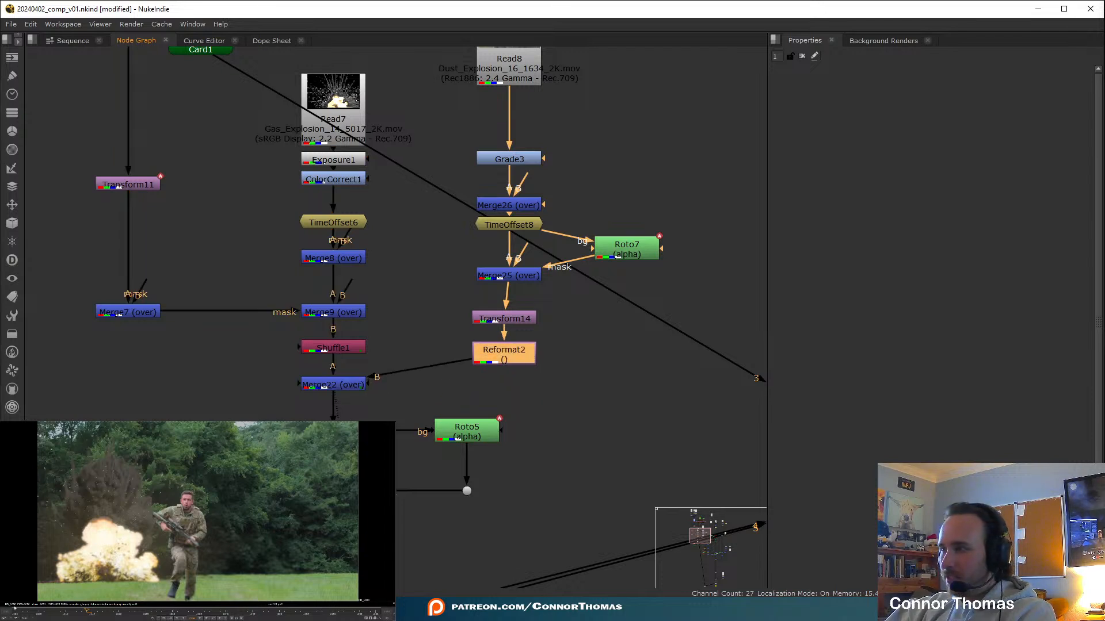
click(89, 612)
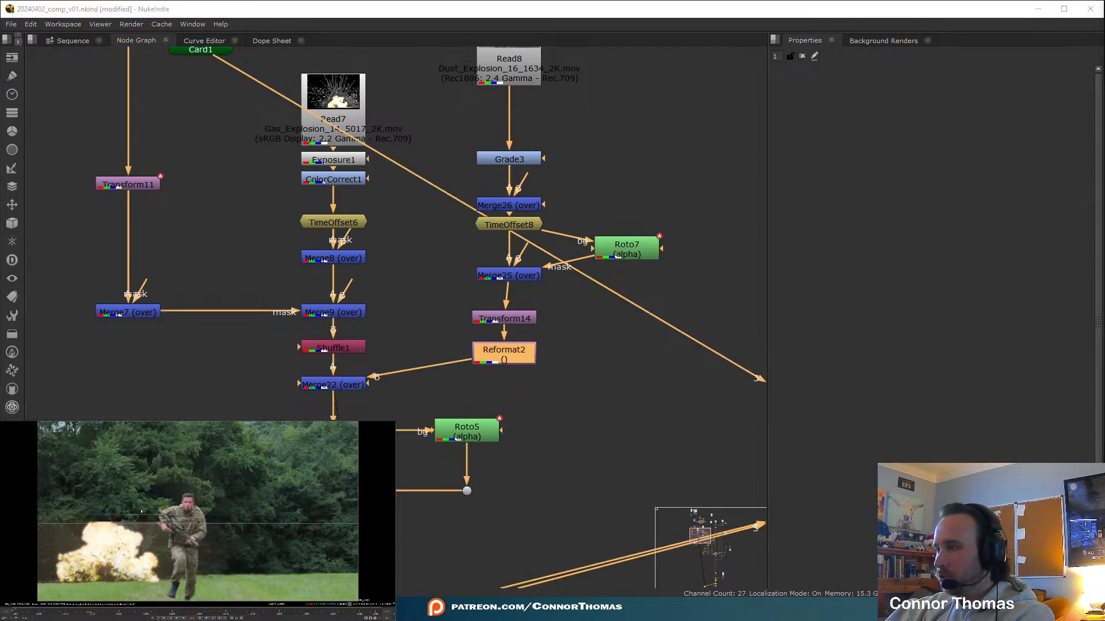
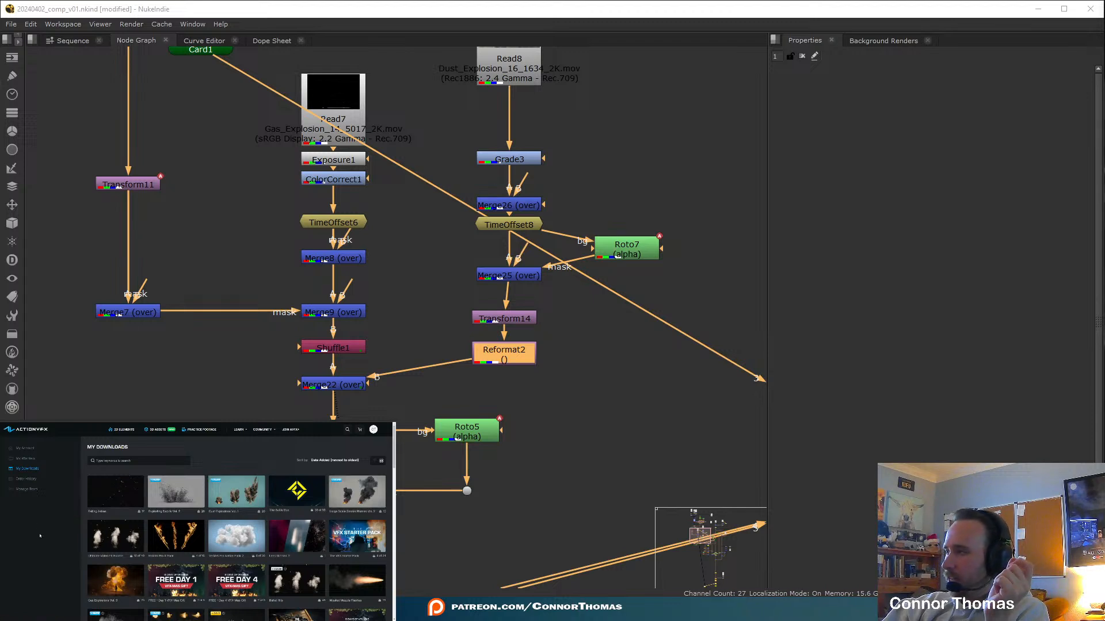
Browse the downloaded stock elements on ActionVFX for another explosion clip
scroll(35, 533, down, 3)
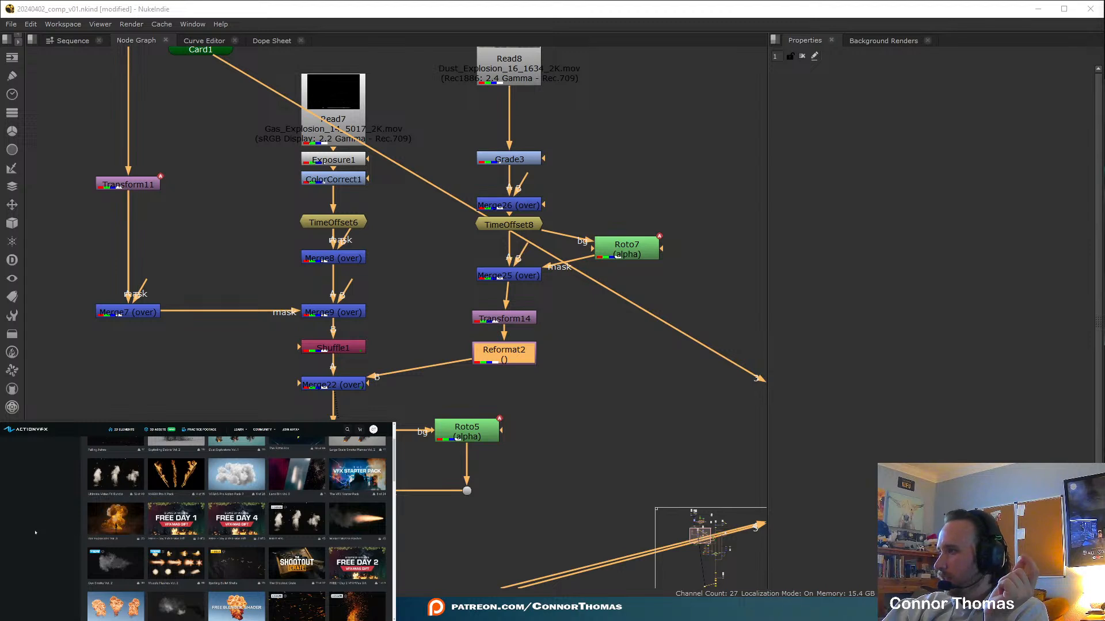
scroll(35, 533, down, 2)
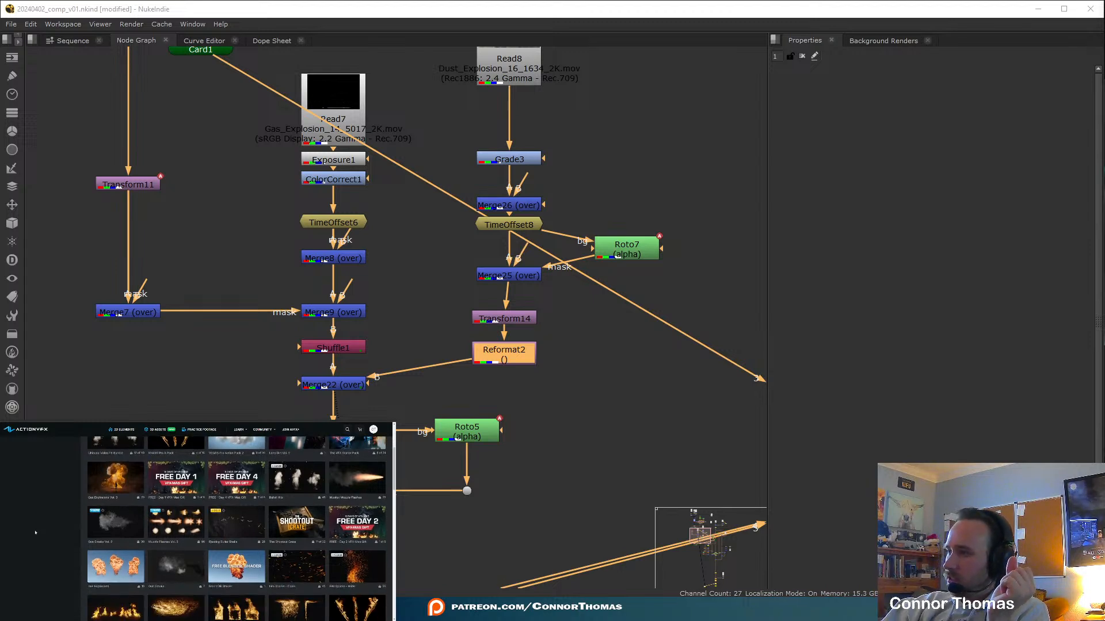
scroll(35, 533, up, 4)
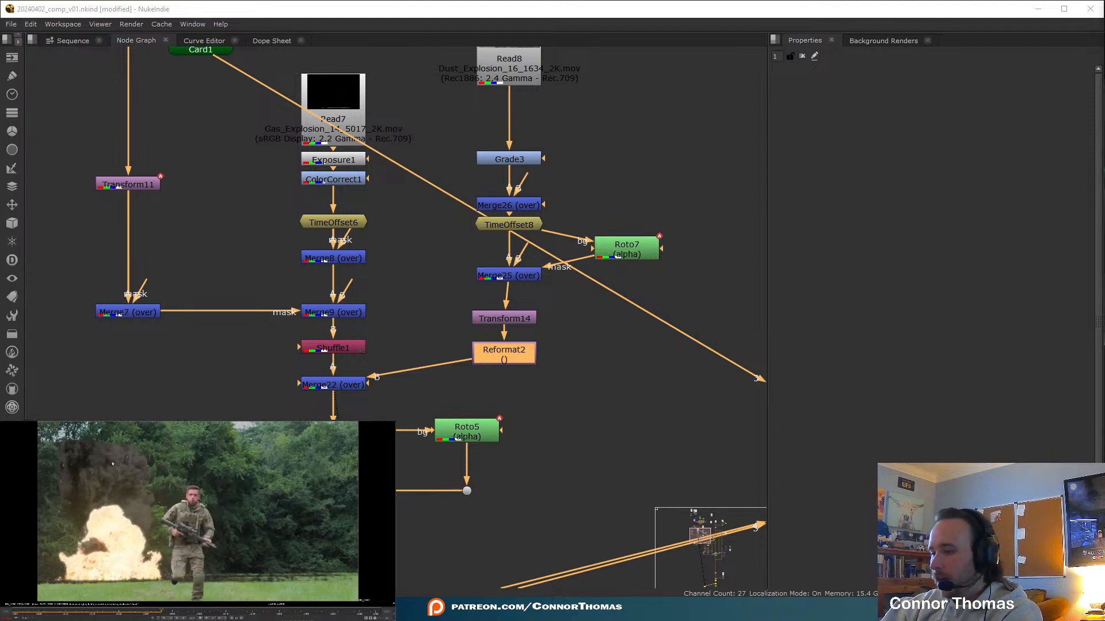
Inspect Roto5's shape over the output of the merge that it masks in the gas explosion branch
middle_drag(204, 192, 331, 336)
middle_drag(521, 417, 452, 266)
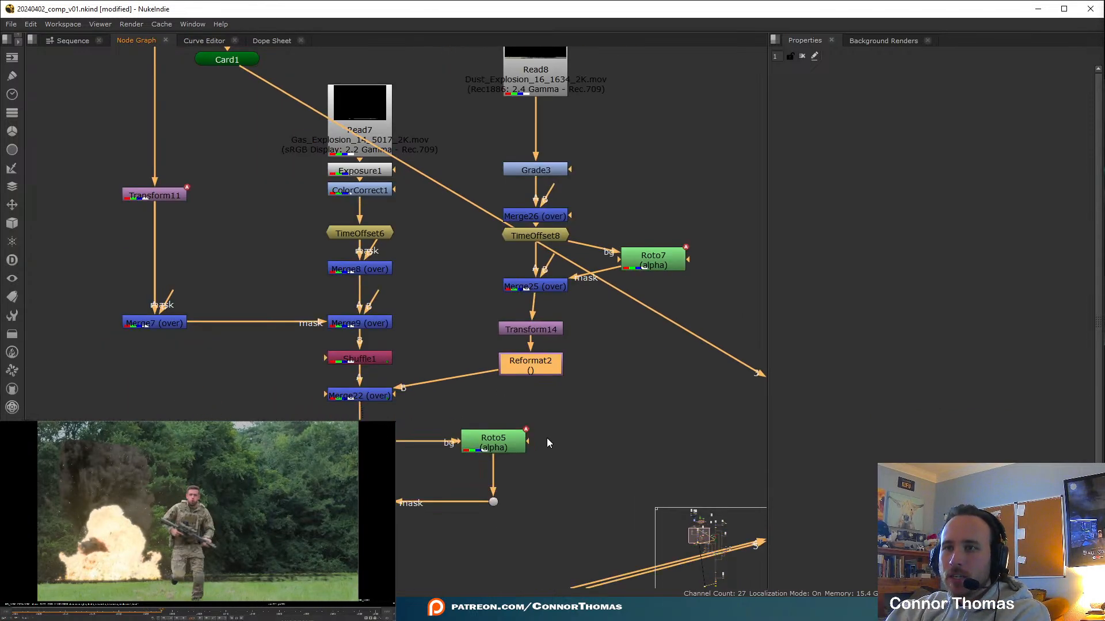
double_click(481, 448)
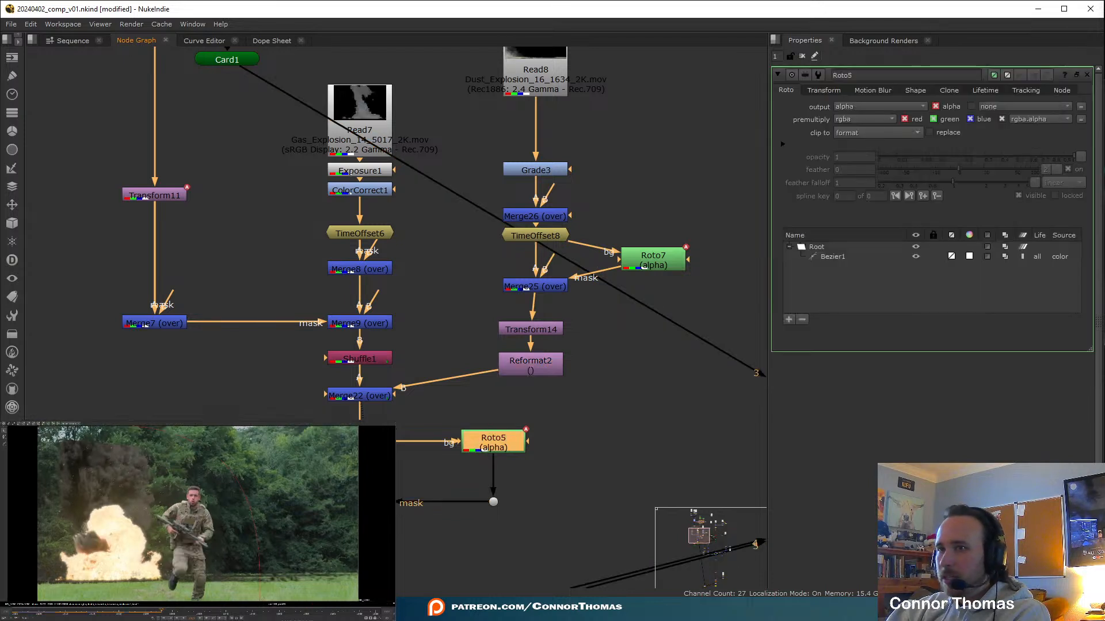
click(363, 399)
middle_drag(431, 450, 441, 416)
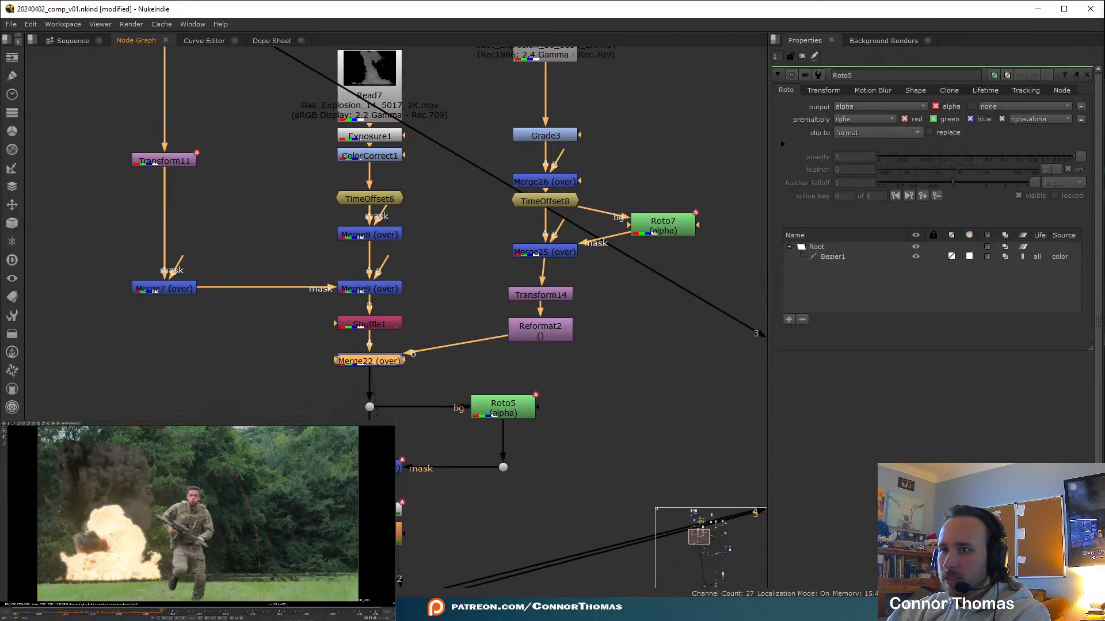
click(390, 468)
key(1)
scroll(179, 512, down, 4)
middle_drag(178, 511, 175, 513)
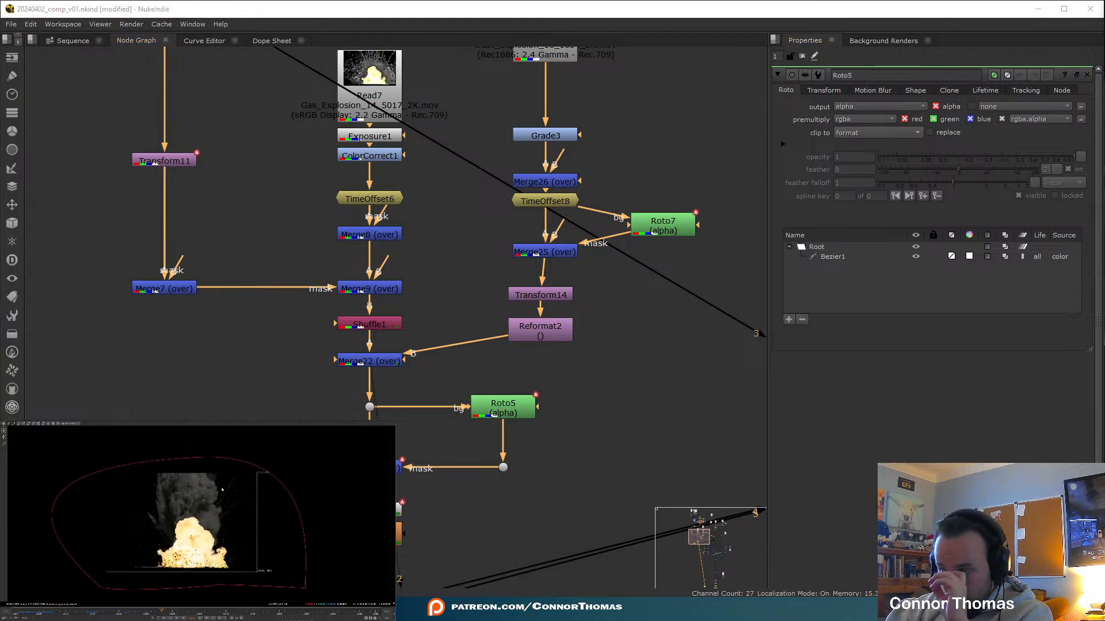
View the final composite at Grain2_1 with Roto5's shape overlaid
middle_drag(547, 429, 543, 74)
middle_drag(579, 477, 544, 74)
middle_drag(617, 506, 500, 164)
middle_drag(615, 436, 424, 4)
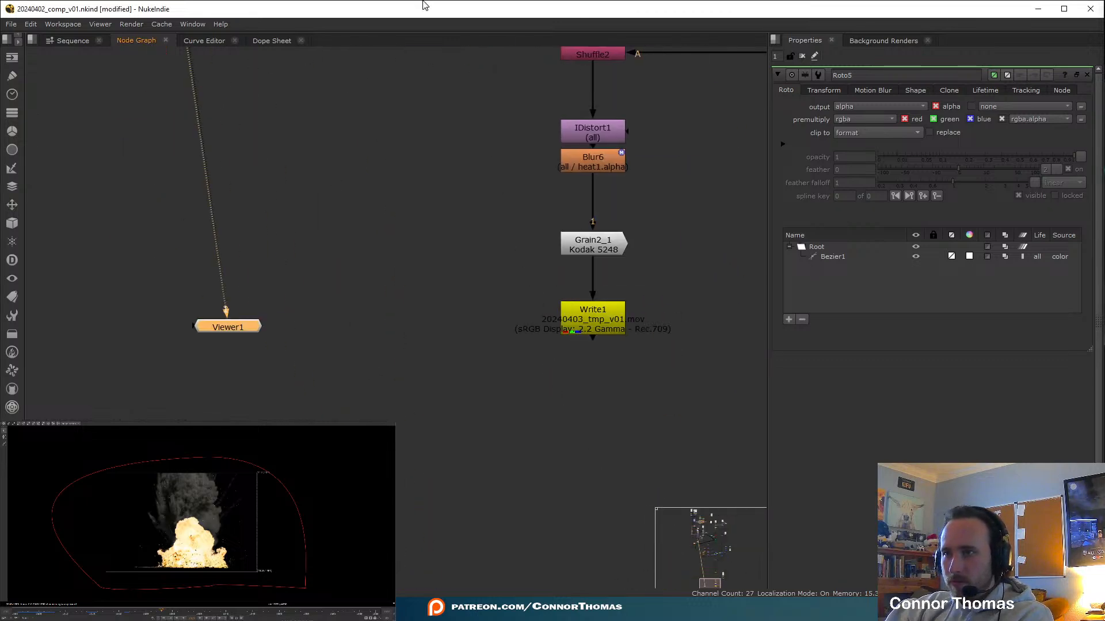
click(585, 249)
key(1)
middle_drag(565, 98, 572, 408)
middle_drag(549, 199, 557, 345)
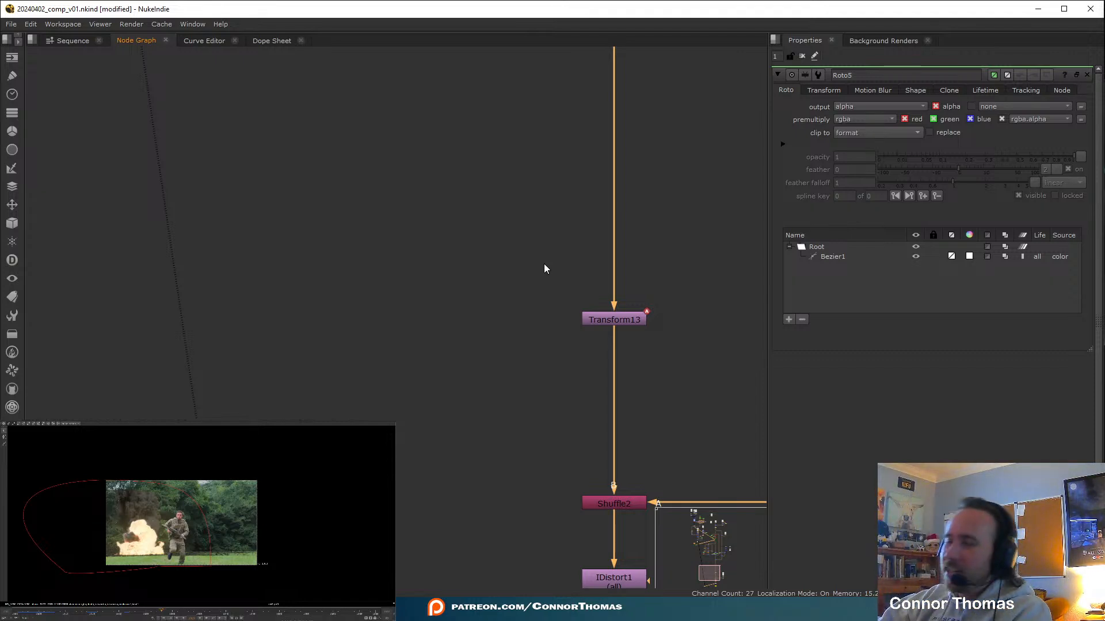
Try raising the upper point of Roto5's Bezier1, undo the change and close the node's settings
scroll(172, 511, up, 3)
click(187, 486)
middle_drag(187, 485, 226, 493)
drag(191, 488, 189, 440)
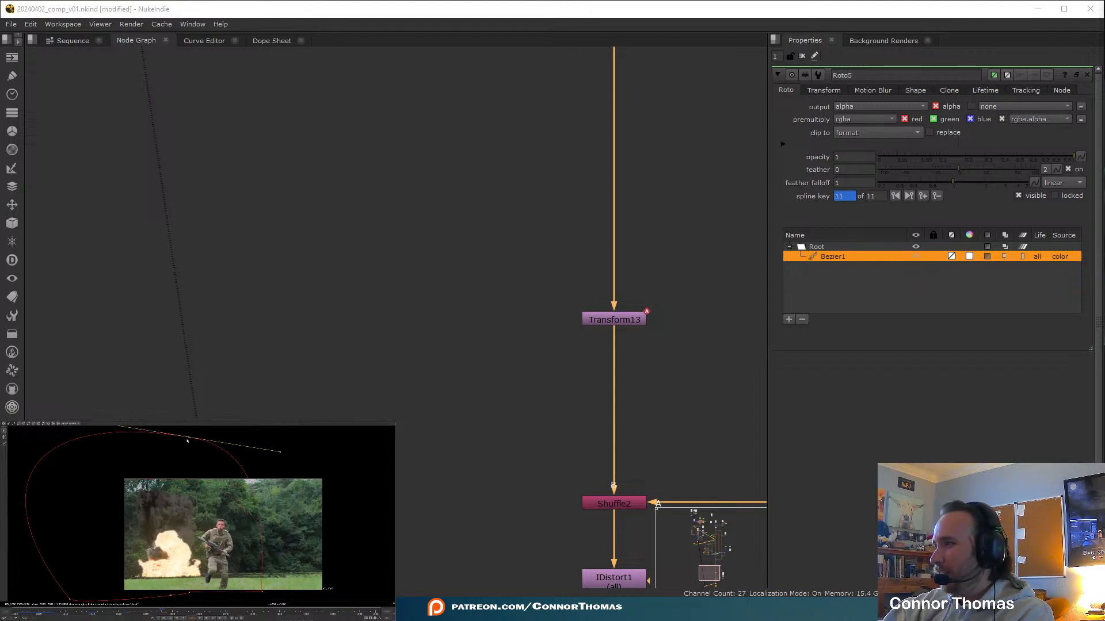
key(ctrl+z)
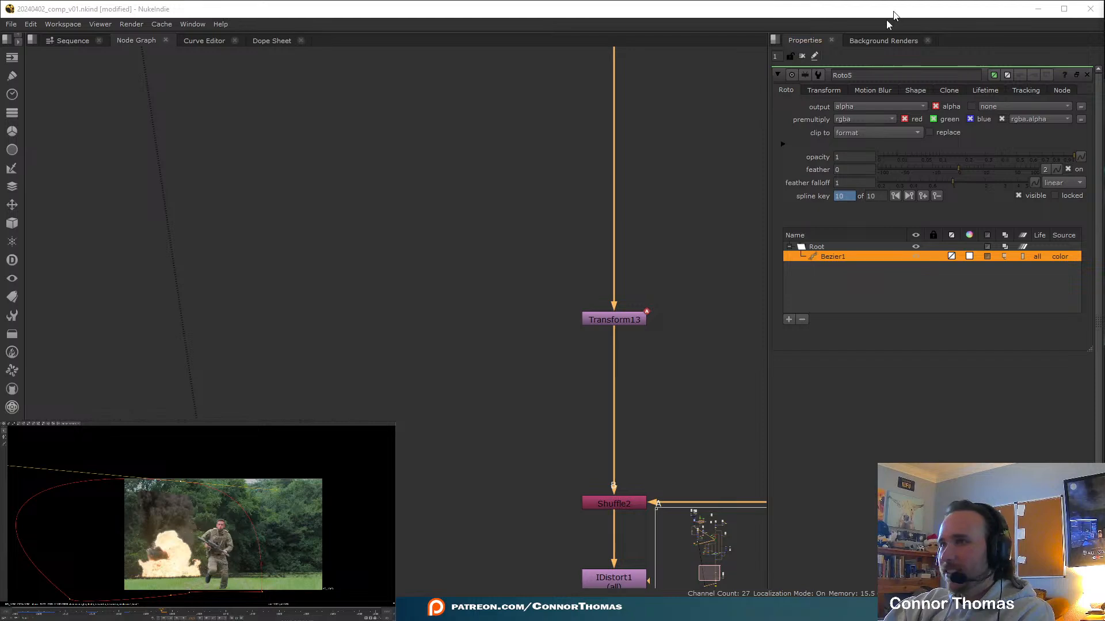
click(802, 57)
Inspect the roto shapes of Roto7 and Roto5 over the final composite
middle_drag(526, 146, 418, 489)
scroll(419, 489, down, 3)
scroll(419, 489, down, 1)
middle_drag(465, 308, 504, 502)
middle_drag(445, 237, 642, 463)
middle_drag(523, 354, 540, 380)
scroll(481, 393, up, 3)
middle_drag(472, 461, 454, 207)
middle_drag(490, 398, 287, 405)
scroll(437, 268, down, 2)
middle_drag(509, 325, 549, 437)
double_click(439, 278)
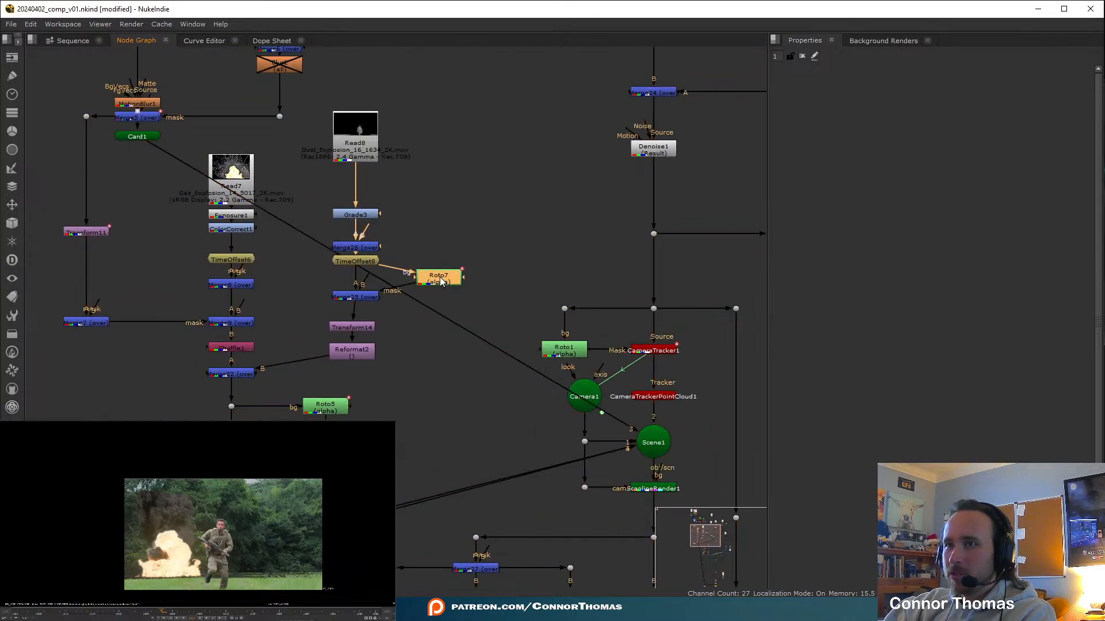
middle_drag(367, 408, 423, 311)
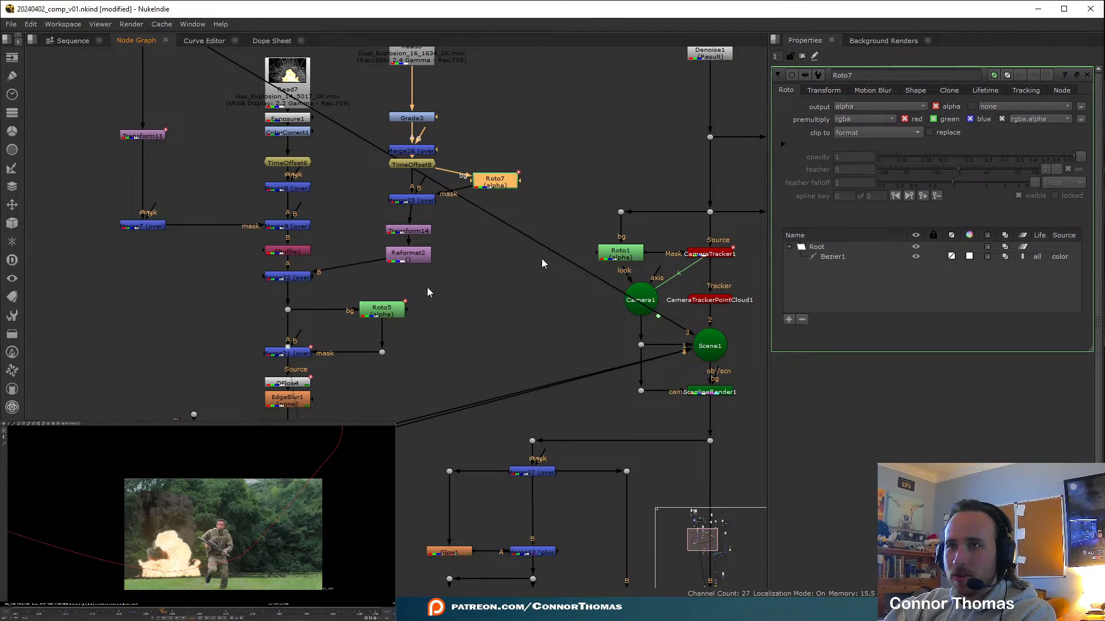
click(389, 300)
double_click(388, 309)
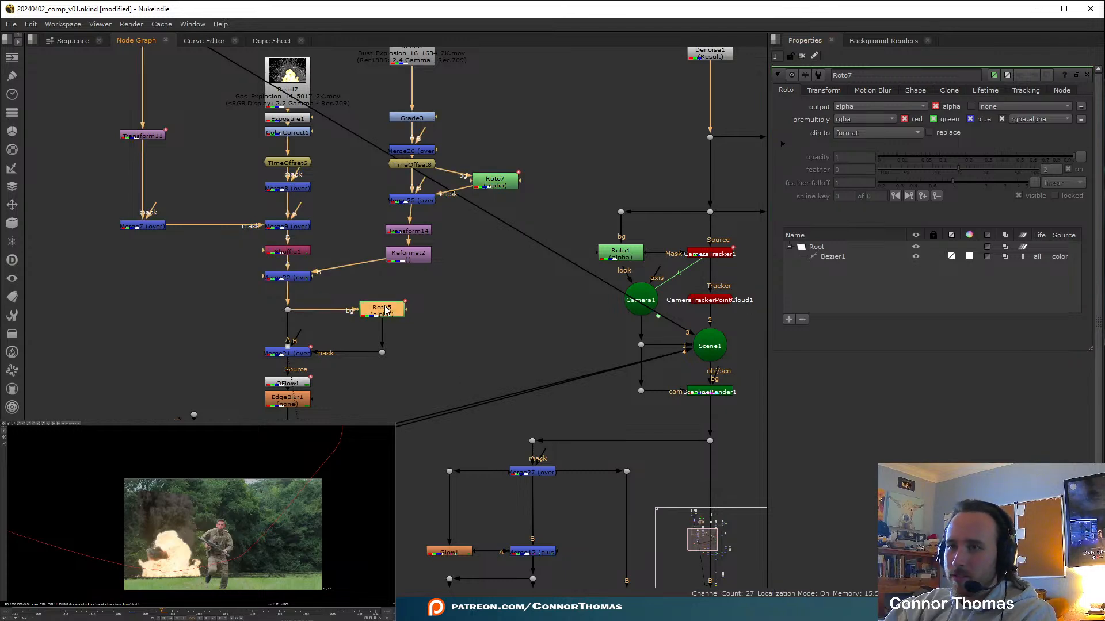
Inspect the shapes of the other roto nodes over the composite, including Roto3 and Roto6
middle_drag(588, 289, 512, 196)
middle_drag(588, 237, 499, 147)
middle_drag(526, 323, 550, 216)
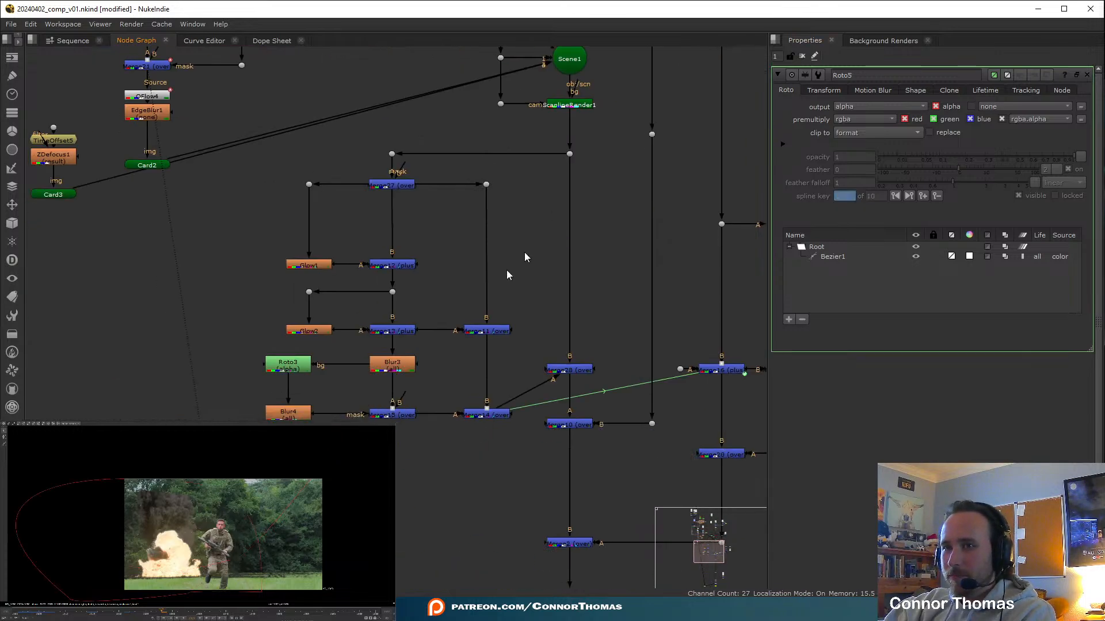
double_click(288, 365)
middle_drag(490, 194, 491, 271)
scroll(490, 271, down, 2)
middle_drag(460, 159, 550, 474)
middle_drag(478, 228, 492, 375)
scroll(440, 311, up, 2)
double_click(452, 260)
middle_drag(492, 391, 313, 377)
middle_drag(685, 426, 434, 274)
double_click(541, 216)
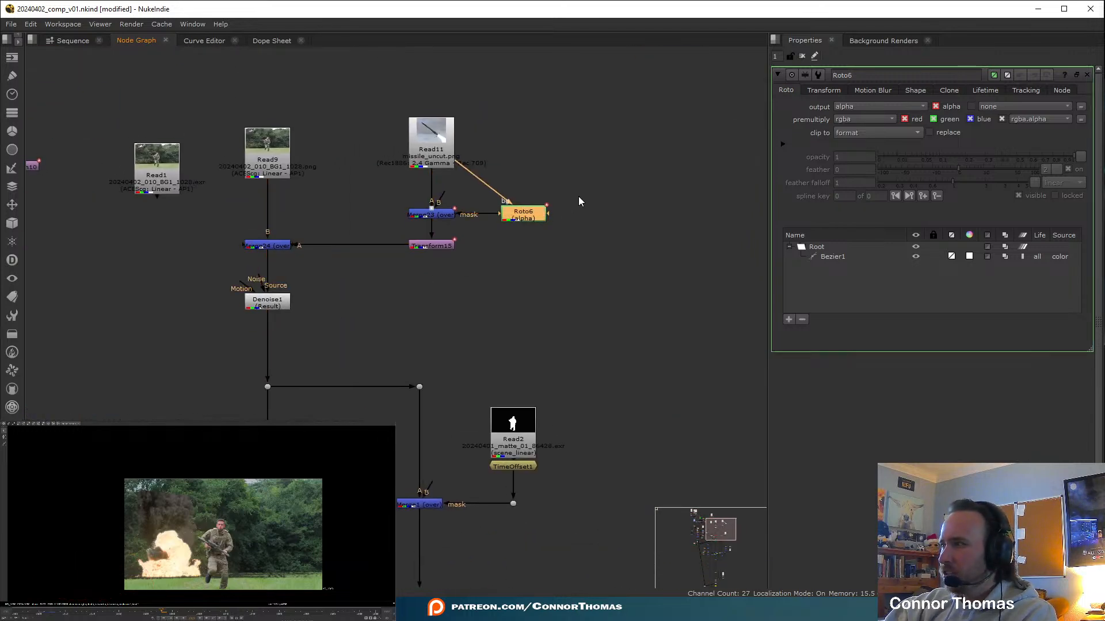
Try a uniform scale of 3.9 on Card2, undo it and close the card's settings
middle_drag(310, 360, 586, 188)
middle_drag(279, 288, 396, 220)
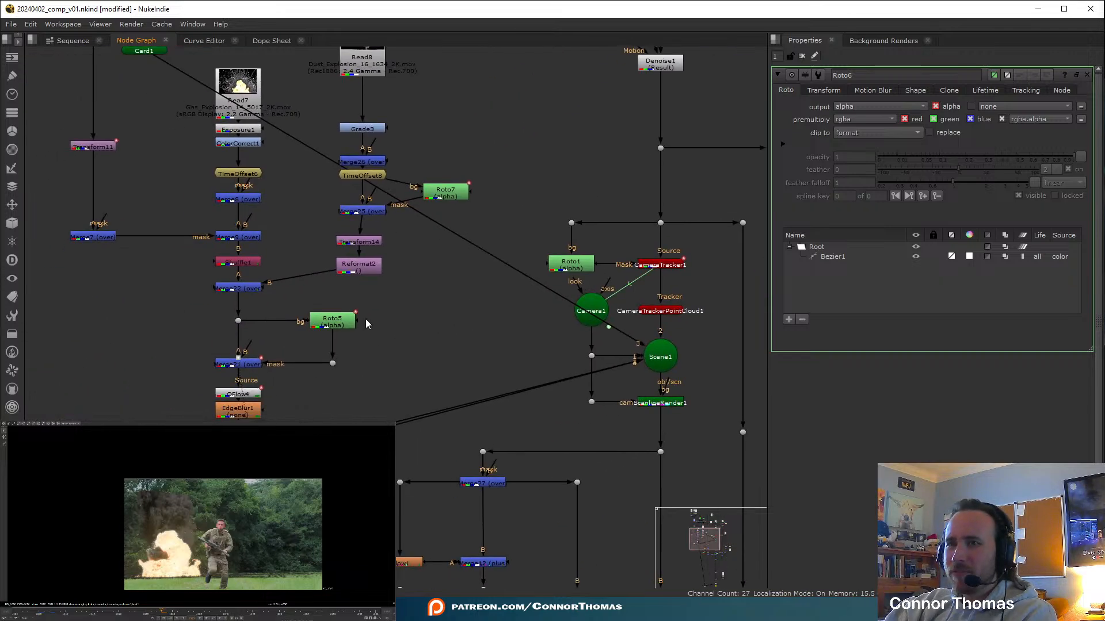
middle_drag(365, 318, 471, 279)
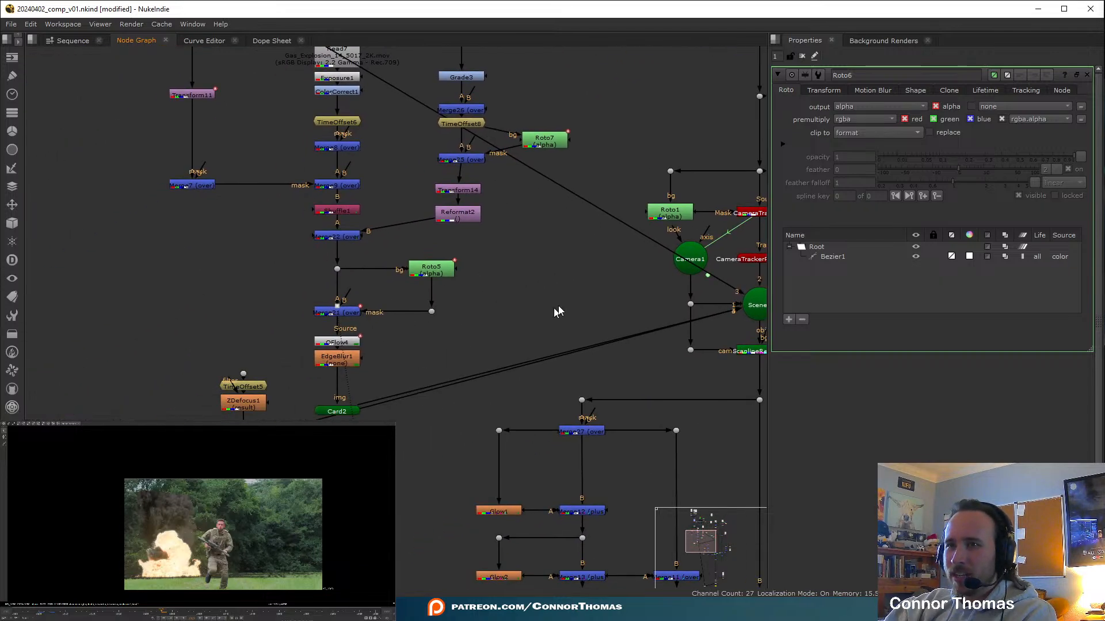
double_click(338, 410)
drag(1045, 309, 1048, 308)
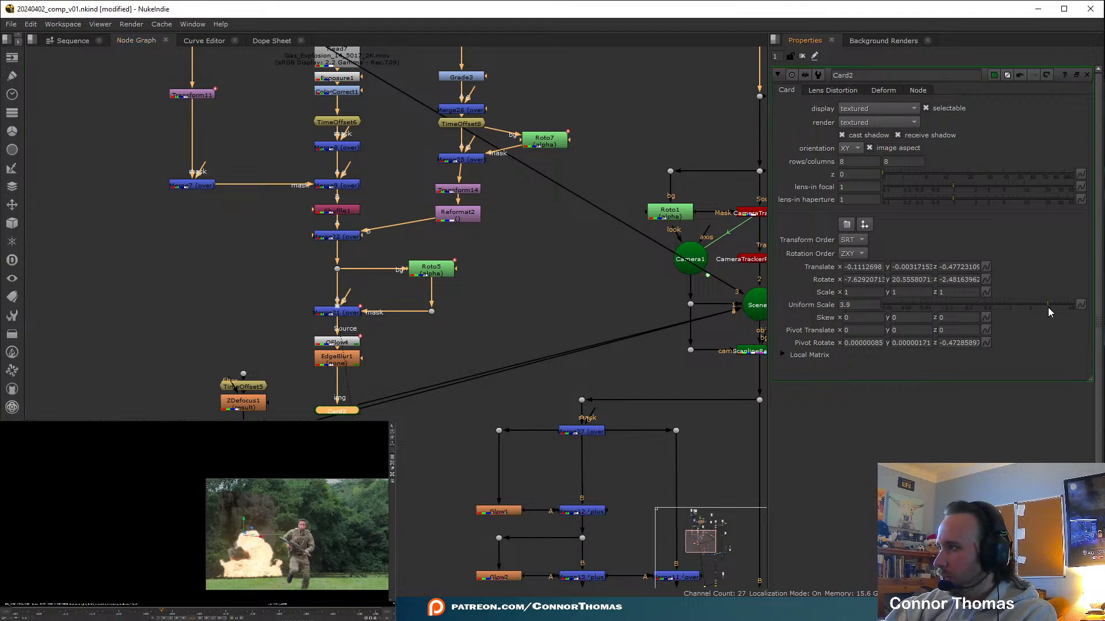
key(ctrl+z)
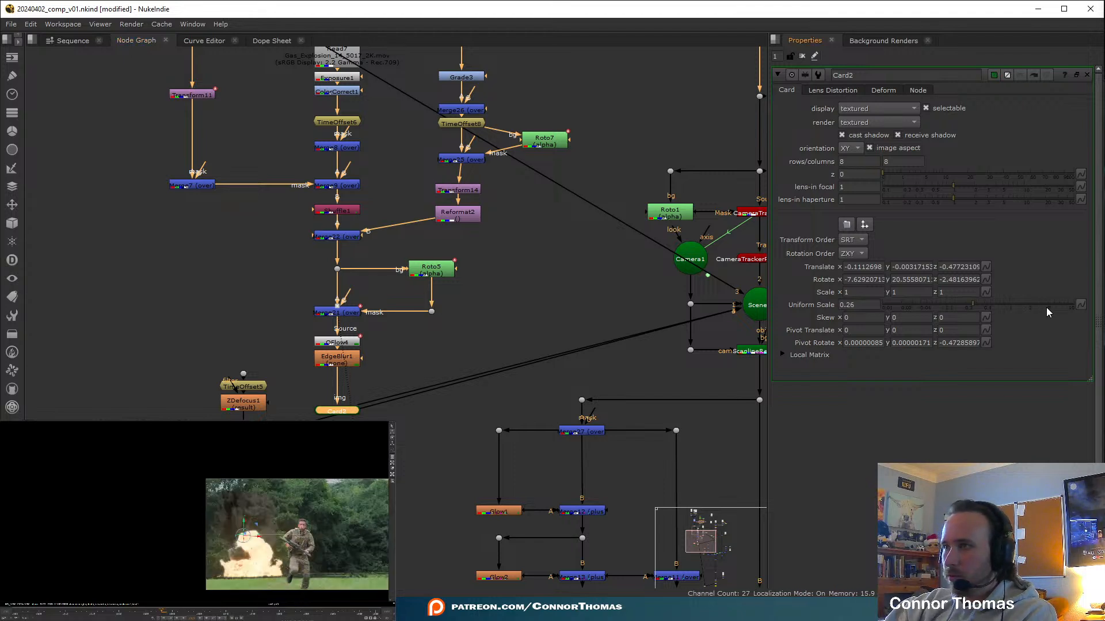
click(802, 57)
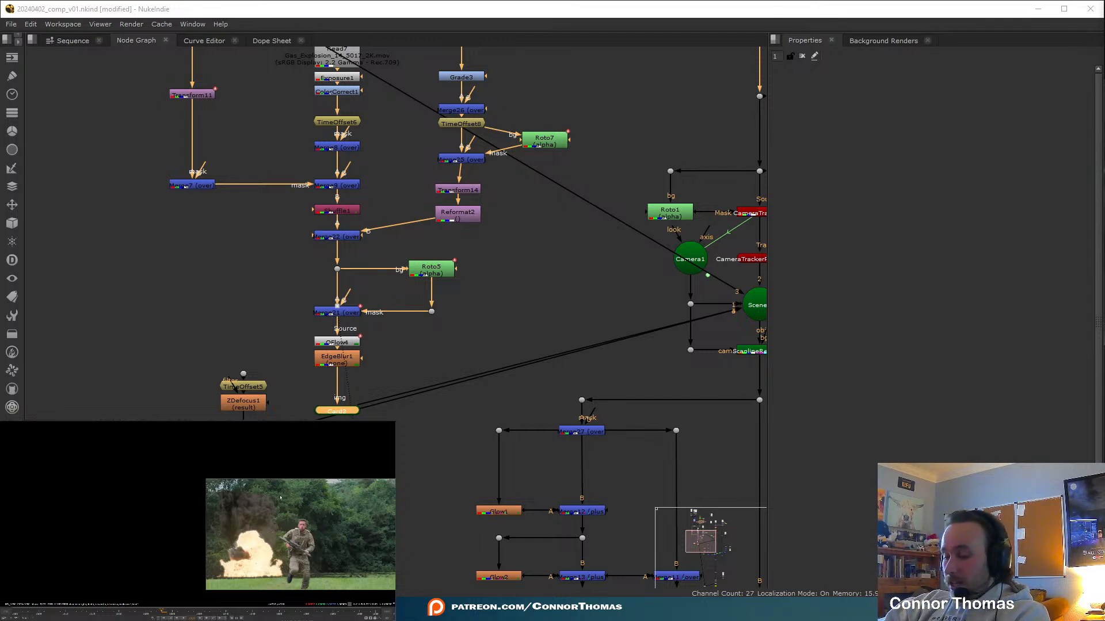
Duplicate Card2 beside the gas explosion branch and connect the copy to Scene1
key(f)
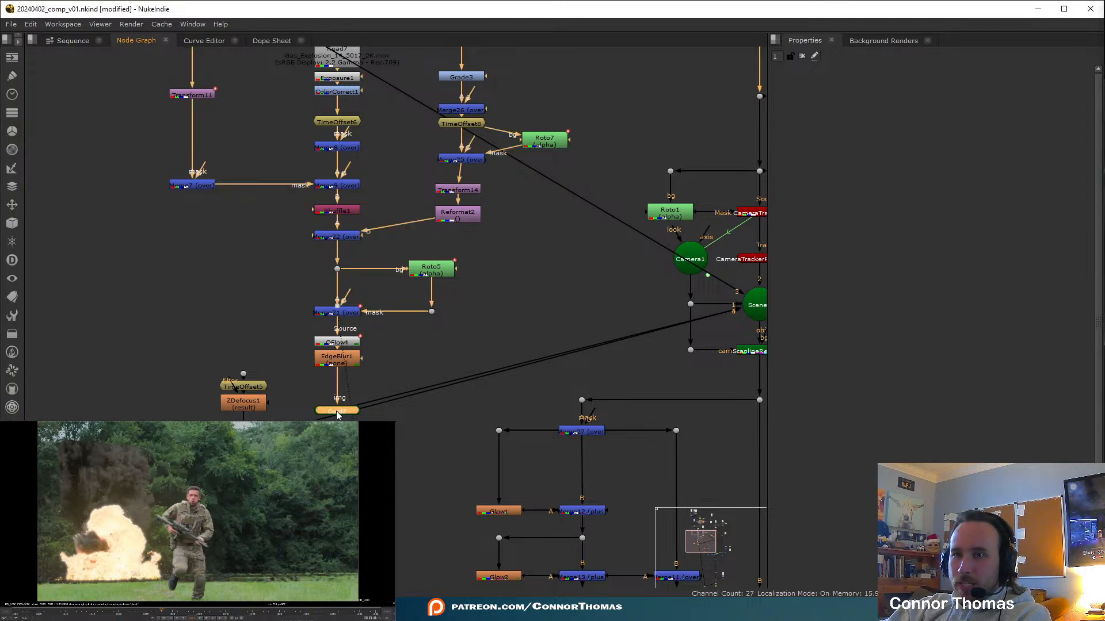
drag(452, 342, 722, 309)
middle_drag(453, 325, 447, 394)
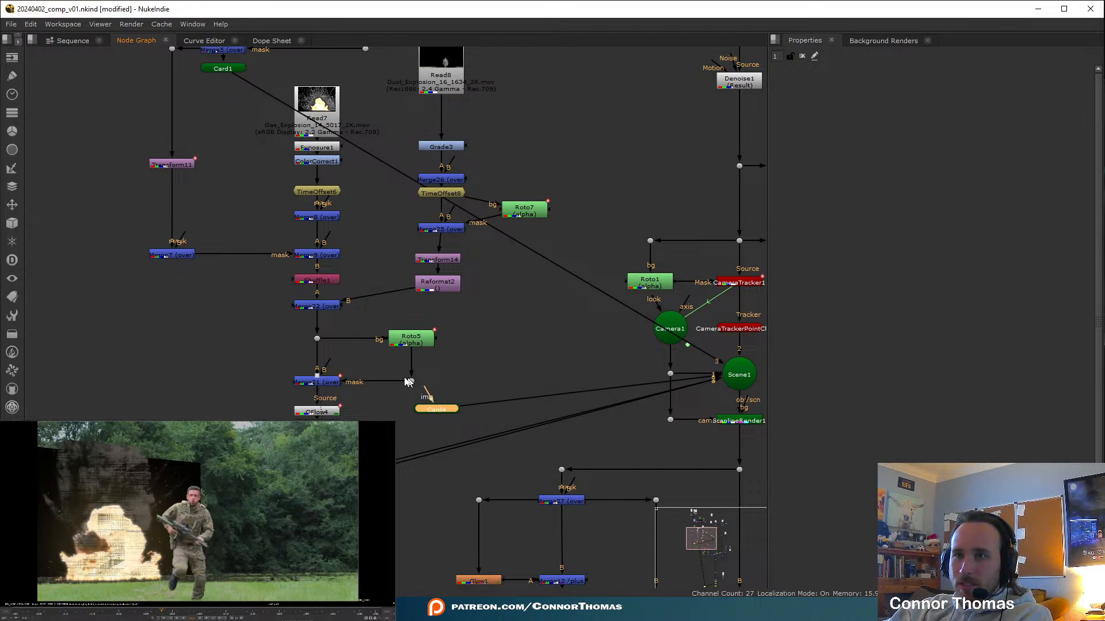
Duplicate Merge21 beneath Reformat2, feed it from the dust explosion branch and connect the new card's image input to it
click(330, 310)
double_click(328, 384)
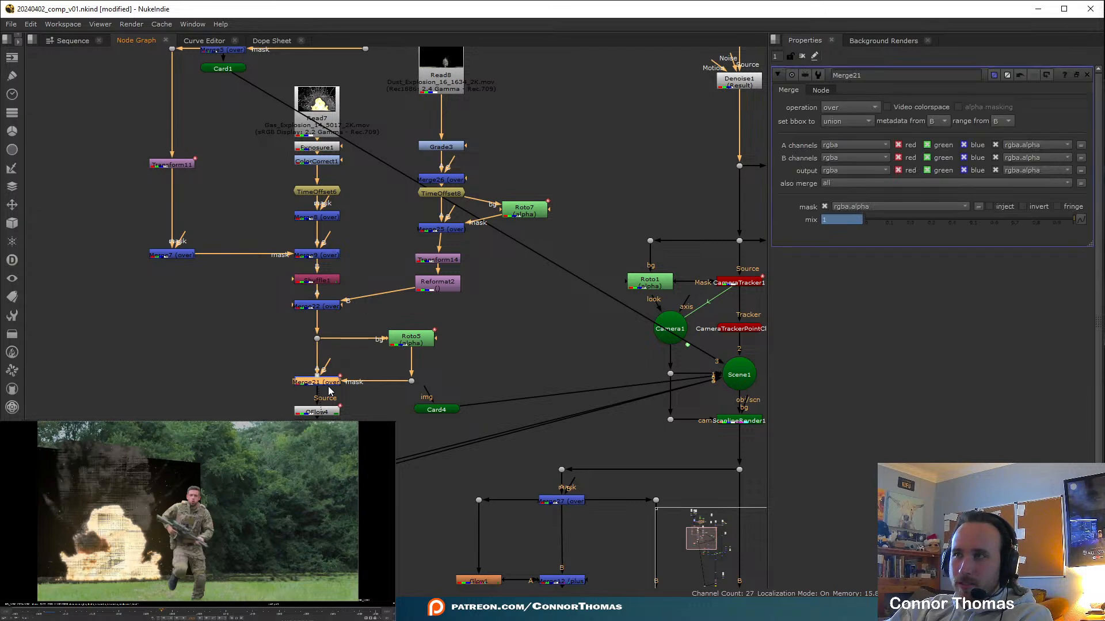
click(802, 56)
key(ctrl)
click(480, 313)
key(m)
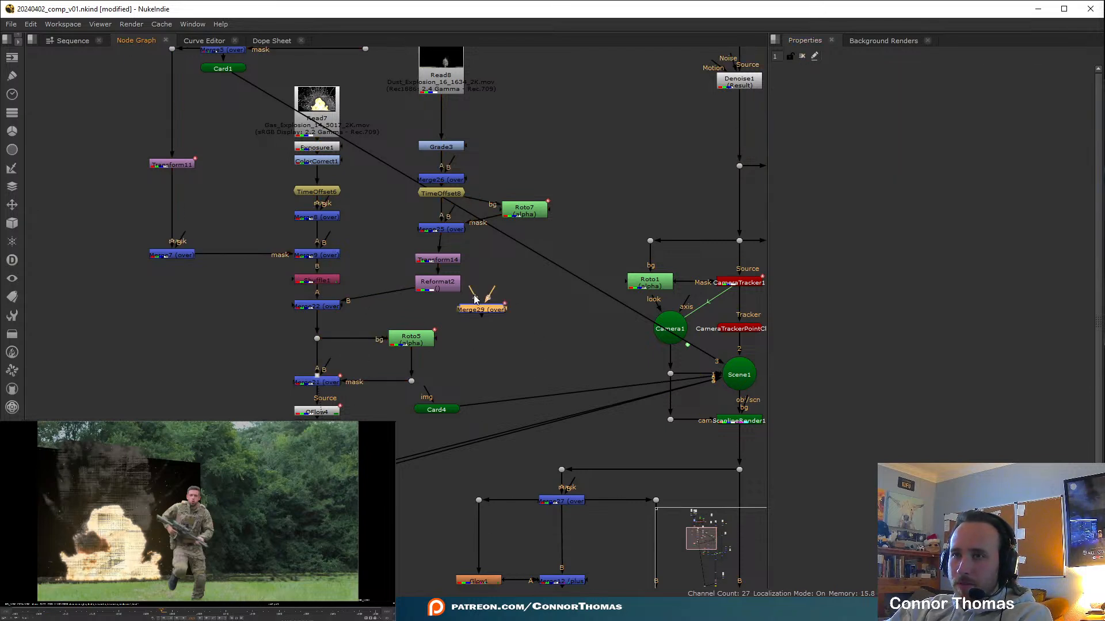
drag(478, 308, 435, 356)
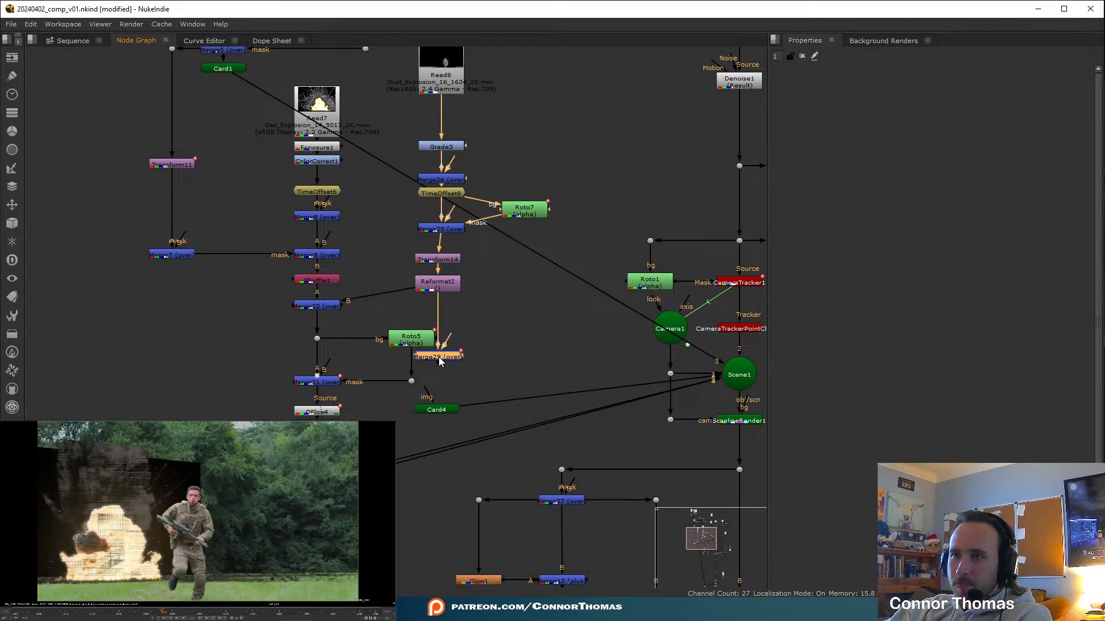
drag(427, 398, 439, 354)
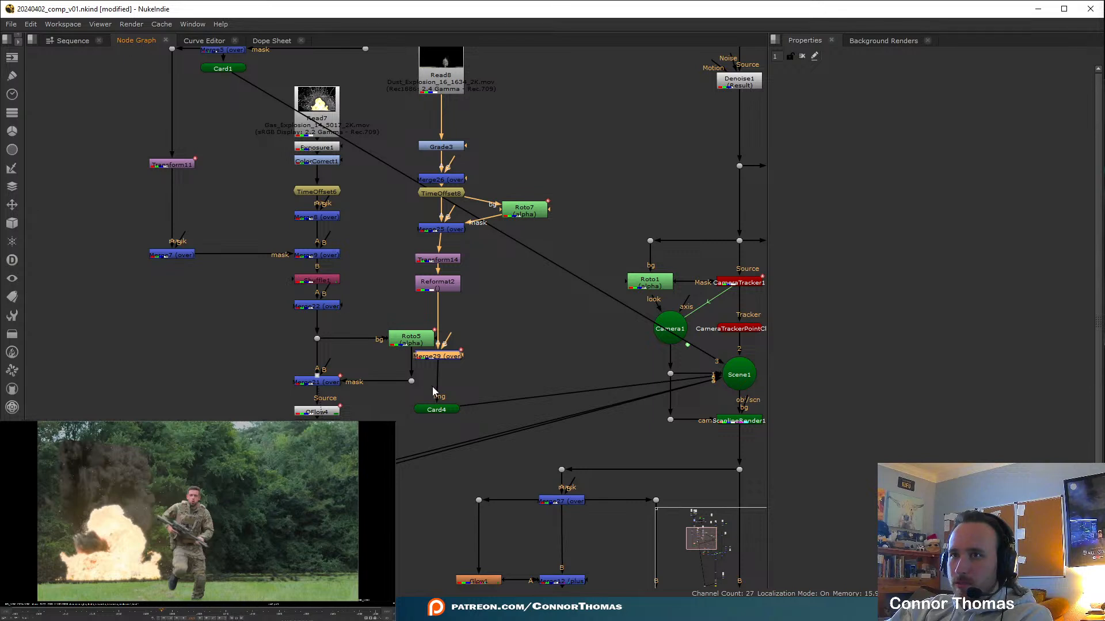
Delete Merge22 and reconnect the dot above Merge21 directly to Shuffle1
click(316, 307)
key(Delete)
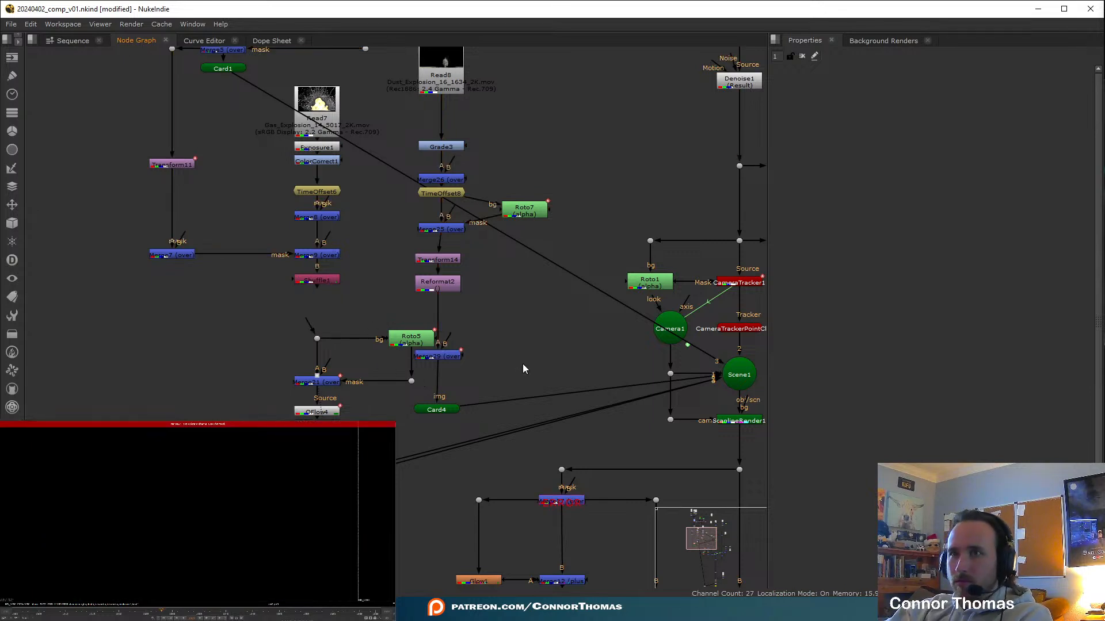
drag(310, 325, 317, 280)
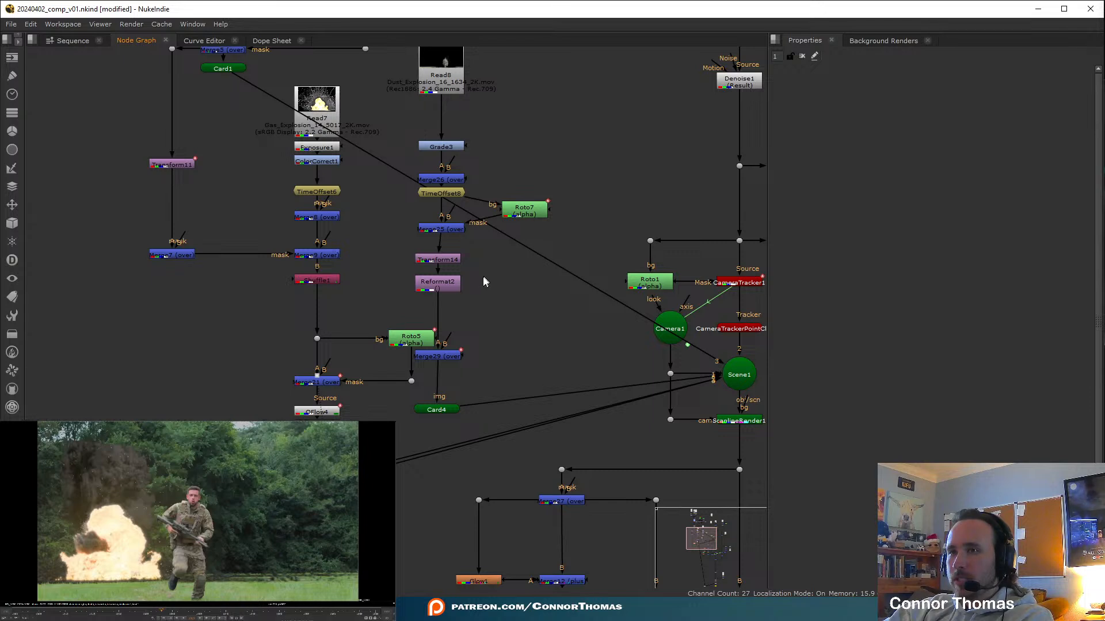
Place Reformat2 slightly lower beneath Transform14 and set Transform14's scale to 1
click(441, 291)
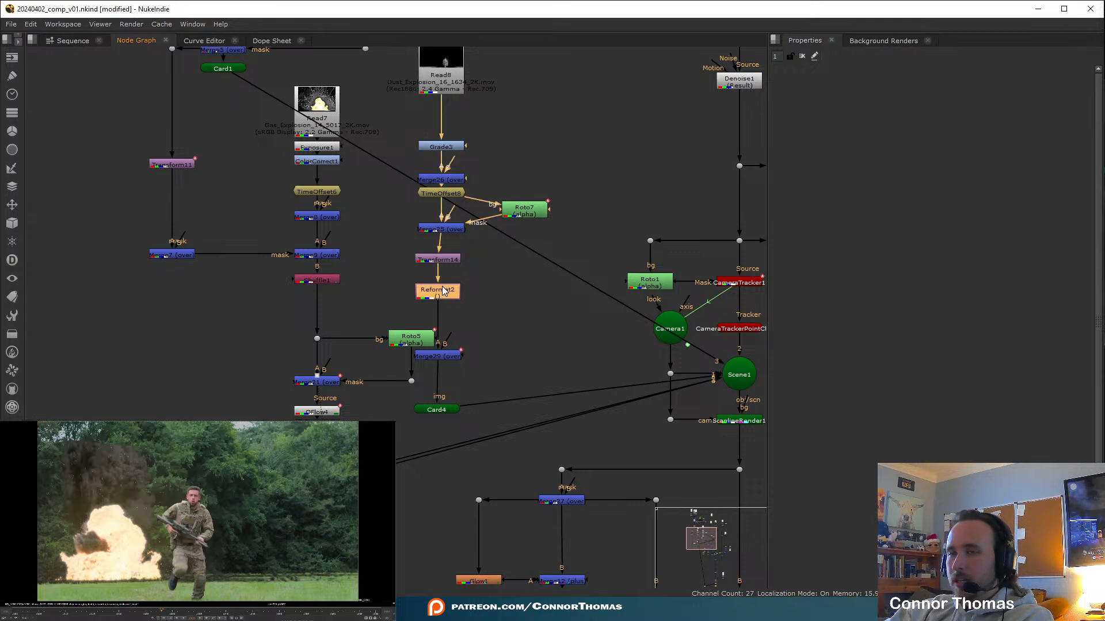
drag(443, 295, 443, 291)
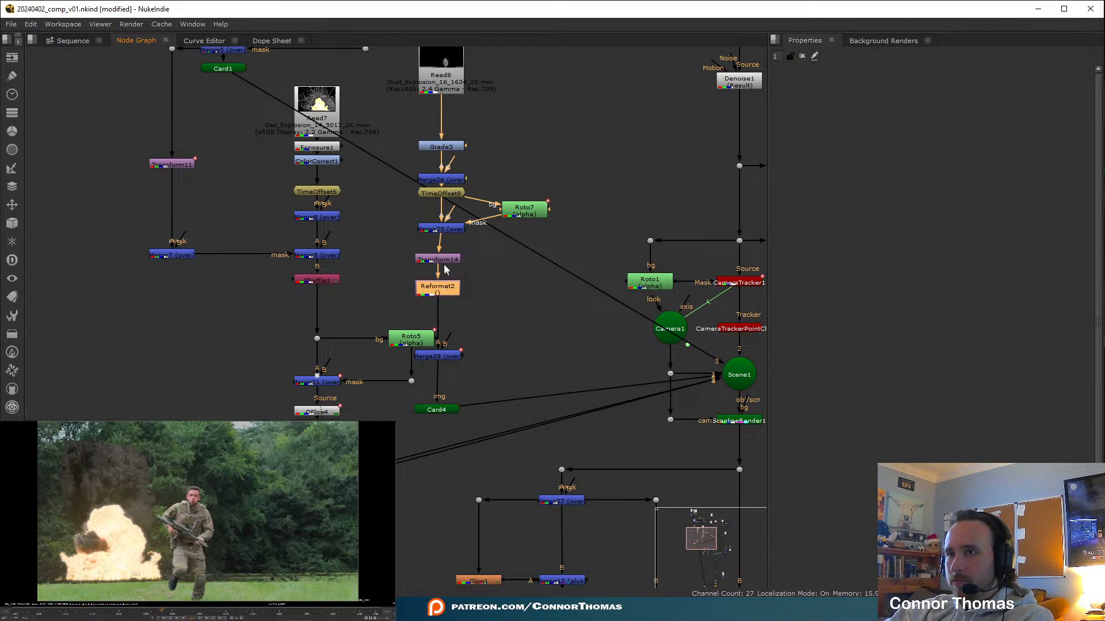
double_click(438, 260)
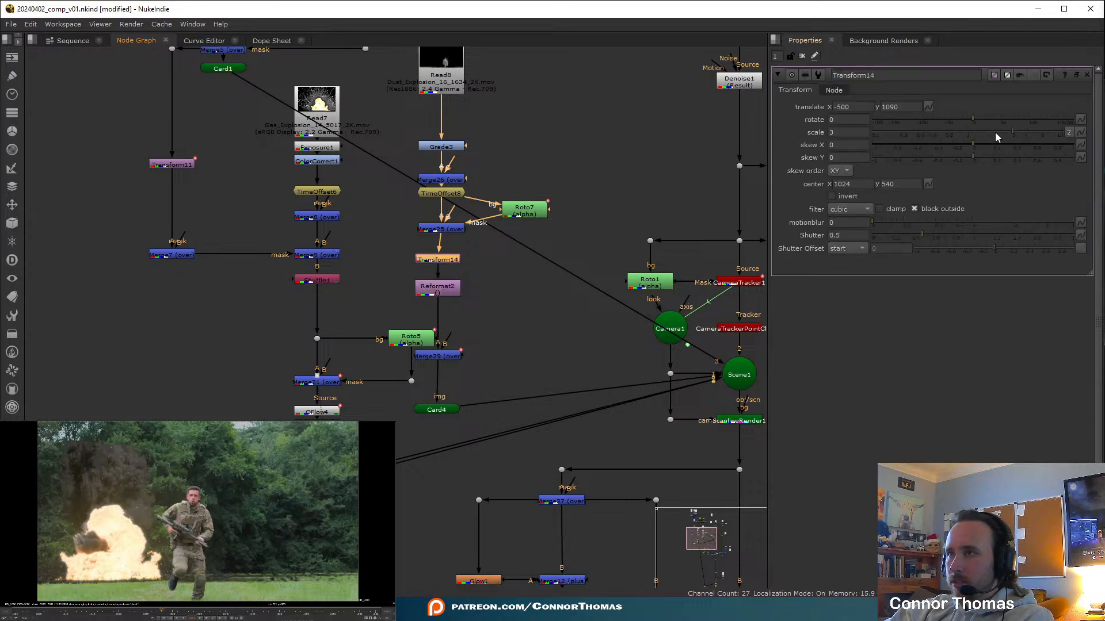
click(974, 130)
text(1)
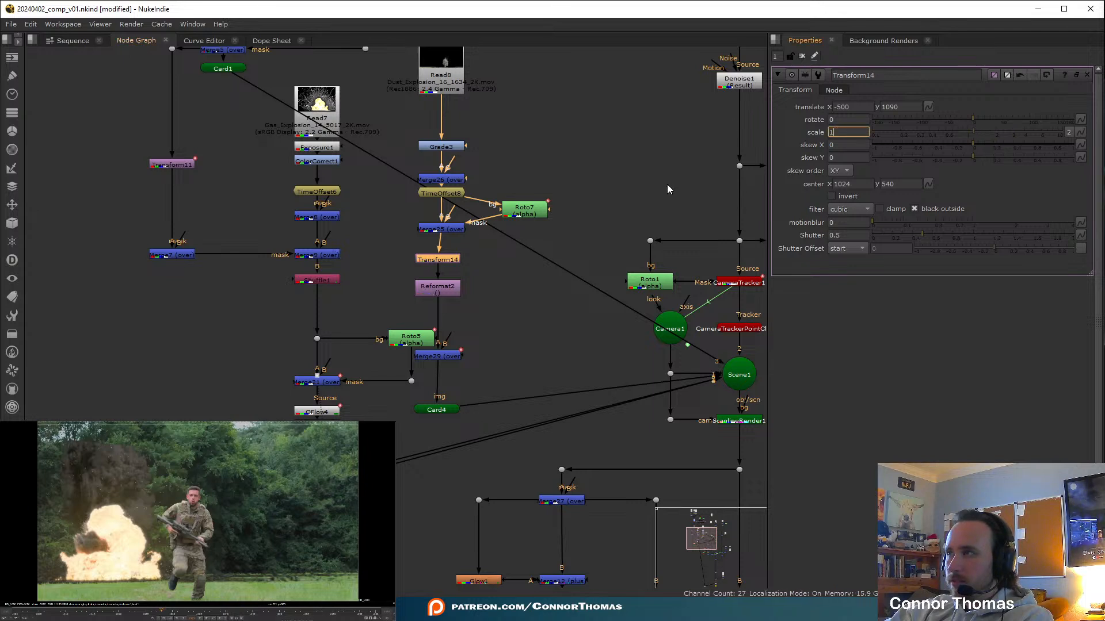
key(Return)
Try adding a Transform node directly below Reformat2 with its scale set to 3
click(601, 247)
click(443, 295)
double_click(443, 295)
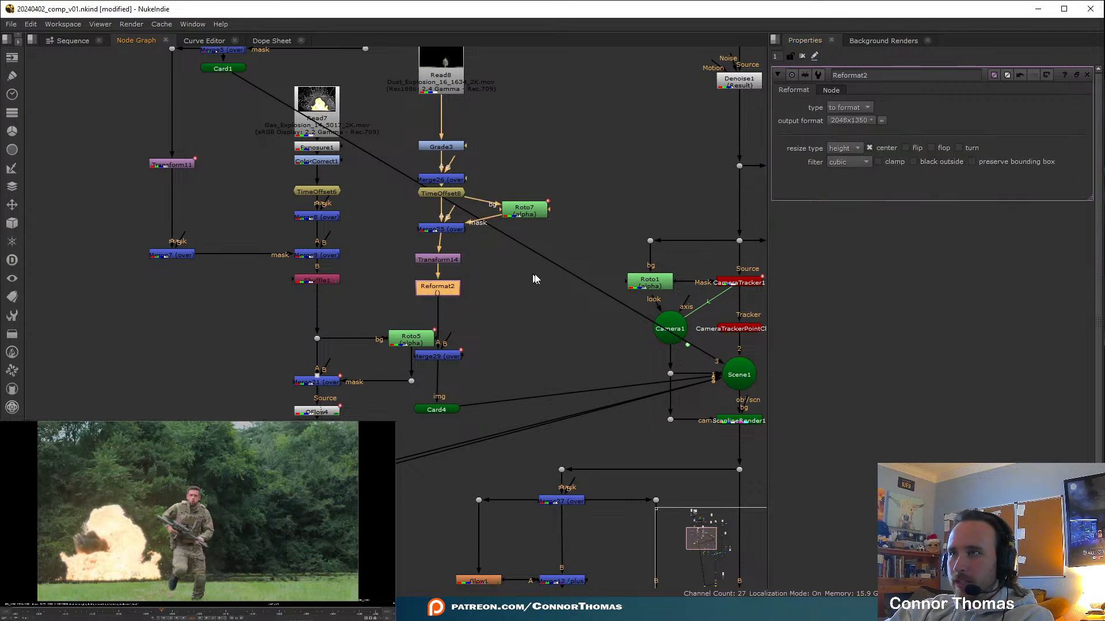
key(Tab)
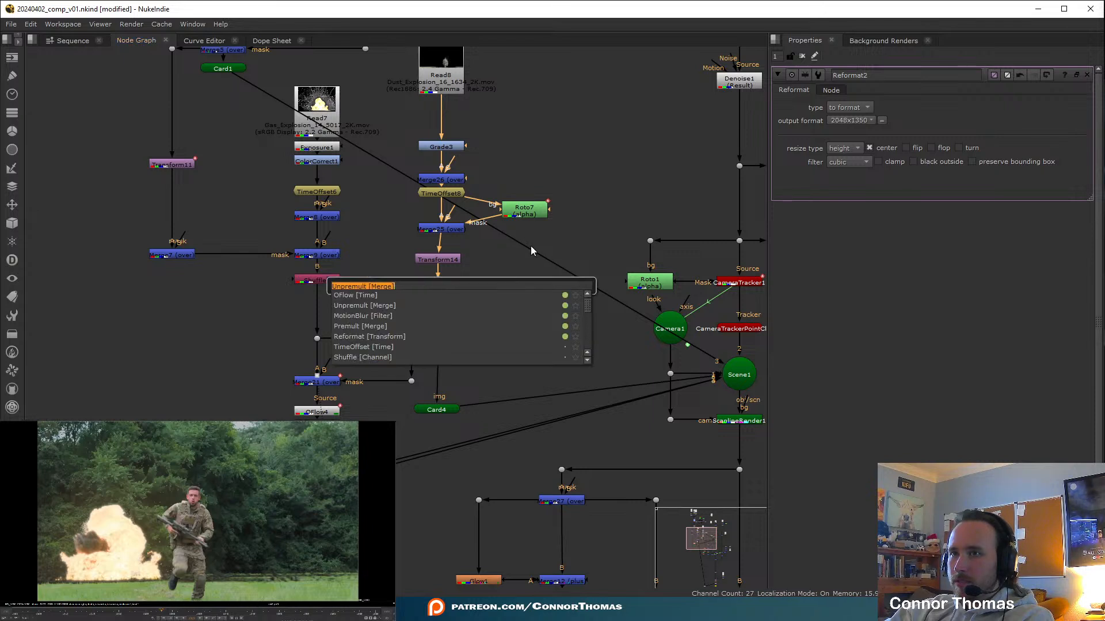
text(transform)
key(Return)
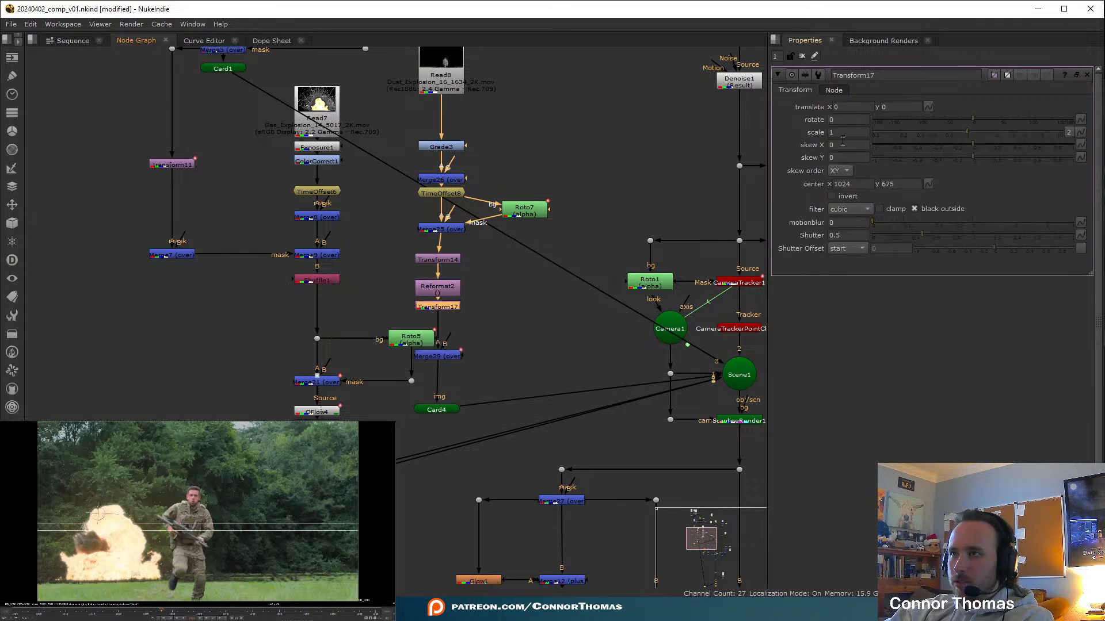
drag(837, 132, 616, 122)
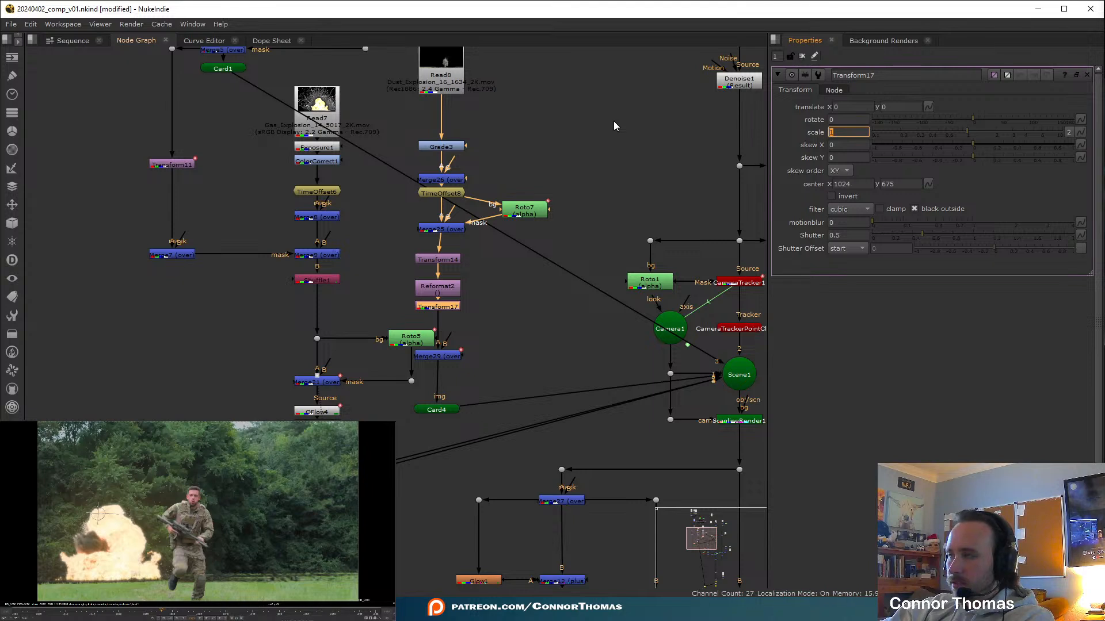
text(3)
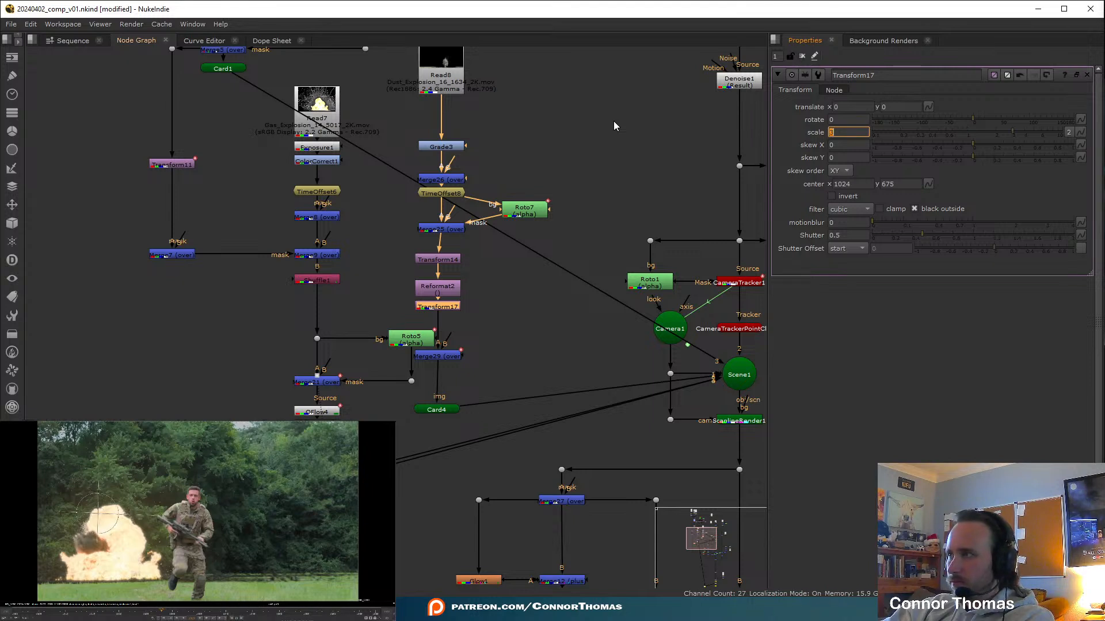
key(Return)
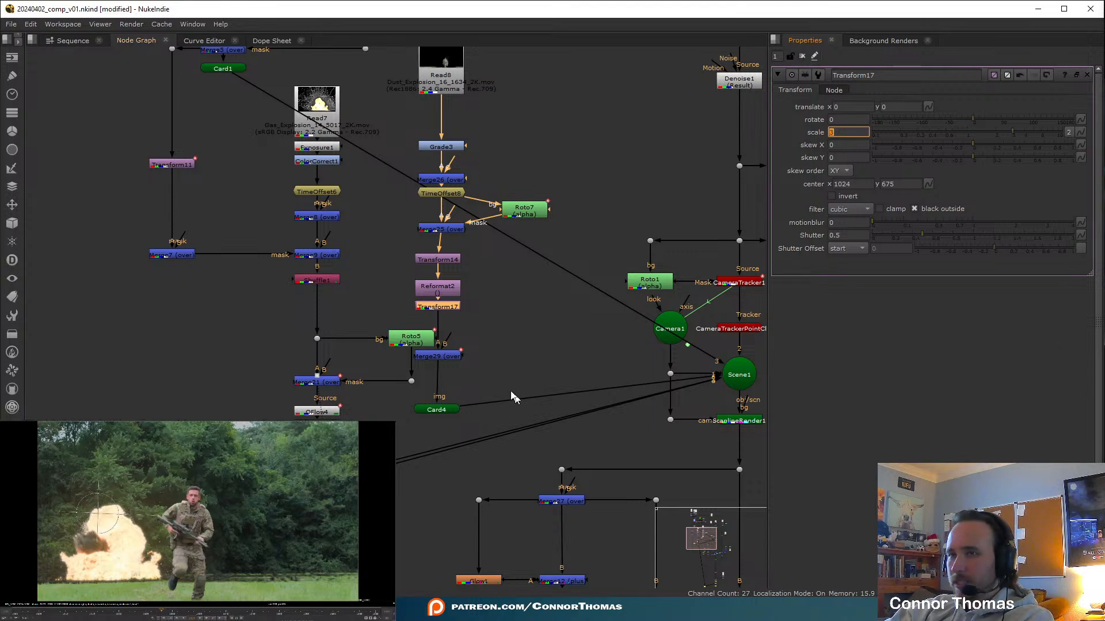
View the outputs of Transform17, Merge29 and Transform14 to trace where the dust explosion sits in frame
click(449, 318)
key(2)
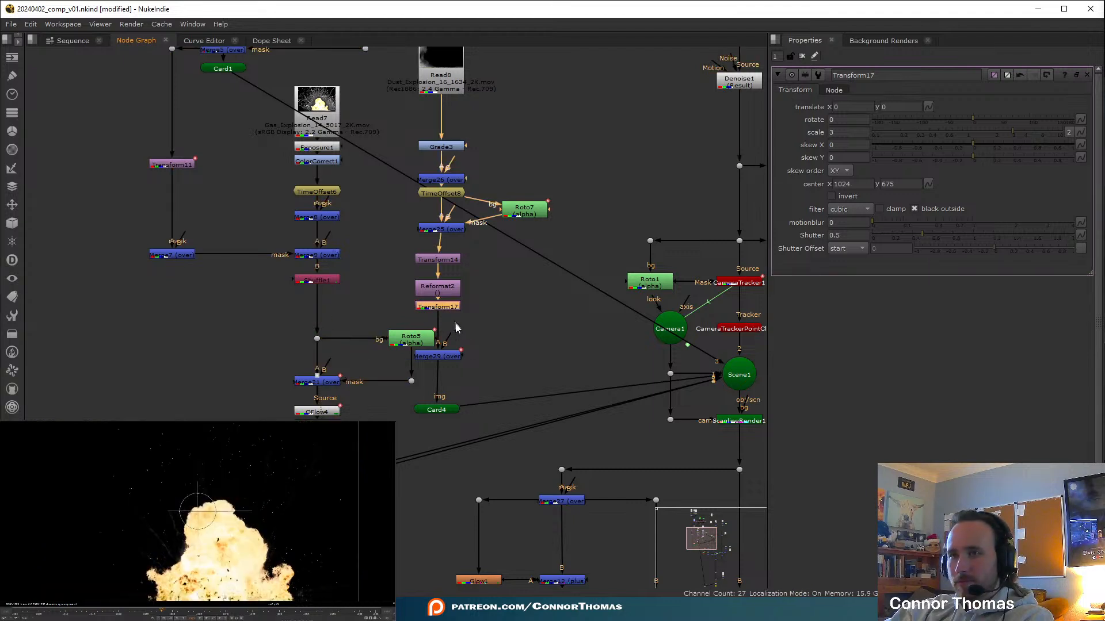
key(1)
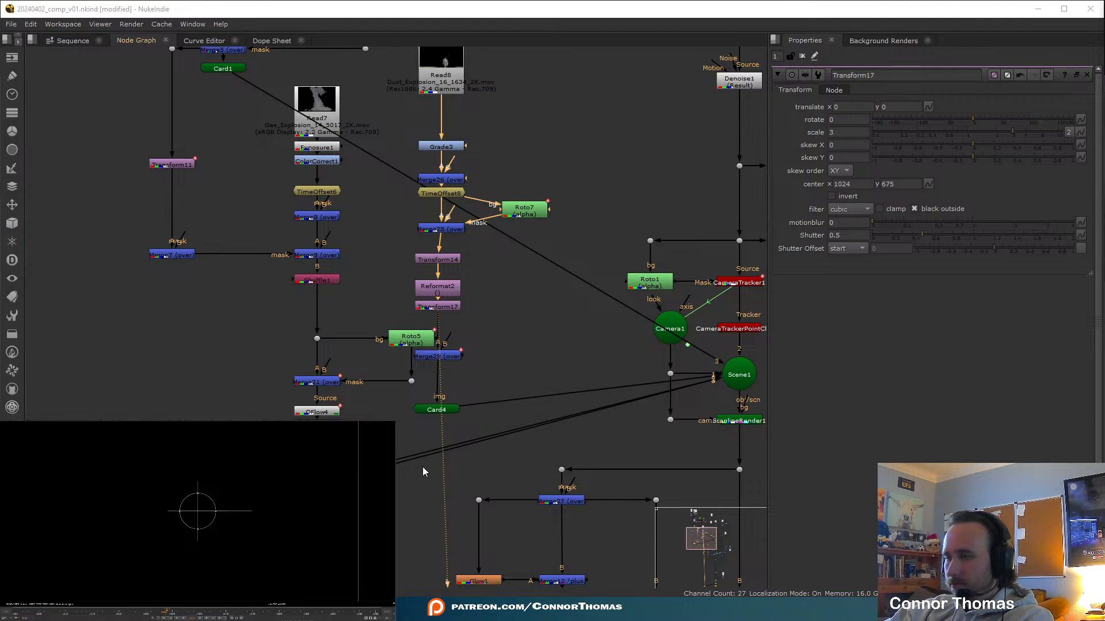
click(447, 356)
key(1)
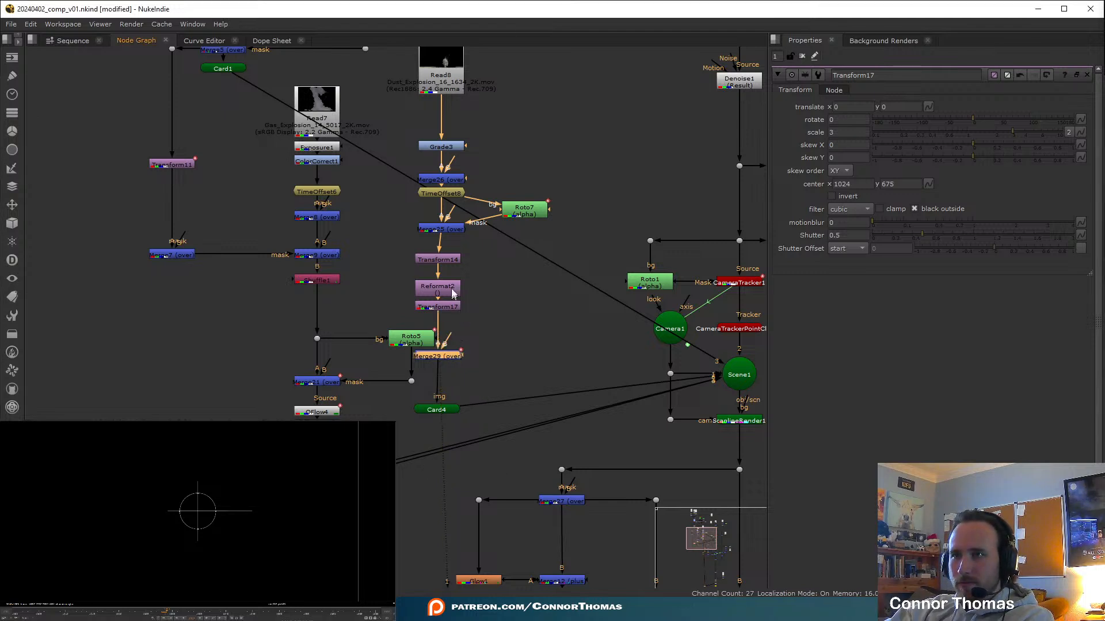
click(449, 259)
key(1)
click(446, 260)
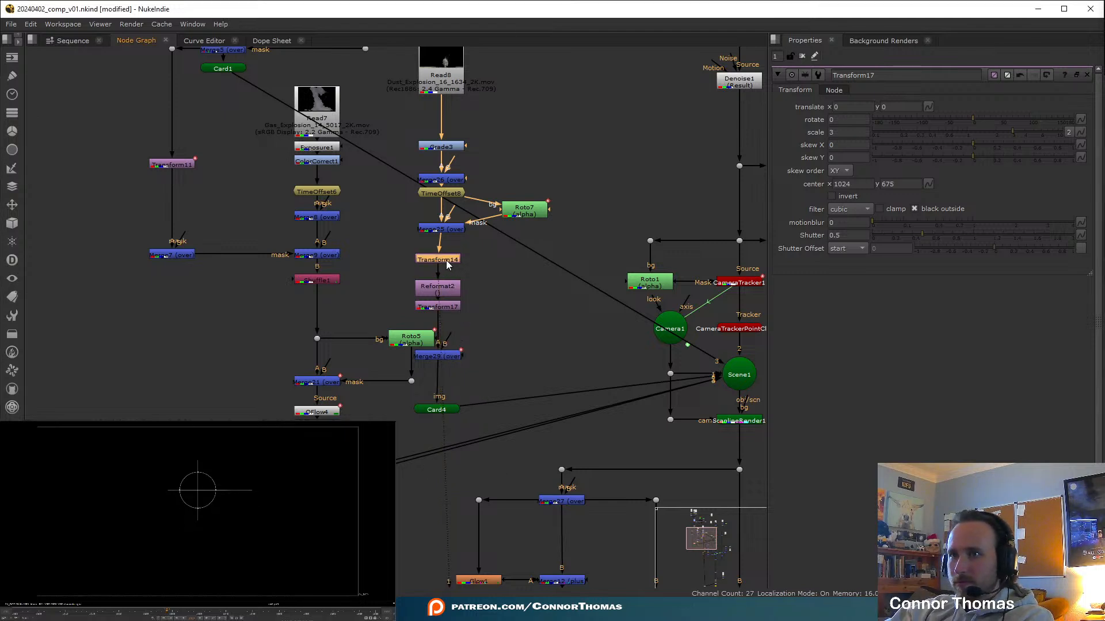
Undo the added Transform node and reposition Transform14 to translate x -130, y 78
key(ctrl+z)
key(ctrl+z)
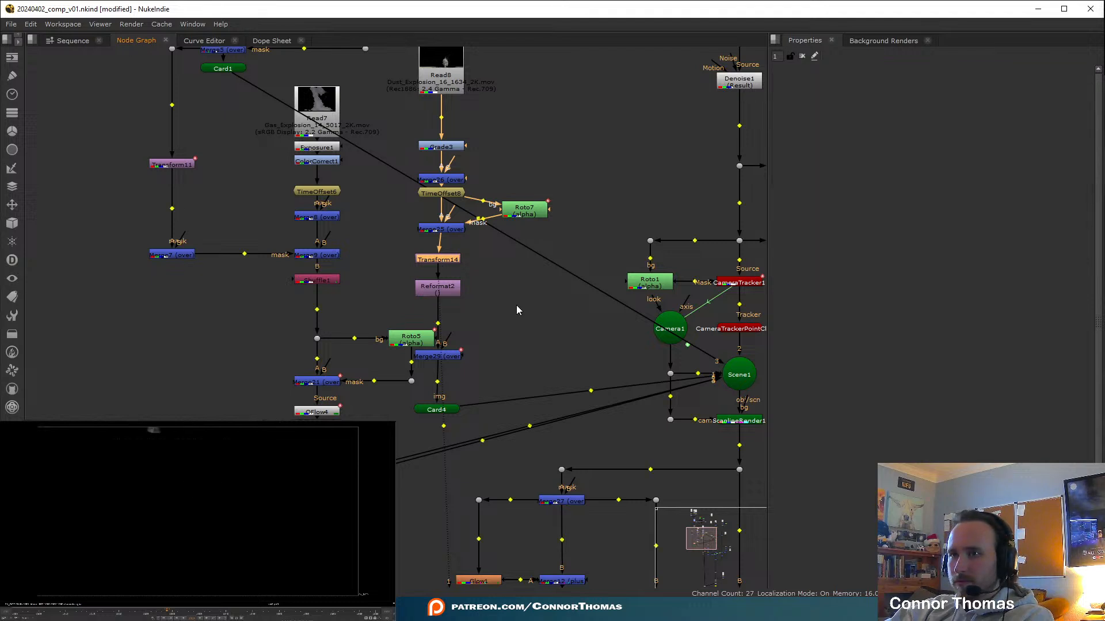
scroll(132, 510, down, 6)
mouse_move(133, 478)
middle_down()
mouse_move(131, 509)
mouse_move(121, 488)
middle_up()
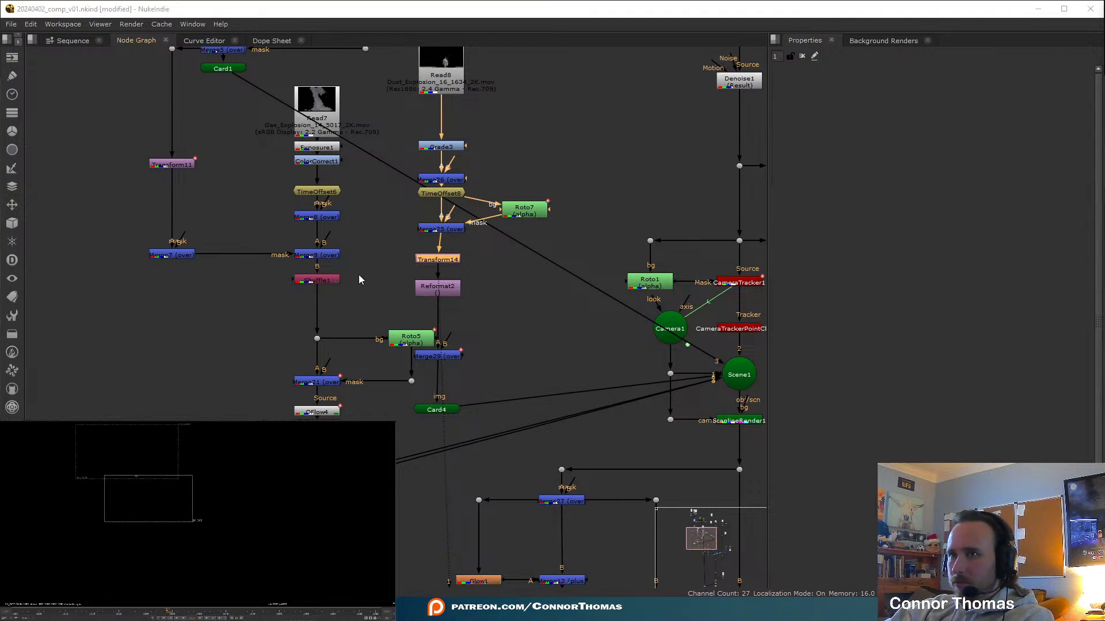
double_click(449, 260)
drag(134, 466, 148, 506)
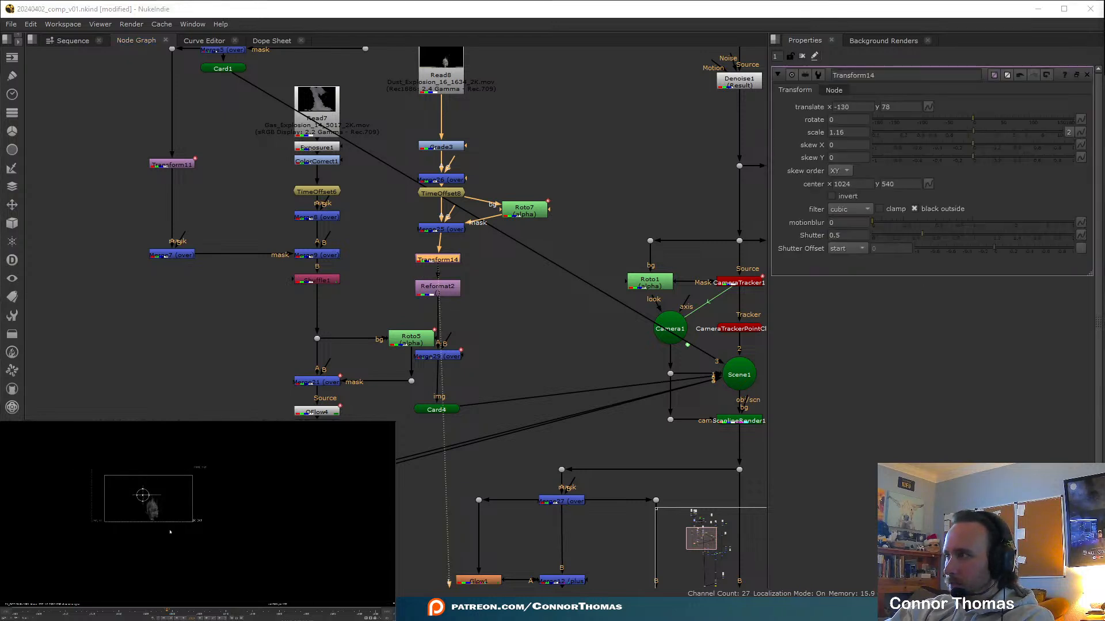
View the ScanlineRender1 output and the merges further downstream, ending on the full composite fitted in the viewer
click(455, 357)
middle_drag(745, 428, 623, 357)
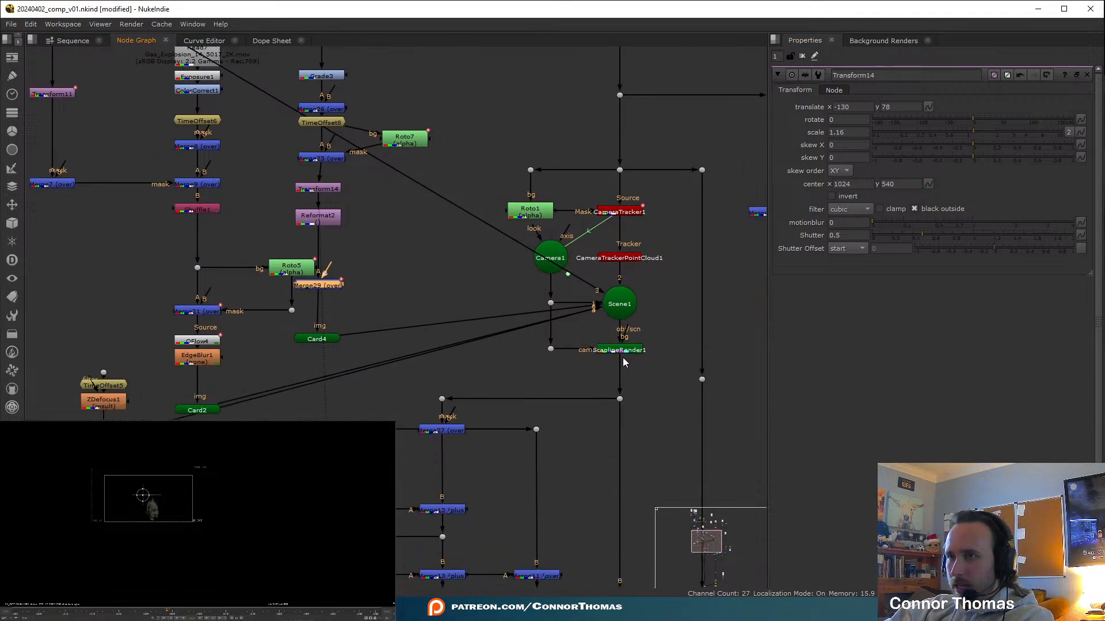
click(626, 352)
middle_drag(594, 402, 510, 234)
click(563, 314)
key(1)
click(535, 501)
key(1)
shift+click(535, 446)
shift+click(358, 262)
middle_drag(503, 326, 510, 228)
key(ctrl+z)
key(ctrl+z)
key(ctrl+z)
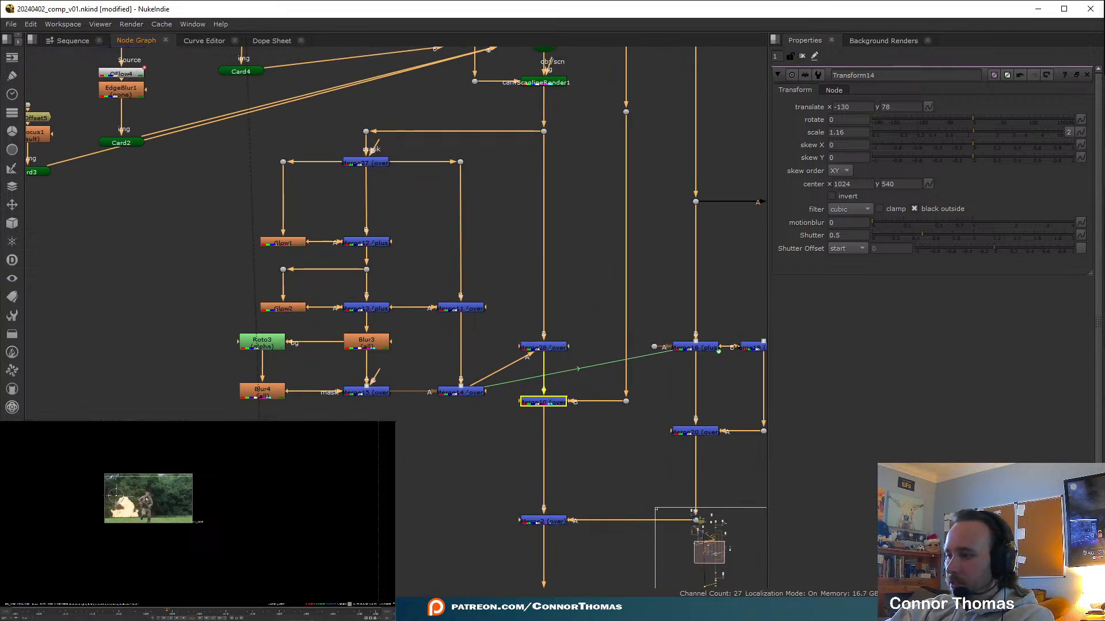
key(f)
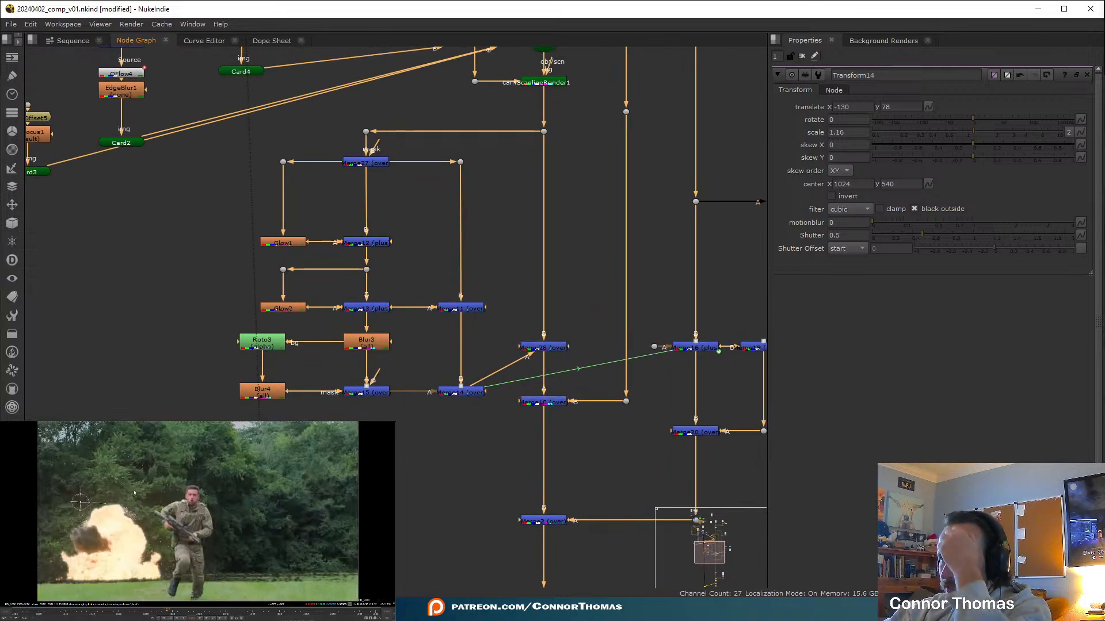
Delete Transform14 and move Reformat2 up beneath the roto-masked merge in the dust explosion branch
middle_drag(344, 86, 382, 272)
mouse_move(440, 212)
middle_down()
mouse_move(421, 379)
mouse_move(371, 311)
mouse_move(343, 335)
middle_up()
scroll(343, 335, down, 1)
mouse_move(469, 335)
middle_down()
mouse_move(523, 215)
mouse_move(575, 171)
middle_up()
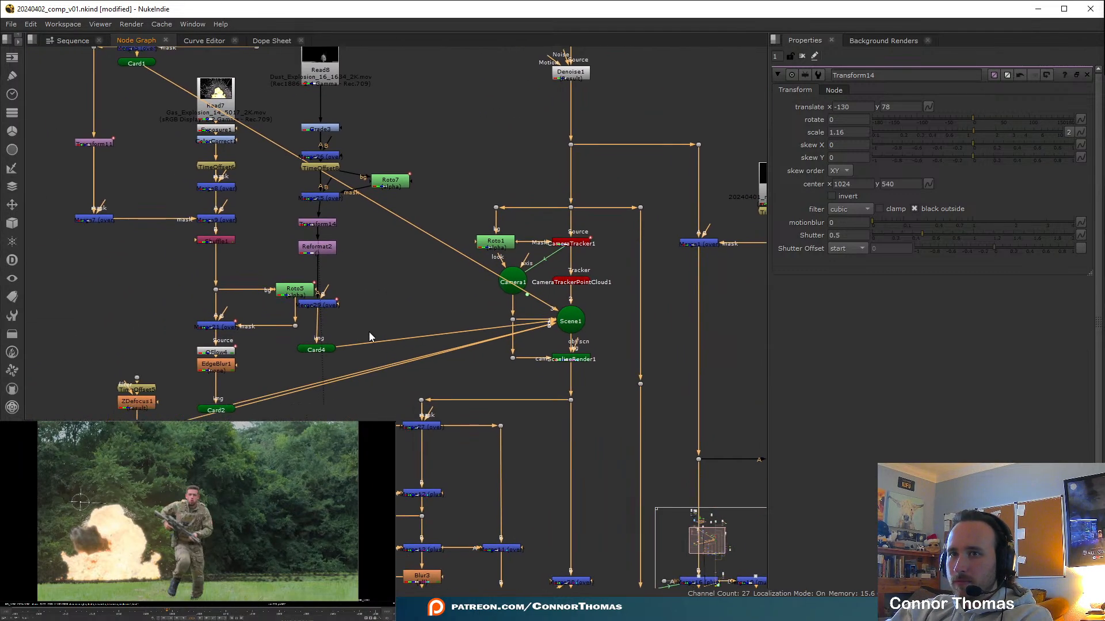
scroll(360, 316, up, 1)
click(307, 207)
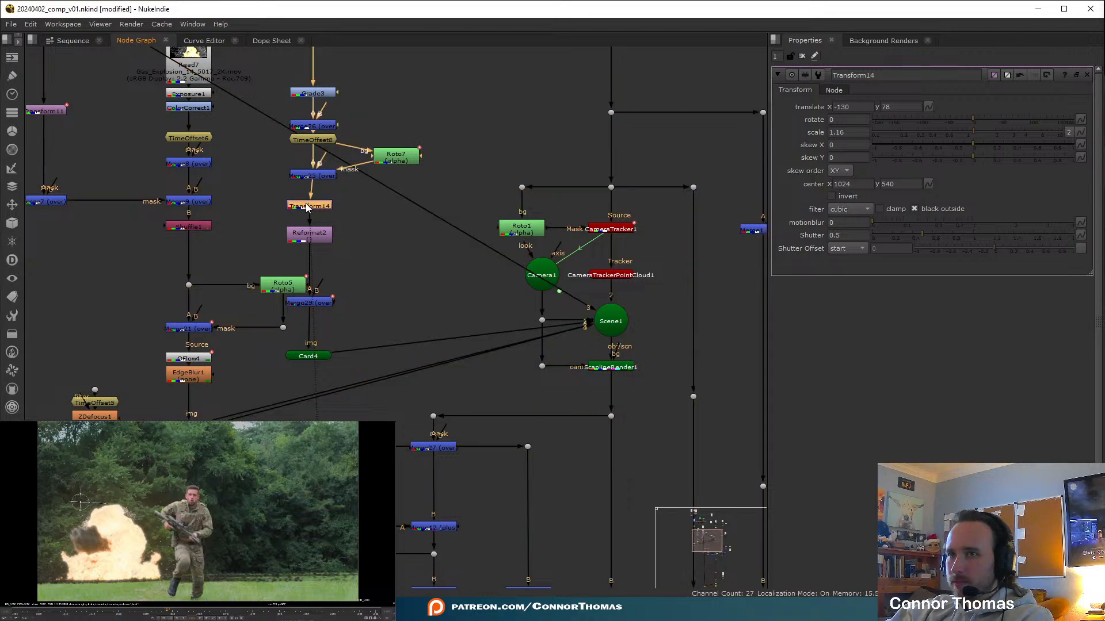
key(Delete)
drag(319, 241, 323, 224)
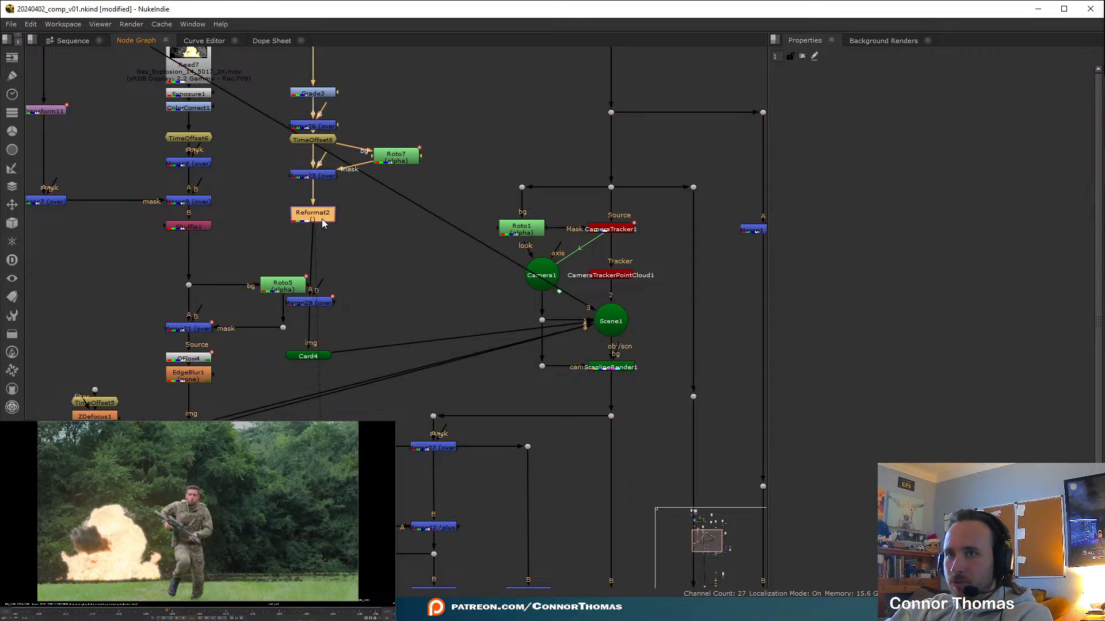
drag(317, 302, 317, 253)
key(ctrl+z)
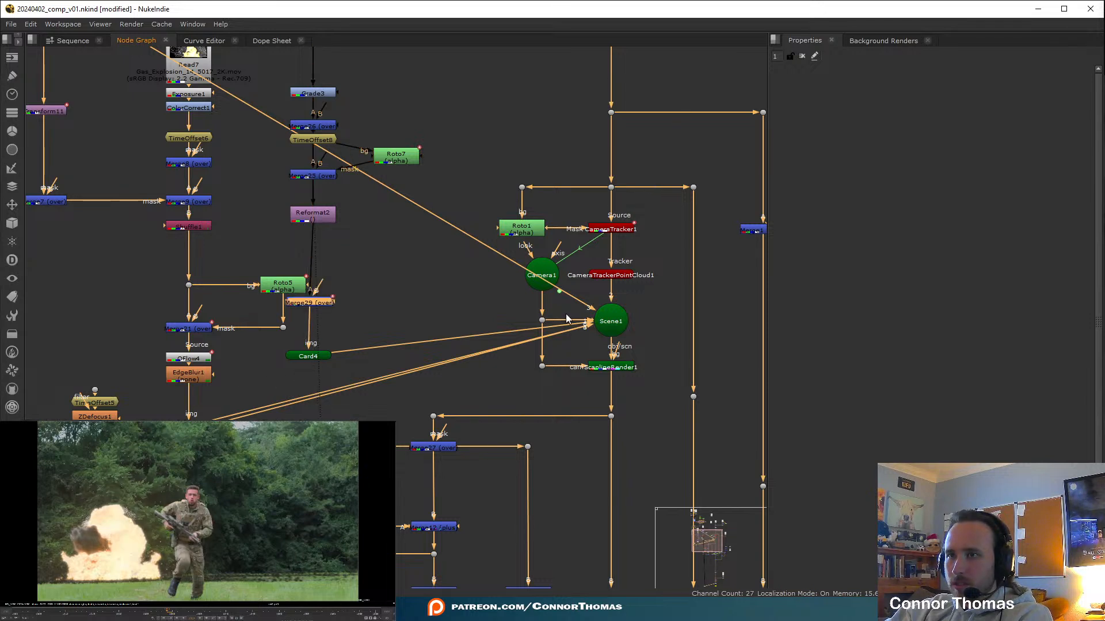
View the ScanlineRender1 output and align Merge29 and Card4 in a straight column beneath Reformat2
click(624, 368)
key(1)
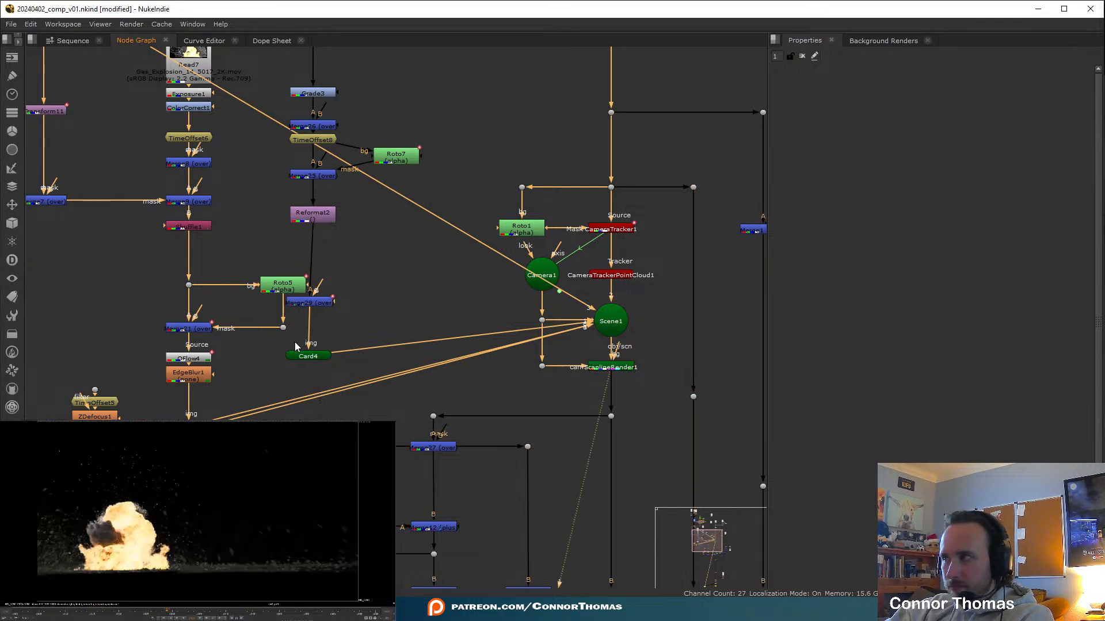
drag(357, 374, 337, 284)
click(352, 278)
click(285, 312)
drag(285, 313, 279, 326)
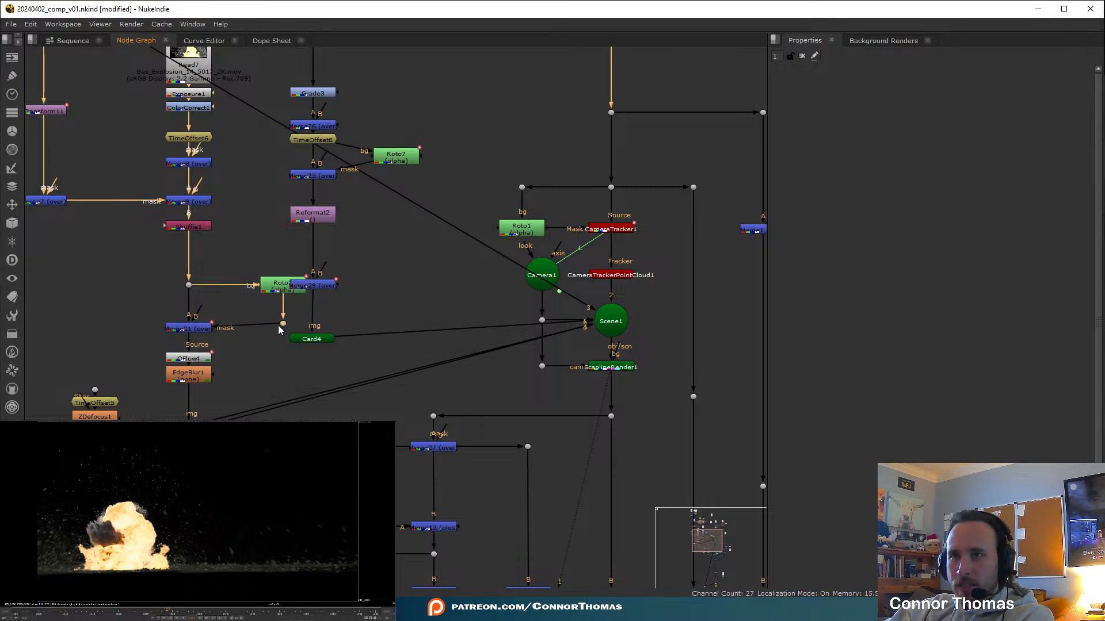
Inspect Card4 in the 3D view with its properties open and set its uniform scale to 0.7
key(Tab)
ctrl+drag(221, 522, 955, 405)
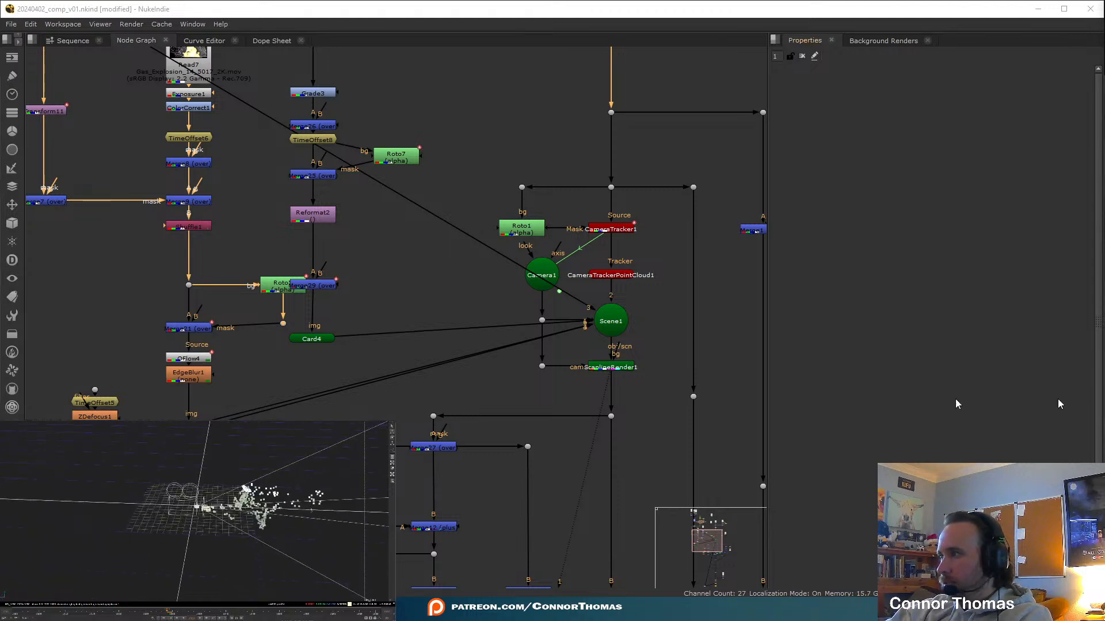
double_click(305, 339)
scroll(219, 538, up, 10)
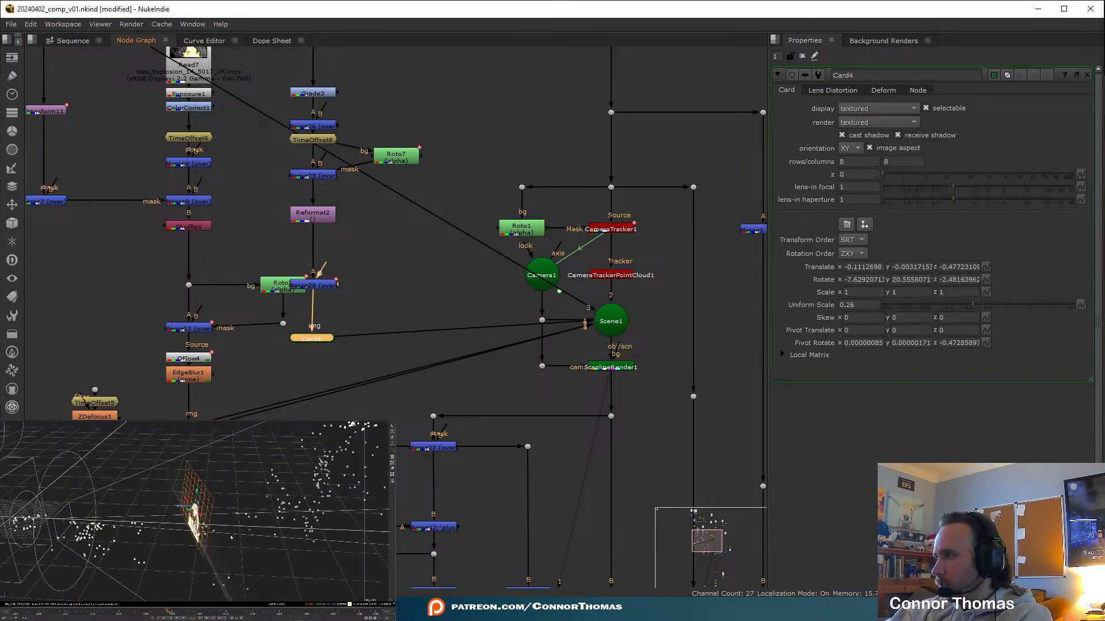
scroll(219, 539, down, 3)
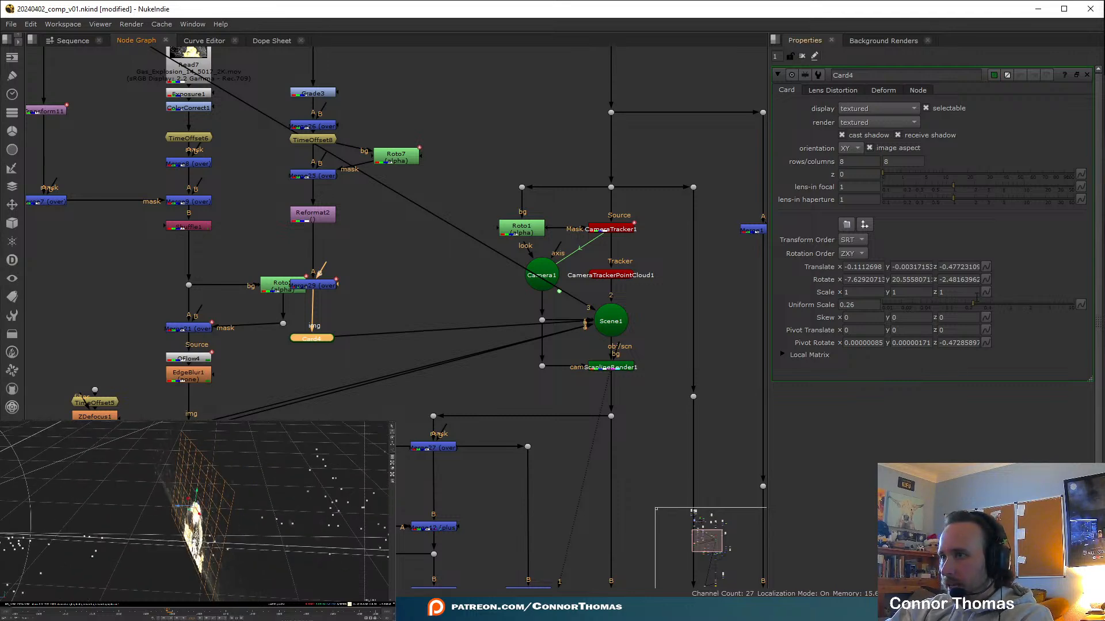
drag(978, 305, 1000, 303)
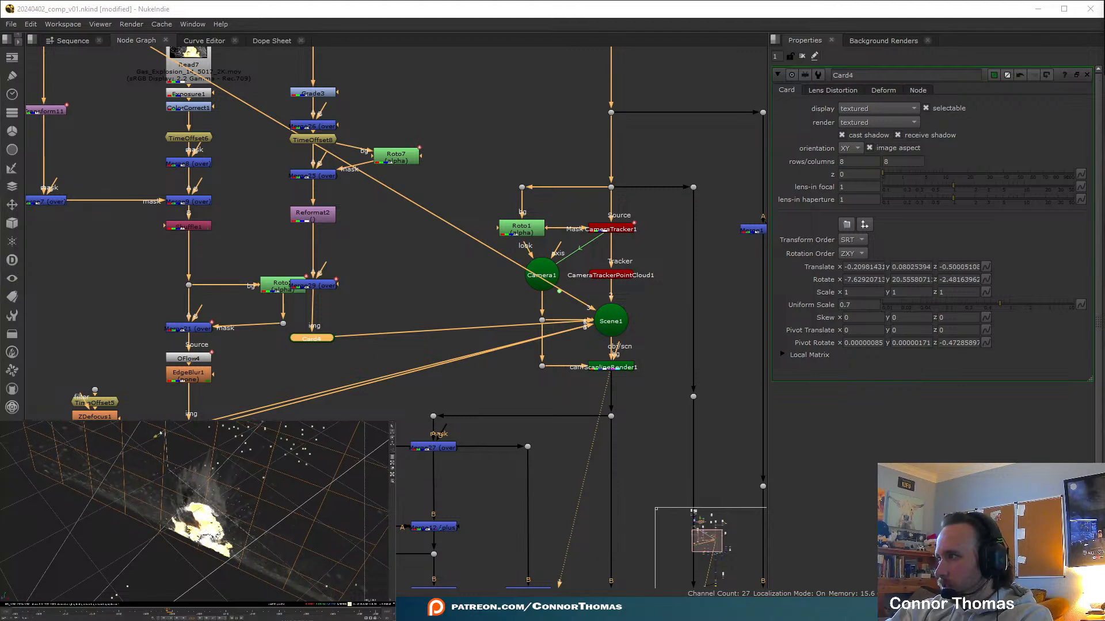
Move Card4 in 3D to about x -0.18, y 0.12, z -0.50, checking the dust's placement behind the fireball in the 2D render
ctrl+drag(161, 437, 232, 435)
ctrl+drag(149, 505, 293, 505)
key(Tab)
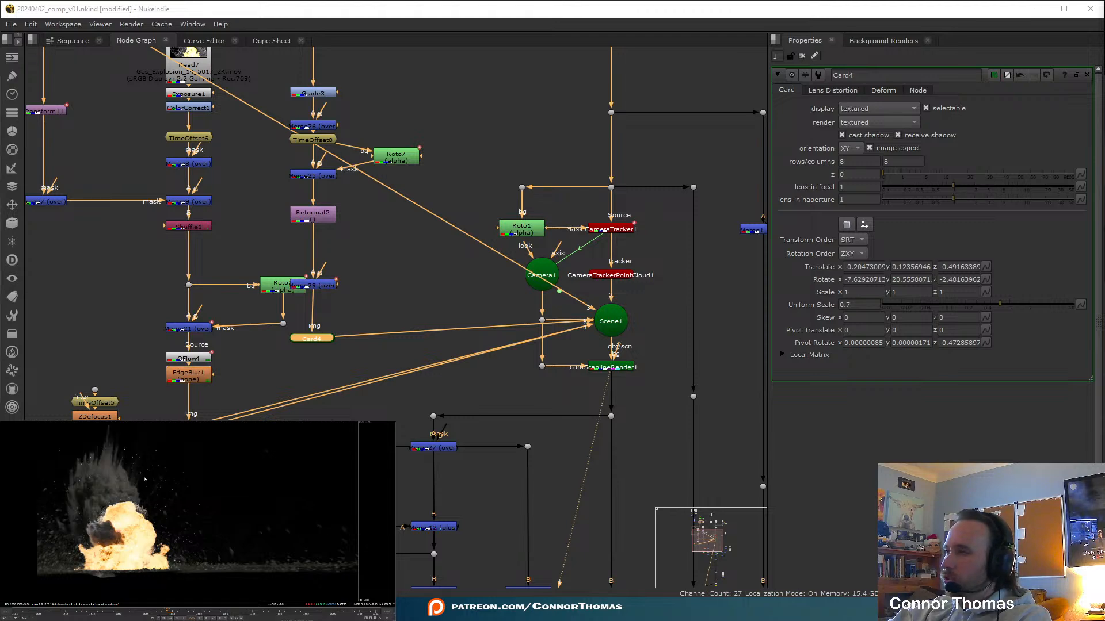
key(Tab)
drag(177, 453, 202, 449)
key(Tab)
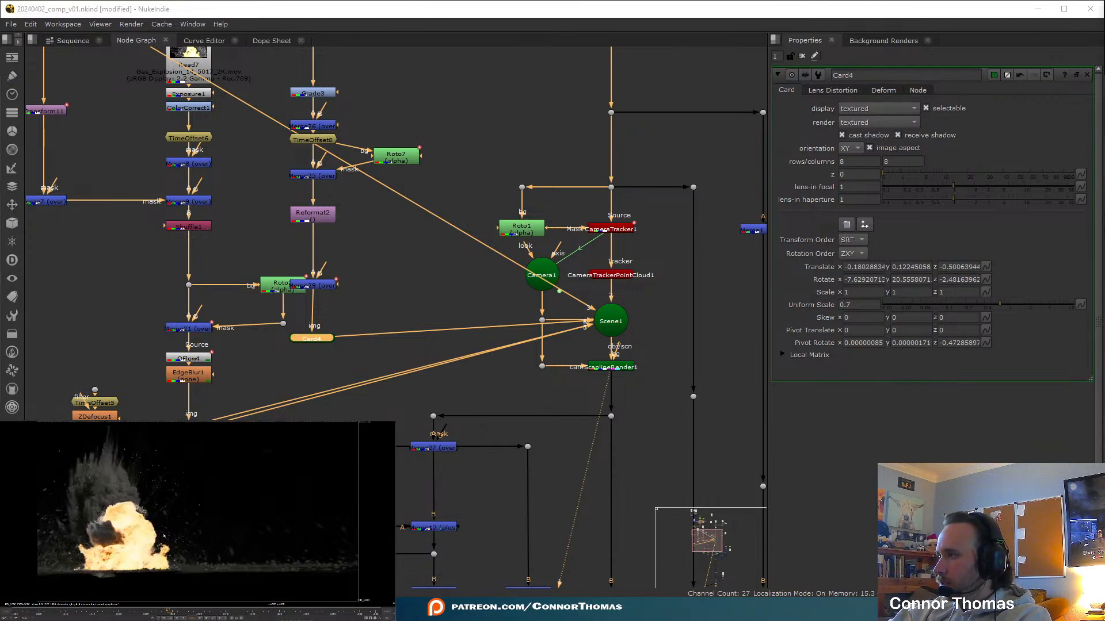
Paste a copy of the gas explosion branch's OFlow node directly below Reformat2 in the dust branch
click(413, 265)
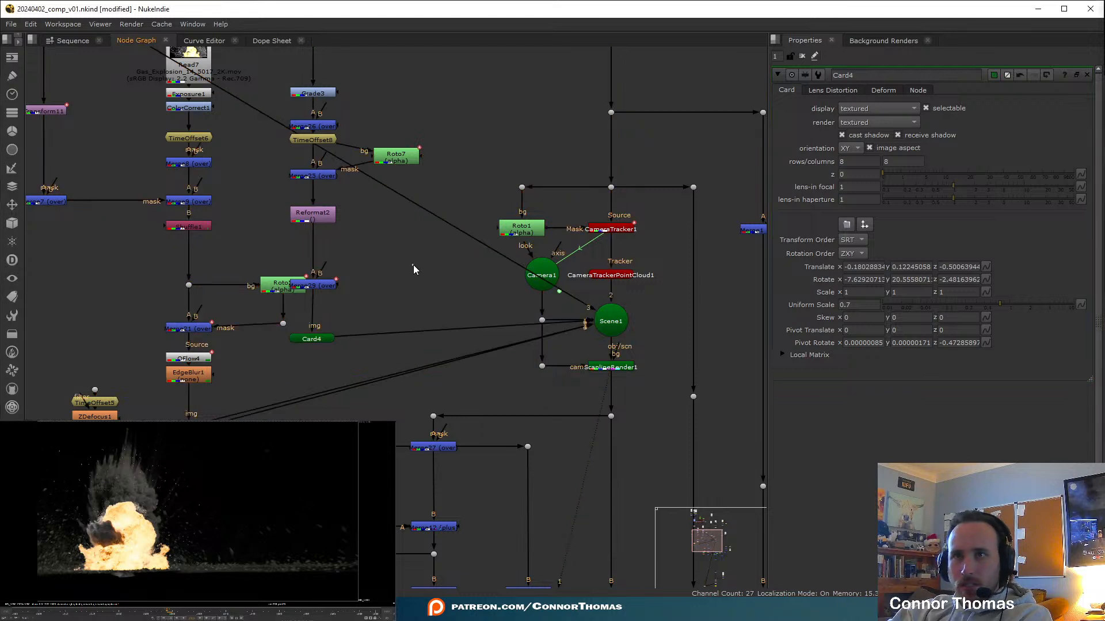
middle_drag(402, 258, 403, 336)
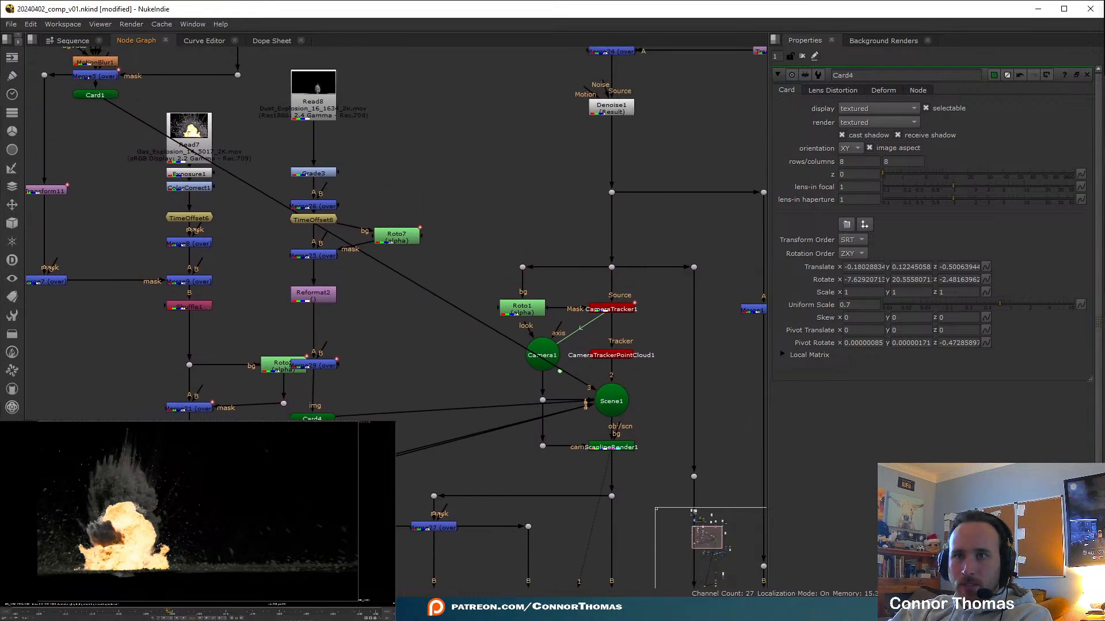
key(ctrl)
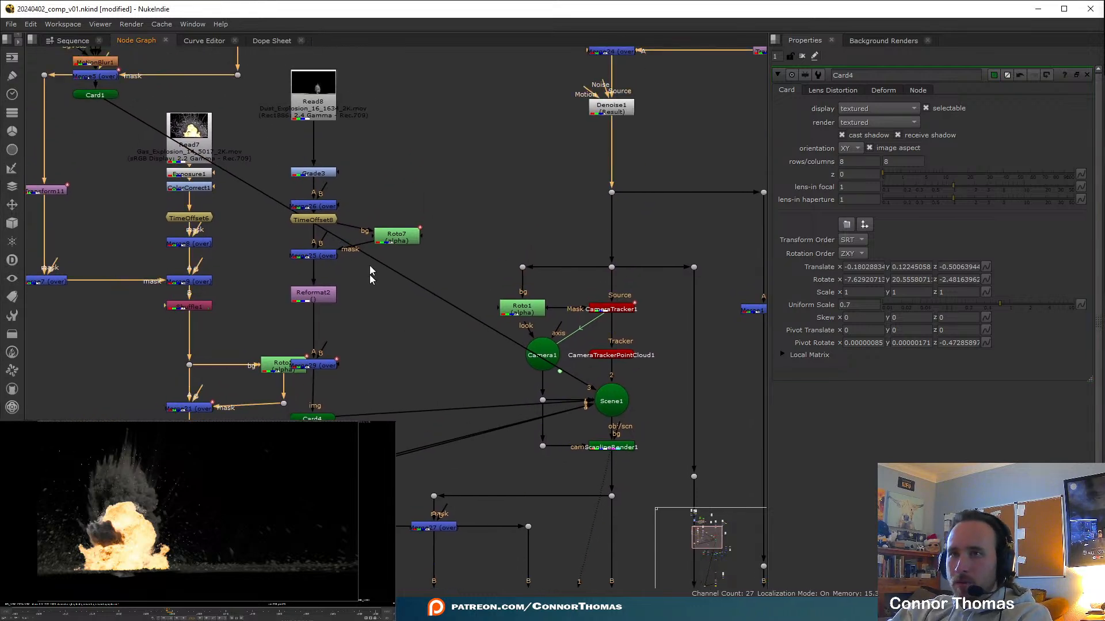
click(323, 302)
key(ctrl+v)
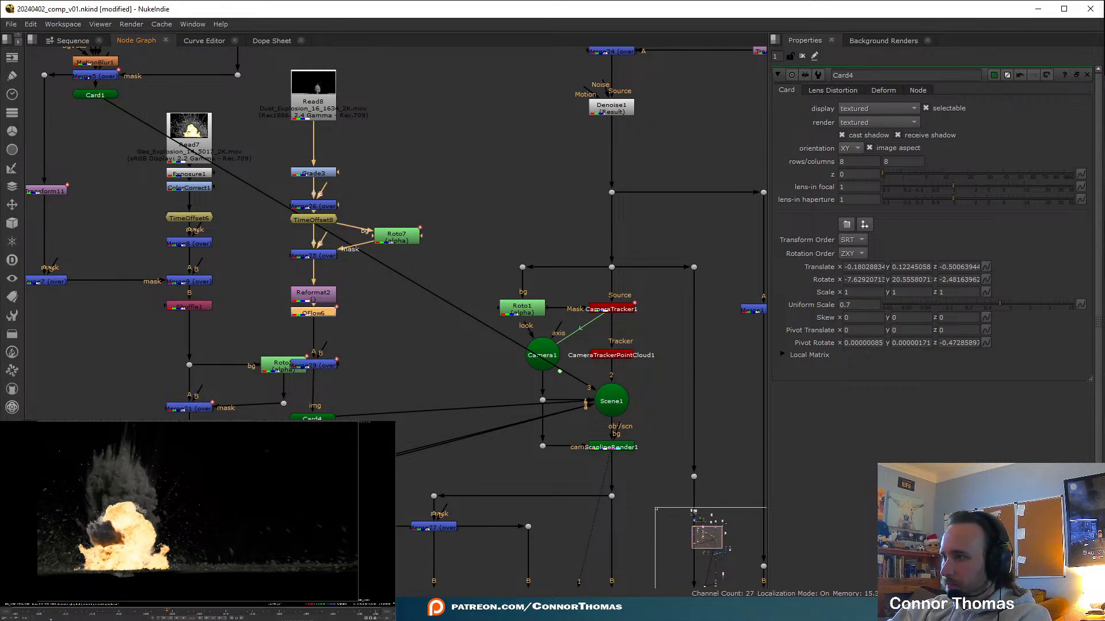
View the final composite and paste a copy of Roto5 beside the dust branch just below OFlow6
middle_drag(610, 510, 534, 248)
middle_drag(578, 484, 521, 314)
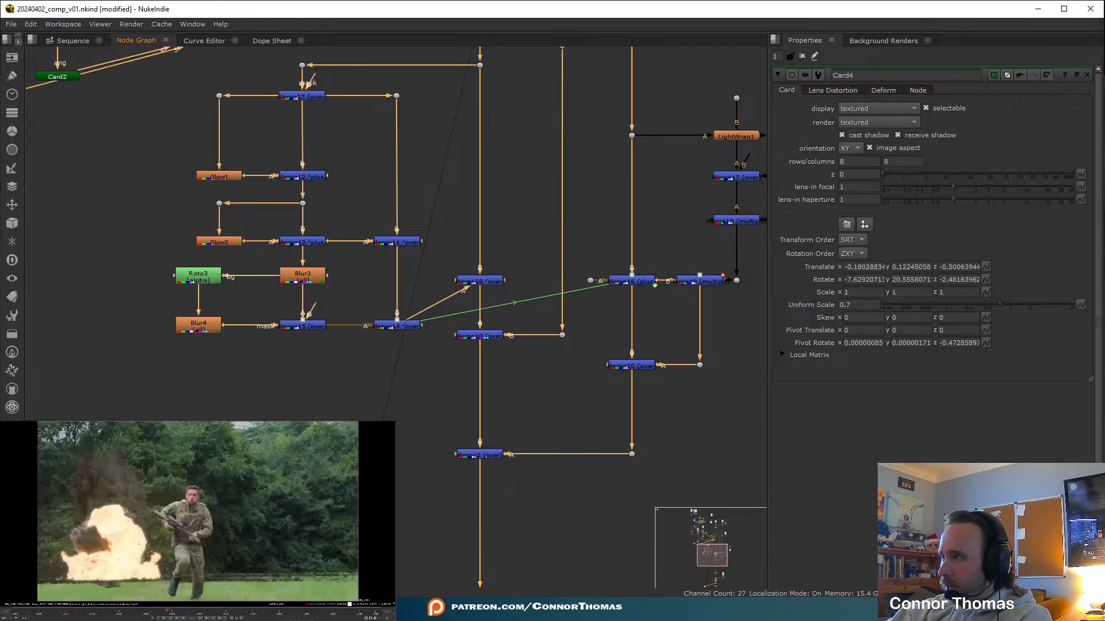
middle_drag(365, 212, 505, 292)
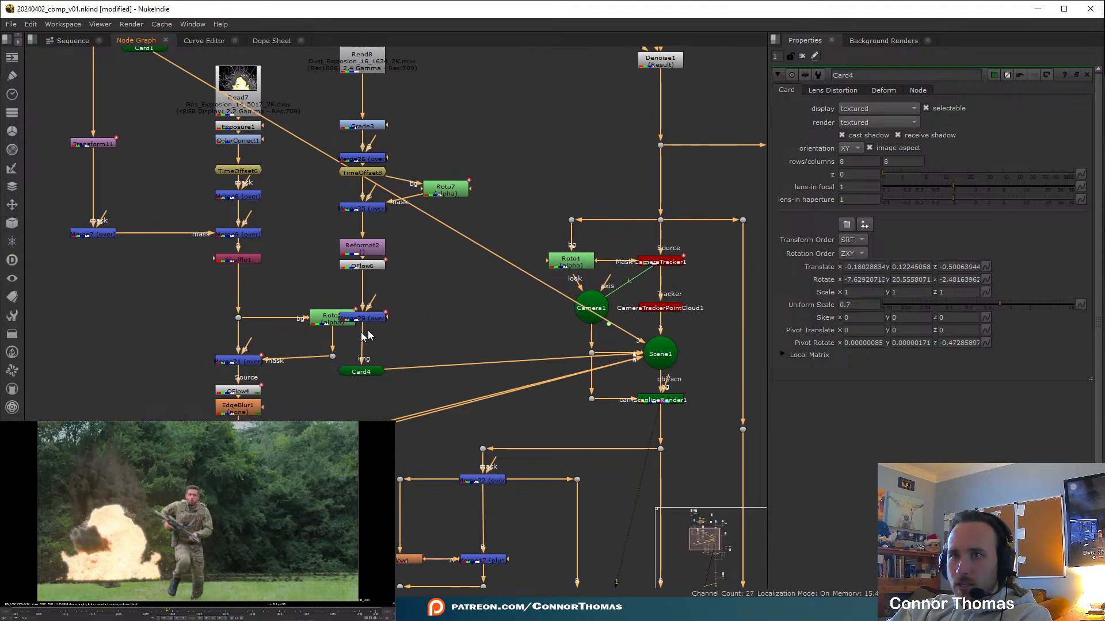
click(314, 326)
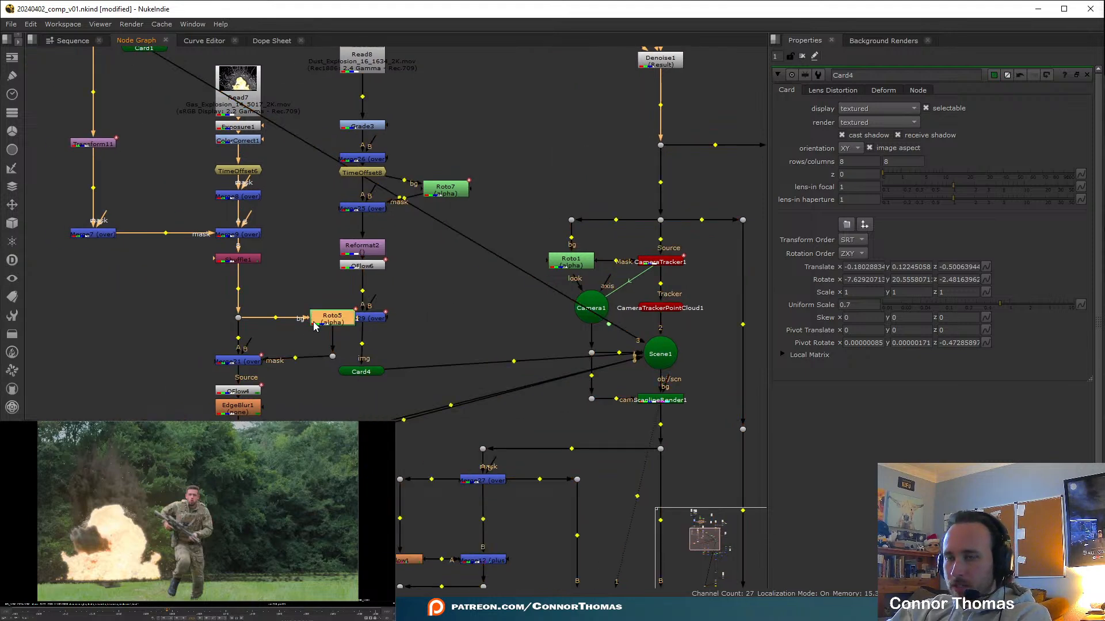
middle_drag(397, 246, 304, 306)
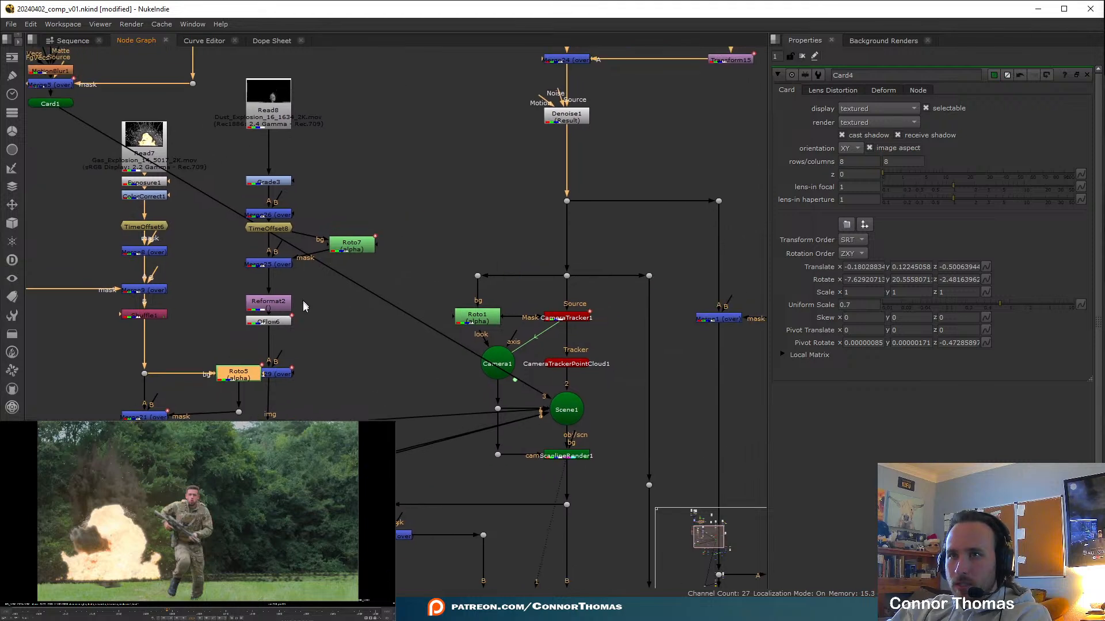
click(325, 343)
key(o)
Move Roto5 and its mask dot closer to the gas explosion branch, keeping Roto5 level with its input dot
drag(238, 373, 206, 366)
drag(239, 412, 204, 416)
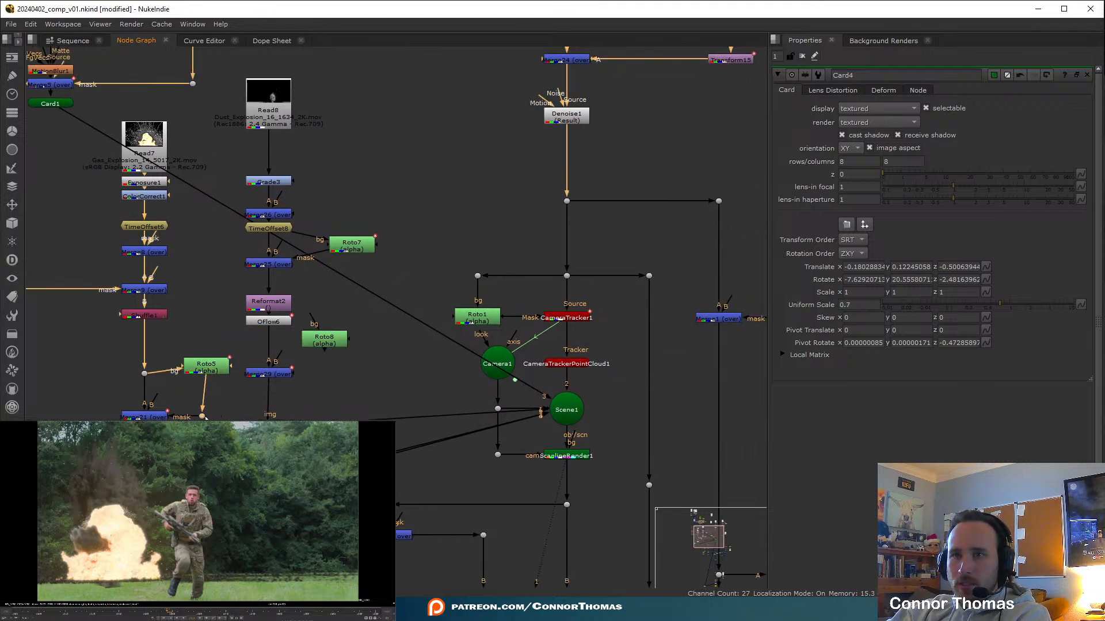
drag(210, 369, 210, 376)
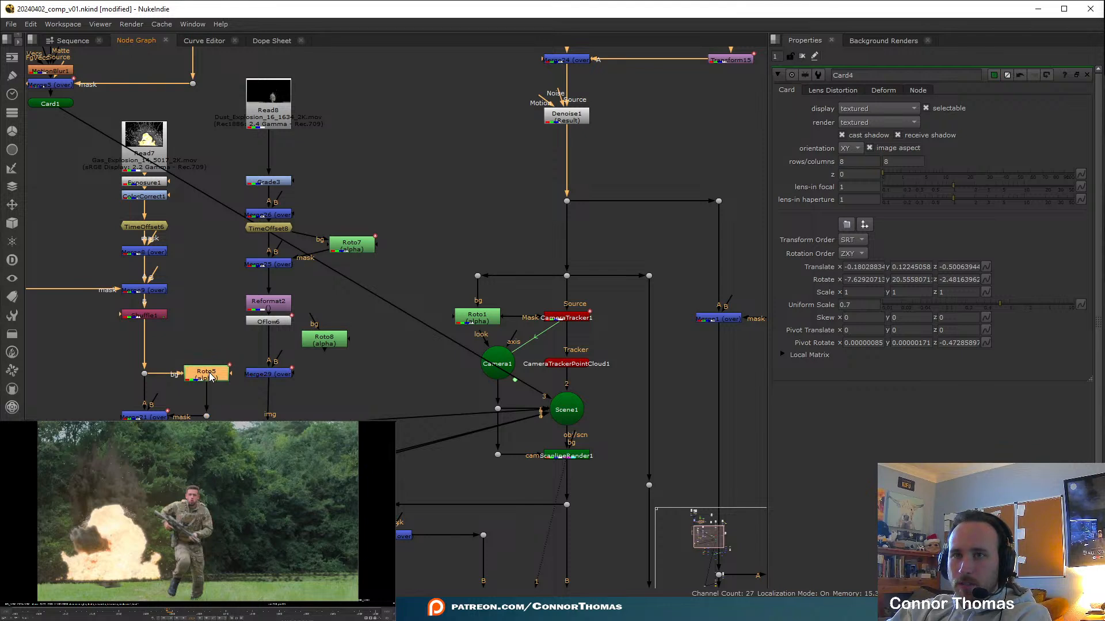
Connect Roto8's bg to OFlow6, use Roto8 as Merge29's mask beside that merge, and open its properties
click(349, 365)
drag(324, 340, 269, 317)
click(308, 374)
drag(295, 375, 347, 373)
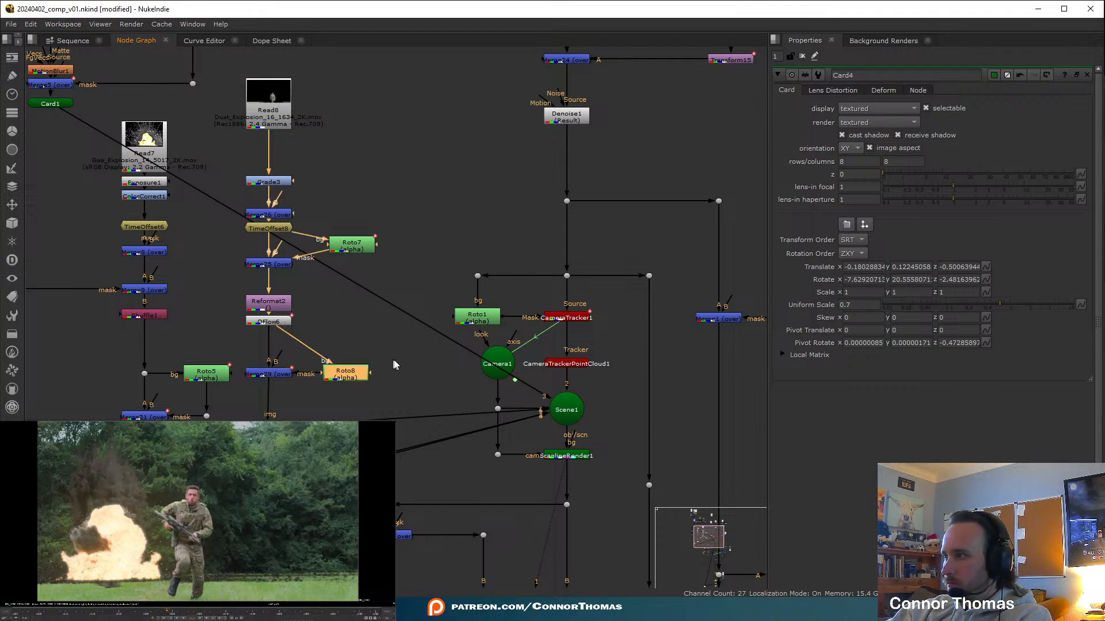
click(332, 394)
click(347, 382)
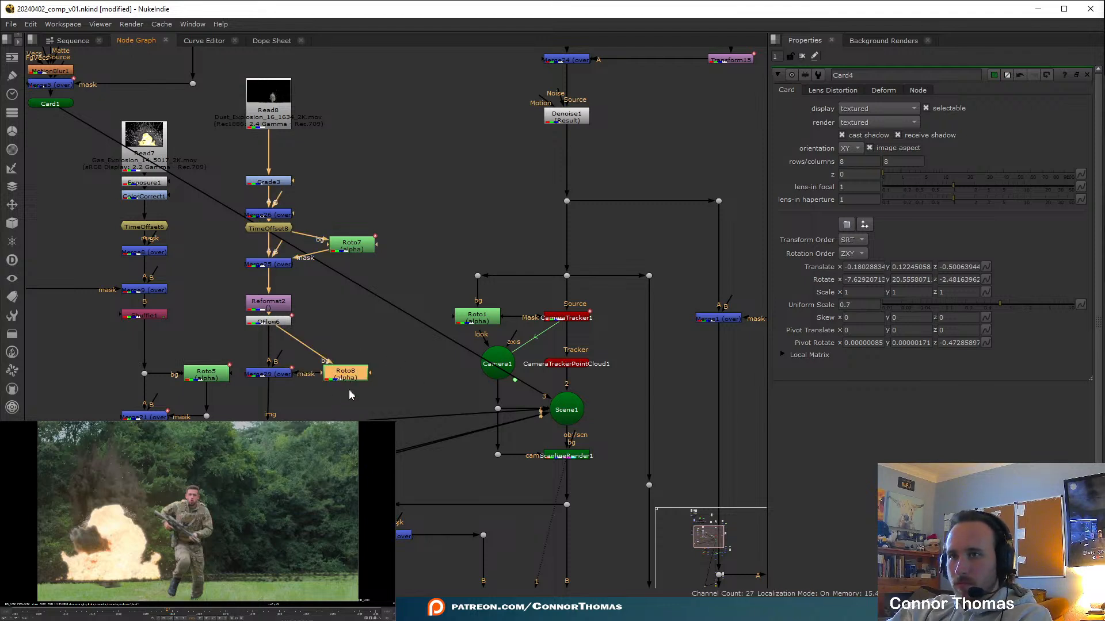
double_click(351, 375)
scroll(129, 544, down, 4)
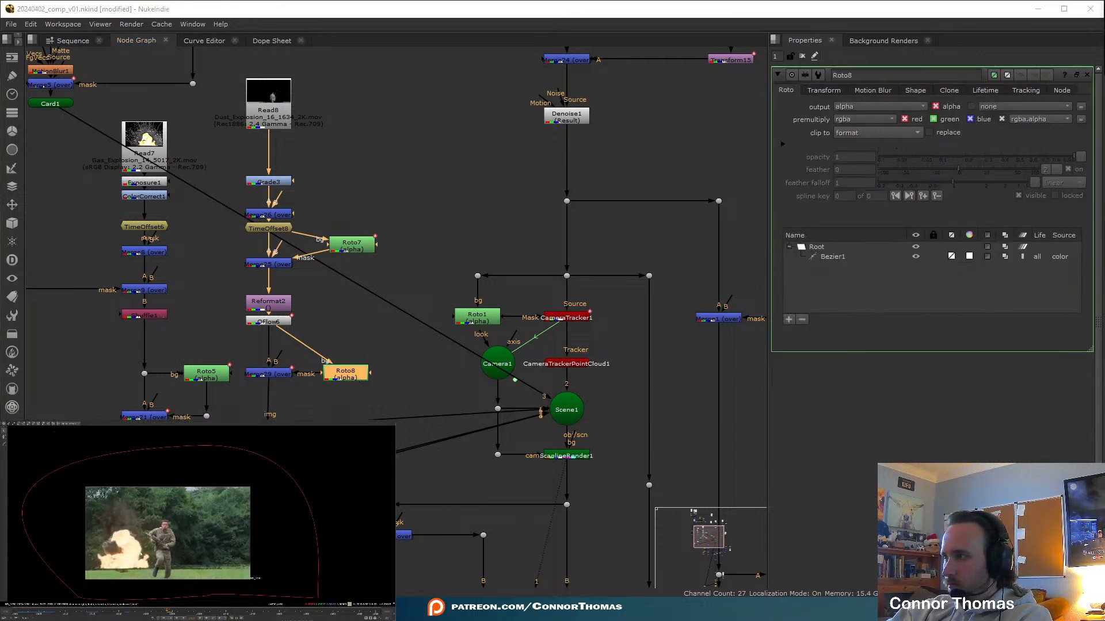
Try to move Roto8's copied bezier shape up so its lower edge follows the ground line
middle_drag(128, 545, 161, 590)
click(158, 573)
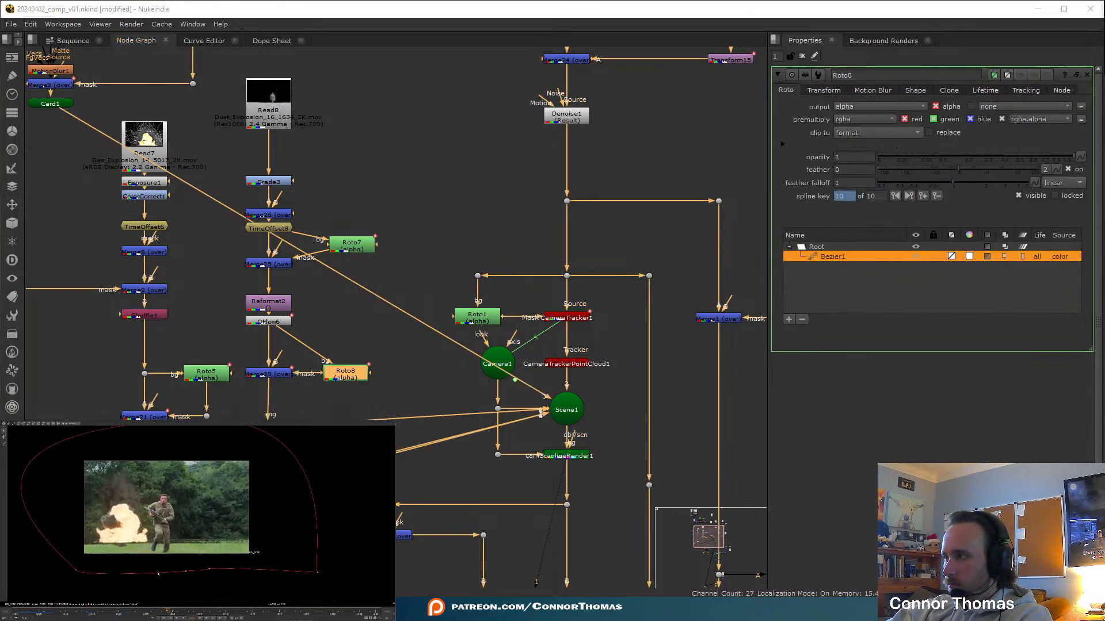
drag(155, 546, 140, 516)
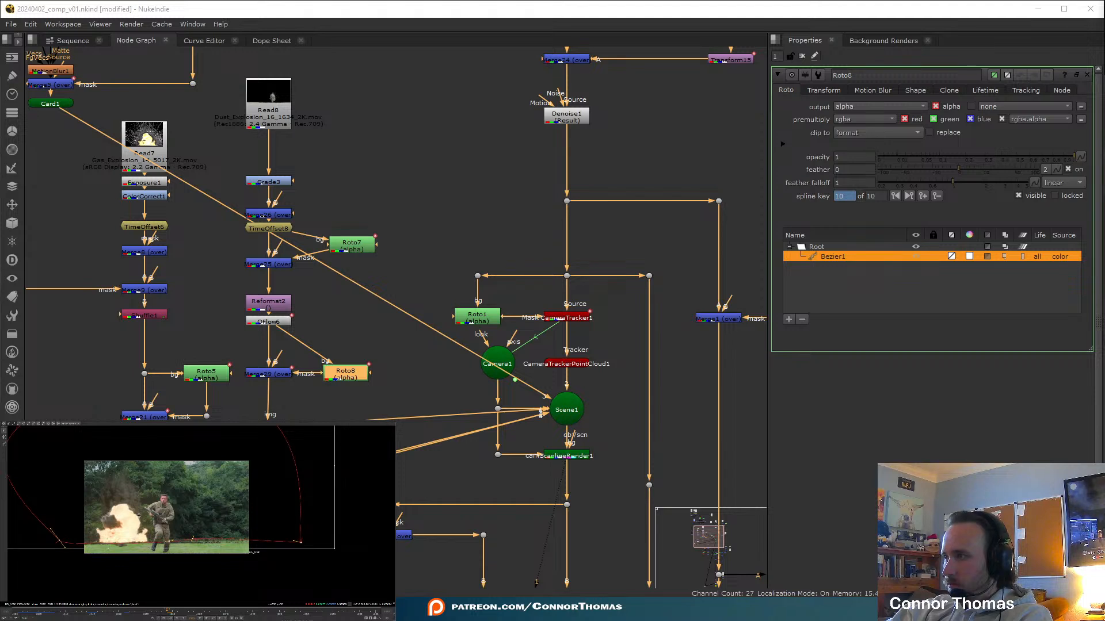
key(ctrl+z)
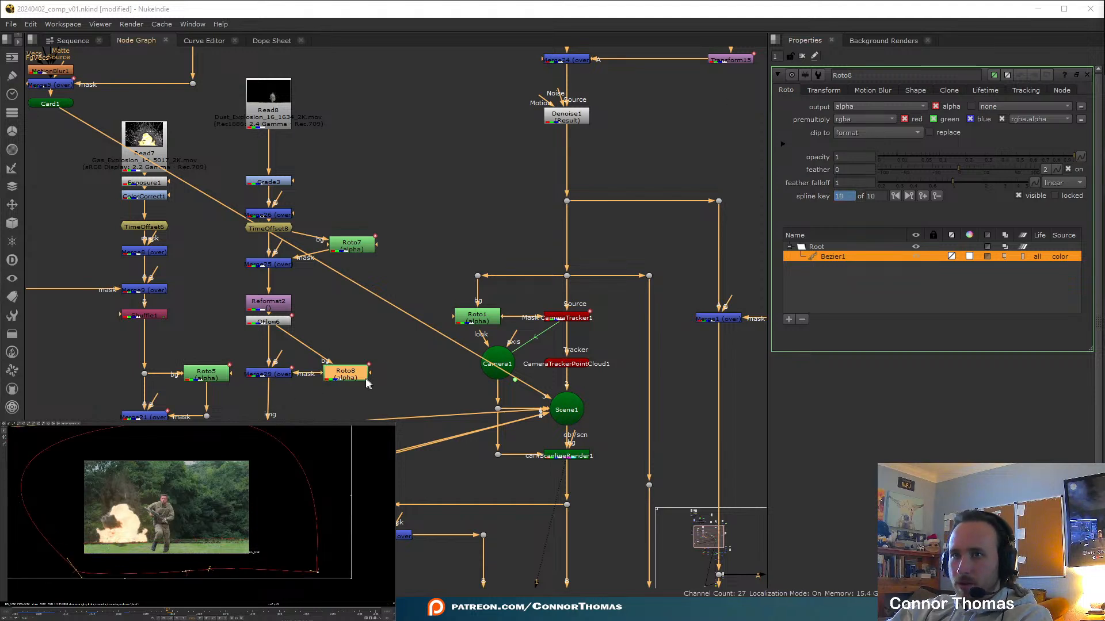
Replace Roto8's copied bezier with a new one around the explosion down to the ground, and close its properties
click(811, 284)
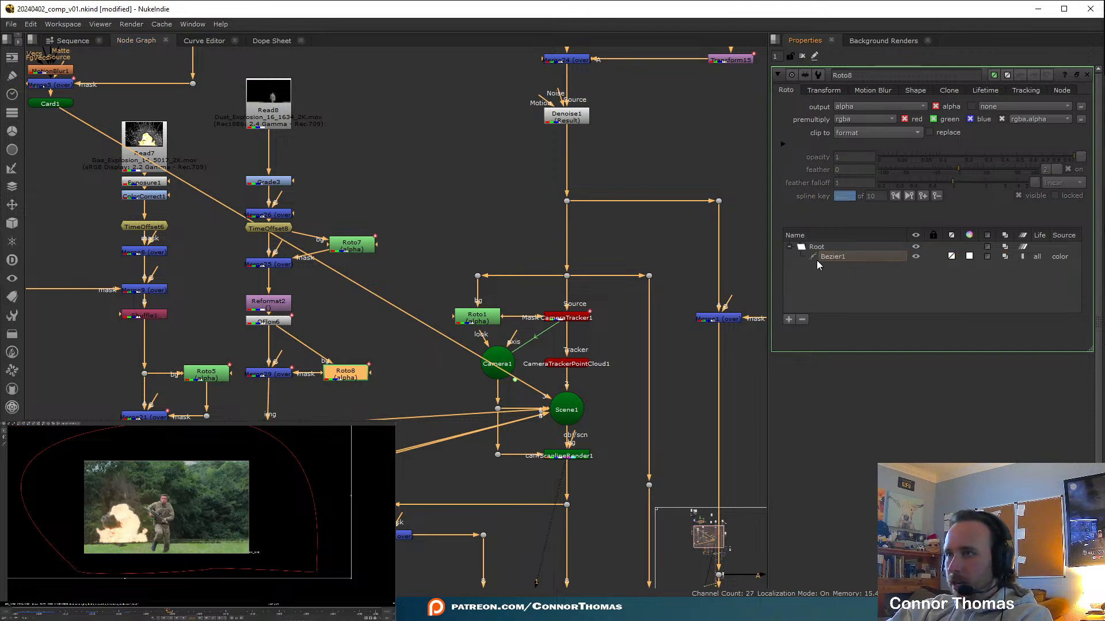
click(818, 259)
key(Delete)
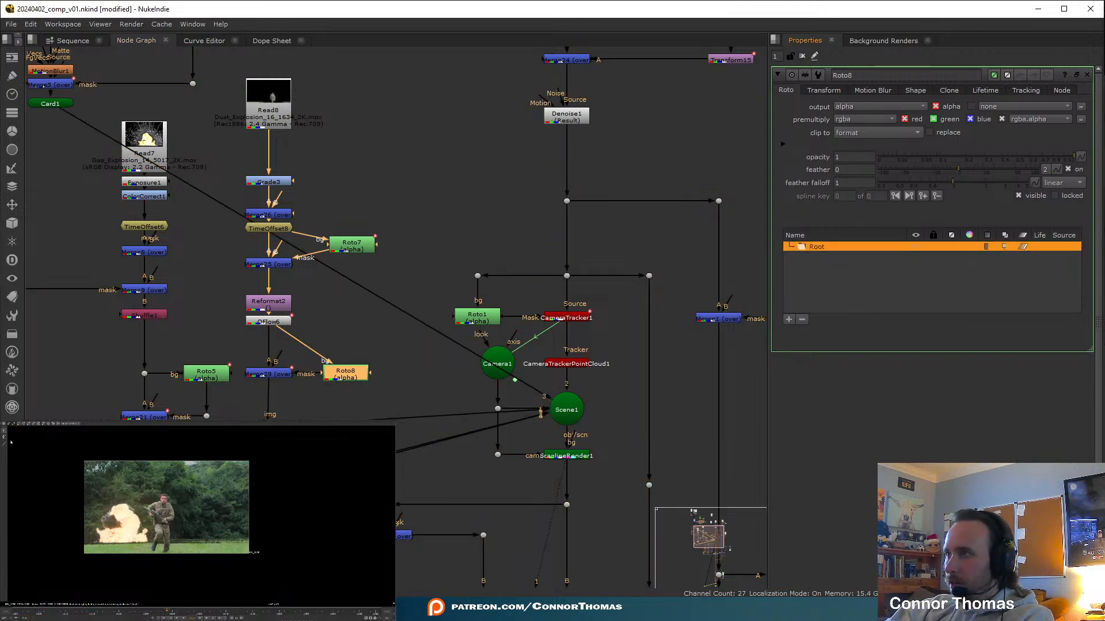
key(ctrl+a)
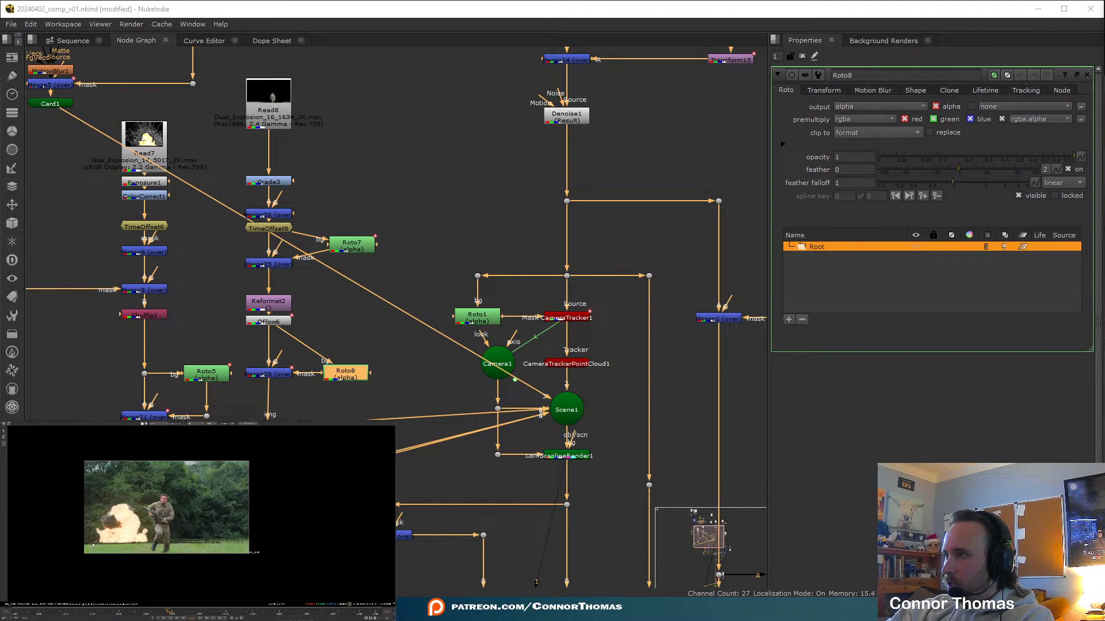
key(ctrl+z)
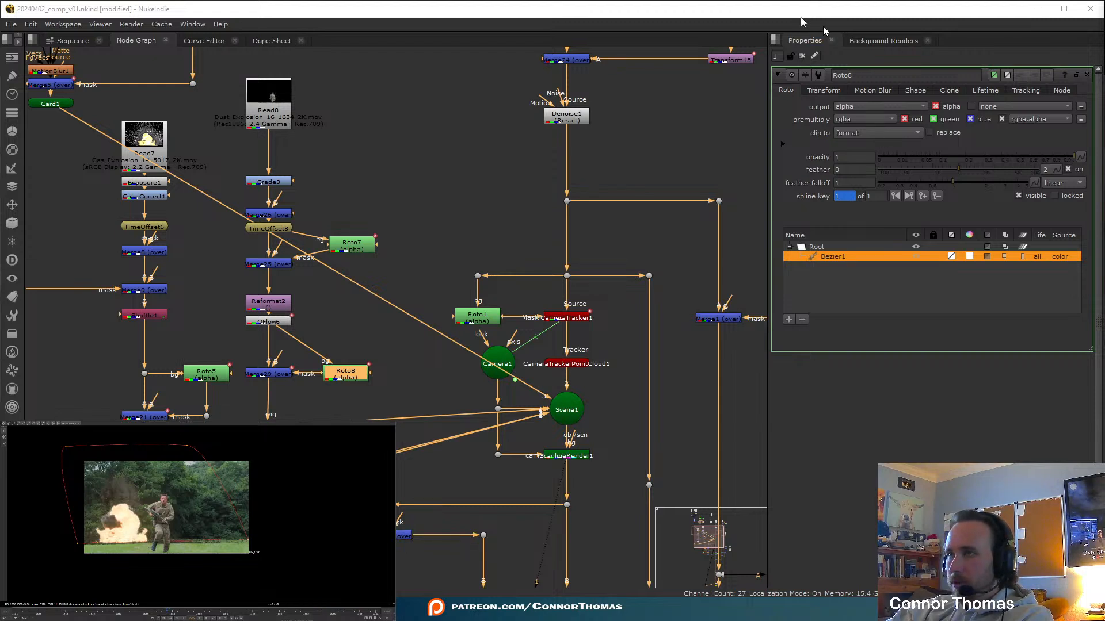
click(802, 56)
key(f)
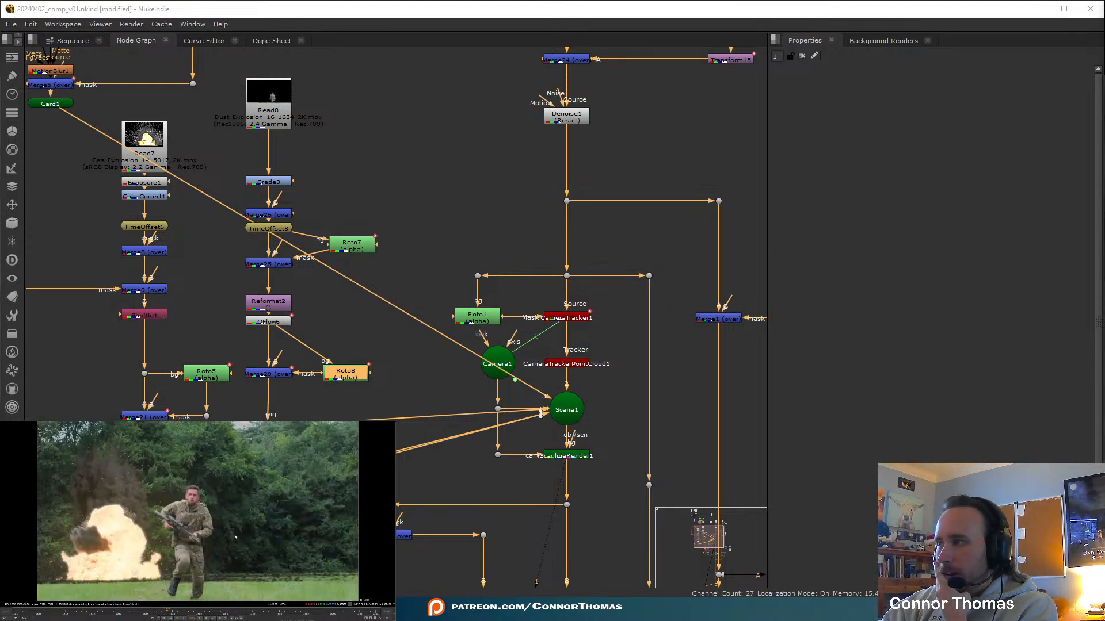
Try deleting Merge9 and wiring Shuffle1's B input to Merge8 and its A input to Merge7
middle_drag(163, 413, 330, 350)
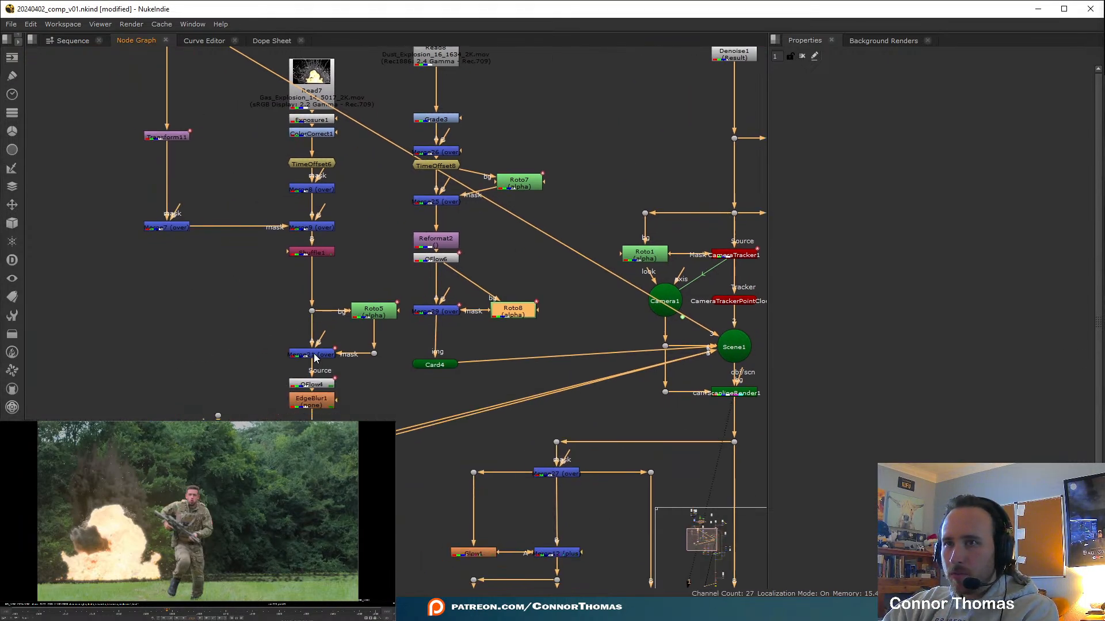
click(314, 354)
key(d)
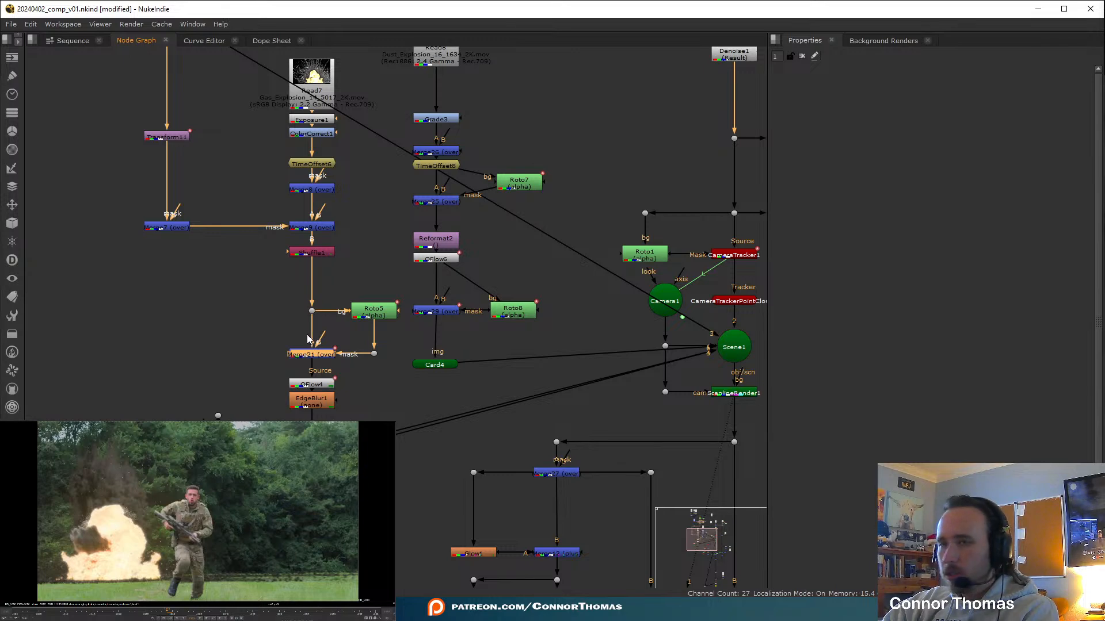
scroll(297, 355, up, 2)
middle_drag(391, 363, 357, 371)
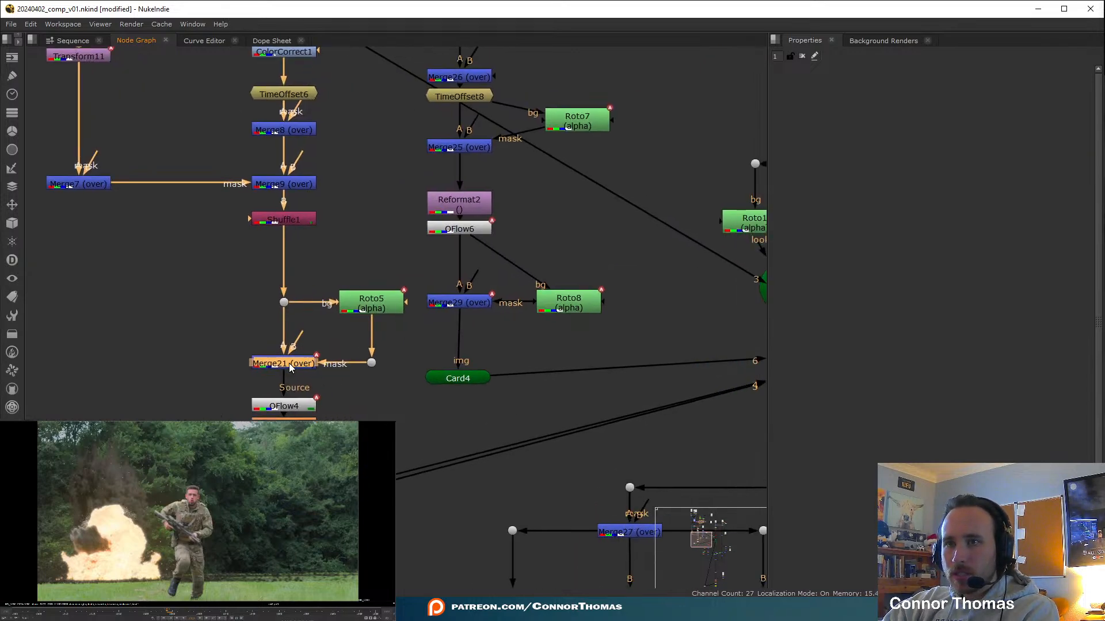
click(280, 182)
key(Delete)
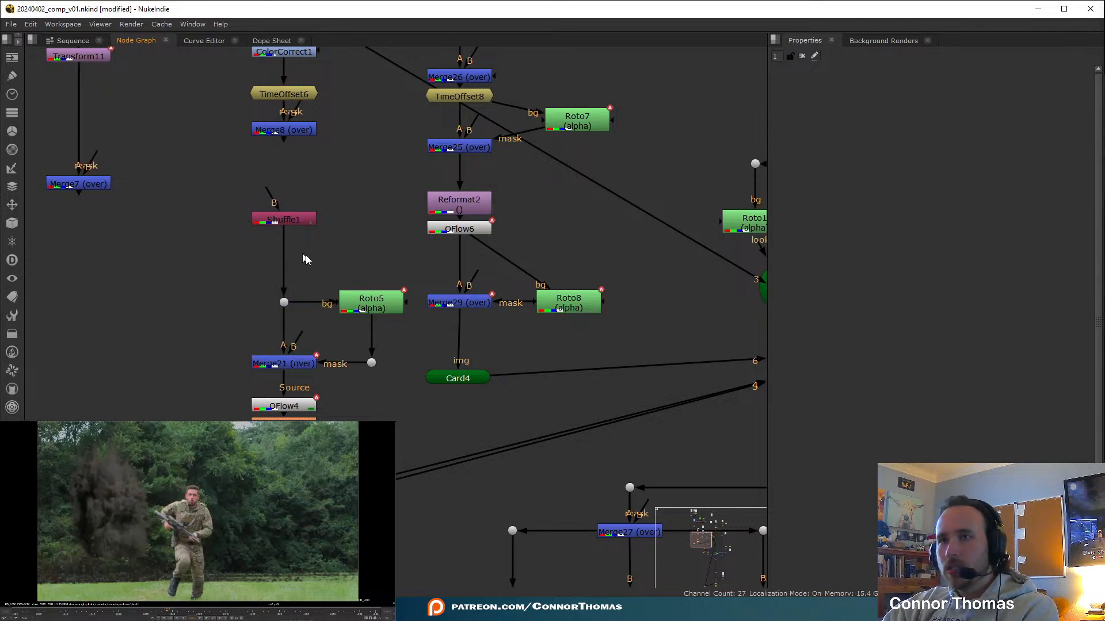
drag(267, 190, 283, 130)
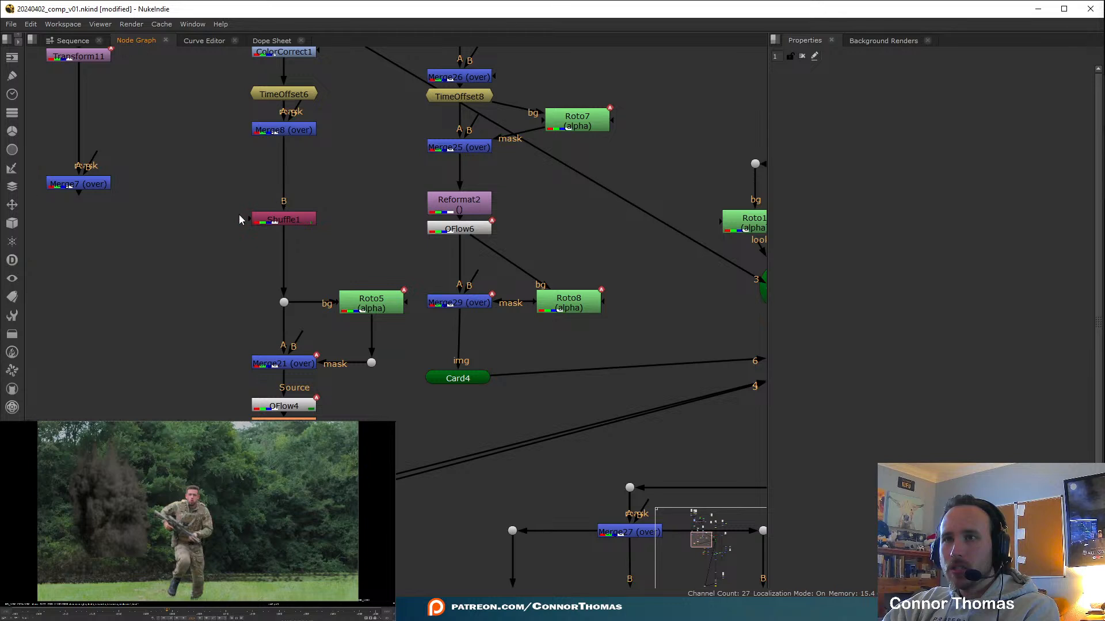
drag(245, 222, 88, 185)
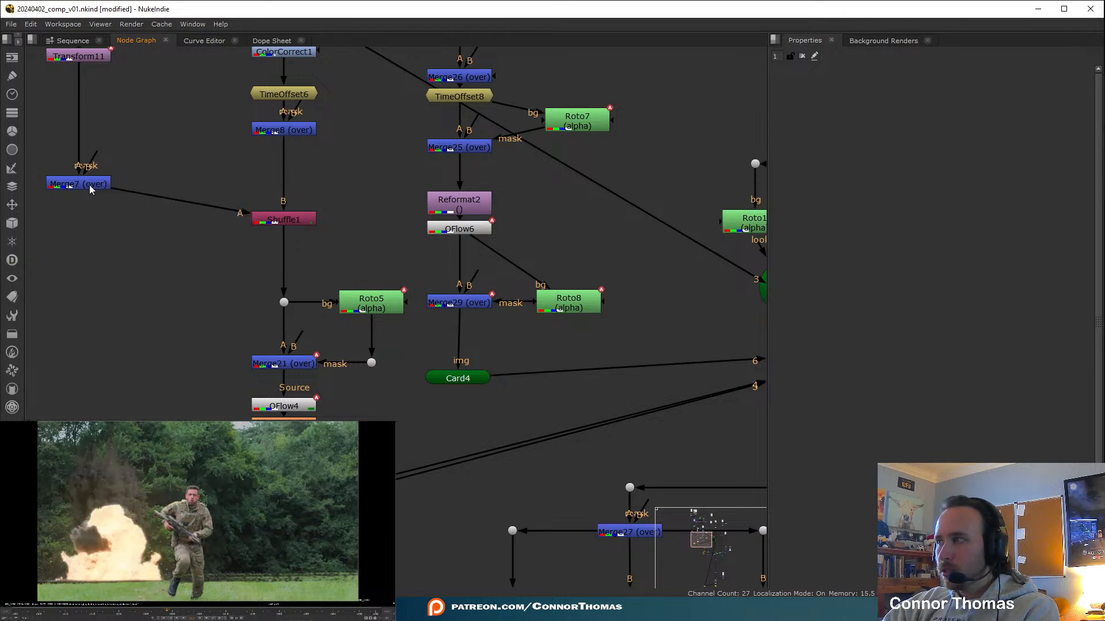
drag(268, 220, 274, 186)
click(344, 171)
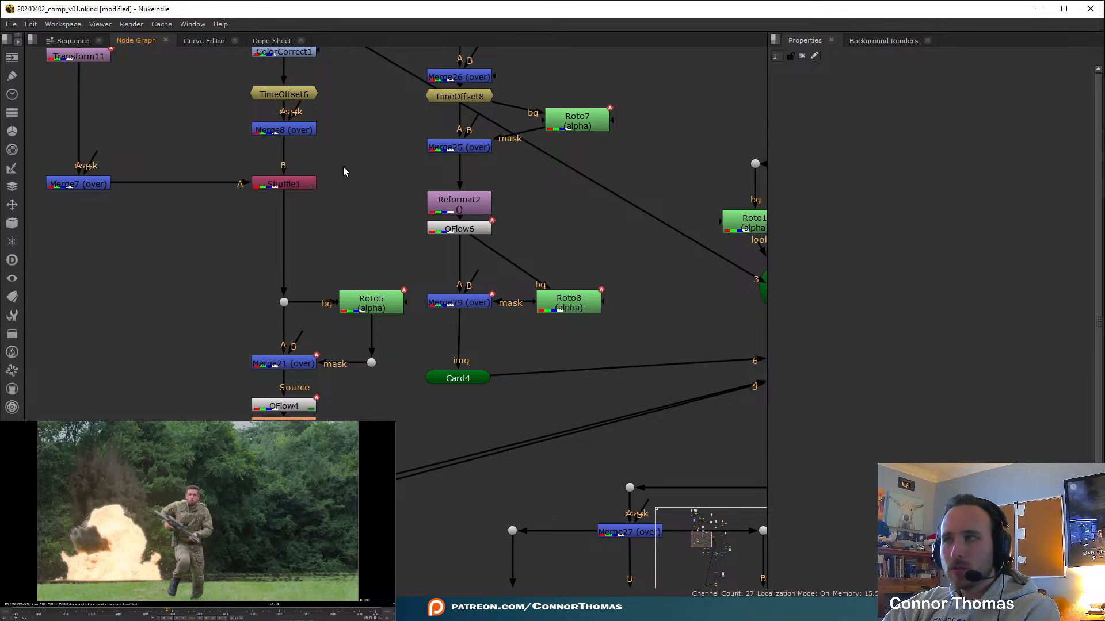
Open Read7's properties, and undo the Shuffle1 rewiring and the deletion of Merge9
middle_drag(337, 162, 354, 303)
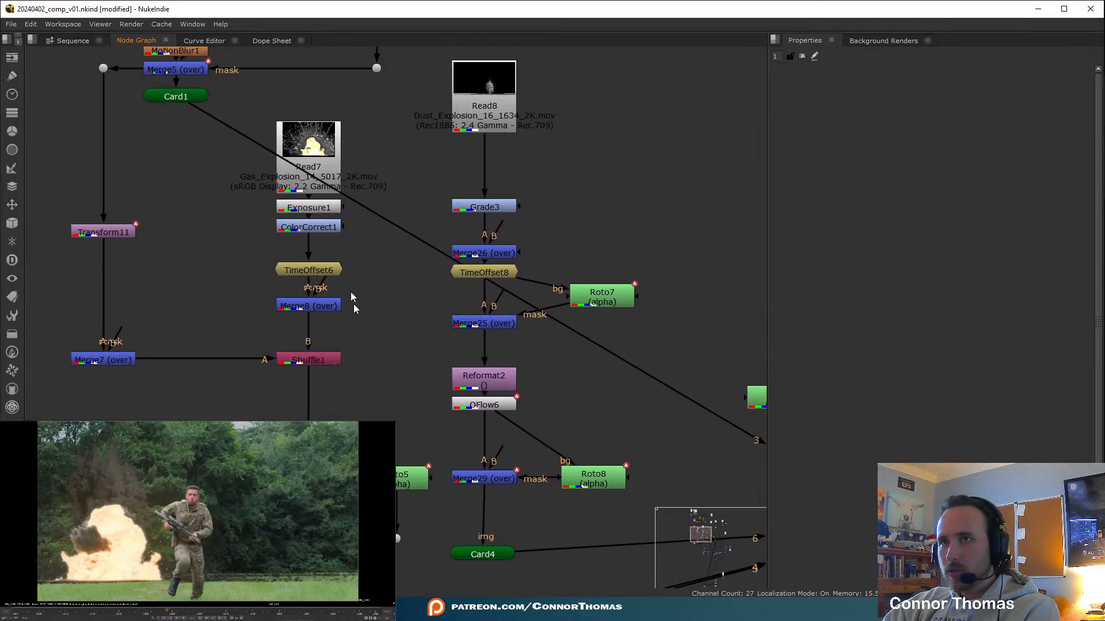
double_click(308, 143)
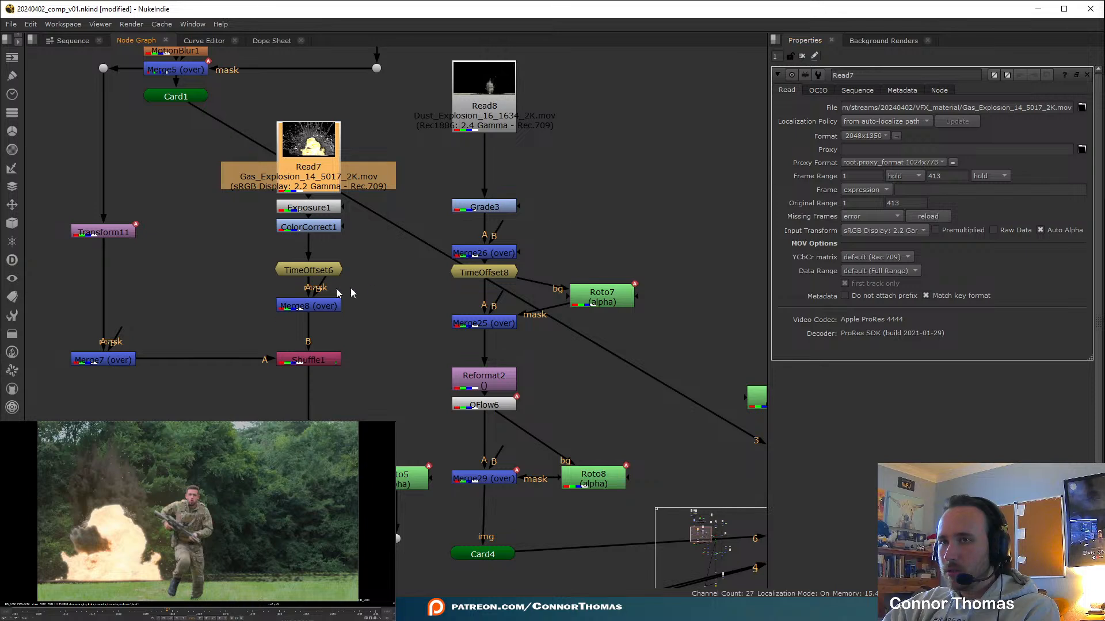
ctrl+click(412, 299)
key(ctrl+z)
key(ctrl+z)
key(ctrl+z)
key(ctrl+z)
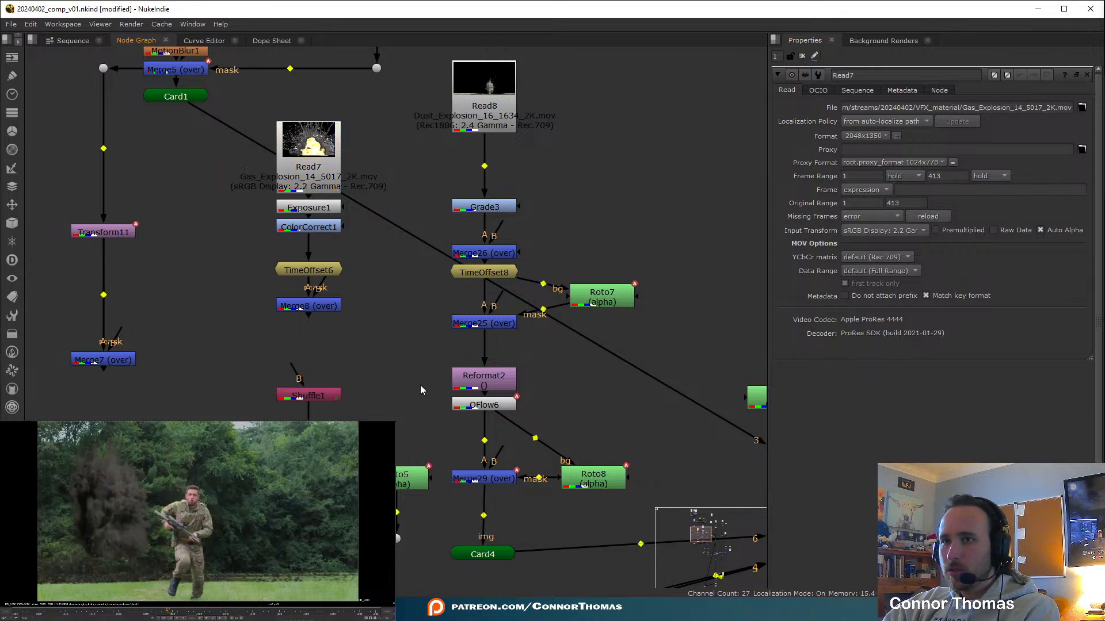
Paste an unconnected copy of Reformat2 into the empty area below Merge7
middle_drag(394, 340, 461, 354)
middle_drag(549, 399, 603, 313)
click(603, 318)
key(ctrl+c)
key(ctrl+v)
click(304, 338)
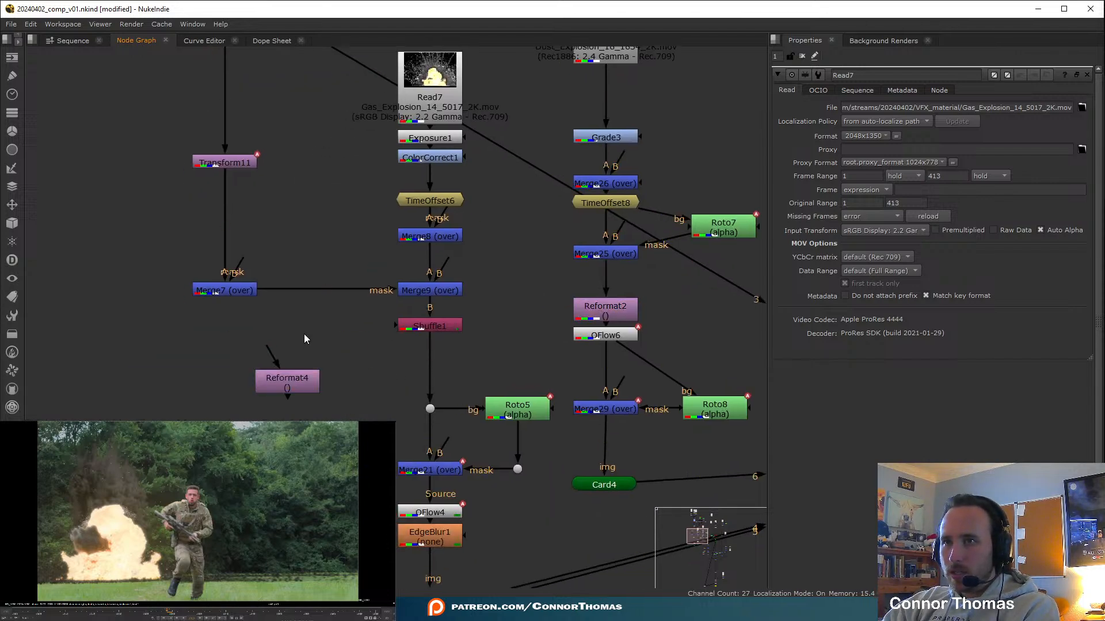
Add a Transform above Reformat4, connect its input to the dust clip Read8, and set its scale to 3
key(t)
drag(305, 337, 355, 338)
drag(289, 355, 575, 75)
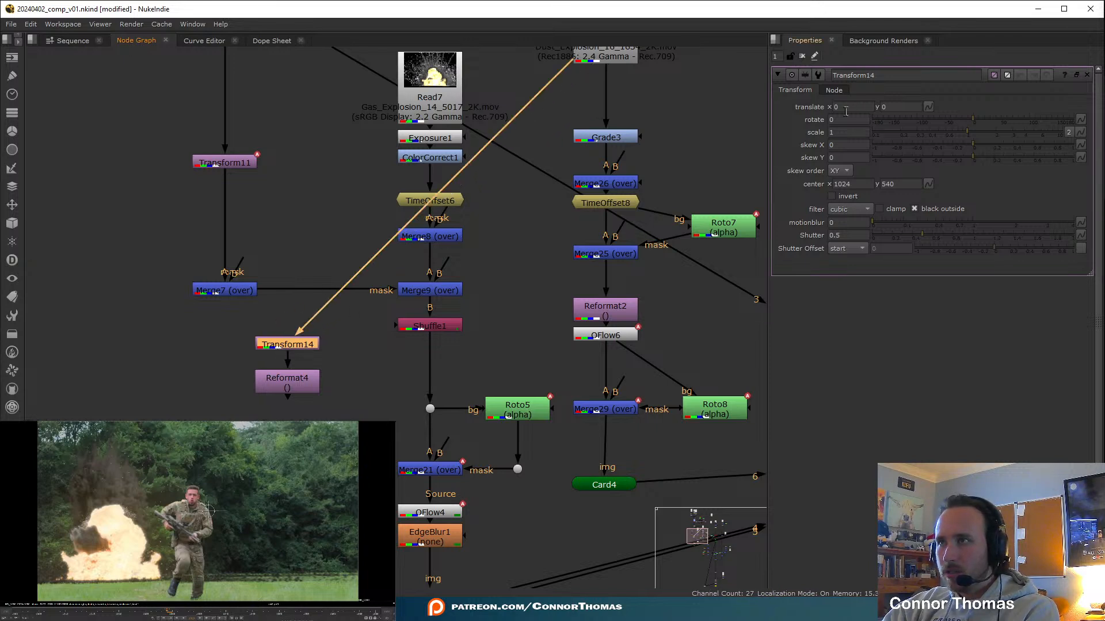
double_click(838, 133)
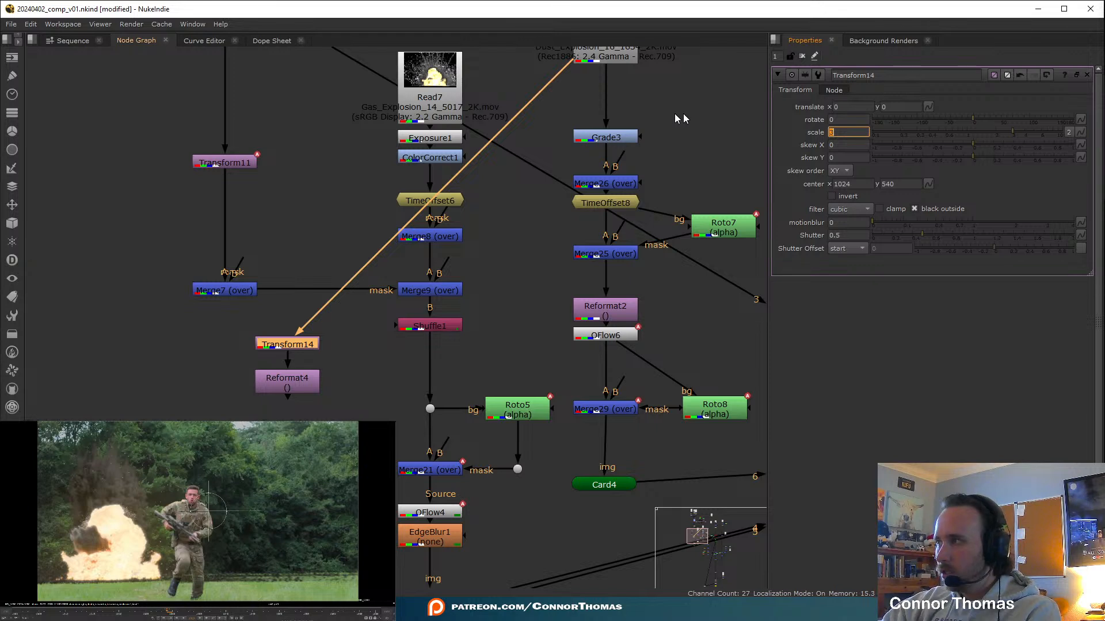
click(348, 395)
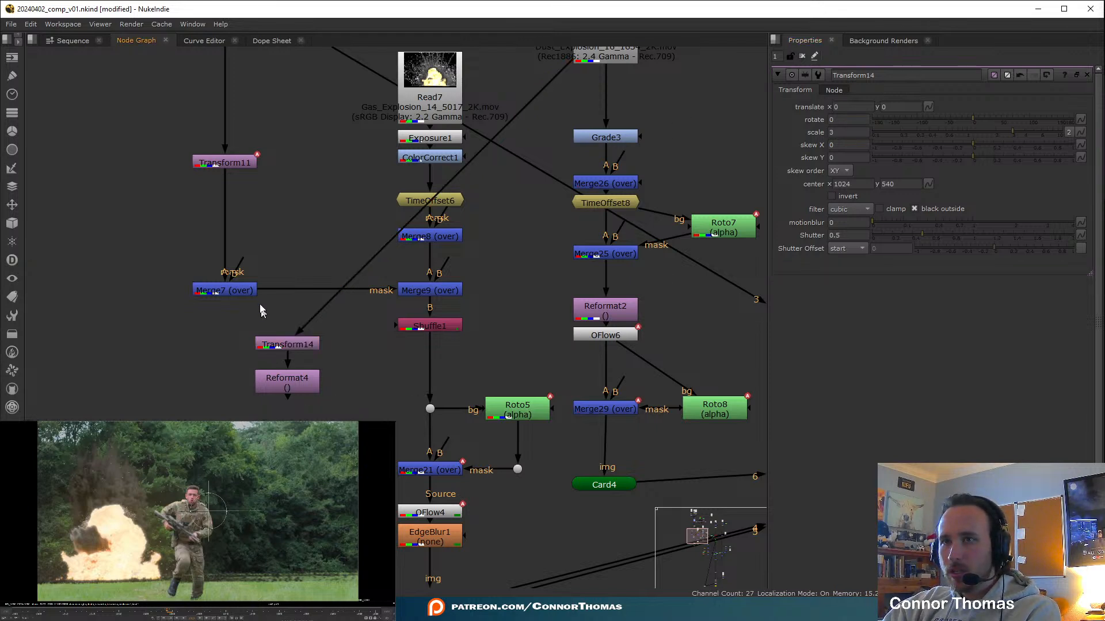
Connect Merge9's B input to Reformat4, placing Transform14 and Reformat4 between the gas and dust branches, and view Merge9
drag(424, 287, 302, 386)
drag(230, 411, 548, 242)
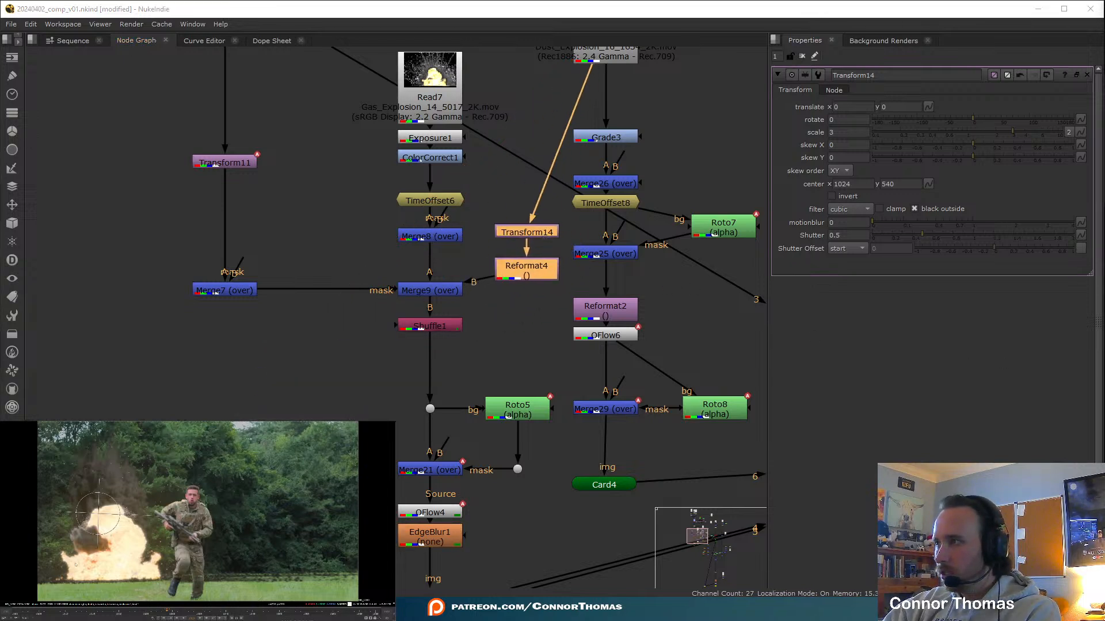
click(419, 301)
key(1)
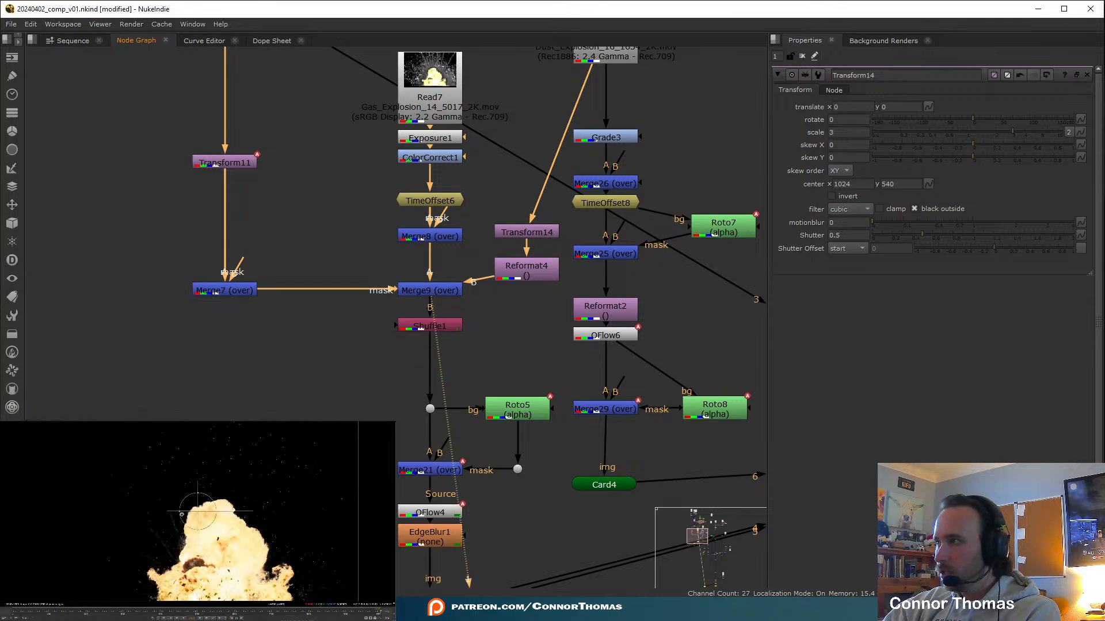
Raise the dust image with Transform14 to a vertical translation of 985, keeping the horizontal translation at 0
drag(213, 520, 352, 452)
alt+middle_drag(352, 452, 190, 520)
drag(190, 520, 144, 503)
Paste a copy of TimeOffset8 above Transform14 and connect its input to Grade3
middle_drag(517, 203, 465, 279)
click(566, 267)
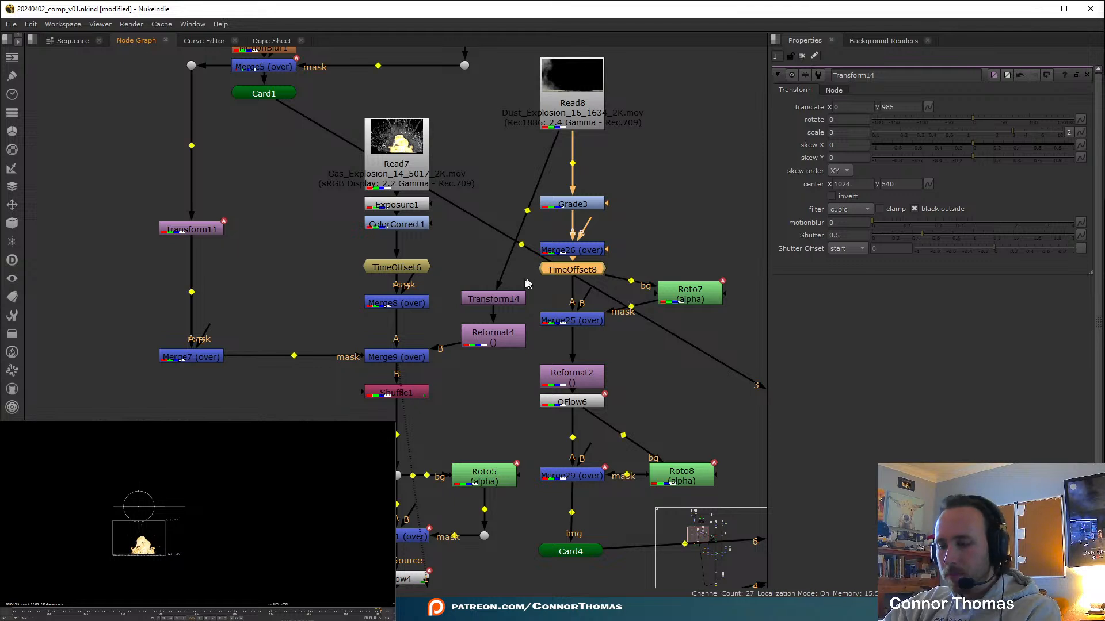
key(ctrl+c)
key(ctrl+v)
mouse_move(491, 268)
mouse_down()
mouse_move(520, 269)
mouse_move(508, 272)
mouse_up()
drag(549, 138, 554, 209)
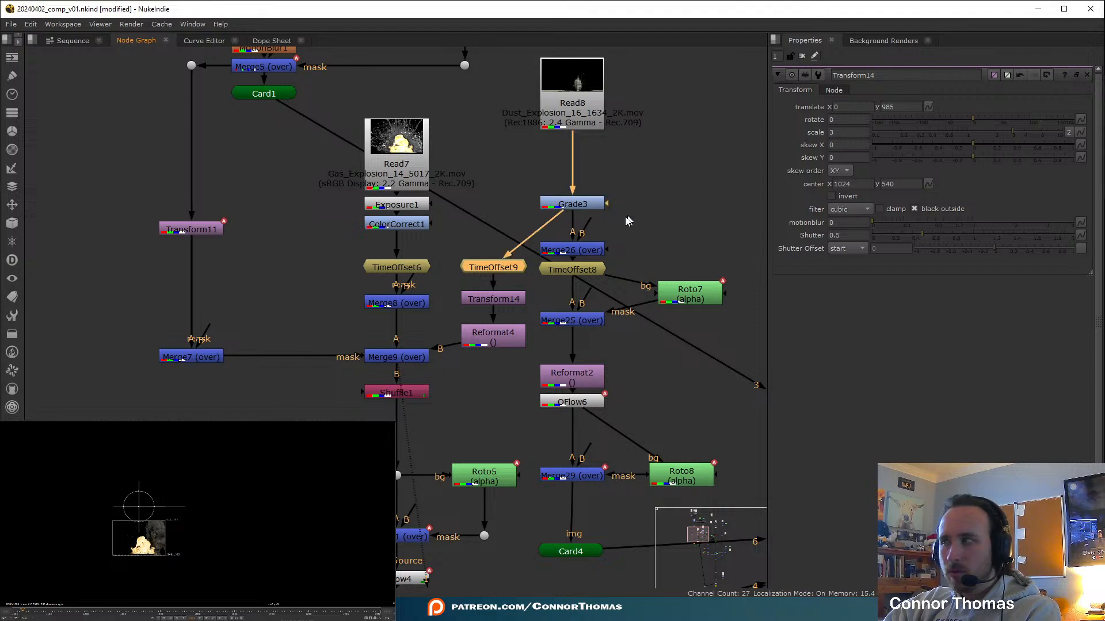
Shift the dust layer to a horizontal translation of -415 with Transform14 and view the full composite from Merge27
drag(138, 506, 124, 506)
scroll(139, 523, up, 3)
click(410, 358)
middle_drag(555, 567, 477, 374)
scroll(477, 374, down, 1)
click(581, 395)
key(2)
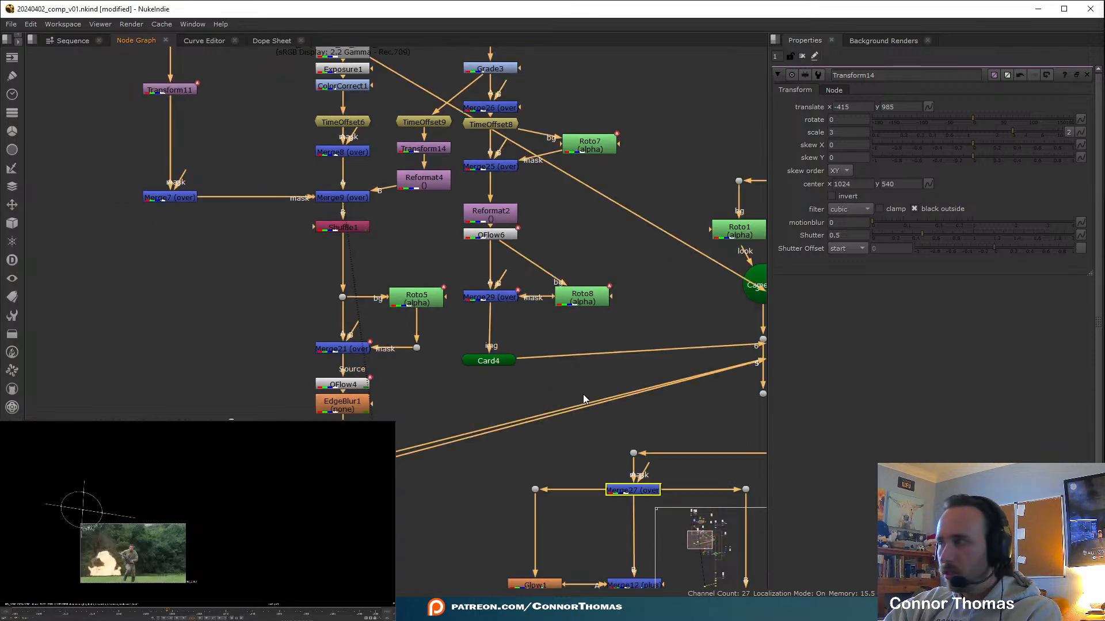
middle_drag(100, 566, 124, 538)
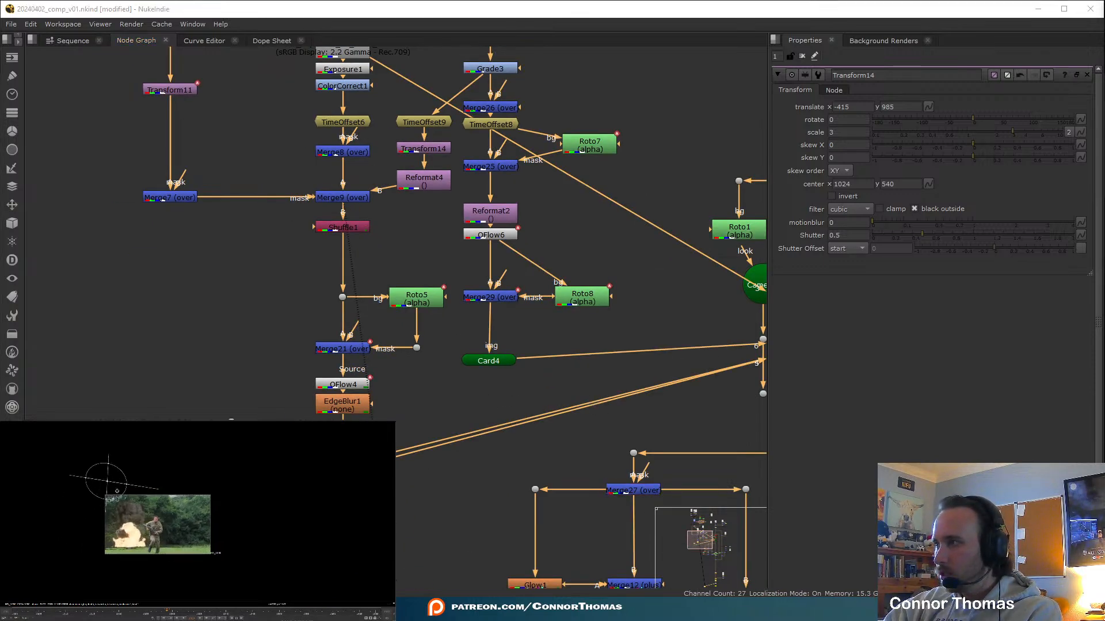
Set Transform14's scale to 2 and reposition the dust layer to a translation of x -238, y 722
click(847, 132)
text(2)
key(Return)
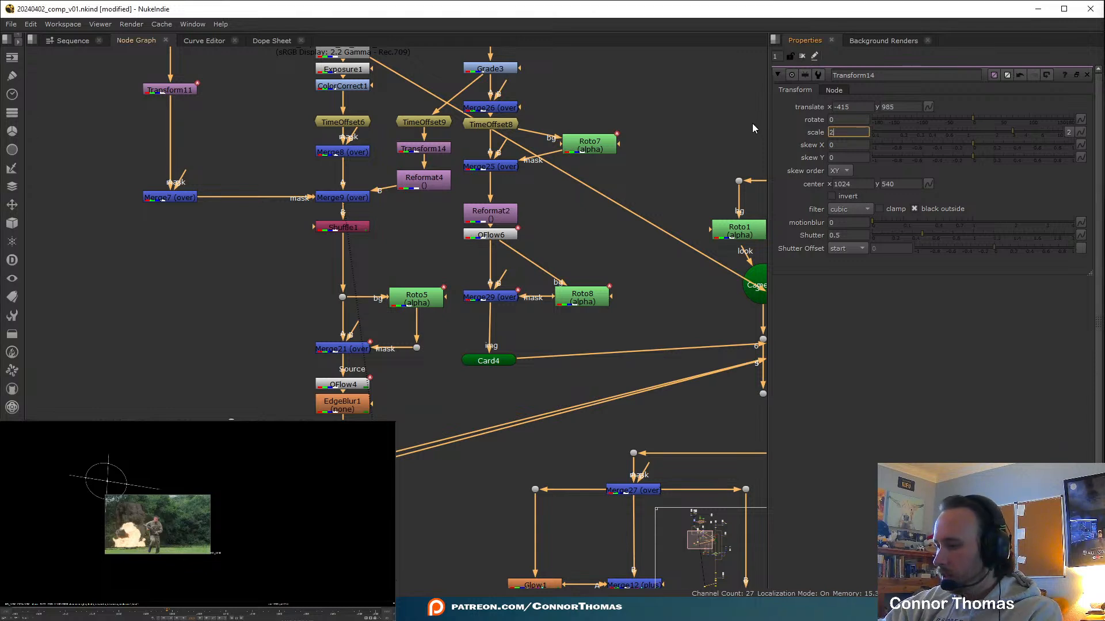
scroll(172, 532, up, 2)
text(h)
mouse_move(71, 451)
mouse_down()
mouse_move(79, 481)
mouse_move(81, 467)
mouse_up()
scroll(104, 538, up, 7)
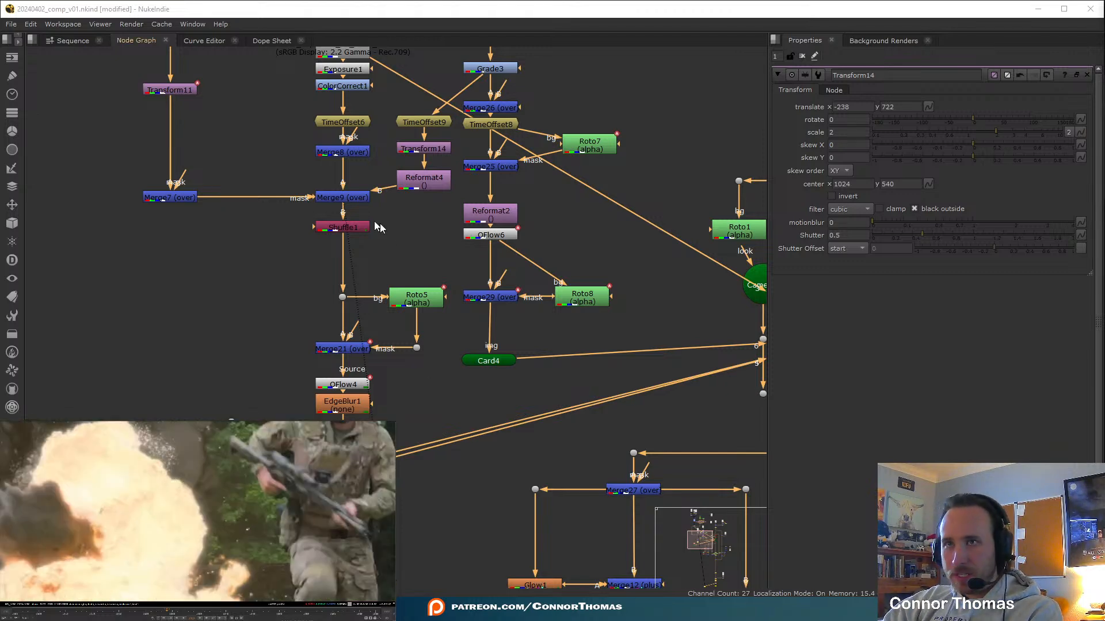
drag(396, 215, 459, 111)
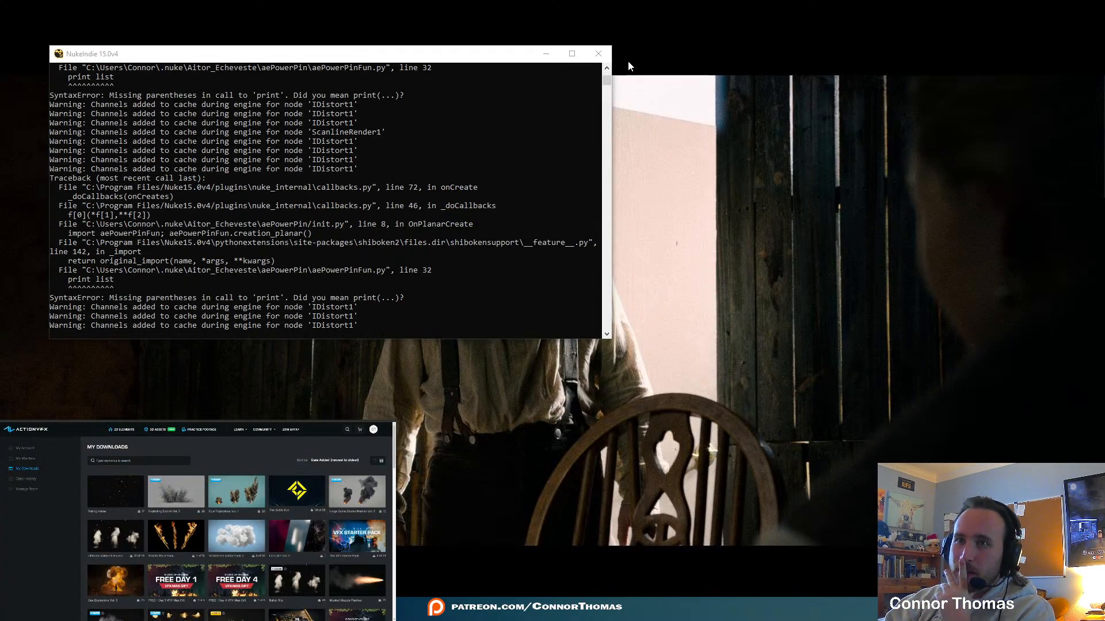
Close the leftover console window, reopen the recent comp 20240402_comp_v01.nkind, and dismiss the script error message
click(594, 57)
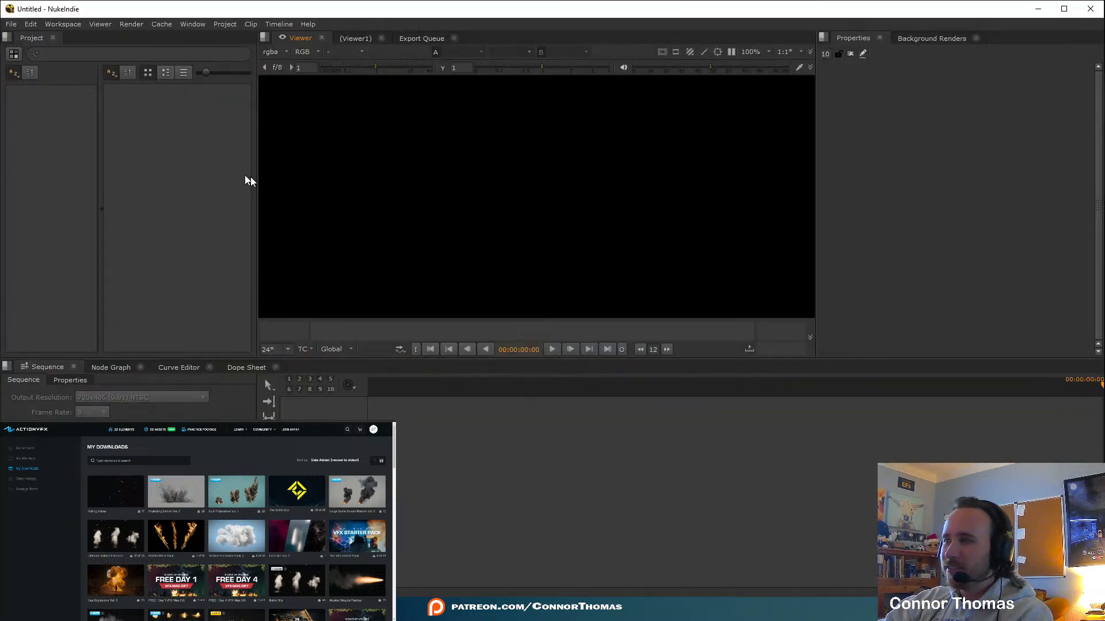
click(11, 25)
mouse_move(210, 213)
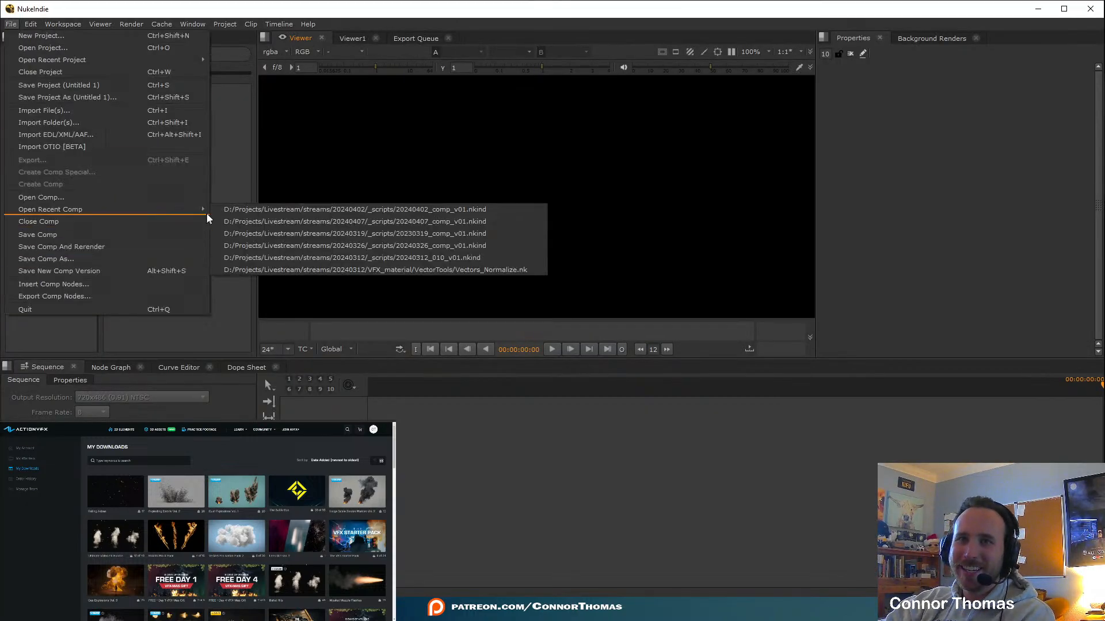
click(479, 213)
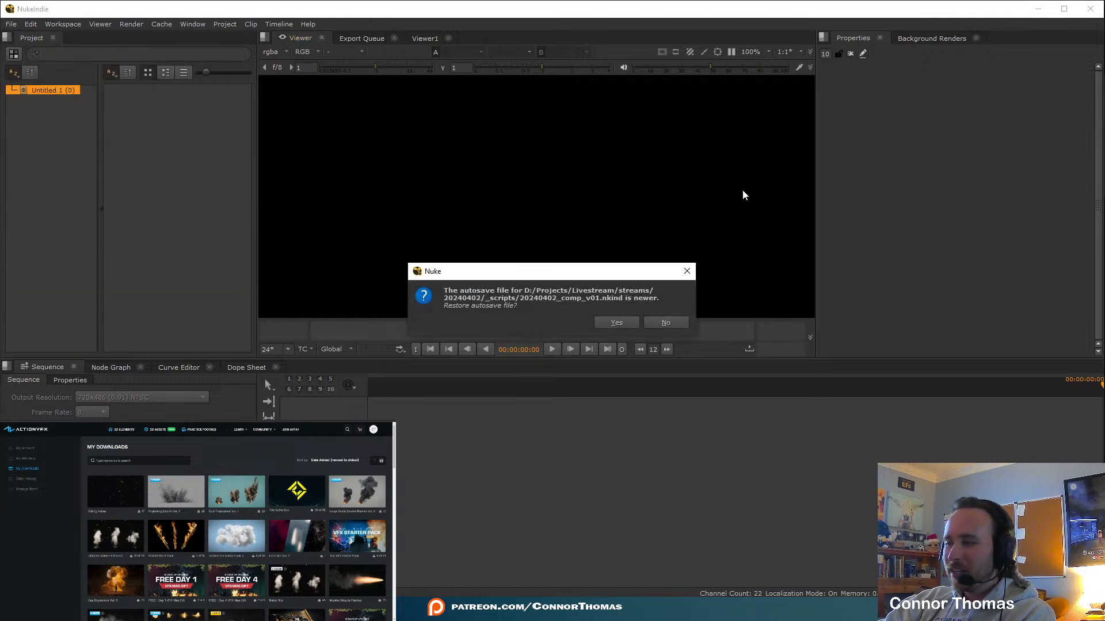
click(653, 320)
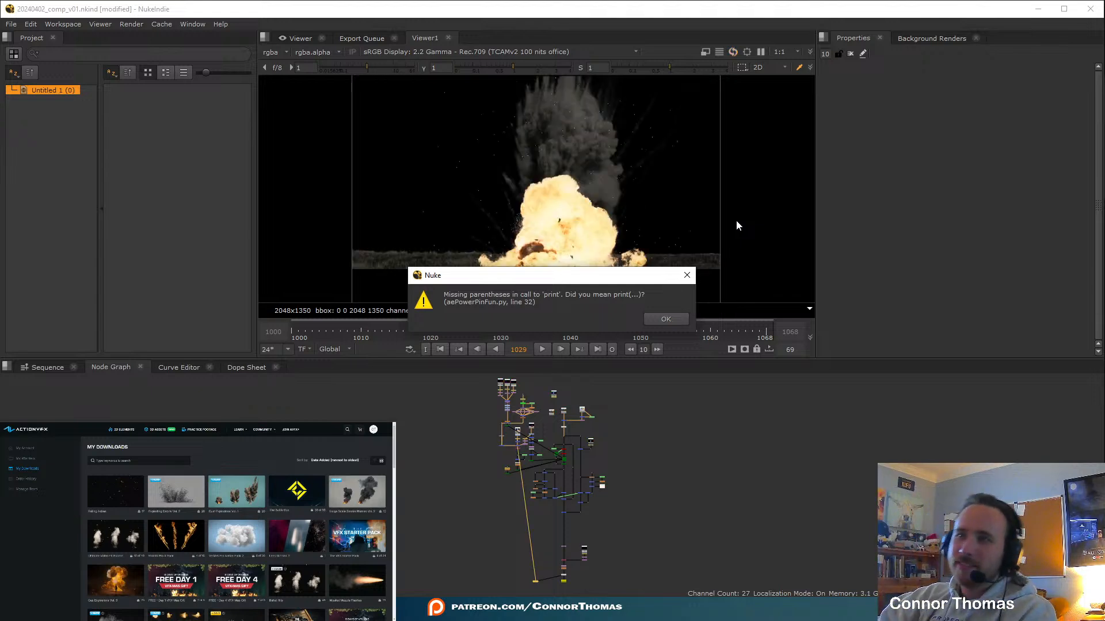
click(665, 319)
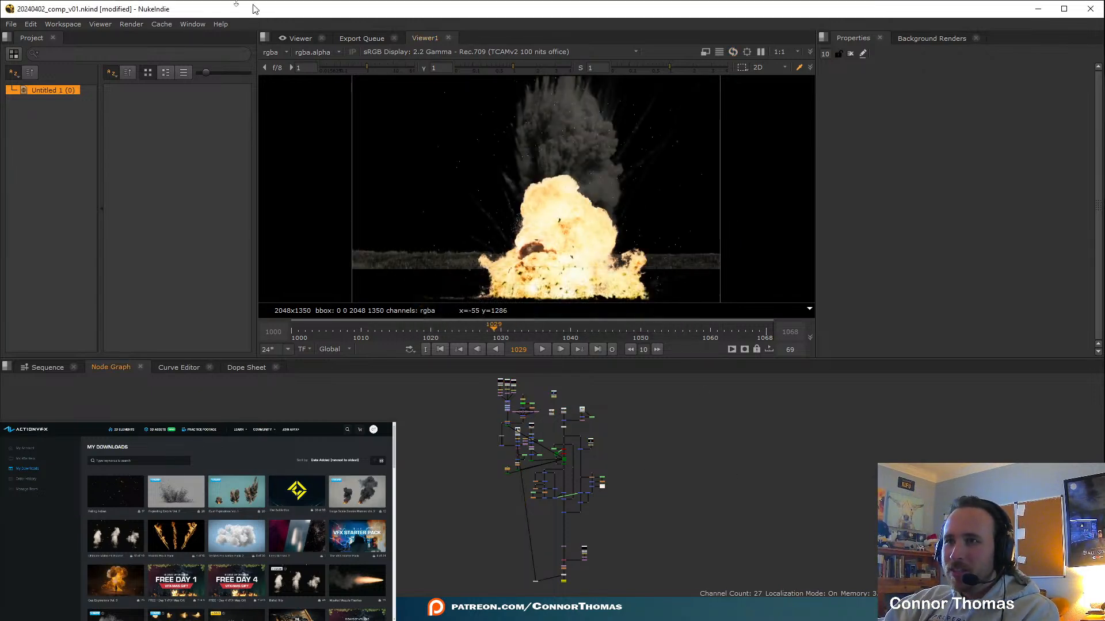
Switch to the custom two-screen workspace
scroll(635, 486, up, 5)
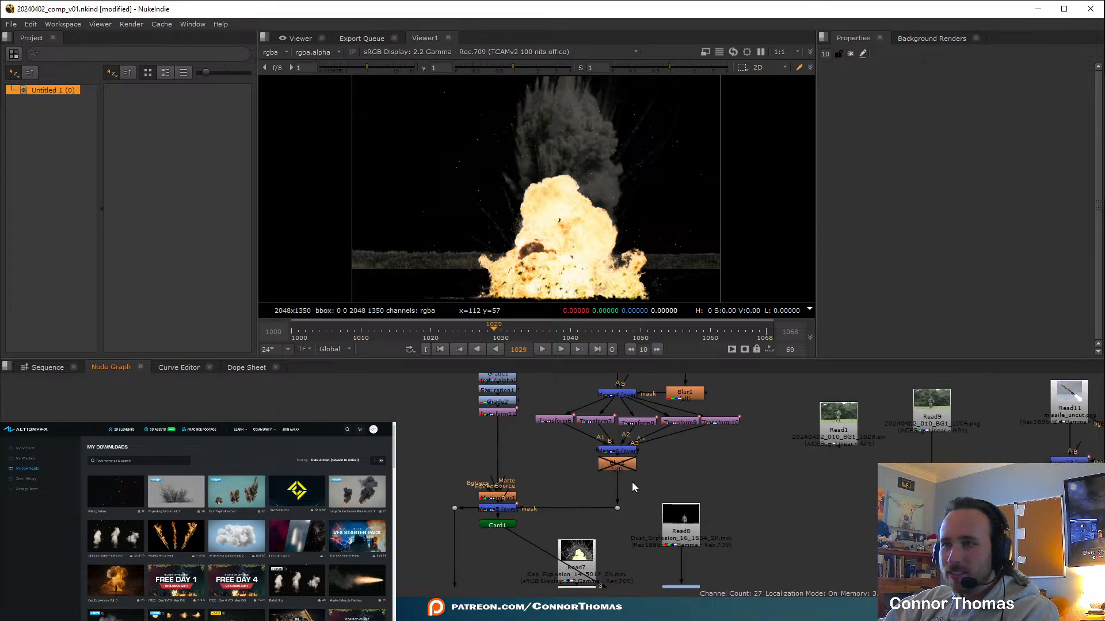
click(63, 24)
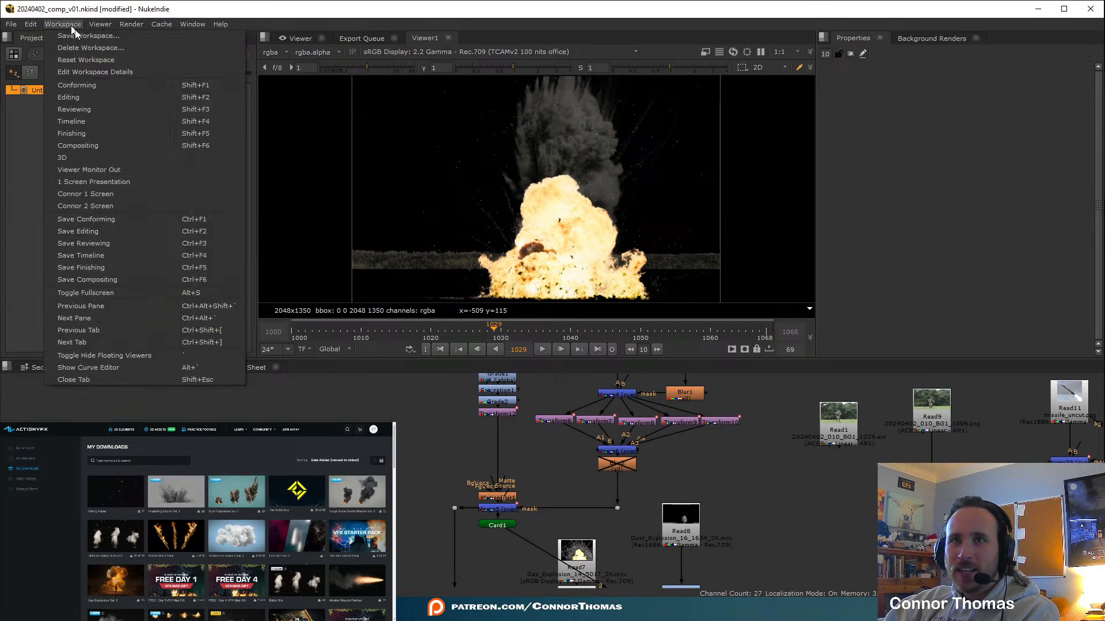
click(139, 205)
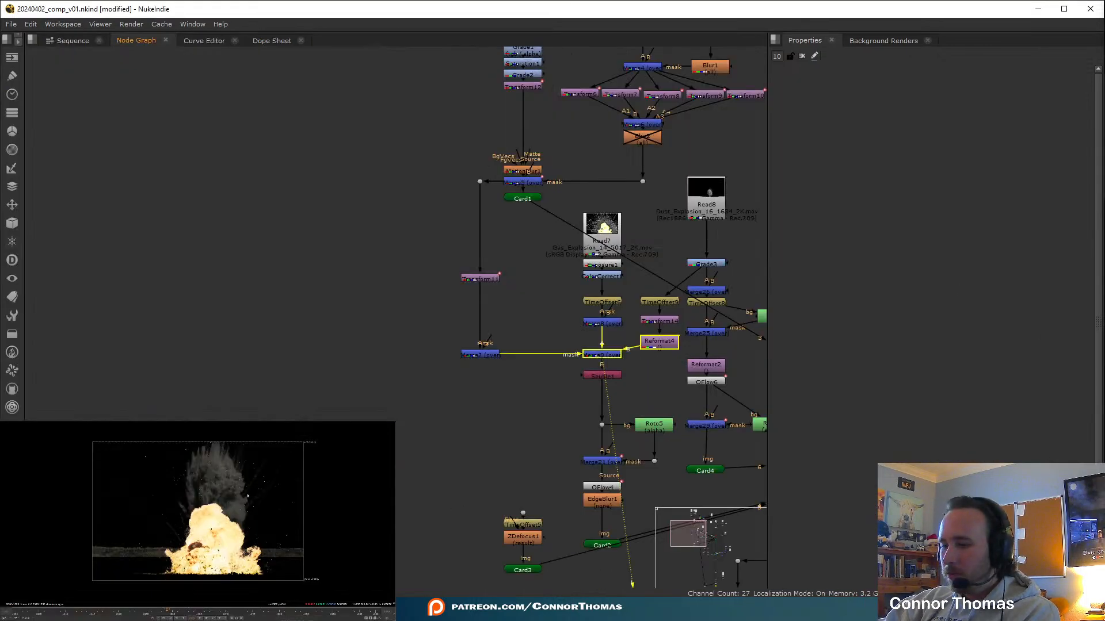
Delete TimeOffset9, Transform14 and Reformat4, and disconnect Merge9's B input from Grade3
scroll(633, 271, up, 5)
drag(313, 353, 434, 217)
key(Delete)
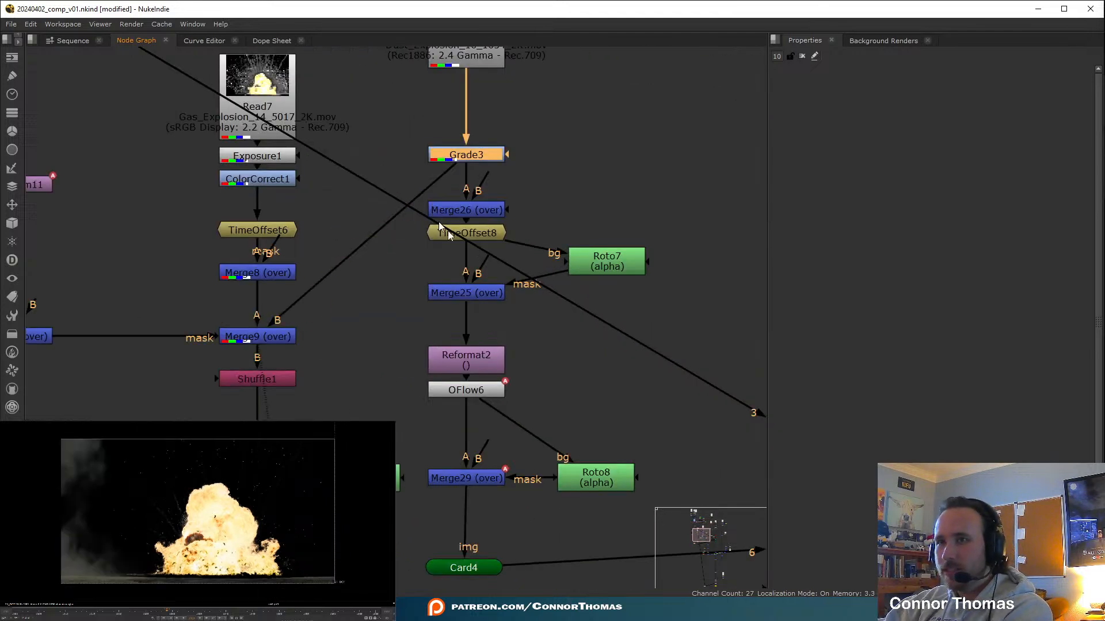
drag(450, 167, 374, 298)
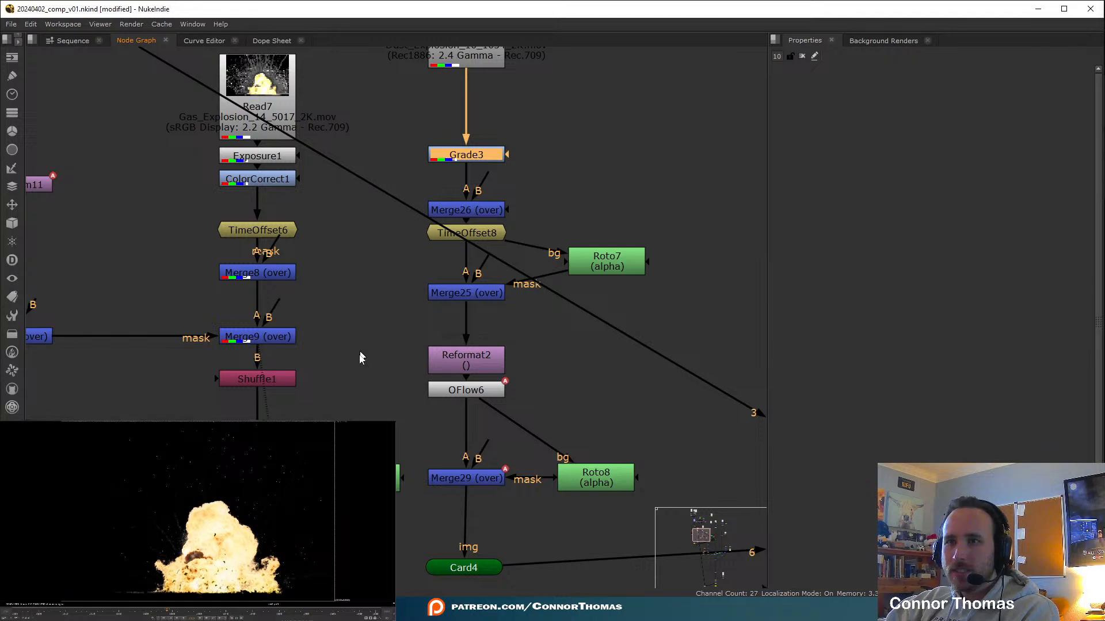
View the full shot composite from the end of the main merge chain to examine the explosion
middle_drag(280, 351, 335, 323)
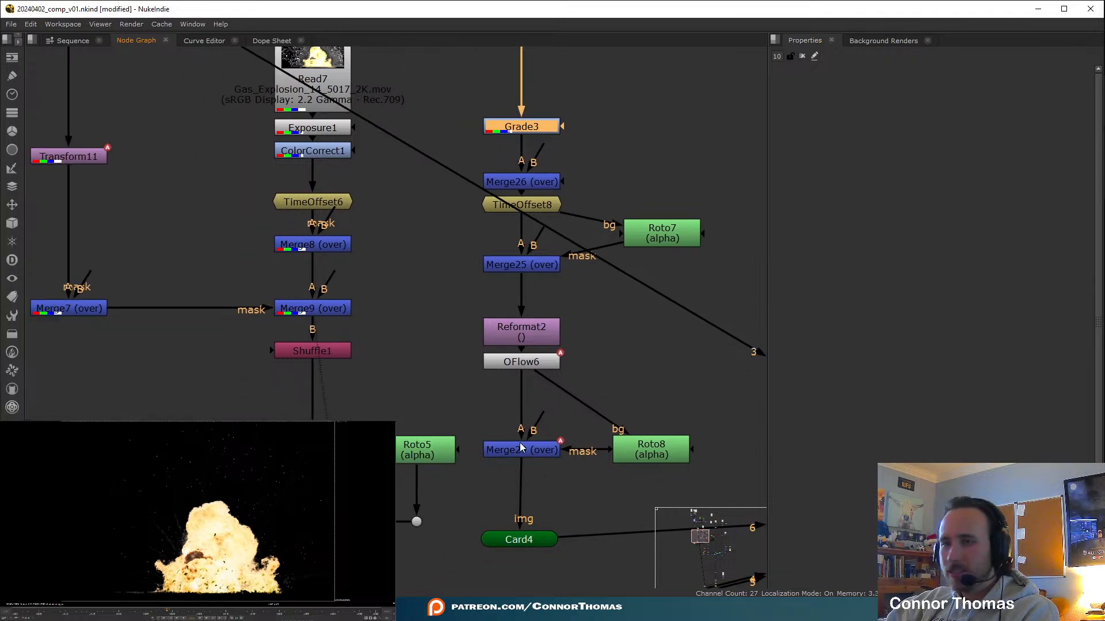
middle_drag(519, 444, 400, 139)
scroll(472, 330, down, 4)
middle_drag(547, 490, 350, 109)
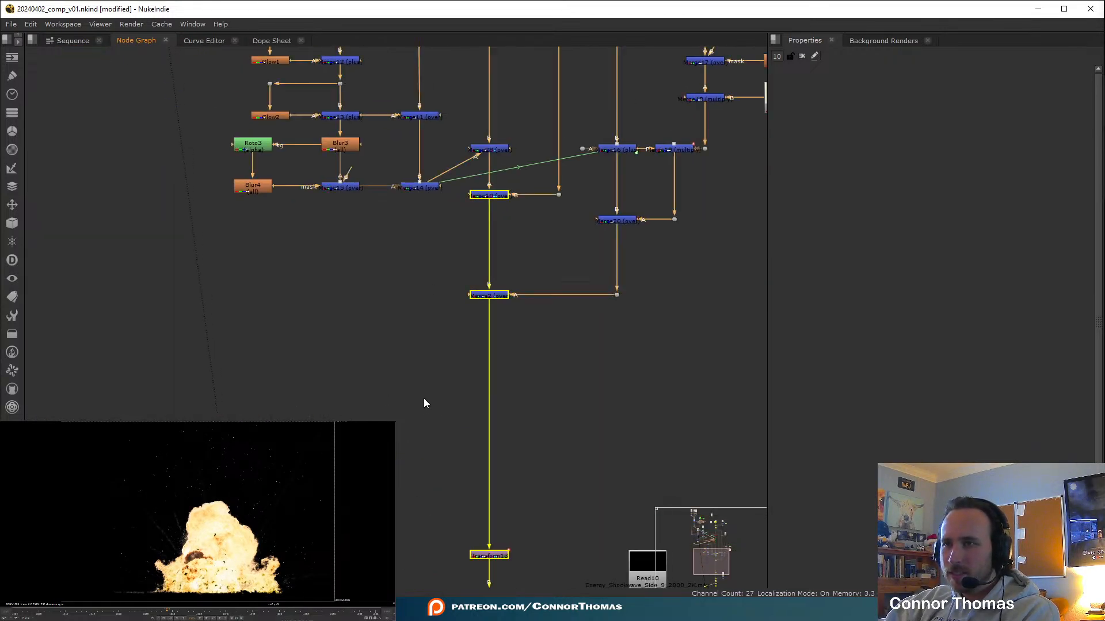
key(2)
middle_drag(383, 194, 492, 347)
middle_drag(434, 191, 474, 331)
scroll(474, 330, down, 1)
middle_drag(405, 118, 414, 409)
middle_drag(411, 229, 422, 314)
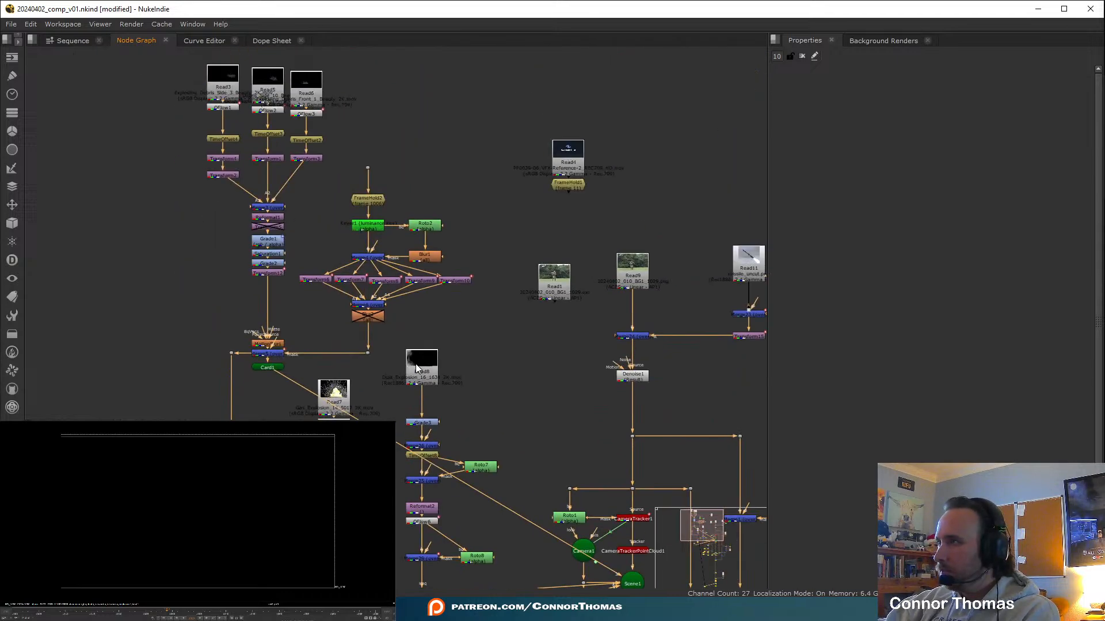
middle_drag(400, 420, 436, 355)
scroll(416, 386, up, 4)
scroll(440, 448, down, 2)
middle_drag(439, 443, 450, 294)
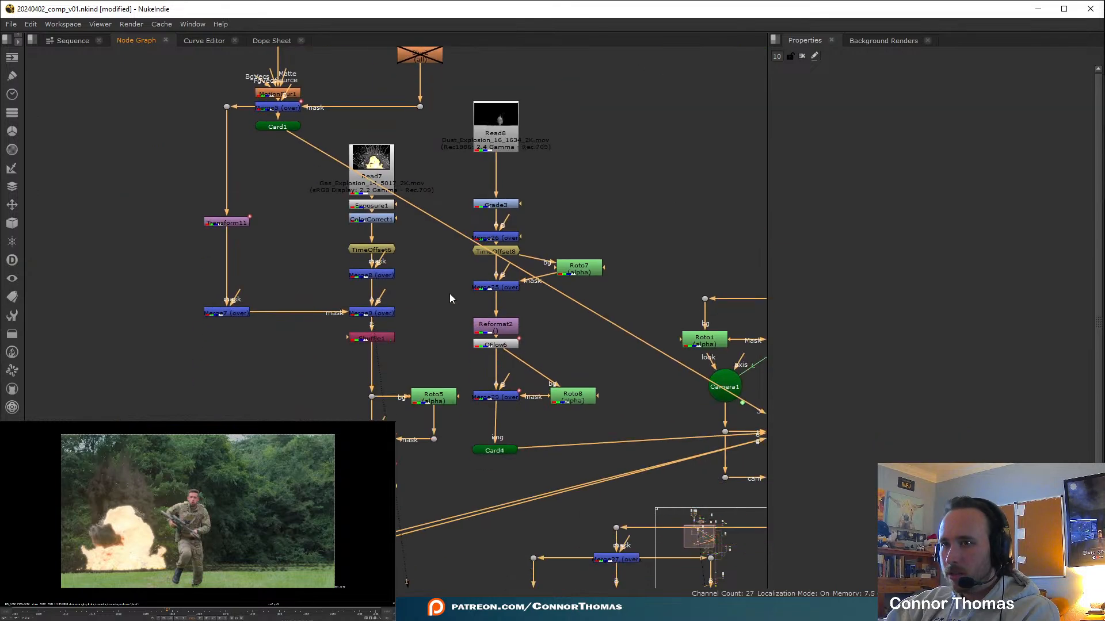
Toggle Exposure1 below the gas explosion clip repeatedly to compare its effect, leaving it disabled
click(374, 213)
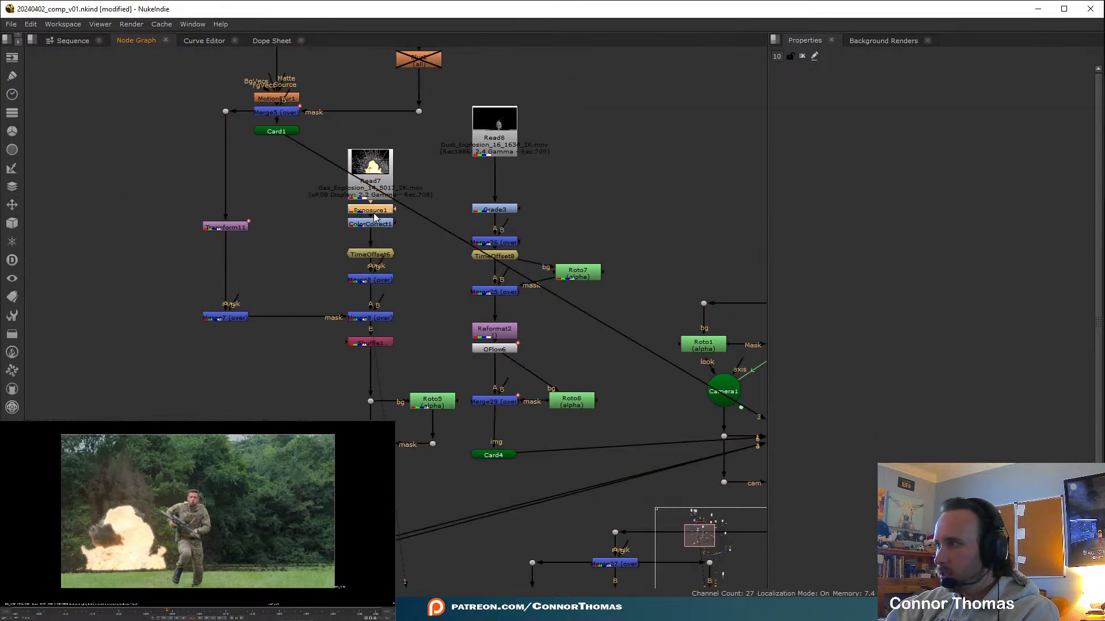
key(d)
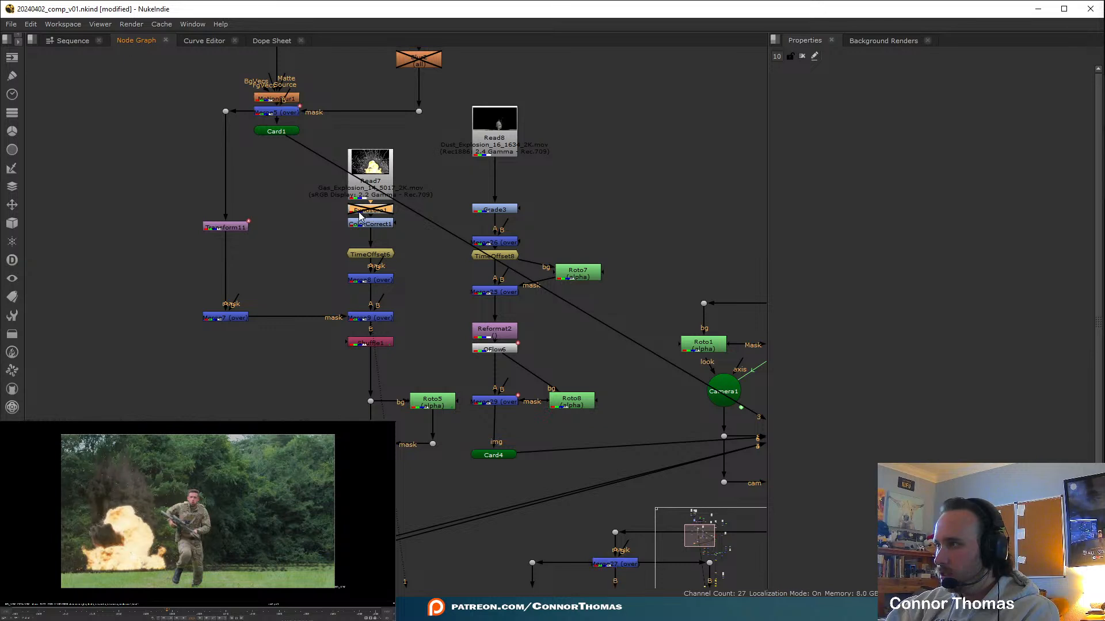
key(d)
key(d)
key(d)
key(d)
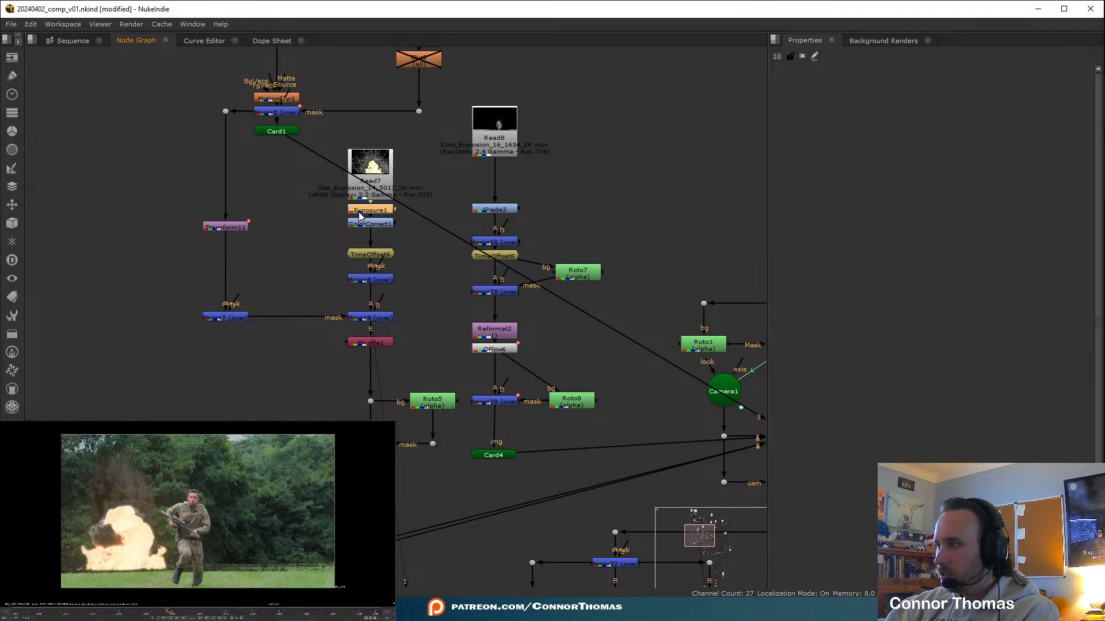
key(d)
key(d)
key(d)
key(d)
key(d)
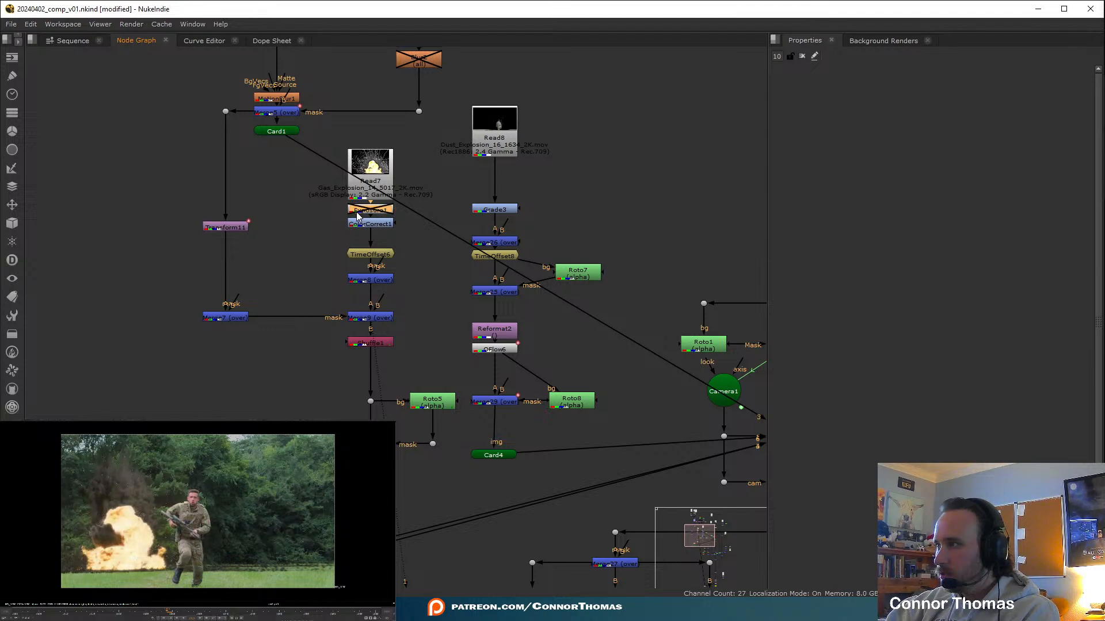
key(d)
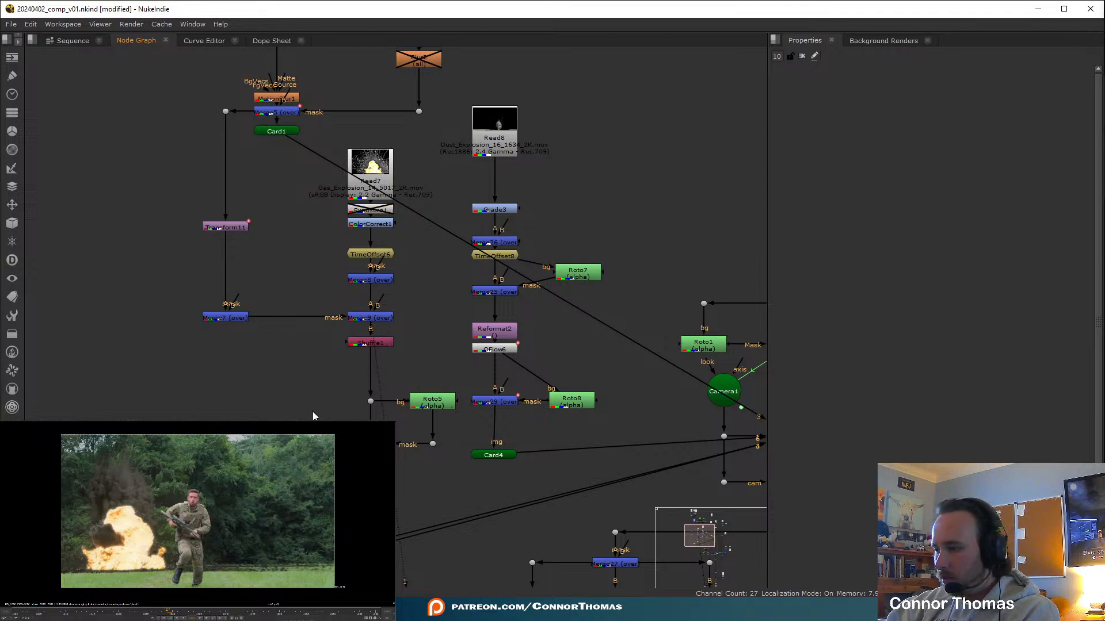
Save the comp with its current changes
middle_drag(380, 507, 343, 408)
scroll(344, 382, up, 1)
middle_drag(348, 312, 383, 381)
key(ctrl+s)
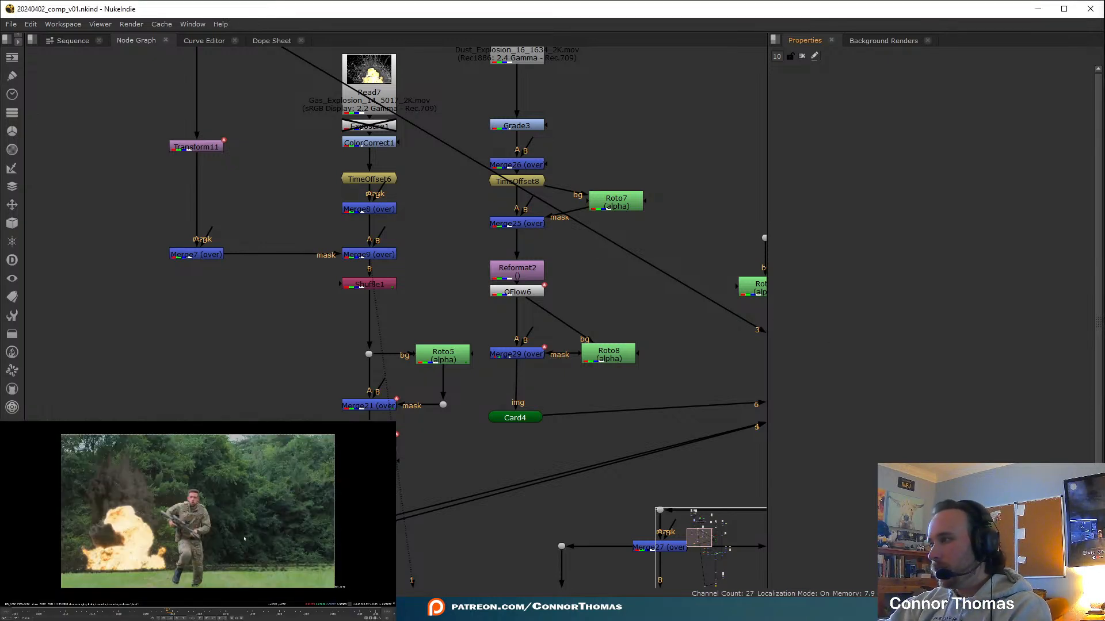
Fit the shot's height in the viewer and review the explosion from an early frame
click(252, 541)
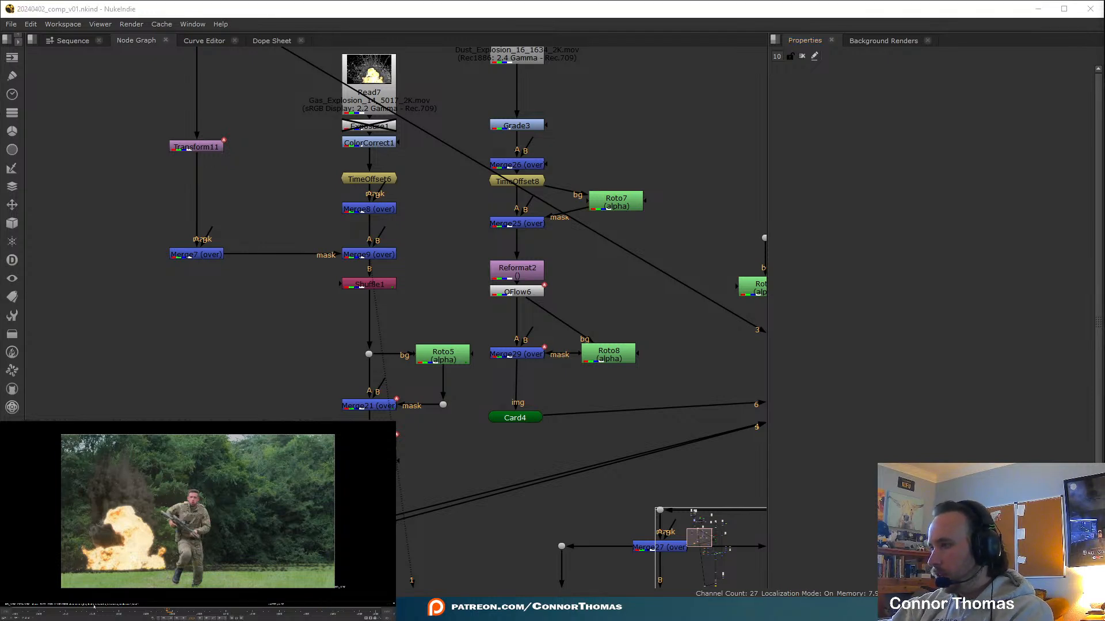
key(h)
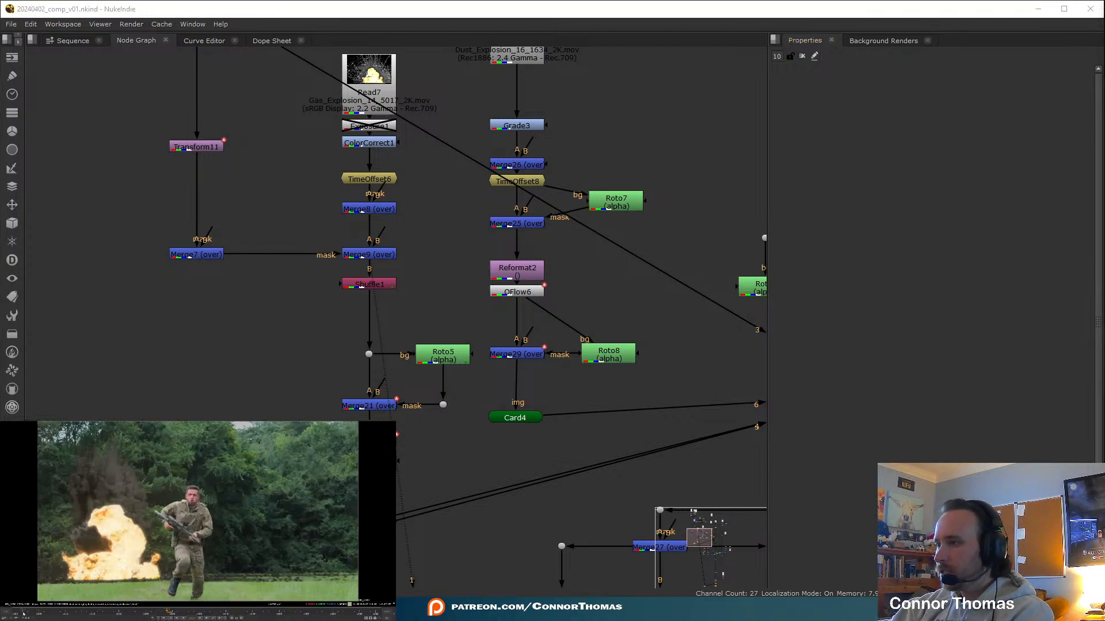
click(12, 613)
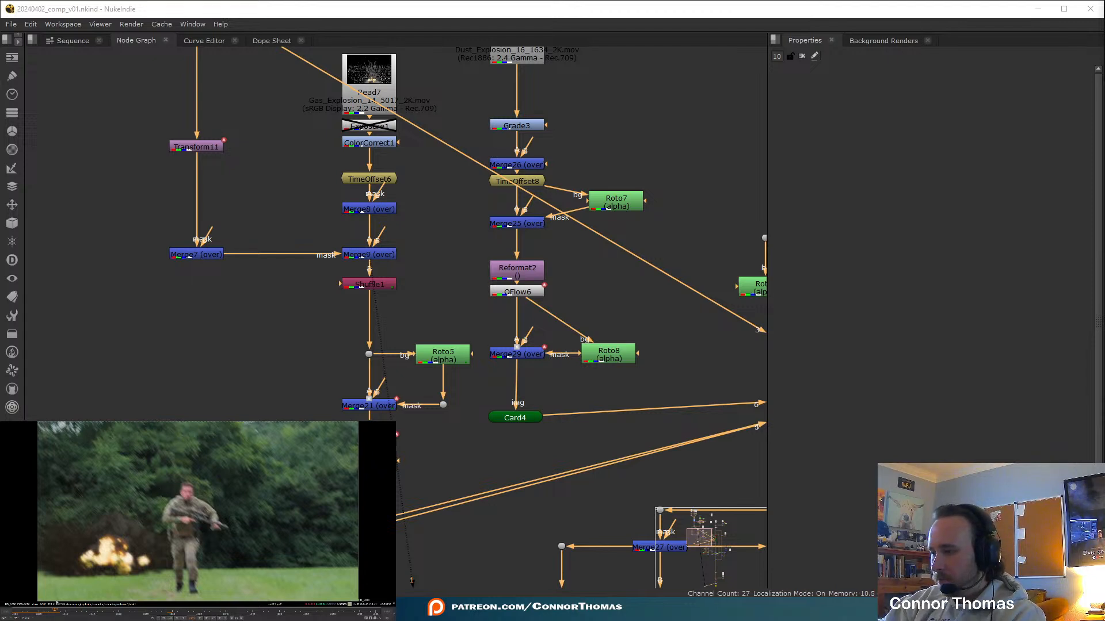
Align Roto7 beside Merge25 and route its bg connection from TimeOffset8 through a dot above it
middle_drag(660, 96, 649, 185)
drag(604, 297, 610, 319)
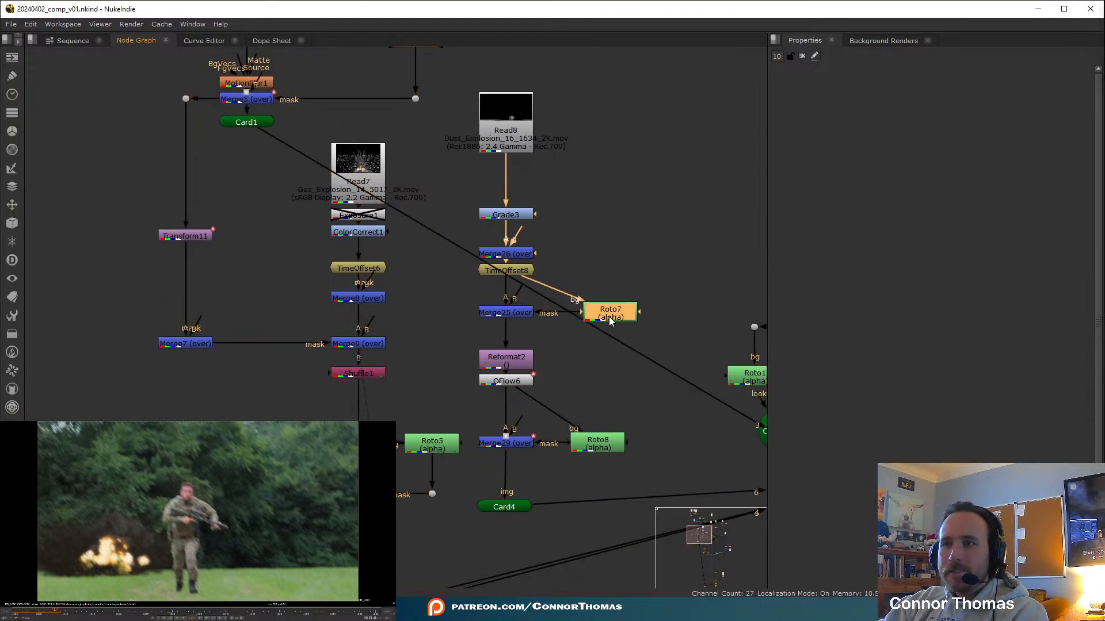
ctrl+drag(555, 290, 610, 272)
click(634, 198)
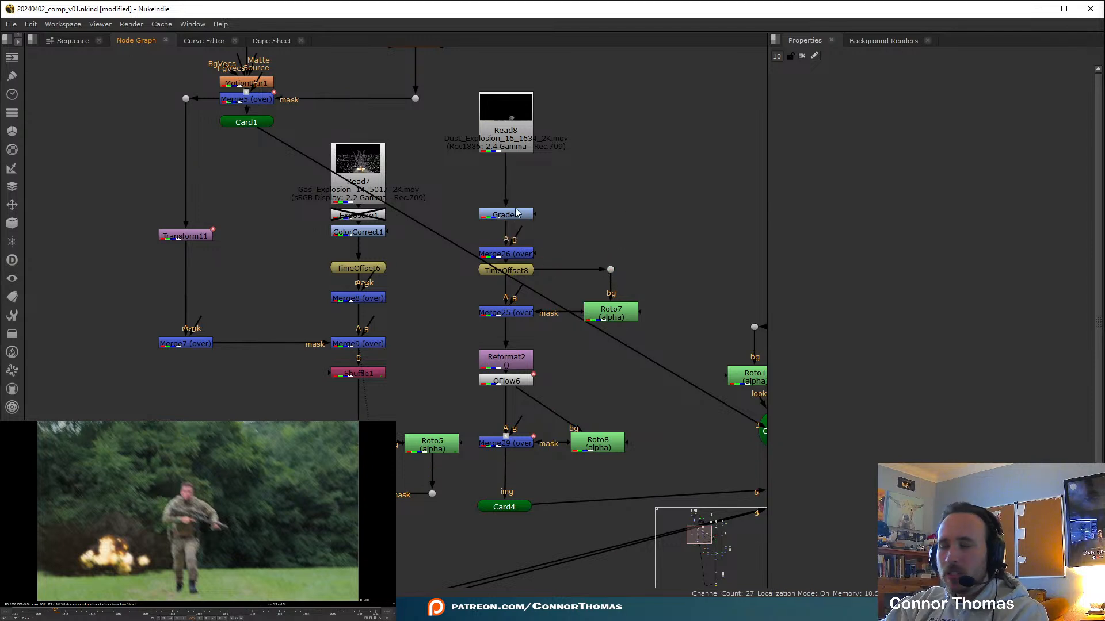
Shift both mix keyframes of the Merge29 node above Card4 one frame later, to frames 1007 and 1008
middle_drag(506, 435, 486, 343)
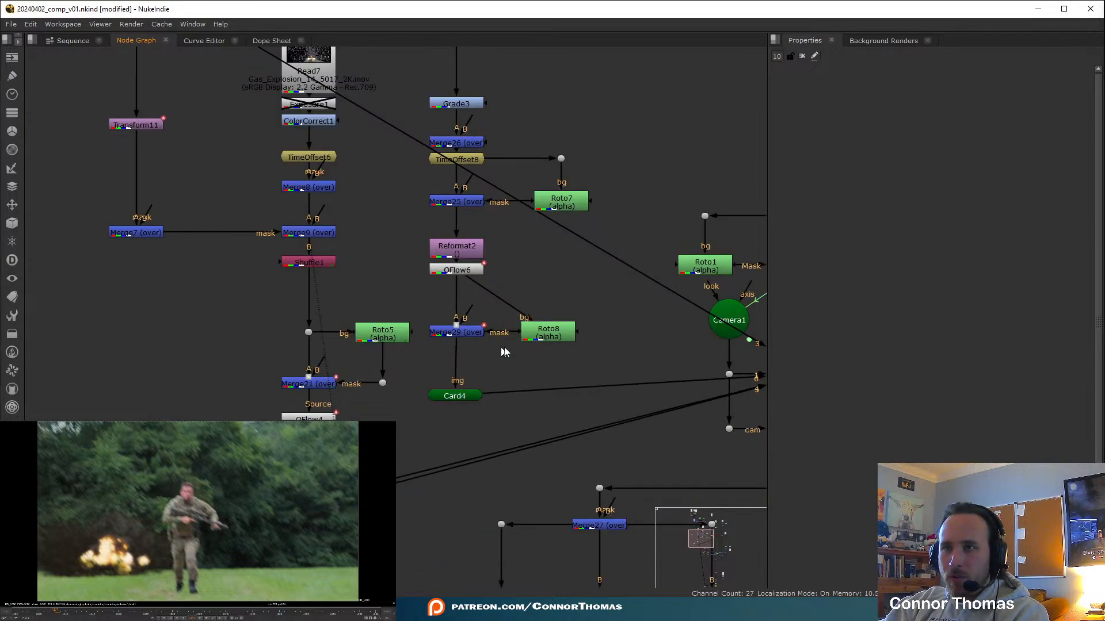
double_click(458, 142)
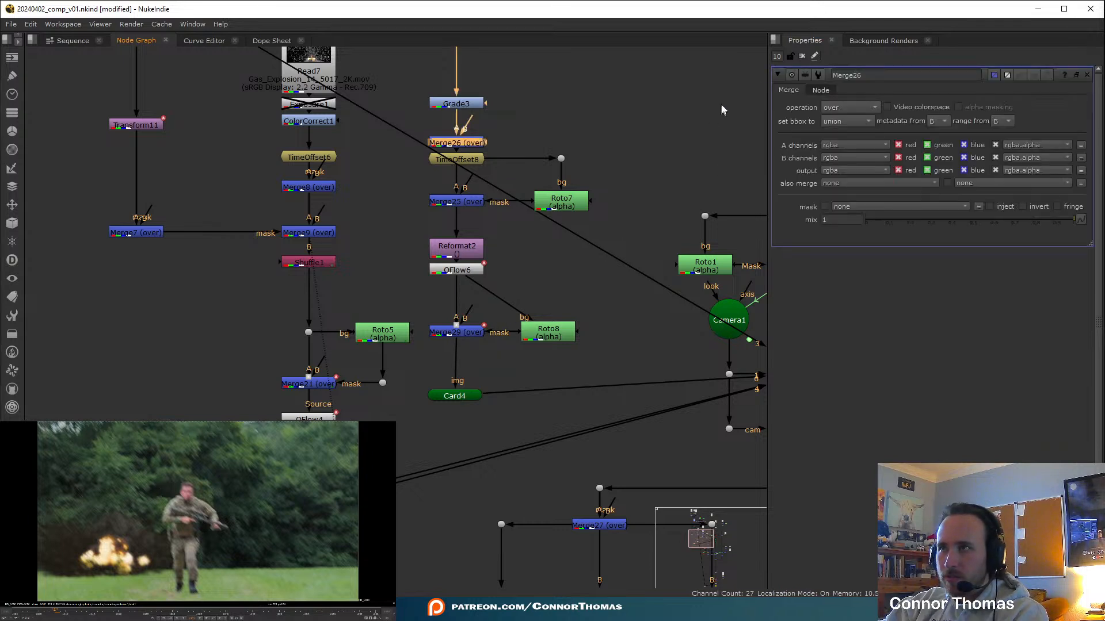
click(547, 278)
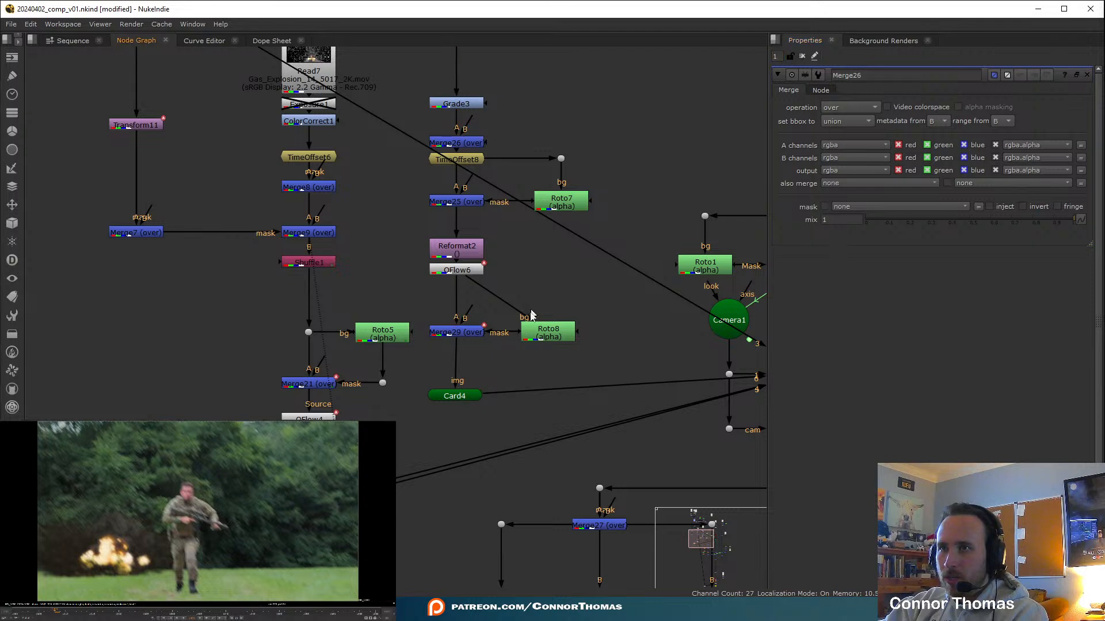
click(460, 332)
double_click(460, 334)
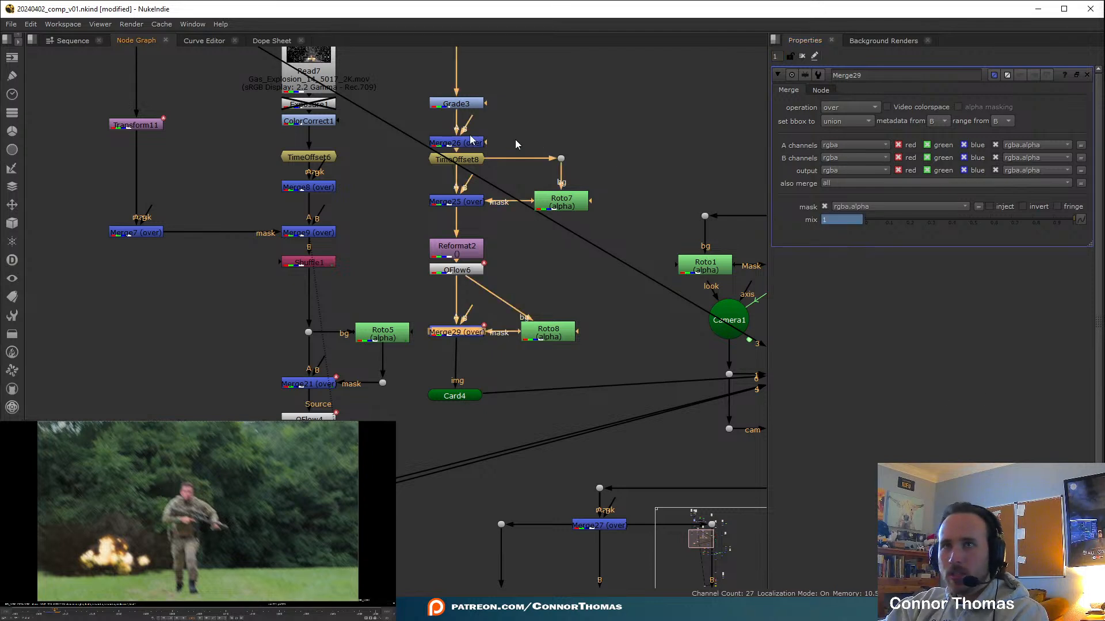
click(267, 40)
middle_drag(724, 139, 471, 183)
scroll(489, 137, up, 9)
scroll(458, 82, up, 8)
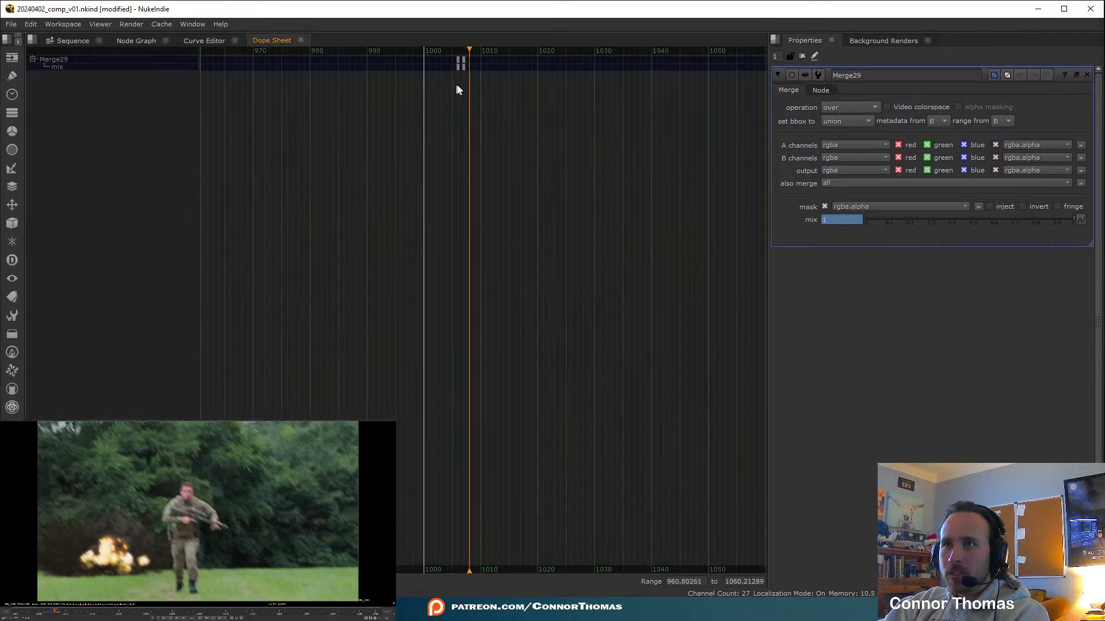
drag(432, 129, 480, 67)
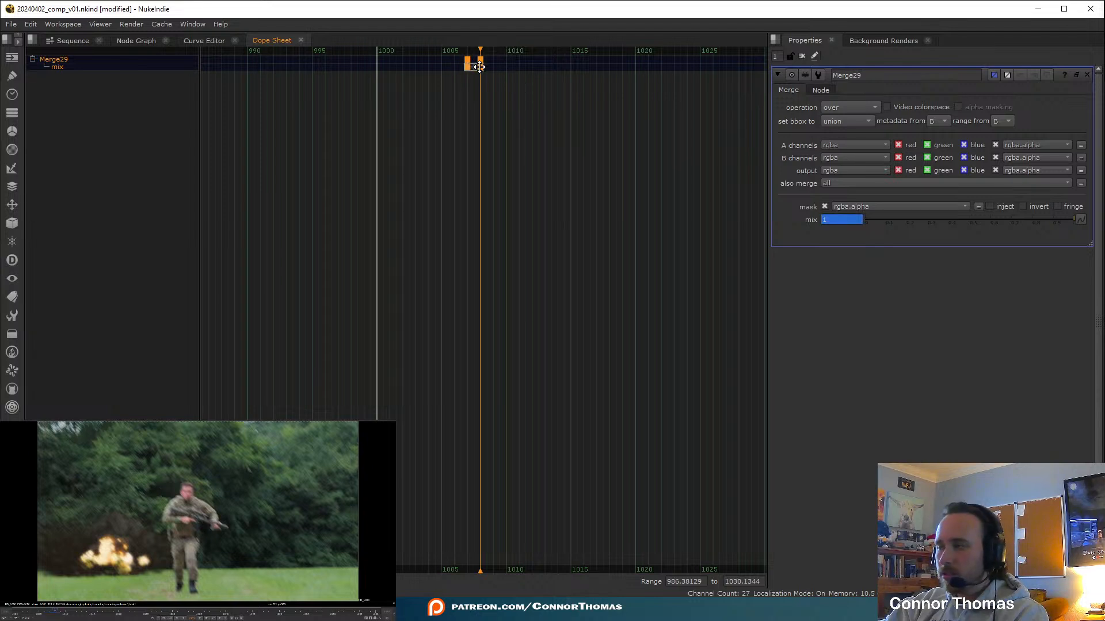
click(517, 185)
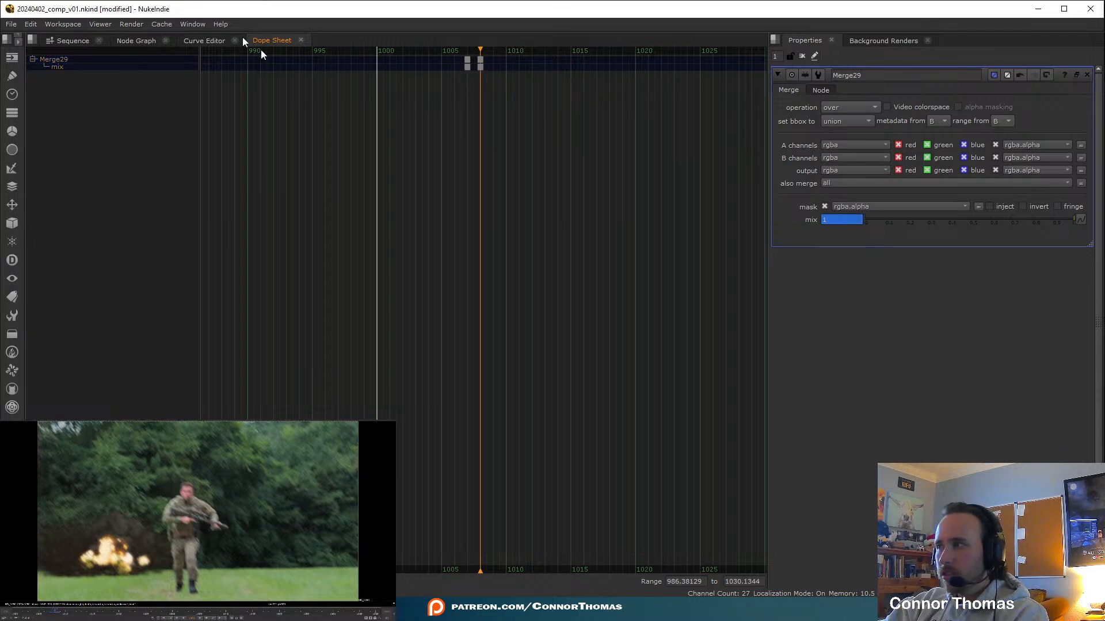
Return to the node graph, close all open node properties and save the script
click(130, 41)
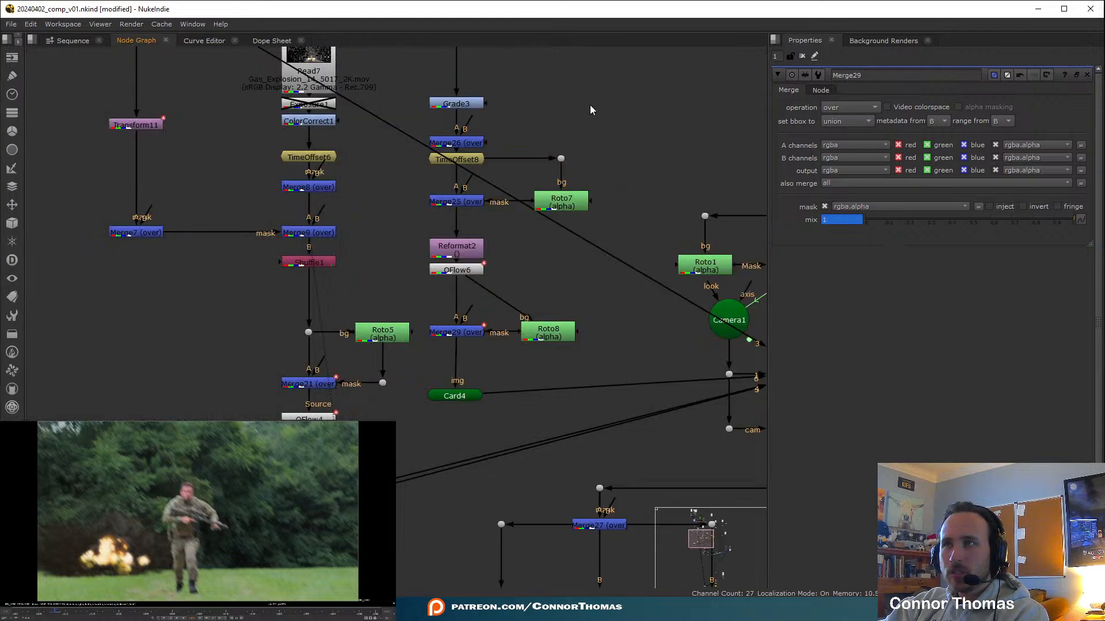
click(802, 56)
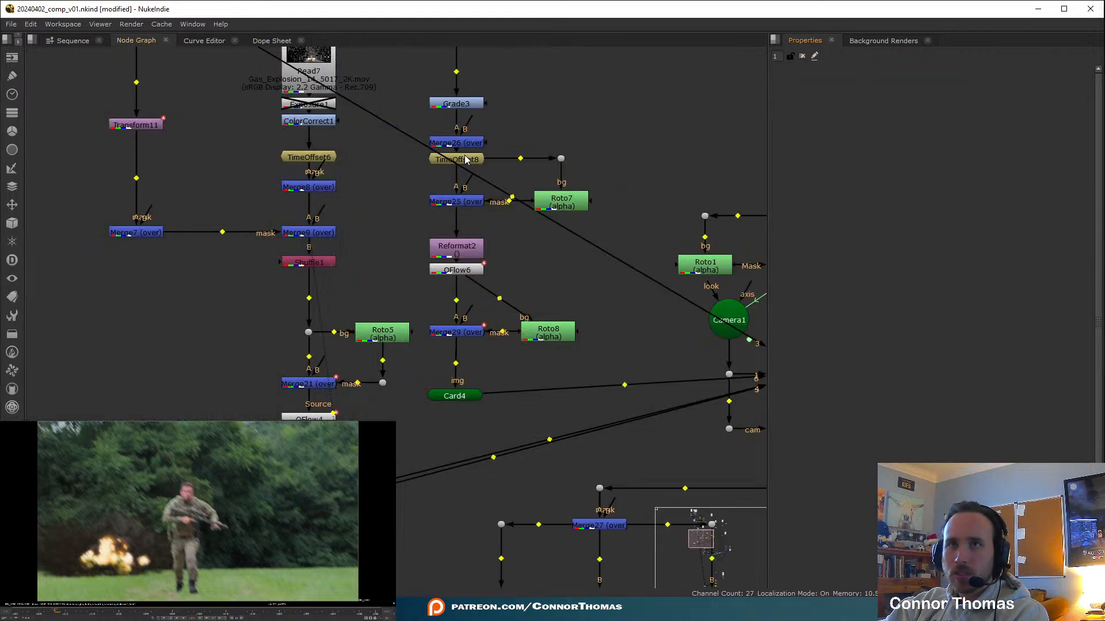
key(ctrl+s)
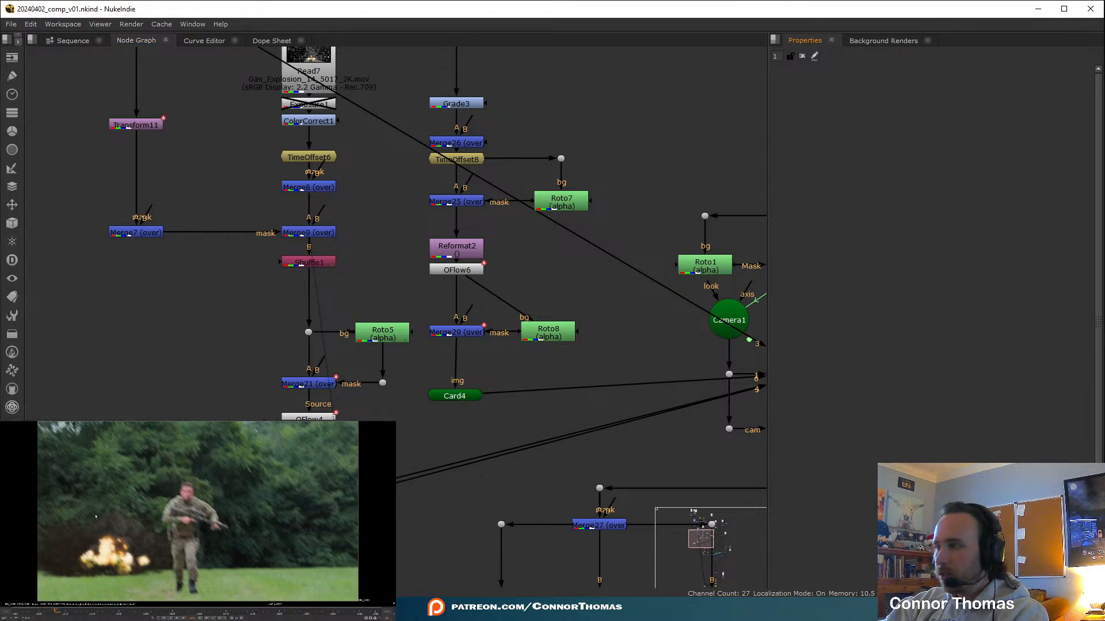
Scrub through the shot in the viewer and examine the explosion composite and the overall node tree
click(19, 616)
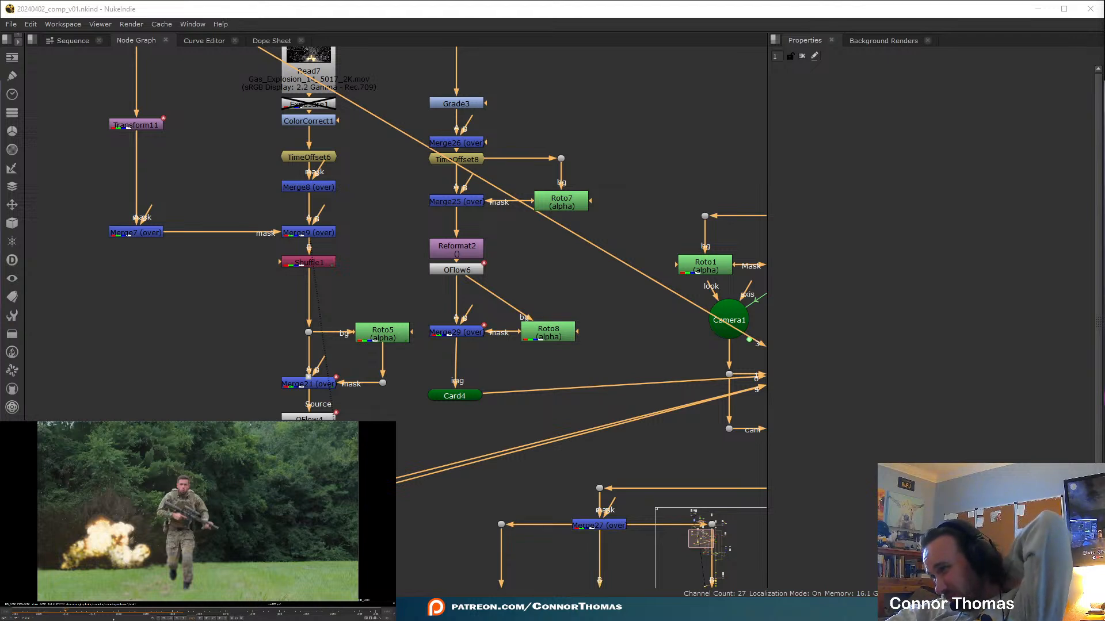
click(147, 615)
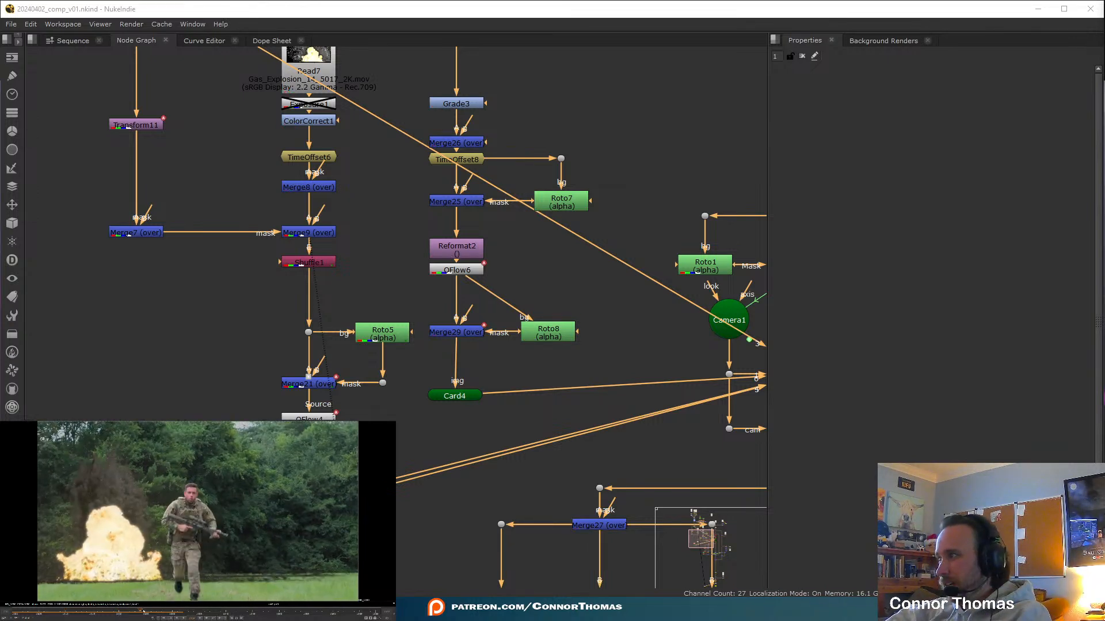
drag(137, 615, 177, 612)
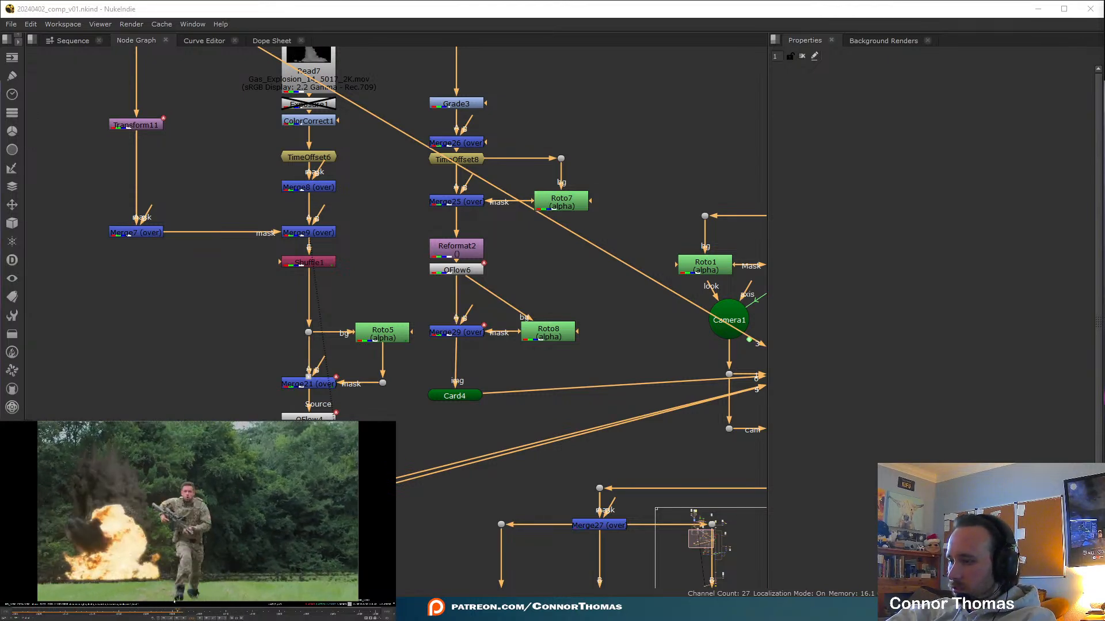
scroll(356, 385, down, 10)
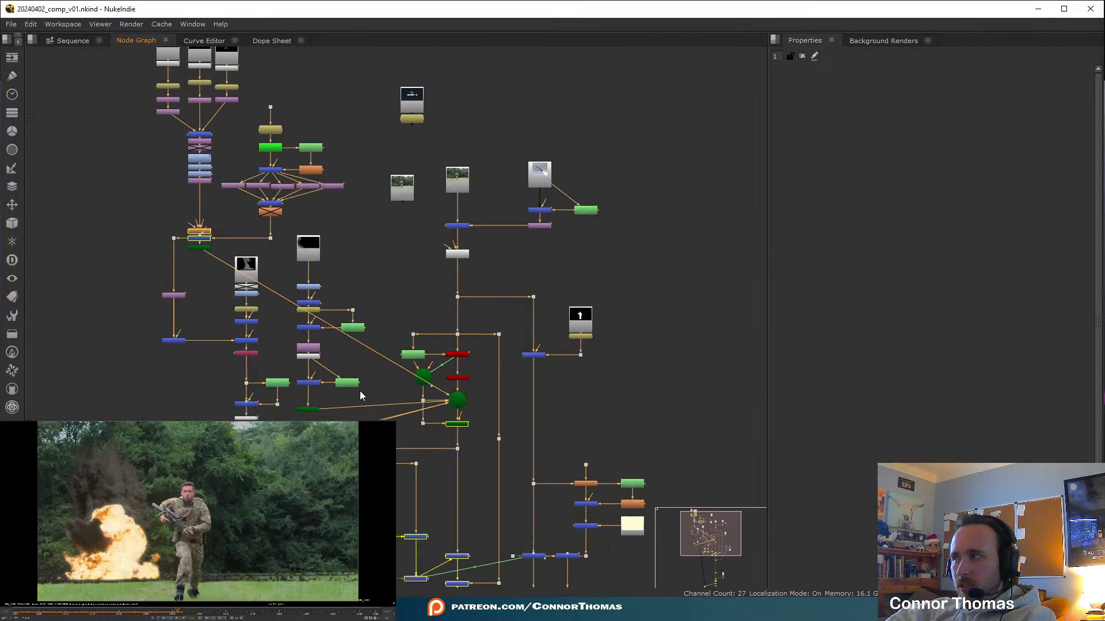
click(356, 385)
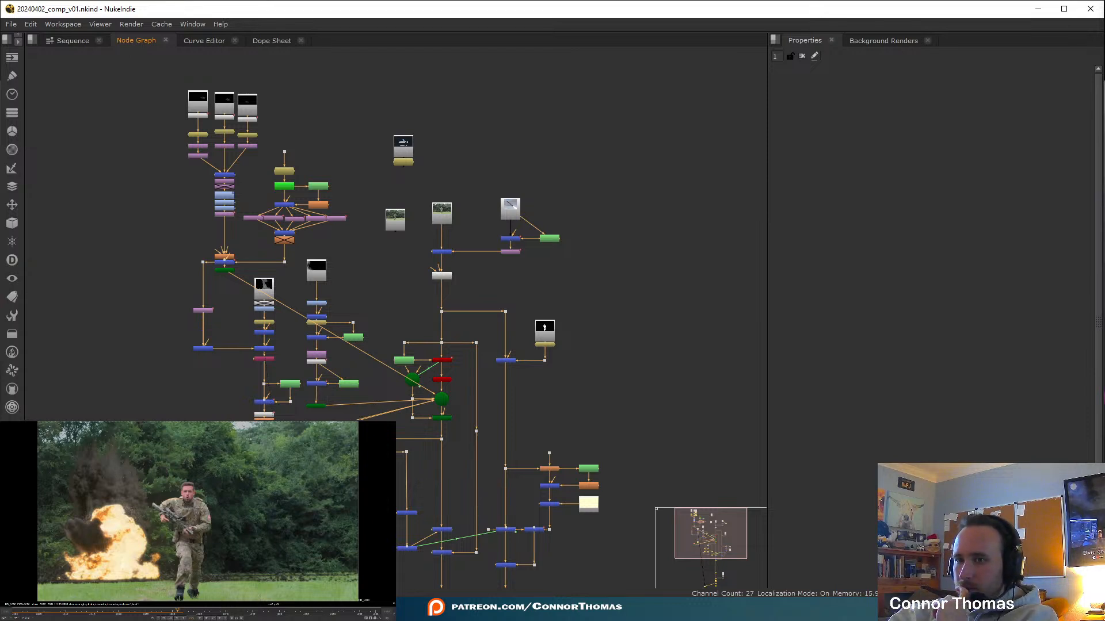
key(alt+Tab)
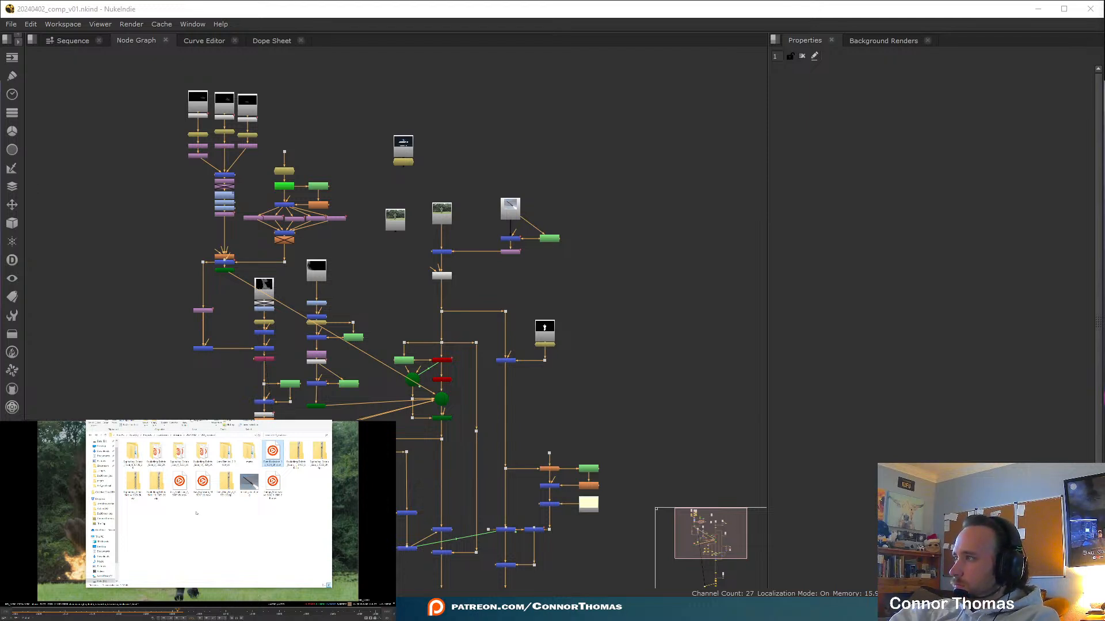
click(641, 473)
Insert a Toe node directly after Blur6, ahead of the grain node near the end of the tree
middle_drag(640, 473, 657, 358)
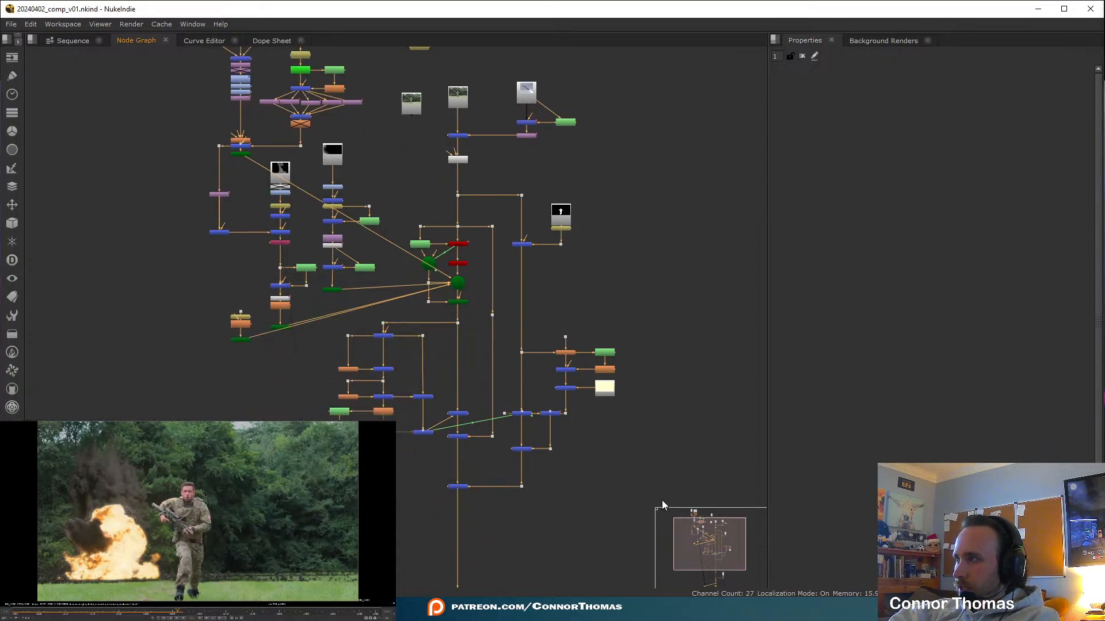
middle_drag(662, 503, 664, 325)
scroll(614, 442, up, 3)
middle_drag(545, 585, 729, 236)
scroll(489, 297, up, 1)
click(514, 244)
key(Tab)
text(toe)
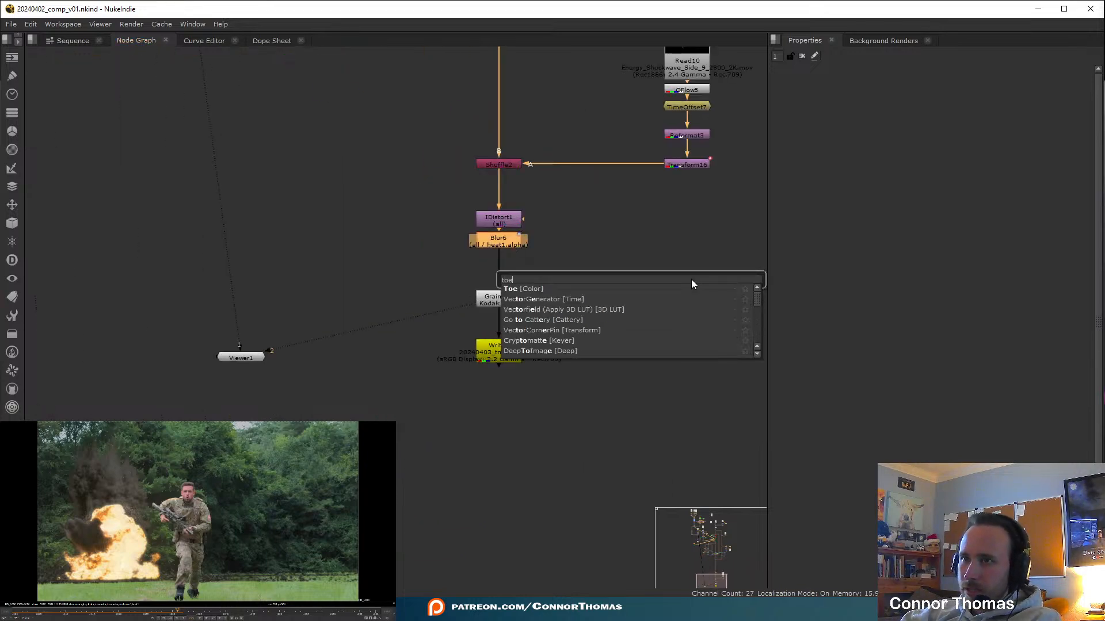
key(Return)
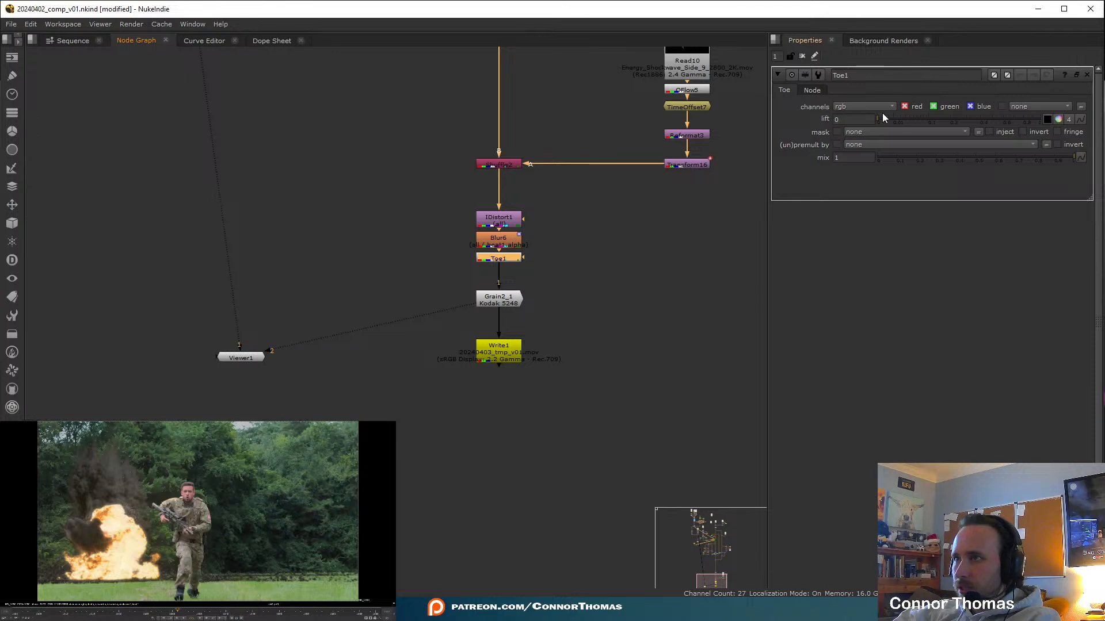
Set Toe1's lift to 0.024 and route the Grain2_1 output to the viewer
click(886, 120)
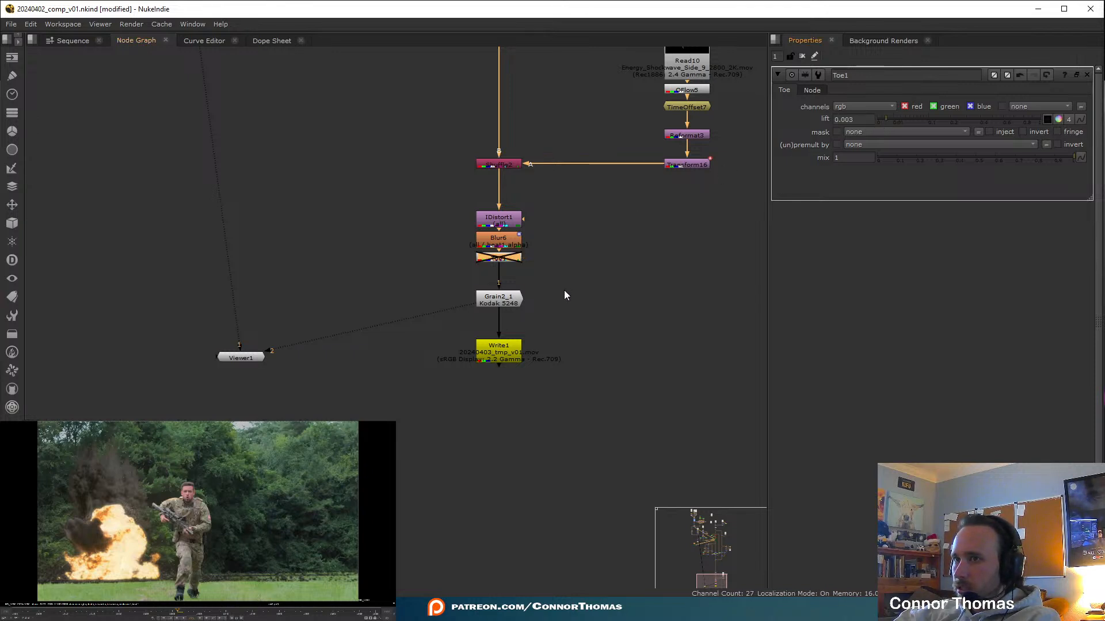
key(1)
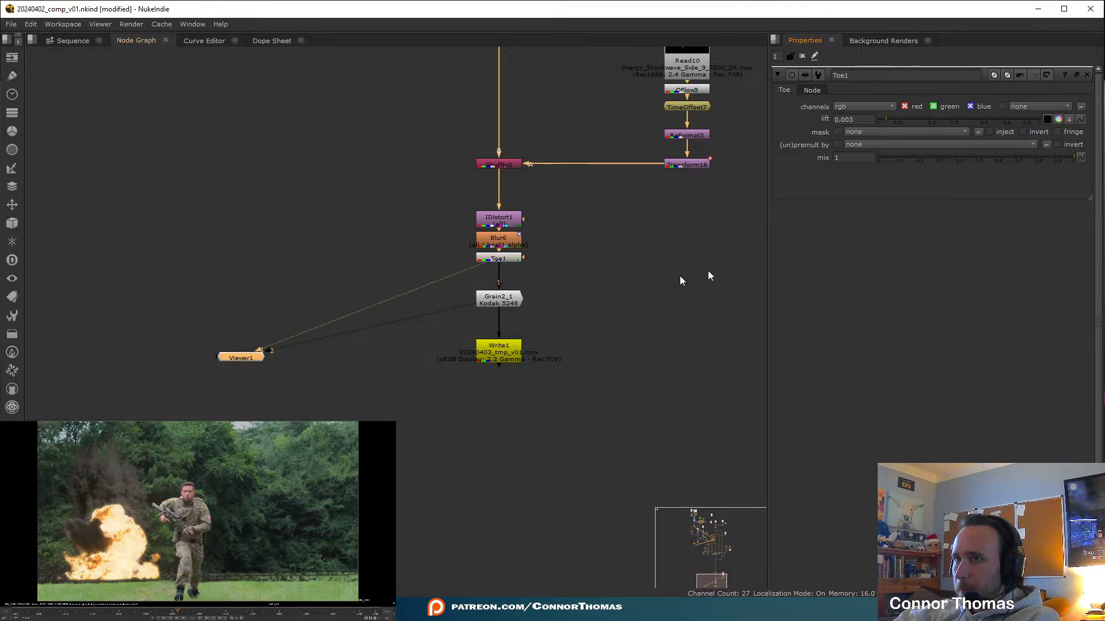
click(490, 302)
key(1)
drag(909, 116, 900, 124)
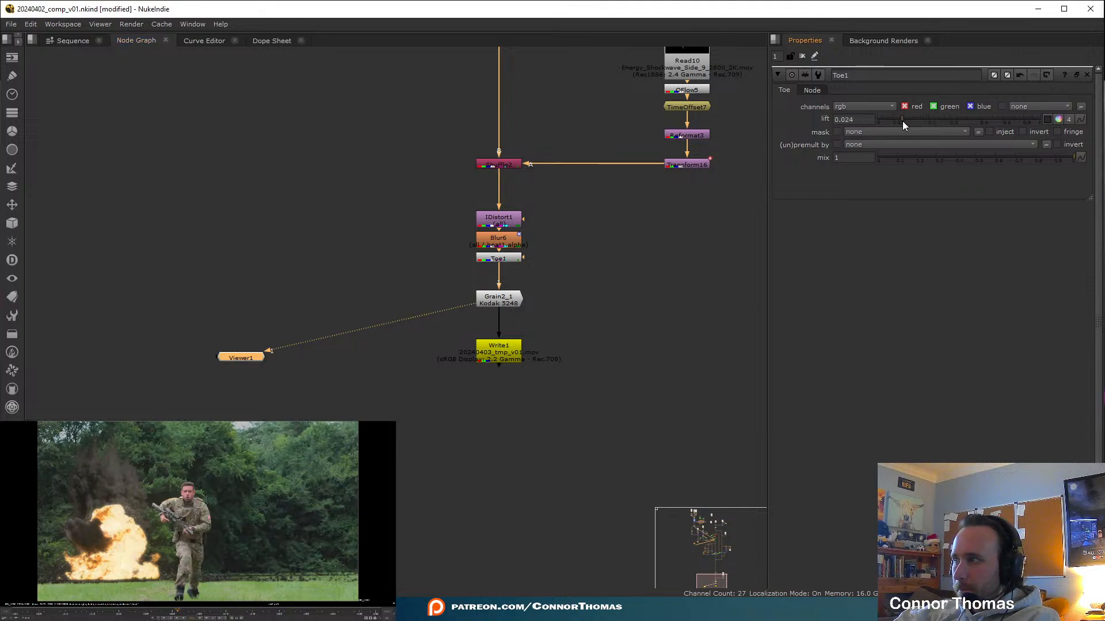
Move Grain2_1 down, insert a Saturation node after Toe1 and set its saturation to 0.84
click(510, 307)
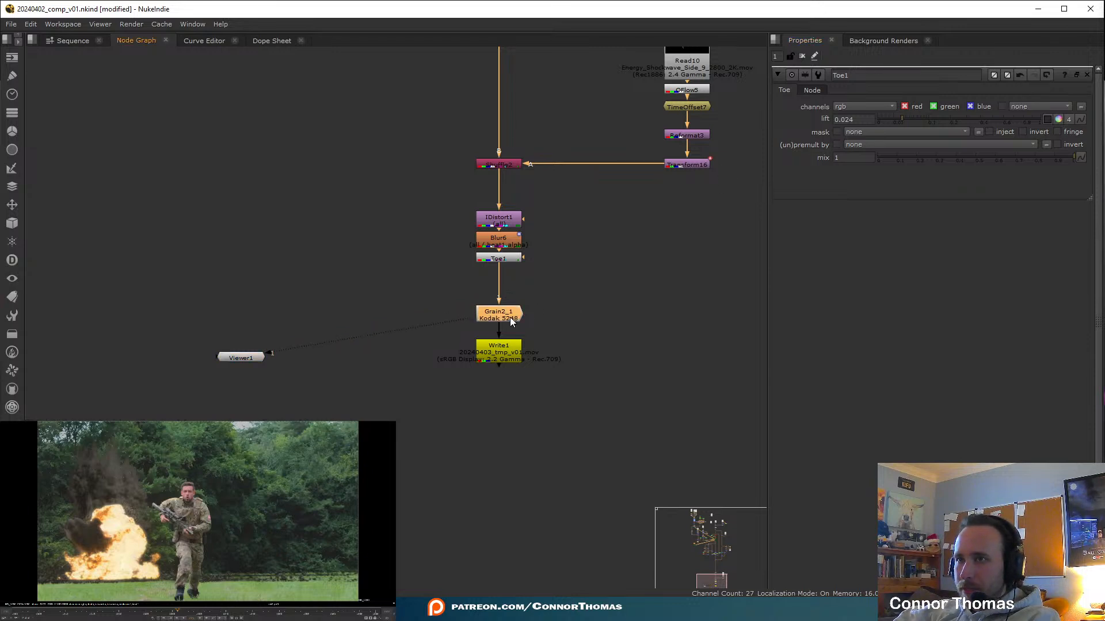
click(530, 272)
key(Tab)
text(sat)
click(450, 268)
drag(968, 123, 968, 123)
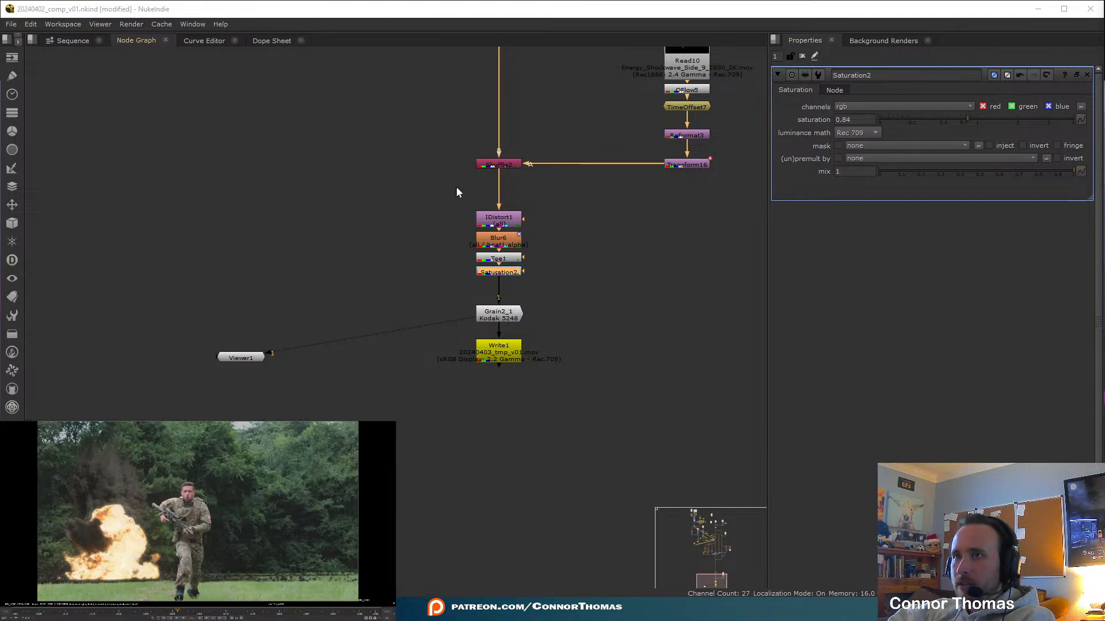
View the output of Merge10 further up the tree and examine the edges of the explosion smoke
middle_drag(465, 176, 471, 303)
middle_drag(522, 86, 525, 265)
middle_drag(528, 160, 547, 313)
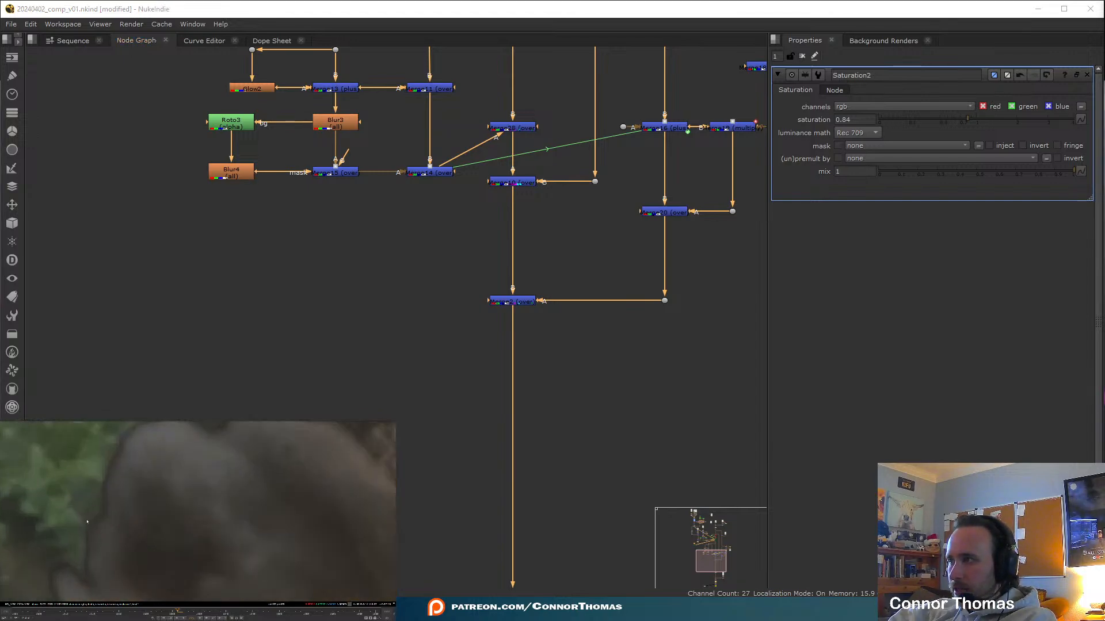
scroll(527, 309, up, 2)
click(518, 131)
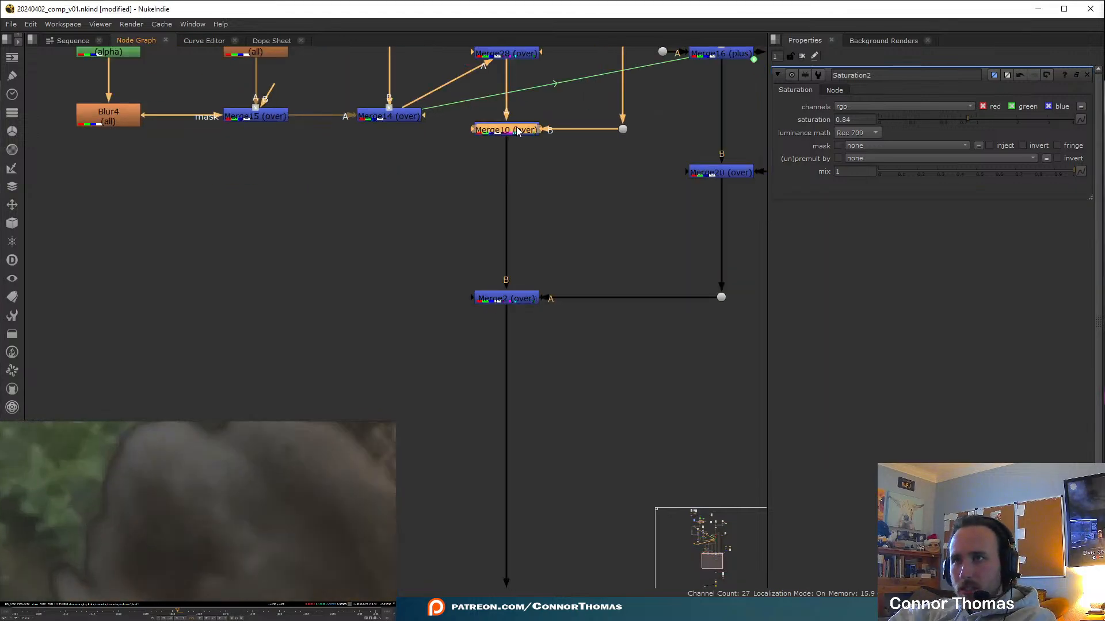
key(1)
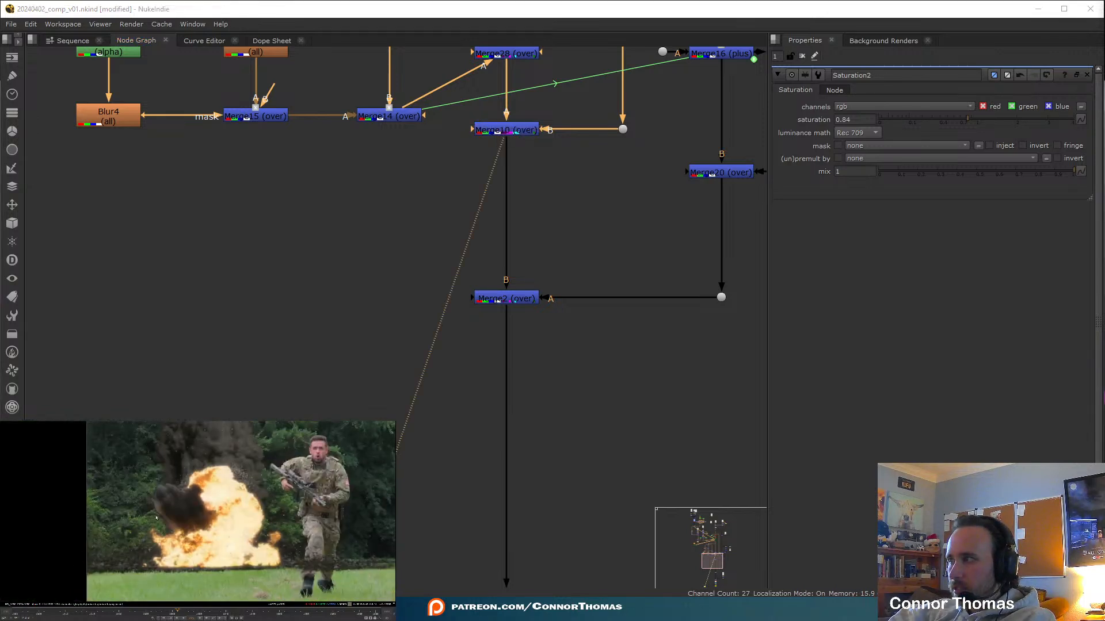
click(504, 298)
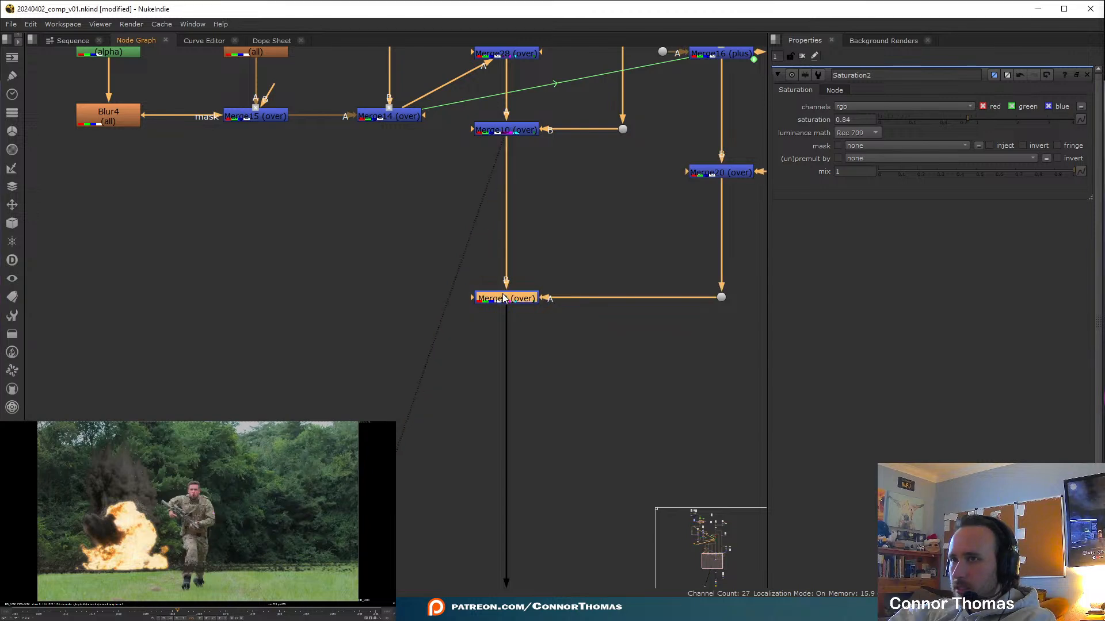
View the outputs of Merge28, Merge11 and Merge14 in turn to examine the explosion elements separately
click(496, 130)
middle_drag(552, 127, 632, 331)
click(592, 256)
key(1)
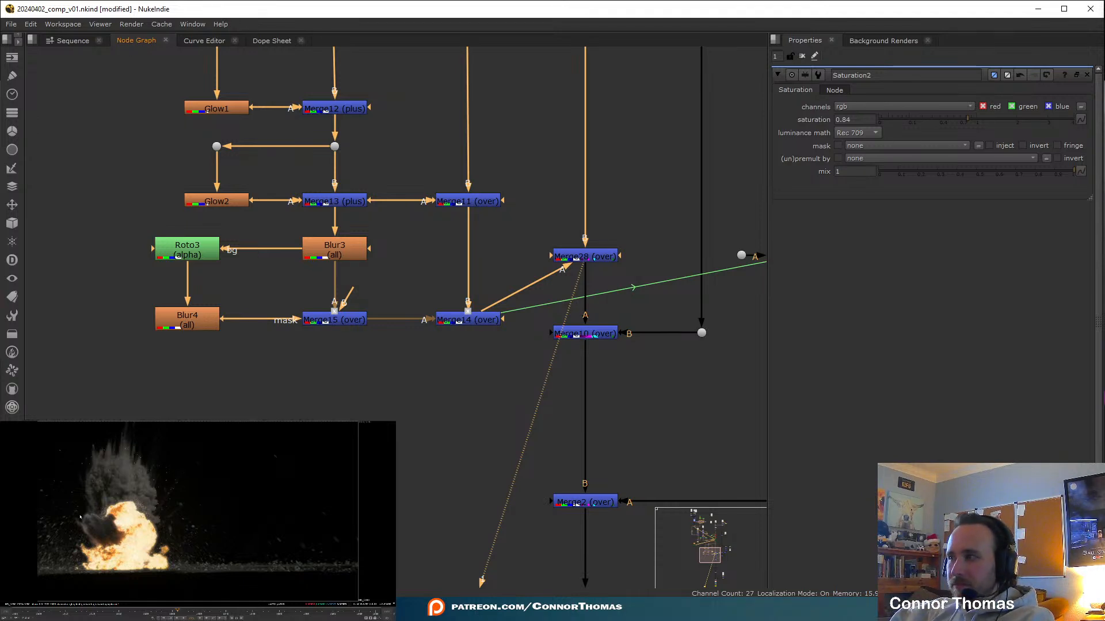
click(469, 200)
key(1)
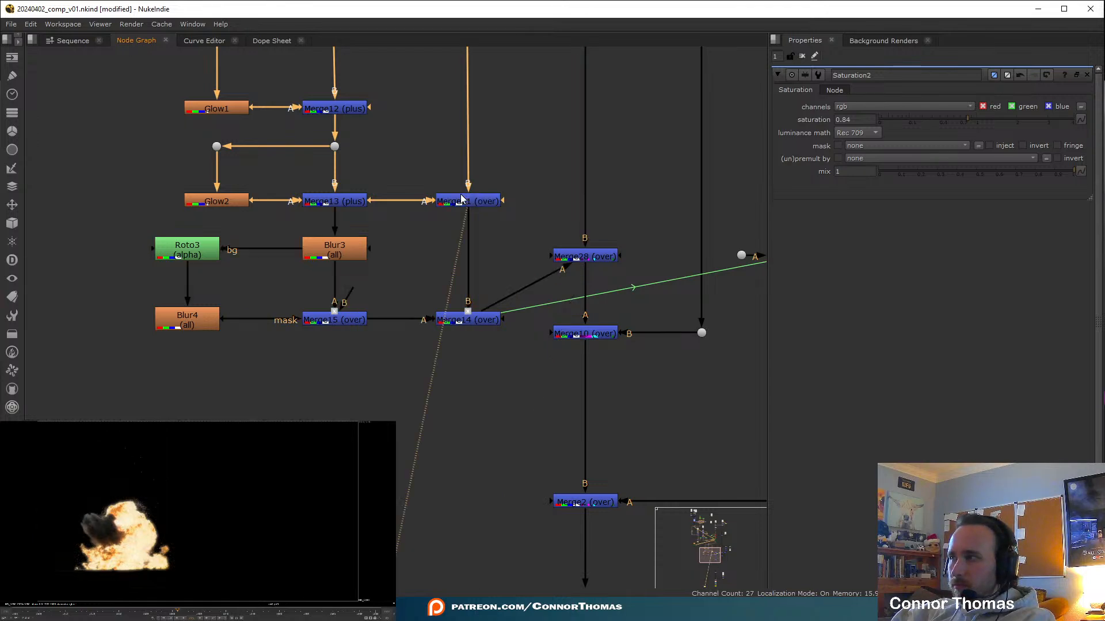
click(462, 321)
key(1)
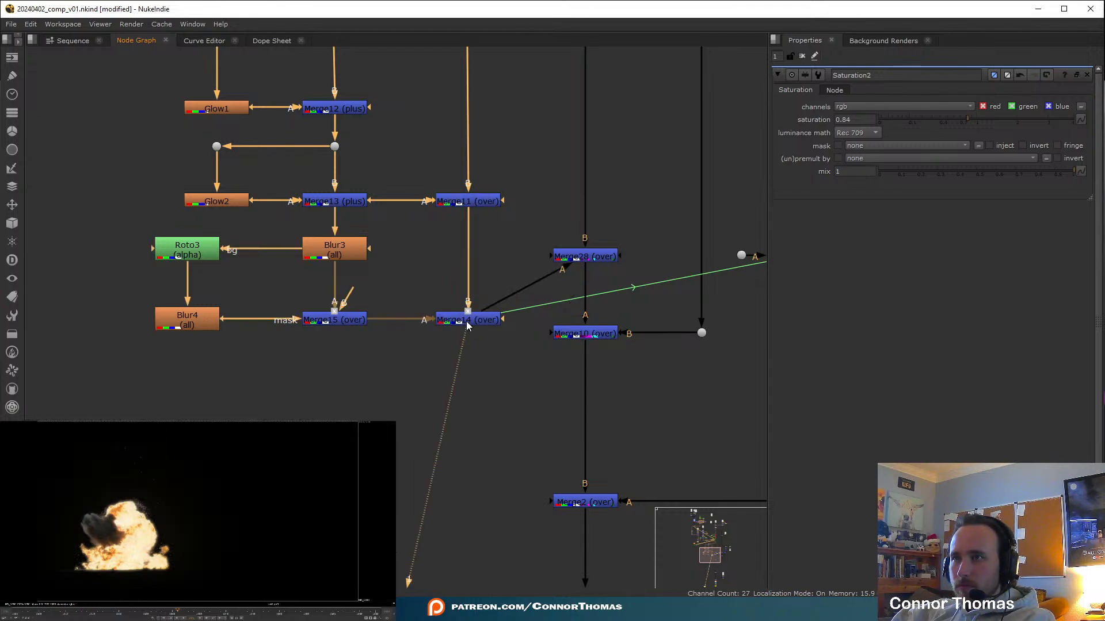
Insert a Merge node after Merge14 and place it directly below Merge14
click(474, 321)
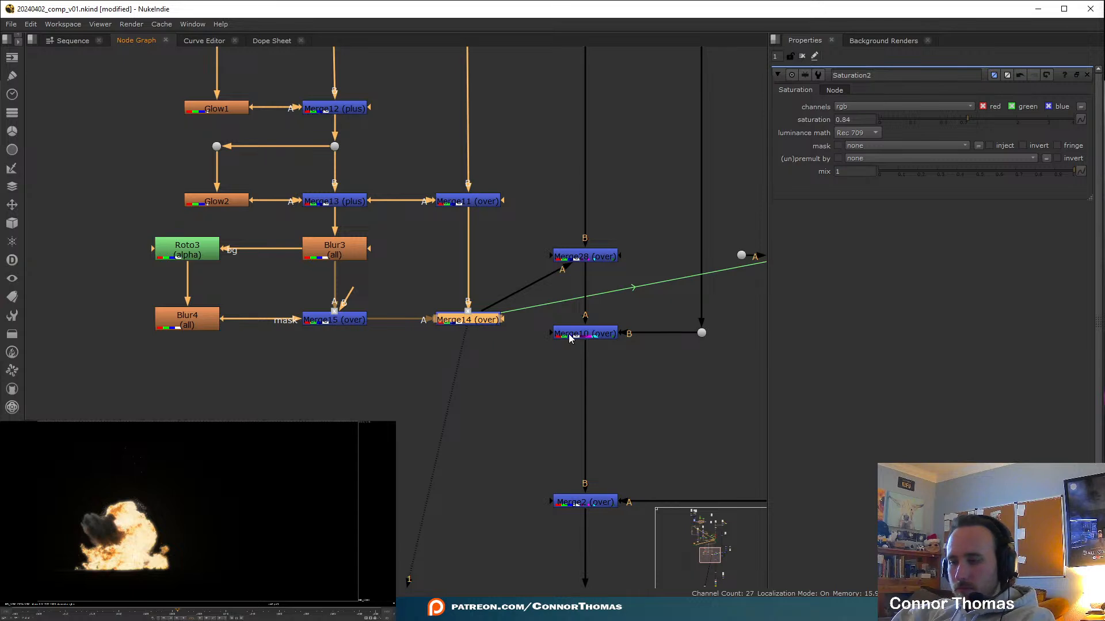
key(m)
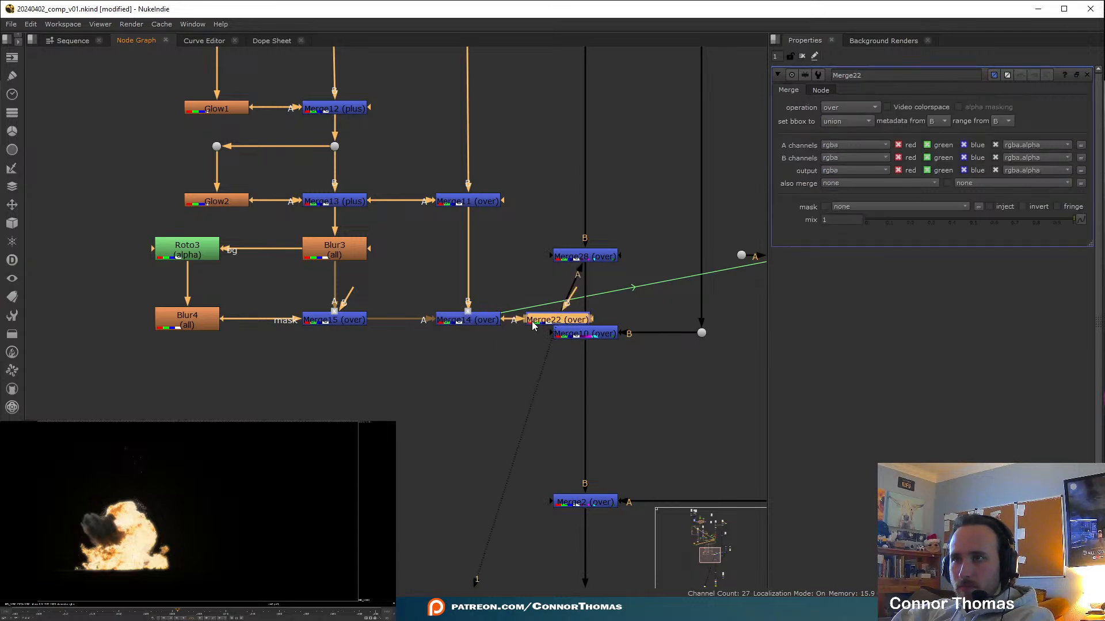
drag(556, 336, 443, 373)
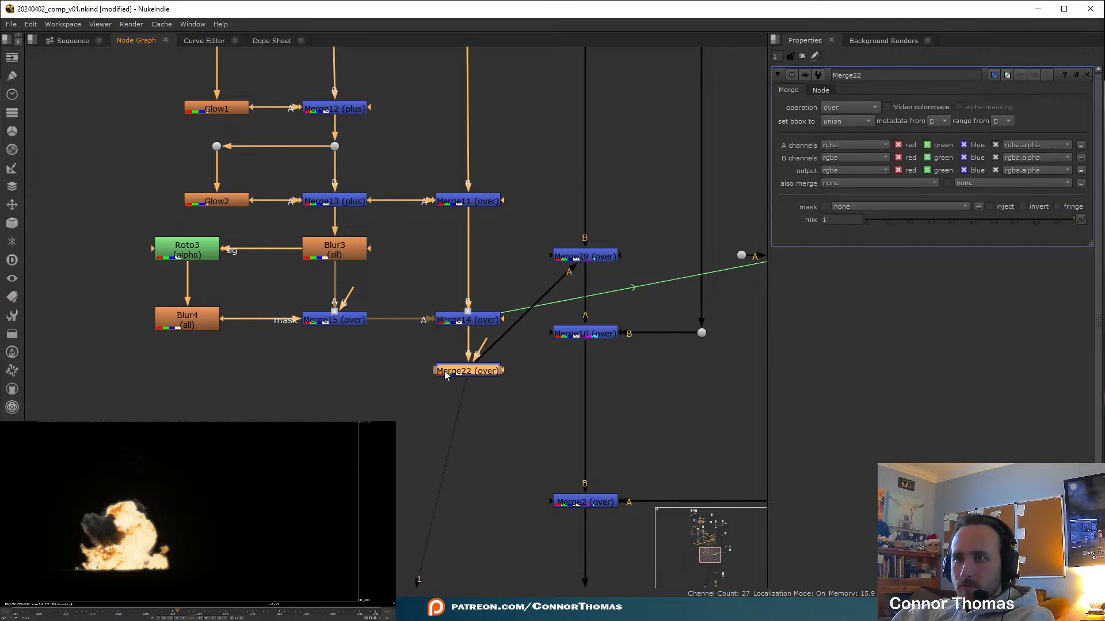
Connect Merge22's mask input to Merge14 and set the mask channel to explosion1.alpha
drag(508, 365, 478, 321)
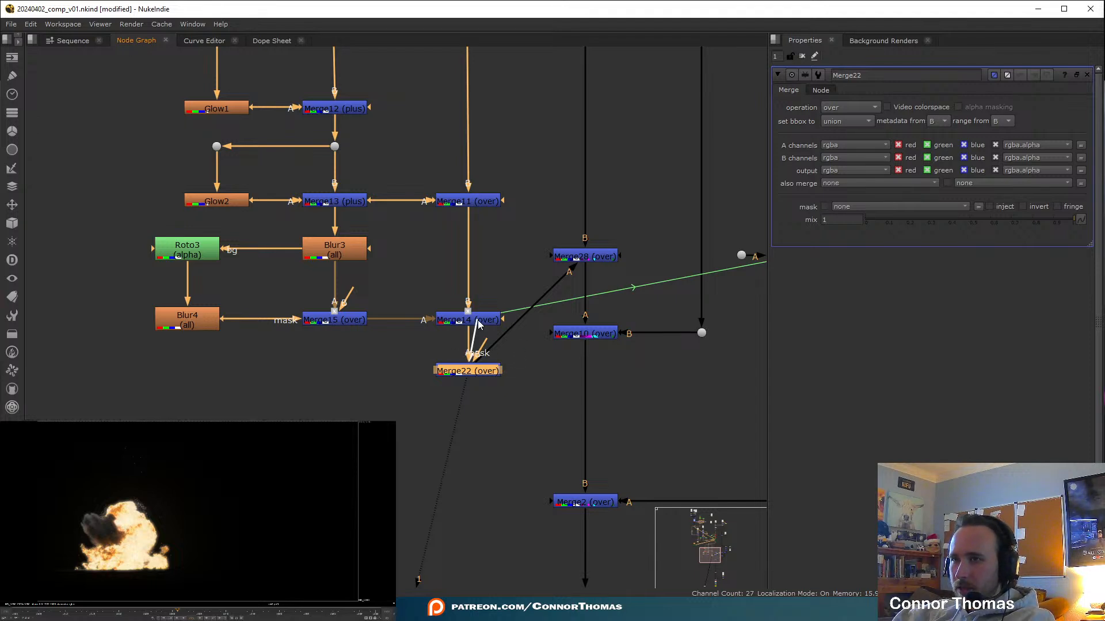
drag(479, 324, 476, 322)
drag(467, 371, 469, 385)
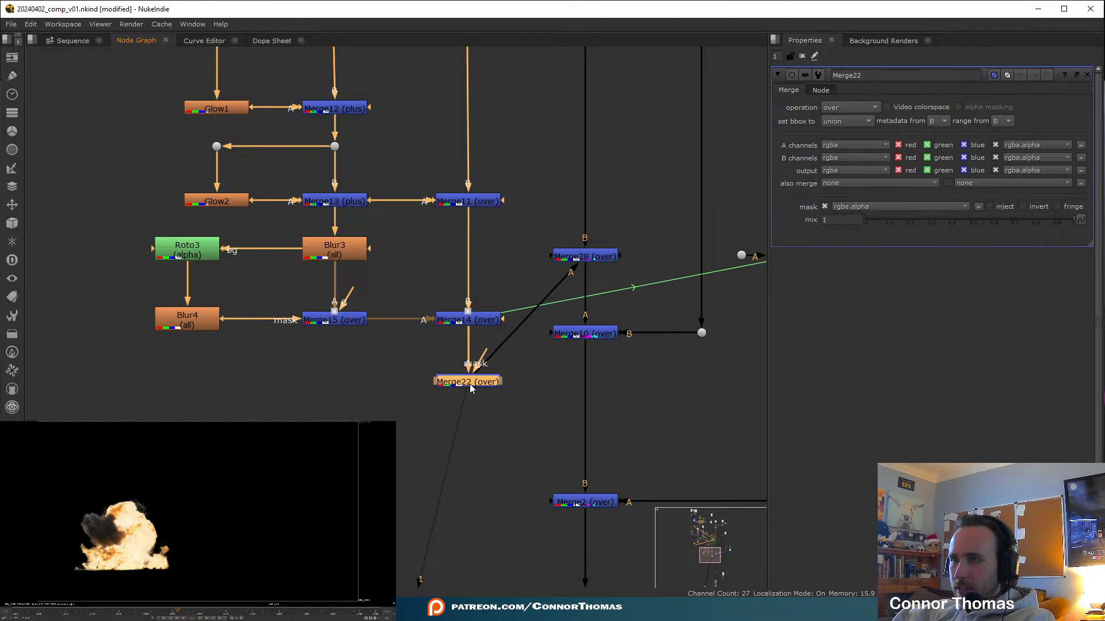
click(870, 207)
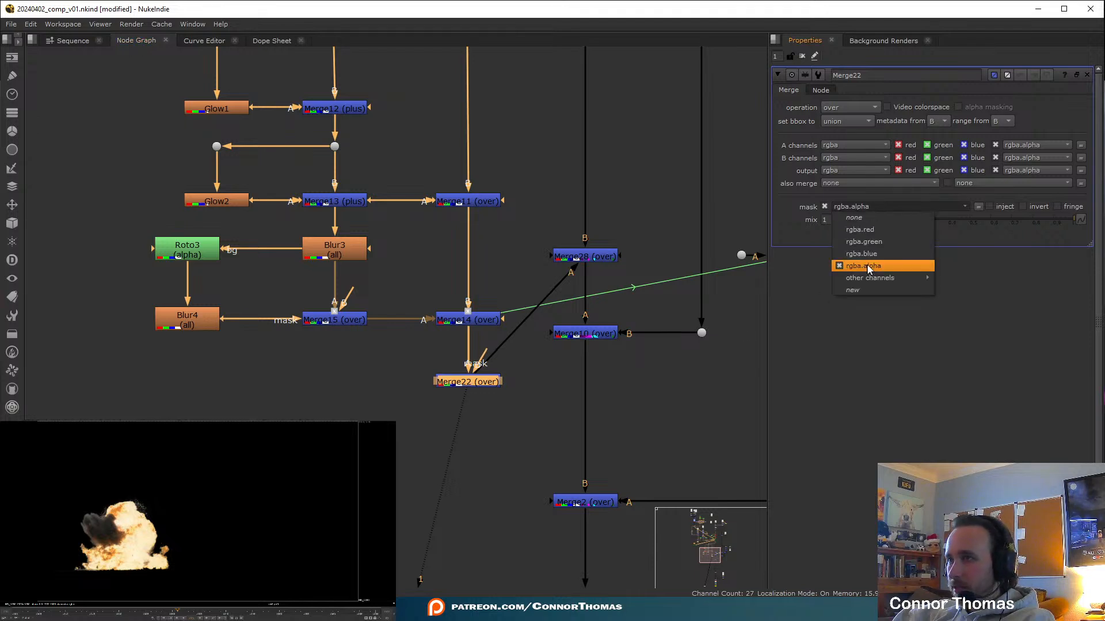
mouse_move(875, 278)
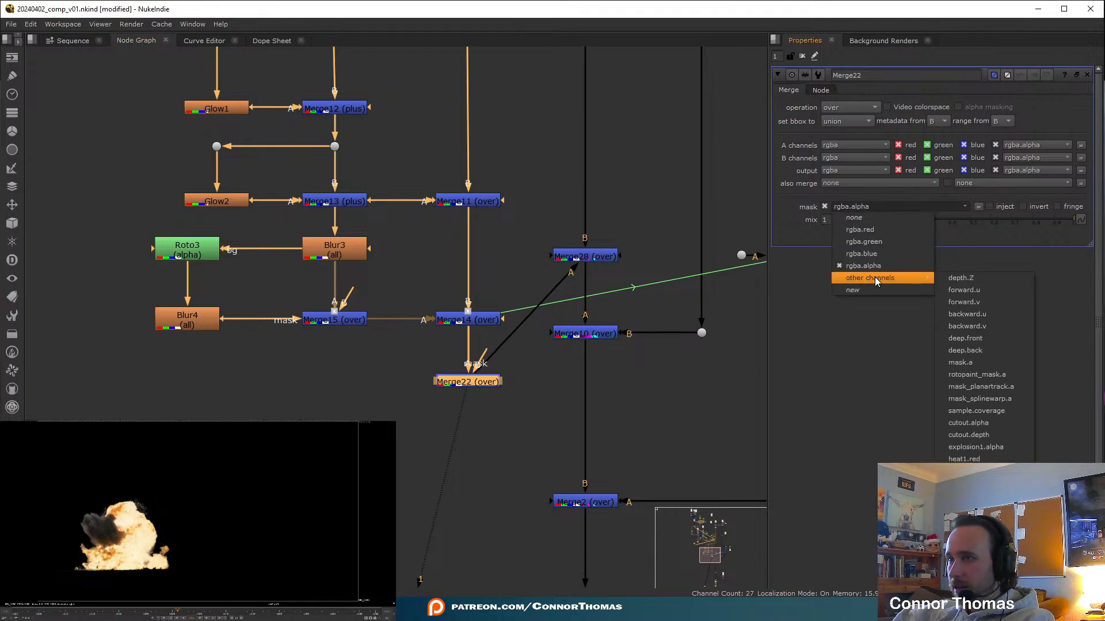
click(989, 448)
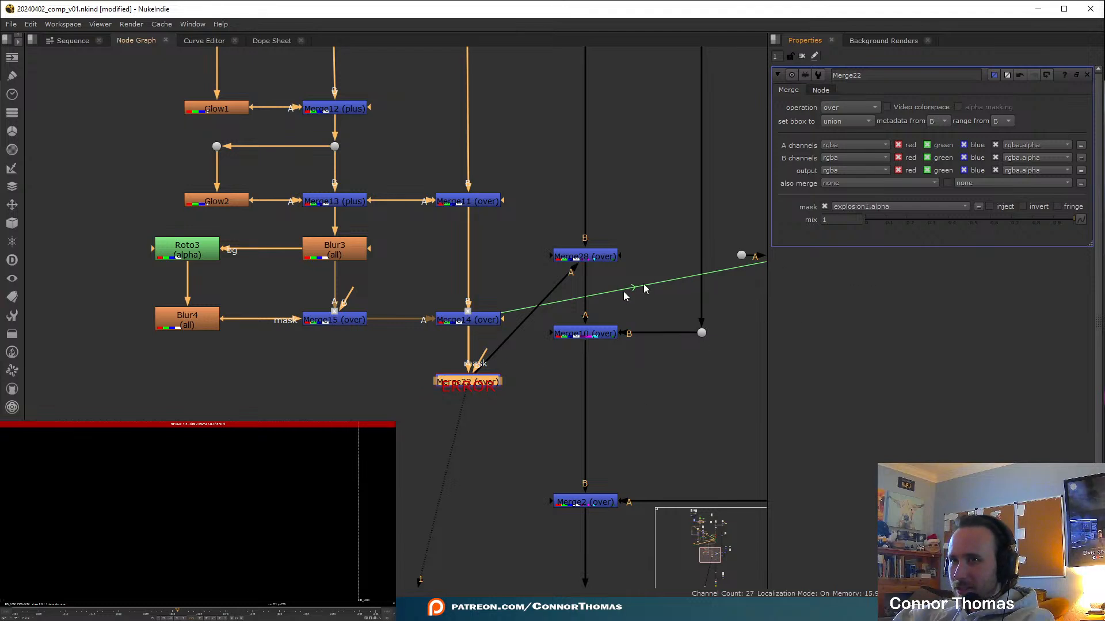
Set "also merge" to all on Merge14, Merge11 and Merge27 so the explosion channels pass through
double_click(461, 322)
click(835, 186)
click(851, 195)
double_click(496, 201)
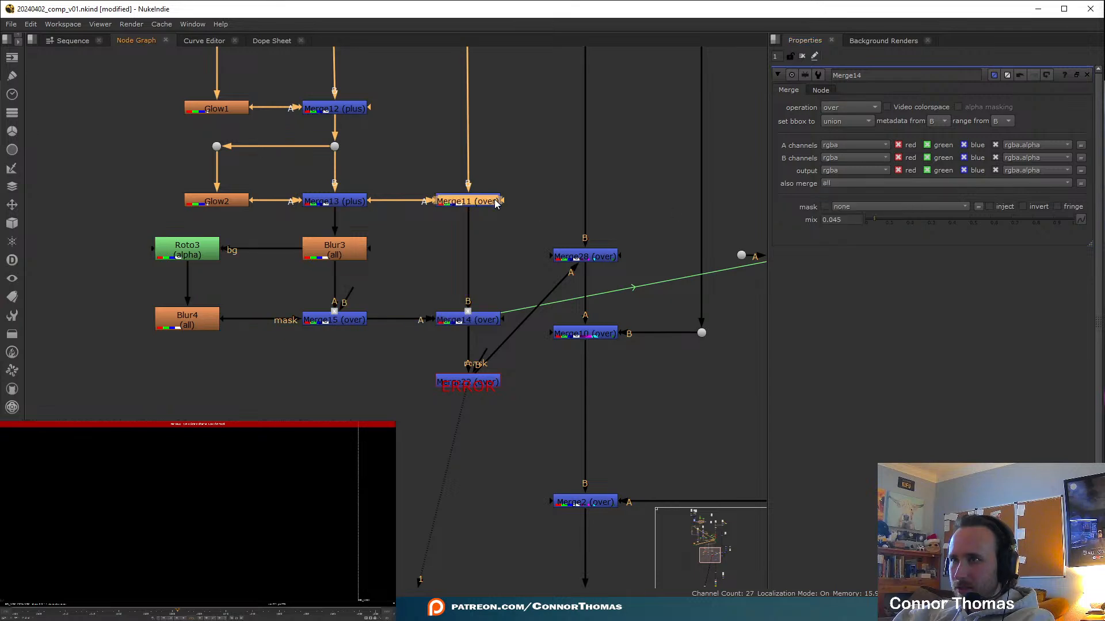
click(849, 205)
click(837, 184)
click(837, 184)
click(845, 194)
middle_drag(448, 217, 442, 367)
double_click(346, 185)
click(840, 184)
click(843, 196)
View the output of Grain2_1 at the end of the tree to check the full composite
middle_drag(452, 410, 405, 264)
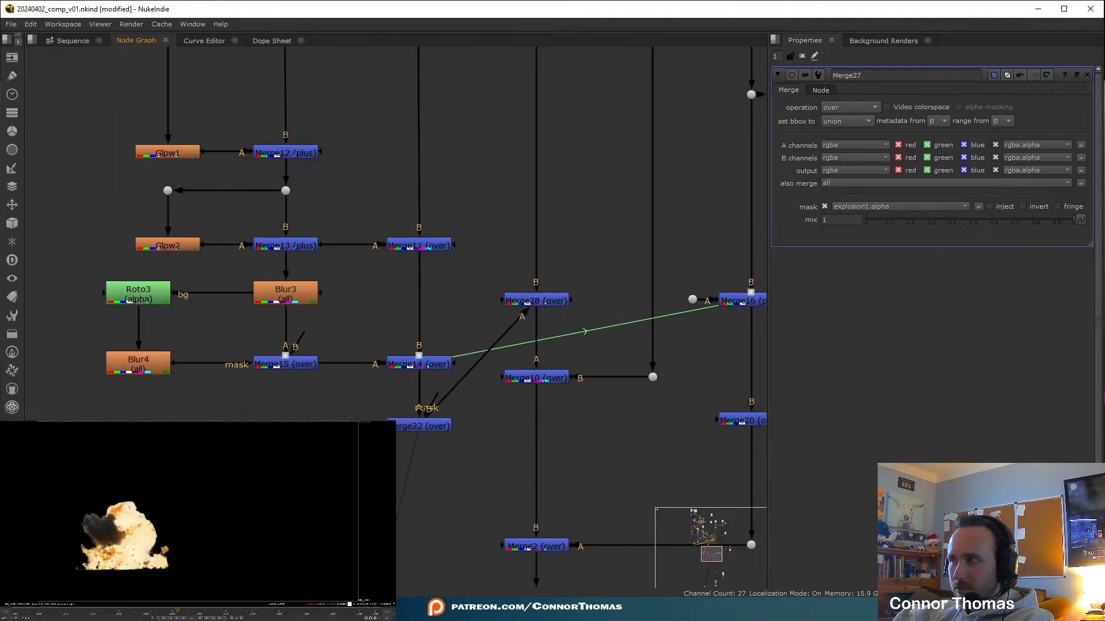
middle_drag(466, 398, 490, 325)
click(467, 351)
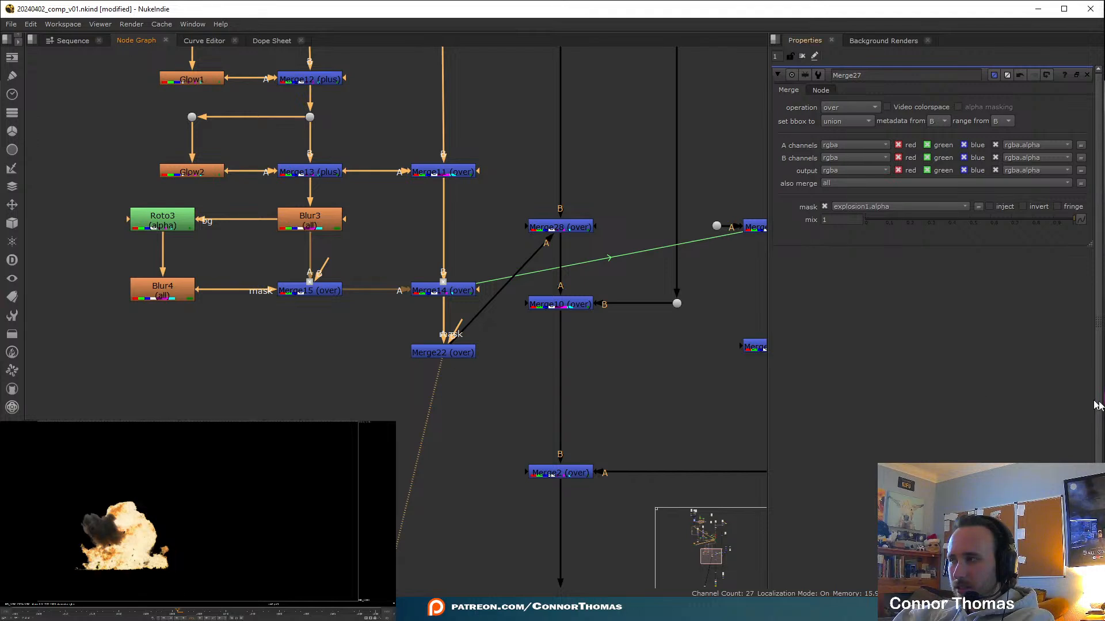
click(482, 308)
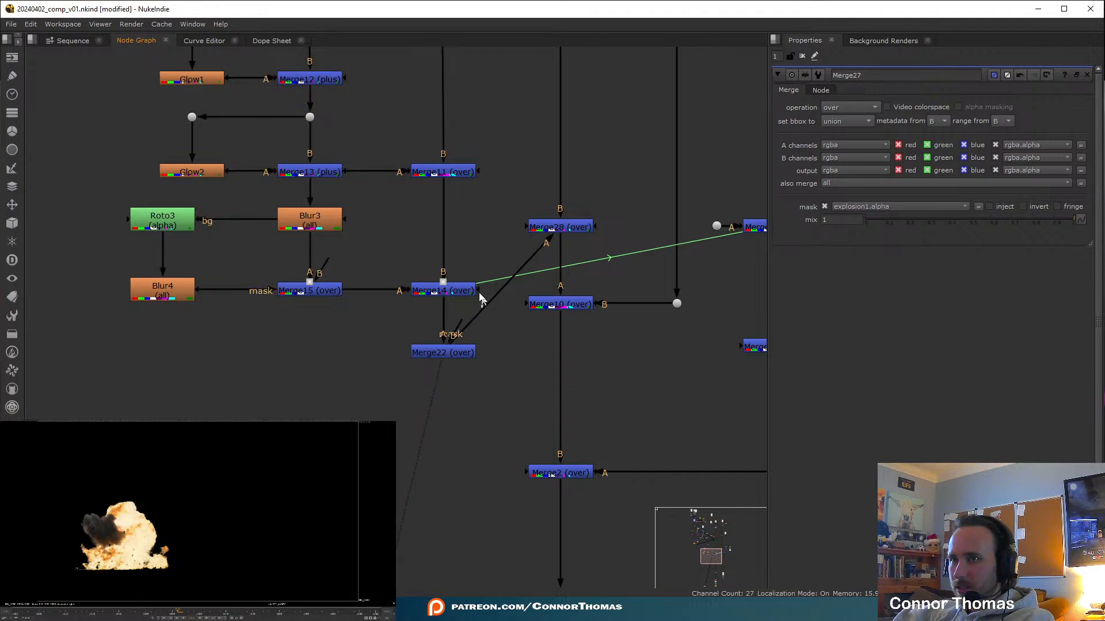
drag(482, 308, 366, 99)
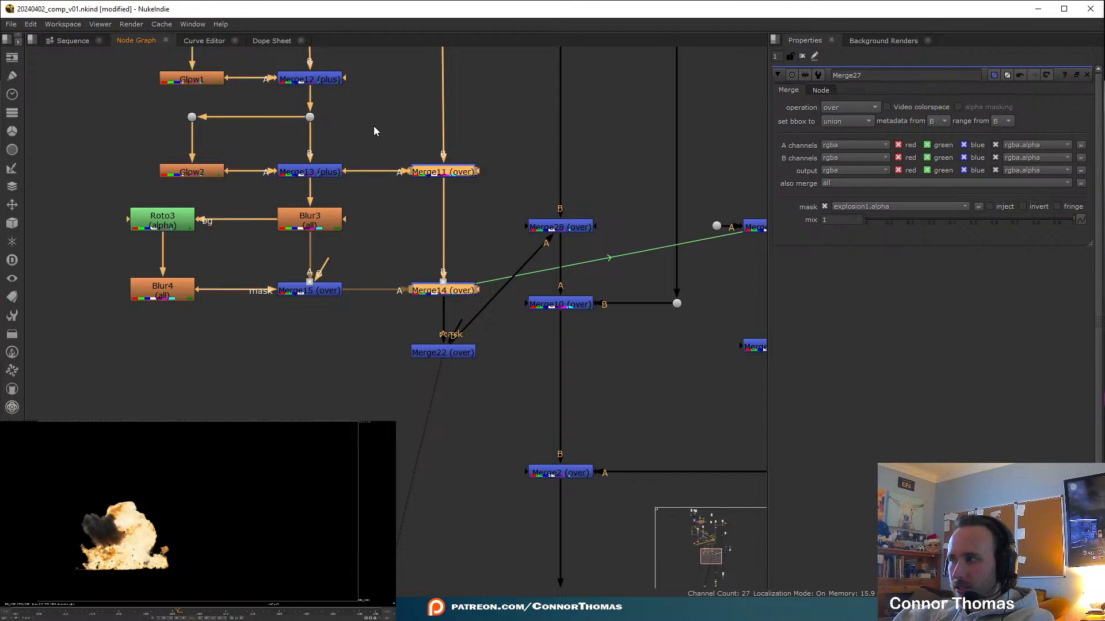
middle_drag(580, 561, 442, 193)
mouse_move(528, 515)
middle_down()
mouse_move(511, 470)
mouse_move(490, 201)
middle_up()
middle_drag(534, 431, 587, 135)
middle_drag(492, 512, 530, 377)
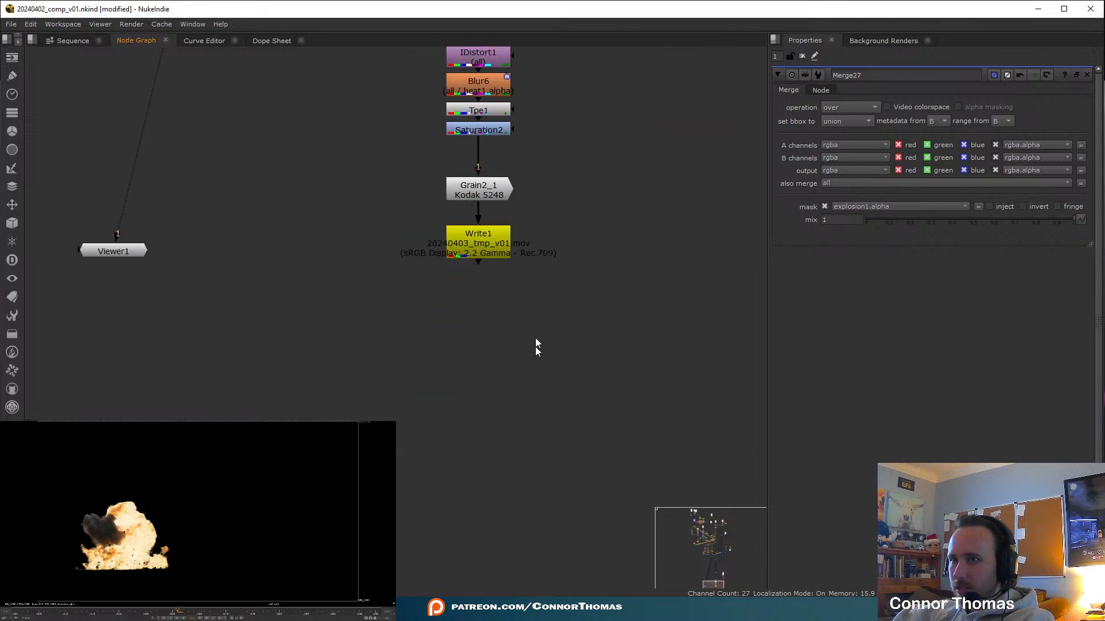
click(483, 193)
key(1)
Toggle Merge22 off and on repeatedly to compare its effect on the composite, leaving it disabled
middle_drag(559, 81, 476, 390)
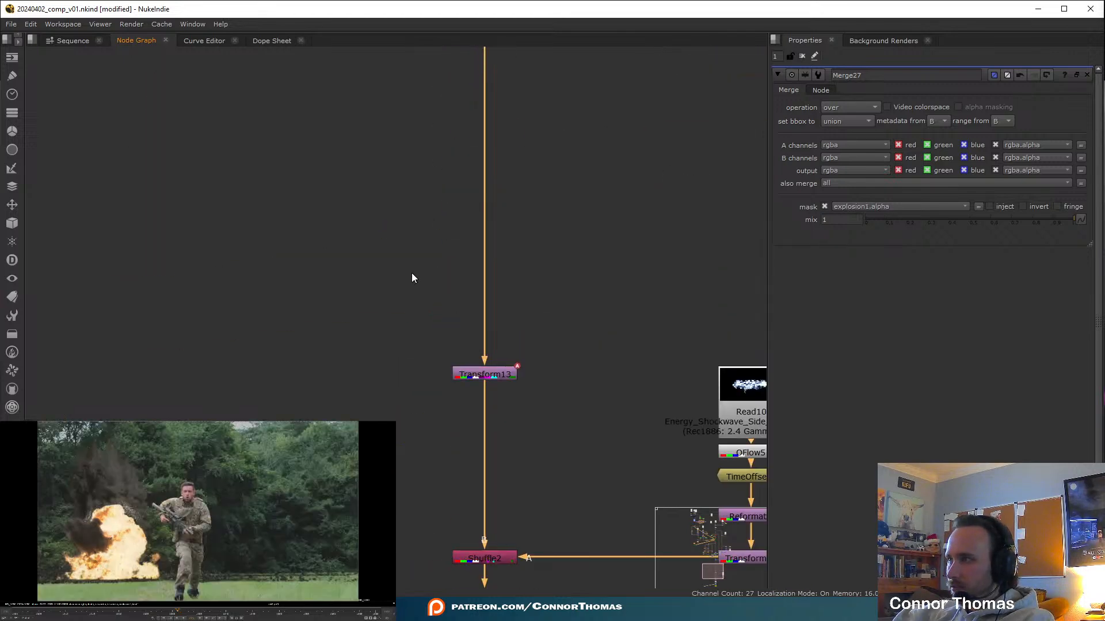
middle_drag(531, 144, 547, 438)
middle_drag(548, 283, 555, 413)
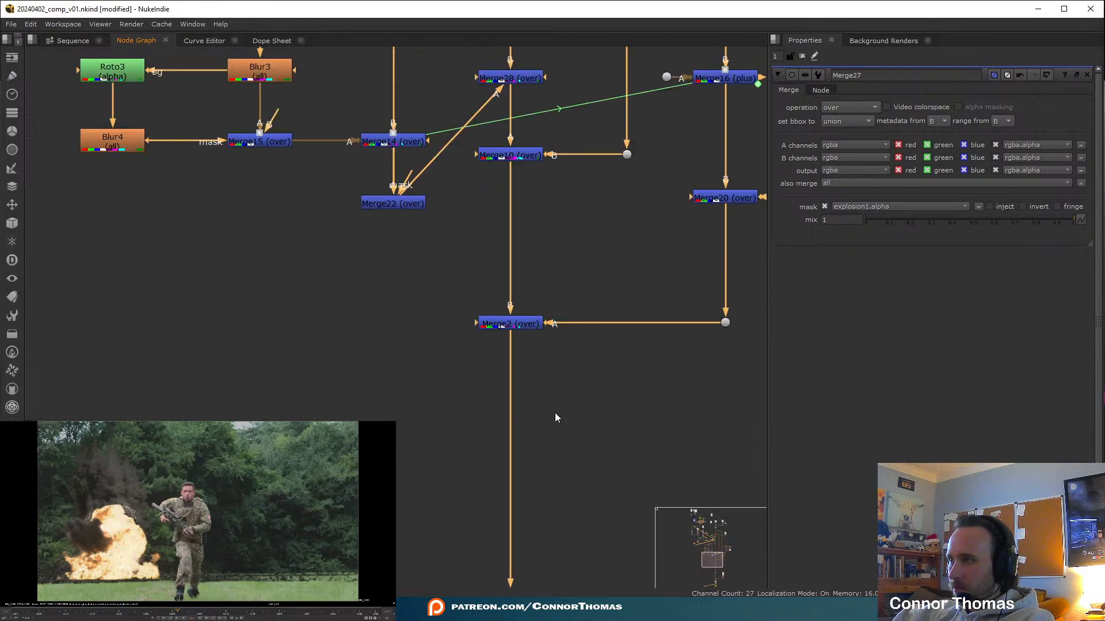
middle_drag(543, 238, 530, 348)
middle_drag(437, 287, 465, 357)
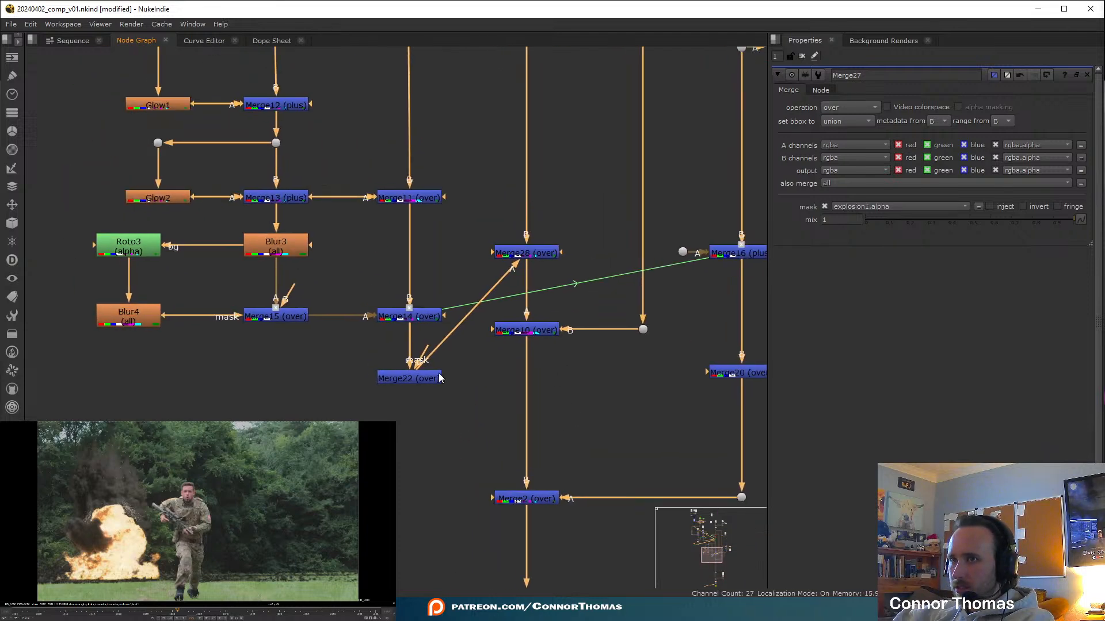
click(418, 381)
key(d)
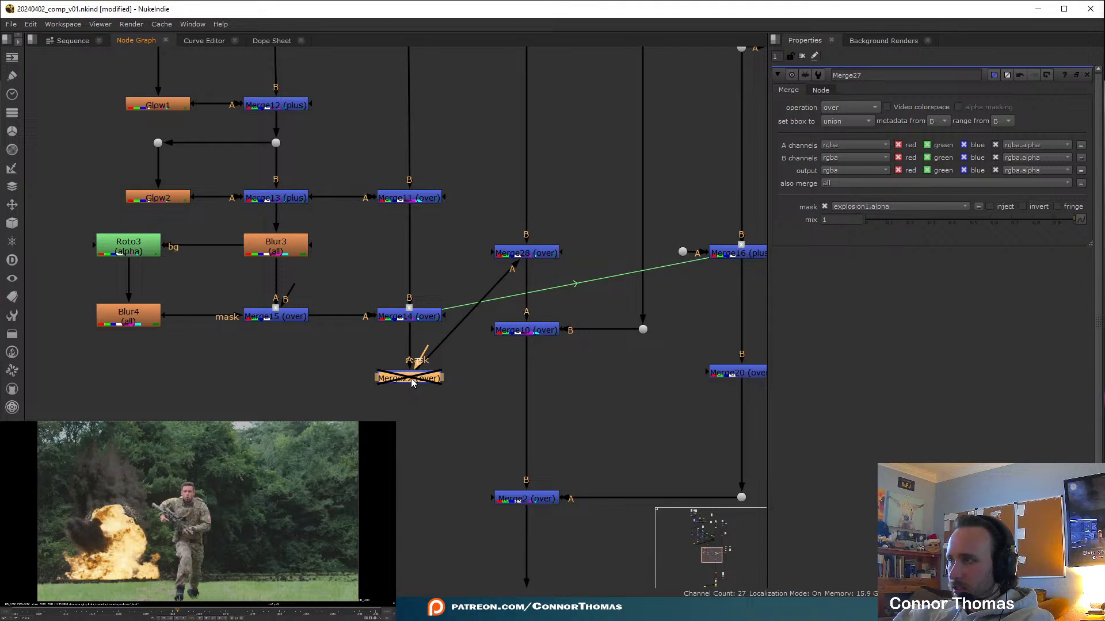
key(d)
key(d)
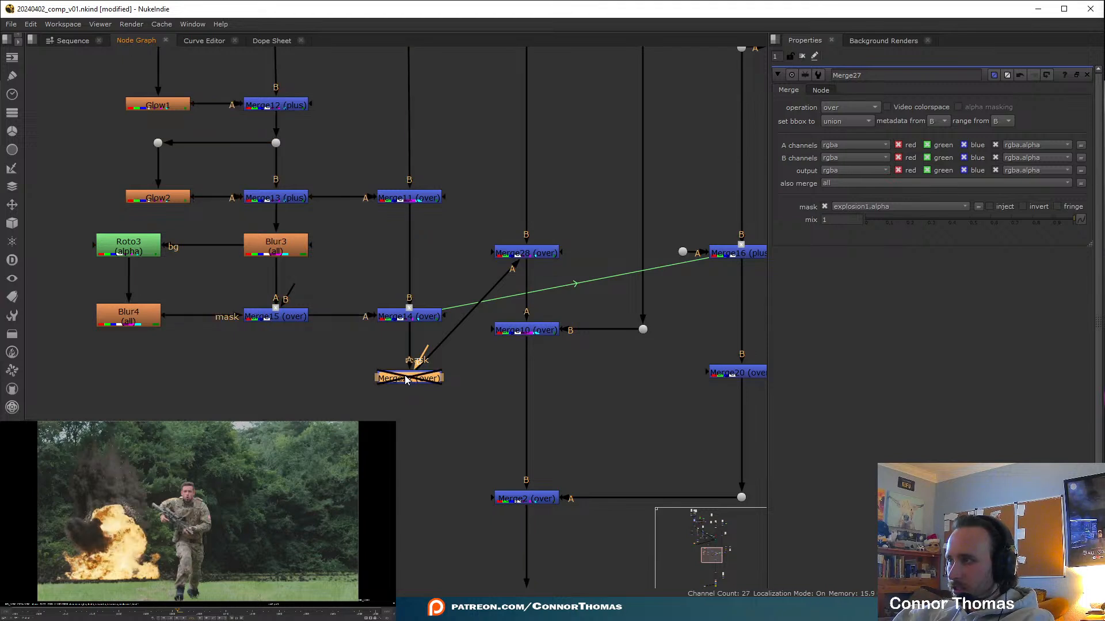
key(d)
key(d)
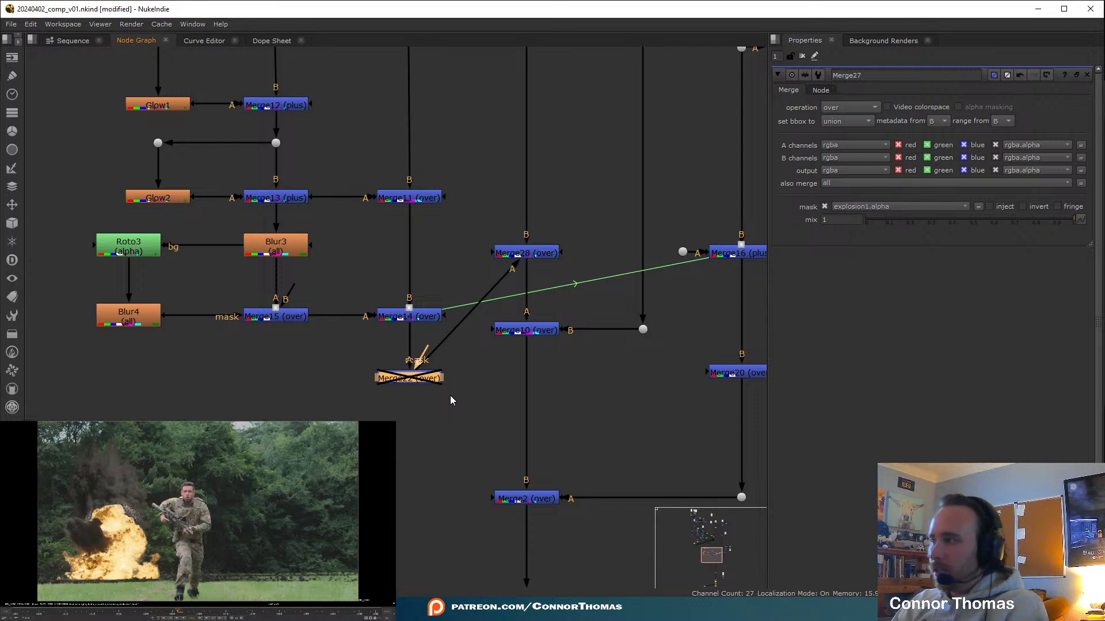
Insert a Glow node directly after Merge10
click(538, 333)
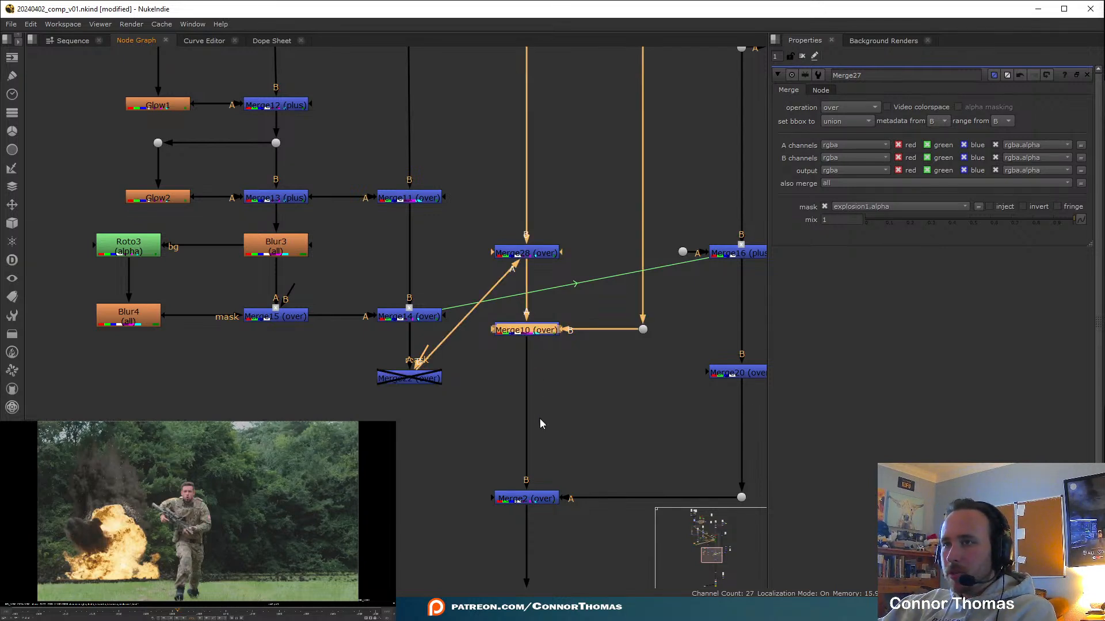
click(541, 330)
key(Tab)
text(glow)
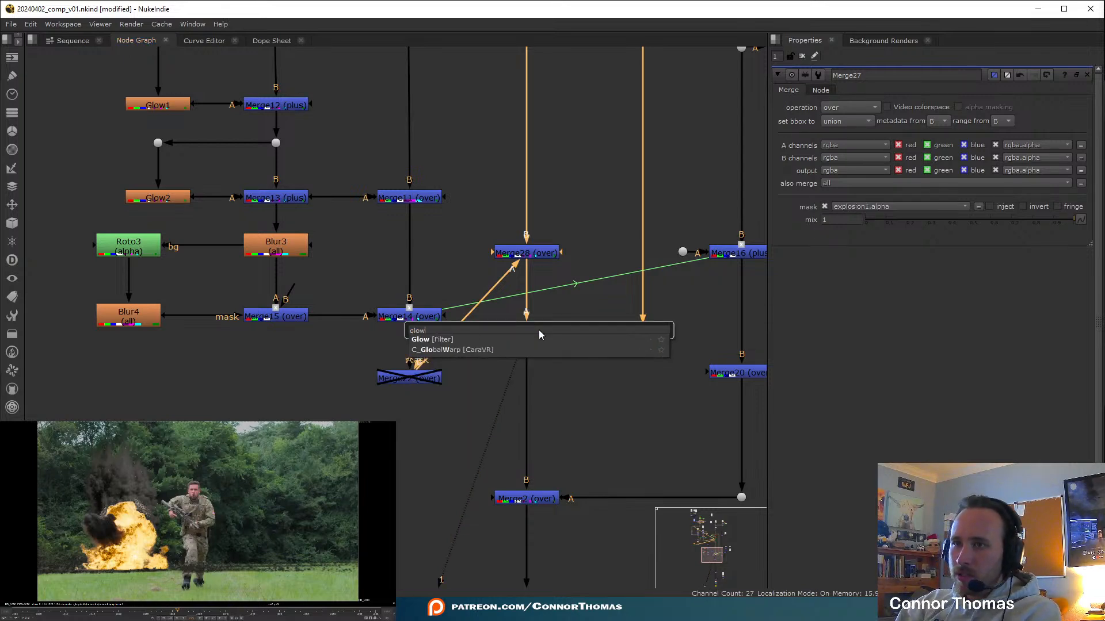
key(Return)
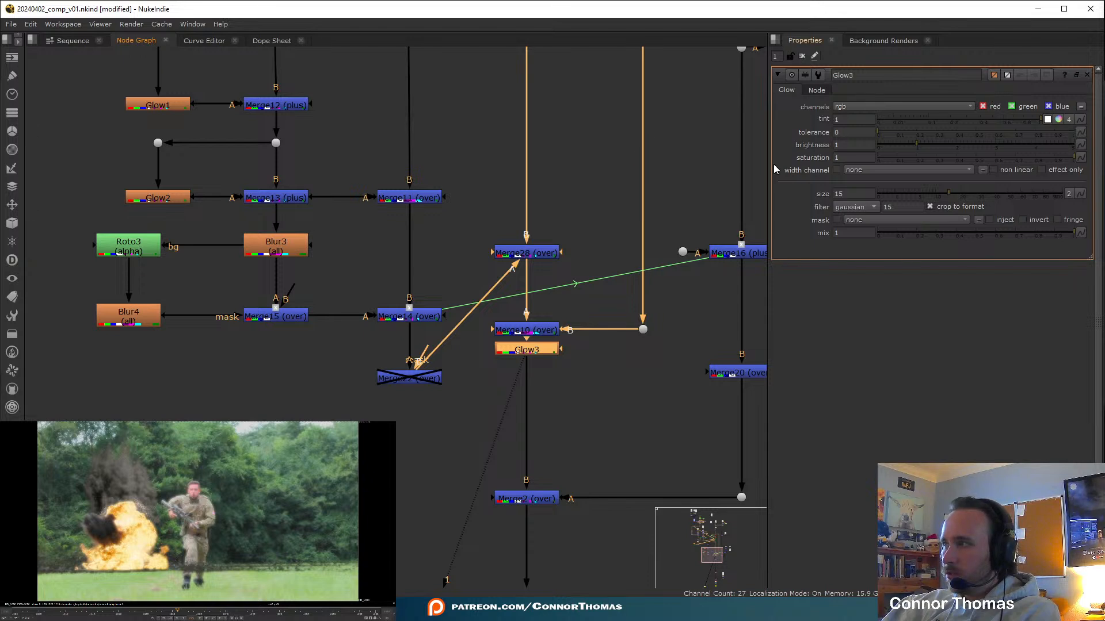
Set Glow3 to effect only and raise its tolerance to 1 to isolate the fire
middle_drag(359, 180, 420, 280)
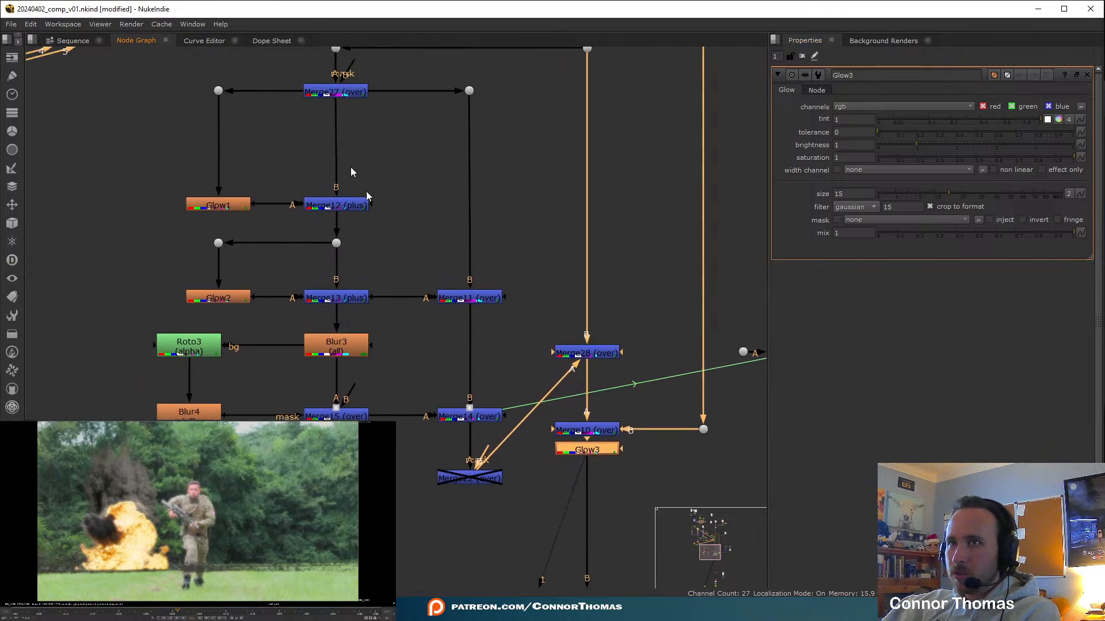
middle_drag(653, 403, 496, 268)
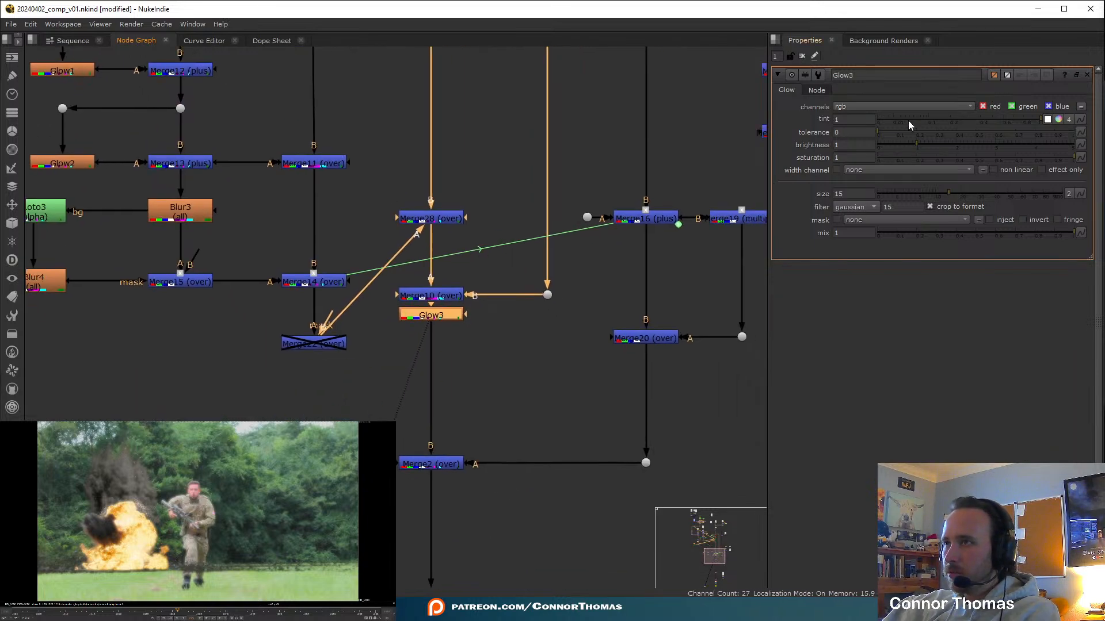
drag(880, 130, 953, 150)
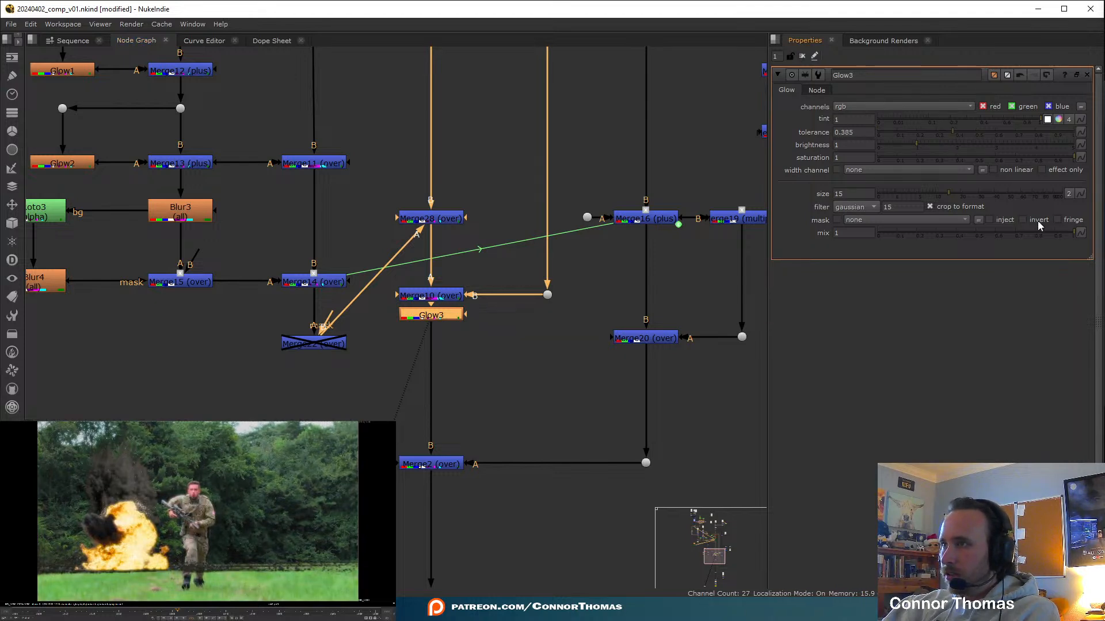
click(1041, 170)
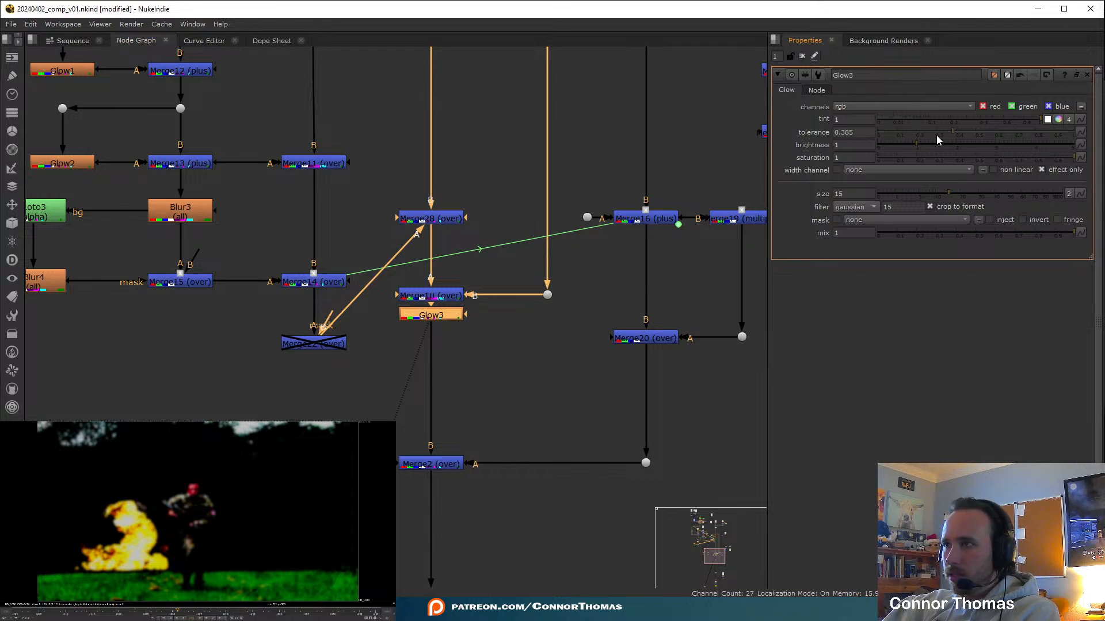
drag(960, 133, 1075, 136)
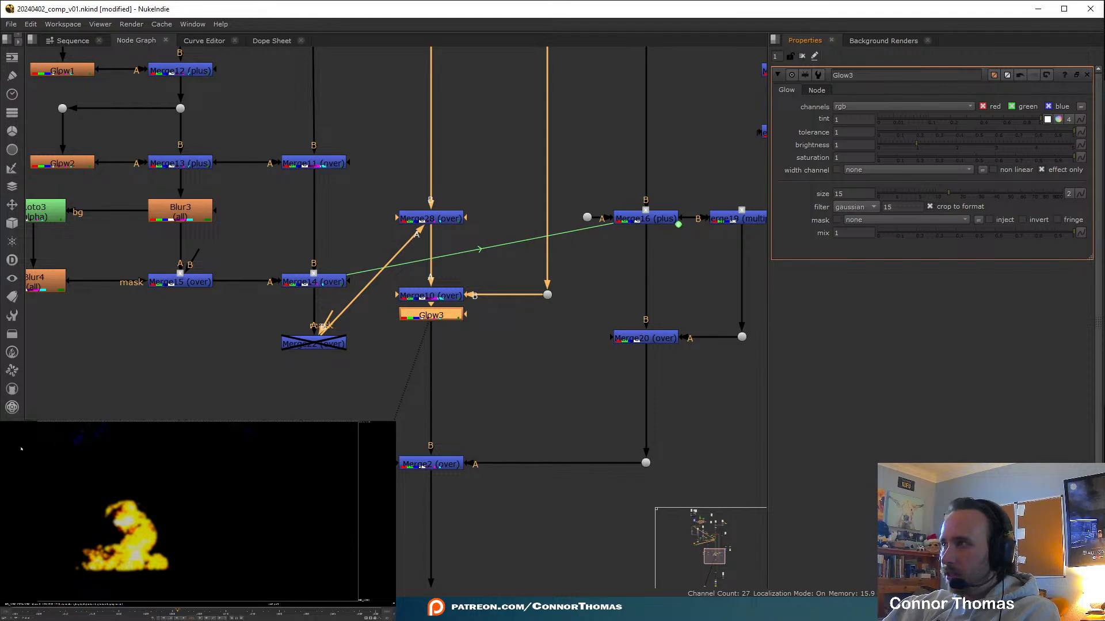
drag(127, 503, 190, 593)
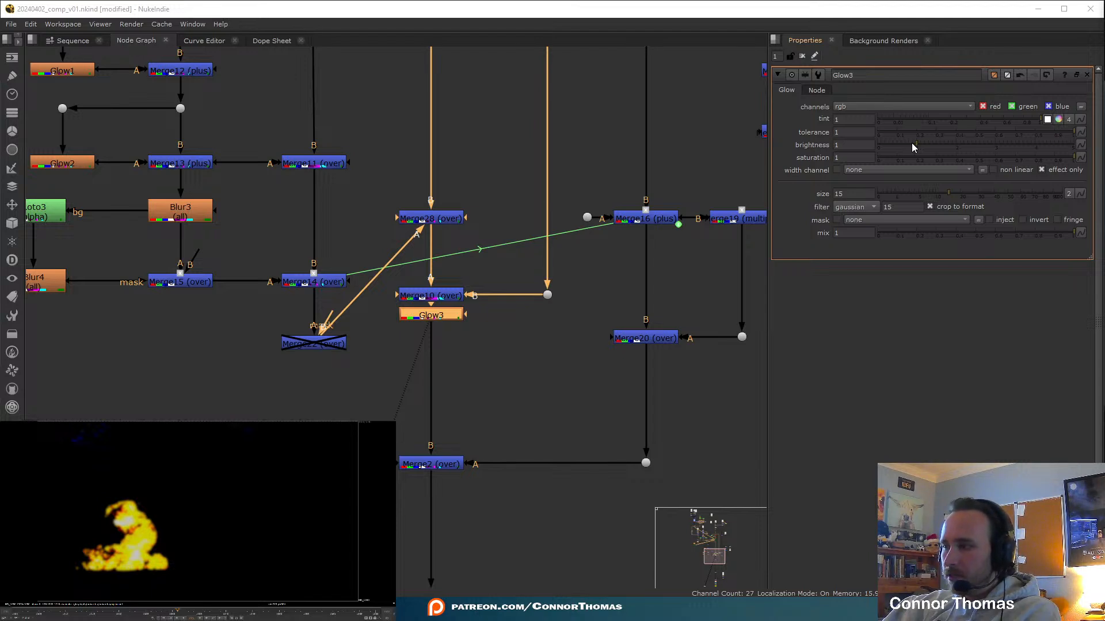
Set Glow3's brightness to 0.5 and its saturation to 0.5
drag(855, 145, 811, 141)
text(0.5)
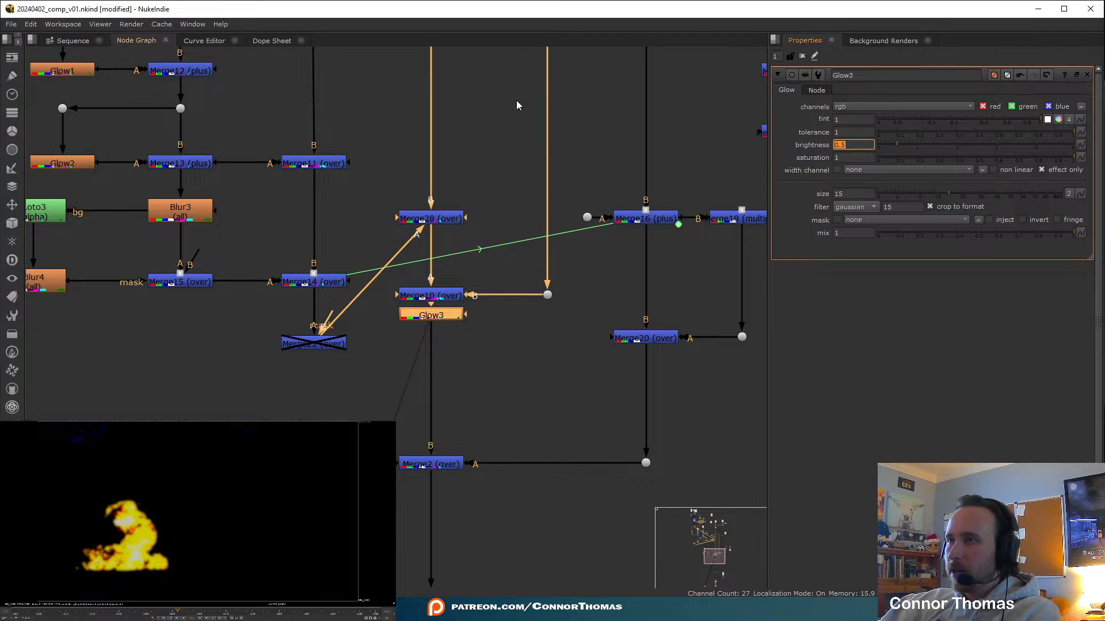
key(Tab)
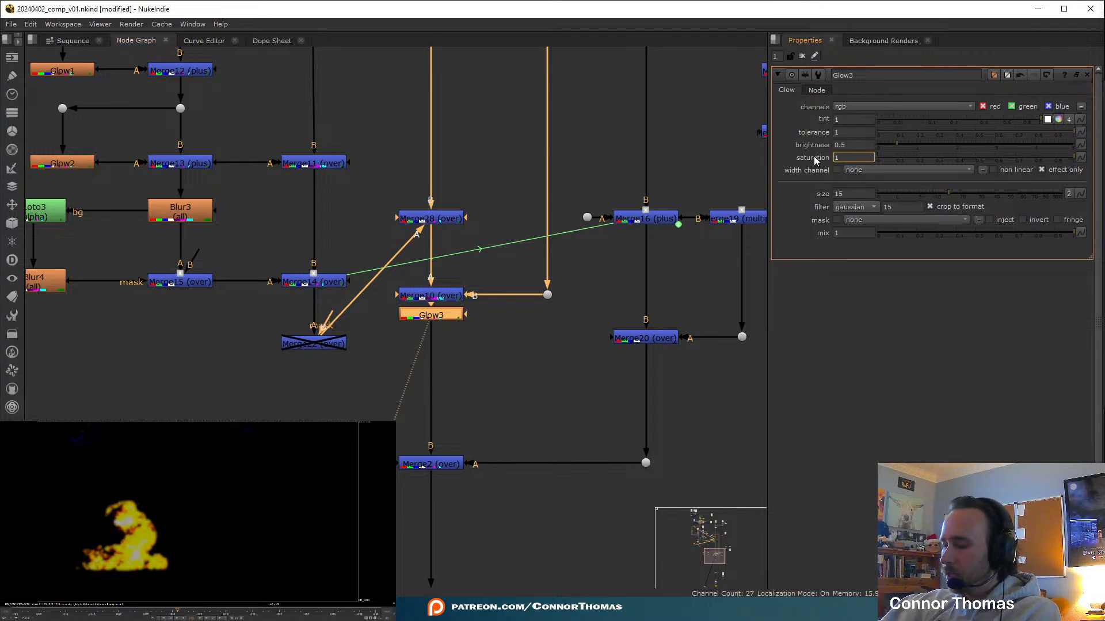
text(.5)
key(Return)
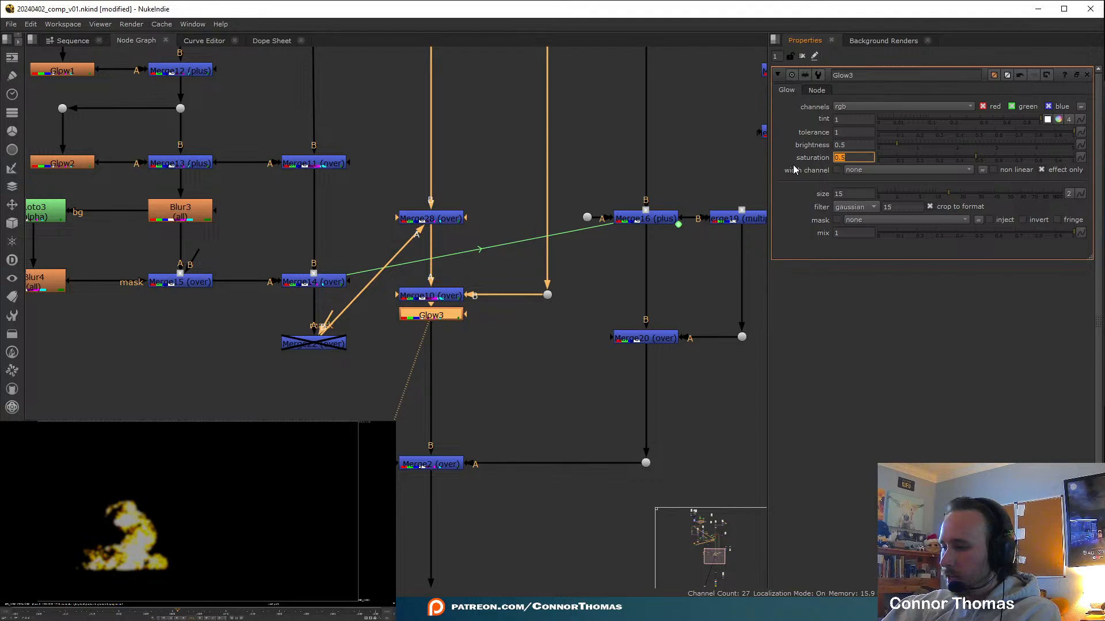
Toggle Glow3 off and on to compare its effect, and set its size to 17
click(471, 345)
click(433, 314)
key(d)
key(d)
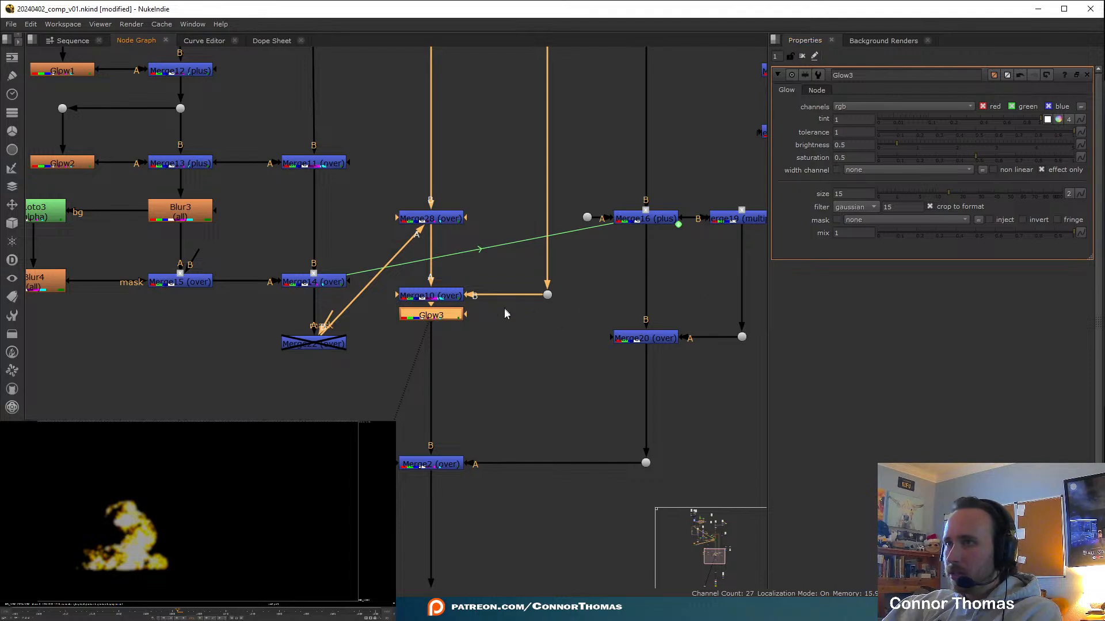
click(856, 194)
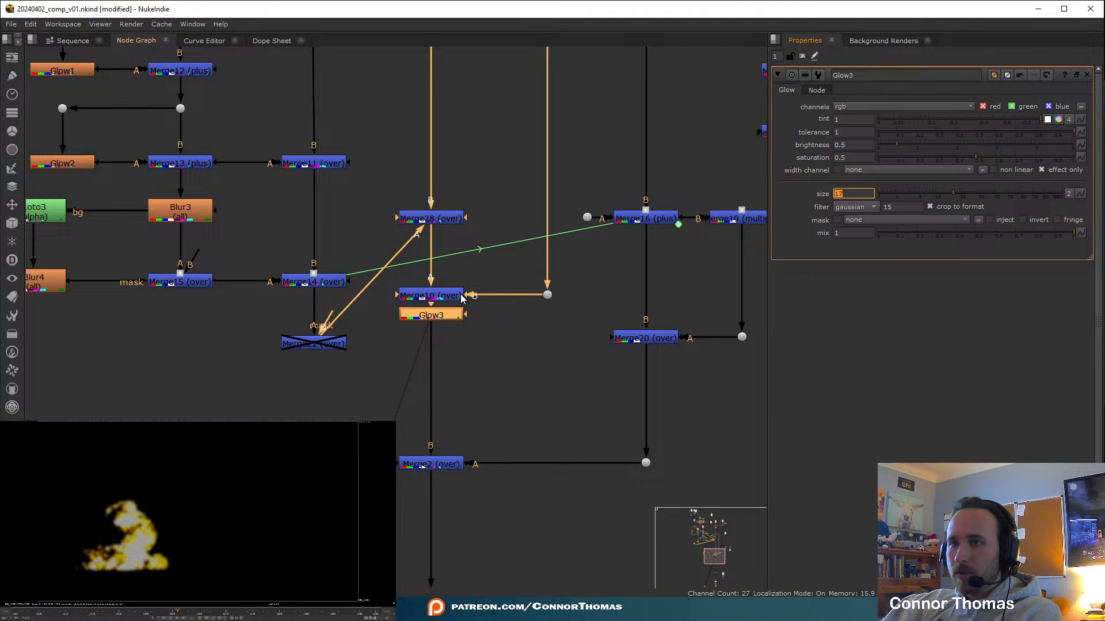
Move Glow3 off the main pipe and add it back onto Merge10's output through a new merge set to plus
drag(450, 320, 389, 400)
key(m)
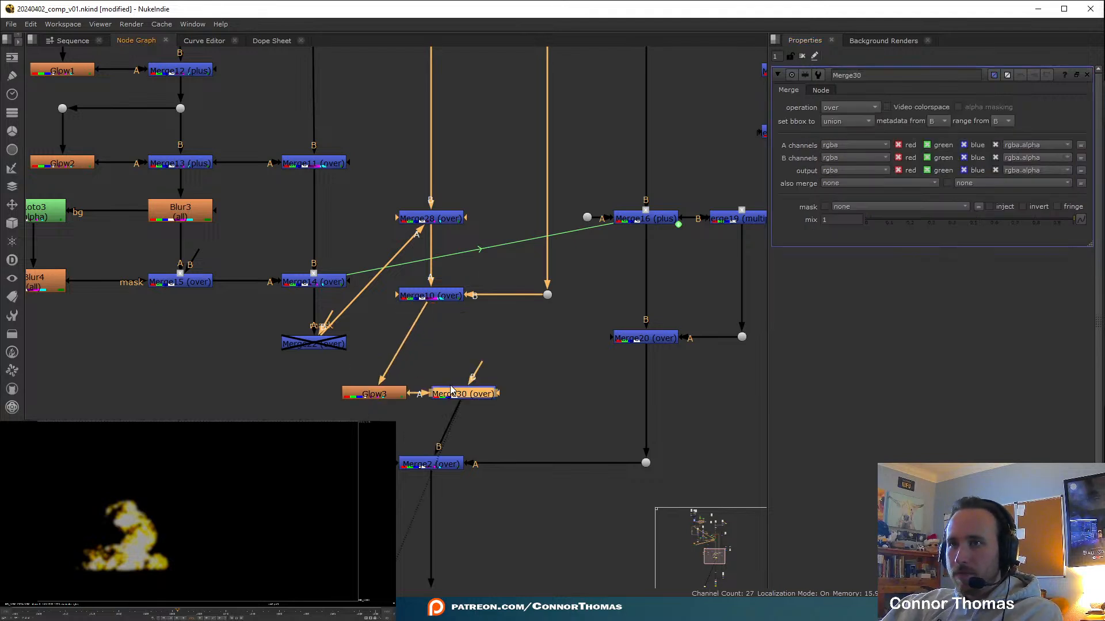
drag(476, 369, 424, 304)
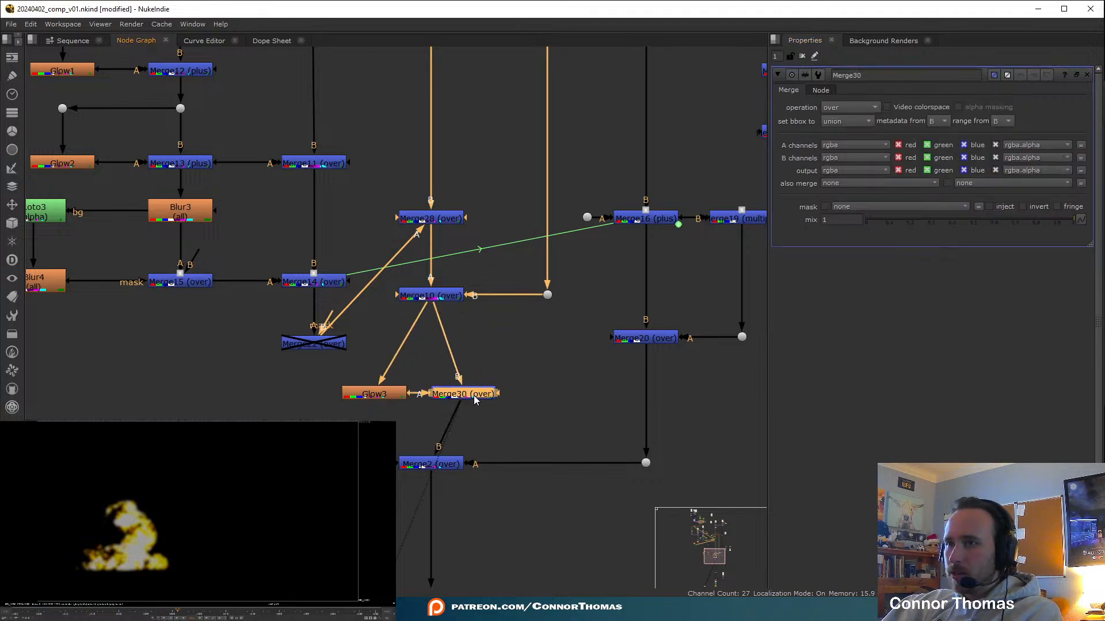
key(1)
click(475, 398)
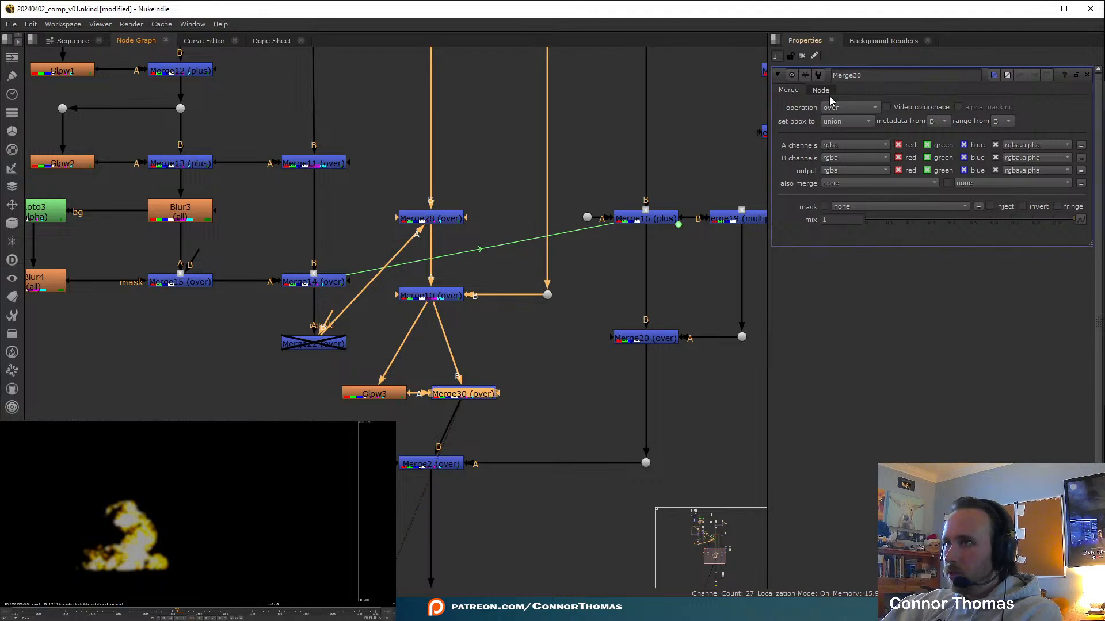
click(848, 107)
click(862, 297)
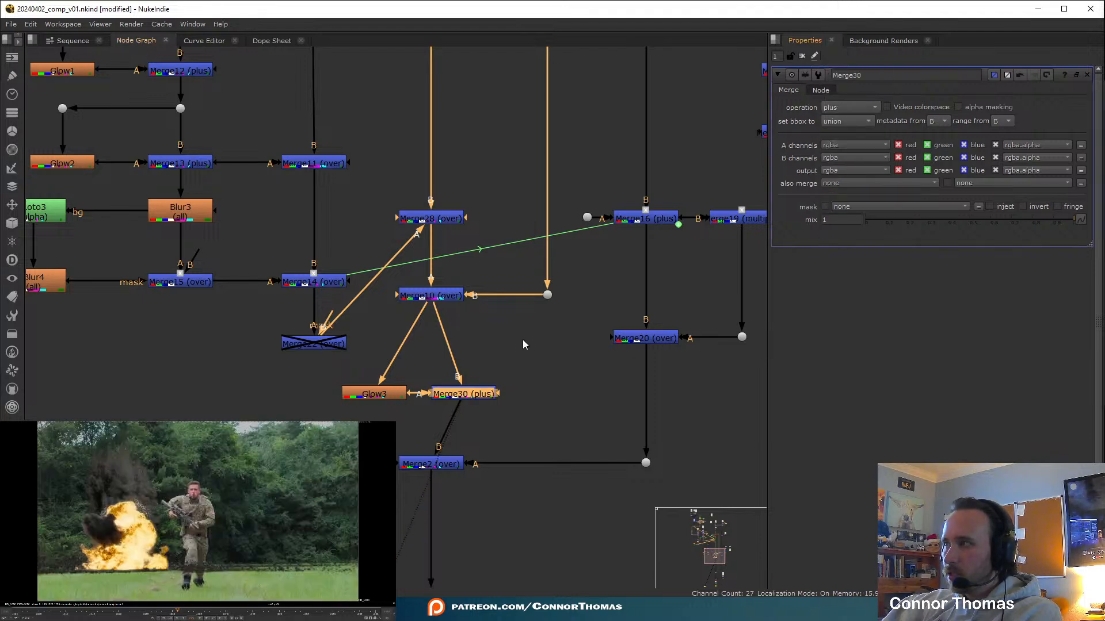
Toggle the Glow3 merge off and on repeatedly to compare the composite with and without the glow
key(d)
key(d)
key(d)
key(d)
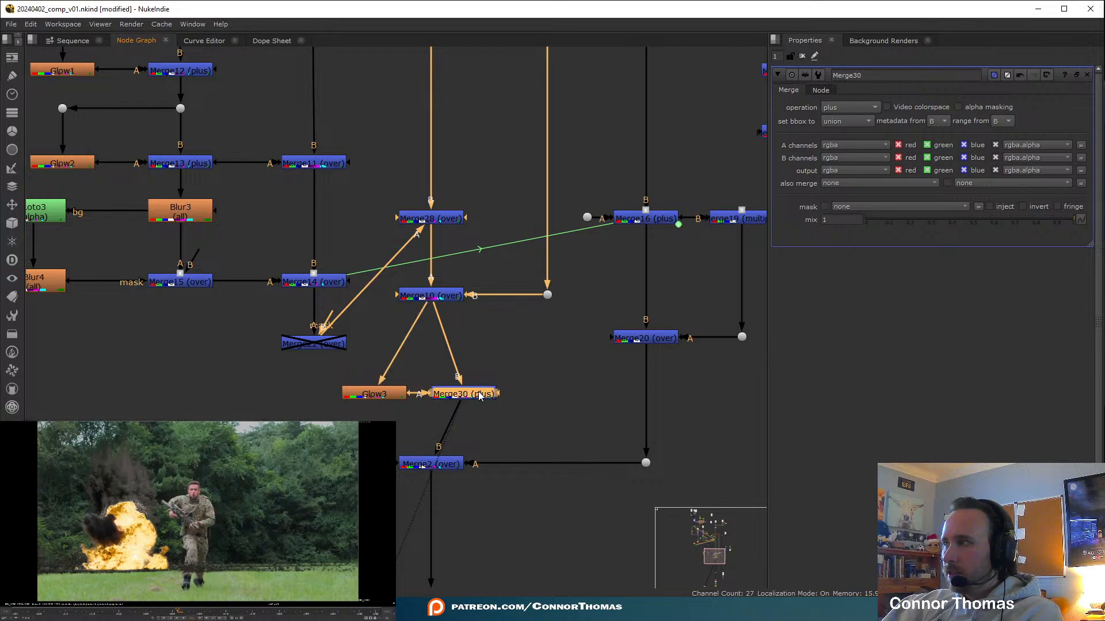
key(d)
key(d)
key(d)
key(d)
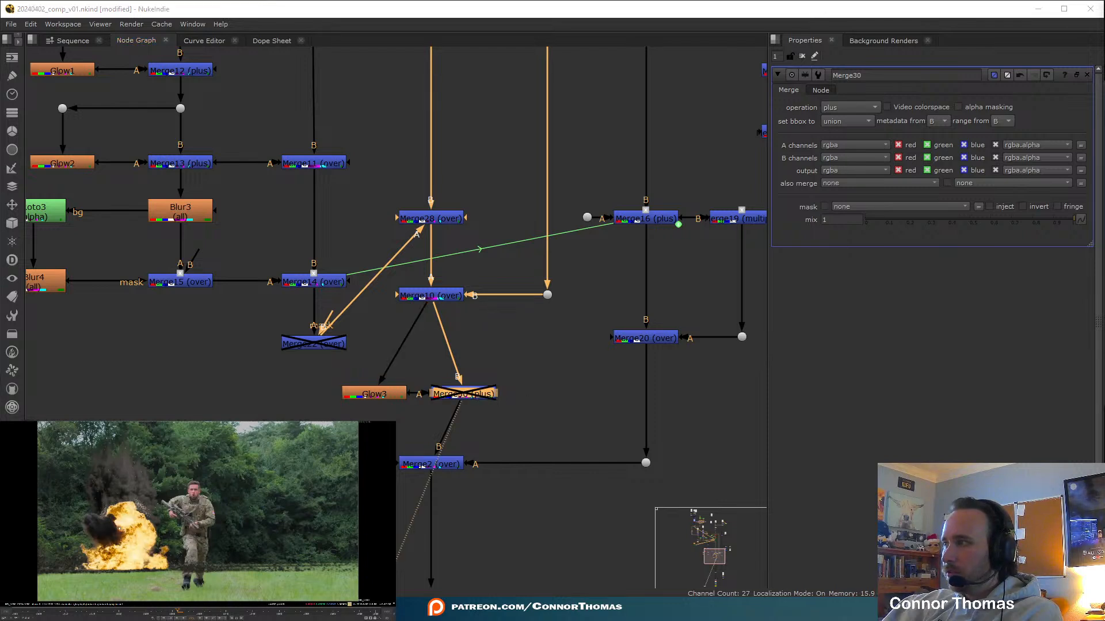
key(d)
key(d)
key(d)
key(d)
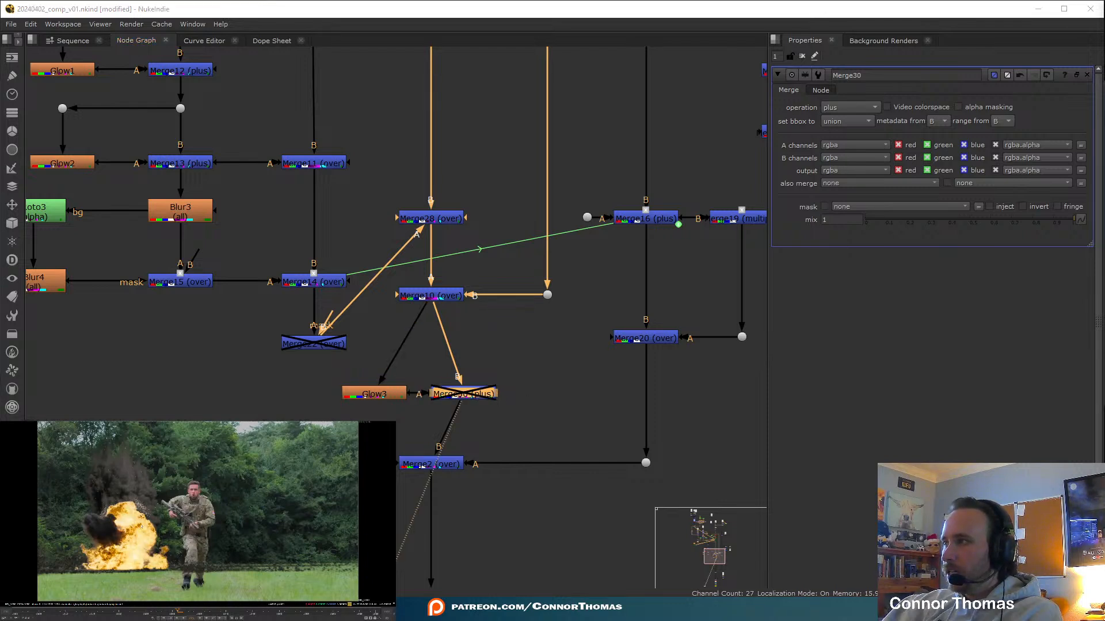
Align Merge30 and its Glow3 input so the merge sits straight below Merge10 in the main pipe
middle_drag(487, 363, 558, 292)
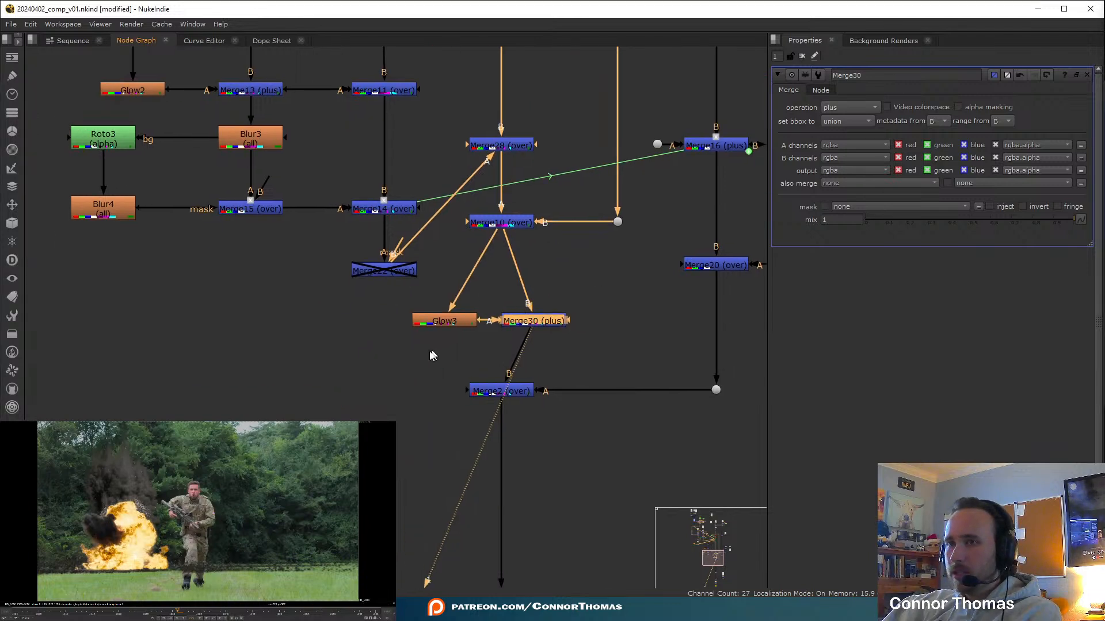
drag(535, 325, 502, 304)
click(545, 334)
click(506, 301)
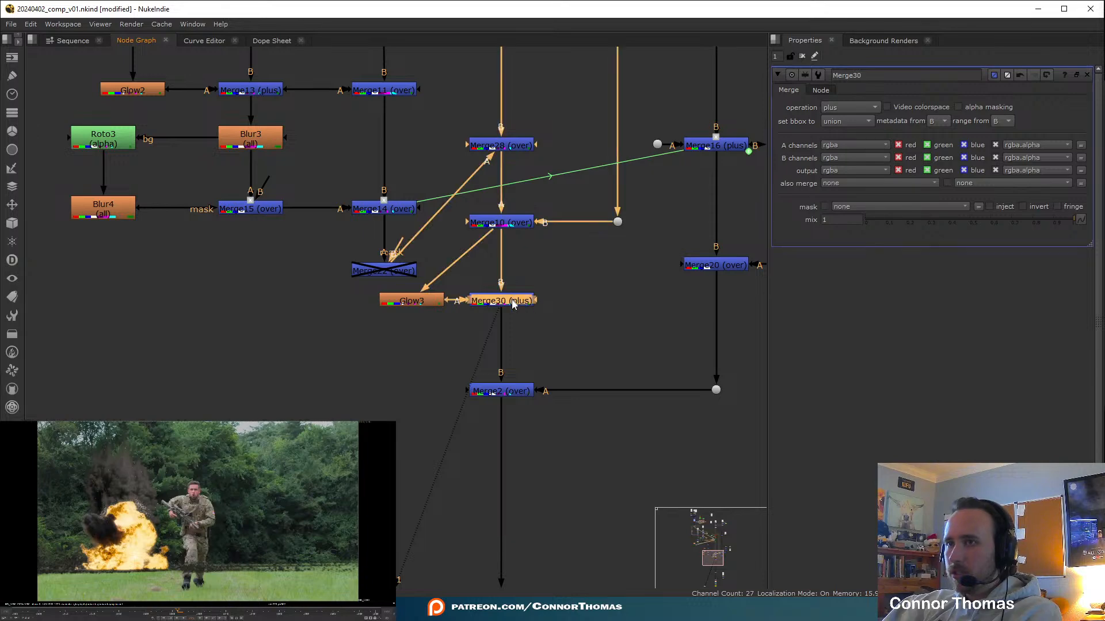
Insert a second Glow node directly after Merge30 and raise its tolerance to 1
key(Tab)
text(glow)
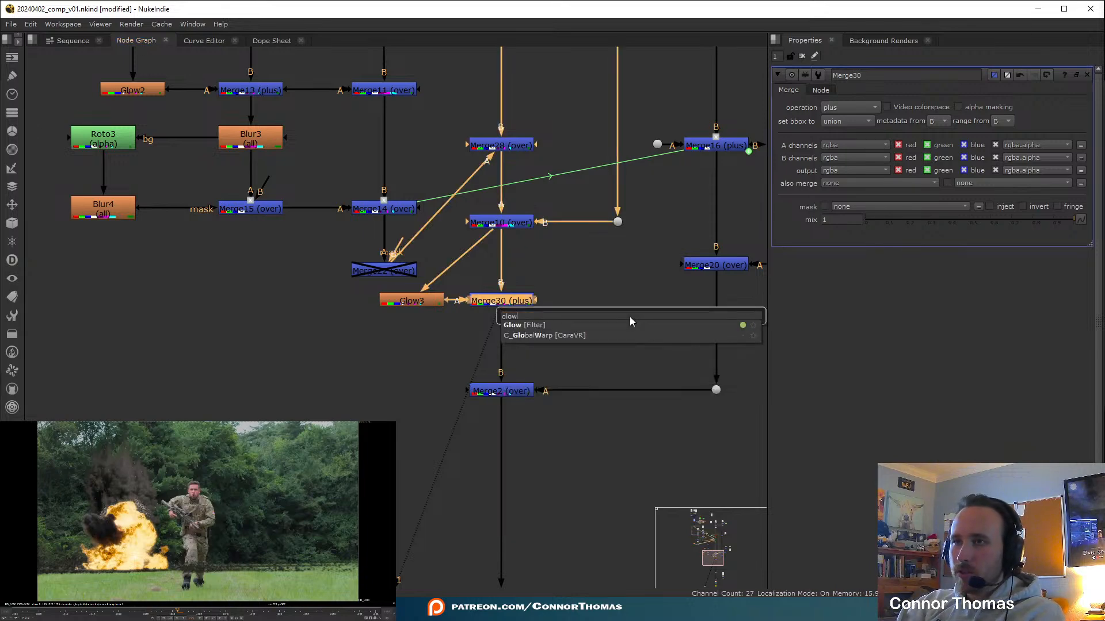
key(Return)
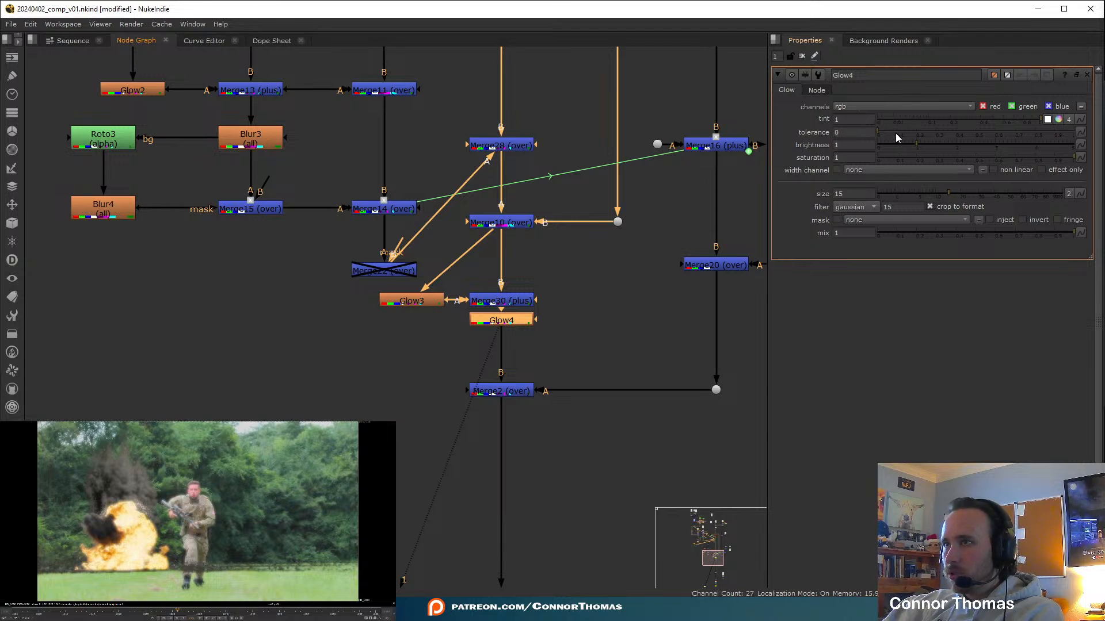
drag(895, 132, 1093, 149)
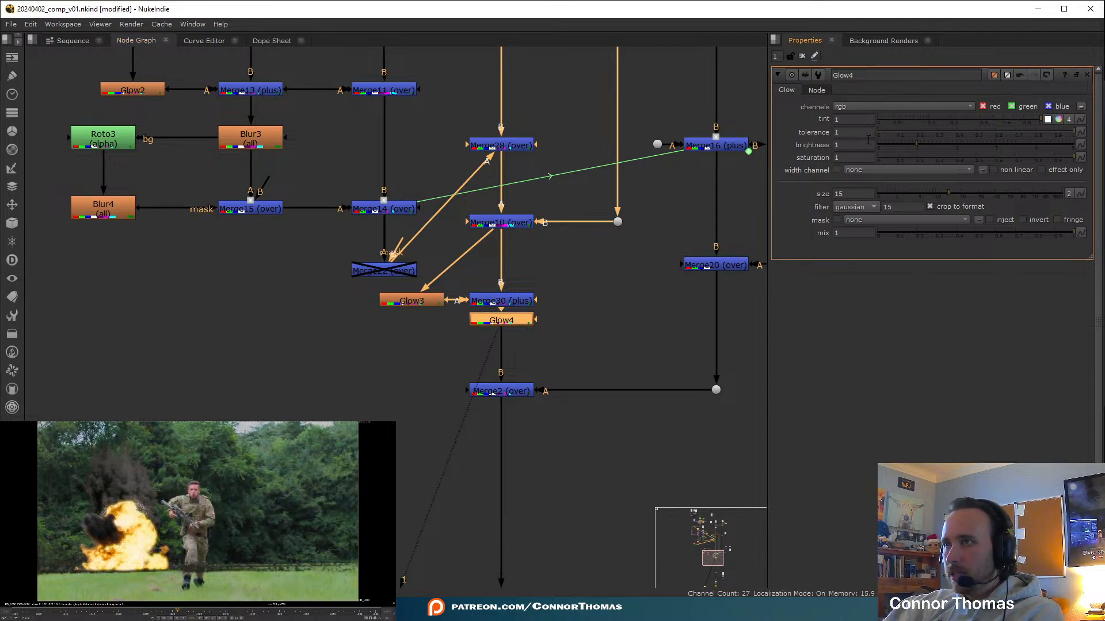
Set Glow4's saturation to 0.75 and its brightness to 0.76
click(846, 144)
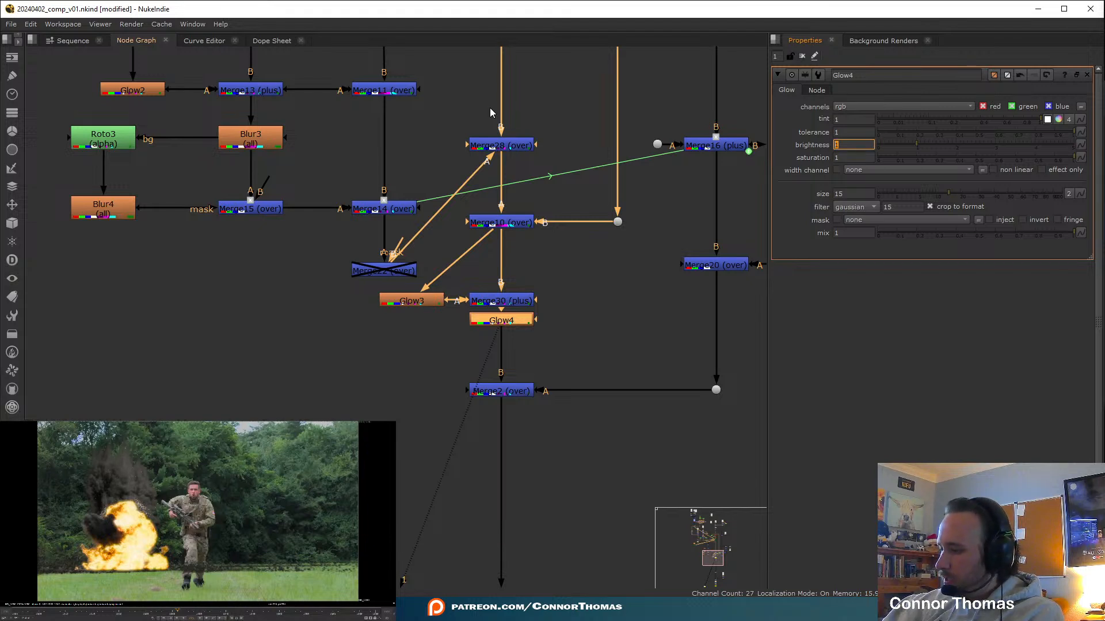
text(.5)
key(Return)
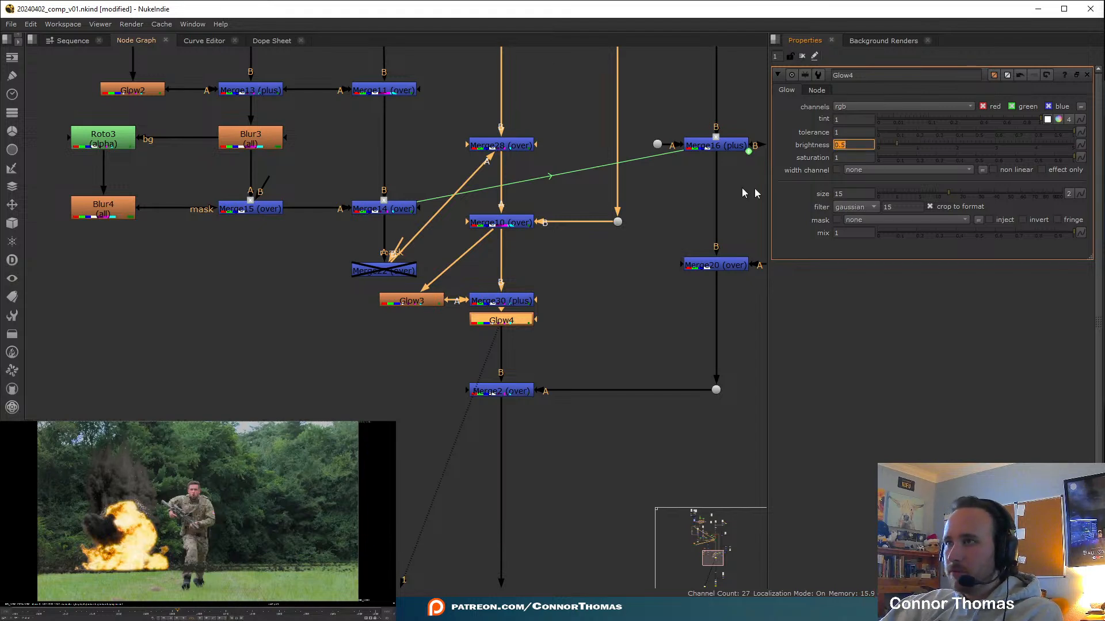
click(846, 157)
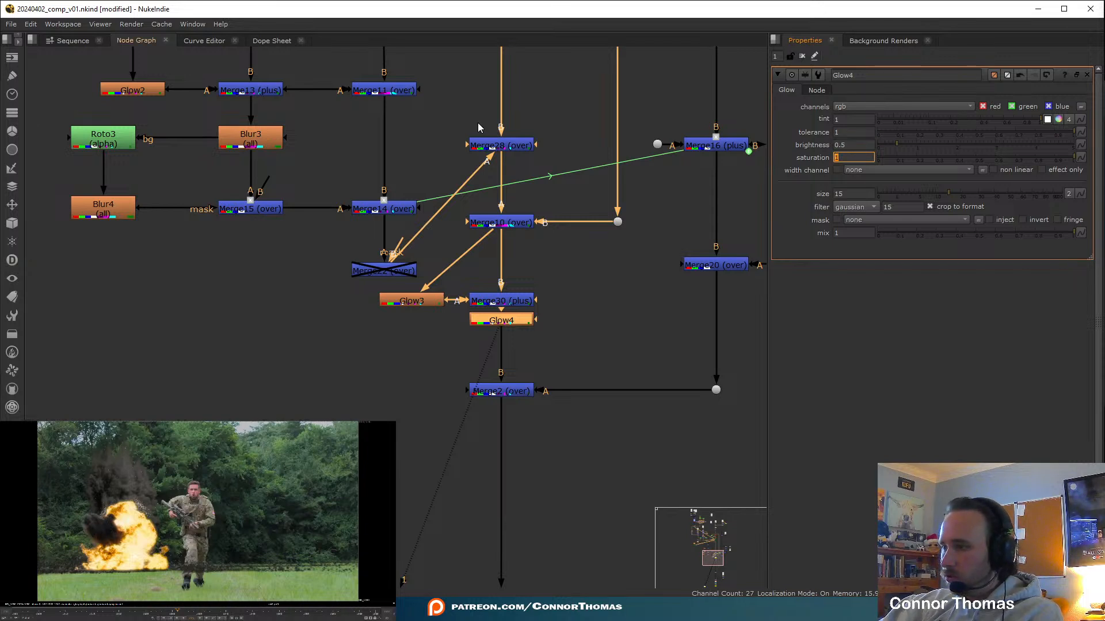
text(.75)
key(Return)
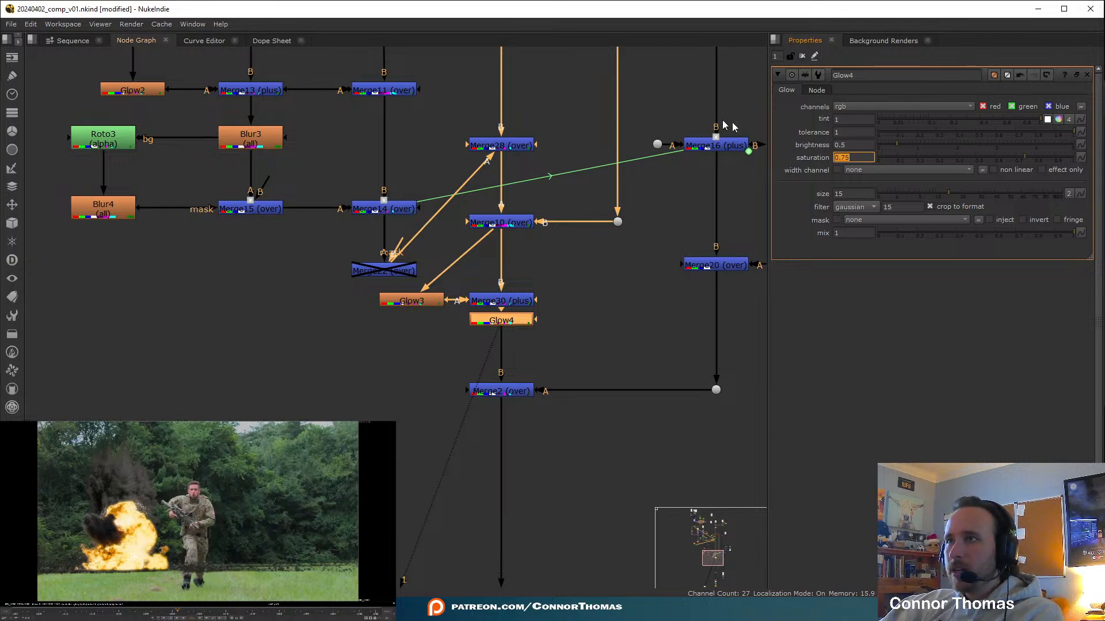
click(908, 147)
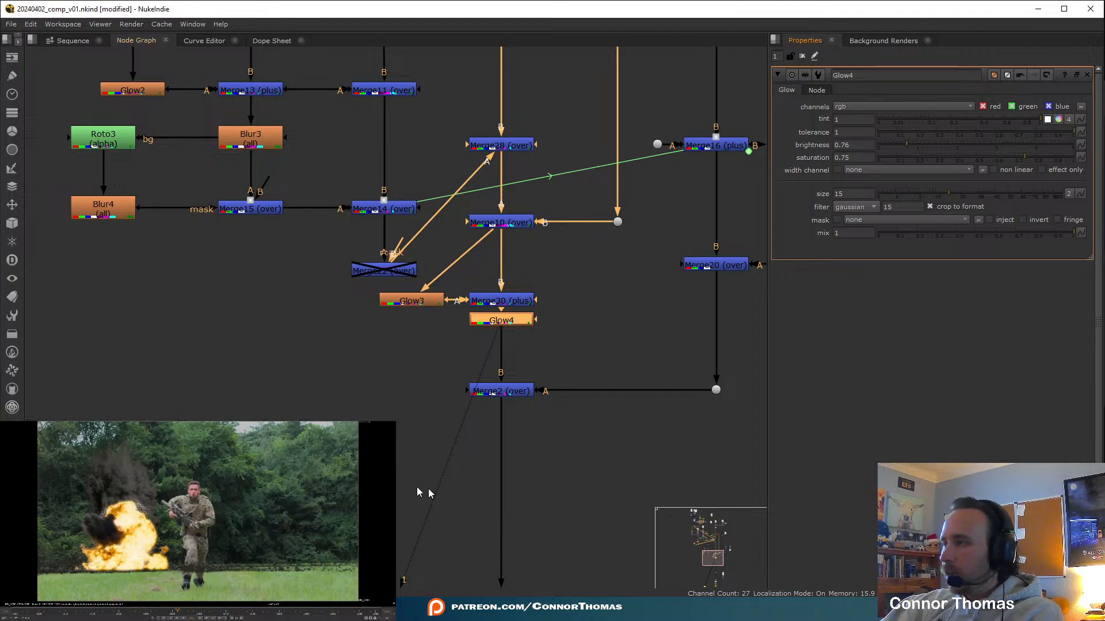
Set Glow4 to effect only beside the main pipe and add it onto Merge30's output with a new plus merge
drag(505, 327, 400, 348)
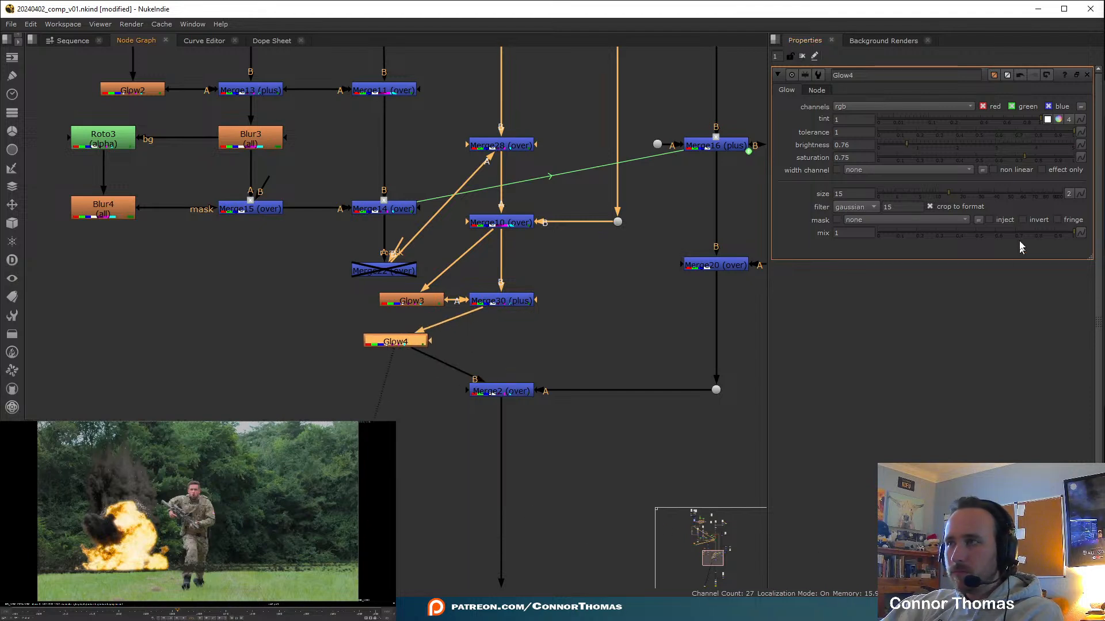
click(1043, 170)
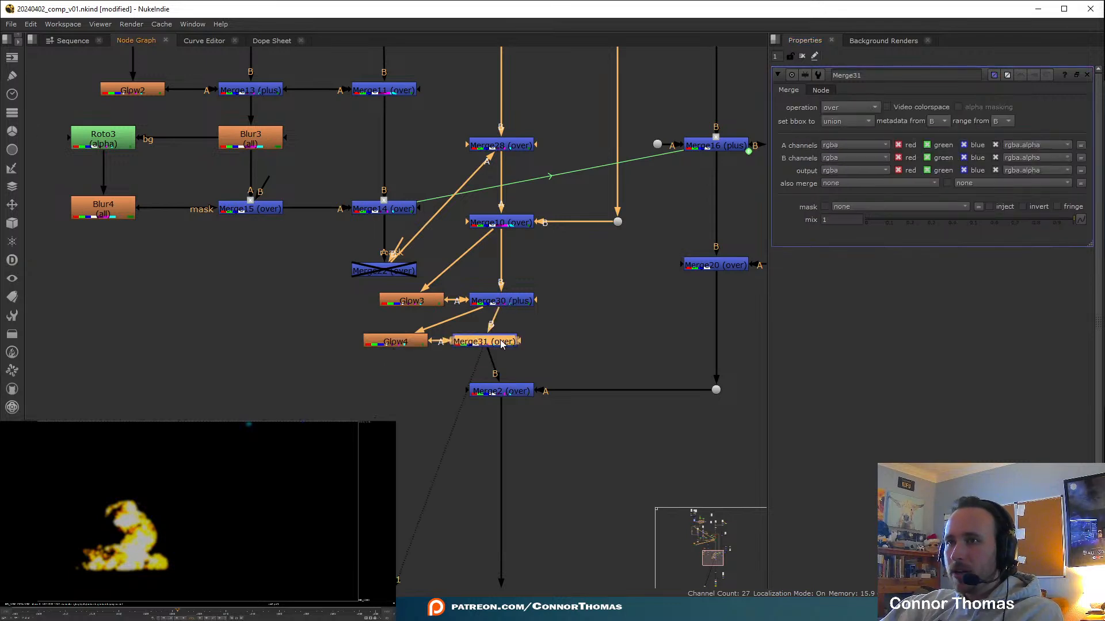
drag(501, 339, 516, 341)
click(870, 106)
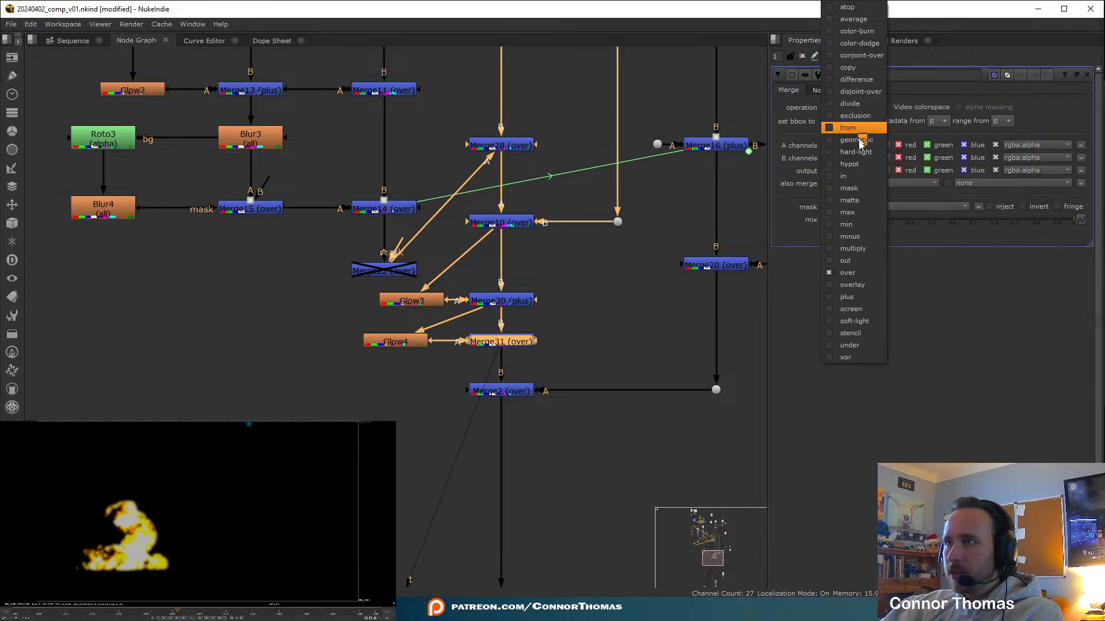
click(865, 305)
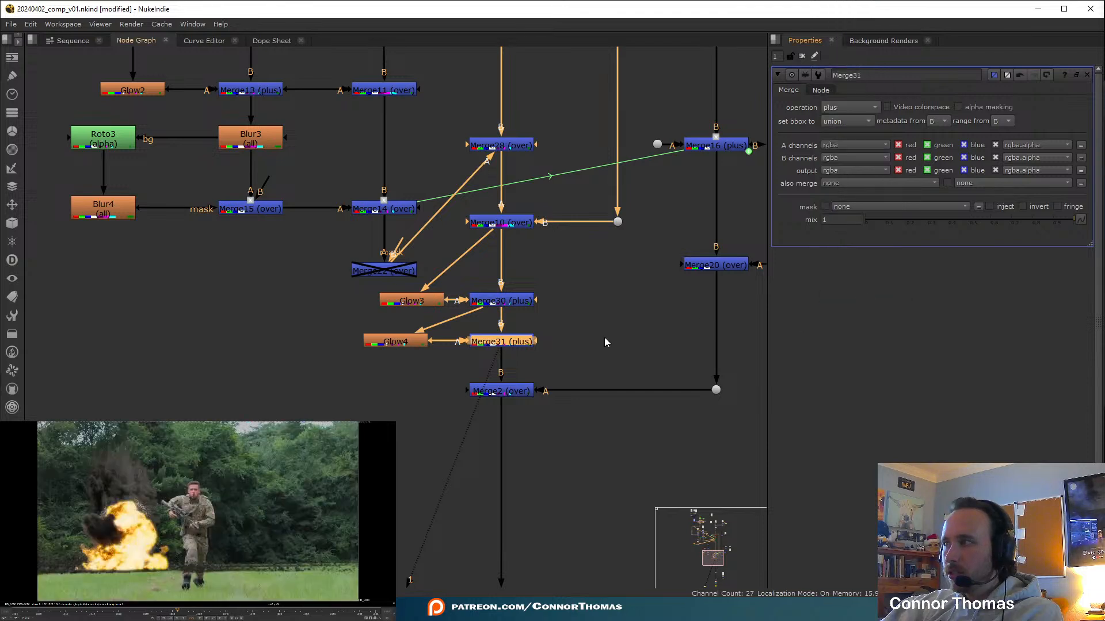
drag(546, 353, 458, 286)
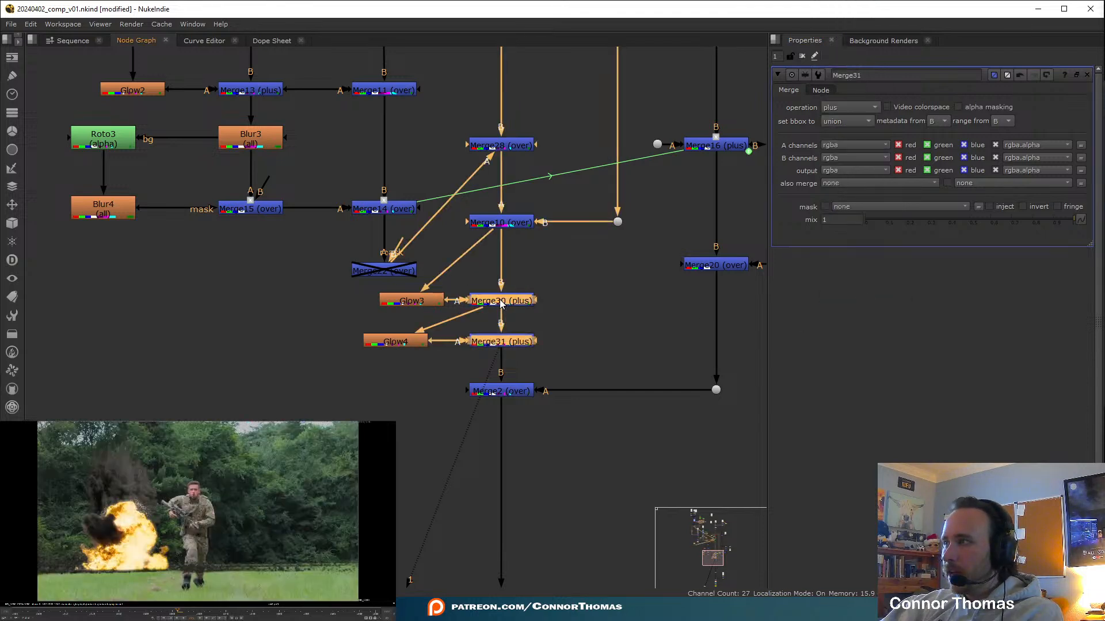
click(611, 336)
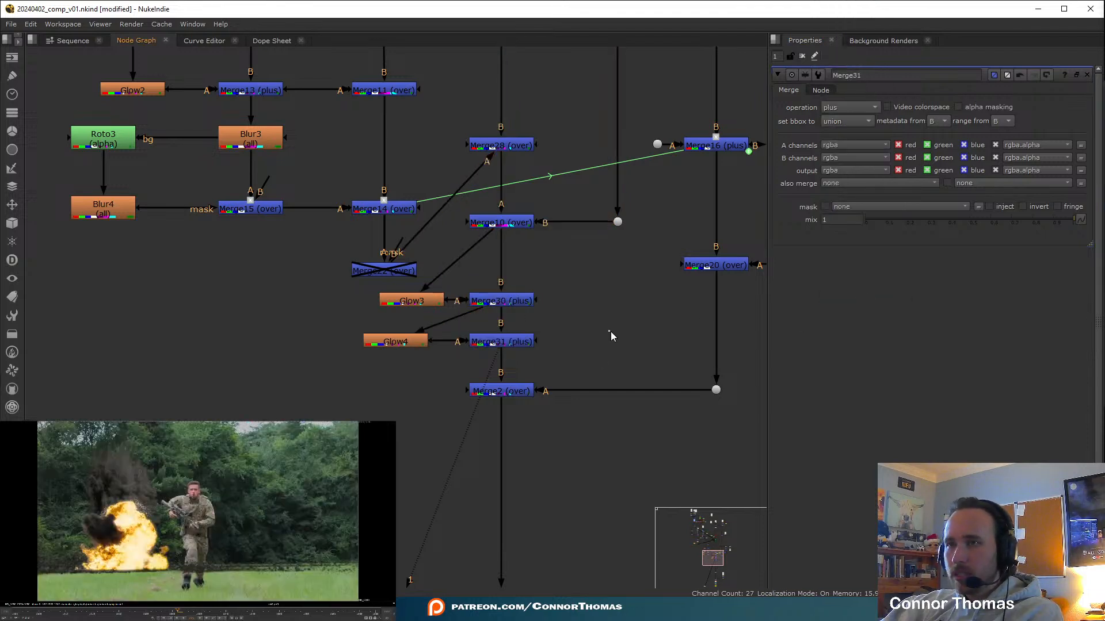
click(508, 343)
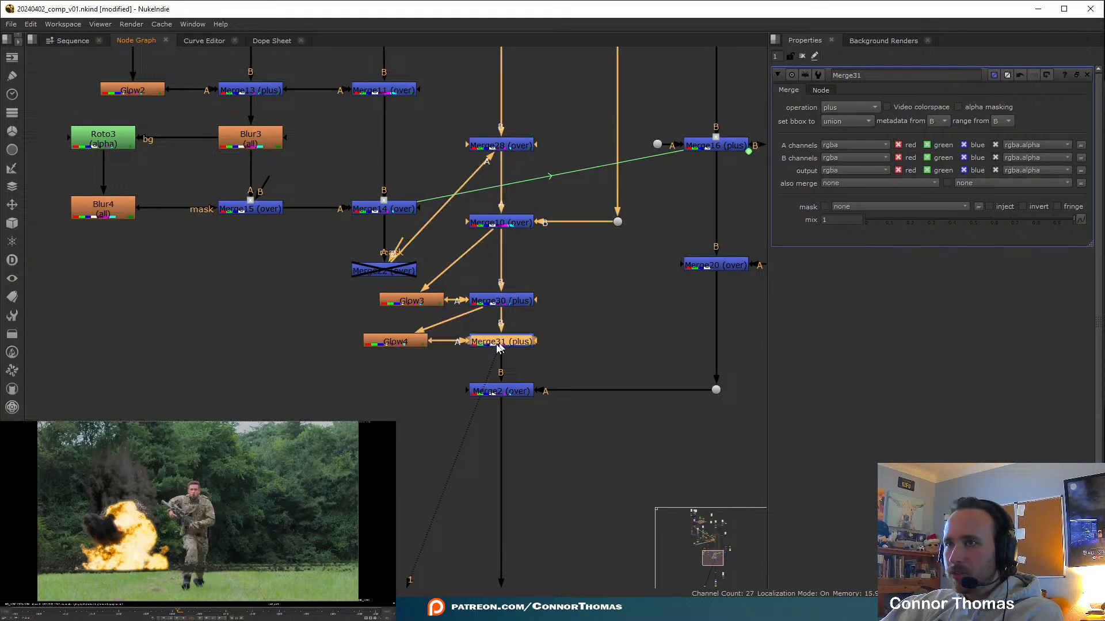
Reduce Glow4's size to 3.4 for a tighter glow around the fire
click(412, 344)
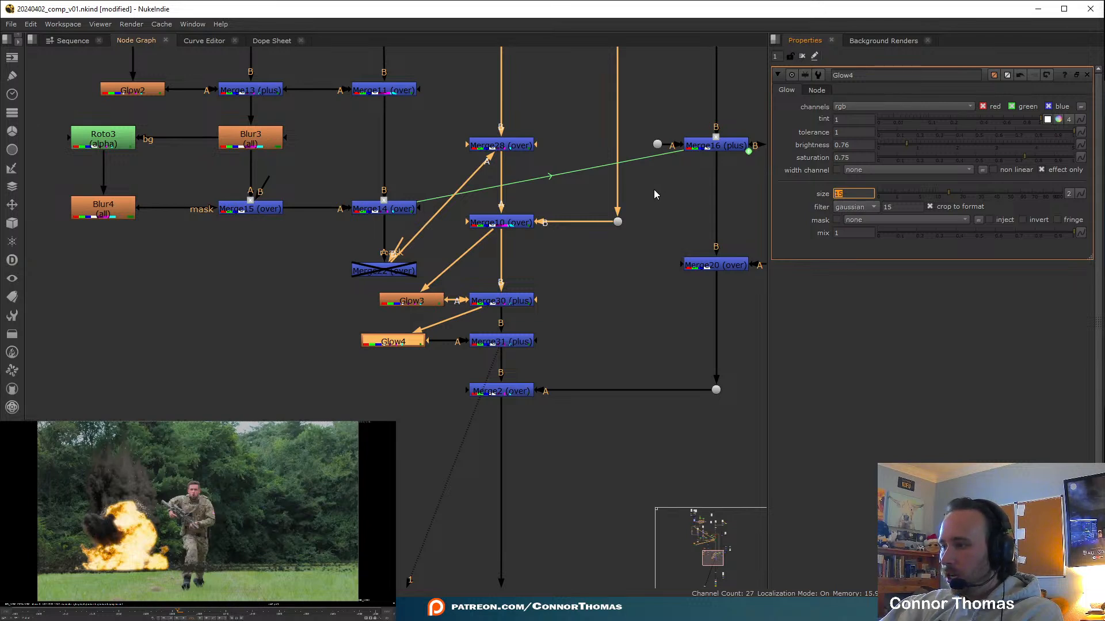
text(5)
click(447, 453)
click(391, 343)
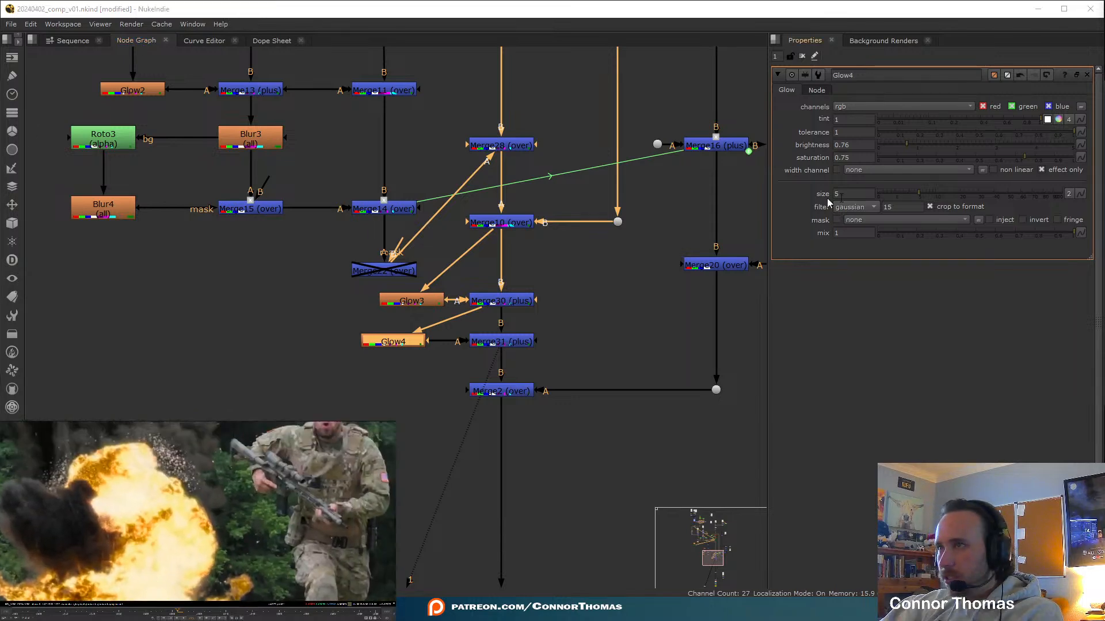
click(911, 193)
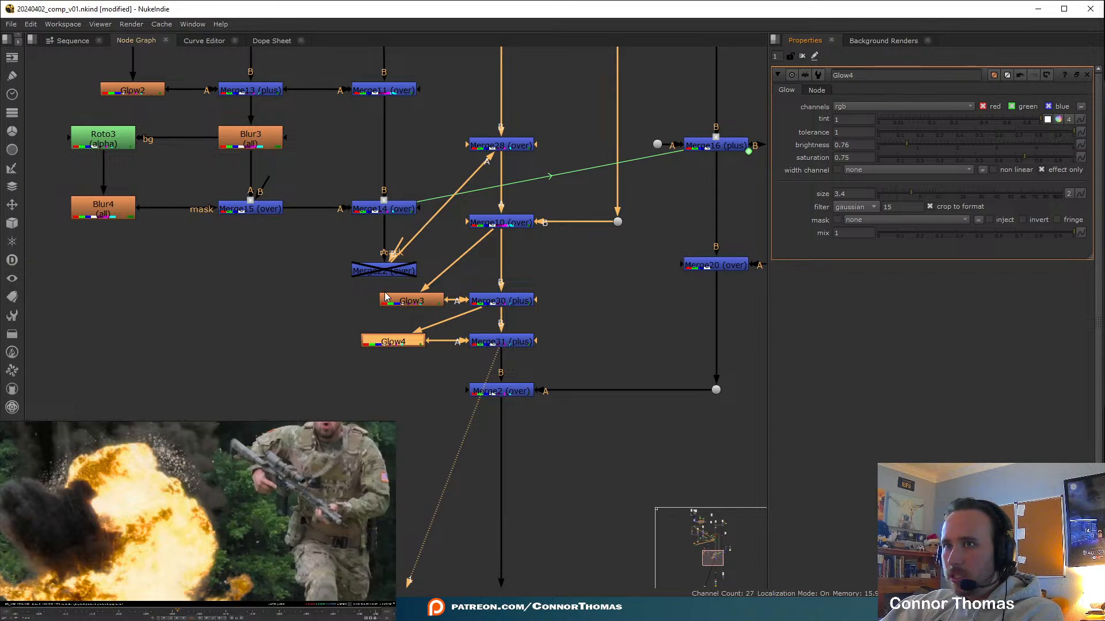
Set Glow3's size to 14 and close all open node properties
click(403, 300)
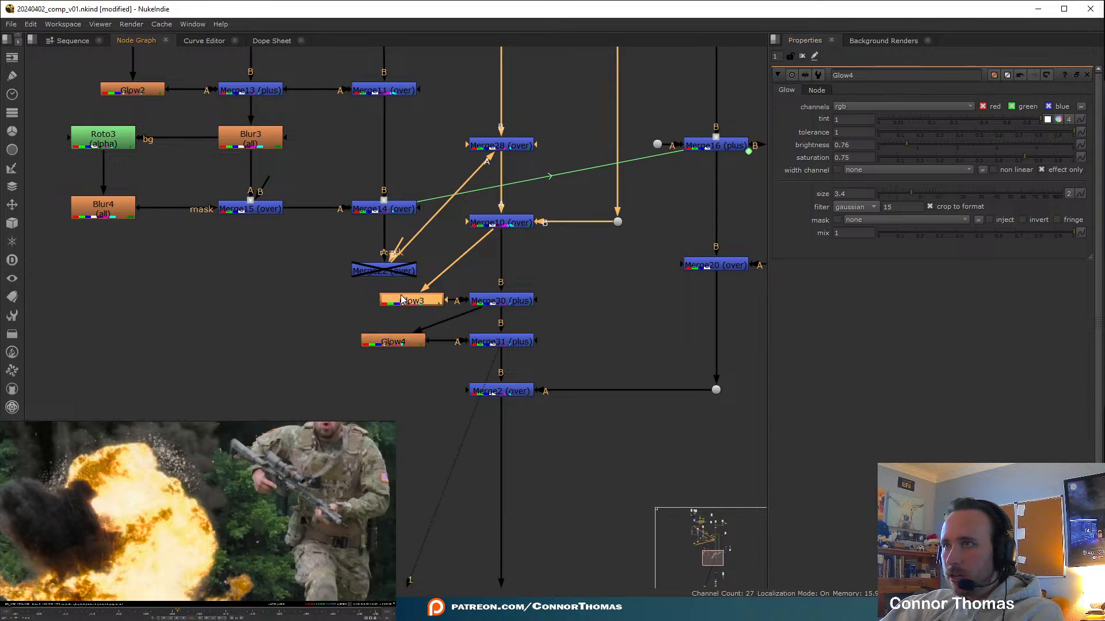
click(945, 192)
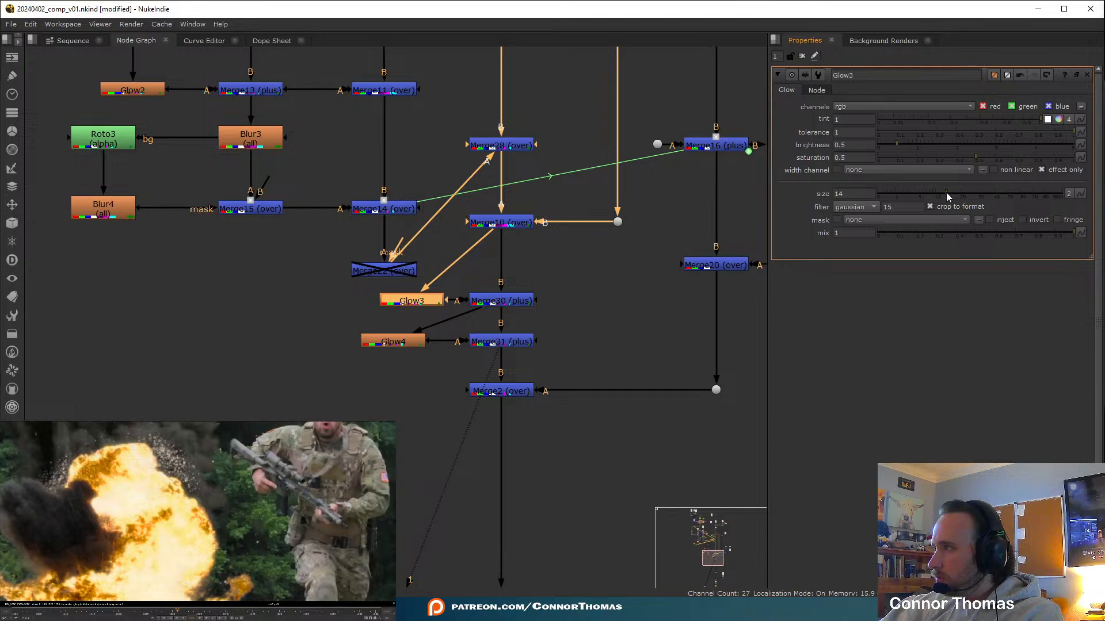
click(802, 56)
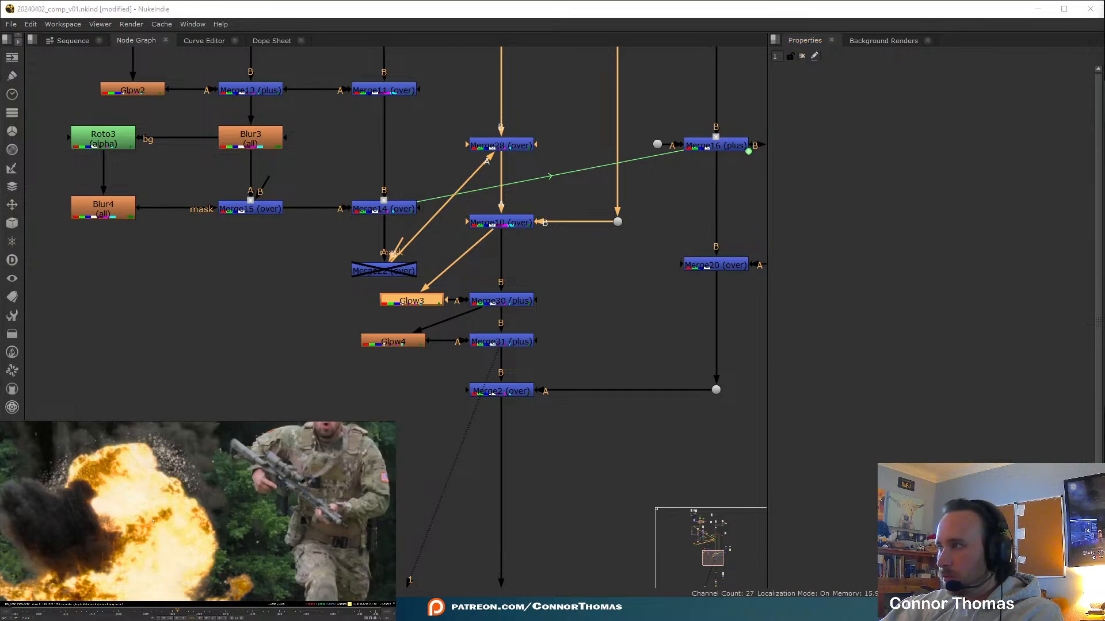
Move Merge2 and the dot feeding its A input further down to make room below Merge31
drag(568, 266, 465, 349)
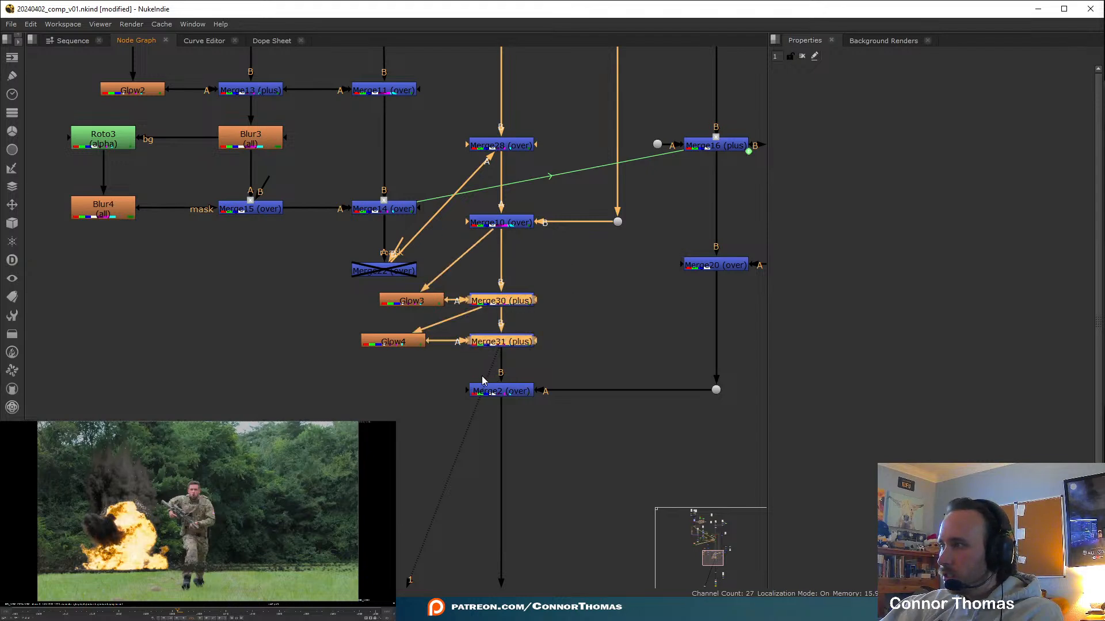
middle_drag(516, 503, 536, 408)
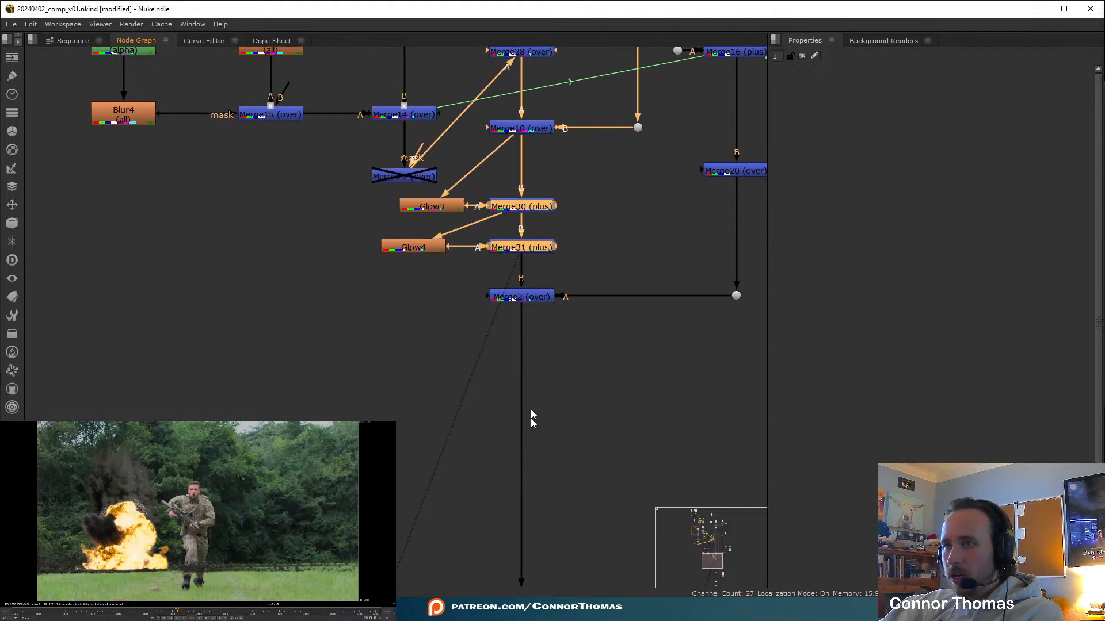
drag(397, 381, 811, 298)
drag(492, 303, 492, 439)
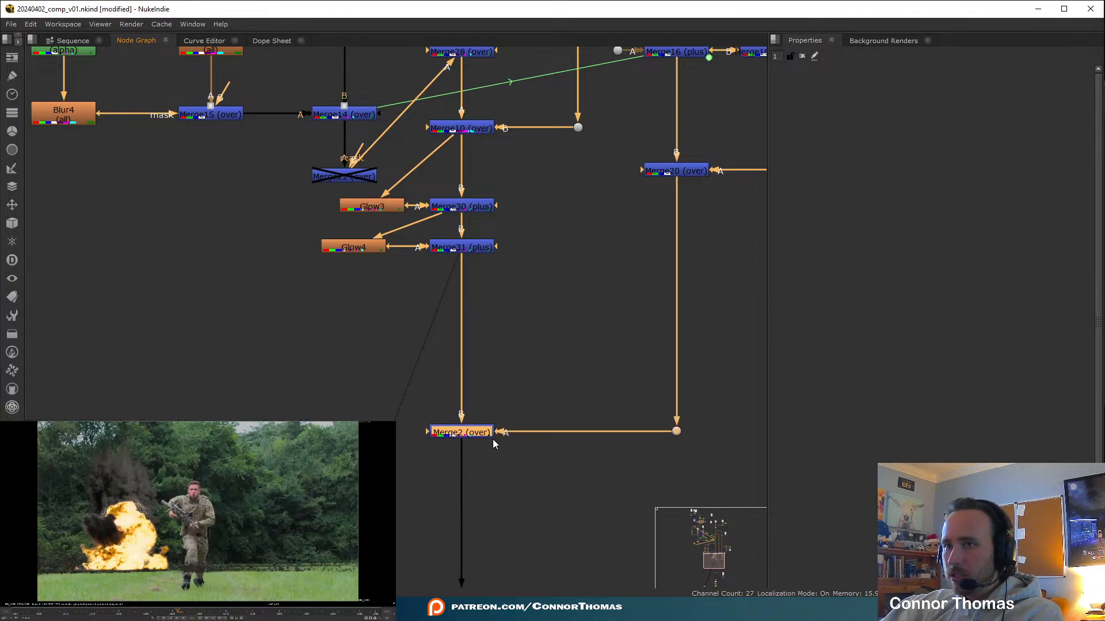
click(515, 275)
middle_drag(380, 224, 469, 326)
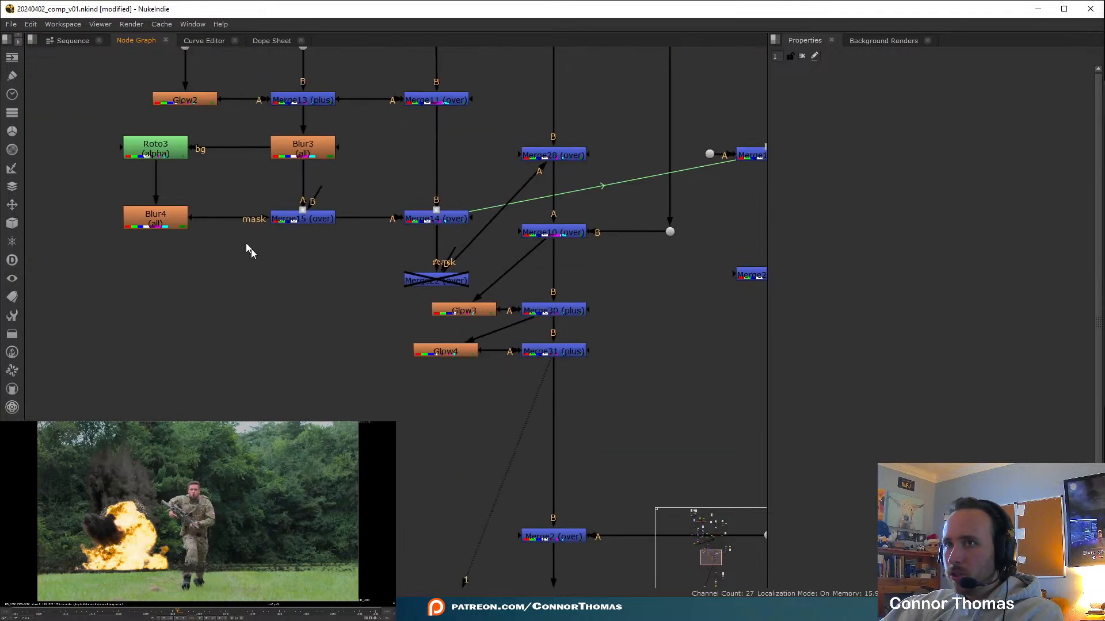
middle_drag(368, 288, 276, 214)
click(477, 281)
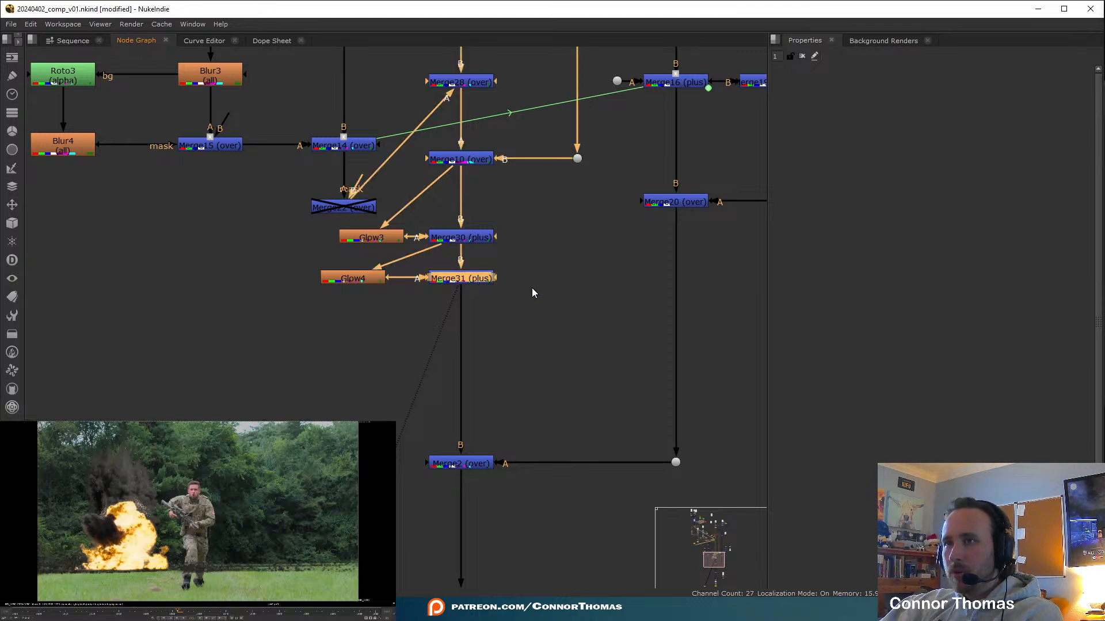
key(m)
drag(551, 278, 467, 358)
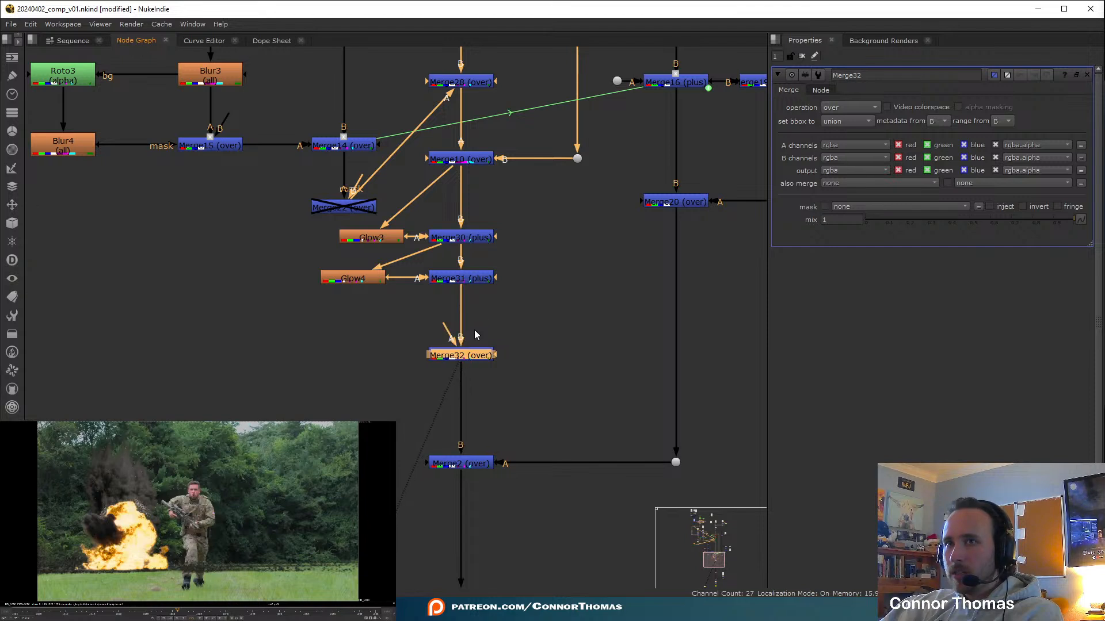
key(shift+x)
middle_drag(443, 333, 444, 384)
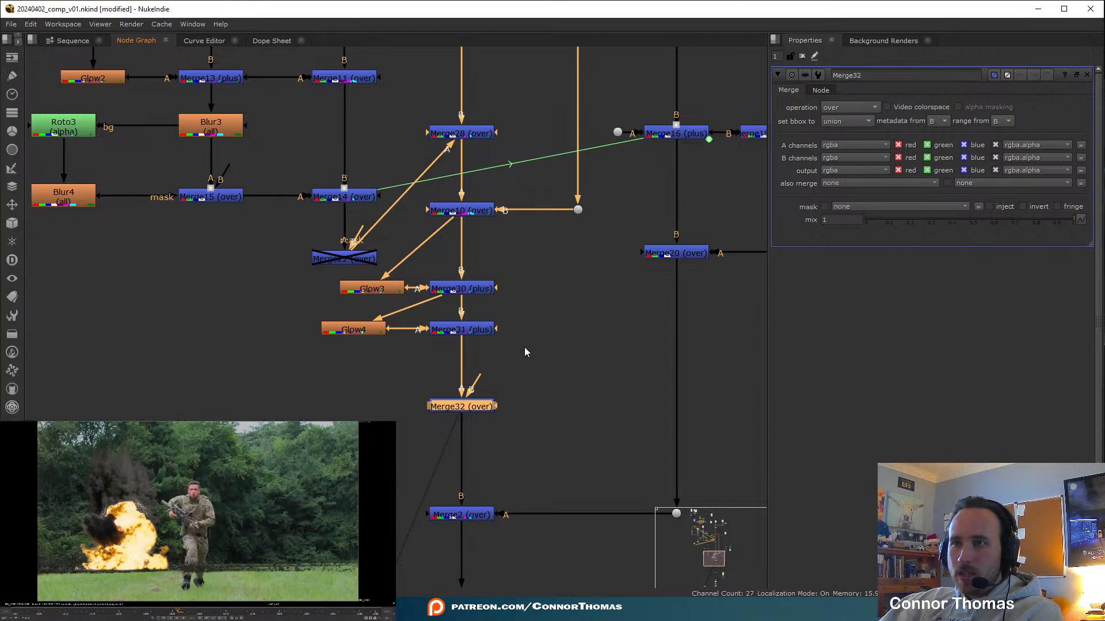
drag(459, 408, 427, 414)
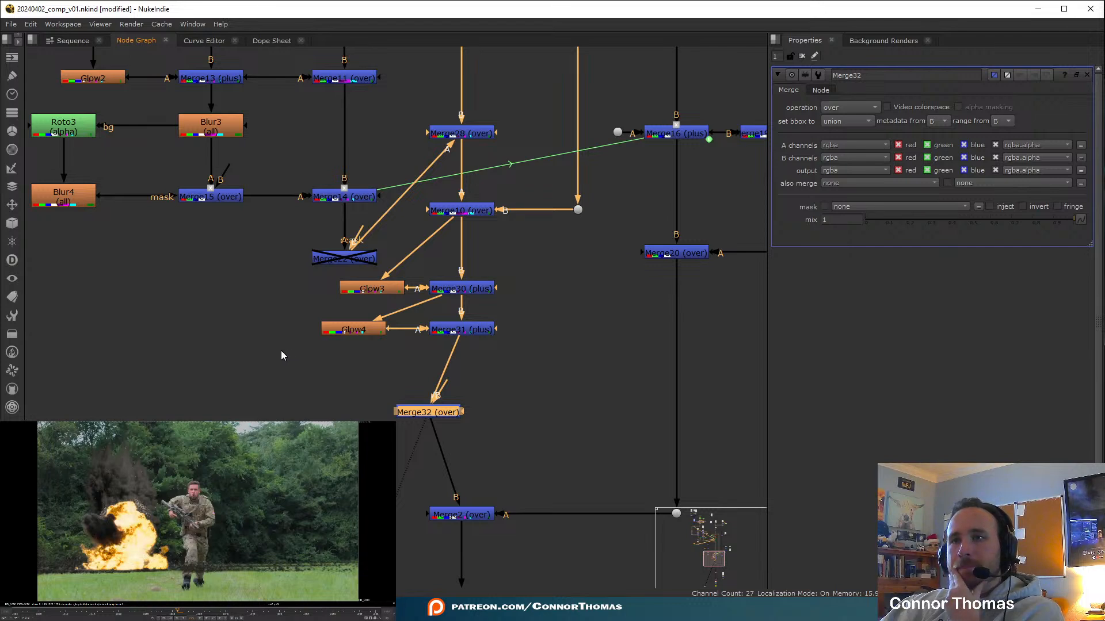
key(ctrl)
key(ctrl+z)
key(ctrl+z)
key(ctrl+z)
key(ctrl+z)
key(ctrl+z)
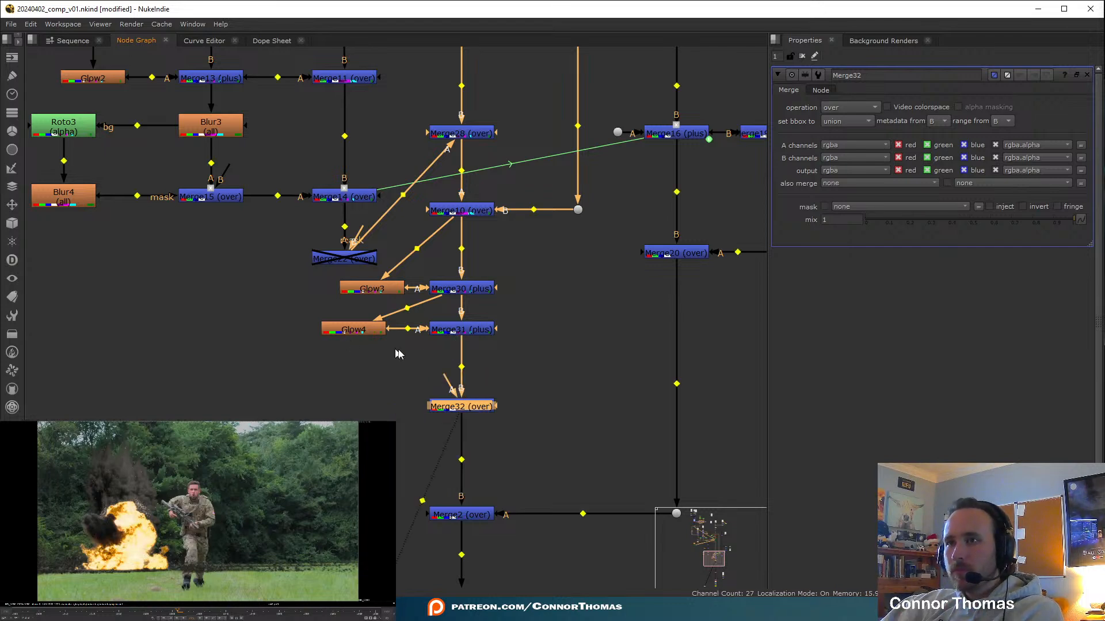
Add a Glow node directly below Merge31 and raise its tolerance to 1
click(460, 329)
key(Tab)
text(glow)
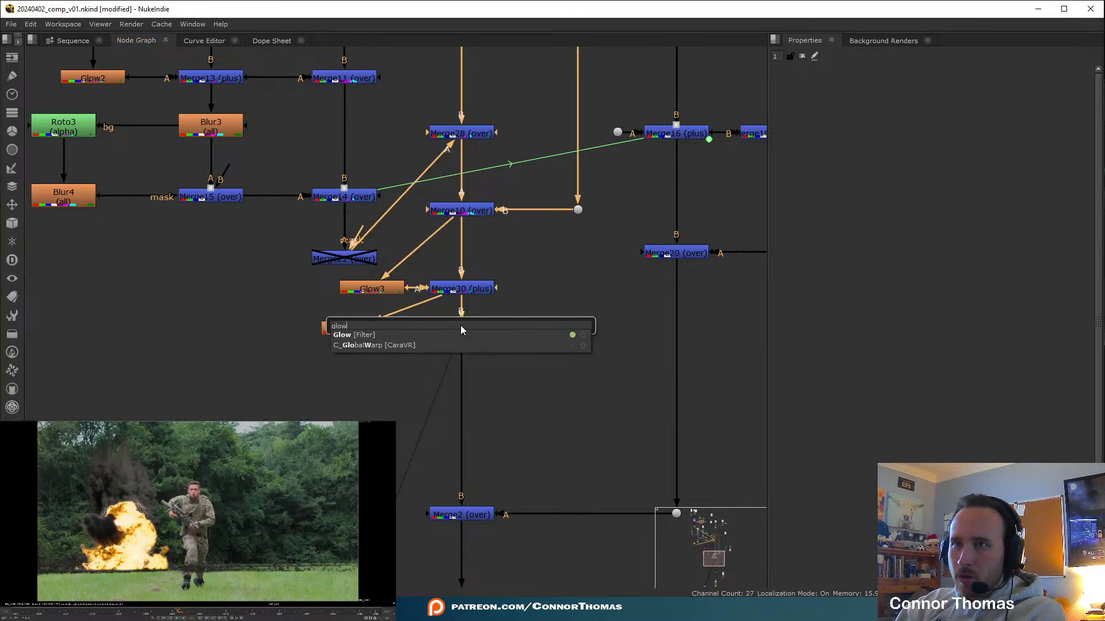
key(Return)
drag(901, 132, 1082, 136)
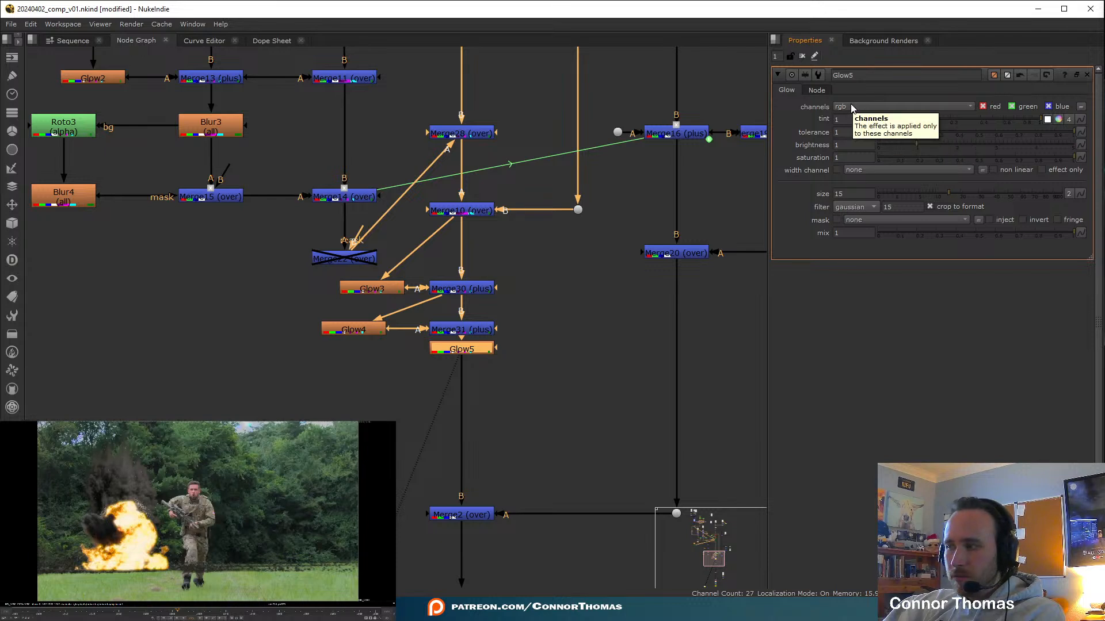
Set Glow5's brightness to 1.5, saturation to 0.8 and size to 500
double_click(851, 146)
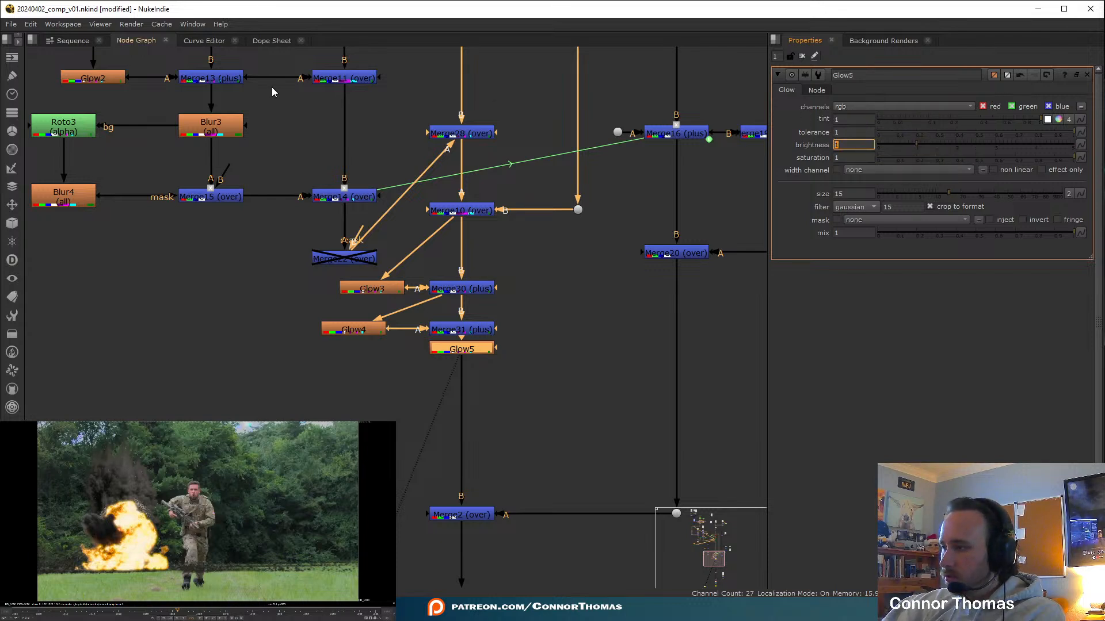
text(1.5)
double_click(849, 159)
text(0.8)
key(Return)
double_click(842, 194)
text(500)
key(Return)
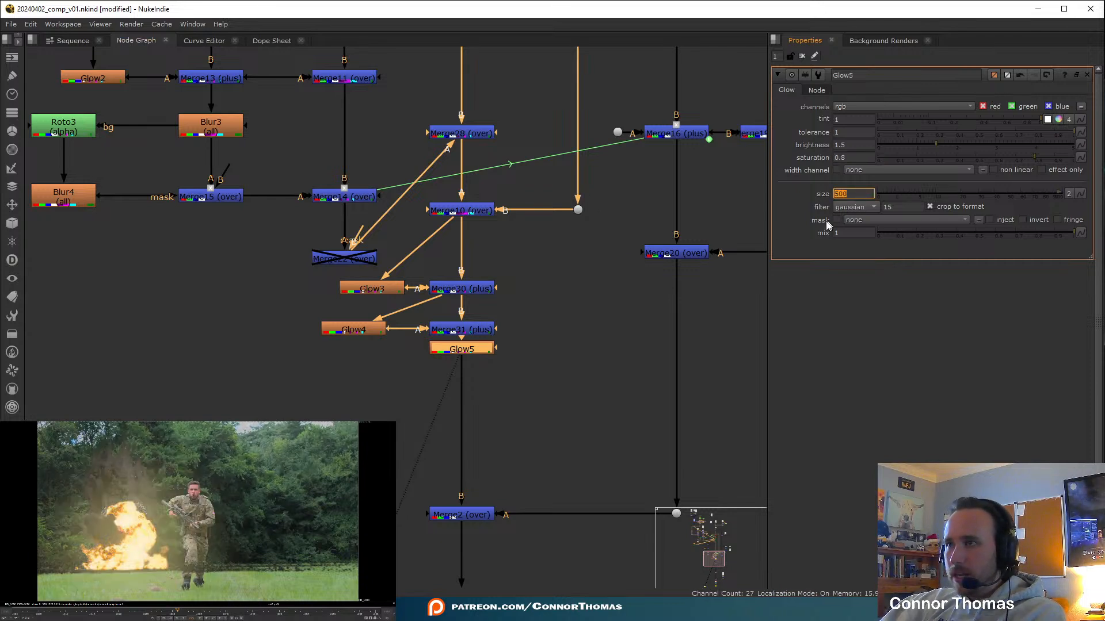
Set Glow5 to effect only beside the main pipe and add it onto Merge31's output with a new plus merge
click(569, 344)
click(480, 350)
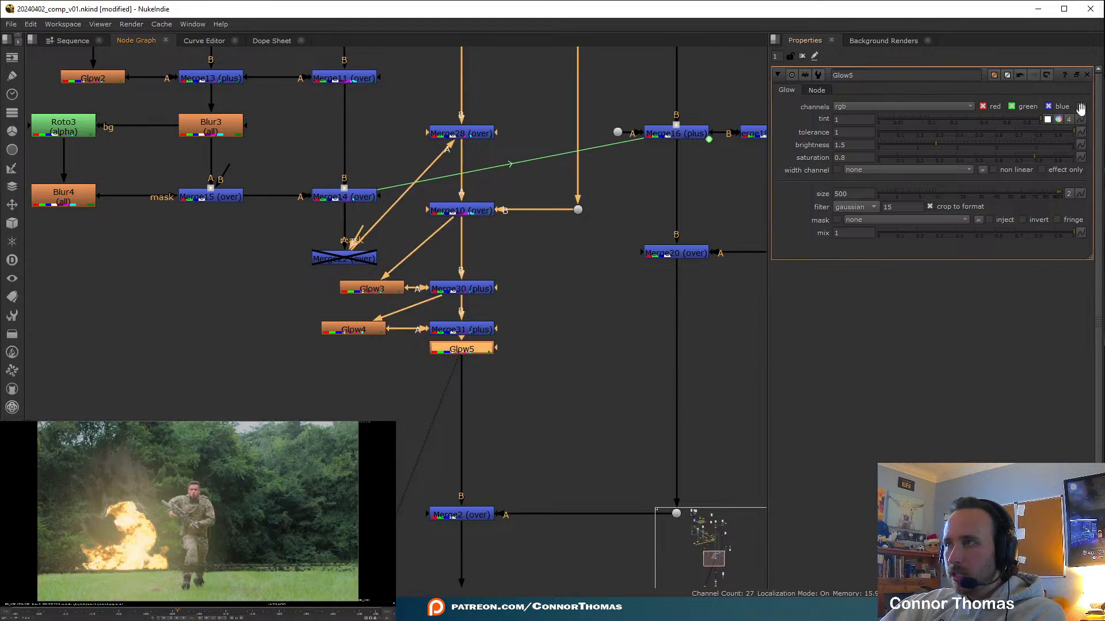
click(1041, 169)
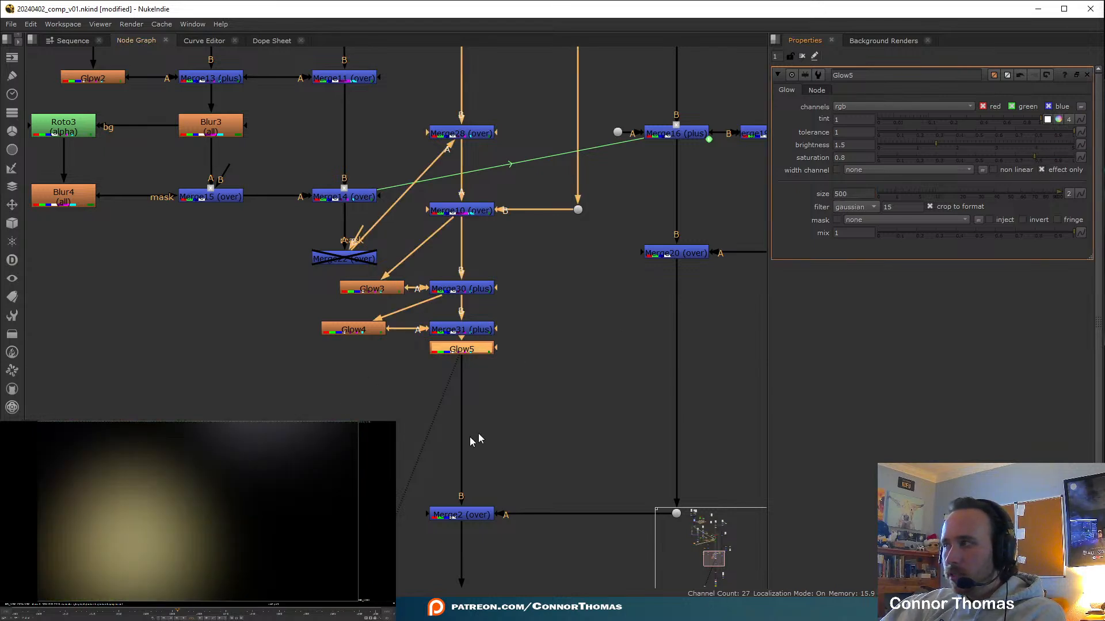
drag(469, 351, 349, 397)
key(m)
drag(444, 371, 460, 332)
drag(445, 400, 479, 402)
click(849, 107)
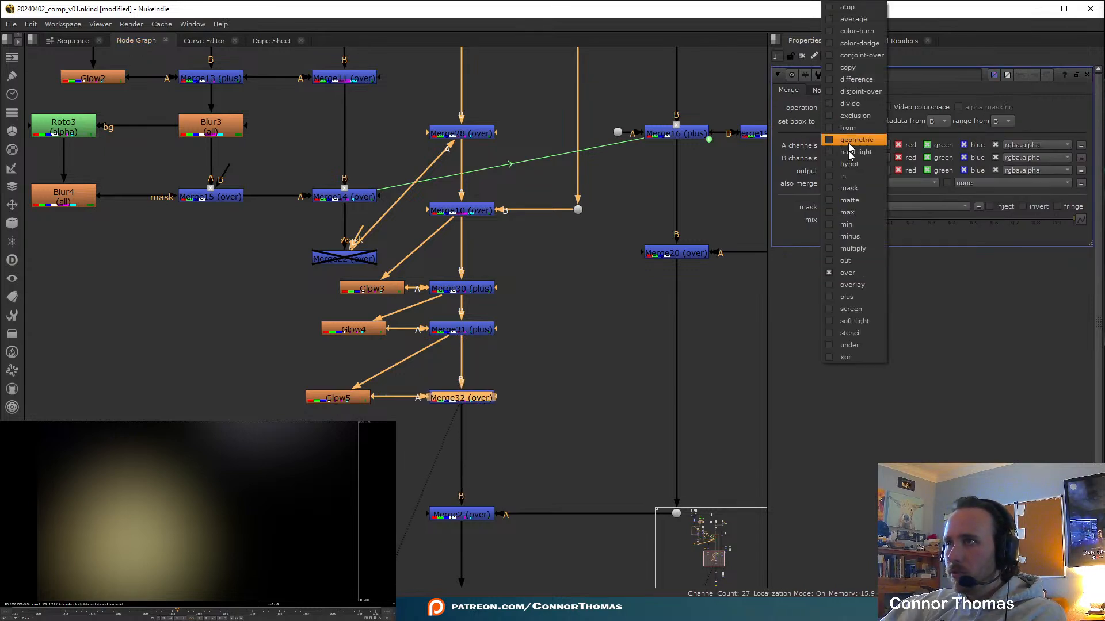
click(851, 299)
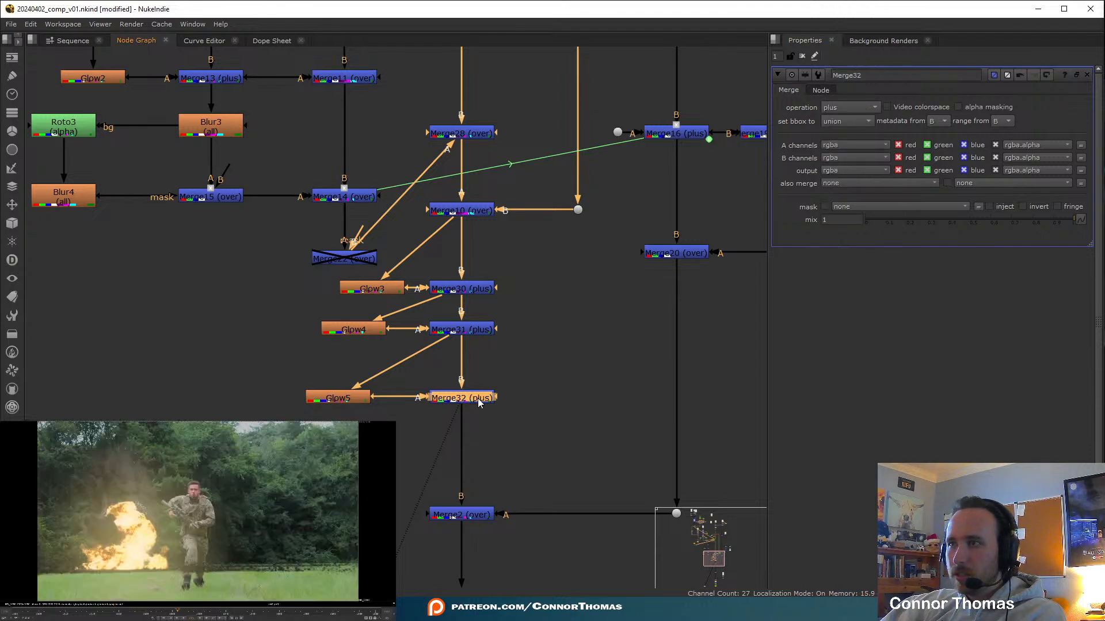
Reduce Merge32's mix to 0.275, close the node properties and review the shot from the timeline
drag(914, 218, 922, 218)
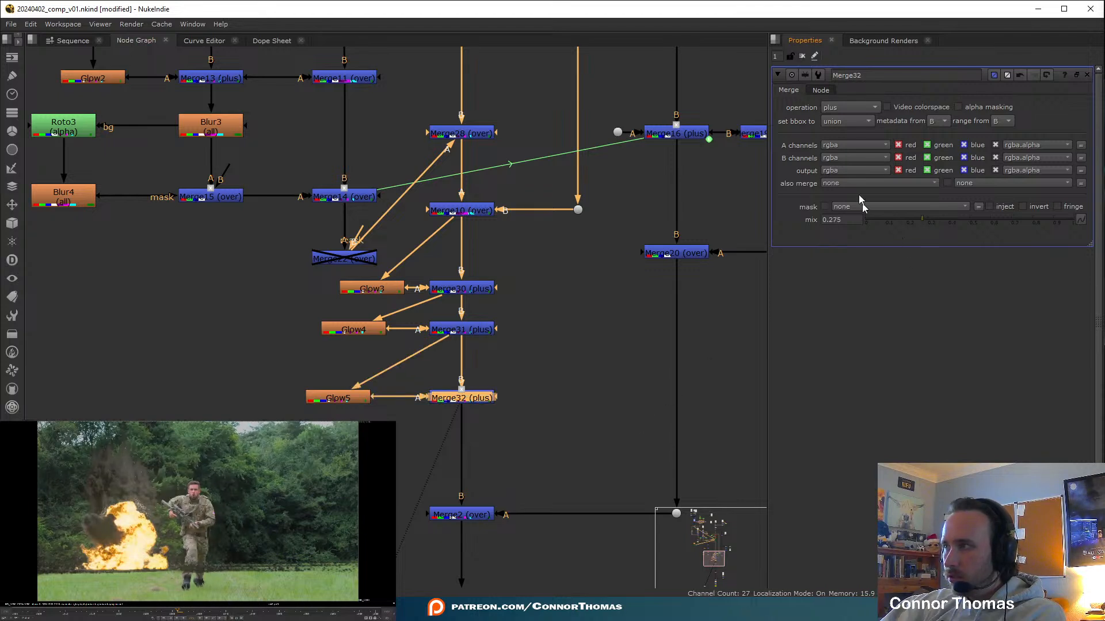
click(801, 56)
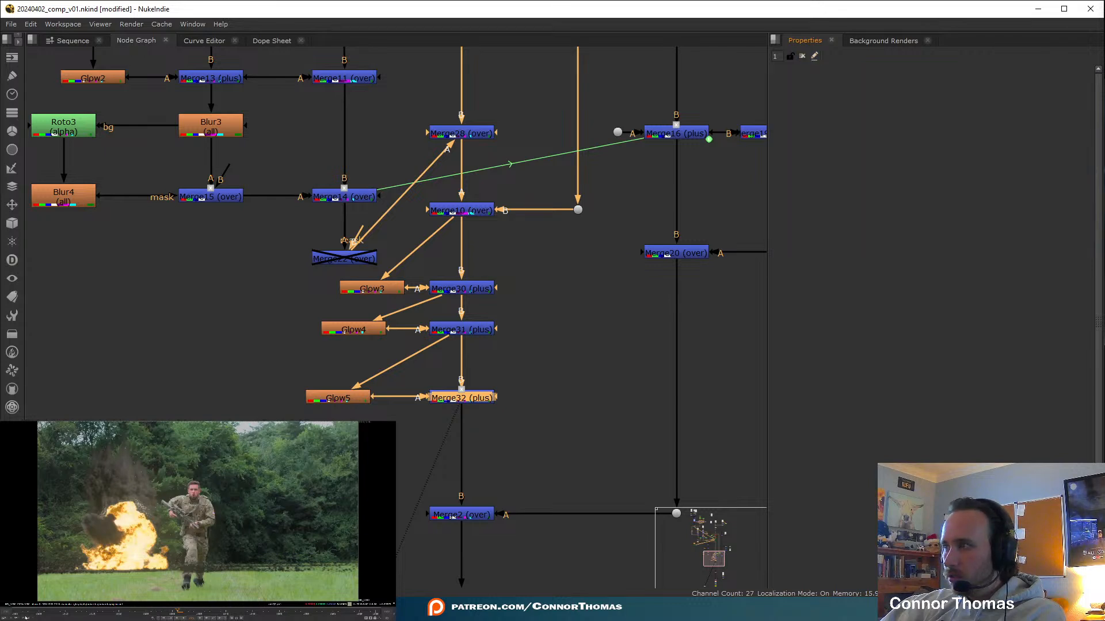
click(180, 613)
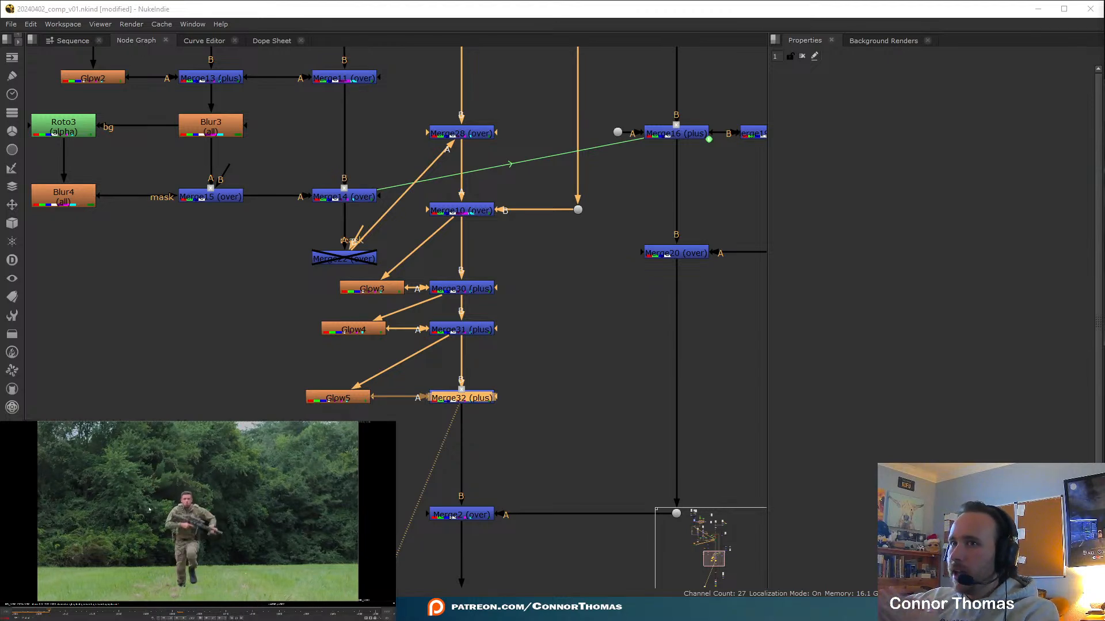
Delete the old side branch of glow, blur, roto and merge nodes, along with the disabled merge it feeds and Merge28
scroll(376, 272, down, 2)
middle_drag(300, 163, 454, 343)
drag(281, 98, 547, 415)
key(Delete)
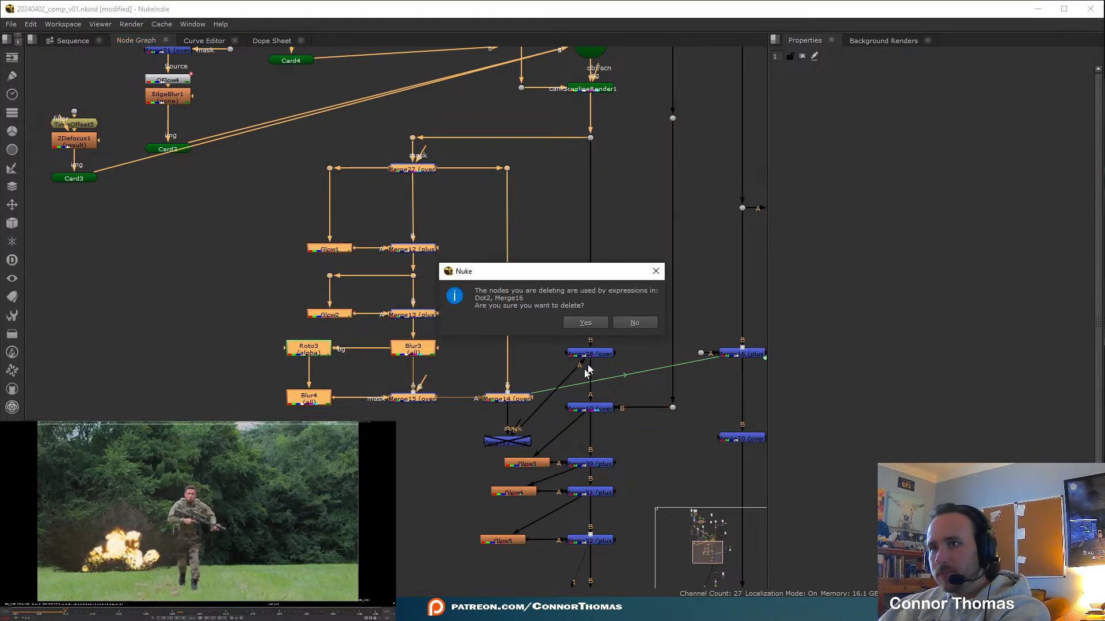
key(Return)
drag(466, 455, 567, 403)
key(Delete)
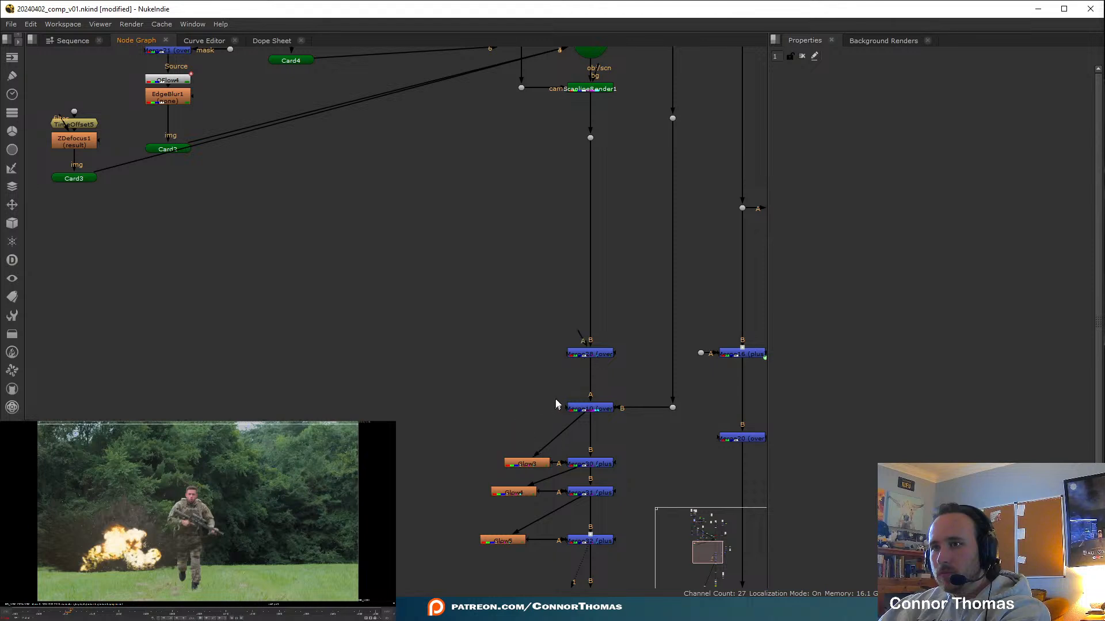
click(596, 354)
key(Delete)
Check the composite at Merge2 and switch the viewer to the Write1 node at the end of the graph
middle_drag(614, 388, 499, 279)
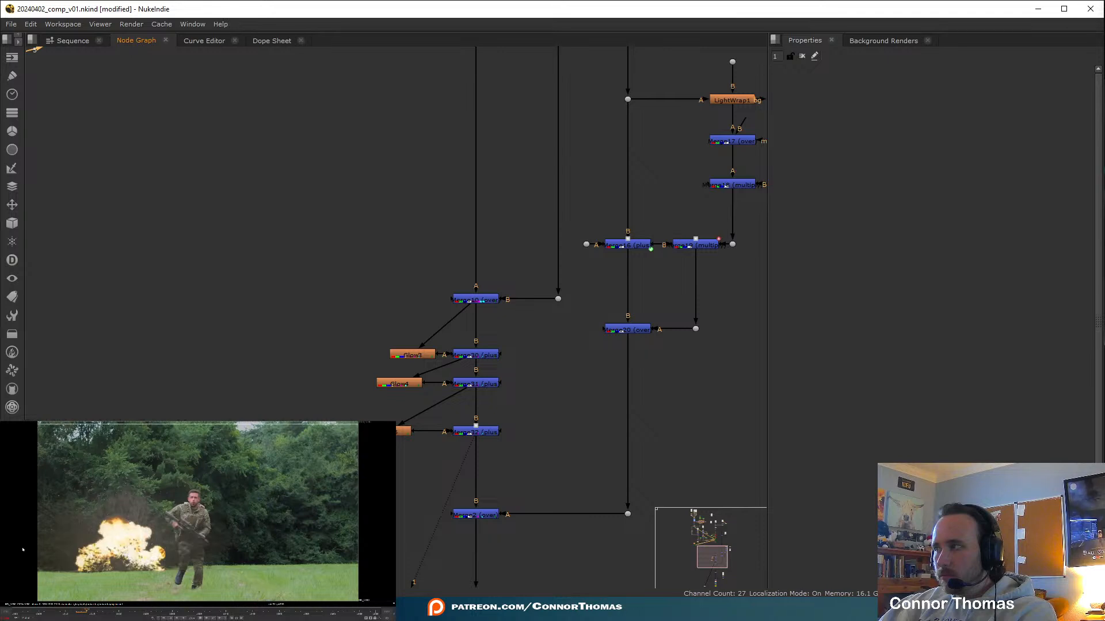
middle_drag(602, 490, 600, 330)
click(482, 205)
middle_drag(489, 239, 499, 146)
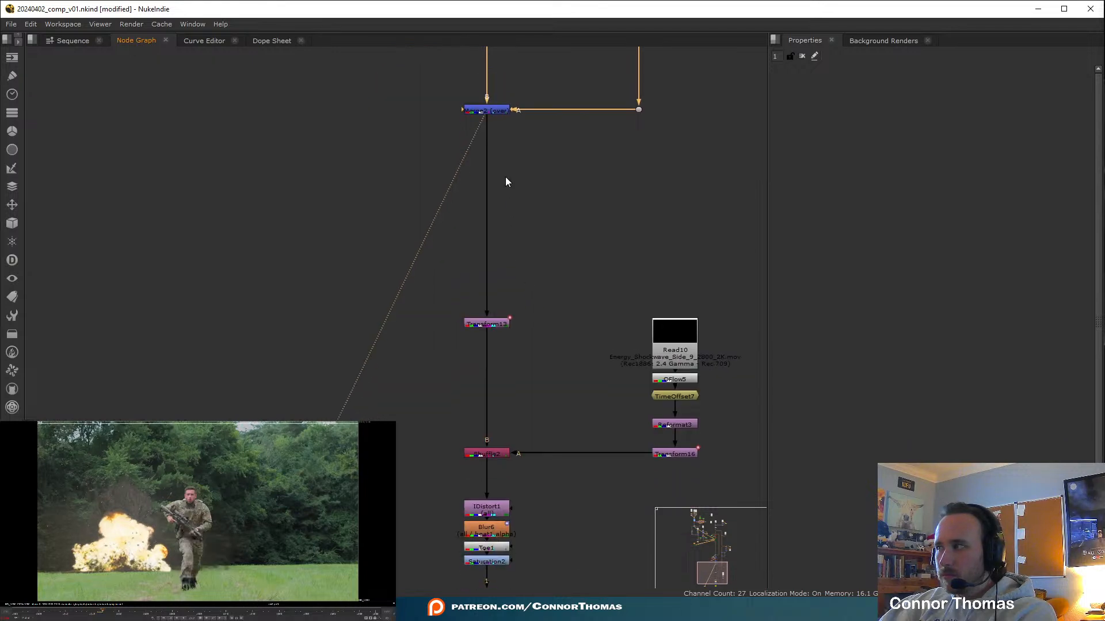
middle_drag(508, 167, 508, 279)
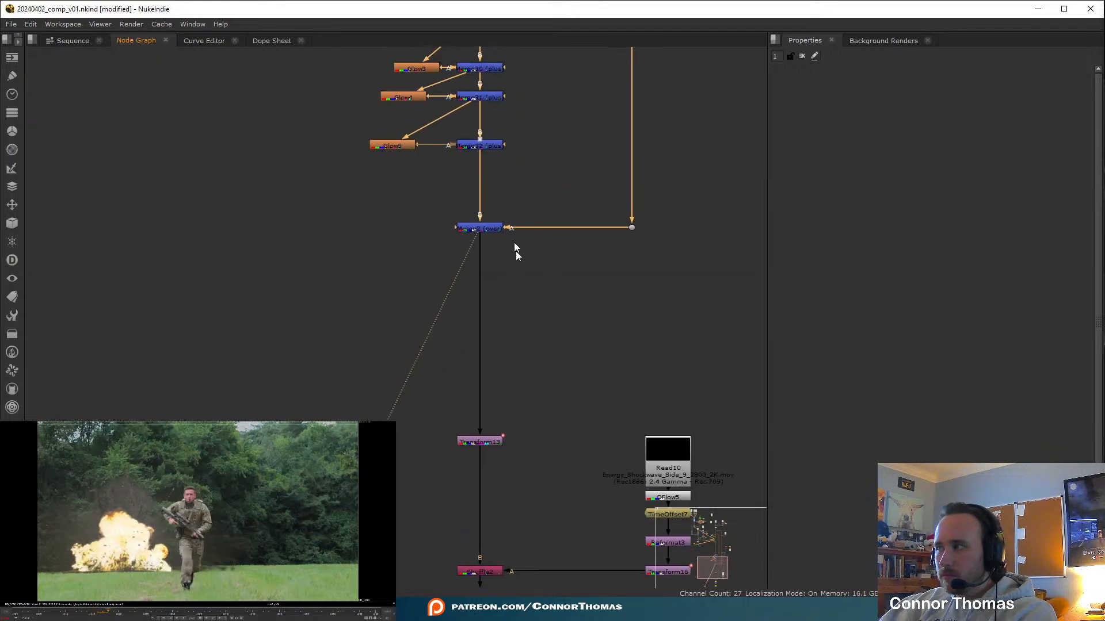
middle_drag(506, 202, 573, 299)
scroll(573, 305, down, 10)
click(504, 426)
key(1)
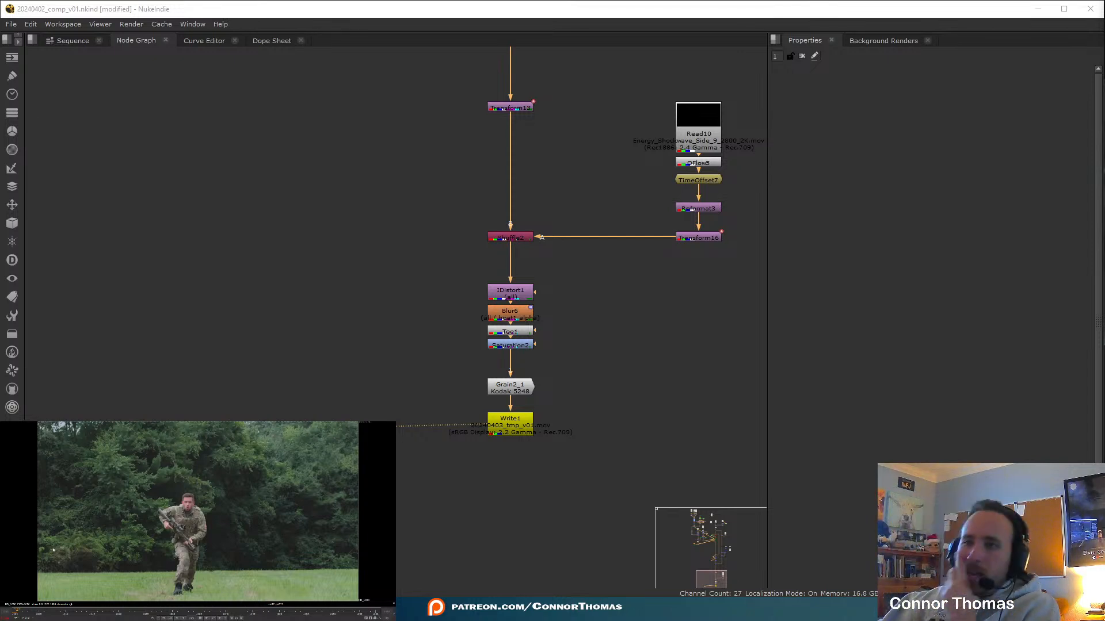
Switch to the browser and look through the My Downloads page on ActionVFX for explosion elements
key(alt+Tab)
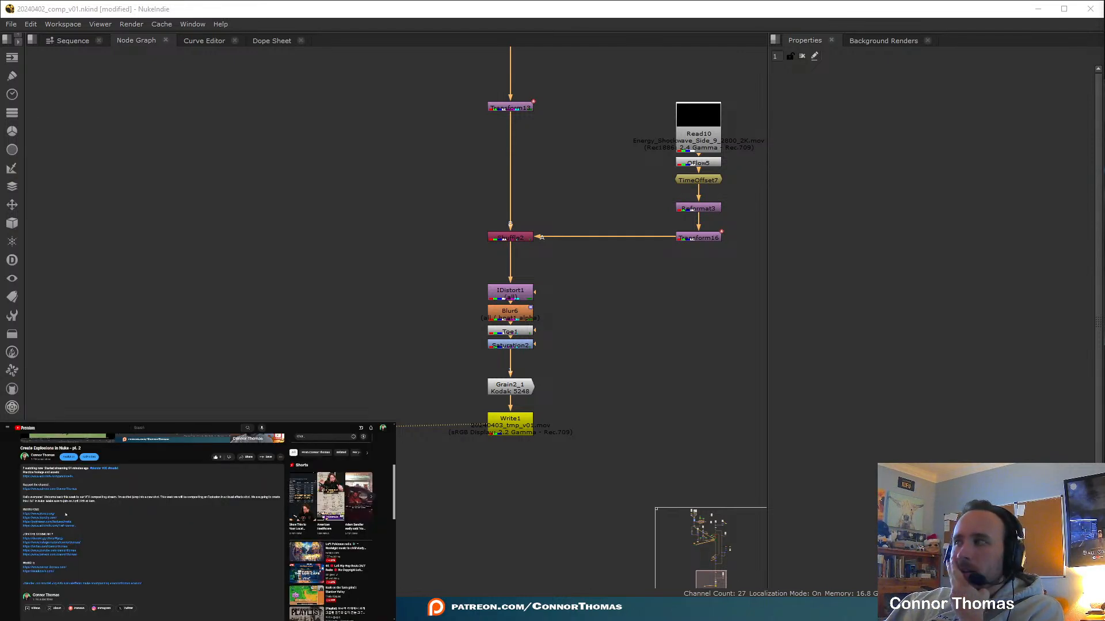
key(ctrl+Tab)
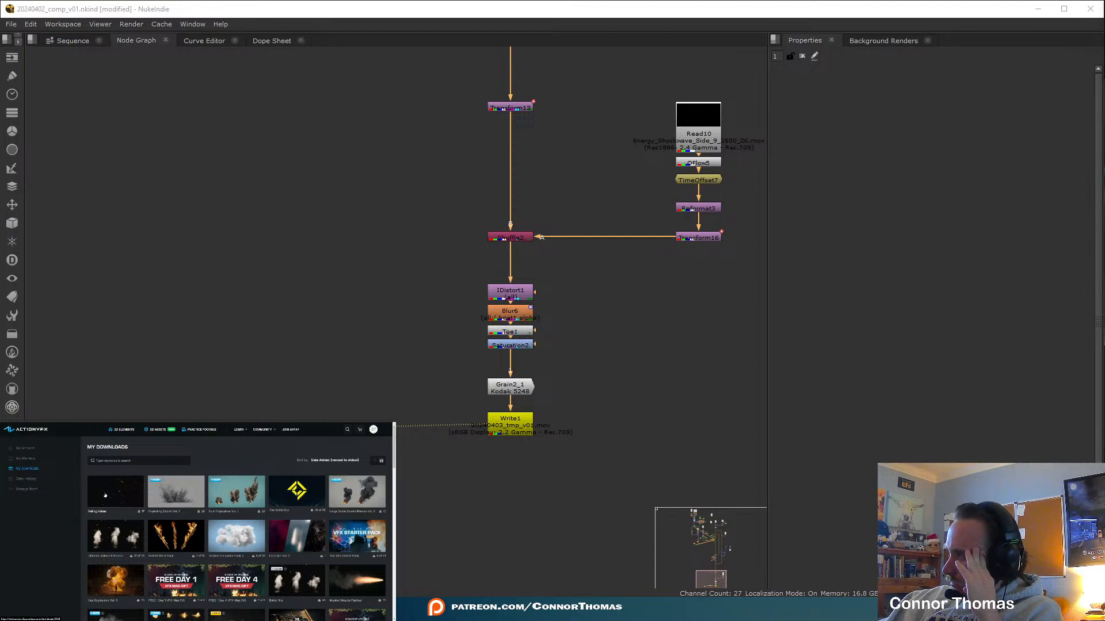
scroll(108, 493, down, 1)
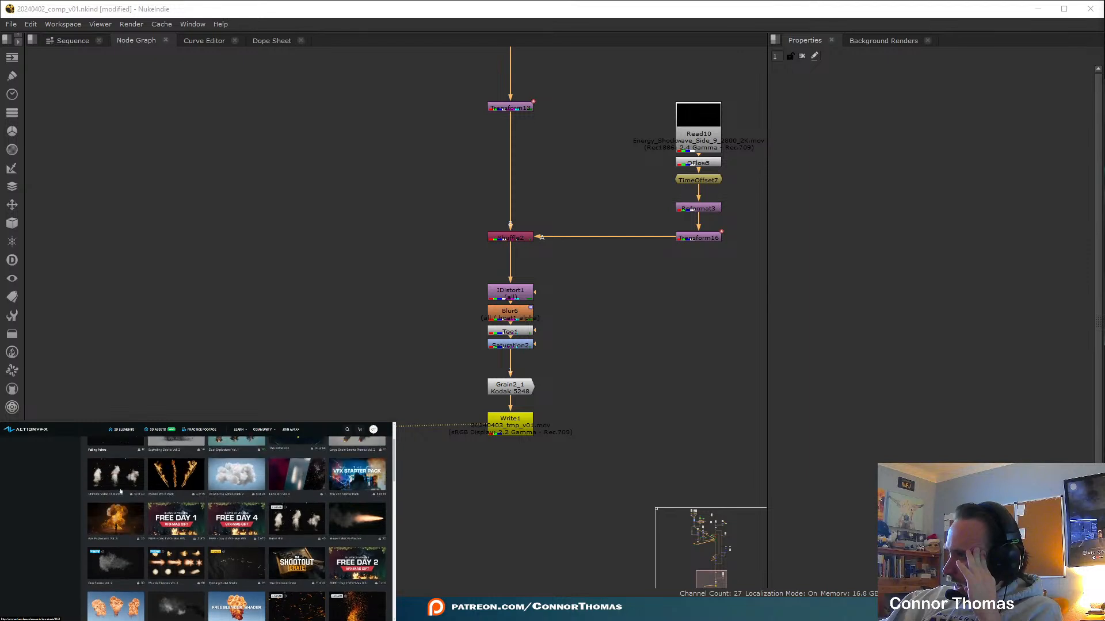
scroll(233, 518, down, 1)
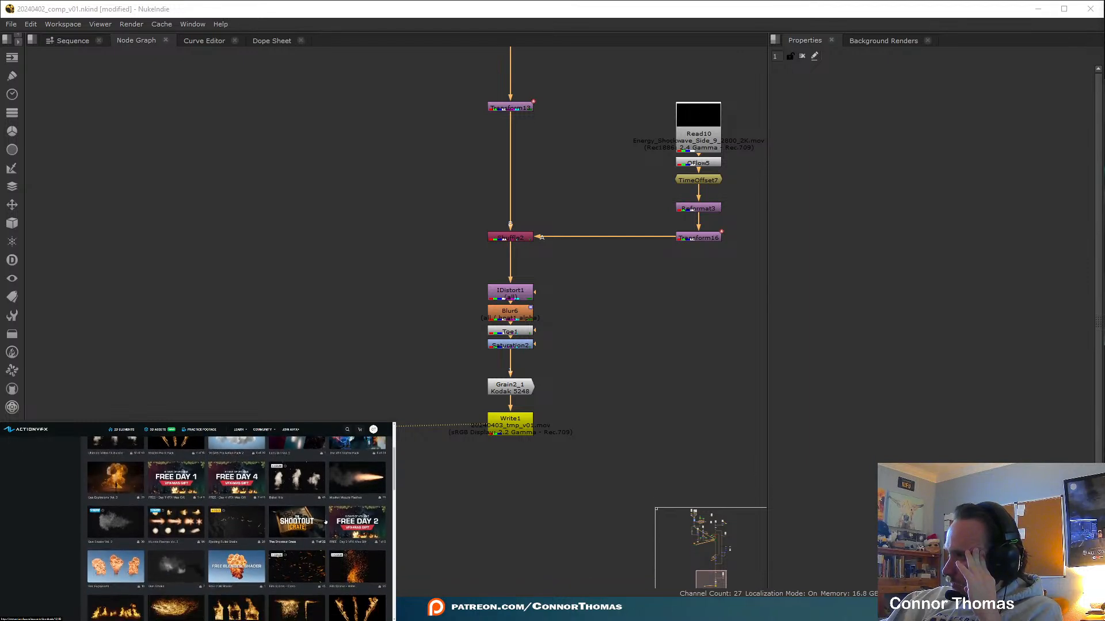
scroll(351, 540, down, 1)
scroll(351, 539, down, 1)
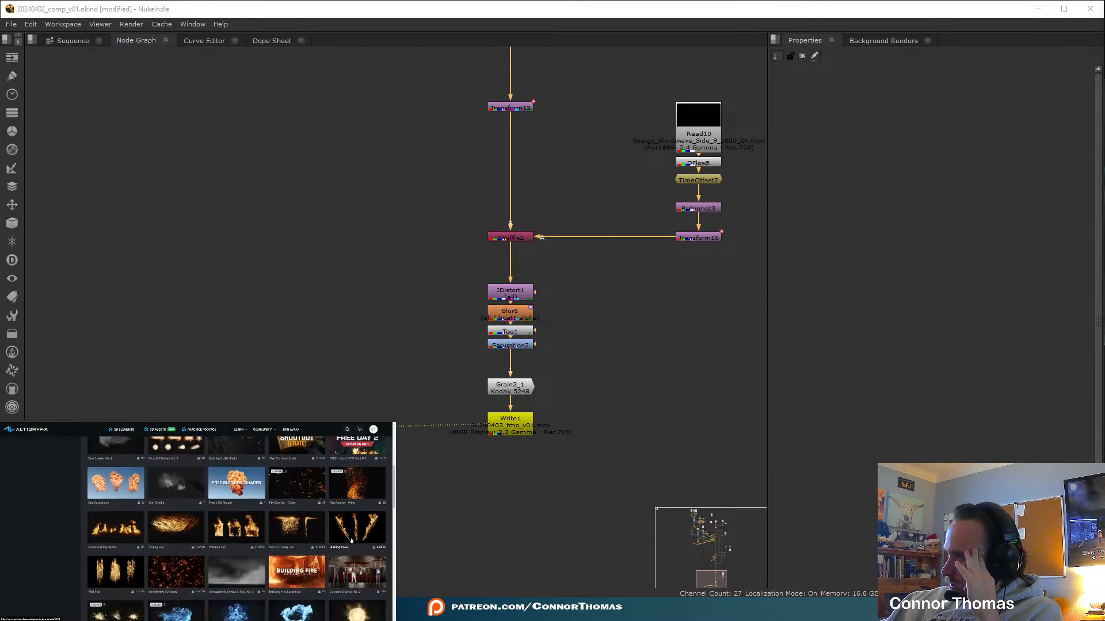
scroll(351, 539, down, 4)
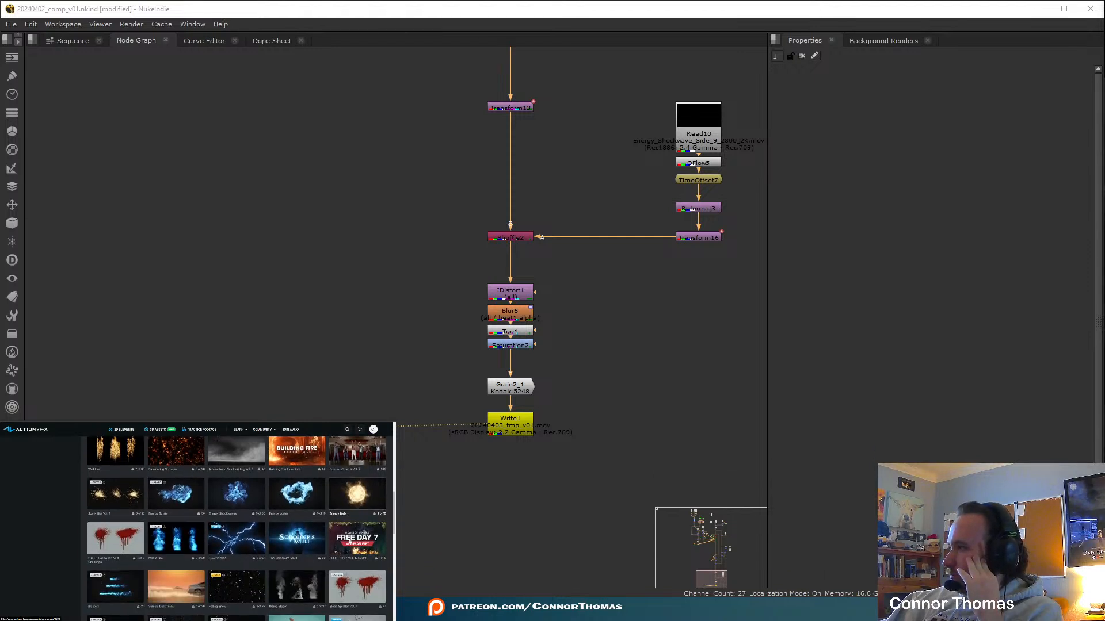
scroll(350, 541, down, 1)
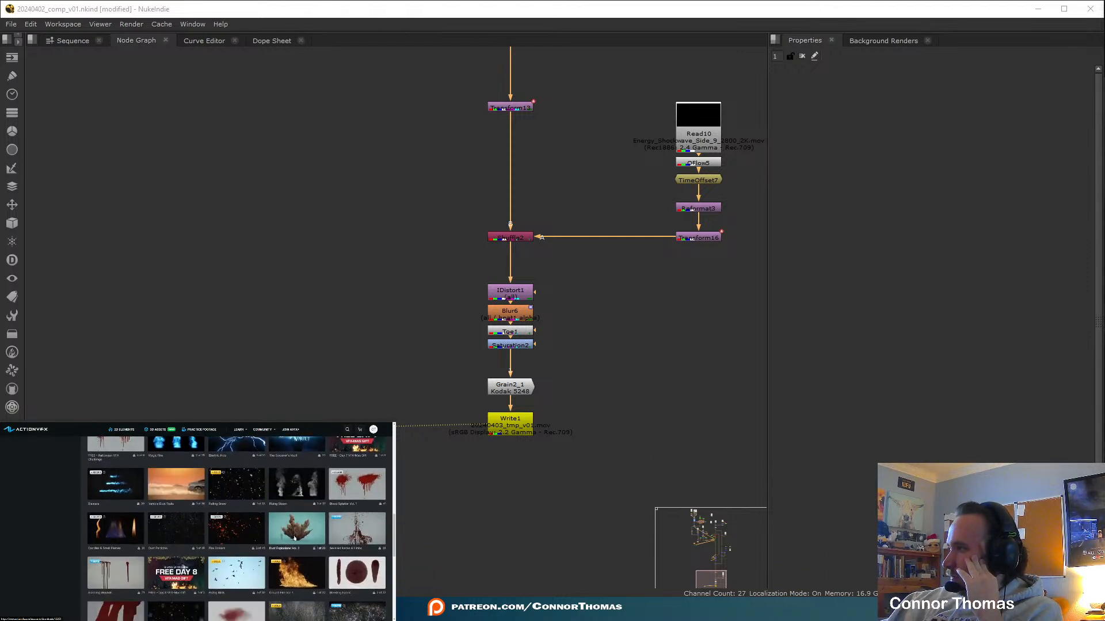
Return to NukeIndie and play the final composite from the start of the timeline
click(857, 368)
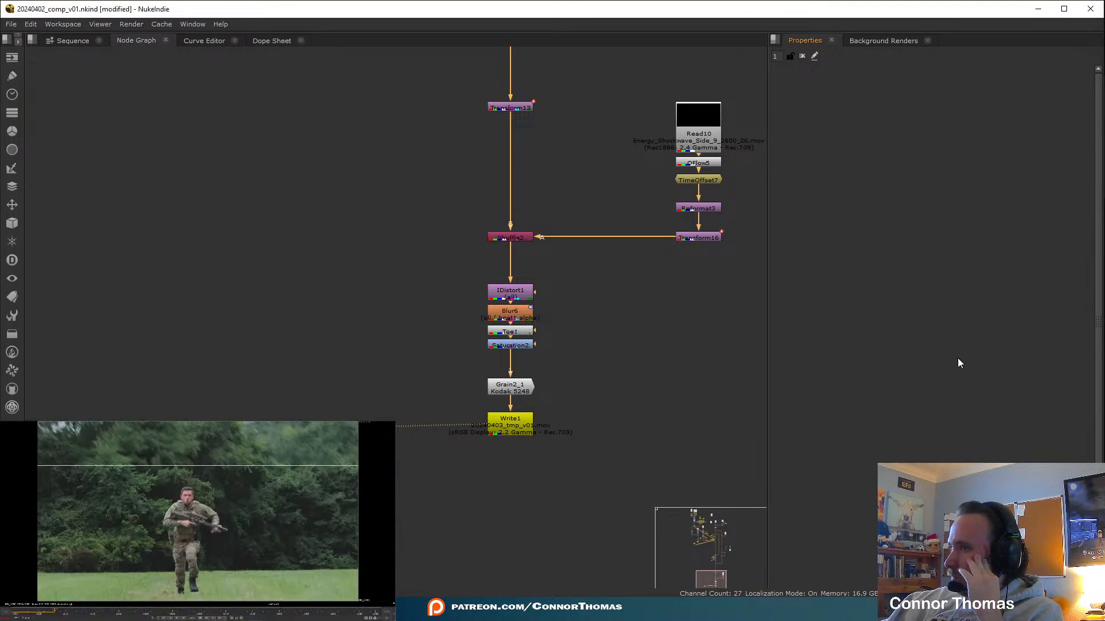
click(12, 614)
key(l)
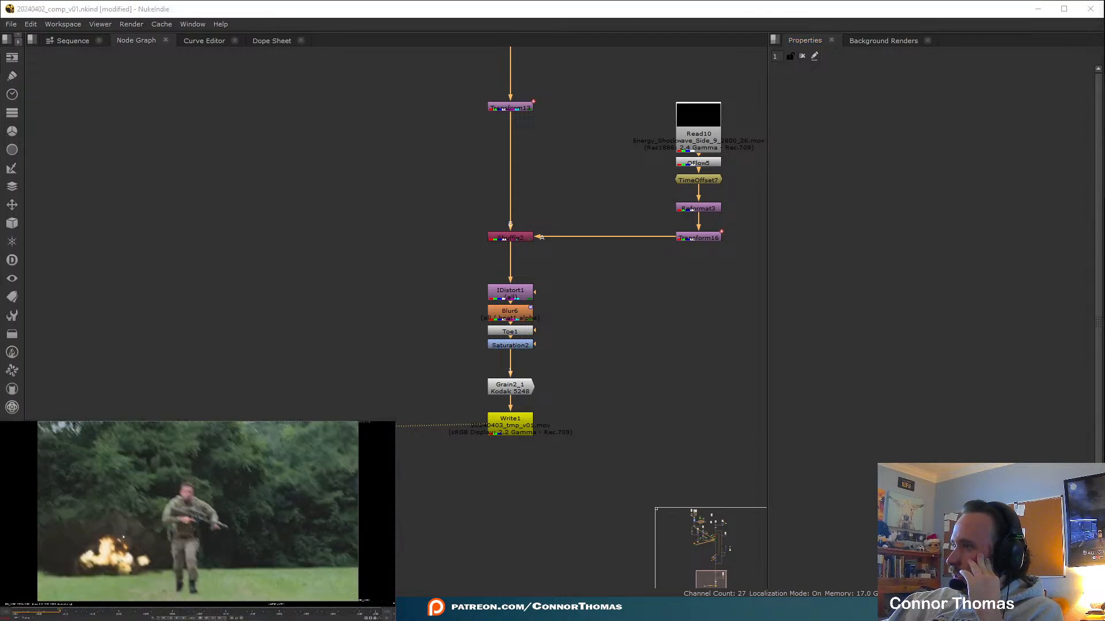
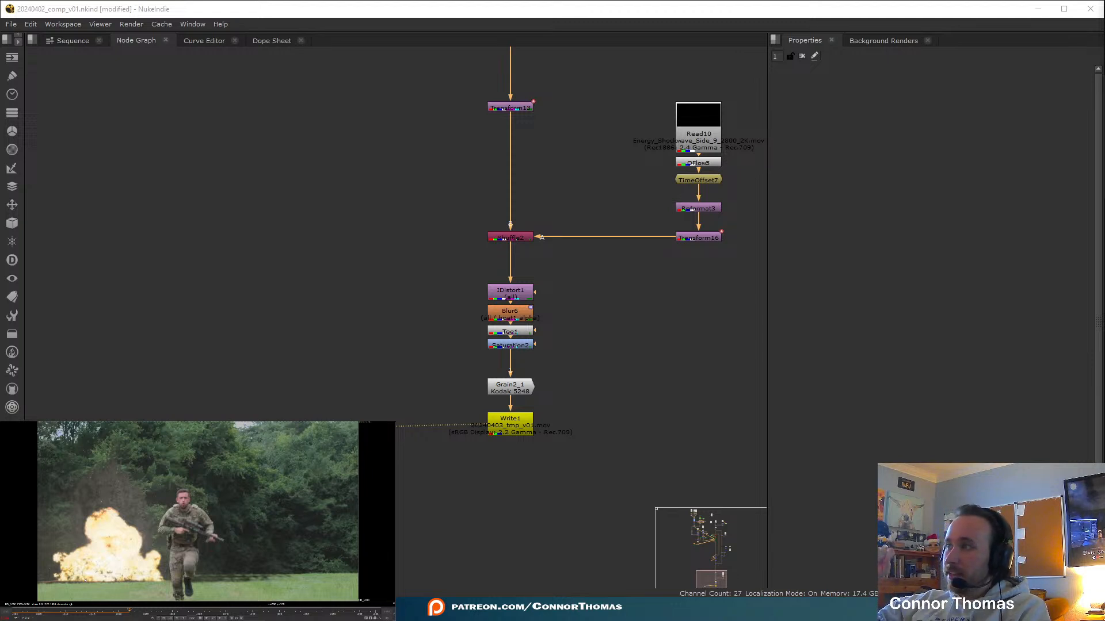
Examine the node graph from the Write1 chain up to the explosion card branches feeding Scene1
scroll(564, 171, down, 1)
middle_drag(564, 171, 530, 233)
middle_drag(548, 549, 556, 265)
scroll(560, 327, up, 4)
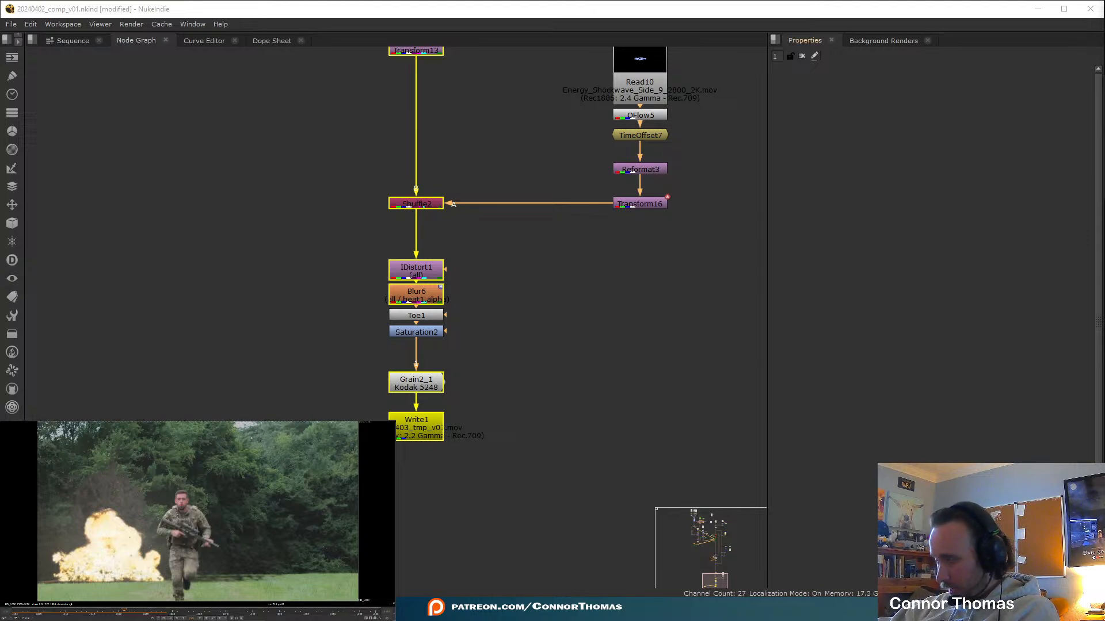
middle_drag(369, 301, 360, 489)
scroll(357, 299, down, 3)
middle_drag(361, 196, 388, 339)
middle_drag(368, 115, 446, 428)
middle_drag(413, 346, 537, 359)
middle_drag(378, 386, 399, 468)
scroll(396, 439, up, 3)
middle_drag(401, 399, 399, 421)
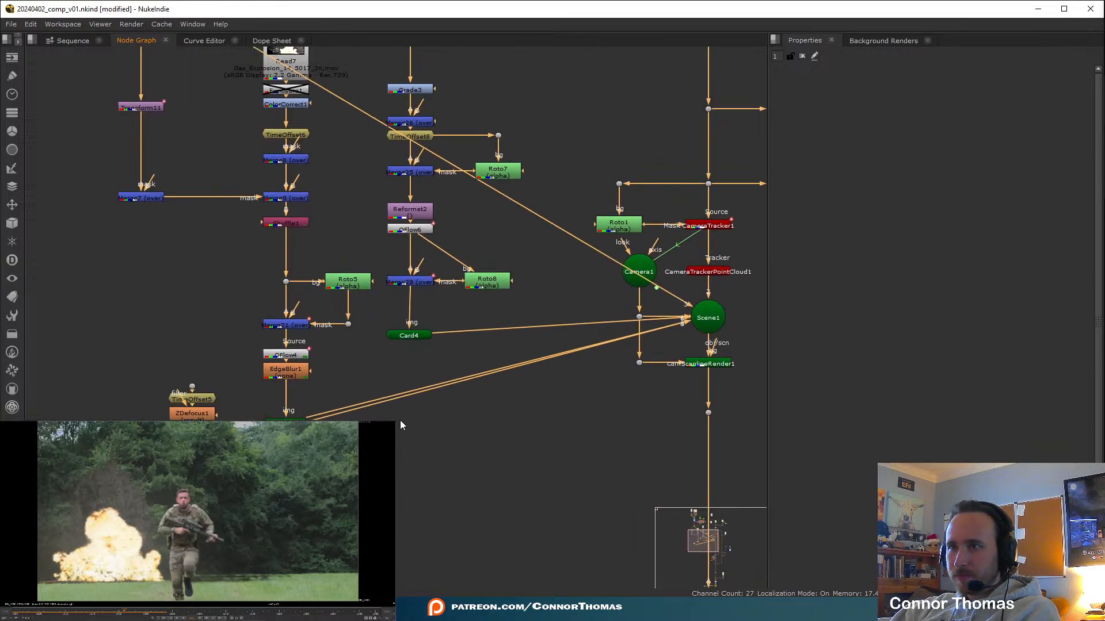
Set the maximum number of open node property panels to 3
double_click(779, 57)
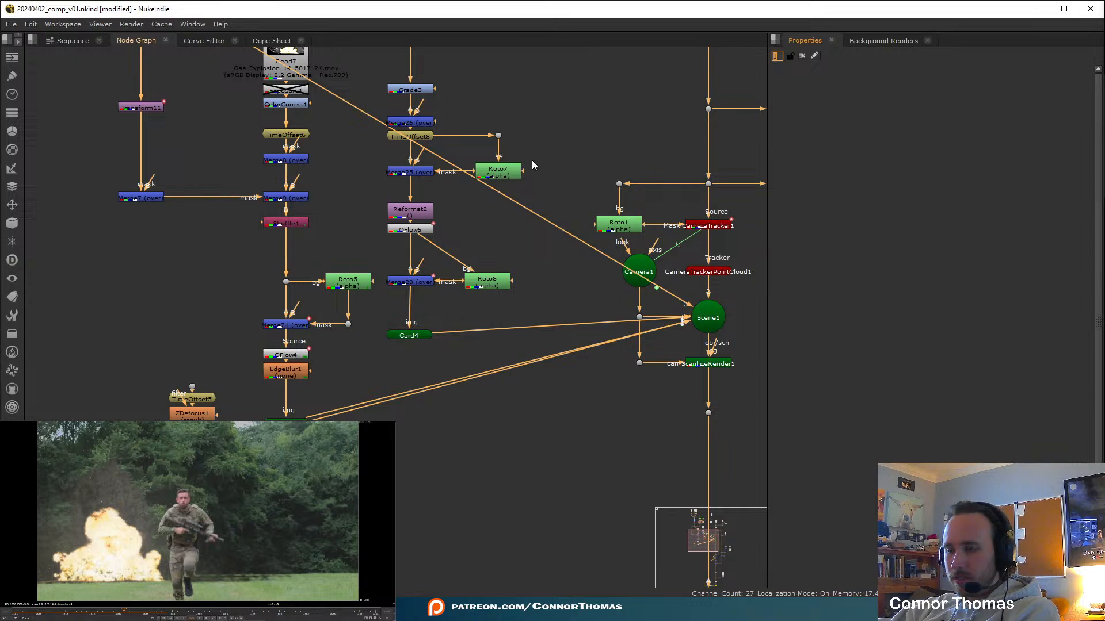
text(3)
click(511, 464)
Move Card4 down beside Card2 so the three explosion cards sit together in the node graph
middle_drag(509, 463, 504, 474)
click(186, 397)
middle_drag(219, 144, 285, 195)
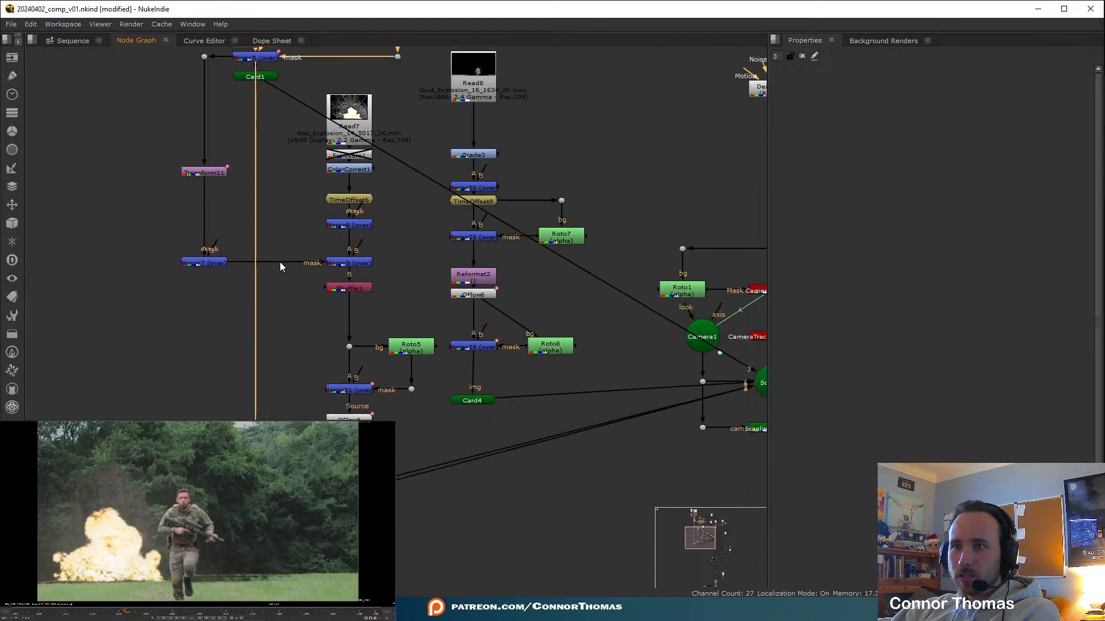
middle_drag(350, 381, 141, 389)
scroll(320, 425, down, 1)
middle_drag(320, 424, 409, 289)
click(357, 269)
drag(357, 270, 294, 324)
Duplicate Card2, Card3 and Card4 into the empty area below the original cards
click(299, 395)
drag(132, 416, 281, 345)
shift+click(302, 326)
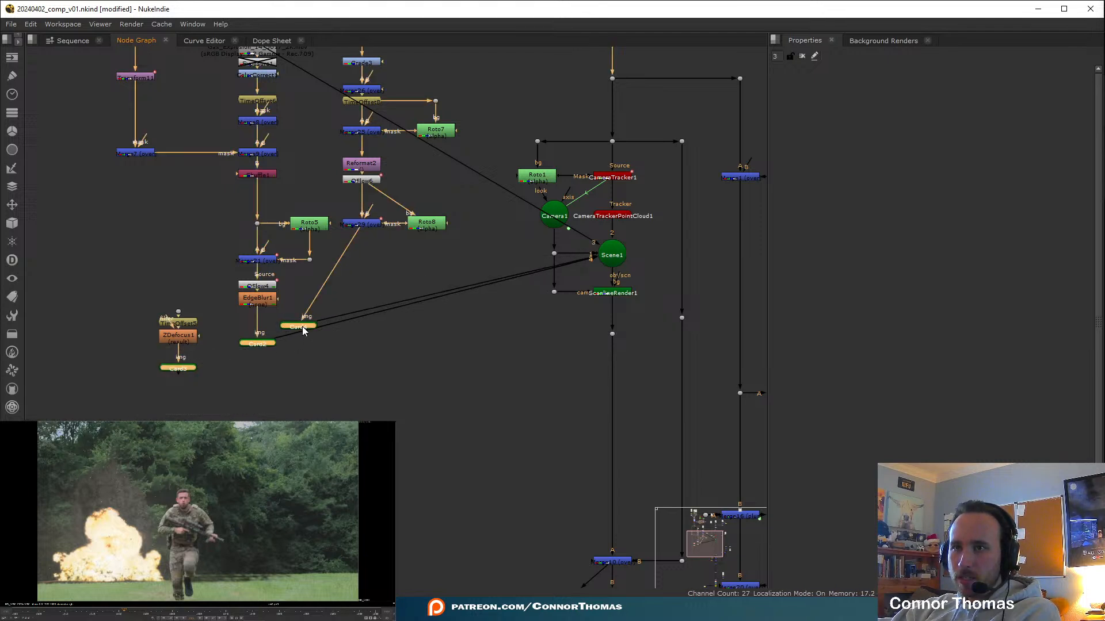
click(404, 408)
key(ctrl+v)
drag(409, 405, 352, 428)
click(406, 452)
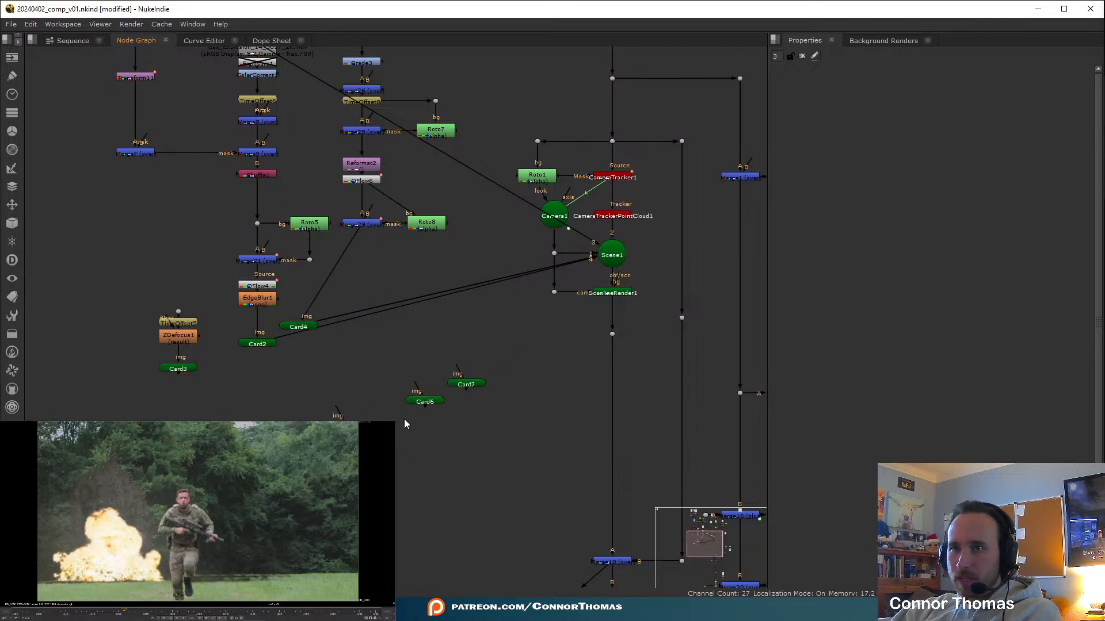
Arrange the three copied cards and connect their image inputs to ZDefocus1, EdgeBlur1 and Merge29
drag(425, 402, 363, 414)
drag(466, 384, 179, 336)
click(429, 440)
drag(355, 397, 259, 300)
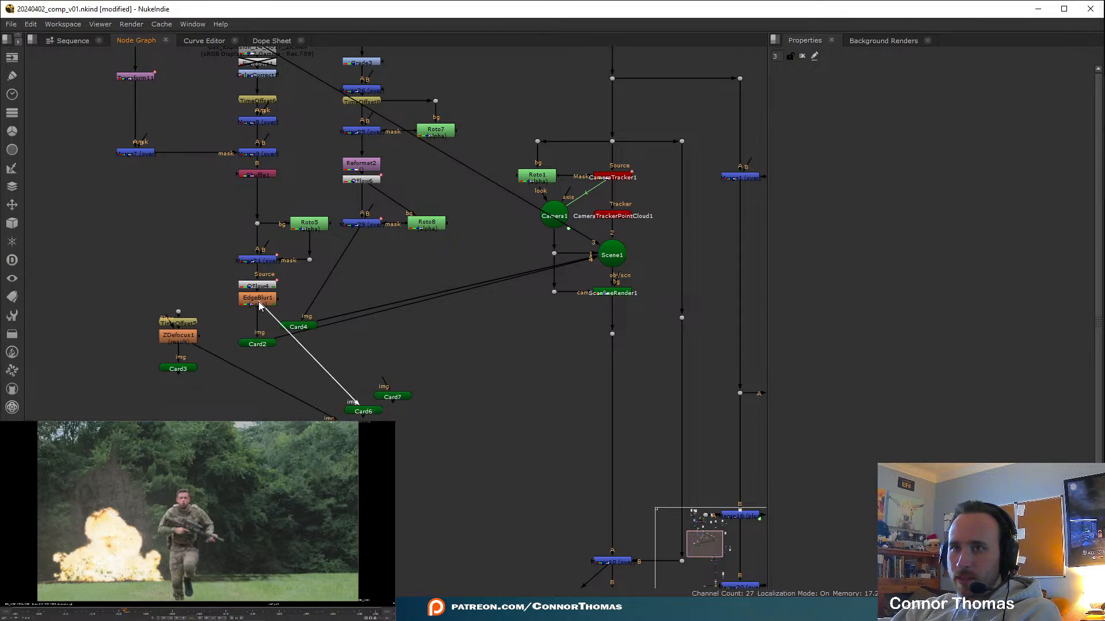
drag(377, 380, 403, 335)
drag(381, 385, 361, 224)
Add a TimeOffset node beside the copied cards
key(Tab)
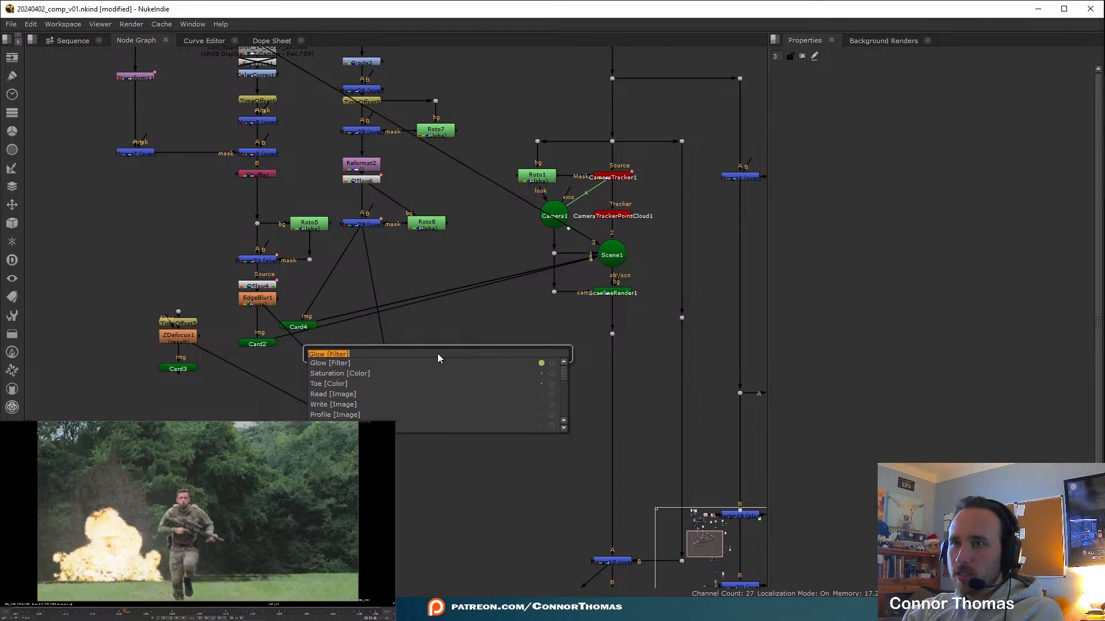
text(time)
key(Down)
key(Down)
key(Down)
key(Down)
key(Down)
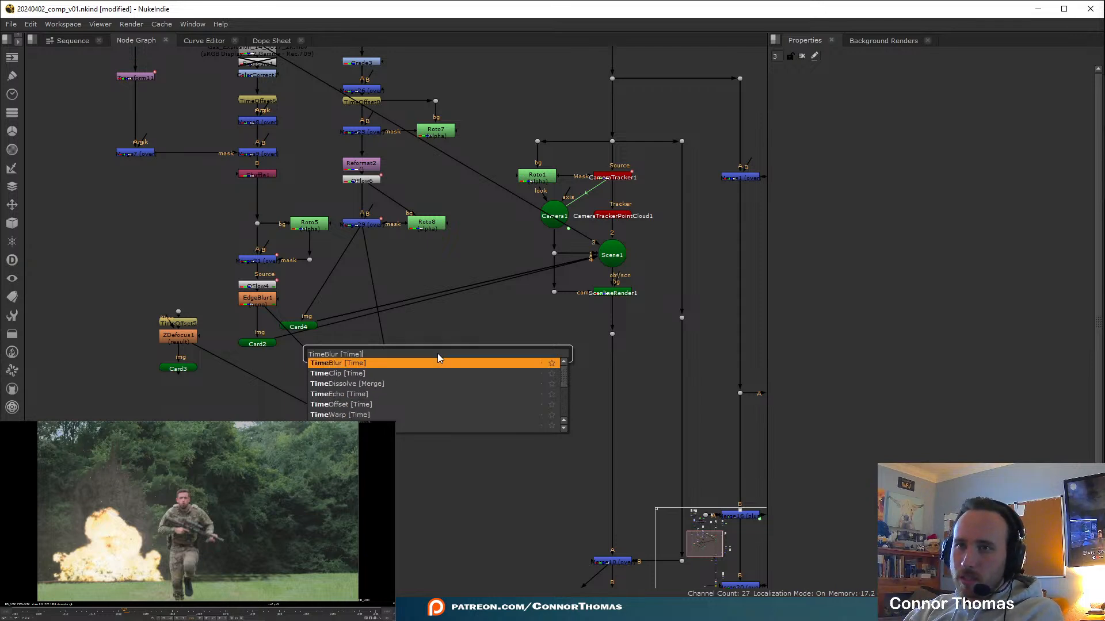
key(Return)
Set the new TimeOffset node's time offset to 25 frames
click(868, 106)
text(30)
key(Return)
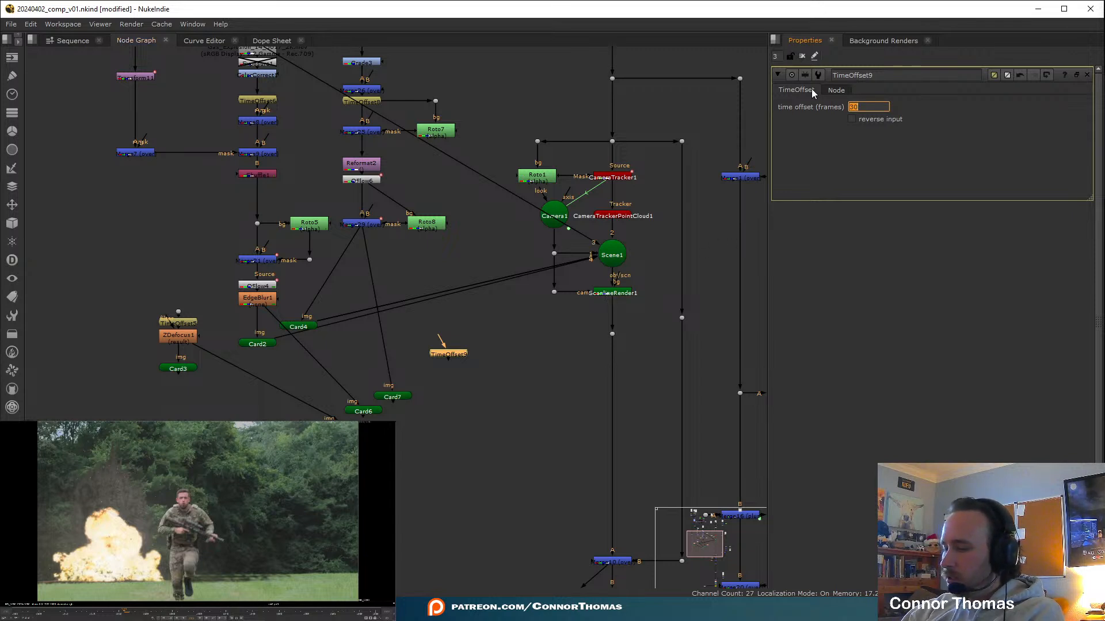
text(10)
key(Right)
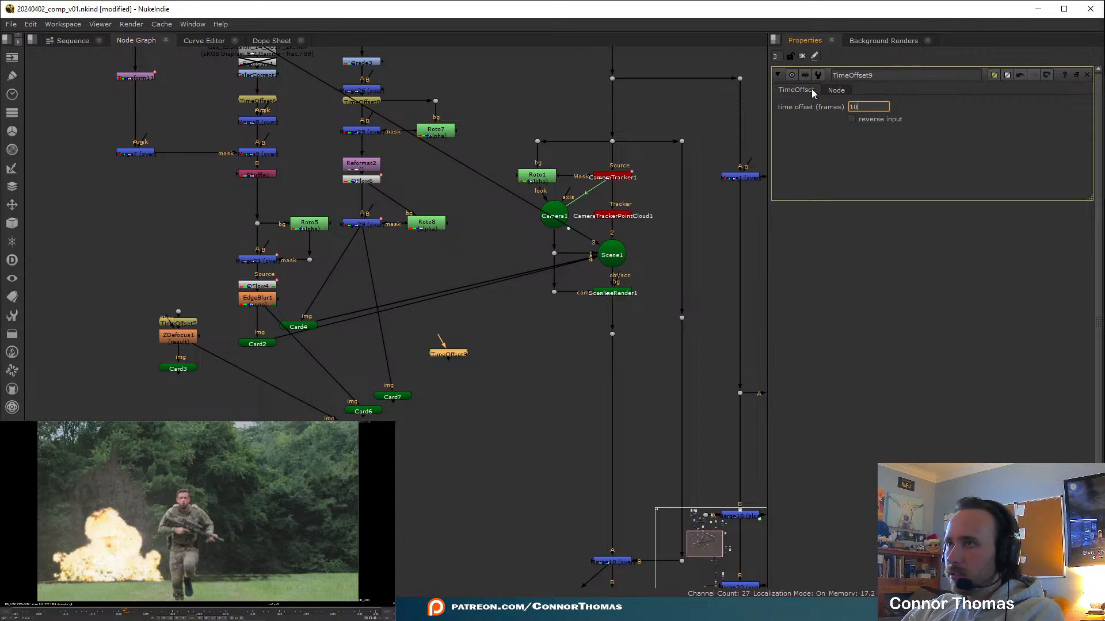
key(Up)
key(Up)
key(Up)
key(Up)
key(Up)
key(Up)
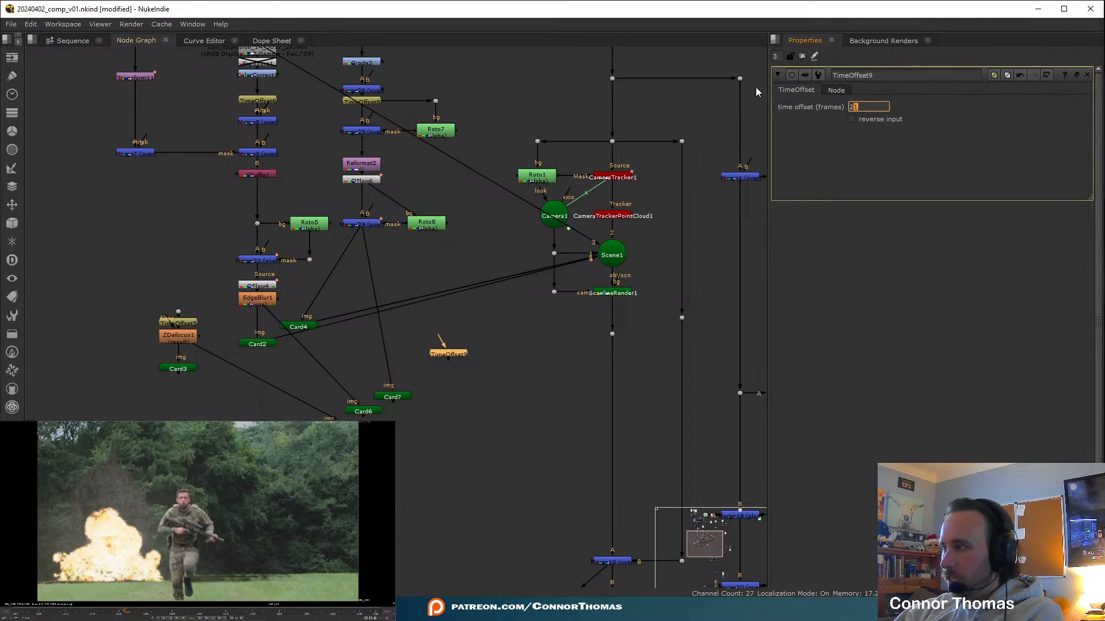
key(Up)
key(Up)
key(Up)
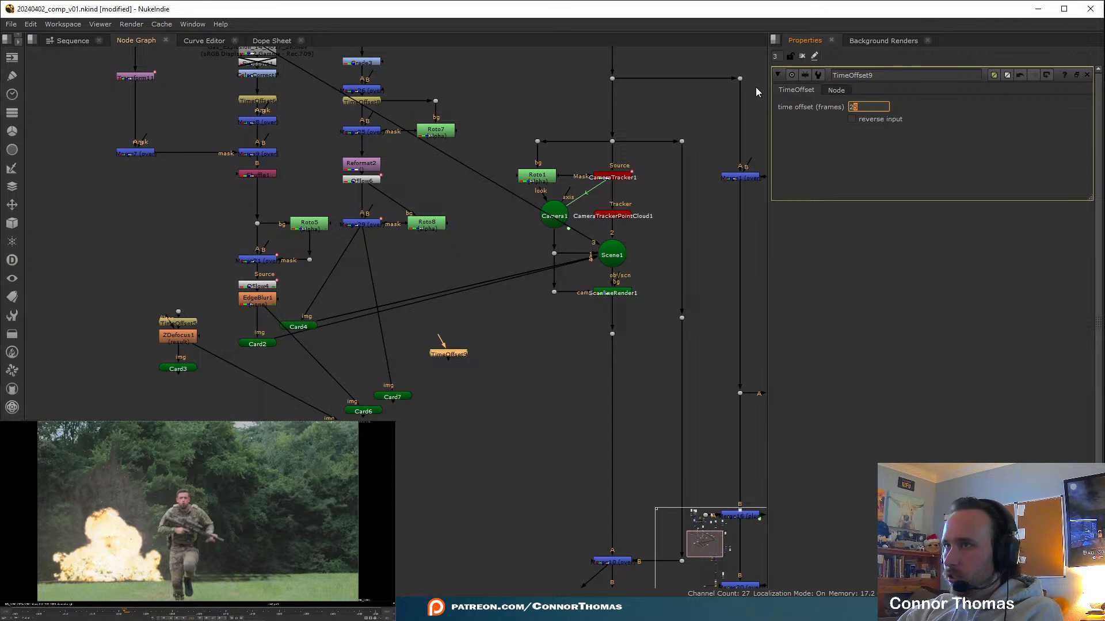
Insert the TimeOffset and copies of it above the three duplicated cards, and connect those cards to Scene1
drag(446, 361, 389, 372)
key(ctrl+c)
click(506, 391)
key(ctrl+v)
drag(510, 393, 609, 260)
key(ctrl+v)
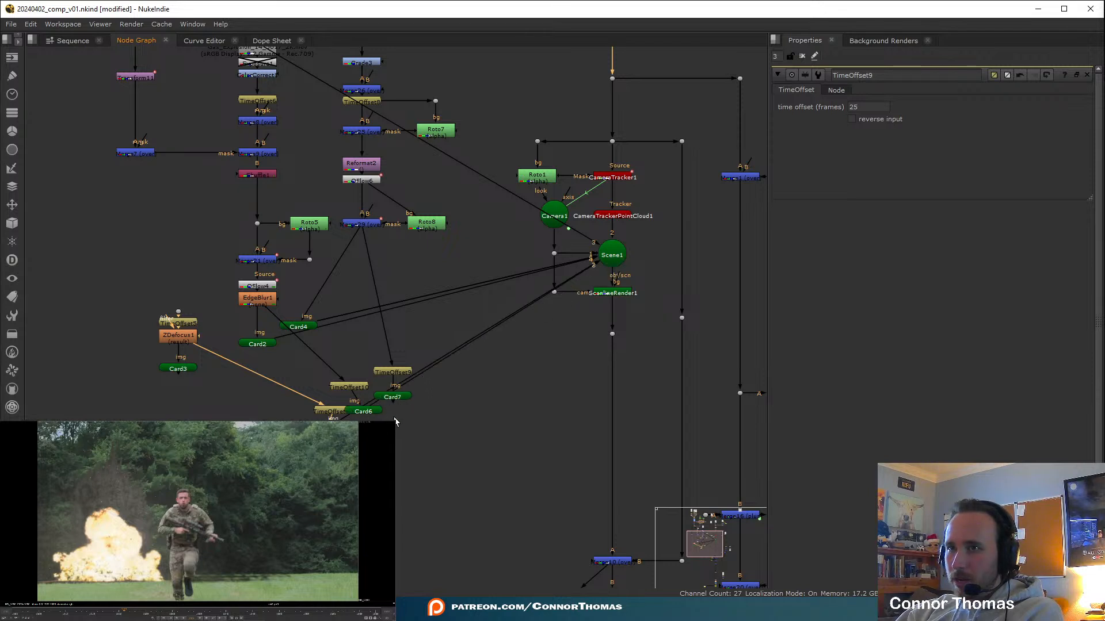
drag(396, 404, 610, 282)
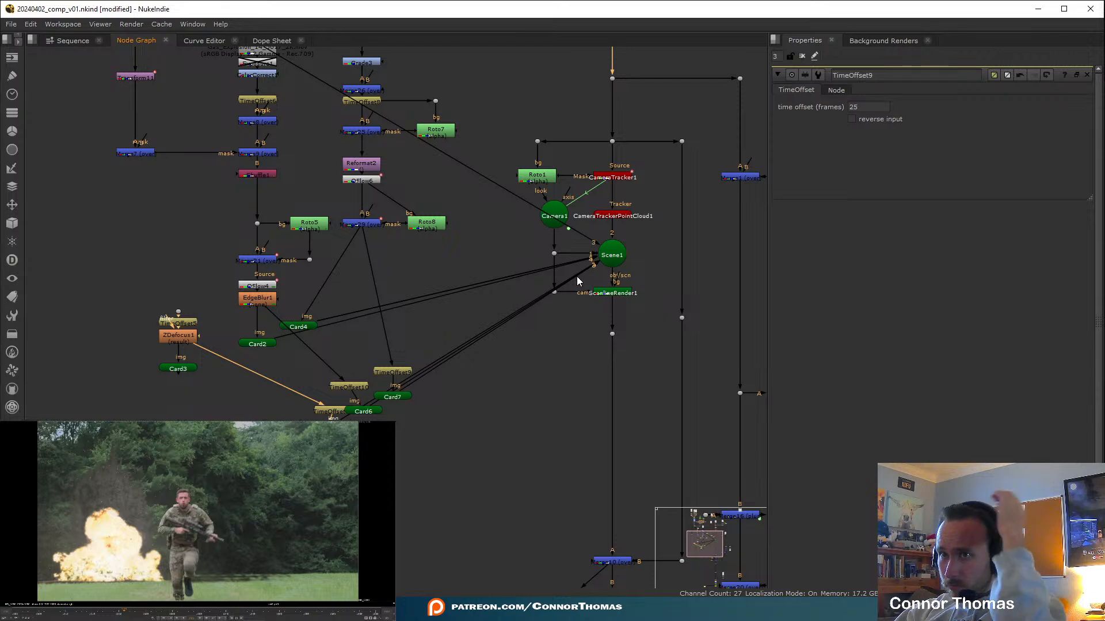
Line up the TimeOffset nodes above their duplicated cards
scroll(378, 486, up, 3)
middle_drag(265, 359, 333, 413)
drag(362, 409, 351, 414)
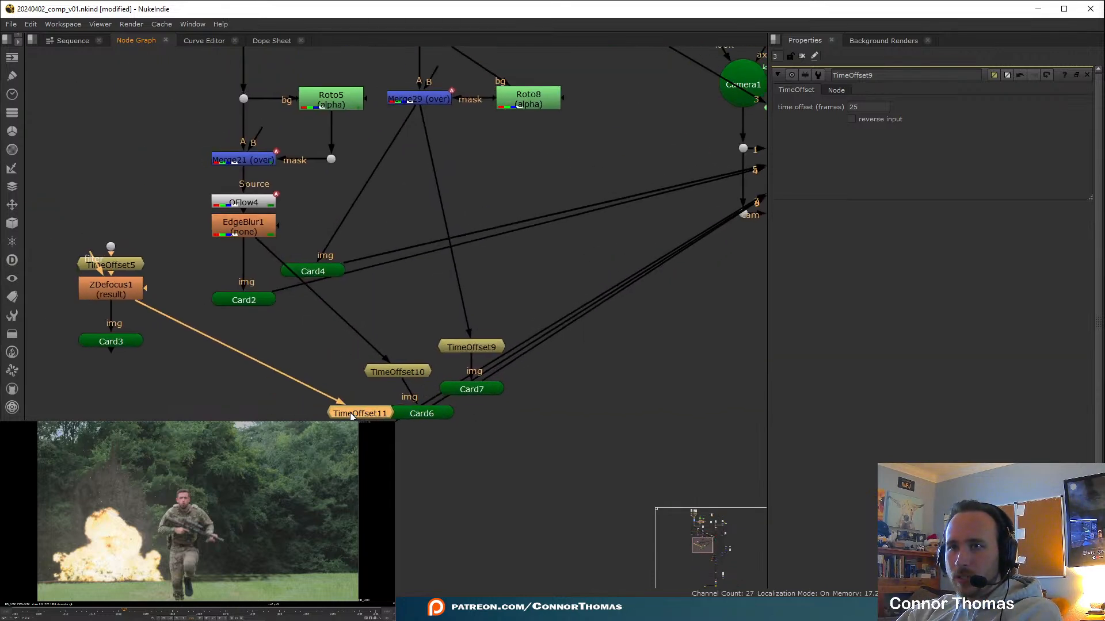
drag(422, 370, 477, 350)
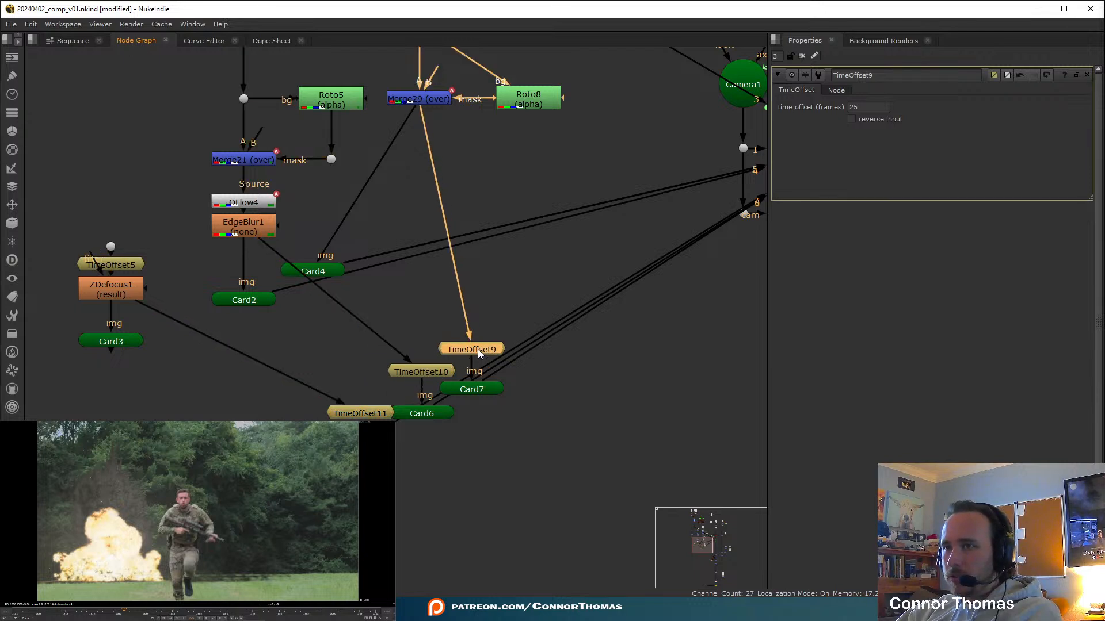
click(502, 392)
Delete the duplicated cards together with their TimeOffset nodes
drag(276, 510, 576, 316)
key(Delete)
click(330, 380)
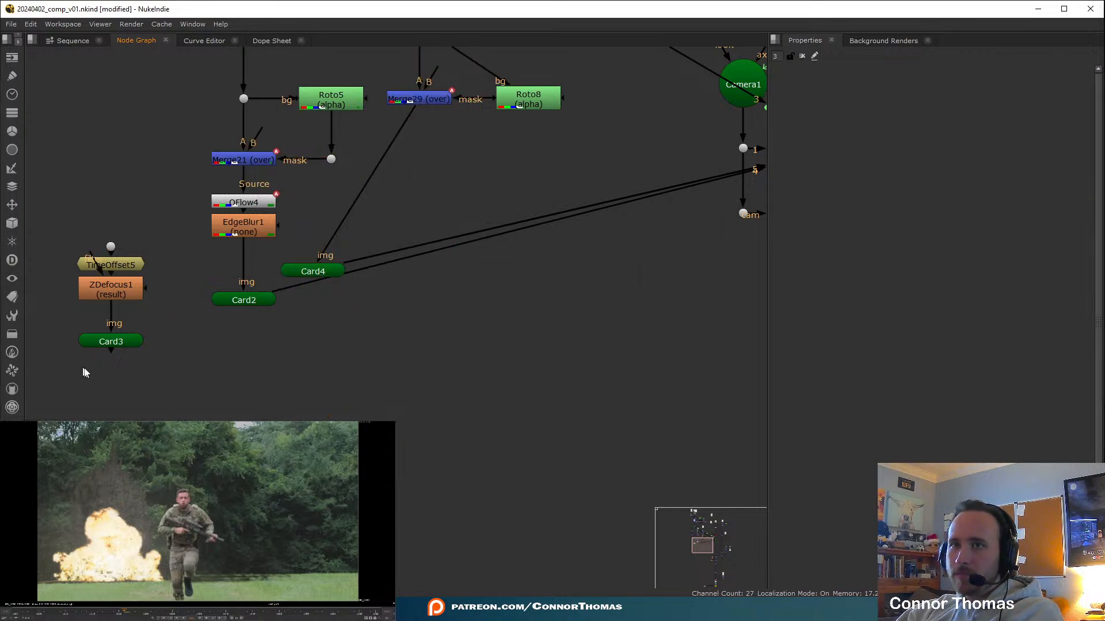
Undo the card duplication and time offset edits back to the original three cards connected to Scene1
key(ctrl+z)
key(ctrl+z)
key(ctrl+z)
key(ctrl+z)
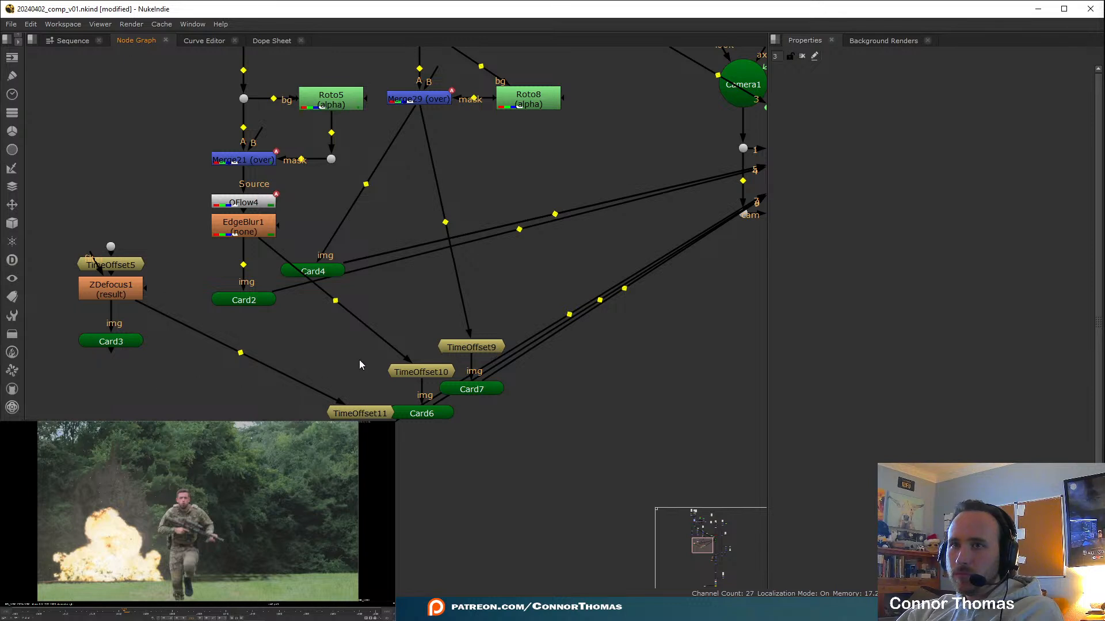
key(ctrl+z)
key(ctrl+z)
key(ctrl+z)
key(ctrl+z)
key(ctrl+z)
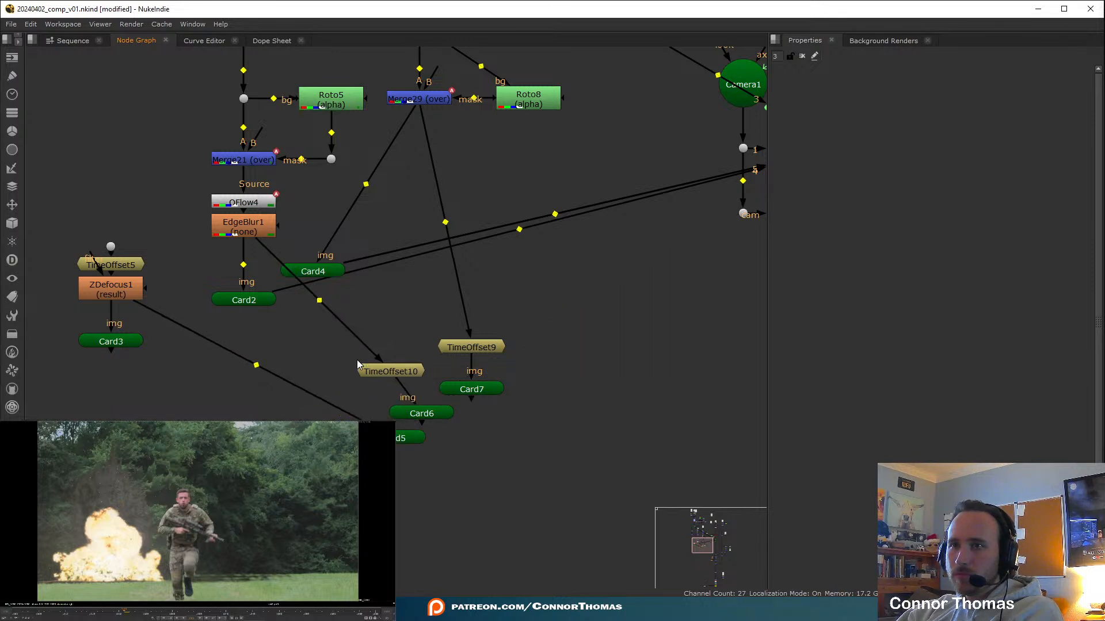
key(ctrl+z)
key(ctrl+z)
key(ctrl+z)
key(ctrl+z)
key(ctrl+z)
key(ctrl+z)
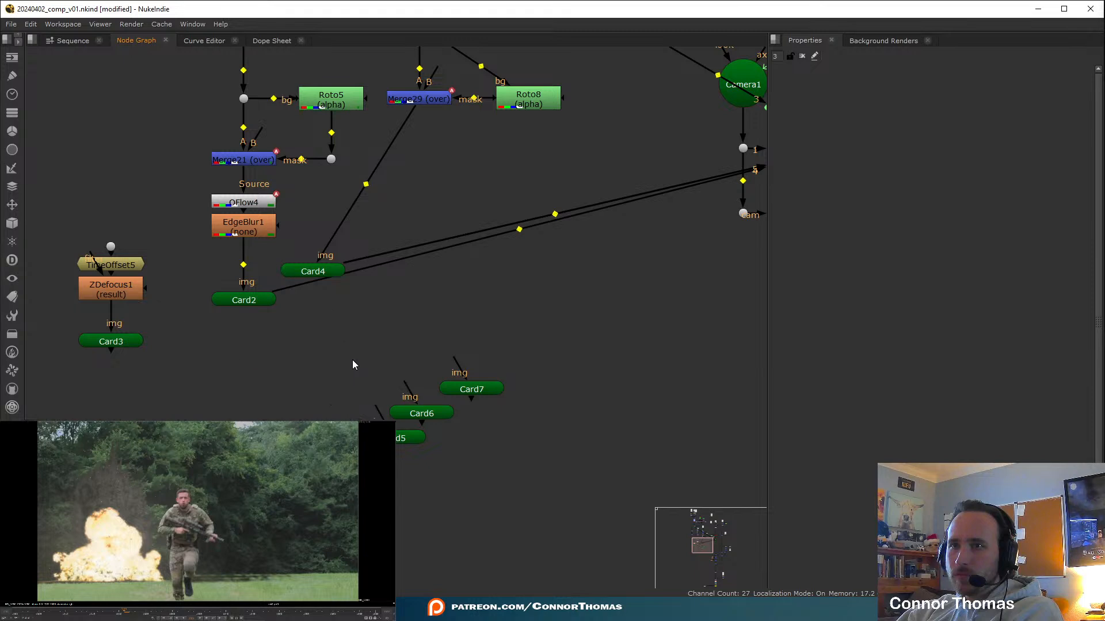
key(ctrl+z)
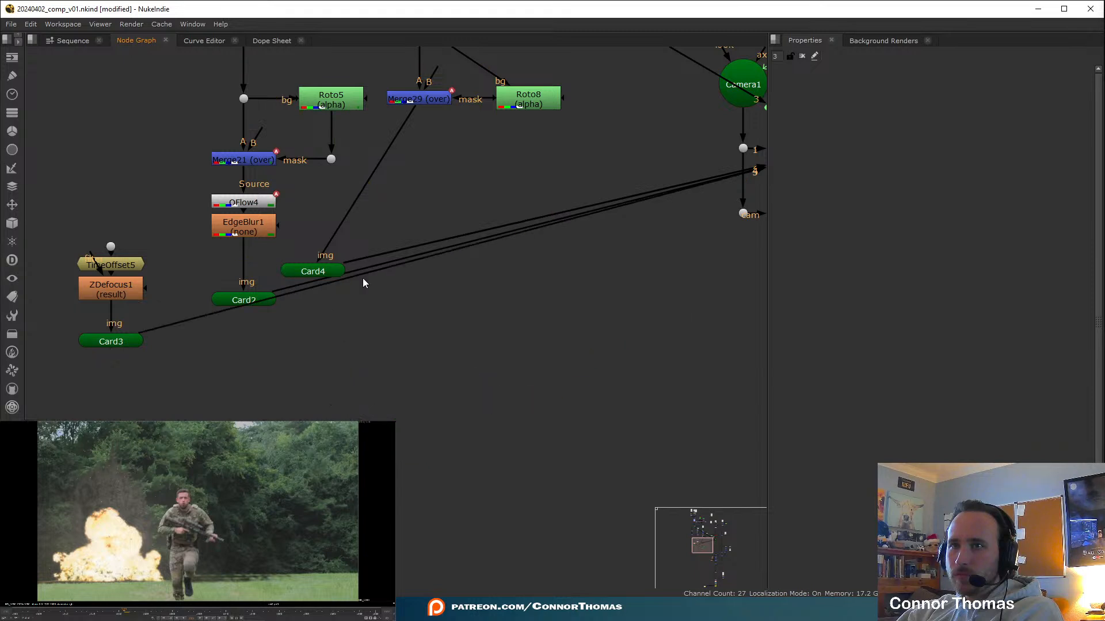
Try a GeoMerge node below Card2, Card3 and Card4, and delete it again
middle_drag(301, 321, 463, 396)
drag(235, 440, 396, 401)
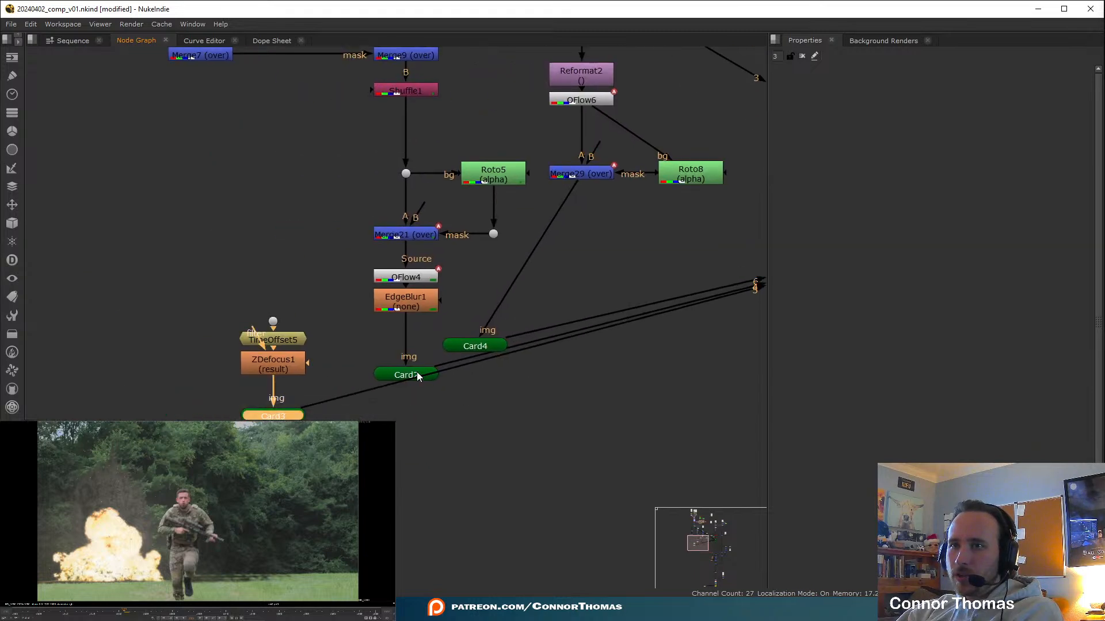
shift+click(416, 372)
shift+click(502, 352)
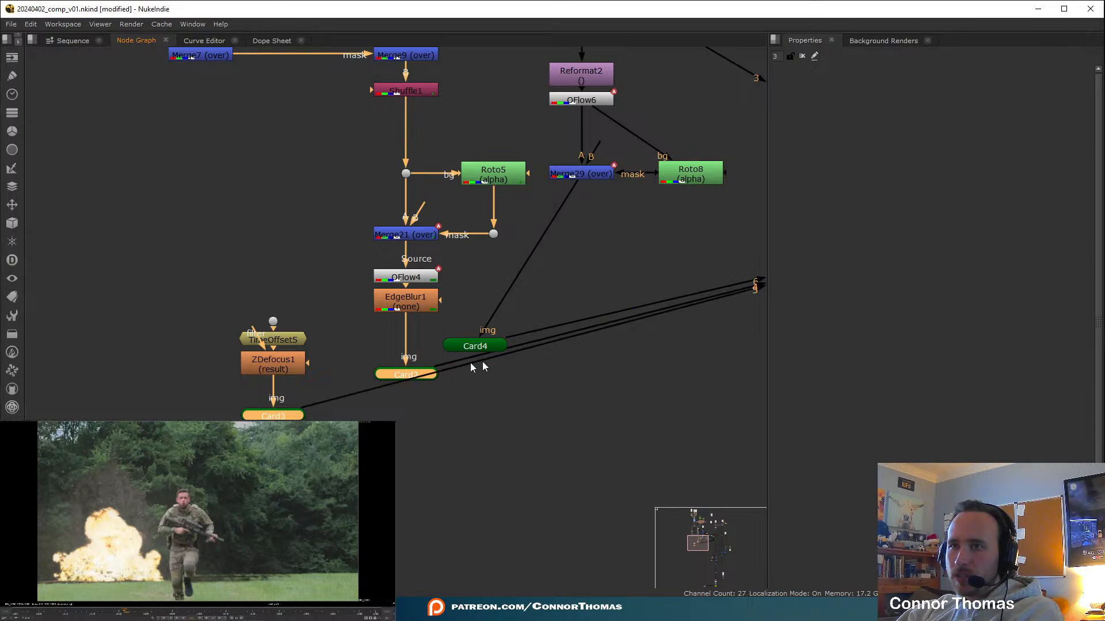
shift+click(478, 348)
key(Tab)
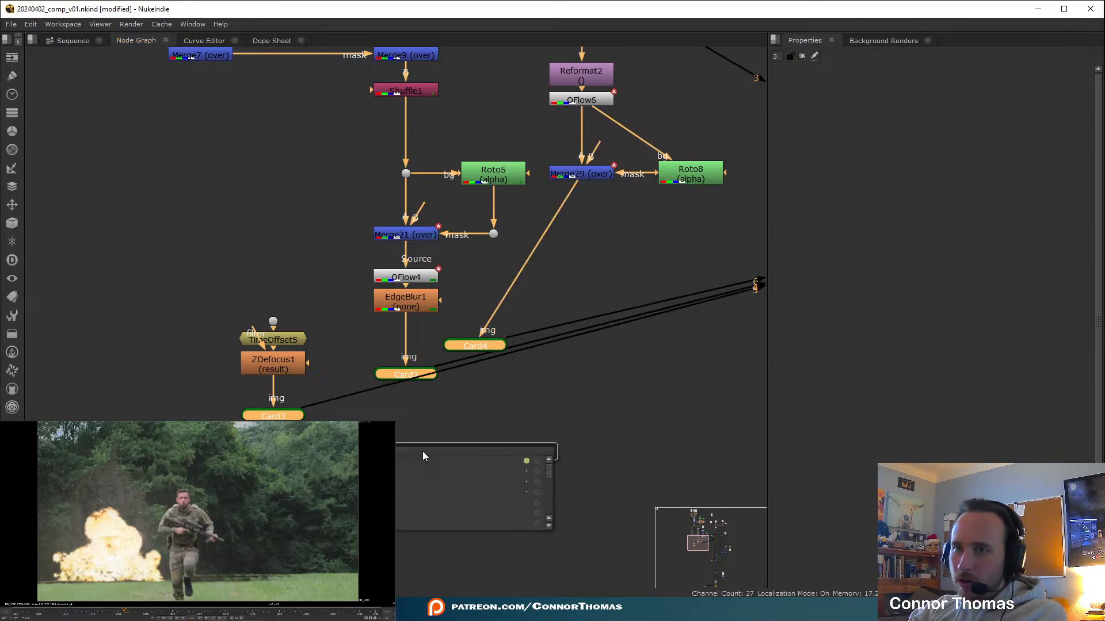
text(sce)
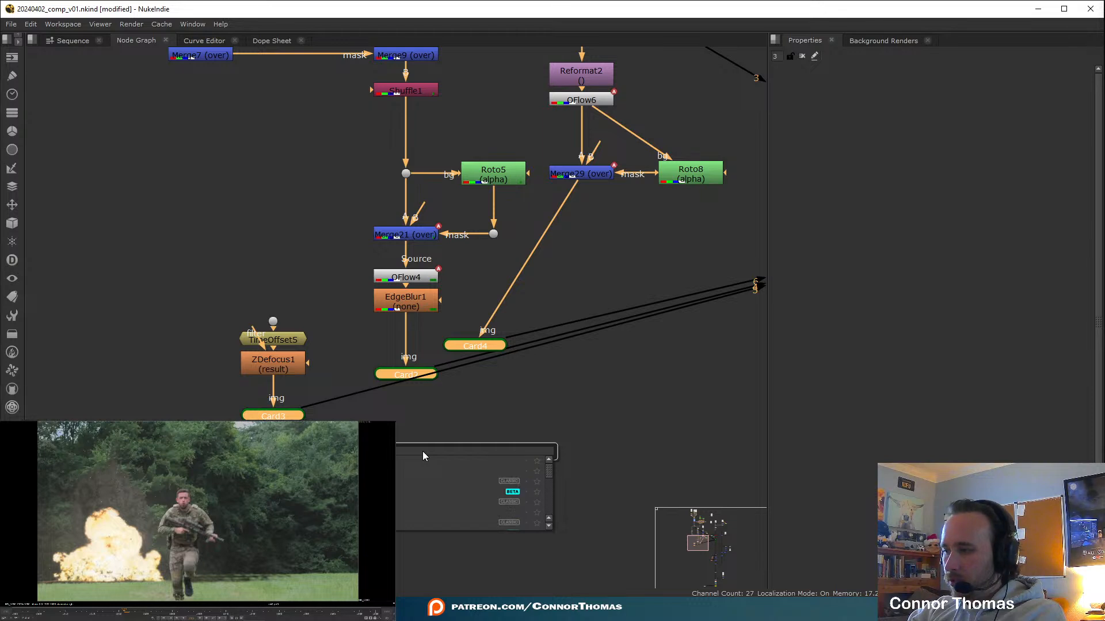
text(geome)
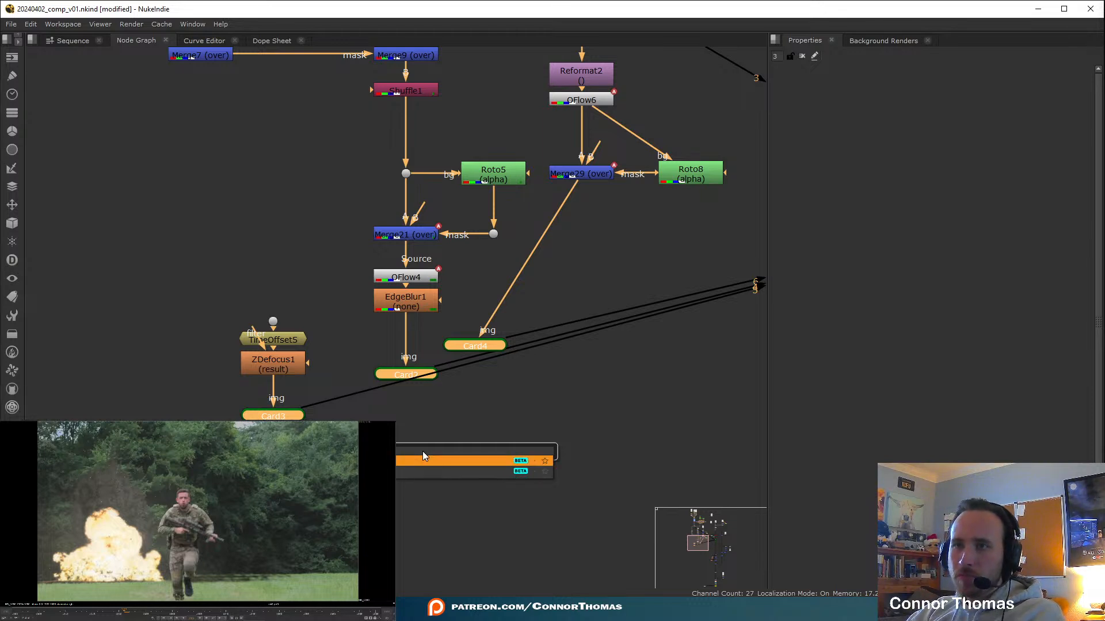
key(Return)
drag(436, 349, 433, 430)
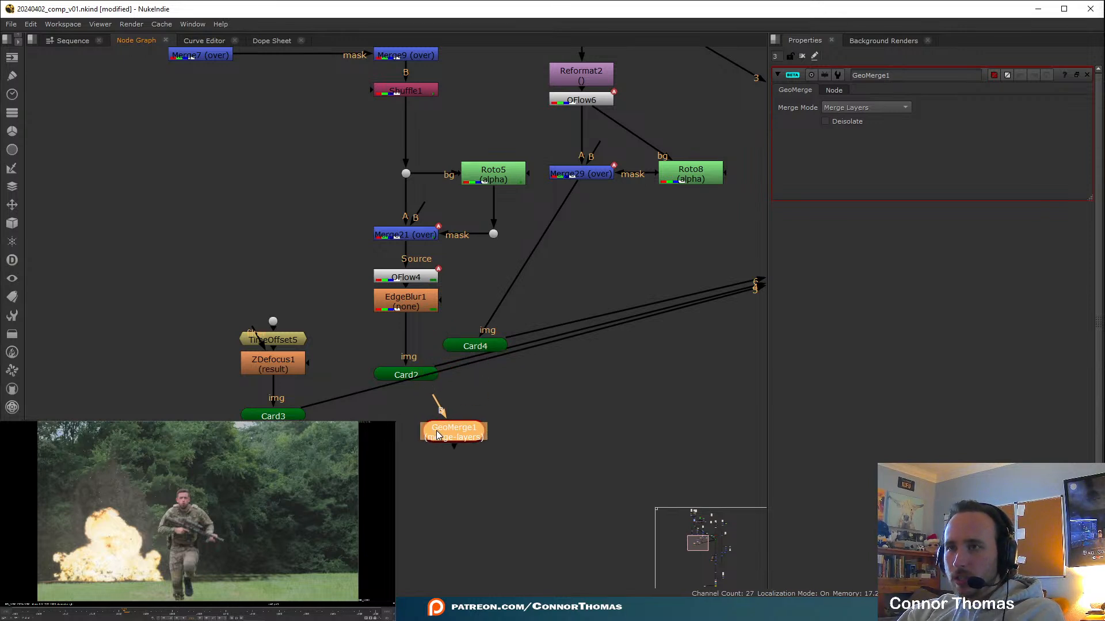
key(Delete)
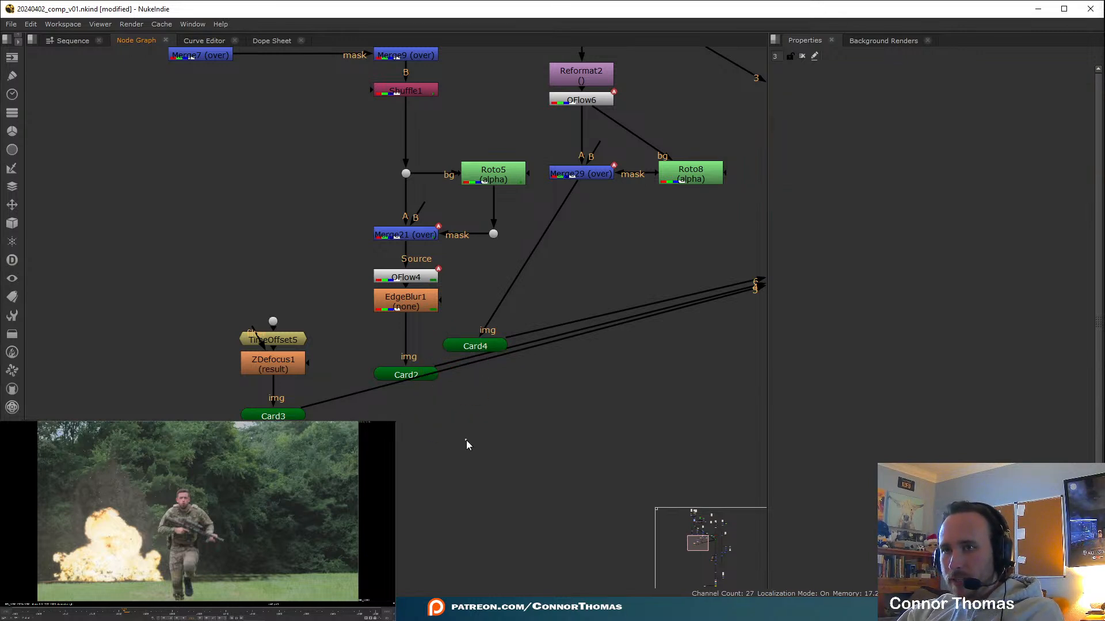
Add a classic 3D MergeGeo node below the explosion cards
right_click(462, 440)
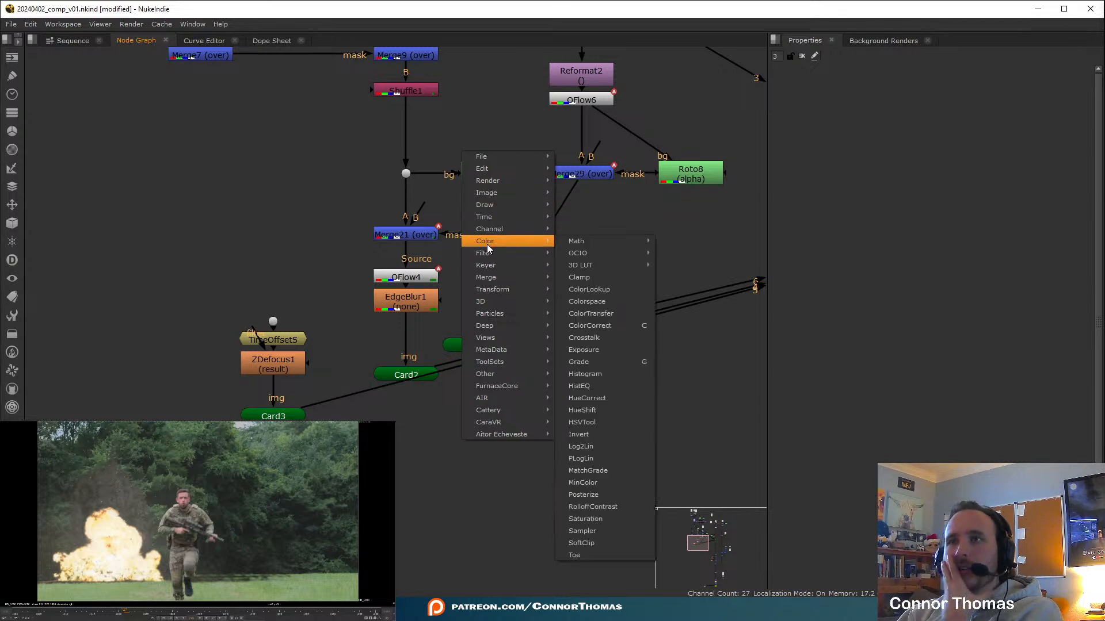
mouse_move(493, 301)
mouse_move(598, 314)
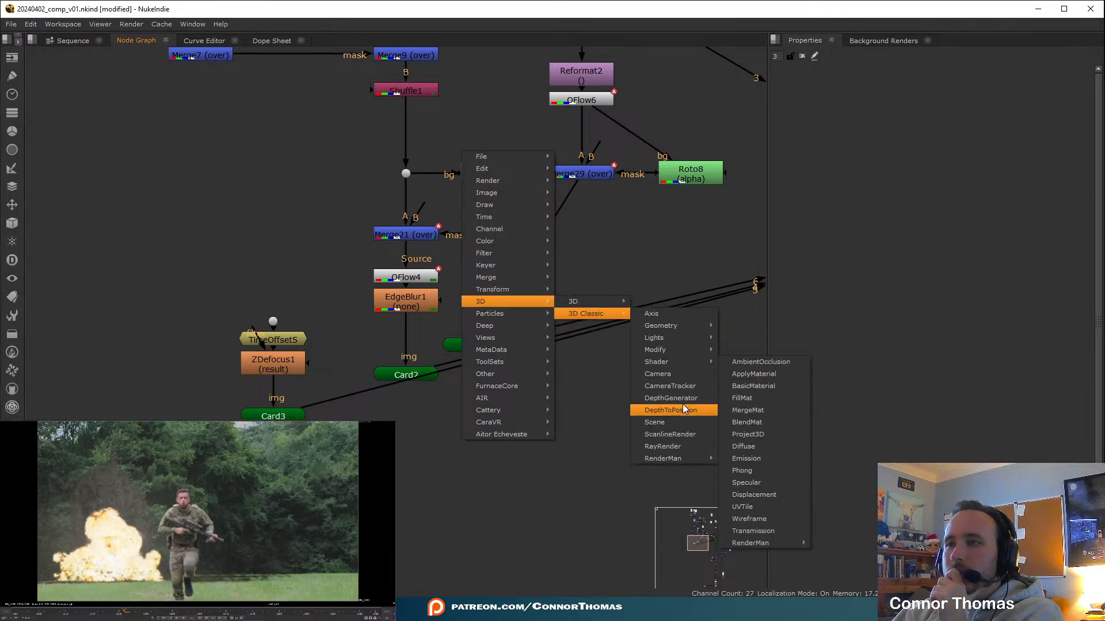
mouse_move(699, 338)
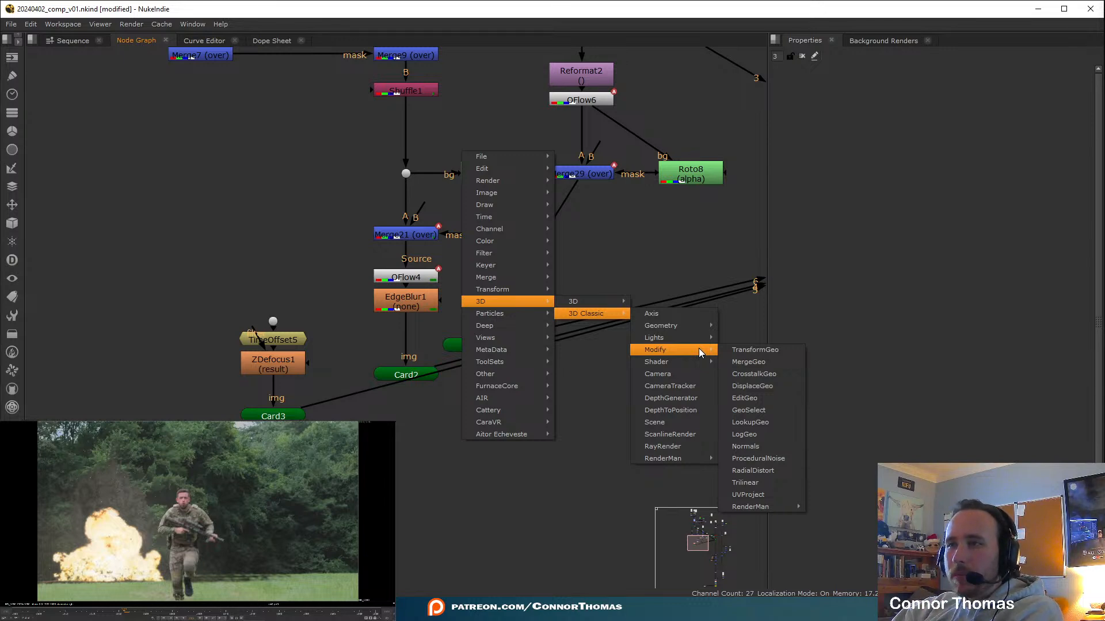
click(757, 360)
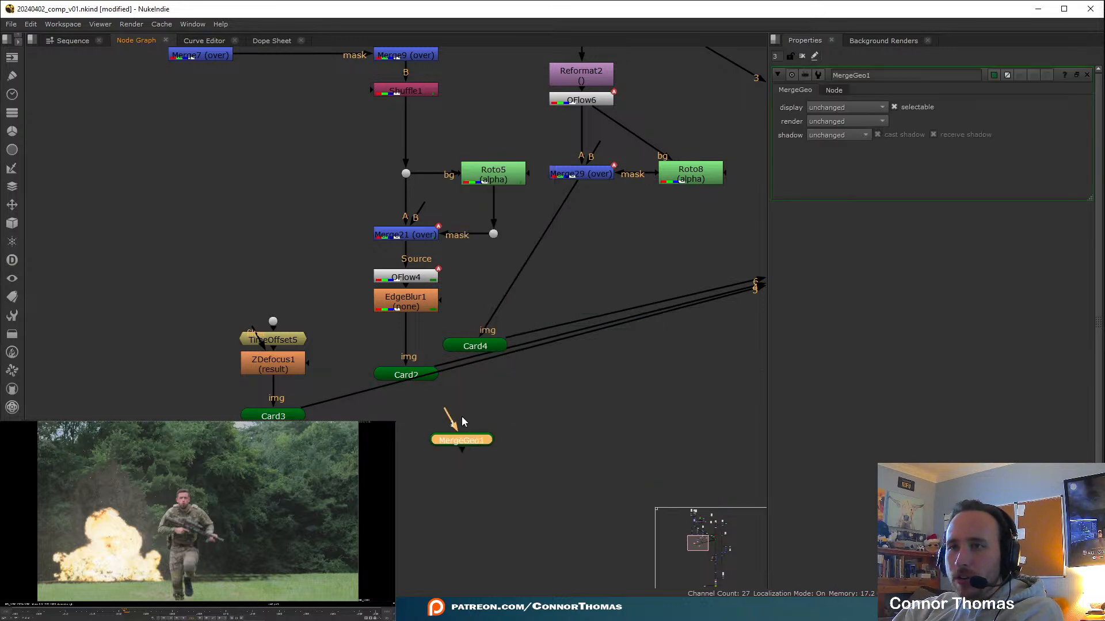
Connect Card3, Card2 and Card4 to MergeGeo1 and move the node clear of the cards
drag(451, 419, 275, 415)
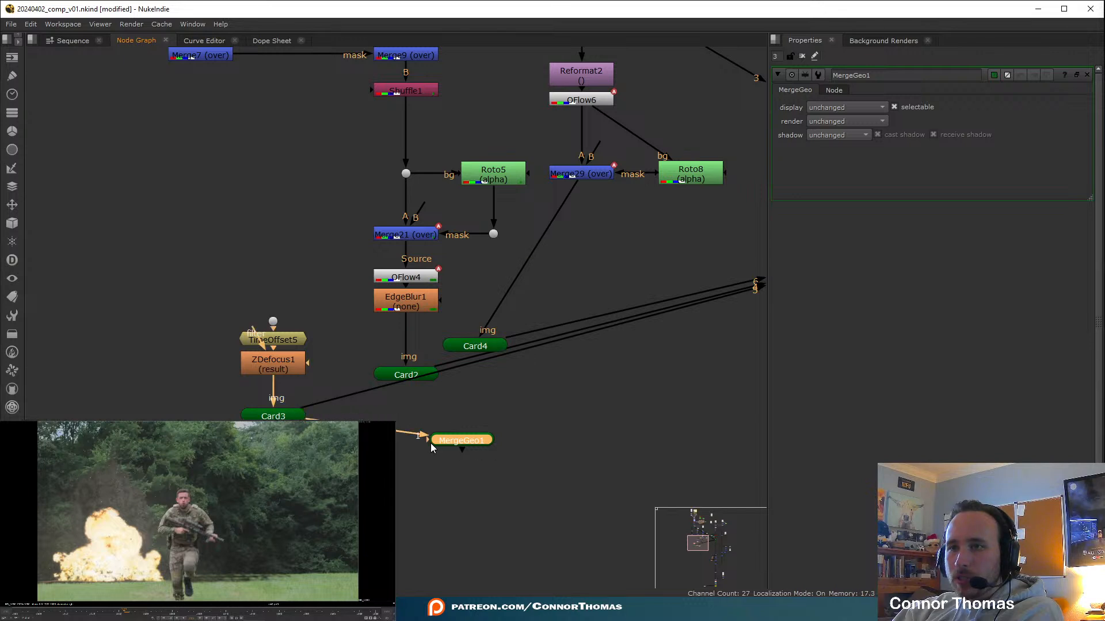
drag(427, 441, 425, 374)
drag(427, 441, 480, 348)
drag(471, 444, 543, 485)
Add a TimeOffset node directly after MergeGeo1 and enter its time offset in frames
middle_drag(543, 485, 478, 401)
key(Tab)
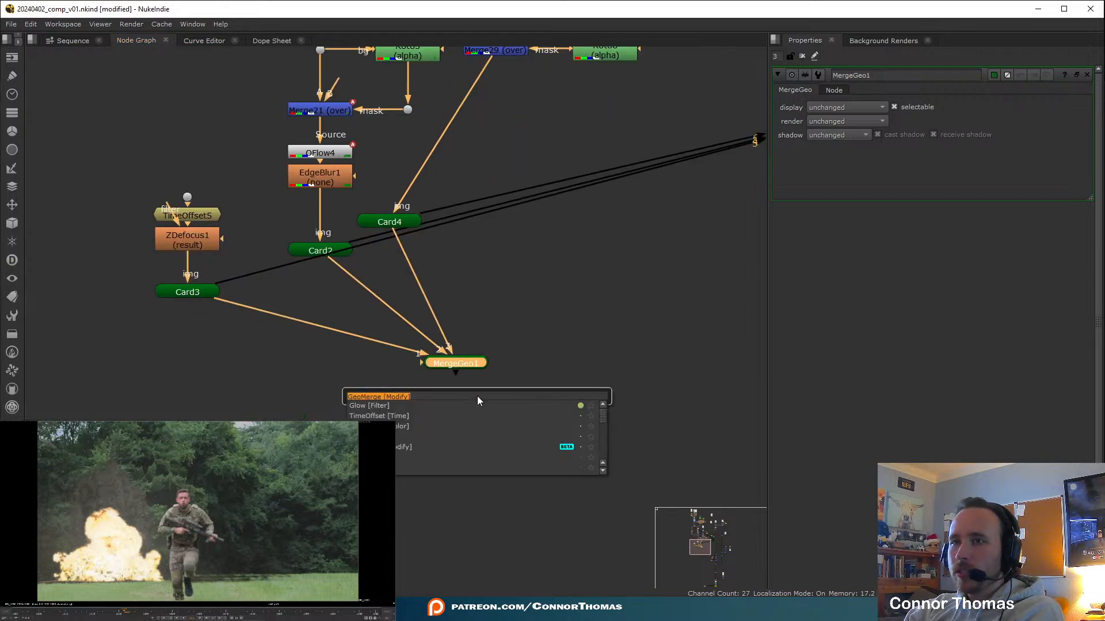
text(time)
key(Return)
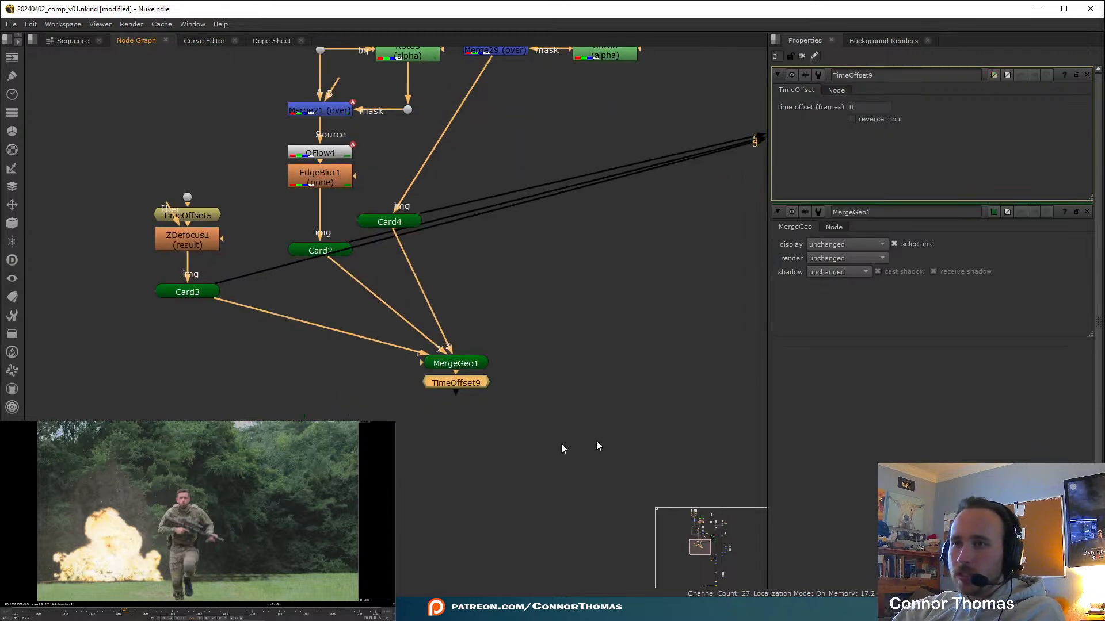
click(863, 106)
text(2)
key(Return)
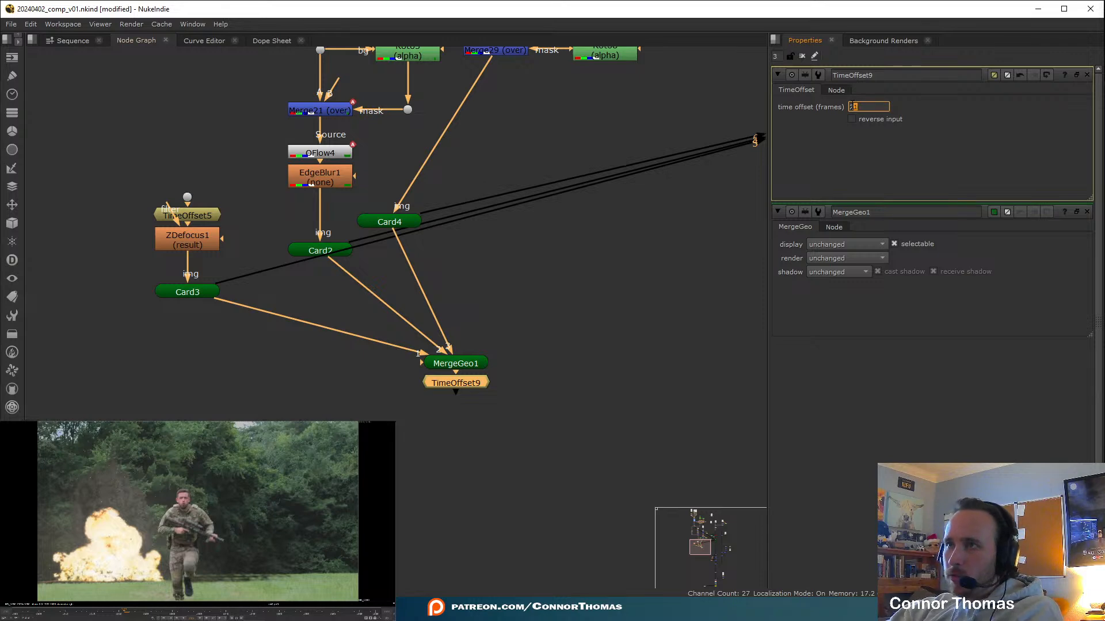
Open MergeGeo1's properties and switch the viewer to the 3D scene to see the explosion cards from outside the camera
click(472, 511)
scroll(638, 245, down, 2)
middle_drag(639, 246, 385, 347)
double_click(256, 425)
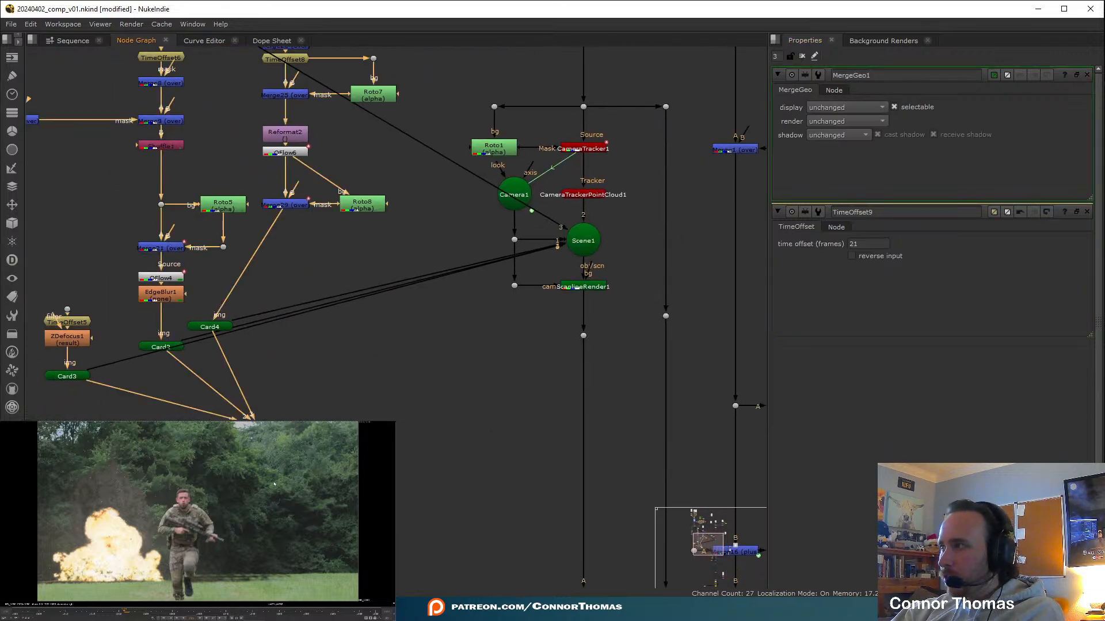
key(Tab)
ctrl+drag(173, 498, 16, 505)
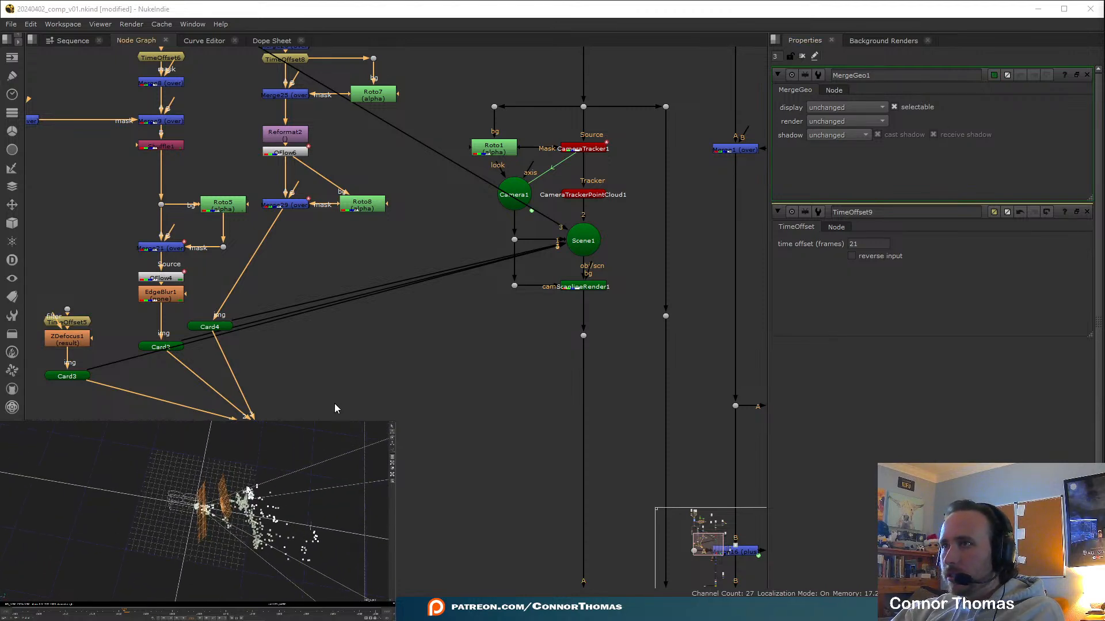
Add a classic TransformGeo node between MergeGeo1 and TimeOffset9
key(Tab)
text(trans)
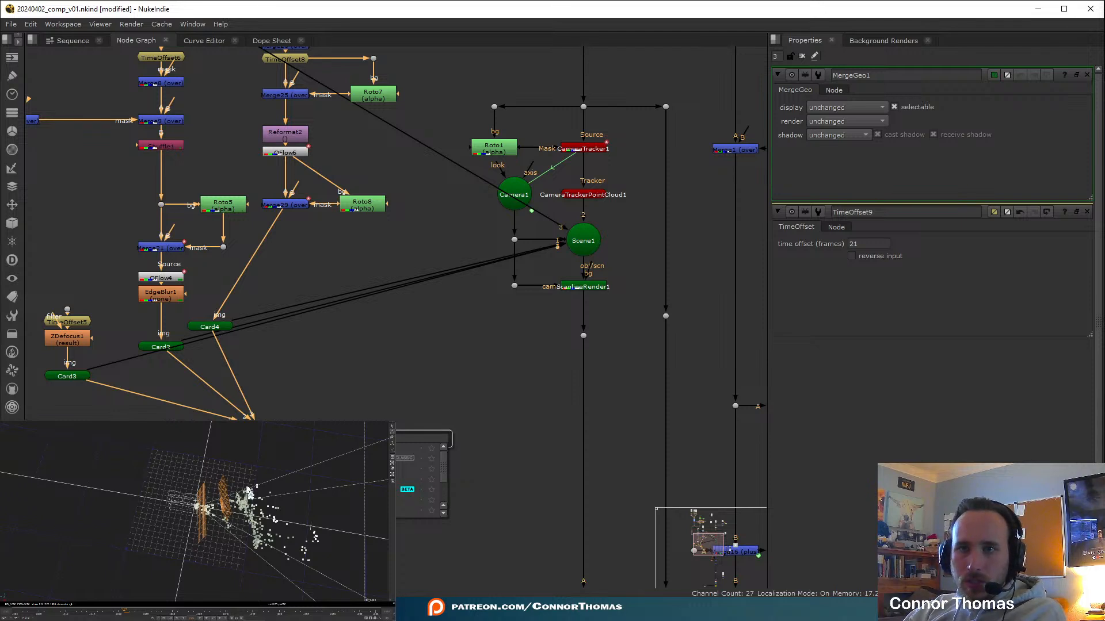
key(Down)
key(Down)
key(Down)
key(Down)
key(Down)
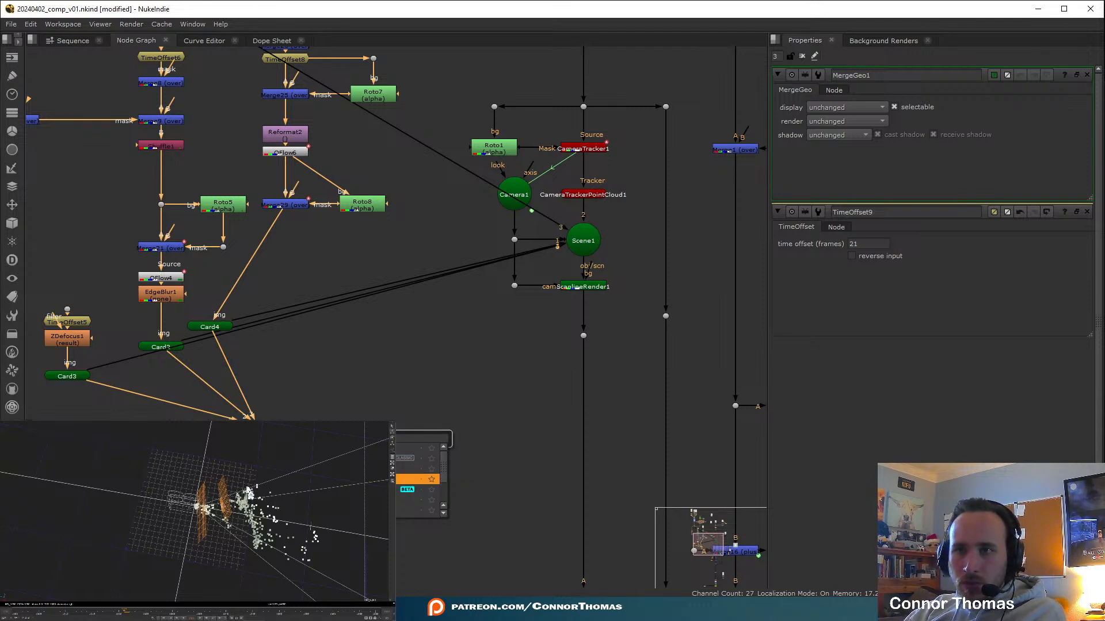
key(Up)
key(Up)
key(Up)
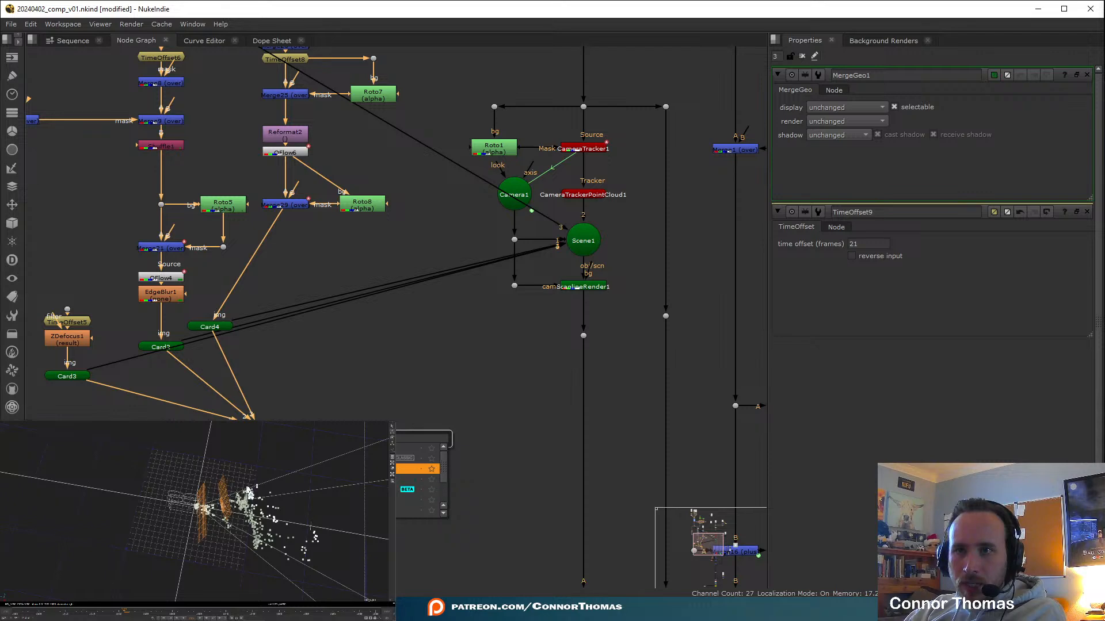
key(Return)
middle_drag(243, 439, 407, 342)
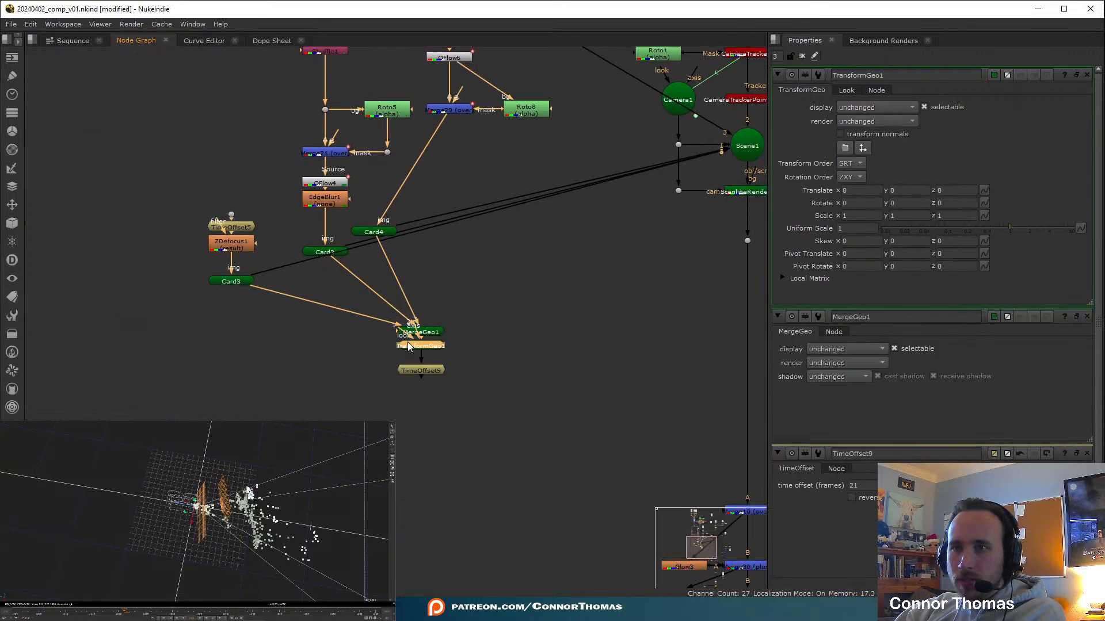
scroll(407, 341, up, 3)
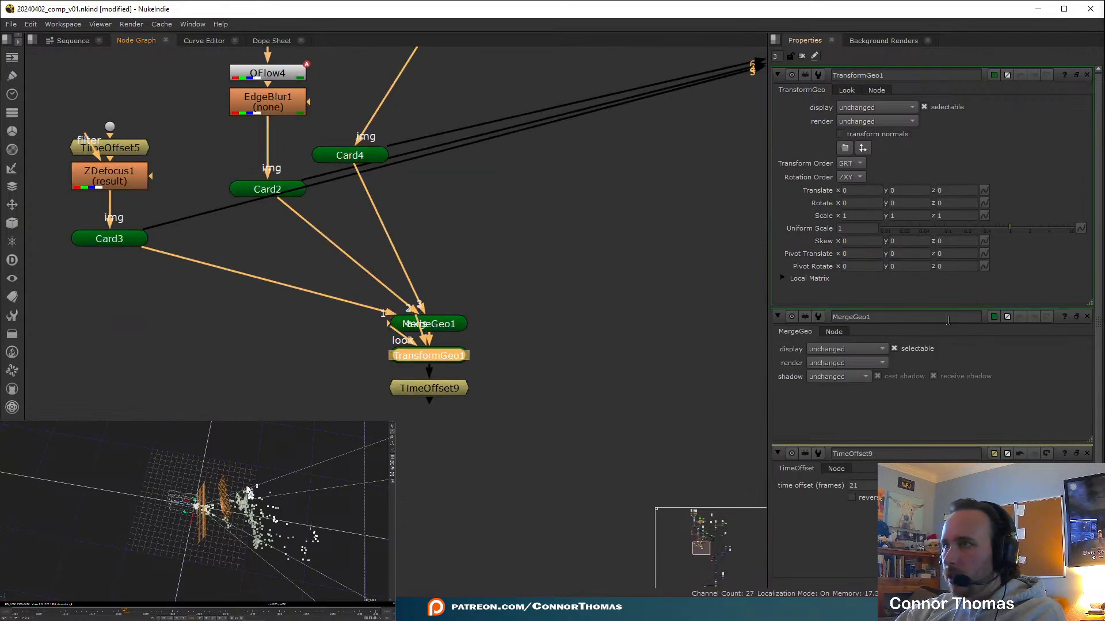
Remove Card3 from MergeGeo1's inputs and connect Card1 to MergeGeo1 instead
ctrl+drag(173, 531, 204, 573)
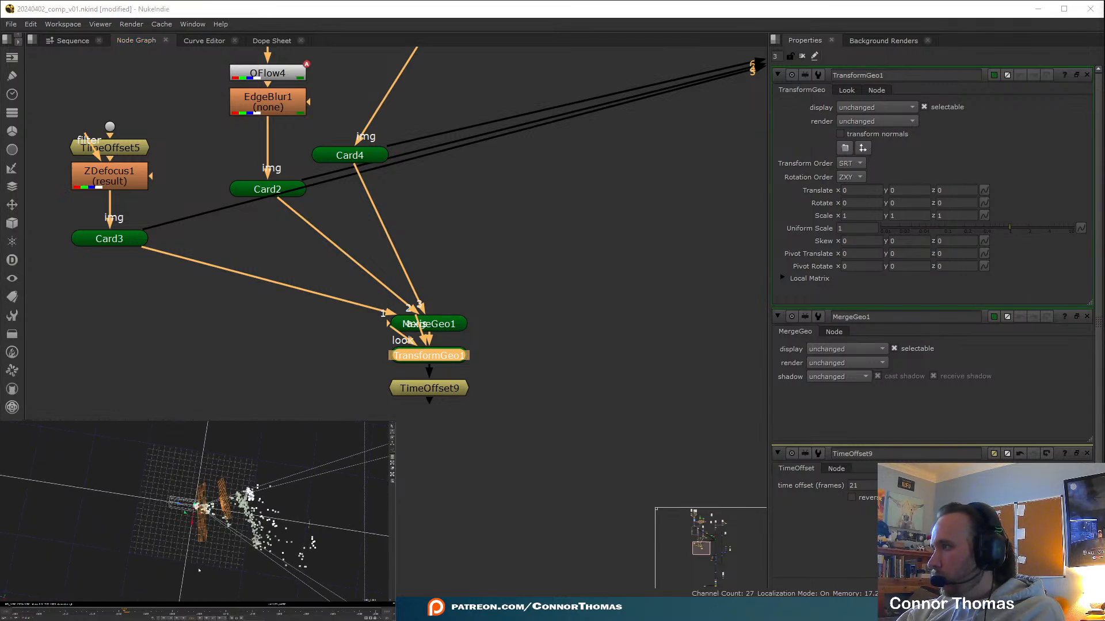
middle_drag(333, 268, 294, 532)
scroll(294, 532, down, 3)
middle_drag(431, 423, 493, 390)
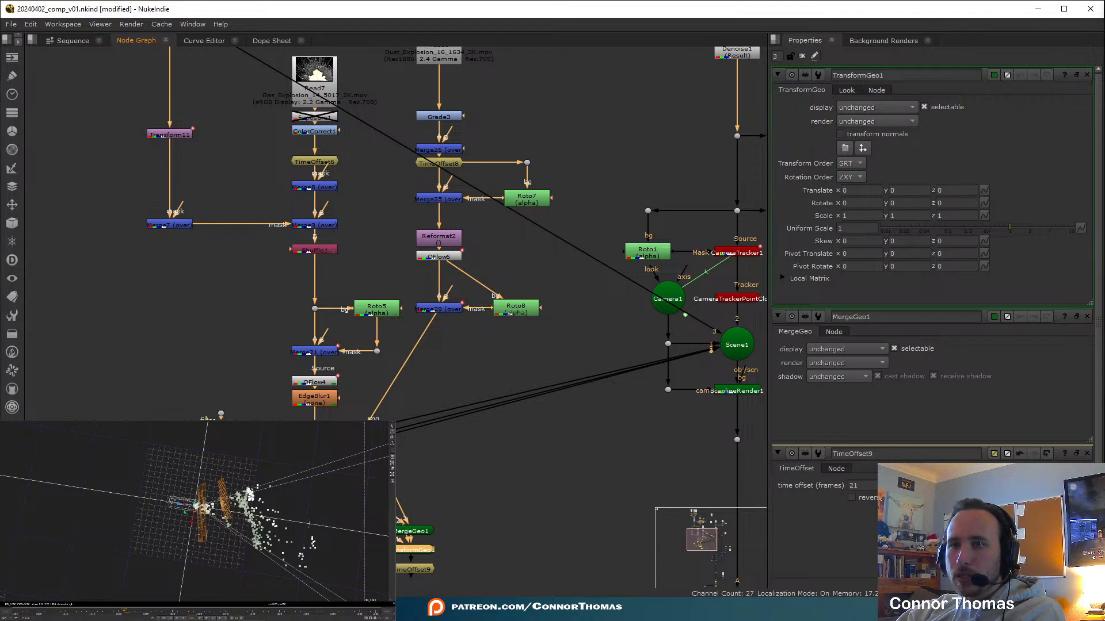
key(ctrl+z)
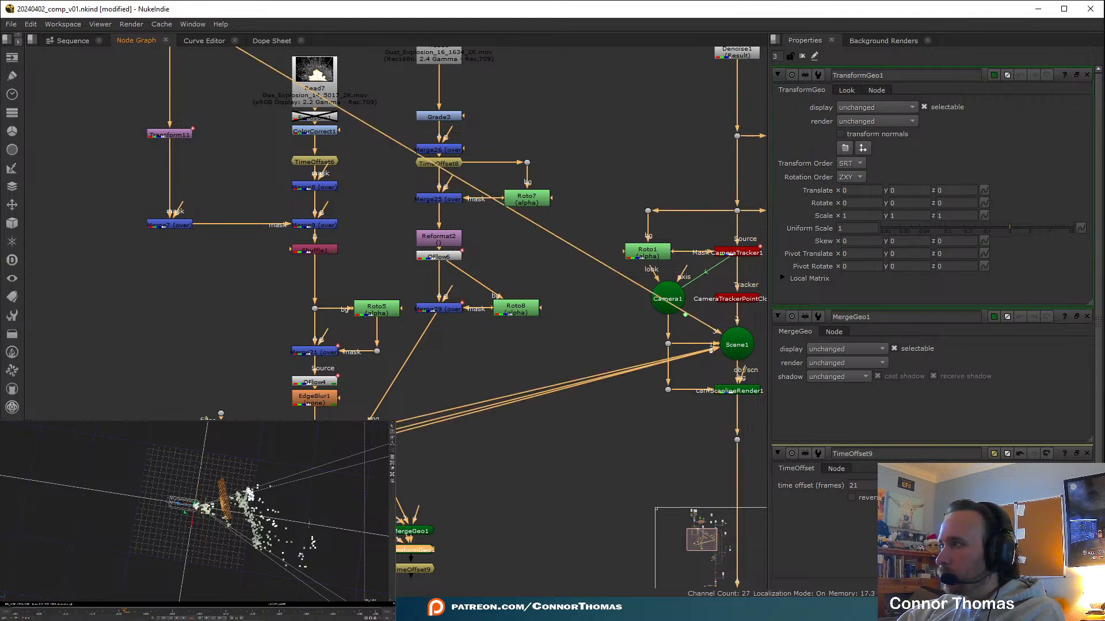
middle_drag(473, 276, 496, 478)
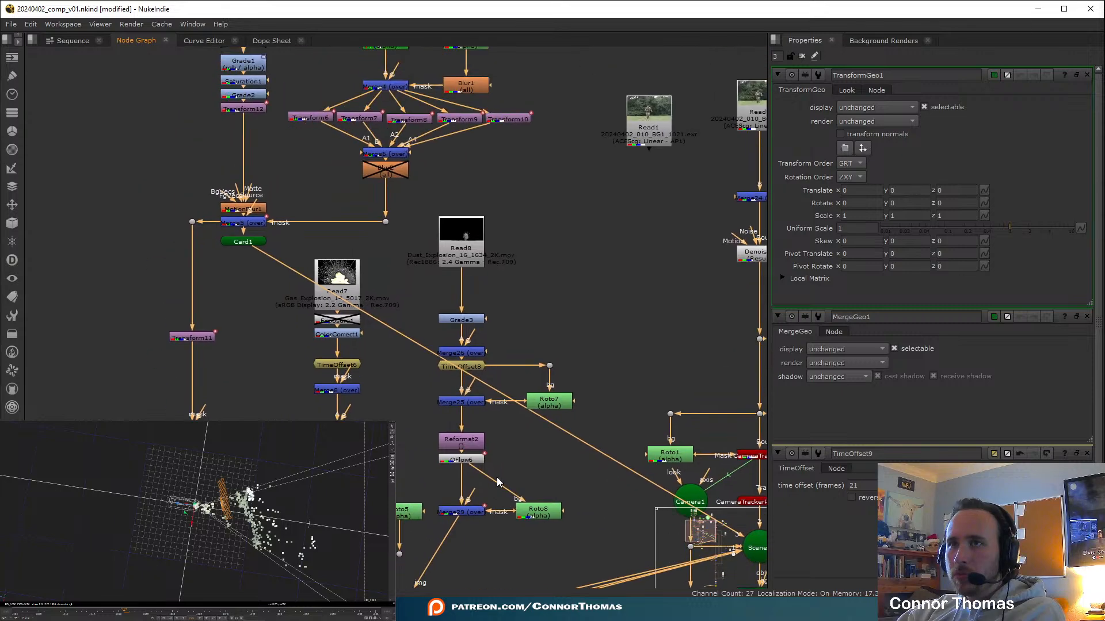
middle_drag(431, 398, 436, 275)
middle_drag(302, 241, 314, 147)
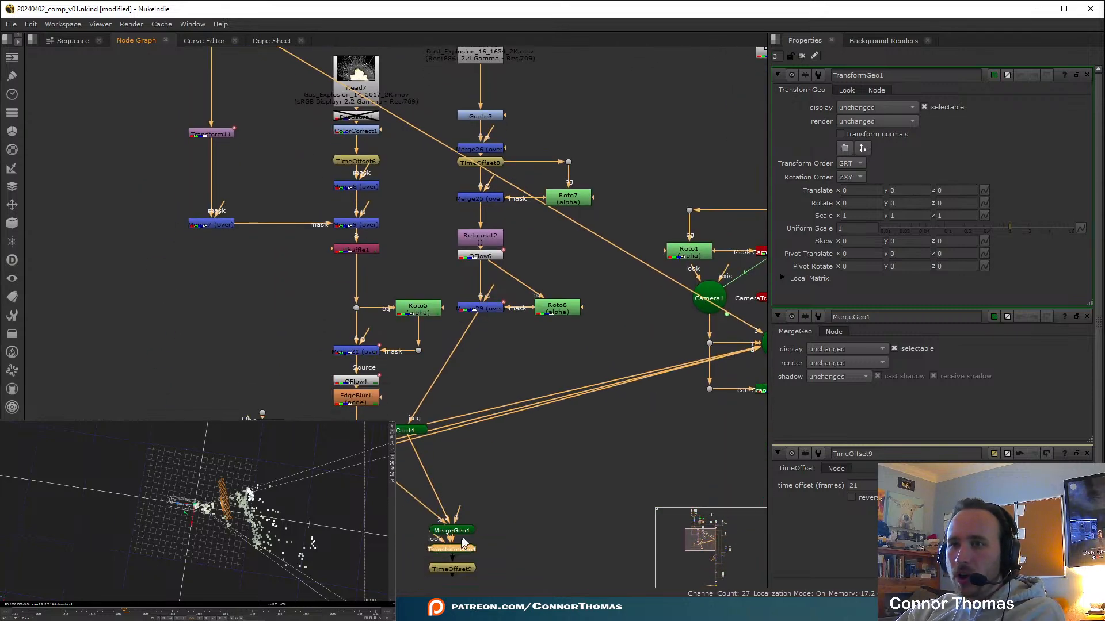
drag(462, 501, 261, 104)
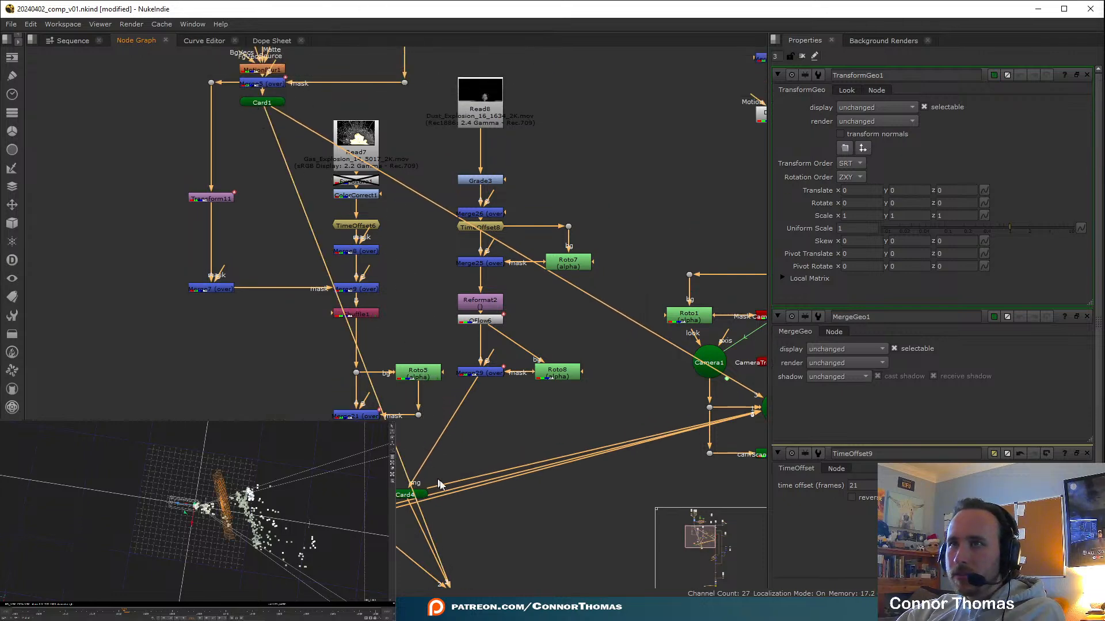
middle_drag(428, 477, 418, 297)
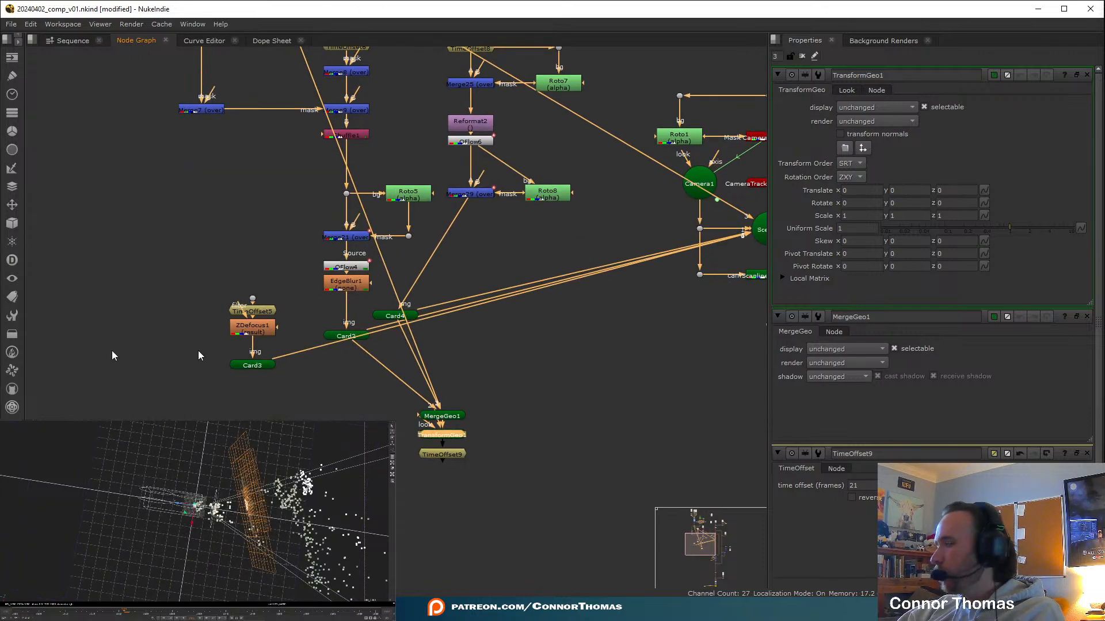
scroll(421, 457, up, 3)
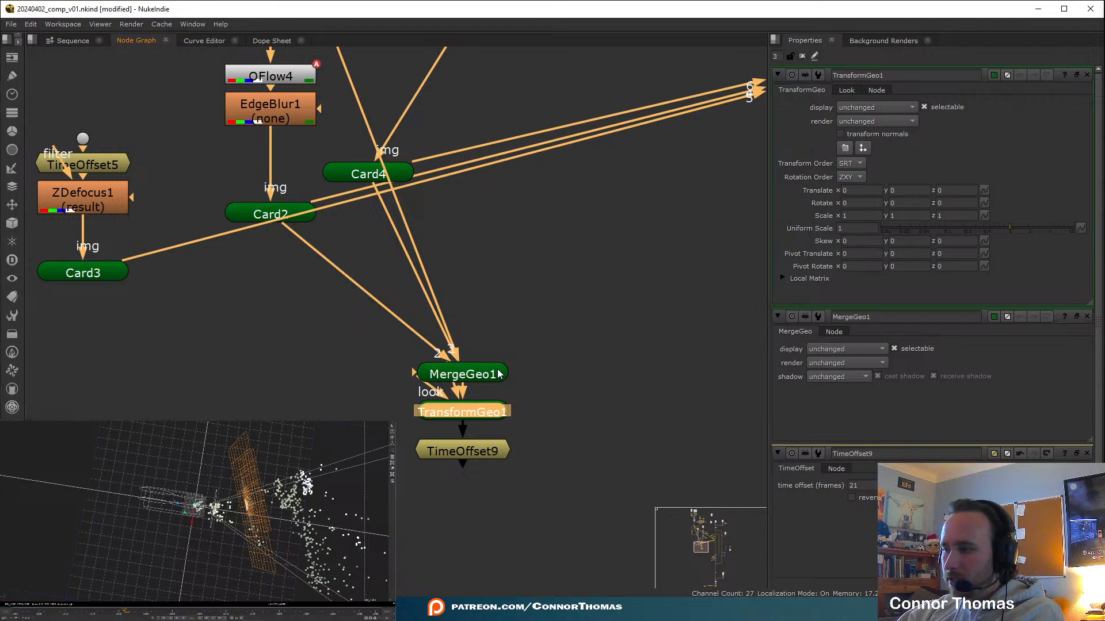
Move MergeGeo1 slightly up from TransformGeo1 and toggle it off and on to check its effect
drag(484, 374, 485, 353)
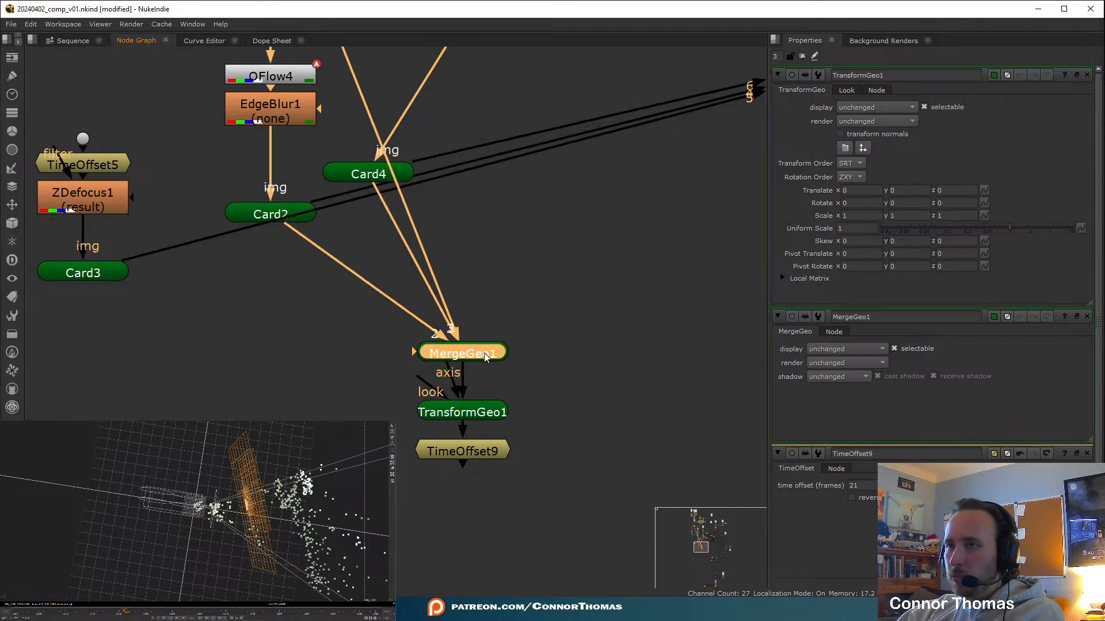
key(d)
key(d)
key(d)
key(d)
middle_drag(537, 383, 375, 326)
Close the properties of MergeGeo1 and TimeOffset9, keeping TransformGeo1 open and selected
click(305, 354)
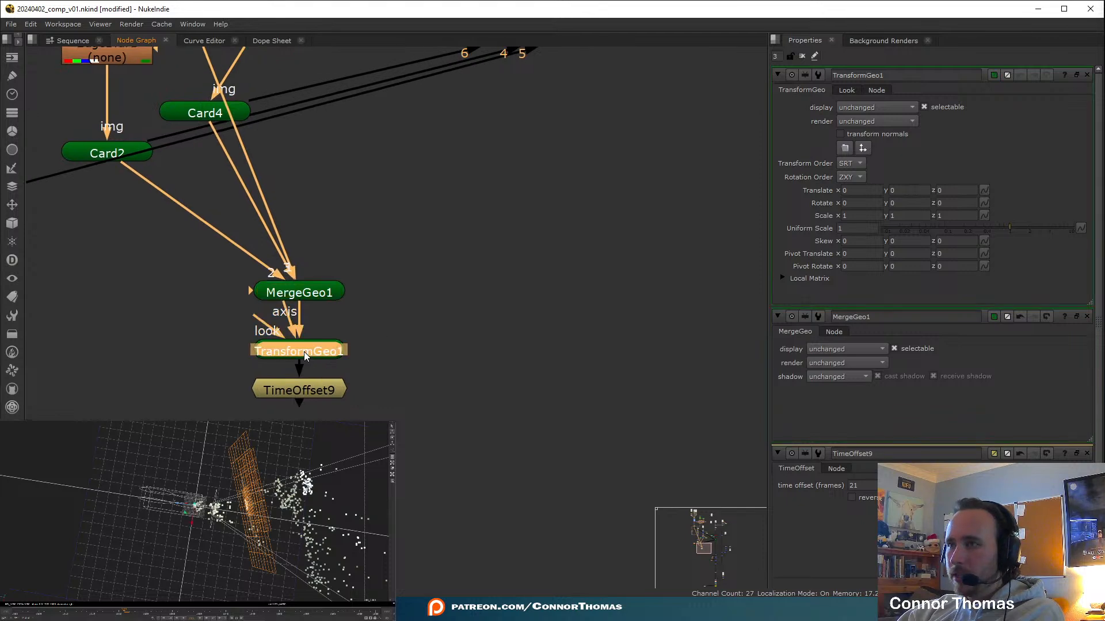
click(1086, 317)
click(1086, 316)
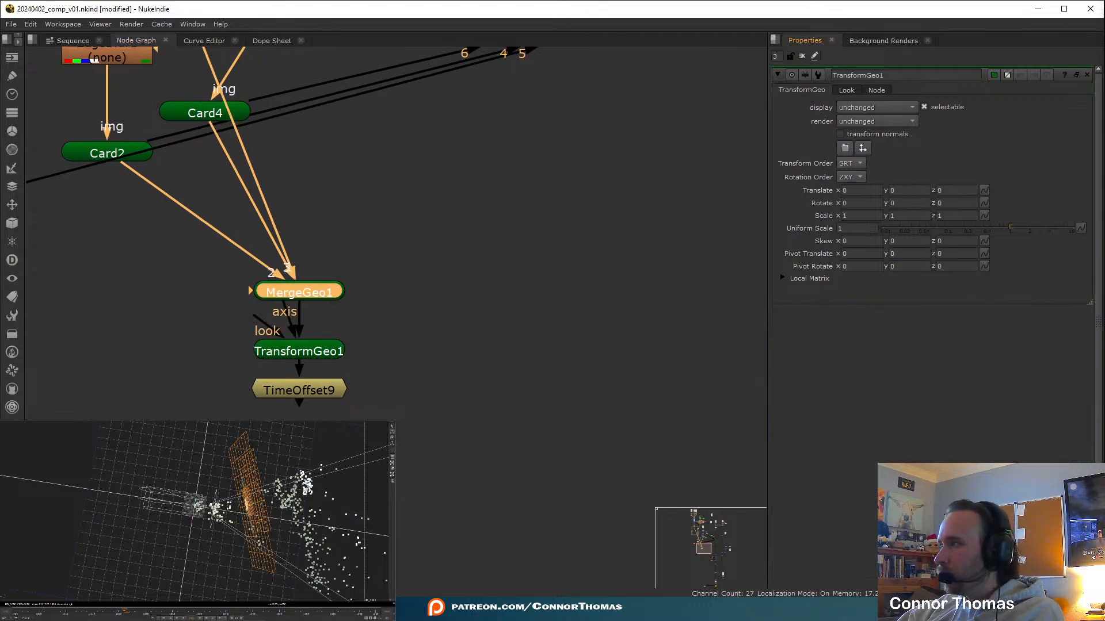
click(299, 350)
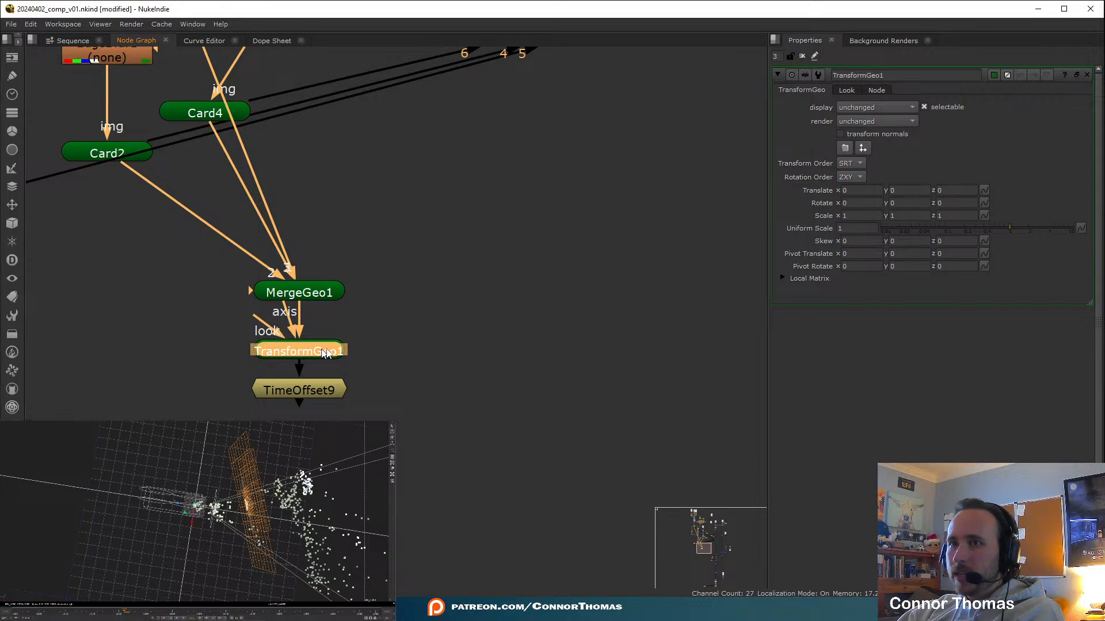
Move TransformGeo1 to about X 0.318, Y -0.045, Z -0.487, rotate it about -21.86 in Y, and check the camera view
drag(196, 506, 166, 512)
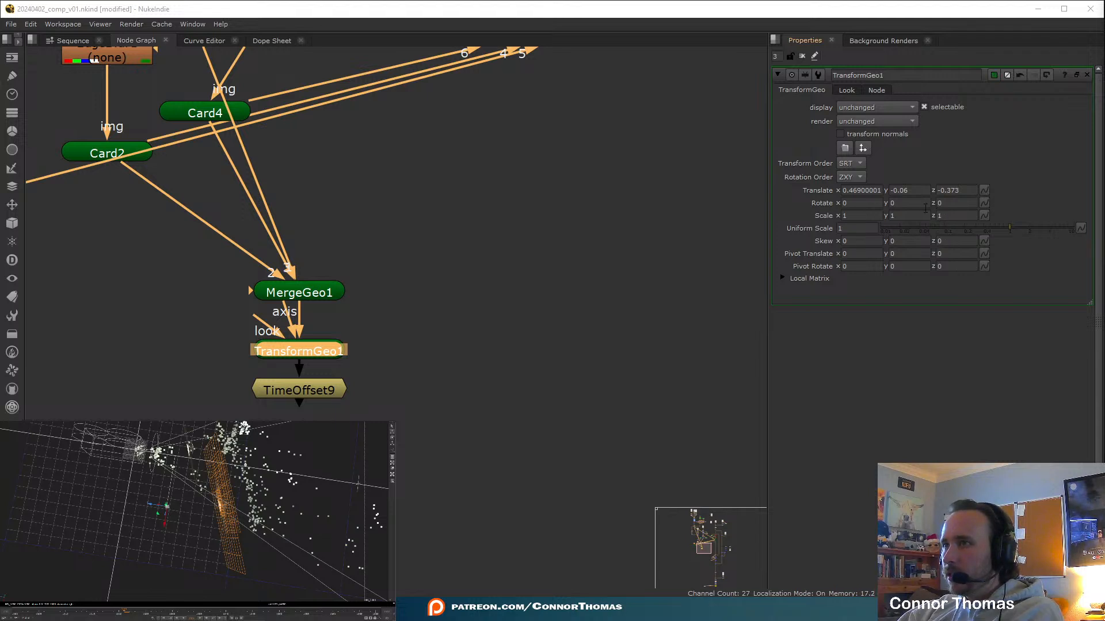
click(393, 439)
mouse_move(184, 502)
mouse_down()
mouse_move(171, 506)
mouse_move(185, 495)
mouse_up()
key(Tab)
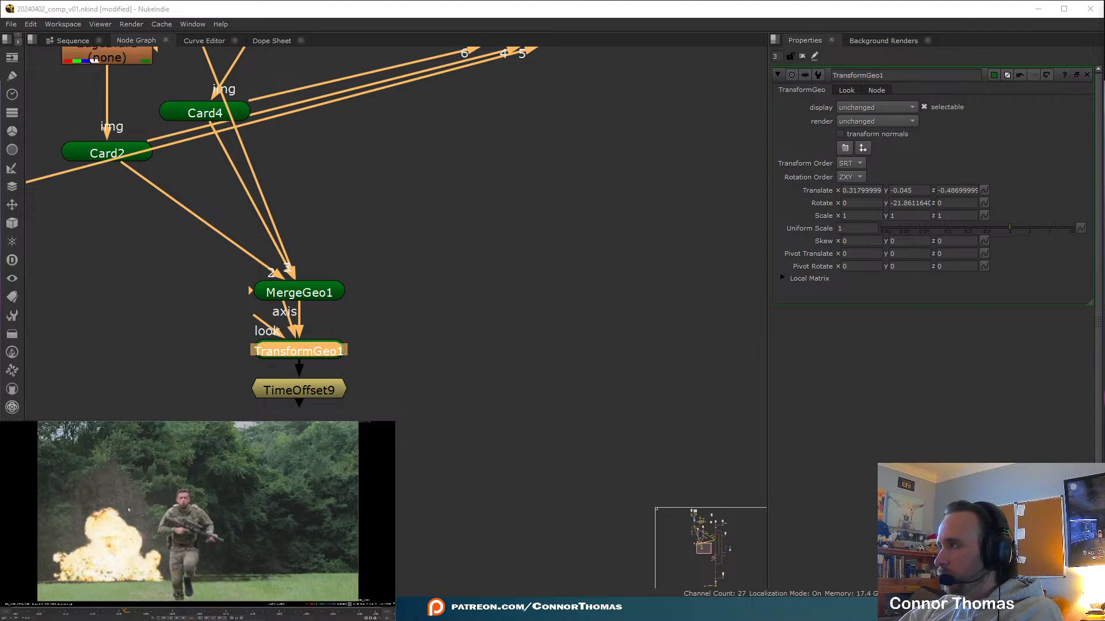
scroll(129, 510, down, 3)
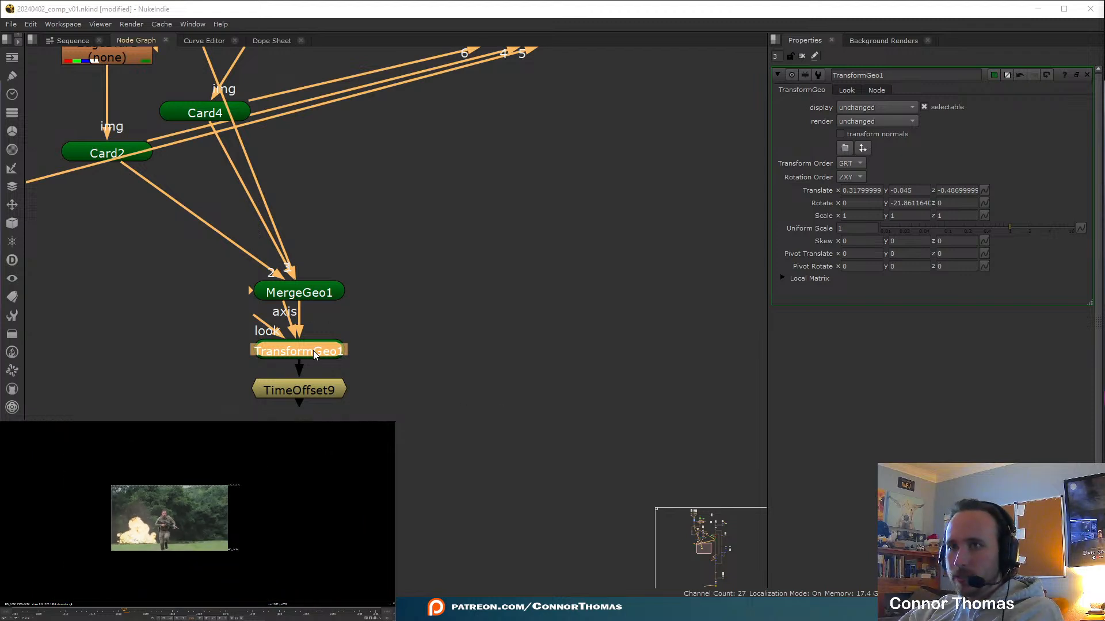
scroll(178, 511, down, 3)
scroll(178, 510, up, 5)
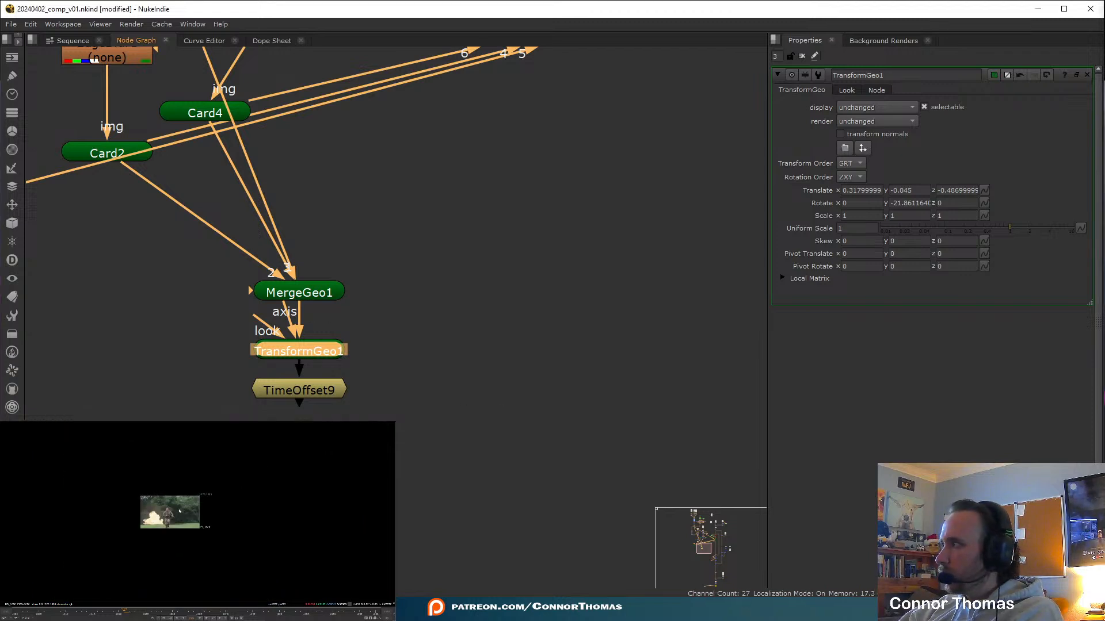
scroll(178, 511, up, 3)
Shift TransformGeo1 to a translate of about X -0.009, Y -0.01, Z -0.606 in the 3D scene and return to the camera view
key(Tab)
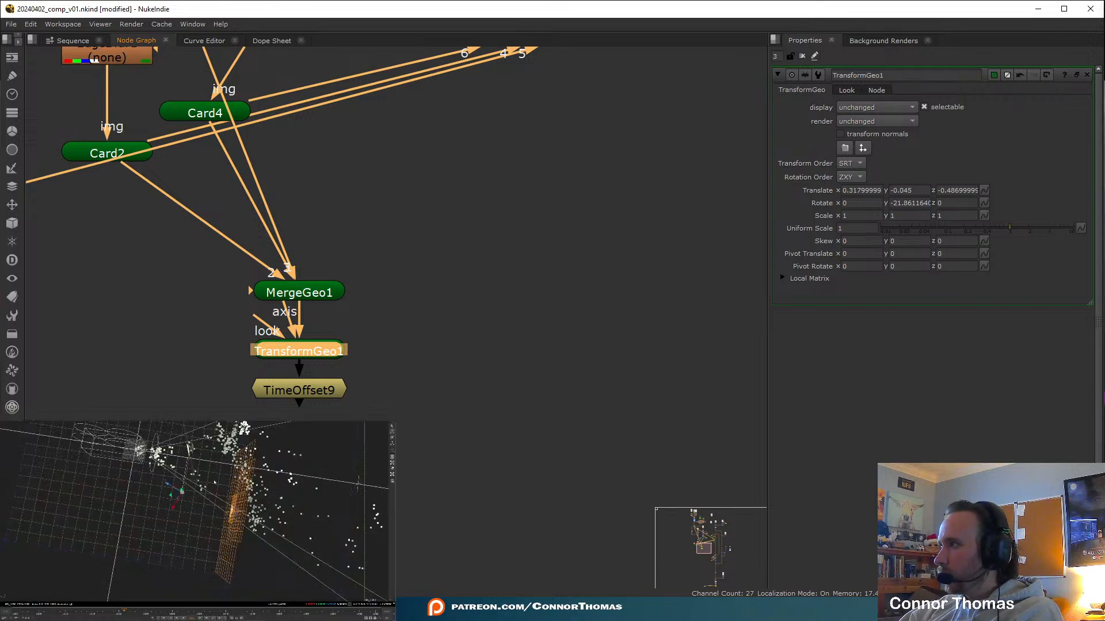
drag(183, 493, 201, 464)
key(Tab)
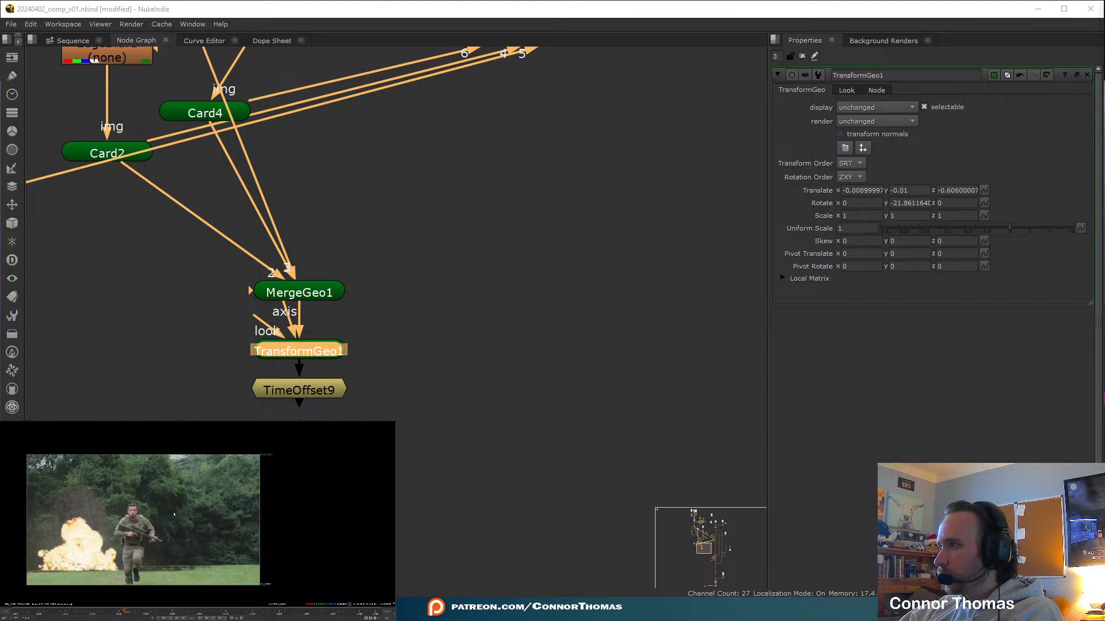
Connect TimeOffset9's output to Scene1 and check the second explosion on a later frame
scroll(501, 277, down, 3)
middle_drag(522, 274, 283, 327)
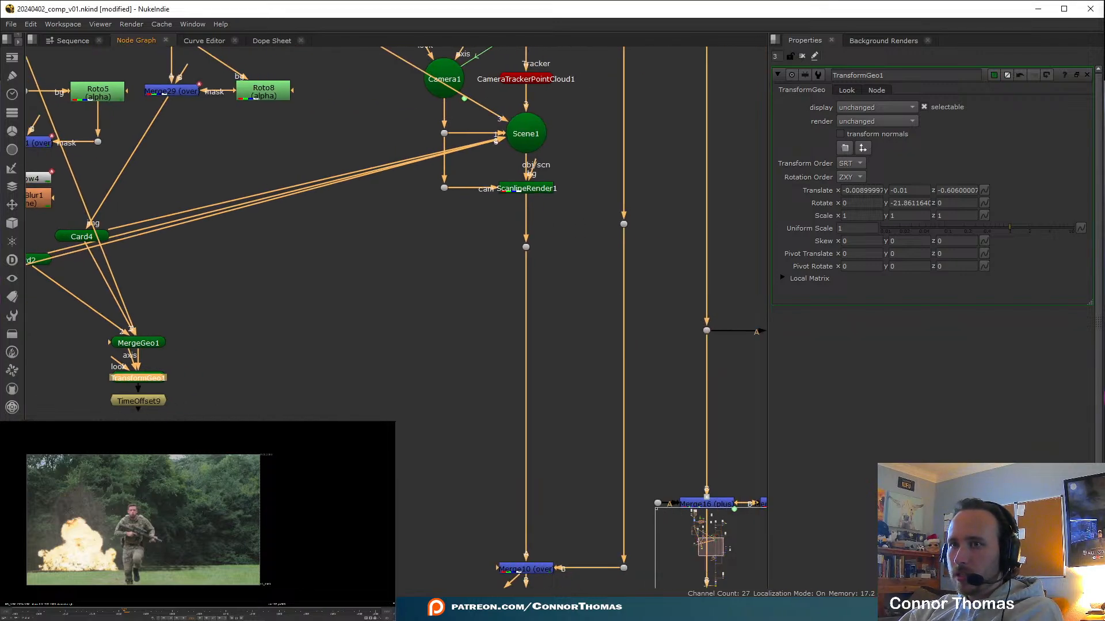
drag(139, 410, 506, 144)
middle_drag(221, 316, 421, 320)
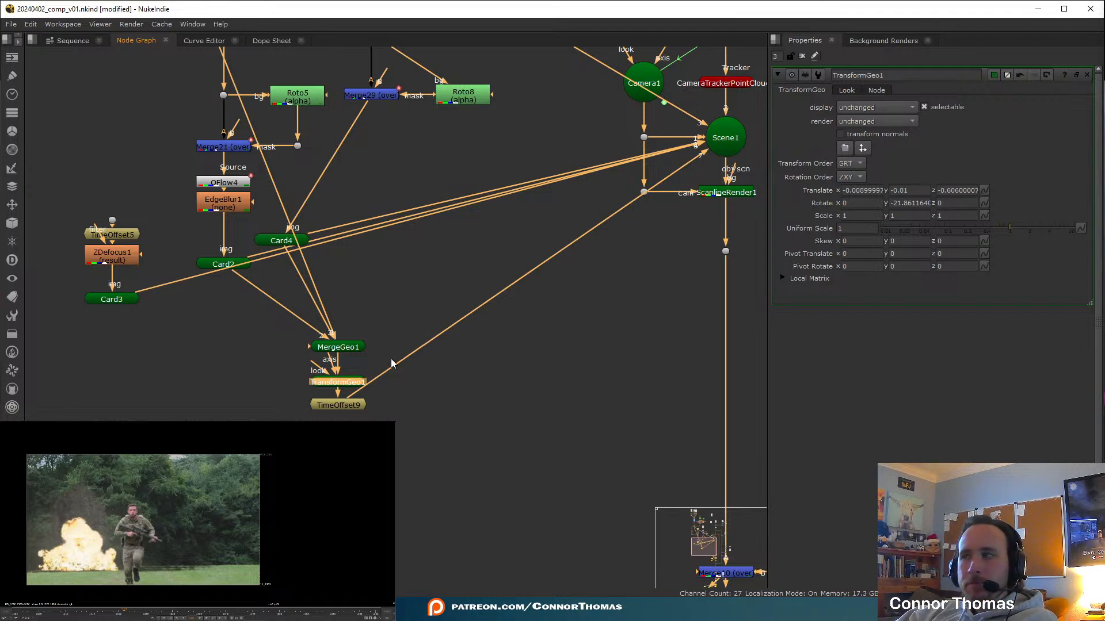
click(135, 610)
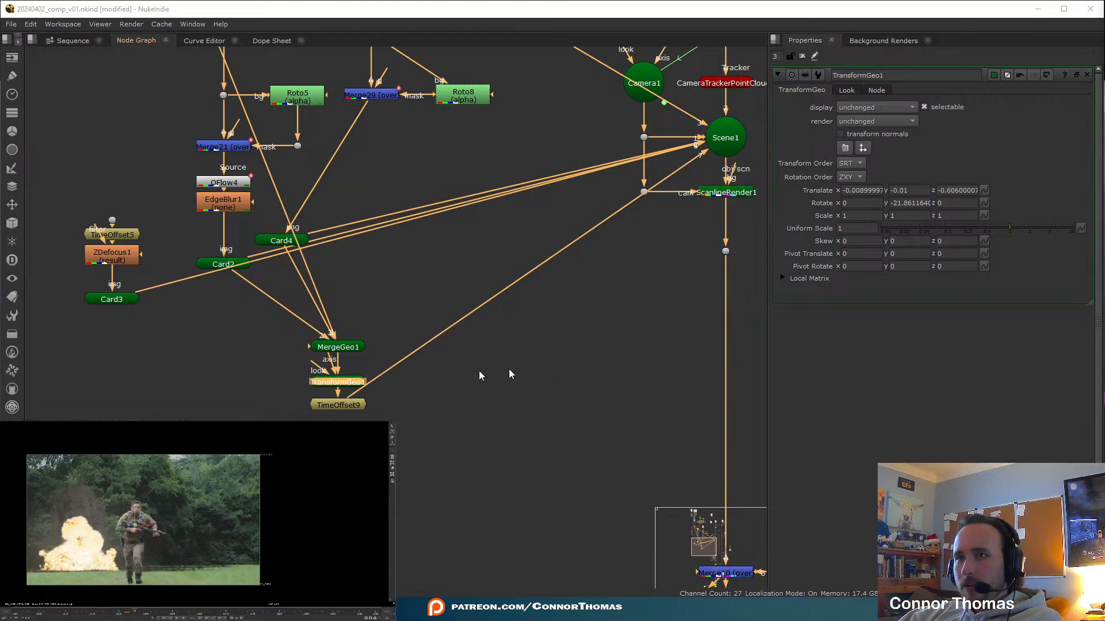
scroll(317, 420, up, 2)
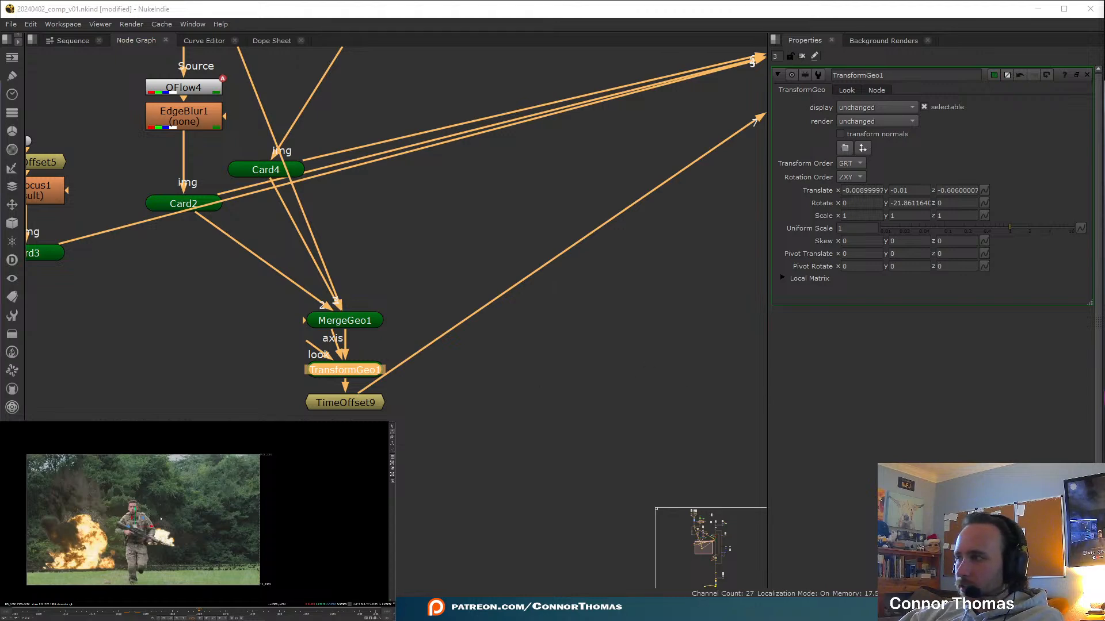
Reposition the second explosion by moving TransformGeo1 to about X 0.0154, Y -0.0196, Z -0.159, viewing the cards from several angles
key(Tab)
ctrl+drag(355, 483, 258, 470)
ctrl+drag(212, 505, 148, 499)
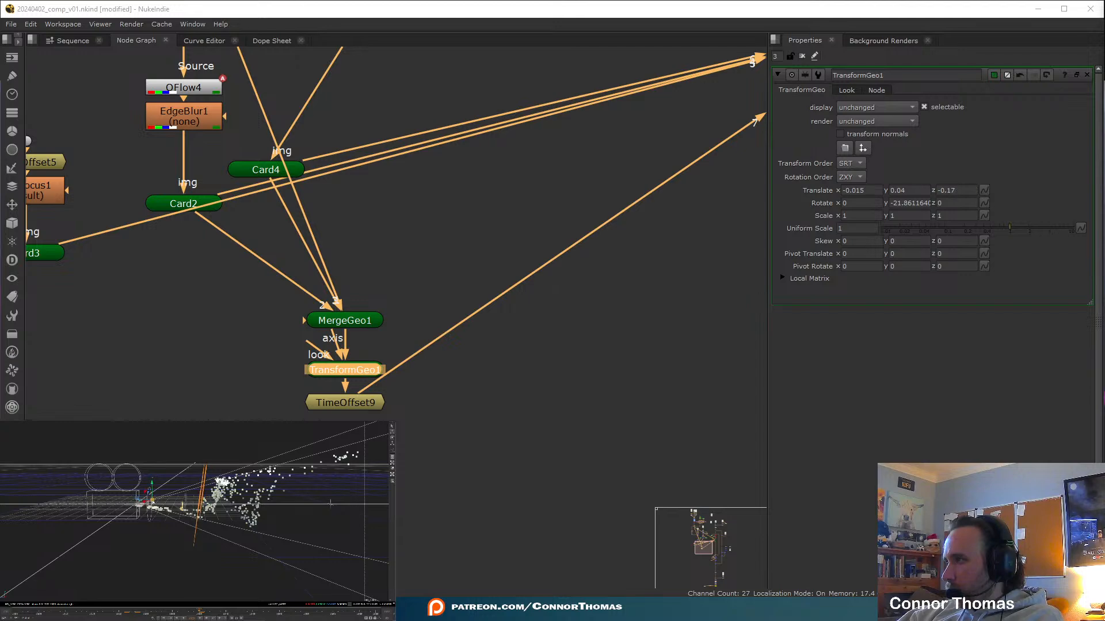
ctrl+drag(166, 537, 142, 531)
scroll(231, 524, up, 6)
middle_drag(141, 531, 230, 482)
ctrl+drag(230, 482, 164, 497)
ctrl+drag(241, 529, 150, 533)
key(Tab)
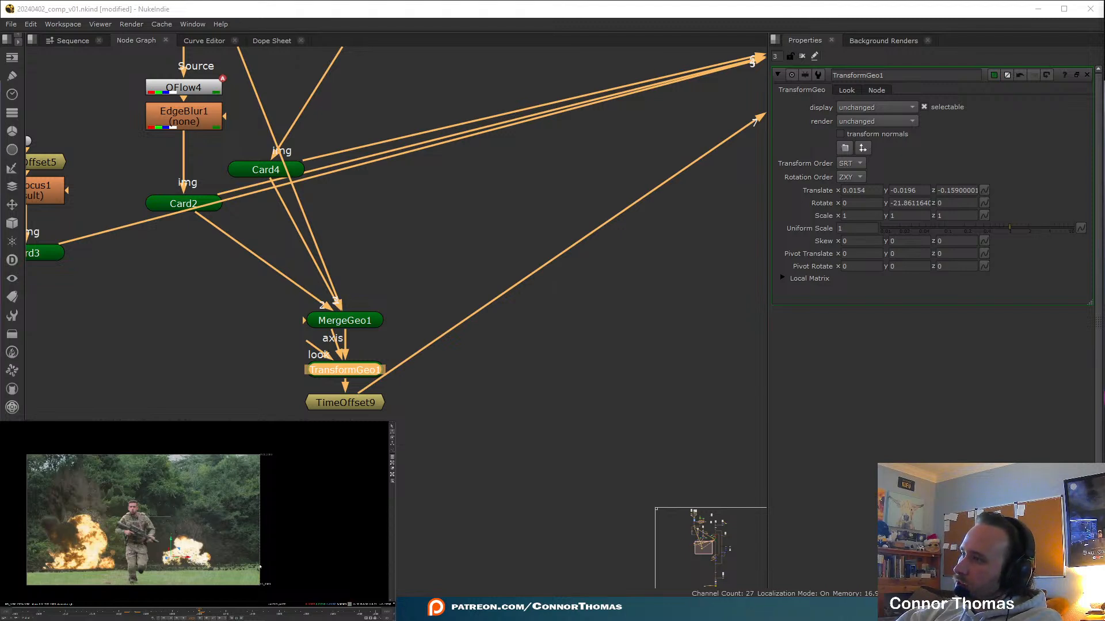
Fit the comp in the viewer, open the properties of Transform13 above Shuffle2, and show its translate keyframes in the dope sheet
key(f)
middle_drag(596, 262, 618, 391)
scroll(621, 387, down, 2)
middle_drag(724, 370, 351, 252)
middle_drag(561, 535, 565, 138)
middle_drag(588, 401, 605, 230)
middle_drag(604, 311, 605, 173)
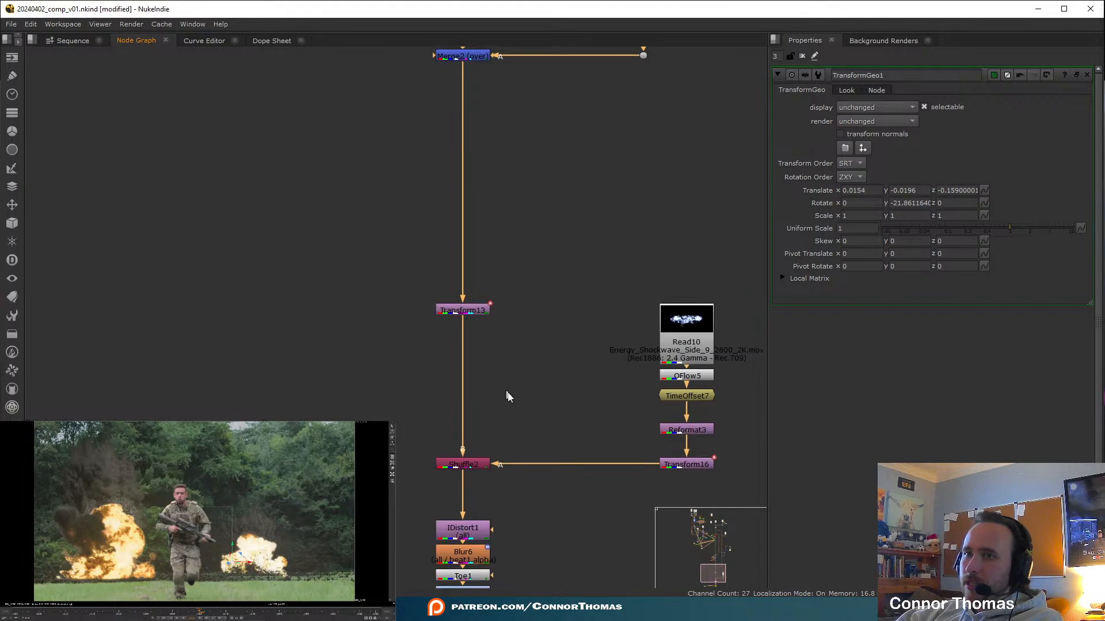
middle_drag(538, 411, 541, 322)
click(483, 219)
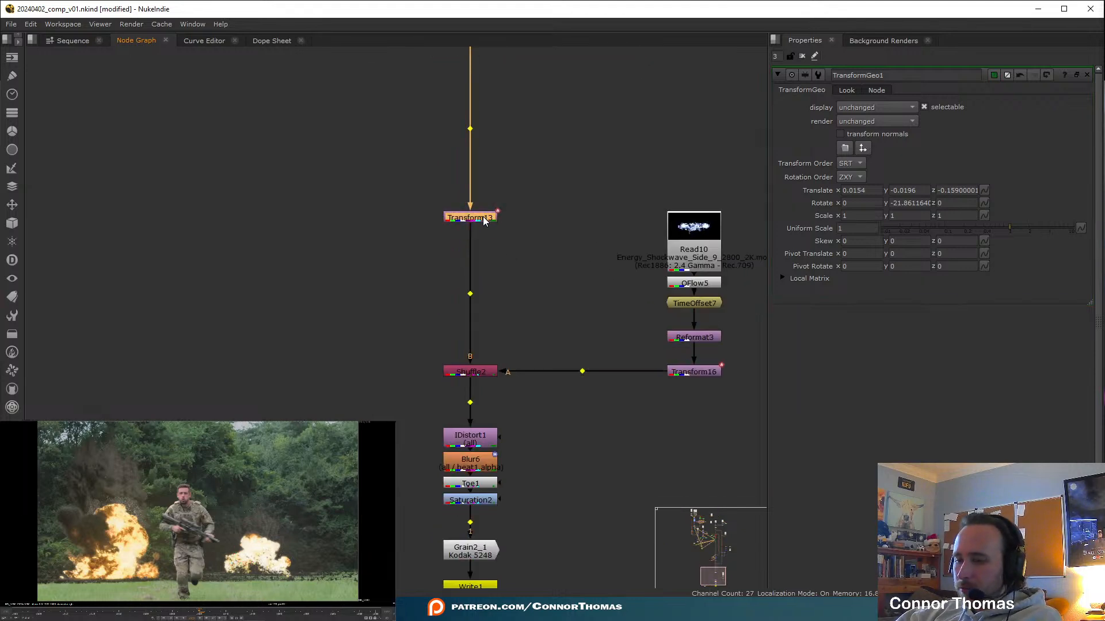
double_click(481, 220)
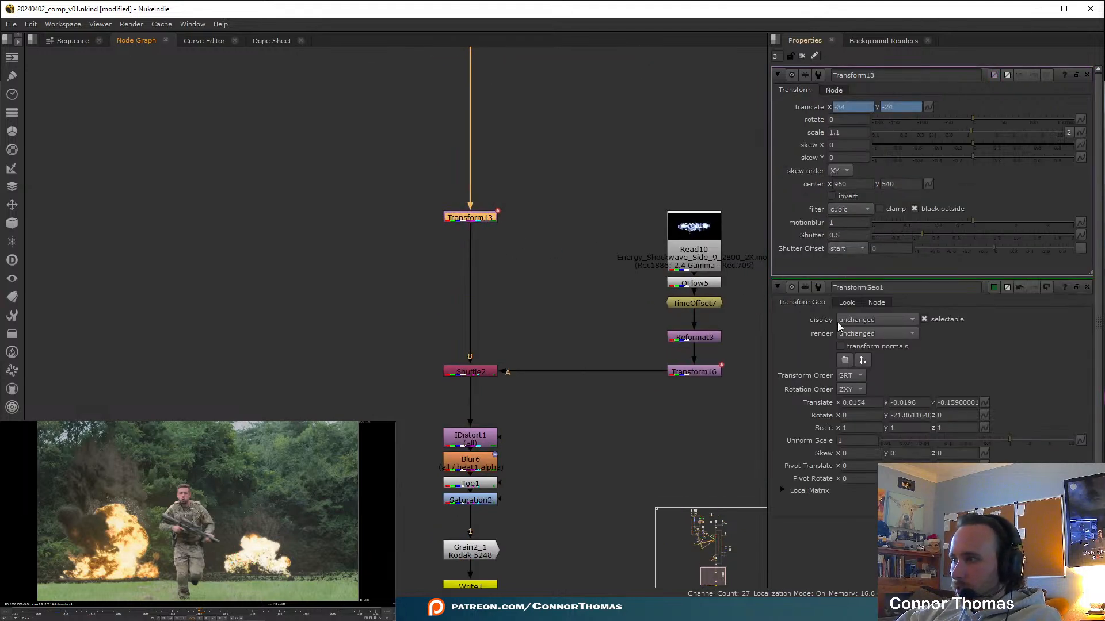
click(268, 41)
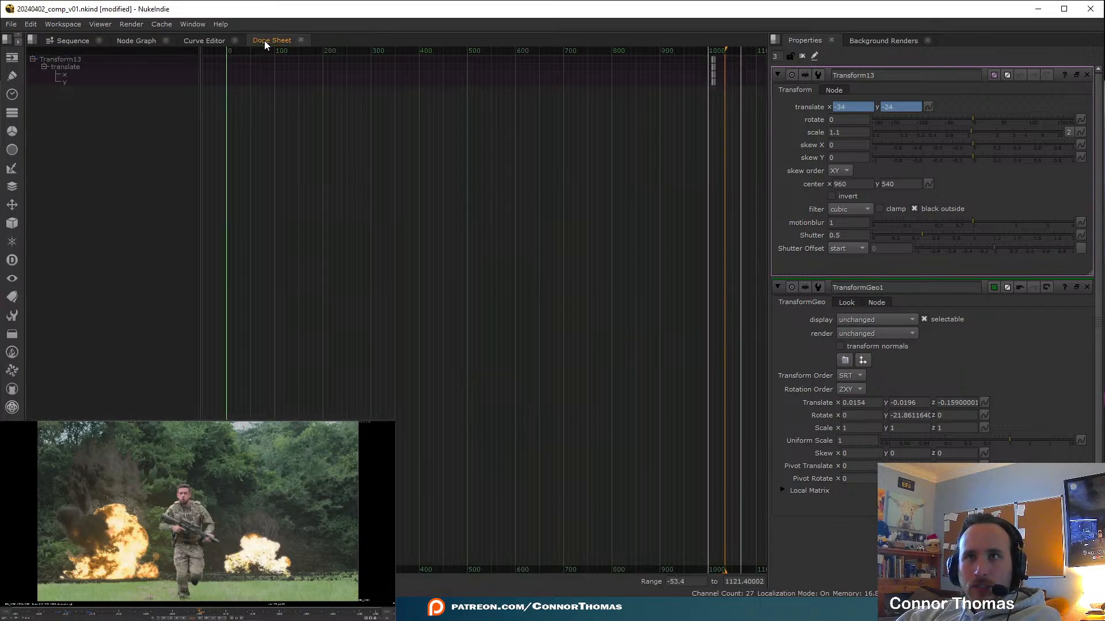
Duplicate Transform13's three X and Y translate keyframes at the current frame, about 1035, in the dope sheet
scroll(391, 136, up, 5)
drag(387, 136, 493, 56)
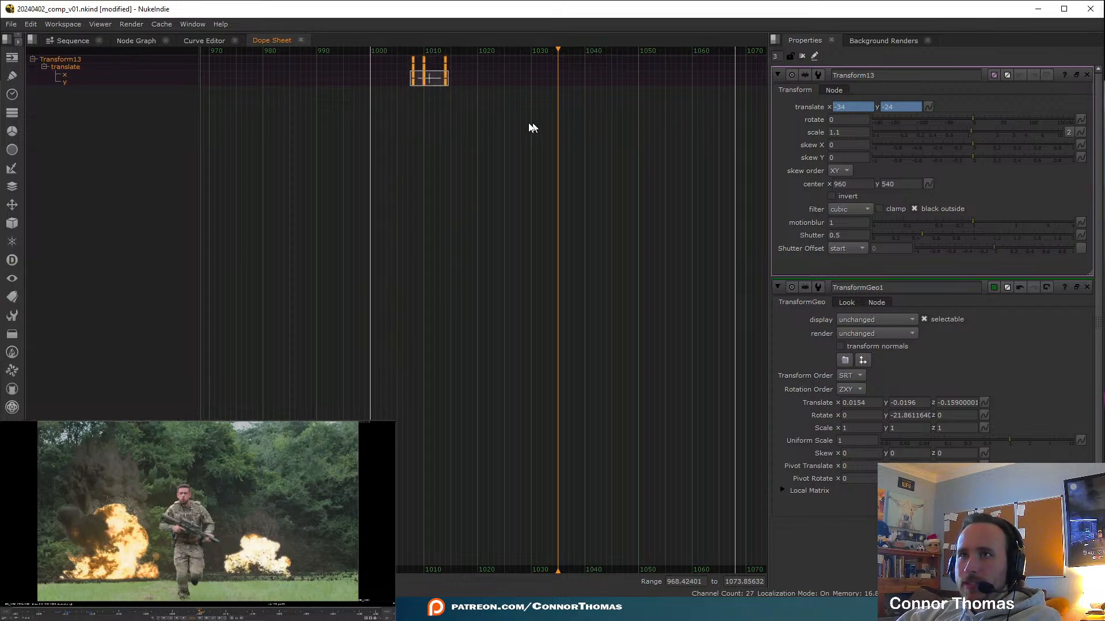
key(ctrl+v)
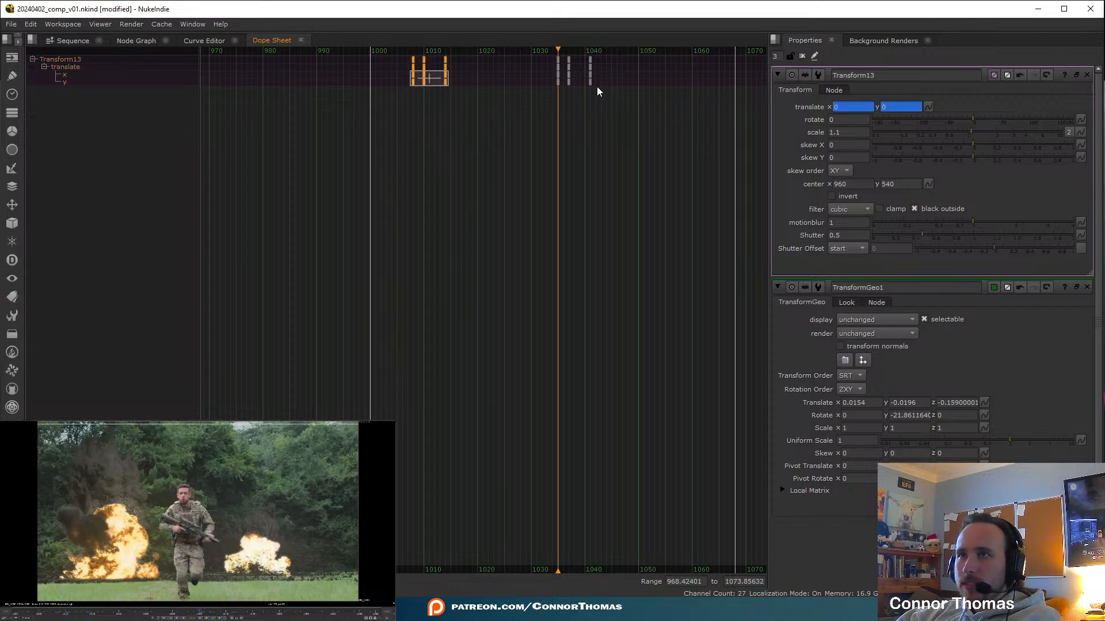
Move the duplicated translate keyframes earlier so they begin at about frame 1026, matching the start of the second explosion
drag(533, 132, 611, 53)
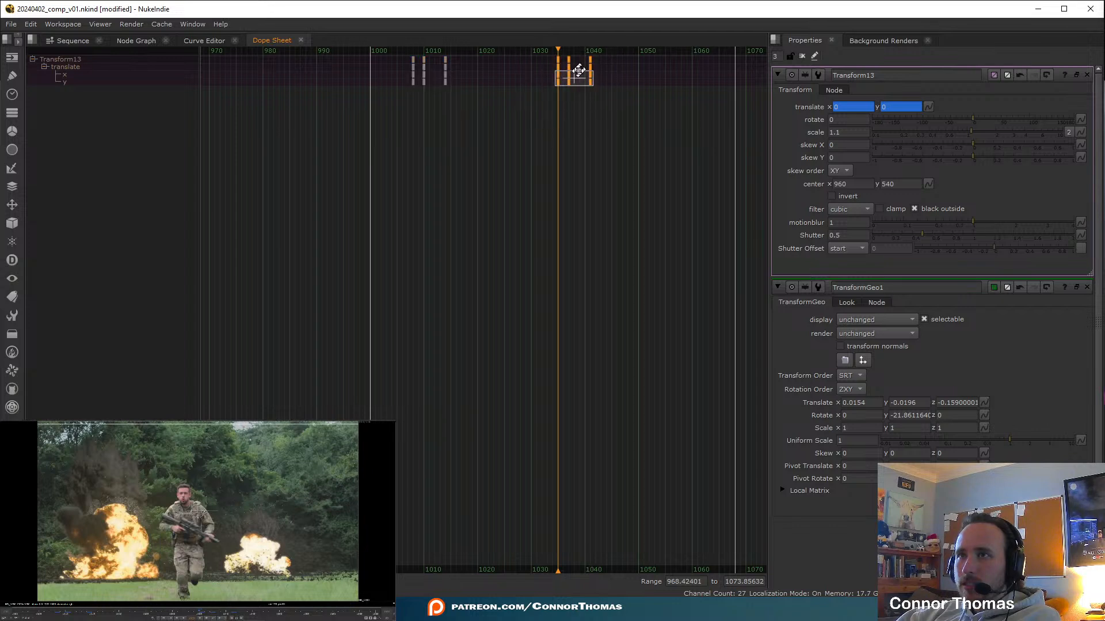
click(498, 51)
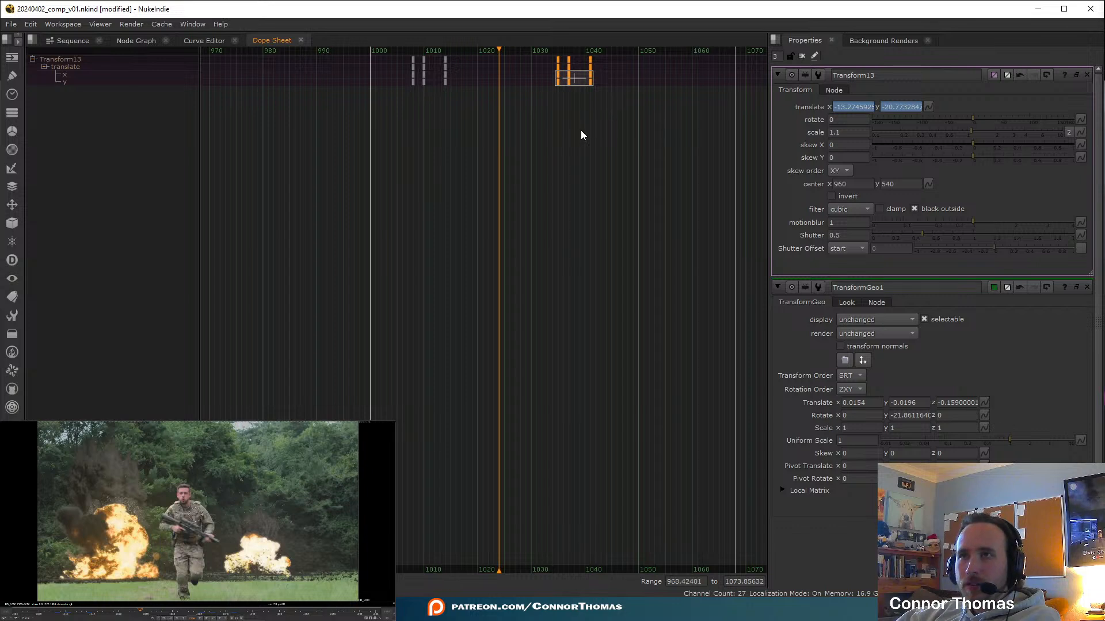
drag(583, 79, 515, 86)
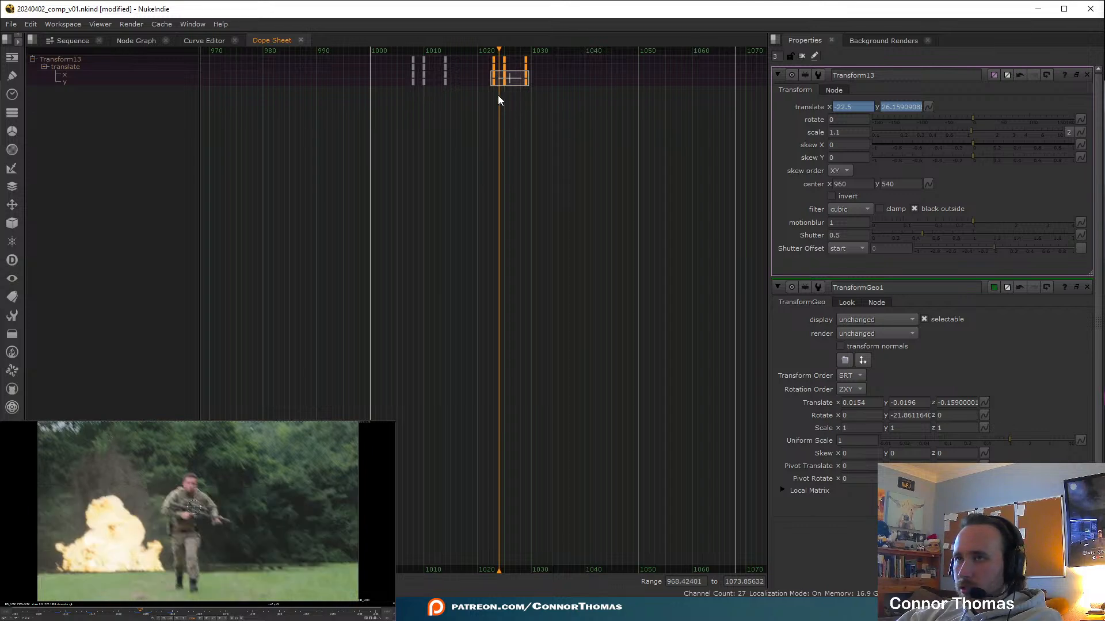
drag(513, 78, 528, 79)
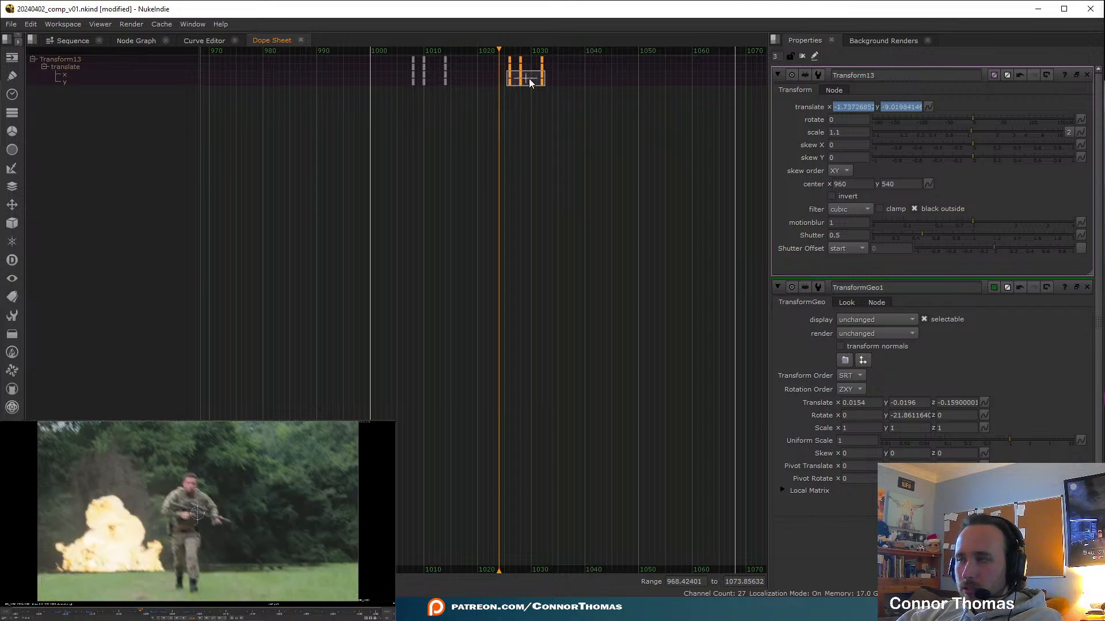
click(563, 183)
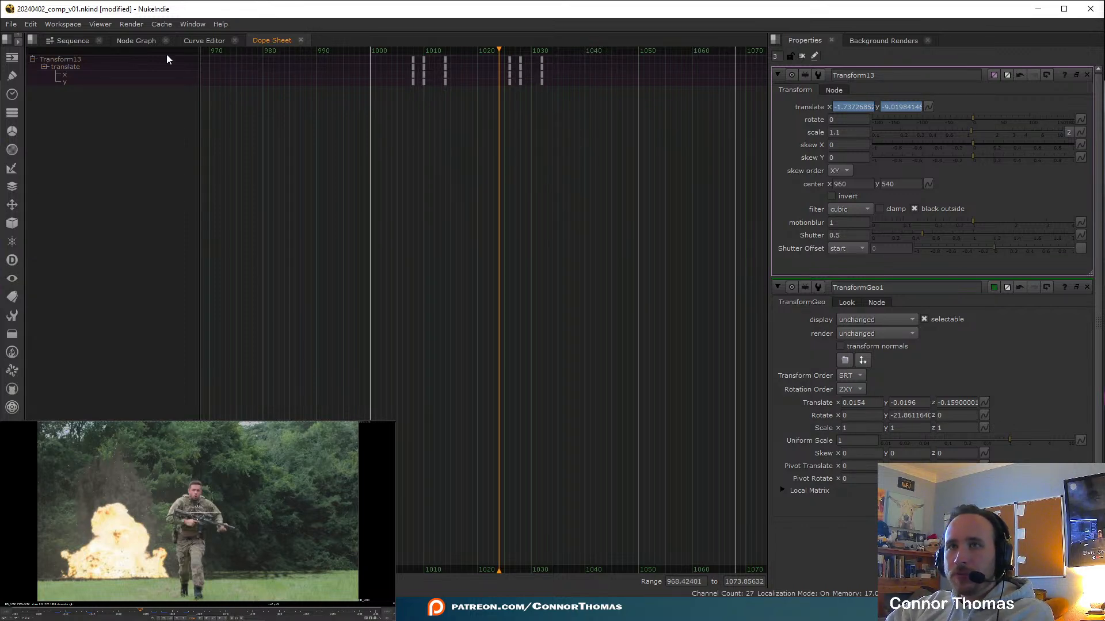
Return to the node graph and examine the gas explosion branch that feeds Card2 and MergeGeo1
click(136, 41)
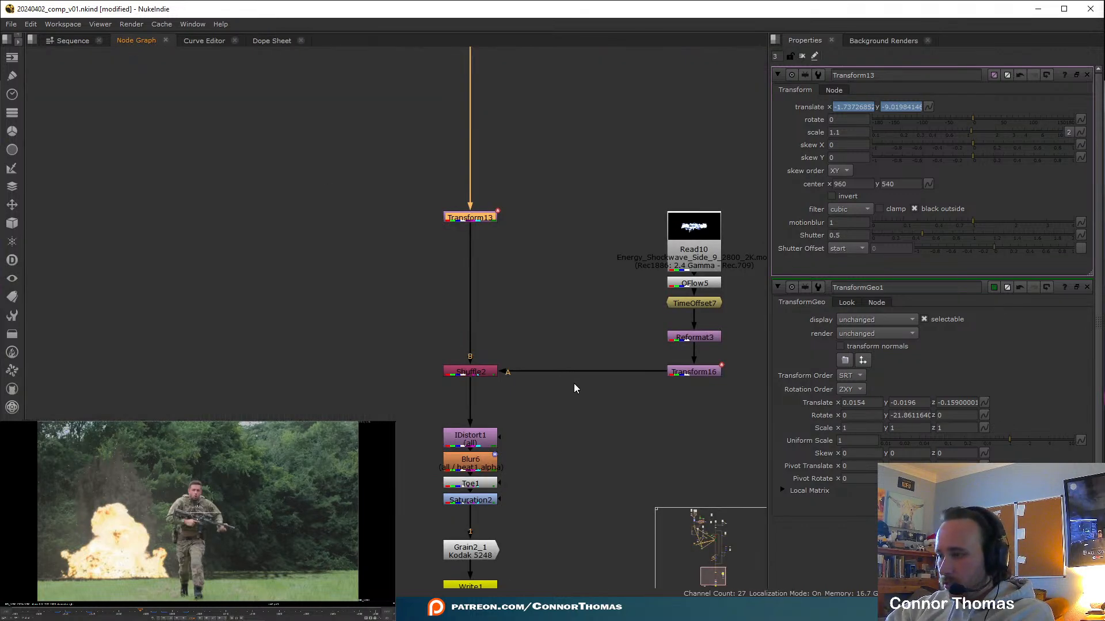
scroll(466, 254, down, 6)
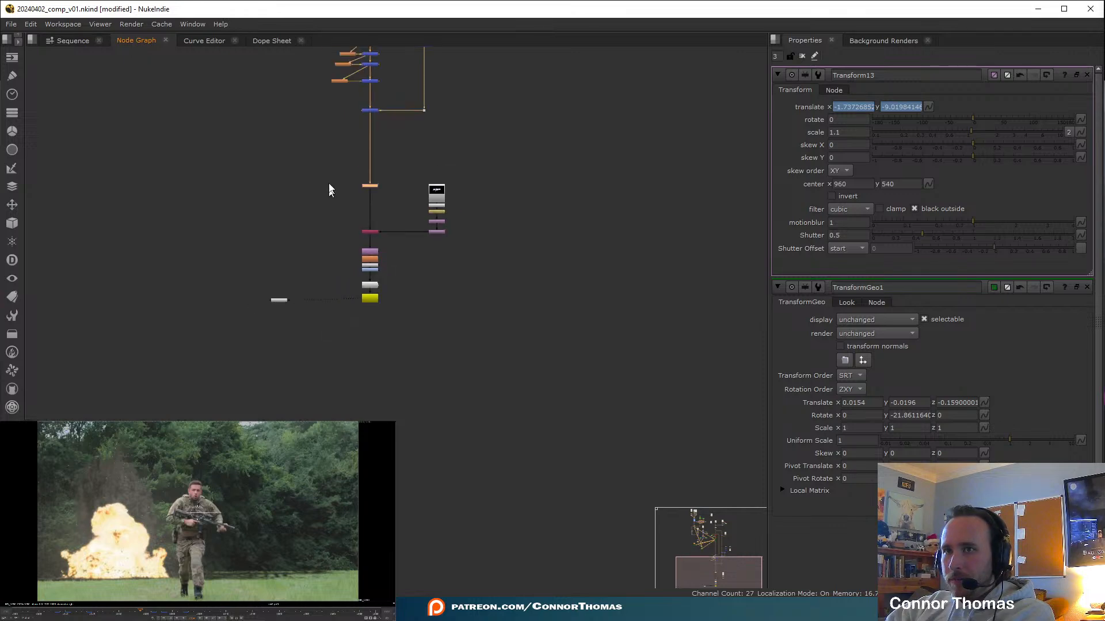
scroll(426, 325, up, 8)
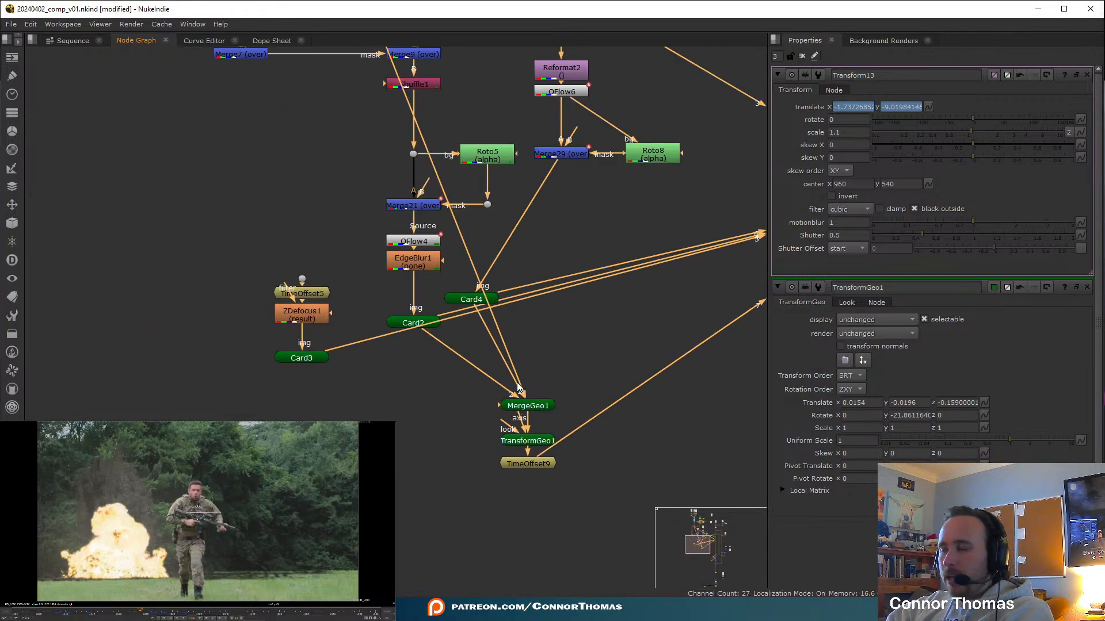
click(541, 404)
middle_drag(444, 272, 499, 563)
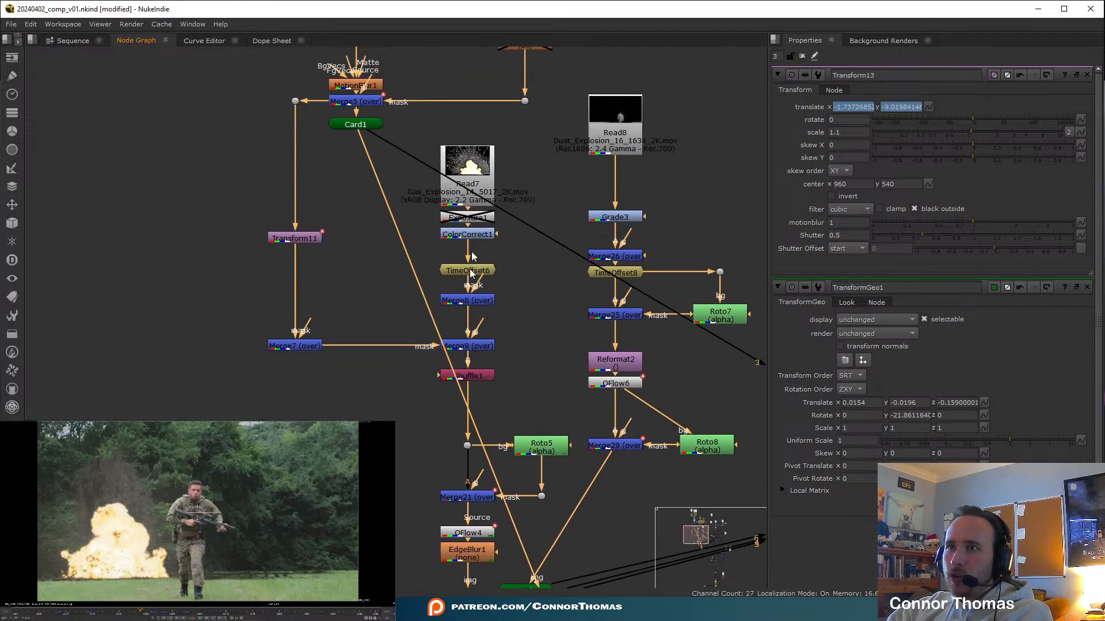
middle_drag(493, 433, 429, 256)
scroll(422, 185, down, 2)
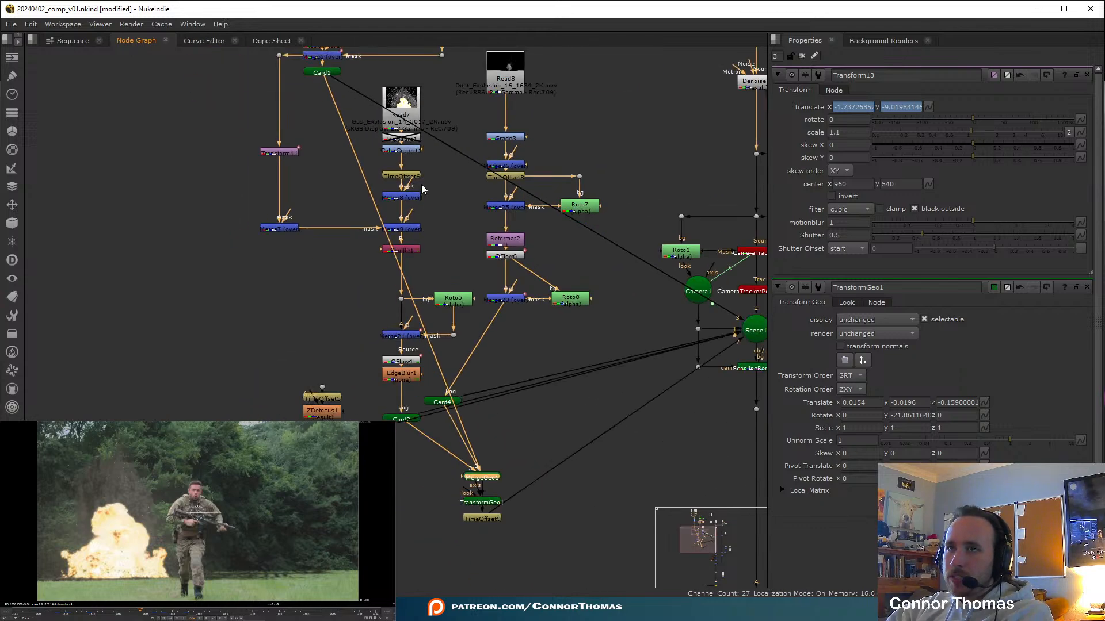
middle_drag(399, 413, 390, 341)
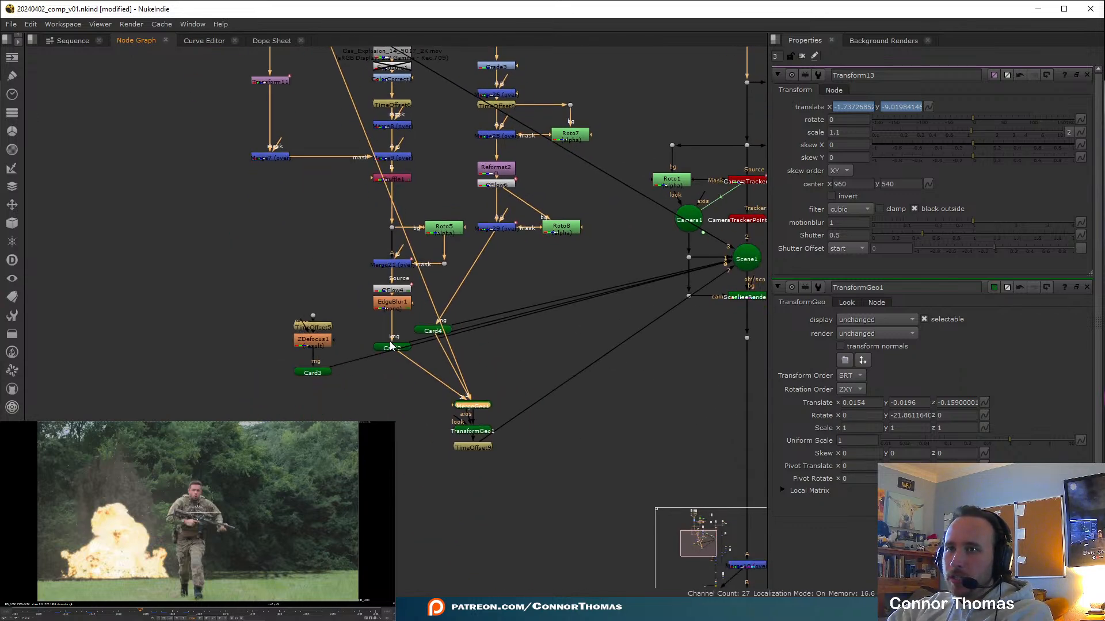
click(391, 347)
key(ctrl+v)
middle_drag(307, 280, 367, 379)
key(Delete)
Select Card2 with its whole Read7 gas explosion branch, including Roto5, the merges and Transform11, and copy it
drag(435, 473, 482, 345)
click(413, 335)
drag(413, 334, 474, 470)
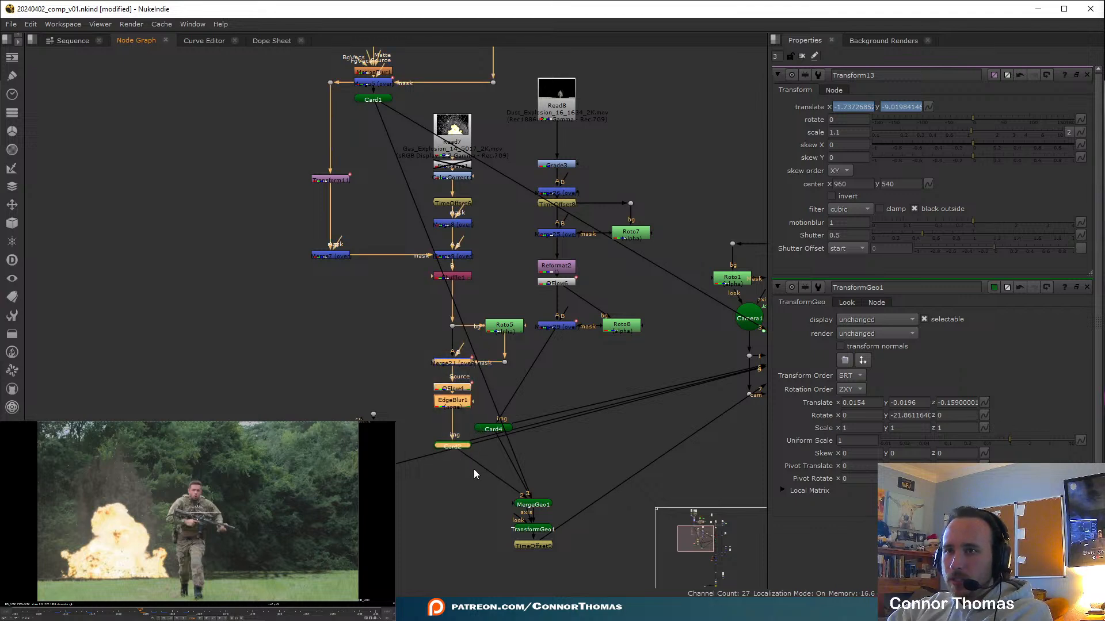
shift+click(504, 329)
middle_drag(437, 287, 449, 370)
shift+drag(310, 396, 498, 186)
middle_drag(510, 298, 525, 270)
shift+drag(336, 305, 419, 254)
shift+drag(344, 234, 430, 184)
key(ctrl+c)
Paste the copied explosion branch into the empty area beside the original node tree and tidy its placement
middle_drag(304, 286, 473, 222)
key(ctrl+v)
drag(340, 218, 333, 167)
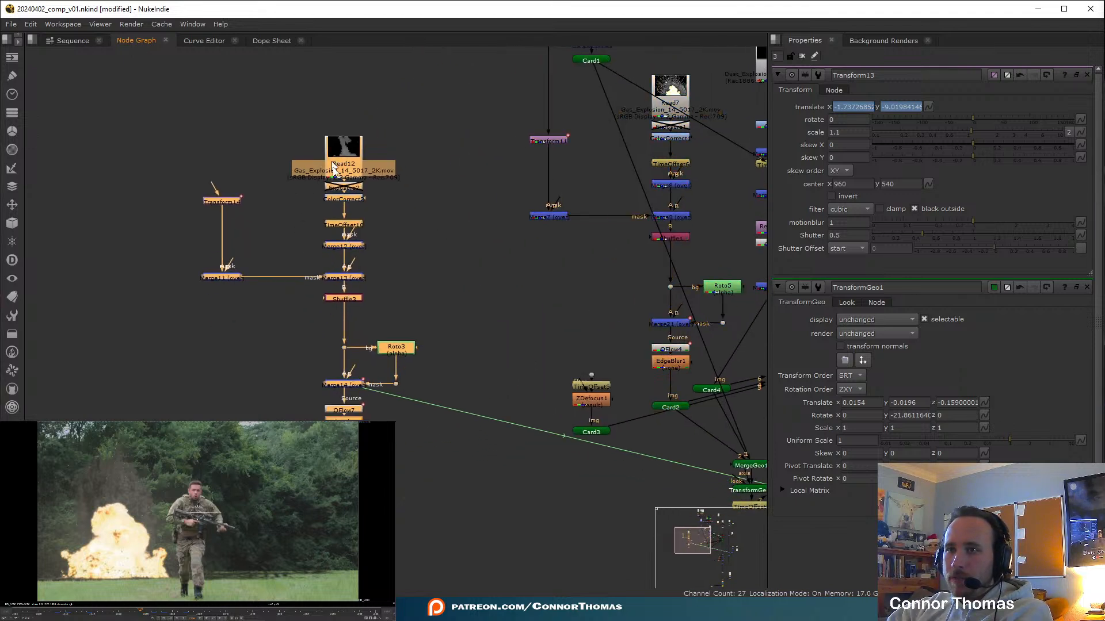
click(443, 471)
middle_drag(377, 232, 370, 261)
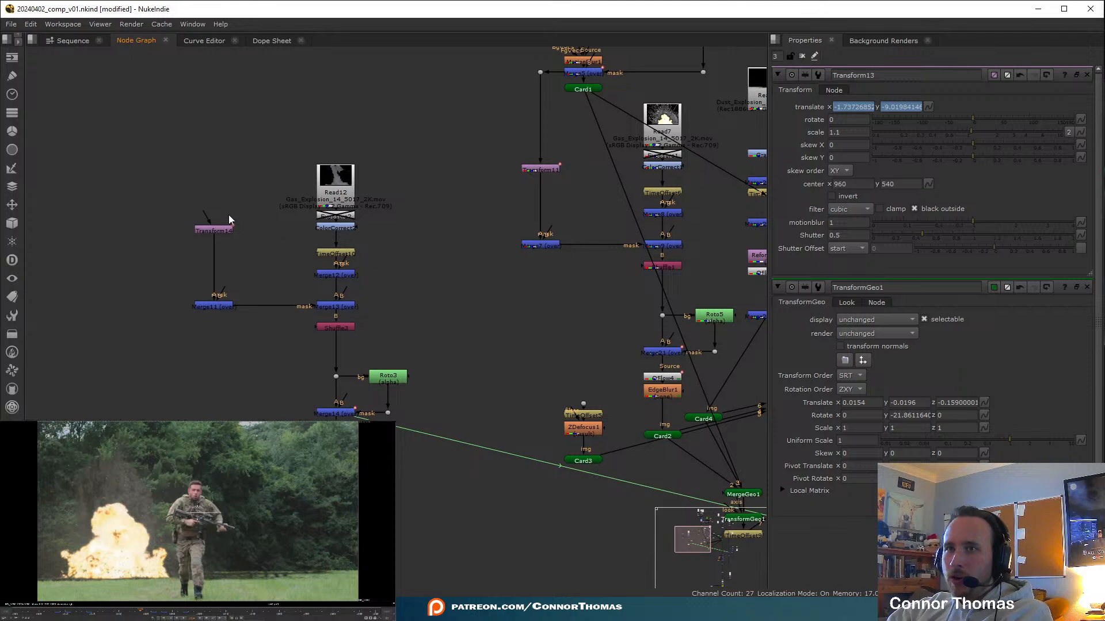
Connect Transform14's input to the dot feeding Transform11 and add a dot to route the pipe at a right angle
middle_drag(270, 176, 231, 245)
drag(171, 276, 503, 140)
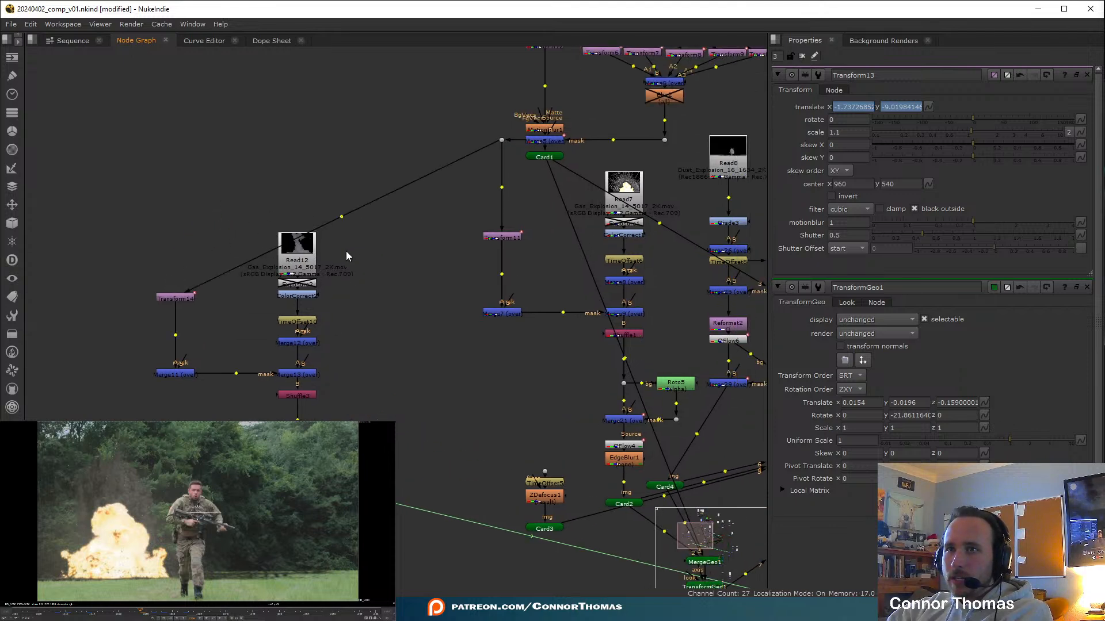
ctrl+drag(342, 217, 175, 142)
click(336, 230)
Import Gas_Explosion_4_5007_2K.mov from the file browser next to Read12 and open the new Read node's properties
middle_drag(376, 316, 432, 313)
scroll(432, 312, up, 5)
middle_drag(320, 198, 452, 289)
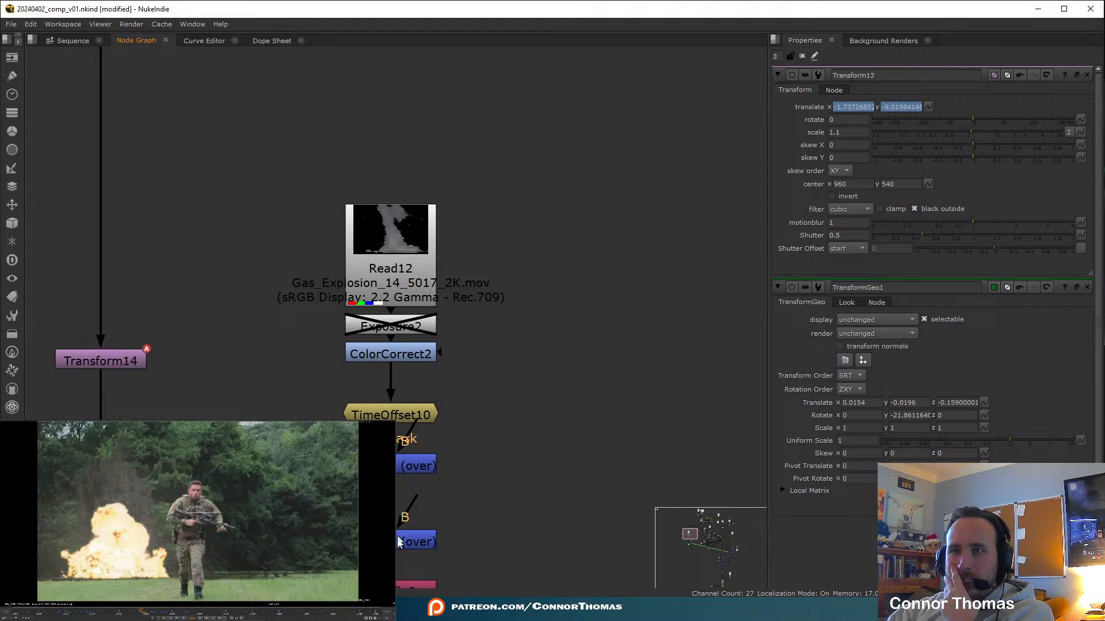
click(382, 610)
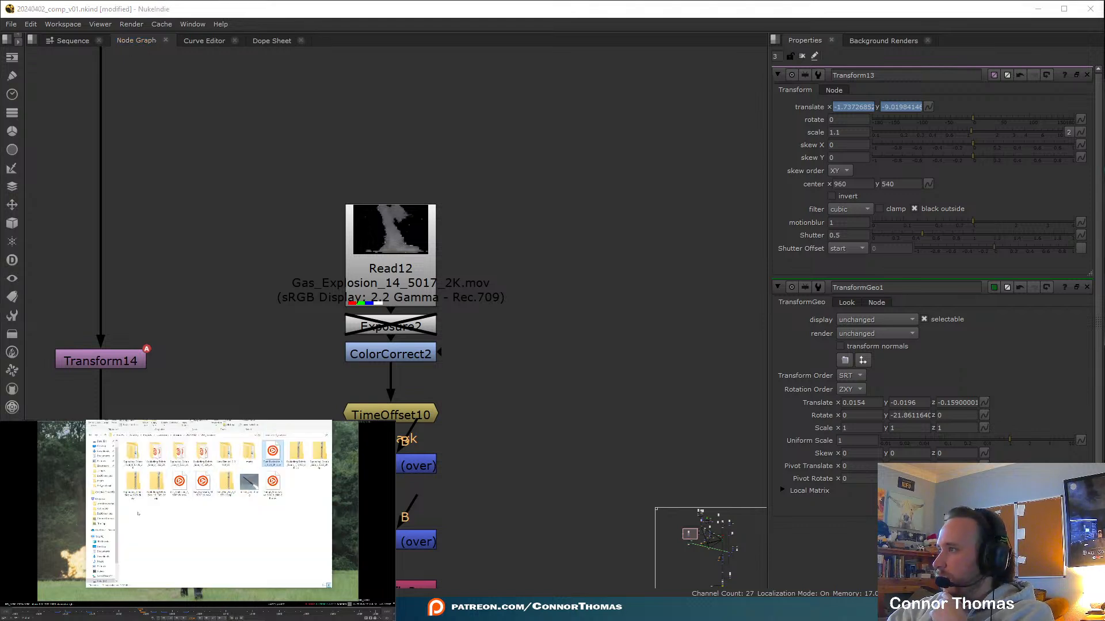
drag(180, 482, 540, 246)
double_click(539, 245)
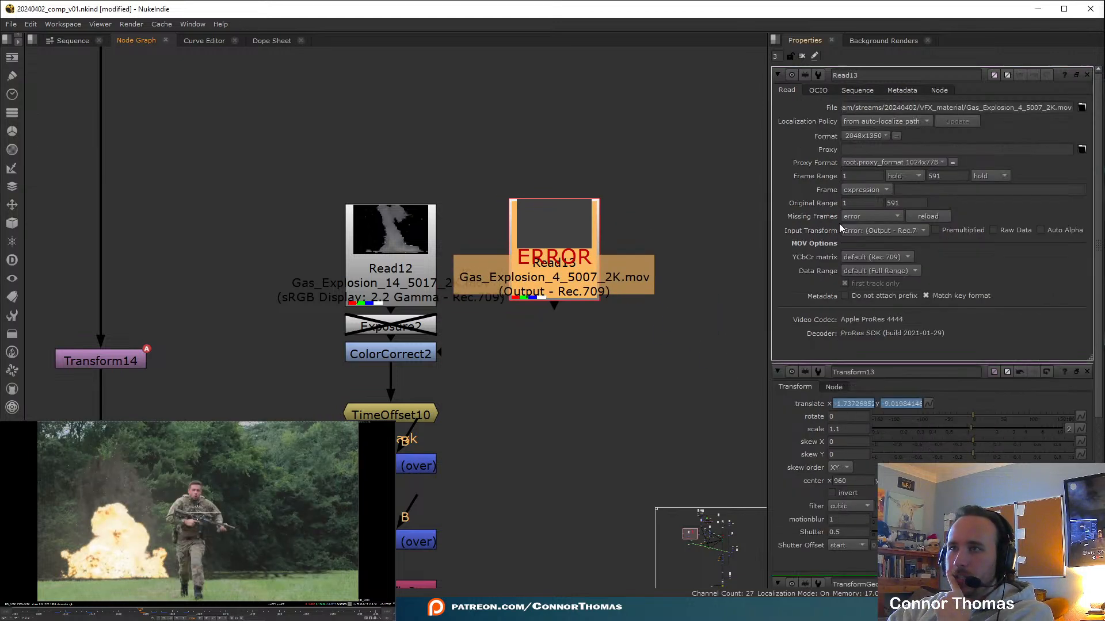
Set Read13's input transform to sRGB Display: 2.2 Gamma - Rec.709
click(874, 236)
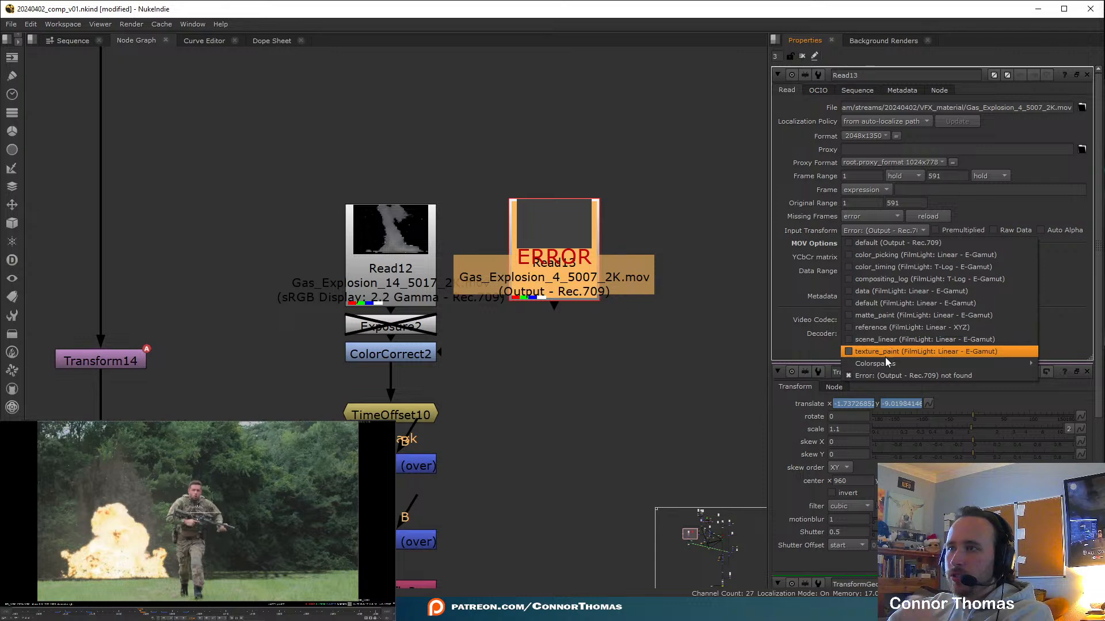
mouse_move(885, 363)
mouse_move(804, 378)
click(865, 375)
Replace Read12 with Read13 as the source above Exposure2 and delete Read12
drag(396, 268, 396, 196)
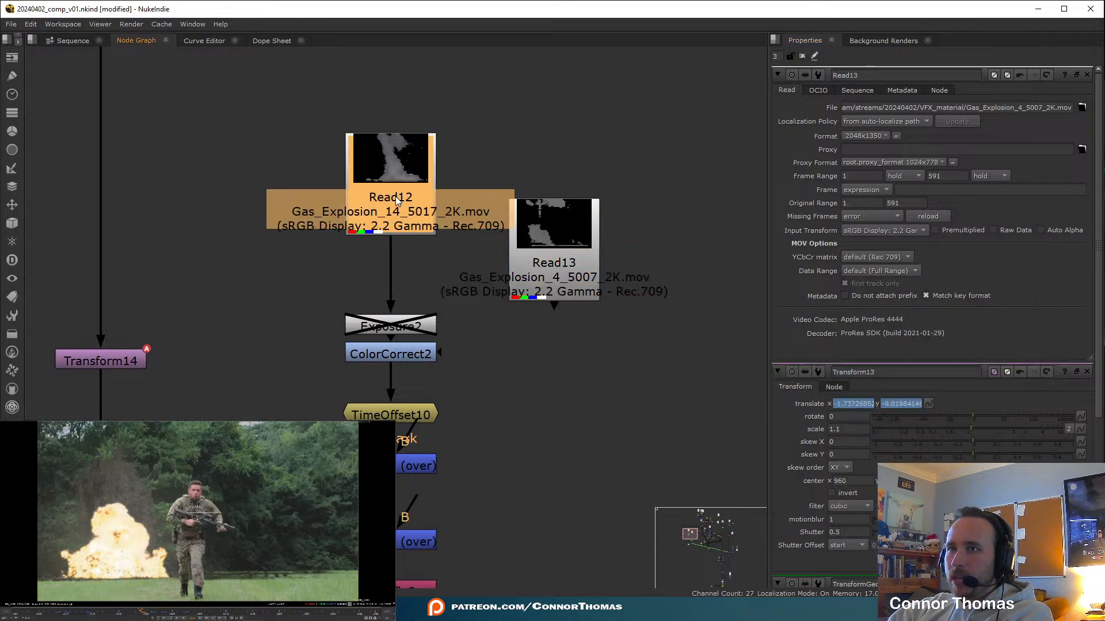
drag(391, 296, 385, 219)
key(Delete)
Follow the duplicated branch and its green expression link to the downstream merges near the main pipe
middle_drag(506, 395, 291, 169)
scroll(397, 305, down, 5)
middle_drag(430, 341, 317, 184)
middle_drag(619, 397, 470, 328)
middle_drag(588, 416, 569, 336)
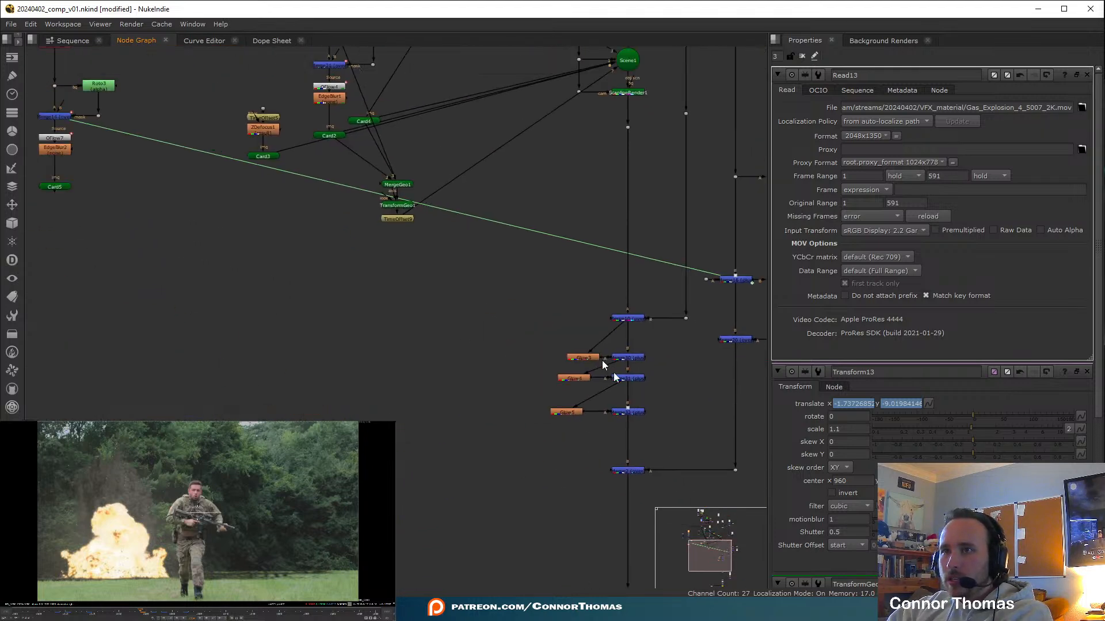
middle_drag(473, 306, 618, 425)
middle_drag(189, 292, 113, 241)
middle_drag(229, 241, 78, 242)
Reconnect MergeGeo1's Card2 input to Card5 so the second explosion uses the new gas explosion branch
middle_drag(307, 311, 517, 419)
scroll(444, 375, up, 4)
middle_drag(440, 371, 595, 486)
scroll(541, 486, down, 2)
click(570, 385)
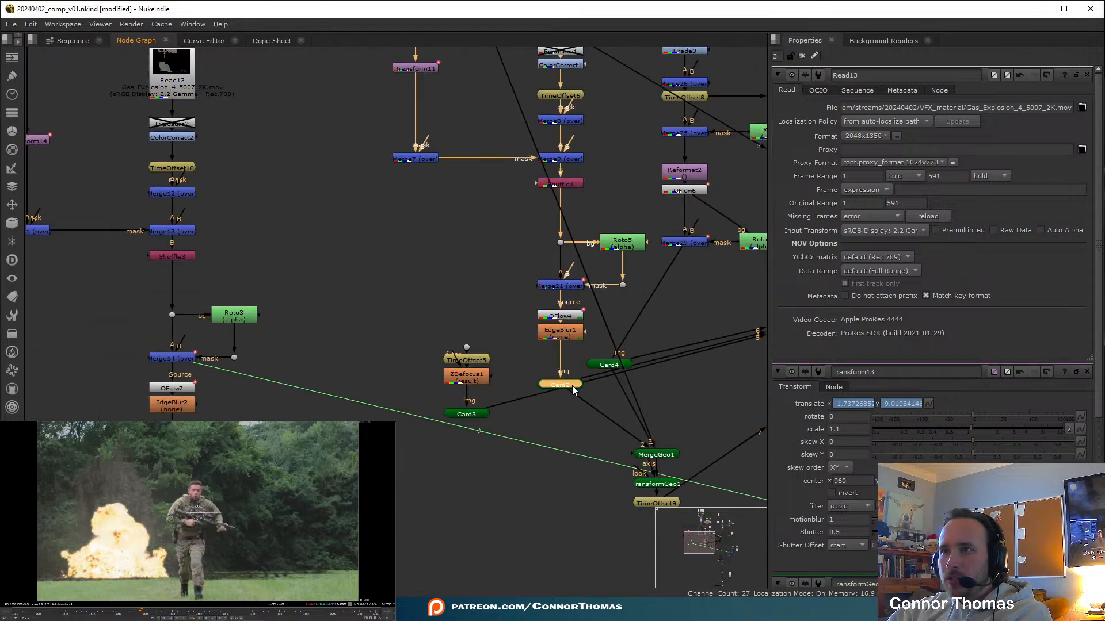
drag(572, 393, 172, 456)
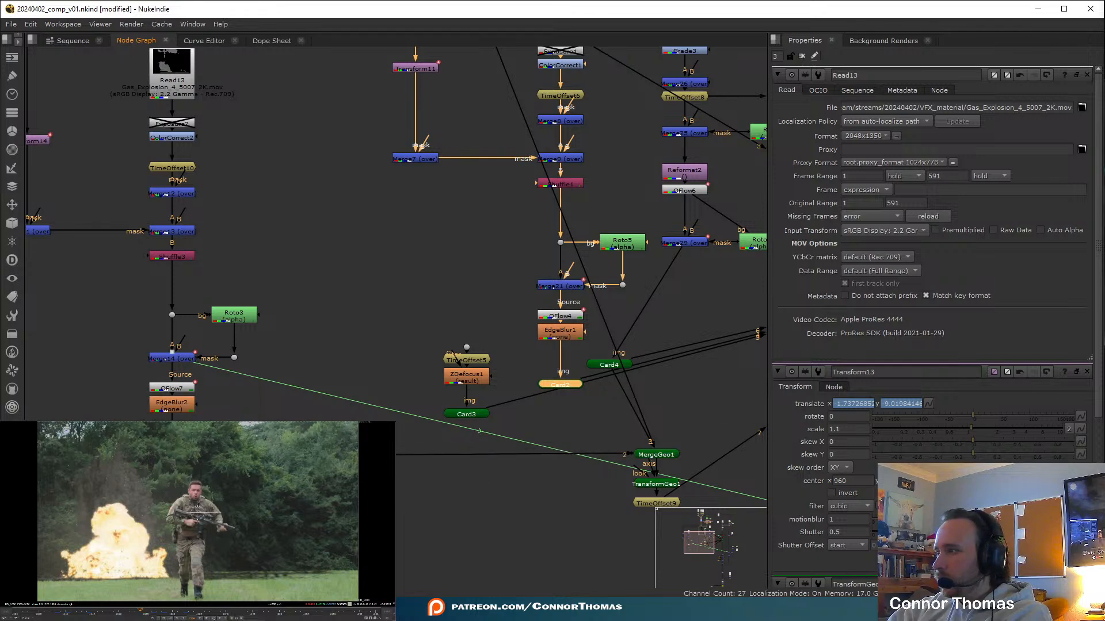
Check the new second explosion in the comp on a later frame
click(248, 612)
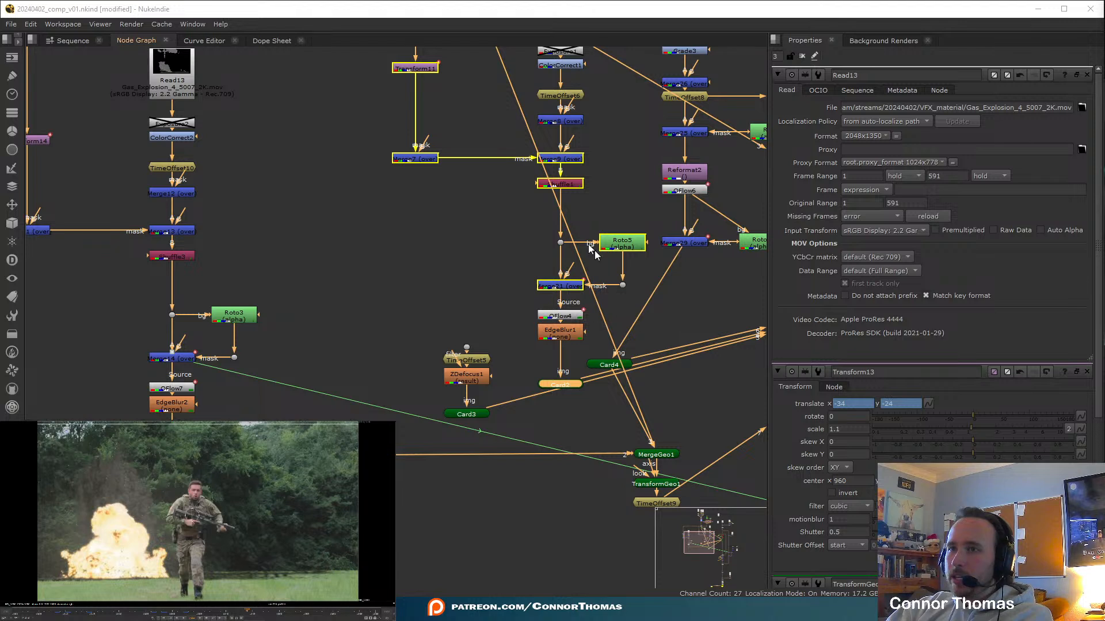
click(541, 238)
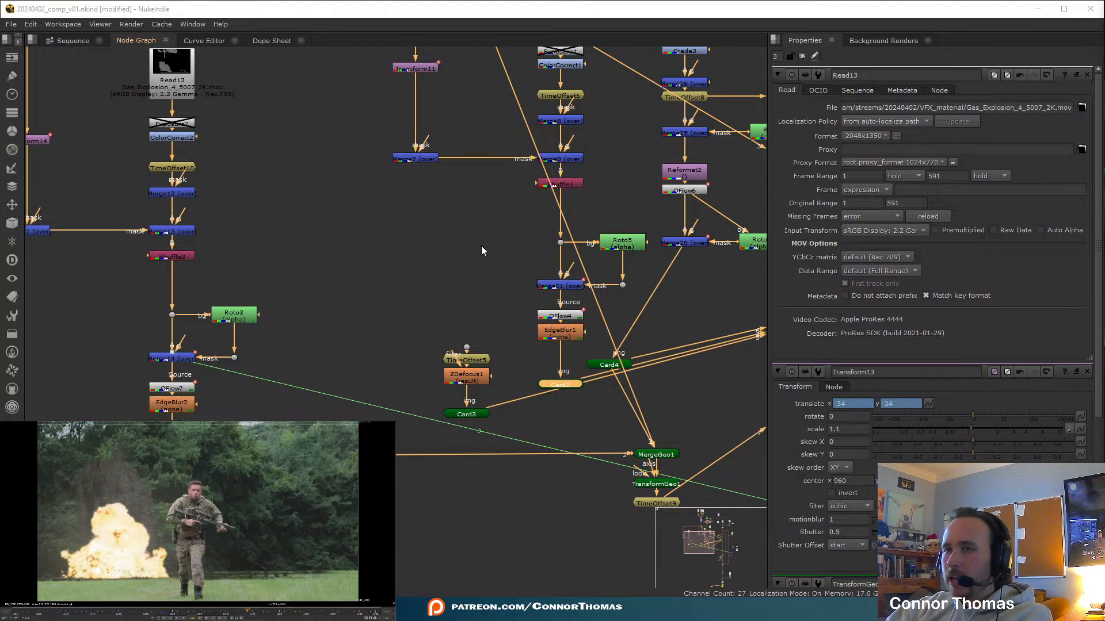
middle_drag(524, 389, 434, 280)
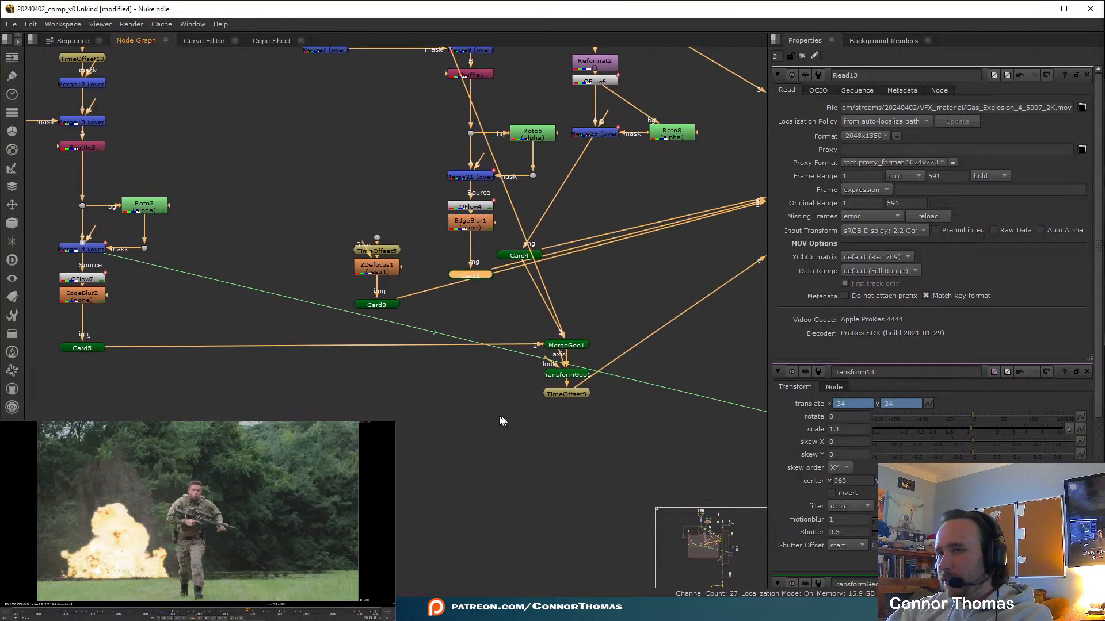
click(484, 399)
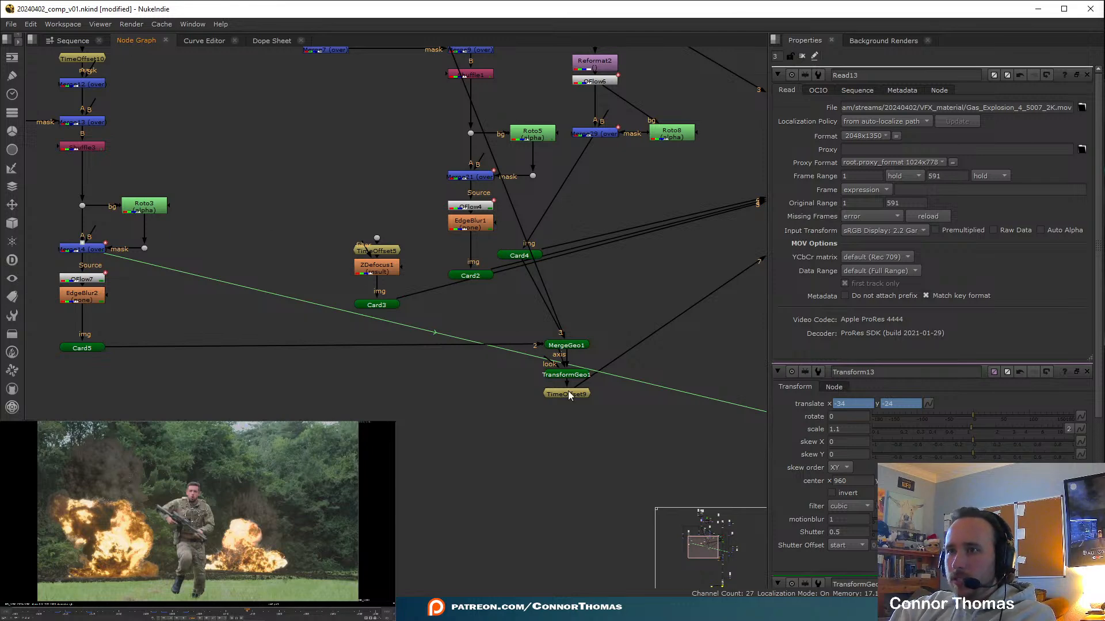
Open TransformGeo1's properties and inspect the explosion cards in the 3D scene from another angle
double_click(557, 374)
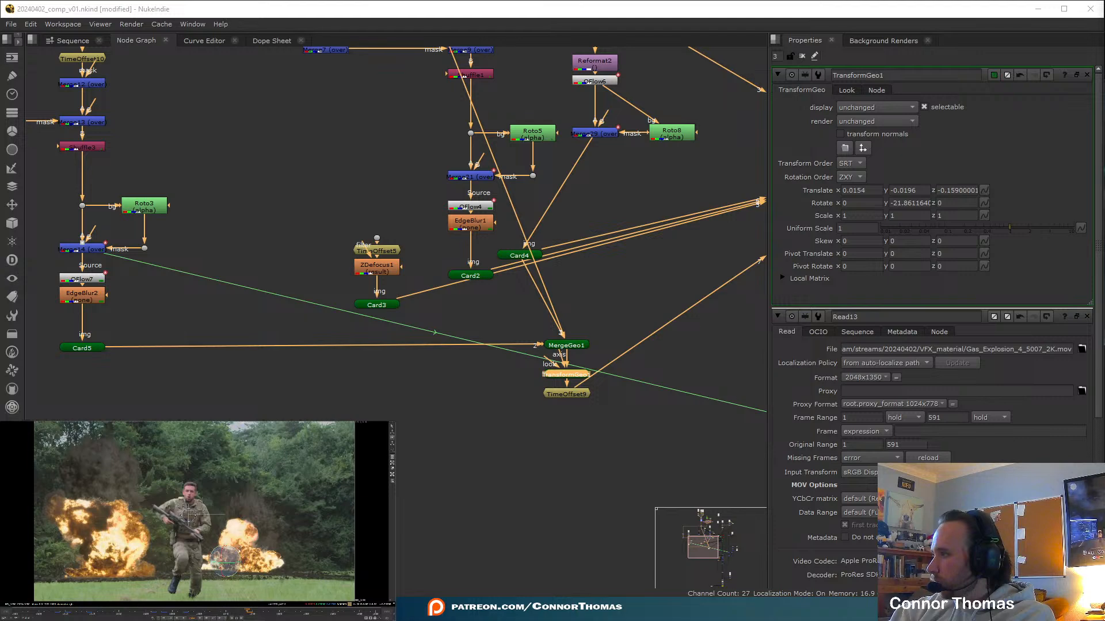
key(Tab)
ctrl+drag(291, 542, 216, 576)
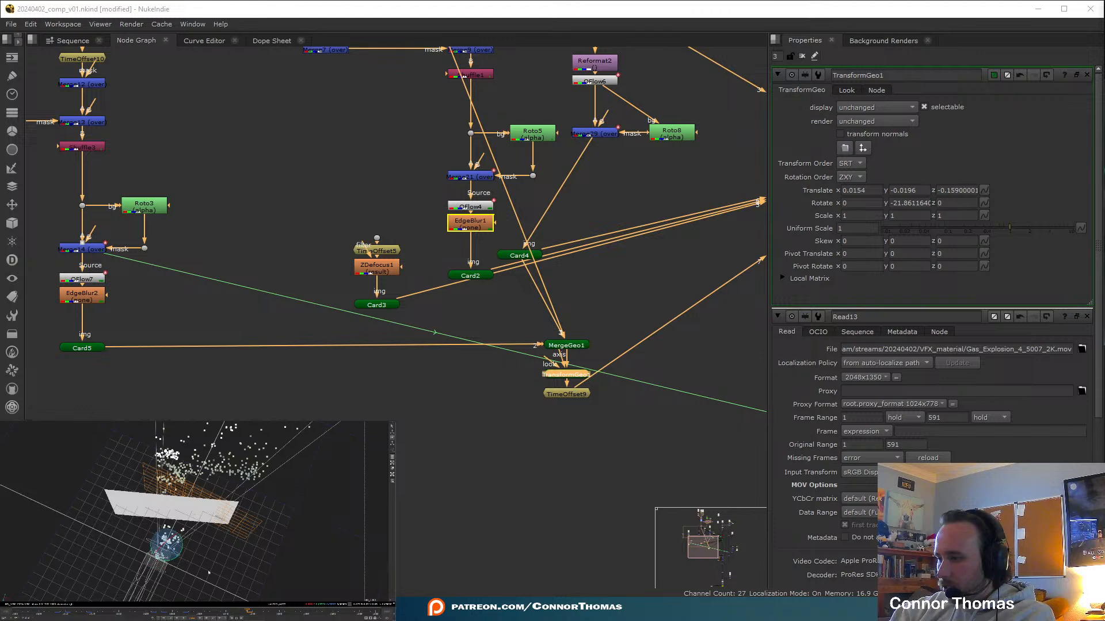
scroll(197, 554, up, 5)
ctrl+drag(196, 554, 193, 531)
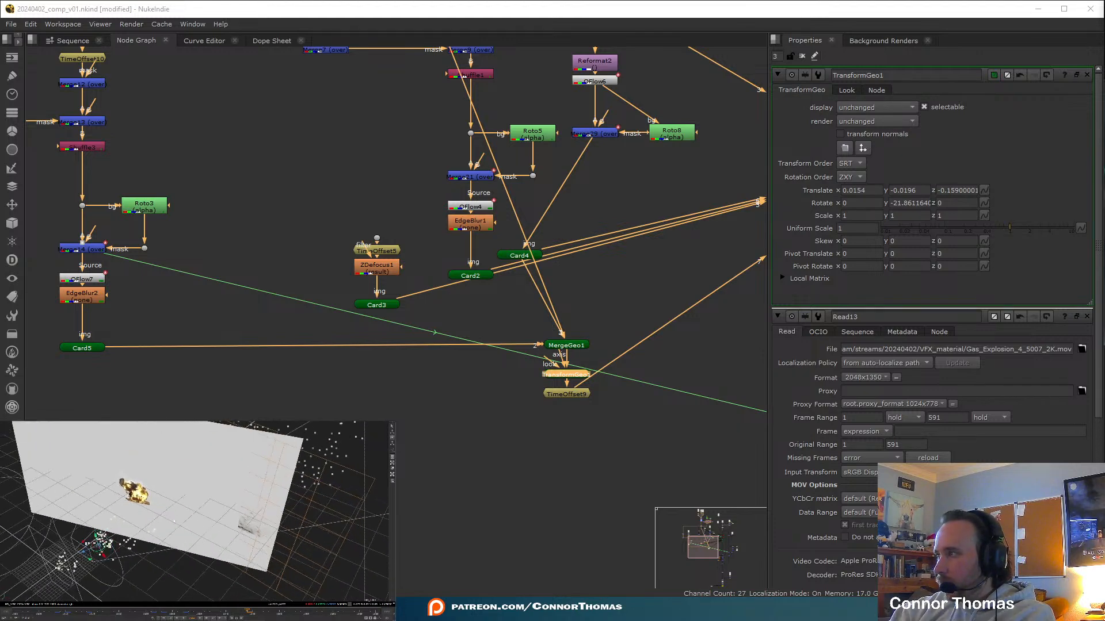
Return to the camera view and tilt TransformGeo1 to a Z rotation of about 1.64 to level the second explosion
key(Tab)
ctrl+drag(242, 558, 278, 567)
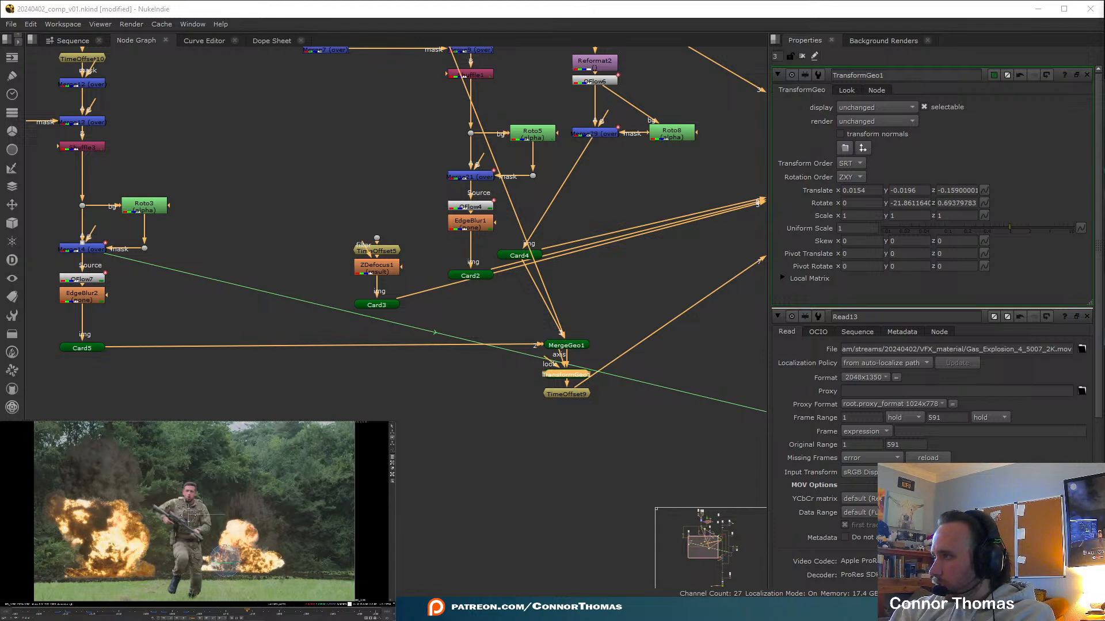
ctrl+drag(237, 554, 236, 552)
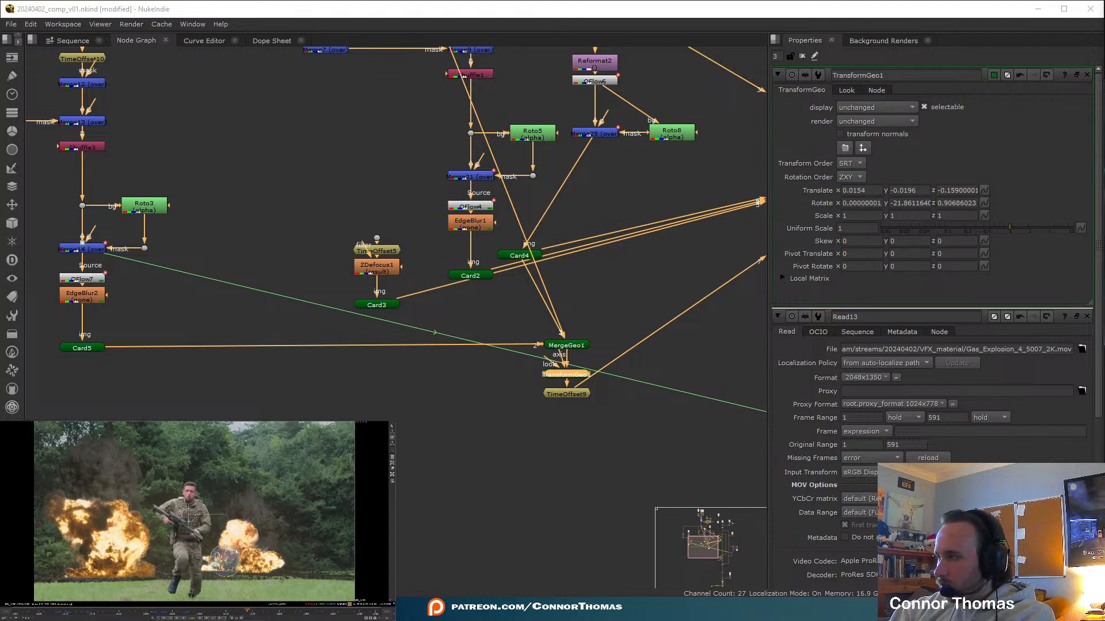
ctrl+drag(237, 553, 236, 553)
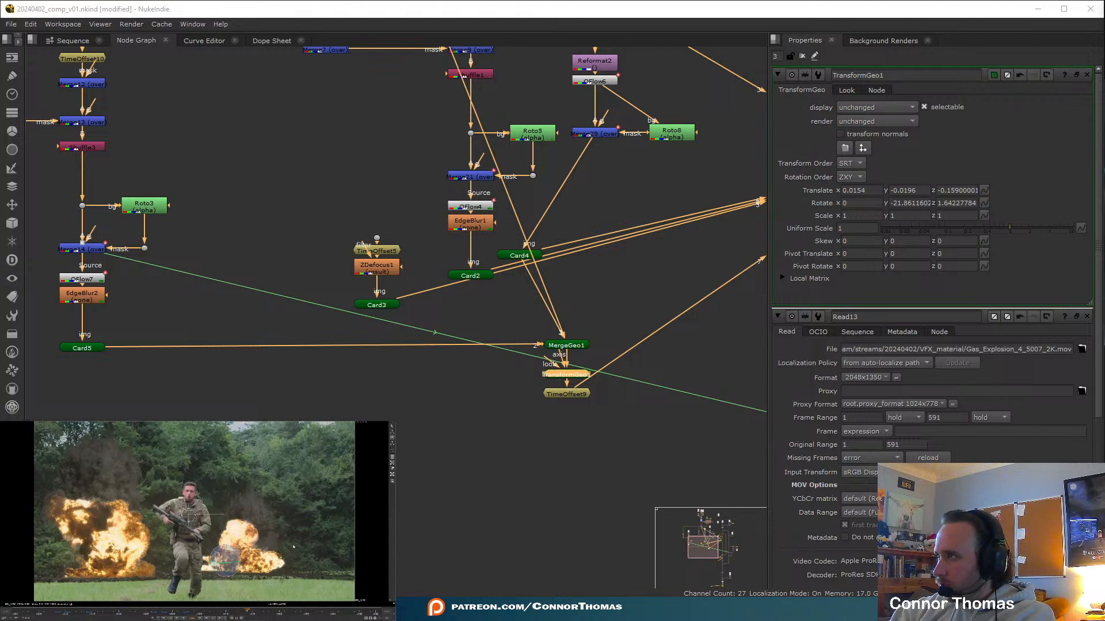
Close the open node properties, open the camera-shake Transform13 and check its animated translate at another frame
scroll(293, 546, down, 3)
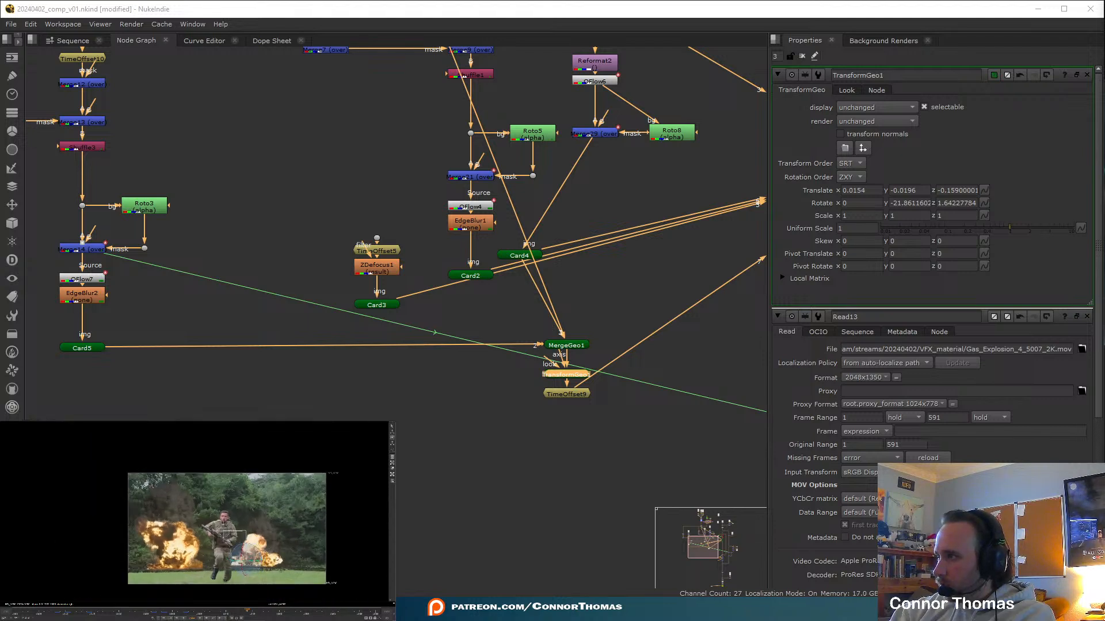
scroll(310, 551, up, 3)
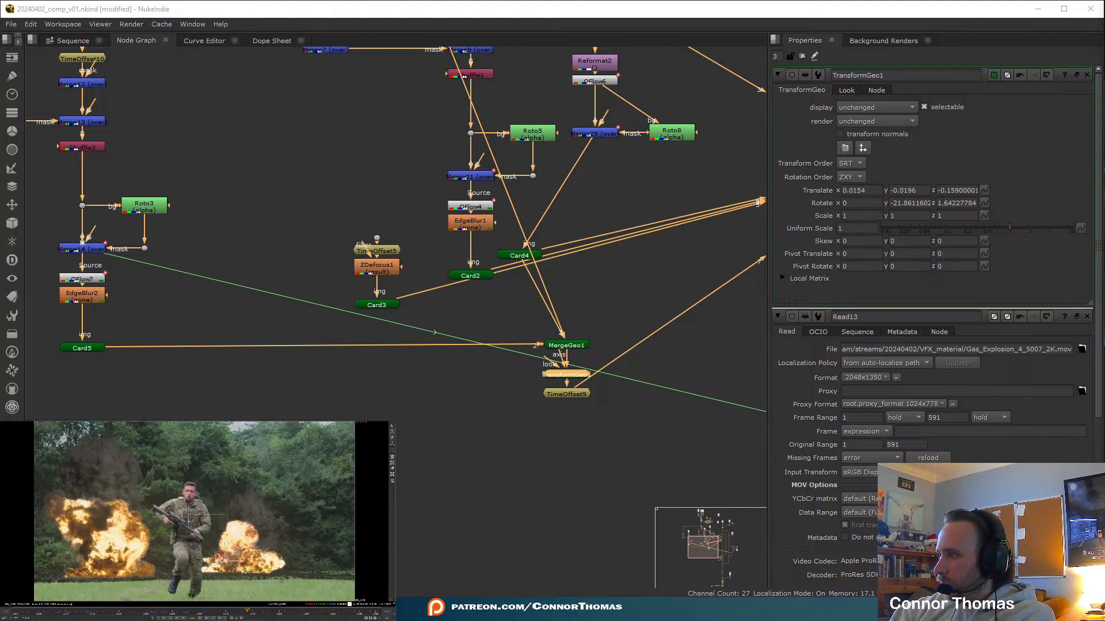
click(802, 57)
middle_drag(637, 402, 371, 311)
middle_drag(501, 346, 271, 296)
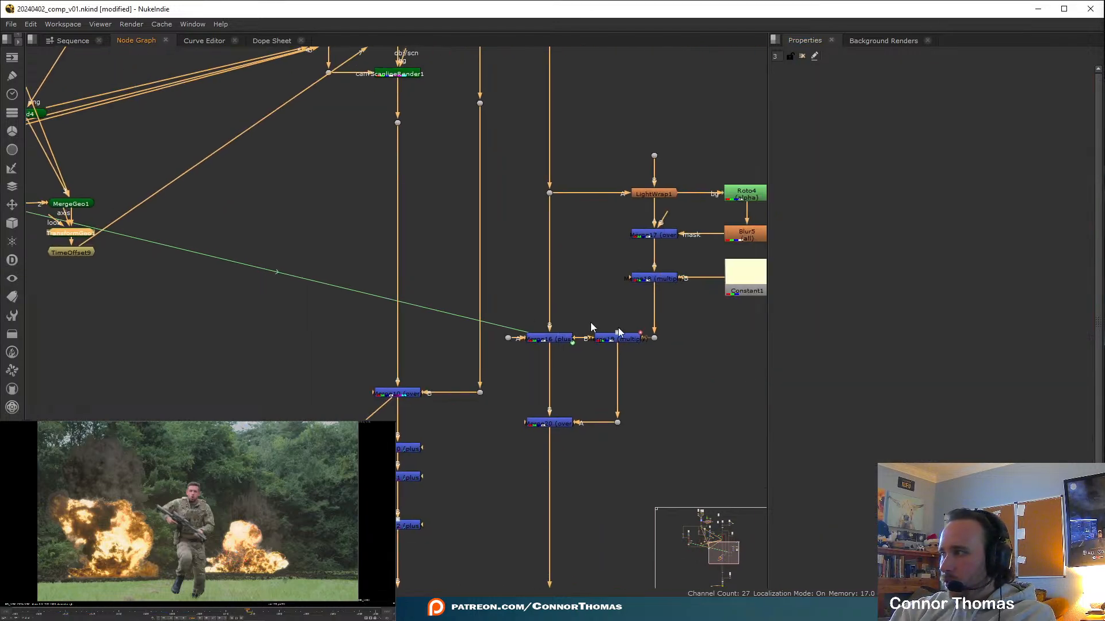
middle_drag(494, 501, 436, 218)
middle_drag(561, 338, 630, 219)
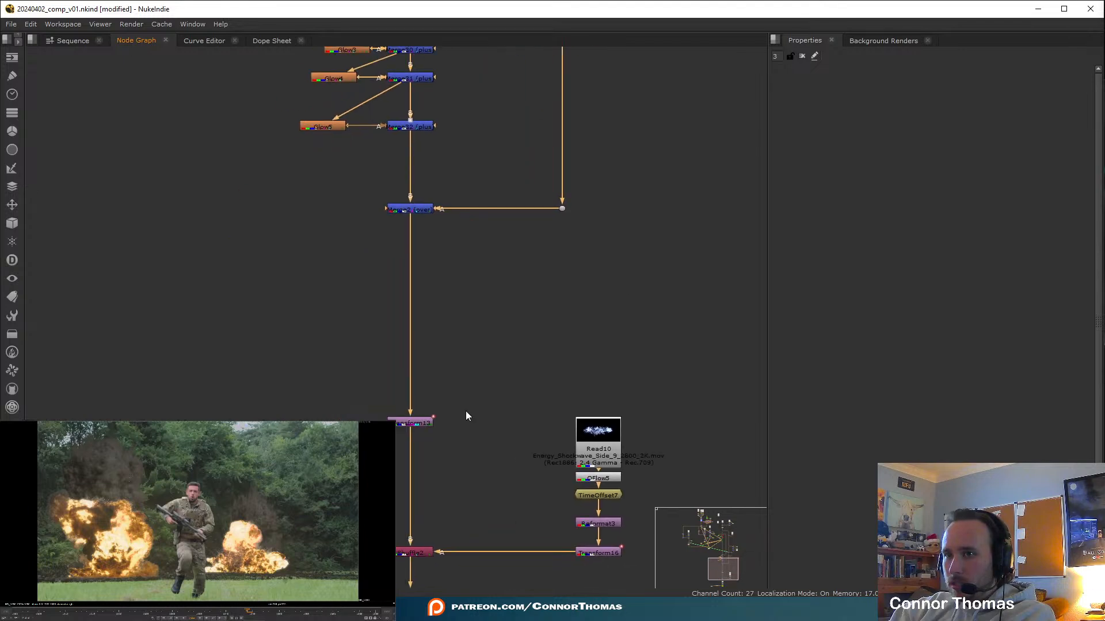
middle_drag(465, 410, 536, 322)
double_click(489, 334)
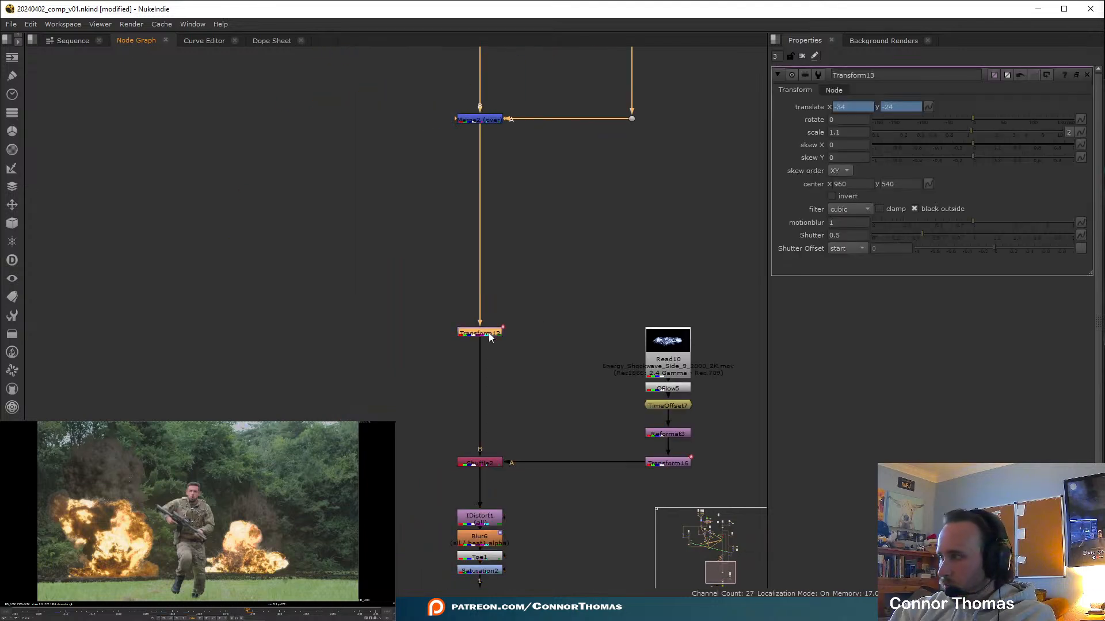
click(145, 612)
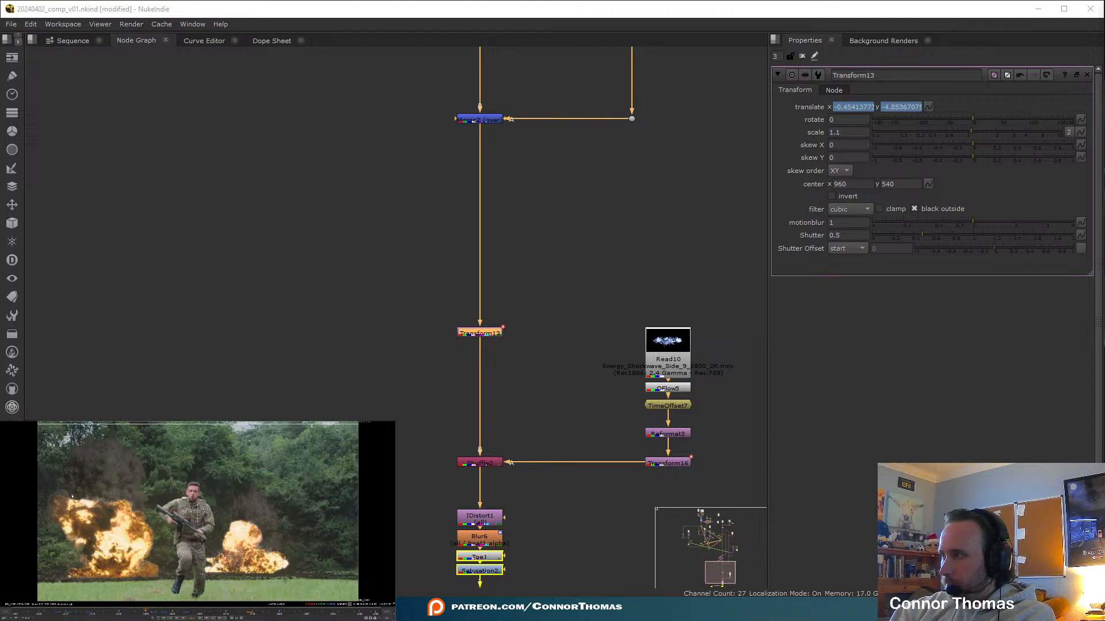
Close Transform13's properties and save the script
click(803, 55)
click(813, 56)
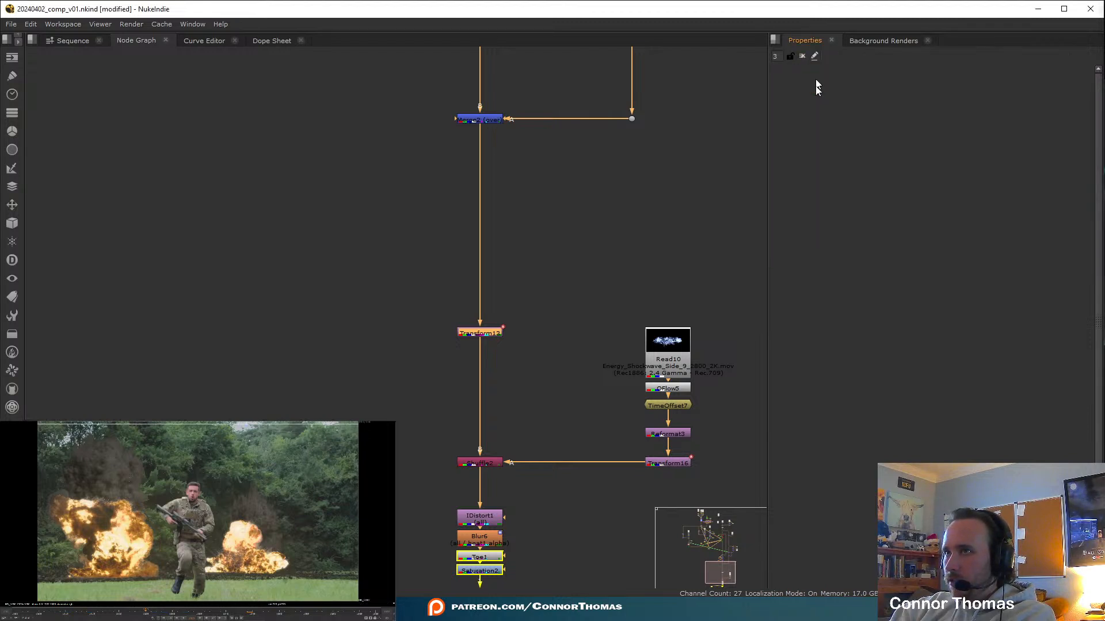
click(616, 185)
key(ctrl+s)
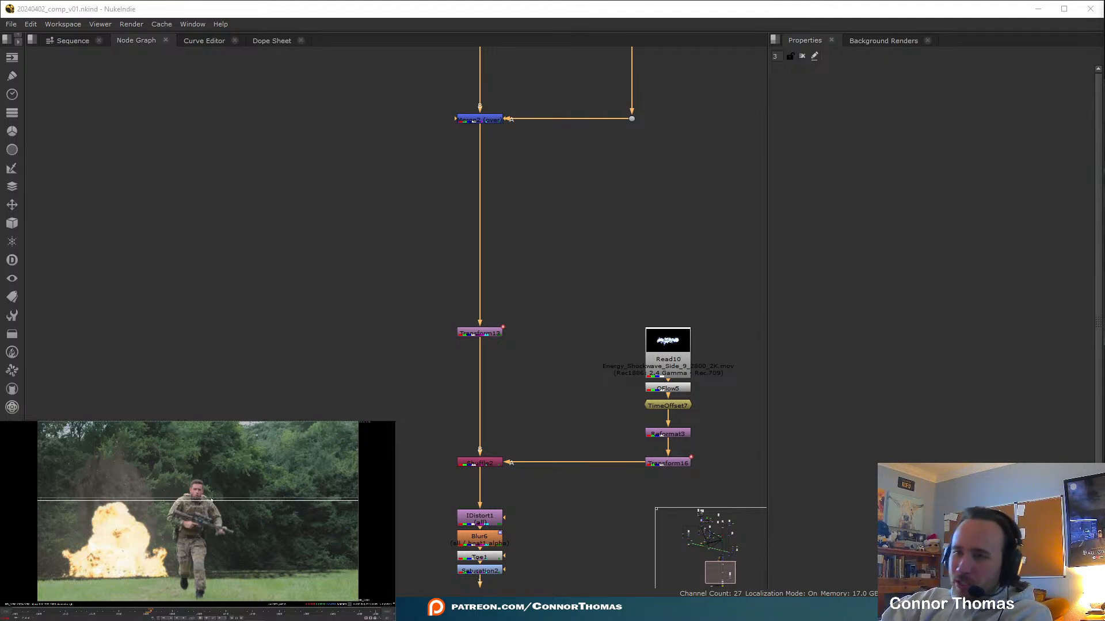
View ScanlineRender1 on its own and find the frames where the second explosion starts
middle_drag(510, 543, 542, 382)
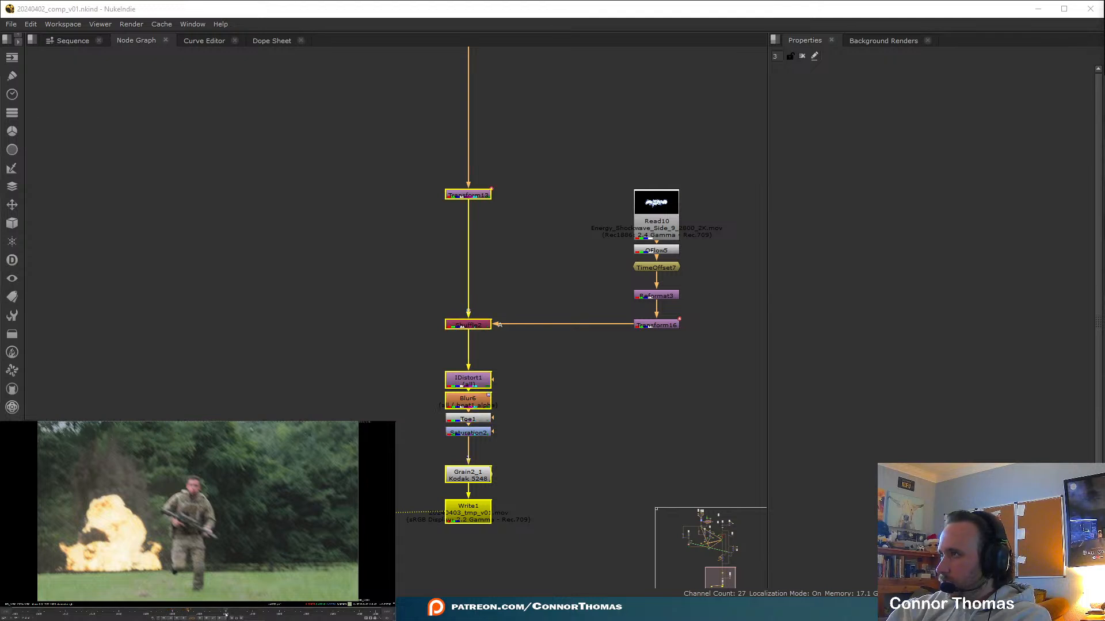
middle_drag(416, 104, 419, 362)
middle_drag(450, 204, 453, 405)
middle_drag(495, 101, 459, 494)
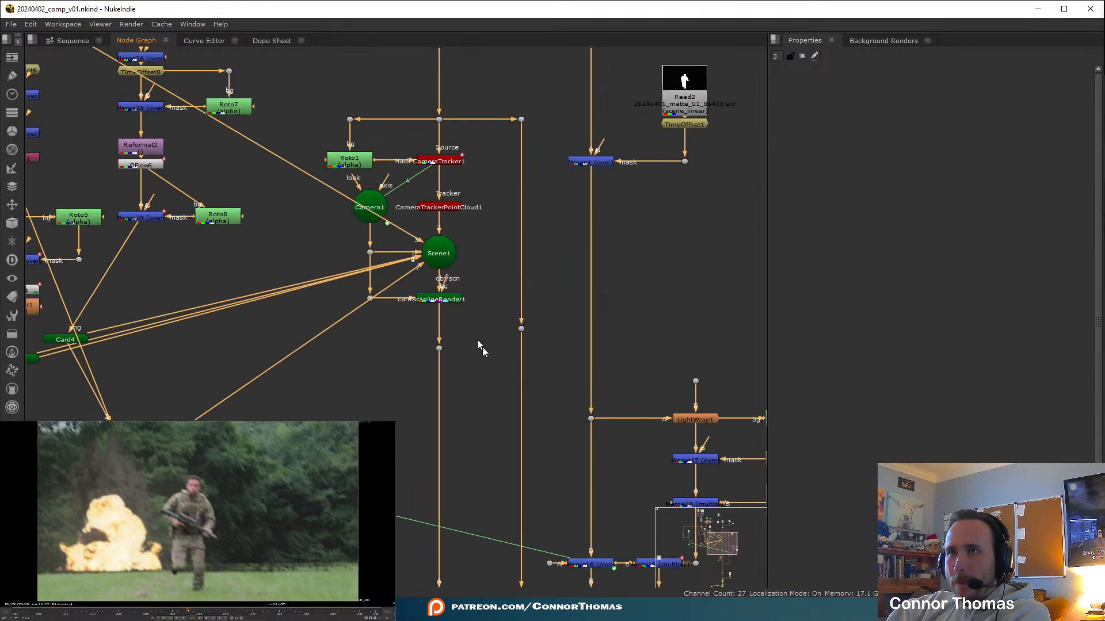
click(448, 301)
key(1)
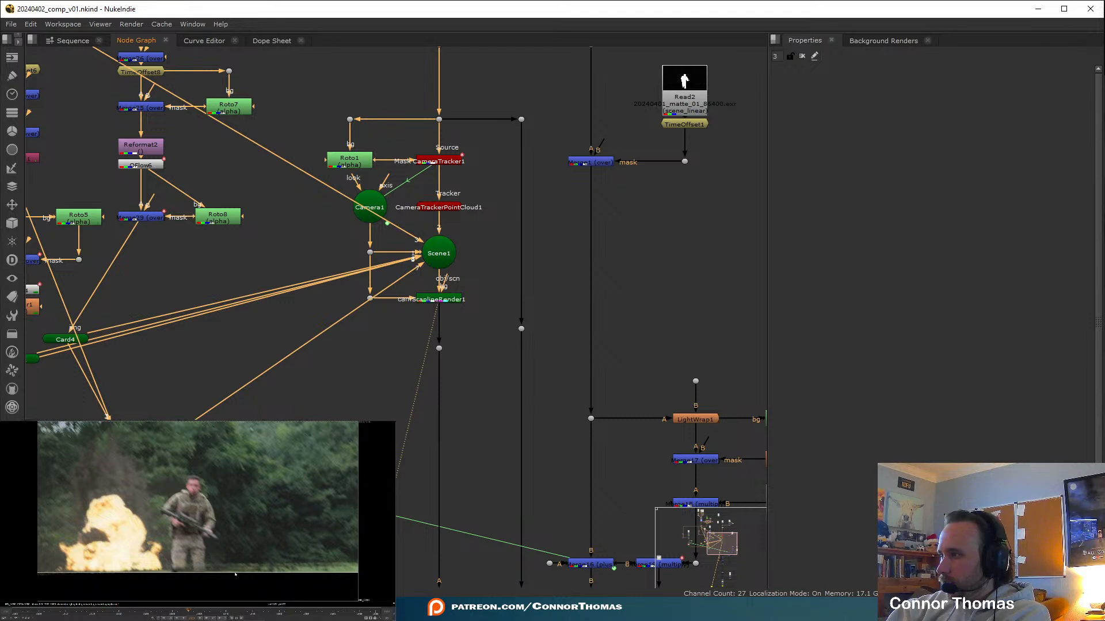
click(178, 613)
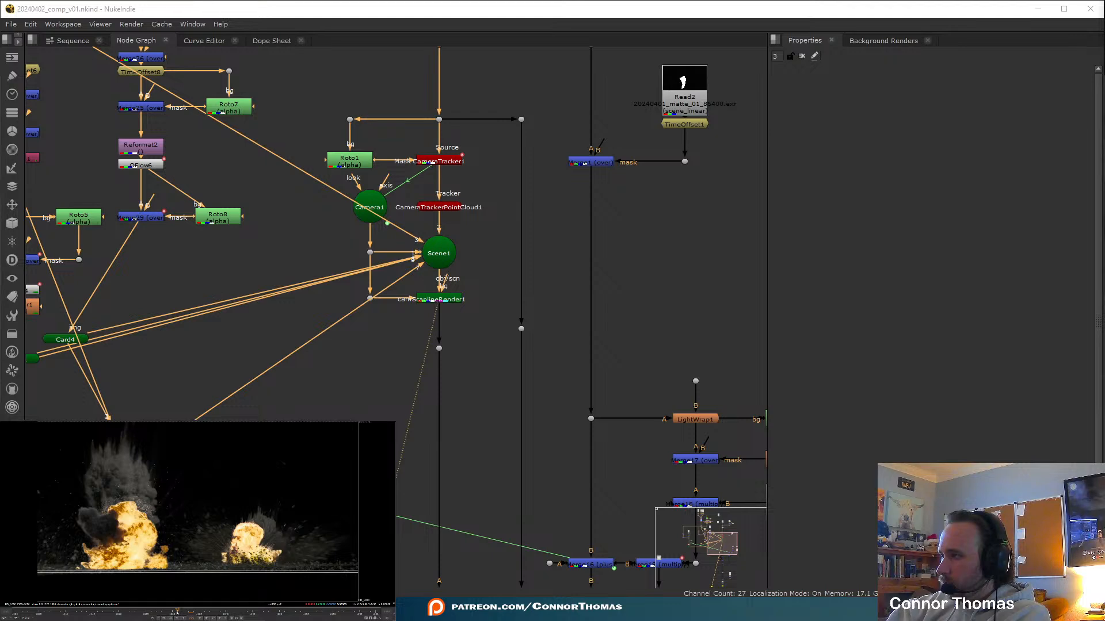
Shift Transform13's second group of translate keyframes in the Dope Sheet so the second shake starts at frame 1029
middle_drag(503, 385, 542, 122)
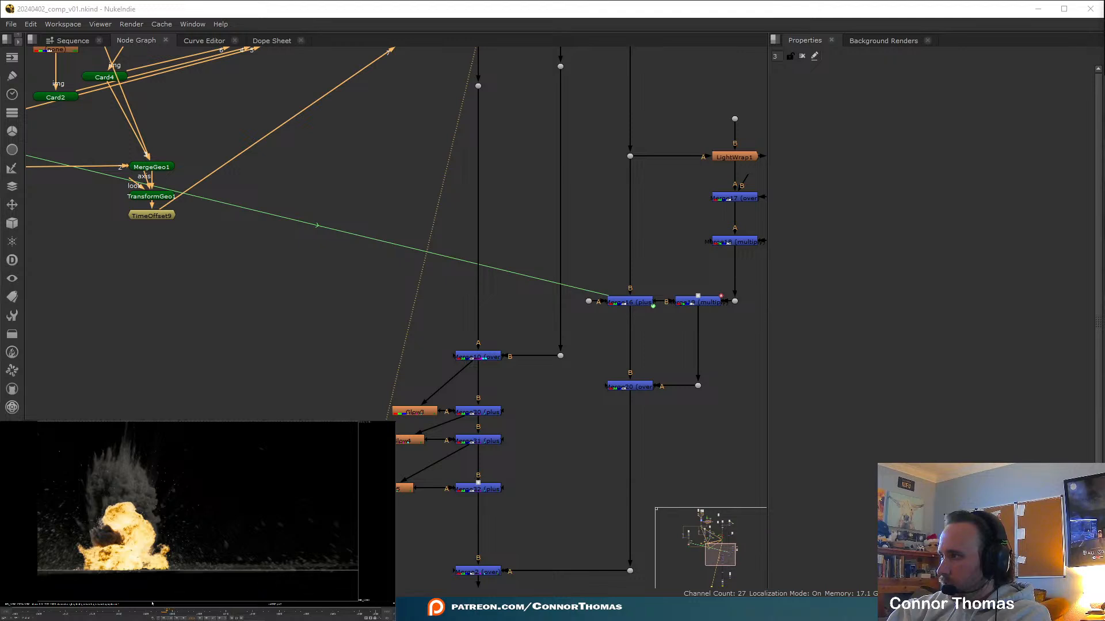
middle_drag(530, 469, 570, 300)
middle_drag(624, 434, 509, 164)
middle_drag(544, 410, 556, 261)
double_click(467, 293)
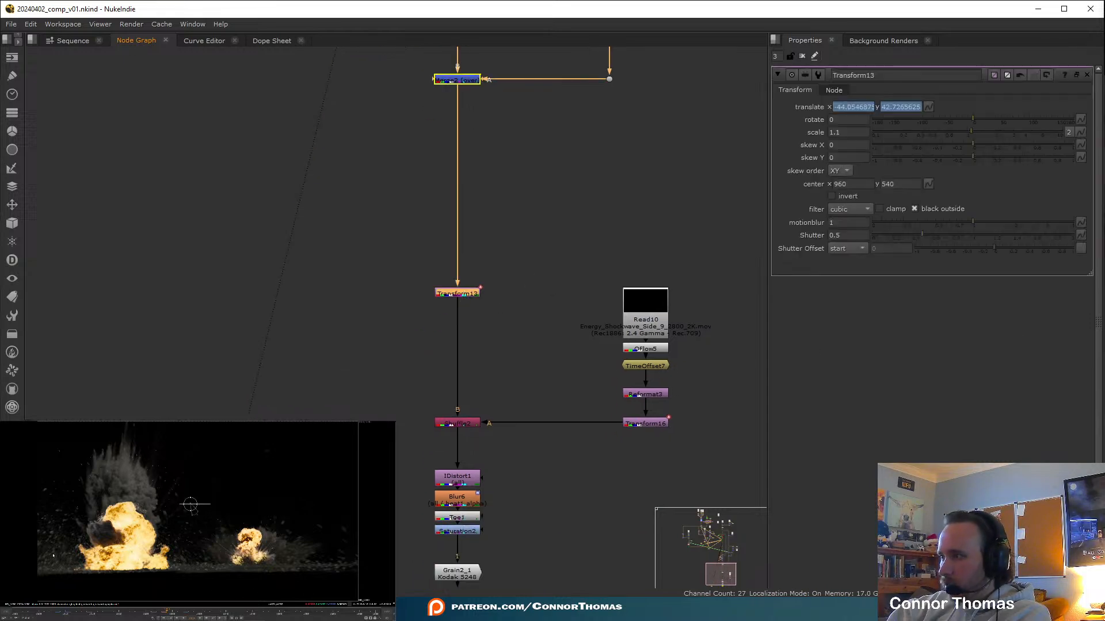
click(259, 40)
scroll(558, 108, up, 10)
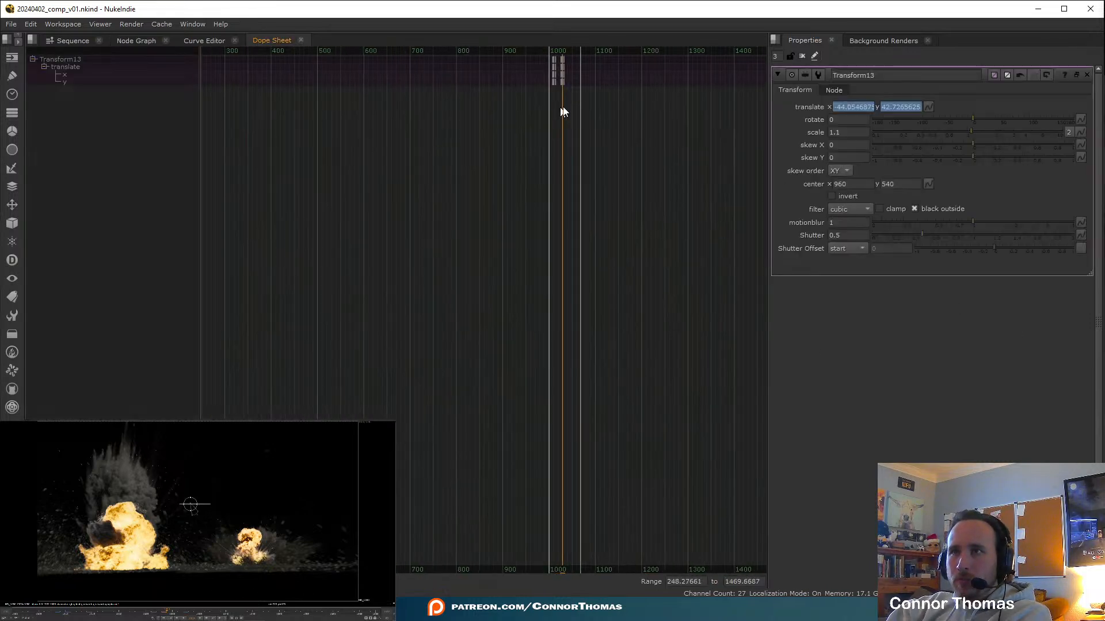
scroll(561, 102, up, 10)
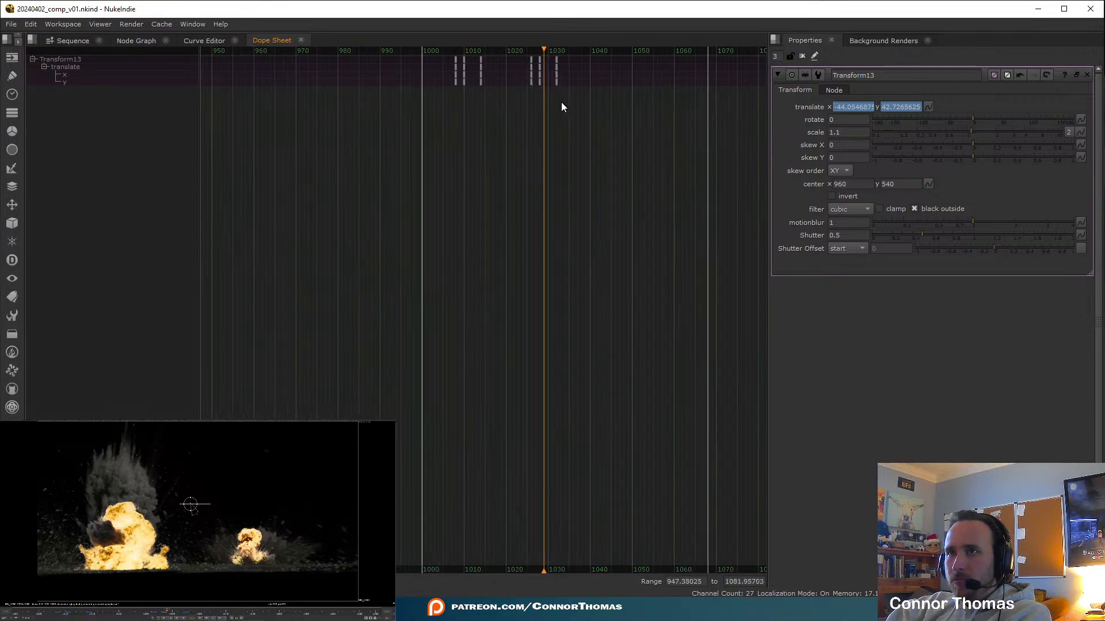
drag(464, 135, 630, 50)
drag(565, 82, 557, 84)
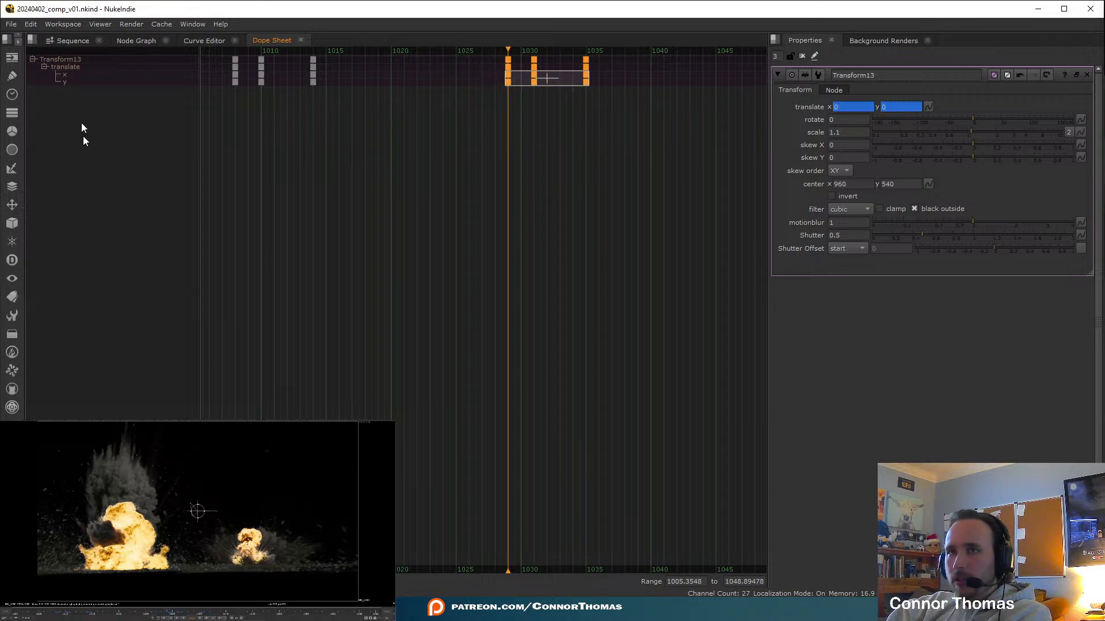
View Transform13's output in the node graph, close its properties and save the script
click(135, 40)
middle_drag(562, 486, 562, 322)
middle_drag(574, 448, 564, 344)
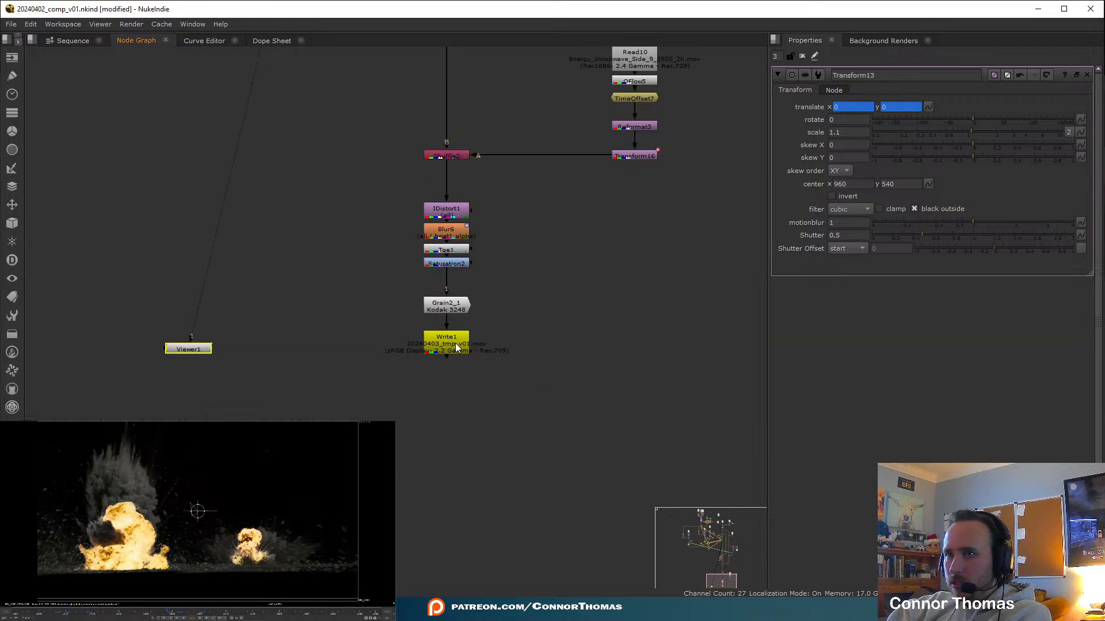
middle_drag(459, 165, 443, 329)
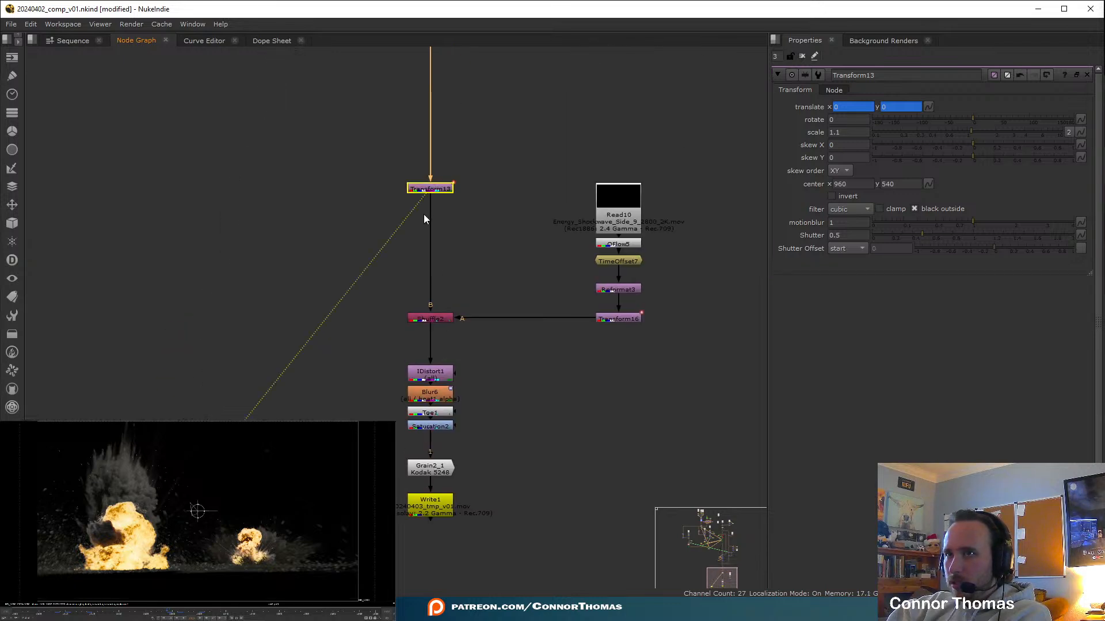
click(799, 56)
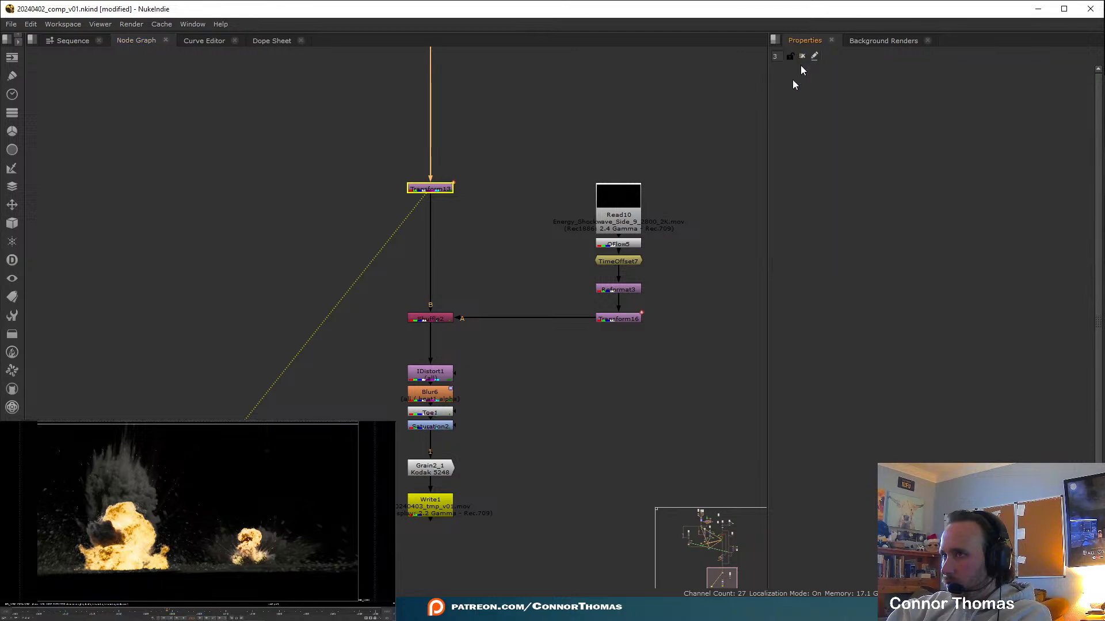
click(667, 167)
key(ctrl+s)
Open the properties of Transform15, the transform beneath the missile image's masked merge
middle_drag(545, 136, 569, 459)
scroll(569, 458, down, 3)
scroll(539, 353, down, 4)
middle_drag(538, 191, 558, 268)
scroll(559, 187, up, 1)
scroll(558, 268, up, 2)
scroll(593, 373, up, 4)
middle_drag(595, 375, 569, 242)
middle_drag(553, 160, 584, 229)
scroll(585, 229, up, 1)
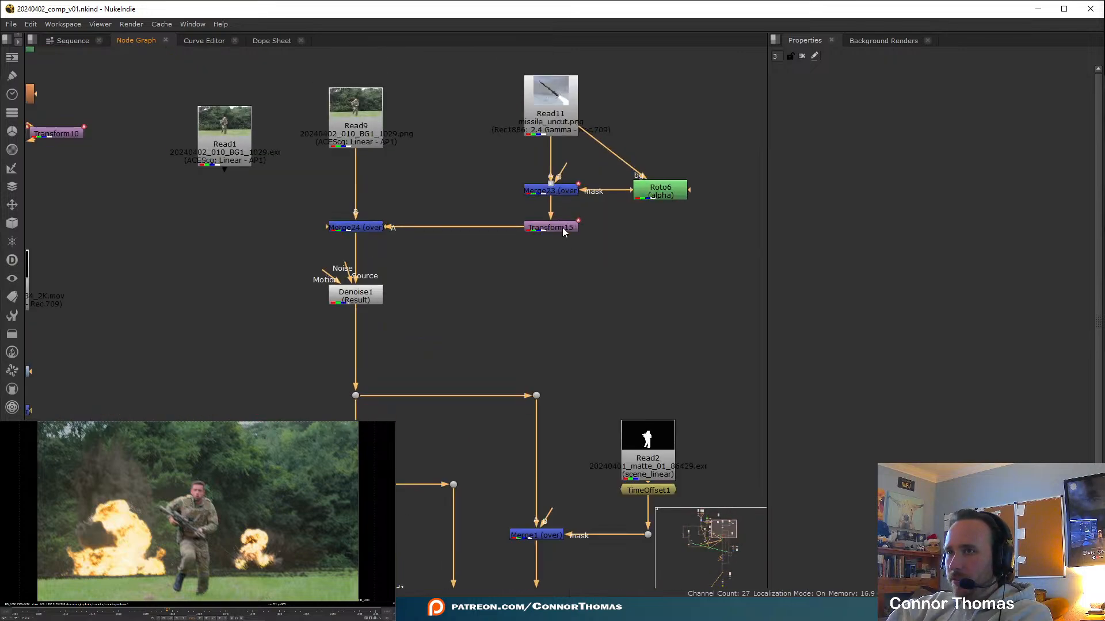
double_click(561, 227)
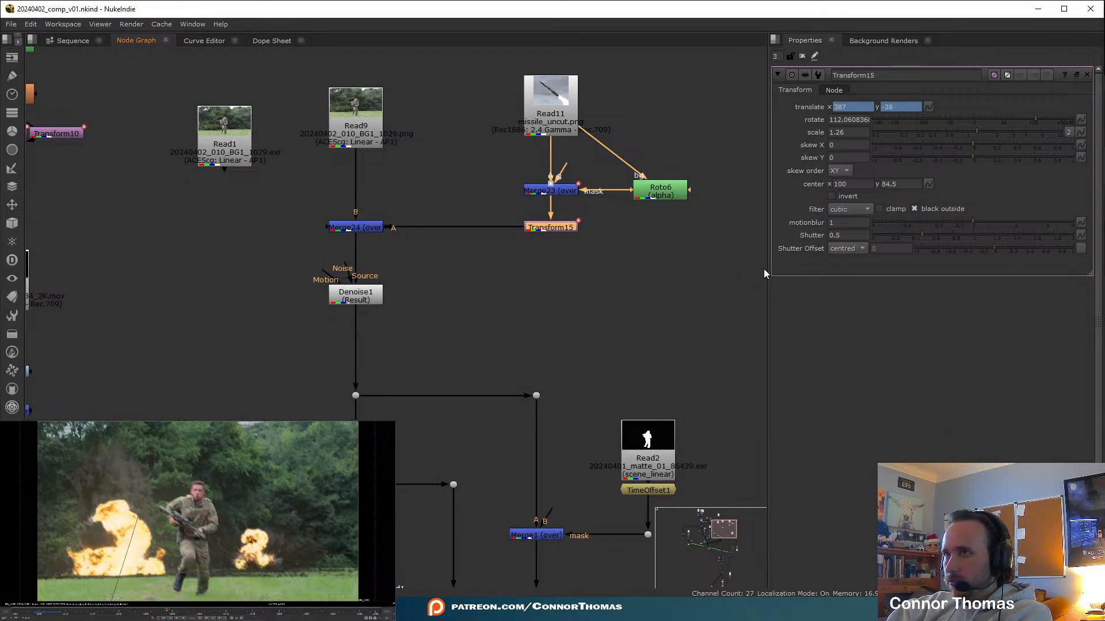
Key Transform15's translate at frame 1029 and move the missile to about x 1126, y -288
right_click(869, 106)
click(909, 110)
right_click(892, 106)
click(926, 111)
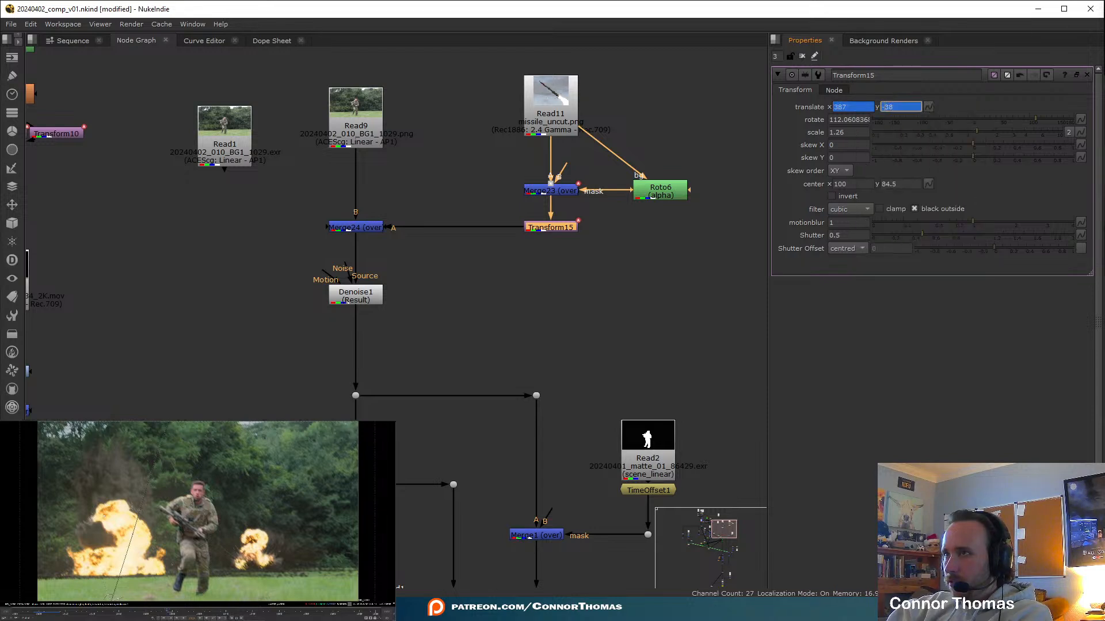
scroll(175, 588, down, 3)
drag(140, 584, 199, 604)
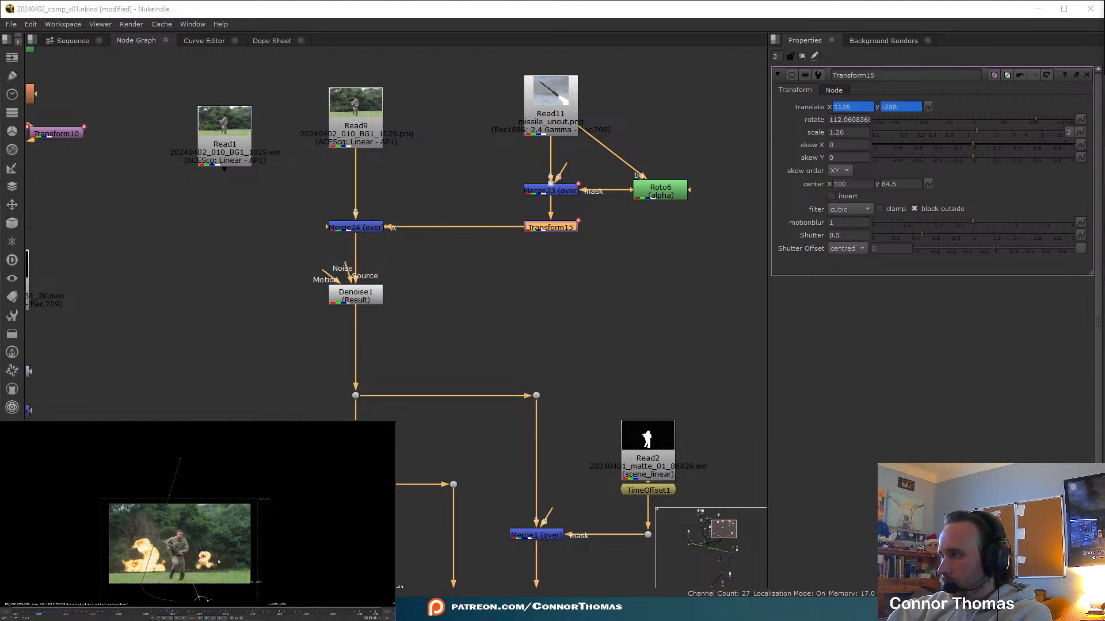
middle_drag(221, 565, 211, 518)
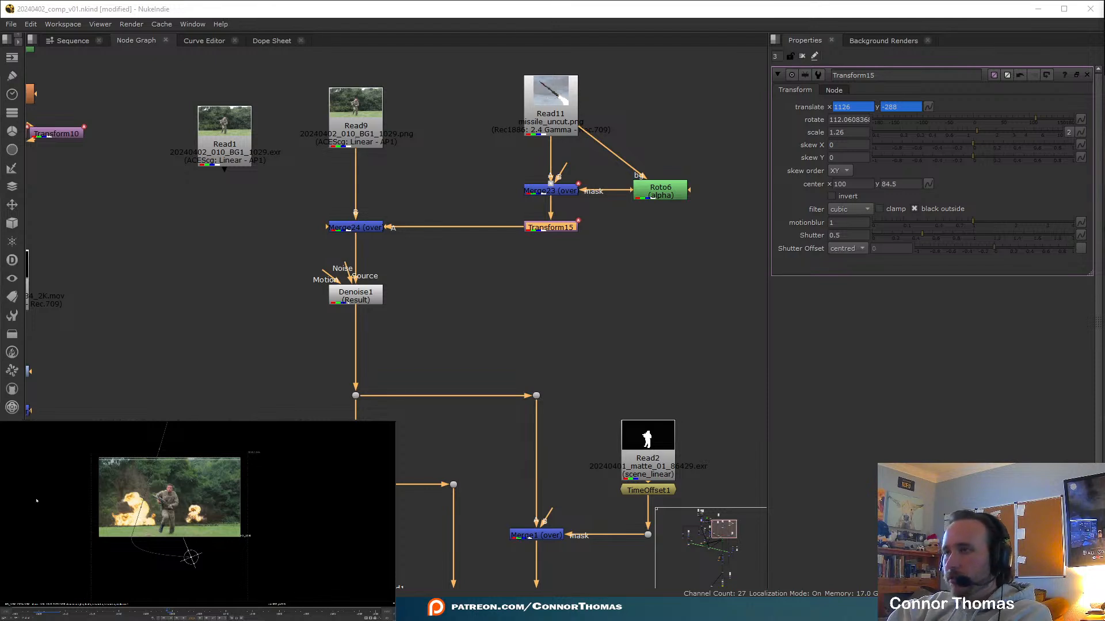
View Merge24 and, at frame 1026, move the missile above the image to about x 1750, y 1494
click(151, 611)
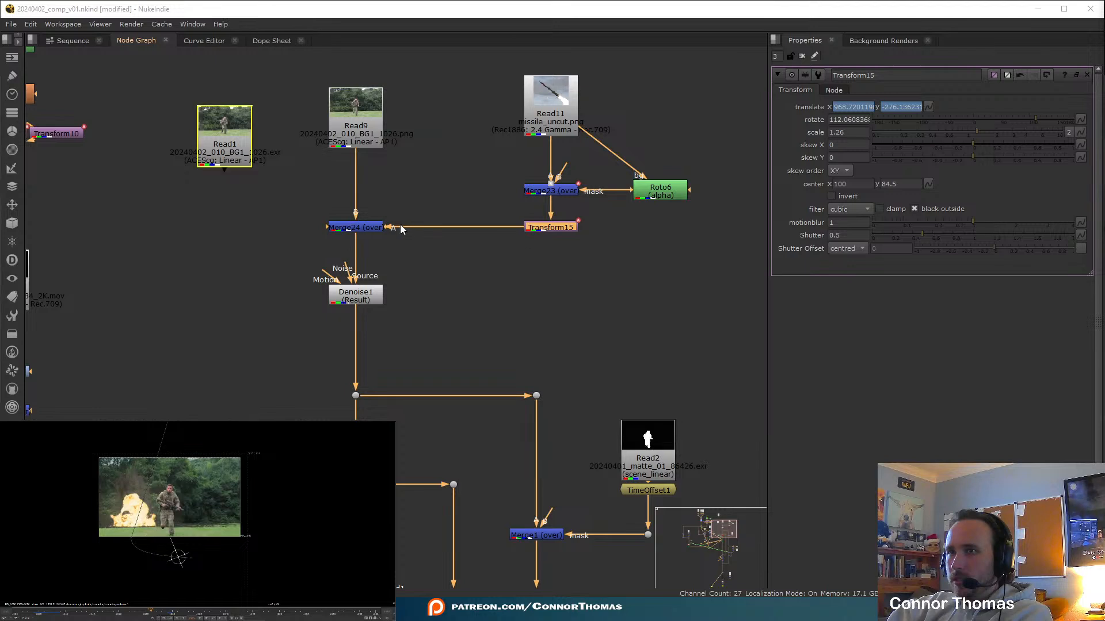
click(371, 230)
key(1)
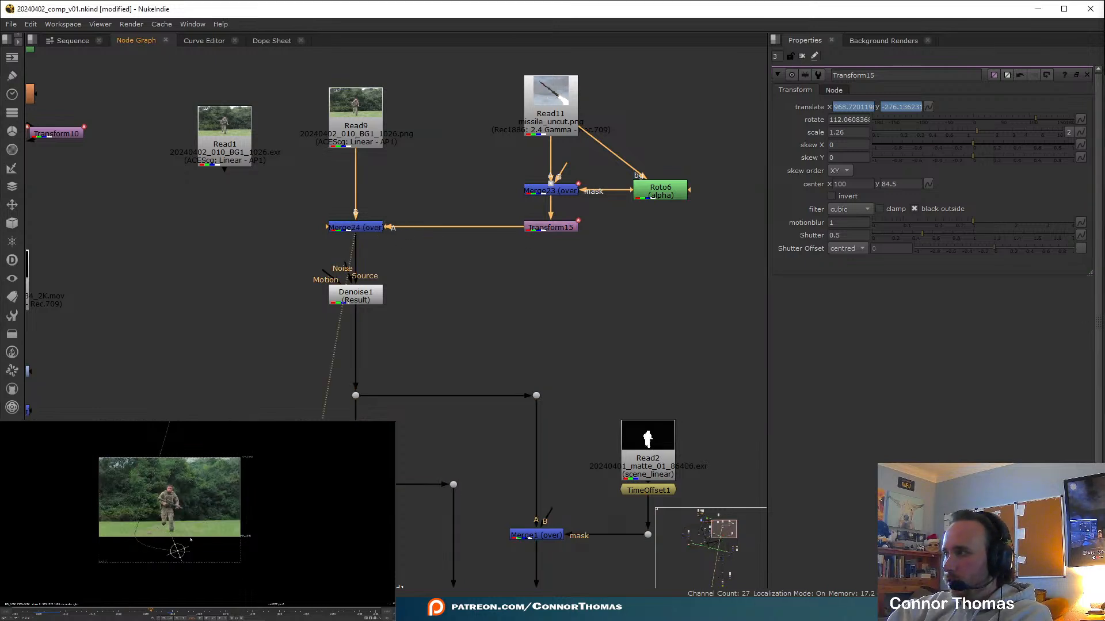
middle_drag(178, 555, 165, 574)
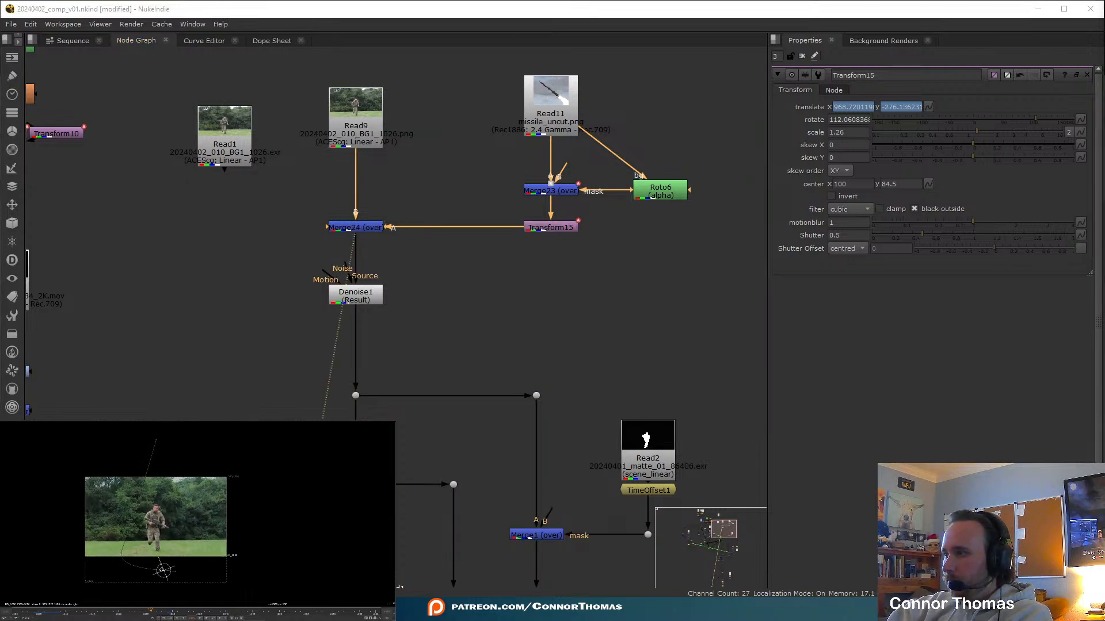
drag(163, 570, 221, 440)
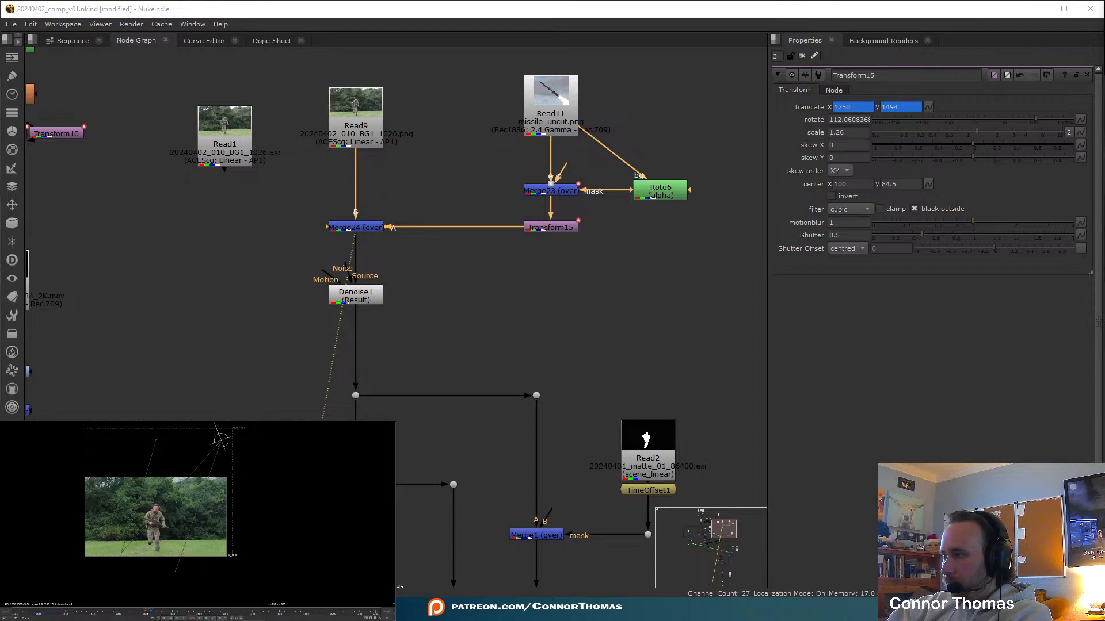
Copy Transform15's translate keyframe from frame 1008 to frame 1025 in the Dope Sheet
click(55, 614)
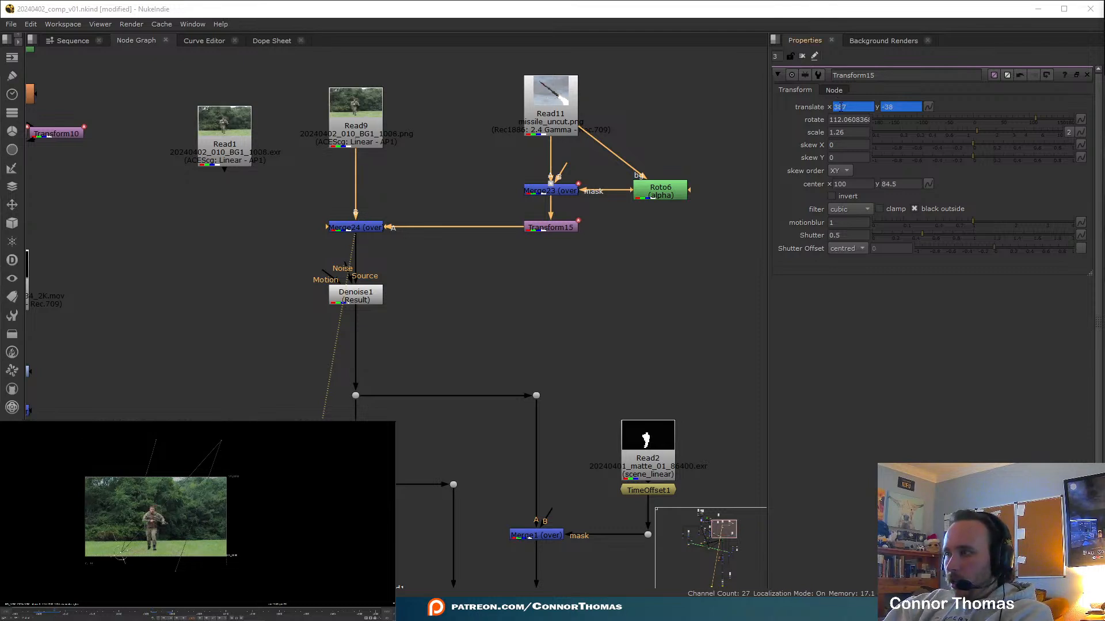
click(271, 40)
scroll(557, 81, up, 10)
scroll(555, 76, up, 2)
click(450, 58)
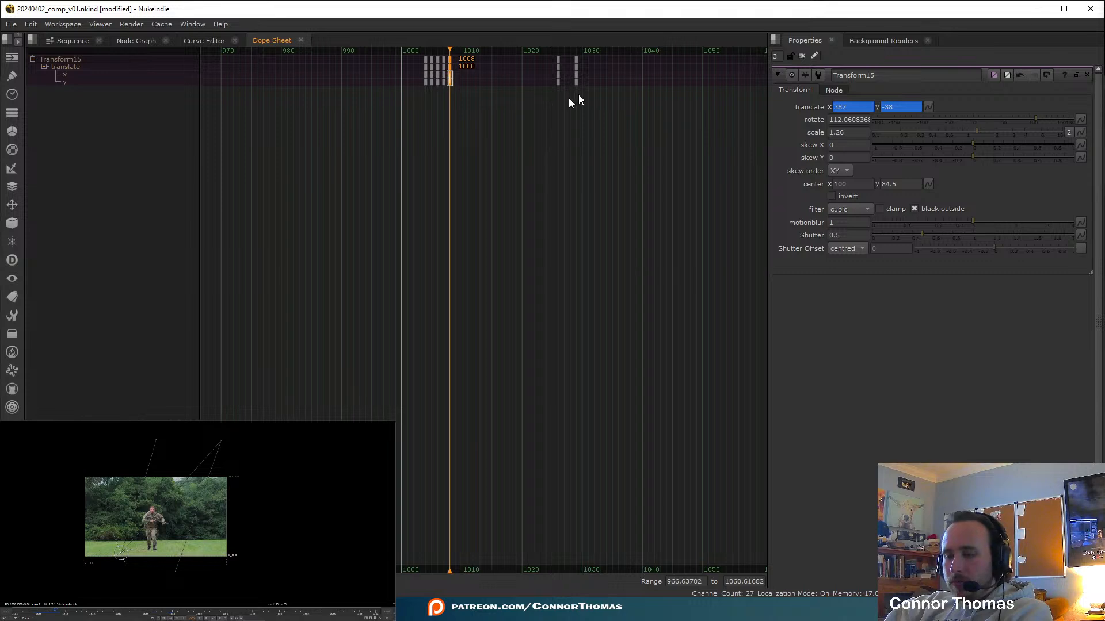
click(552, 50)
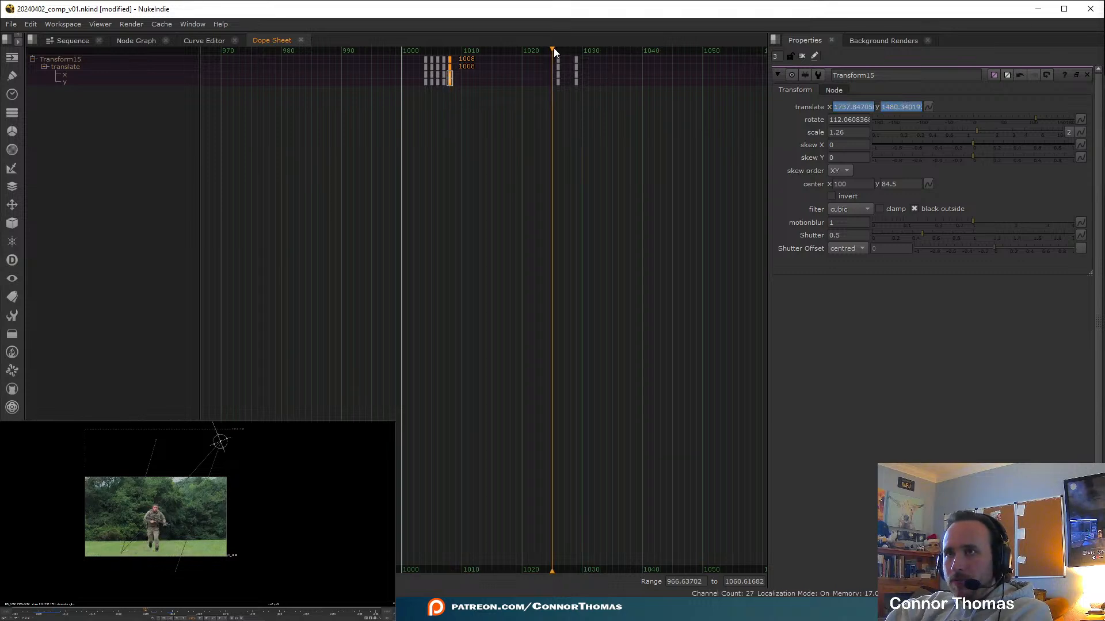
key(ctrl+v)
click(126, 43)
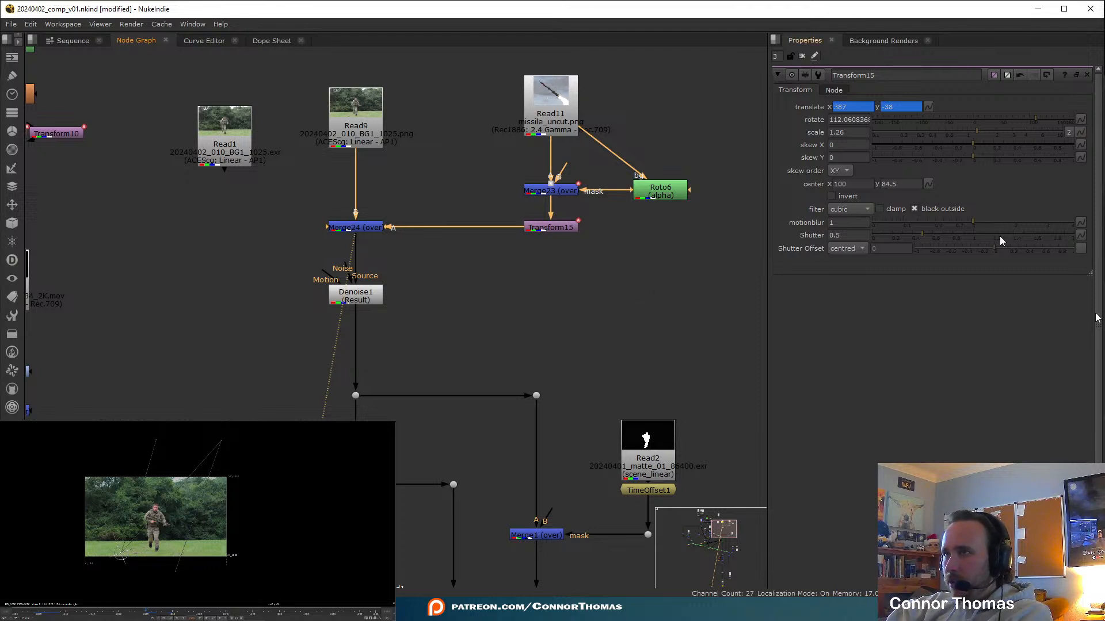
Save the script and play back the missile's second entry fitted to the viewer
key(ctrl+s)
key(f)
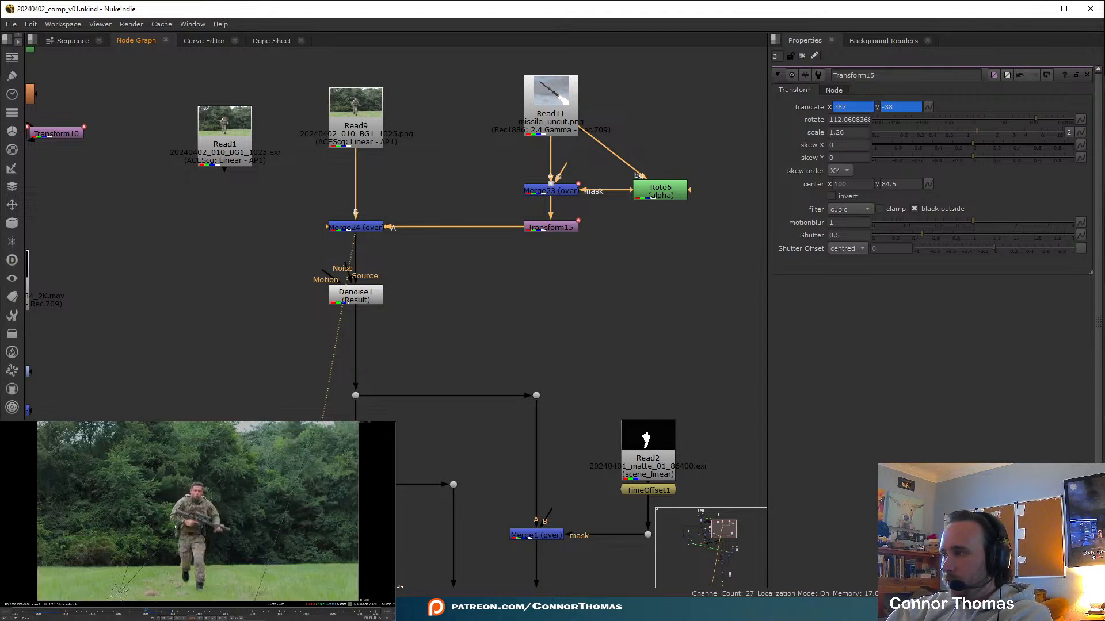
key(l)
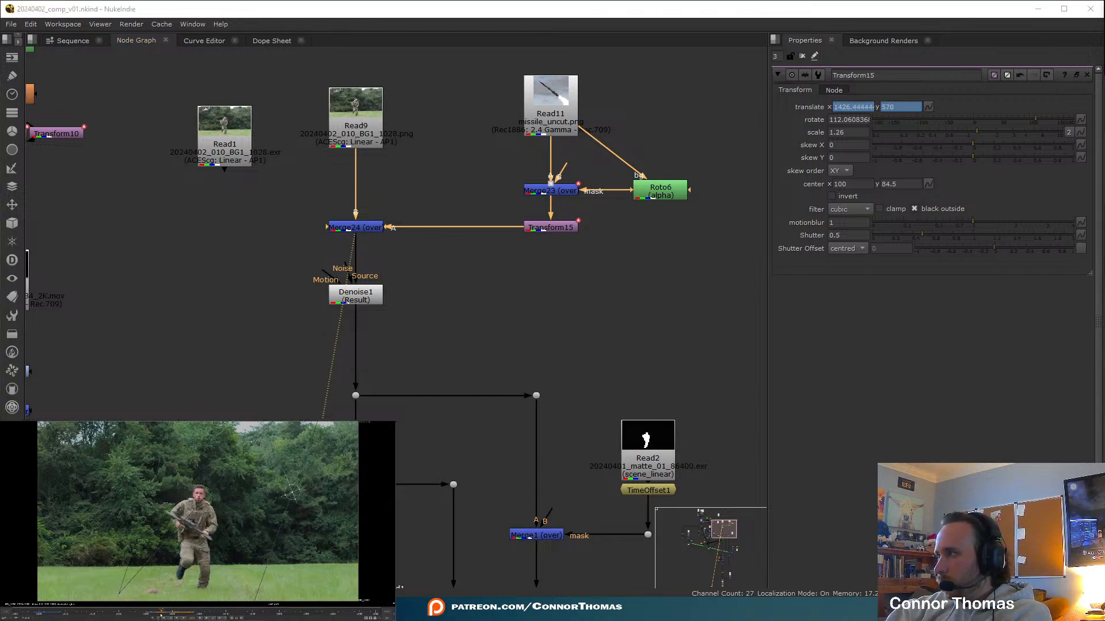
Go to frame 1026 and set the mix of Merge23, the missile's masked merge, to 1
click(356, 229)
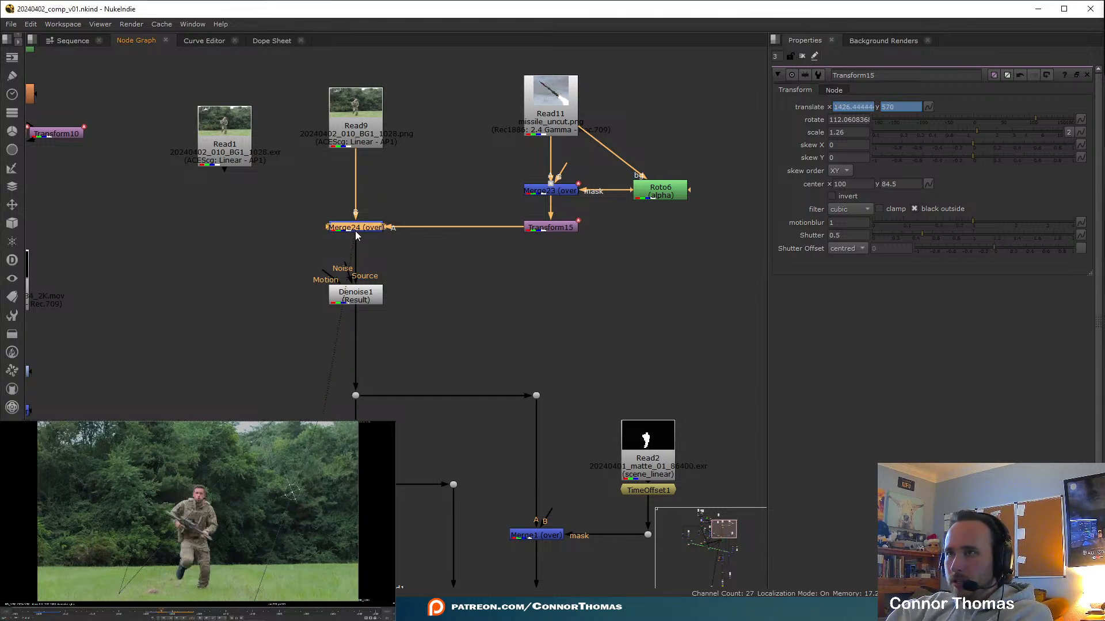
double_click(355, 229)
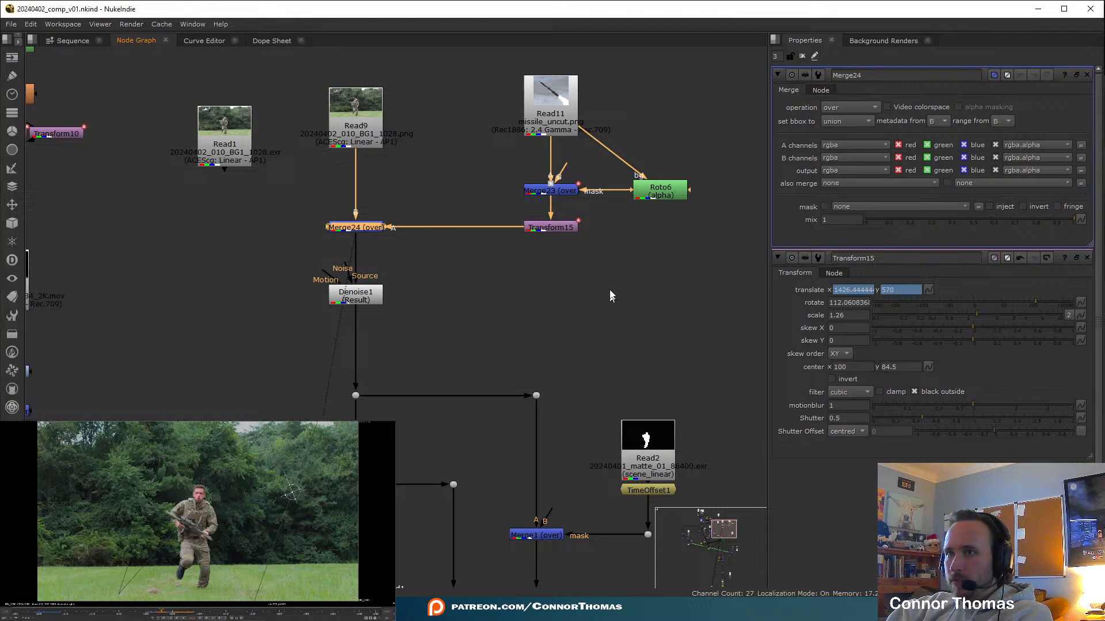
double_click(538, 196)
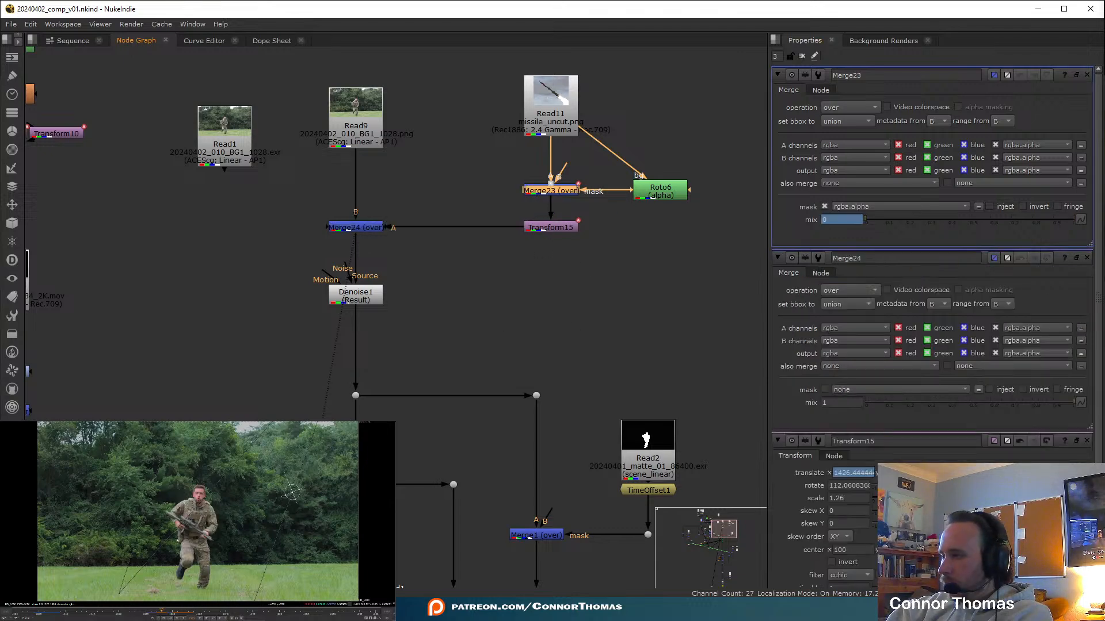
click(154, 613)
drag(154, 613, 151, 614)
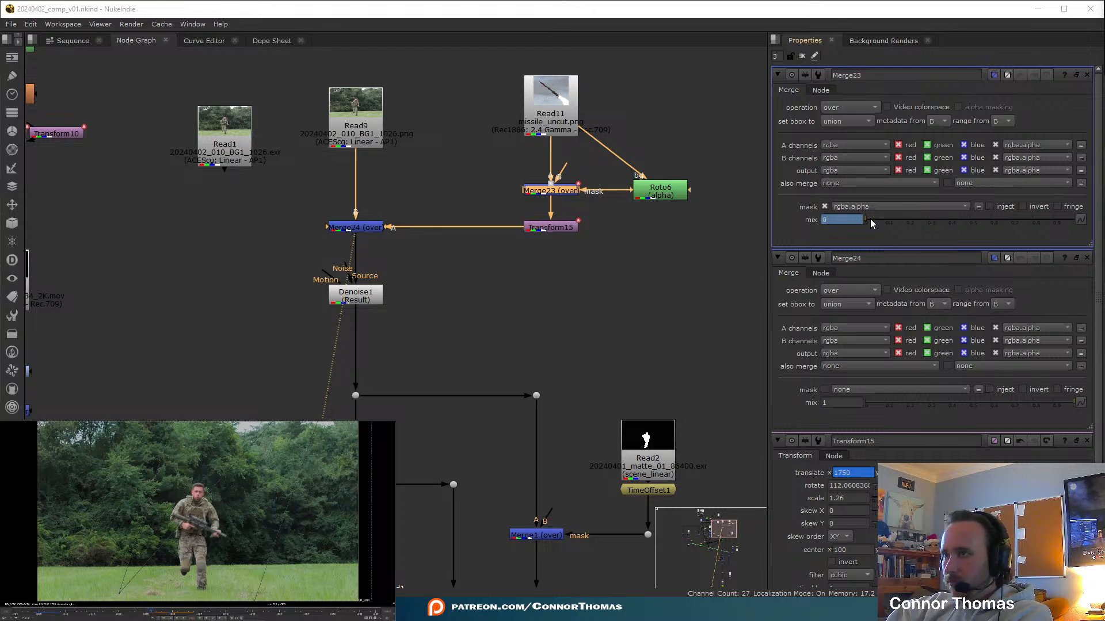
text(1)
key(Return)
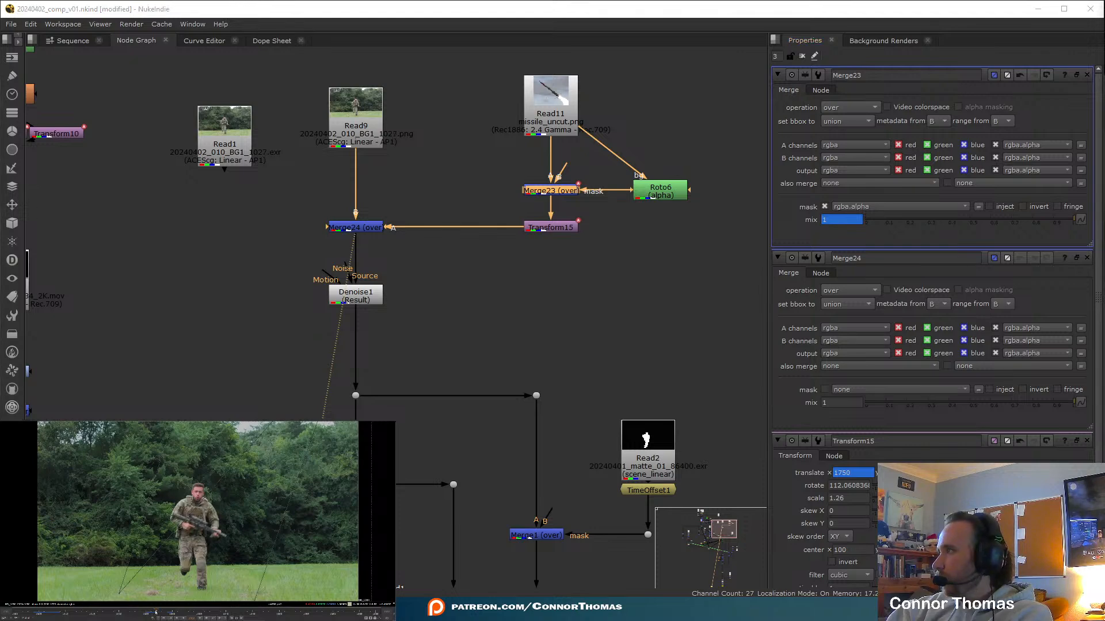
Move the missile to about x 1431 at frame 1027 and to about x 1532 at frame 1026
key(Right)
scroll(269, 571, down, 2)
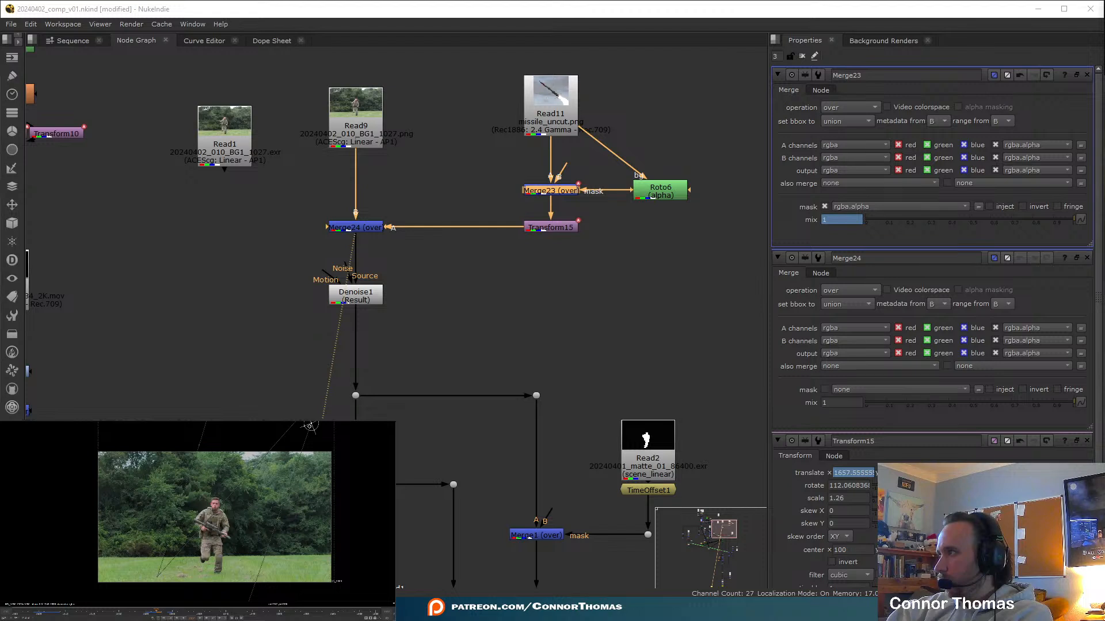
drag(310, 426, 283, 493)
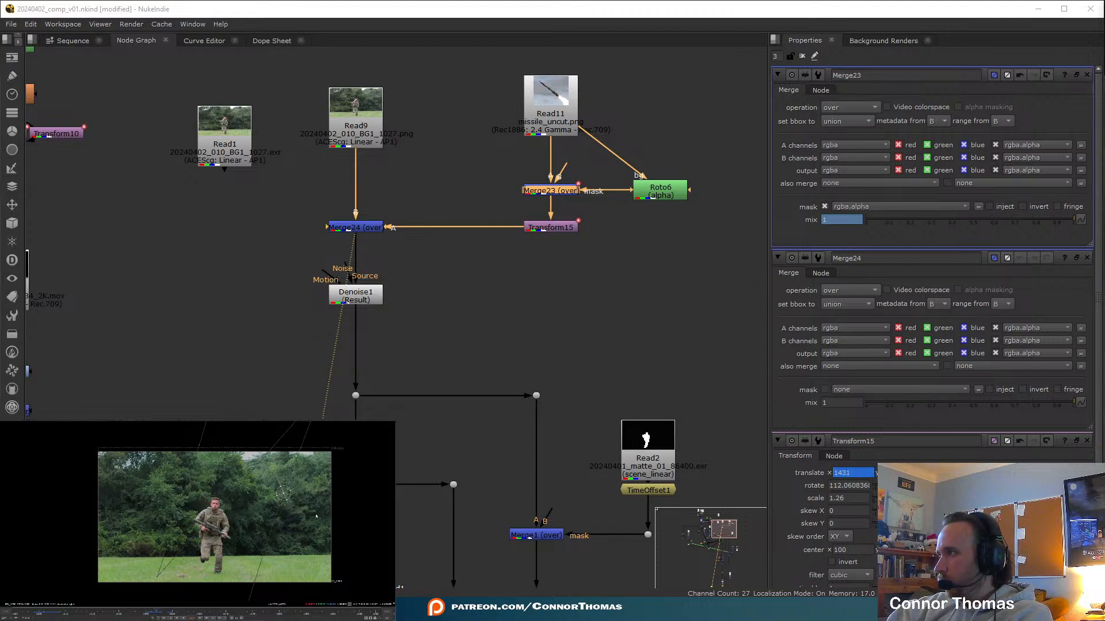
click(152, 613)
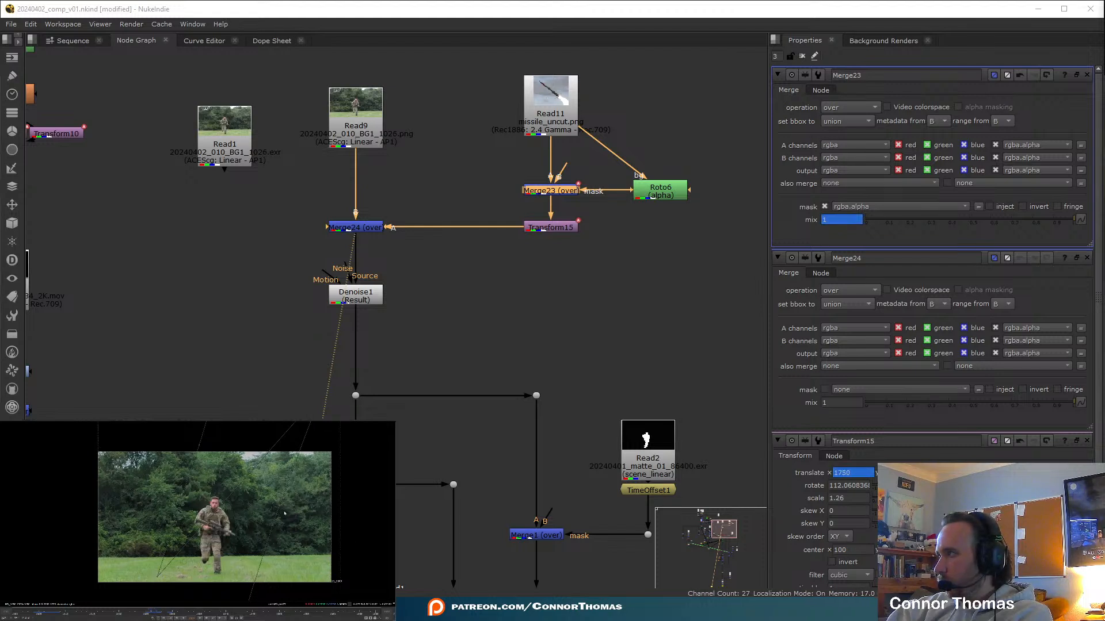
middle_drag(305, 424, 284, 459)
drag(298, 436, 274, 491)
middle_drag(221, 600, 254, 521)
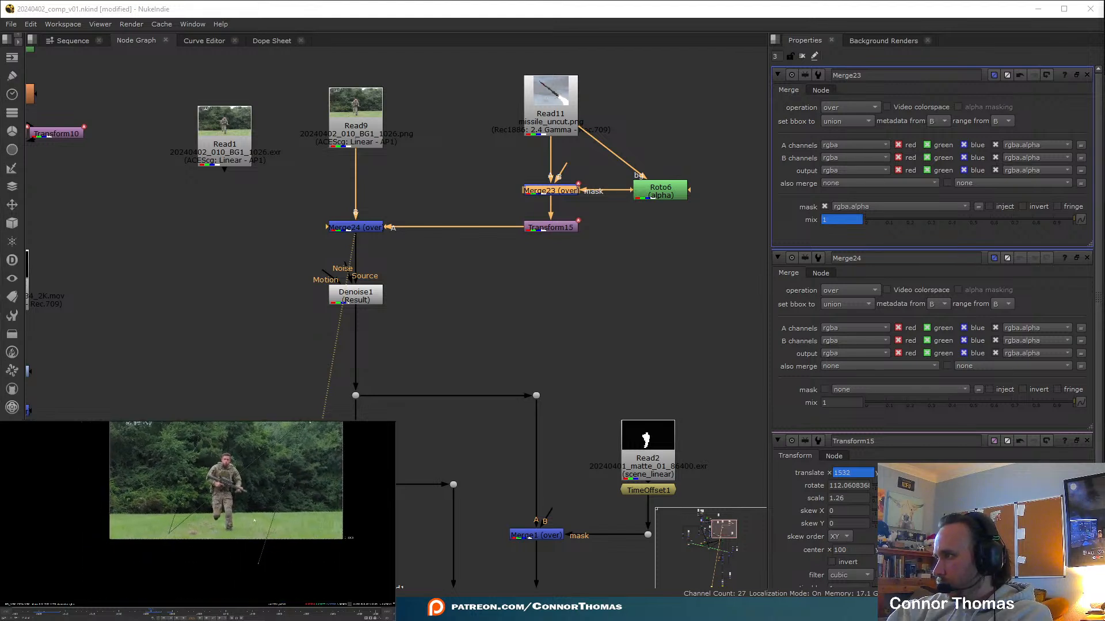
Nudge the missile slightly downward at frame 1027 and move it to about x 1295 at frame 1028
click(157, 613)
drag(295, 451, 290, 467)
key(Right)
drag(273, 515, 278, 501)
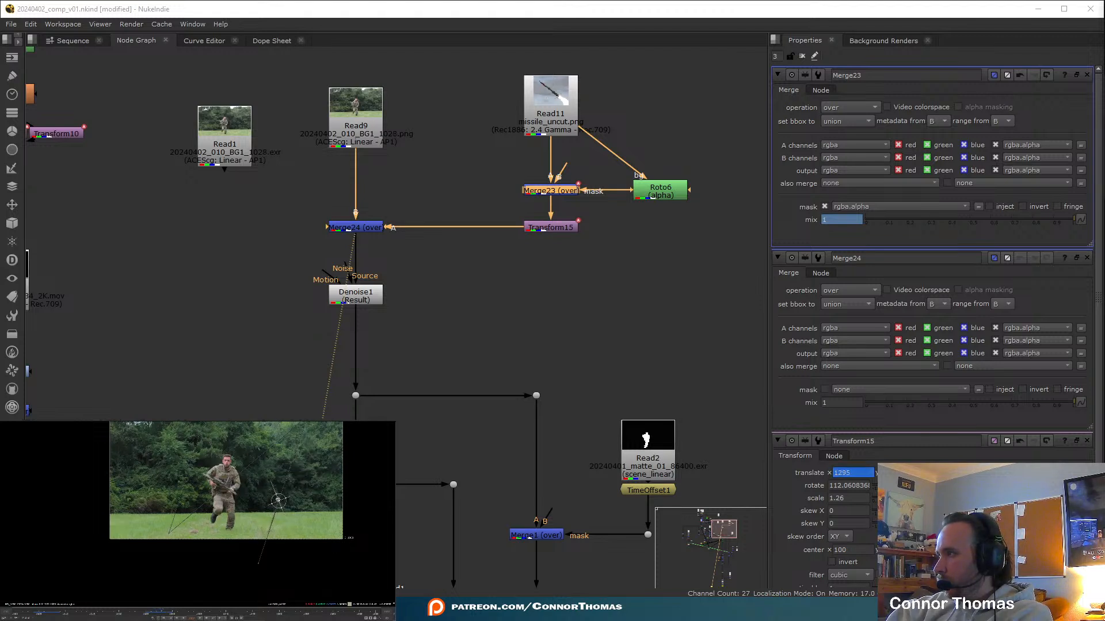
key(Right)
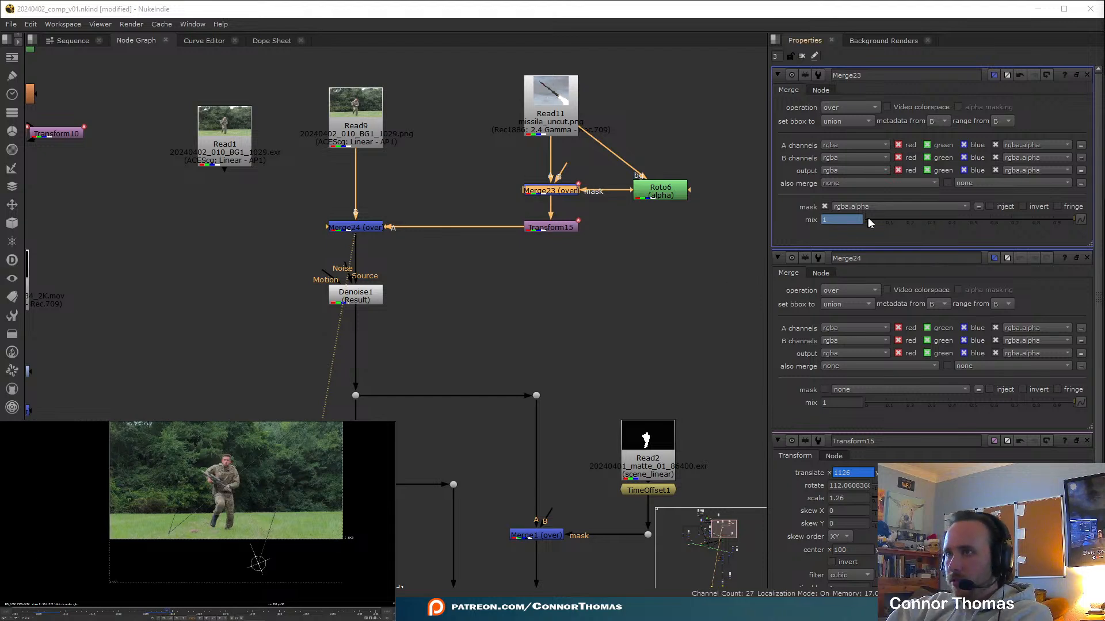
Key Merge23's mix at 1 on frame 1028, then clear the open node properties and play the shot fitted to the viewer
drag(870, 218, 967, 221)
key(Left)
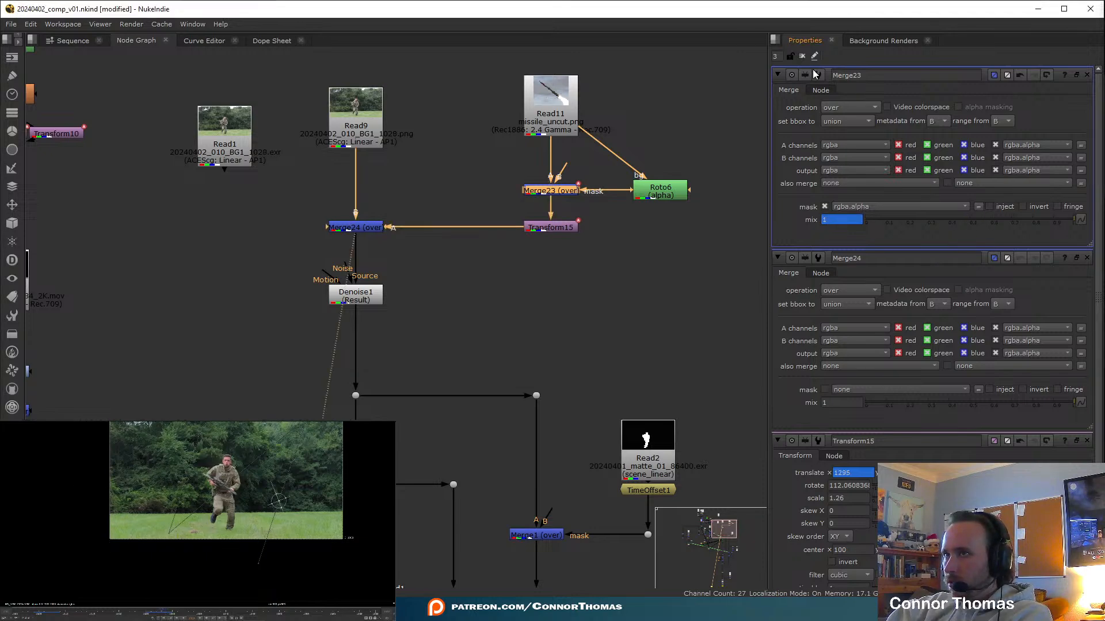
click(802, 56)
key(f)
key(l)
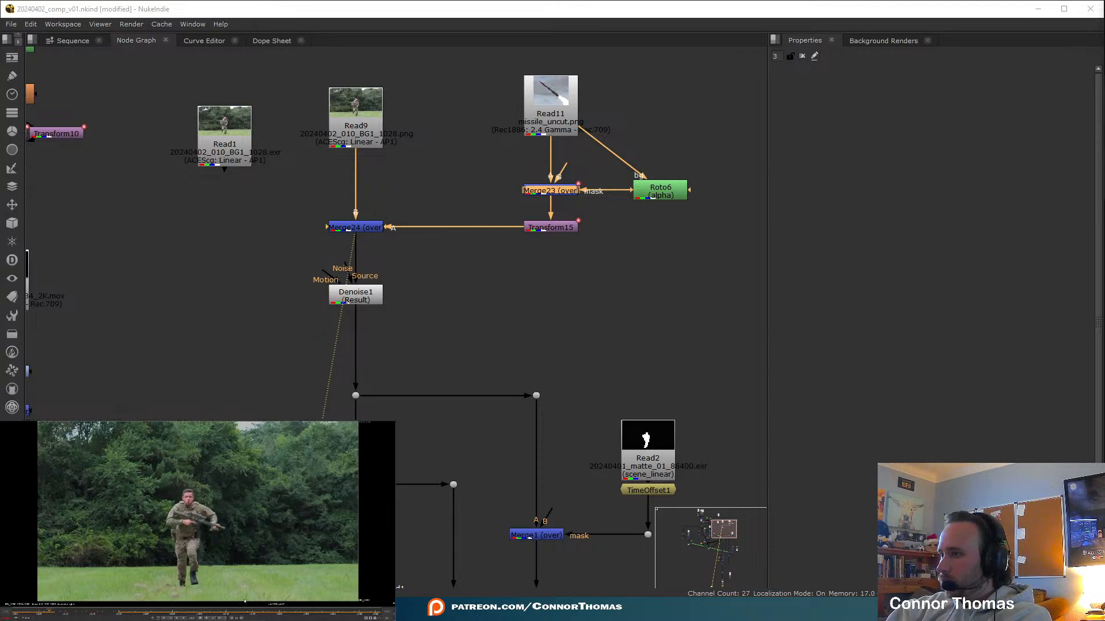
View the final comp through the Grain2_1 node above Write1 and save the script
middle_drag(609, 392, 702, 83)
mouse_move(668, 379)
middle_down()
mouse_move(754, 174)
mouse_move(765, 104)
middle_up()
middle_drag(648, 380, 660, 104)
middle_drag(646, 457, 640, 60)
middle_drag(552, 584, 531, 260)
click(542, 377)
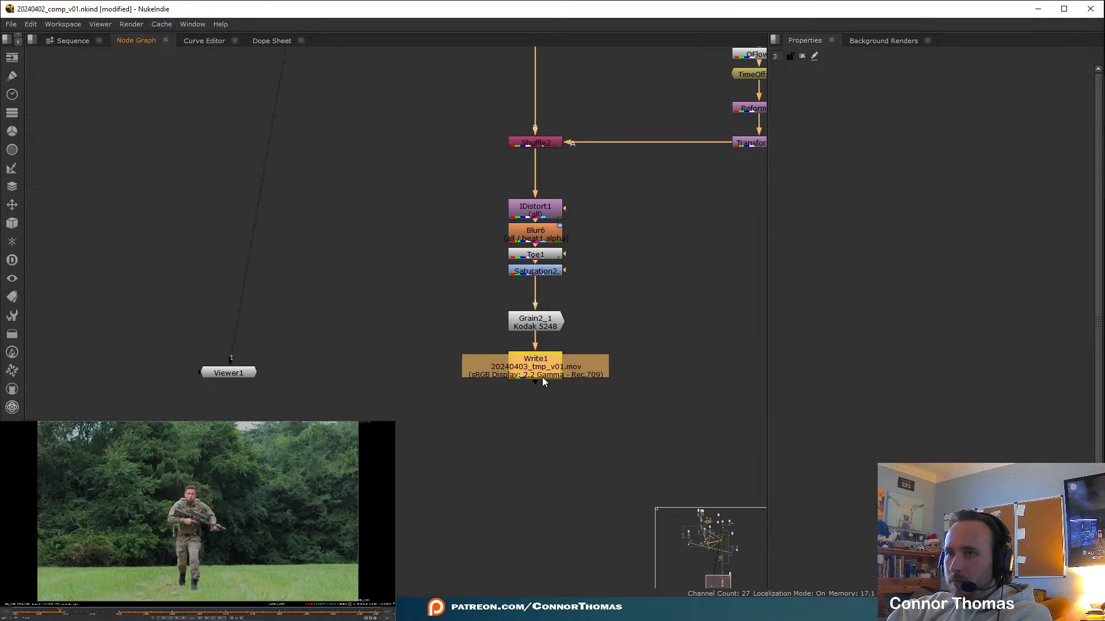
key(1)
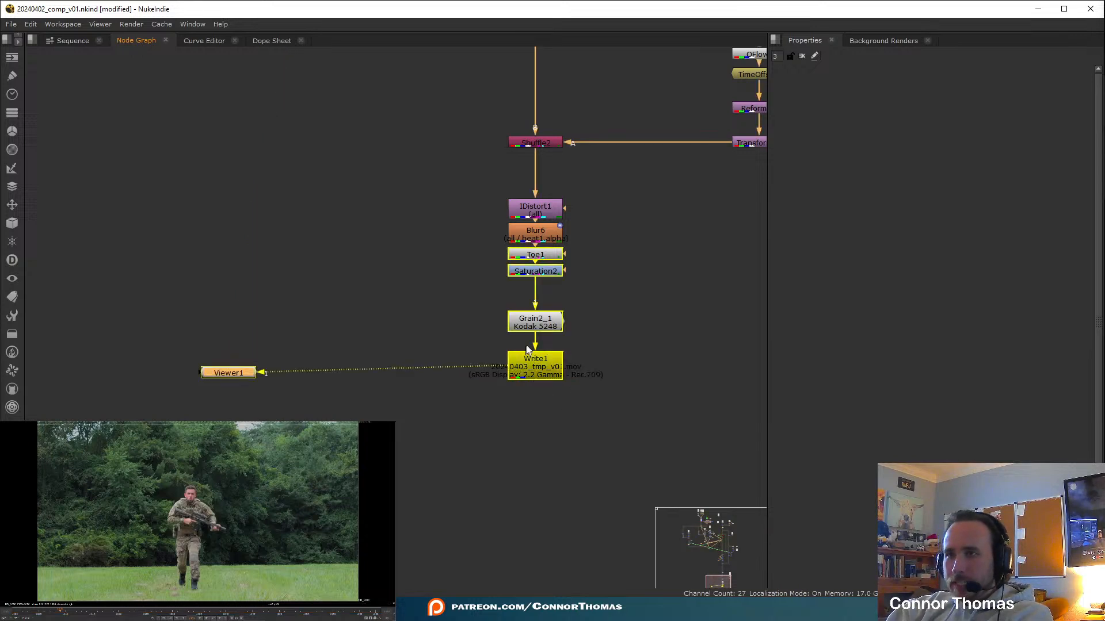
click(520, 329)
key(1)
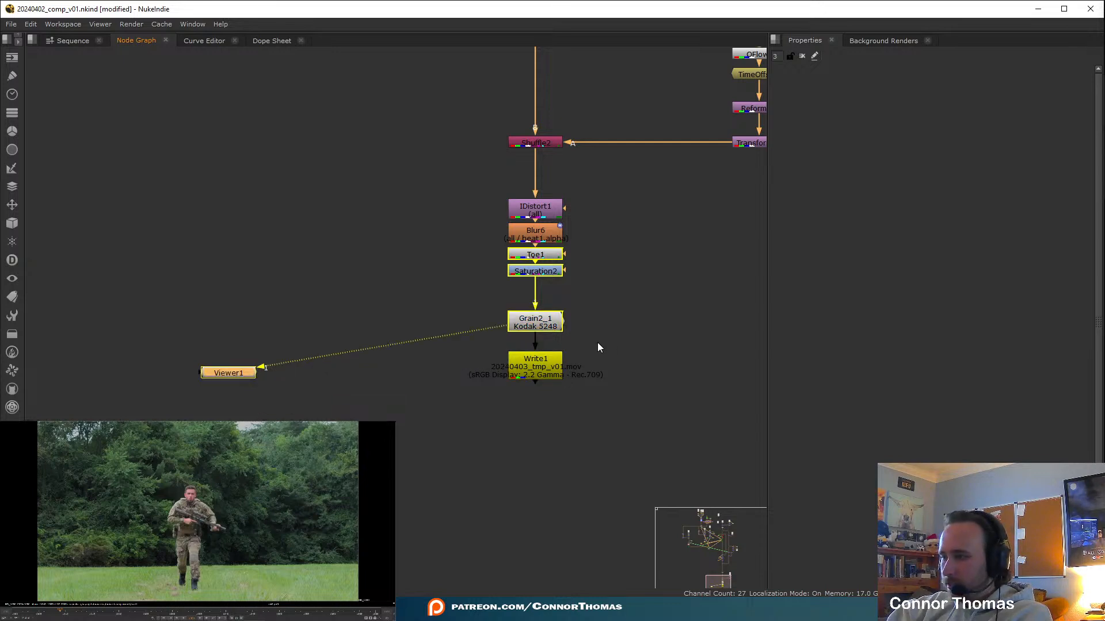
key(ctrl+s)
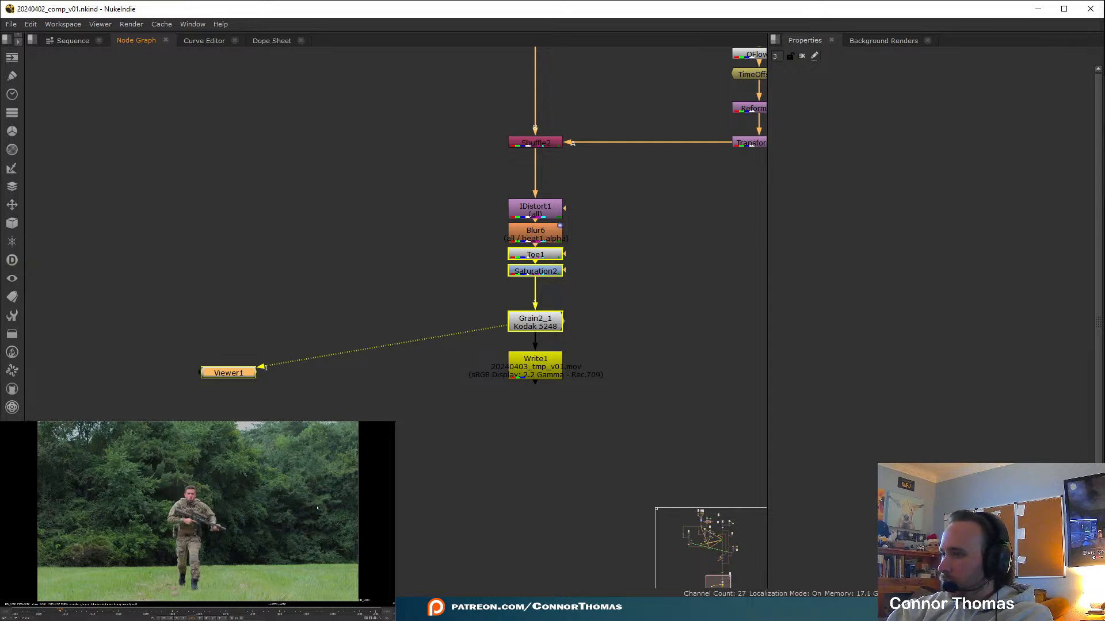
Look over the whole node graph, from the plate, missile and explosion elements down to Write1
scroll(574, 414, down, 10)
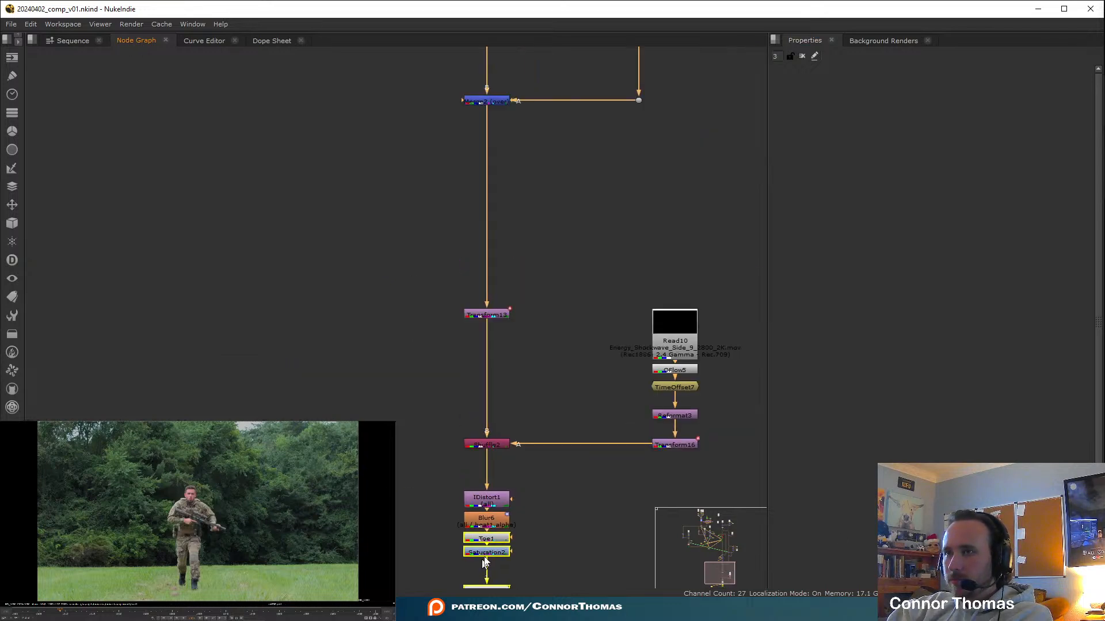
scroll(498, 439, up, 6)
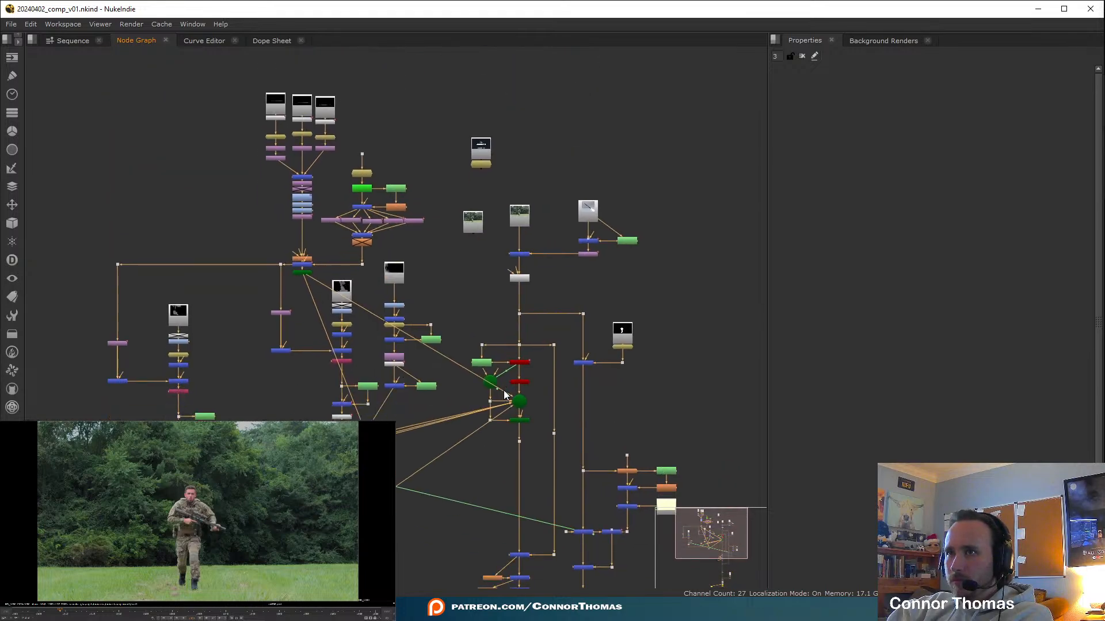
drag(426, 206, 492, 109)
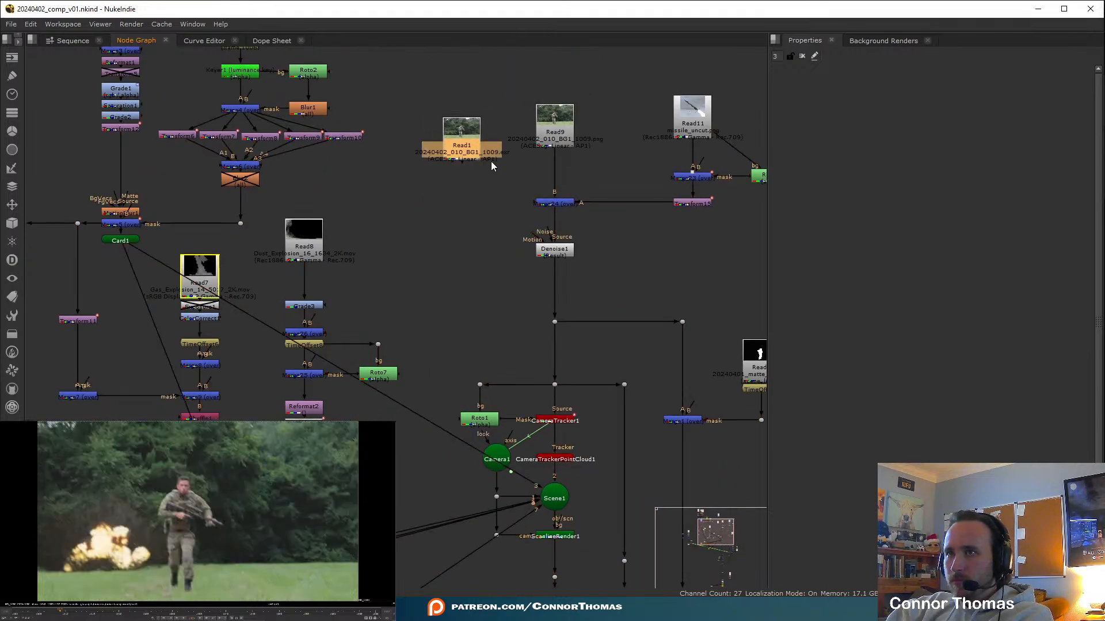
scroll(491, 159, up, 5)
scroll(493, 298, down, 5)
middle_drag(522, 247, 524, 300)
middle_drag(479, 267, 485, 155)
middle_drag(498, 404, 505, 98)
middle_drag(535, 510, 505, 185)
middle_drag(486, 457, 437, 347)
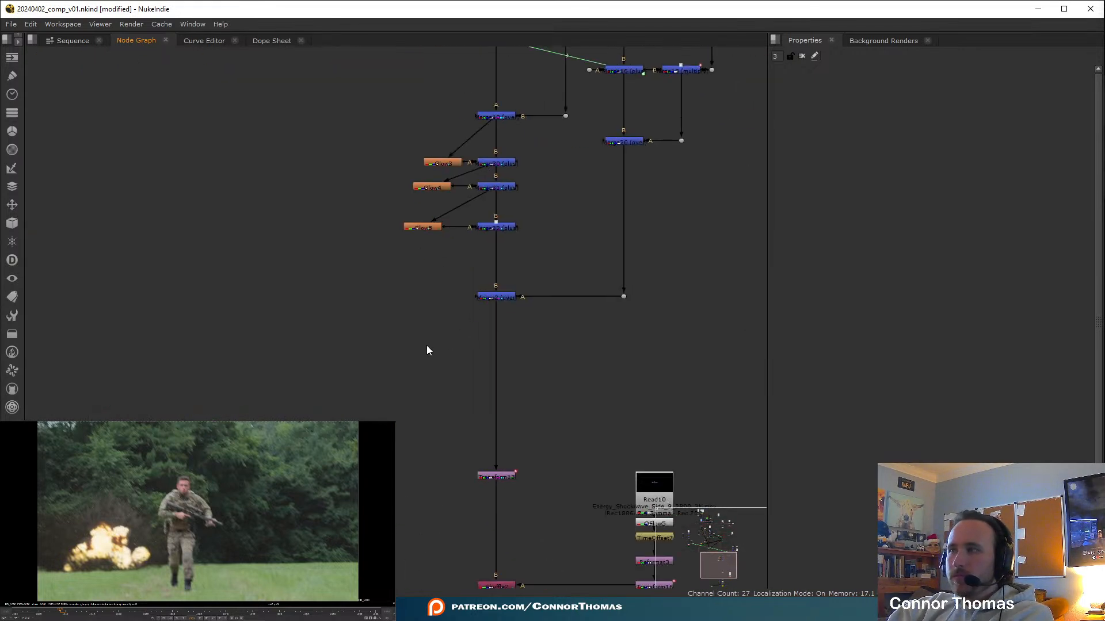
middle_drag(554, 461, 543, 374)
mouse_move(589, 527)
middle_down()
mouse_move(577, 432)
mouse_move(593, 271)
middle_up()
scroll(513, 264, up, 3)
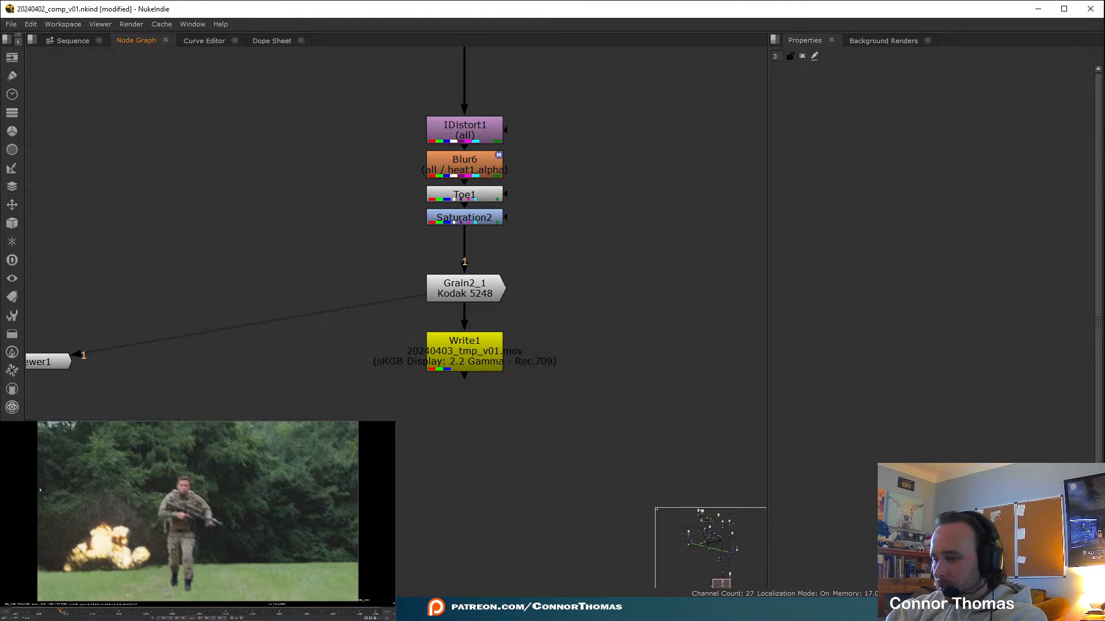
Change Write1's output file to 20240403_tmp_v02.mov and render frames 1000-1068
click(62, 612)
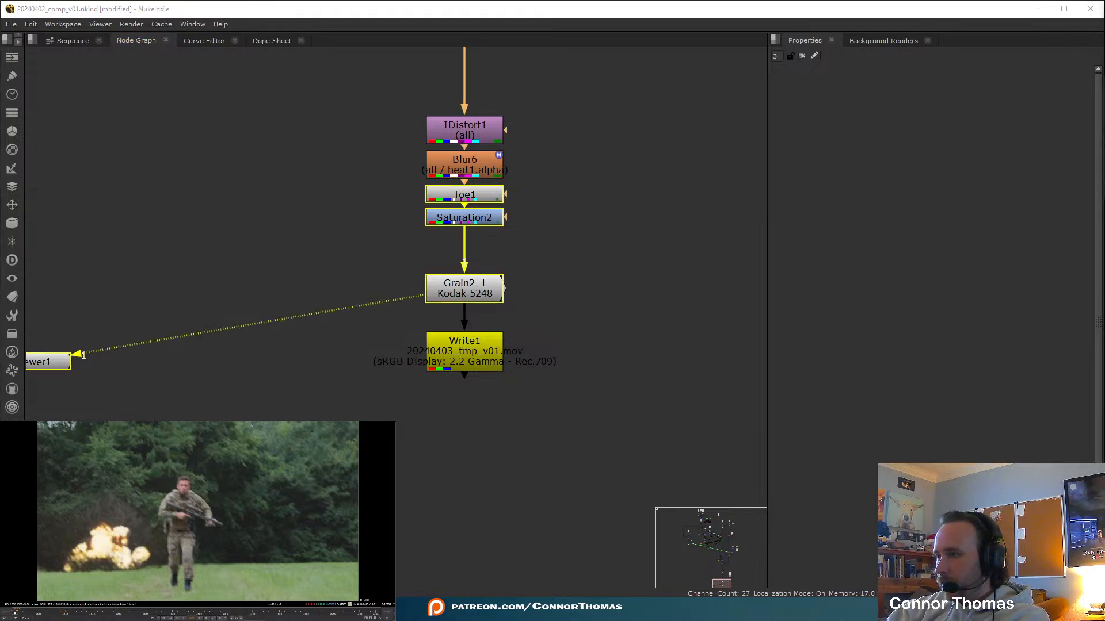
click(454, 365)
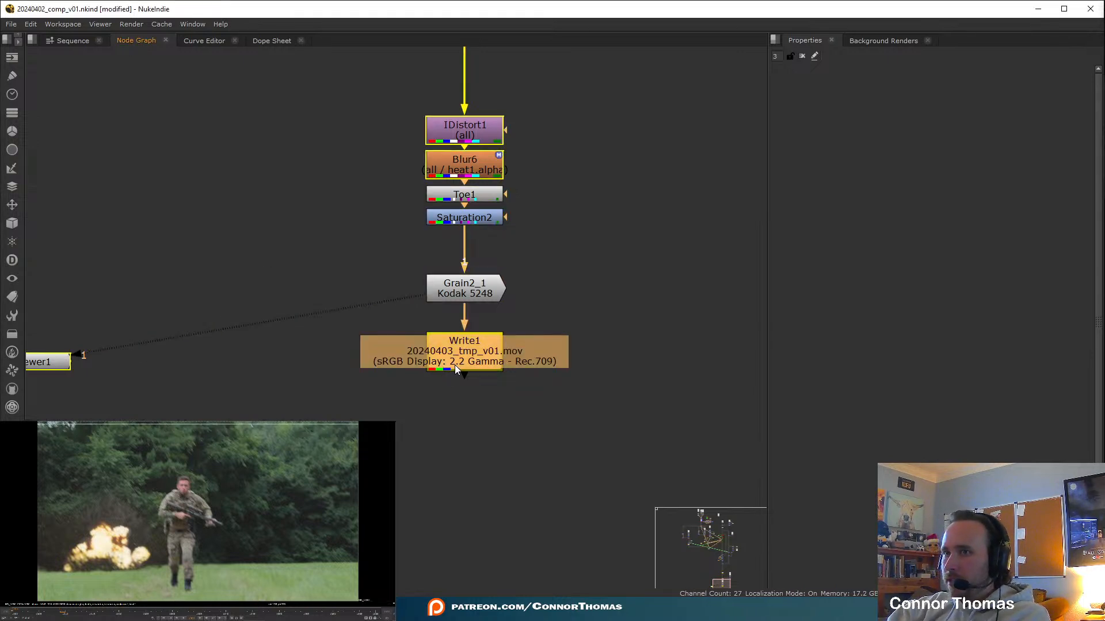
double_click(473, 347)
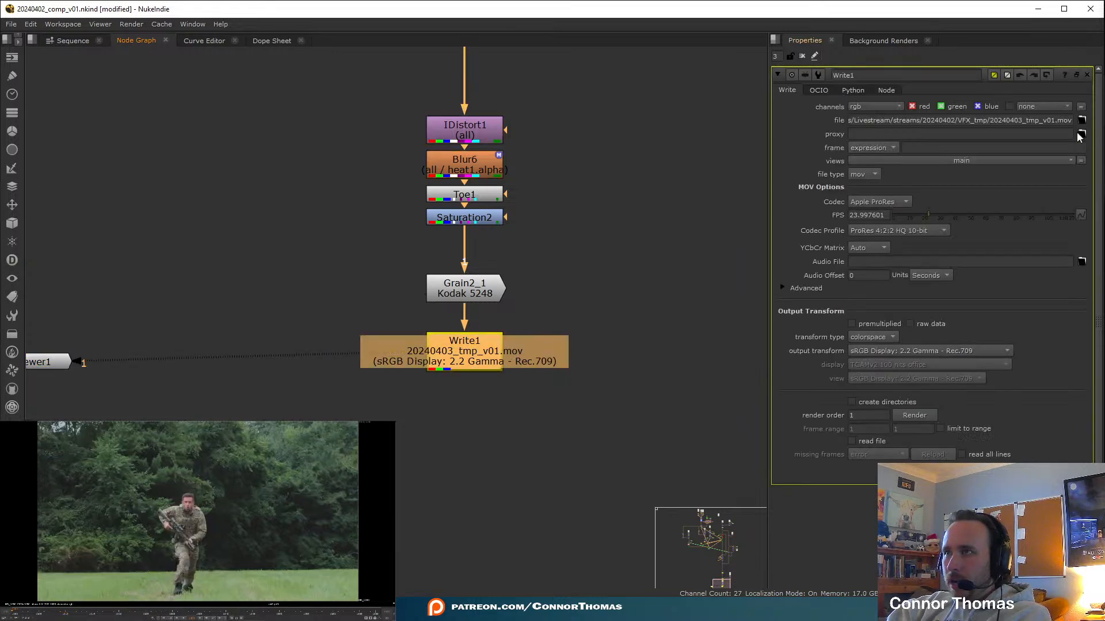
click(1053, 120)
key(BackSpace)
text(2)
key(Return)
click(921, 415)
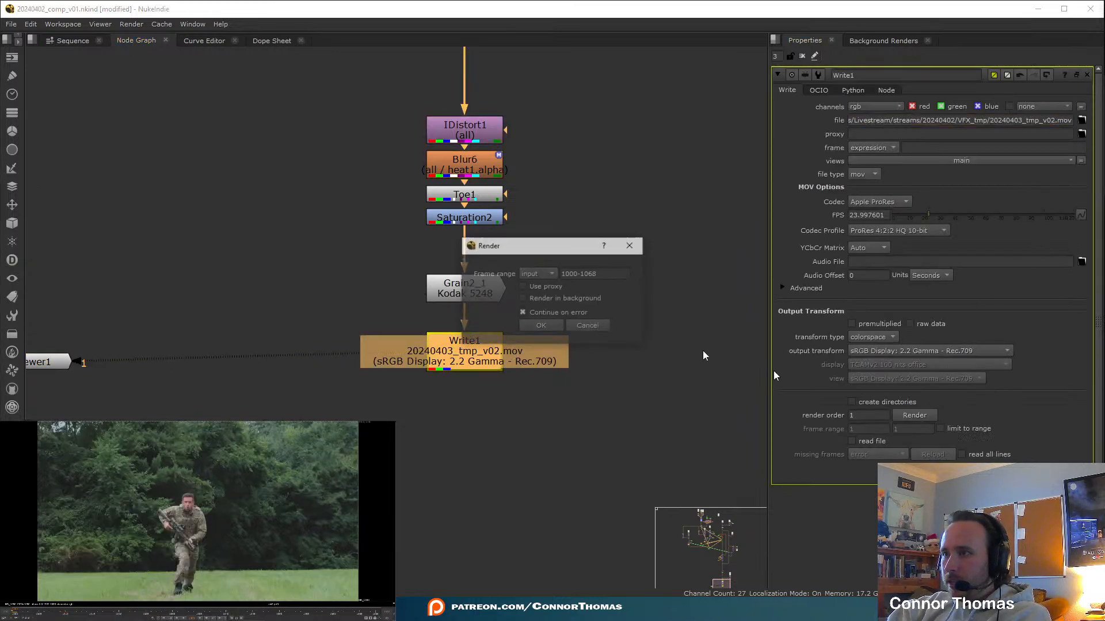
click(541, 326)
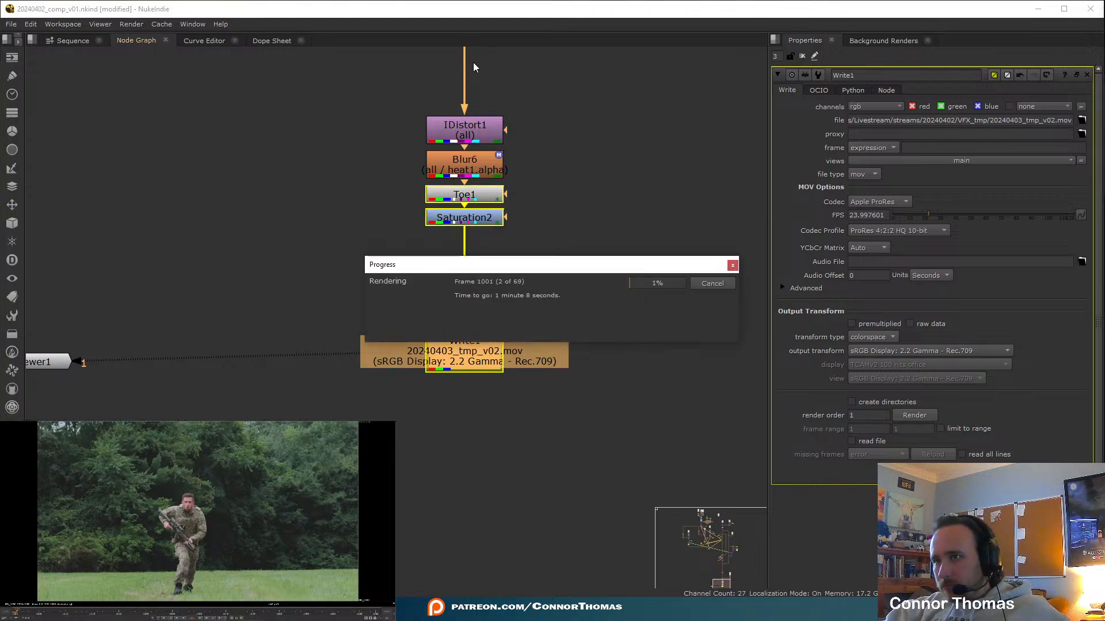